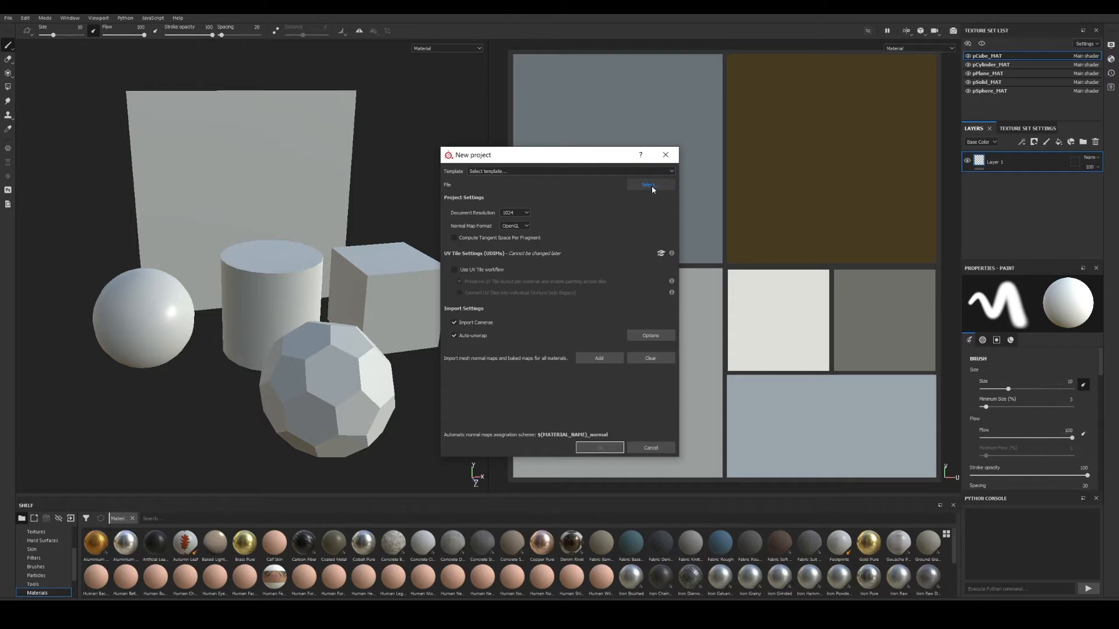
Load ObjectsBed_UV_low.fbx from D:/lesson04 as the new project's mesh and confirm.
click(652, 186)
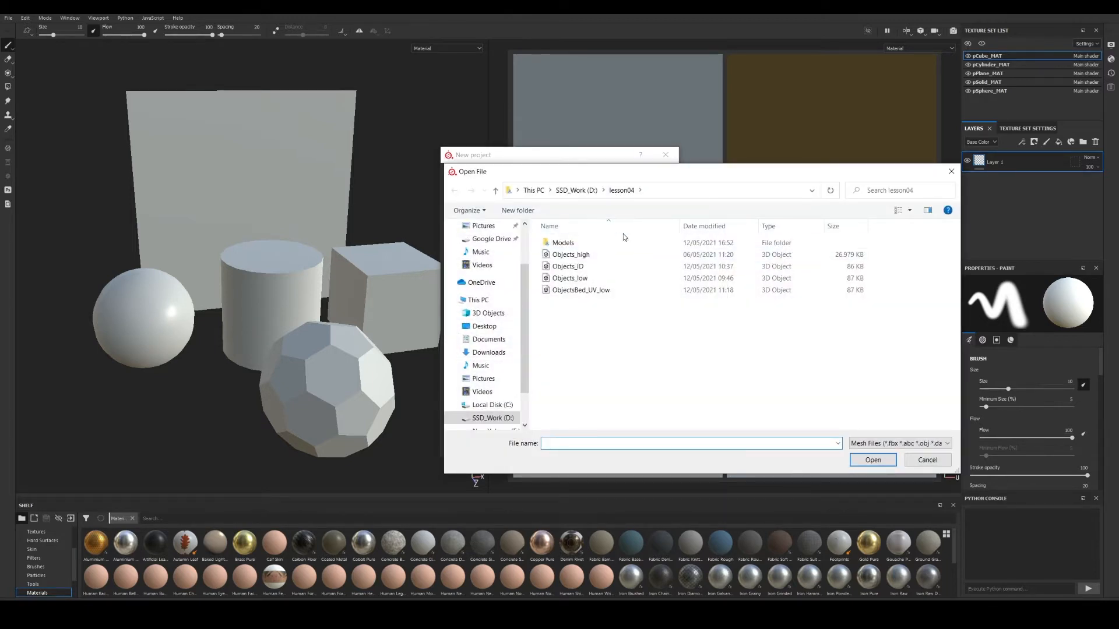
click(572, 291)
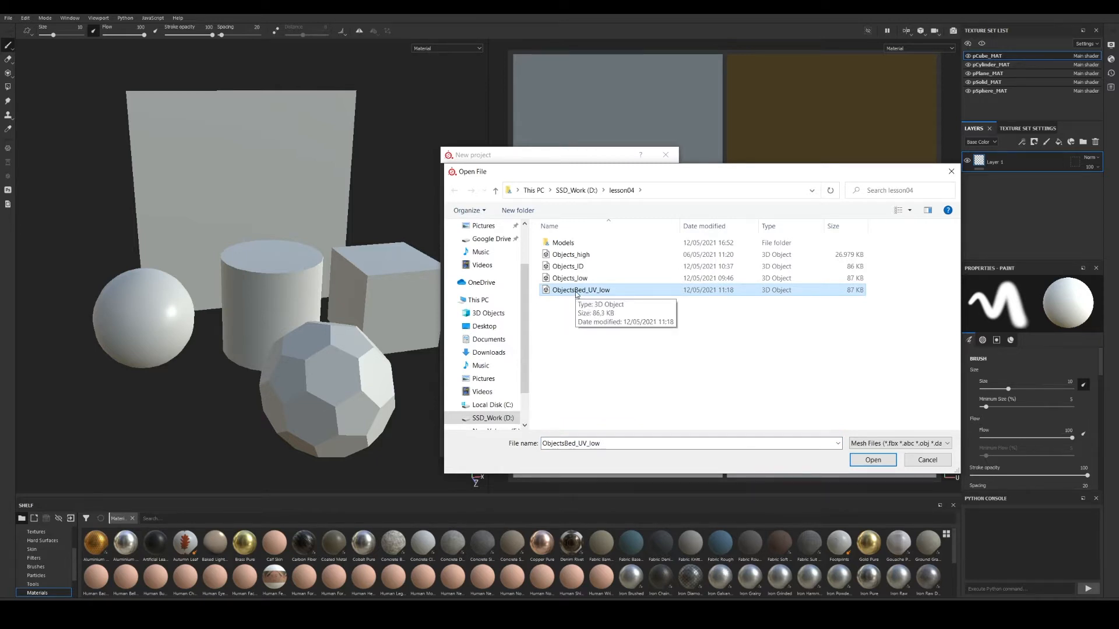
double_click(576, 290)
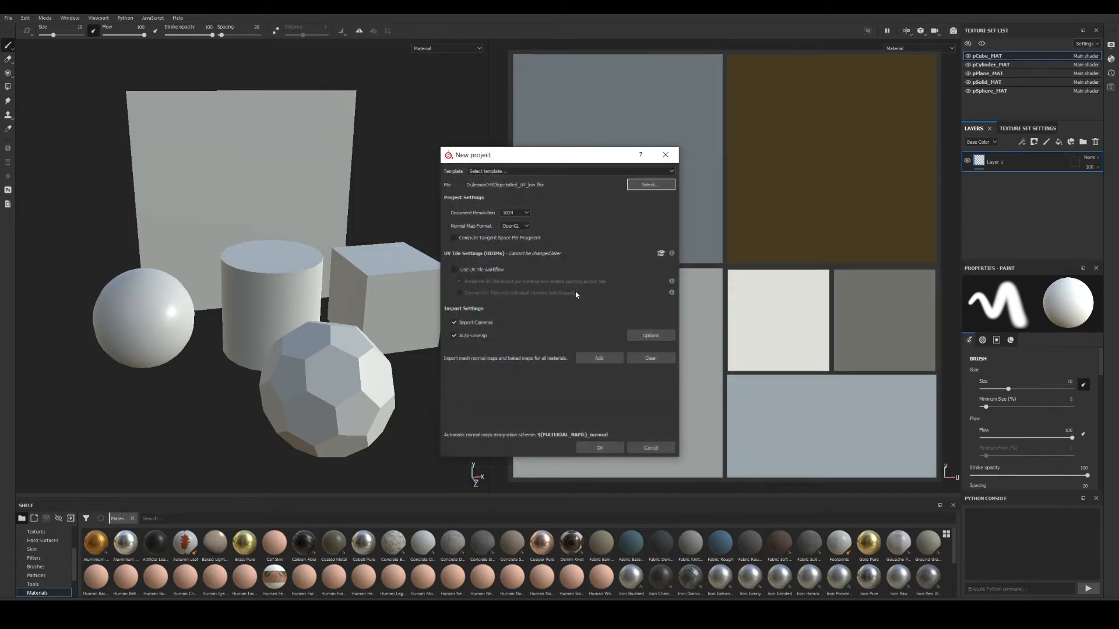
click(600, 451)
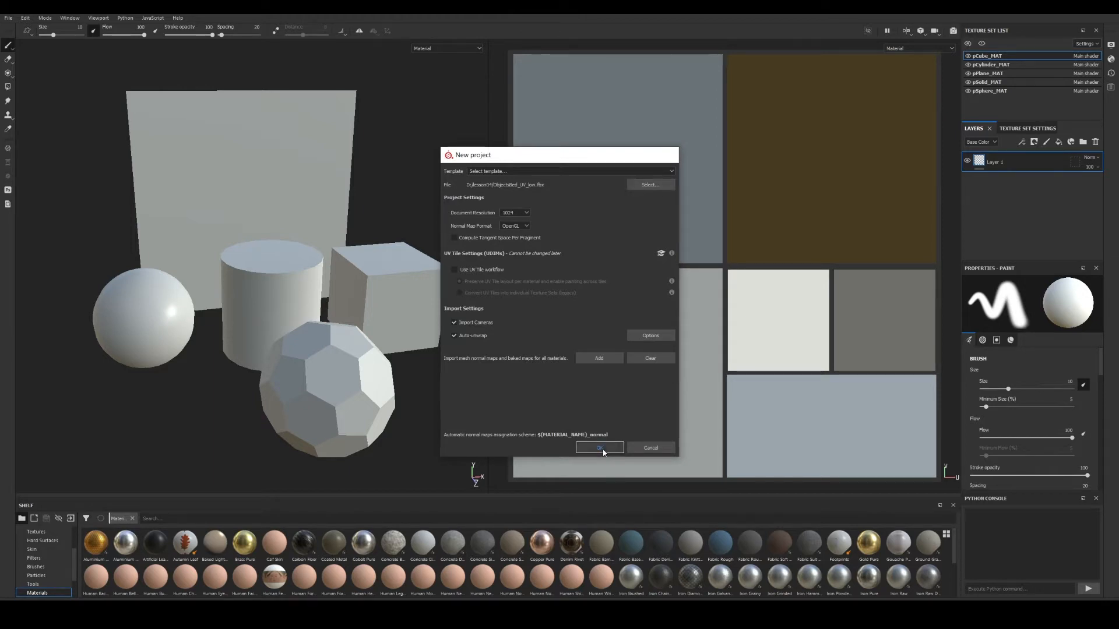
Discard unsaved changes to open the ObjectsBed project and orbit around its objects.
click(532, 323)
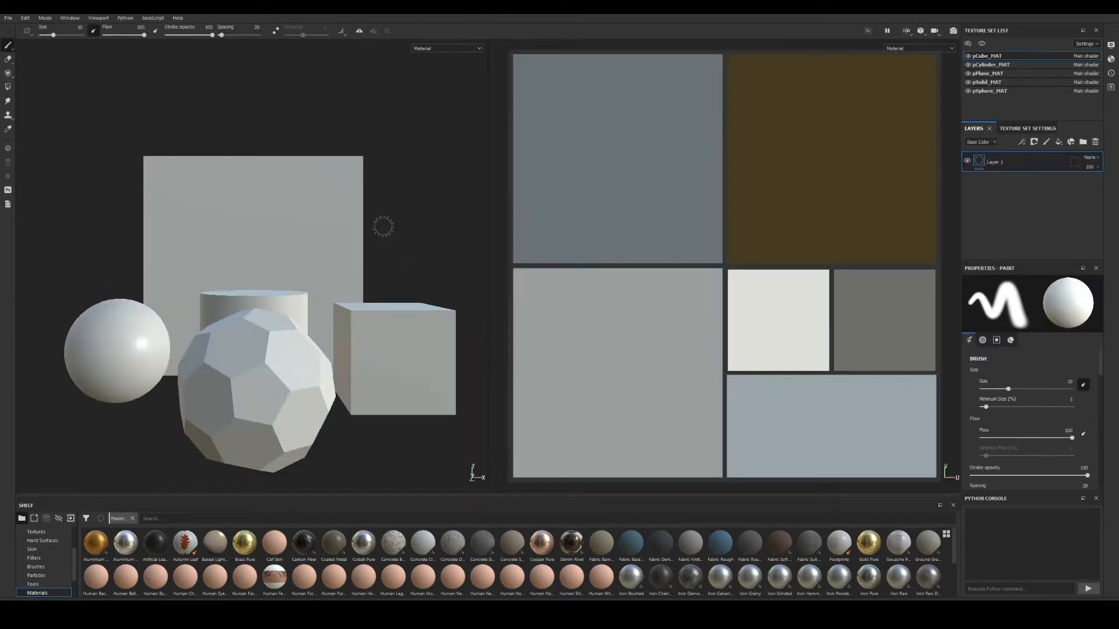
alt+drag(347, 333, 380, 355)
alt+middle_drag(381, 355, 350, 280)
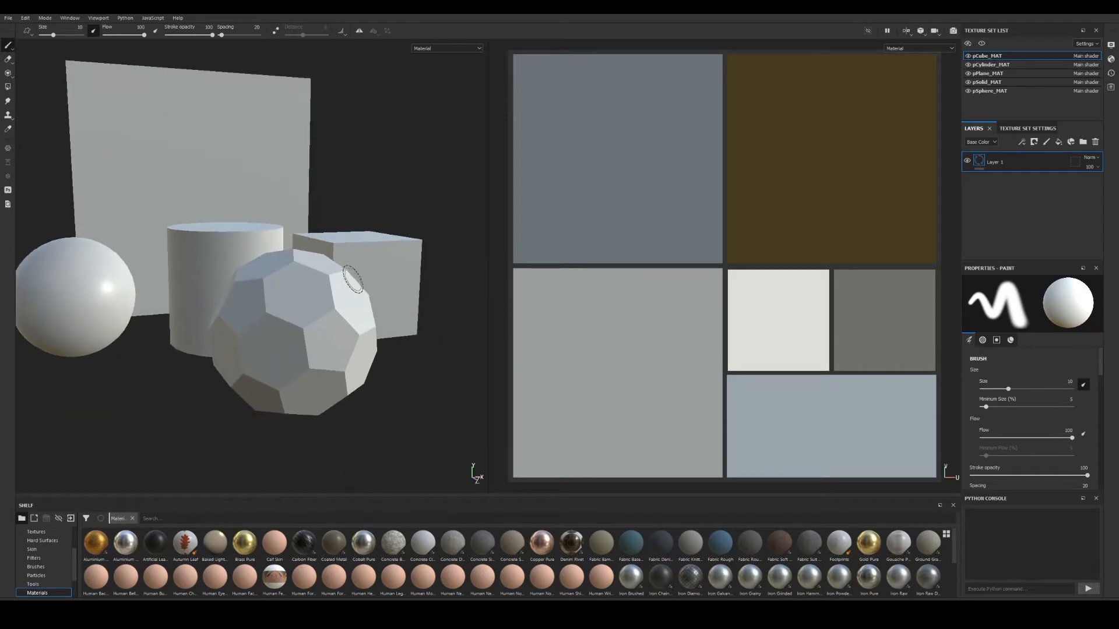
alt+drag(351, 280, 332, 284)
alt+middle_drag(428, 294, 373, 337)
alt+drag(373, 338, 314, 324)
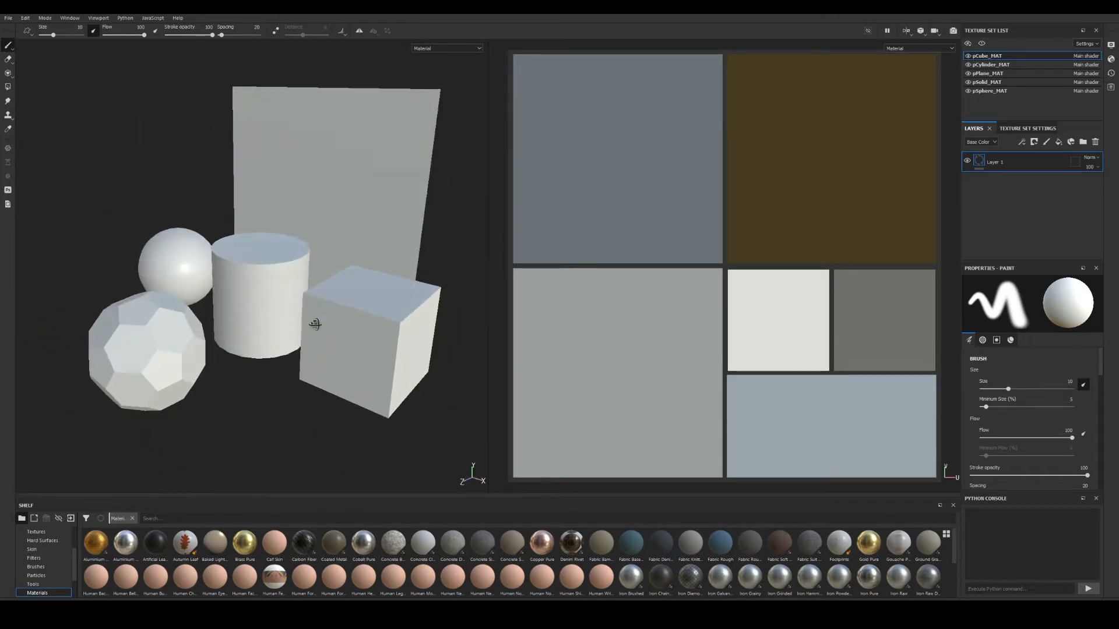
alt+right_drag(315, 324, 393, 289)
alt+middle_drag(359, 253, 350, 302)
alt+drag(349, 302, 364, 299)
alt+middle_drag(364, 300, 350, 310)
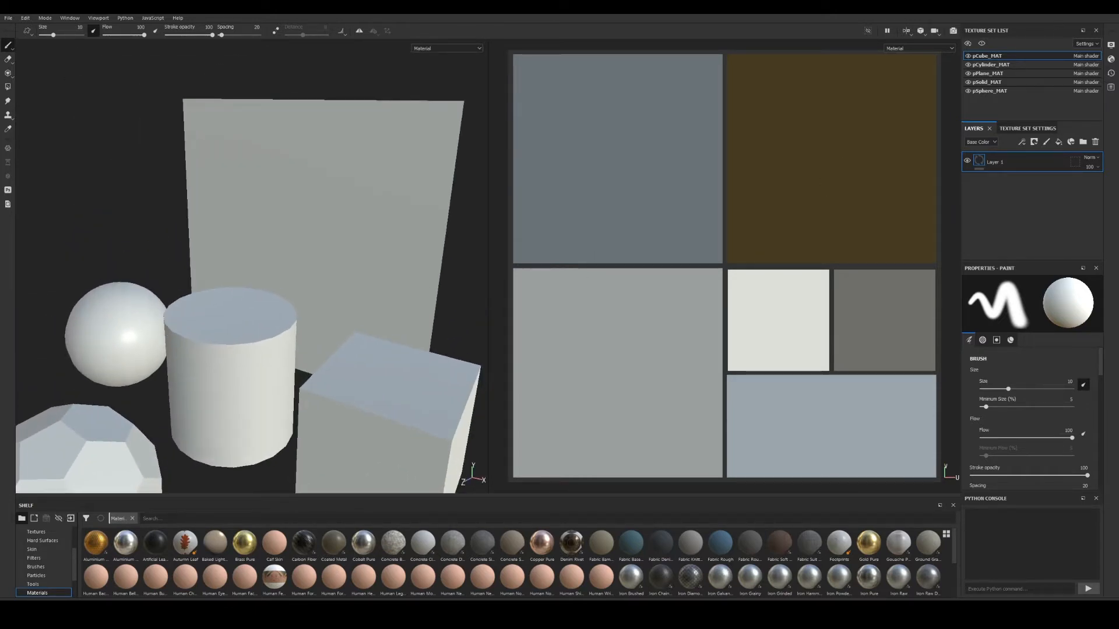
Switch to the pPlane_MAT texture set and isolate the plane with Focus Mode.
click(995, 74)
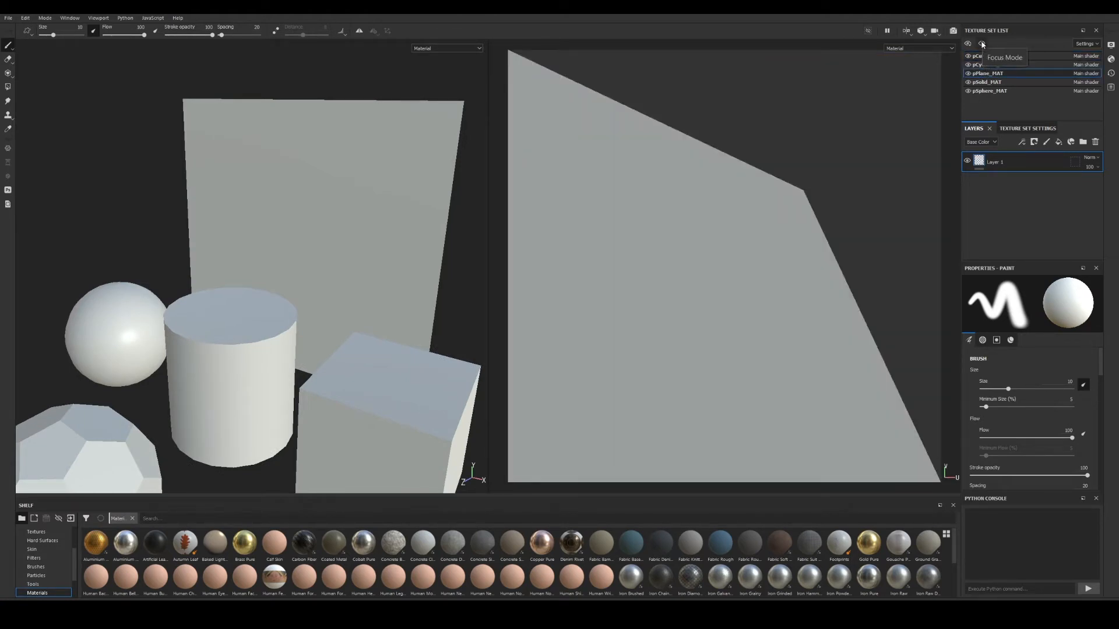
click(981, 45)
alt+drag(324, 310, 397, 305)
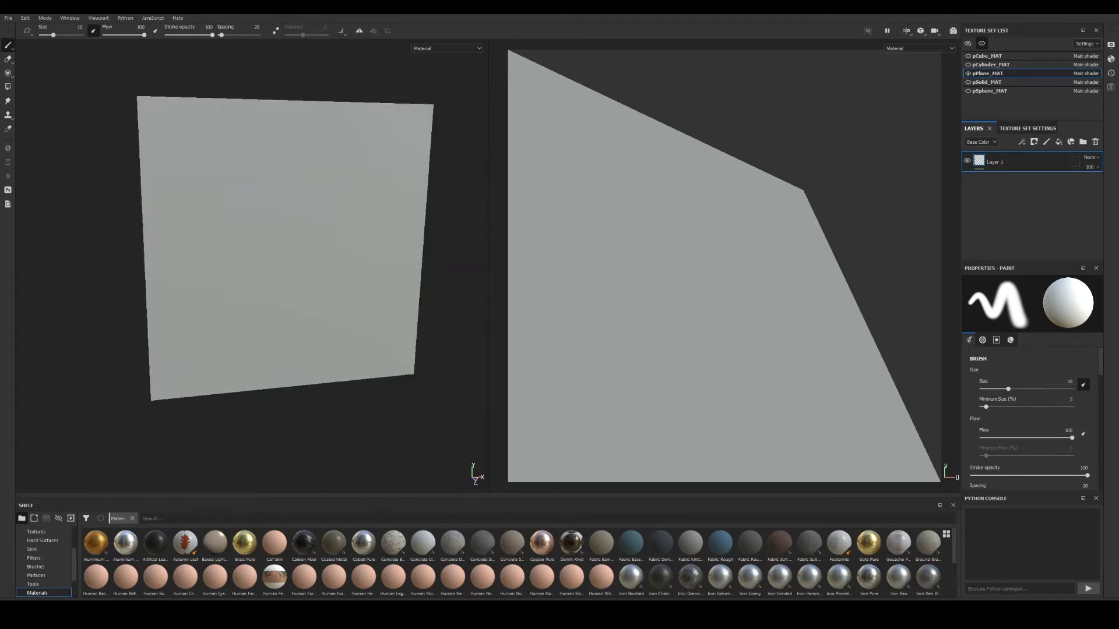
alt+middle_drag(397, 305, 389, 336)
click(968, 64)
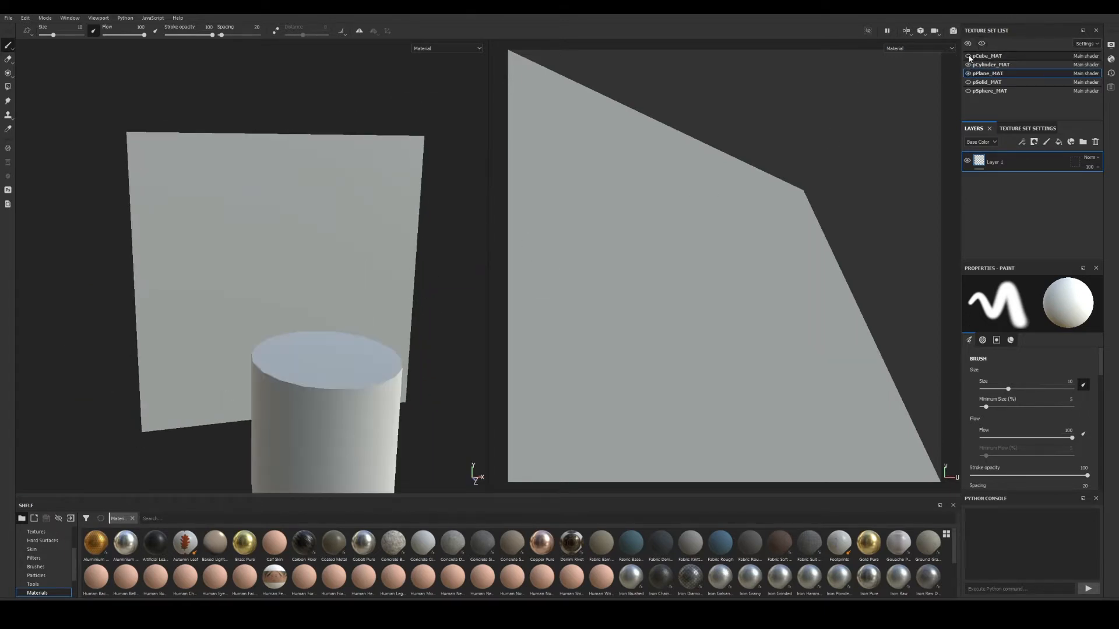
click(968, 56)
click(967, 56)
click(968, 64)
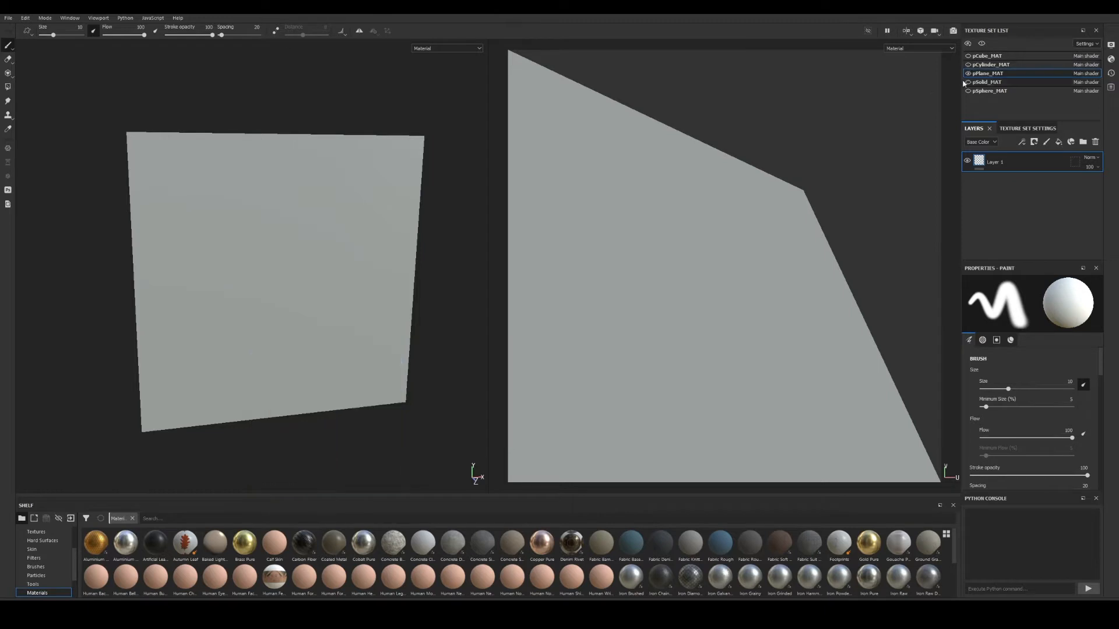
Orbit and zoom so the isolated plane faces the camera, centred in view.
alt+drag(375, 285, 367, 267)
alt+middle_drag(368, 267, 357, 249)
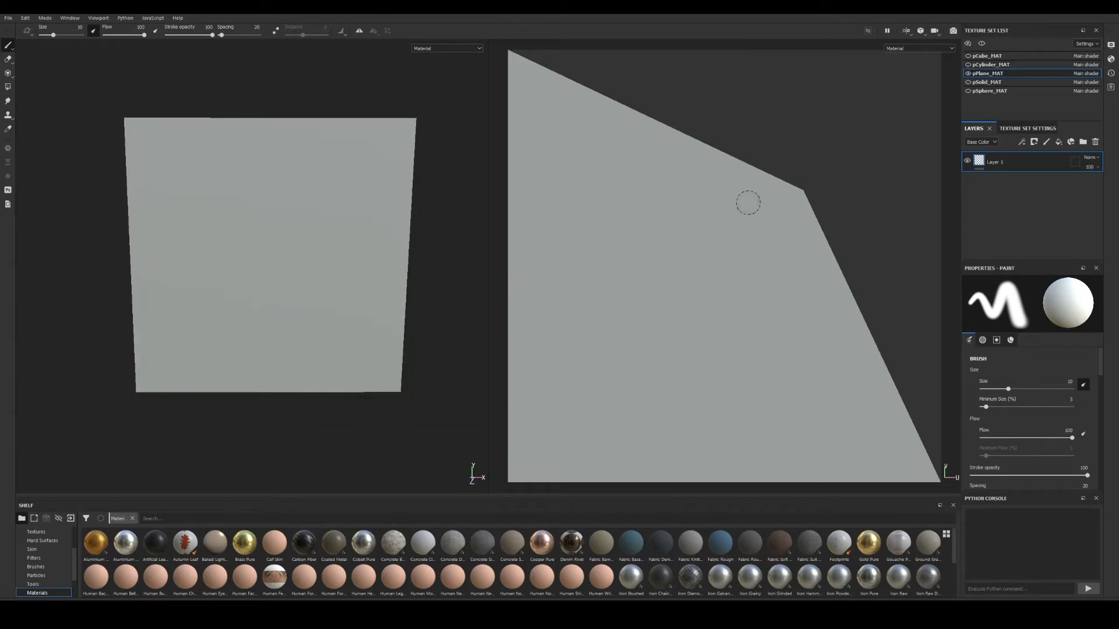
mouse_move(260, 201)
alt+mouse_down()
mouse_move(339, 218)
mouse_move(265, 216)
alt+mouse_up()
alt+middle_drag(296, 212, 294, 259)
alt+drag(326, 210, 359, 159)
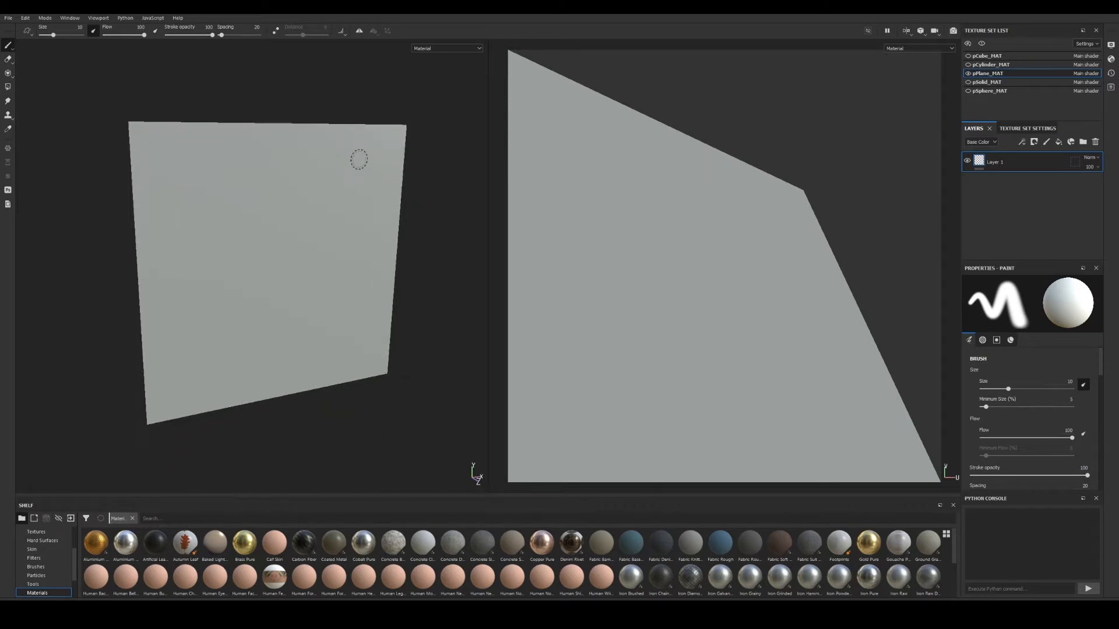
alt+right_drag(314, 291, 409, 306)
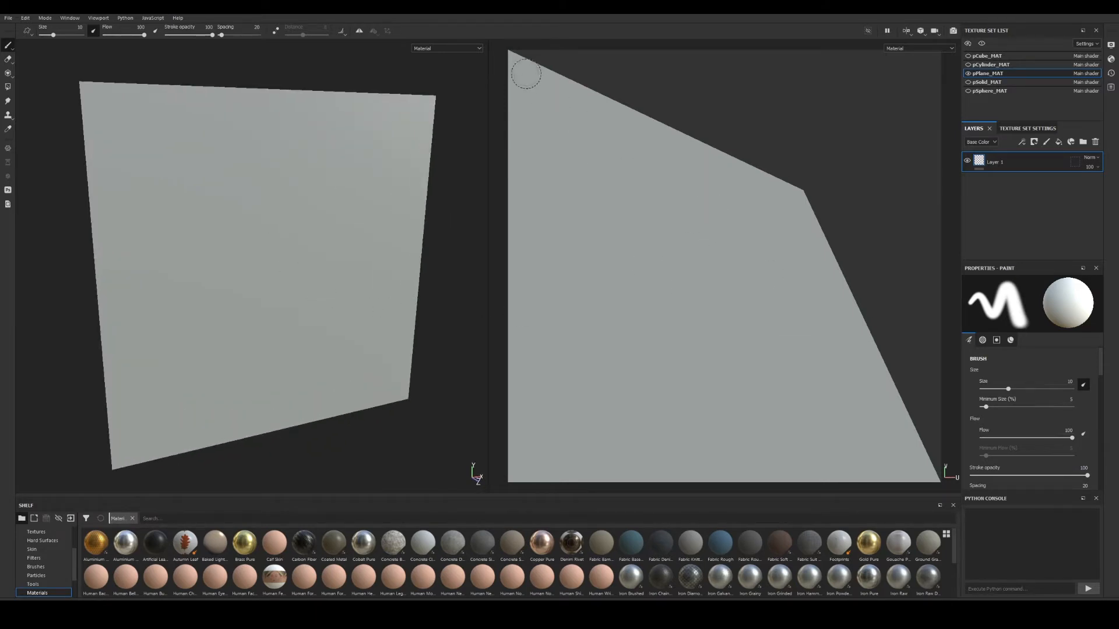
mouse_move(335, 264)
alt+mouse_down()
mouse_move(275, 282)
mouse_move(320, 265)
alt+mouse_up()
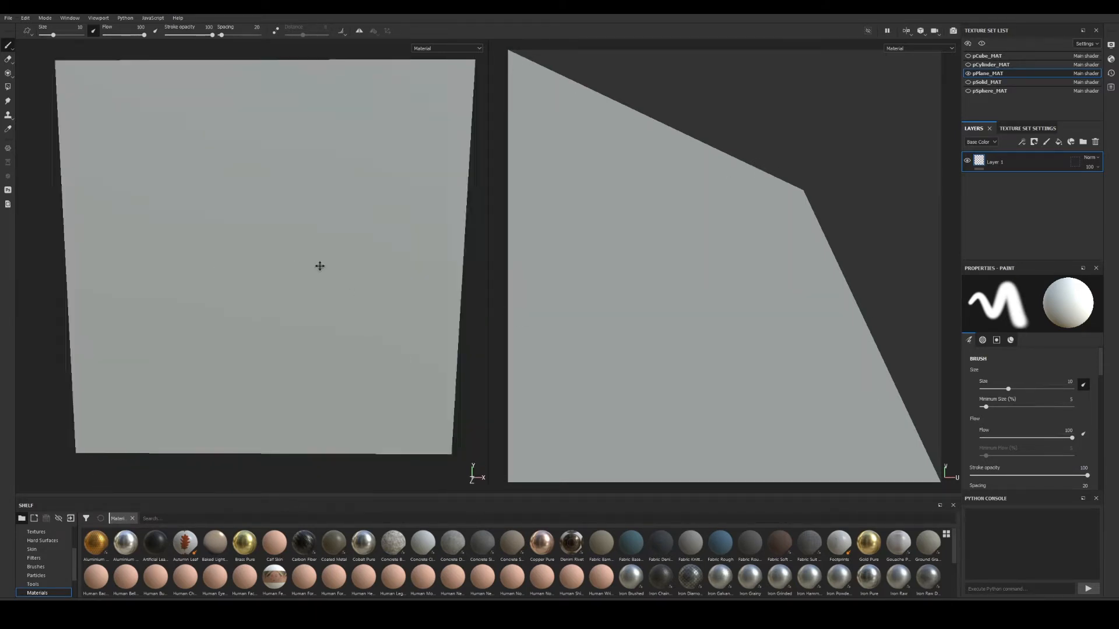
alt+right_drag(320, 265, 243, 257)
alt+middle_drag(243, 257, 291, 259)
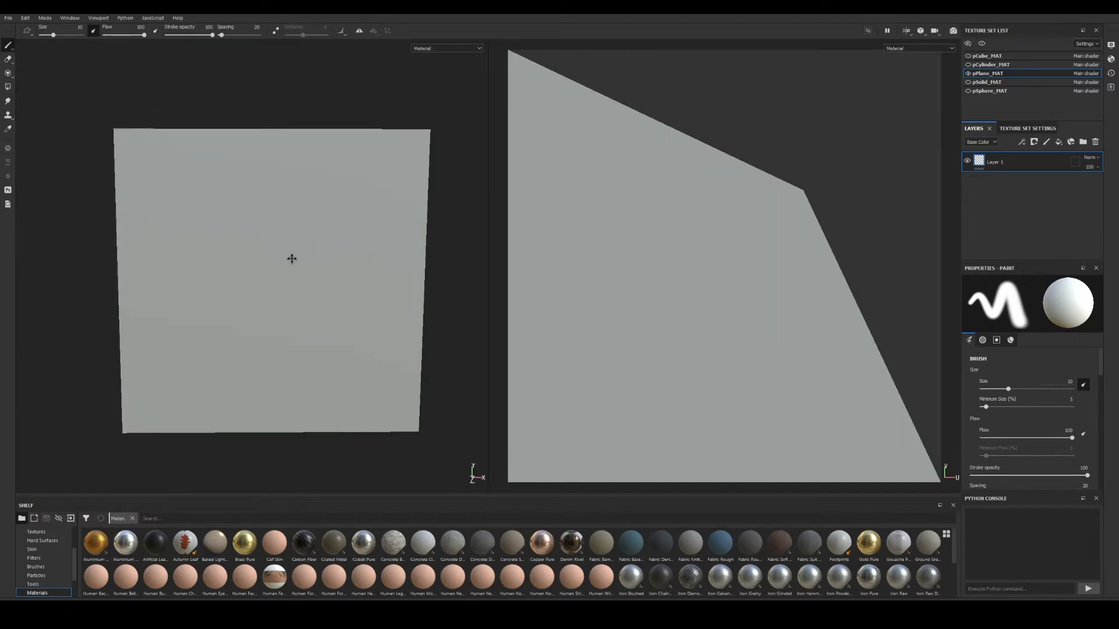
Check the plane's texture set settings, return to its layers, and zoom closer.
click(1024, 129)
click(974, 130)
alt+right_drag(219, 256, 320, 289)
alt+middle_drag(320, 288, 309, 254)
alt+drag(309, 255, 299, 250)
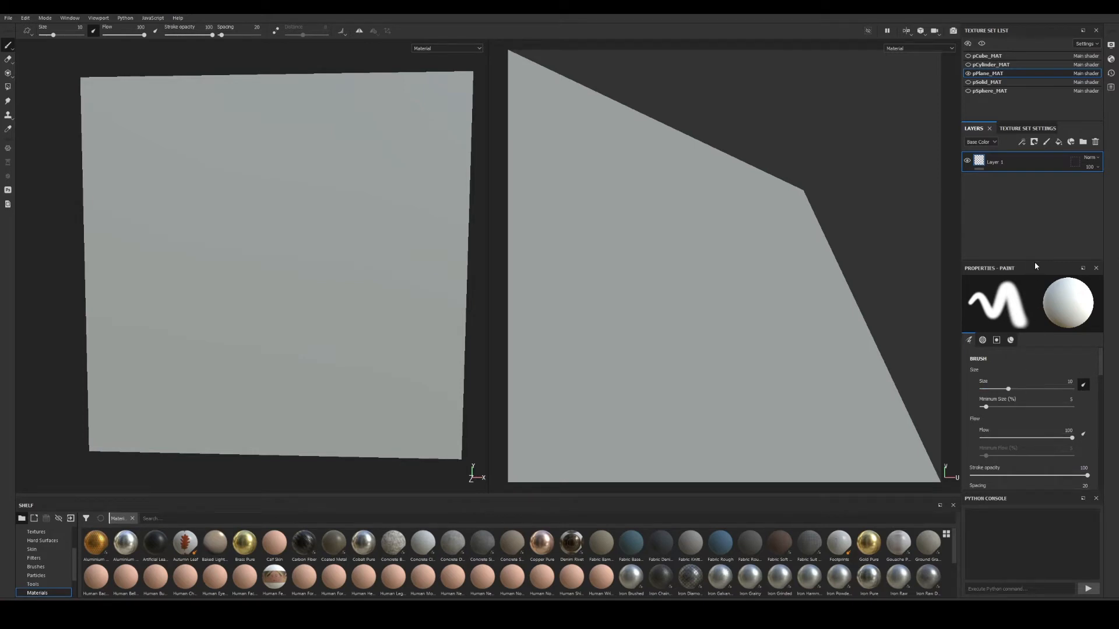
Set the paint brush to spacing 46, size jitter 45, flow jitter 68, position jitter 41.
drag(1034, 260, 1034, 202)
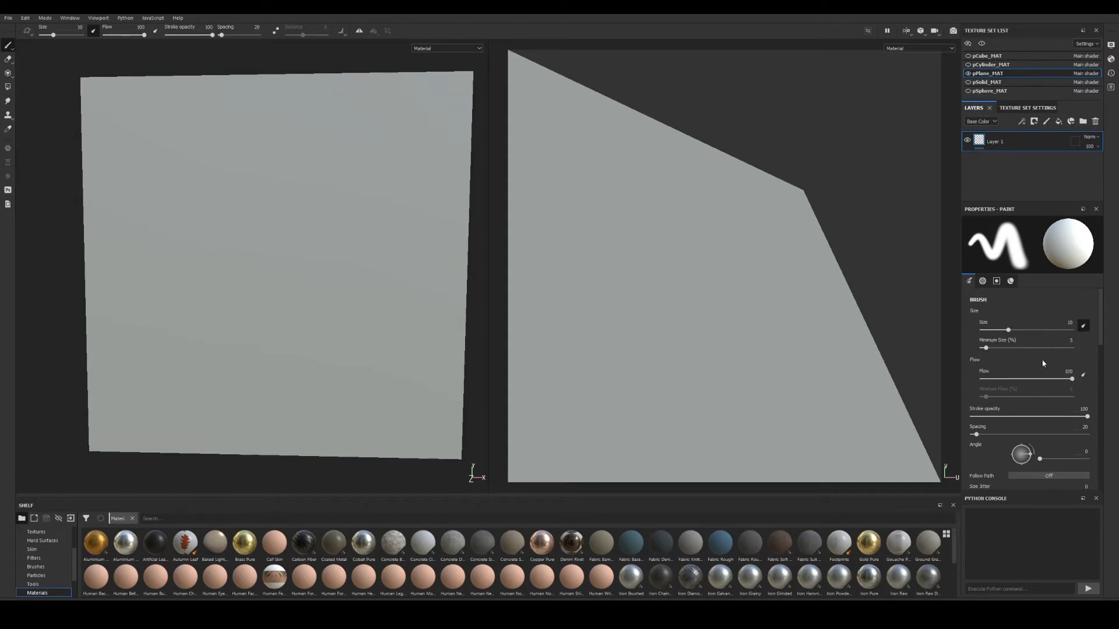
mouse_move(1073, 381)
mouse_down()
mouse_move(1002, 380)
mouse_move(1064, 380)
mouse_up()
scroll(1017, 401, down, 1)
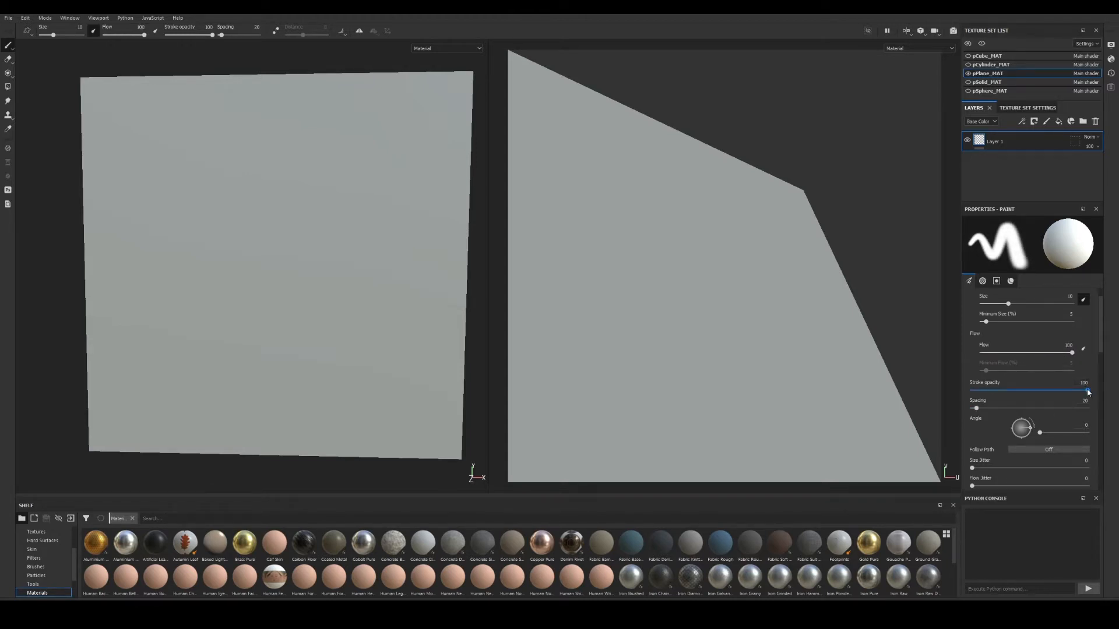
mouse_move(1088, 392)
mouse_down()
mouse_move(1029, 391)
mouse_move(1088, 390)
mouse_up()
mouse_move(977, 409)
mouse_down()
mouse_move(1025, 410)
mouse_move(983, 410)
mouse_up()
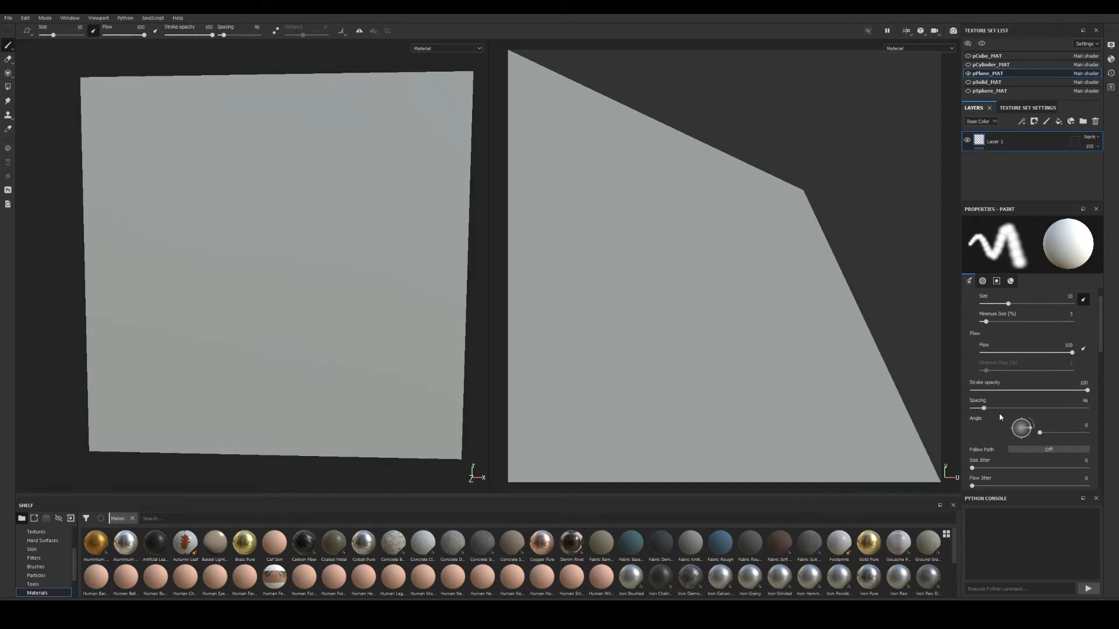
scroll(999, 412, down, 2)
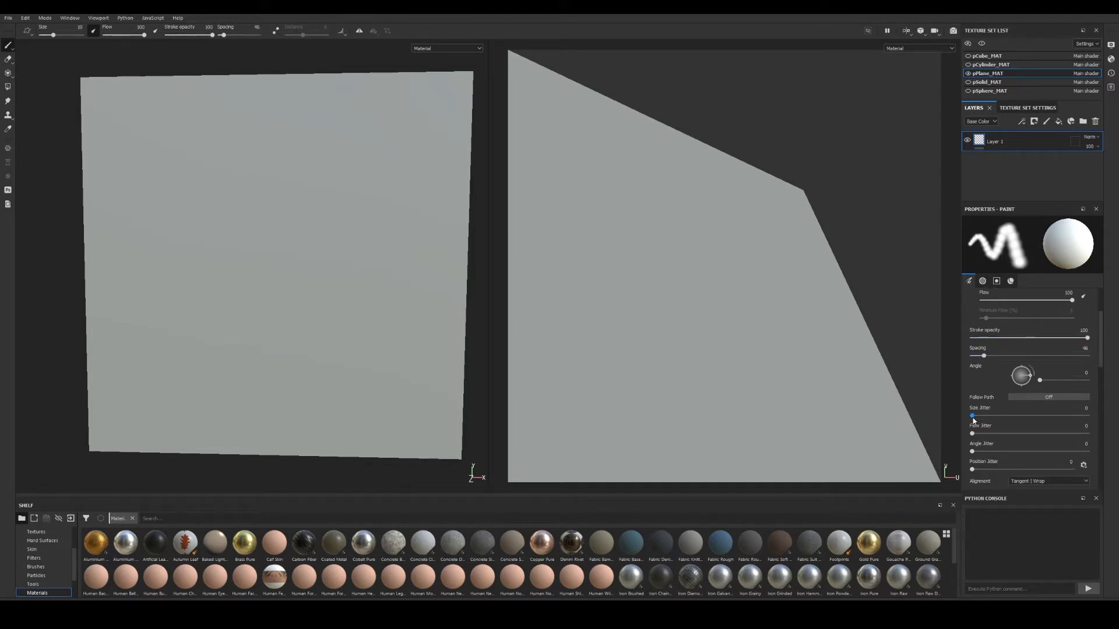
mouse_move(973, 417)
mouse_down()
mouse_move(1024, 417)
mouse_move(1005, 433)
mouse_move(1051, 433)
mouse_up()
drag(972, 451, 1013, 470)
Review the brush Alignment options, leaving it at Tangent | Wrap.
scroll(1028, 423, down, 3)
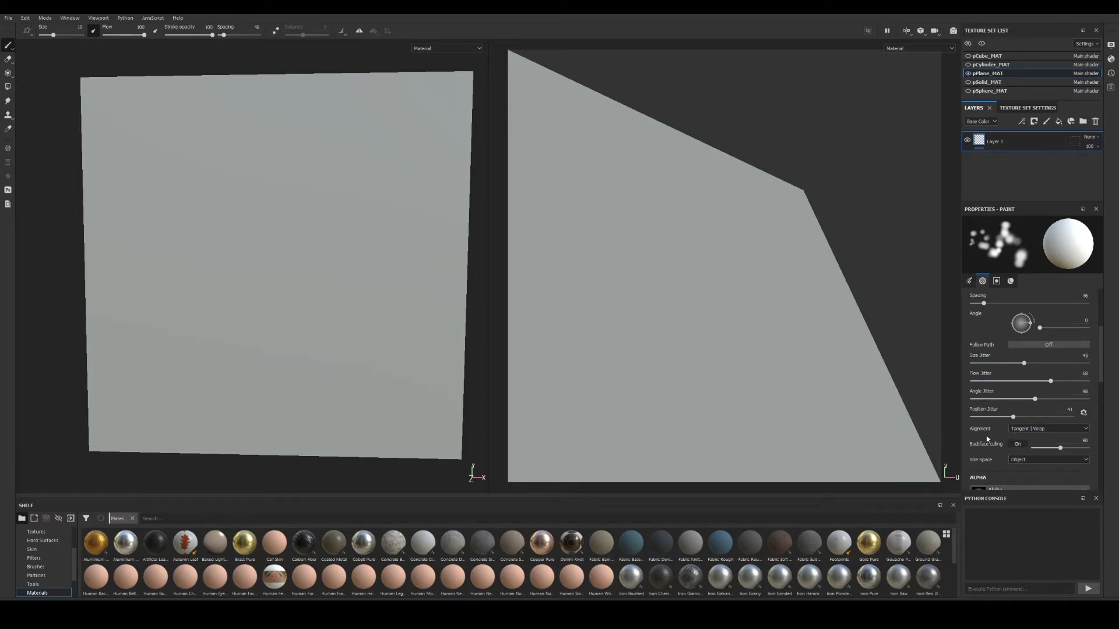
scroll(1000, 435, down, 3)
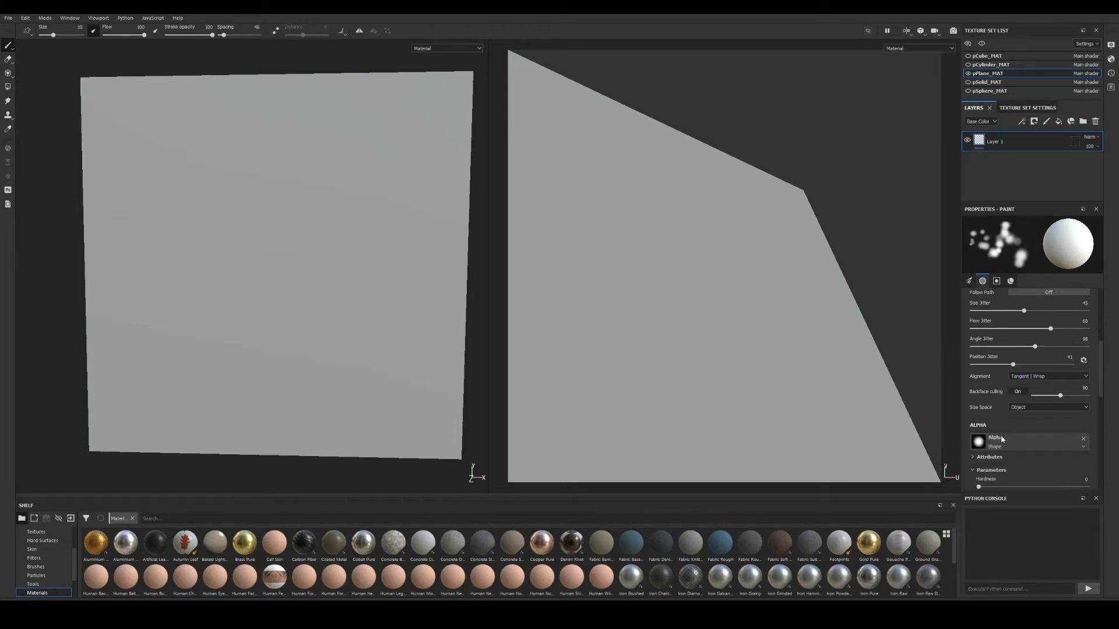
click(1038, 377)
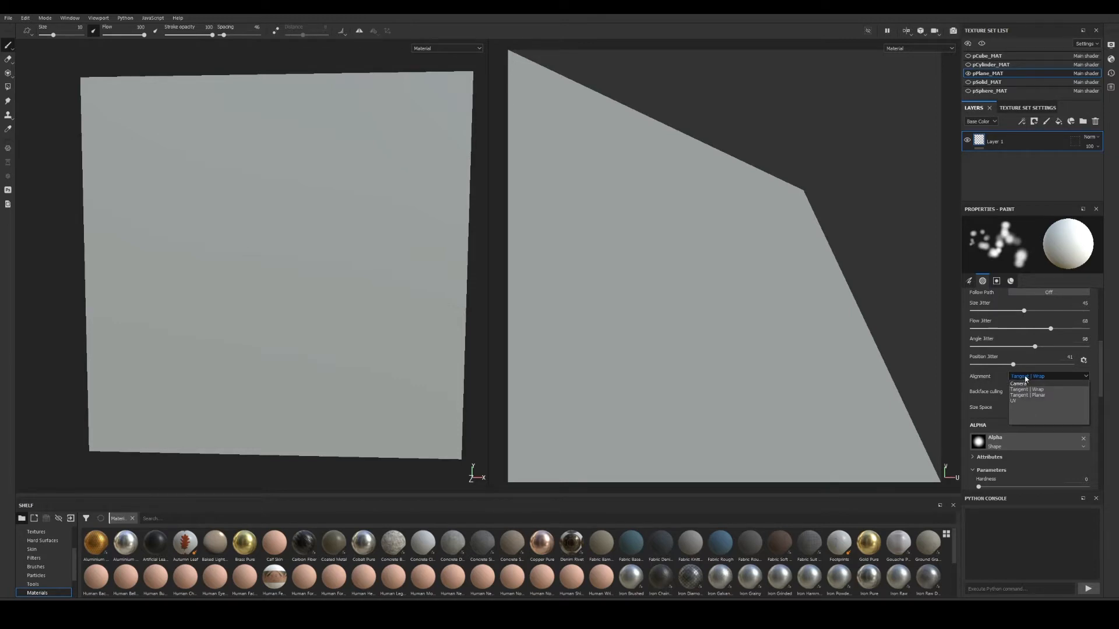
scroll(272, 260, down, 4)
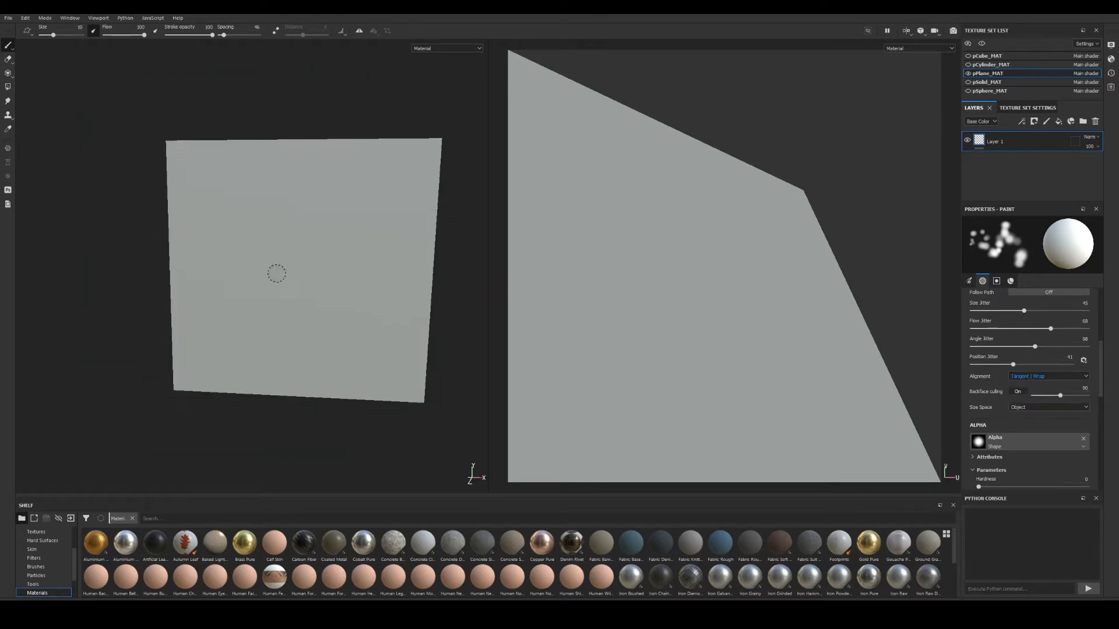
Hide the plane, show the cylinder, and orbit in close around it.
click(967, 74)
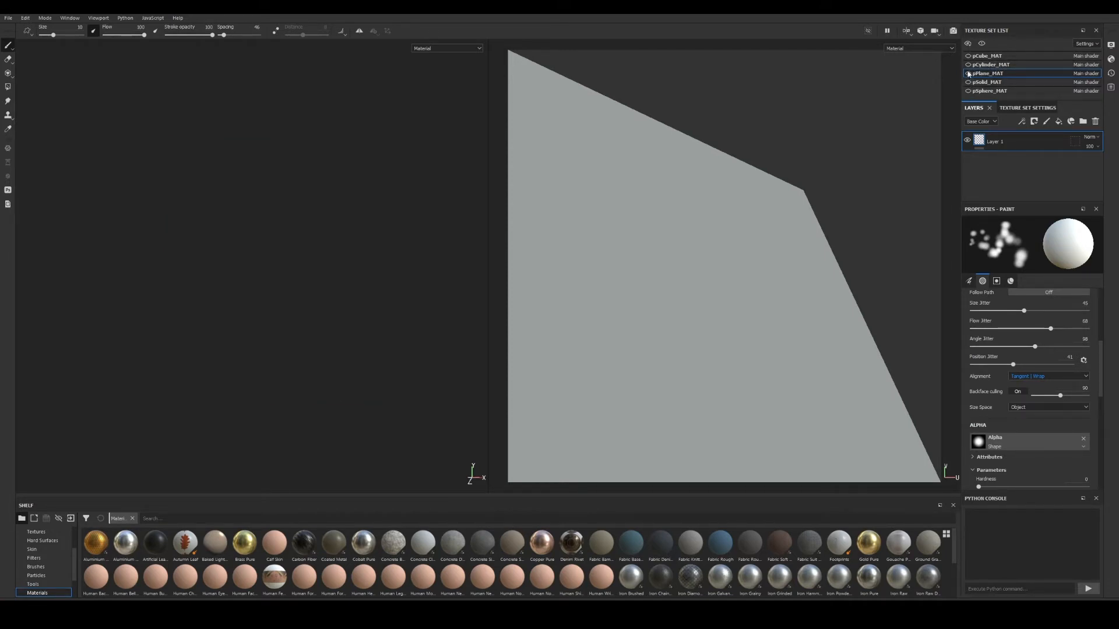
click(968, 64)
middle_drag(371, 368, 348, 298)
alt+right_drag(315, 297, 350, 322)
alt+drag(350, 322, 320, 332)
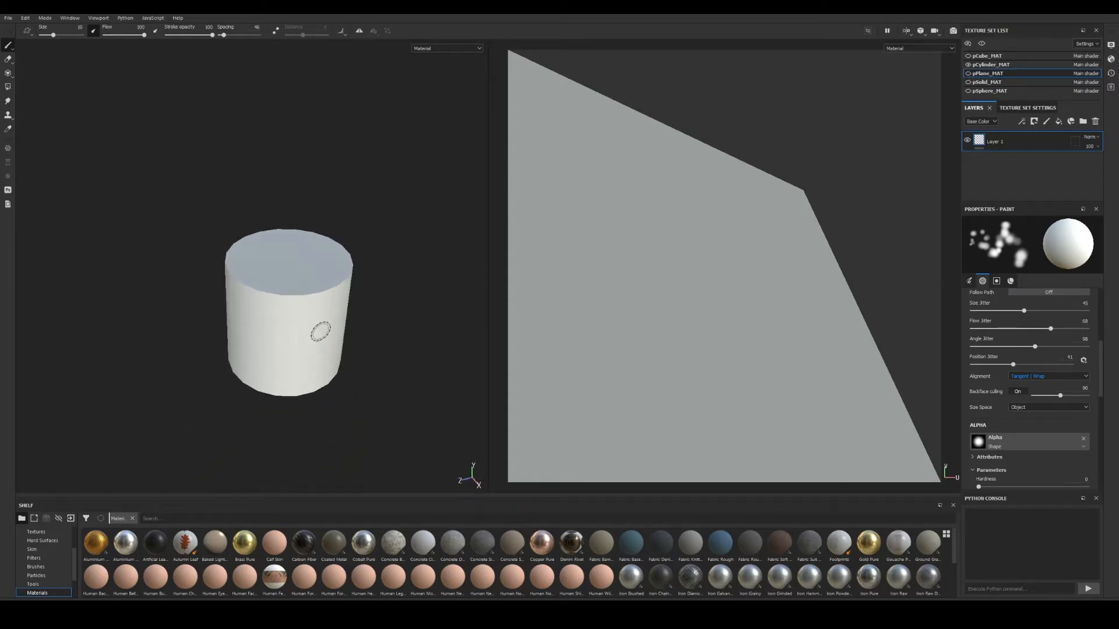
alt+middle_drag(330, 327, 322, 334)
alt+right_drag(310, 334, 367, 329)
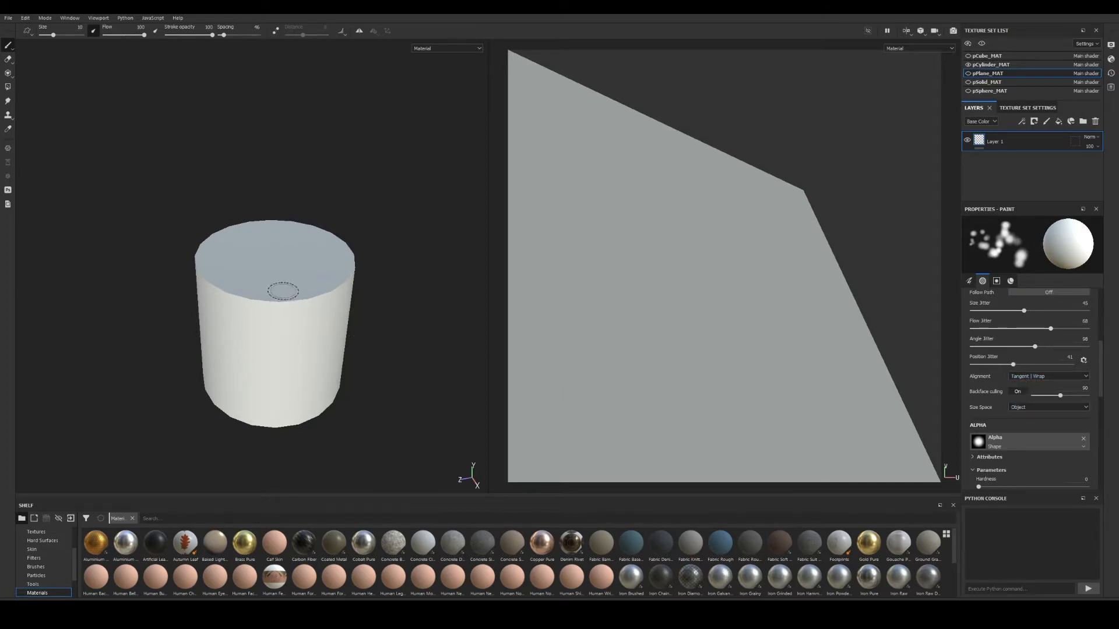
mouse_move(287, 312)
alt+mouse_down()
mouse_move(315, 327)
mouse_move(322, 320)
mouse_move(319, 256)
mouse_move(314, 279)
alt+mouse_up()
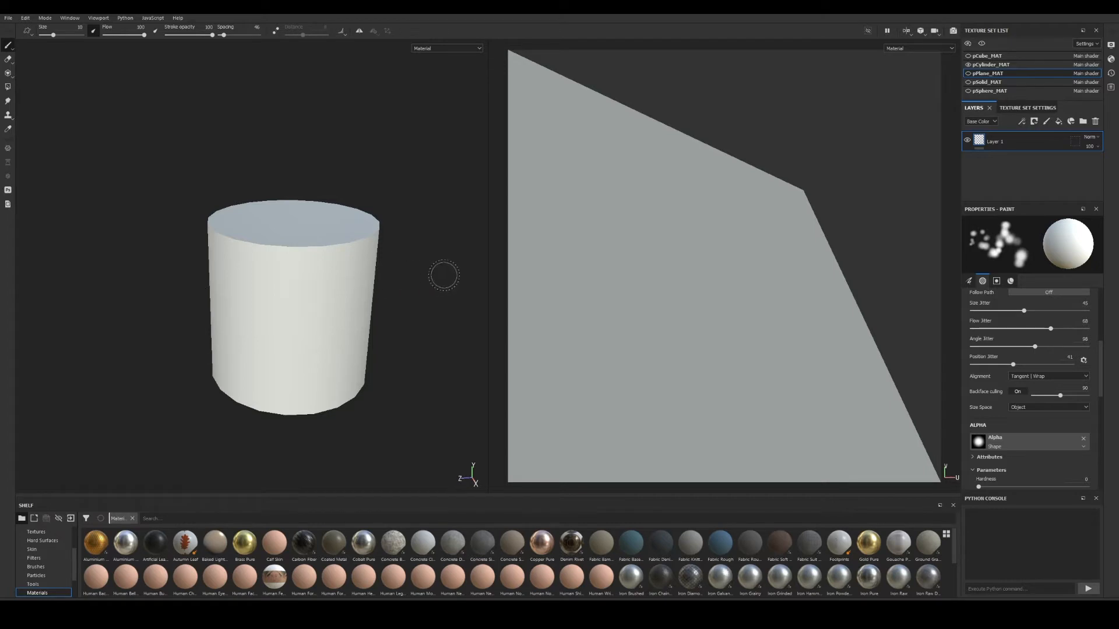
mouse_move(382, 293)
alt+mouse_down()
mouse_move(414, 293)
mouse_move(339, 299)
alt+mouse_up()
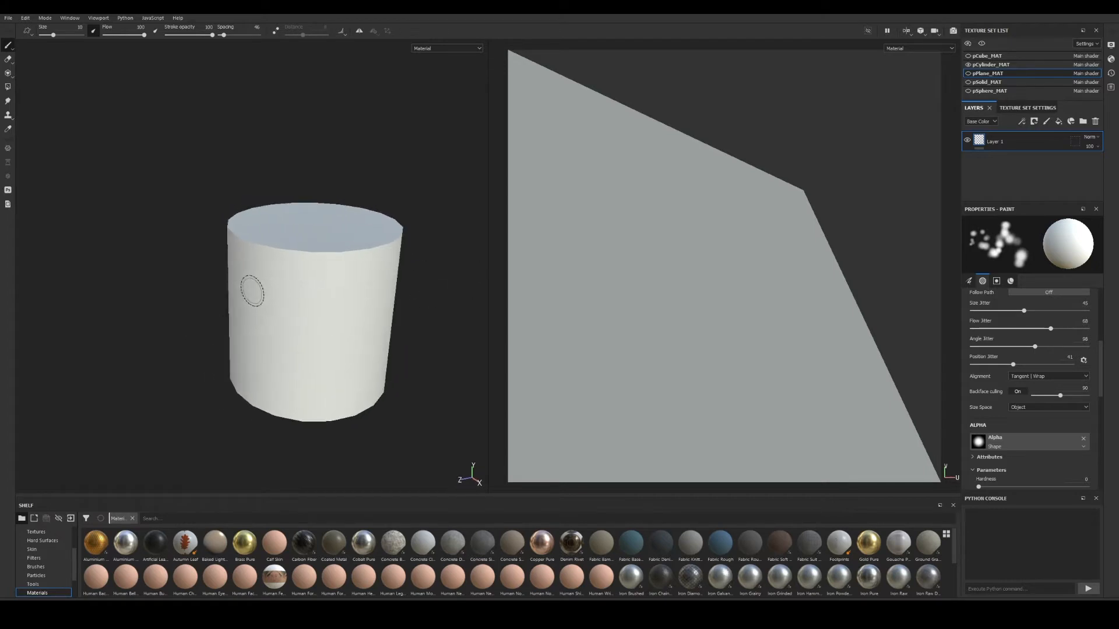
mouse_move(457, 365)
alt+mouse_down()
mouse_move(395, 342)
mouse_move(361, 386)
alt+mouse_up()
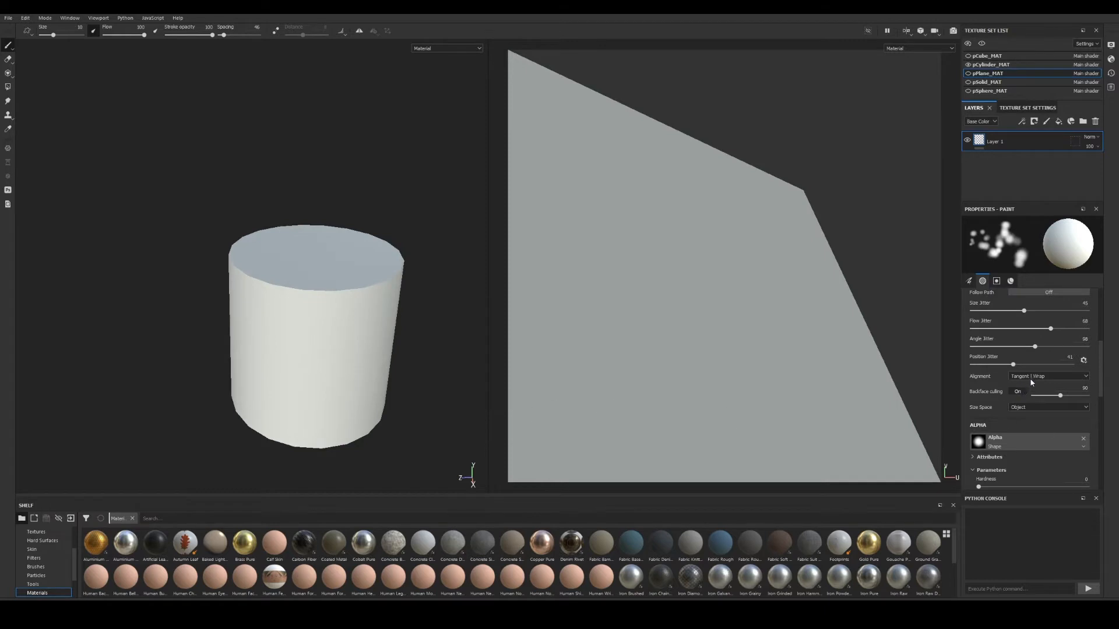
Make pCylinder_MAT the active texture set and reframe the cylinder higher in view.
click(1008, 65)
alt+drag(254, 365, 255, 358)
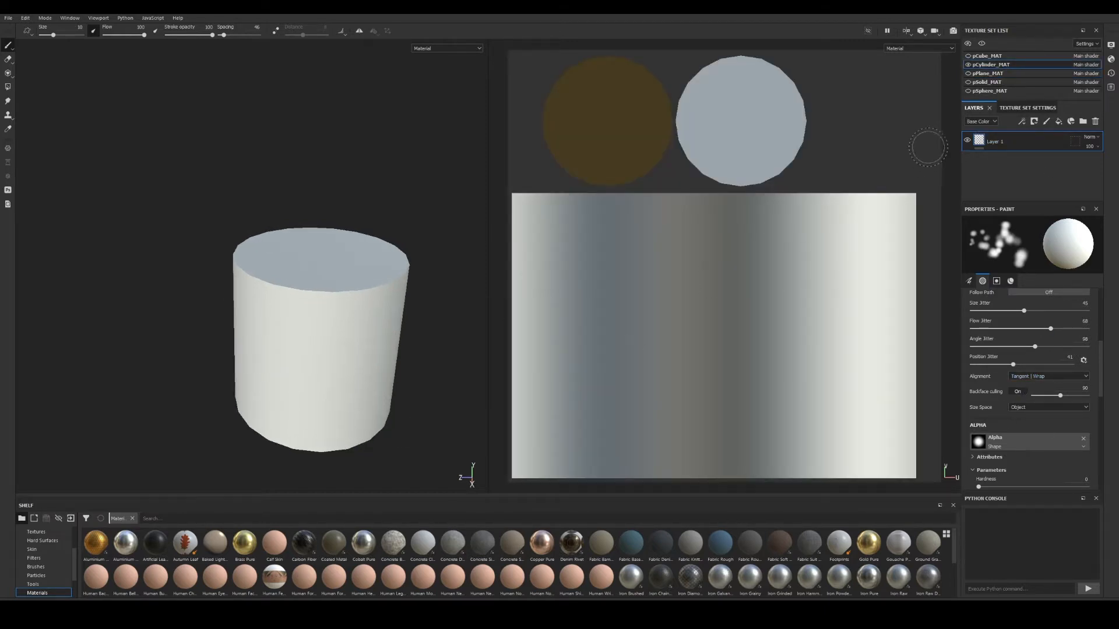
alt+drag(385, 281, 287, 254)
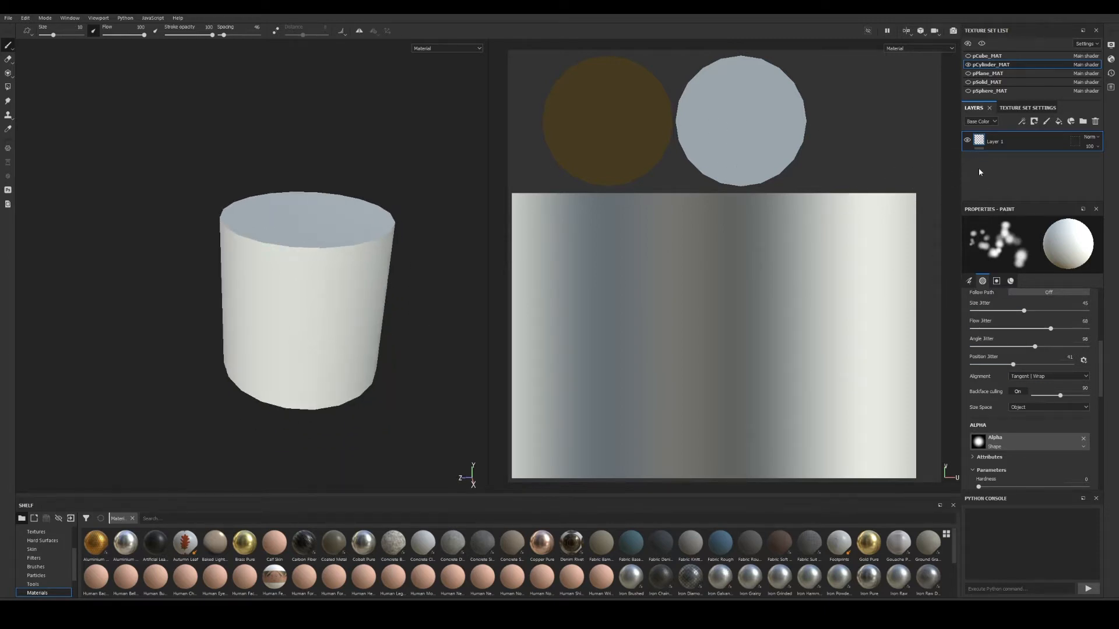
Add Layer 2 on the cylinder, set its base colour to red, and dab near the top rim.
click(1046, 122)
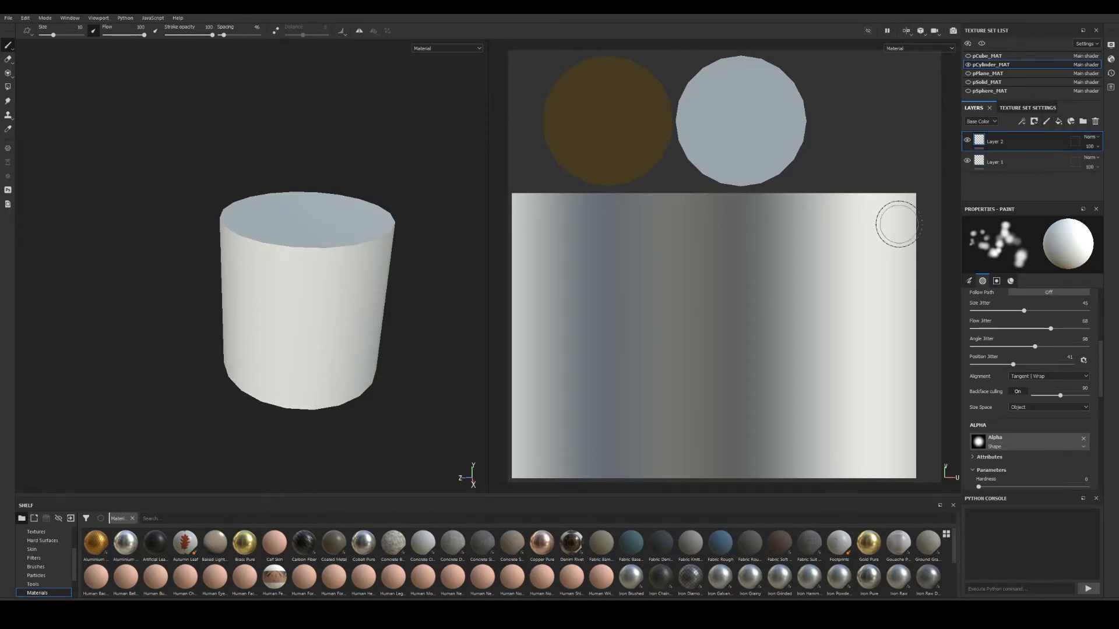
scroll(1048, 429, down, 6)
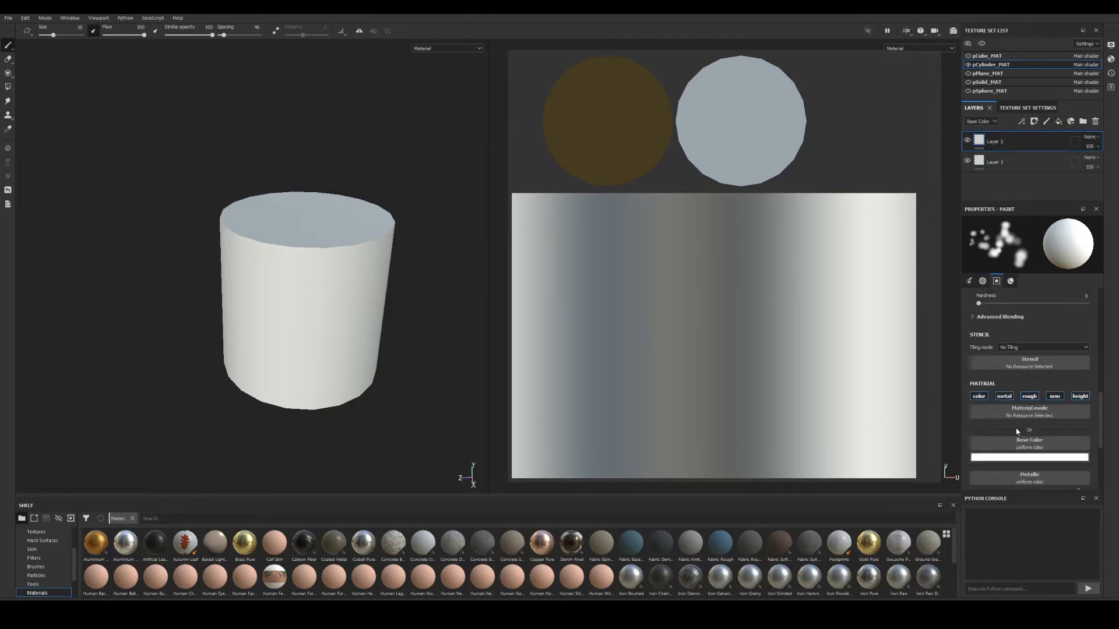
click(1032, 407)
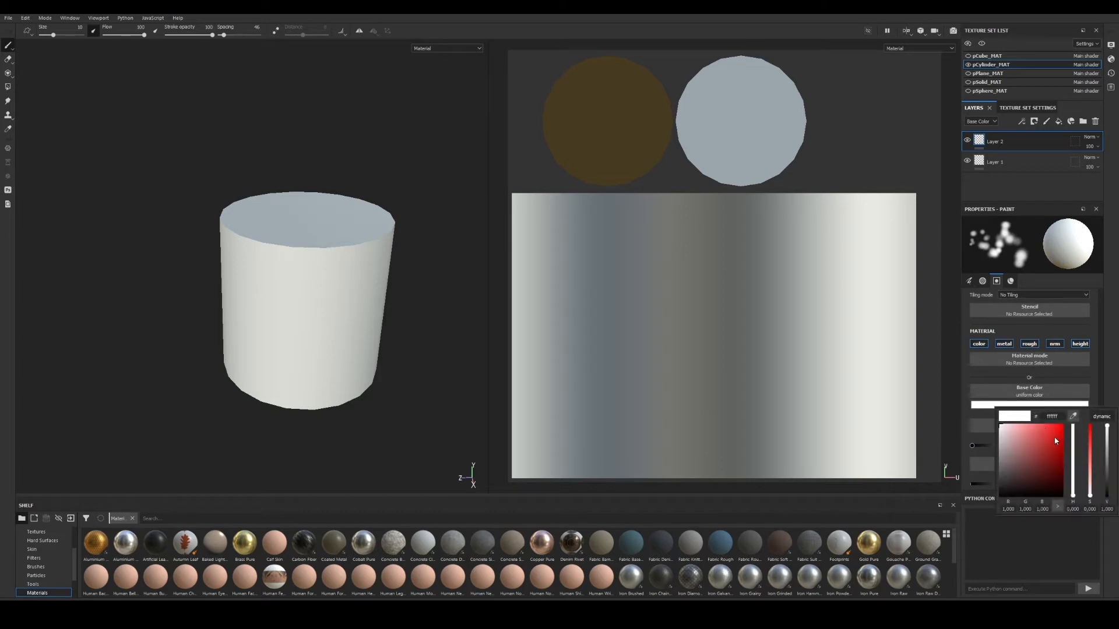
click(1054, 437)
mouse_move(297, 289)
mouse_down()
mouse_move(304, 302)
mouse_move(296, 252)
mouse_move(326, 251)
mouse_up()
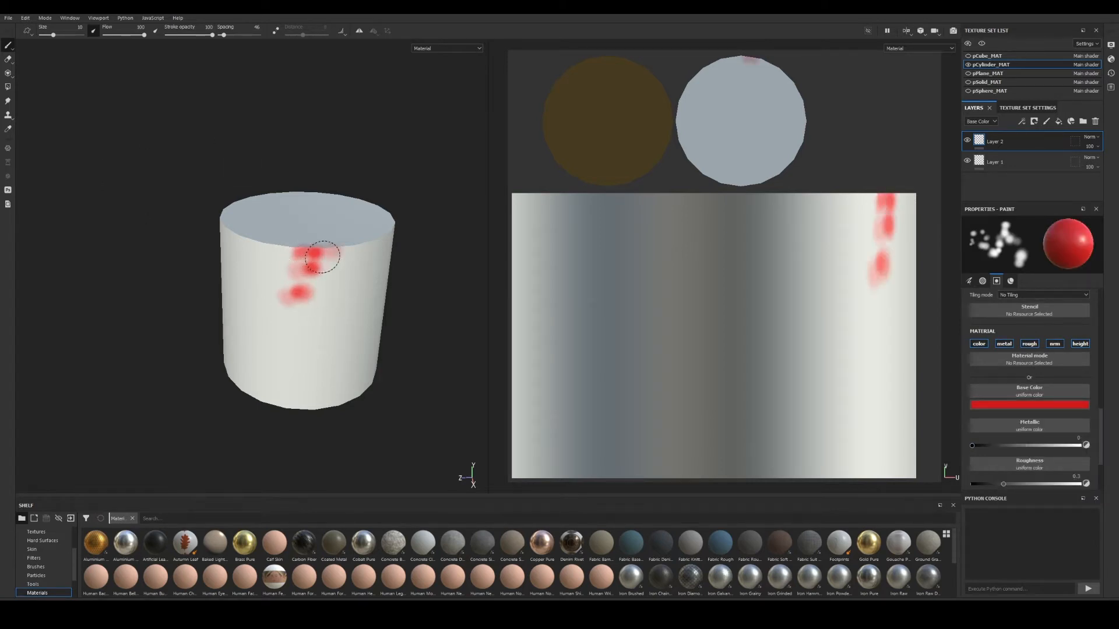
scroll(1039, 340, down, 5)
scroll(1037, 355, up, 5)
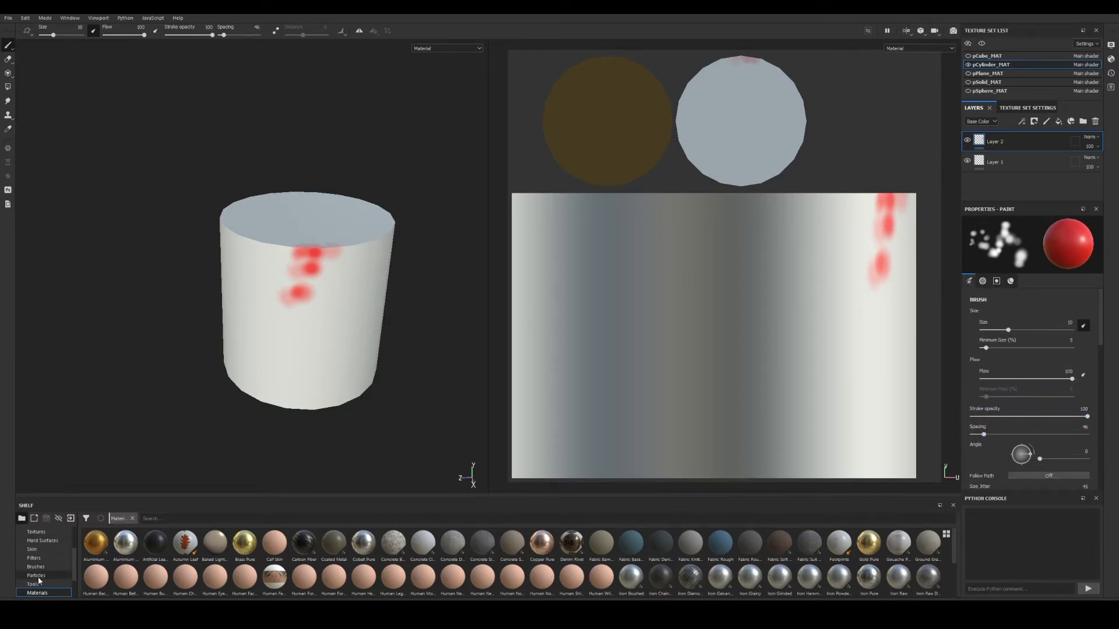
Set the brush size jitter to 0 and spacing to 5.
scroll(1020, 386, down, 3)
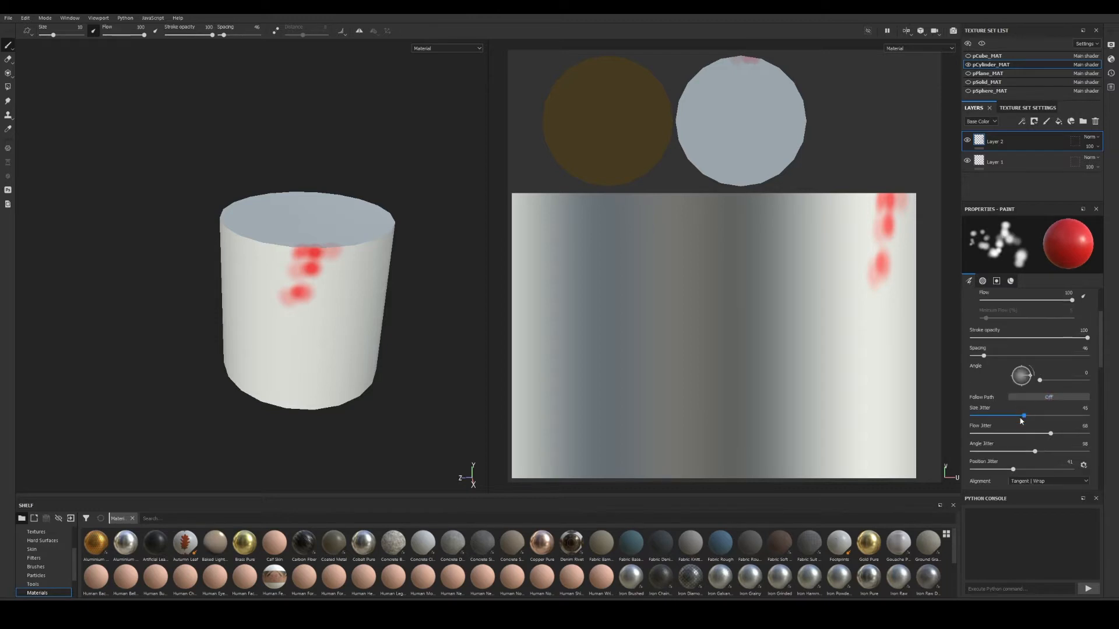
mouse_move(1023, 363)
mouse_down()
mouse_move(971, 364)
mouse_move(964, 417)
mouse_up()
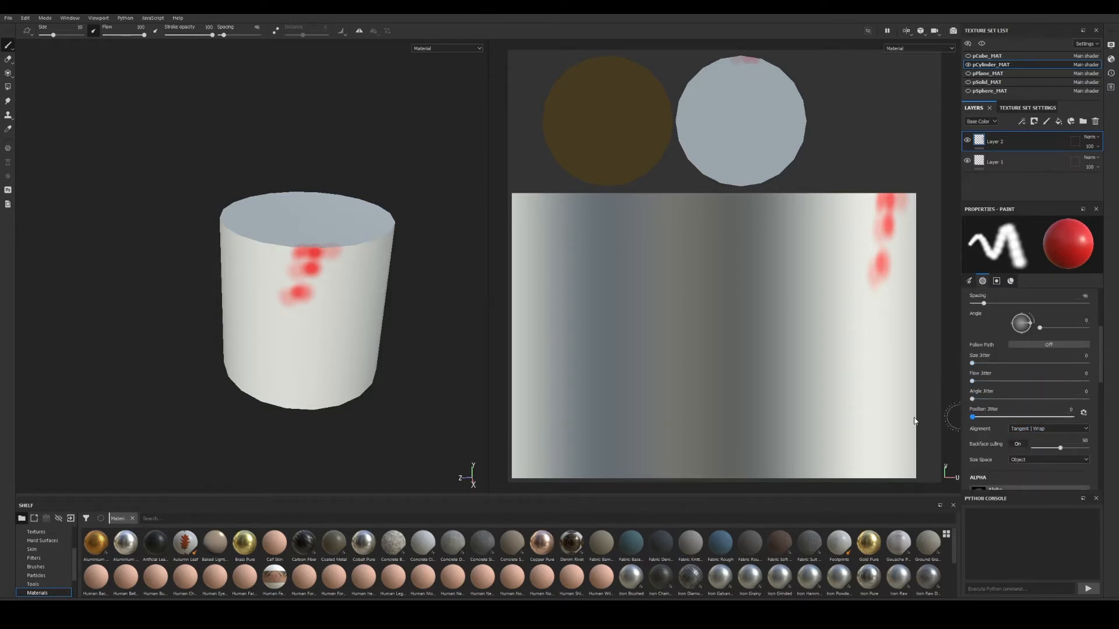
scroll(1027, 366, up, 5)
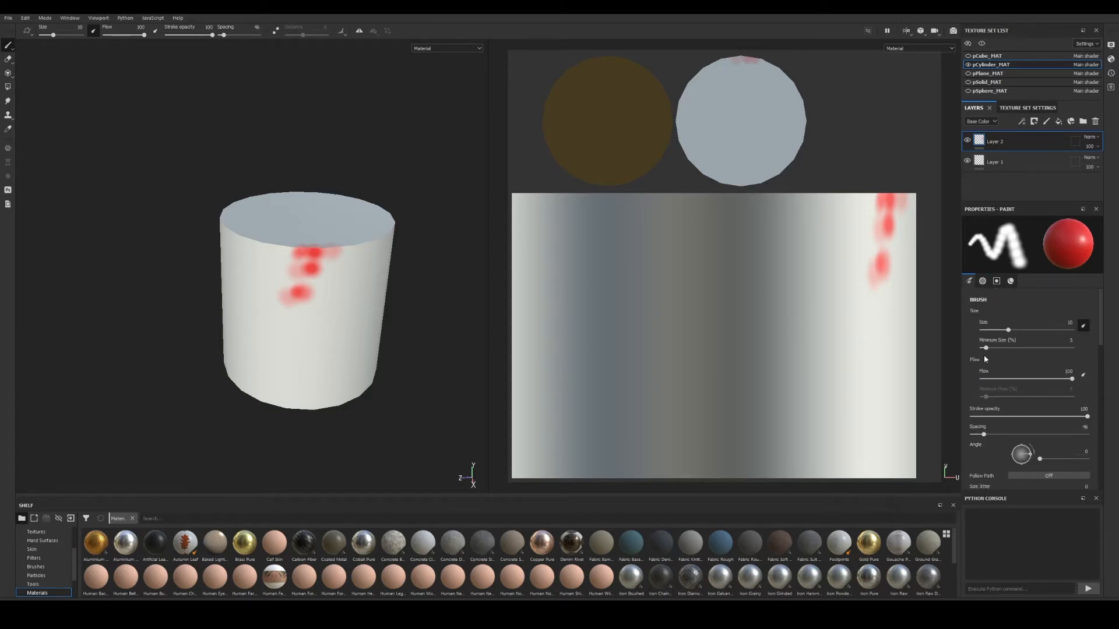
drag(983, 436, 971, 435)
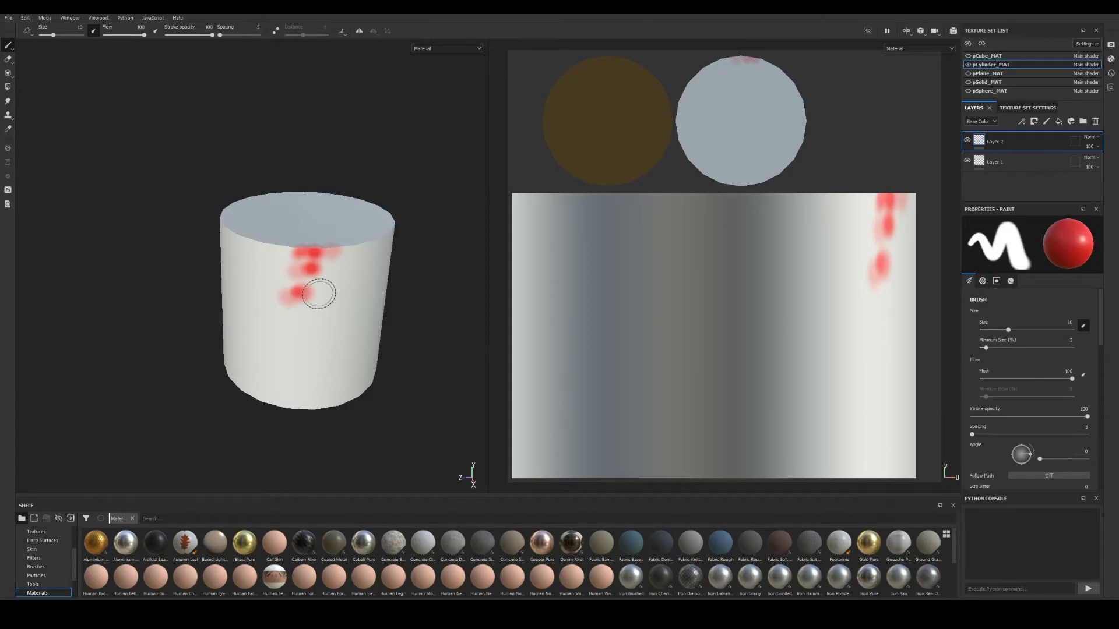
Paint a red band along the cylinder's top rim in the 3D view.
mouse_move(328, 261)
mouse_down()
mouse_move(300, 260)
mouse_move(332, 256)
mouse_move(312, 249)
mouse_move(306, 256)
mouse_move(357, 251)
mouse_move(315, 256)
mouse_up()
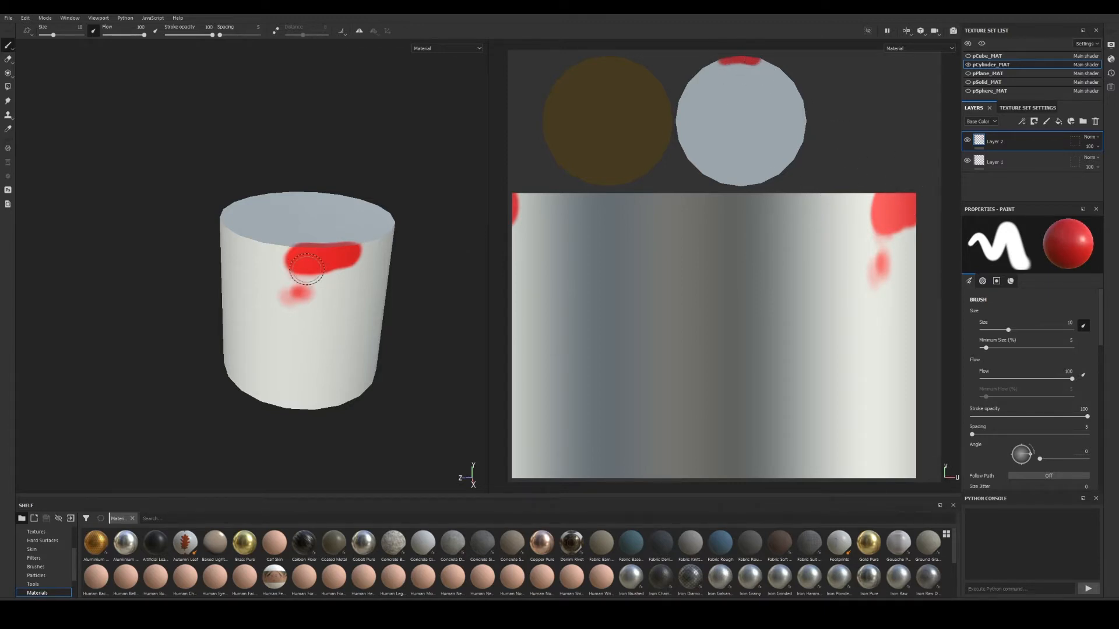
alt+drag(306, 269, 317, 289)
alt+right_drag(317, 290, 468, 271)
alt+middle_drag(356, 240, 318, 264)
mouse_move(318, 263)
alt+mouse_down()
mouse_move(306, 275)
mouse_move(376, 256)
mouse_move(209, 248)
mouse_move(357, 280)
mouse_move(298, 320)
mouse_move(311, 283)
mouse_move(281, 263)
mouse_move(273, 310)
alt+mouse_up()
alt+drag(292, 306, 338, 306)
alt+middle_drag(338, 307, 288, 323)
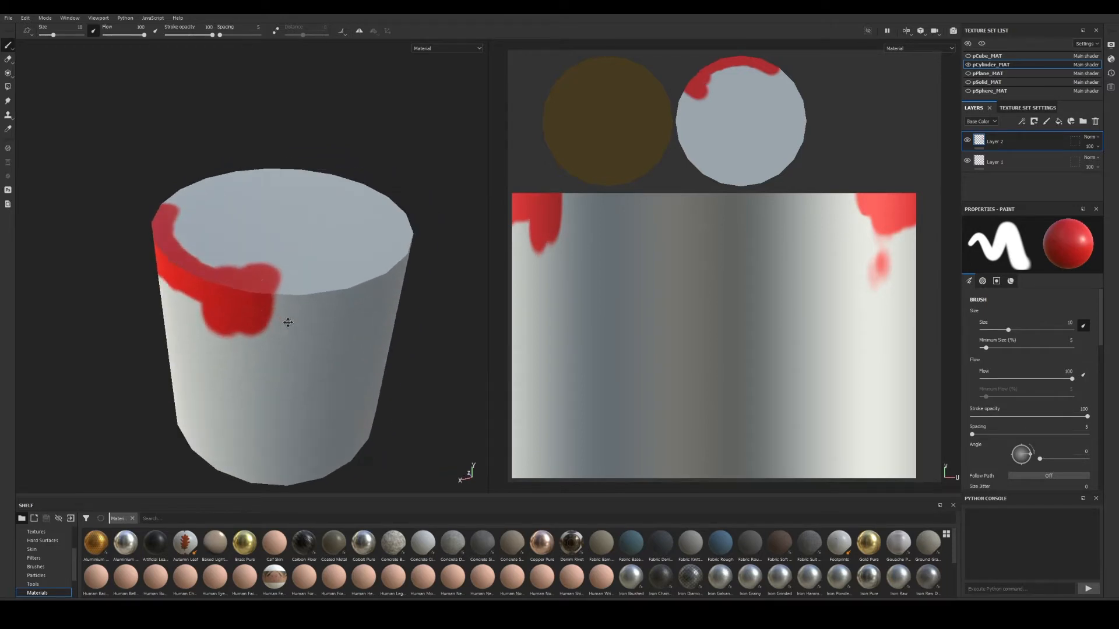
mouse_move(281, 284)
mouse_down()
mouse_move(340, 291)
mouse_move(297, 300)
mouse_up()
mouse_move(297, 300)
alt+middle_down()
mouse_move(313, 310)
mouse_move(271, 309)
alt+middle_up()
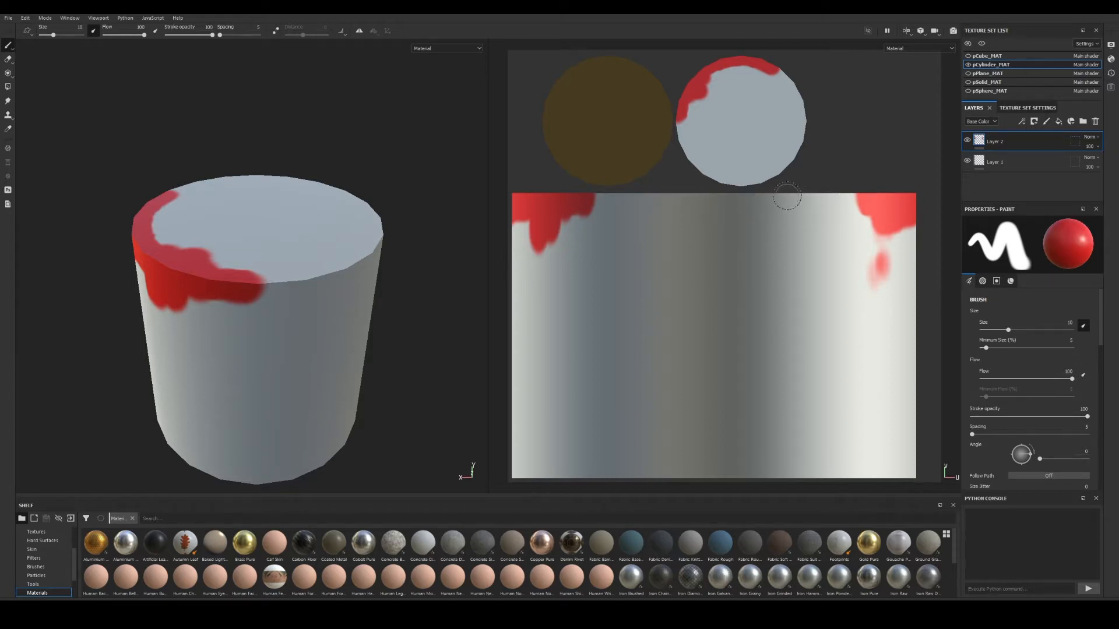
Paint red along the top edge of the cylinder's UV strip in the 2D view.
drag(720, 202, 674, 201)
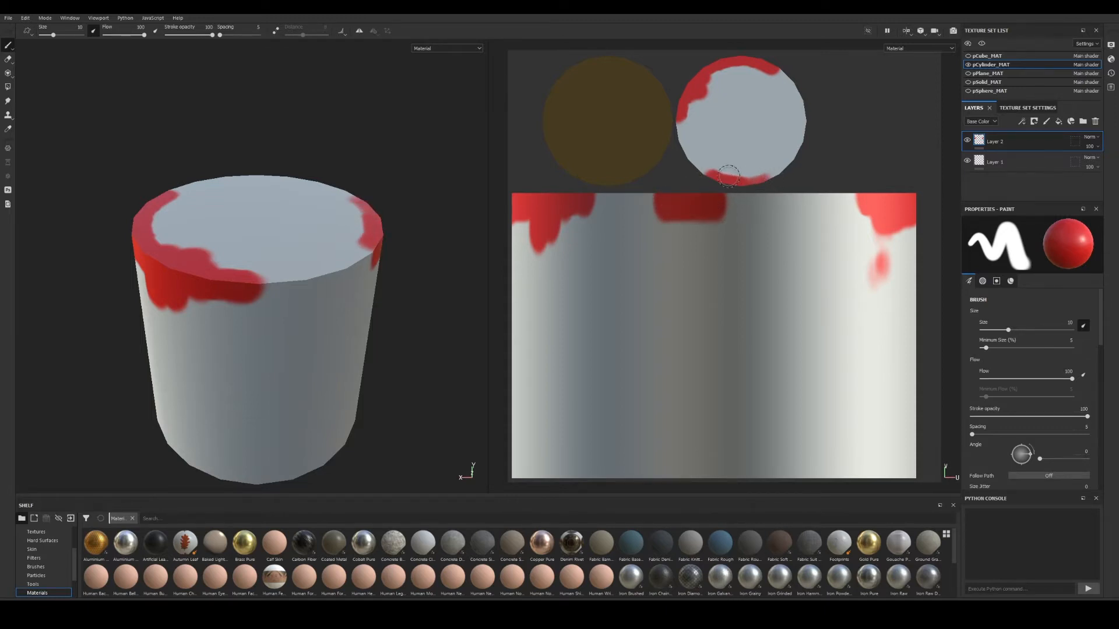
drag(678, 196, 656, 195)
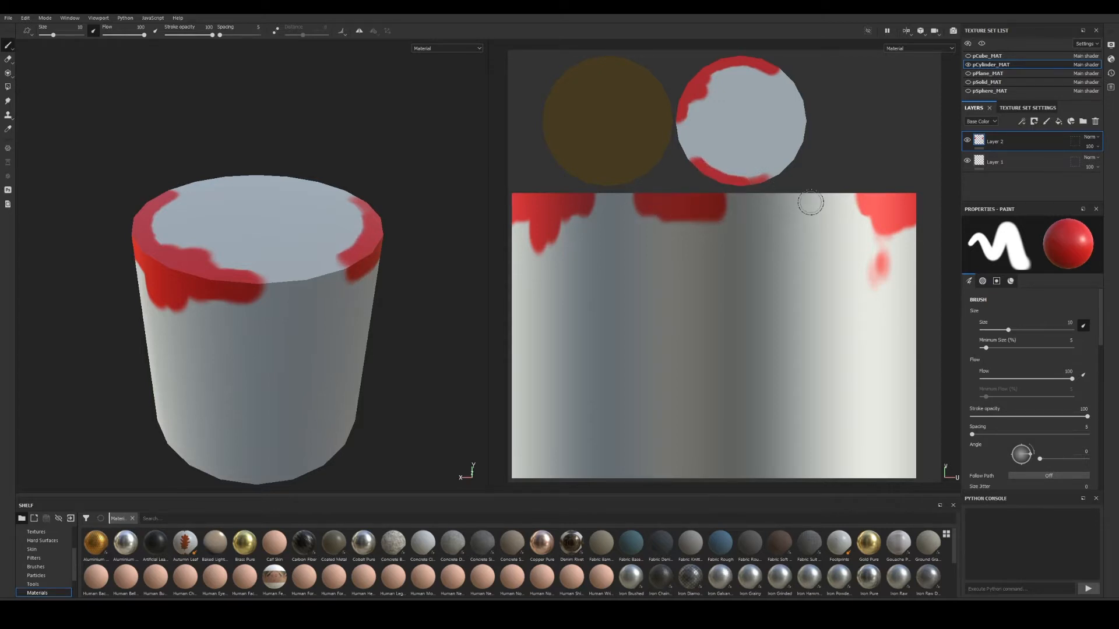
mouse_move(818, 199)
mouse_down()
mouse_move(805, 201)
mouse_move(857, 196)
mouse_up()
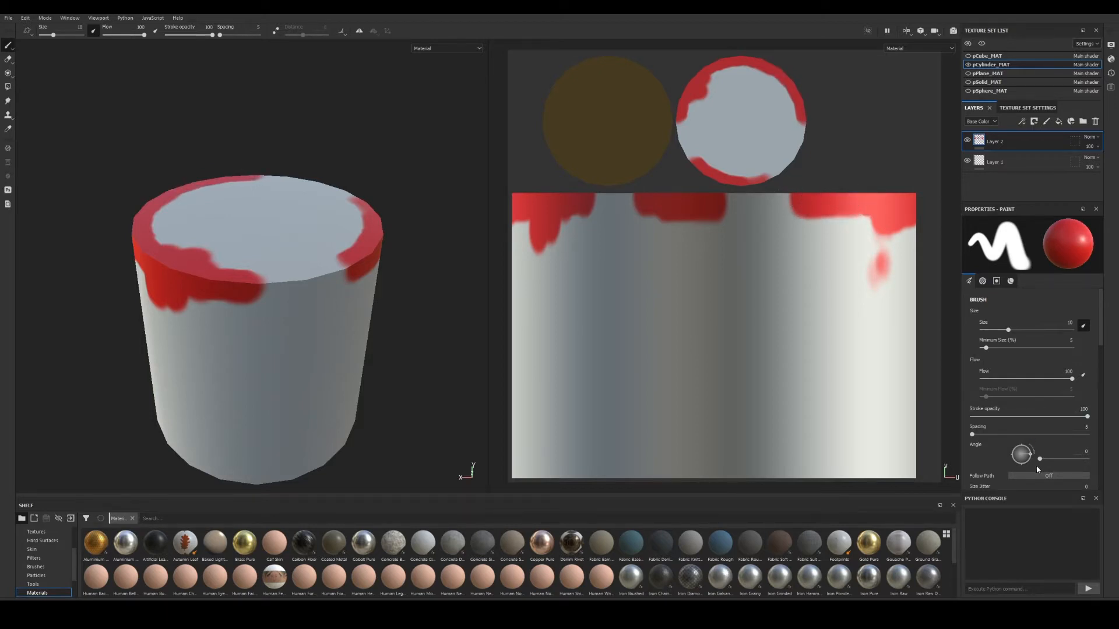
Set the brush Alignment to Camera.
scroll(1046, 387, down, 4)
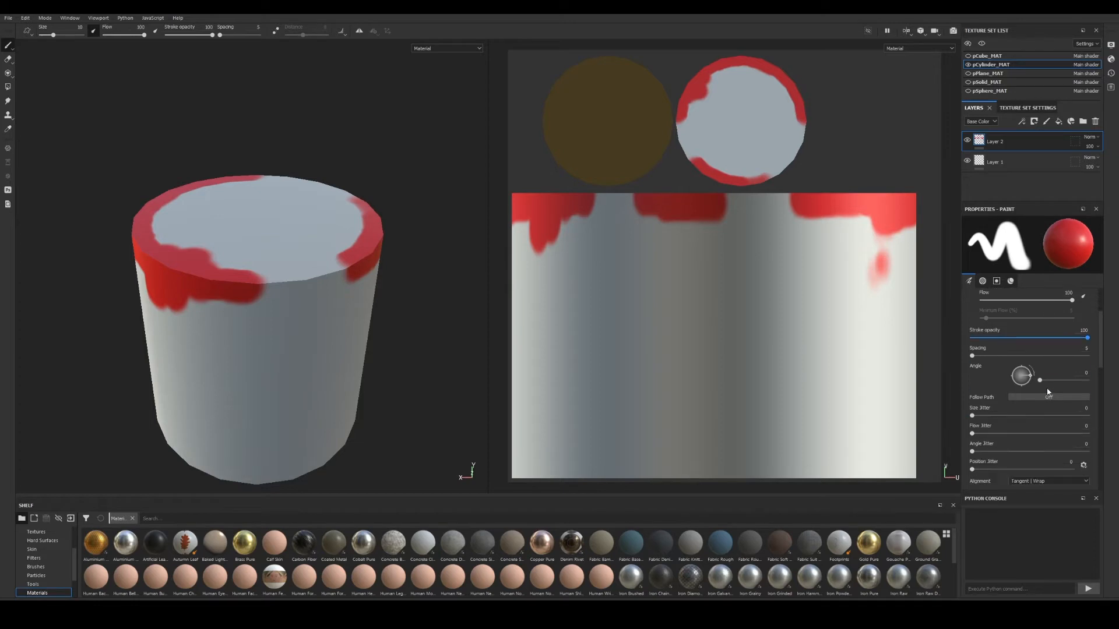
click(1052, 428)
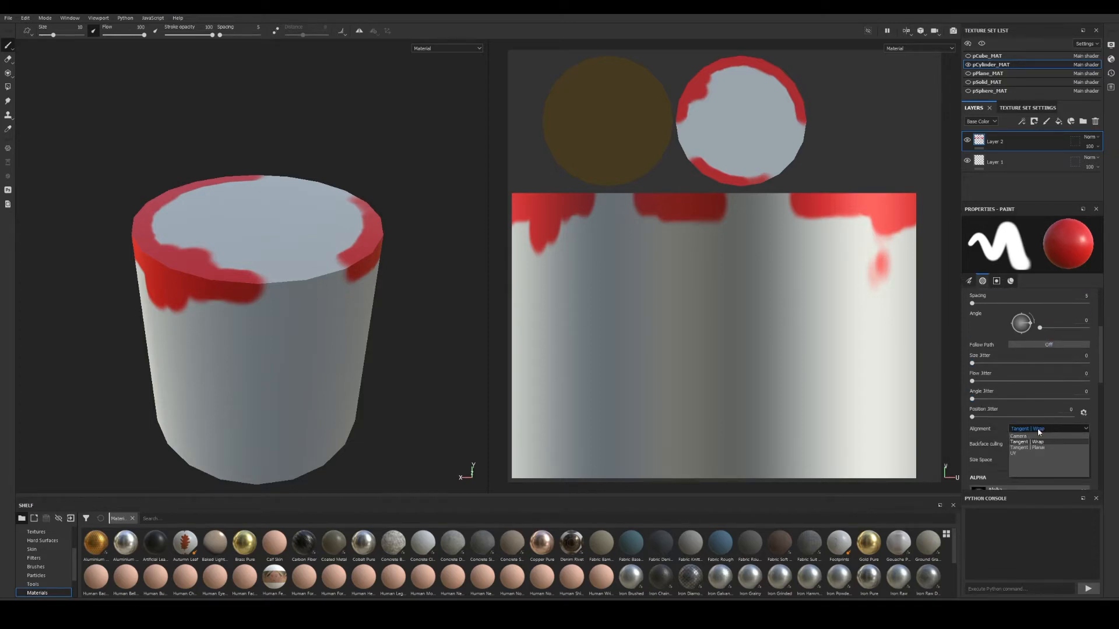
click(1019, 437)
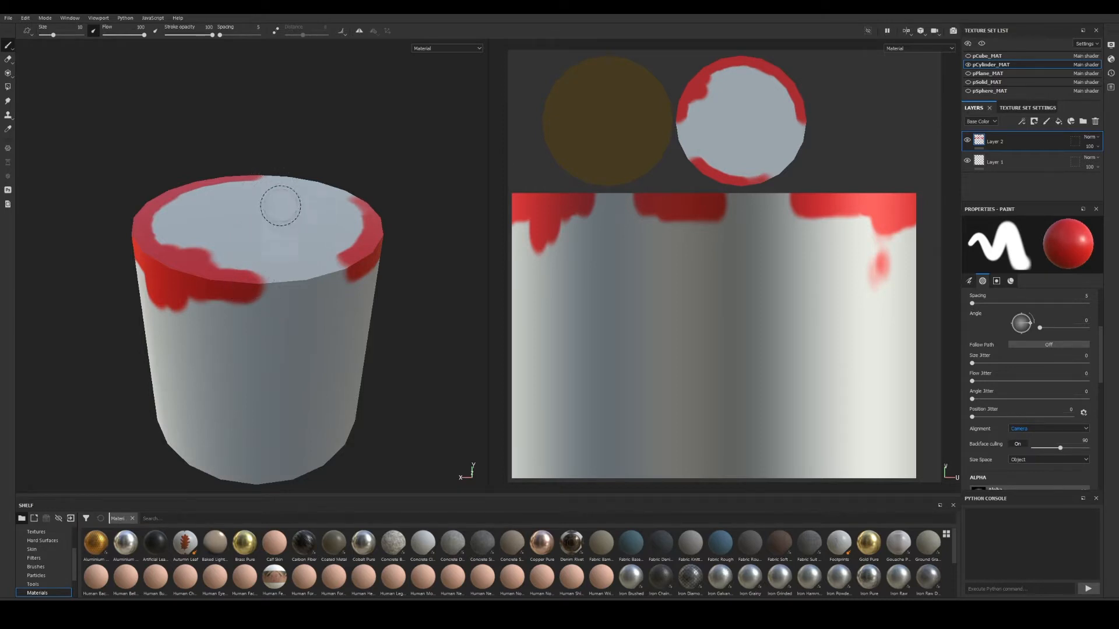
Orbit low and paint a red stripe across the cylinder's top cap.
alt+drag(281, 205, 259, 207)
alt+right_drag(255, 208, 288, 222)
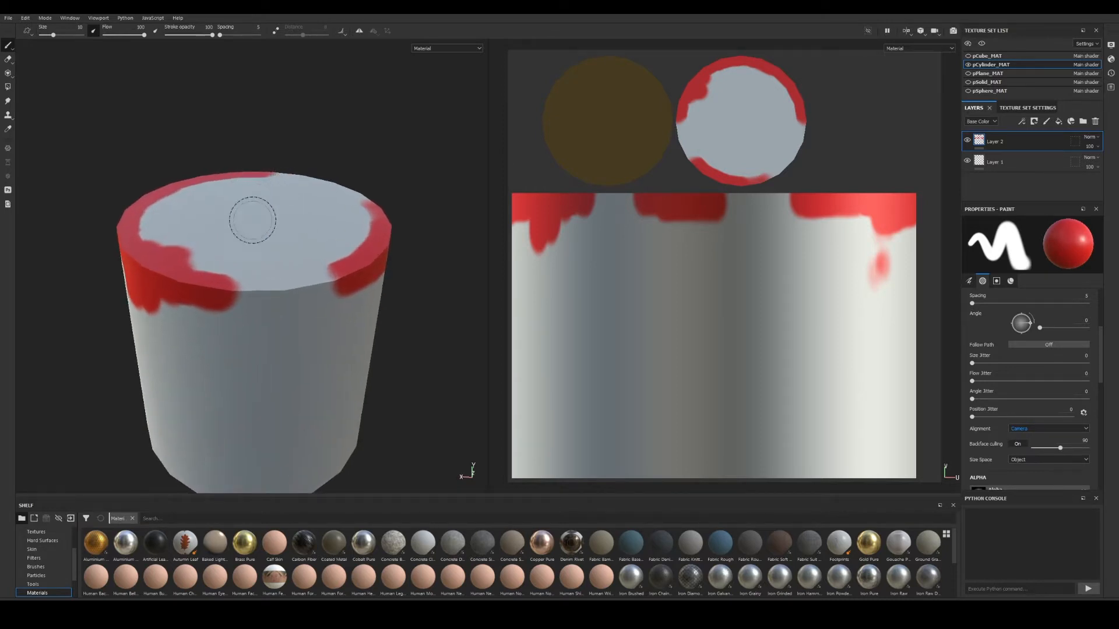
mouse_move(245, 264)
alt+mouse_down()
mouse_move(250, 219)
mouse_move(252, 266)
mouse_move(247, 255)
mouse_move(250, 266)
mouse_move(214, 293)
mouse_move(212, 349)
mouse_move(225, 319)
alt+mouse_up()
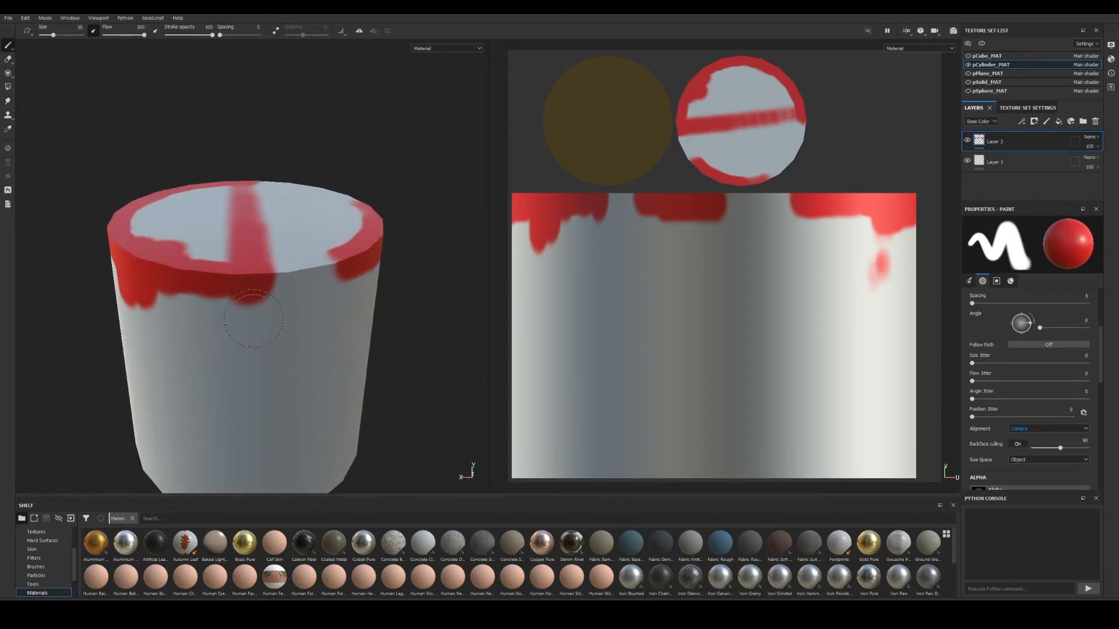
mouse_move(308, 273)
mouse_down()
mouse_move(297, 211)
mouse_move(221, 261)
mouse_move(209, 236)
mouse_move(218, 287)
mouse_move(262, 335)
mouse_move(294, 326)
mouse_move(280, 309)
mouse_move(289, 309)
mouse_up()
scroll(290, 309, down, 2)
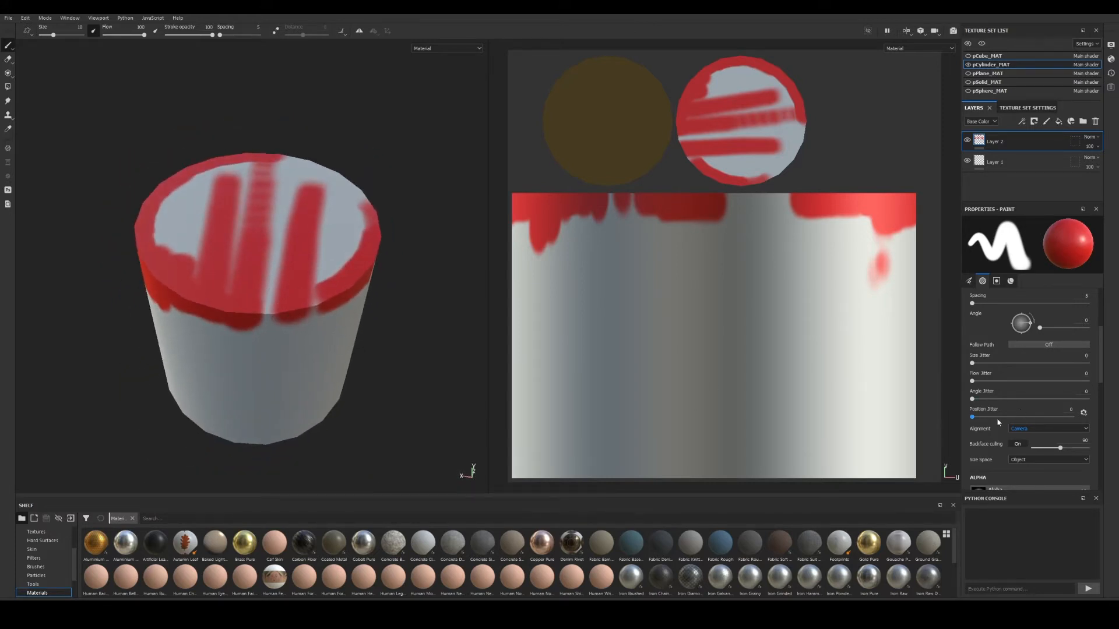
click(1032, 430)
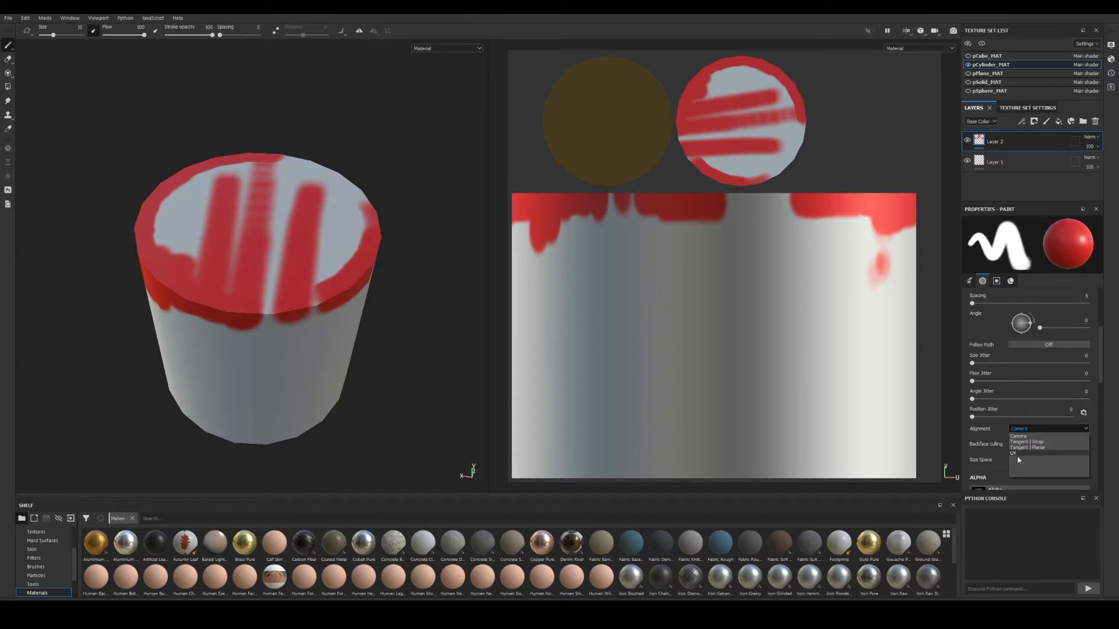
Set the brush Alignment to UV and frame the cylinder's strip in the UV view.
click(1016, 454)
alt+right_drag(742, 320, 731, 341)
alt+middle_drag(732, 341, 750, 294)
alt+right_drag(751, 295, 832, 317)
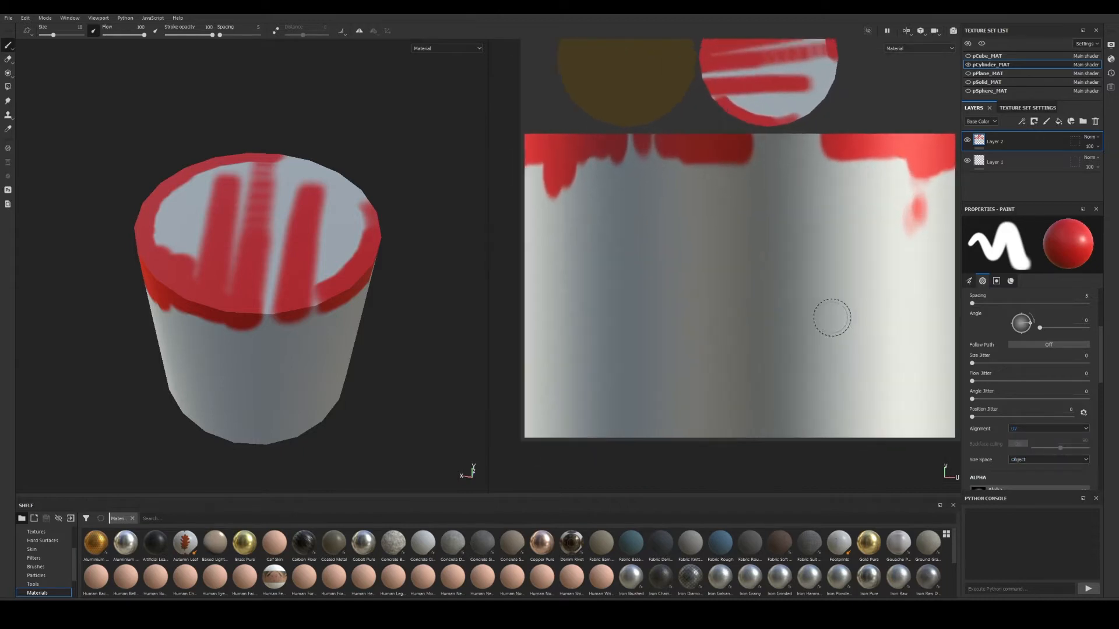
alt+middle_drag(831, 317, 761, 389)
mouse_move(717, 282)
alt+middle_down()
mouse_move(742, 306)
mouse_move(811, 317)
alt+middle_up()
Hide Layer 2 and paint red on Layer 1 along the UV strip's top edge.
click(968, 142)
scroll(777, 292, up, 1)
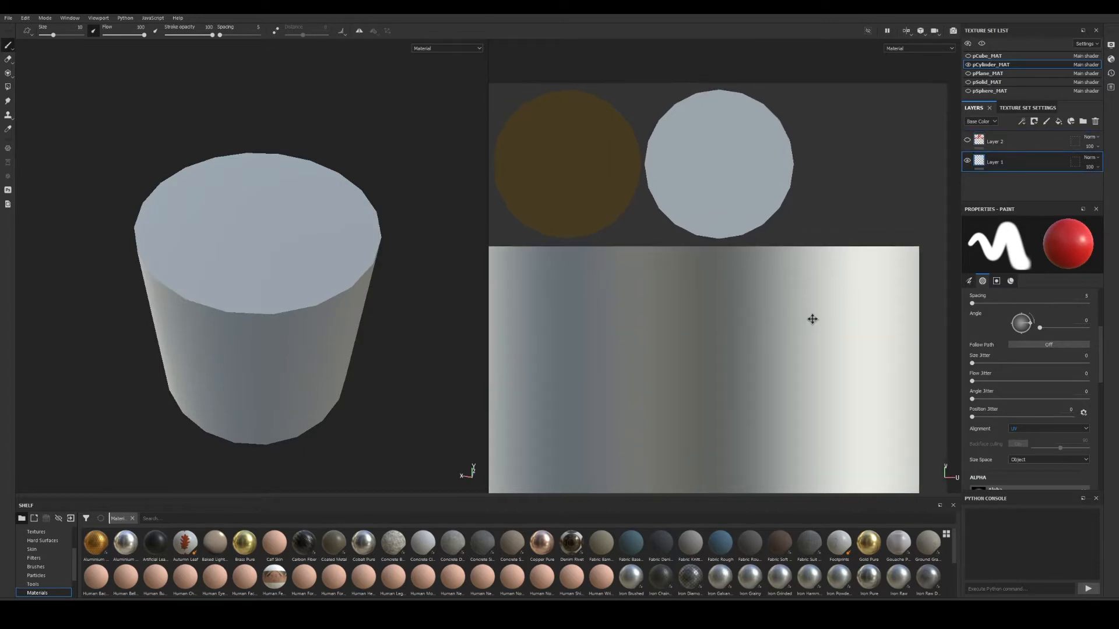
click(1012, 156)
mouse_move(846, 254)
mouse_down()
mouse_move(830, 255)
mouse_move(894, 248)
mouse_up()
alt+drag(308, 267, 45, 327)
alt+middle_drag(45, 326, 240, 300)
alt+drag(240, 300, 257, 283)
alt+right_drag(257, 284, 273, 364)
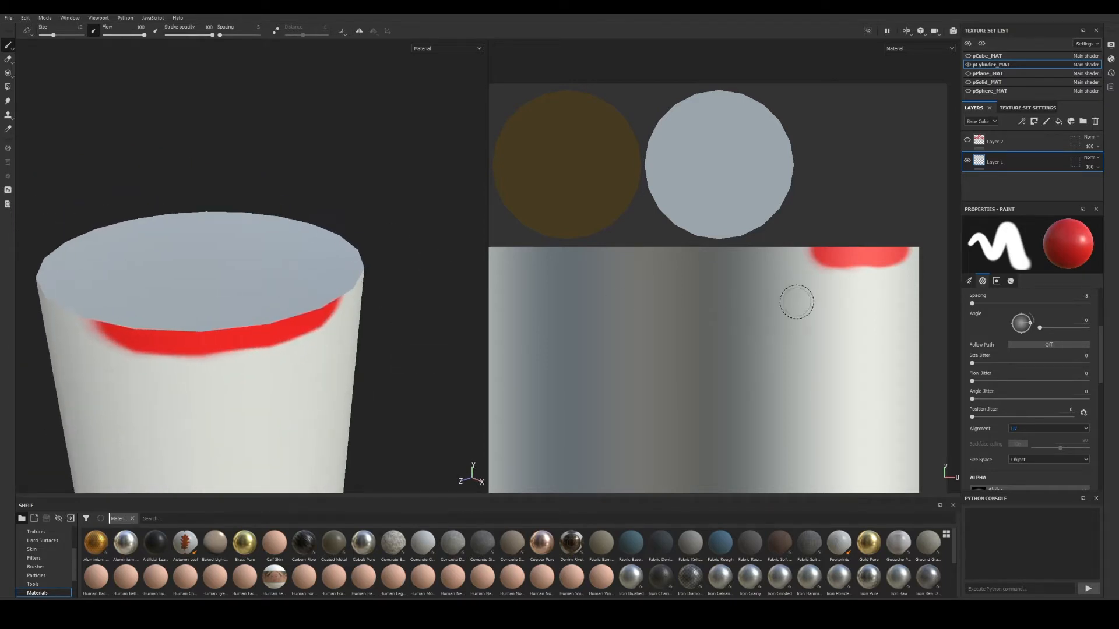
scroll(772, 229, up, 2)
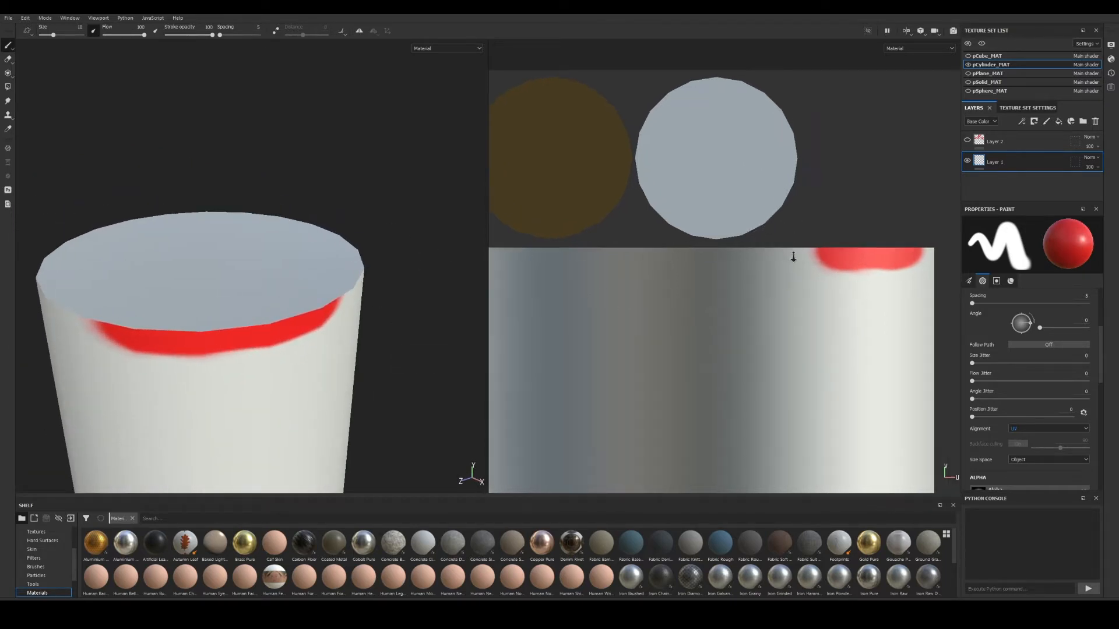
drag(824, 258, 932, 263)
Extend the red down the strip's right edge and leftward along its top.
middle_drag(879, 274, 815, 269)
mouse_move(880, 249)
mouse_down()
mouse_move(864, 326)
mouse_move(870, 257)
mouse_up()
drag(738, 243, 692, 244)
alt+middle_drag(719, 268, 875, 262)
drag(849, 238, 572, 232)
Turn the cylinder and paint red along its rim and upper edge in 3D.
alt+drag(201, 288, 134, 322)
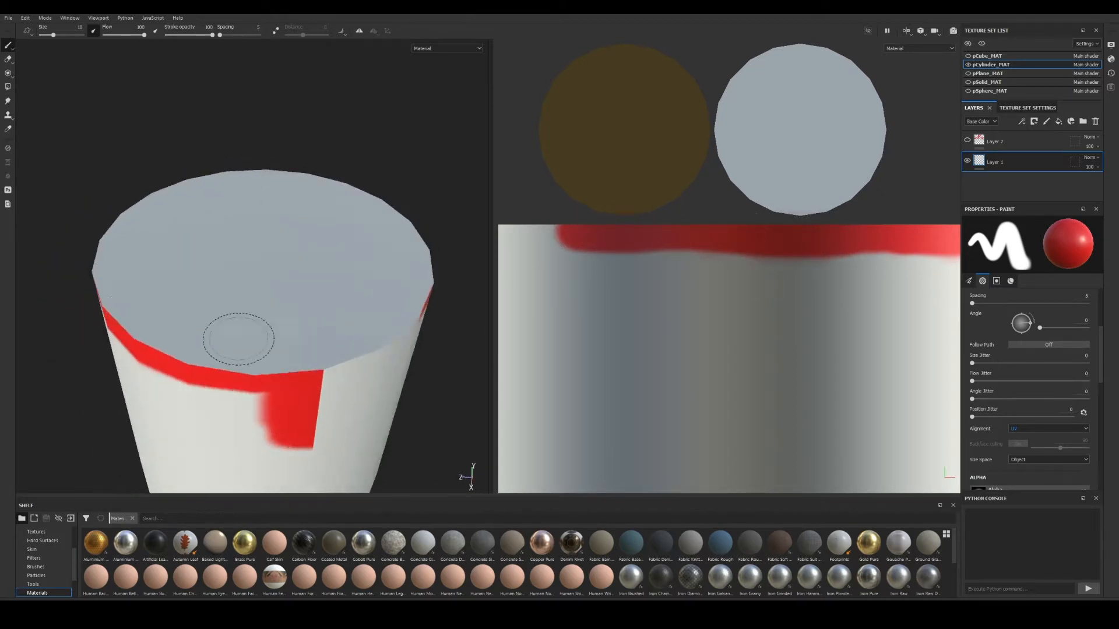
alt+middle_drag(240, 337, 139, 294)
mouse_move(257, 355)
alt+mouse_down()
mouse_move(231, 325)
mouse_move(236, 300)
mouse_move(300, 294)
mouse_move(275, 296)
mouse_move(329, 278)
alt+mouse_up()
click(279, 275)
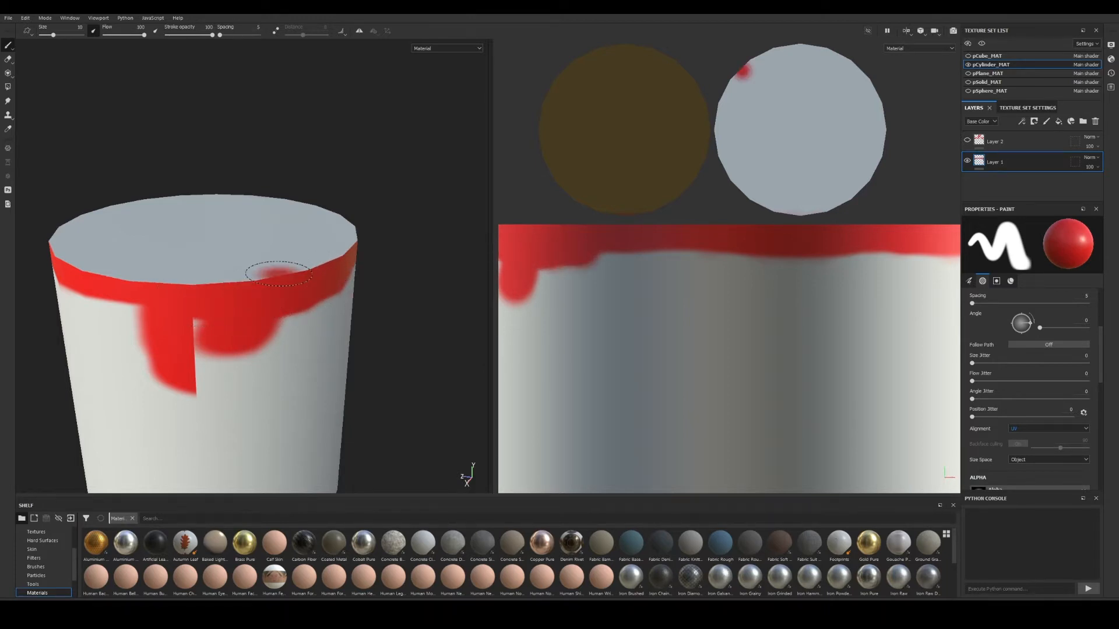
drag(275, 273, 233, 279)
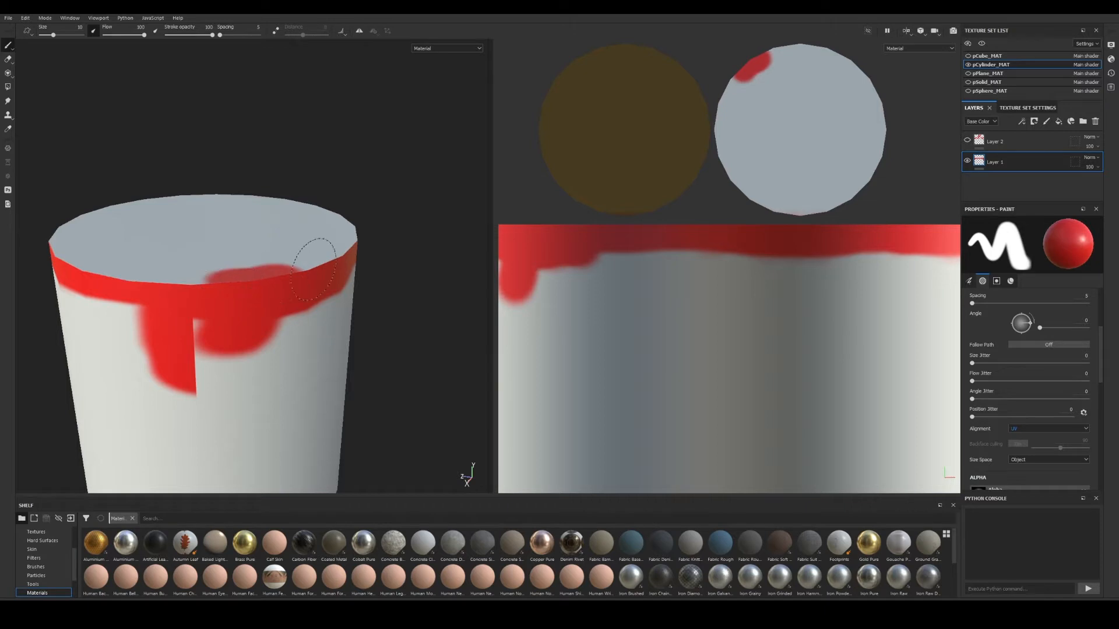
alt+drag(285, 305, 257, 305)
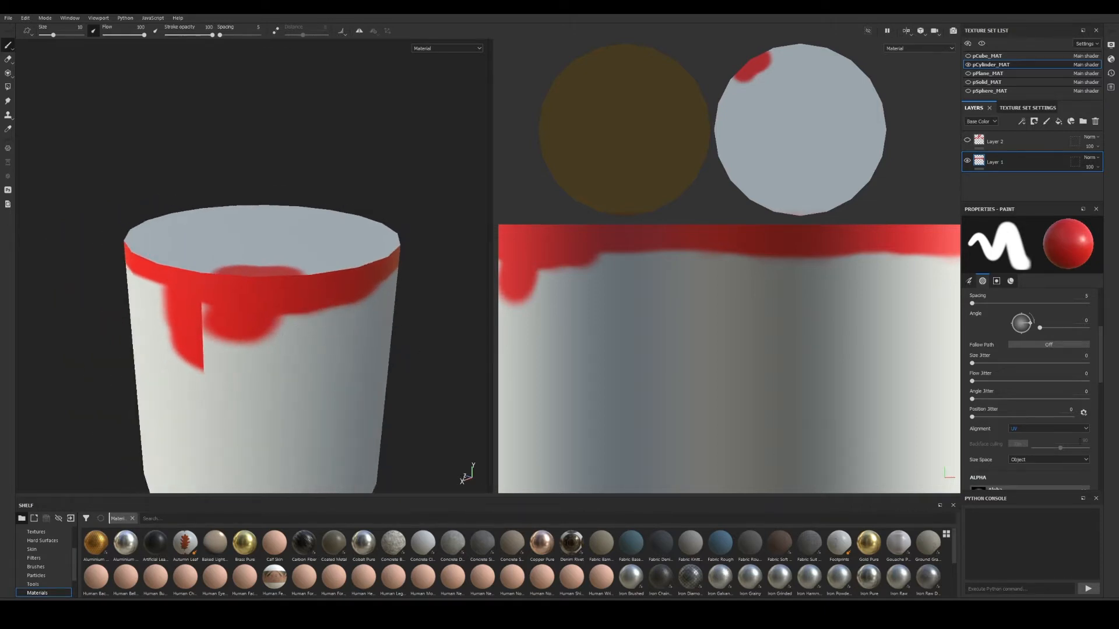
Set the paint brush alignment to Tangent | Wrap.
click(1036, 429)
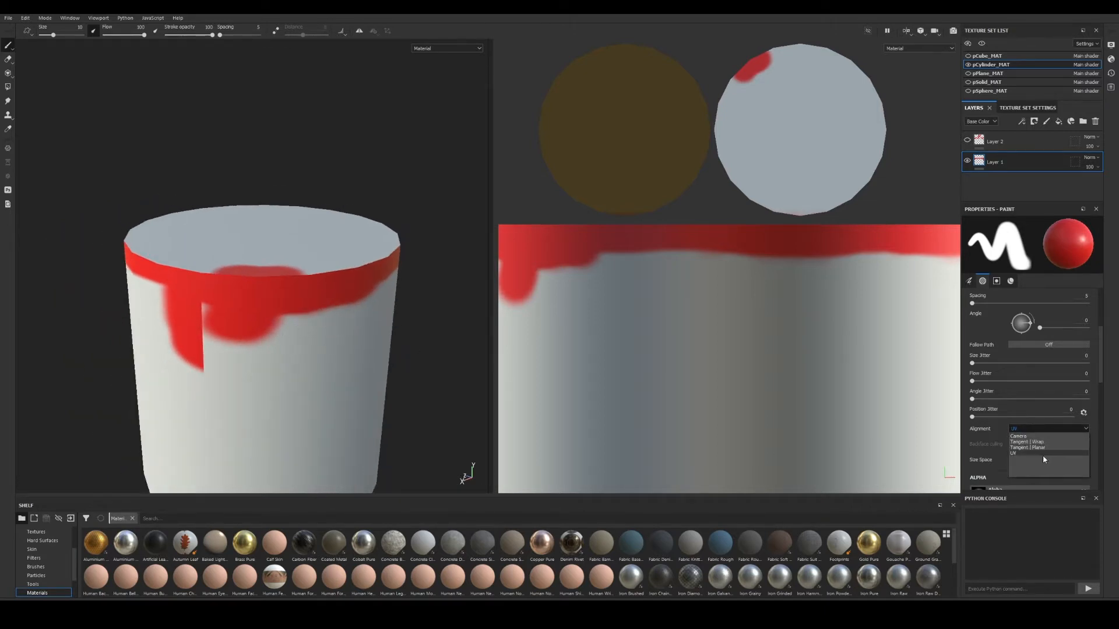
click(1037, 444)
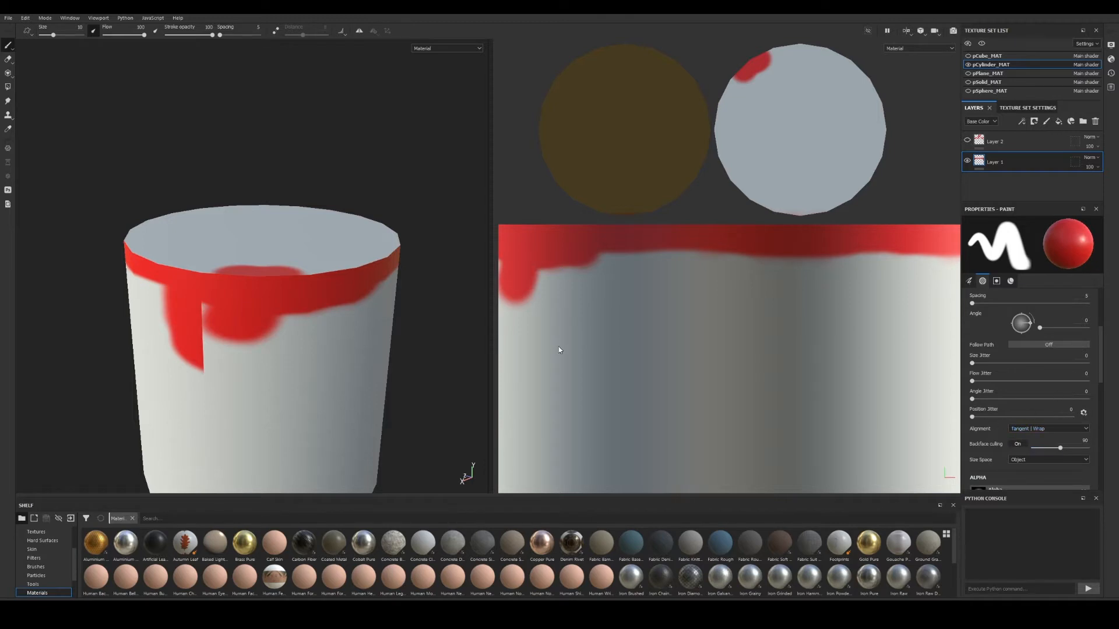
alt+drag(267, 225, 292, 200)
scroll(1014, 441, down, 1)
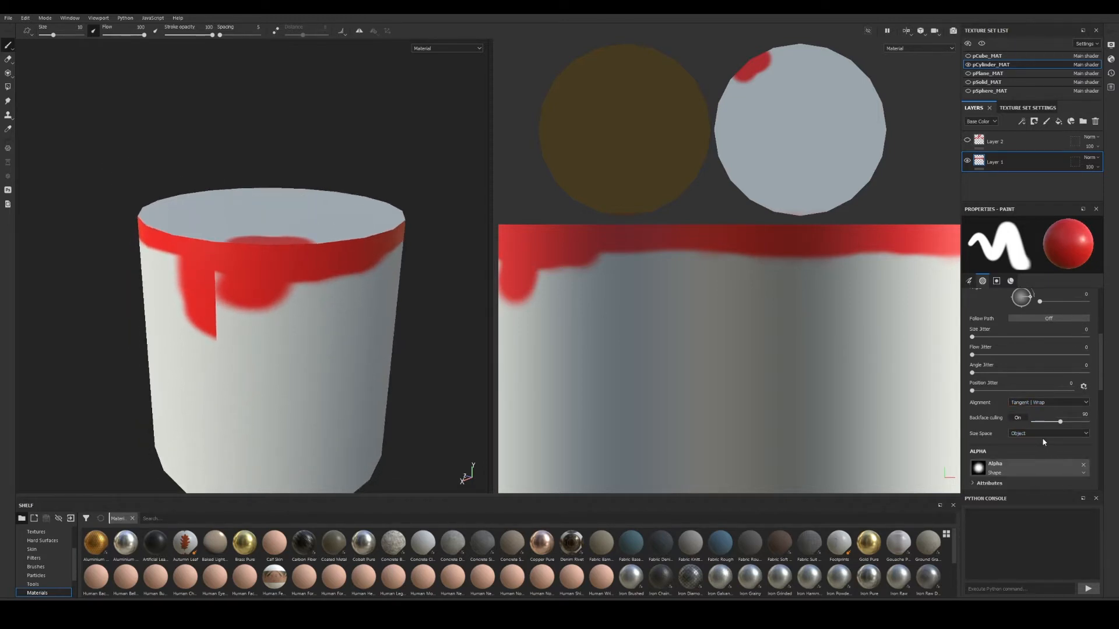
alt+drag(309, 251, 265, 244)
alt+middle_drag(264, 244, 263, 260)
alt+drag(263, 260, 285, 265)
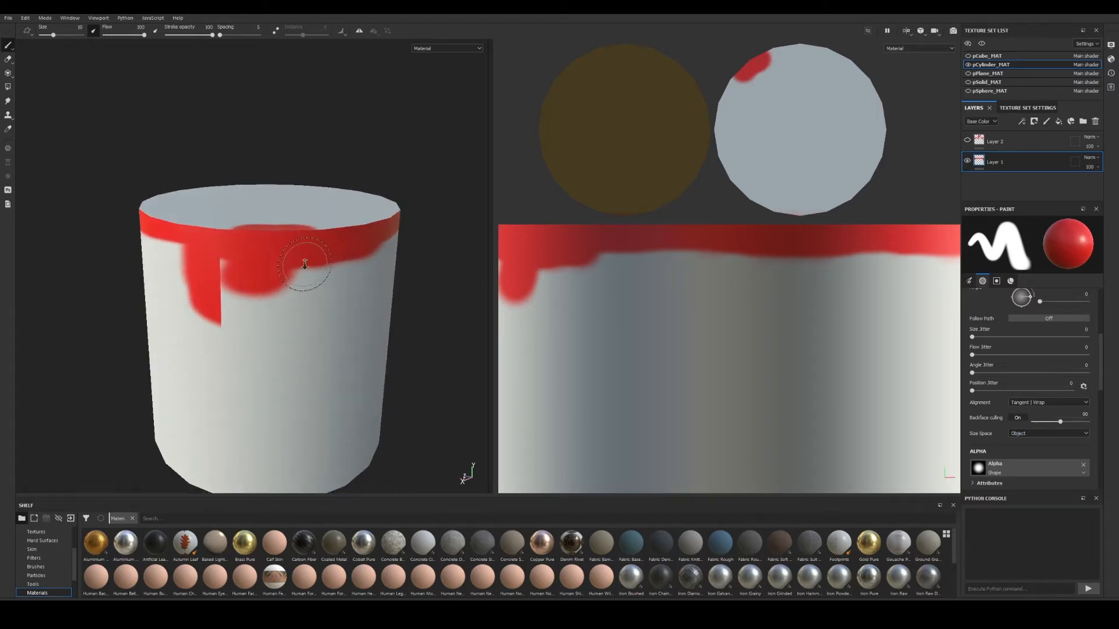
Enlarge the brush size to about 22.64.
mouse_move(264, 227)
ctrl+right_down()
mouse_move(300, 238)
mouse_move(250, 234)
mouse_move(423, 305)
mouse_move(662, 349)
ctrl+right_up()
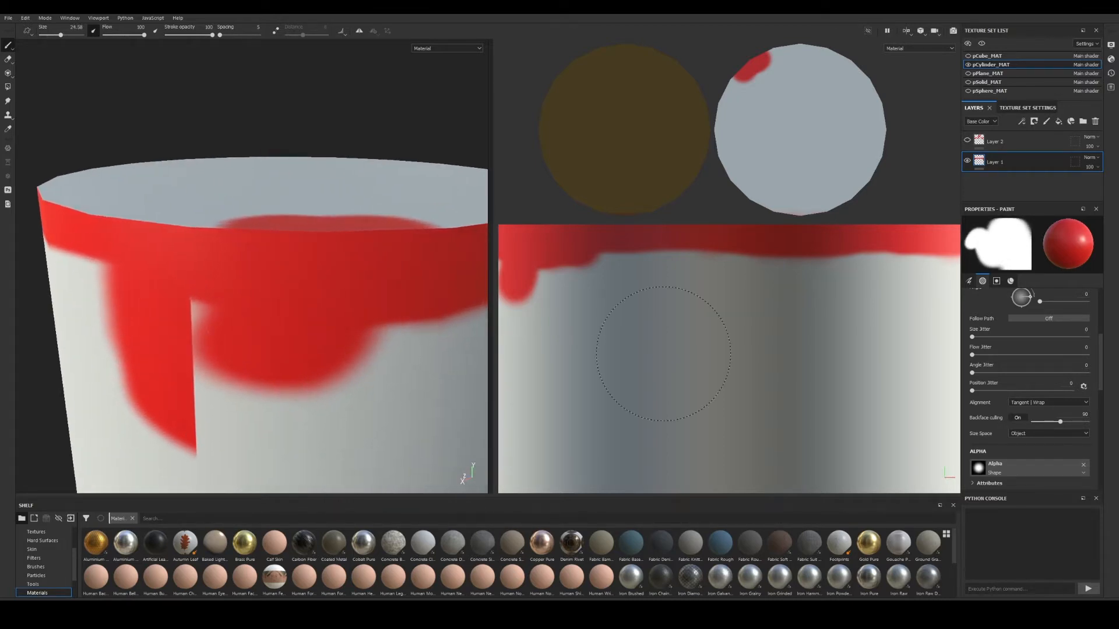
alt+right_drag(299, 275, 93, 243)
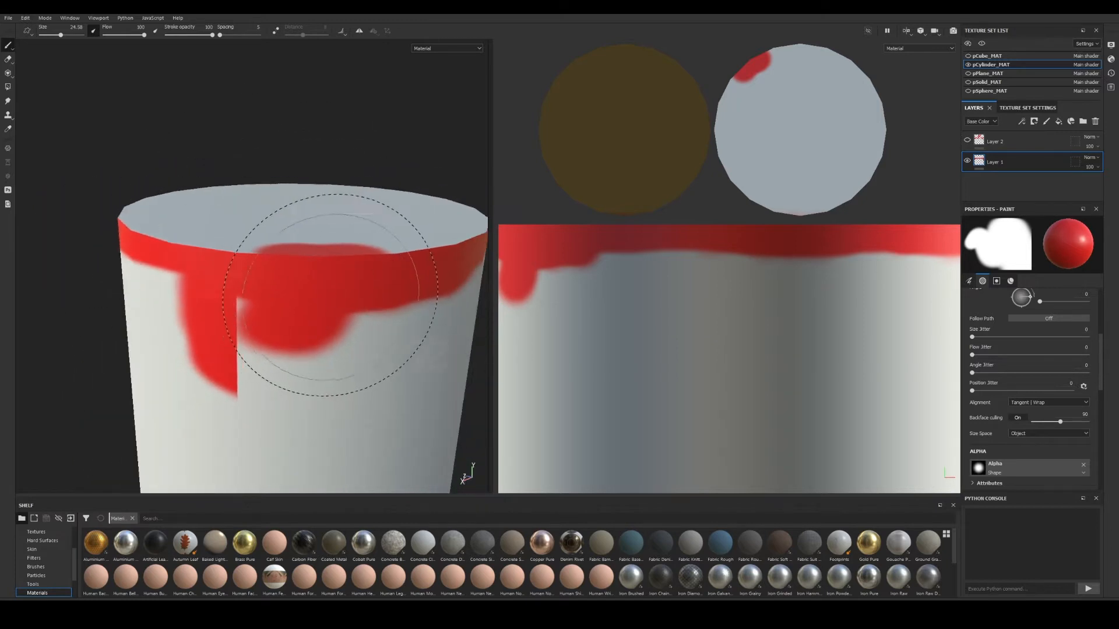
alt+right_drag(337, 294, 48, 258)
alt+middle_drag(323, 307, 257, 282)
alt+right_drag(309, 291, 198, 274)
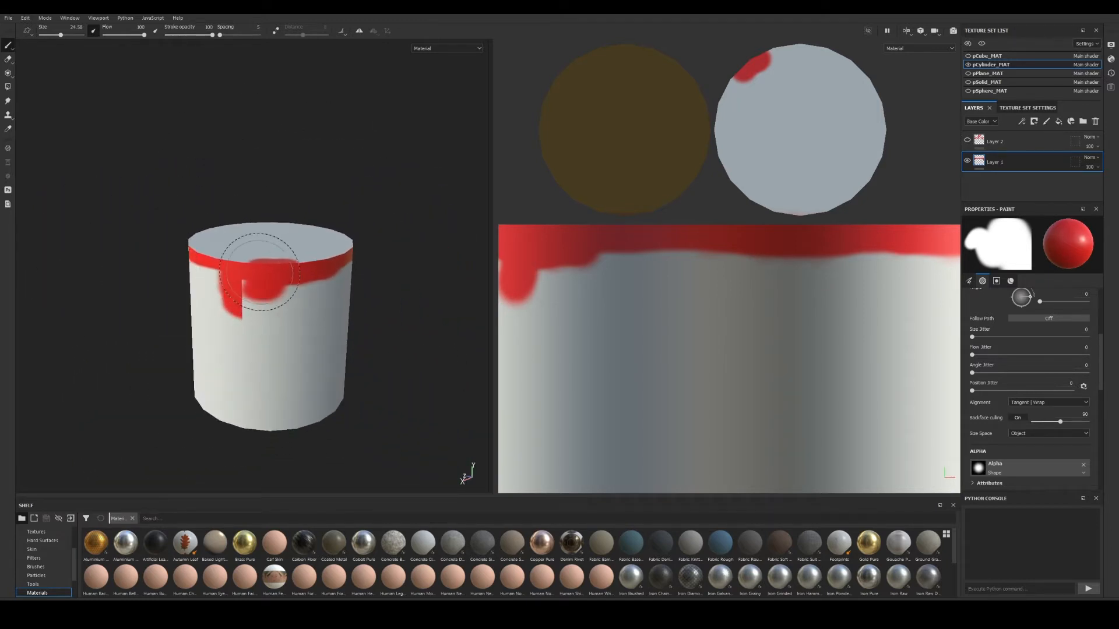
alt+right_drag(308, 280, 139, 285)
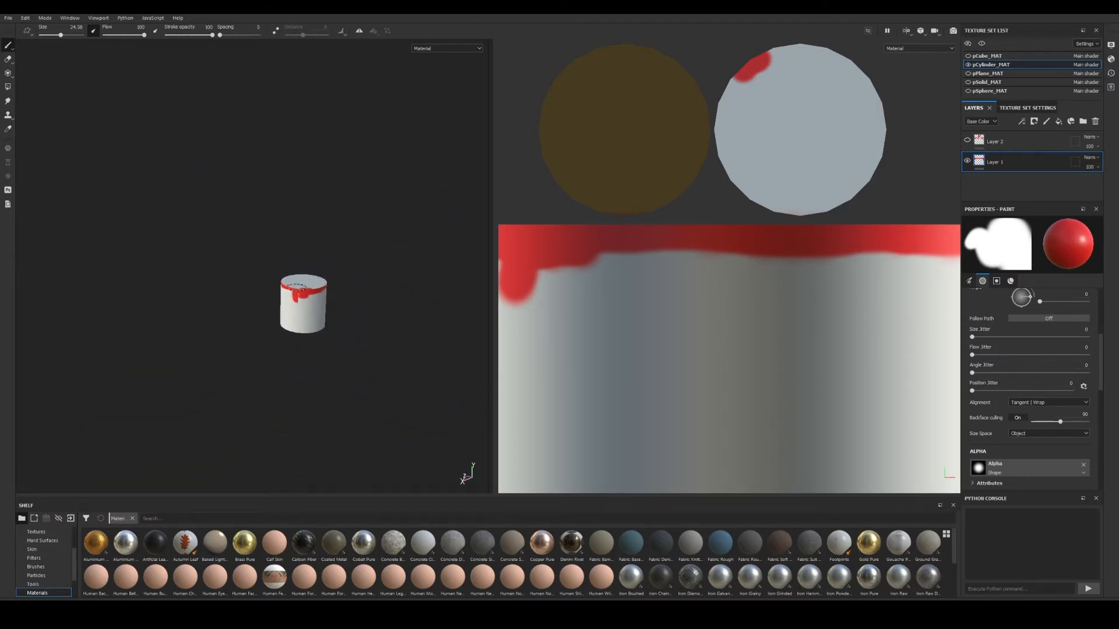
Zoom in close on the cylinder's red rim, then back out to the whole cylinder.
alt+right_drag(354, 309, 460, 329)
alt+right_drag(205, 287, 489, 350)
alt+middle_drag(224, 296, 90, 297)
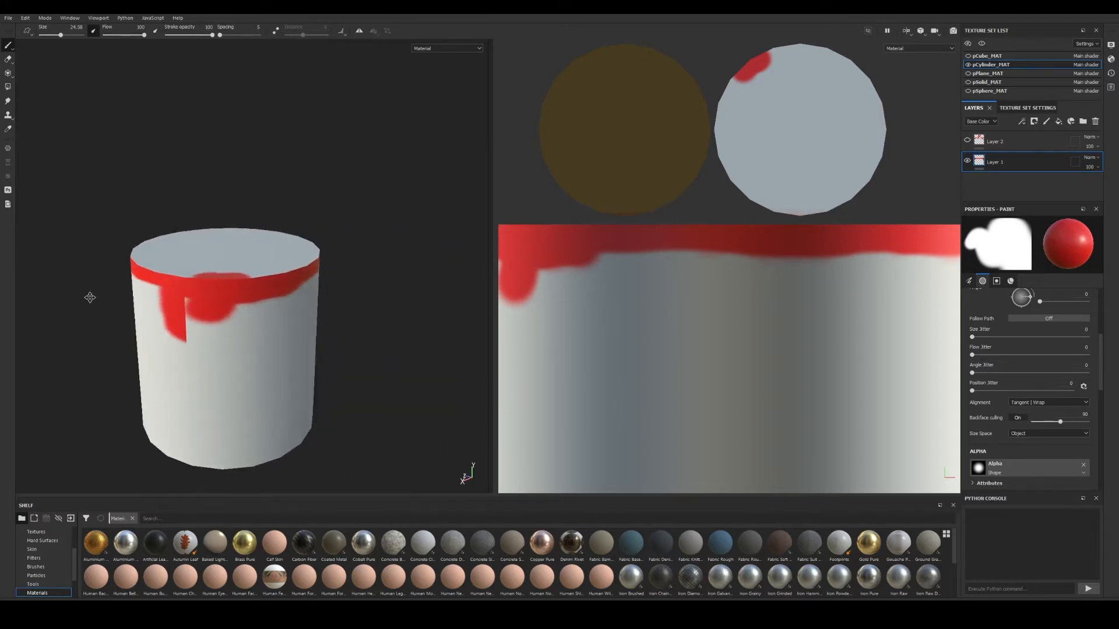
alt+right_drag(156, 298, 495, 359)
alt+middle_drag(211, 296, 155, 296)
alt+right_drag(158, 298, 292, 332)
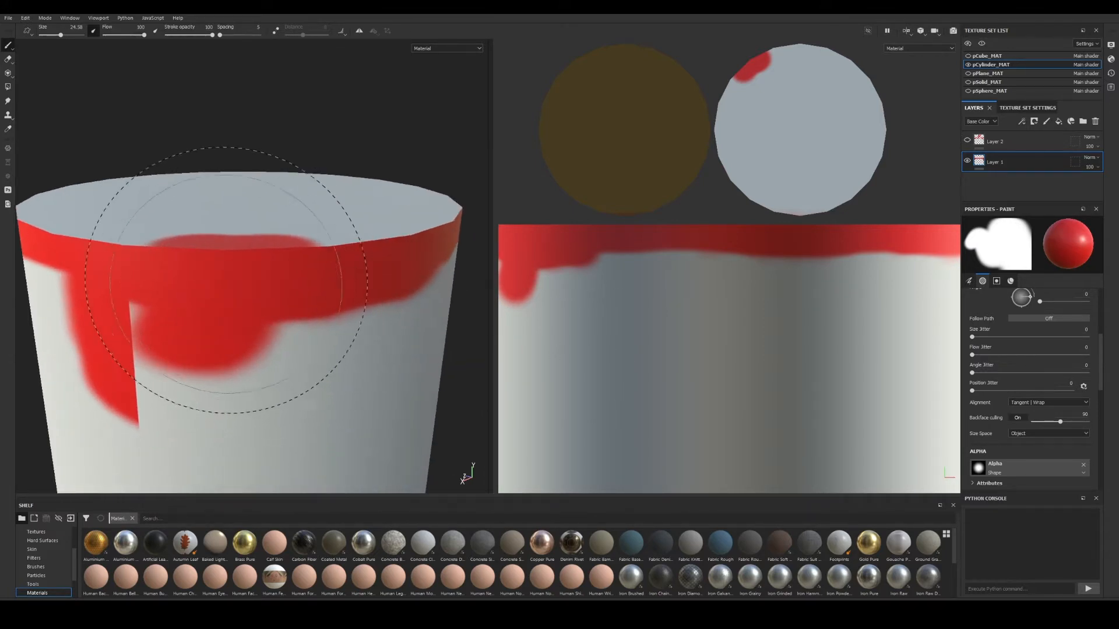
alt+right_drag(226, 289, 96, 280)
alt+right_drag(274, 321, 134, 297)
alt+right_drag(309, 328, 158, 297)
mouse_move(272, 322)
alt+middle_down()
mouse_move(297, 310)
mouse_move(286, 308)
alt+middle_up()
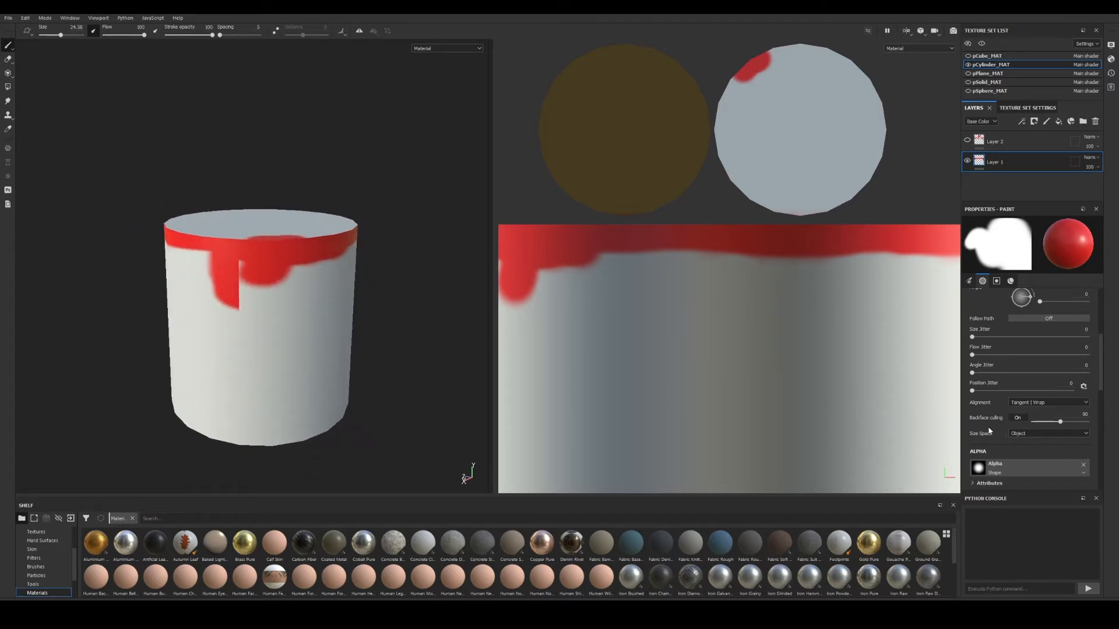
Make the brush size space relative to the Viewport.
click(1027, 436)
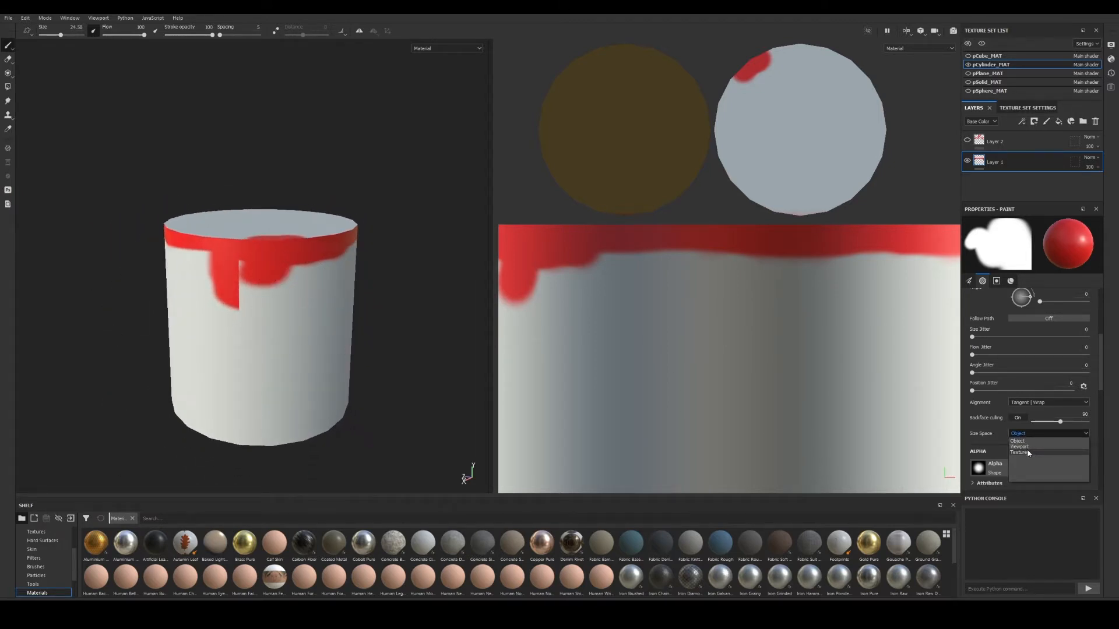
click(1027, 447)
alt+right_drag(274, 294, 360, 318)
mouse_move(200, 253)
alt+right_down()
mouse_move(356, 326)
mouse_move(225, 289)
mouse_move(230, 305)
mouse_move(172, 297)
alt+right_up()
mouse_move(313, 325)
alt+right_down()
mouse_move(215, 302)
mouse_move(309, 307)
mouse_move(369, 349)
mouse_move(182, 295)
mouse_move(349, 338)
mouse_move(207, 315)
mouse_move(298, 325)
alt+right_up()
Paint short red strokes and a large soft red blotch on the cylinder front.
drag(306, 310, 211, 315)
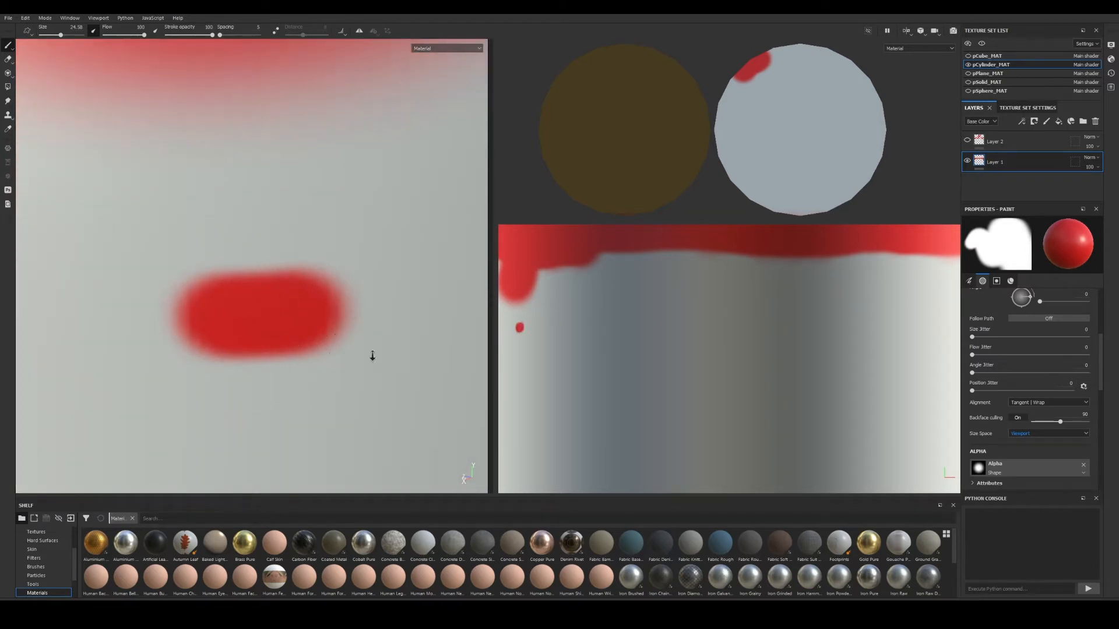
mouse_move(373, 356)
alt+right_down()
mouse_move(111, 296)
mouse_move(140, 311)
alt+right_up()
alt+middle_drag(273, 330, 195, 297)
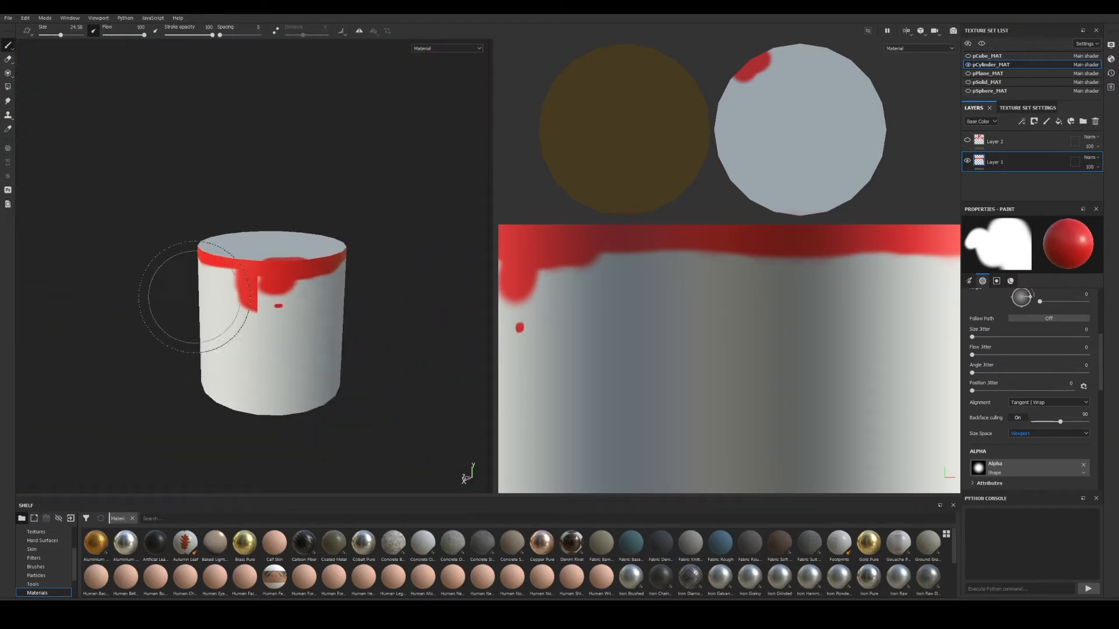
drag(285, 348, 244, 349)
alt+right_drag(274, 345, 484, 368)
Orbit to the cylinder's right side and top to inspect the red blotch.
alt+middle_drag(360, 338, 313, 334)
alt+drag(353, 331, 216, 319)
alt+middle_drag(320, 332, 184, 335)
alt+right_drag(171, 339, 399, 369)
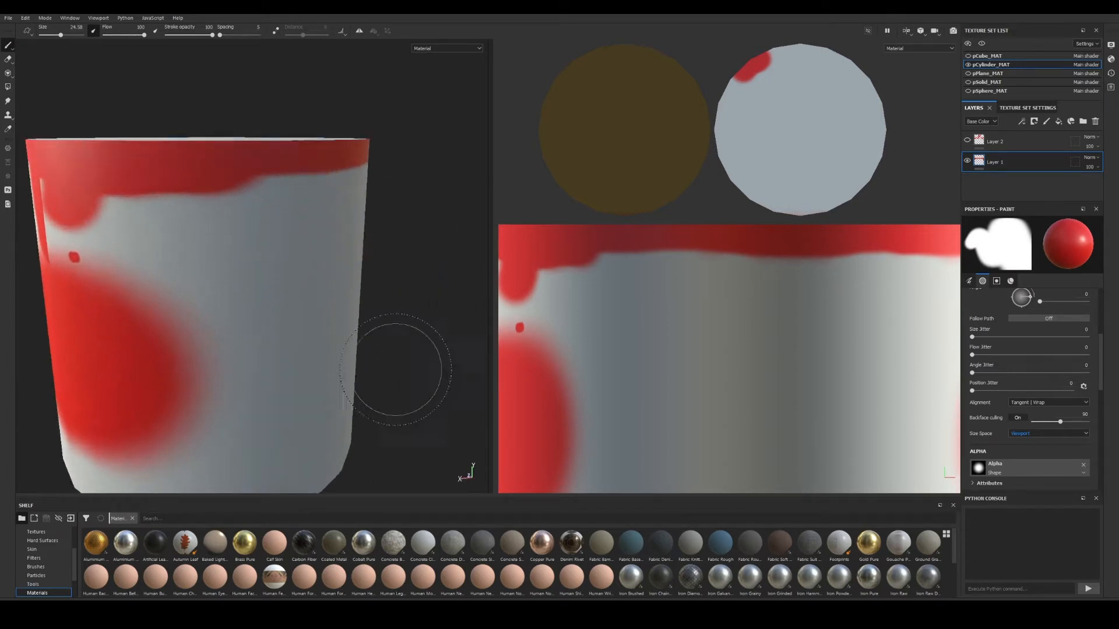
alt+drag(398, 370, 251, 331)
alt+middle_drag(272, 320, 236, 330)
alt+drag(196, 290, 269, 333)
alt+right_drag(269, 326, 216, 304)
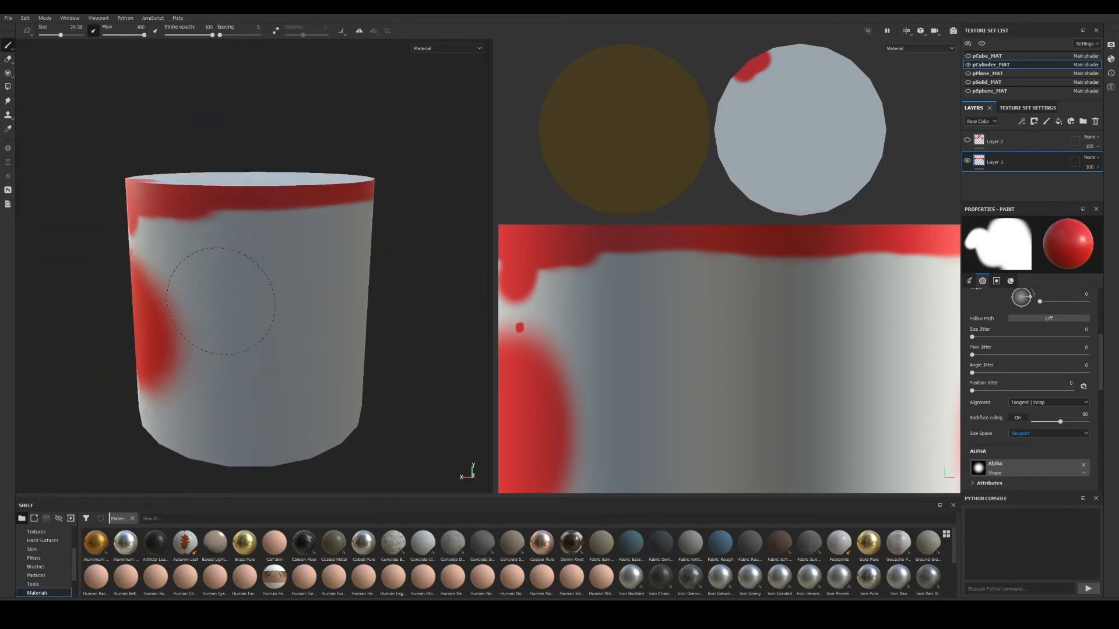
alt+right_drag(285, 301, 325, 312)
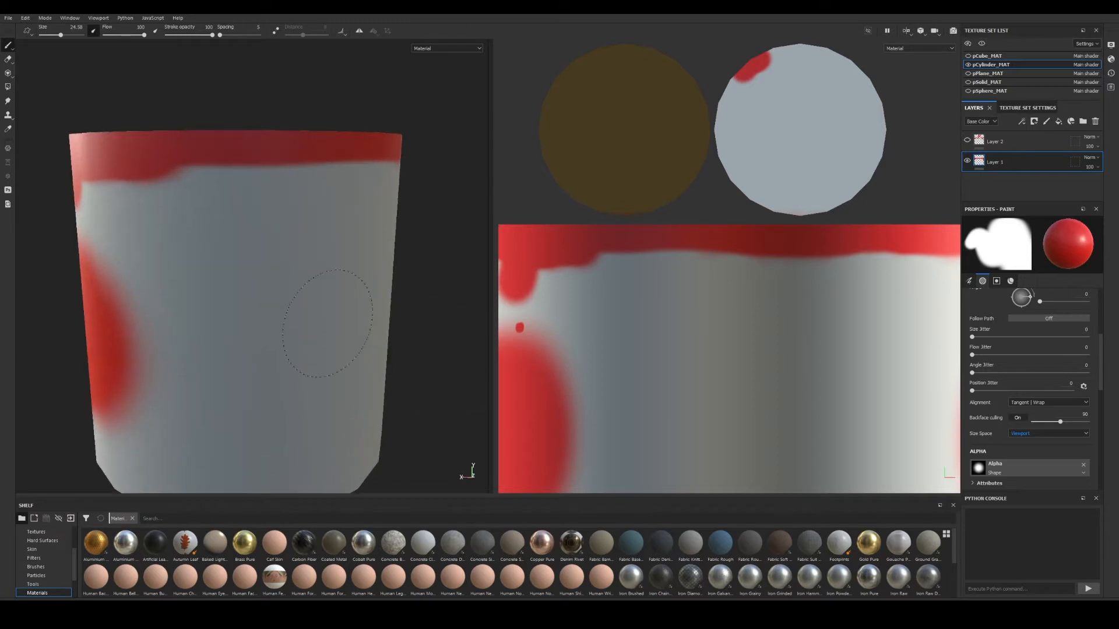
Switch the brush size space to Texture.
click(1037, 435)
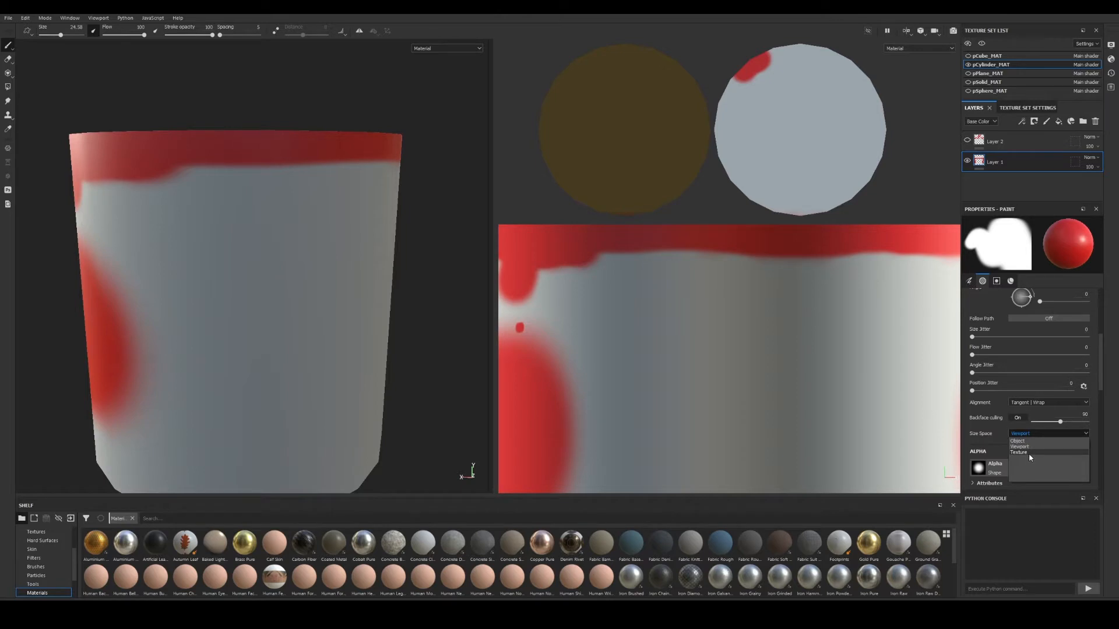
click(1030, 452)
mouse_move(249, 256)
alt+right_down()
mouse_move(208, 231)
mouse_move(100, 220)
alt+right_up()
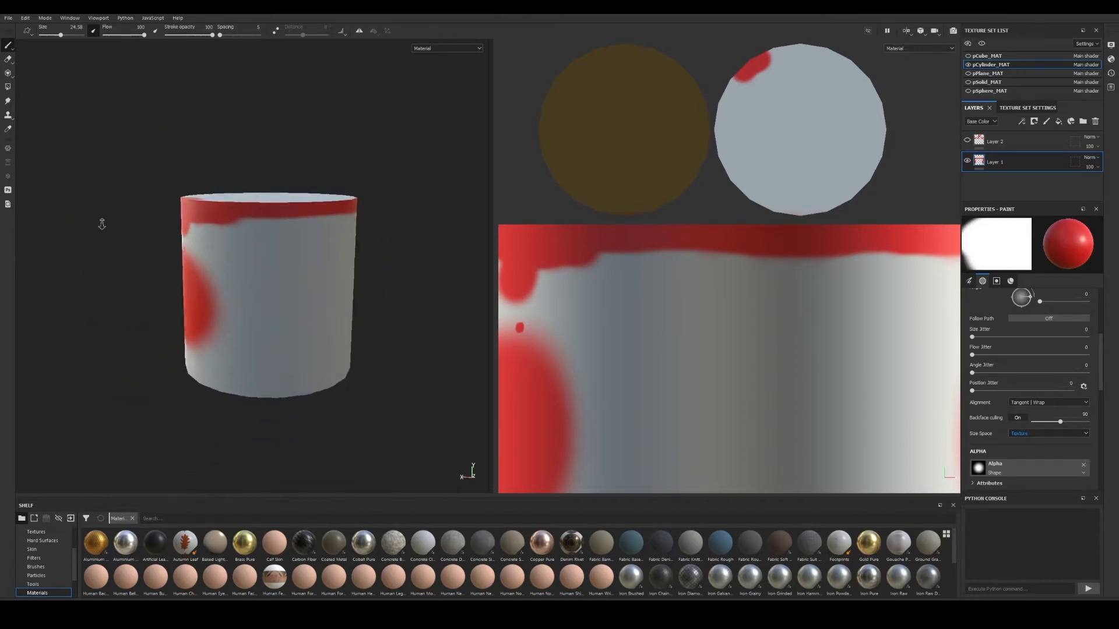
alt+drag(99, 220, 304, 279)
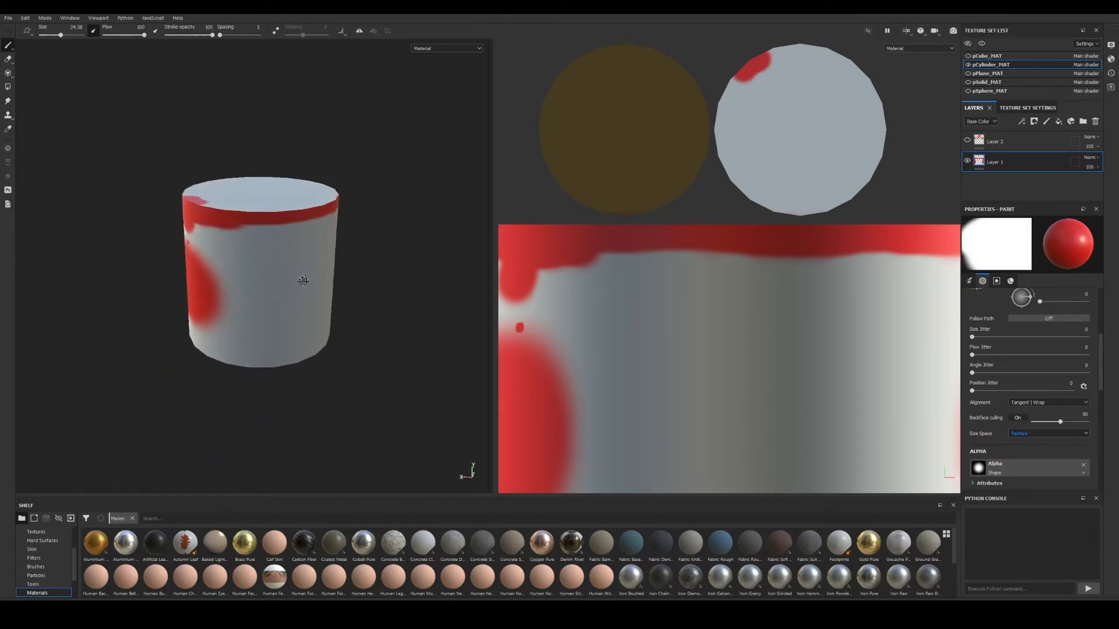
Hide pCylinder_MAT, show and select pCube_MAT, and frame the cube with F.
click(969, 64)
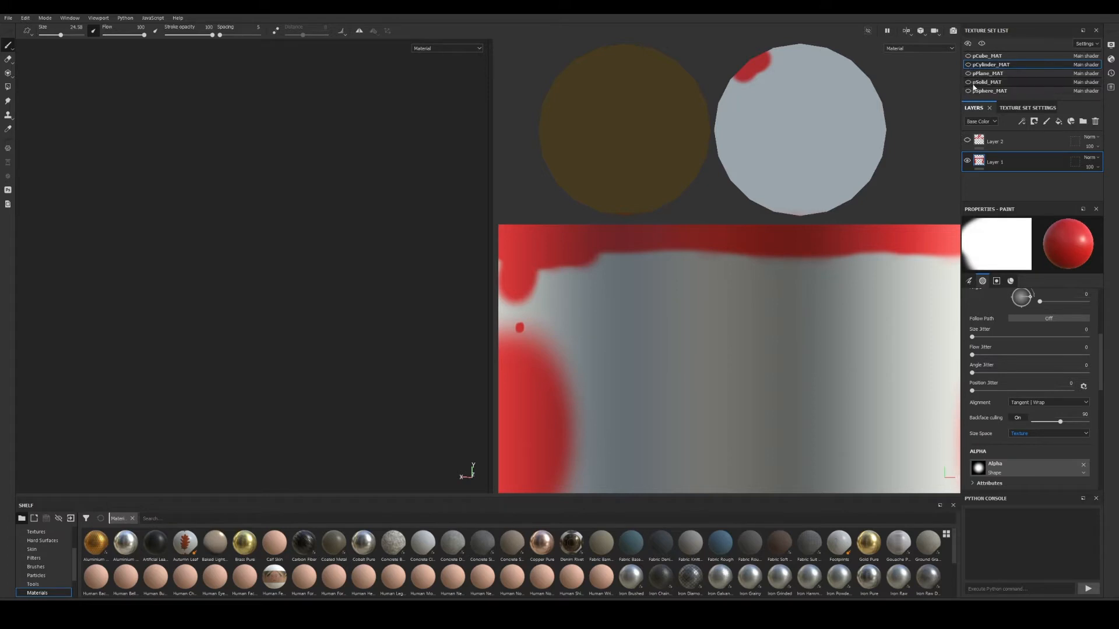
click(969, 56)
click(986, 56)
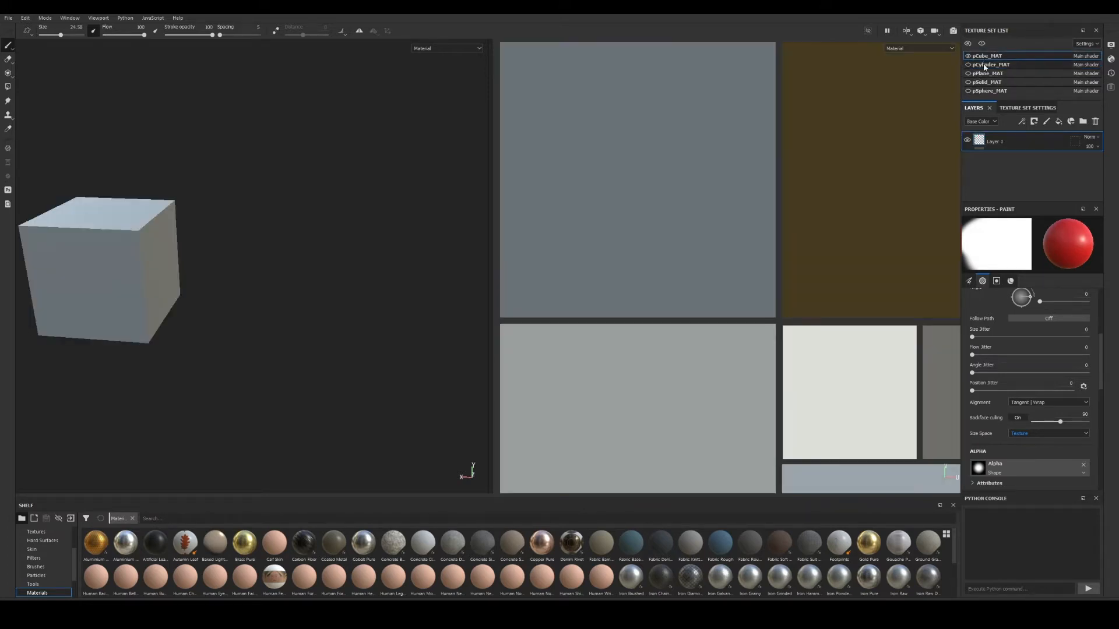
key(f)
key(f)
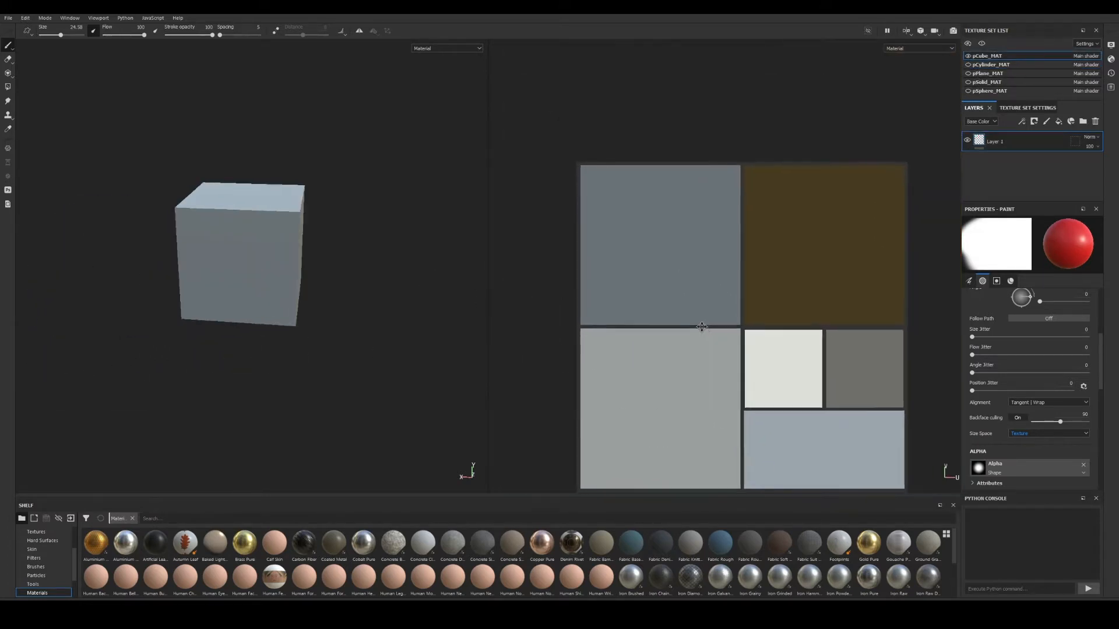
alt+drag(276, 239, 170, 242)
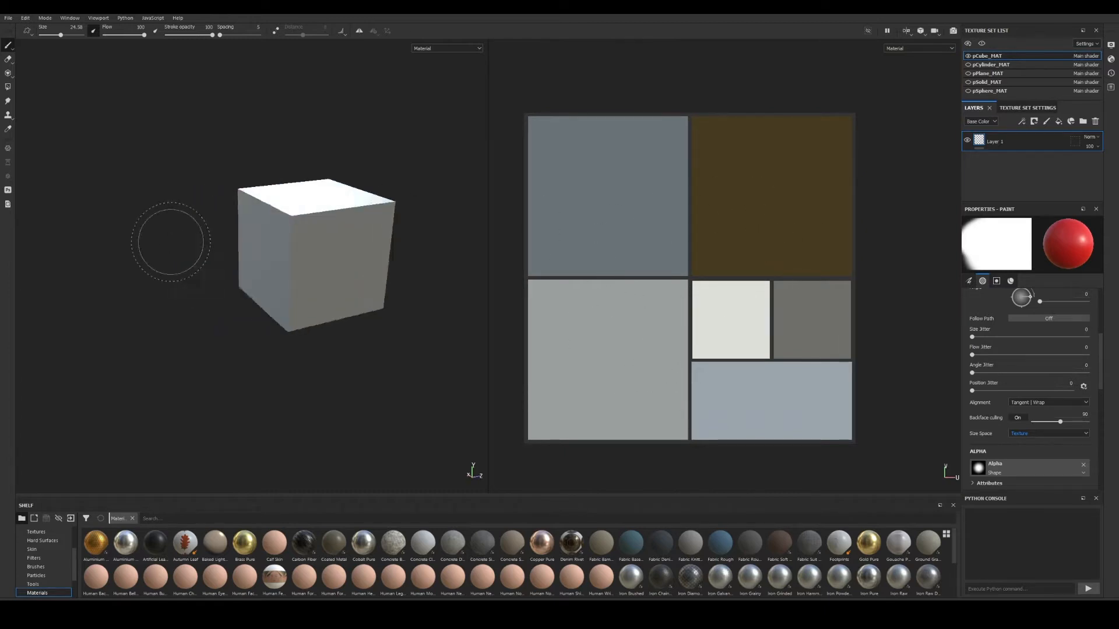
alt+right_drag(170, 242, 375, 257)
alt+middle_drag(376, 256, 277, 282)
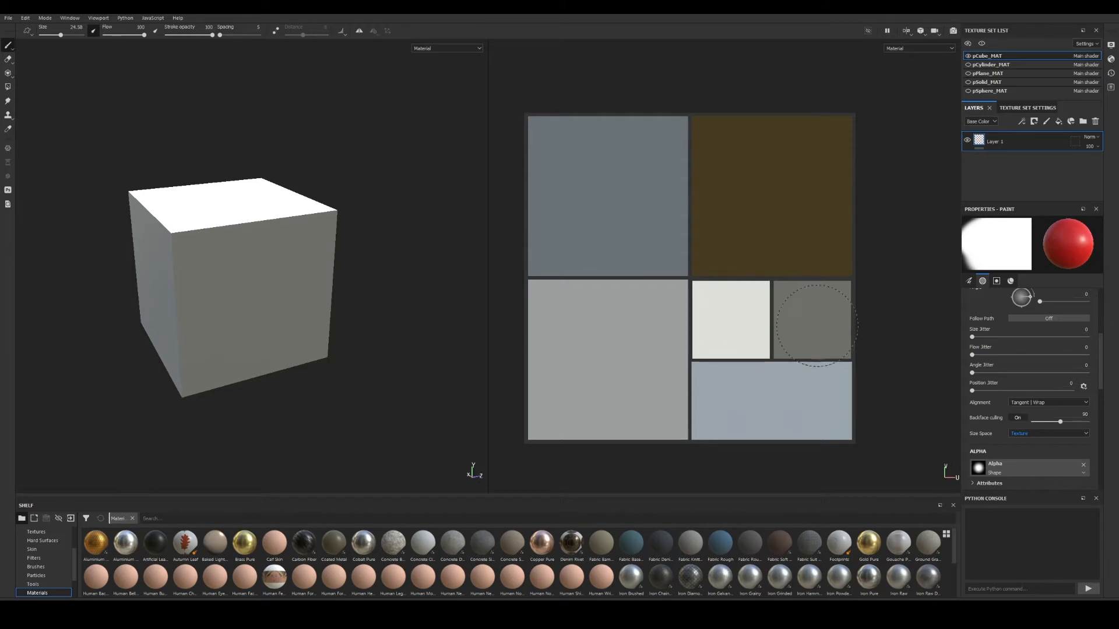
alt+drag(228, 263, 301, 267)
alt+right_drag(301, 268, 124, 246)
alt+middle_drag(131, 248, 244, 245)
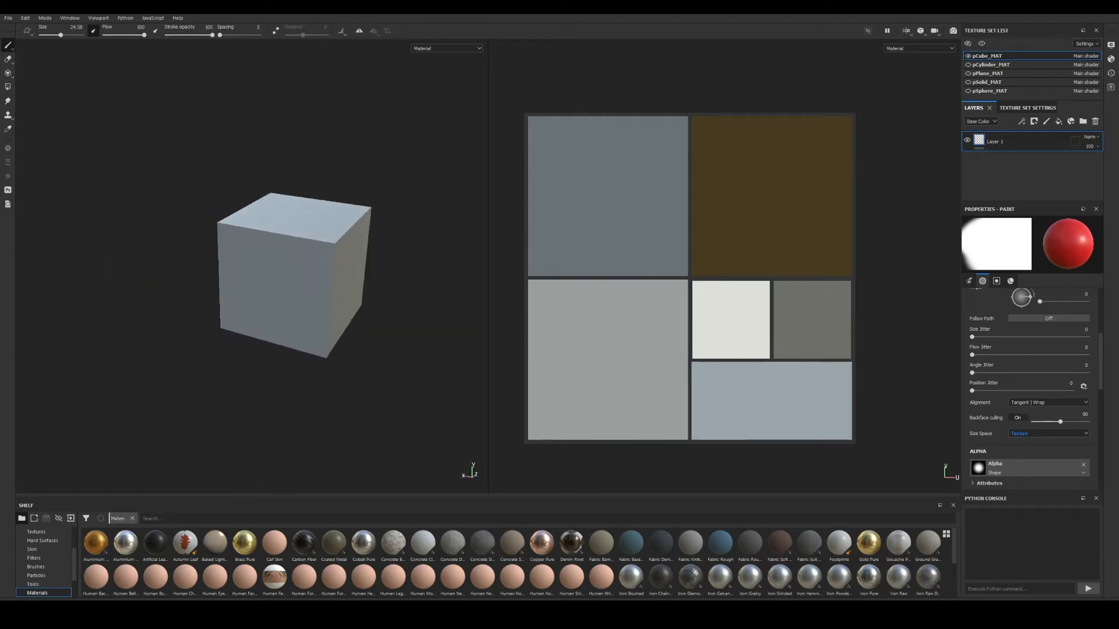
alt+drag(245, 244, 378, 260)
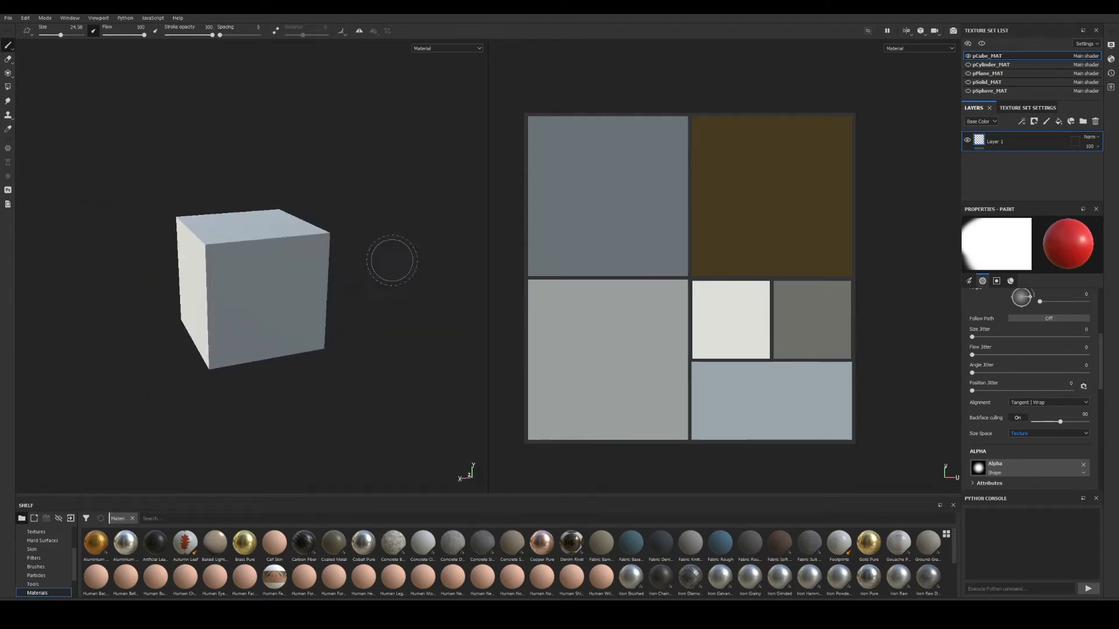
Paint a bright red dab on one cube face and a dark red spot on another.
click(728, 317)
mouse_move(303, 321)
alt+mouse_down()
mouse_move(338, 322)
mouse_move(270, 315)
mouse_move(259, 300)
mouse_move(363, 282)
alt+mouse_up()
click(260, 300)
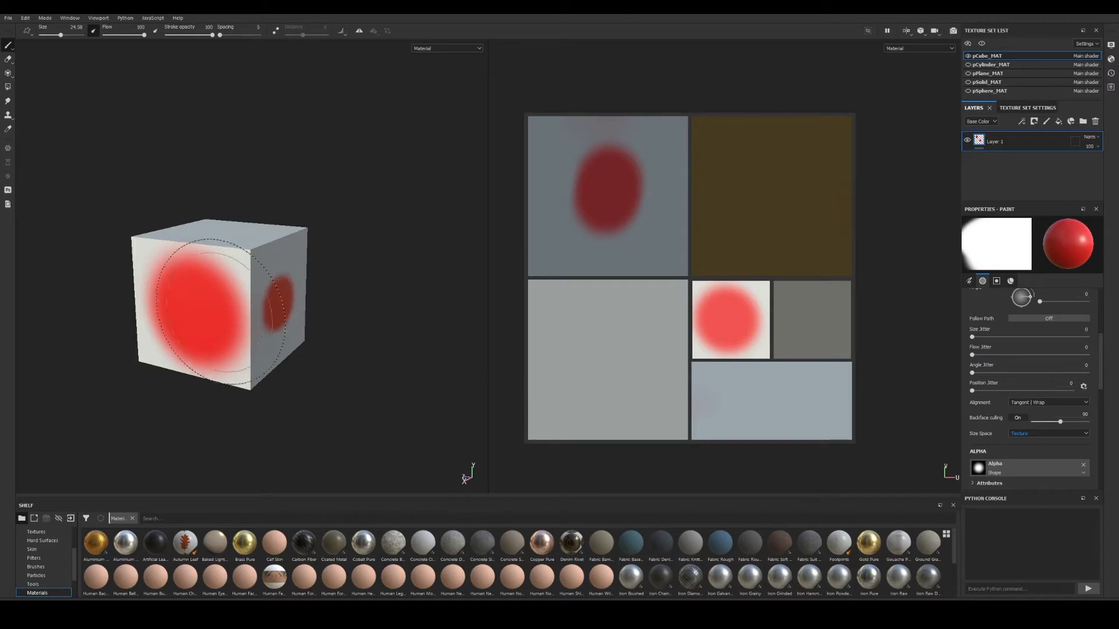
mouse_move(267, 306)
alt+mouse_down()
mouse_move(337, 321)
mouse_move(321, 310)
alt+mouse_up()
alt+drag(205, 301, 265, 308)
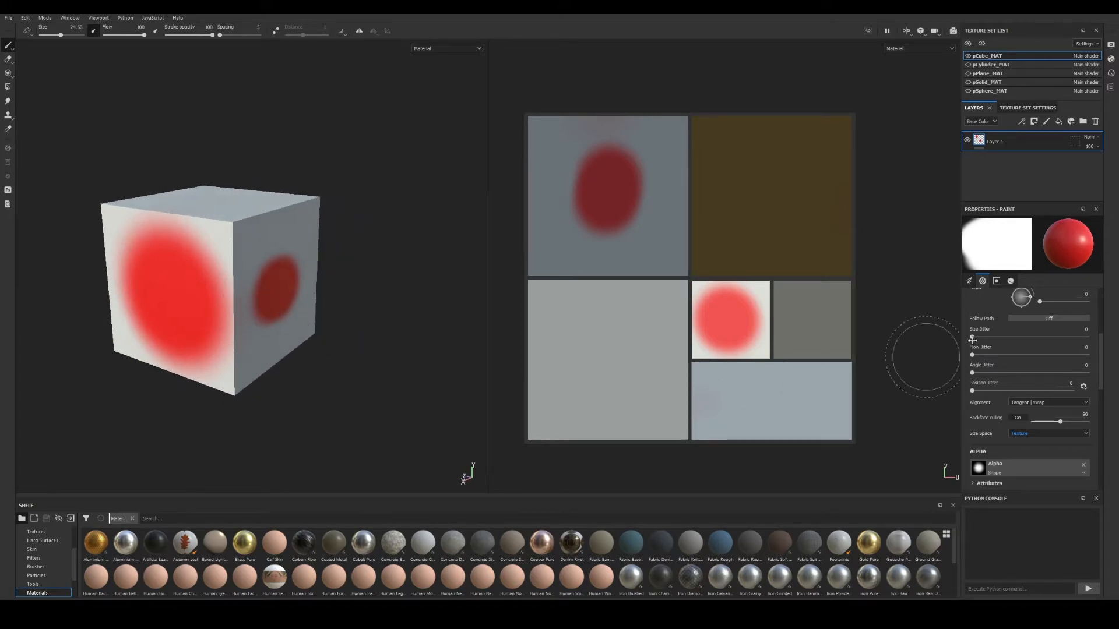
Turn the cube toward the dark red spot and make the asset shelf taller.
scroll(1034, 411, down, 1)
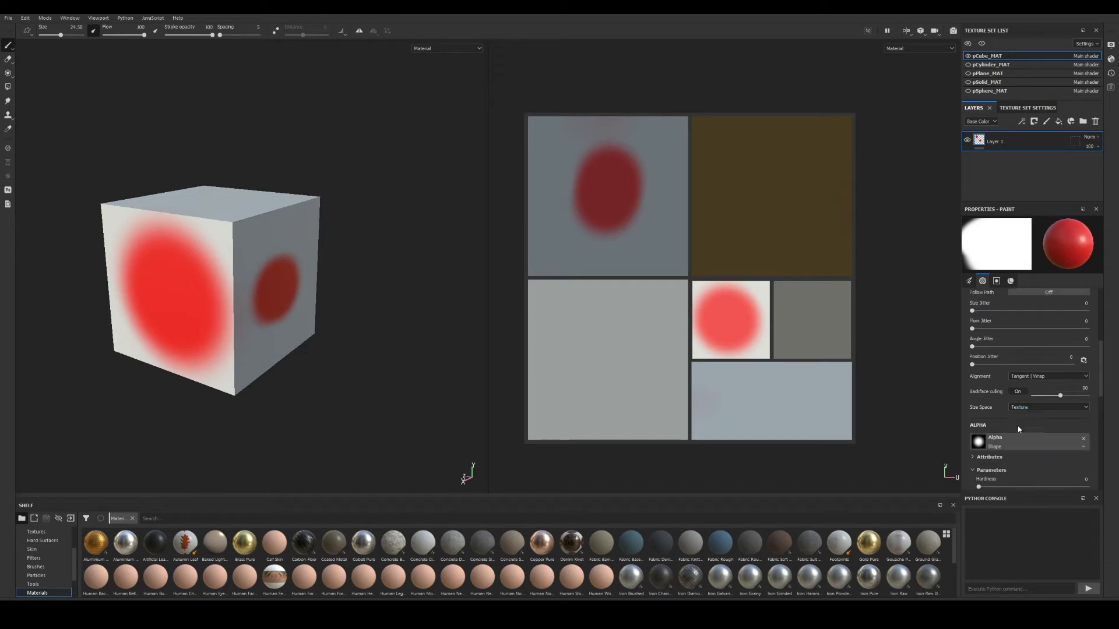
scroll(1012, 380, up, 1)
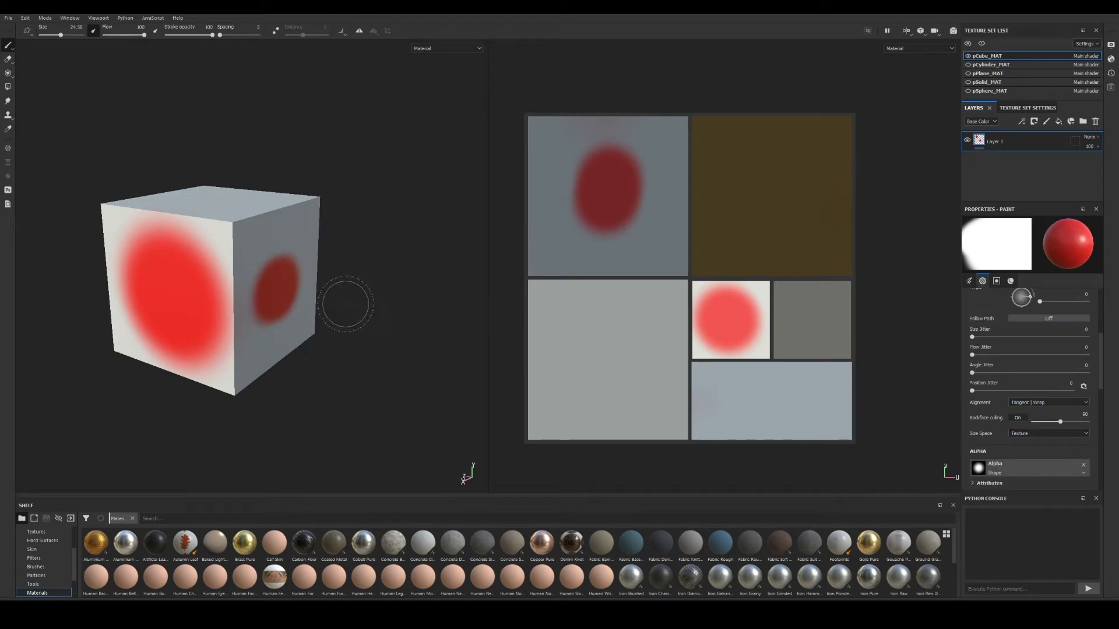
alt+drag(345, 305, 299, 294)
alt+middle_drag(299, 294, 326, 300)
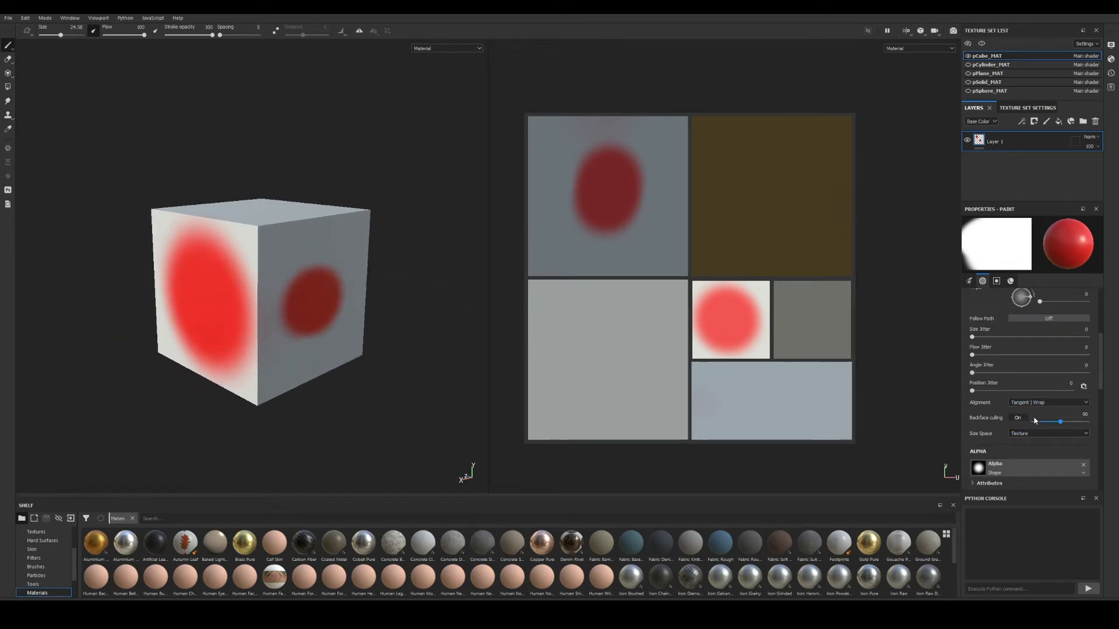
scroll(1042, 412, down, 2)
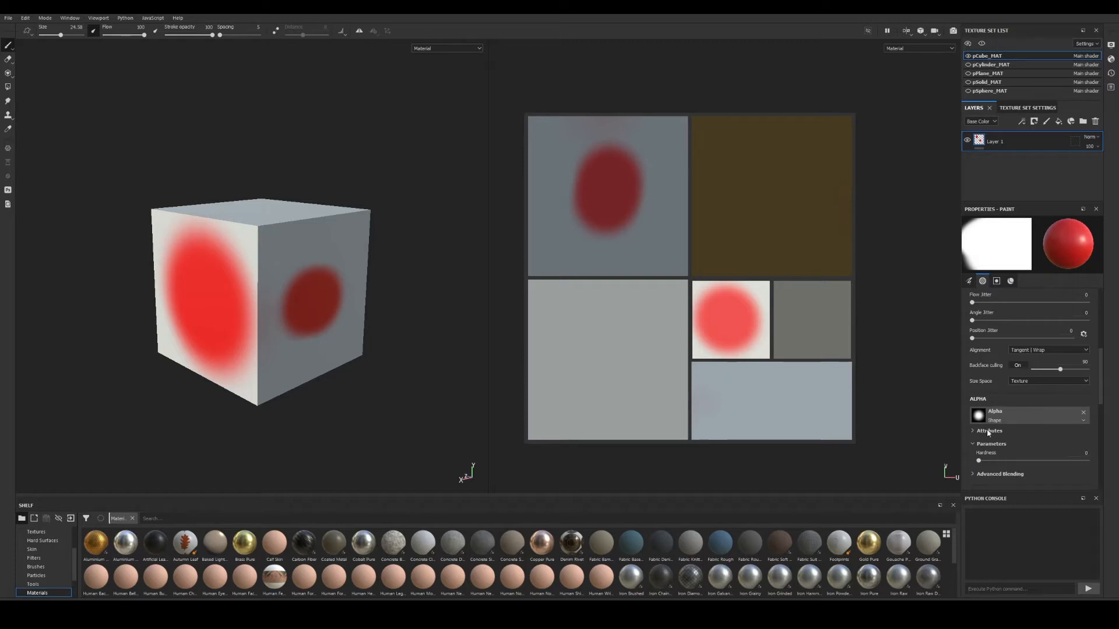
alt+drag(382, 355, 326, 364)
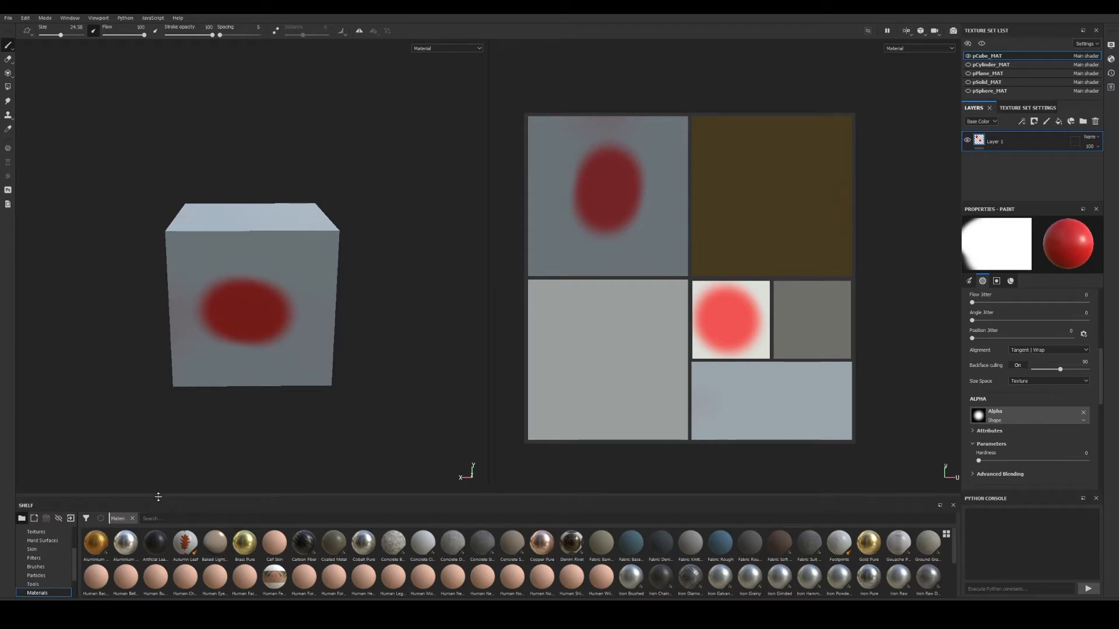
drag(158, 496, 158, 400)
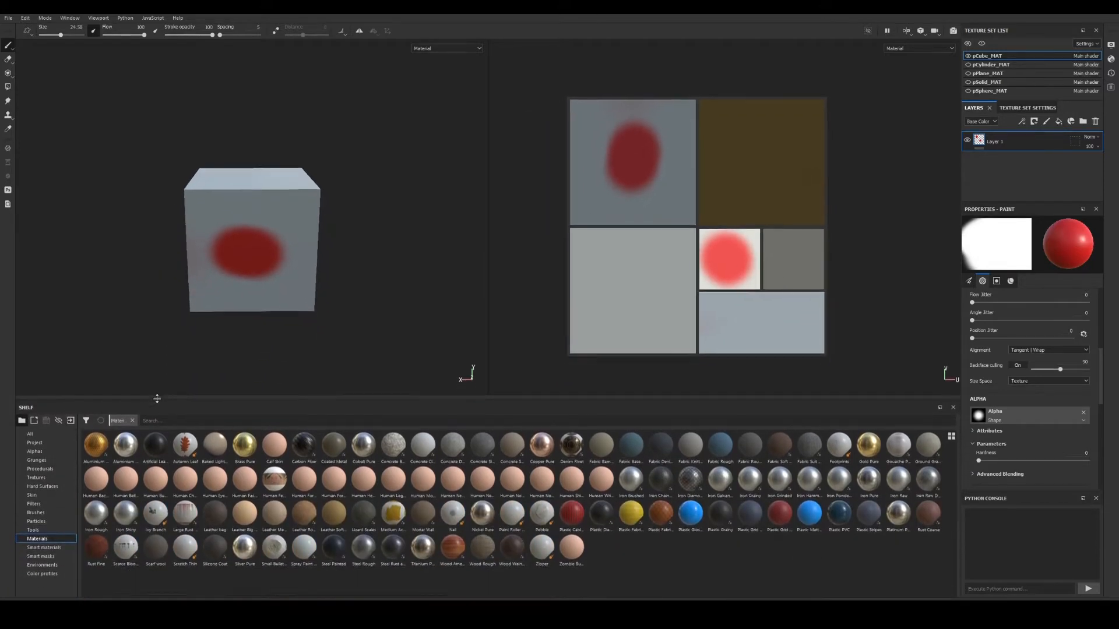
Paint a hard-edged red disc on the cube's top face, then assign the Checker Circle alpha.
click(42, 452)
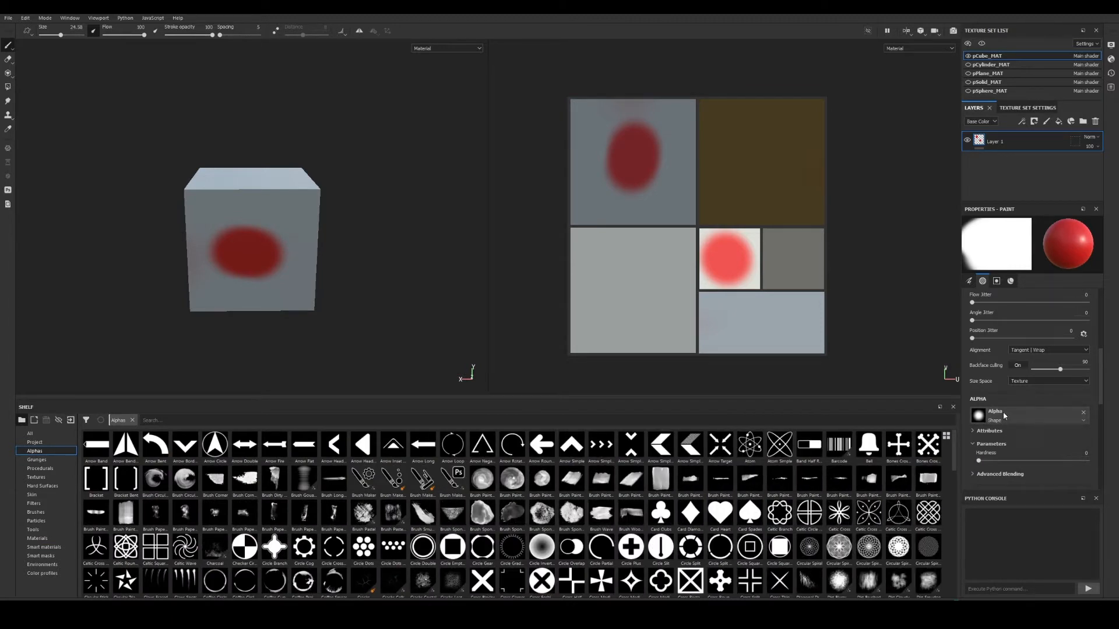
alt+right_drag(267, 332, 375, 368)
alt+drag(375, 369, 329, 276)
mouse_move(333, 302)
mouse_down()
mouse_move(287, 262)
mouse_move(256, 262)
mouse_up()
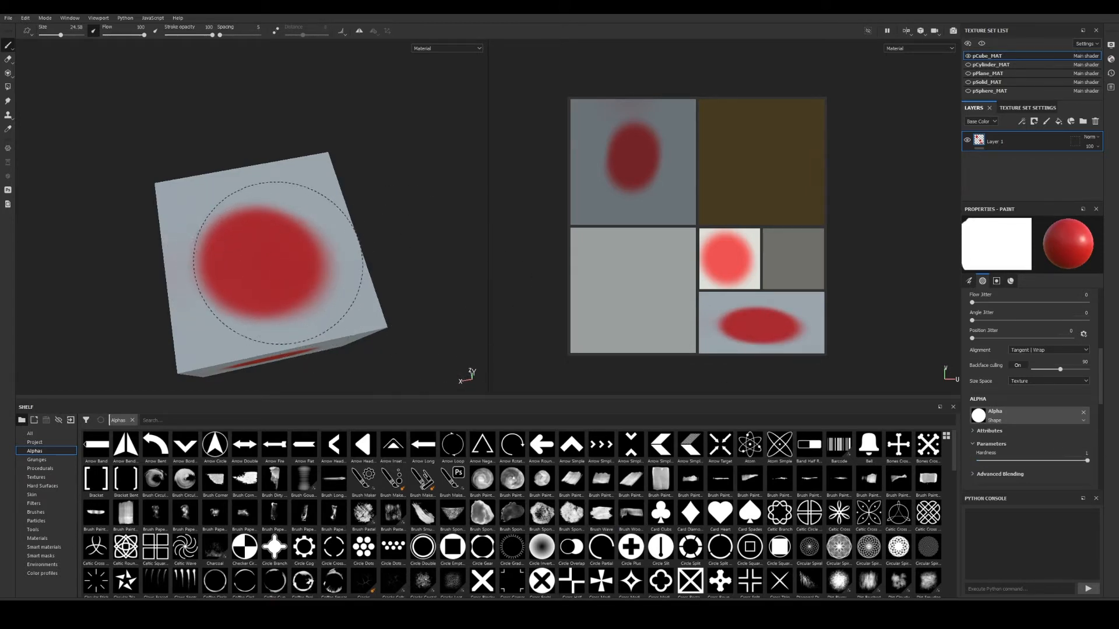
drag(265, 251, 261, 254)
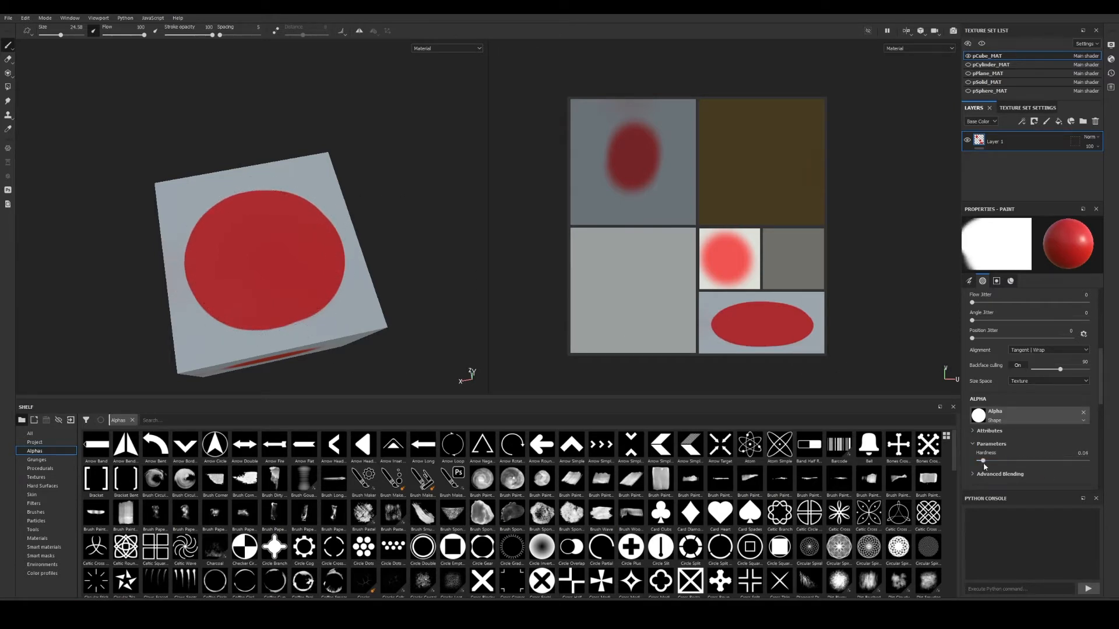
alt+drag(300, 262, 320, 206)
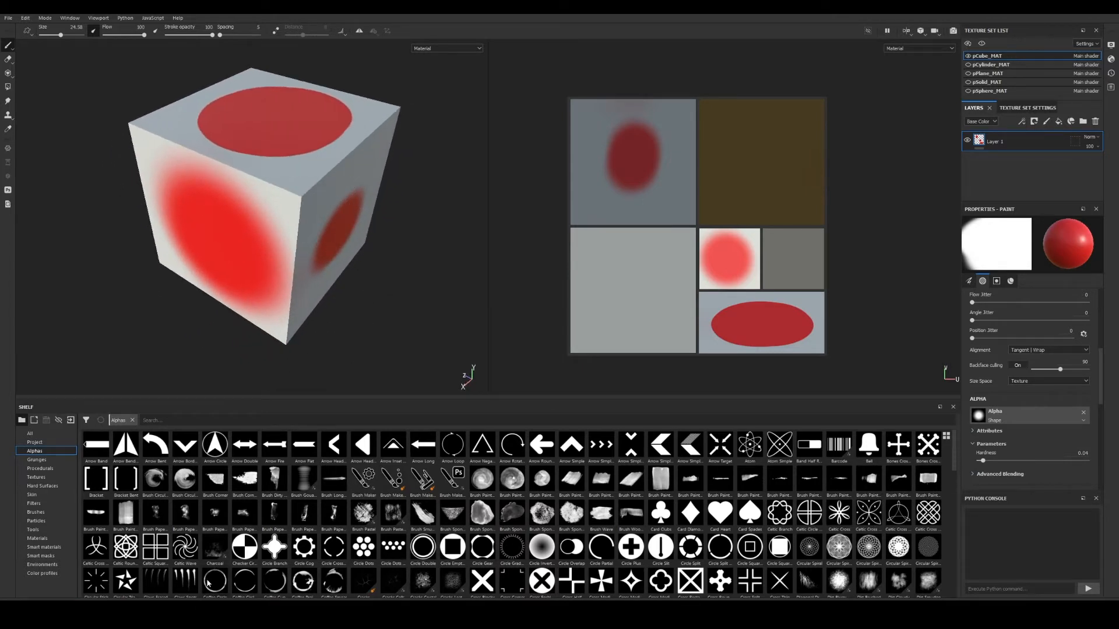
drag(402, 576, 988, 420)
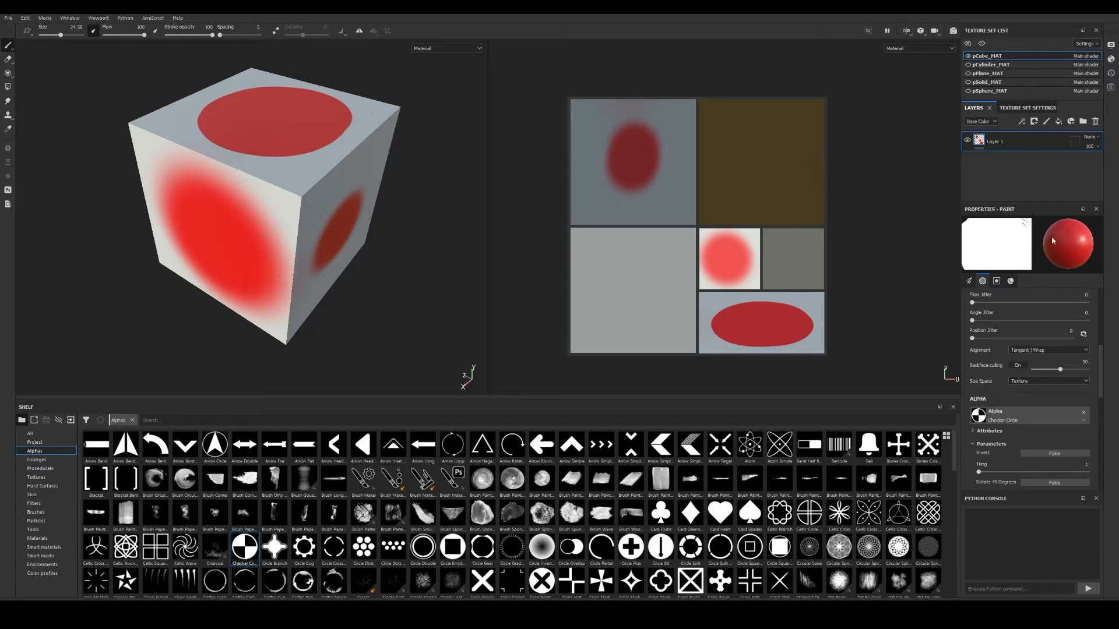
Shrink the brush size to 6.57.
scroll(983, 301, down, 1)
scroll(983, 301, up, 2)
scroll(984, 300, down, 1)
ctrl+right_drag(293, 205, 266, 205)
key(bracketleft)
key(bracketleft)
key(bracketleft)
key(bracketleft)
key(bracketleft)
key(bracketleft)
key(bracketleft)
key(bracketleft)
key(bracketleft)
key(bracketleft)
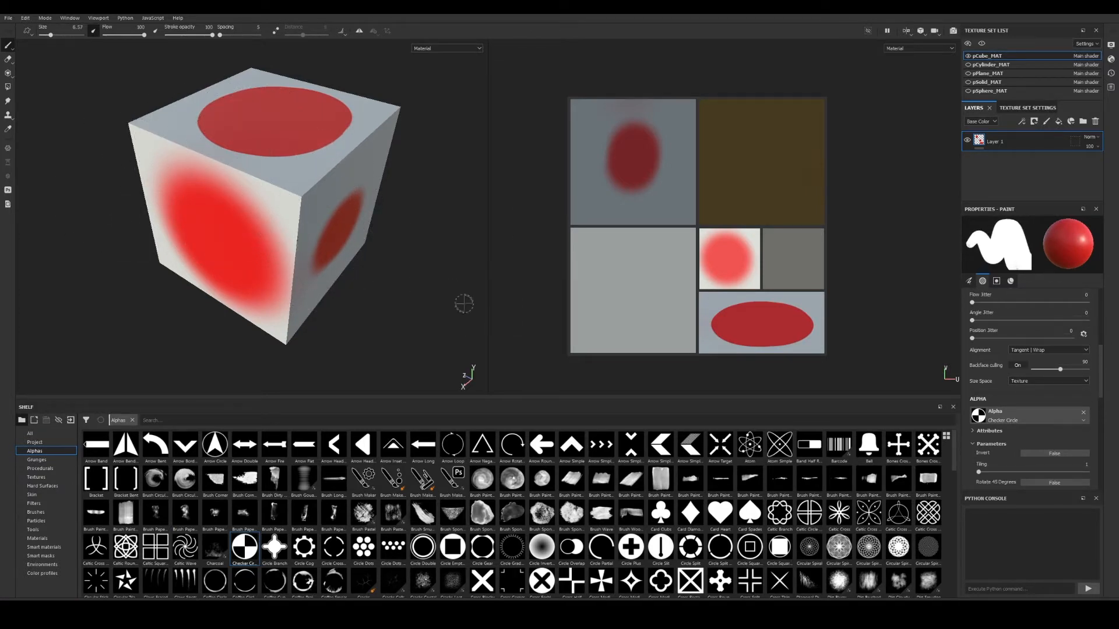
scroll(971, 425, up, 3)
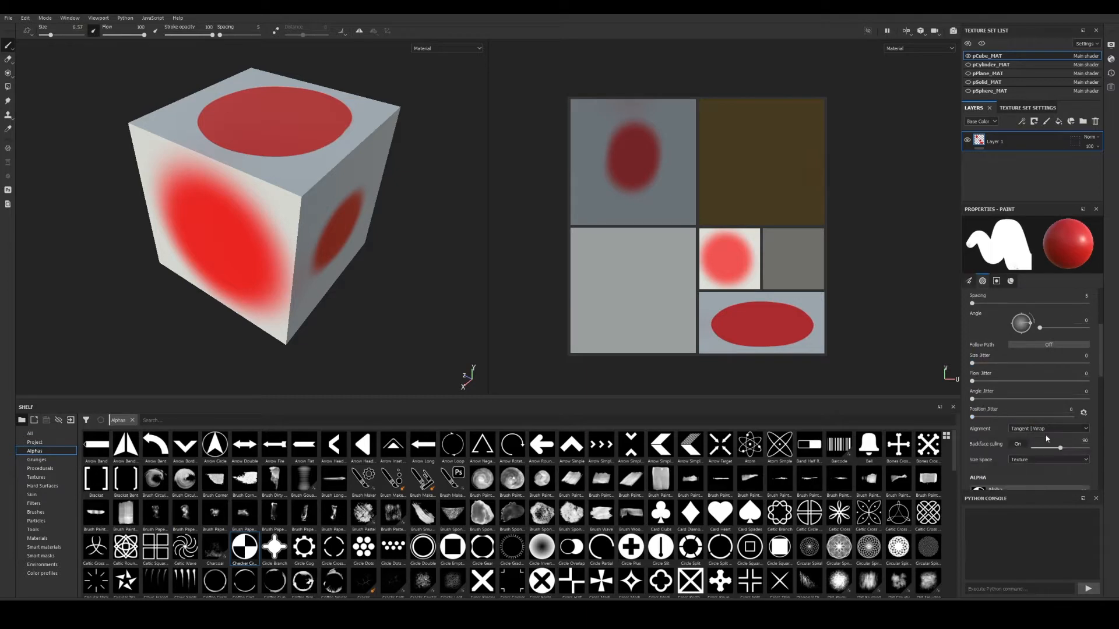
Set brush size space to Viewport and paint a red stroke across the cube's side face.
click(1030, 460)
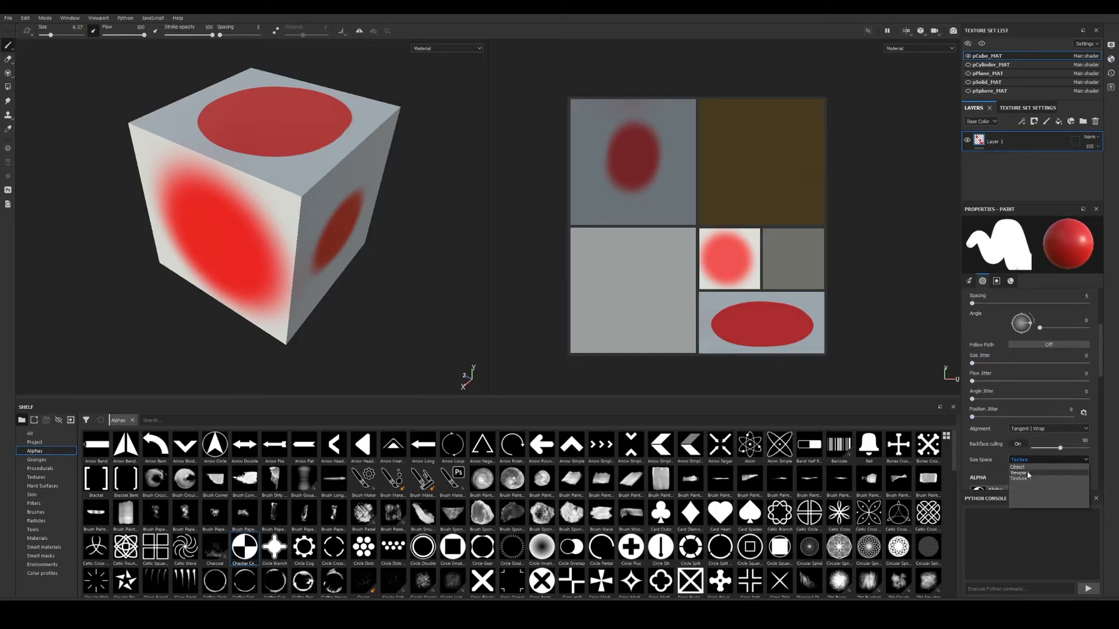
click(1026, 470)
alt+drag(318, 237, 221, 234)
alt+right_drag(303, 242, 387, 282)
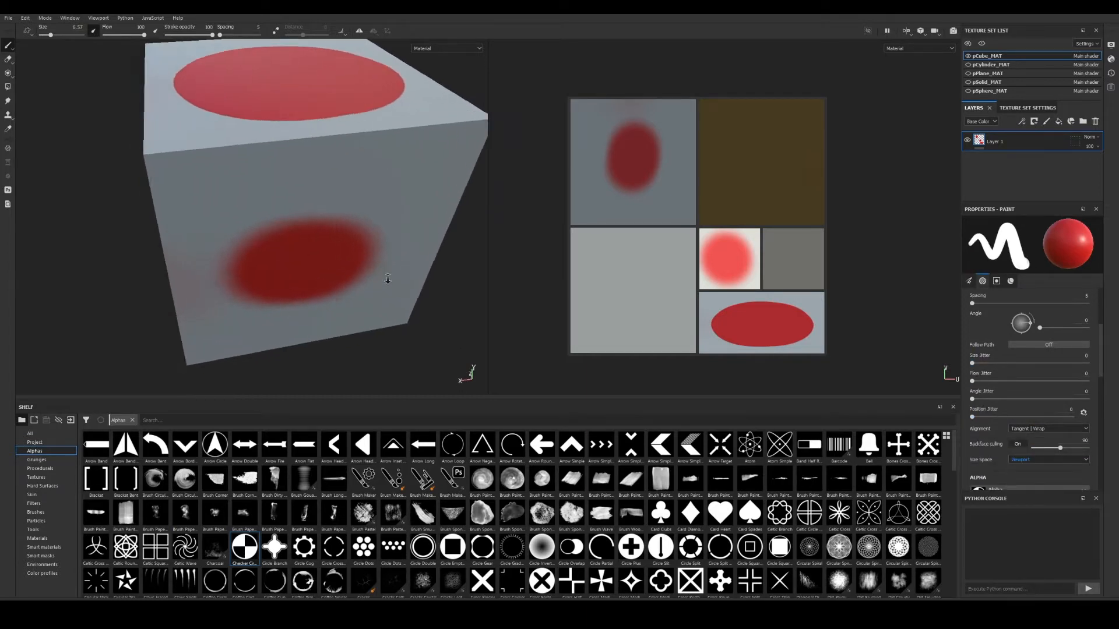
alt+middle_drag(284, 189, 249, 312)
alt+drag(248, 313, 256, 280)
mouse_move(390, 266)
mouse_down()
mouse_move(295, 272)
mouse_move(303, 281)
mouse_move(337, 266)
mouse_move(269, 269)
mouse_up()
Raise the brush stamp spacing to 216.
scroll(291, 267, up, 2)
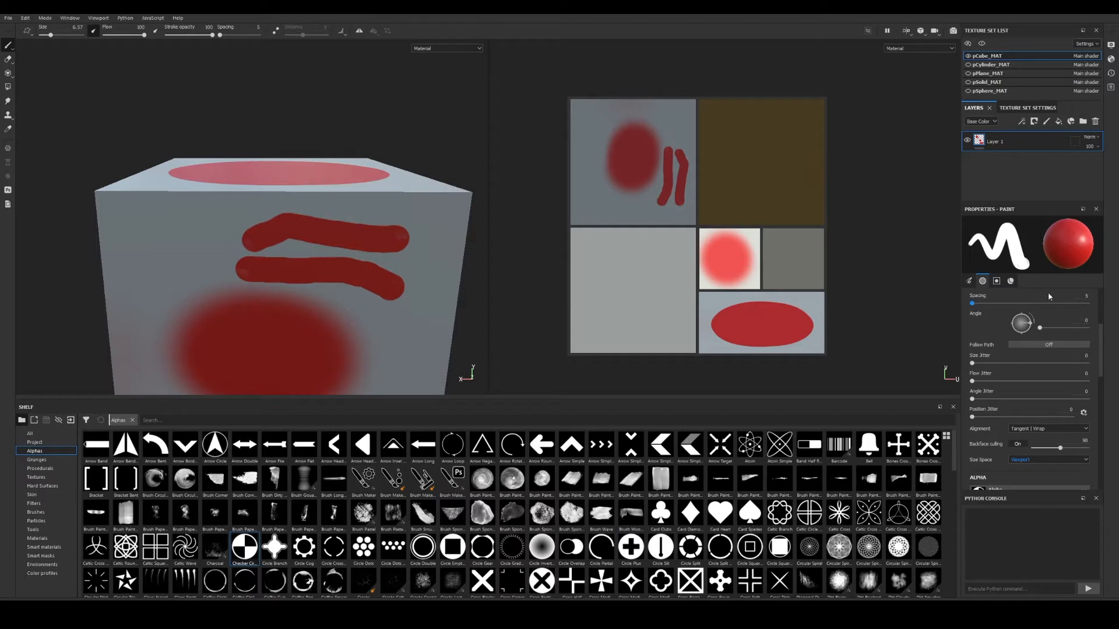
scroll(1037, 309, up, 2)
scroll(994, 361, up, 2)
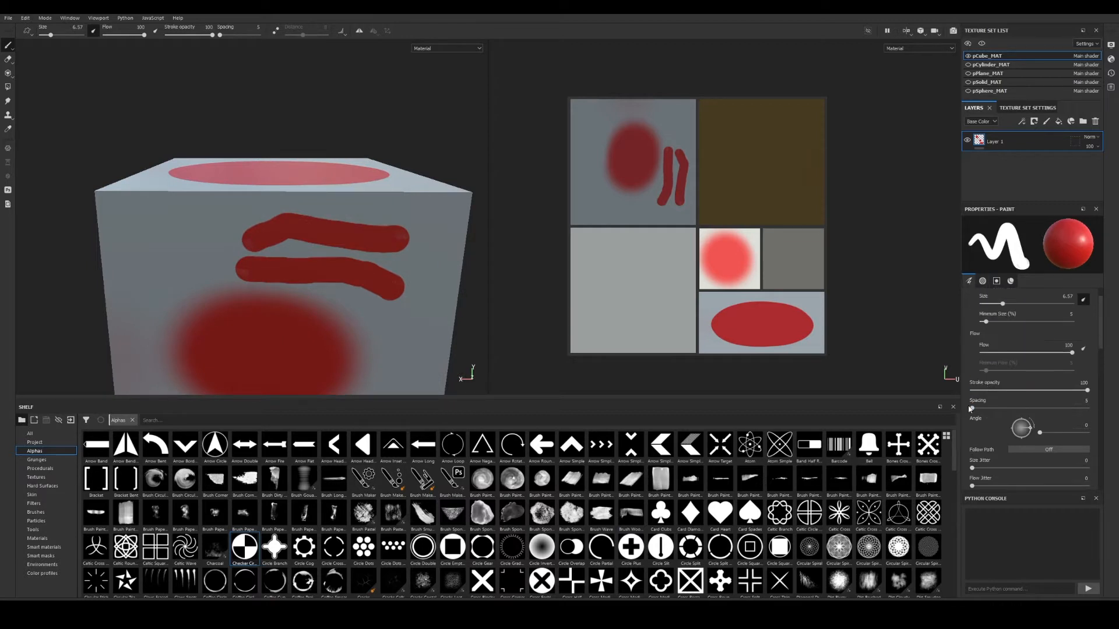
drag(970, 409, 1031, 419)
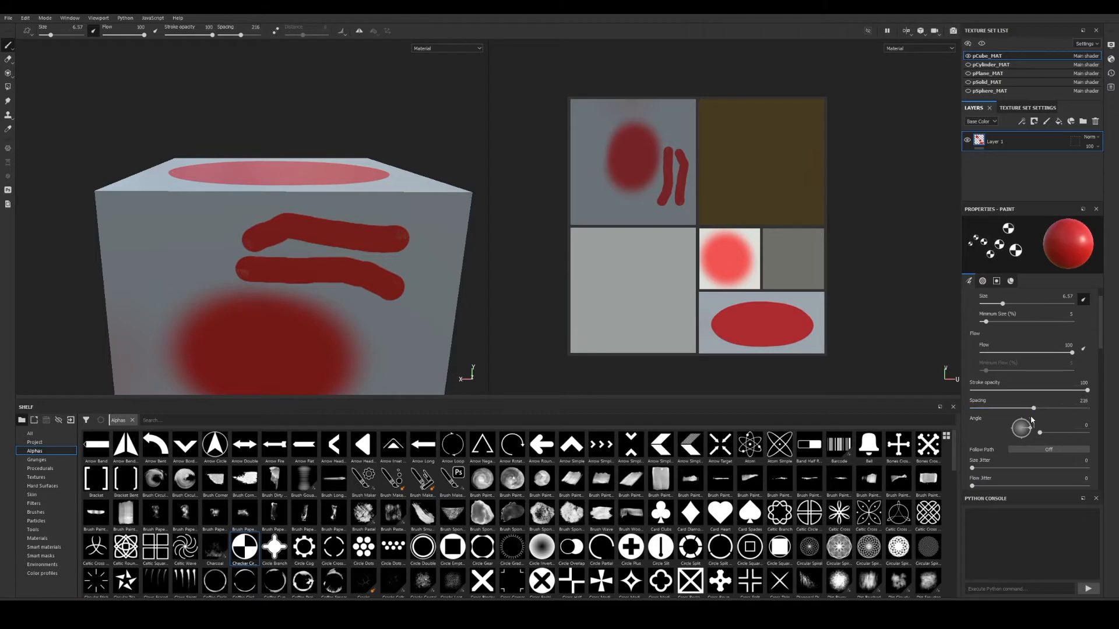
alt+drag(187, 261, 436, 220)
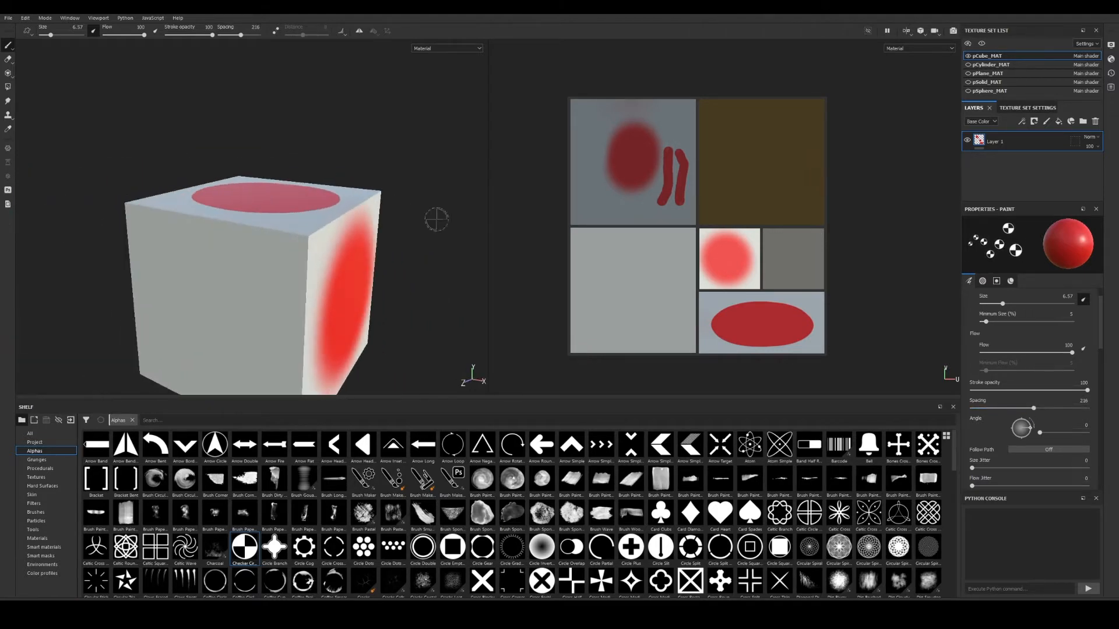
Add Layer 2, hide Layer 1, and stamp rows of checker circles on the cube face.
click(1047, 123)
click(967, 162)
alt+drag(392, 274, 407, 258)
alt+middle_drag(407, 258, 432, 215)
click(409, 191)
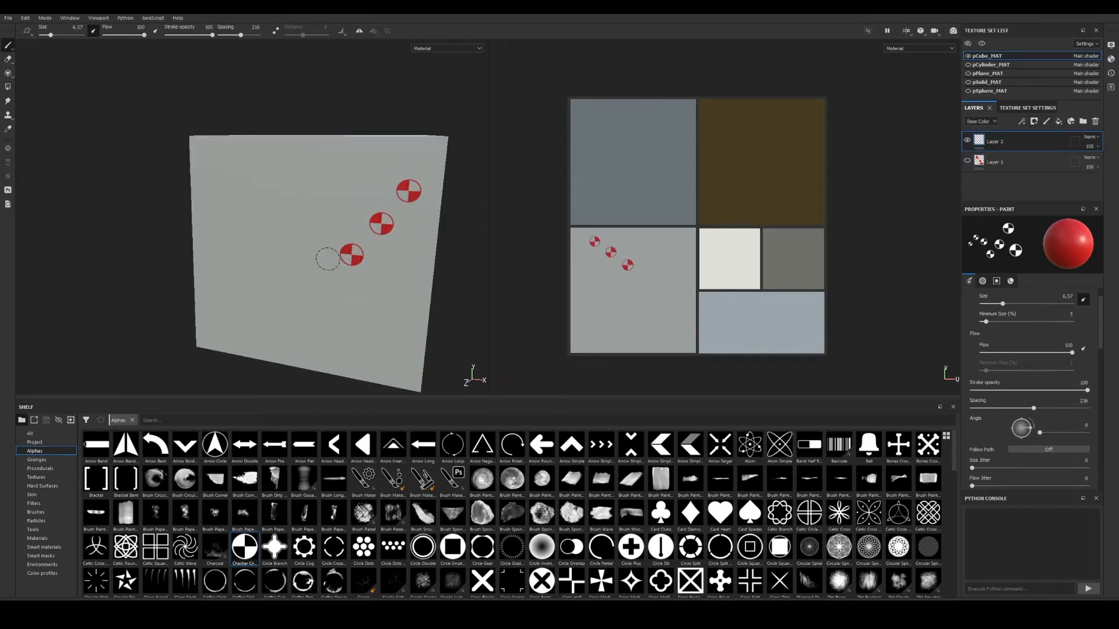
drag(327, 258, 250, 176)
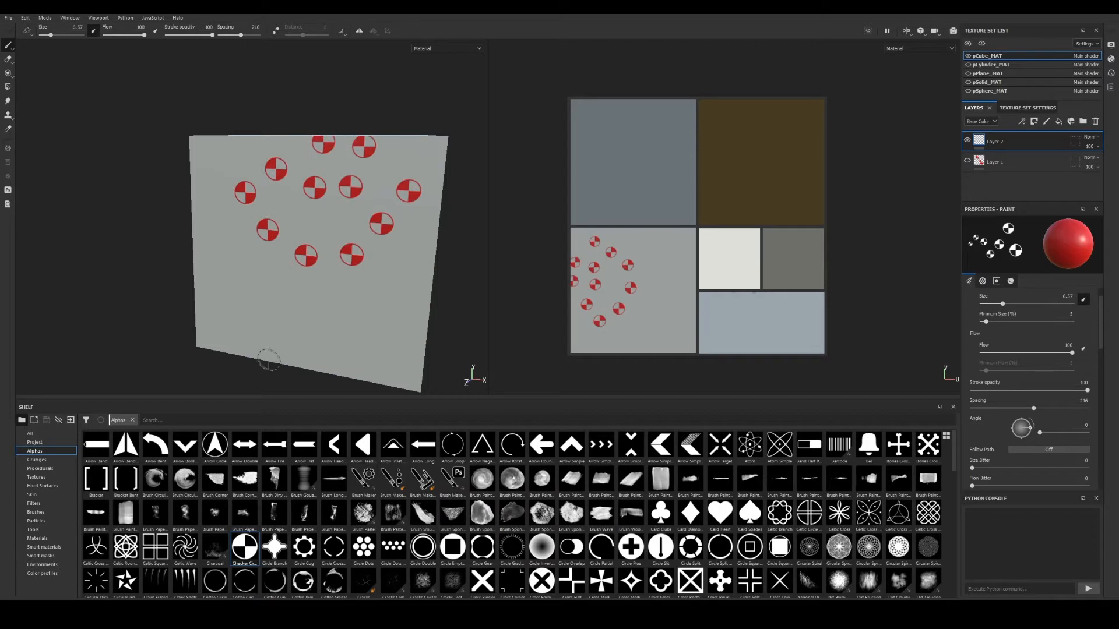
alt+drag(268, 359, 373, 347)
mouse_move(441, 336)
mouse_down()
mouse_move(337, 332)
mouse_move(267, 274)
mouse_up()
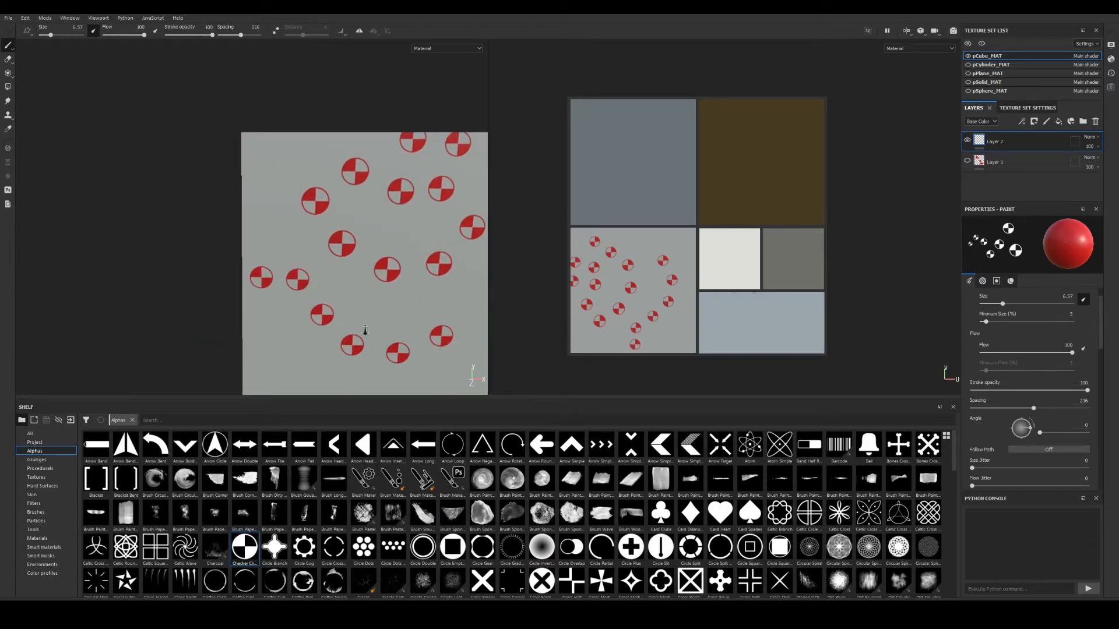
Add size jitter so the stamped checker circles vary in size.
mouse_move(365, 330)
alt+mouse_down()
mouse_move(360, 263)
mouse_move(346, 265)
alt+mouse_up()
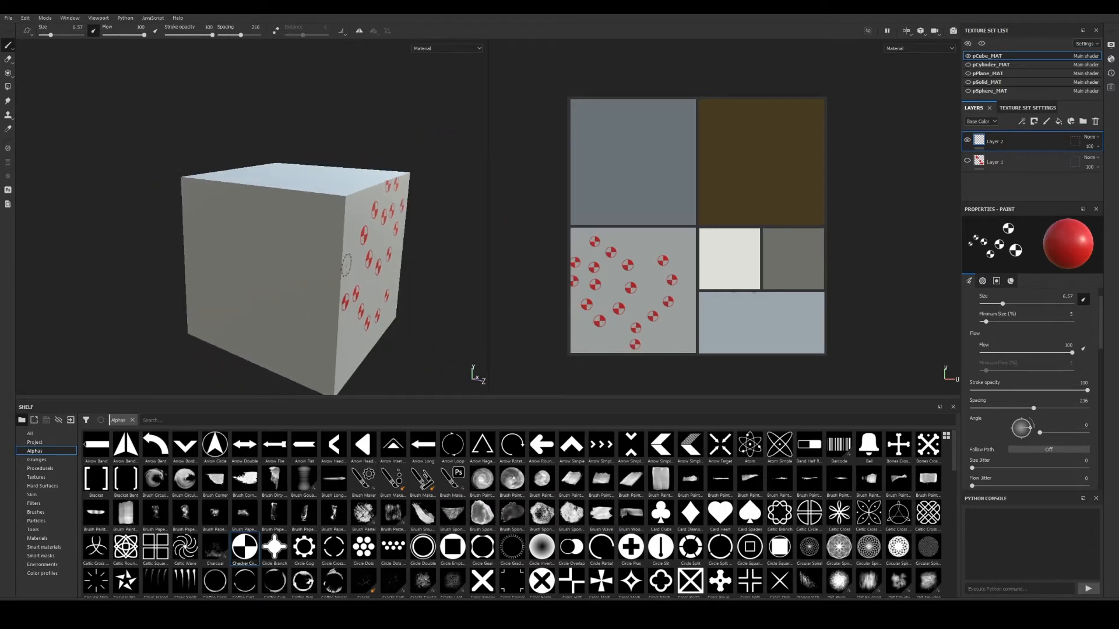
scroll(1010, 317, down, 3)
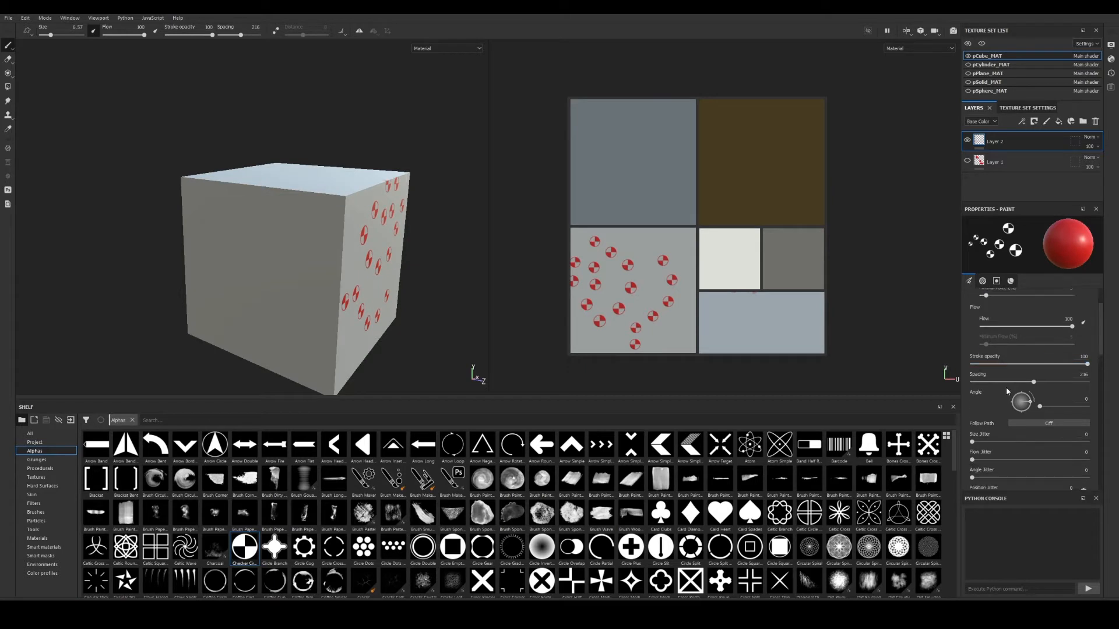
drag(972, 416, 1007, 416)
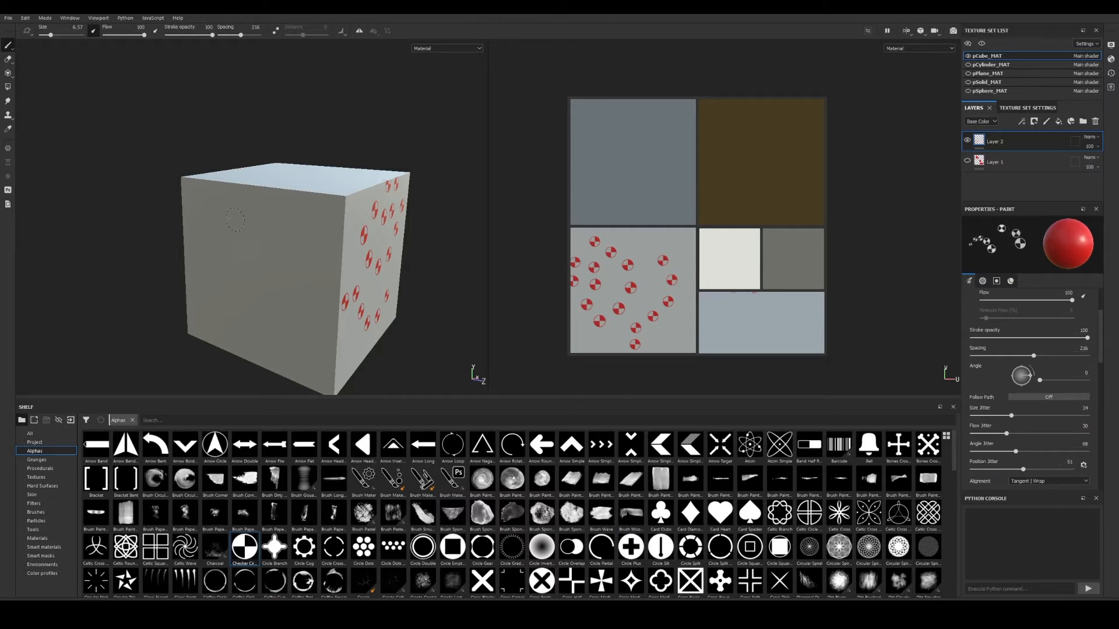
Stamp checker circles near the front face's left edge.
alt+drag(309, 257, 315, 305)
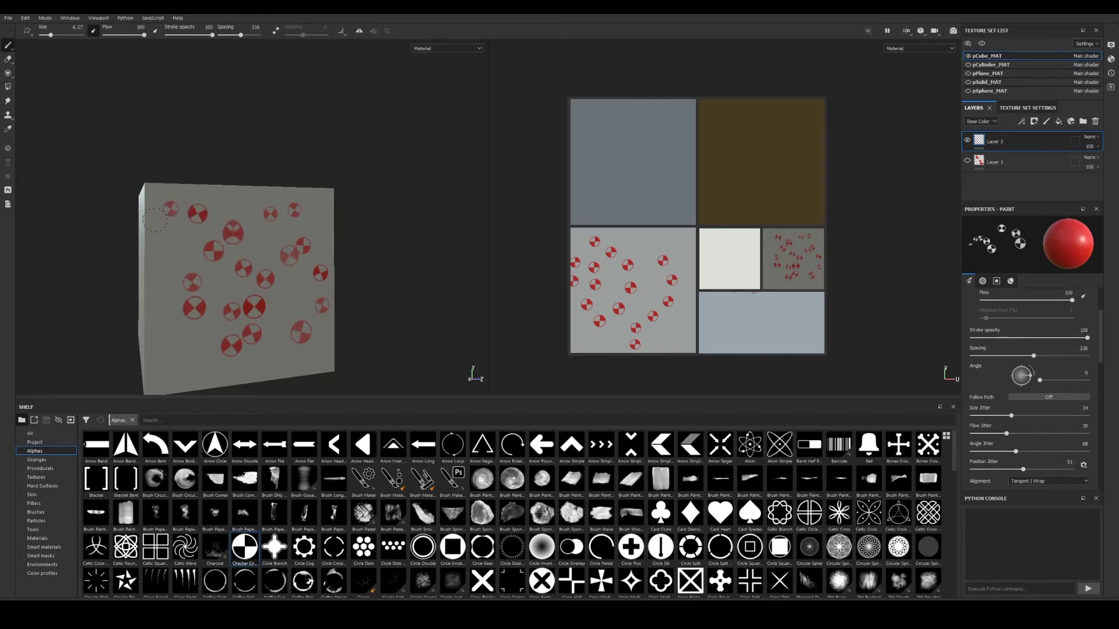
drag(155, 220, 178, 255)
alt+right_drag(177, 255, 338, 274)
alt+middle_drag(338, 274, 280, 212)
alt+drag(279, 212, 233, 203)
alt+right_drag(233, 204, 186, 166)
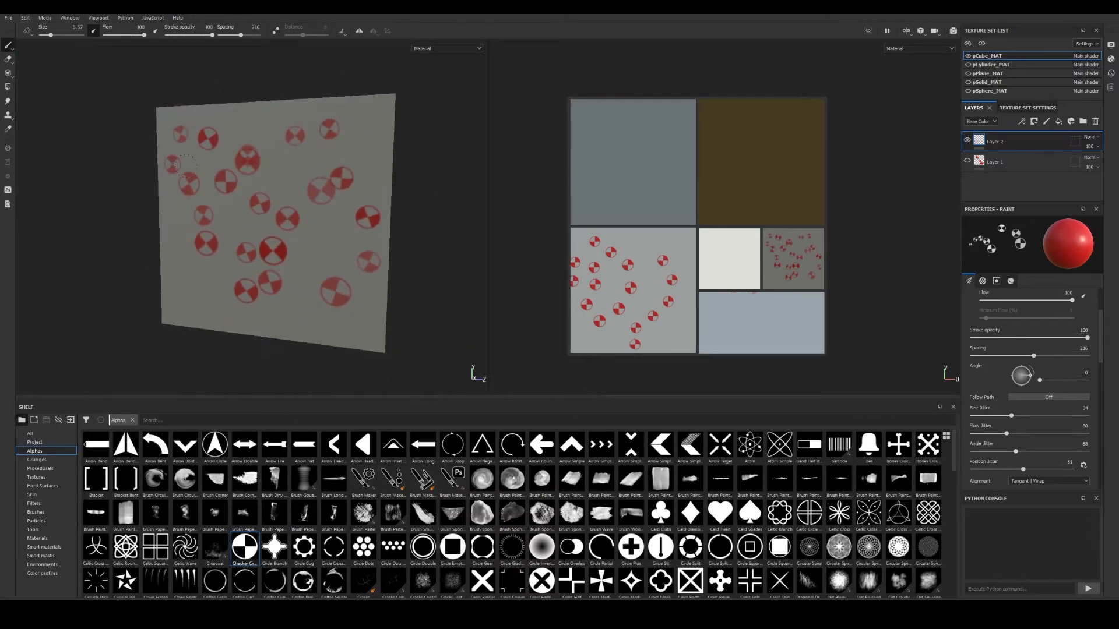
alt+drag(185, 165, 330, 238)
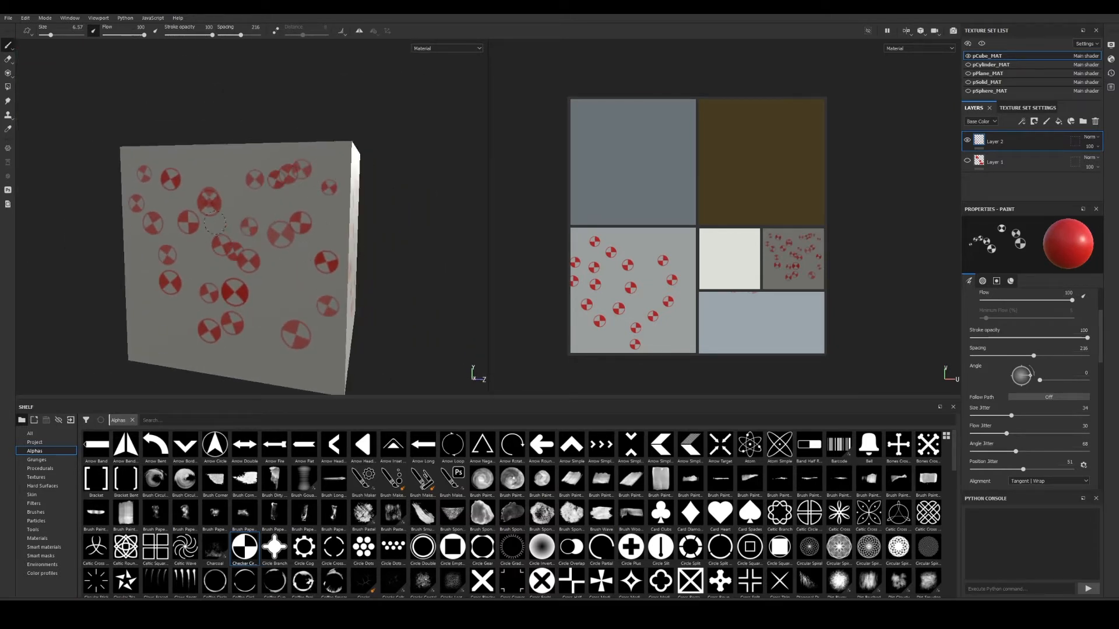
Stamp red checker circles across the cube's front and adjacent side face.
drag(143, 326, 302, 349)
alt+drag(311, 285, 216, 271)
alt+middle_drag(215, 270, 113, 235)
mouse_move(260, 241)
mouse_down()
mouse_move(287, 279)
mouse_move(343, 244)
mouse_move(189, 301)
mouse_move(227, 171)
mouse_up()
alt+drag(380, 293, 338, 306)
alt+right_drag(337, 307, 325, 261)
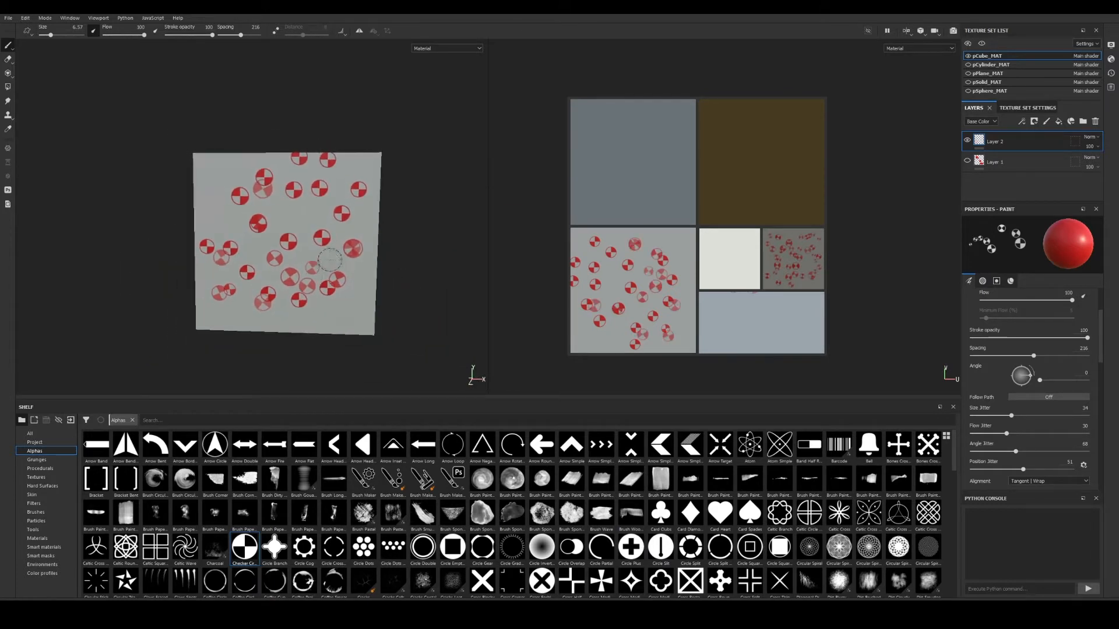
alt+middle_drag(325, 261, 314, 293)
Set the Checker Circle alpha's Border Width to 0.03.
scroll(1018, 373, up, 3)
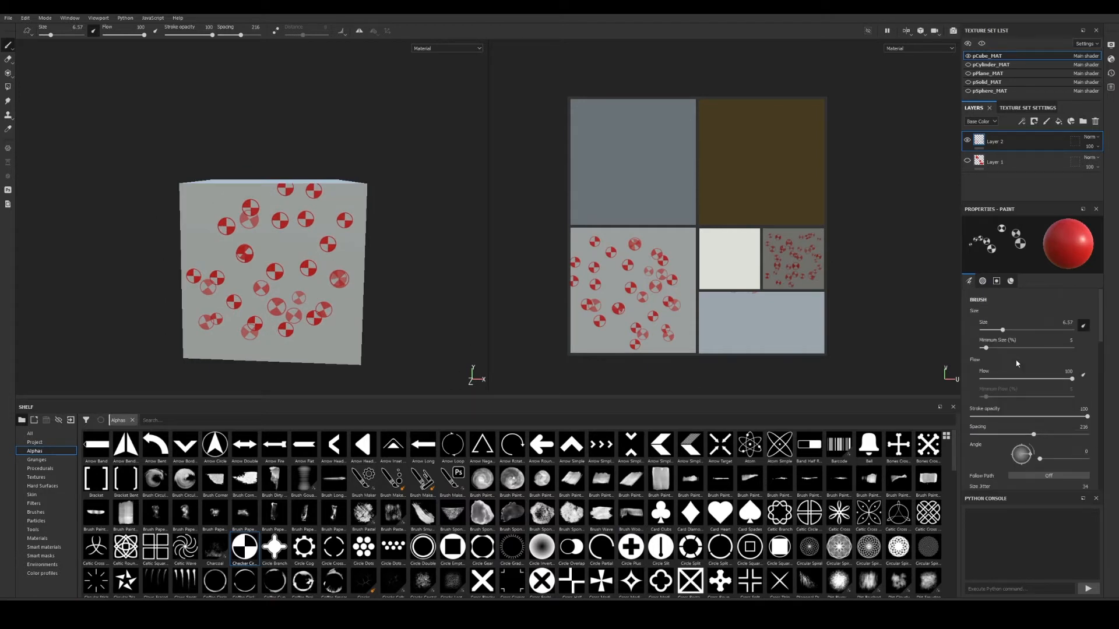
scroll(1030, 326, down, 3)
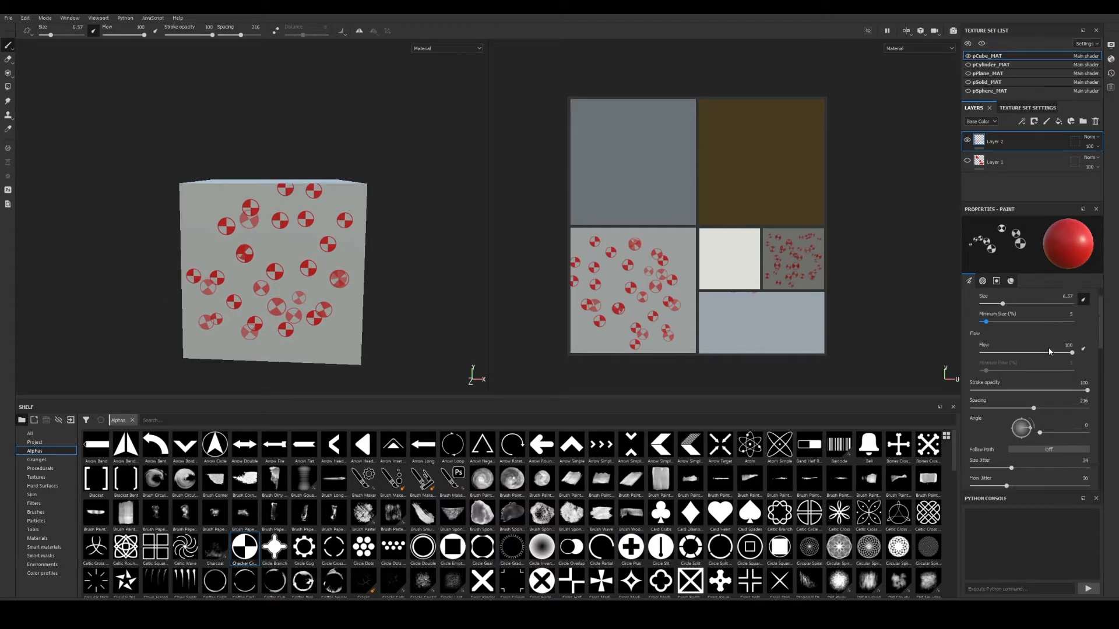
scroll(1036, 408, down, 6)
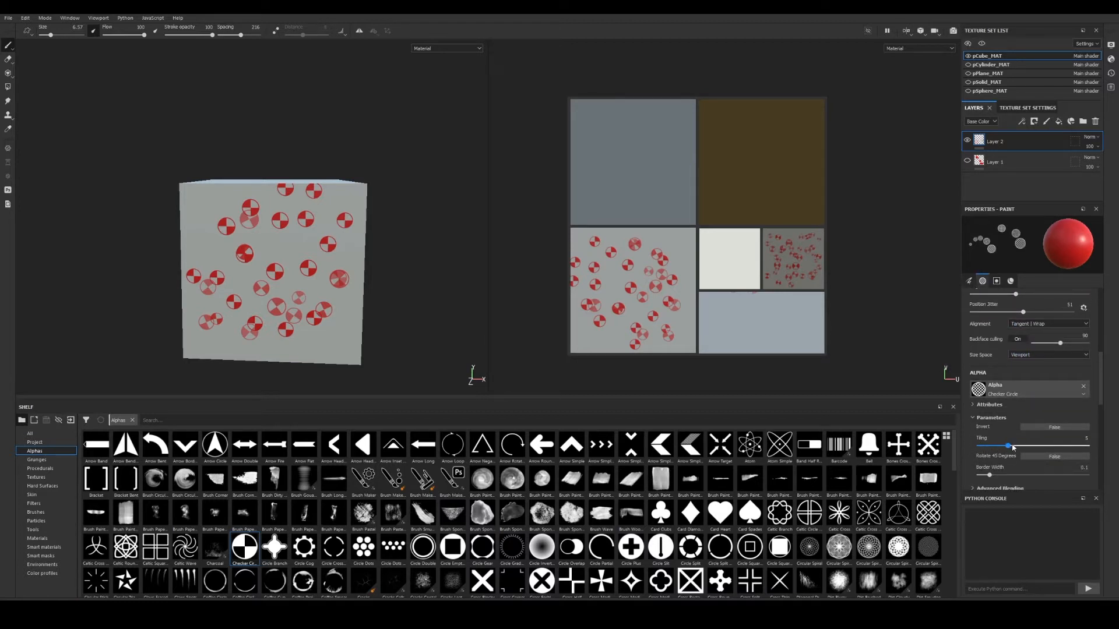
Stamp a finer checker circle near the cube's front centre and orbit to review it.
click(309, 245)
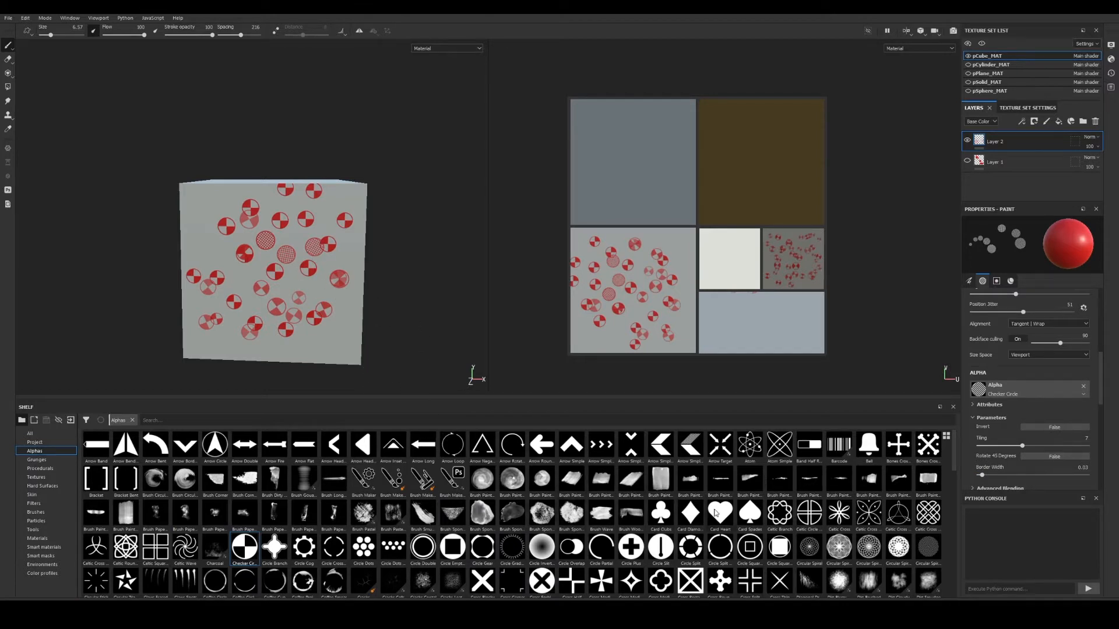
alt+drag(228, 167, 352, 222)
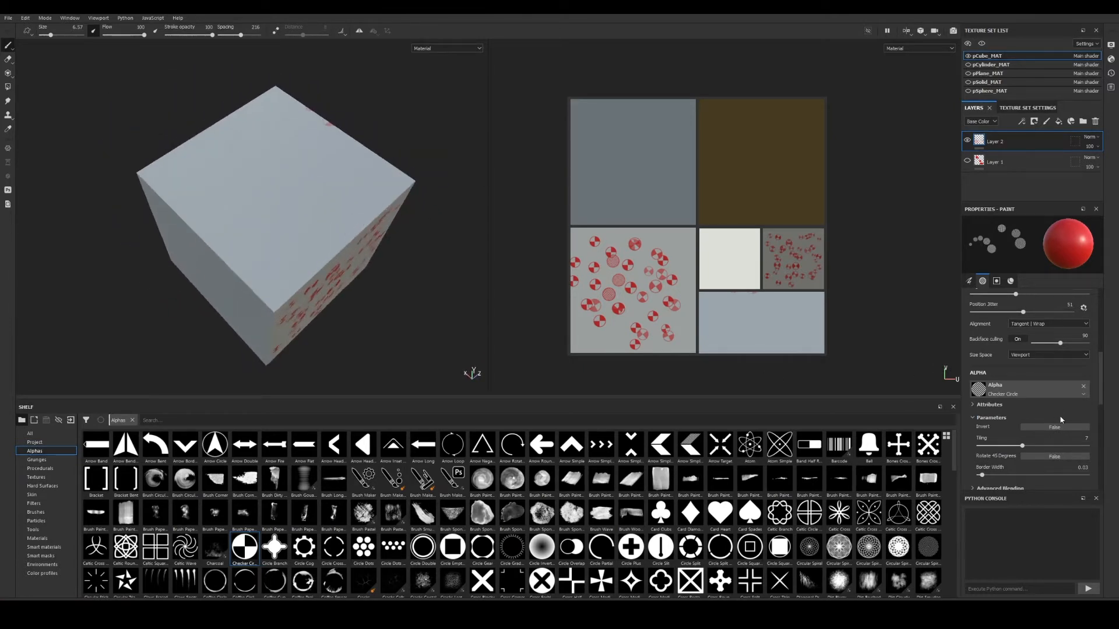
scroll(1031, 397, down, 2)
alt+drag(345, 376, 387, 265)
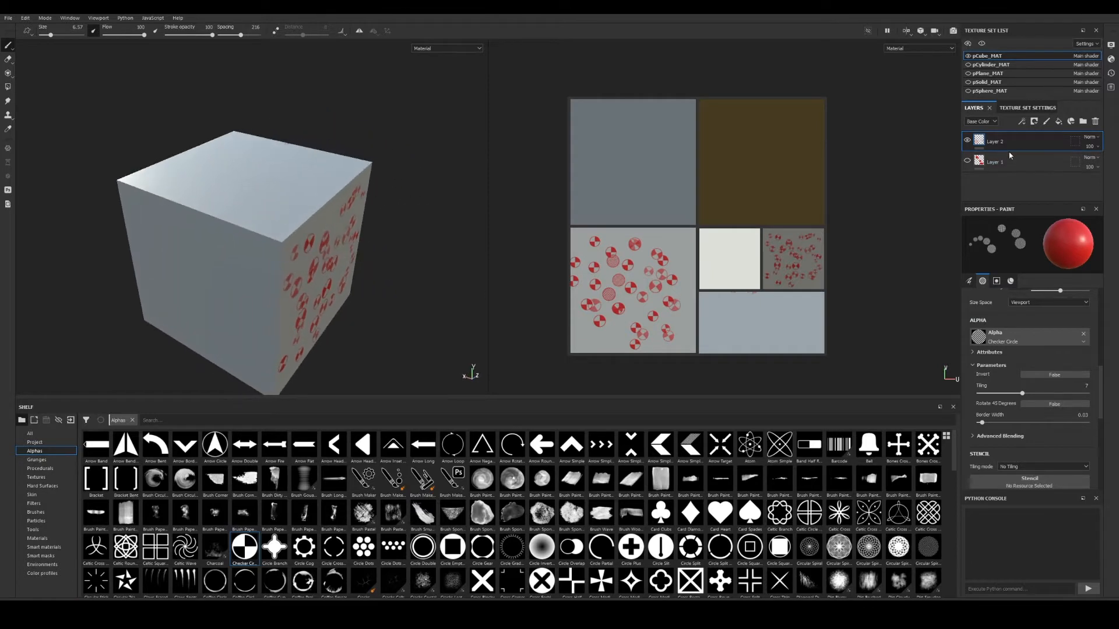
Make pPlane_MAT the active texture set, hide pCube_MAT, and frame the plane with F.
click(988, 75)
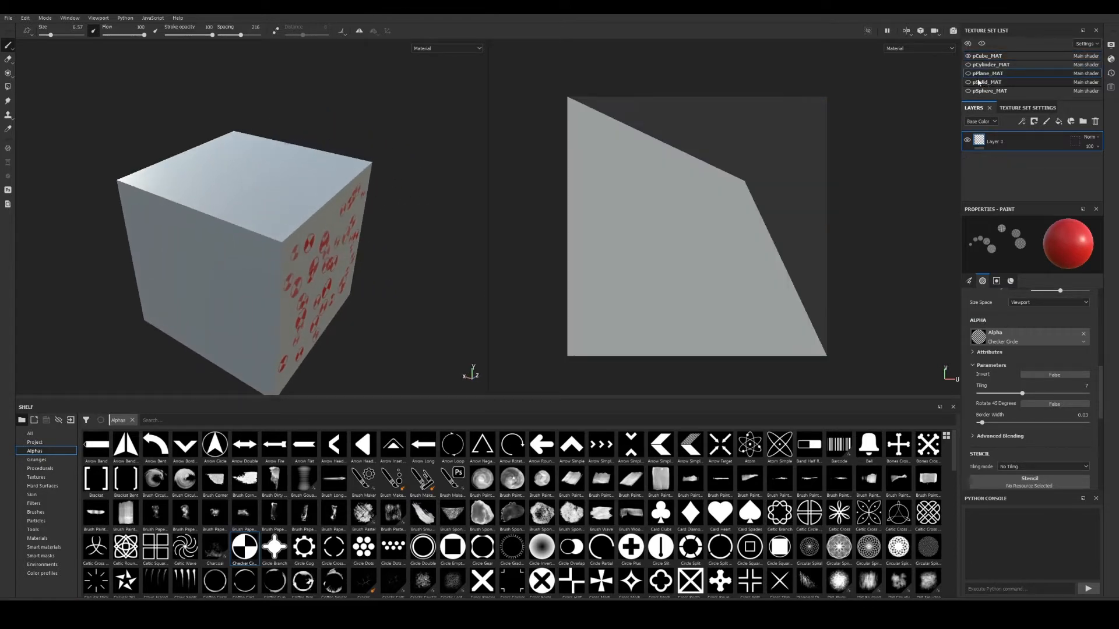
click(969, 56)
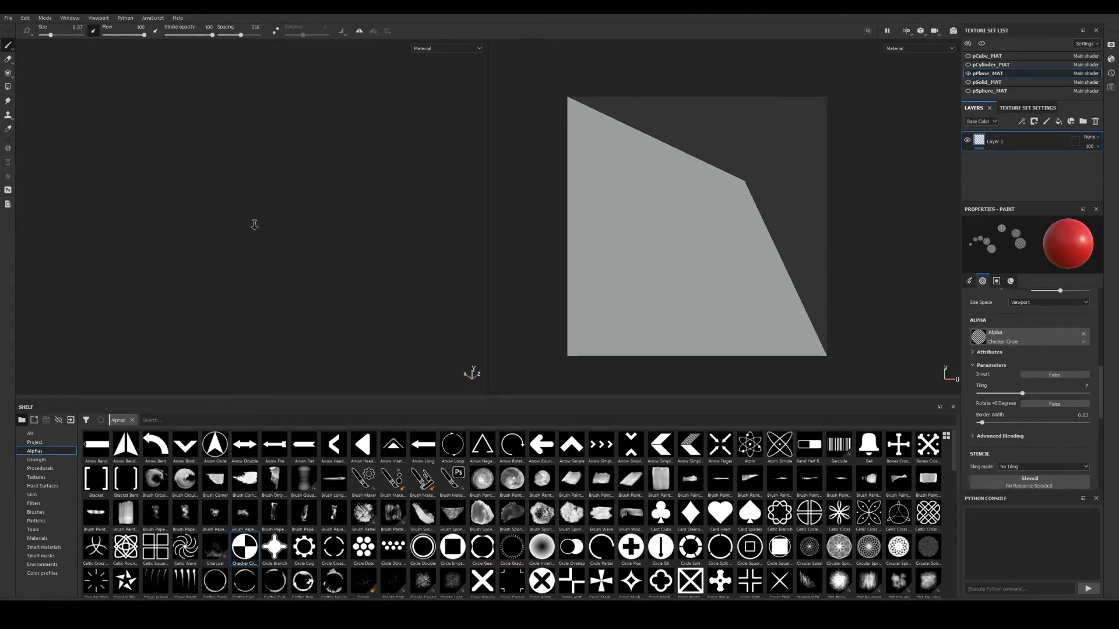
alt+drag(139, 217, 460, 251)
alt+drag(273, 276, 350, 272)
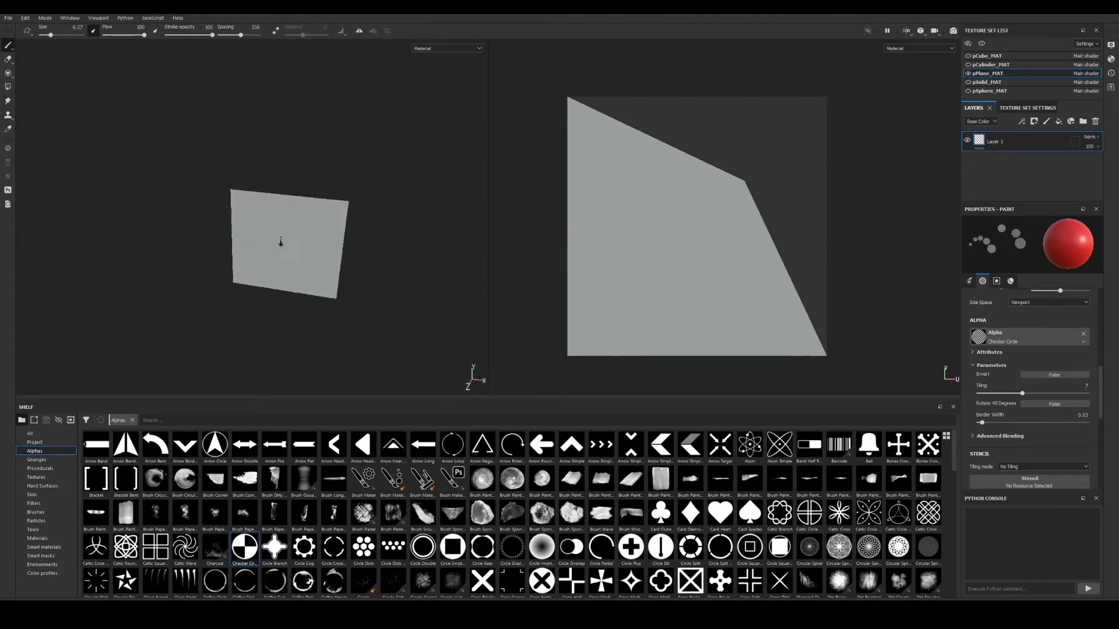
alt+right_drag(280, 242, 406, 288)
alt+right_drag(373, 287, 118, 237)
alt+right_drag(198, 251, 51, 224)
alt+right_drag(233, 274, 120, 253)
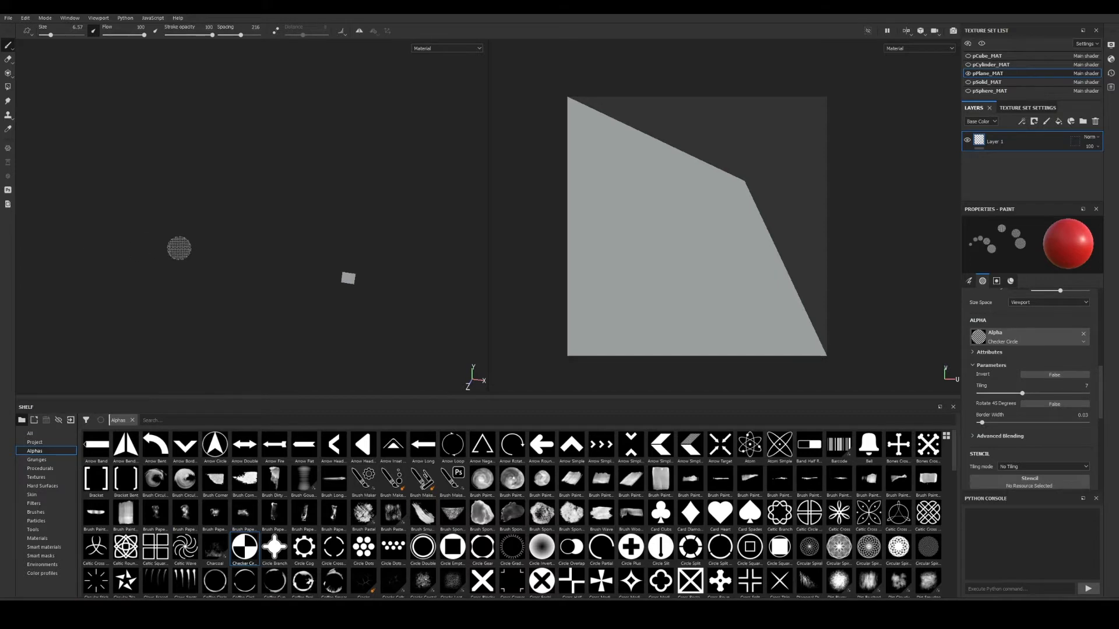
key(f)
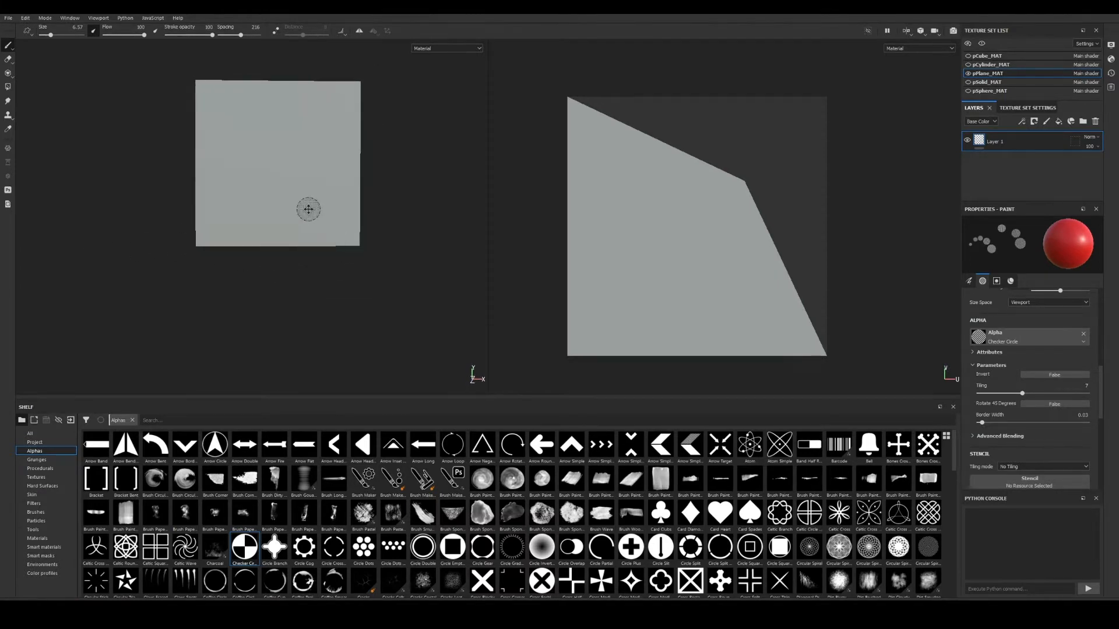
Turn the plane face-on and use the Celtic Round Square alpha as the stencil.
alt+middle_drag(309, 209, 290, 280)
alt+drag(290, 279, 274, 279)
alt+right_drag(271, 278, 415, 306)
alt+middle_drag(360, 282, 344, 282)
alt+drag(335, 283, 355, 280)
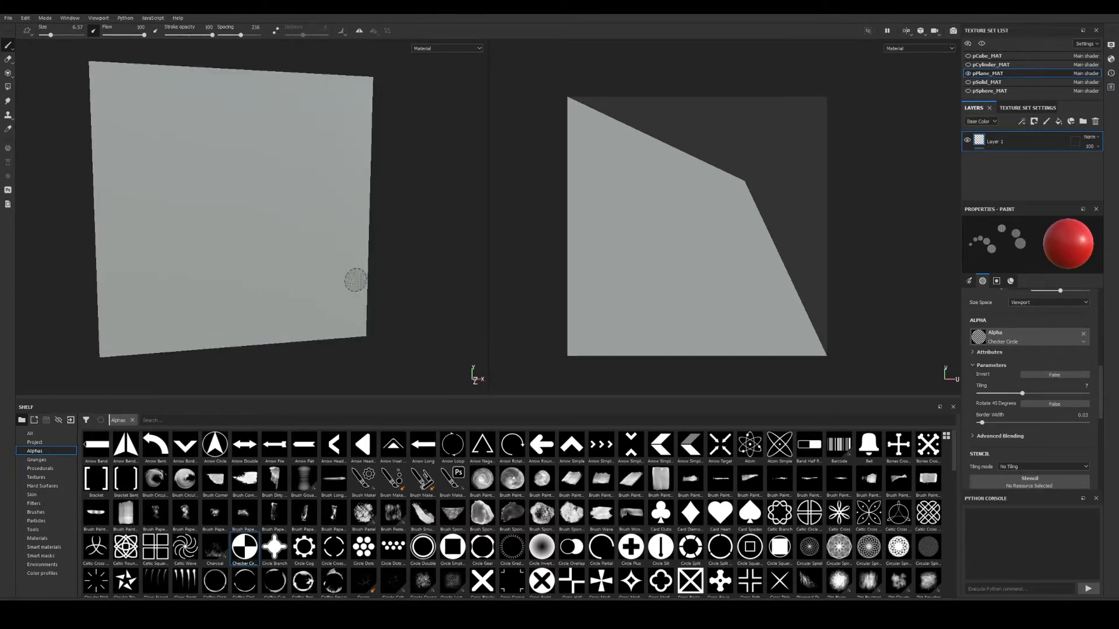
alt+middle_drag(355, 280, 395, 288)
alt+drag(395, 288, 372, 289)
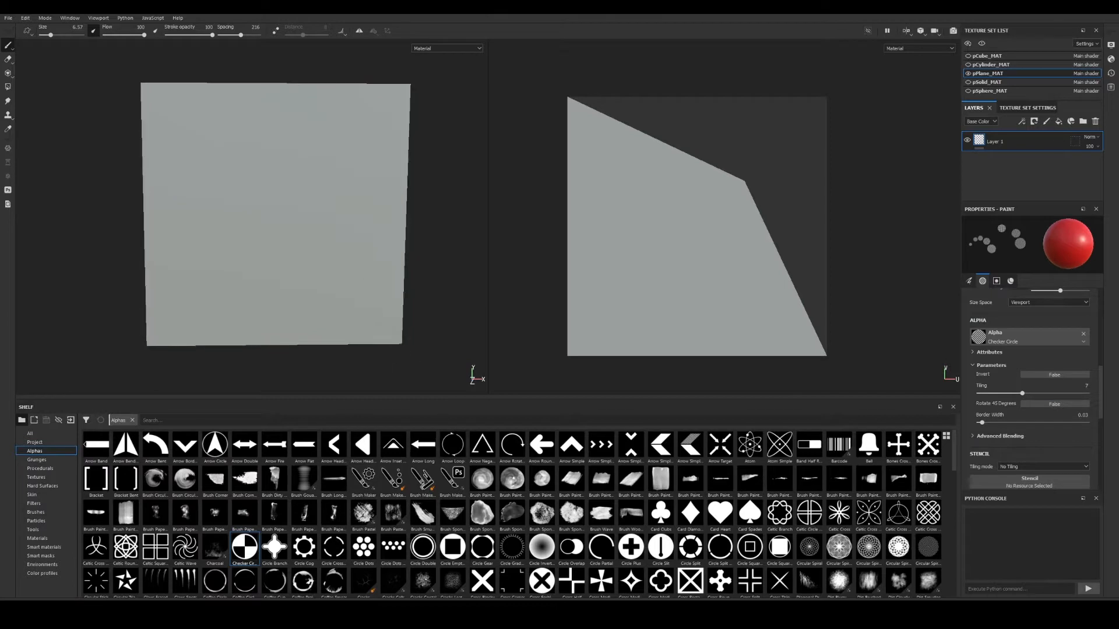
scroll(1029, 435, down, 2)
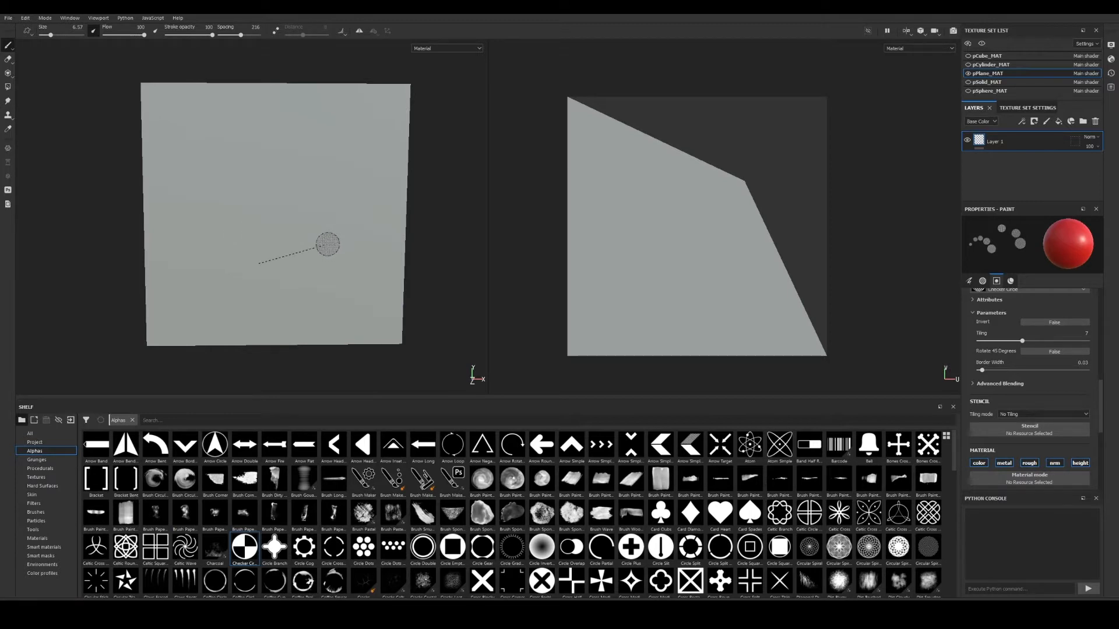
mouse_move(341, 246)
alt+mouse_down()
mouse_move(327, 247)
mouse_move(343, 247)
alt+mouse_up()
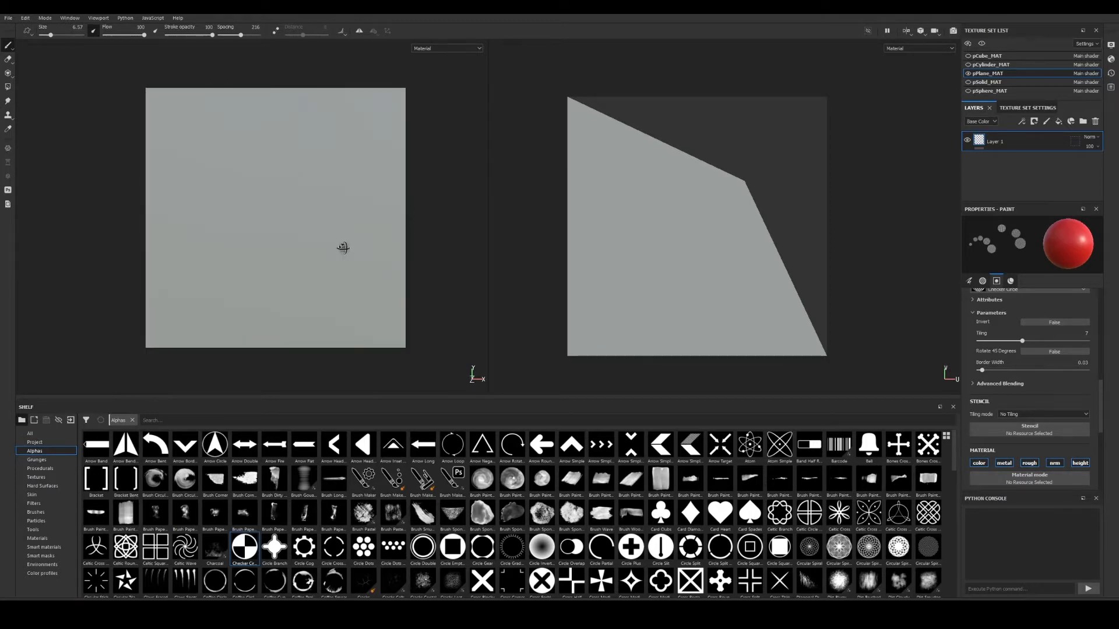
alt+right_drag(333, 247, 354, 254)
alt+middle_drag(354, 254, 351, 259)
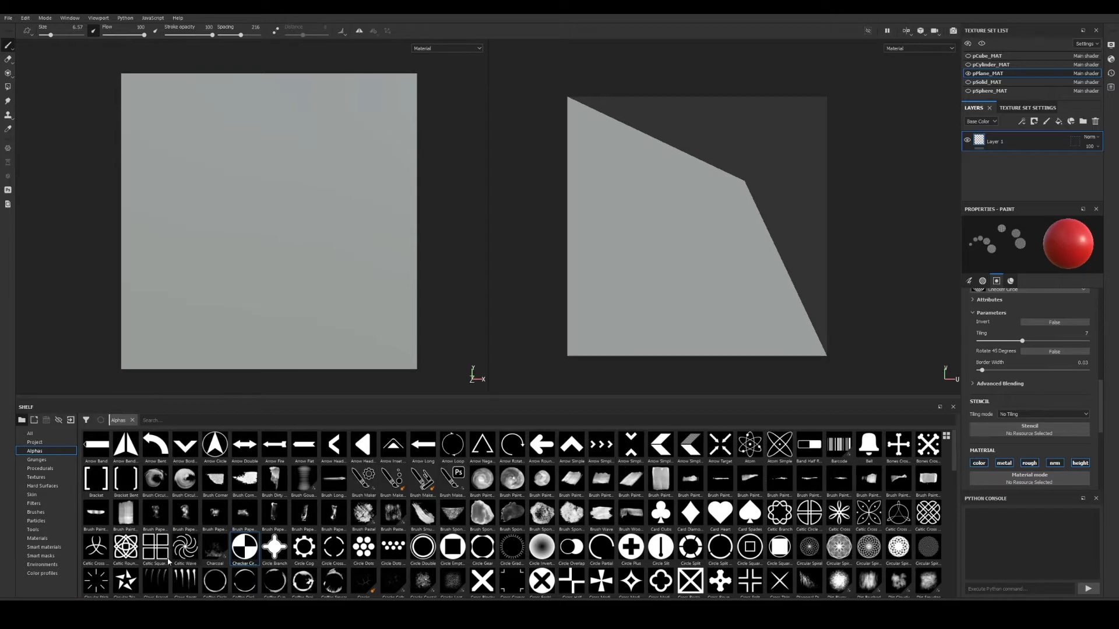
drag(125, 547, 1011, 430)
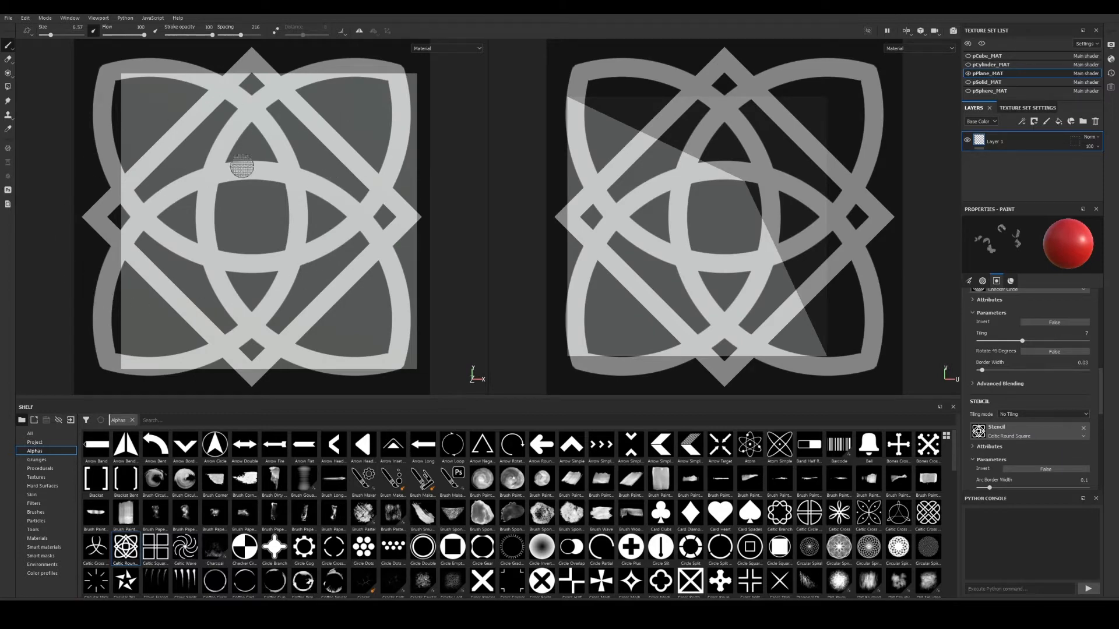
Orbit the plane into perspective under the stencil, then back to face-on.
mouse_move(316, 196)
alt+right_down()
mouse_move(288, 195)
mouse_move(369, 216)
mouse_move(313, 217)
mouse_move(283, 241)
alt+right_up()
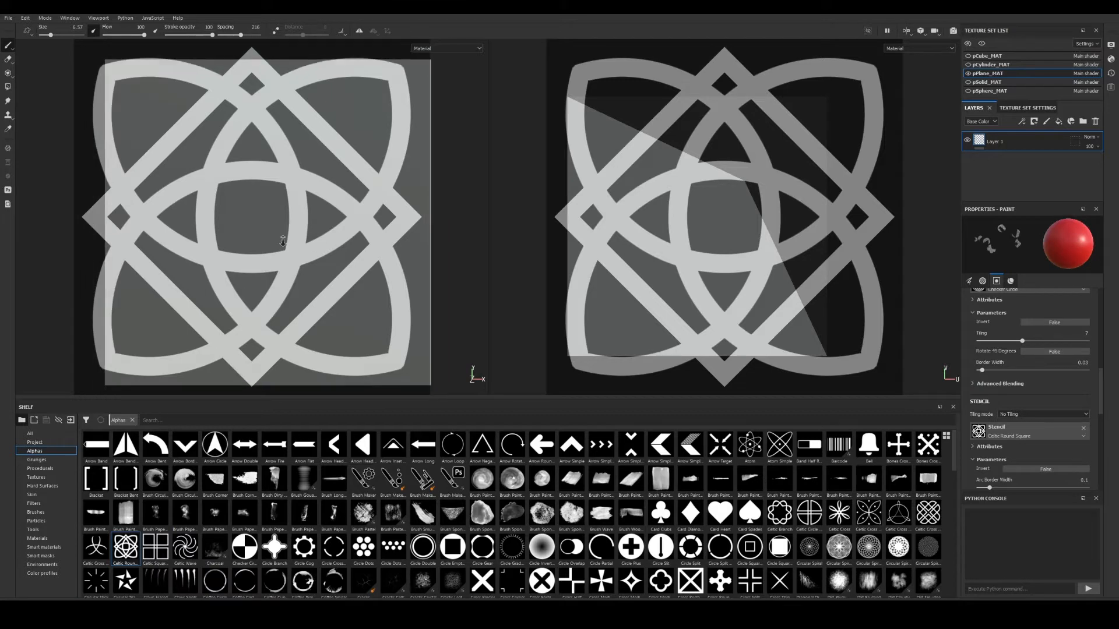
alt+middle_drag(312, 230, 270, 217)
alt+right_drag(264, 218, 280, 223)
alt+drag(254, 229, 309, 229)
alt+middle_drag(309, 229, 415, 257)
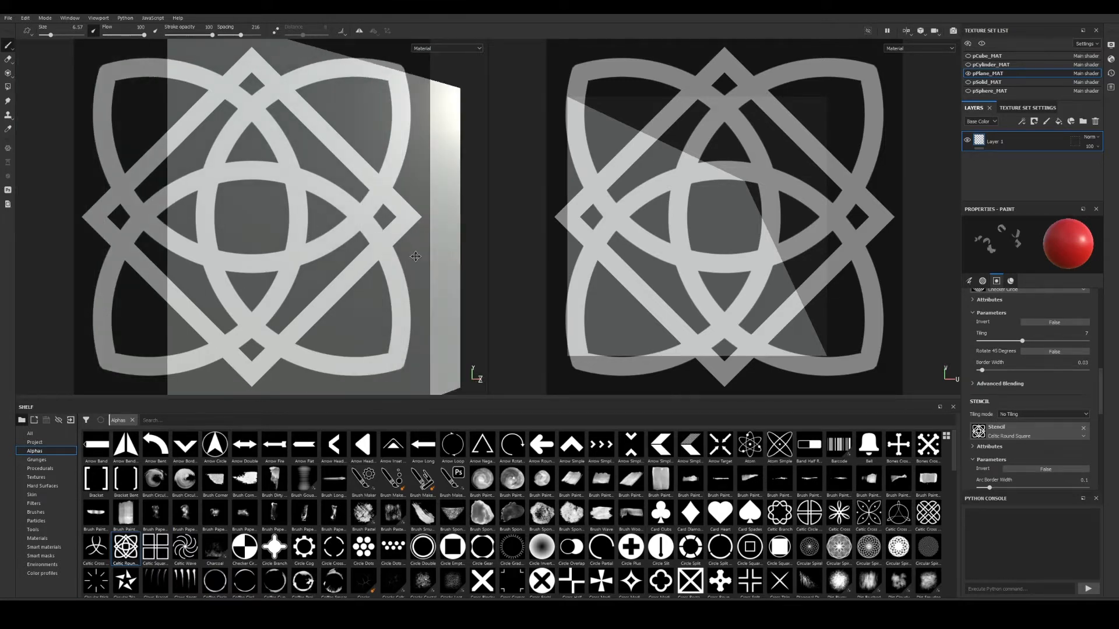
alt+right_drag(416, 256, 290, 239)
alt+drag(289, 239, 239, 244)
alt+middle_drag(341, 246, 240, 216)
alt+right_drag(240, 217, 276, 225)
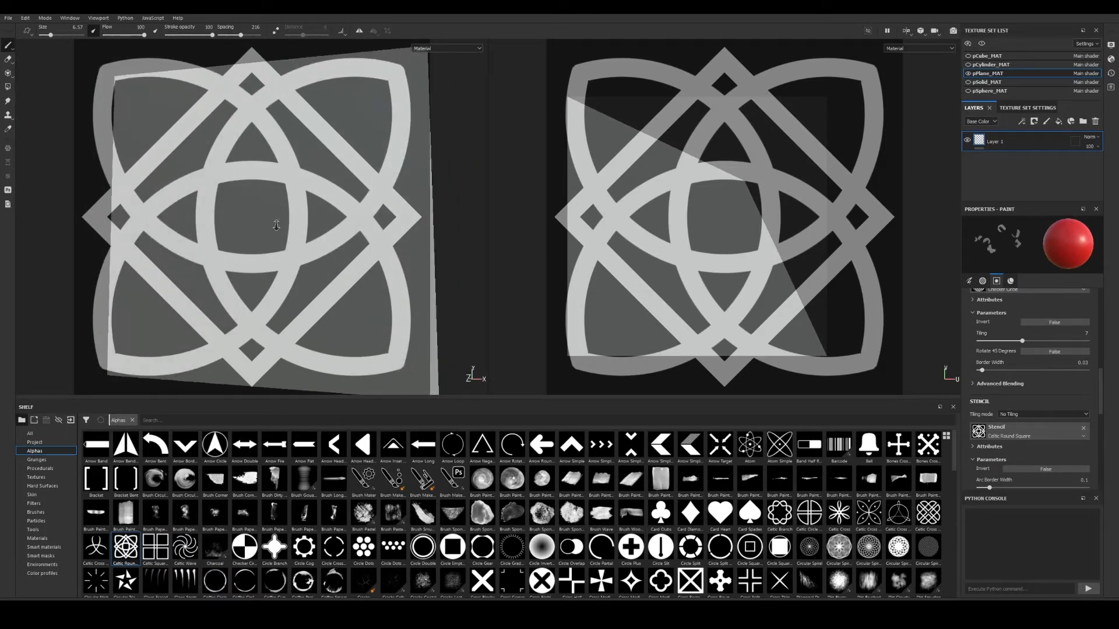
mouse_move(276, 225)
alt+mouse_down()
mouse_move(303, 220)
mouse_move(302, 230)
alt+mouse_up()
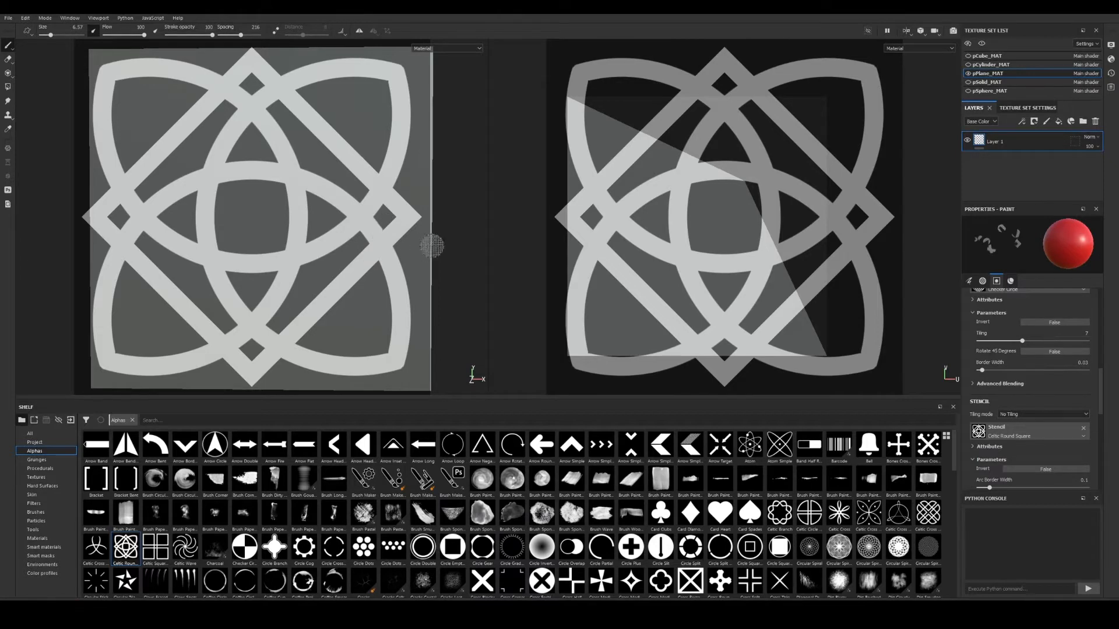
Enlarge, reposition and slightly rotate the Celtic stencil over the plane.
key(s)
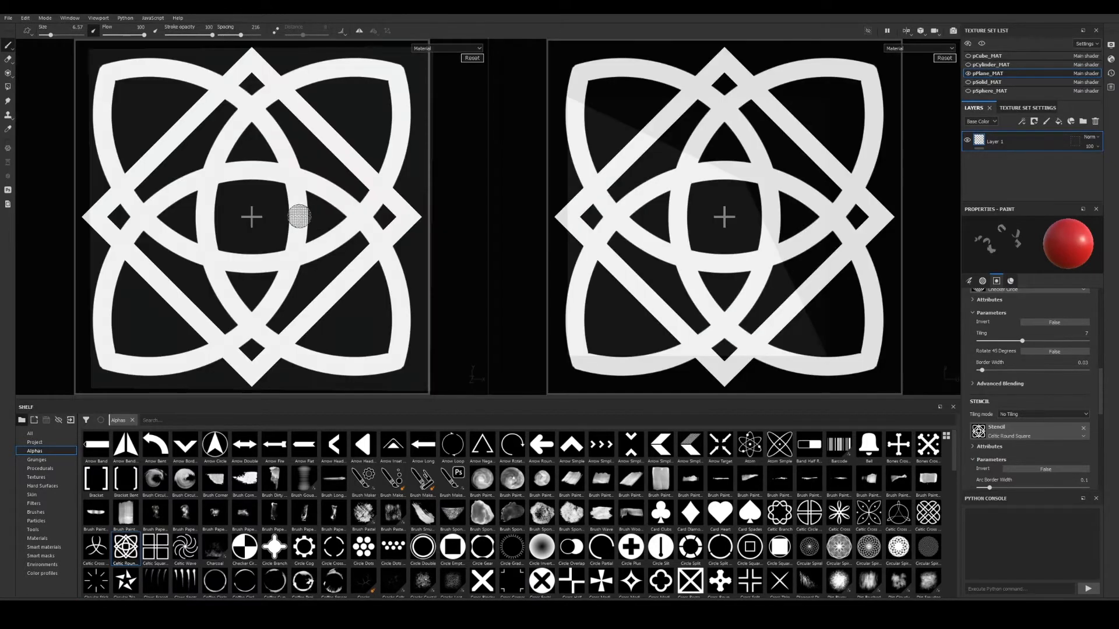
mouse_move(285, 209)
right_down()
mouse_move(334, 244)
mouse_move(204, 212)
mouse_move(444, 254)
mouse_move(123, 214)
mouse_move(291, 247)
right_up()
middle_drag(373, 225, 346, 226)
mouse_move(320, 236)
mouse_down()
mouse_move(334, 243)
mouse_move(307, 313)
mouse_move(272, 320)
mouse_move(289, 303)
mouse_up()
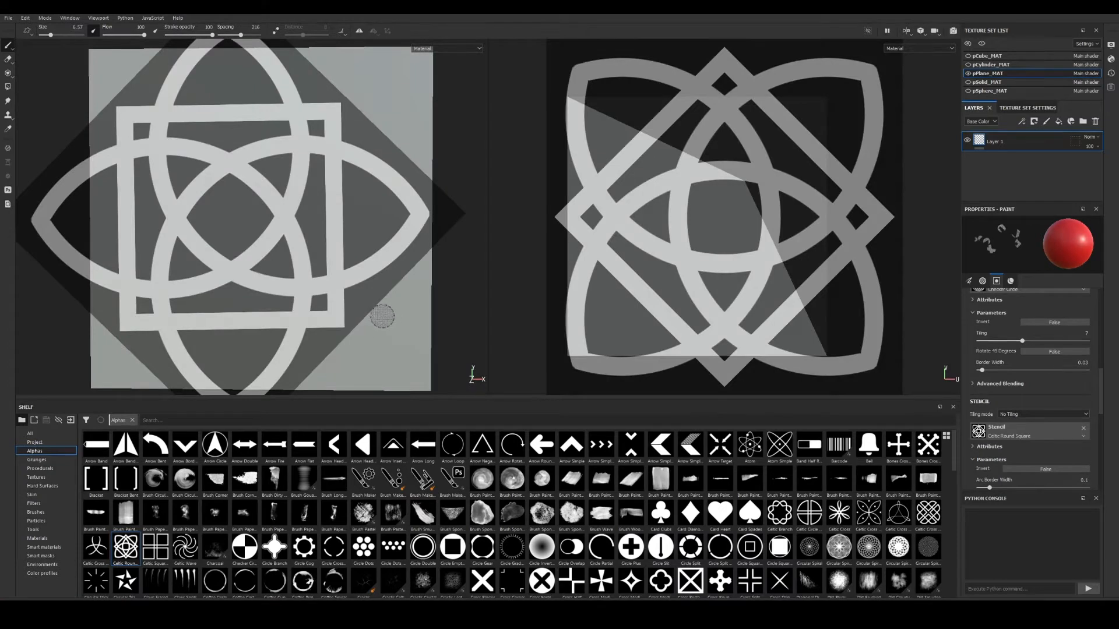
Straighten the plane to a front view and frame it in the viewport.
alt+right_drag(381, 315, 366, 296)
alt+middle_drag(368, 294, 327, 285)
alt+right_drag(326, 285, 339, 292)
alt+drag(446, 90, 415, 106)
alt+middle_drag(352, 196, 367, 200)
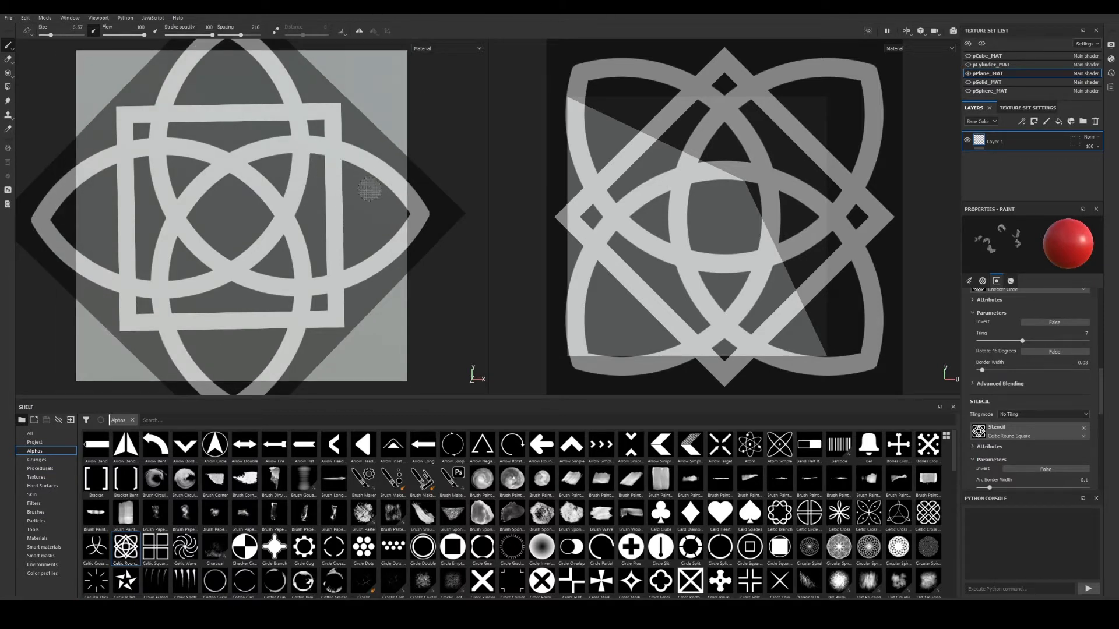
scroll(387, 213, up, 1)
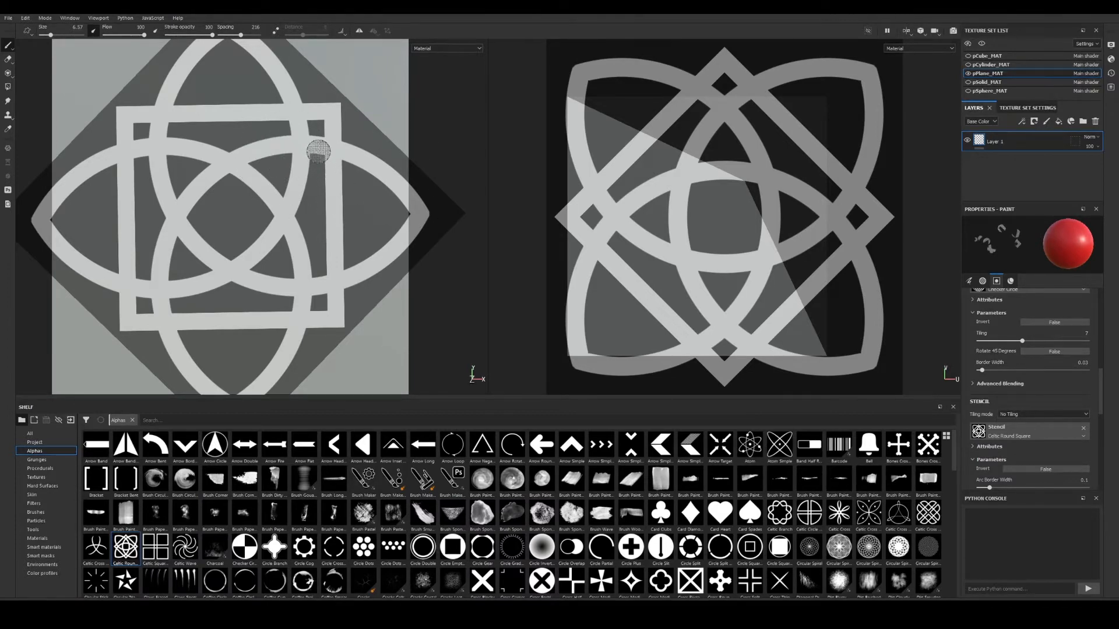
Paint red checker dabs along the stencil's upper curved band, then list brushes in the shelf.
mouse_move(315, 139)
mouse_down()
mouse_move(350, 129)
mouse_move(287, 144)
mouse_move(314, 117)
mouse_up()
drag(228, 108, 178, 172)
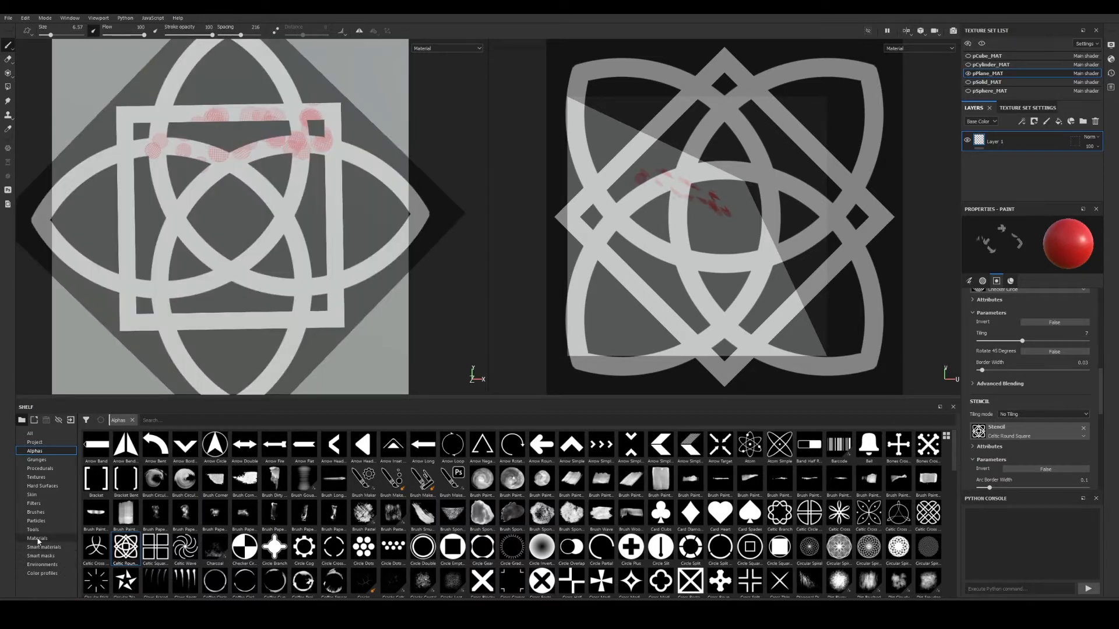
click(45, 513)
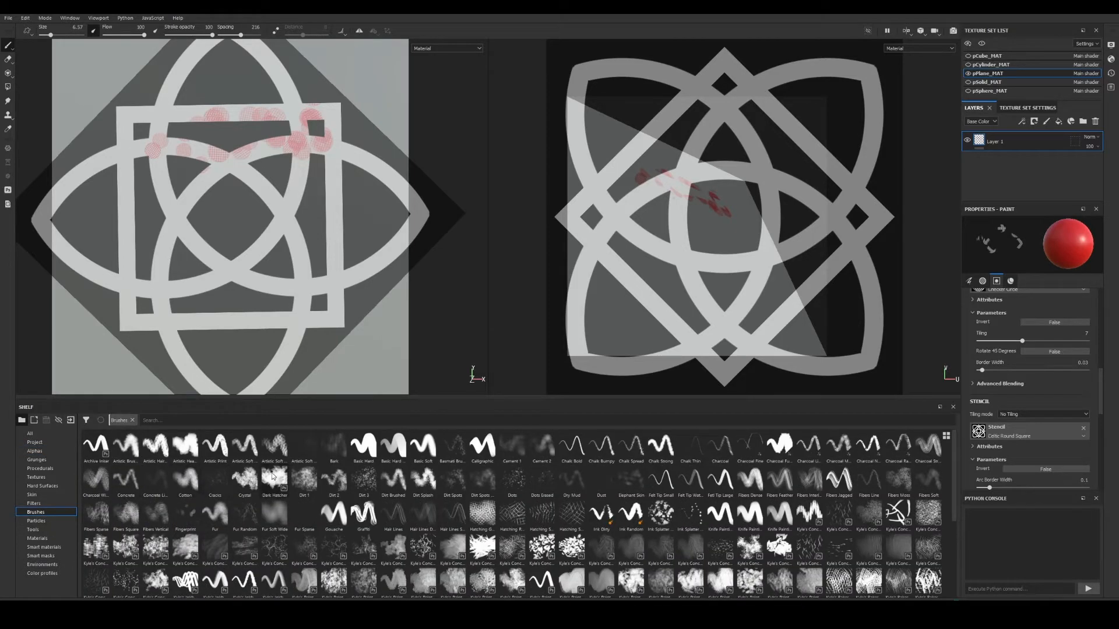
Paint red strokes across the plane's upper area with the Cotton brush.
click(187, 484)
mouse_move(329, 154)
mouse_down()
mouse_move(307, 165)
mouse_move(262, 149)
mouse_move(244, 114)
mouse_move(132, 127)
mouse_move(341, 110)
mouse_up()
mouse_move(274, 126)
mouse_down()
mouse_move(350, 143)
mouse_move(233, 48)
mouse_move(196, 50)
mouse_move(167, 114)
mouse_move(186, 102)
mouse_move(282, 194)
mouse_move(175, 201)
mouse_move(268, 199)
mouse_move(321, 169)
mouse_move(378, 267)
mouse_move(251, 318)
mouse_move(79, 280)
mouse_move(140, 241)
mouse_move(96, 192)
mouse_move(95, 226)
mouse_move(99, 157)
mouse_move(131, 149)
mouse_move(113, 227)
mouse_move(198, 264)
mouse_move(294, 265)
mouse_move(302, 250)
mouse_up()
Show the stencil again and set Arc Border Width to 0.08 and Square Size to about 0.99.
key(s)
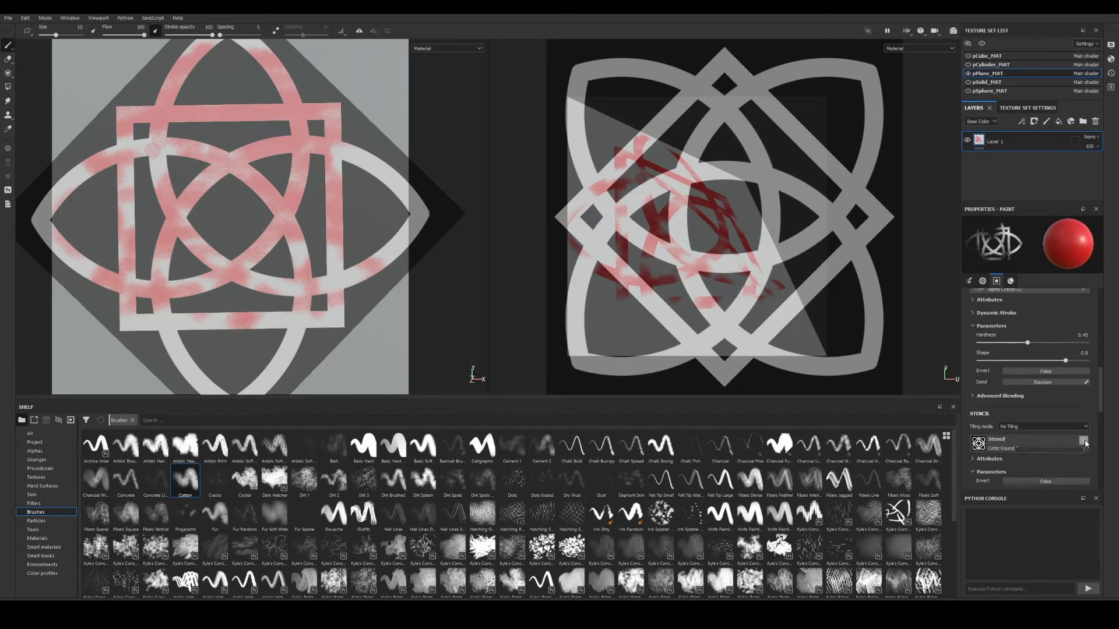
click(980, 464)
scroll(989, 459, down, 1)
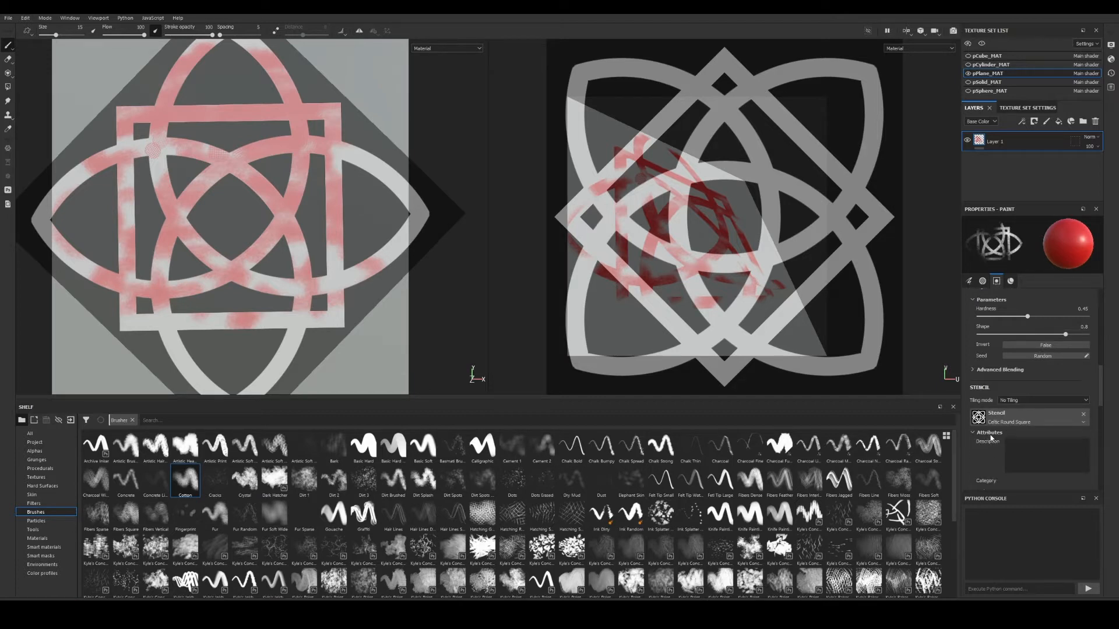
click(991, 435)
scroll(990, 437, down, 2)
drag(991, 422, 983, 423)
mouse_move(1063, 461)
mouse_down()
mouse_move(1039, 460)
mouse_move(1084, 467)
mouse_up()
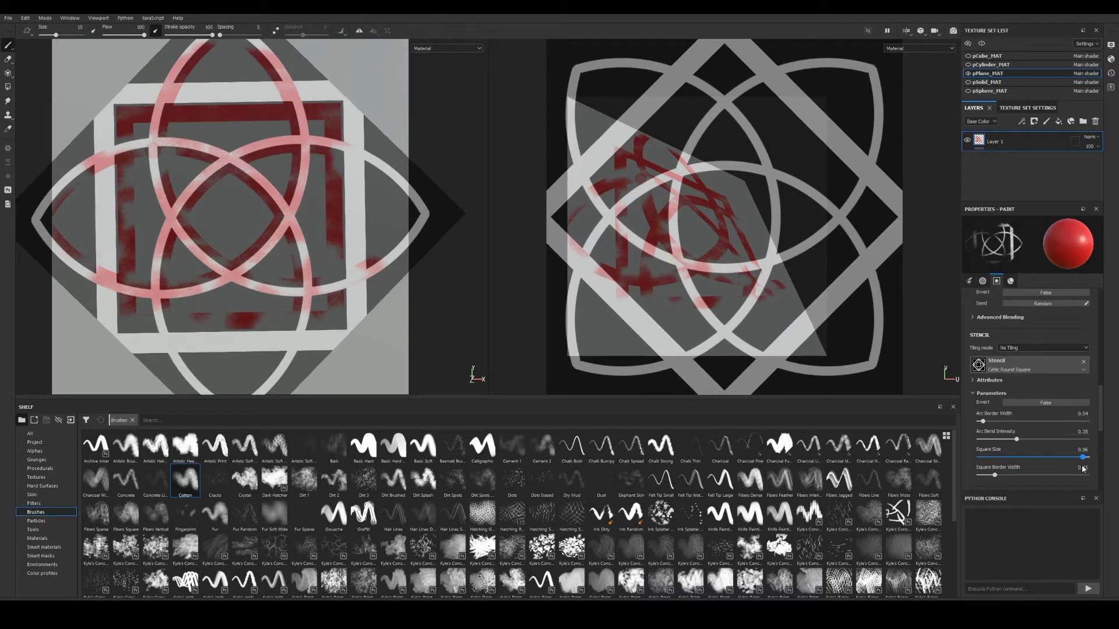
Widen the stencil's Square Border Width slightly, then remove the stencil from the brush.
mouse_move(994, 477)
mouse_down()
mouse_move(1015, 478)
mouse_move(994, 482)
mouse_up()
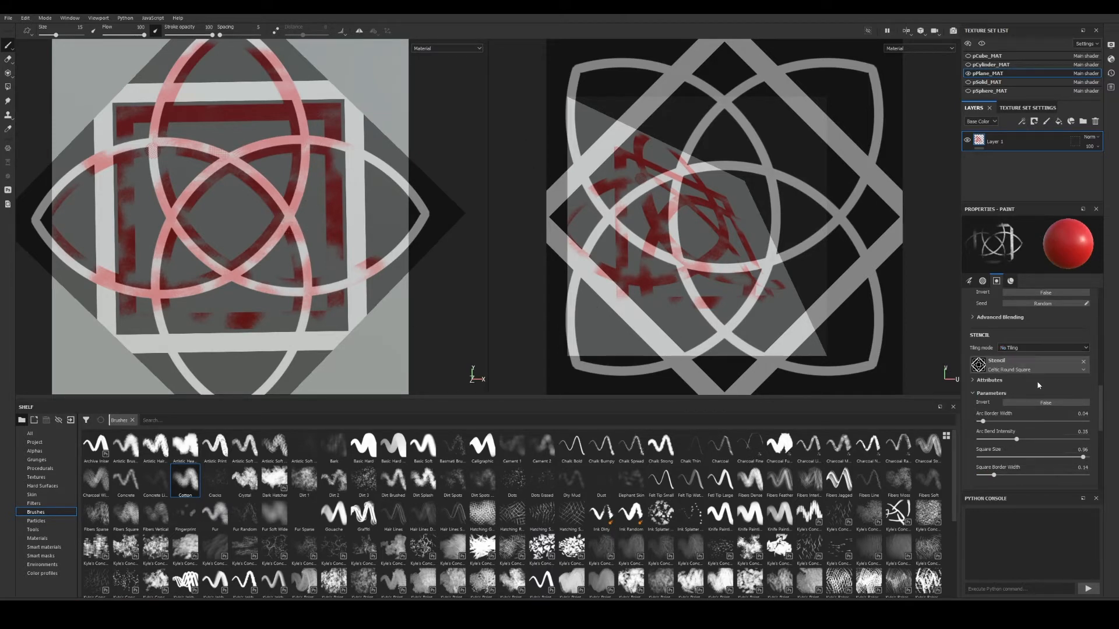
scroll(1042, 456, down, 4)
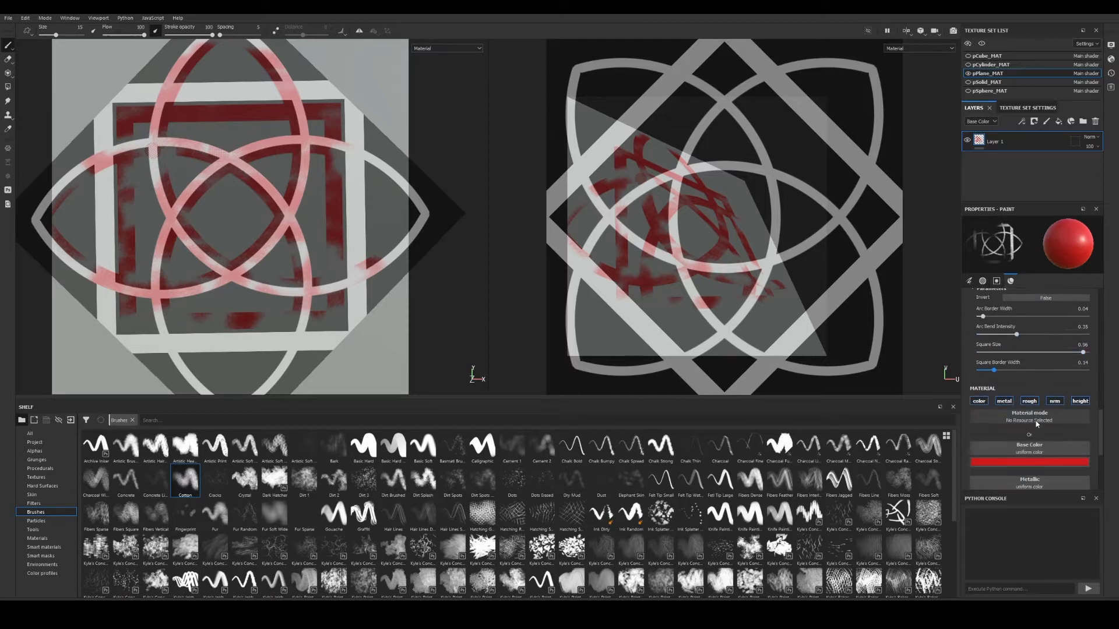
scroll(295, 283, down, 2)
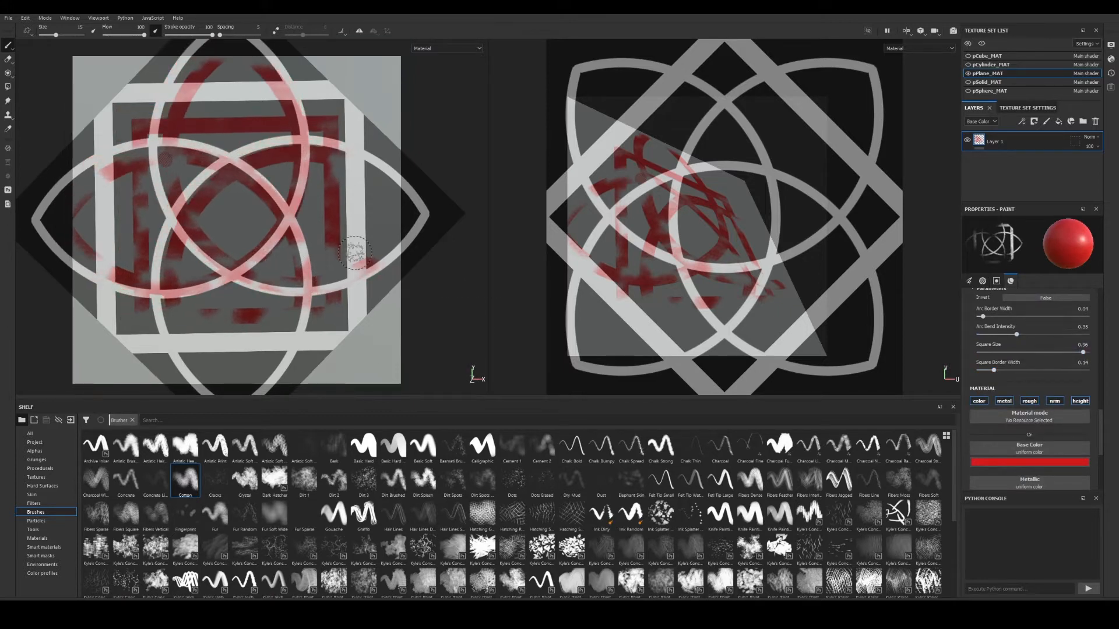
scroll(1040, 402, down, 1)
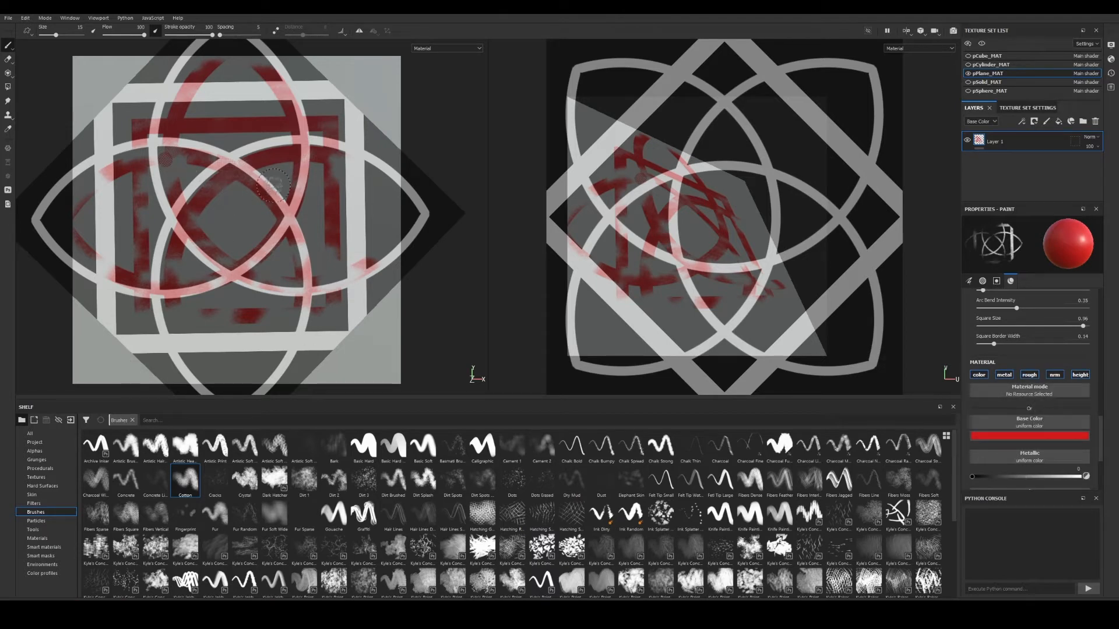
scroll(1059, 378, up, 4)
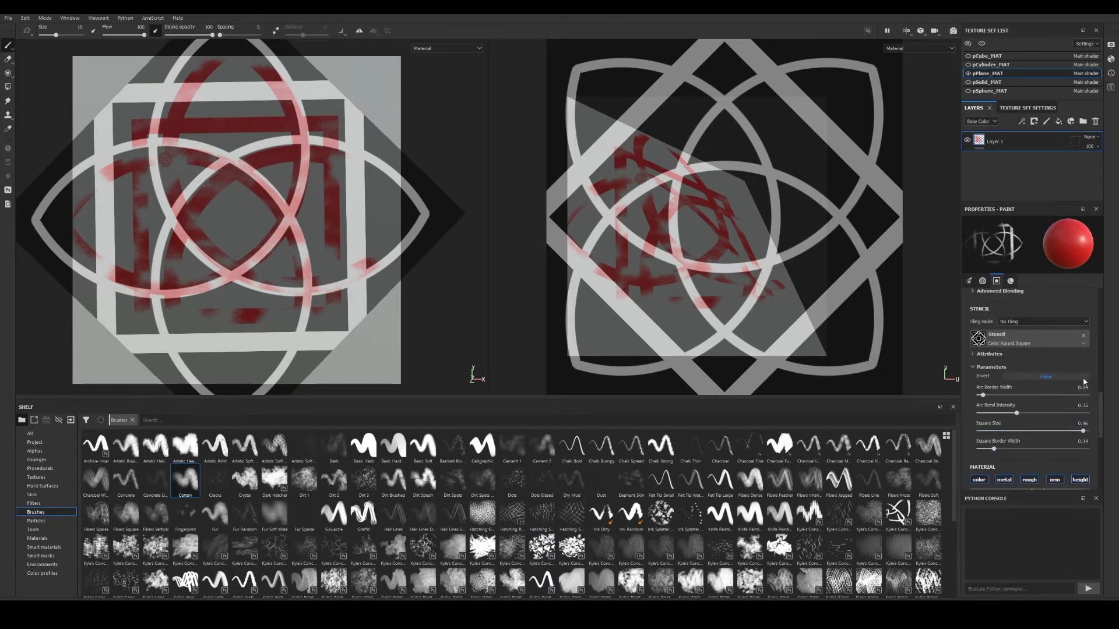
click(1084, 341)
scroll(1053, 335, up, 7)
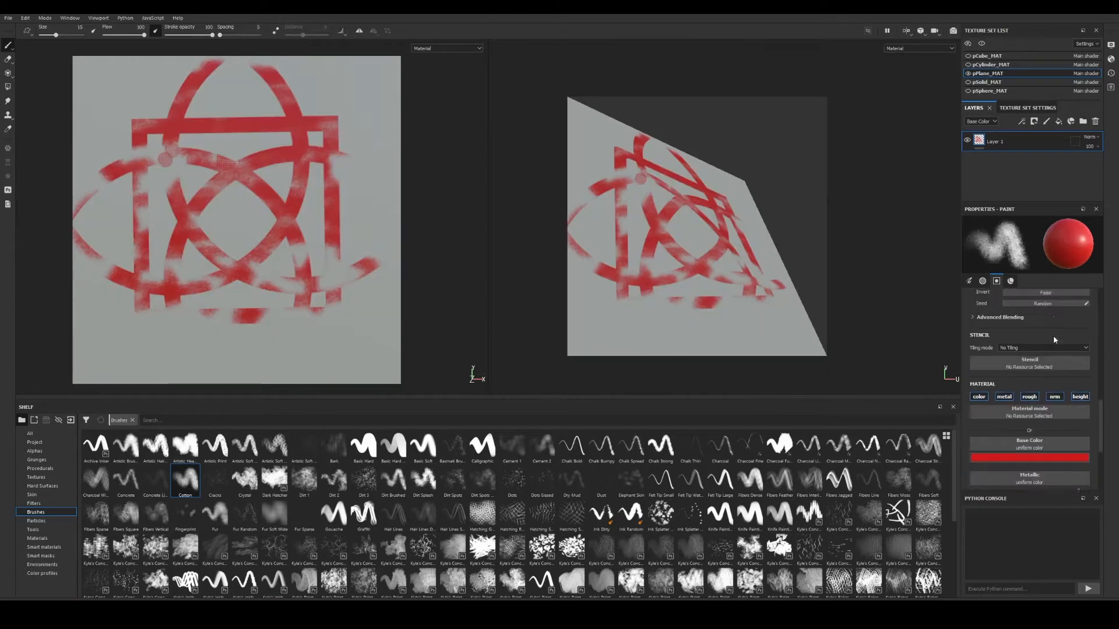
Clear the brush alpha and paint a soft red stroke down the plane's right side with Basic Soft.
scroll(1071, 389, up, 1)
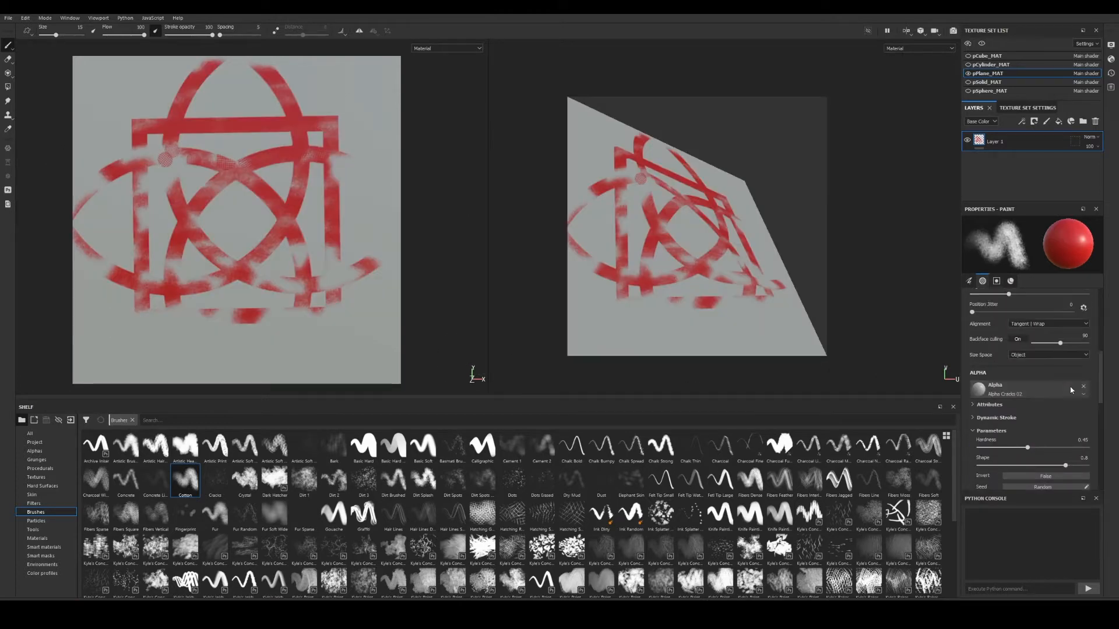
click(1085, 387)
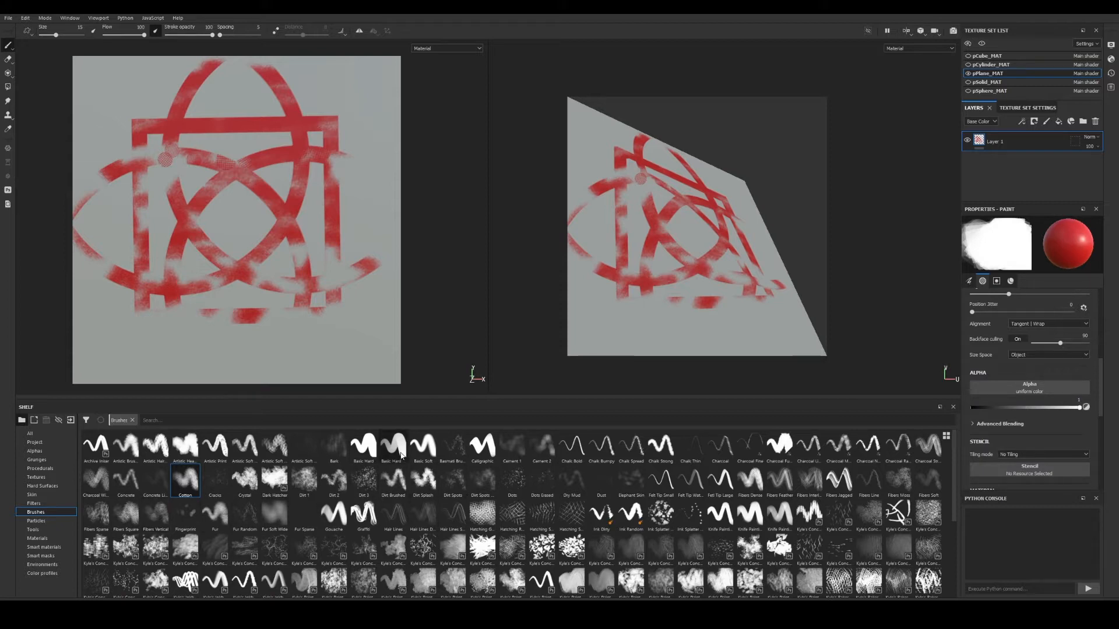
click(426, 450)
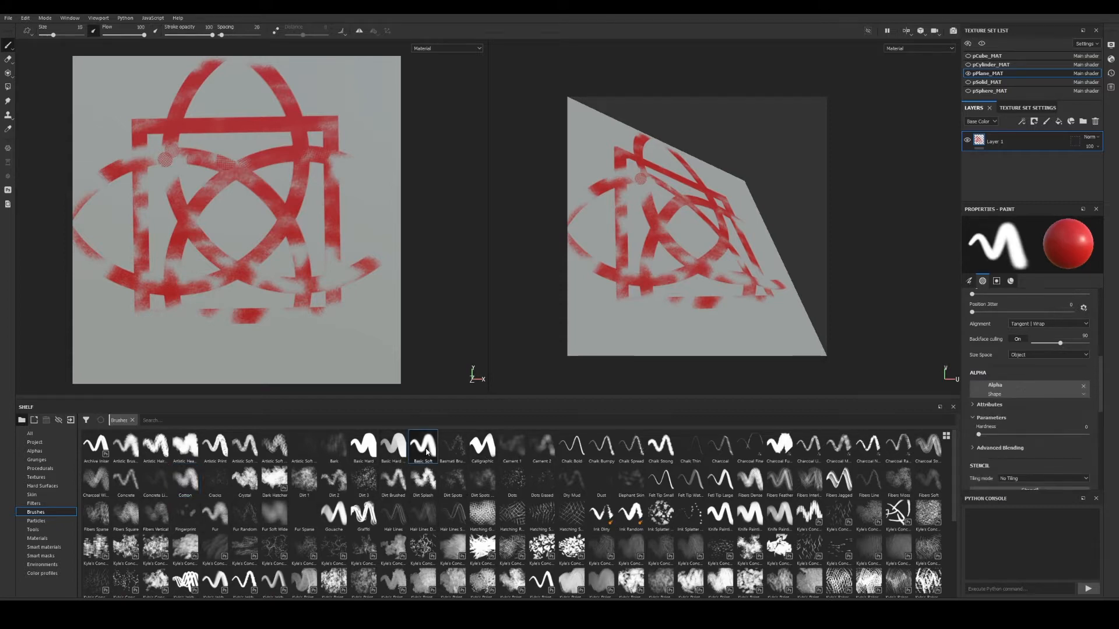
mouse_move(325, 171)
mouse_down()
mouse_move(347, 238)
mouse_move(374, 155)
mouse_up()
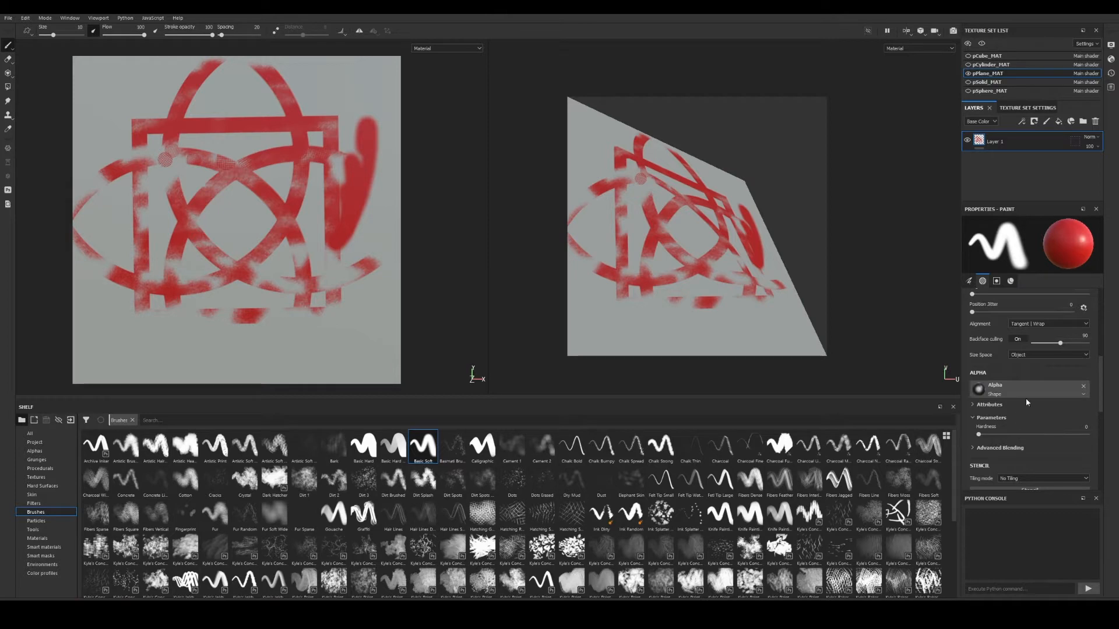
Try the Basic Hard brush, then return to Basic Soft.
scroll(1027, 402, down, 1)
scroll(769, 392, down, 1)
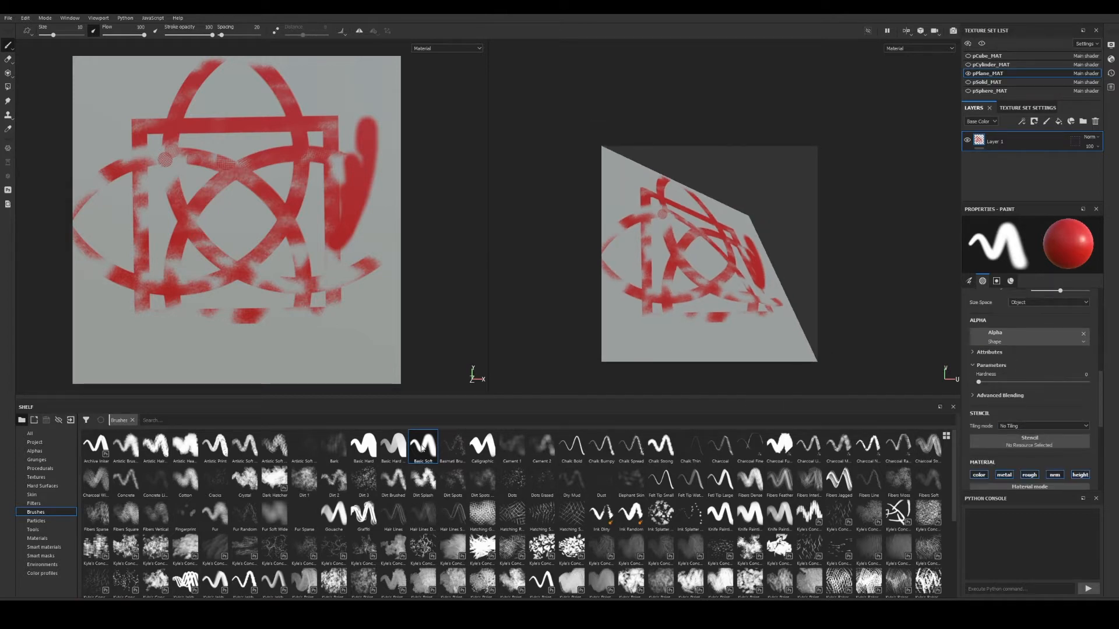
click(397, 453)
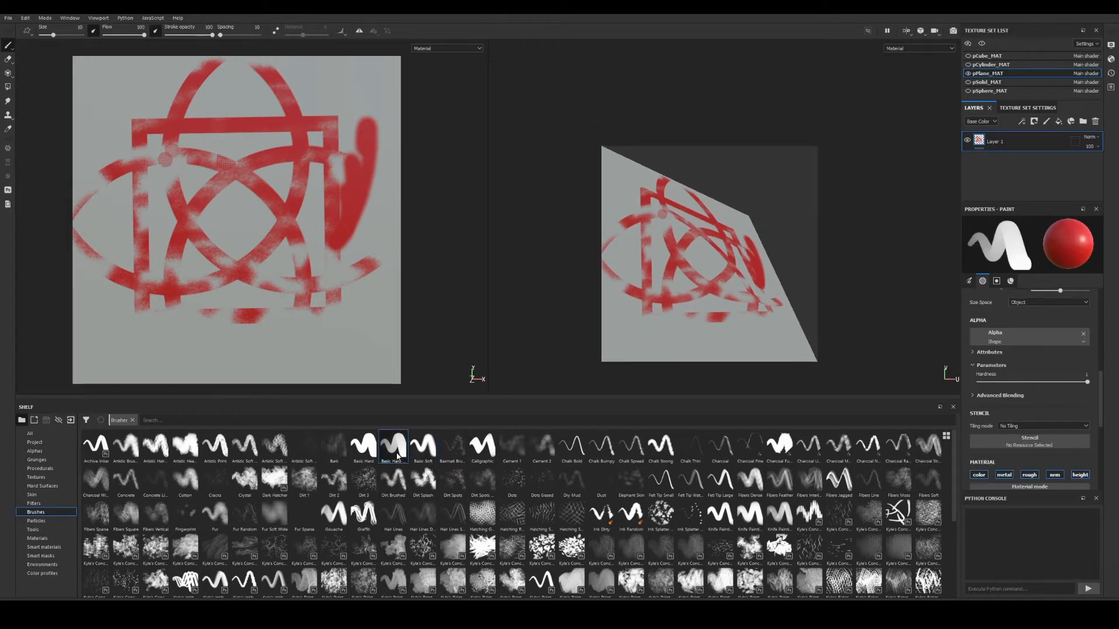
click(423, 449)
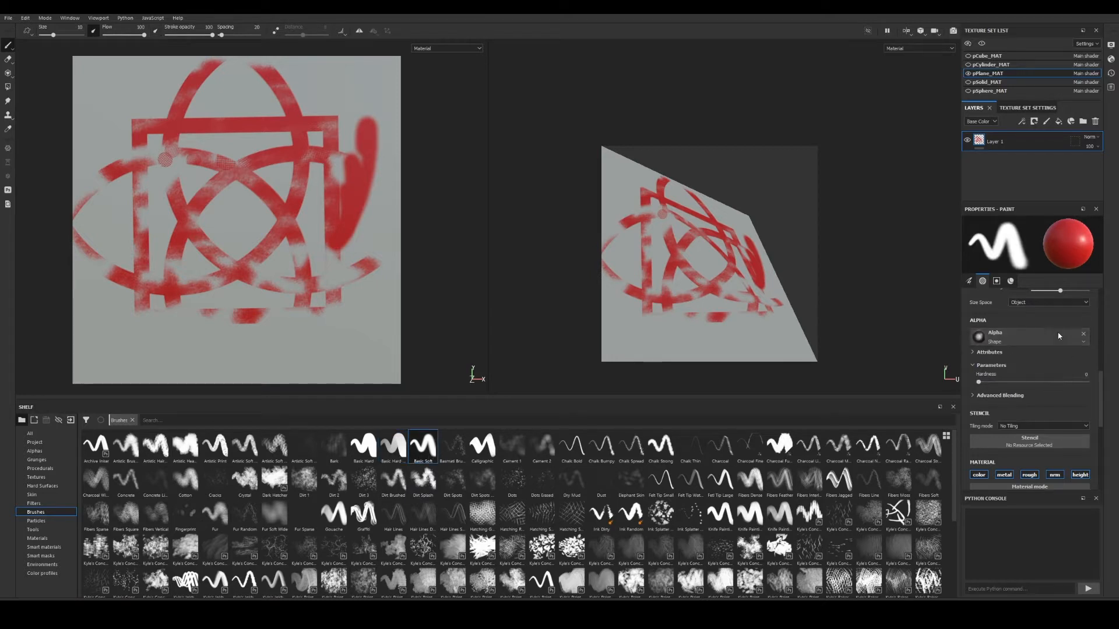
scroll(1032, 396, up, 2)
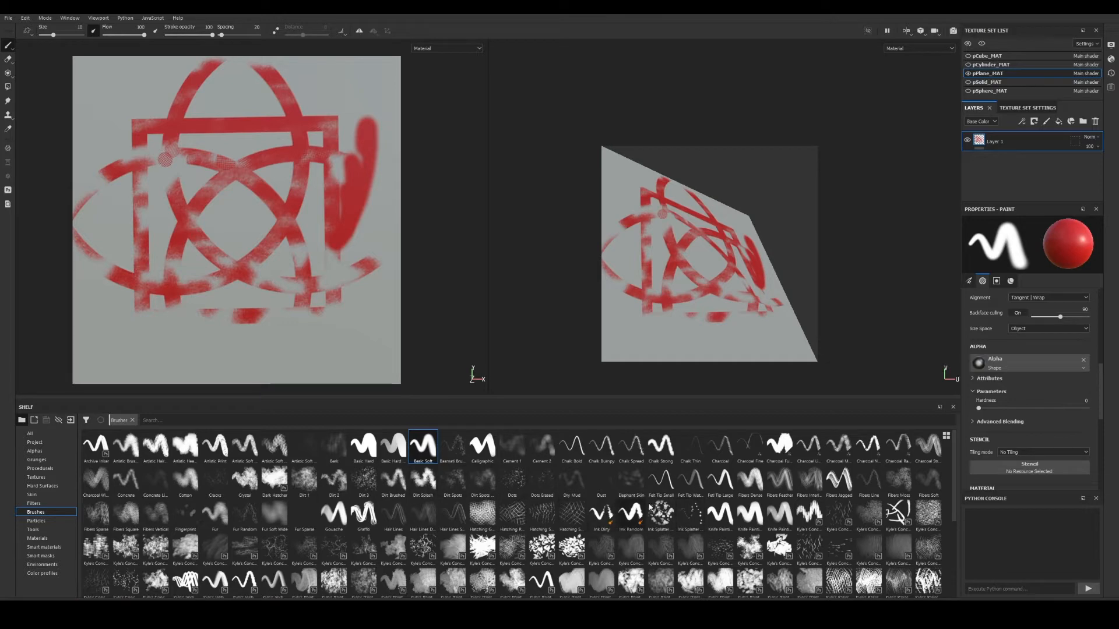
scroll(690, 542, down, 3)
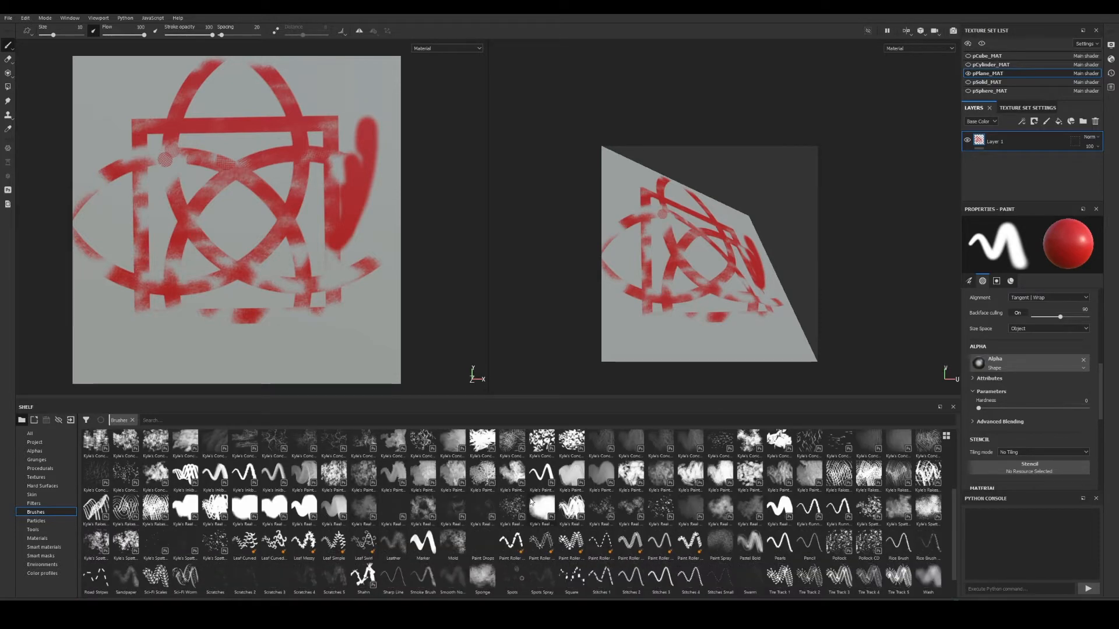
Switch to the Paint Roller brush, increase its Spacing and set Size to 34.14.
click(604, 546)
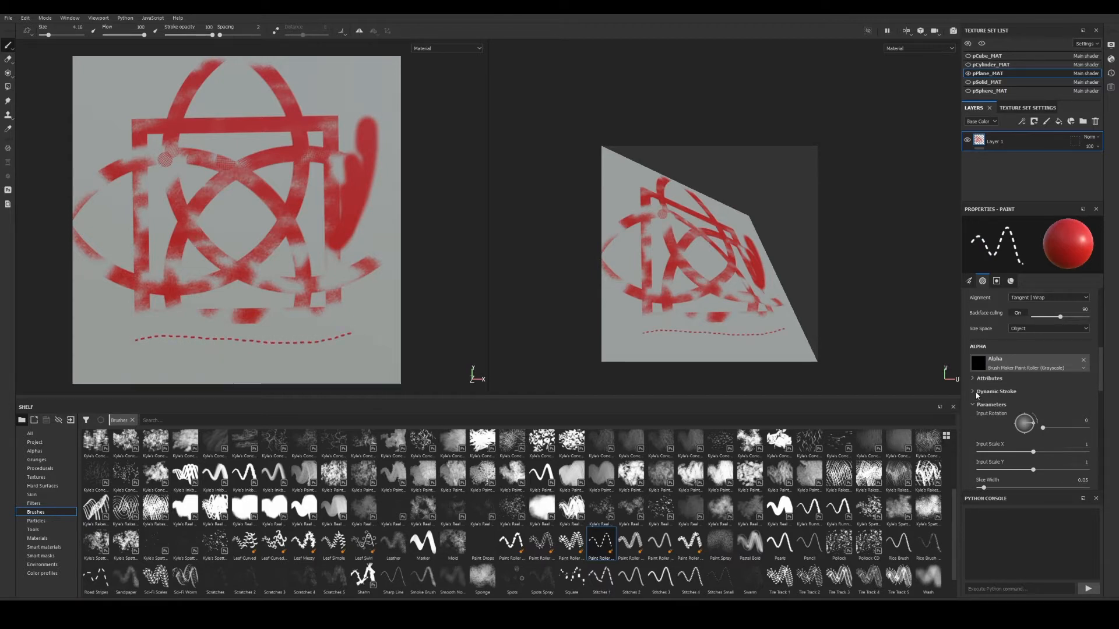
scroll(984, 385, up, 5)
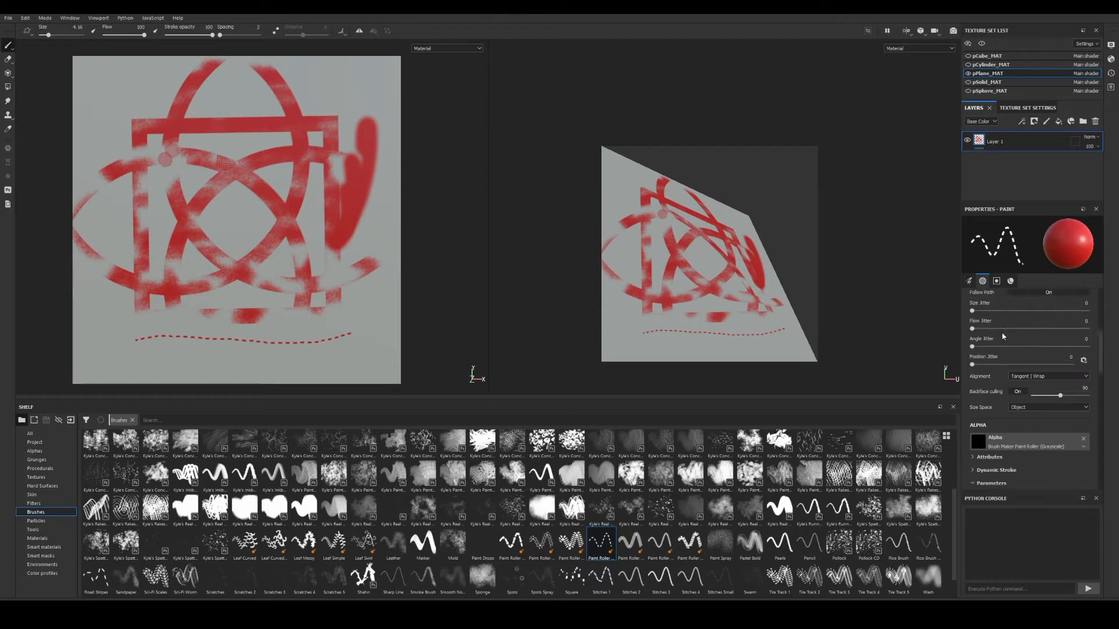
mouse_move(976, 381)
mouse_down()
mouse_move(970, 389)
mouse_move(986, 383)
mouse_up()
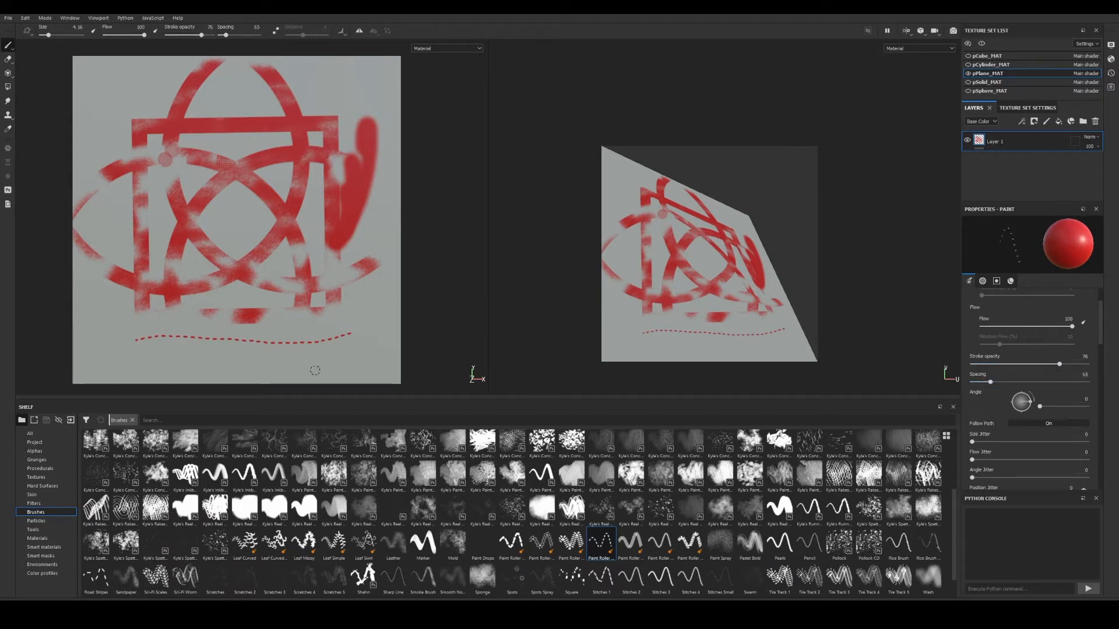
scroll(1049, 361, up, 2)
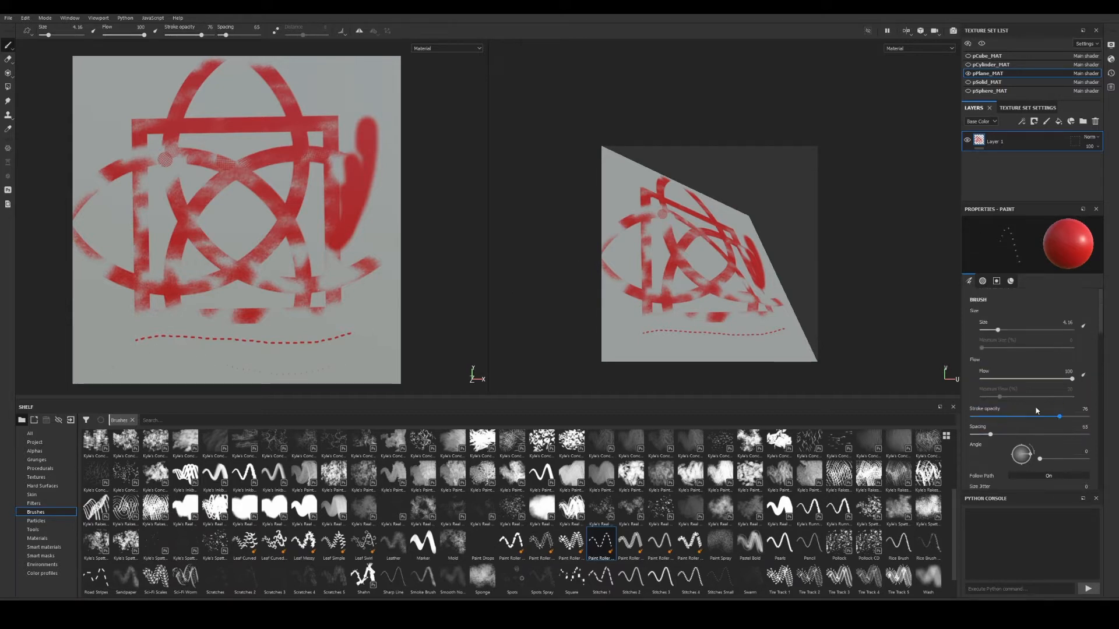
drag(981, 330, 1033, 330)
scroll(408, 507, up, 3)
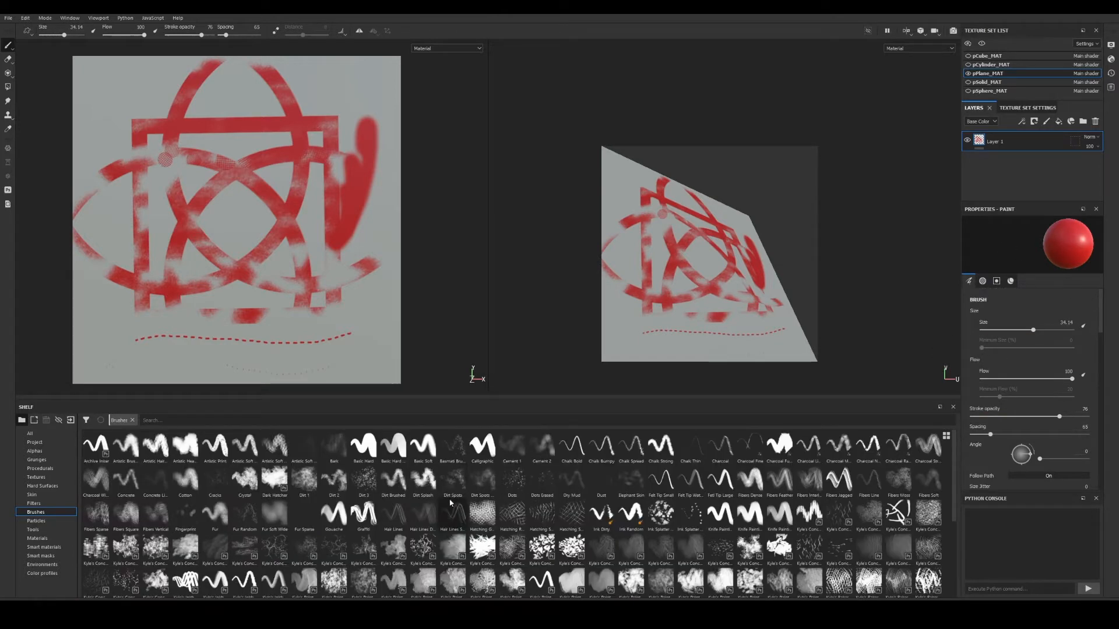
With Basic Soft, set Metallic 1, Roughness 0.083, disable nrm, and paint a glossy red loop.
click(417, 454)
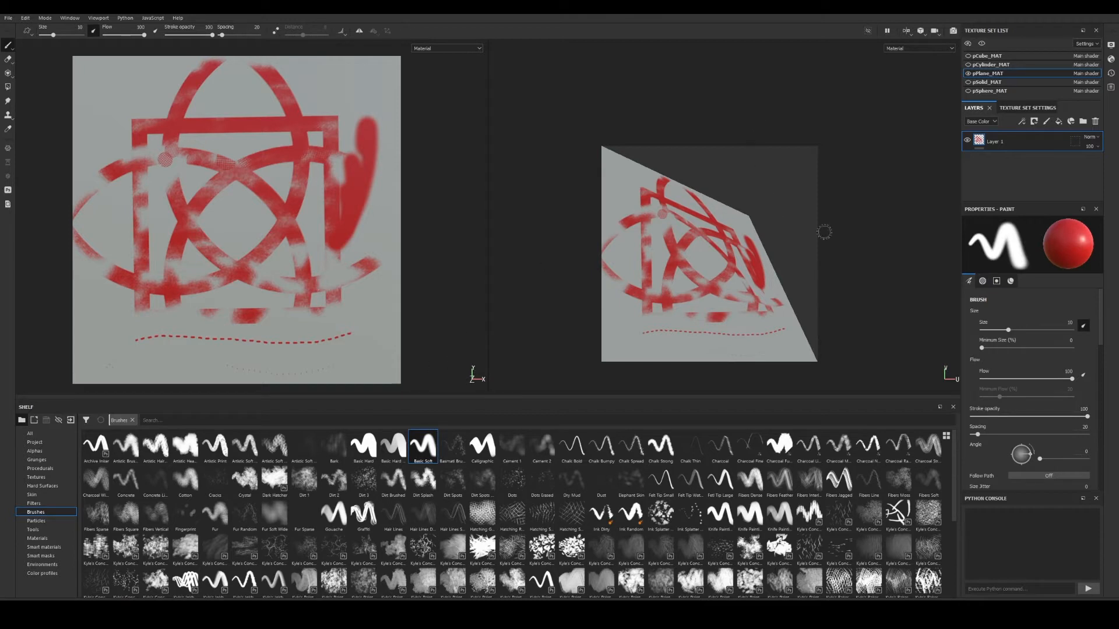
scroll(1043, 378, down, 5)
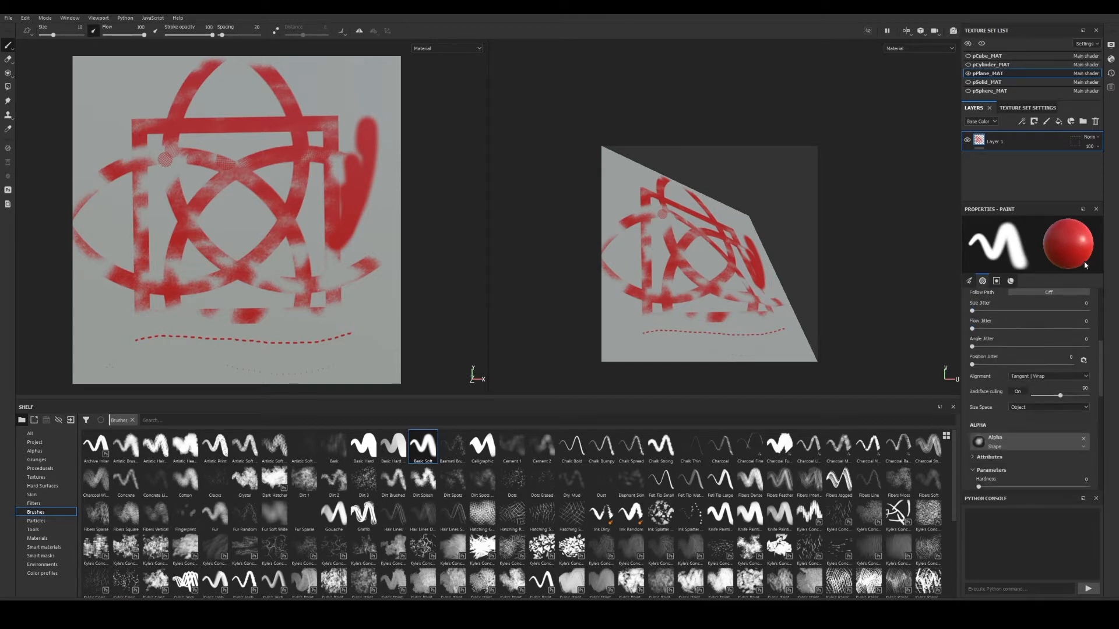
scroll(1031, 378, down, 2)
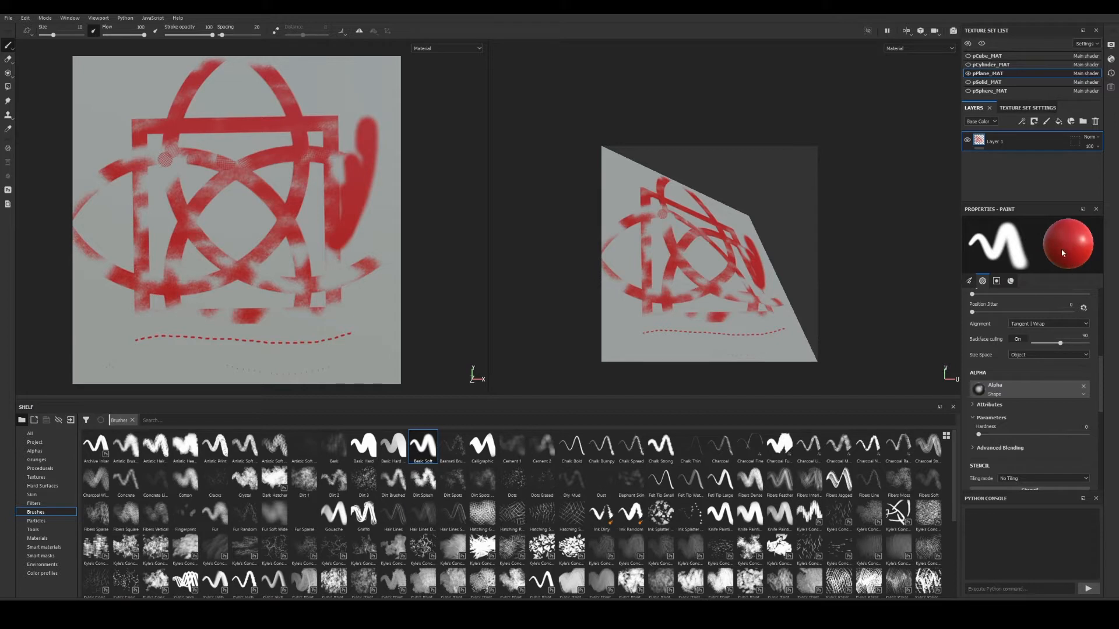
scroll(1036, 439, down, 6)
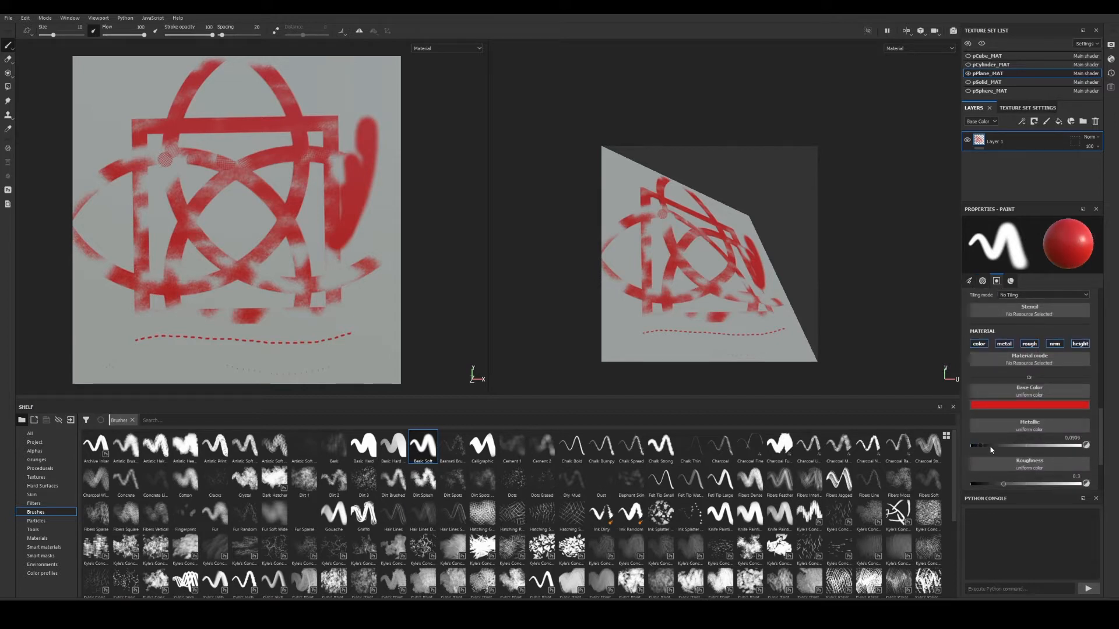
drag(991, 447, 953, 446)
drag(1004, 488, 1008, 470)
scroll(1008, 470, down, 1)
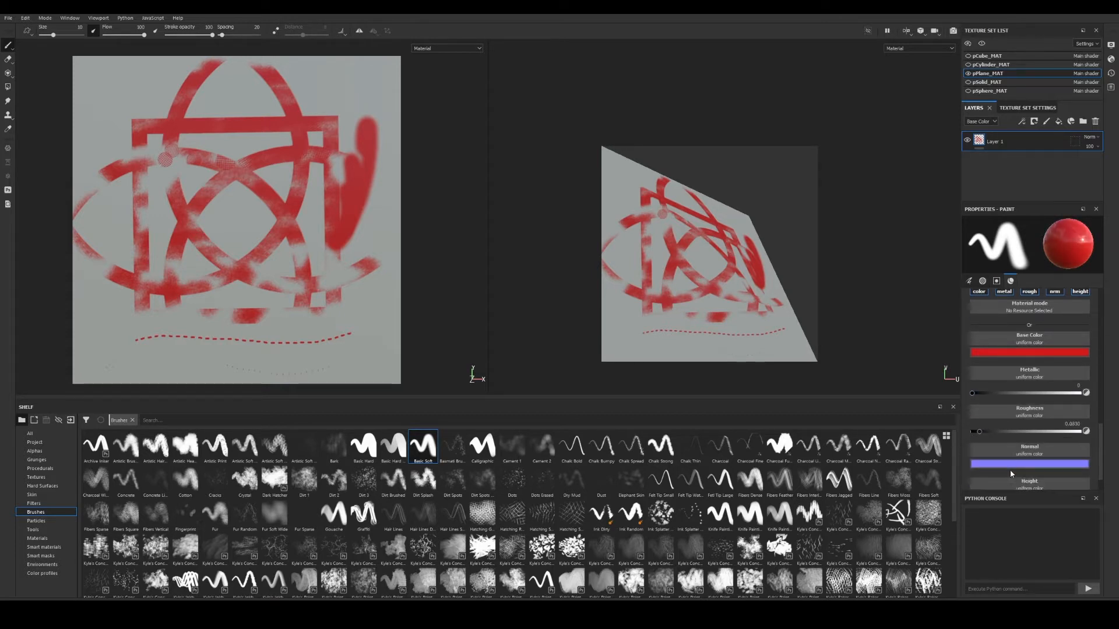
click(1054, 293)
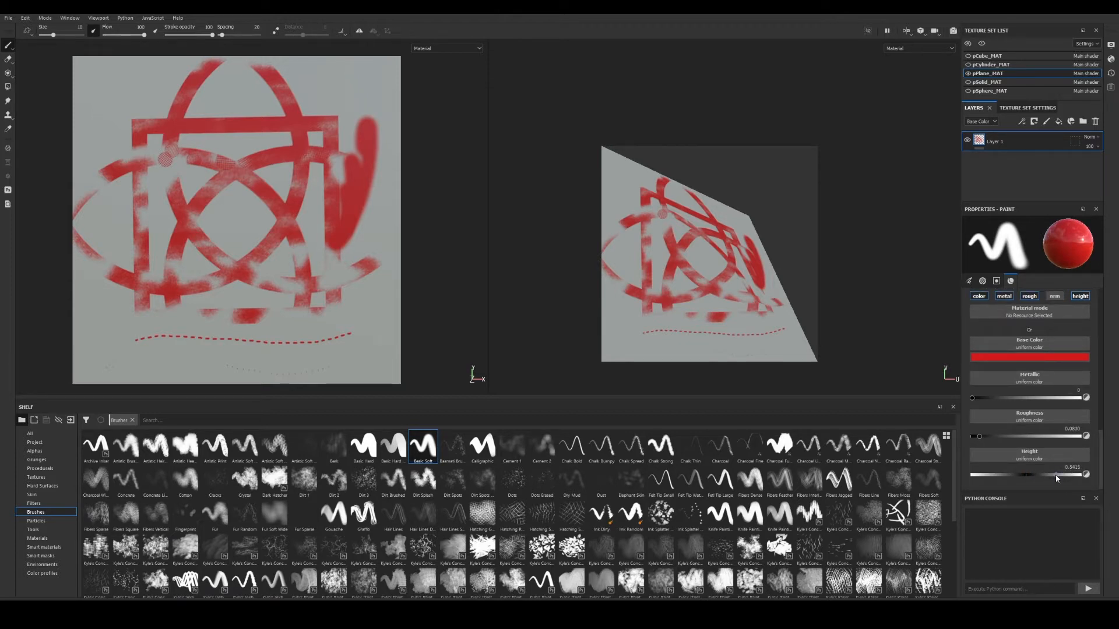
mouse_move(365, 316)
mouse_down()
mouse_move(244, 329)
mouse_move(212, 351)
mouse_move(304, 367)
mouse_move(378, 326)
mouse_move(343, 224)
mouse_move(319, 256)
mouse_up()
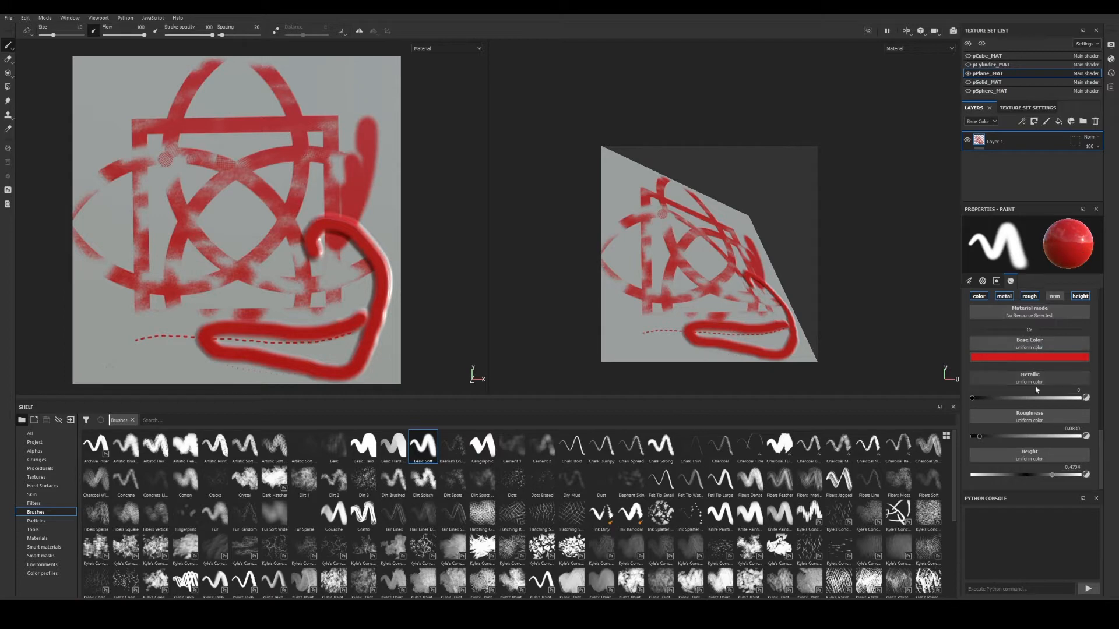
Pick the Plastic Fabric Pyramid material and add an empty Layer 2 above Layer 1.
click(36, 538)
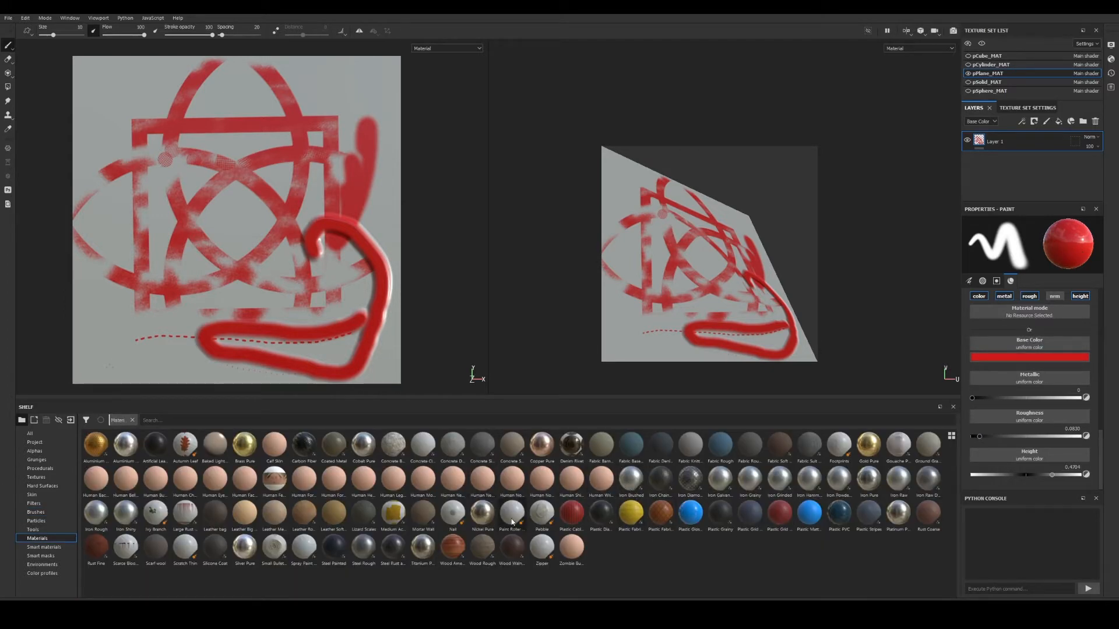
click(665, 515)
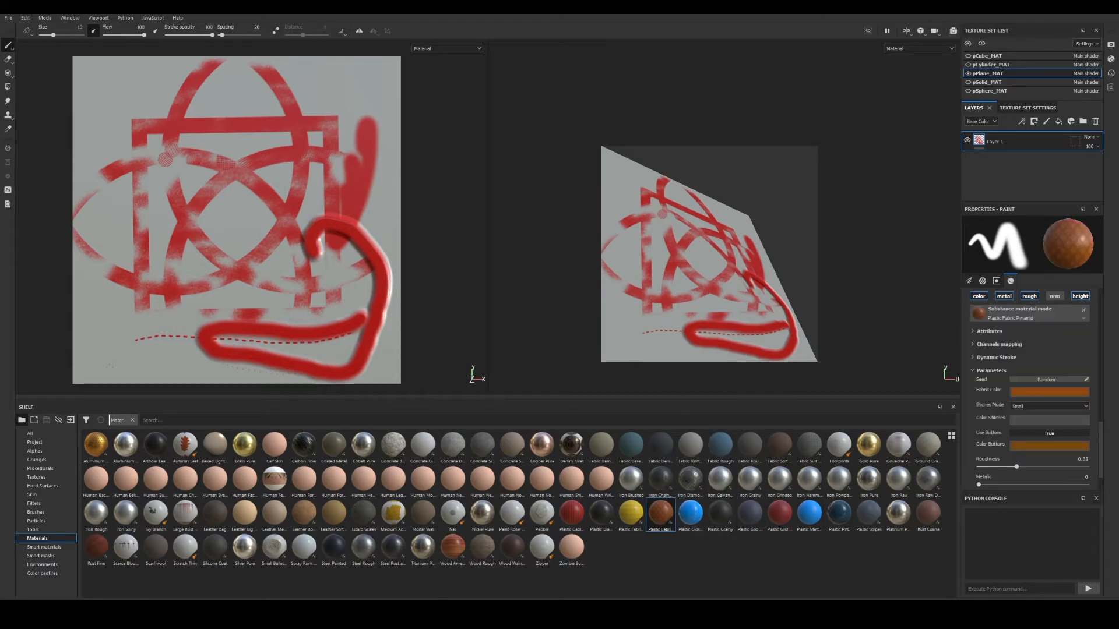
click(1046, 122)
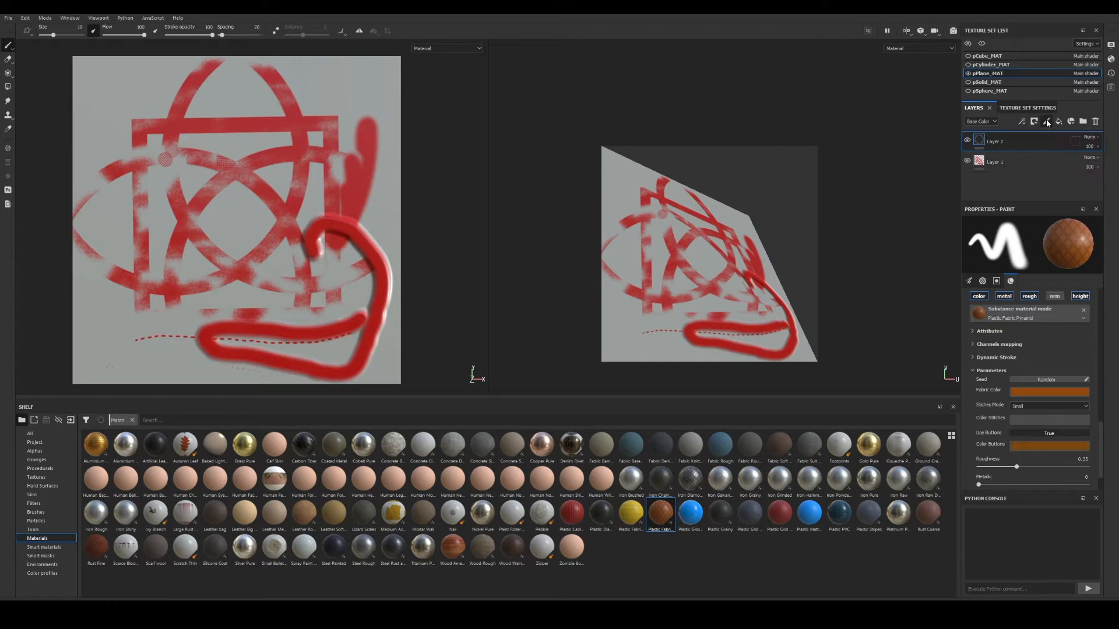
Hide Layer 1, paint a brown Plastic Fabric hook, then long grey Titanium curves on the plane.
click(967, 161)
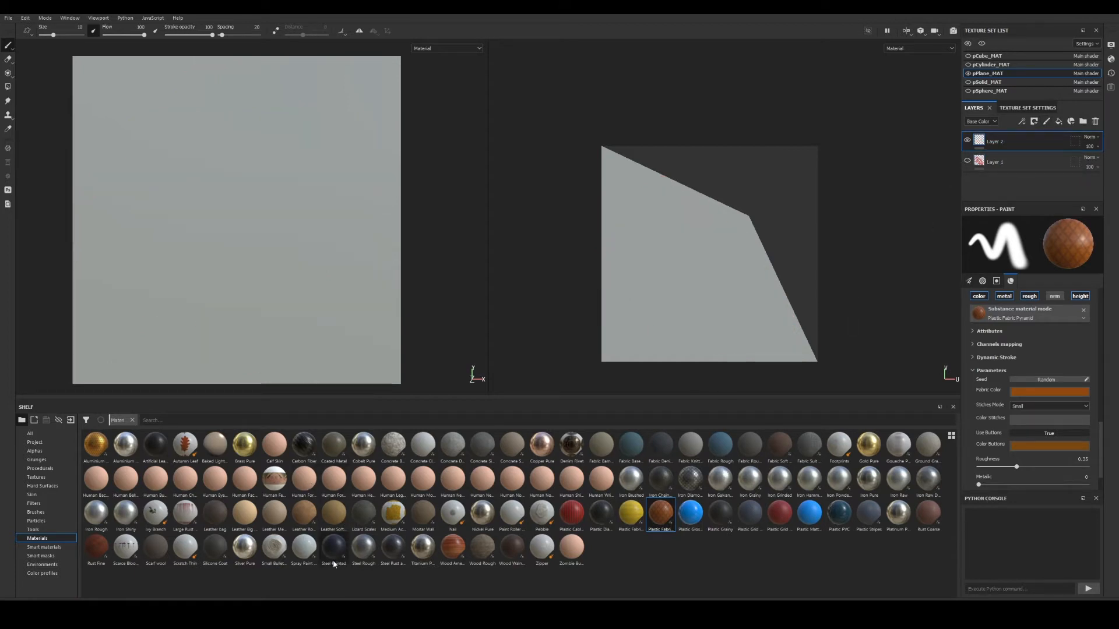
mouse_move(373, 110)
mouse_down()
mouse_move(225, 116)
mouse_move(164, 176)
mouse_move(264, 210)
mouse_move(192, 261)
mouse_move(228, 295)
mouse_move(270, 299)
mouse_up()
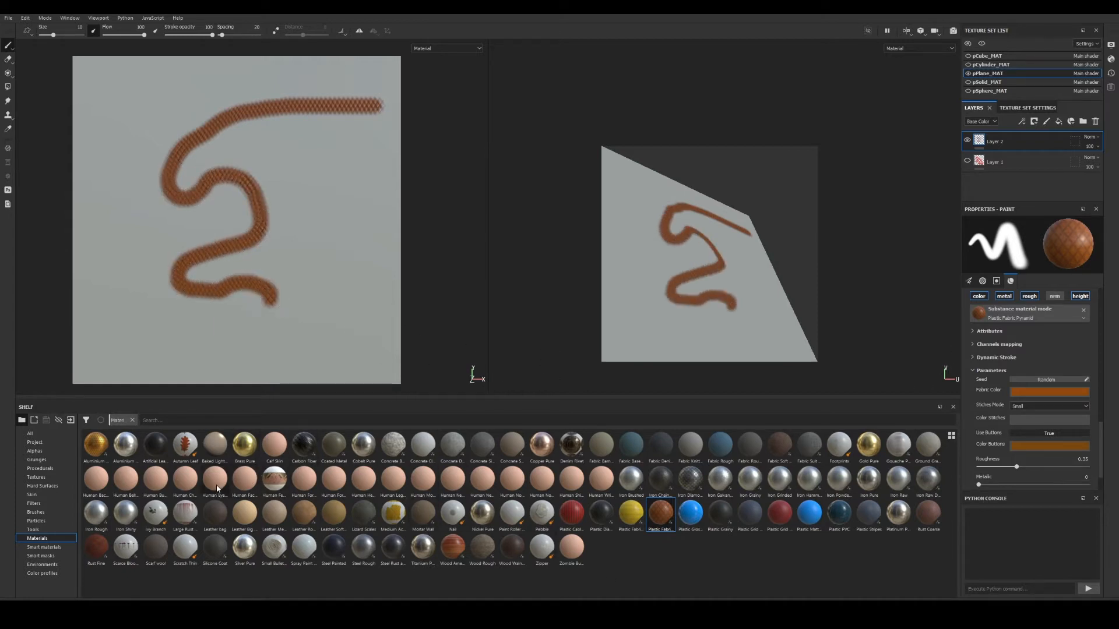
mouse_move(422, 547)
mouse_down()
mouse_move(412, 559)
mouse_move(415, 550)
mouse_up()
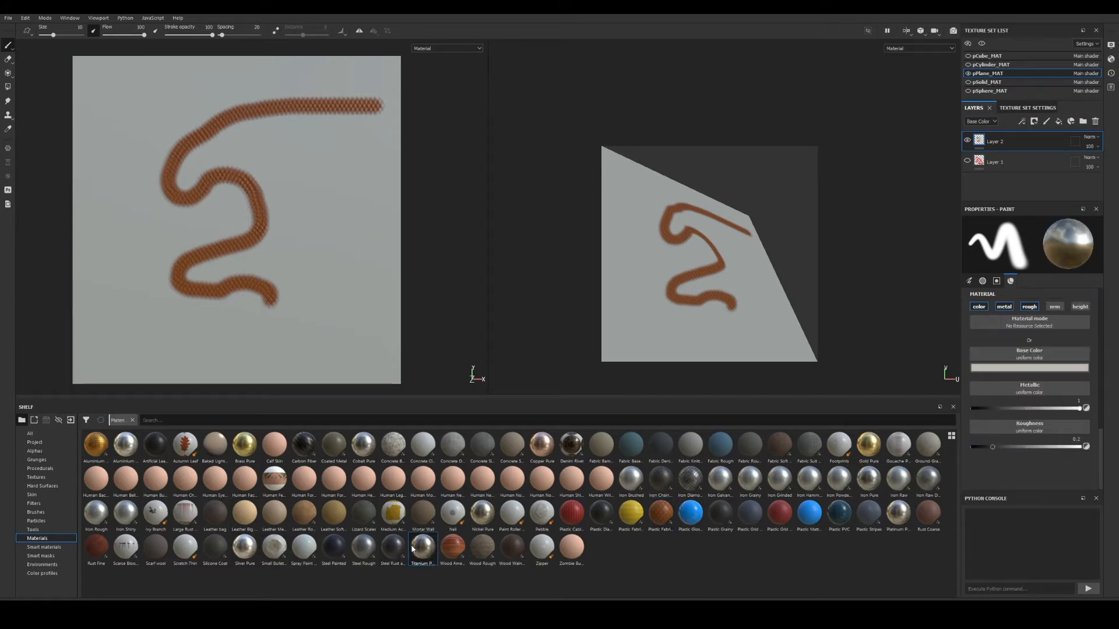
mouse_move(332, 196)
mouse_down()
mouse_move(346, 286)
mouse_move(271, 343)
mouse_move(131, 296)
mouse_move(149, 221)
mouse_move(197, 220)
mouse_up()
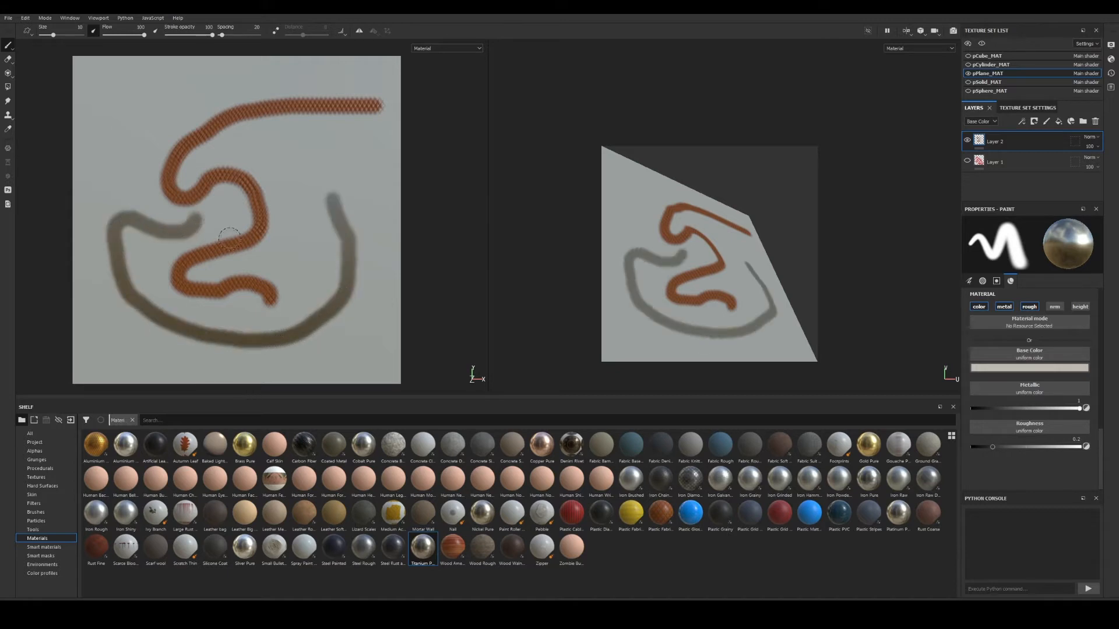
mouse_move(305, 153)
mouse_down()
mouse_move(369, 200)
mouse_move(360, 211)
mouse_up()
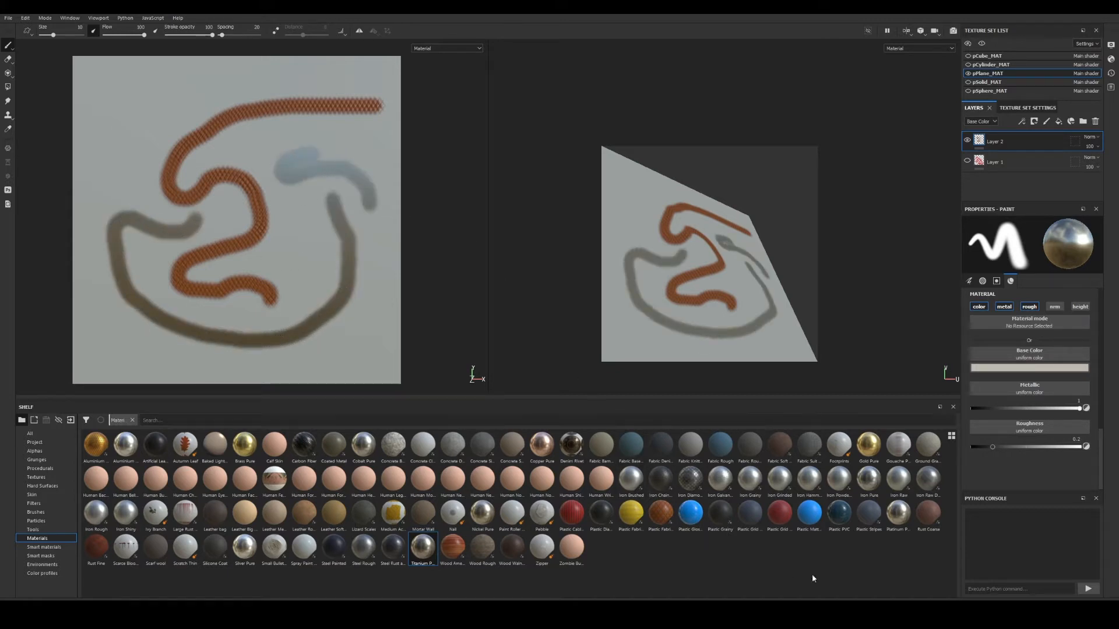
Paint a blue Plastic Glossy S-stroke at upper left and view the plane at an angle.
click(690, 524)
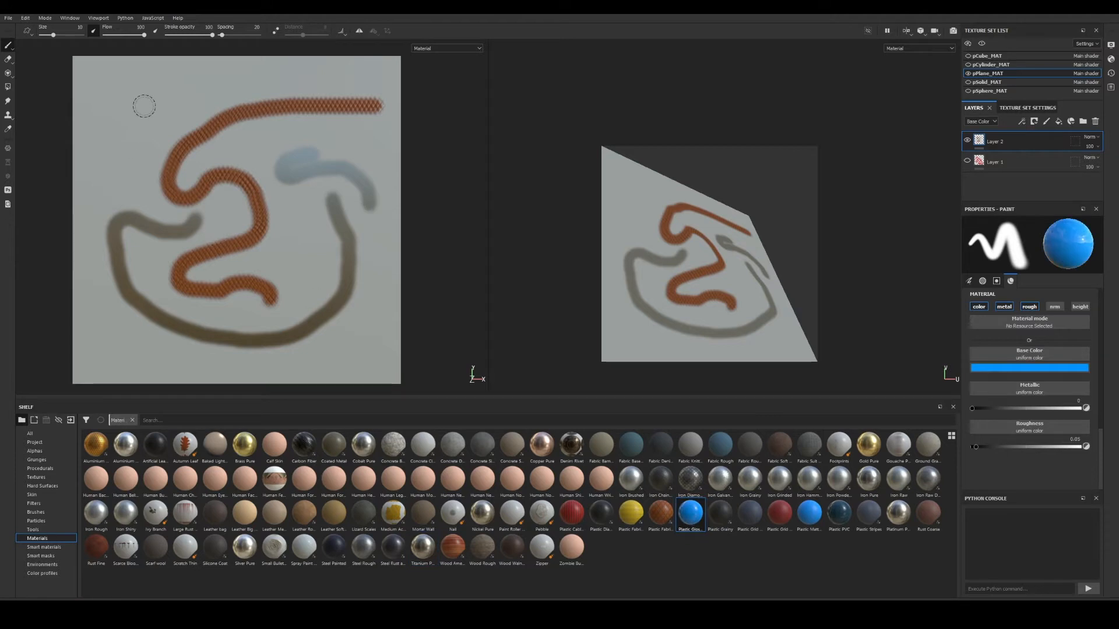
mouse_move(156, 90)
mouse_down()
mouse_move(115, 112)
mouse_move(150, 164)
mouse_move(113, 176)
mouse_move(90, 207)
mouse_move(95, 226)
mouse_up()
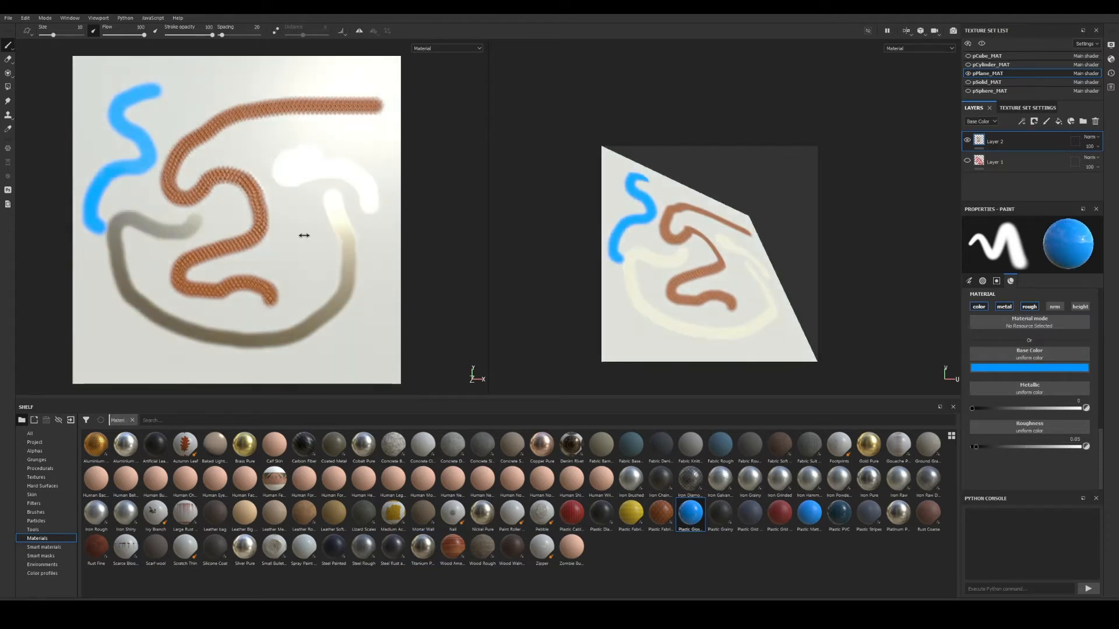
mouse_move(305, 233)
alt+mouse_down()
mouse_move(289, 250)
mouse_move(386, 277)
alt+mouse_up()
mouse_move(387, 277)
shift+right_down()
mouse_move(345, 276)
mouse_move(371, 298)
shift+right_up()
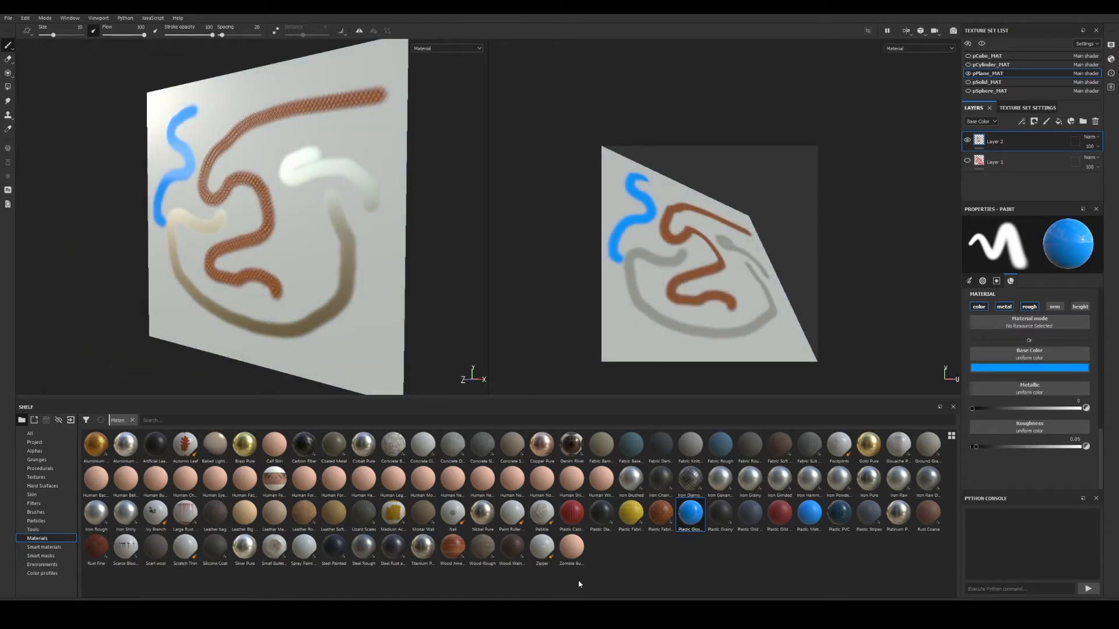
click(573, 518)
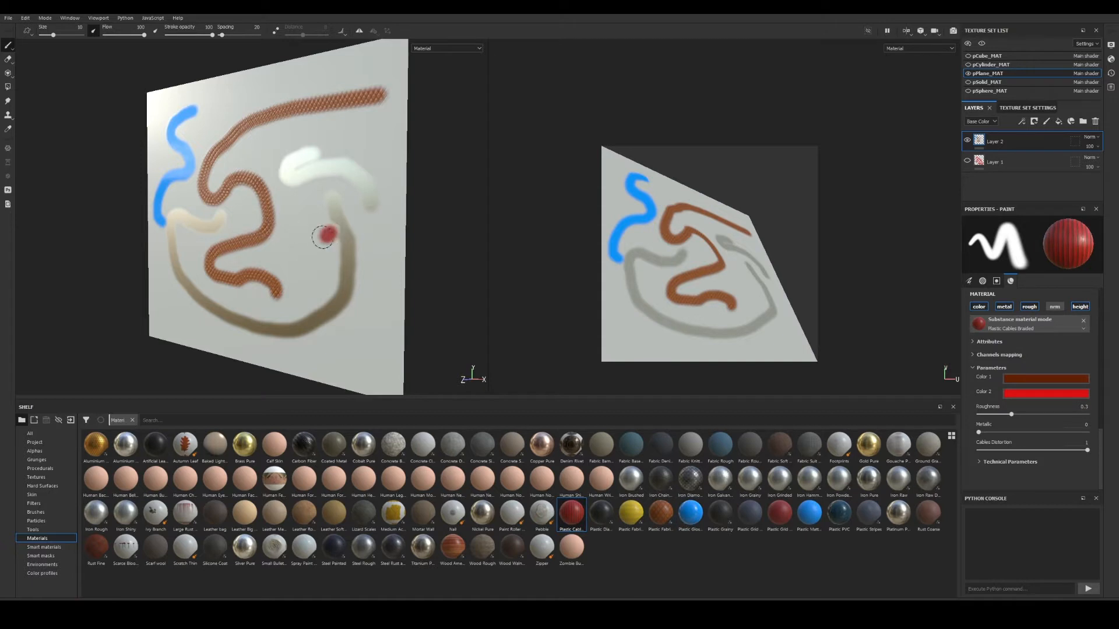
Paint two red braided-cable strokes near the plane's centre and zoom in on them.
drag(322, 237, 260, 251)
alt+right_drag(333, 288, 387, 305)
alt+drag(379, 303, 416, 302)
drag(367, 269, 272, 295)
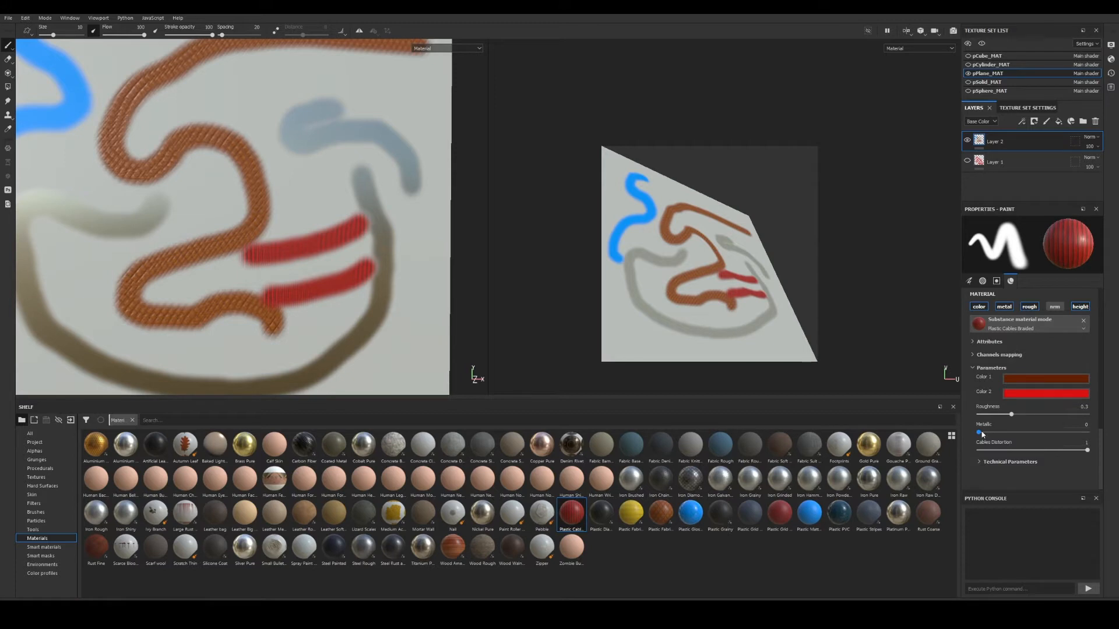
scroll(1012, 419, up, 10)
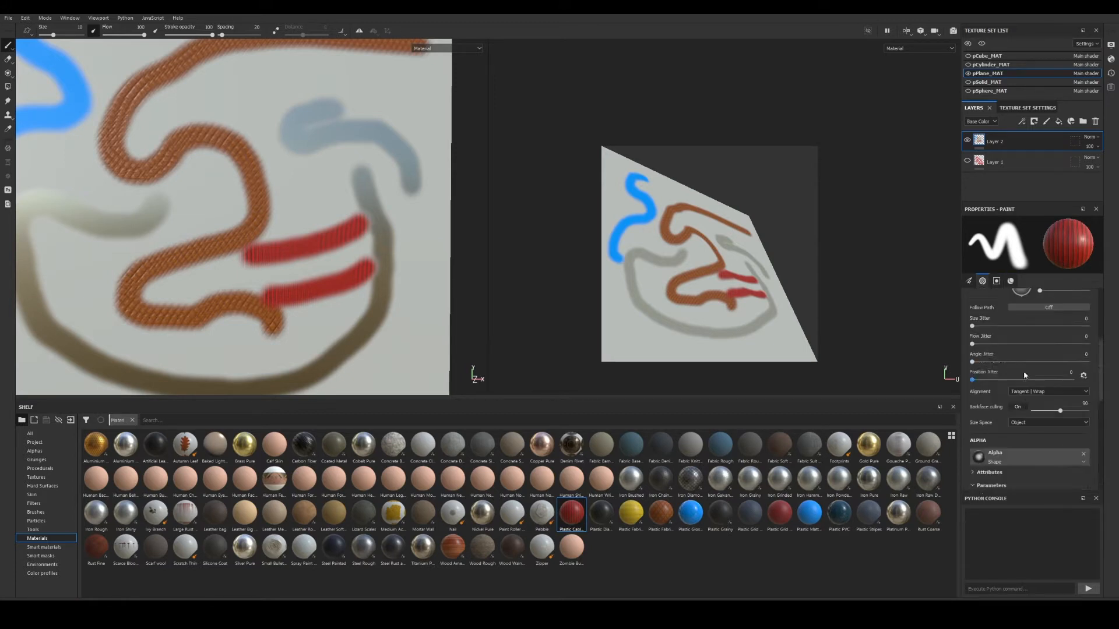
scroll(1027, 373, up, 2)
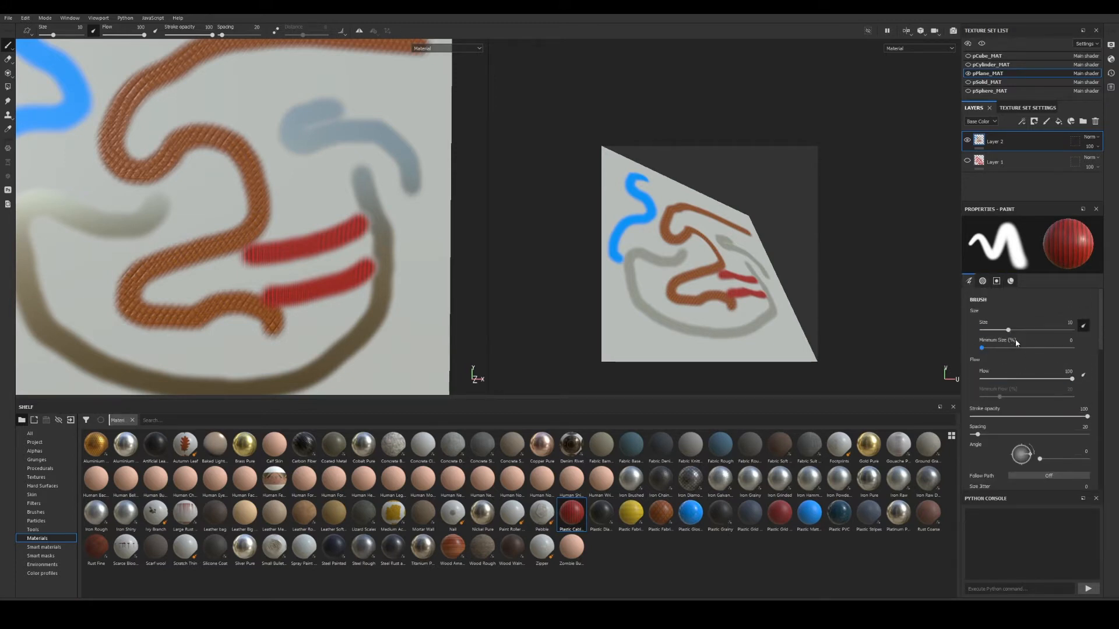
Raise brush size to 22.63, restore flow to 100 and widen the dab spacing.
mouse_move(1010, 334)
mouse_down()
mouse_move(1029, 337)
mouse_move(976, 348)
mouse_up()
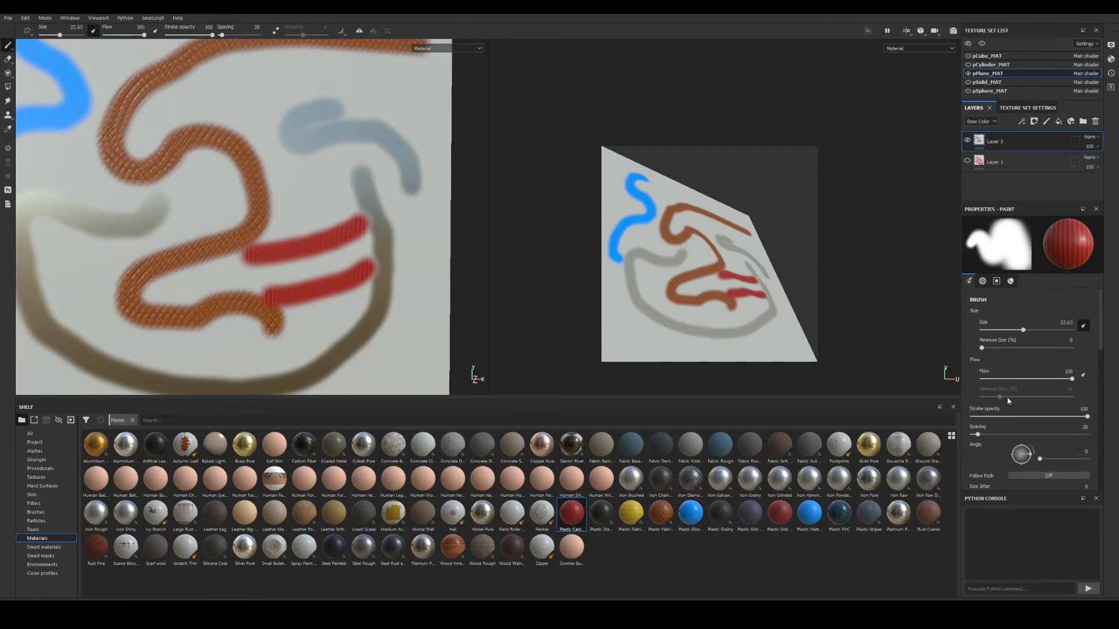
drag(1069, 379, 1030, 380)
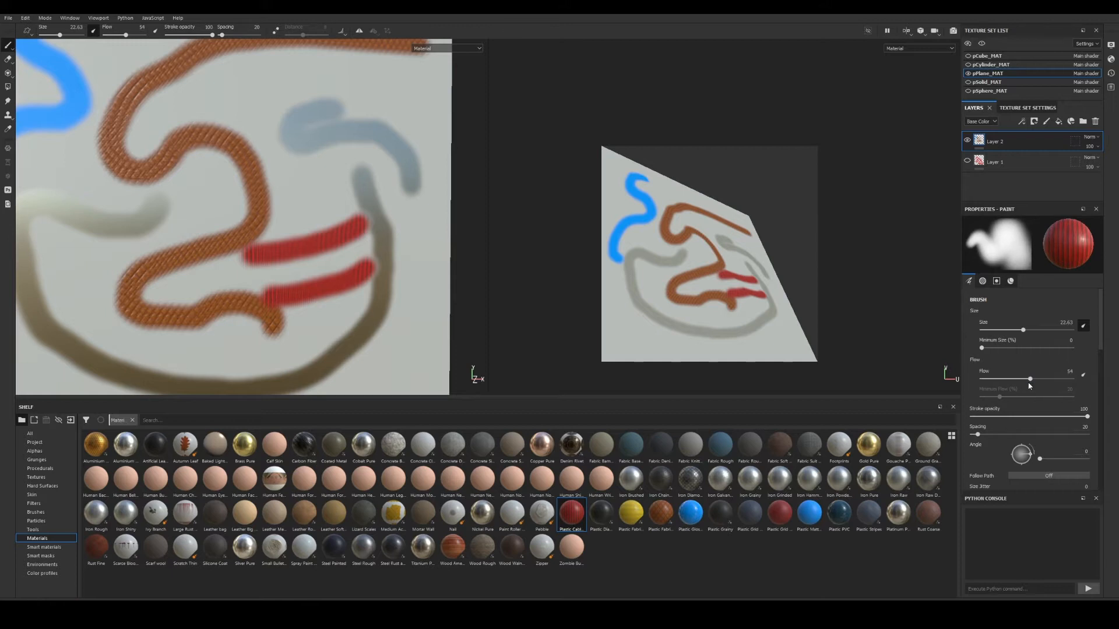
scroll(1030, 378, down, 1)
drag(1030, 328, 1072, 327)
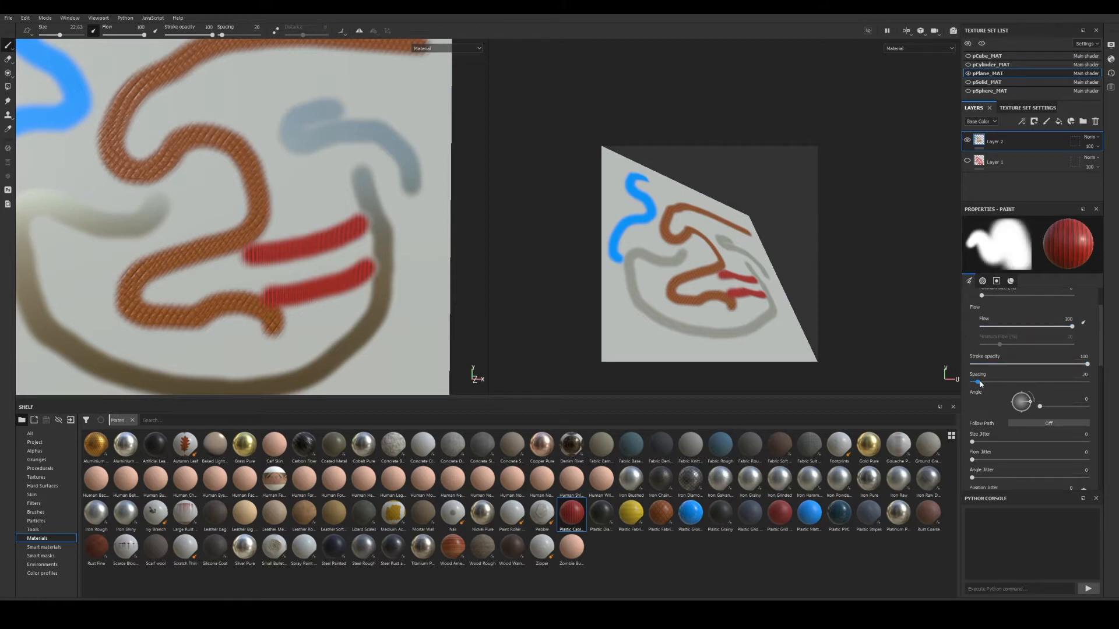
mouse_move(981, 384)
mouse_down()
mouse_move(1030, 385)
mouse_move(1010, 387)
mouse_up()
Paint widely spaced red dabs, then a tighter-spaced red stroke leftward across the plane.
mouse_move(380, 135)
mouse_down()
mouse_move(309, 152)
mouse_move(363, 146)
mouse_move(108, 157)
mouse_up()
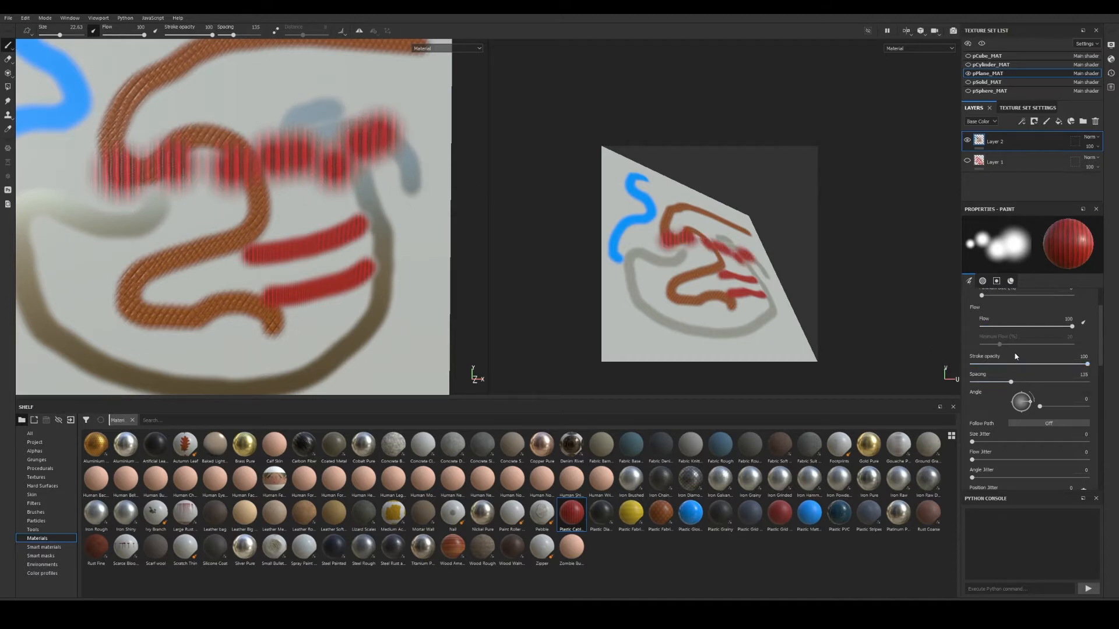
drag(1008, 382, 983, 382)
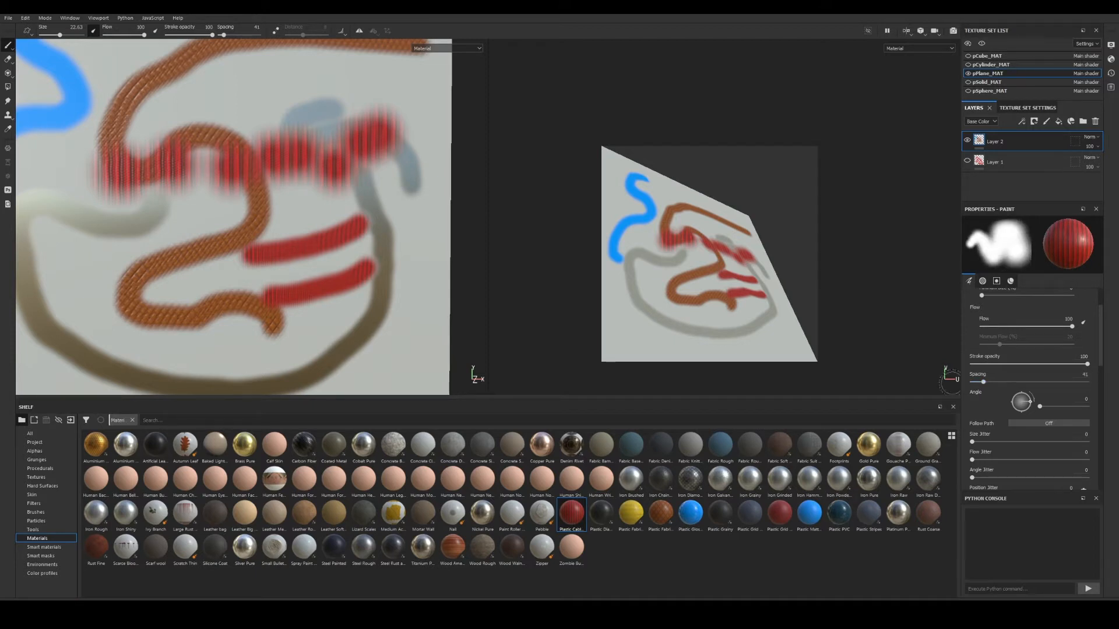
mouse_move(384, 201)
mouse_down()
mouse_move(340, 198)
mouse_move(125, 250)
mouse_up()
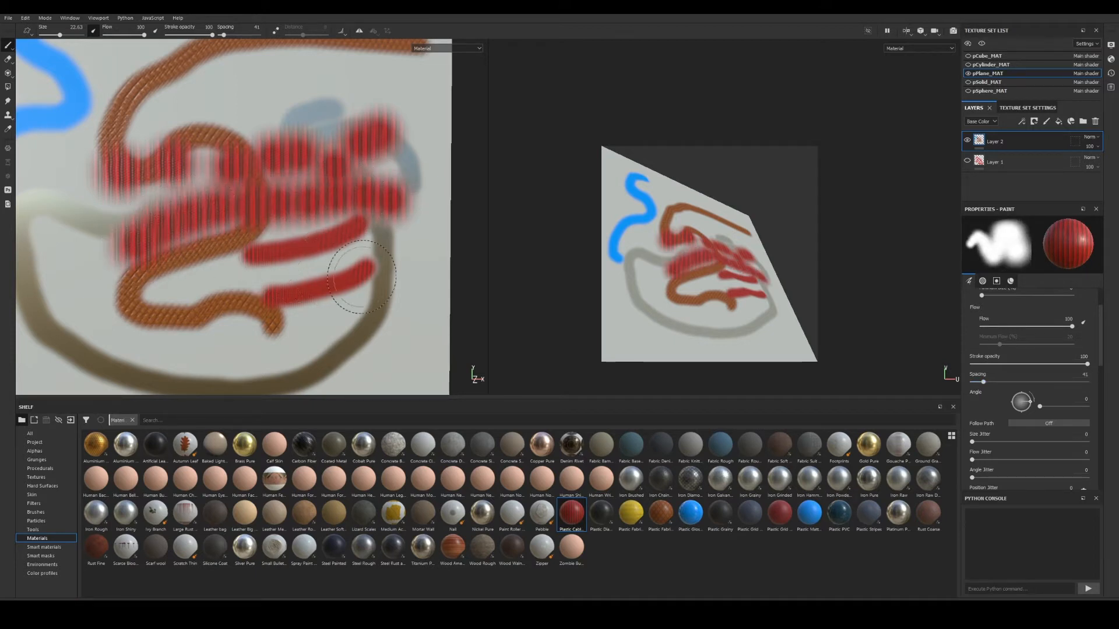
key(f)
alt+middle_drag(218, 251, 204, 237)
alt+drag(204, 237, 233, 239)
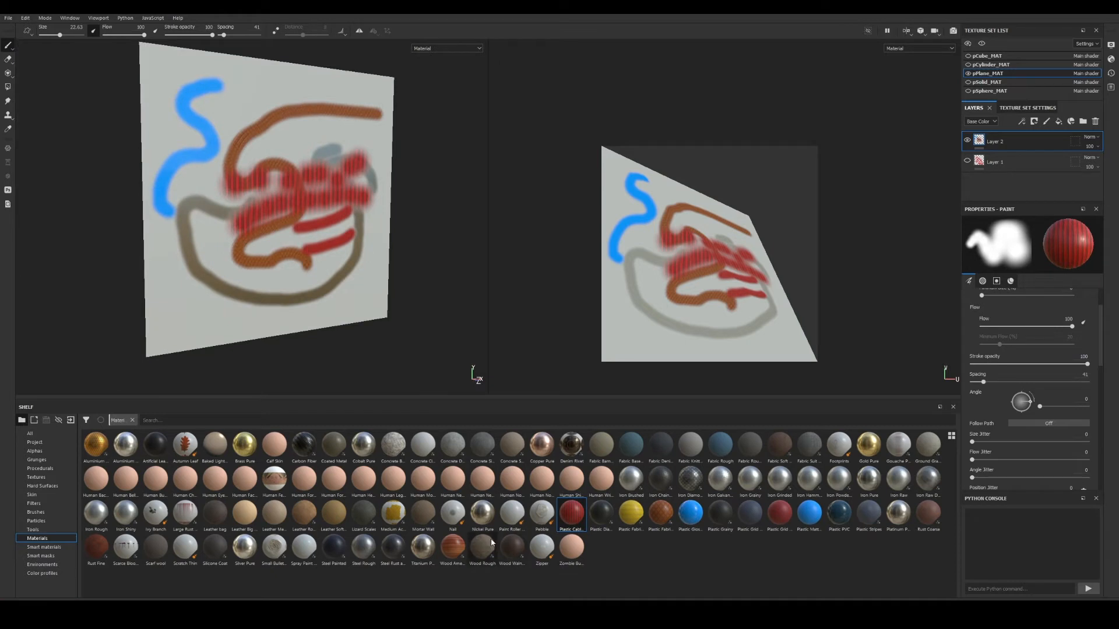
Load the Basic Soft brush from the Brushes shelf and hide Layer 2's strokes.
click(51, 547)
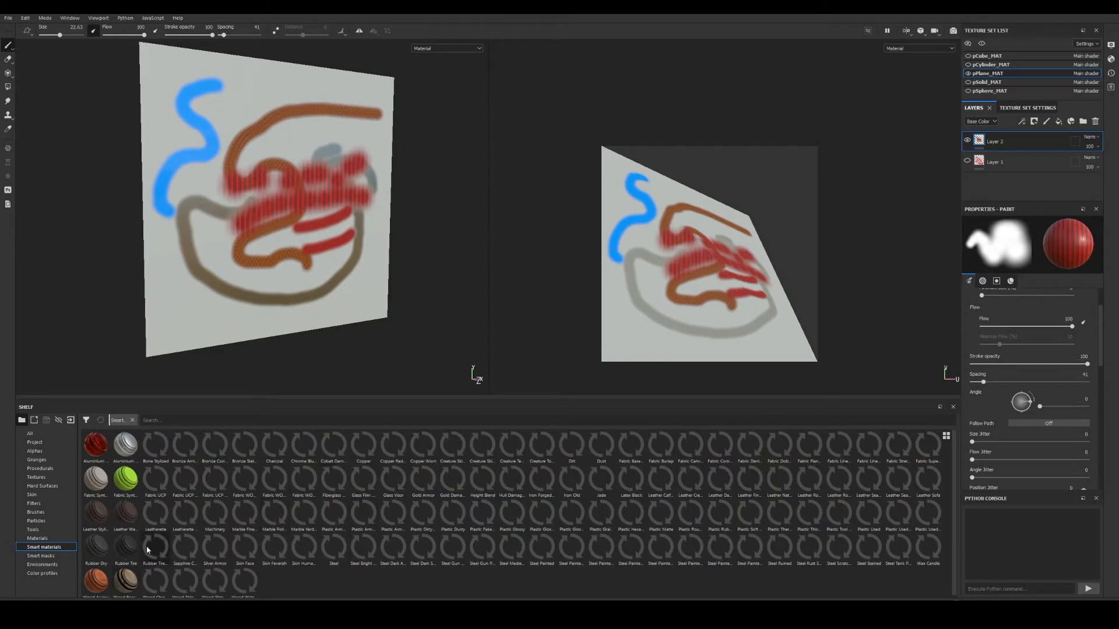
click(39, 538)
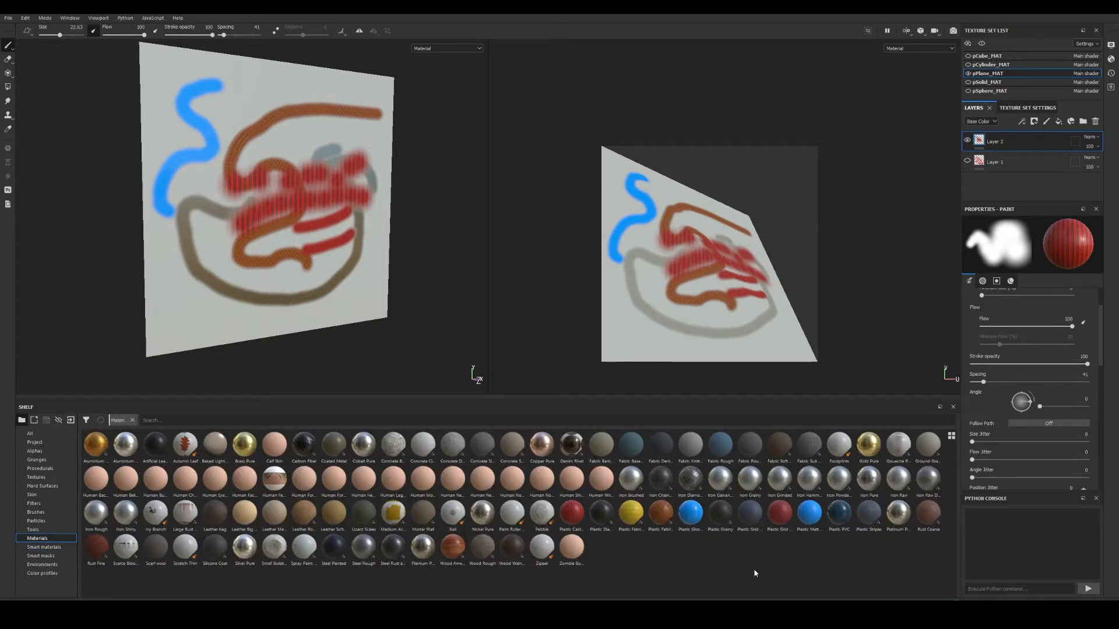
scroll(1020, 435, down, 5)
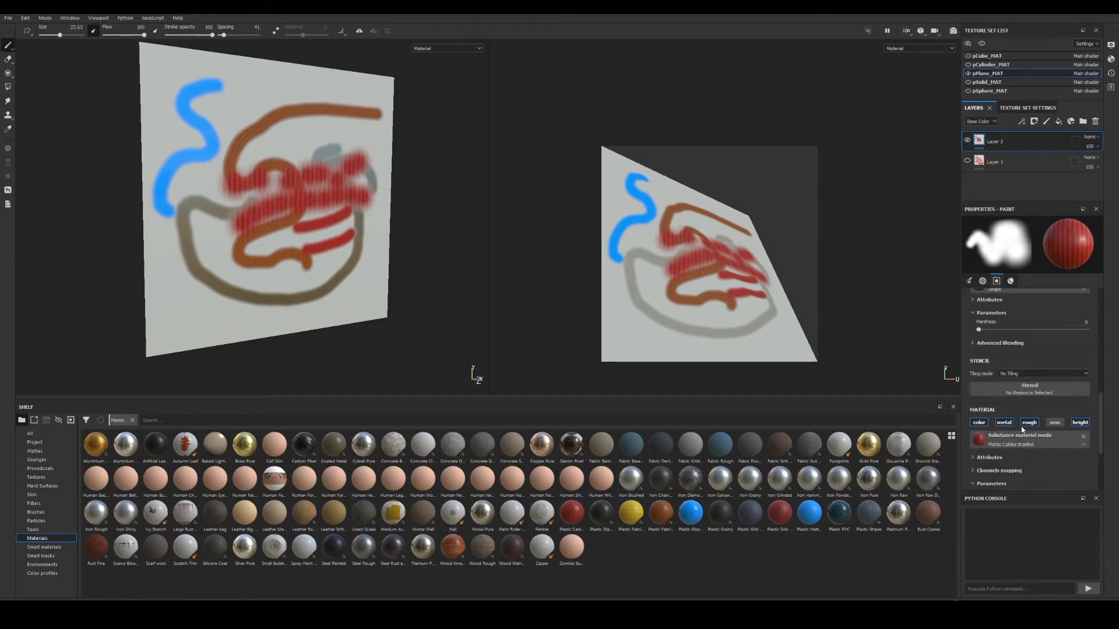
scroll(1021, 426, up, 5)
scroll(1023, 408, up, 1)
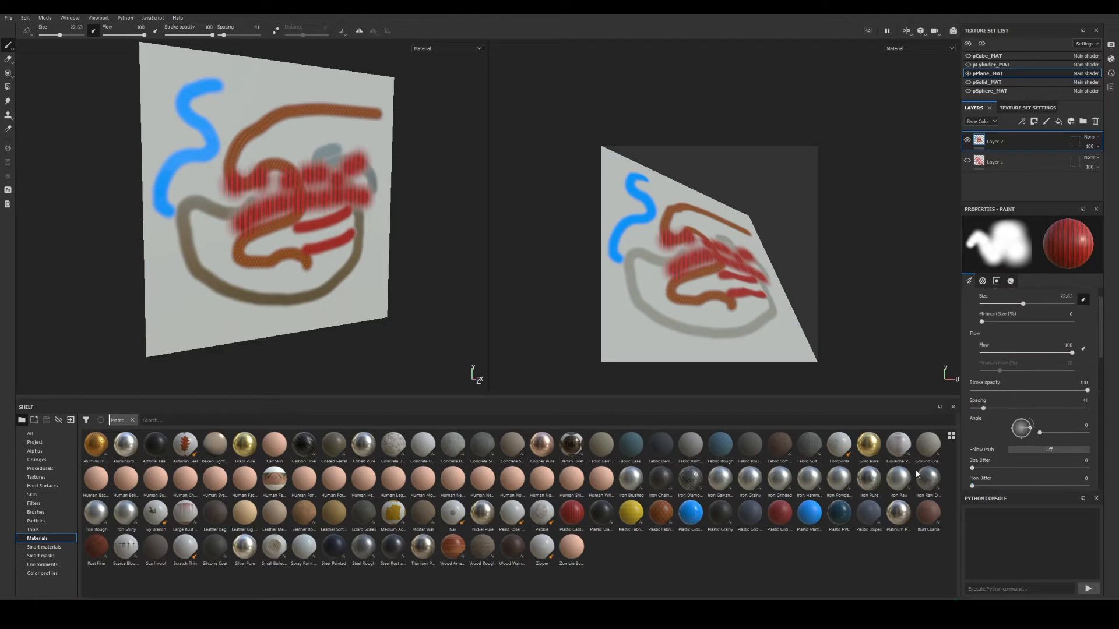
click(36, 512)
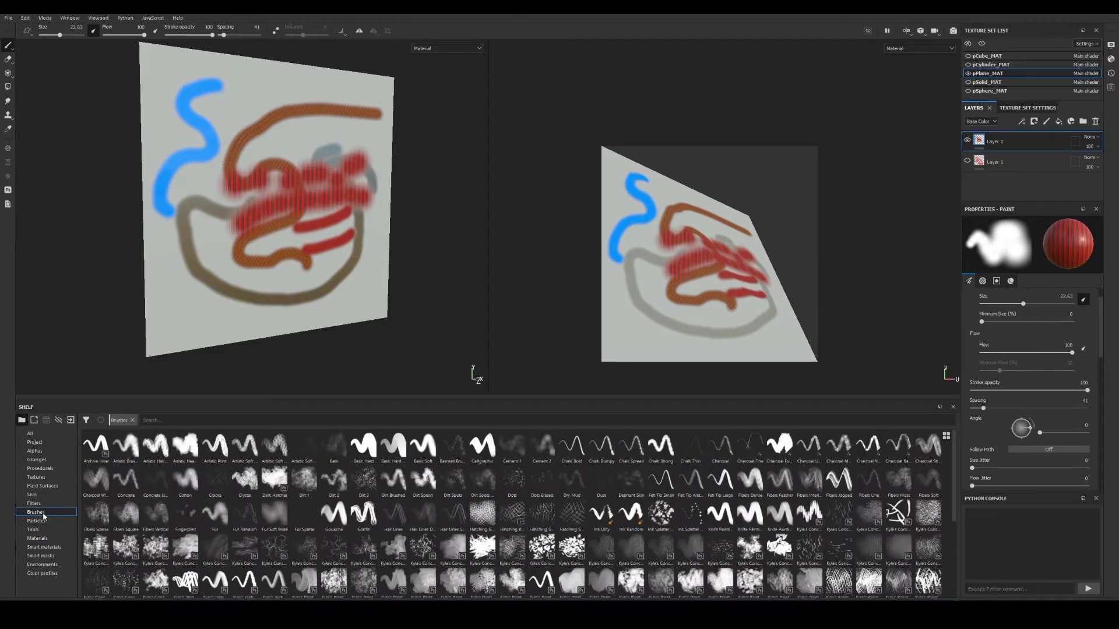
click(420, 447)
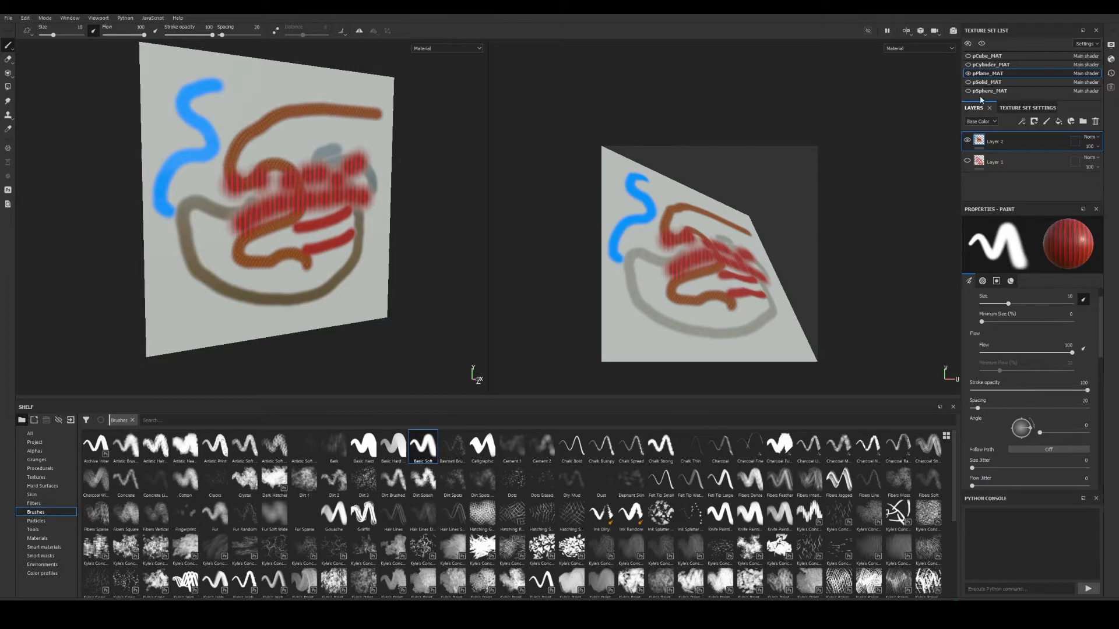
click(967, 140)
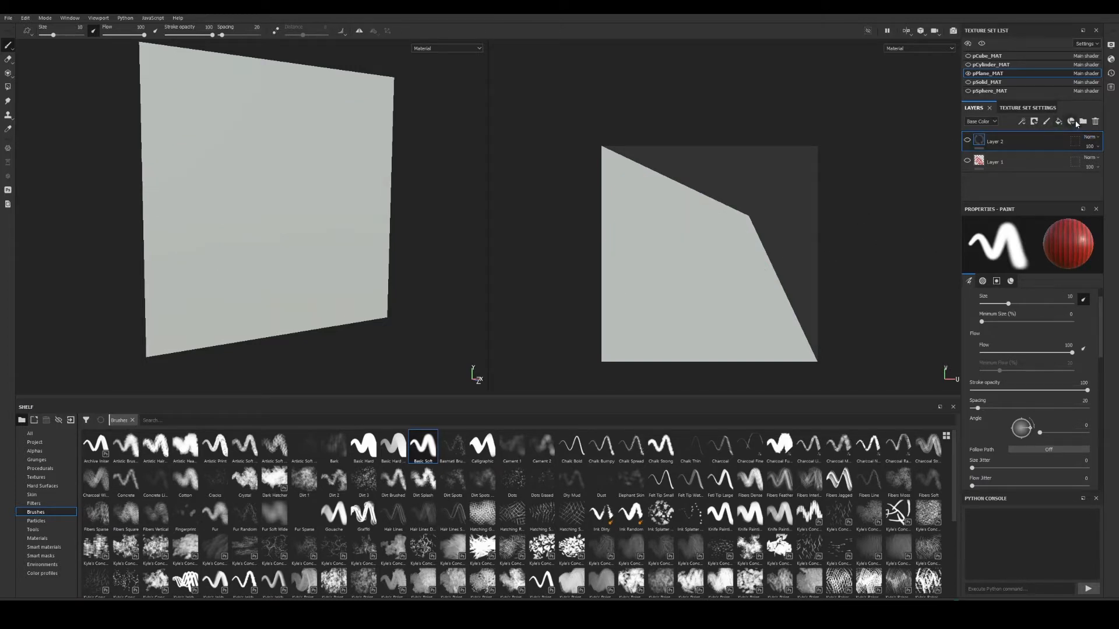
Clear Plastic Cables Braided from the brush's Material slot and raise Metallic to 1.
click(1034, 121)
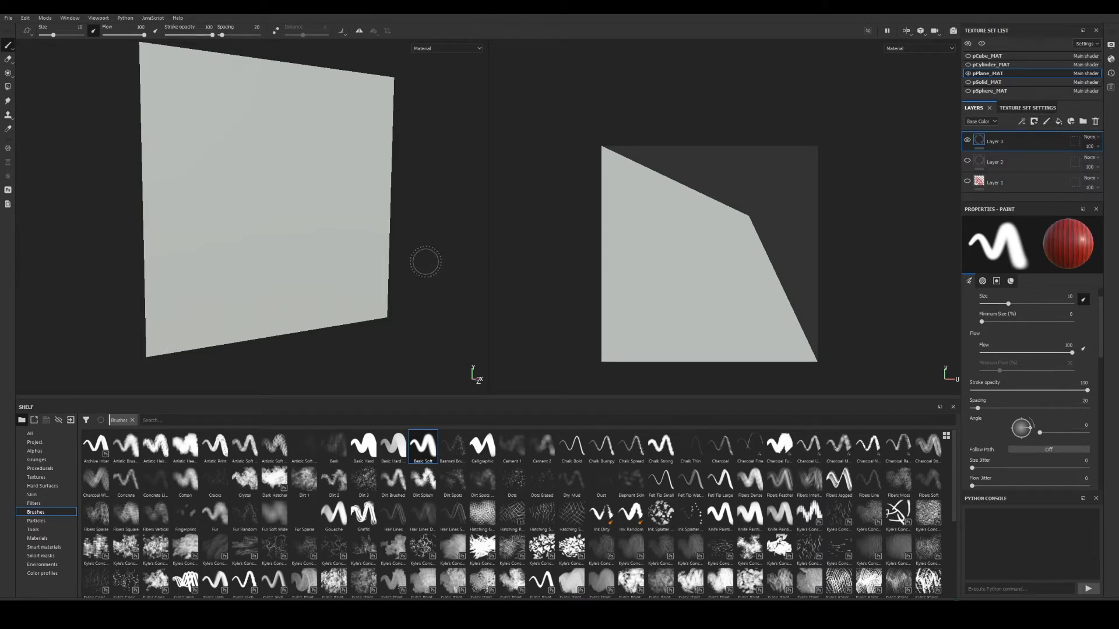
mouse_move(384, 243)
alt+mouse_down()
mouse_move(429, 237)
mouse_move(400, 237)
mouse_move(467, 285)
alt+mouse_up()
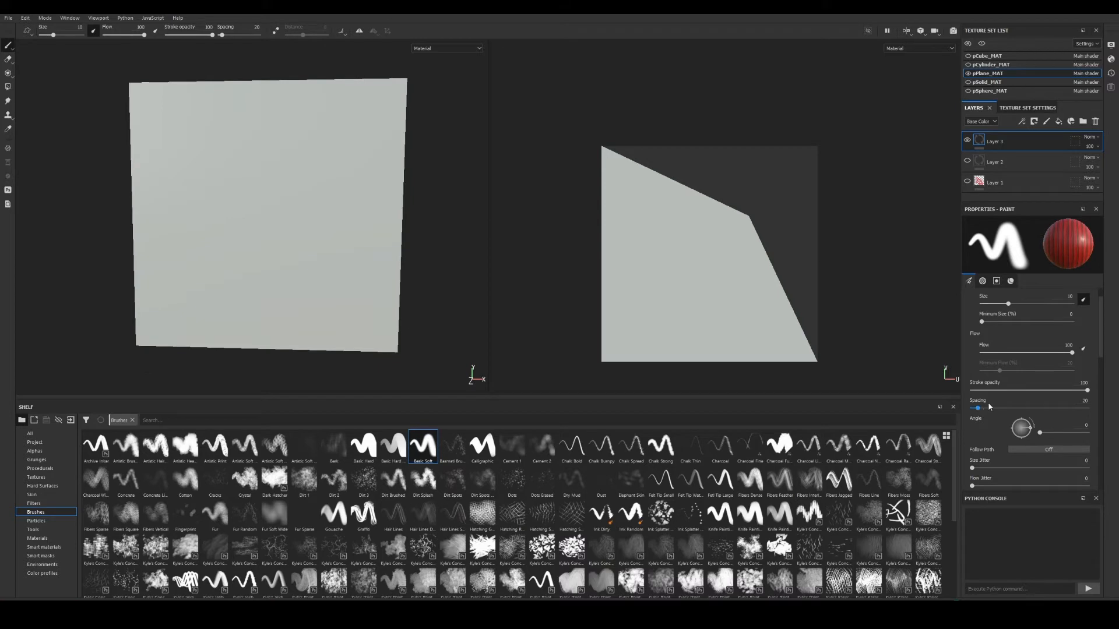
scroll(989, 406, down, 7)
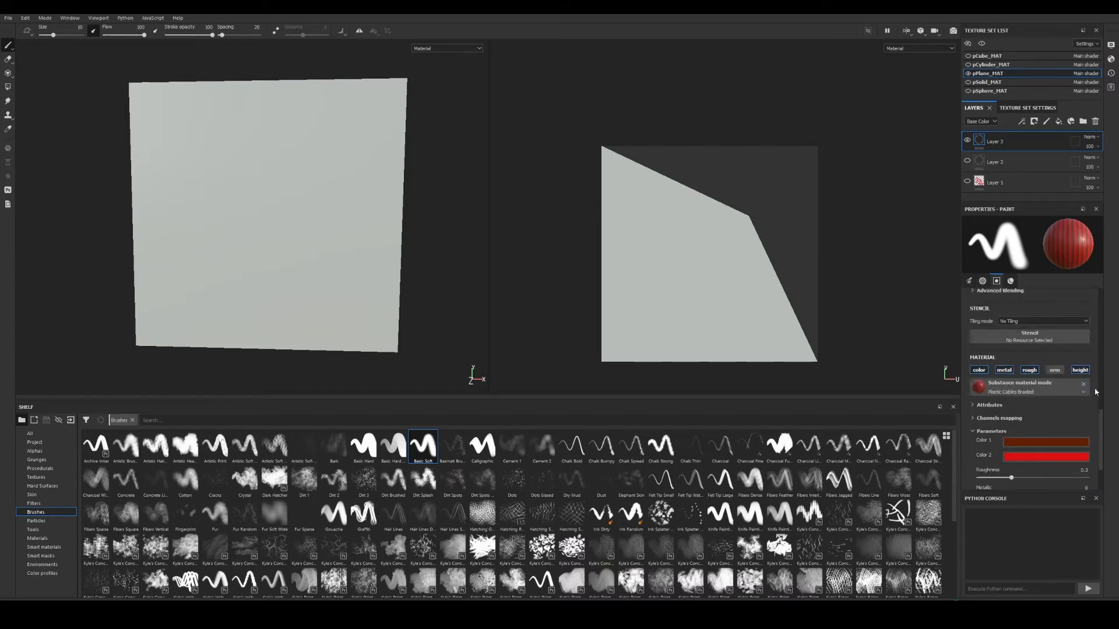
click(1083, 384)
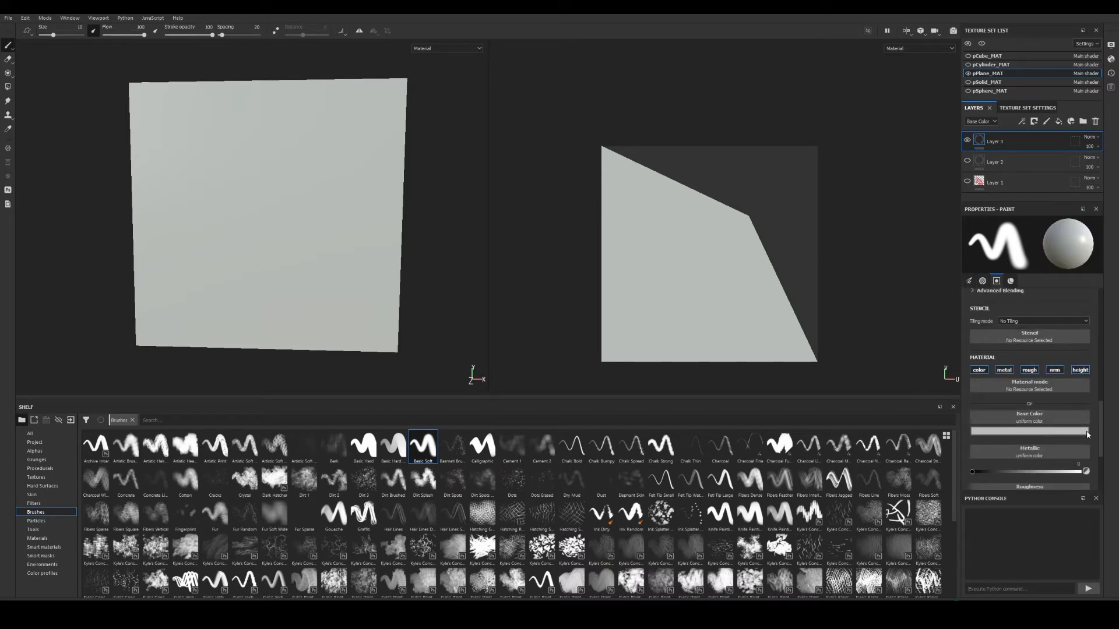
scroll(1085, 433, down, 1)
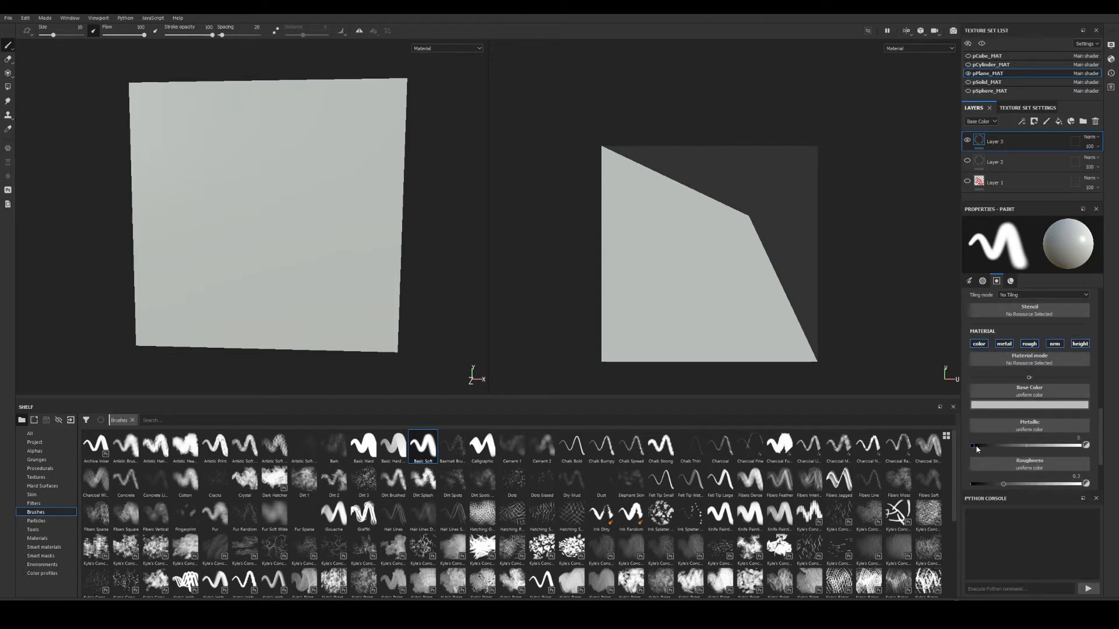
drag(976, 447, 1035, 464)
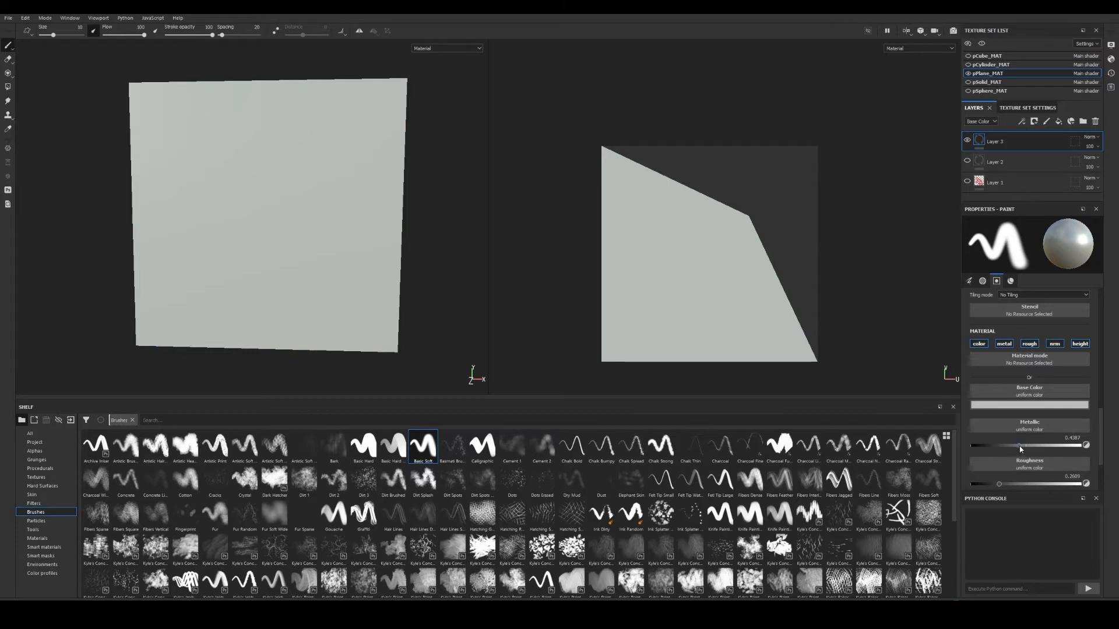
drag(1020, 448, 1084, 447)
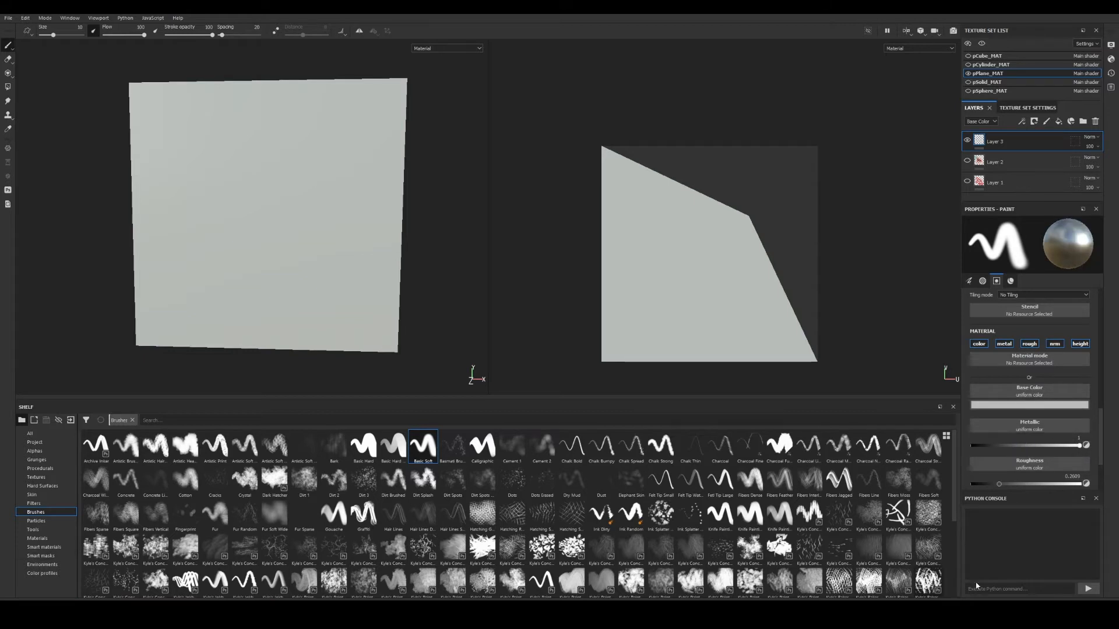
Assign Grunge Concrete Dirty to the brush's Roughness and paint grunge strokes across the plane.
click(37, 460)
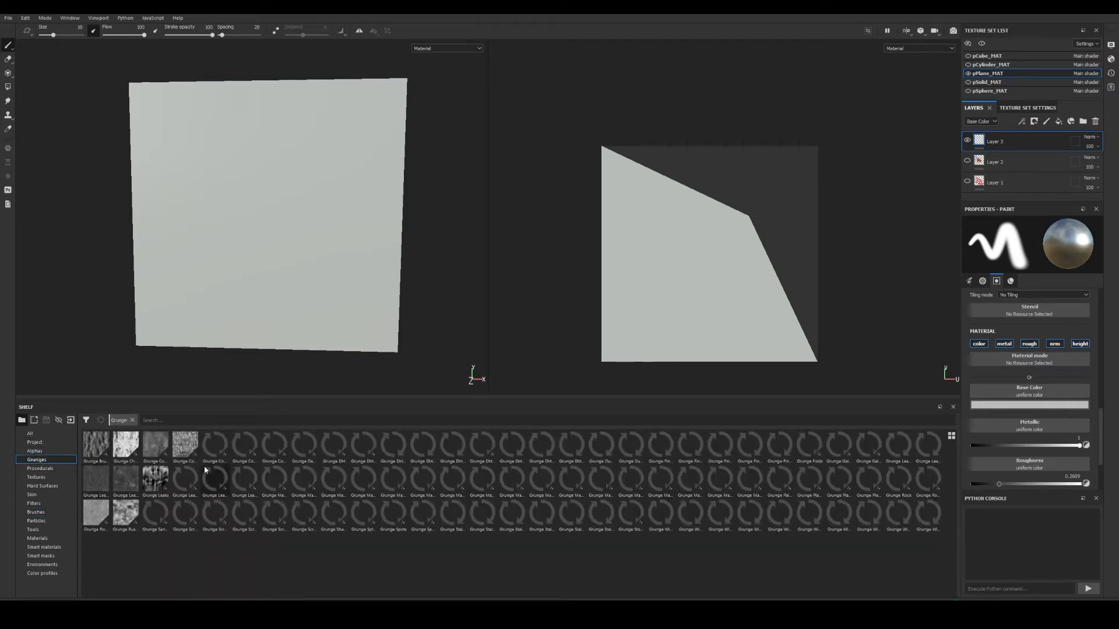
drag(313, 478, 1010, 471)
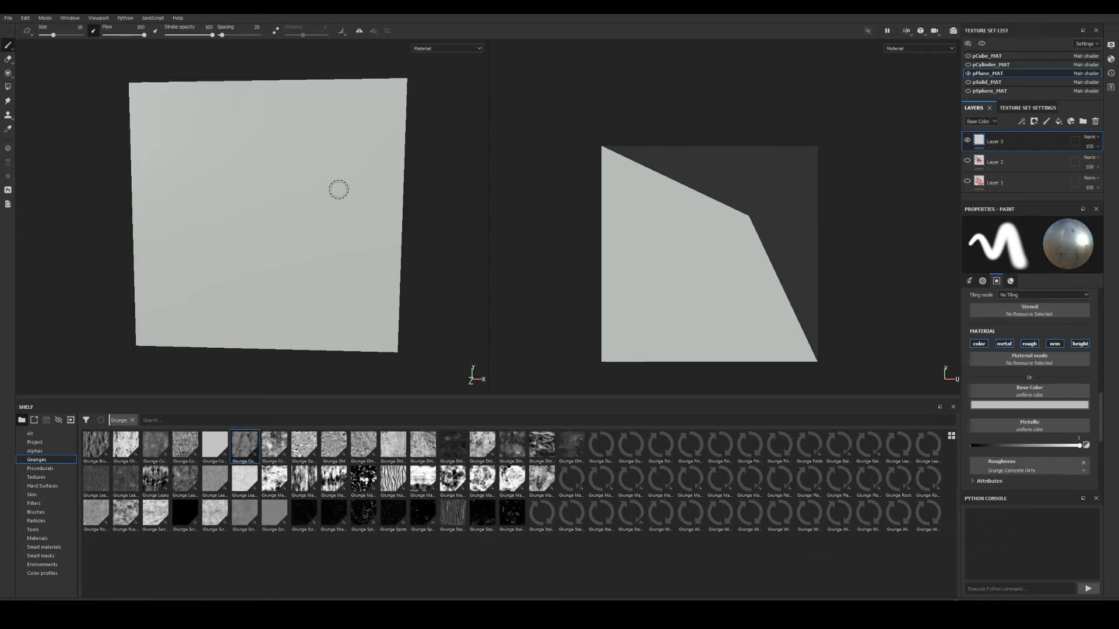
scroll(315, 216, up, 3)
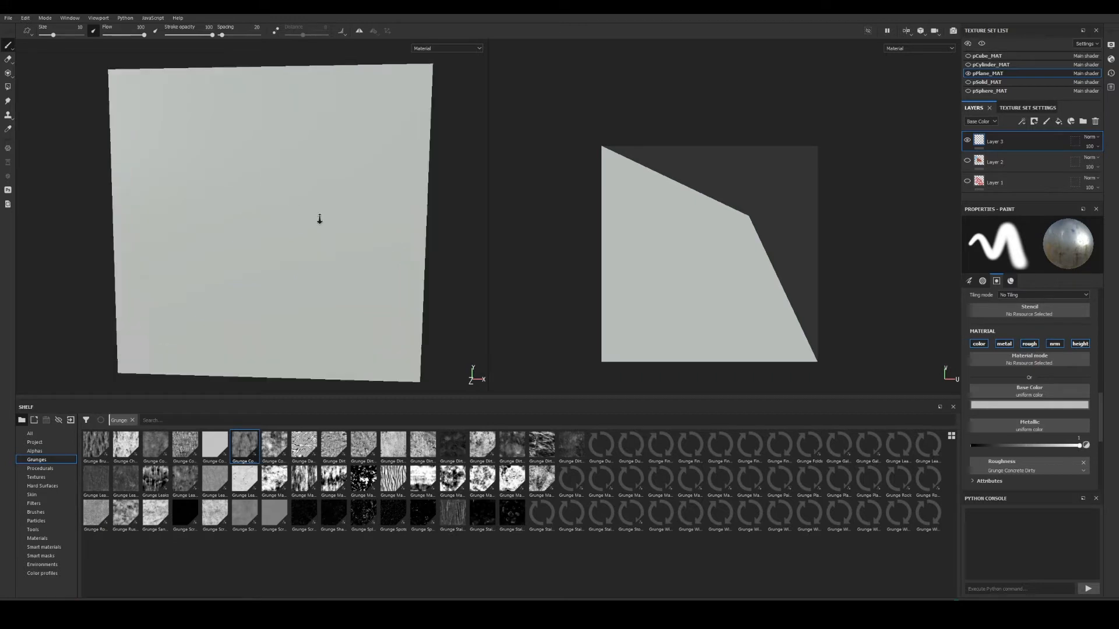
mouse_move(314, 210)
ctrl+right_down()
mouse_move(290, 190)
mouse_move(309, 184)
ctrl+right_up()
click(341, 166)
mouse_move(337, 165)
mouse_down()
mouse_move(250, 185)
mouse_move(370, 215)
mouse_move(215, 229)
mouse_move(313, 235)
mouse_move(370, 258)
mouse_up()
alt+right_drag(372, 268, 395, 326)
alt+drag(390, 283, 391, 293)
mouse_move(383, 282)
mouse_down()
mouse_move(312, 277)
mouse_move(195, 297)
mouse_move(133, 332)
mouse_up()
mouse_move(208, 336)
alt+mouse_down()
mouse_move(182, 290)
mouse_move(297, 274)
alt+mouse_up()
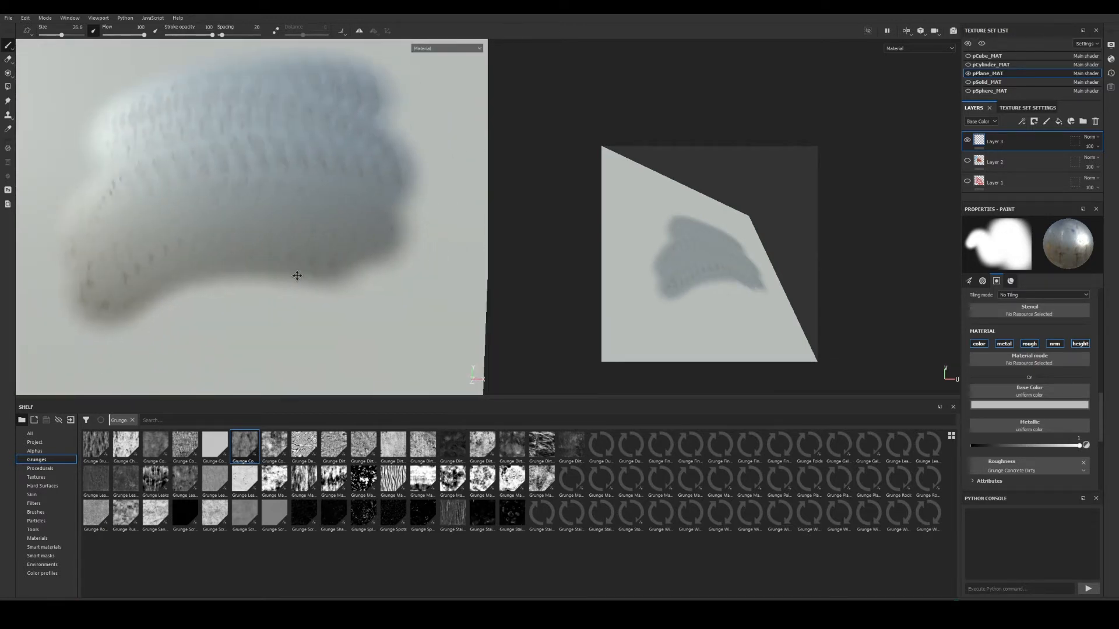
alt+right_drag(297, 274, 277, 245)
mouse_move(364, 276)
mouse_down()
mouse_move(318, 276)
mouse_move(227, 305)
mouse_move(148, 298)
mouse_move(139, 270)
mouse_move(113, 274)
mouse_up()
Widen brush spacing to 92 and paint separate grunge dabs on the plane.
scroll(1001, 370, up, 10)
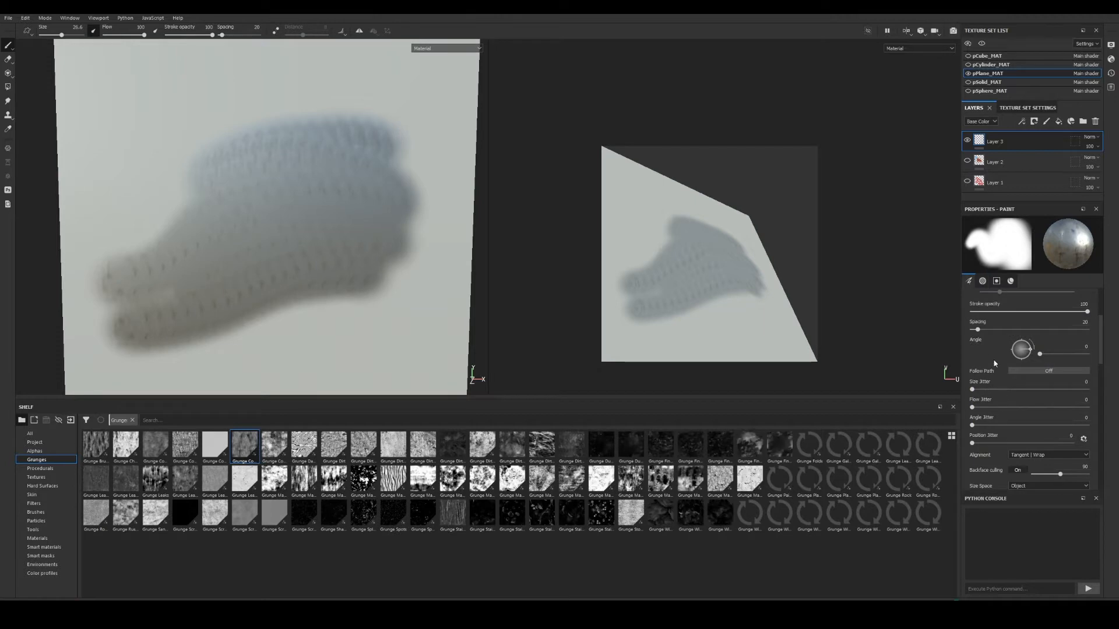
drag(977, 329, 998, 329)
mouse_move(383, 301)
mouse_down()
mouse_move(327, 330)
mouse_move(389, 304)
mouse_move(212, 342)
mouse_move(298, 316)
mouse_up()
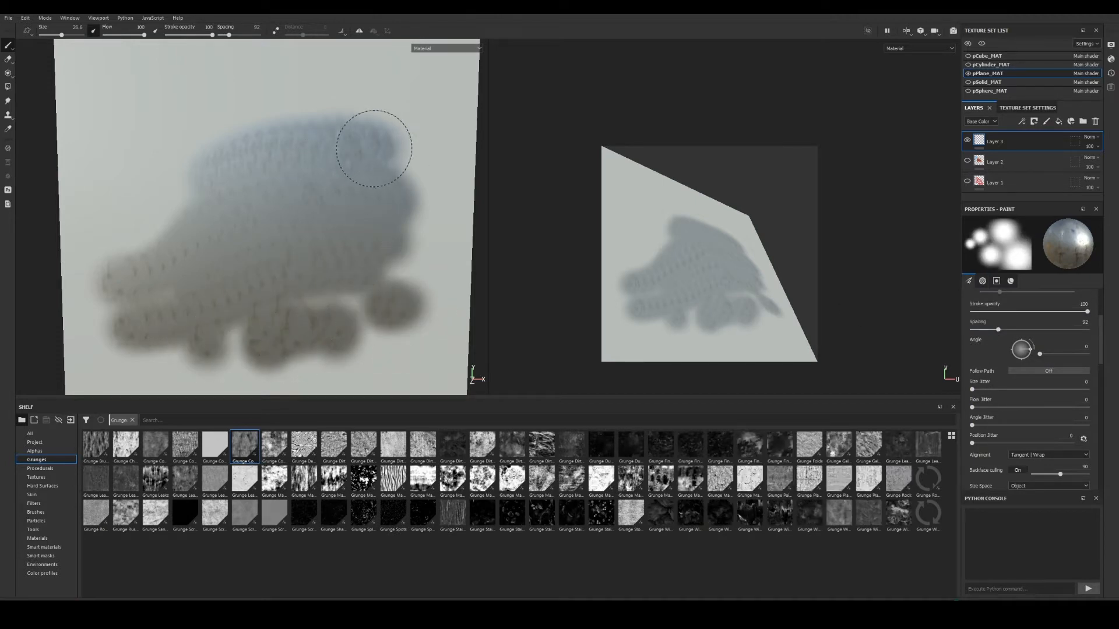
drag(373, 149, 175, 212)
Assign Grunge Marble Shapes to Metallic and stamp marble-pattern dabs above the old stroke.
scroll(175, 245, down, 3)
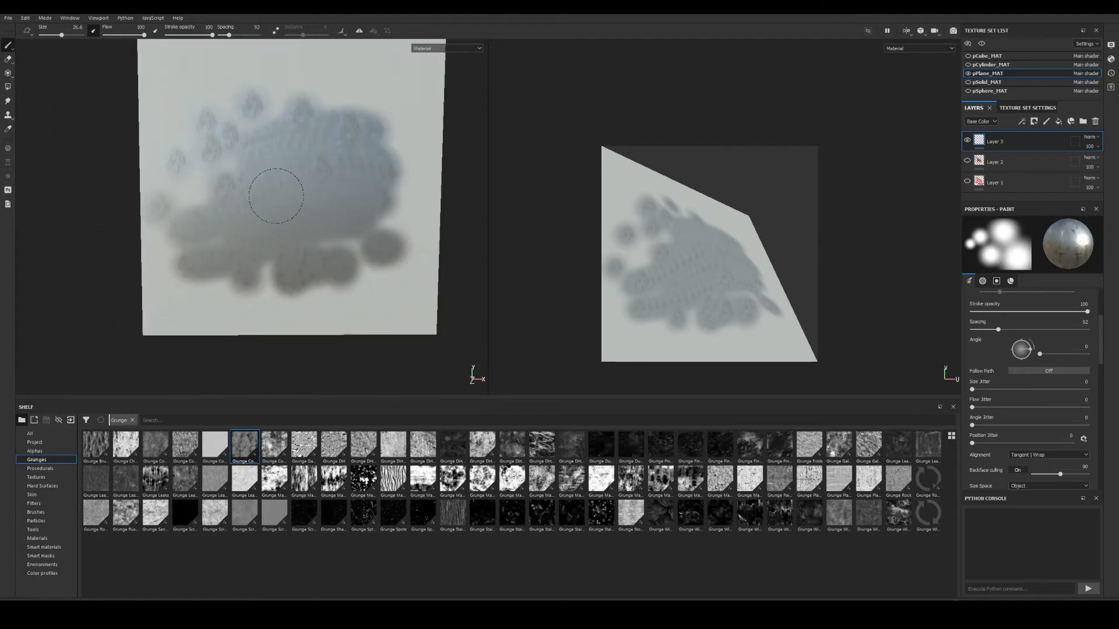
scroll(1023, 443, down, 5)
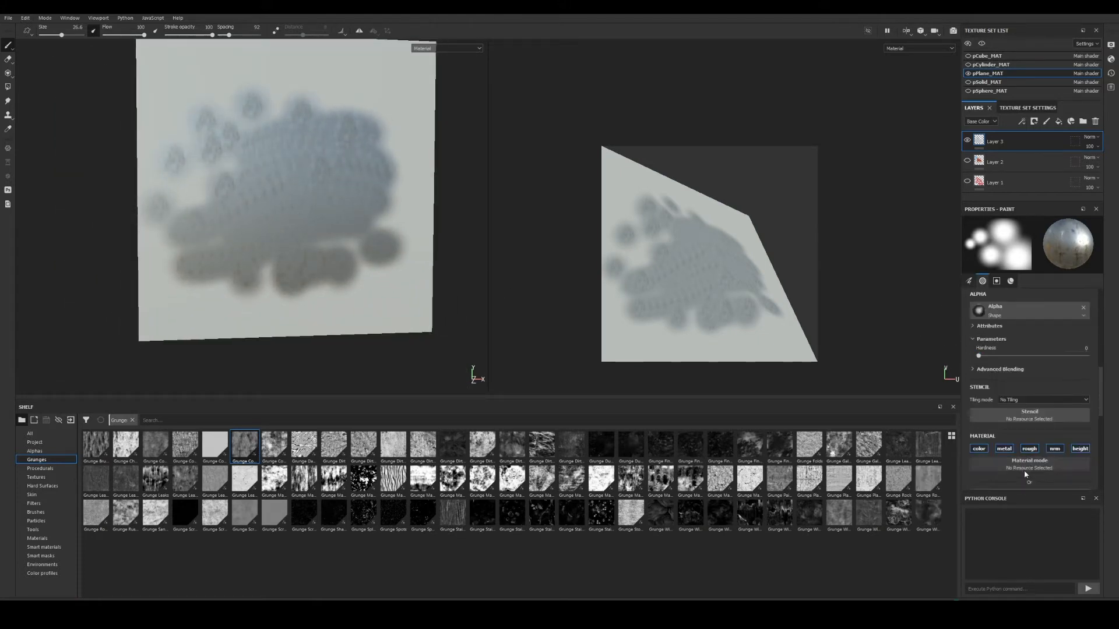
scroll(1048, 446, down, 5)
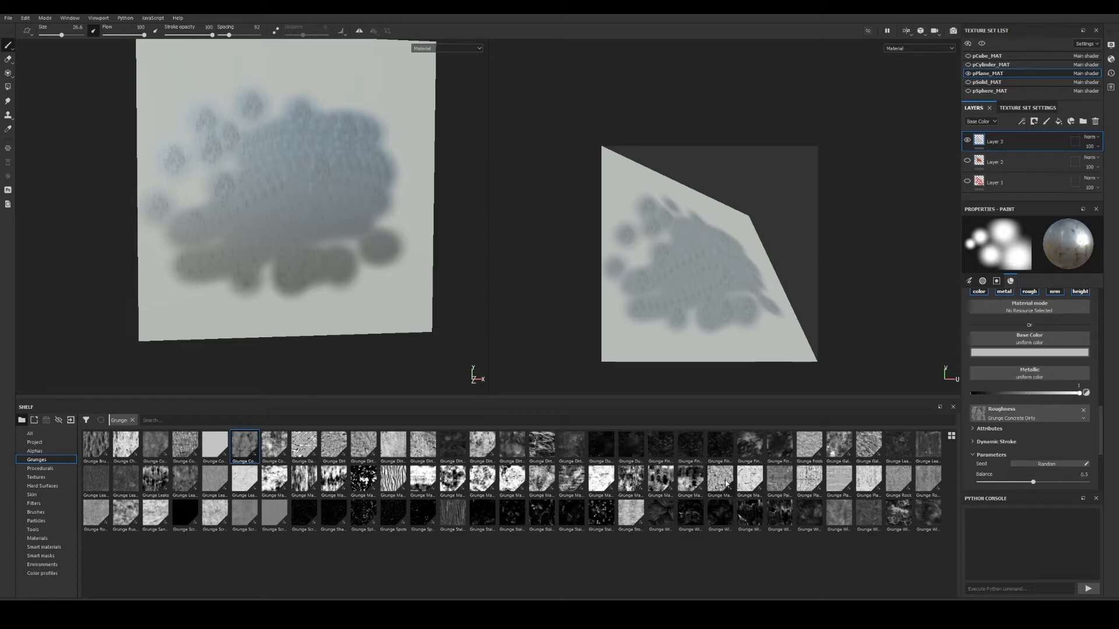
drag(726, 483, 1029, 373)
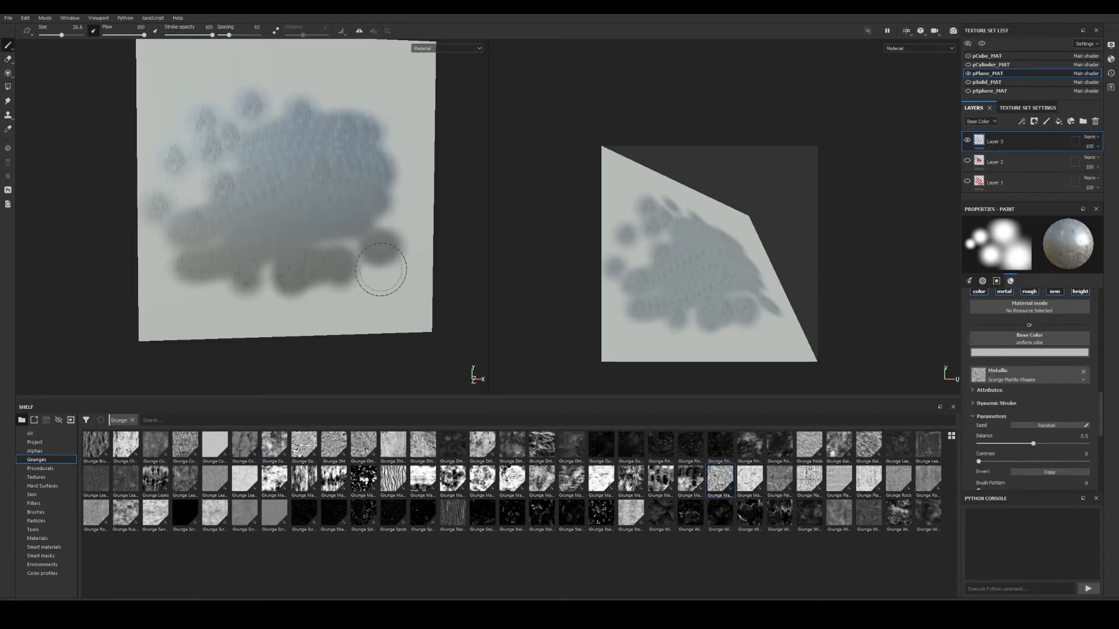
alt+drag(380, 269, 357, 257)
alt+middle_drag(354, 140, 344, 274)
alt+right_drag(343, 274, 403, 244)
mouse_move(409, 229)
mouse_down()
mouse_move(333, 225)
mouse_move(375, 225)
mouse_move(329, 257)
mouse_move(439, 265)
mouse_move(332, 225)
mouse_move(265, 233)
mouse_up()
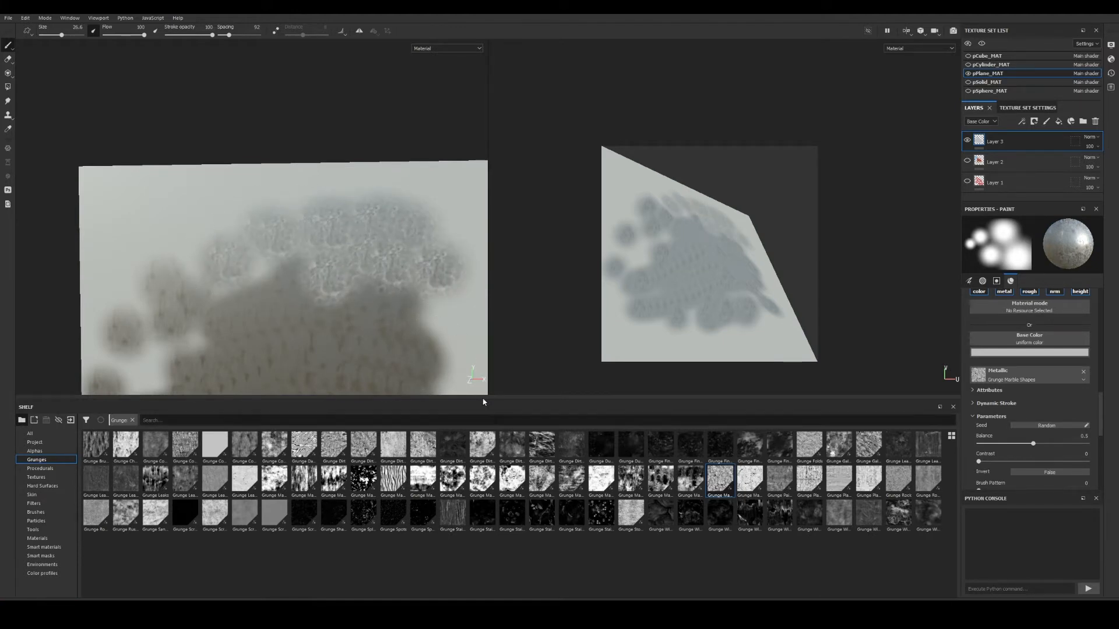
Reframe the plane and switch to a single large 3D view with F2.
alt+middle_drag(394, 243, 304, 145)
alt+right_drag(388, 191, 365, 198)
alt+middle_drag(364, 198, 393, 208)
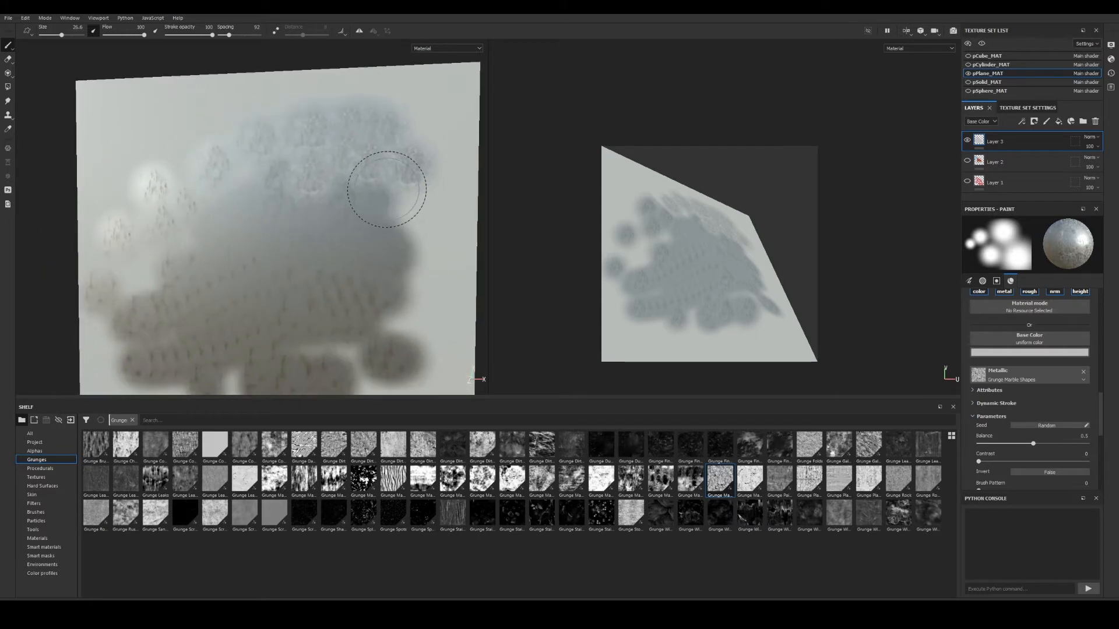
key(F2)
alt+middle_drag(501, 250, 515, 226)
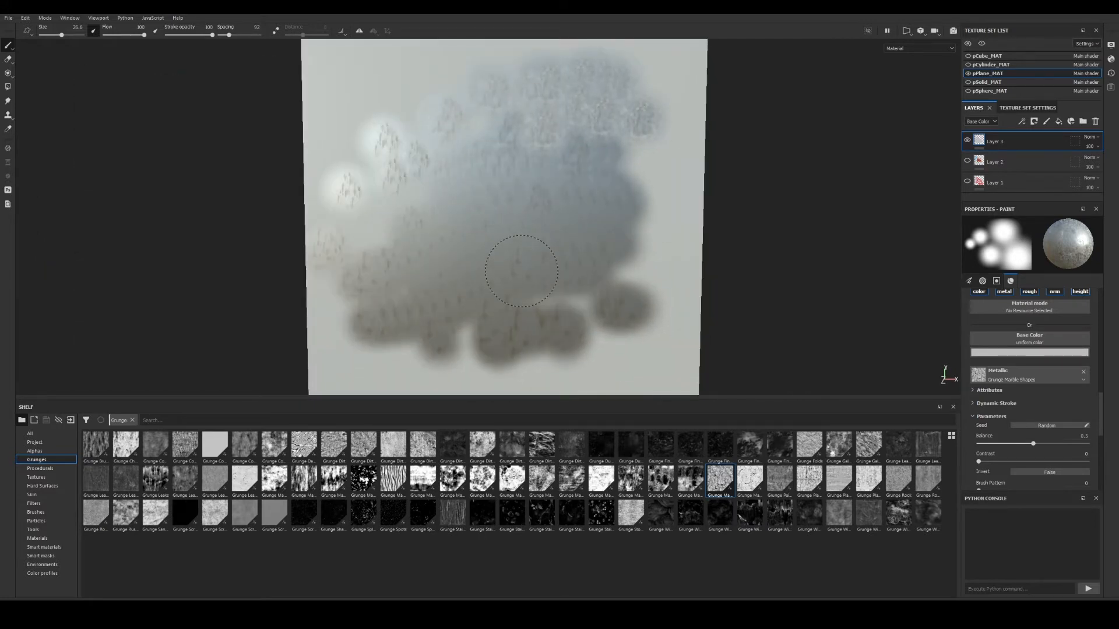
Cycle the viewport through Base Color, Metallic, Roughness and Normal, back to full material.
key(c)
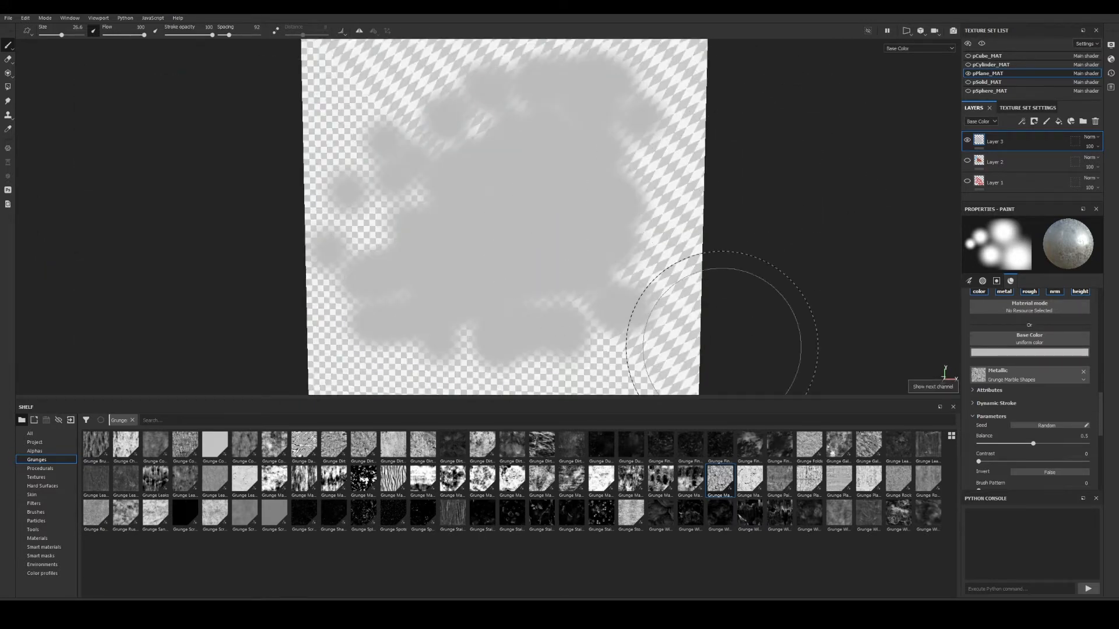
key(c)
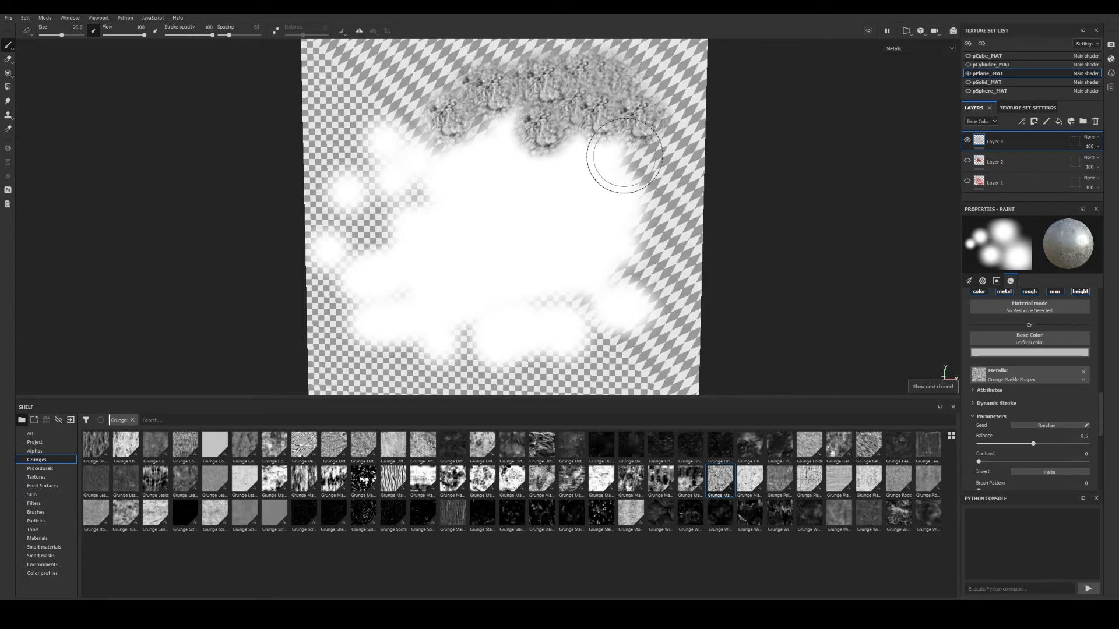
key(c)
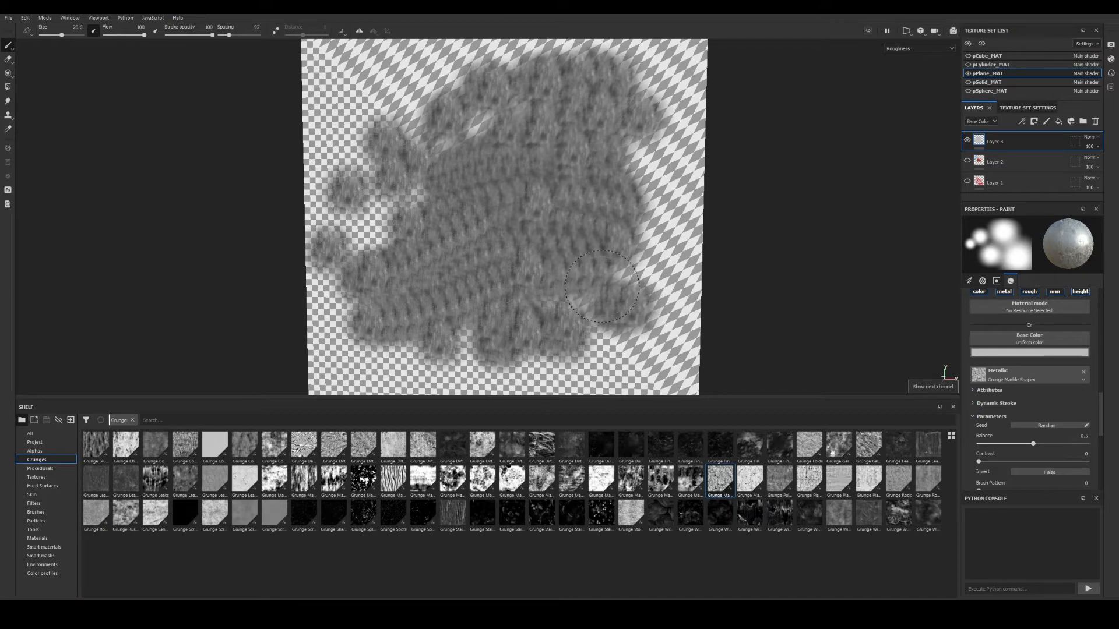
key(c)
key(c)
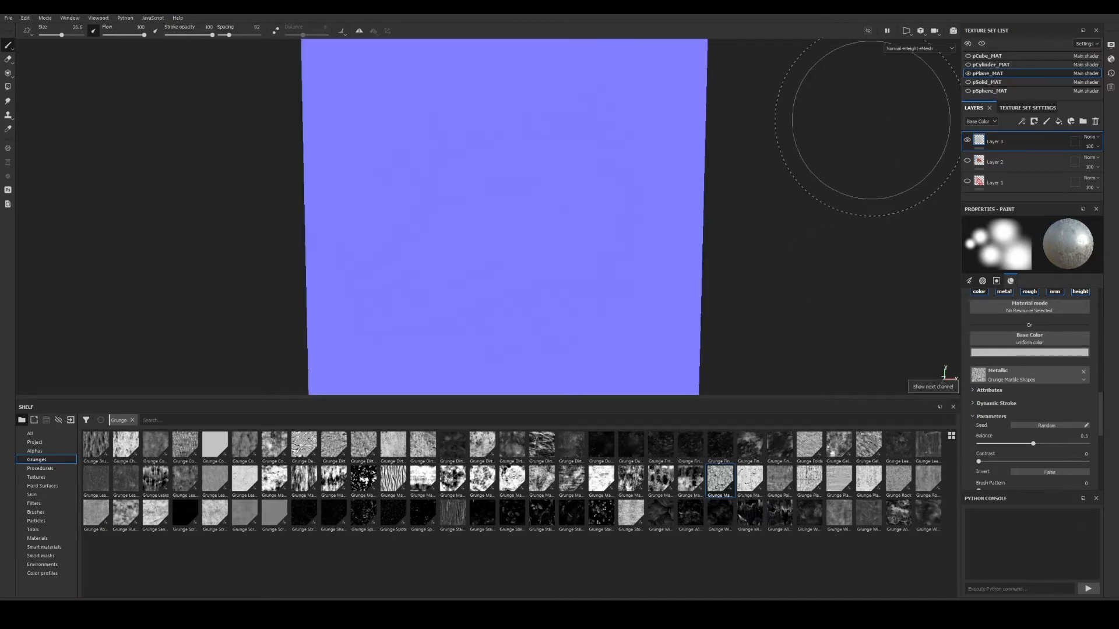
key(c)
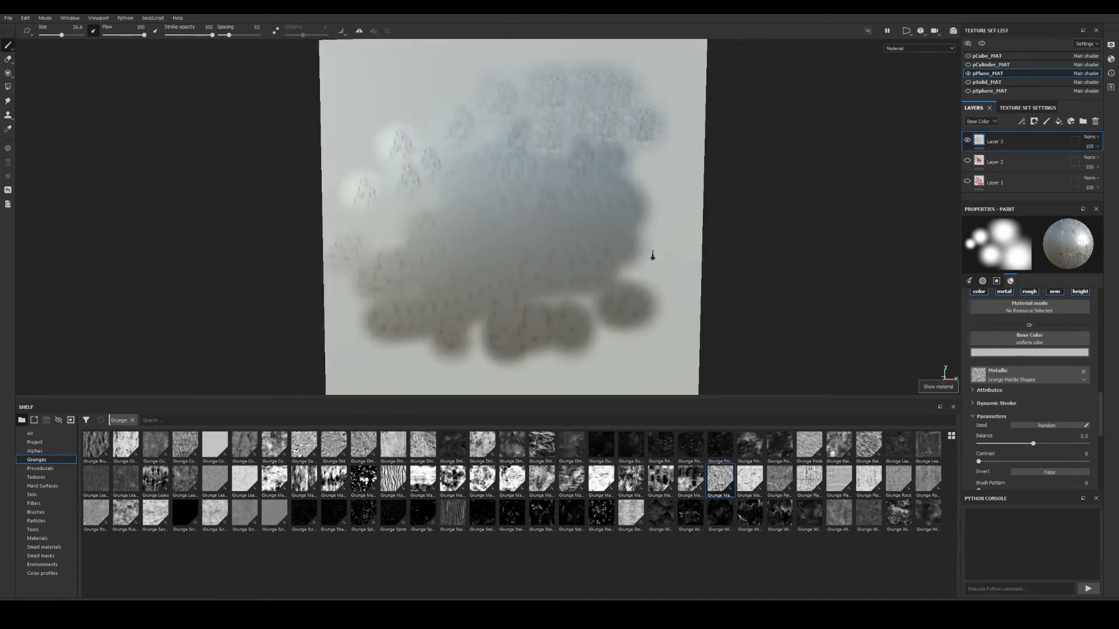
Return to the split 3D and UV views with F1 and reframe the plane.
alt+middle_drag(652, 255, 638, 256)
scroll(1017, 403, down, 3)
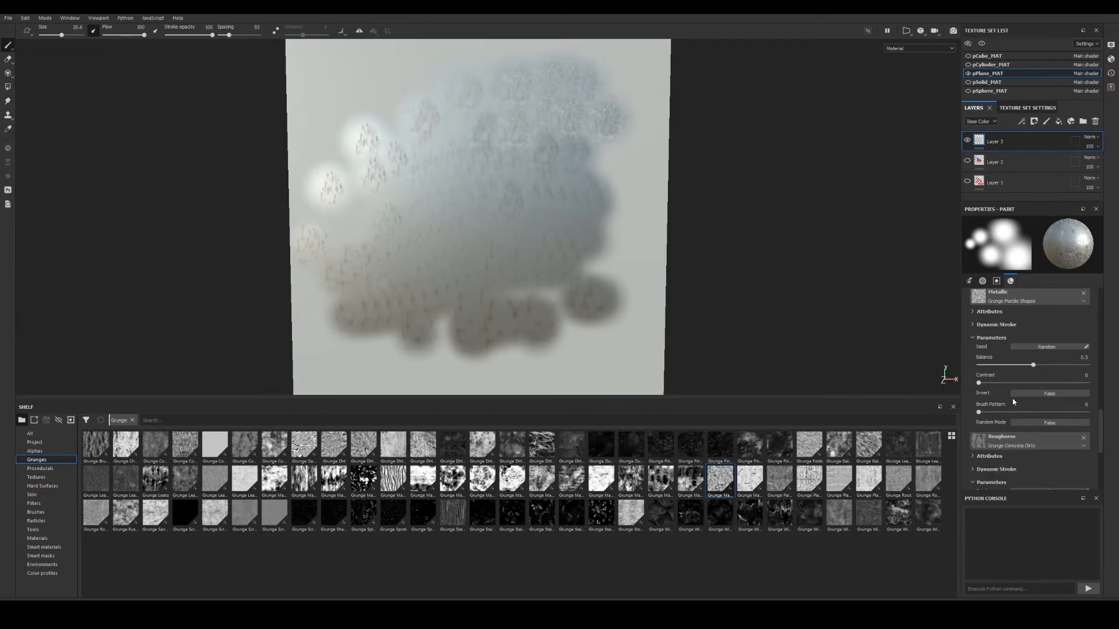
key(F1)
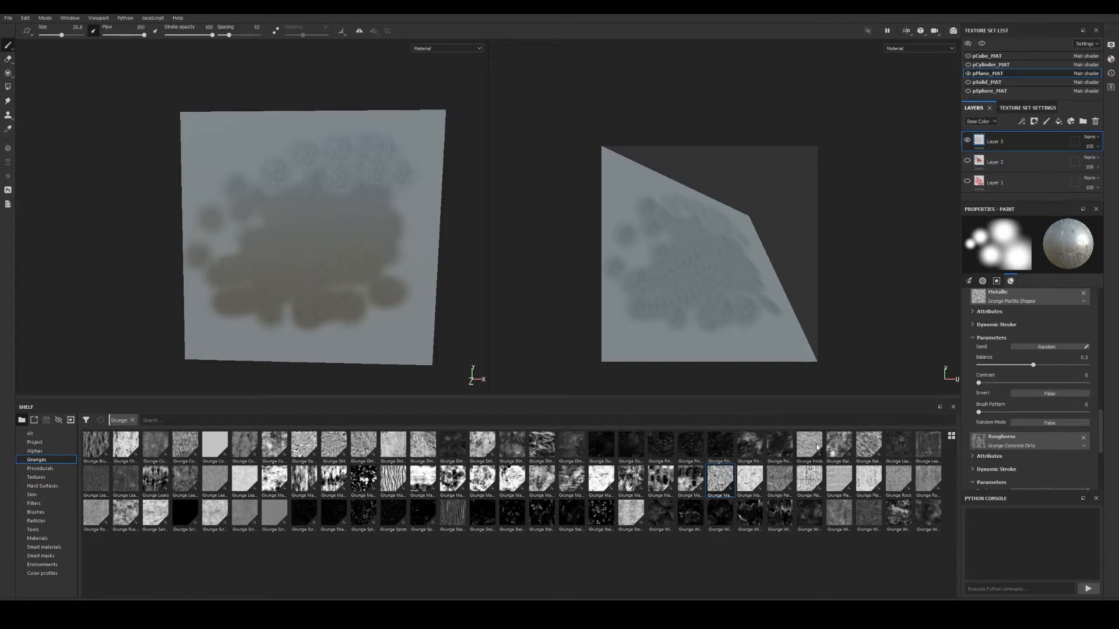
alt+drag(314, 334, 299, 332)
scroll(318, 312, down, 2)
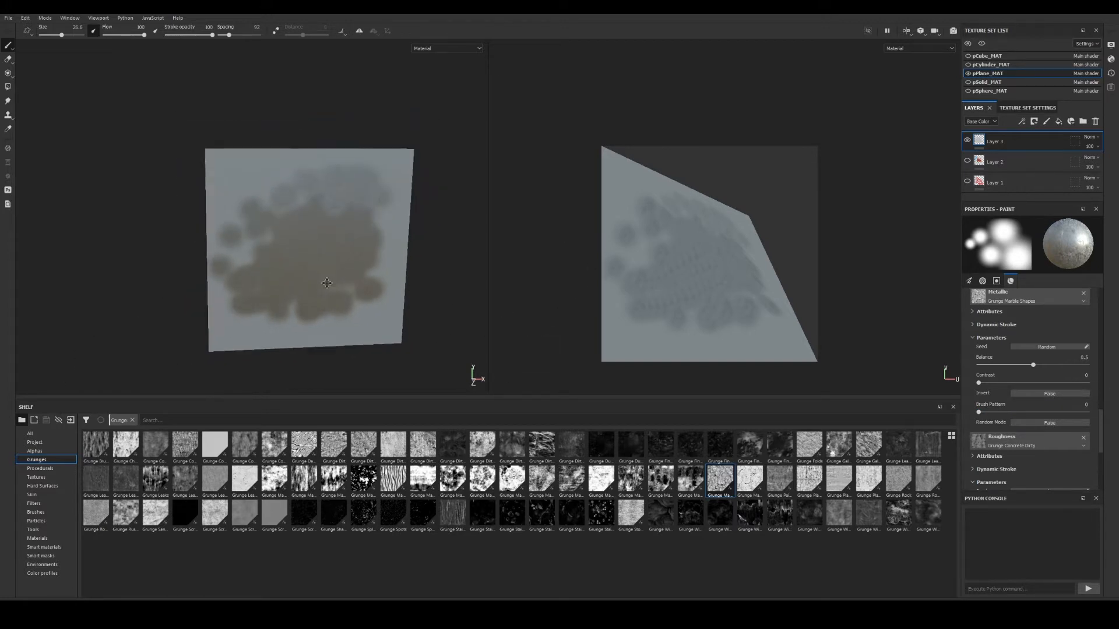
alt+middle_drag(337, 284, 320, 266)
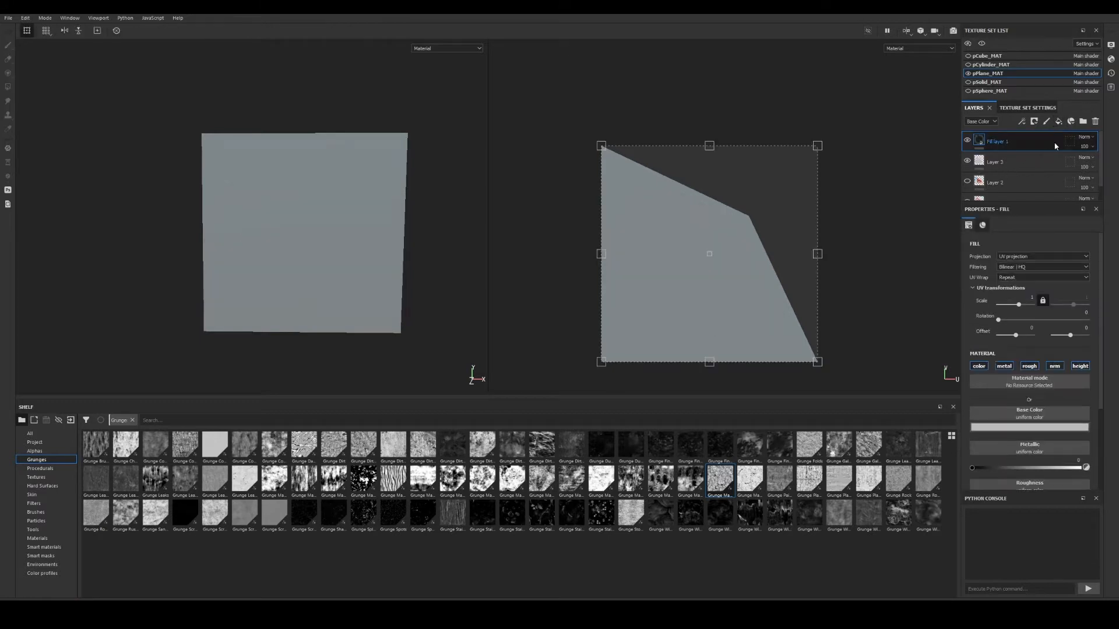
Hide all texture sets, then make every texture set visible again.
click(970, 44)
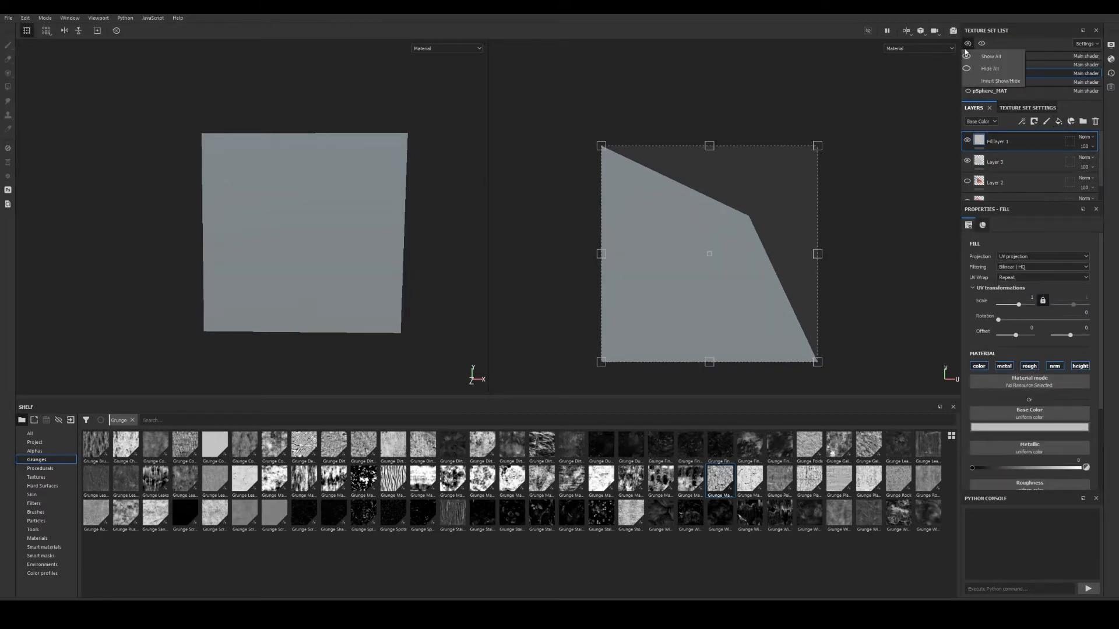
click(993, 69)
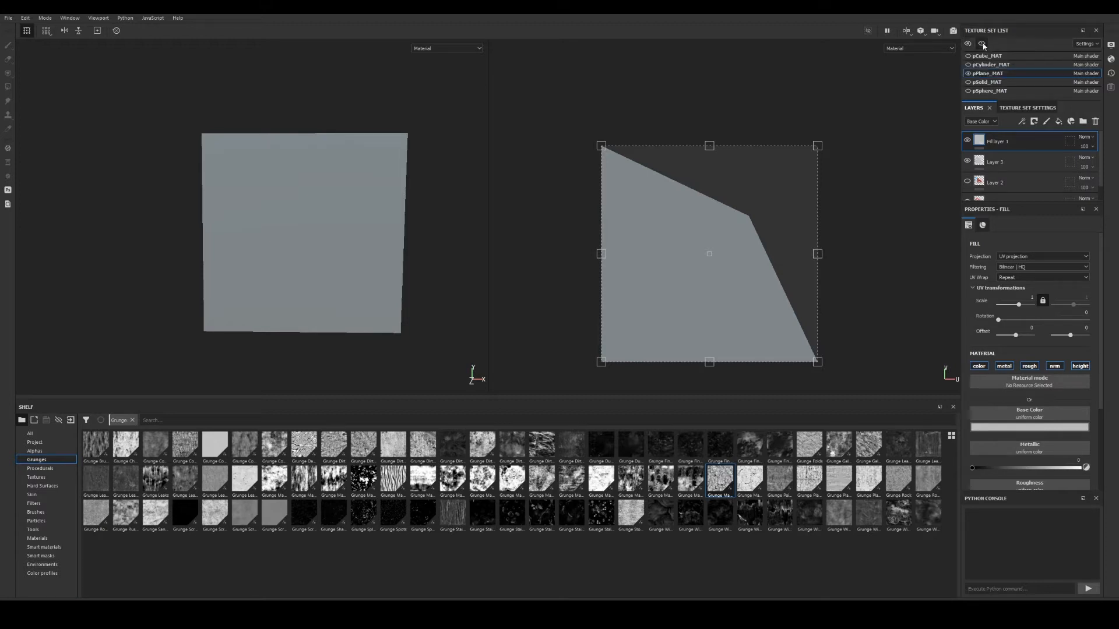
click(970, 44)
click(987, 59)
Orbit toward the cube and cylinder and make pCube_MAT the active texture set.
alt+drag(423, 277, 510, 286)
alt+middle_drag(509, 285, 323, 214)
alt+drag(323, 216, 270, 228)
alt+middle_drag(270, 229, 184, 233)
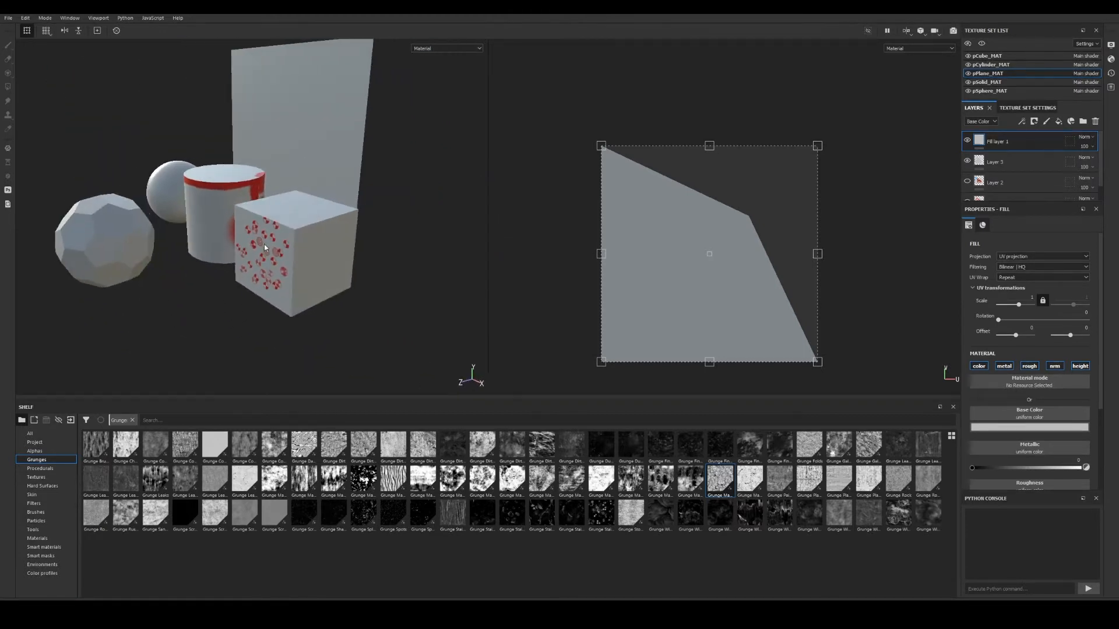
alt+right_drag(289, 244, 387, 277)
alt+drag(250, 271, 297, 262)
alt+middle_drag(297, 262, 419, 250)
alt+drag(419, 251, 429, 260)
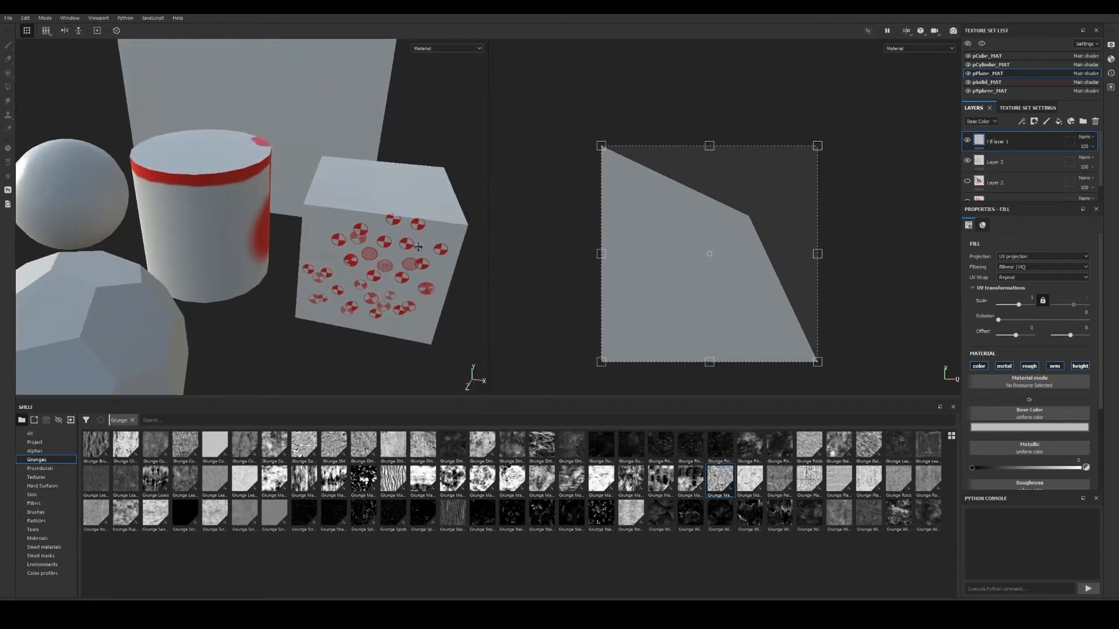
alt+middle_drag(430, 260, 375, 230)
alt+drag(376, 230, 405, 242)
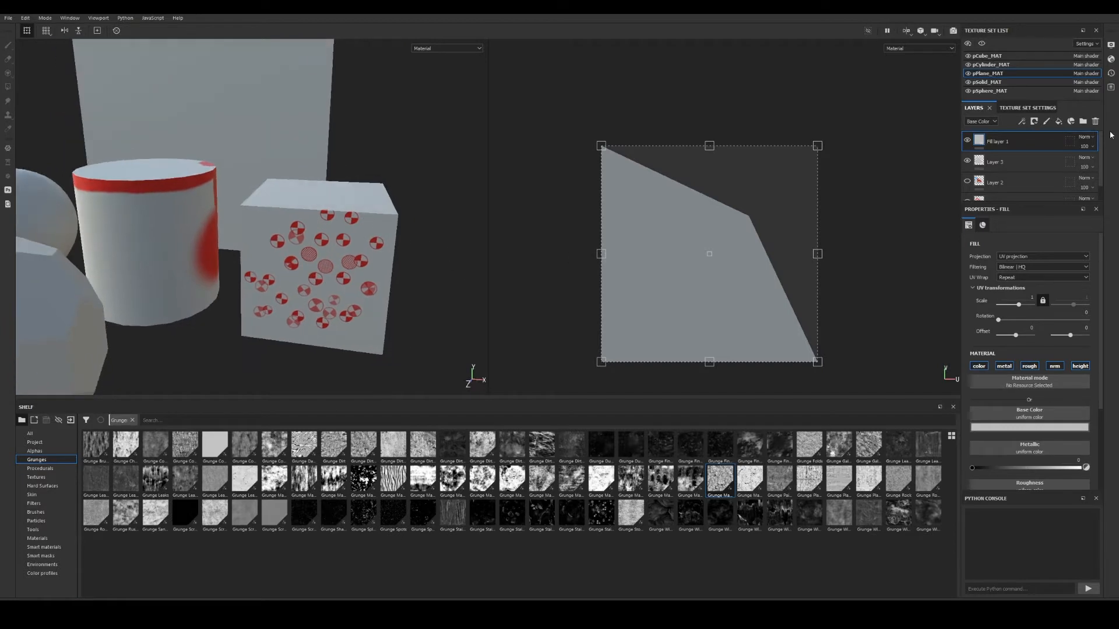
click(979, 57)
Isolate the cube and delete both of its layers, Layer 2 and Layer 1.
click(982, 44)
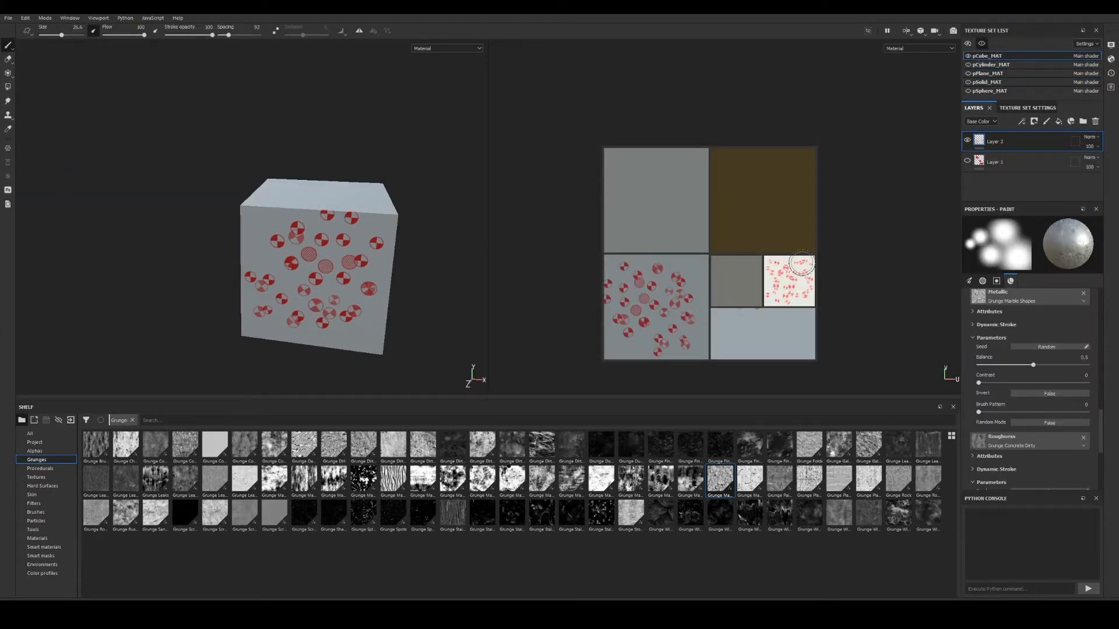
alt+middle_drag(370, 265, 329, 246)
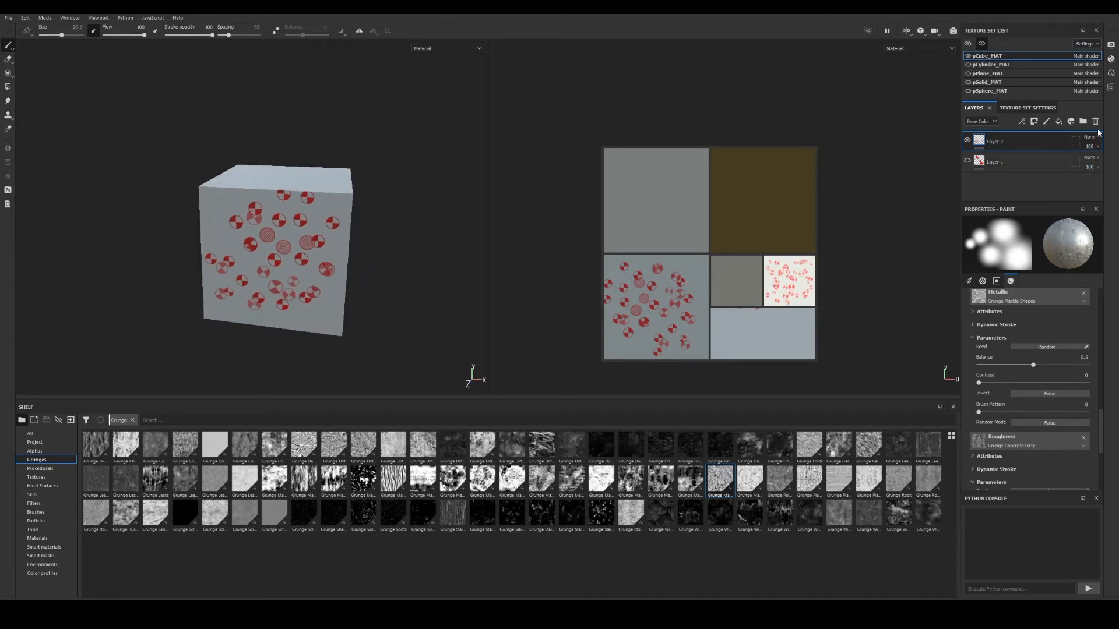
click(1096, 123)
click(1095, 123)
alt+drag(89, 249, 155, 256)
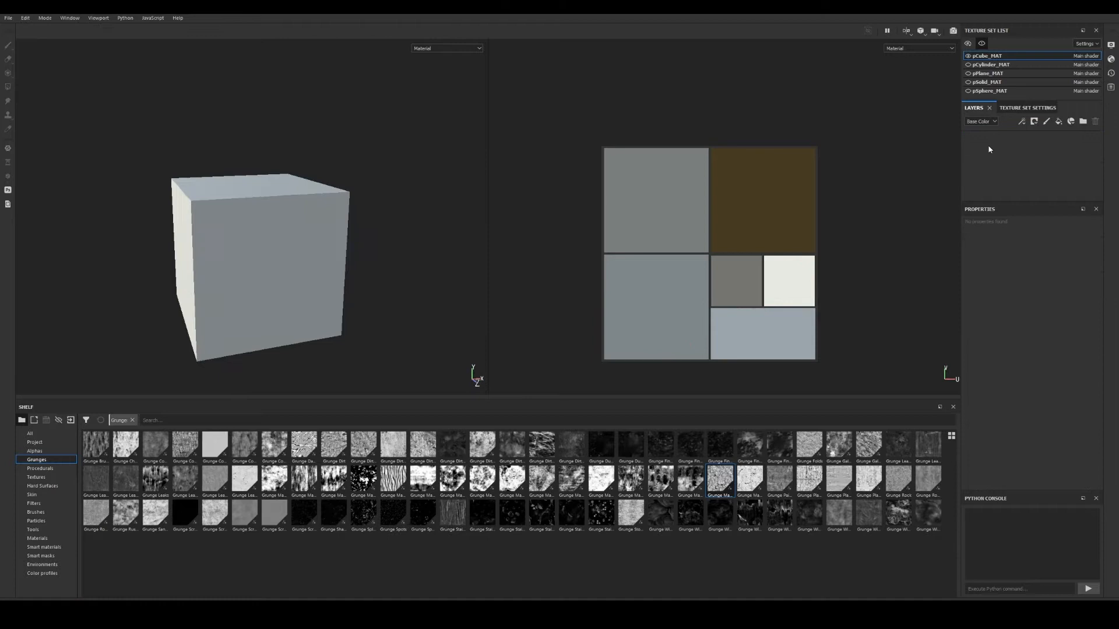
Reselect pCube_MAT, orbit the cube to a front view and enlarge the Layers panel.
click(993, 73)
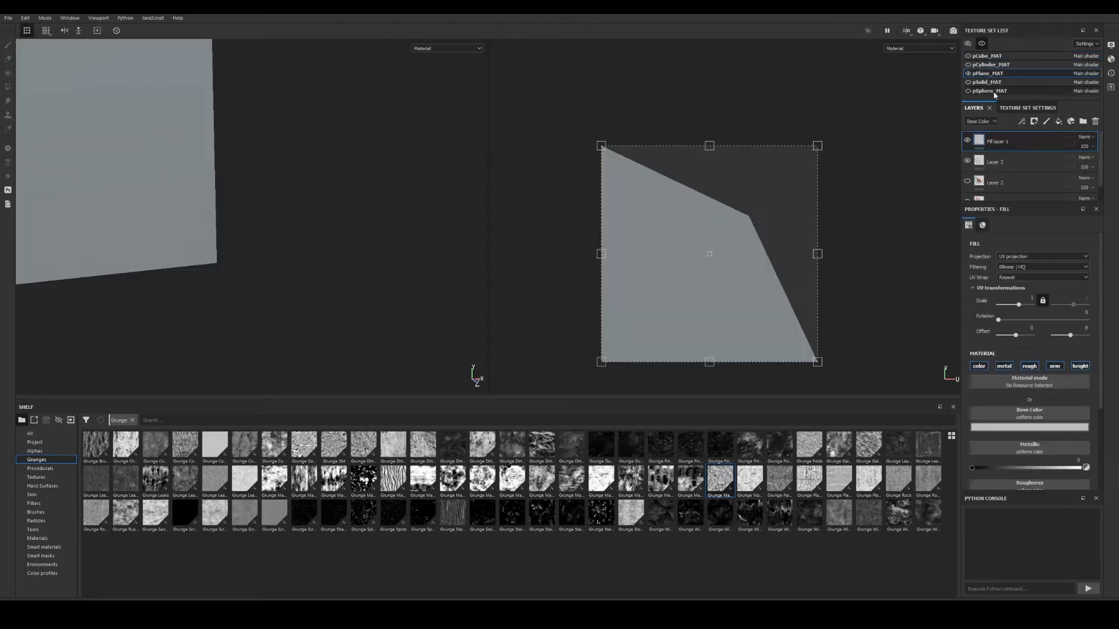
click(990, 56)
alt+drag(282, 185, 293, 252)
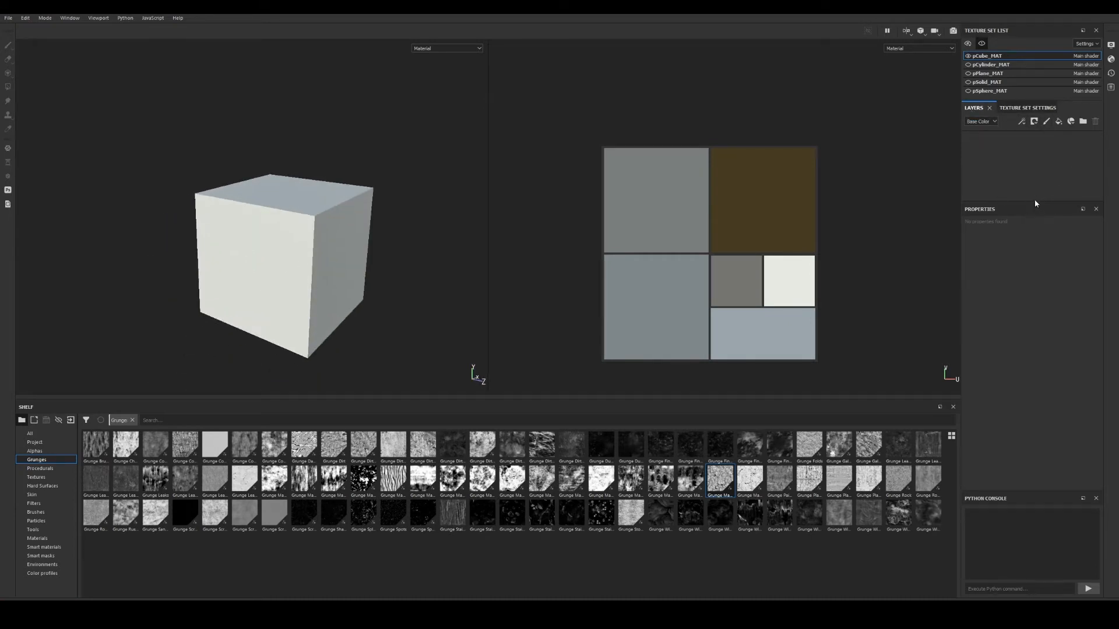
drag(1035, 205, 1035, 269)
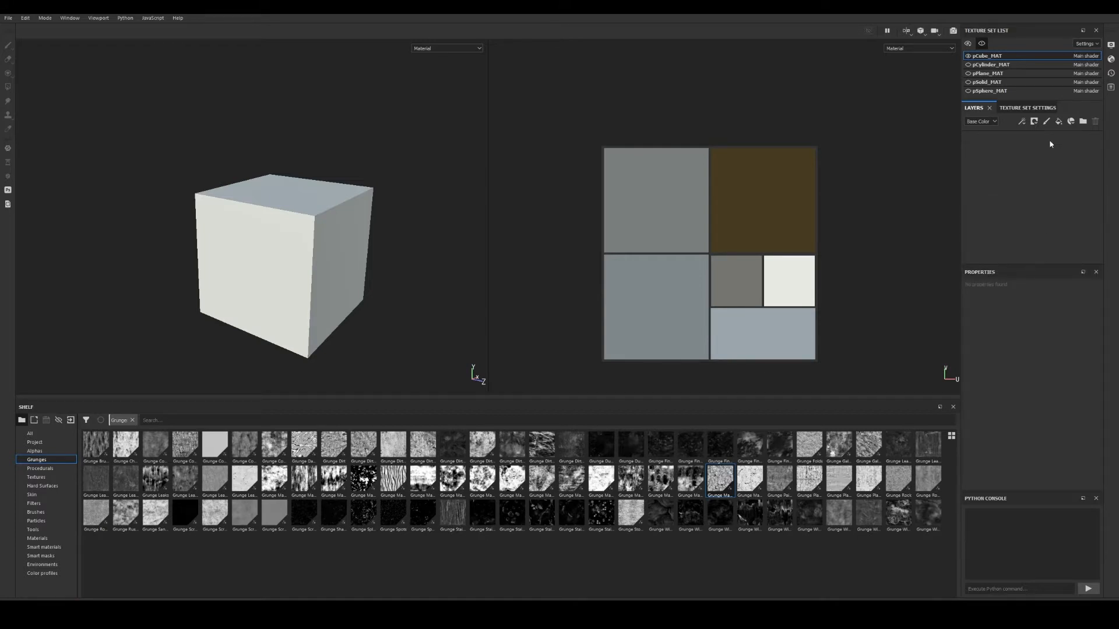
Add a fill layer to the cube with red base colour, metallic 0.48 and roughness 0.28.
click(1061, 123)
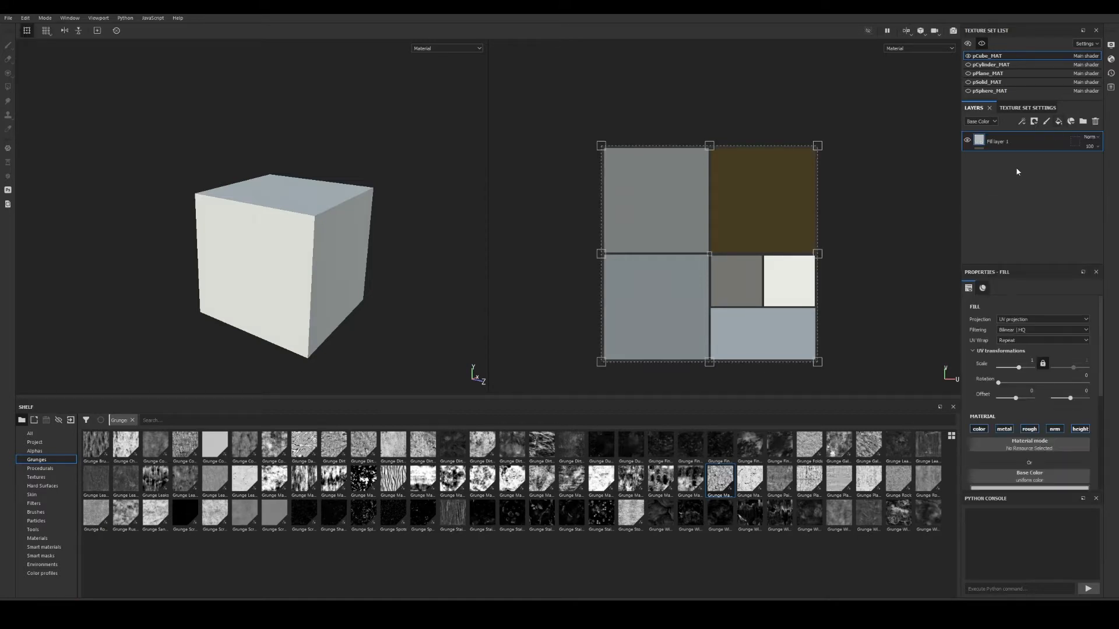
alt+drag(393, 334, 419, 319)
scroll(1029, 373, down, 3)
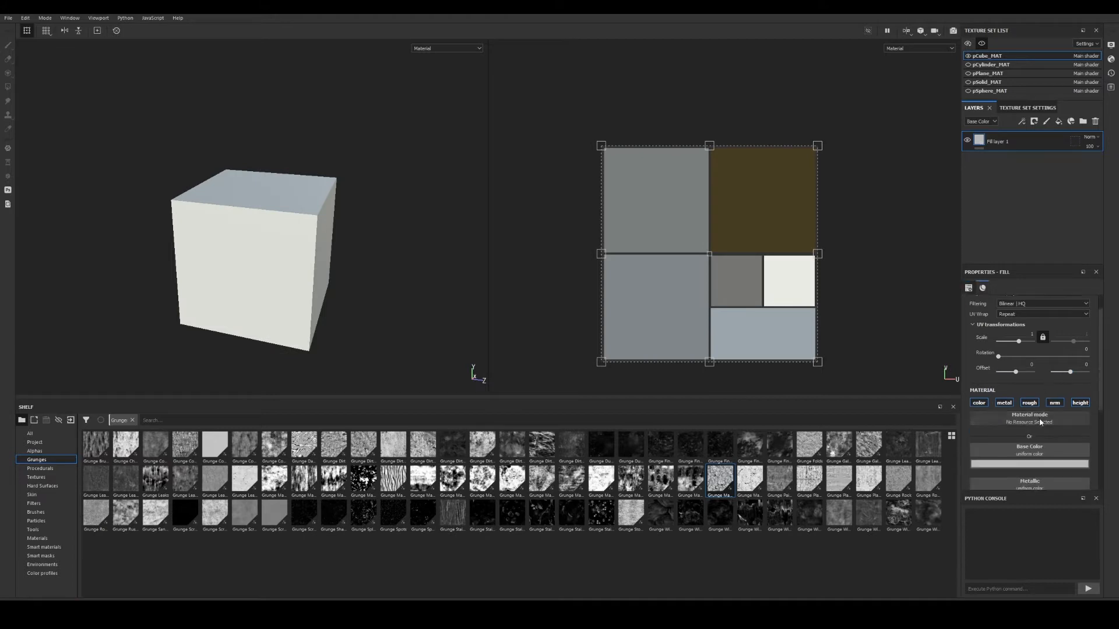
click(1029, 411)
click(1051, 442)
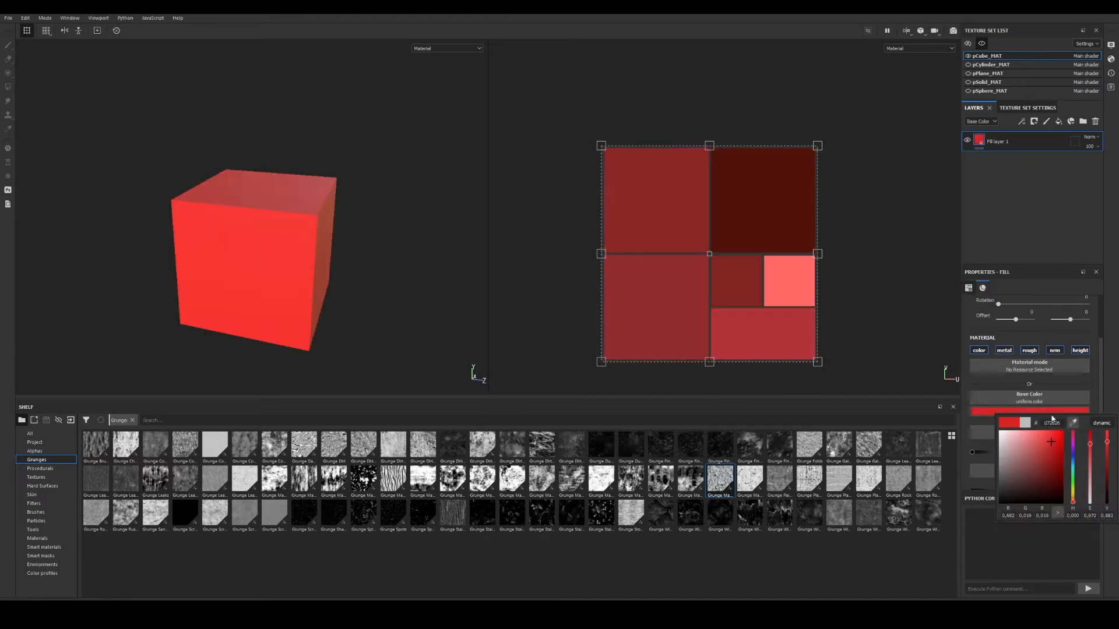
scroll(1009, 402, down, 2)
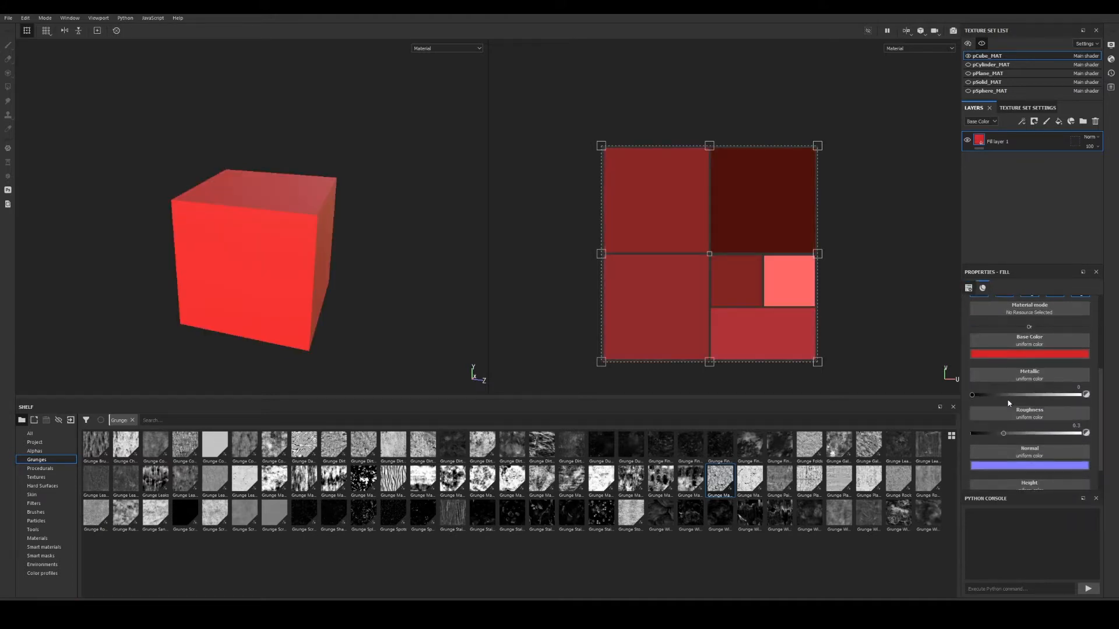
drag(978, 399, 1025, 397)
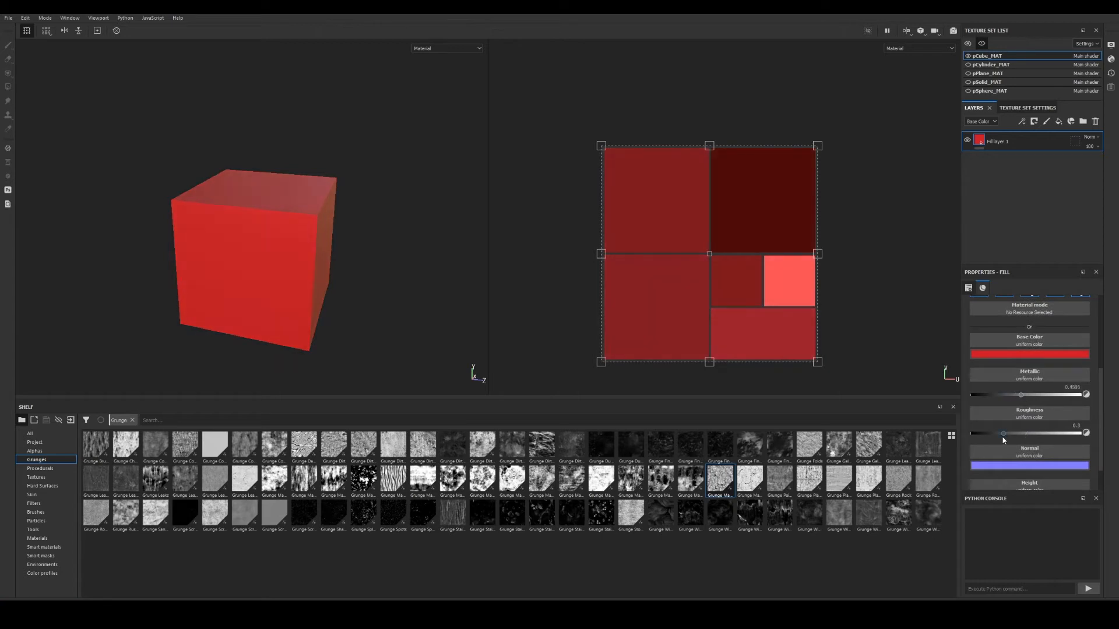
mouse_move(1003, 434)
mouse_down()
mouse_move(1023, 432)
mouse_move(1002, 434)
mouse_up()
scroll(1038, 326, up, 3)
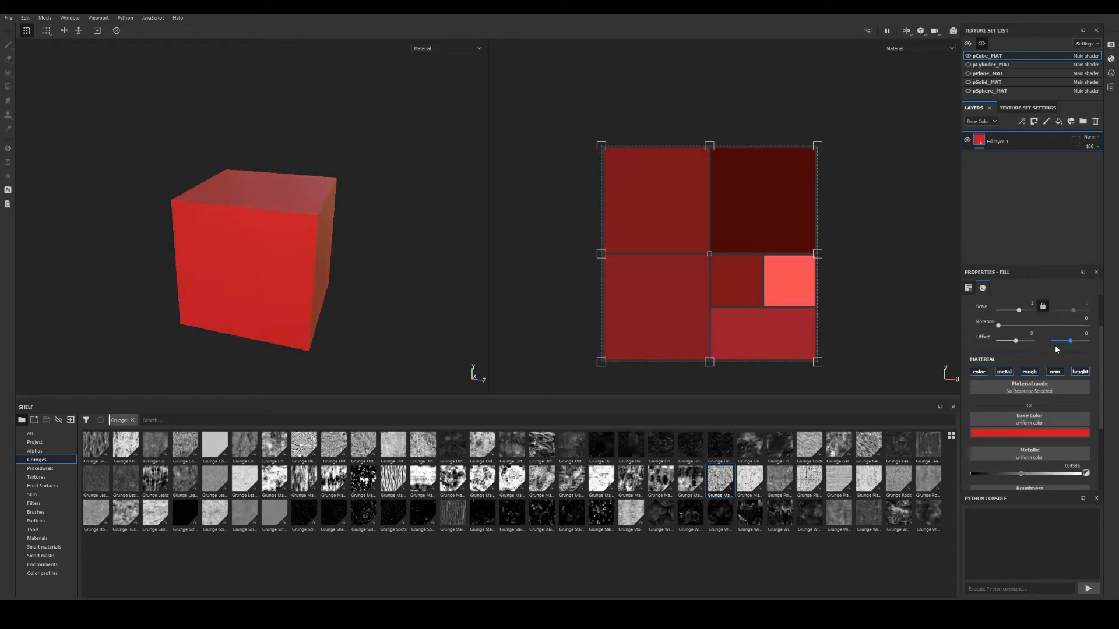
mouse_move(300, 233)
alt+mouse_down()
mouse_move(242, 233)
mouse_move(287, 235)
mouse_move(294, 210)
mouse_move(302, 233)
mouse_move(371, 232)
mouse_move(295, 225)
mouse_move(344, 261)
mouse_move(375, 230)
mouse_move(308, 230)
alt+mouse_up()
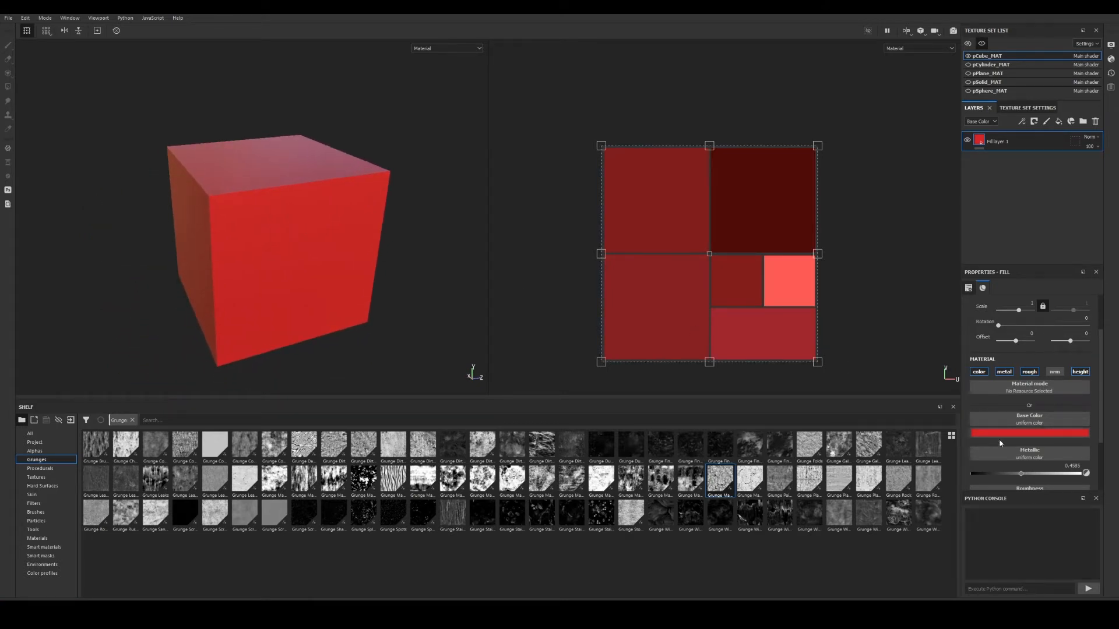
Give Fill layer 1 a black mask containing a fill at grayscale 0.5020.
right_click(977, 141)
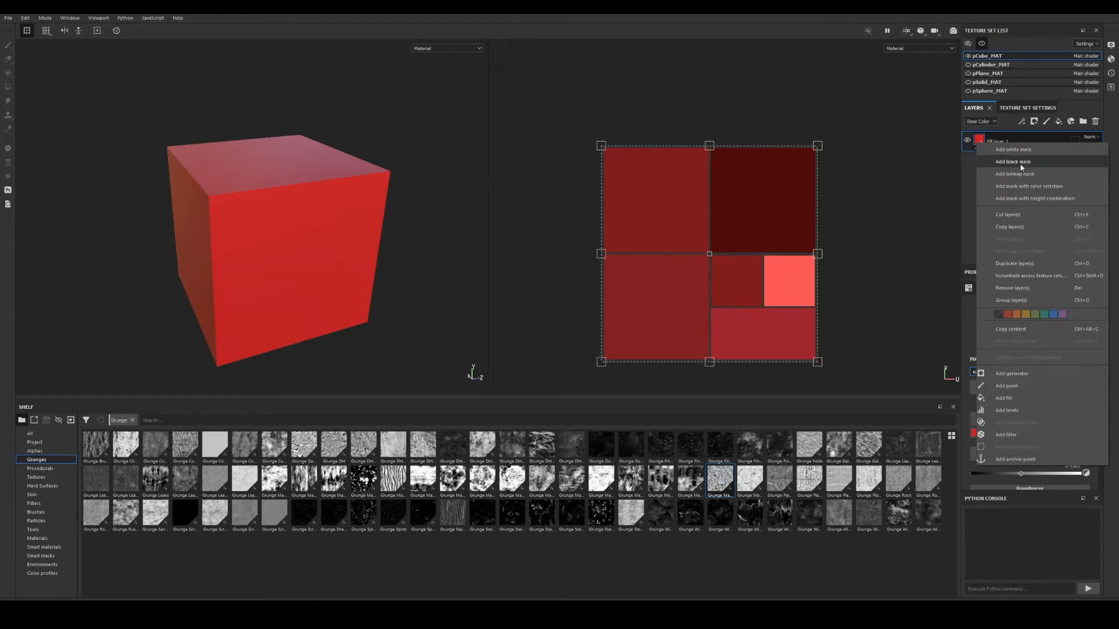
click(1020, 166)
right_click(994, 142)
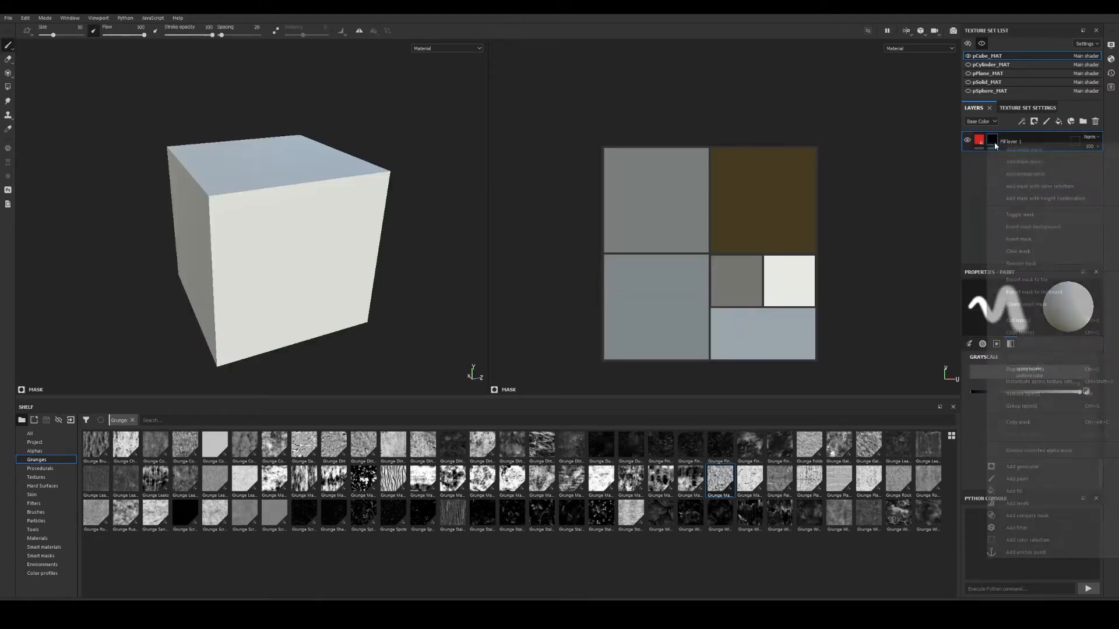
click(1014, 491)
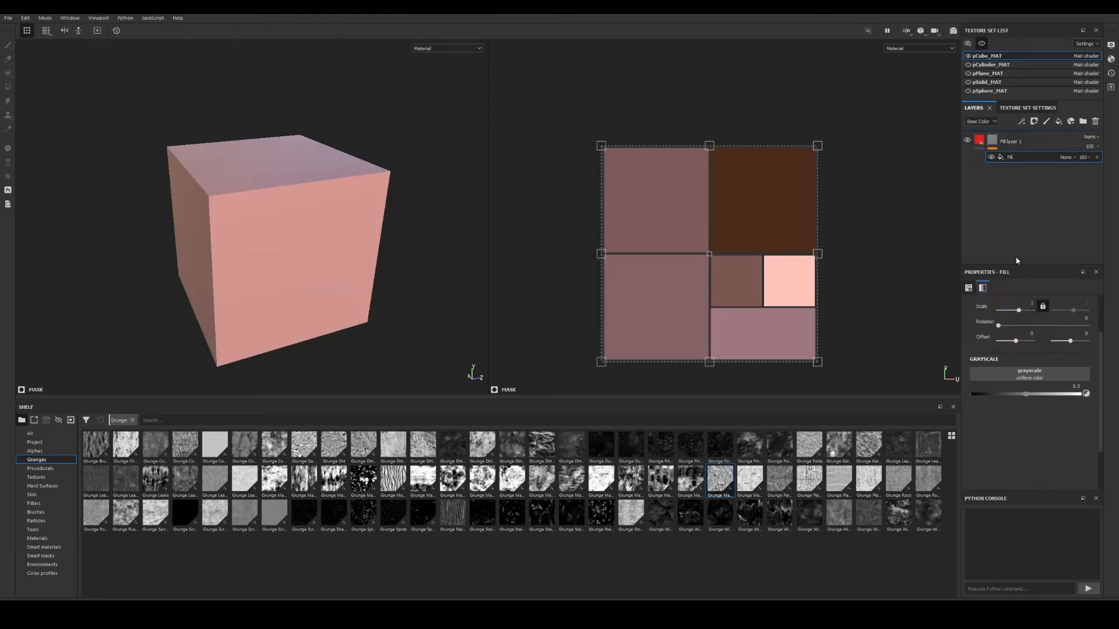
alt+drag(348, 331, 330, 305)
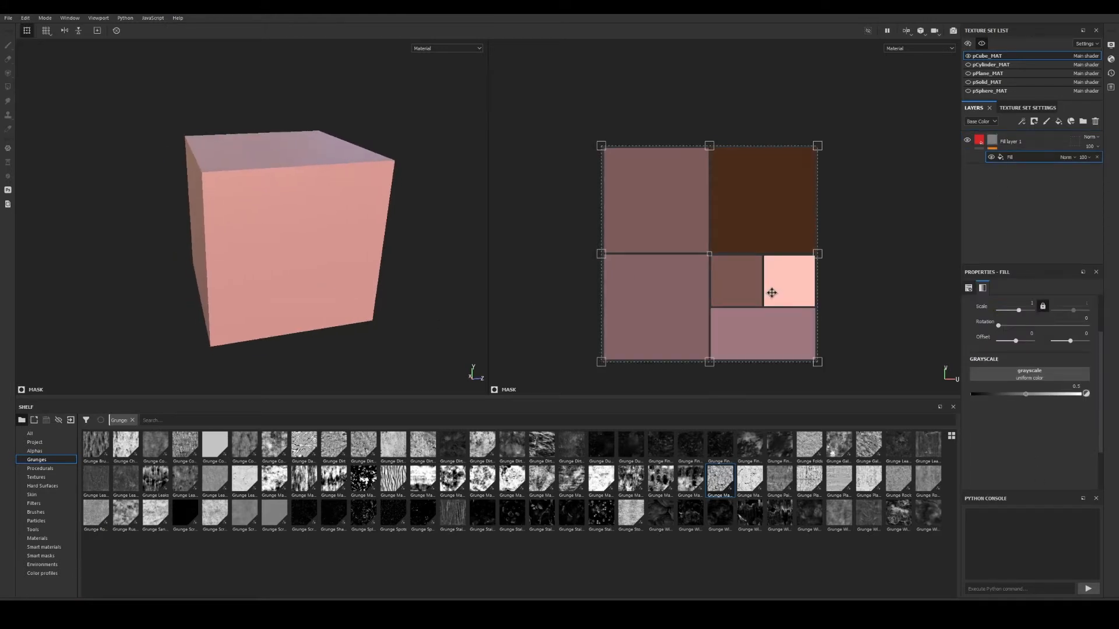
mouse_move(1025, 396)
mouse_down()
mouse_move(1083, 394)
mouse_move(1013, 393)
mouse_move(1026, 391)
mouse_up()
alt+drag(396, 204, 306, 211)
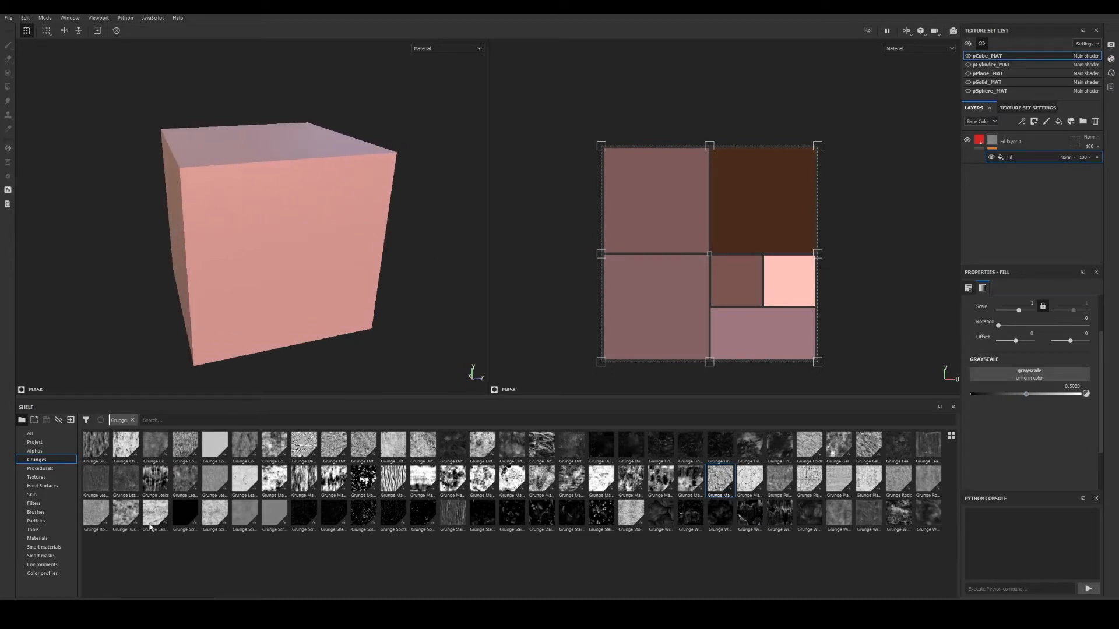
Find Checker 1 among Procedurals by searching 'ch' and drop it into the mask fill's Grayscale slot.
click(35, 450)
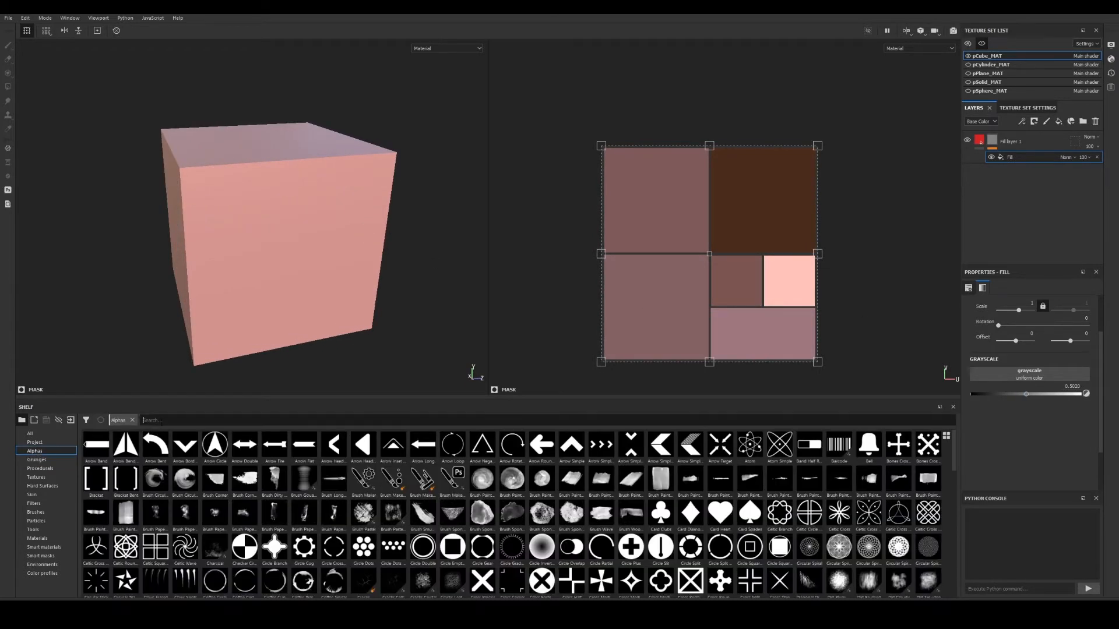
click(39, 468)
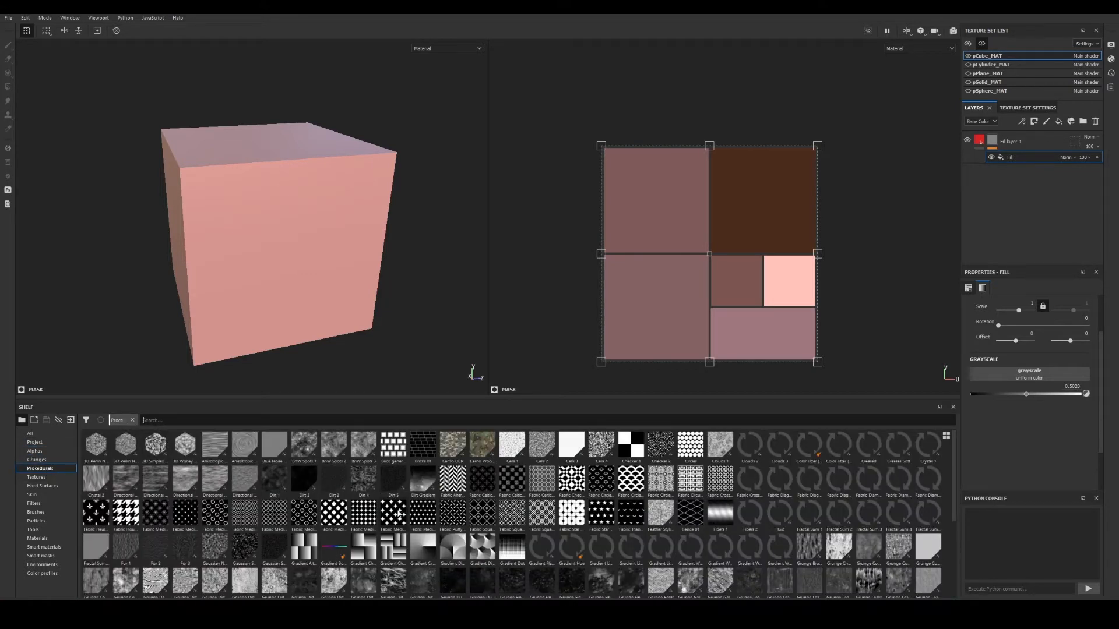
mouse_move(398, 516)
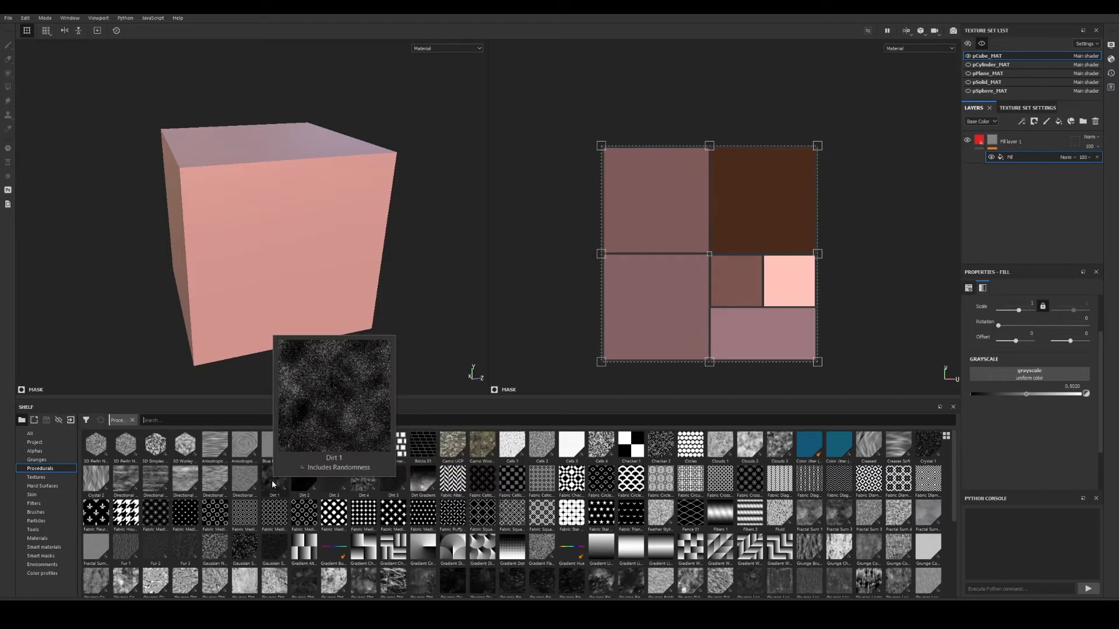
text(ch)
click(95, 449)
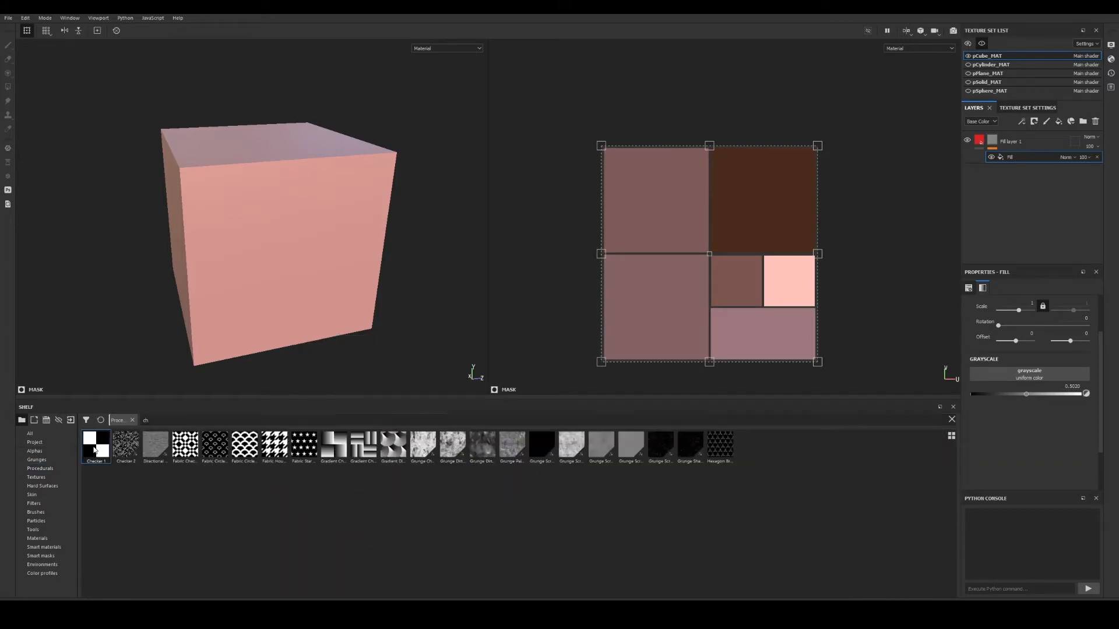
drag(94, 449, 1020, 379)
alt+drag(75, 218, 274, 242)
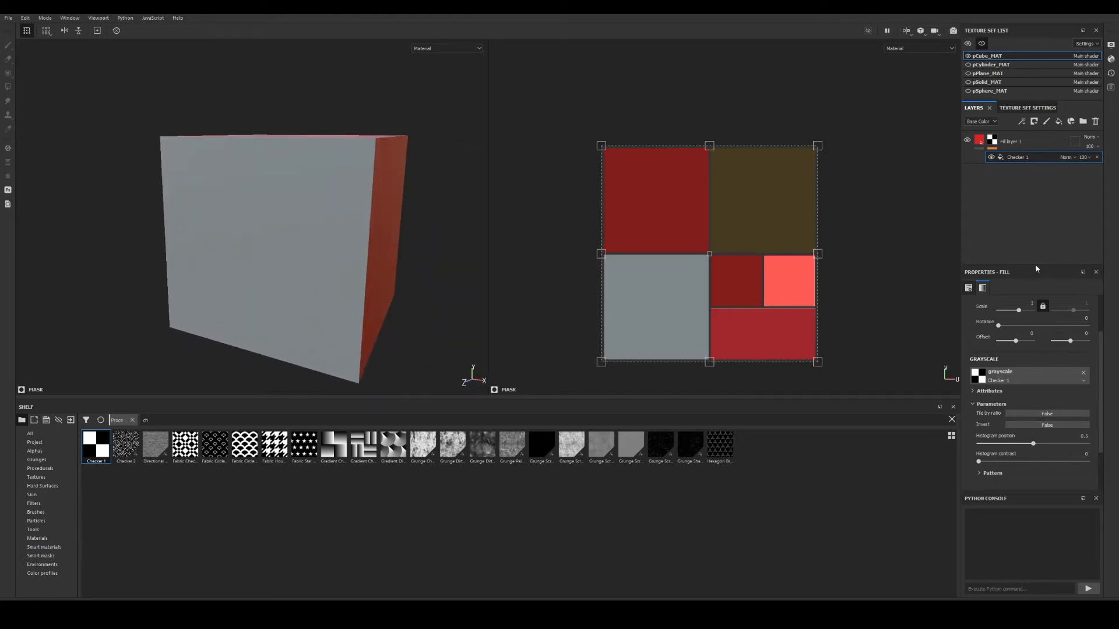
drag(1036, 265, 1039, 222)
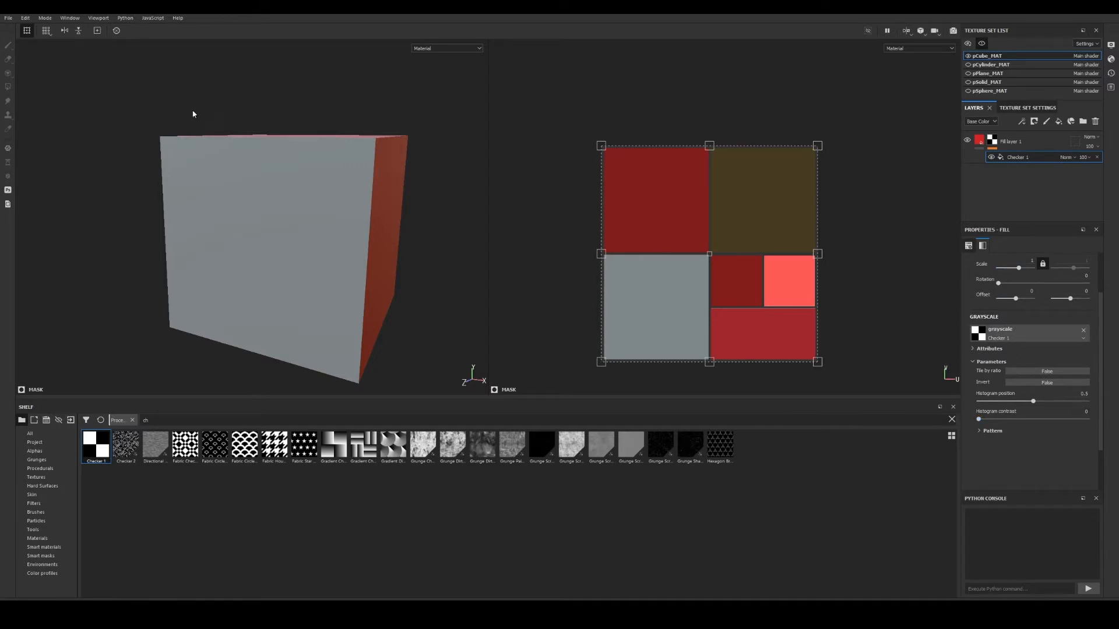
alt+drag(192, 113, 286, 225)
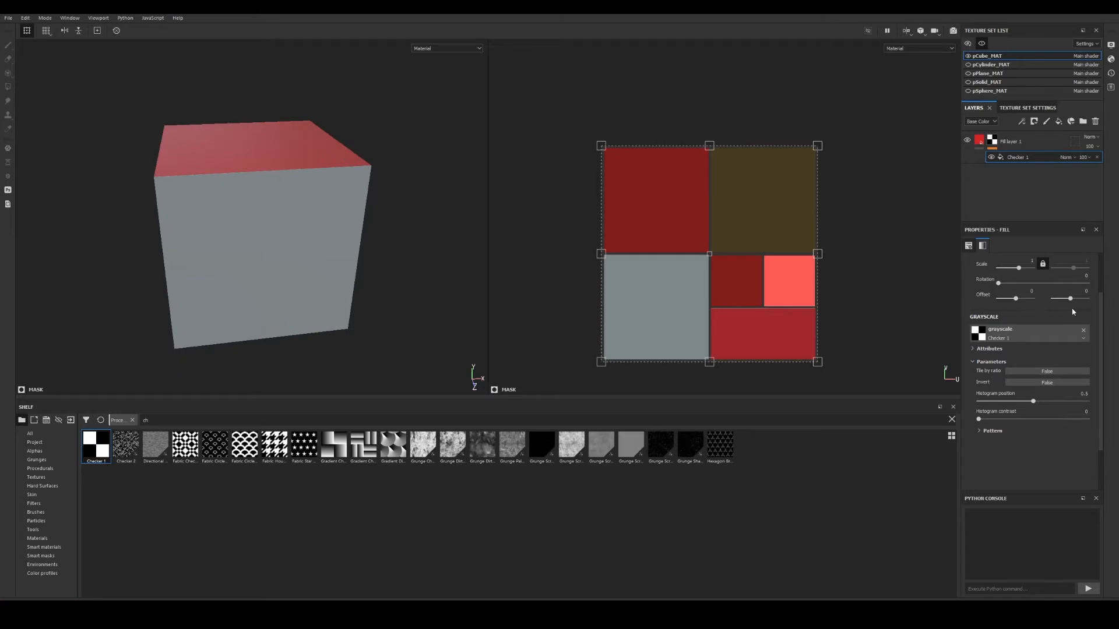
scroll(1051, 291, up, 3)
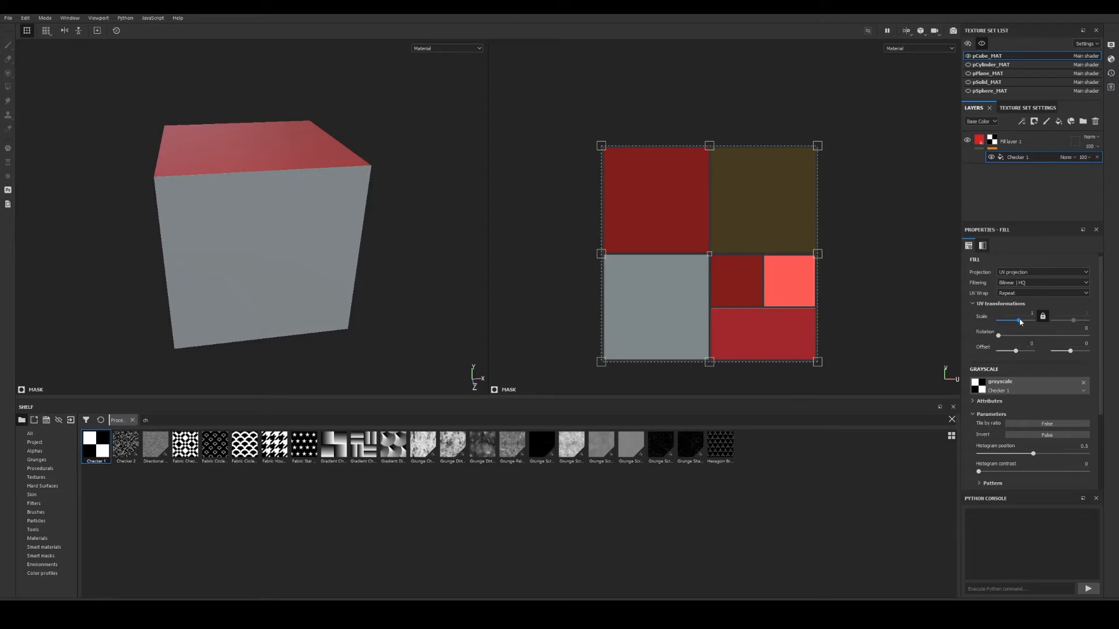
Raise the checker's UV Scale to 10.08 and orbit to check its tiling on every cube face.
drag(1021, 322, 1017, 359)
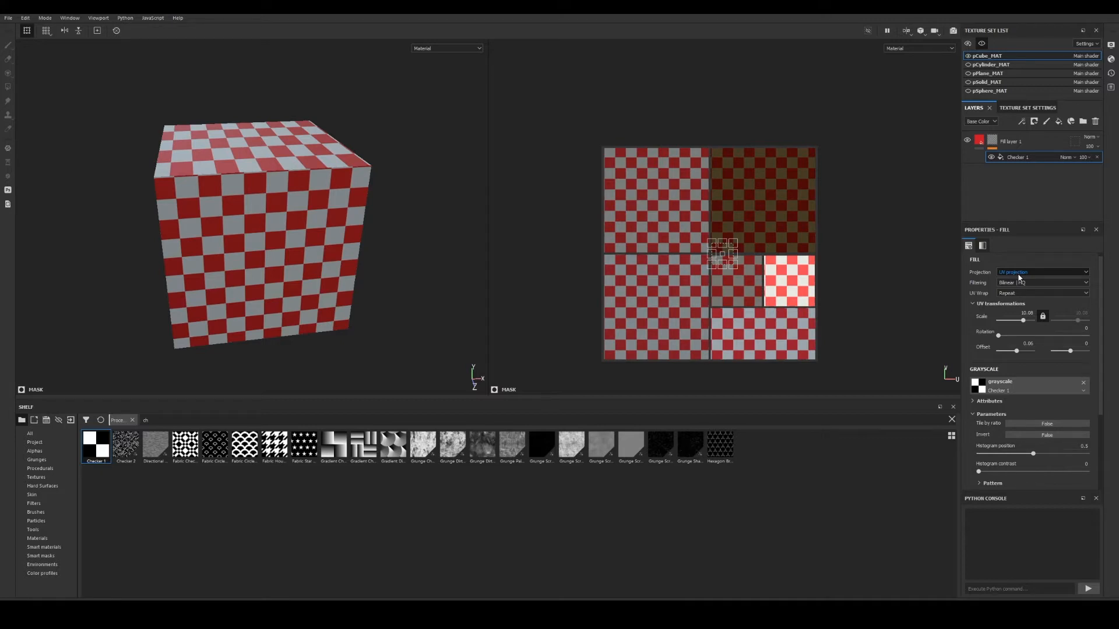
alt+drag(455, 262, 338, 240)
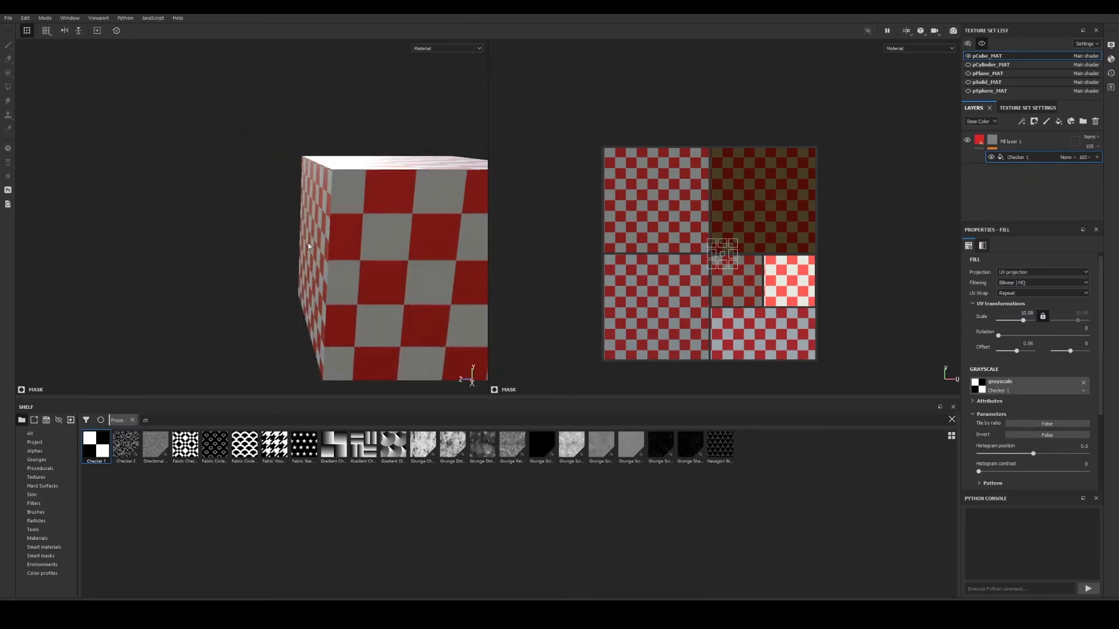
alt+middle_drag(338, 240, 73, 223)
alt+right_drag(73, 223, 197, 227)
mouse_move(131, 241)
alt+mouse_down()
mouse_move(88, 252)
mouse_move(151, 248)
alt+mouse_up()
alt+right_drag(151, 248, 110, 249)
alt+drag(110, 250, 120, 254)
alt+right_drag(120, 255, 306, 261)
alt+drag(306, 261, 168, 184)
mouse_move(168, 185)
alt+middle_down()
mouse_move(165, 227)
mouse_move(169, 186)
alt+middle_up()
alt+drag(169, 187, 431, 213)
alt+right_drag(431, 213, 245, 298)
alt+middle_drag(245, 298, 287, 275)
alt+right_drag(287, 276, 230, 268)
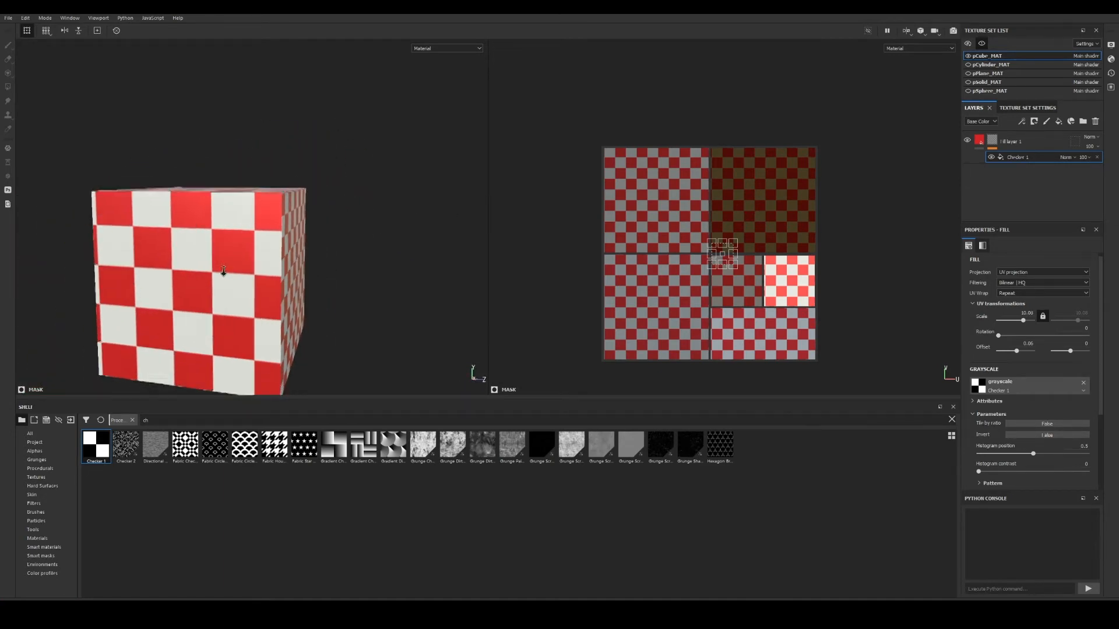
alt+drag(229, 268, 306, 276)
alt+right_drag(306, 276, 173, 255)
alt+drag(174, 255, 475, 374)
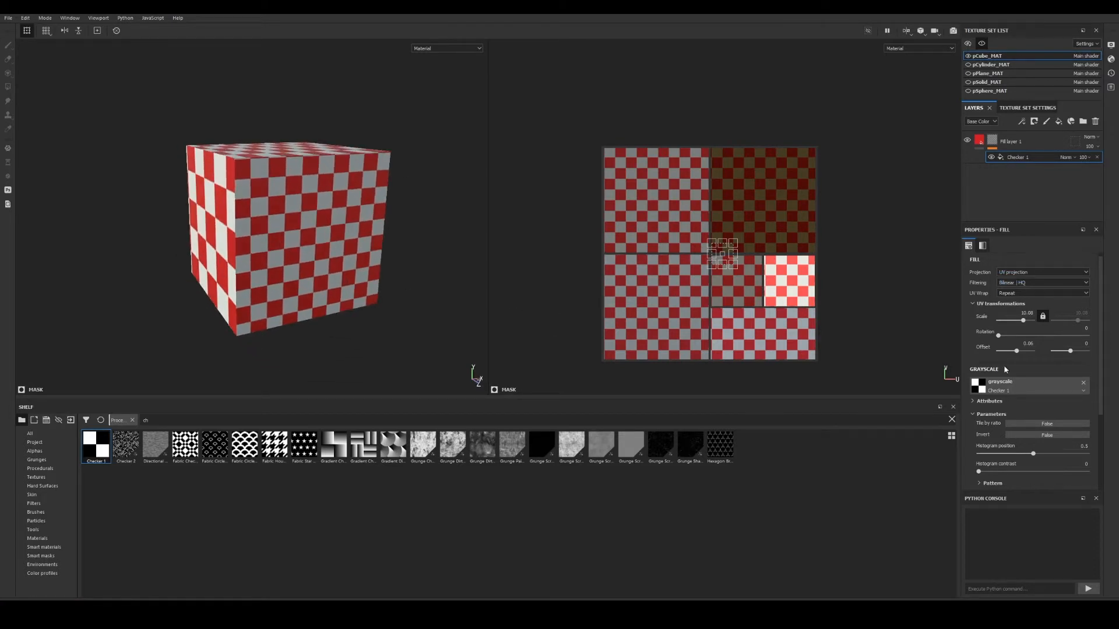
Switch the Checker 1 fill to Tri-planar projection and inspect the cube in the 3D-only view.
click(1027, 274)
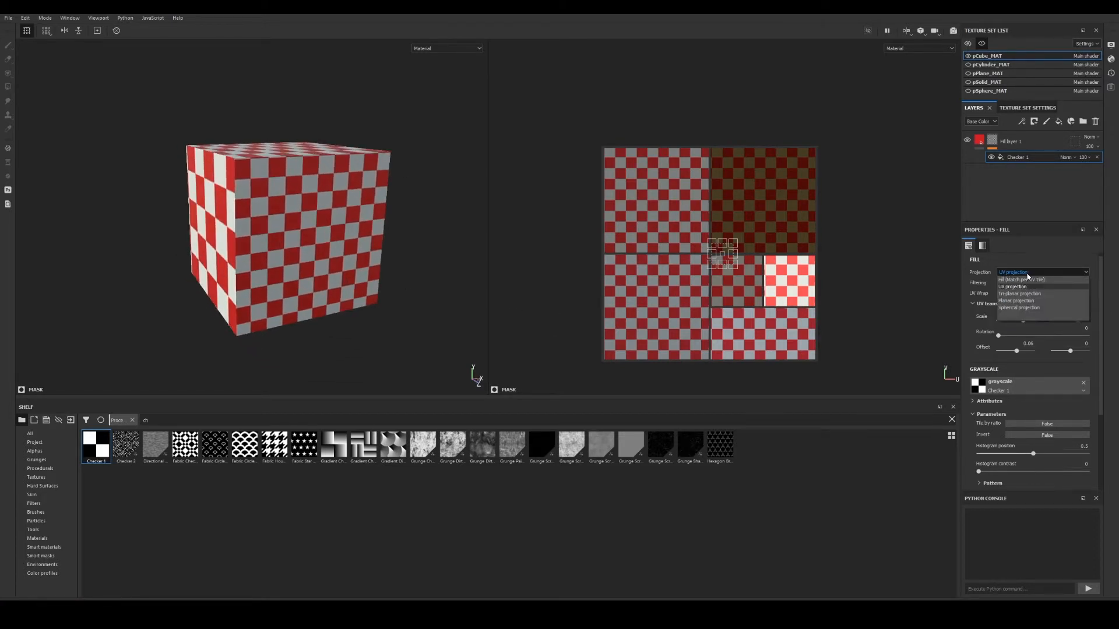
click(1020, 294)
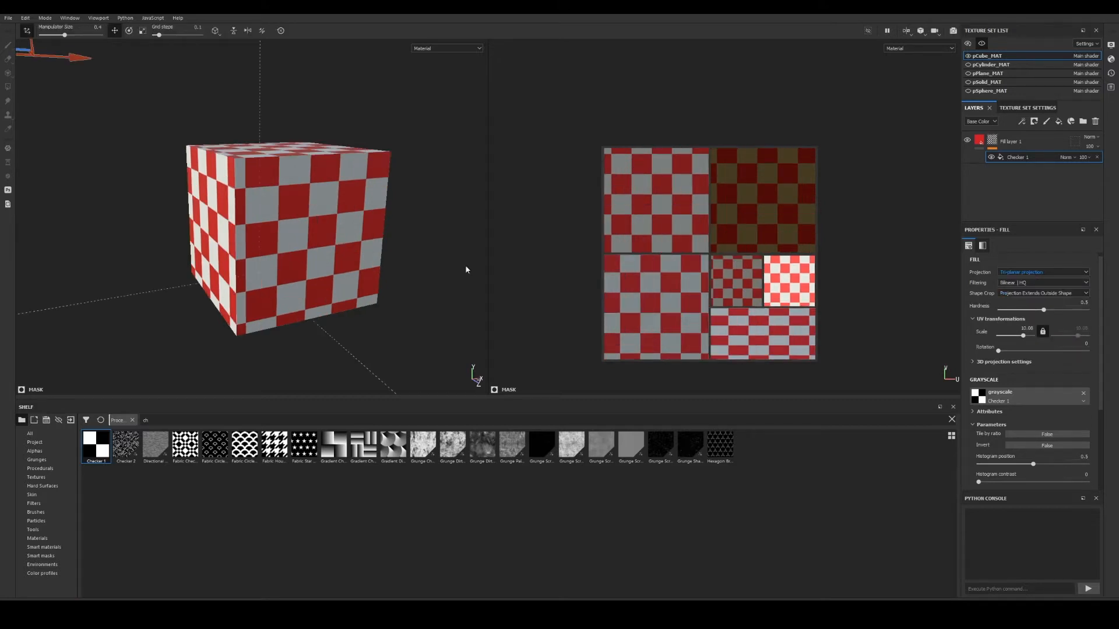
key(F2)
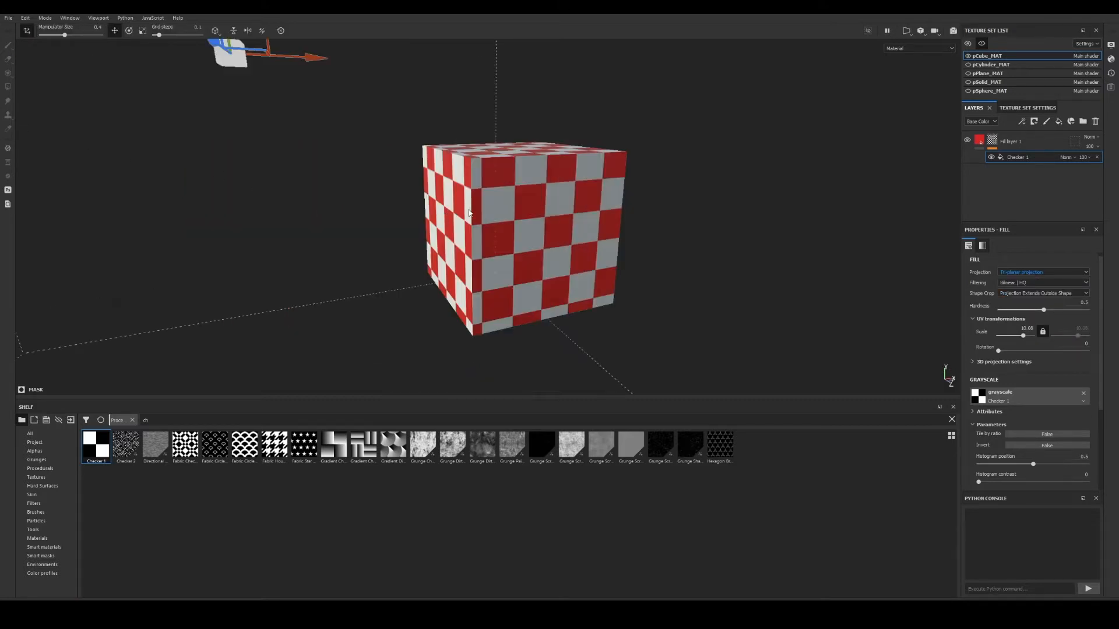
scroll(402, 193, down, 5)
alt+drag(404, 215, 515, 242)
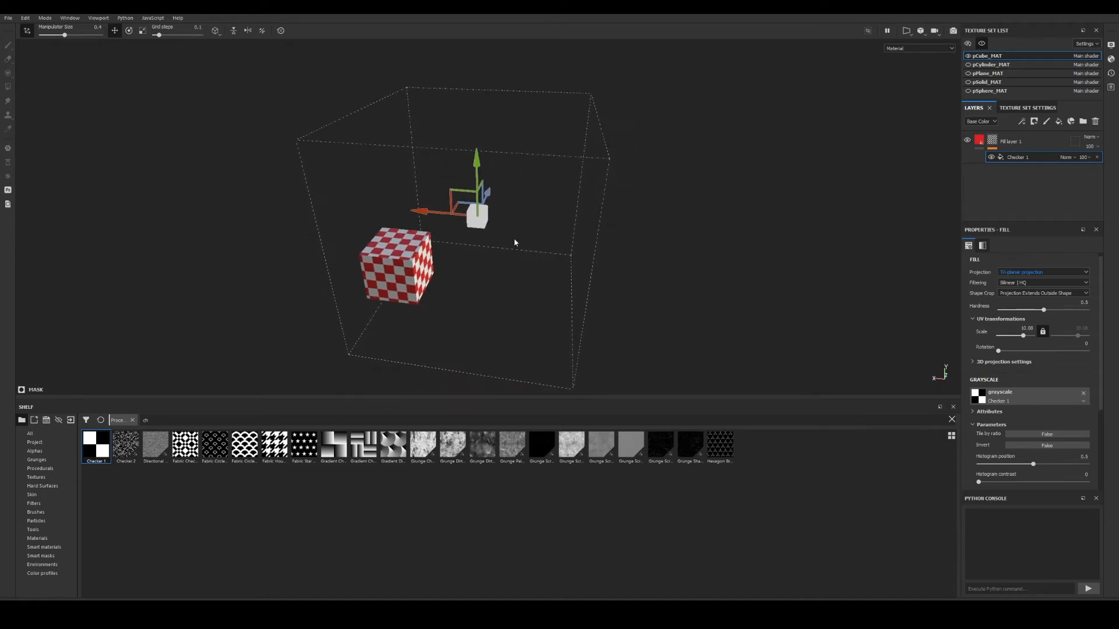
alt+drag(596, 235, 551, 280)
alt+right_drag(551, 279, 626, 297)
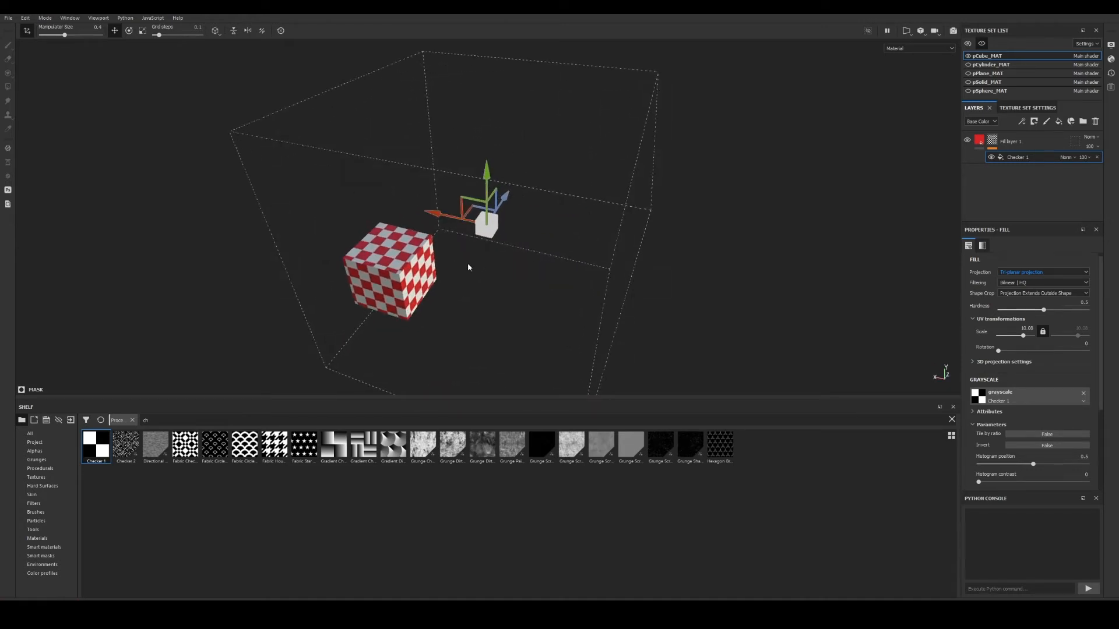
alt+drag(468, 267, 567, 188)
click(457, 201)
alt+right_drag(447, 260, 597, 240)
alt+middle_drag(446, 250, 487, 181)
mouse_move(486, 180)
alt+mouse_down()
mouse_move(504, 162)
mouse_move(646, 252)
mouse_move(638, 242)
mouse_move(651, 215)
mouse_move(649, 235)
mouse_move(620, 225)
mouse_move(459, 242)
mouse_move(449, 273)
mouse_move(462, 240)
mouse_move(345, 250)
mouse_move(430, 254)
mouse_move(552, 302)
mouse_move(505, 212)
mouse_move(542, 227)
alt+mouse_up()
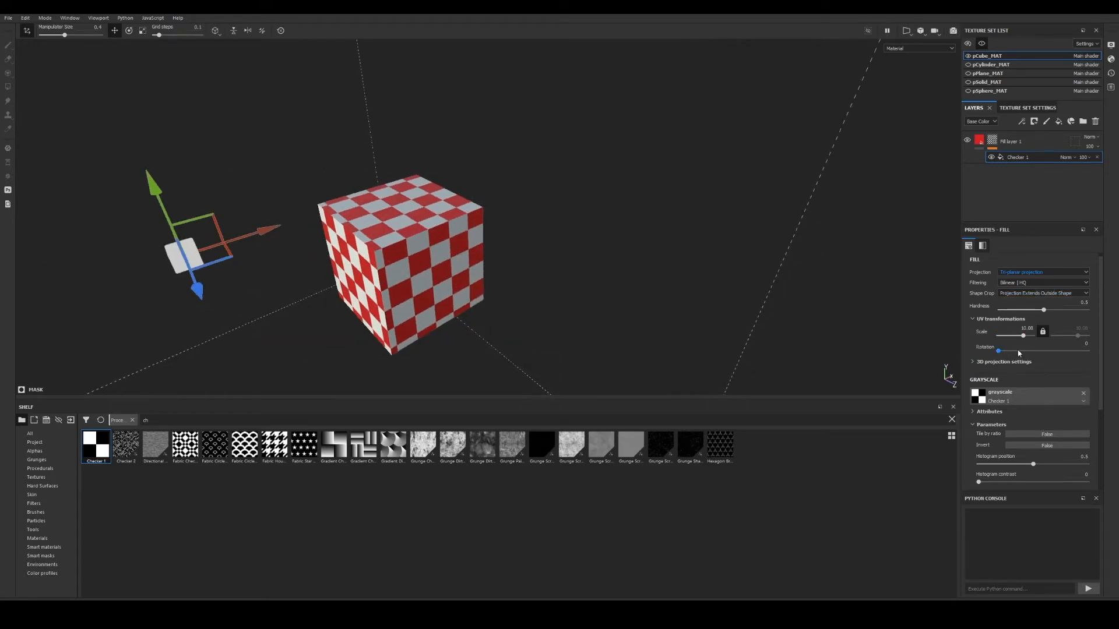
Fine-tune the checker scale and expand the 3D projection offset and rotation settings.
drag(1023, 337, 1018, 336)
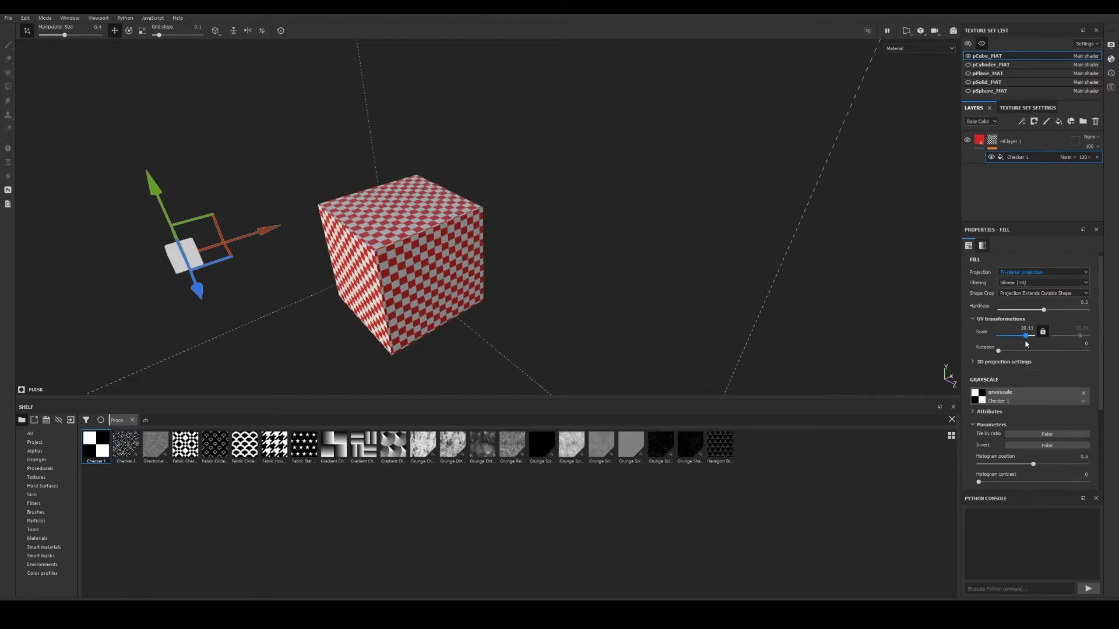
drag(999, 352, 1015, 351)
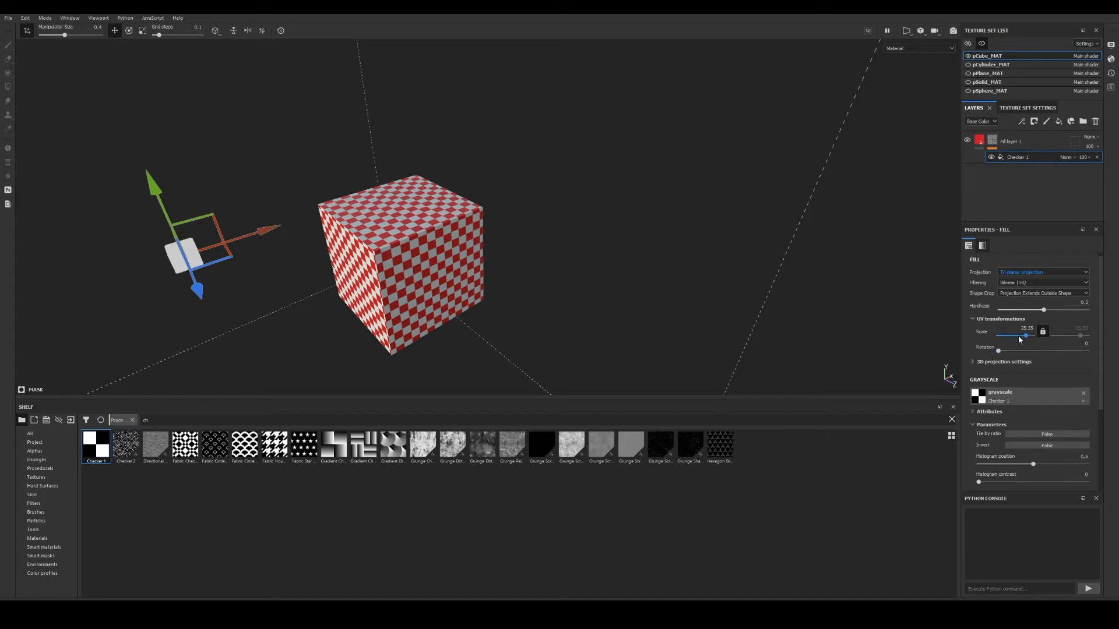
alt+drag(482, 332, 513, 247)
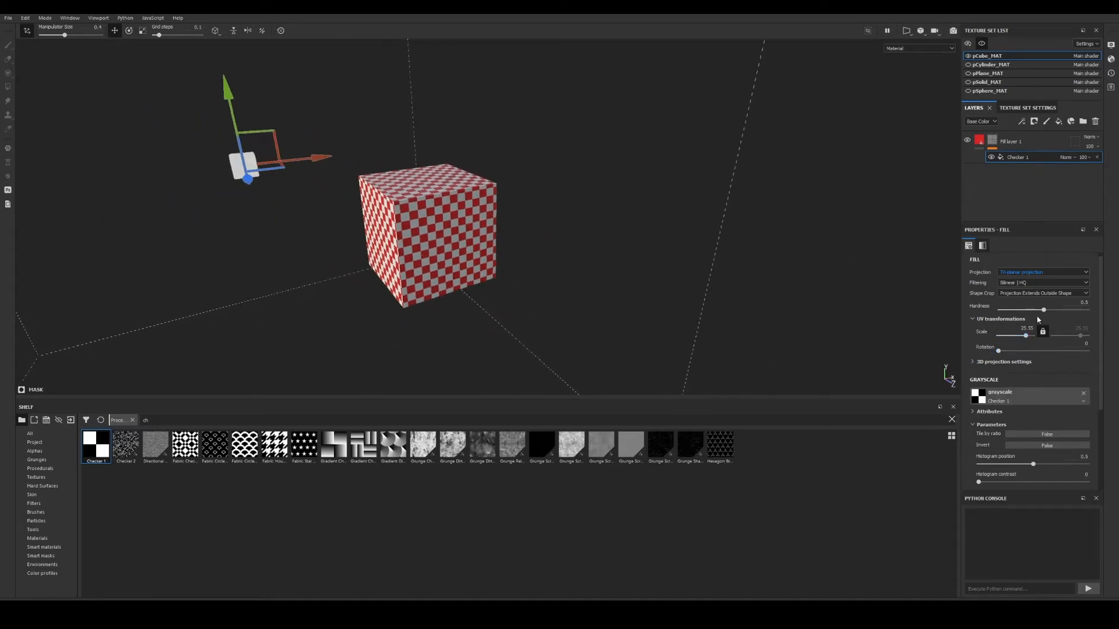
click(972, 362)
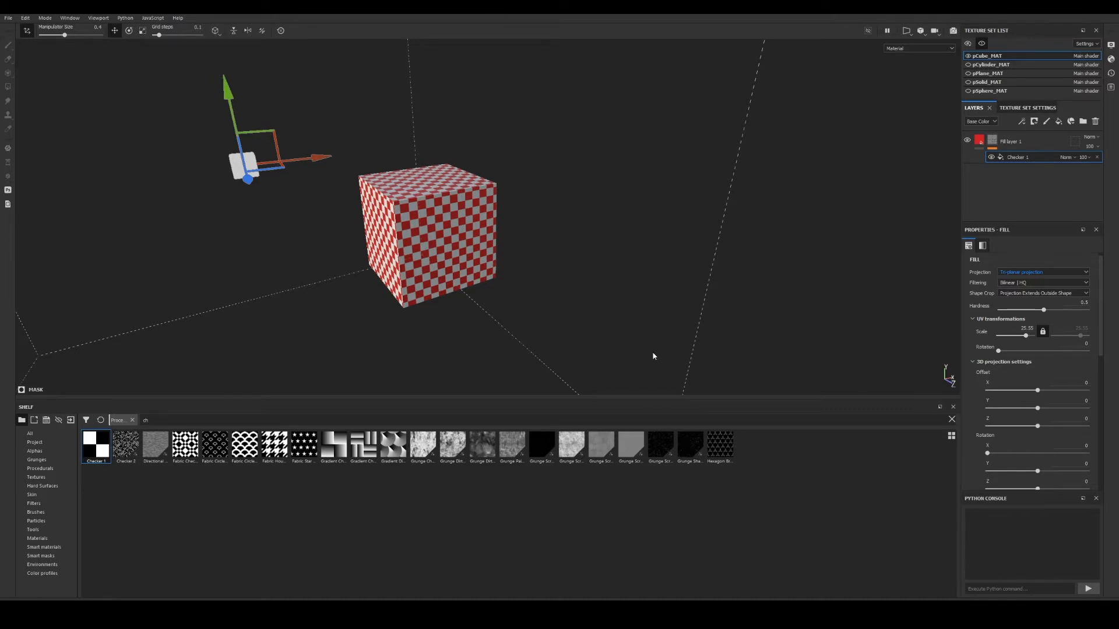
alt+right_drag(530, 283, 497, 280)
alt+middle_drag(497, 280, 568, 276)
alt+right_drag(656, 302, 571, 277)
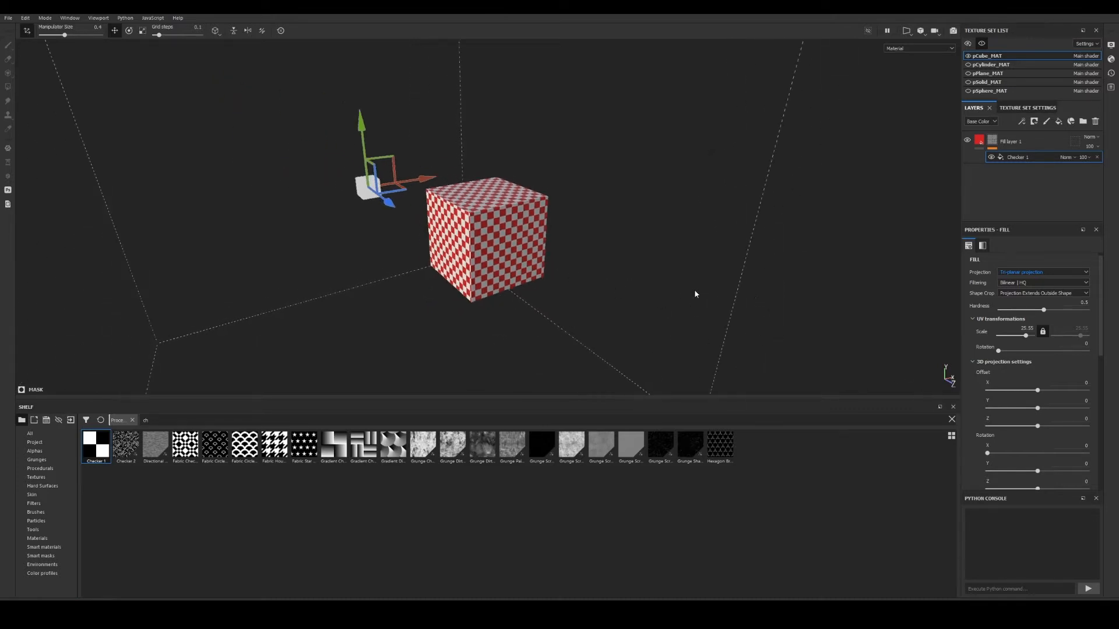
alt+drag(695, 294, 458, 254)
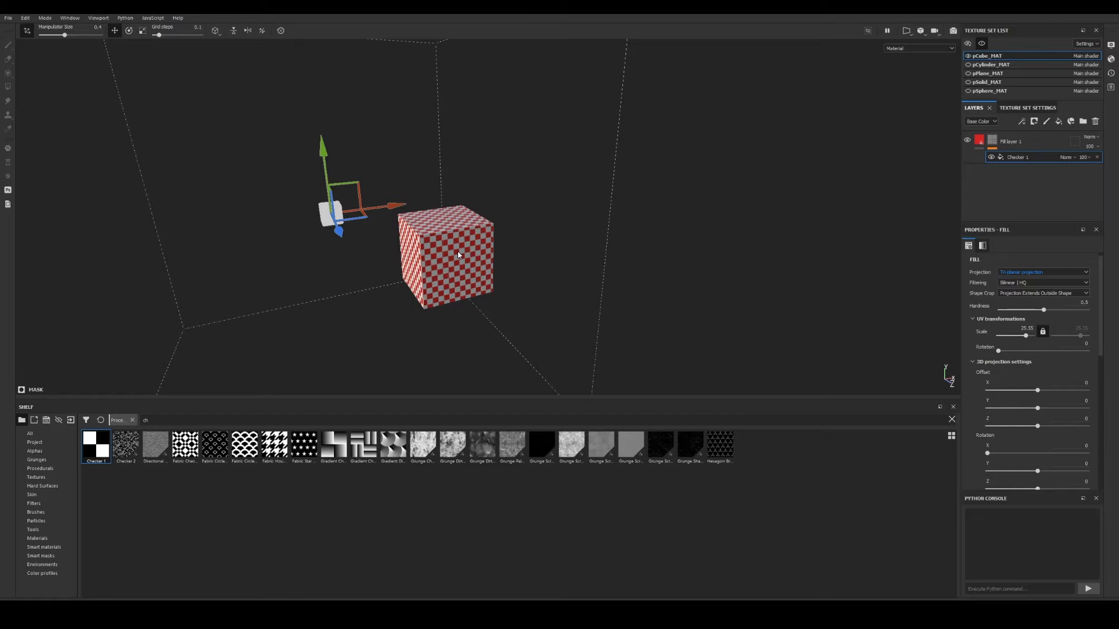
alt+drag(407, 161, 501, 240)
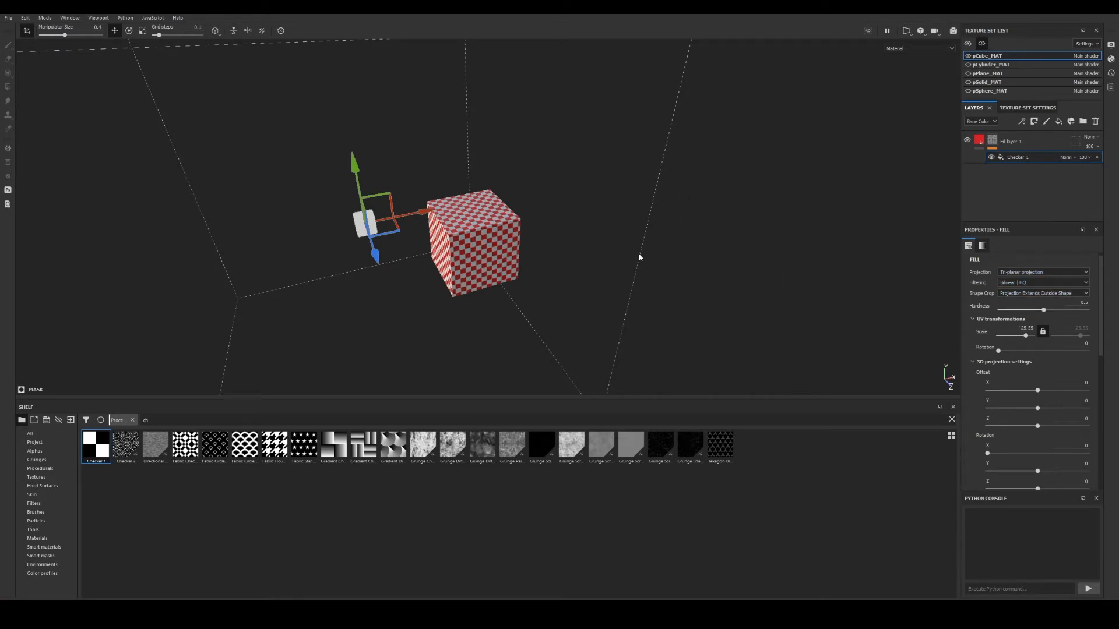
Return to the side-by-side 3D and UV views and set the checker Scale to about 5.5.
key(F1)
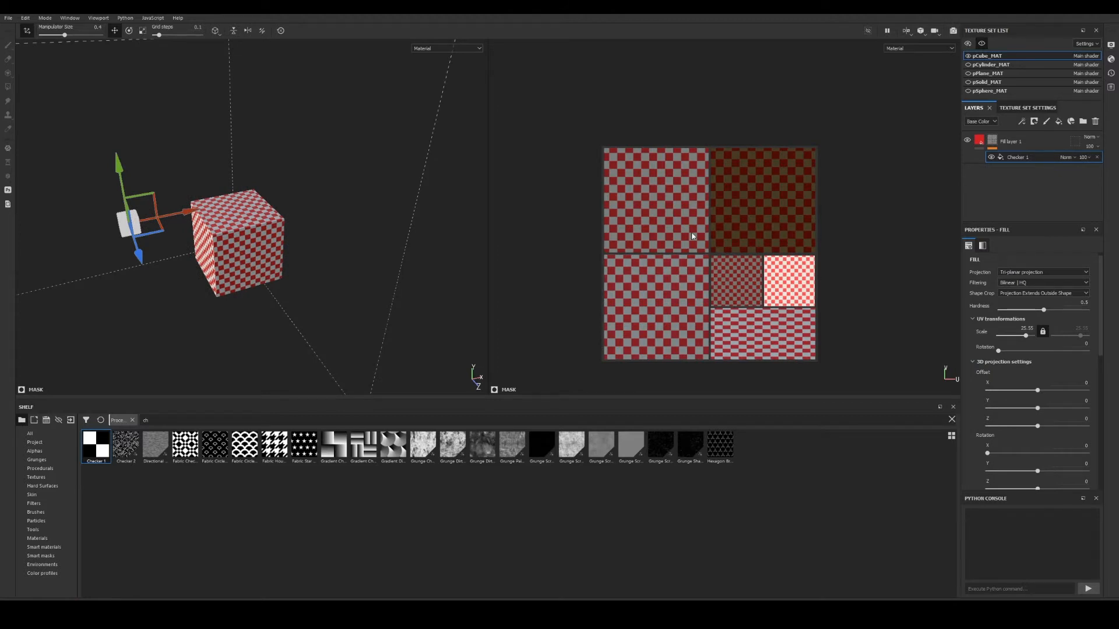
alt+drag(206, 263, 263, 211)
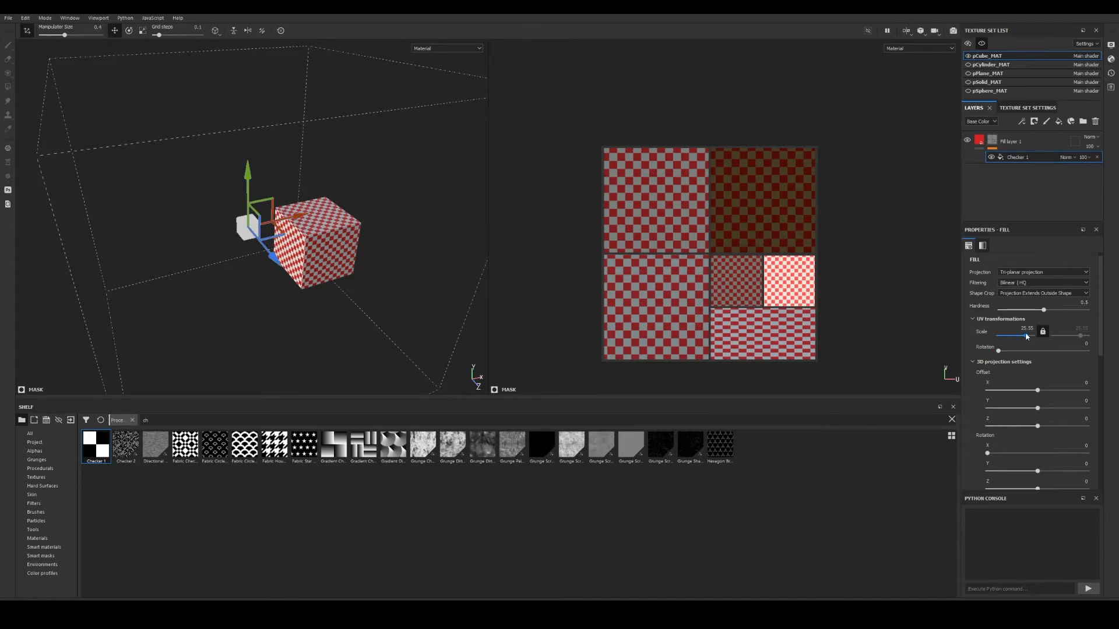
drag(1027, 336, 1021, 337)
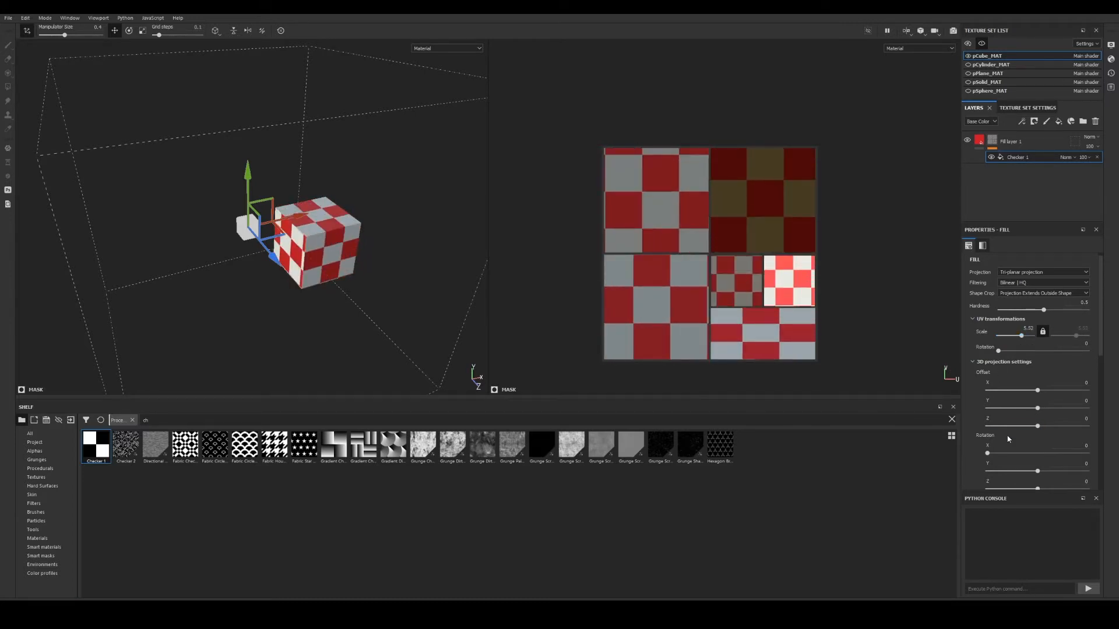
Rotate the checker in UV space, tilt the projection on X, and shift it across the cube.
scroll(1009, 438, down, 3)
mouse_move(1042, 438)
mouse_down()
mouse_move(1047, 476)
mouse_move(1046, 441)
mouse_up()
scroll(1026, 349, up, 3)
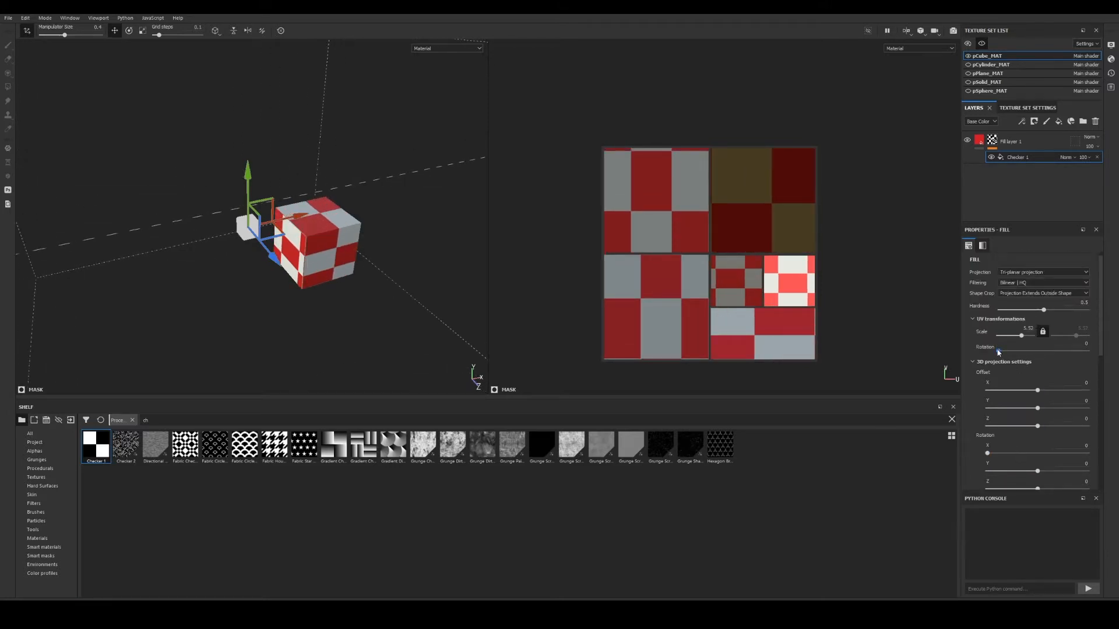
mouse_move(998, 350)
mouse_down()
mouse_move(1011, 354)
mouse_move(997, 352)
mouse_up()
scroll(1030, 414, down, 1)
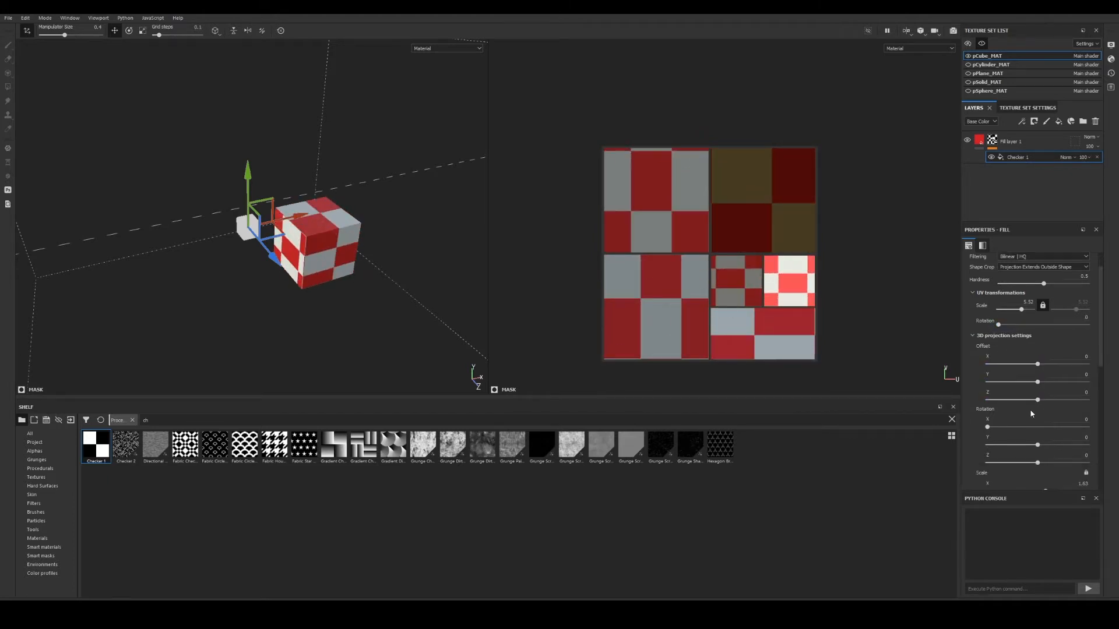
scroll(1025, 419, down, 1)
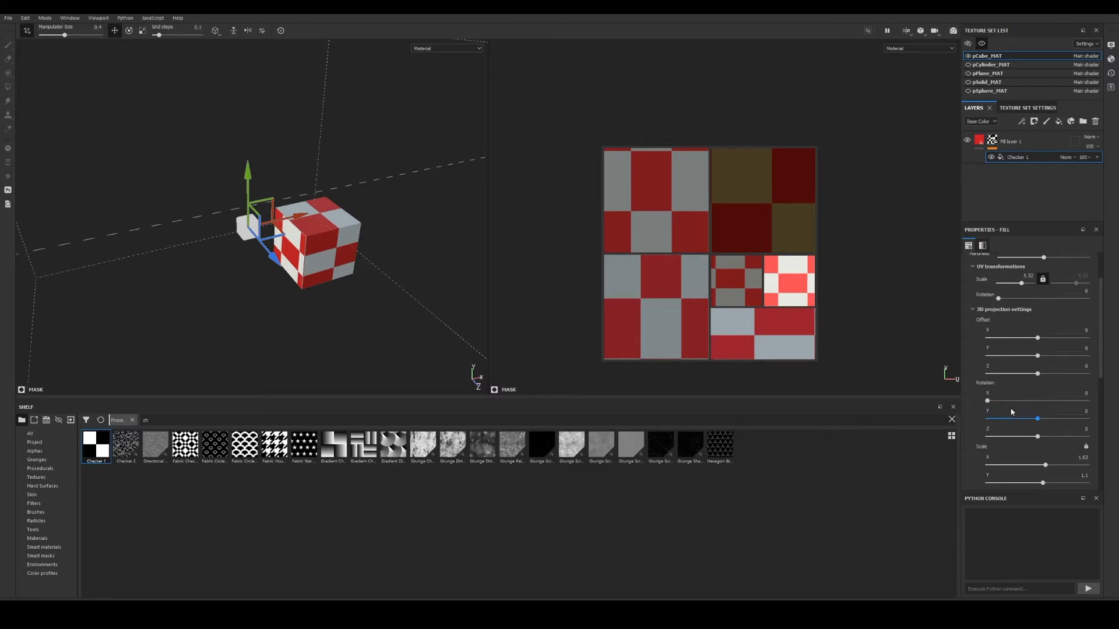
mouse_move(988, 402)
mouse_down()
mouse_move(1033, 404)
mouse_move(991, 402)
mouse_up()
mouse_move(351, 258)
alt+mouse_down()
mouse_move(365, 254)
mouse_move(344, 274)
alt+mouse_up()
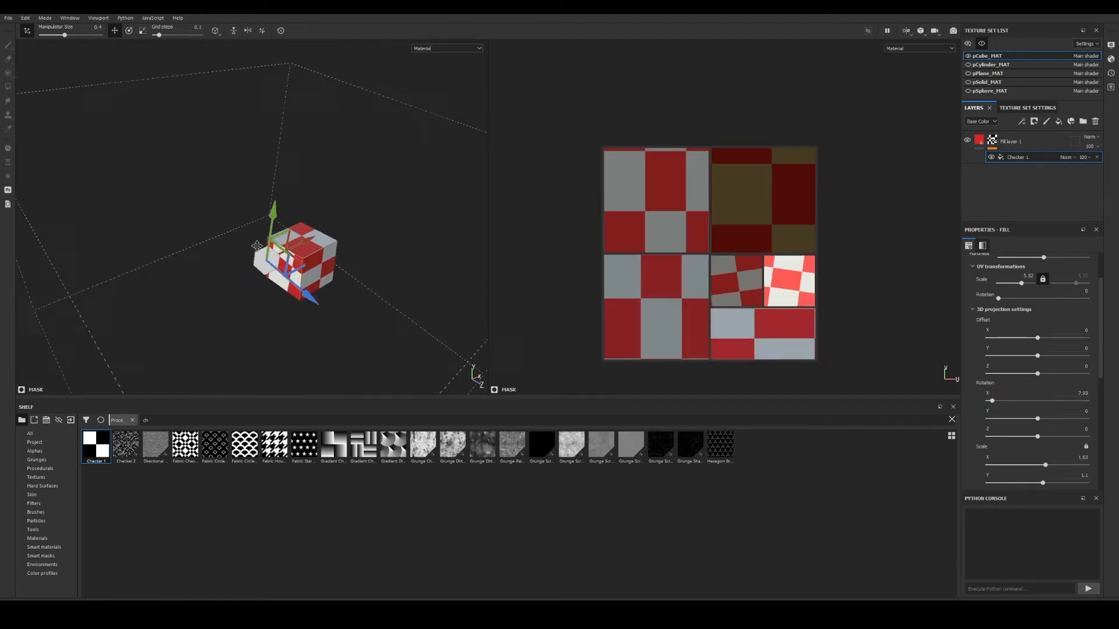
drag(303, 304, 271, 222)
Rotate the projection to (157.8, −170.5, 180) and scale it to 0.76 × 0.45 with the gizmo.
click(128, 31)
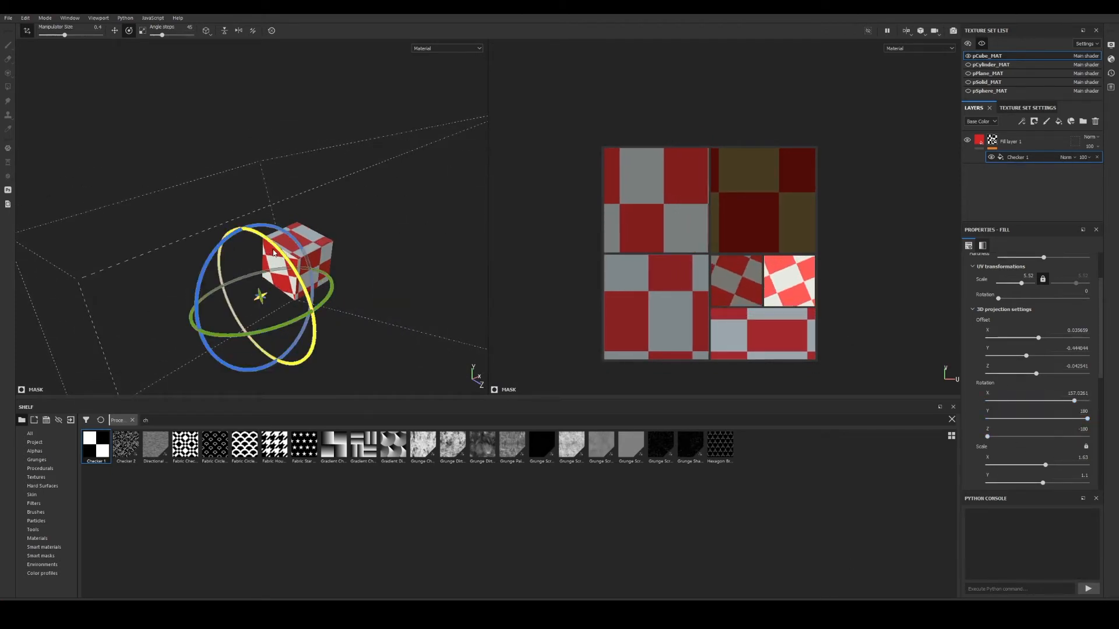
drag(284, 254, 580, 293)
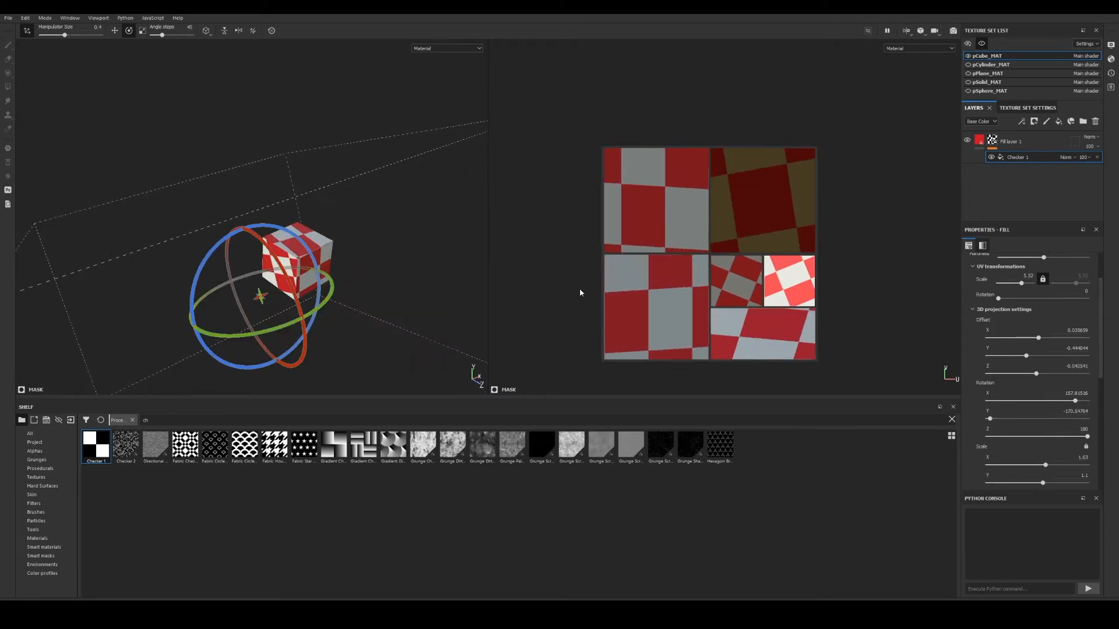
click(141, 32)
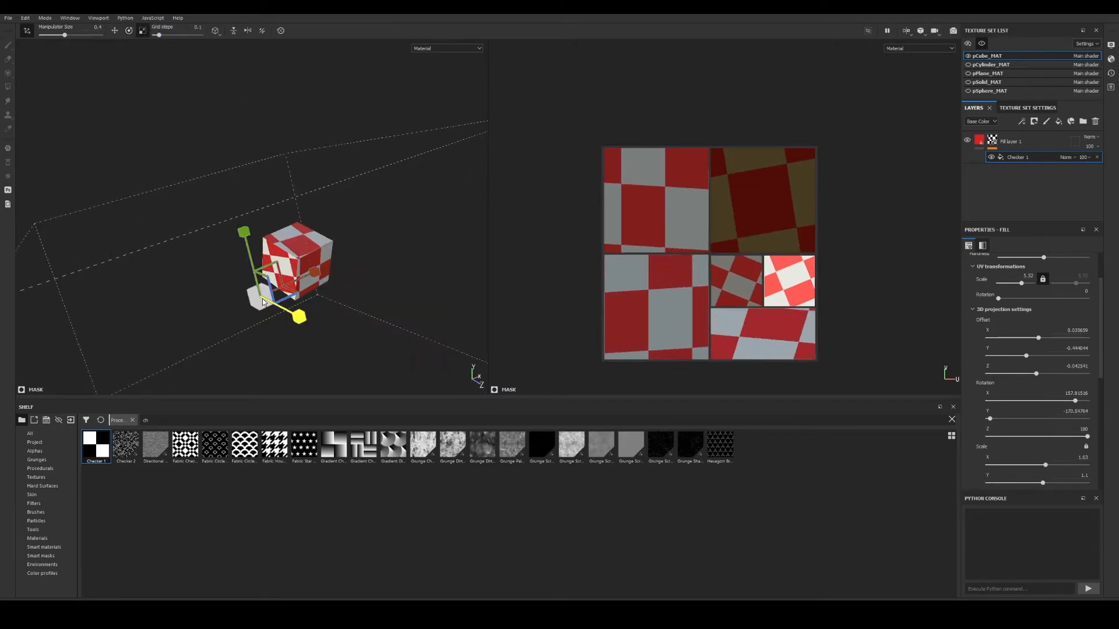
drag(297, 322, 318, 279)
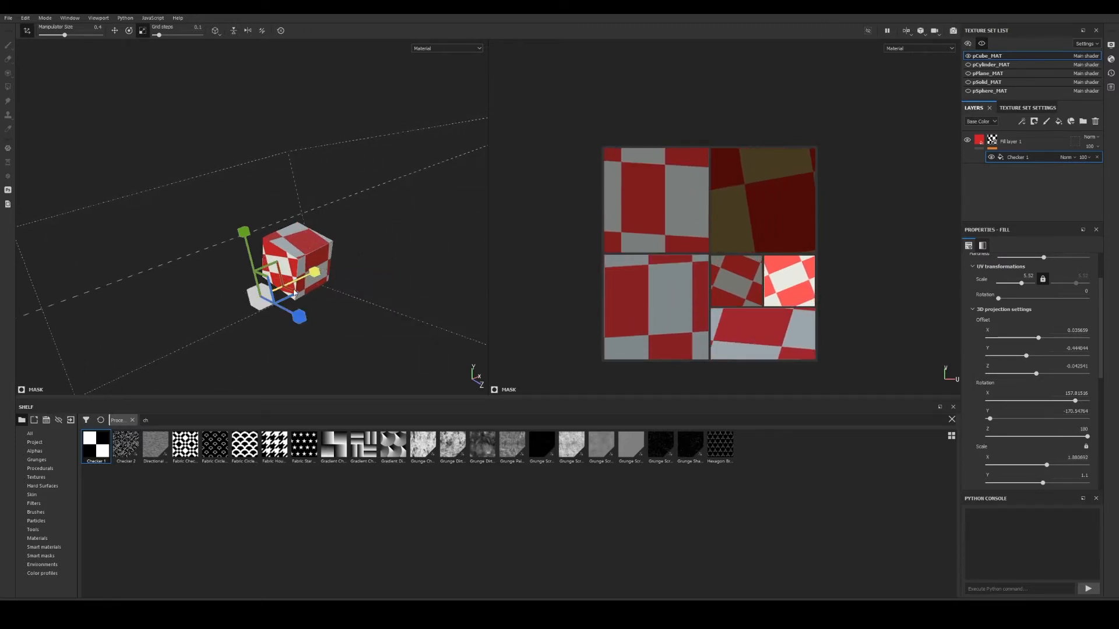
drag(261, 301, 148, 324)
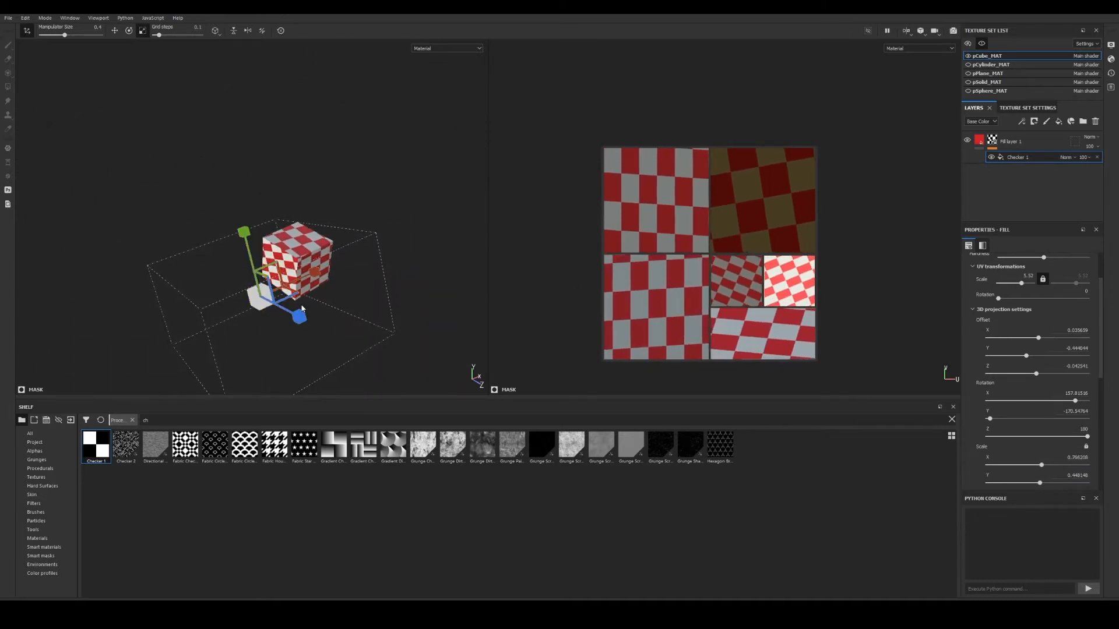
alt+drag(271, 315, 419, 276)
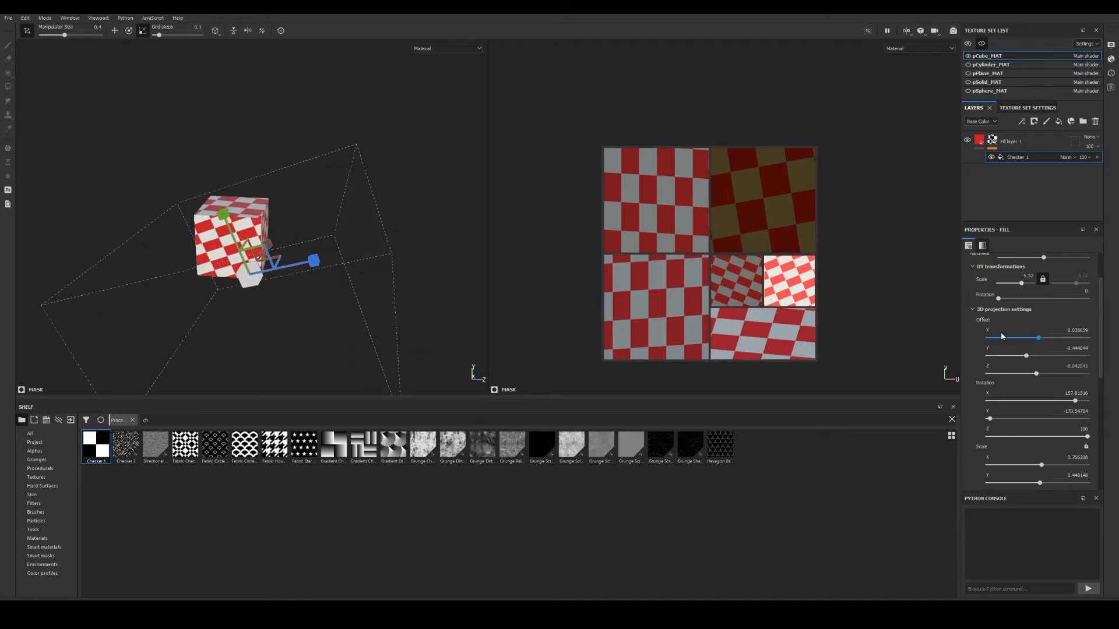
scroll(1001, 331, up, 2)
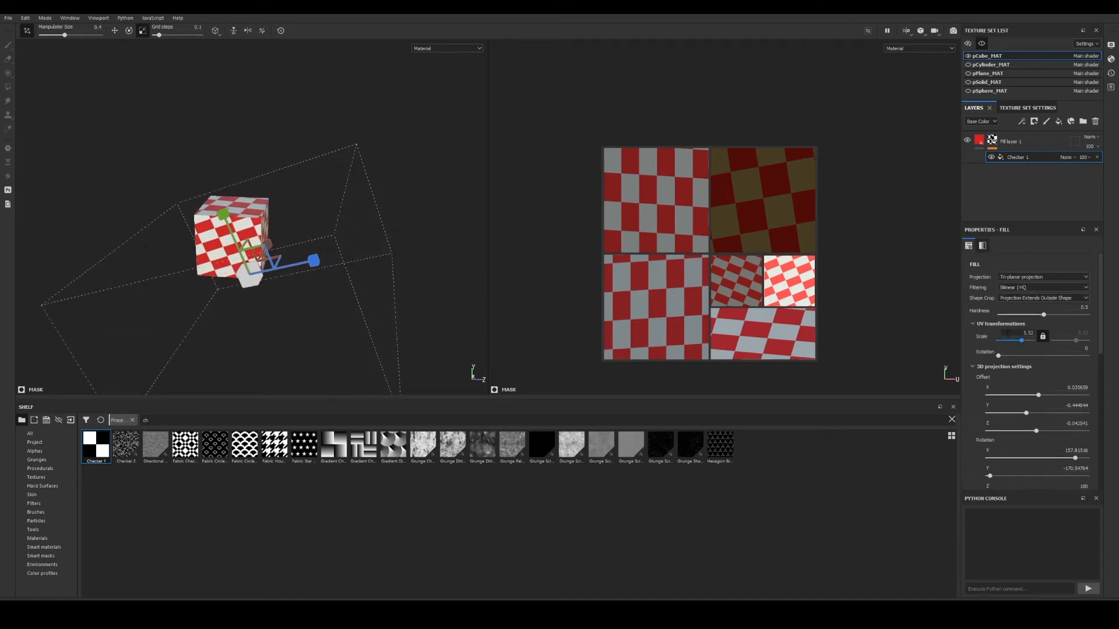
Replace Fill layer 1's mask checker with a new fill using Checker 1 as Grayscale, and add Fill layer 2.
click(1096, 157)
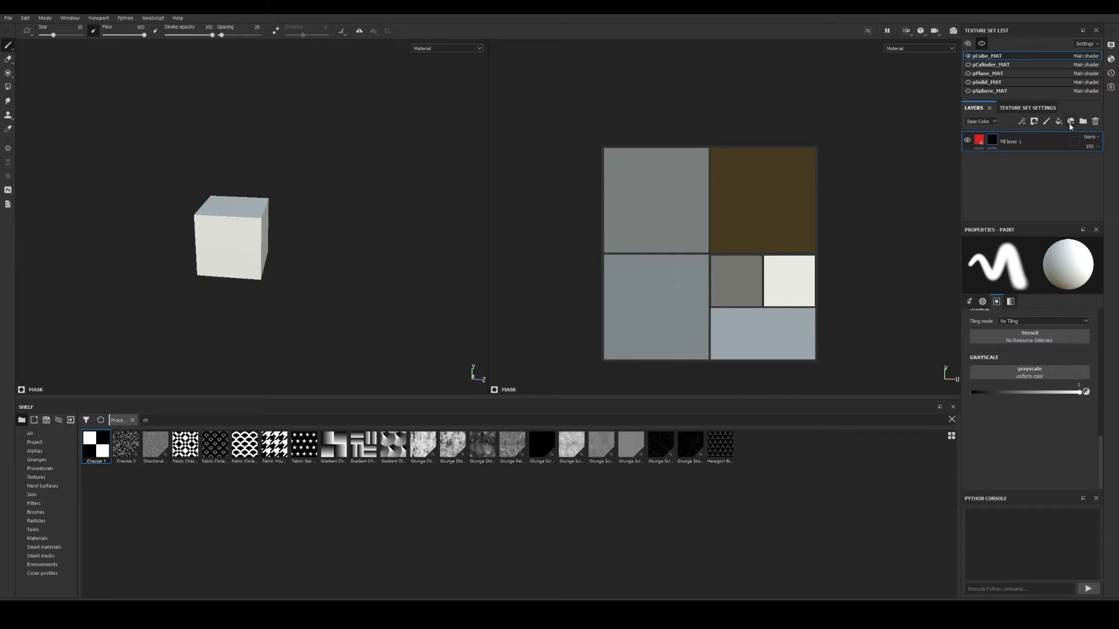
click(1059, 123)
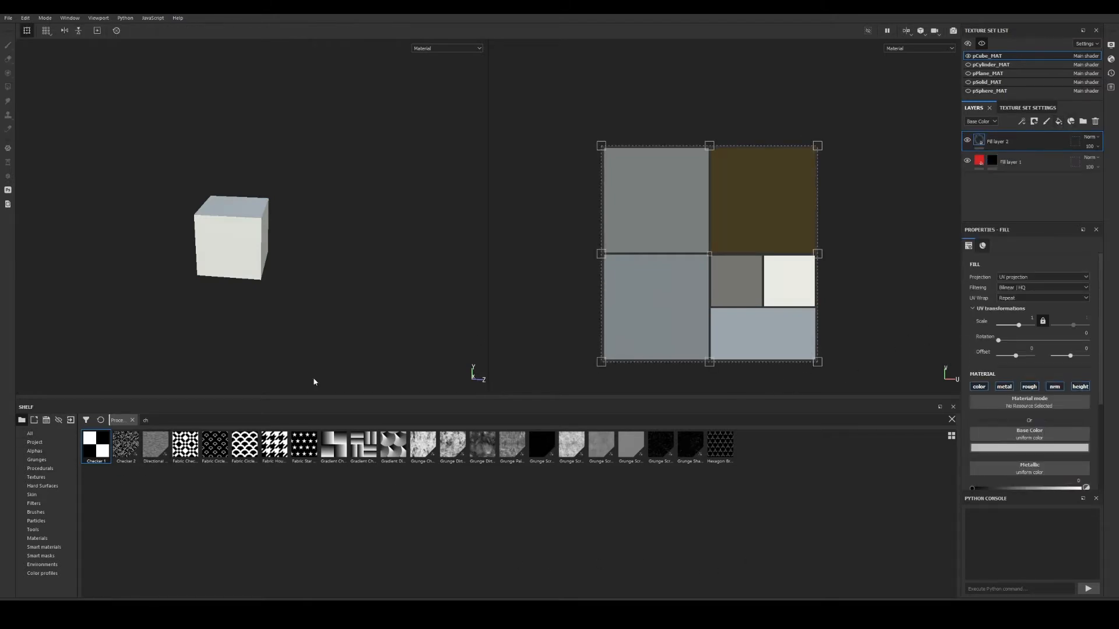
click(991, 162)
right_click(991, 163)
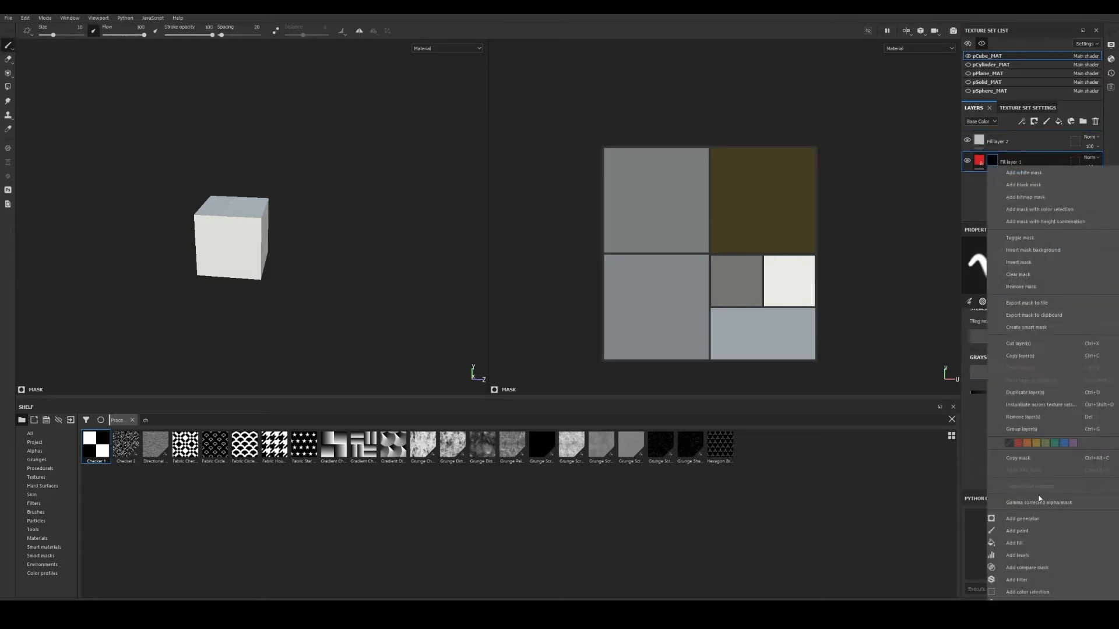
click(1019, 544)
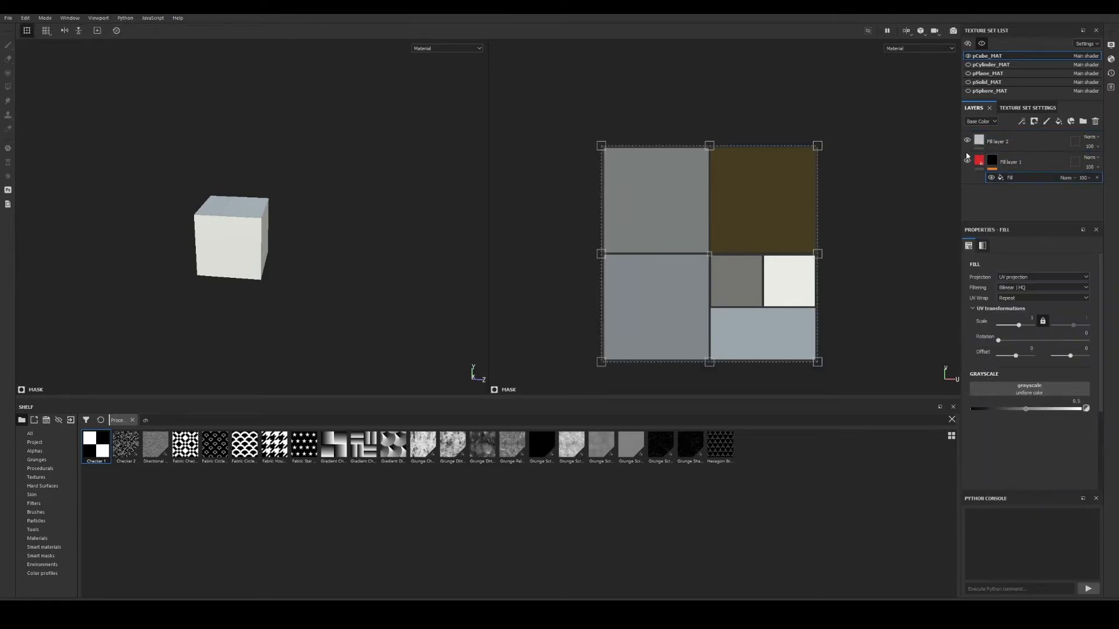
drag(114, 459, 1029, 394)
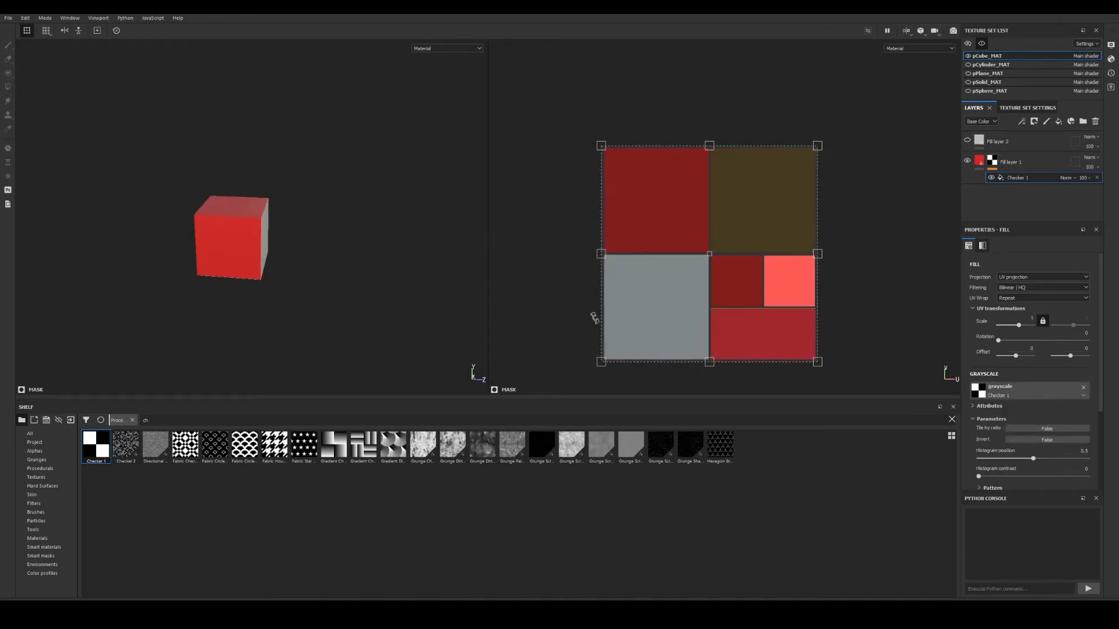
Set the new checker fill to scale 5.52 with Tri-planar projection.
alt+drag(428, 313, 305, 302)
alt+right_drag(419, 285, 419, 225)
alt+drag(303, 205, 286, 227)
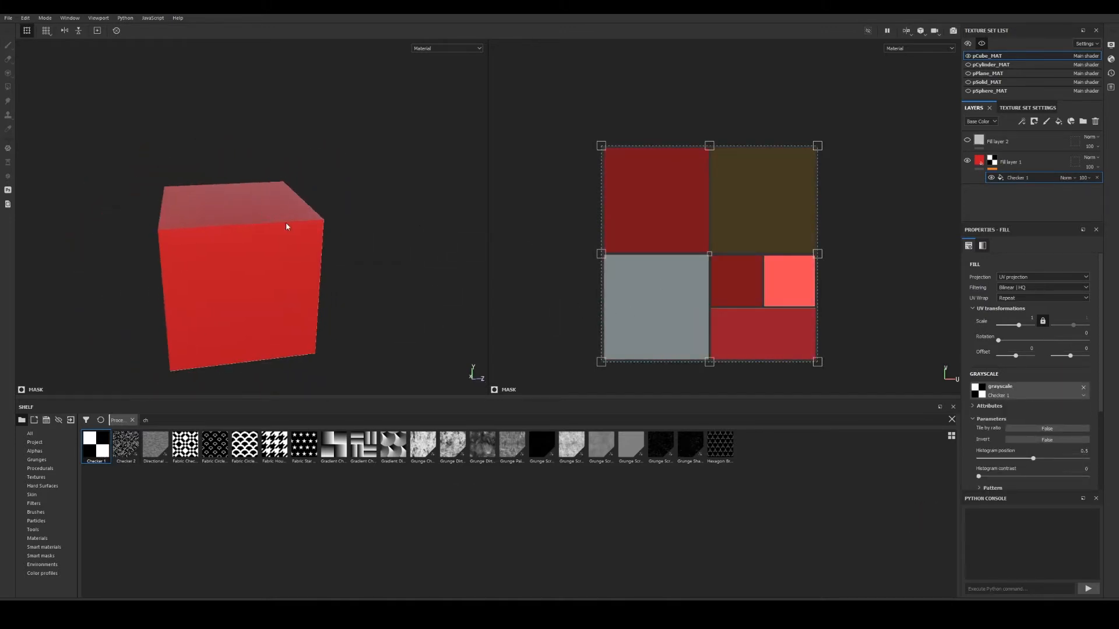
drag(1018, 324, 1022, 328)
alt+drag(105, 252, 201, 228)
click(1026, 277)
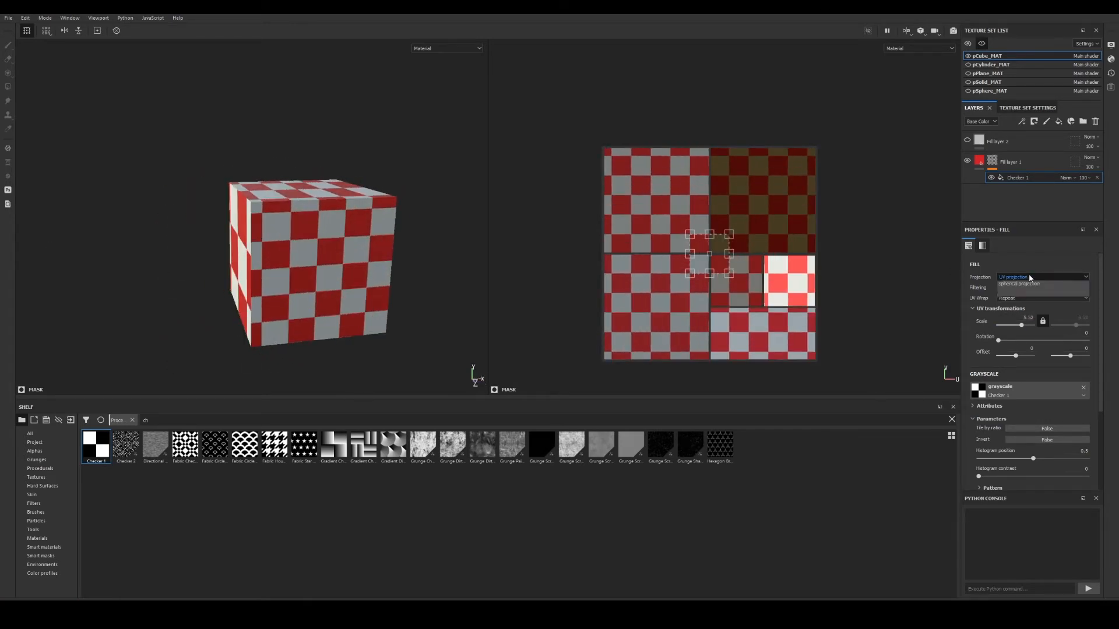
click(1029, 304)
alt+drag(378, 249, 361, 244)
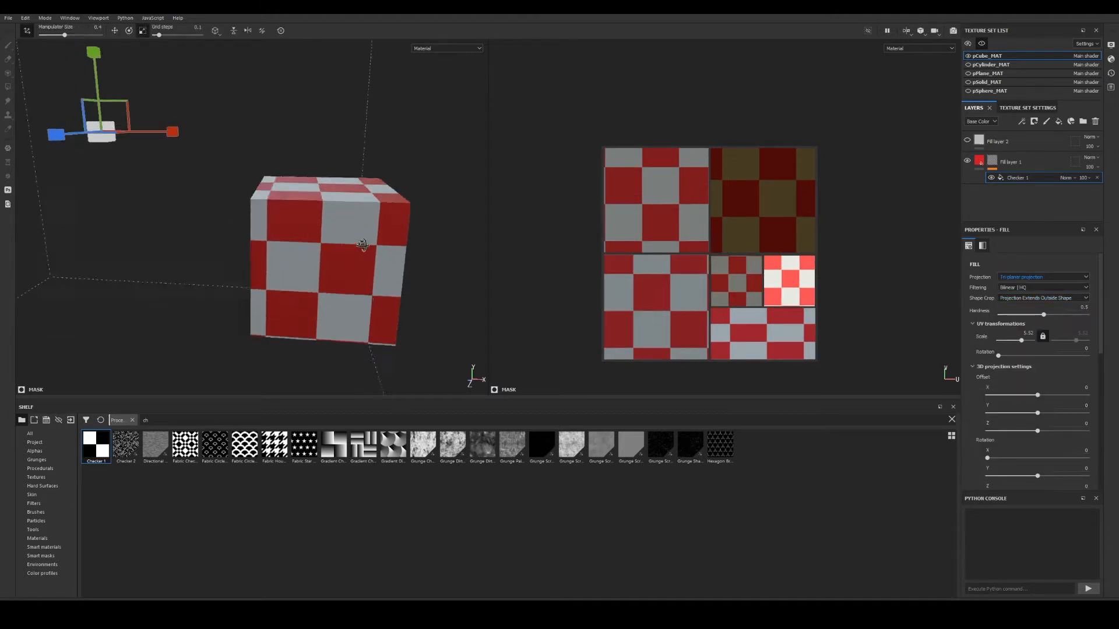
alt+right_drag(362, 244, 272, 230)
alt+drag(272, 230, 363, 240)
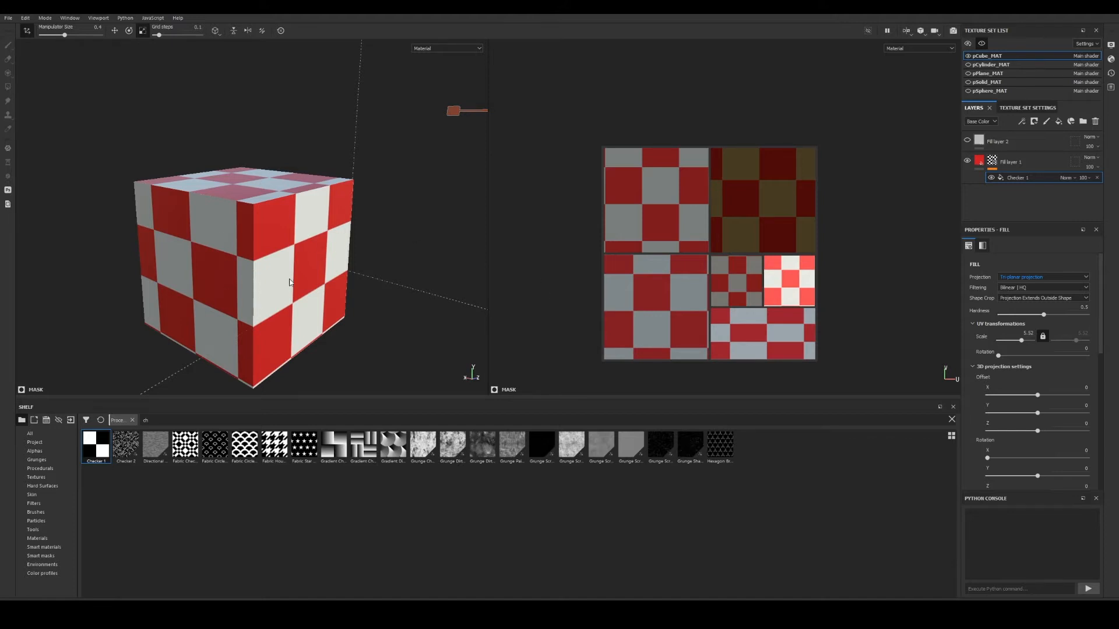
Give the mask checker hardness 0.53, scale 12.02 and rotation around 183.56.
scroll(309, 261, down, 5)
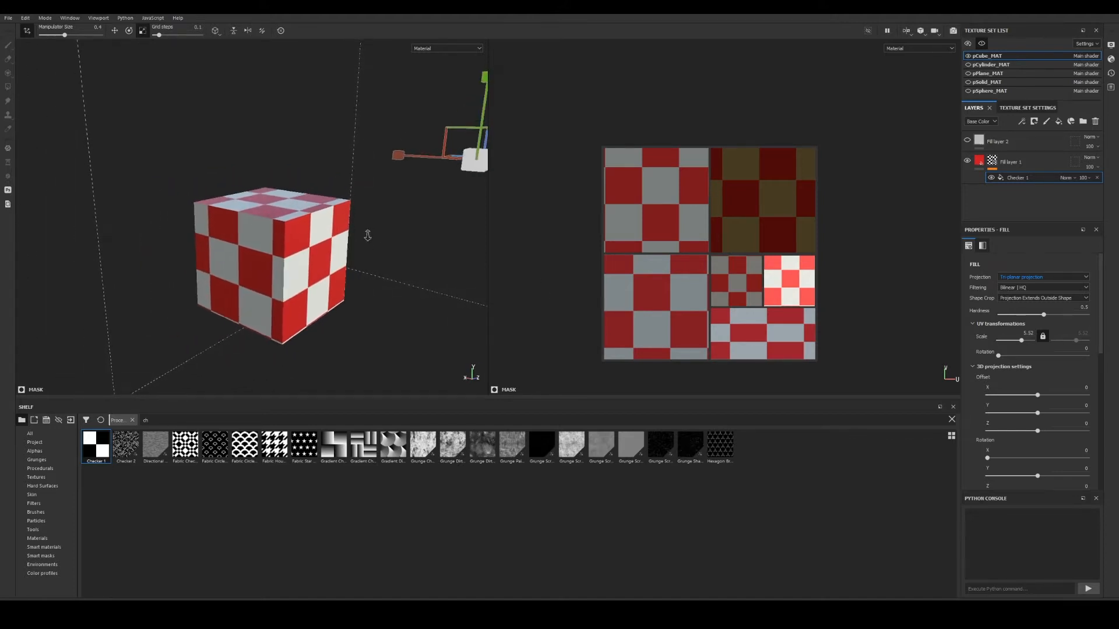
scroll(289, 239, up, 2)
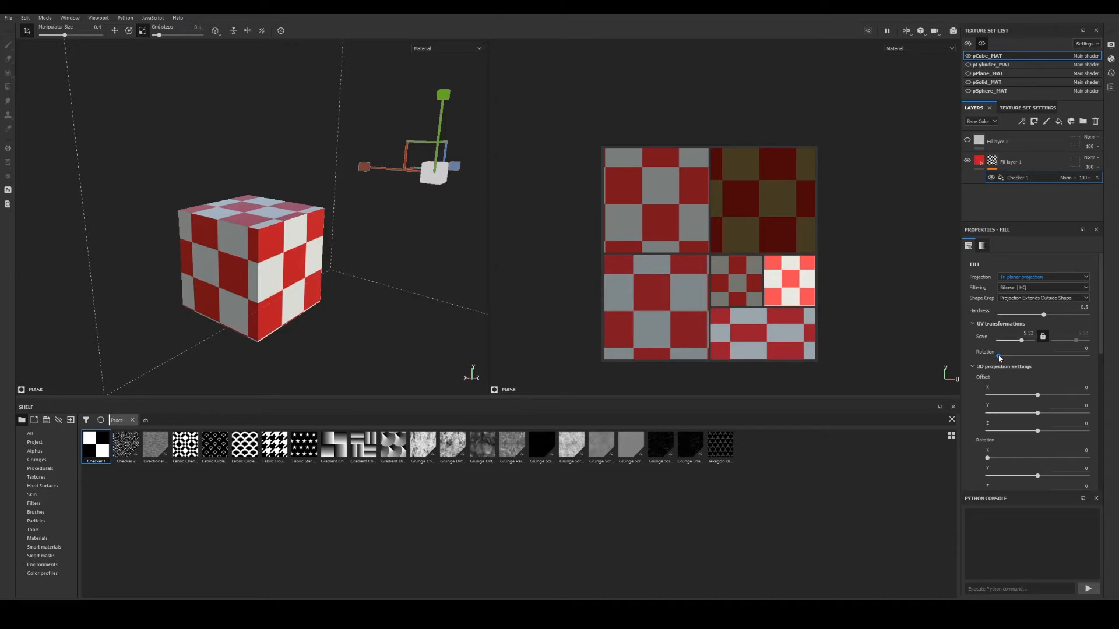
drag(998, 358, 1038, 368)
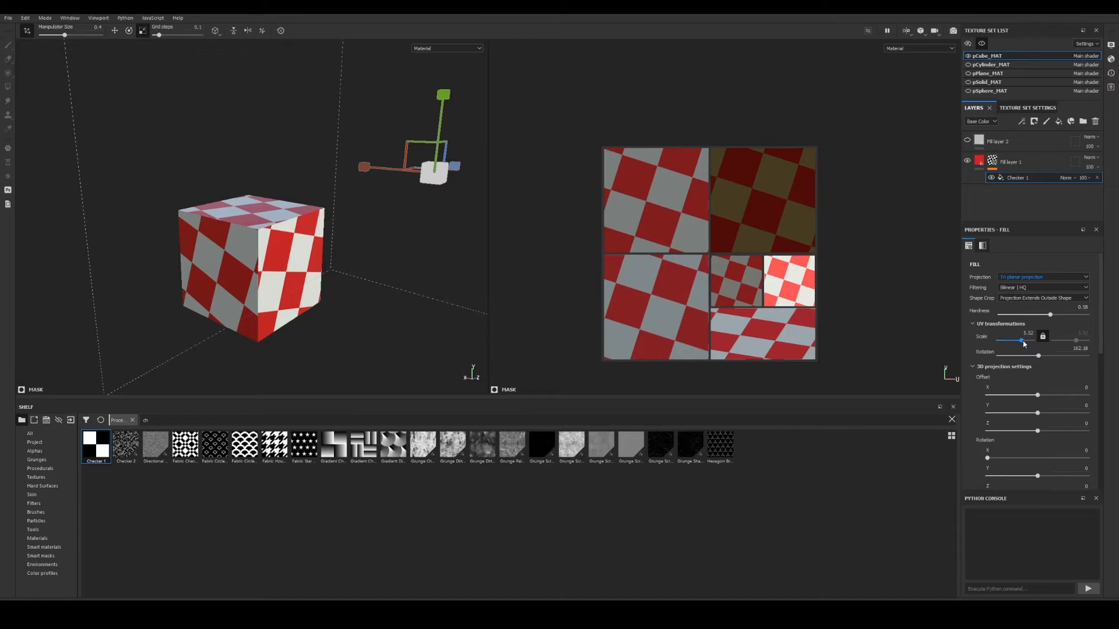
drag(1049, 318, 1043, 357)
alt+right_drag(286, 124, 329, 208)
mouse_move(329, 208)
alt+middle_down()
mouse_move(340, 216)
mouse_move(343, 202)
alt+middle_up()
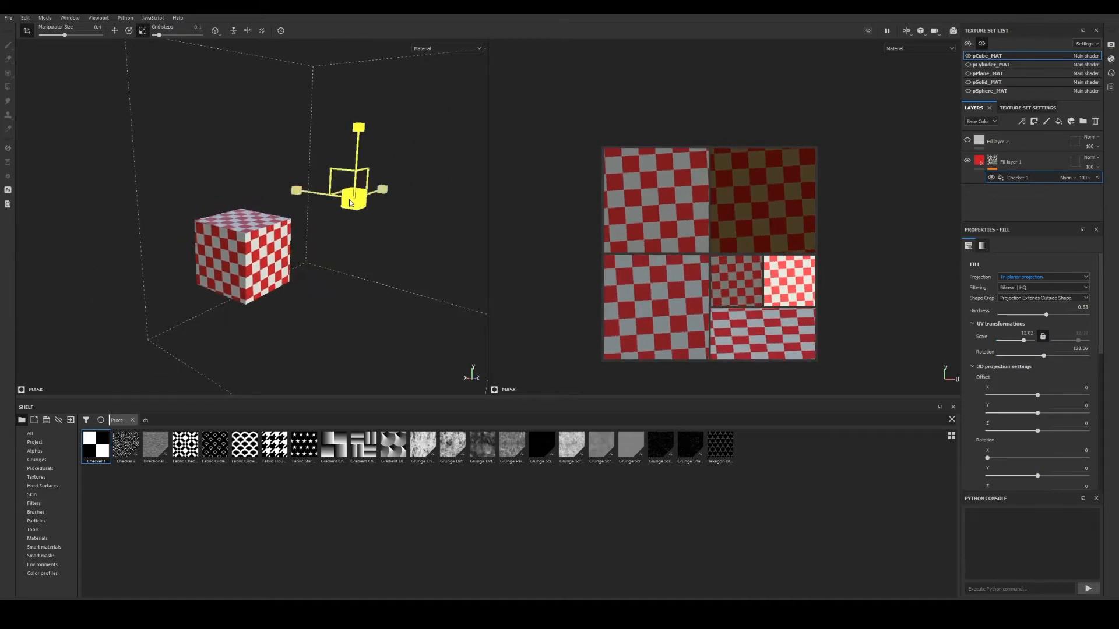
Tilt the projection with the gizmo's X and Z rotation rings and set UV rotation to 174.65.
click(129, 30)
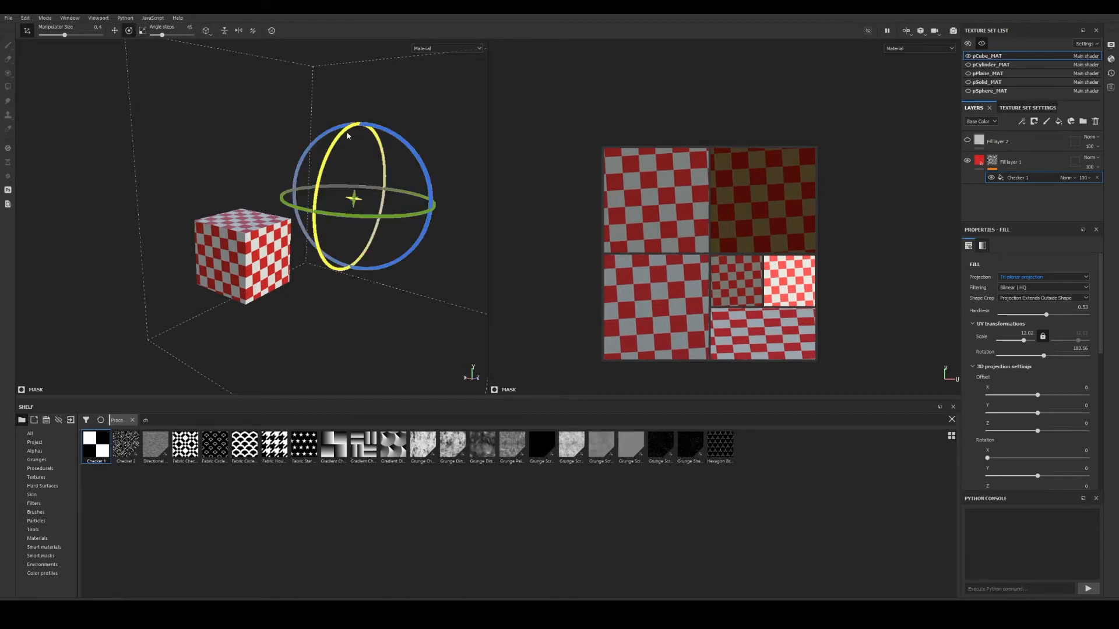
drag(362, 135, 377, 375)
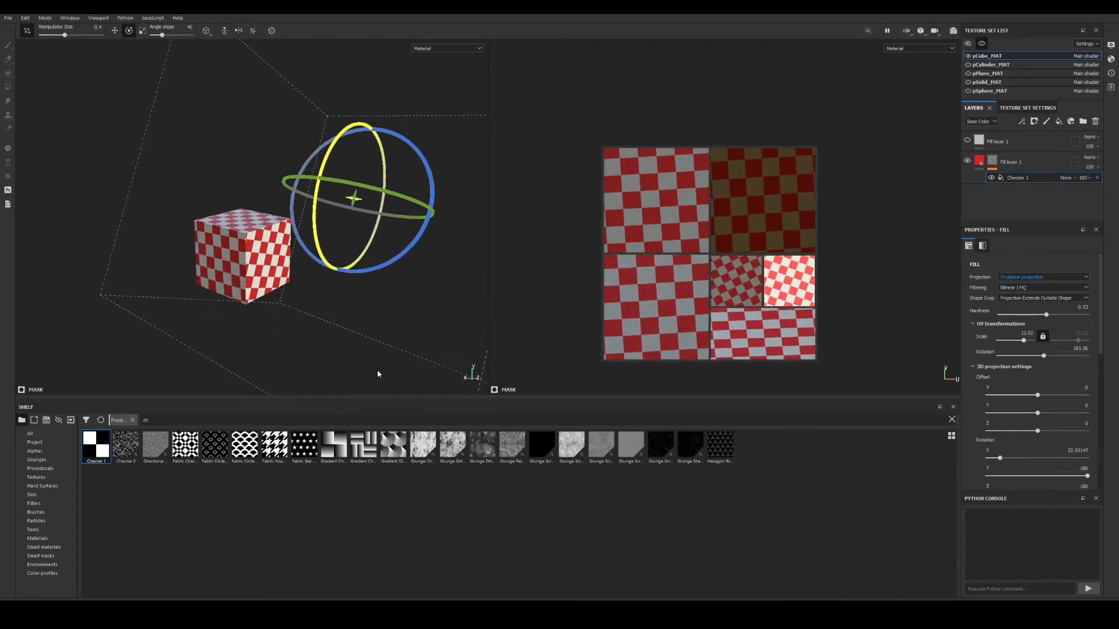
drag(434, 190, 417, 274)
drag(320, 150, 423, 146)
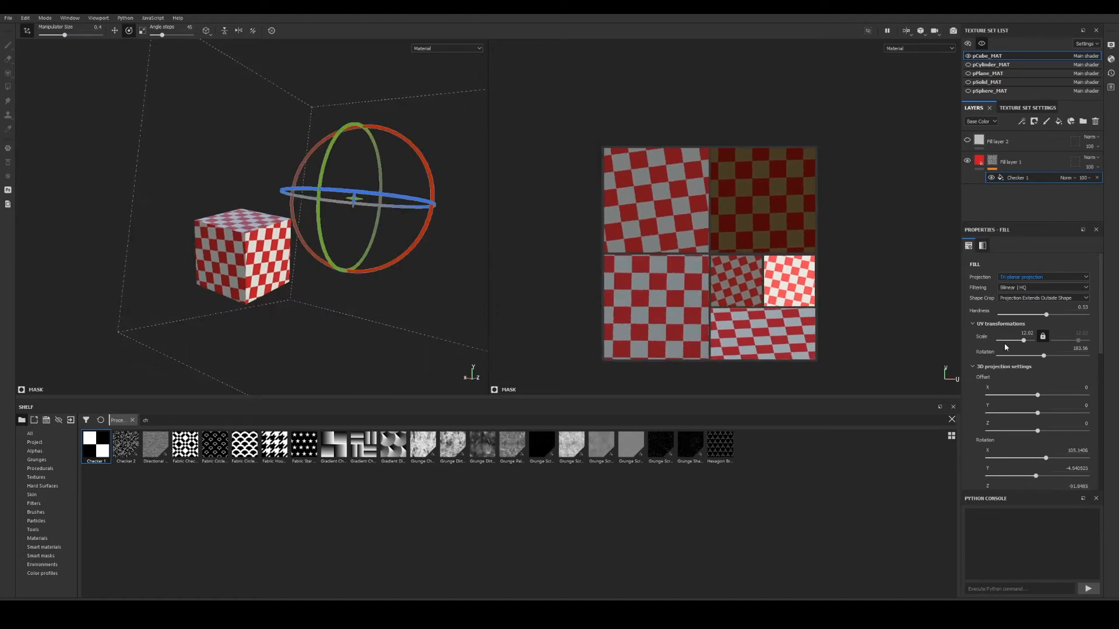
mouse_move(1043, 357)
mouse_down()
mouse_move(1015, 366)
mouse_move(1042, 372)
mouse_up()
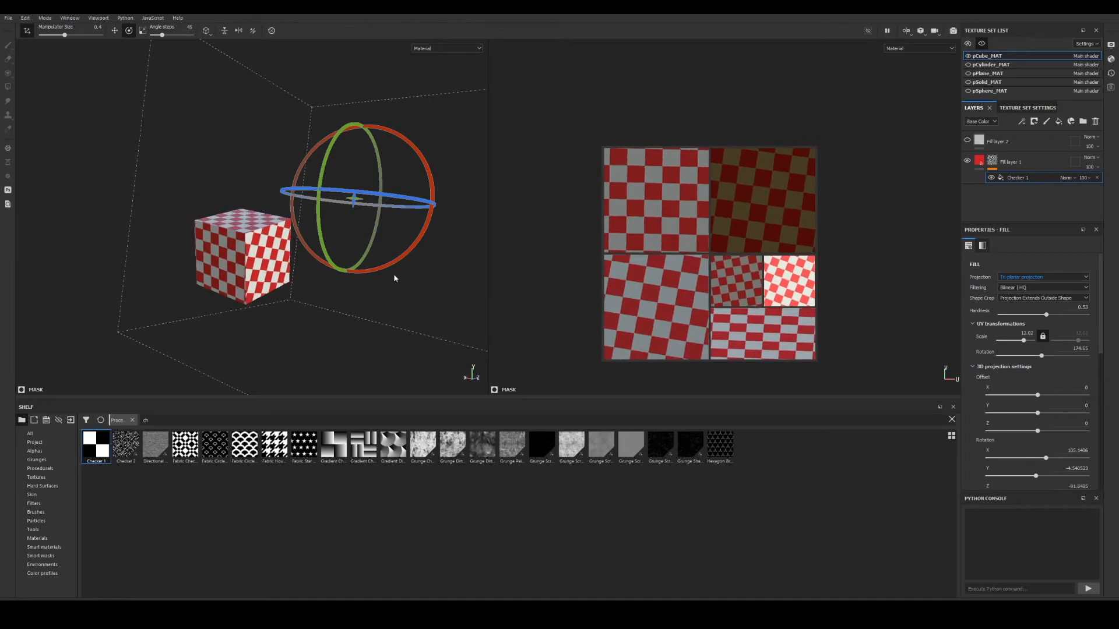
alt+drag(420, 294, 332, 249)
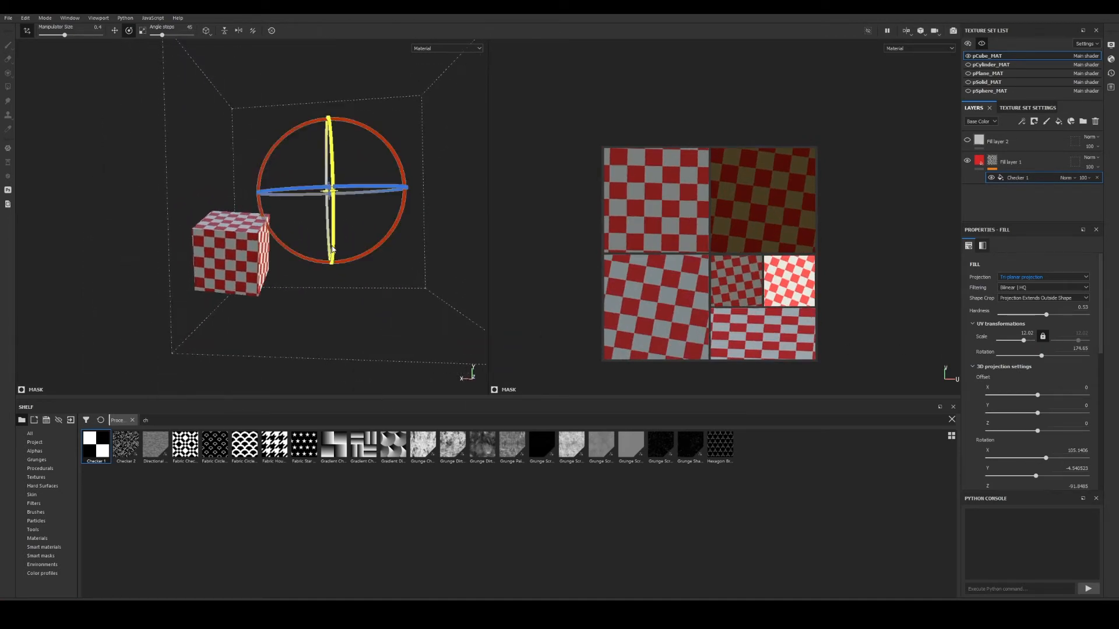
alt+middle_drag(332, 249, 345, 257)
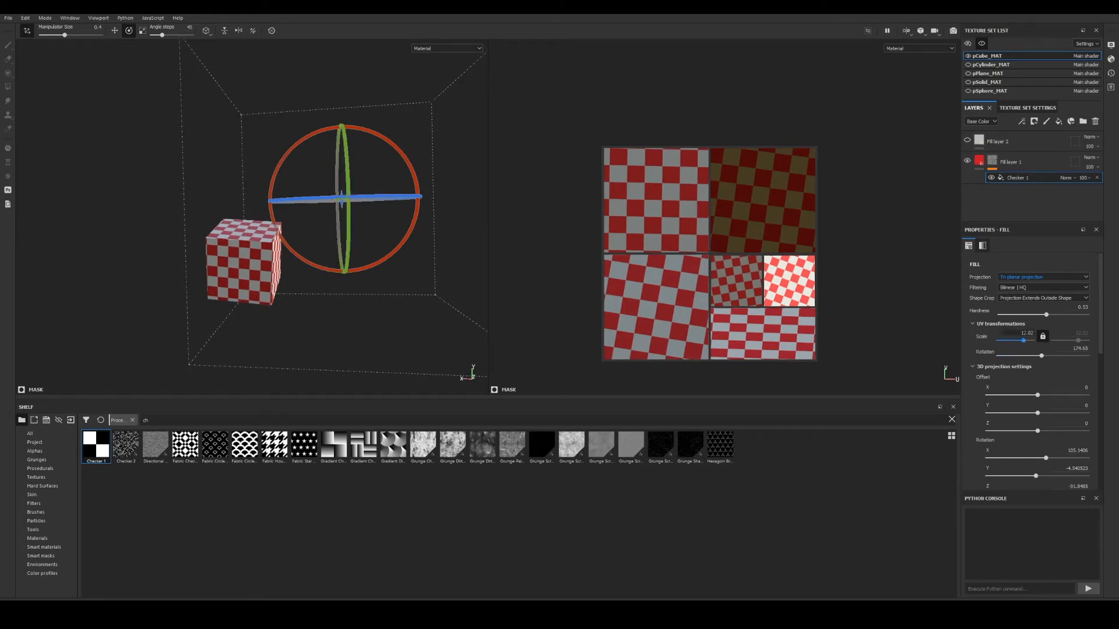
alt+middle_drag(361, 240, 375, 247)
alt+right_drag(375, 247, 405, 267)
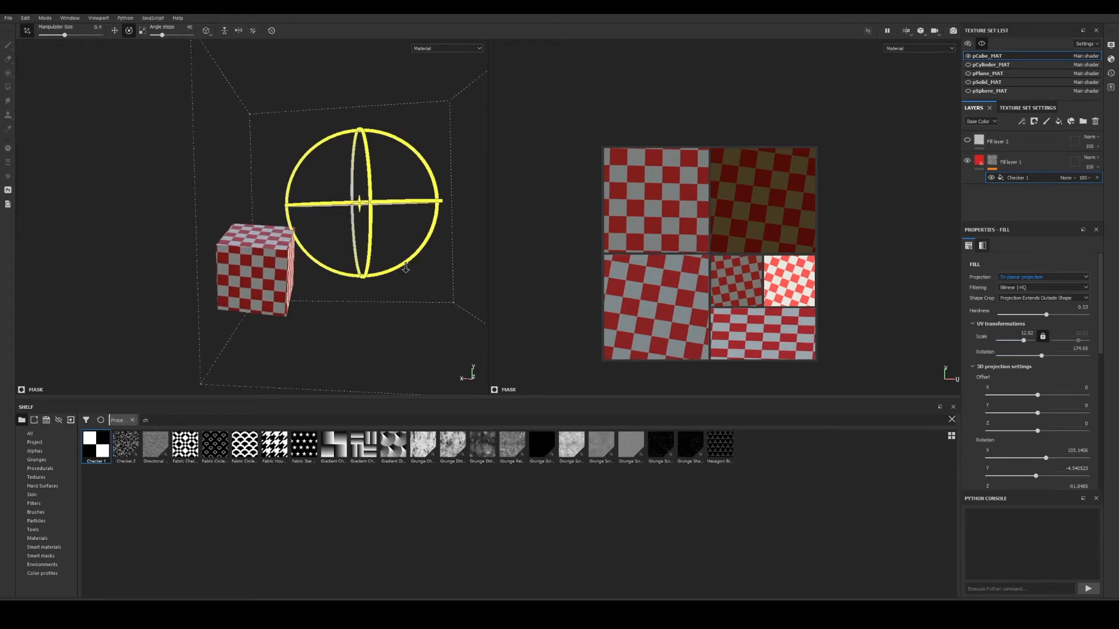
alt+drag(405, 267, 415, 271)
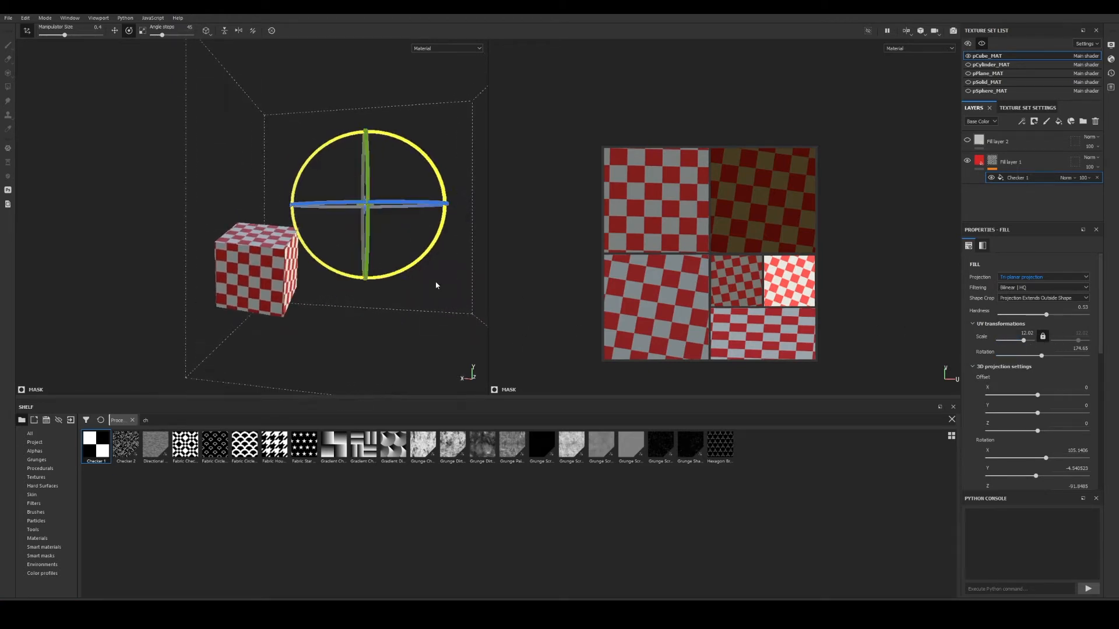
Make all texture sets visible and frame every primitive in the viewport.
click(1064, 279)
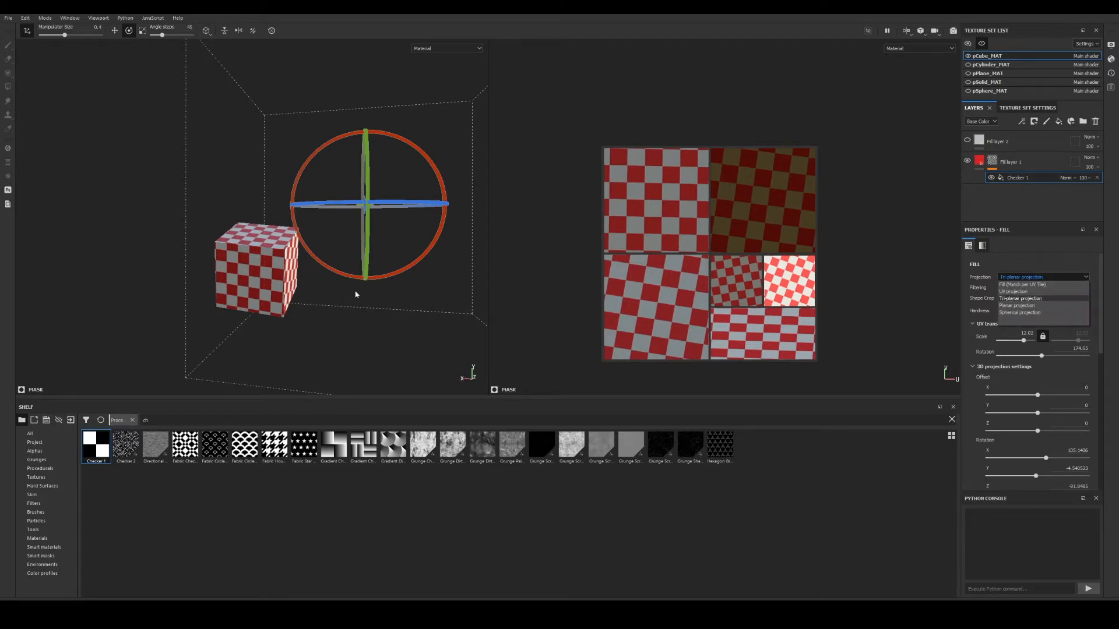
click(970, 56)
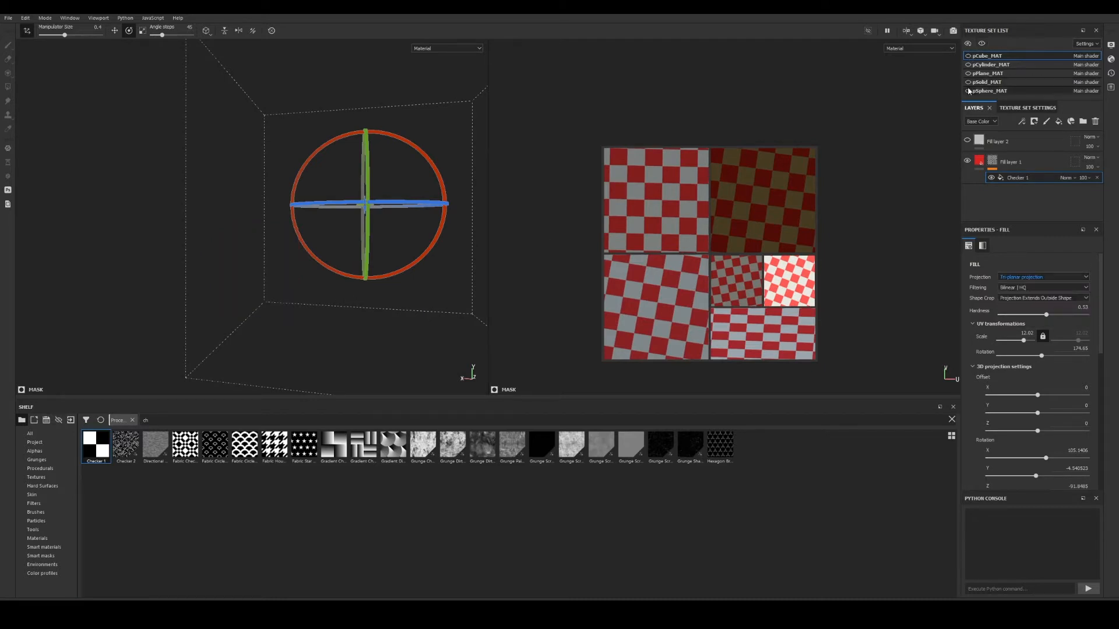
click(970, 56)
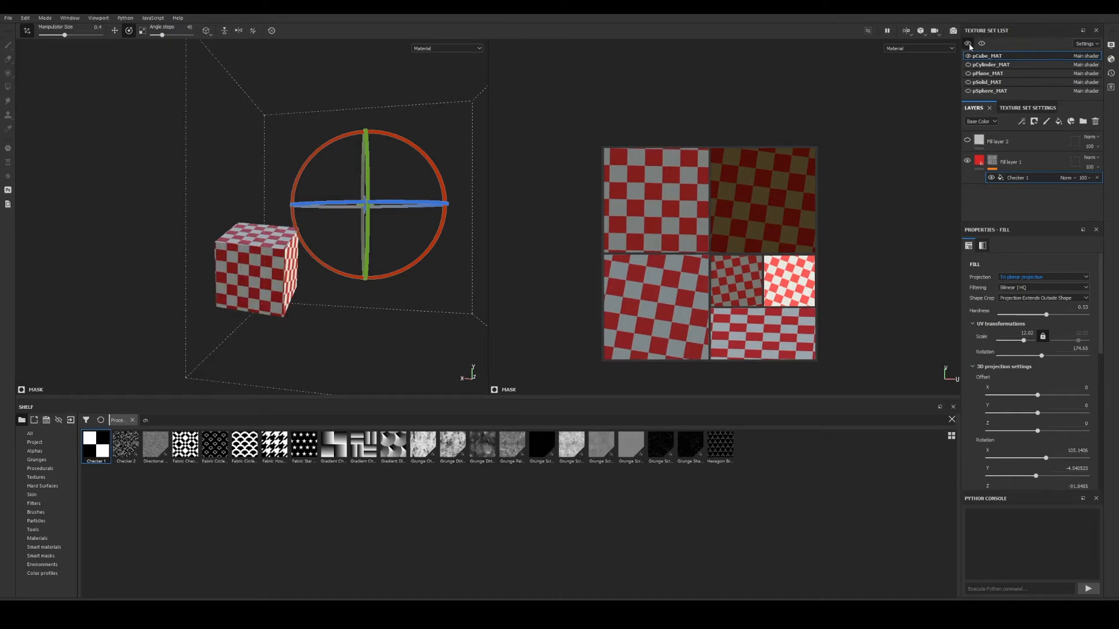
click(969, 45)
key(f)
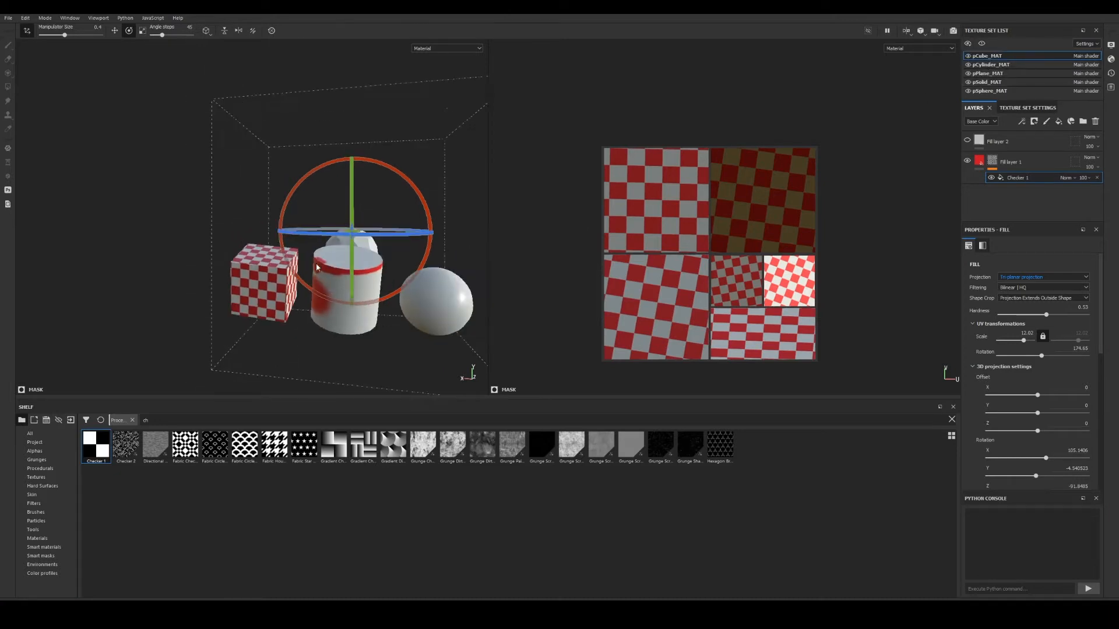
alt+middle_drag(318, 267, 278, 265)
alt+drag(277, 245, 409, 216)
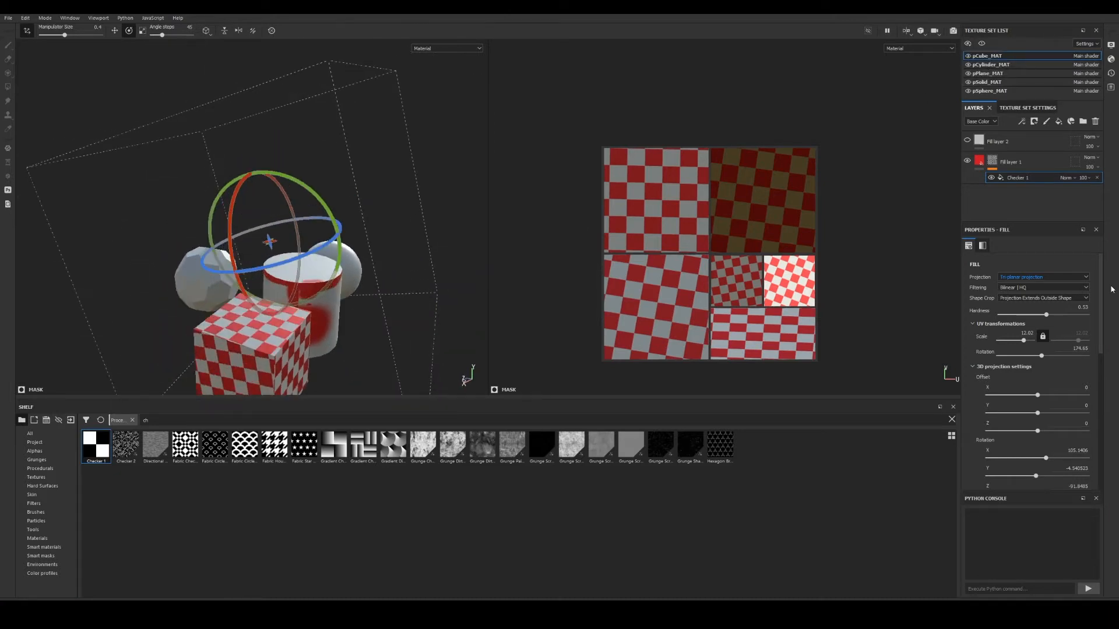
Hide Fill layer 1 and delete the Checker 1 fill from its mask.
click(967, 161)
alt+drag(300, 257, 322, 260)
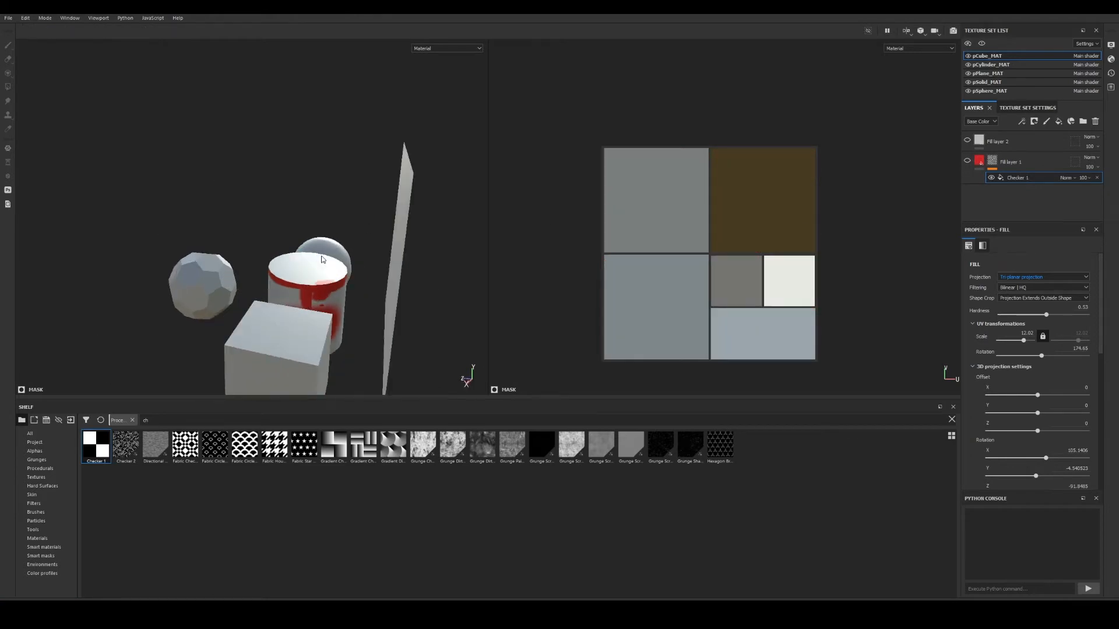
alt+middle_drag(323, 260, 335, 213)
alt+right_drag(336, 213, 352, 219)
alt+drag(352, 220, 331, 229)
alt+middle_drag(331, 226, 256, 247)
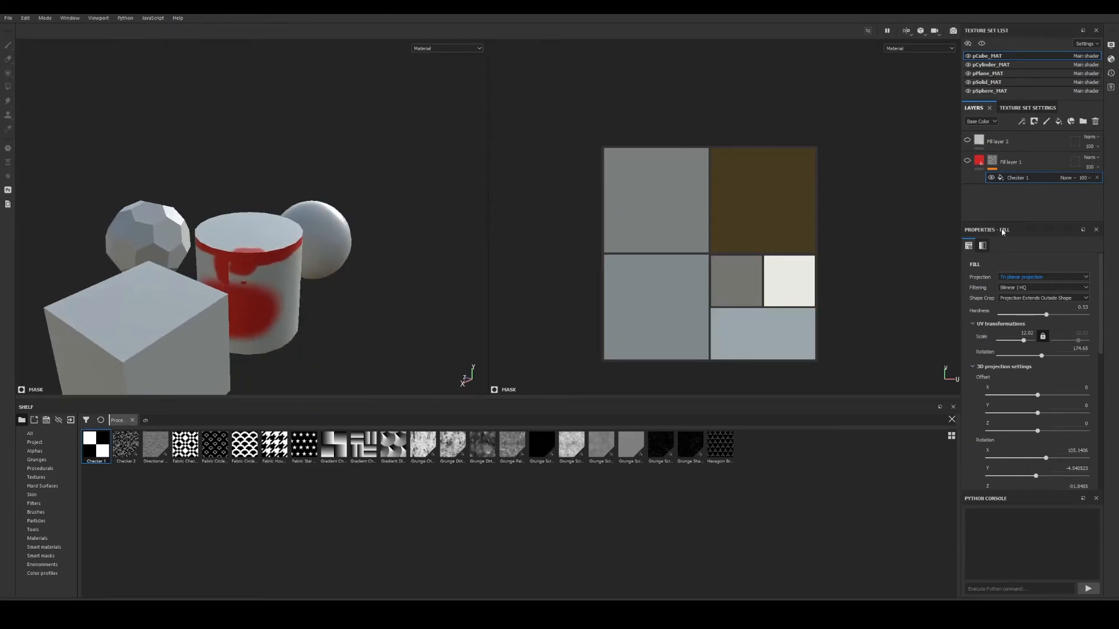
click(1097, 178)
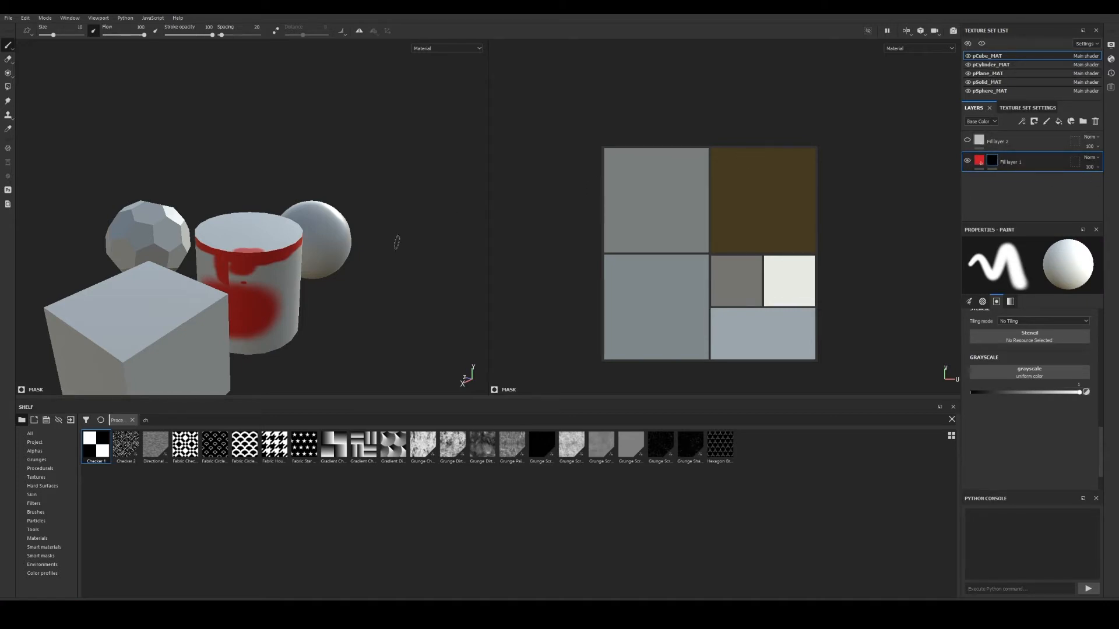
Look over the primitives and switch to editing the pSphere_MAT texture set.
alt+drag(396, 242, 244, 255)
alt+middle_drag(245, 255, 292, 247)
alt+drag(292, 247, 340, 259)
scroll(384, 262, down, 1)
alt+middle_drag(340, 259, 405, 228)
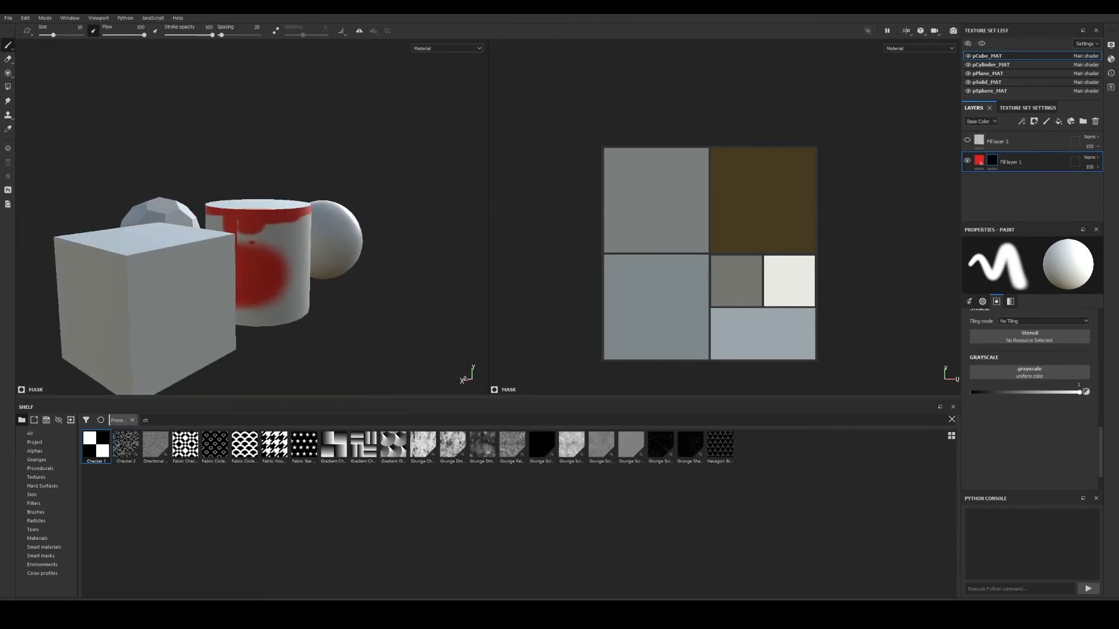
alt+drag(405, 227, 266, 279)
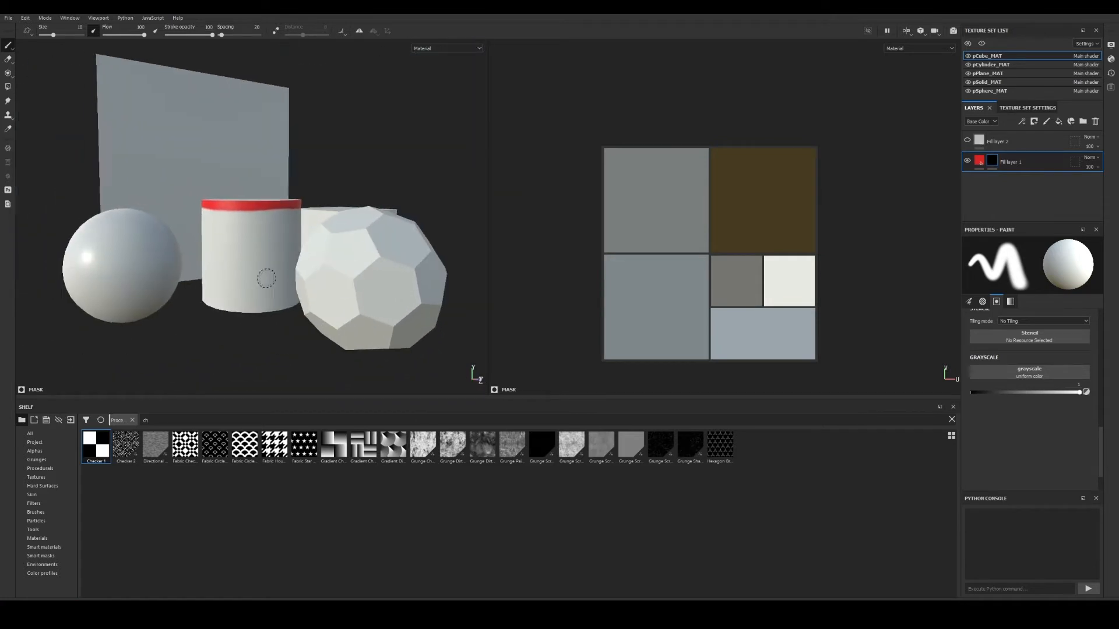
mouse_move(266, 279)
alt+middle_down()
mouse_move(390, 319)
mouse_move(264, 297)
alt+middle_up()
alt+drag(265, 298, 212, 297)
alt+middle_drag(128, 257, 228, 261)
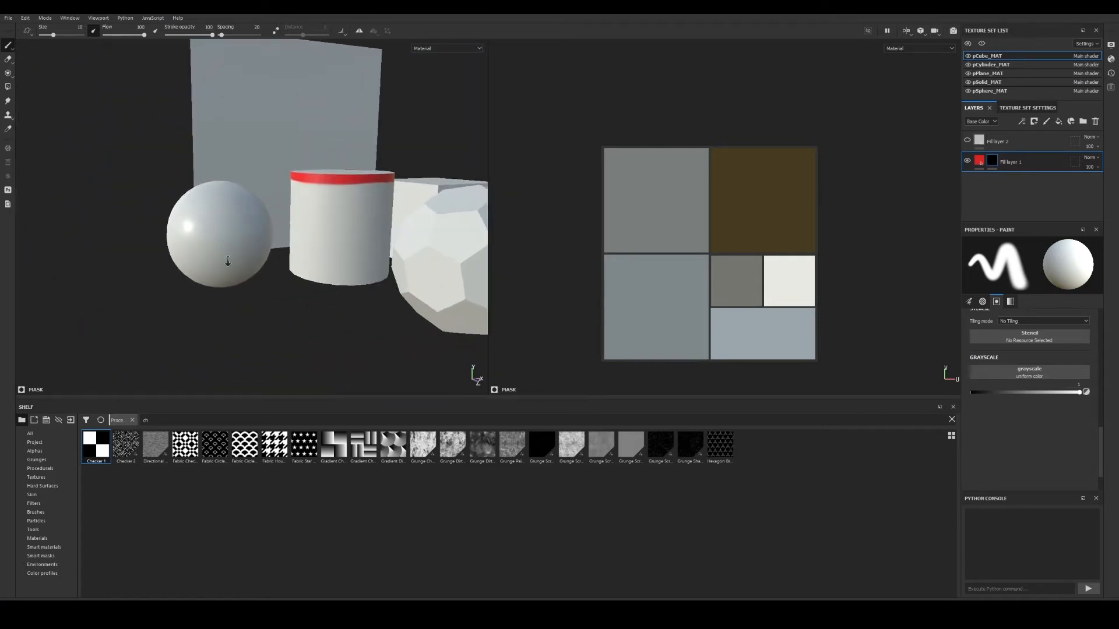
alt+right_drag(228, 262, 373, 289)
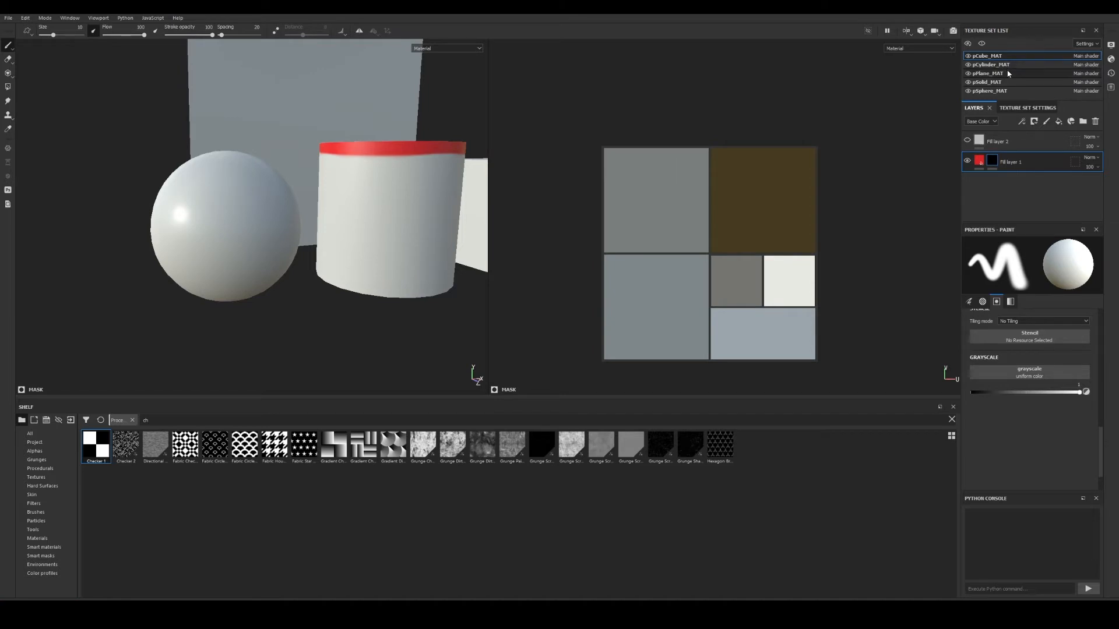
click(990, 91)
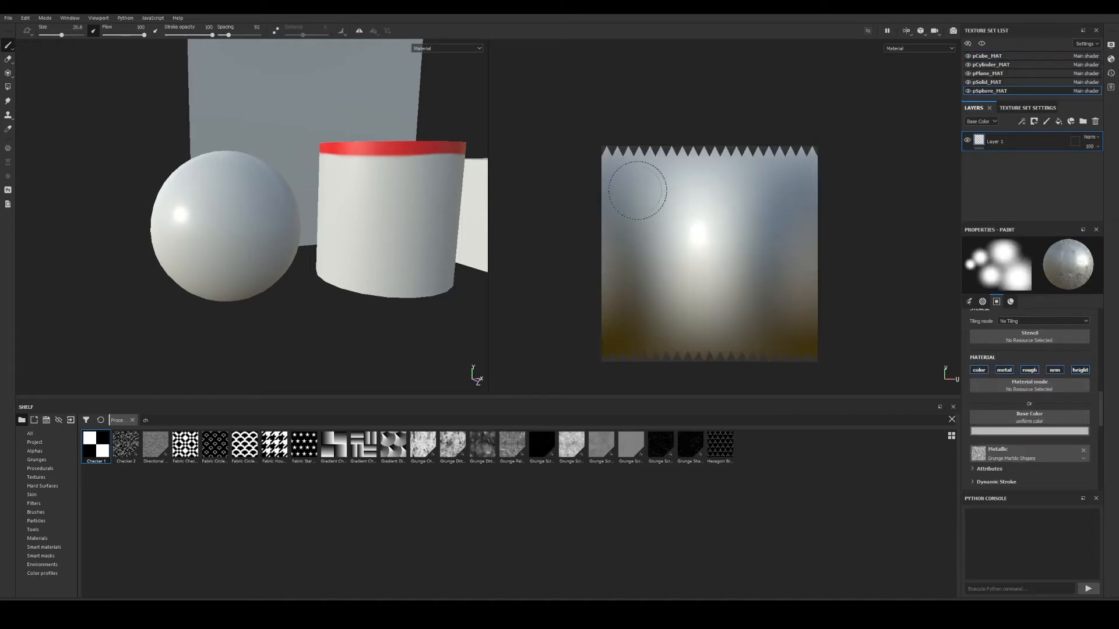
Show only the sphere's texture set in the viewport.
click(981, 44)
alt+drag(138, 215, 228, 220)
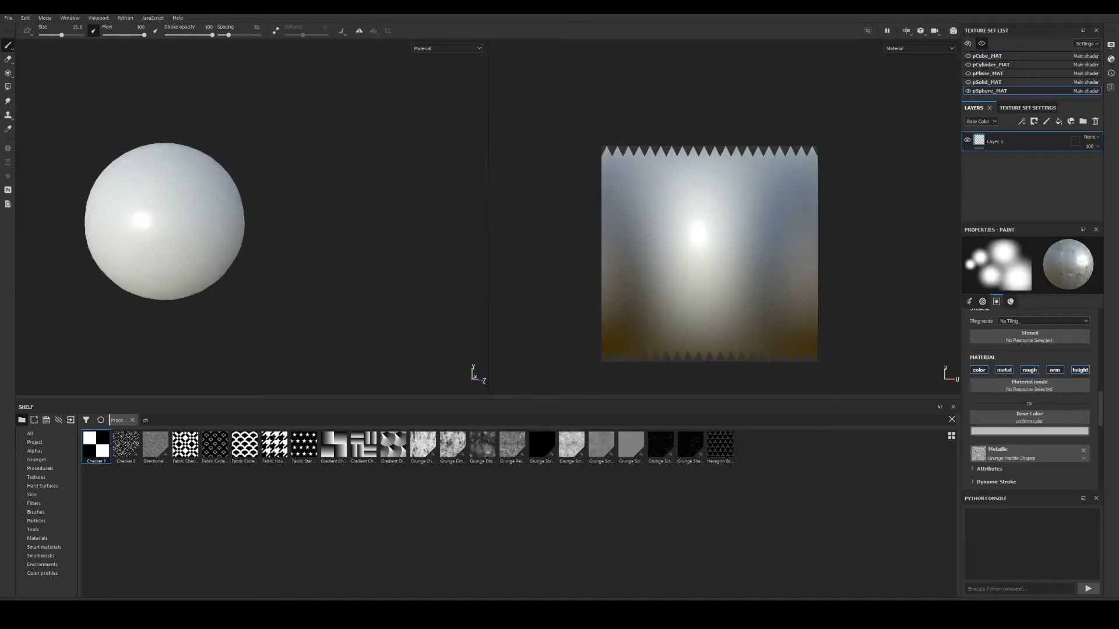
alt+middle_drag(227, 221, 279, 234)
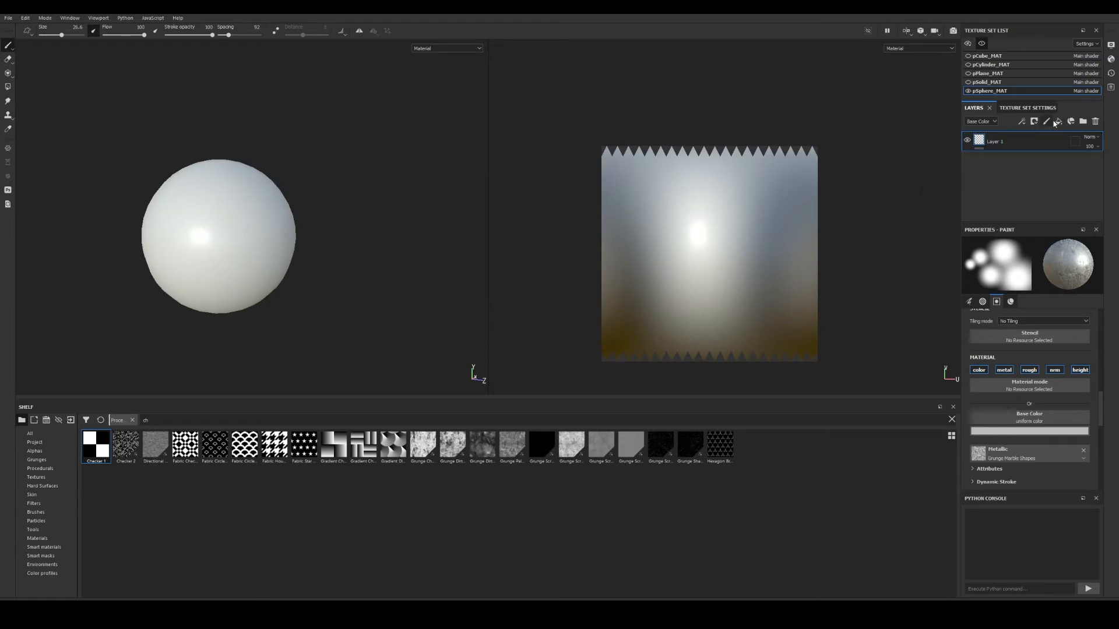
Add Fill layer 1 to the sphere with Checker 1 as its Base Color.
click(1057, 122)
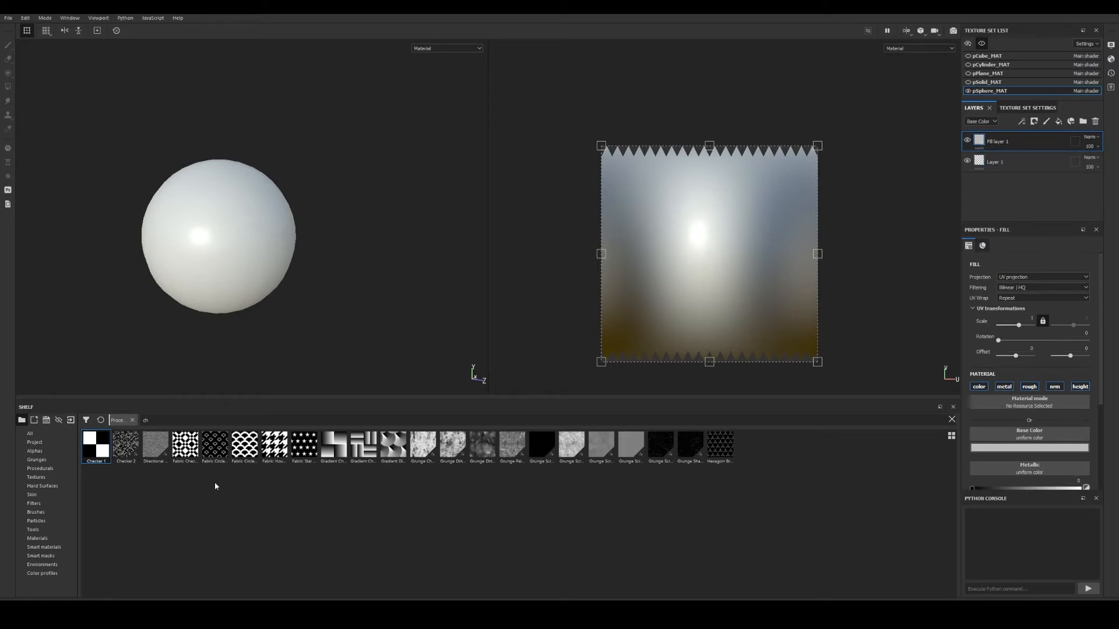
drag(98, 452, 1027, 436)
alt+drag(236, 245, 264, 230)
alt+middle_drag(252, 235, 309, 227)
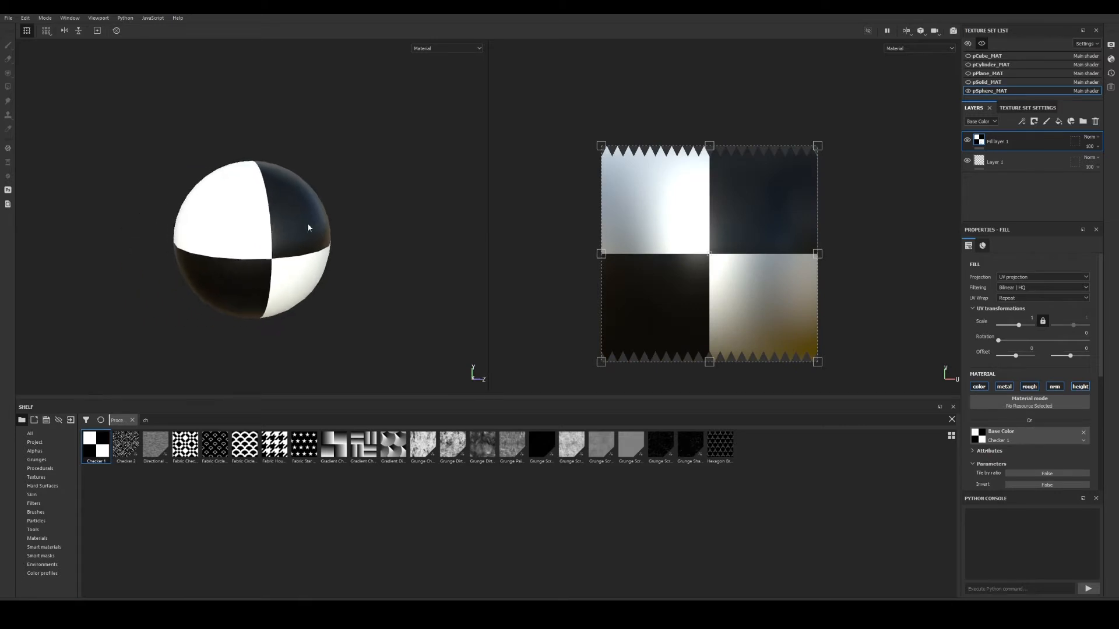
alt+right_drag(309, 228, 359, 249)
alt+drag(292, 254, 341, 238)
alt+middle_drag(341, 238, 322, 237)
alt+drag(323, 237, 400, 228)
alt+middle_drag(302, 249, 389, 242)
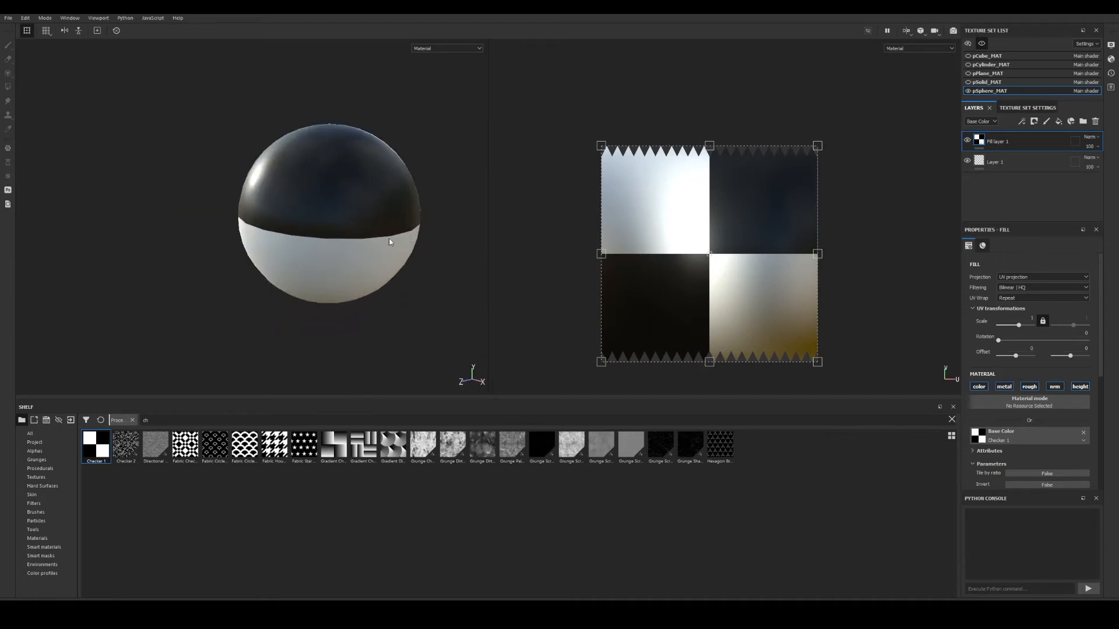
alt+drag(389, 243, 414, 234)
alt+middle_drag(356, 242, 386, 249)
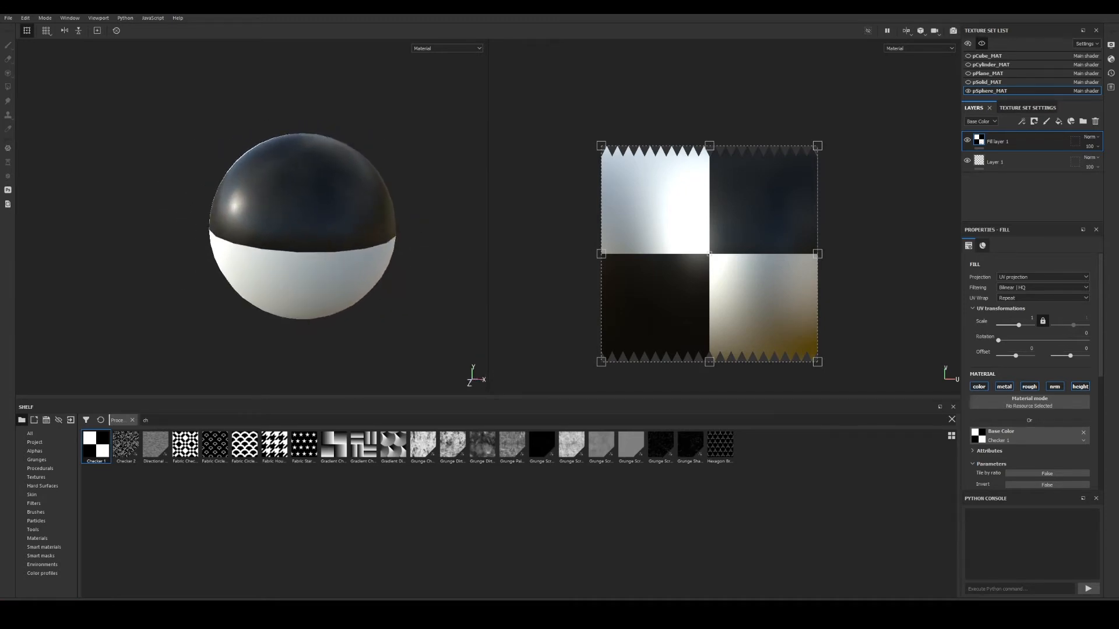
Keep UV projection and raise the fill's Scale to 15.32 for a finer checker.
click(1012, 278)
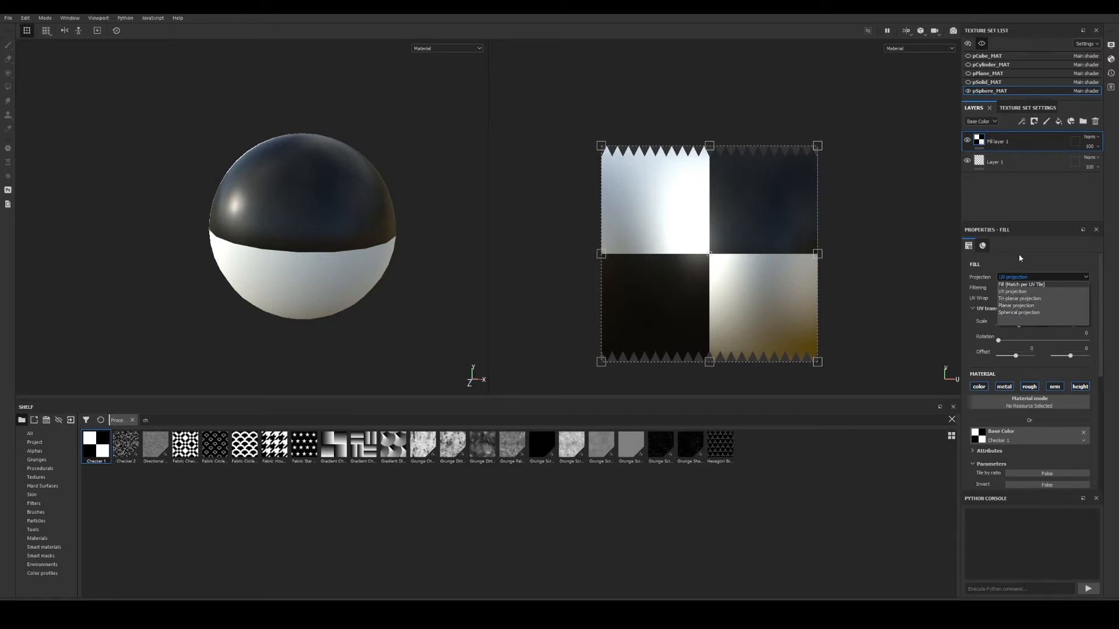
click(1025, 257)
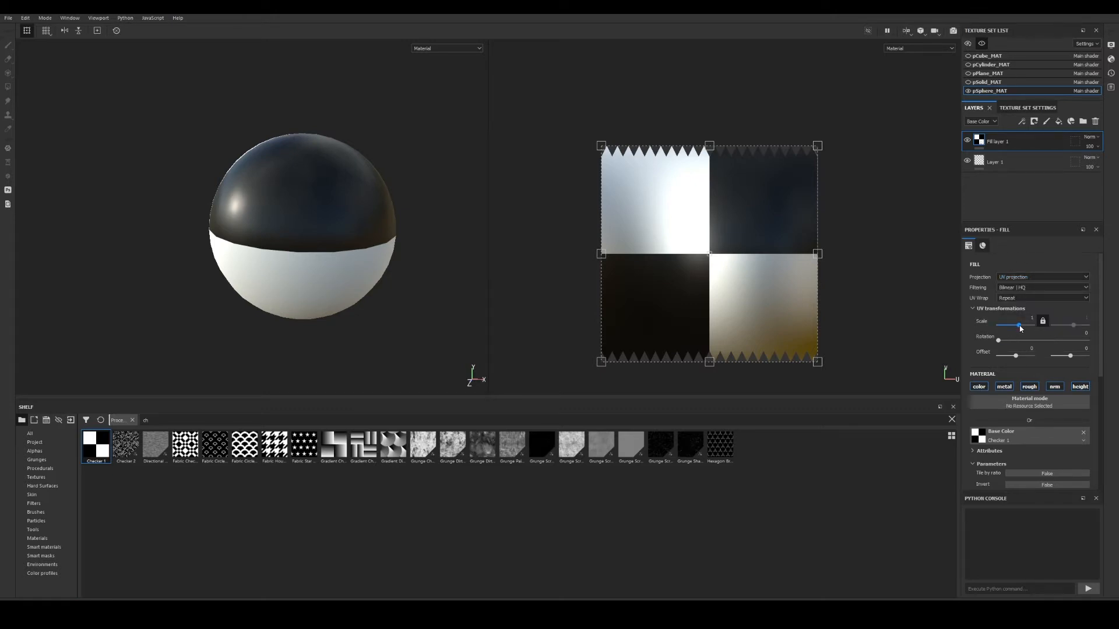
drag(1019, 324, 1024, 325)
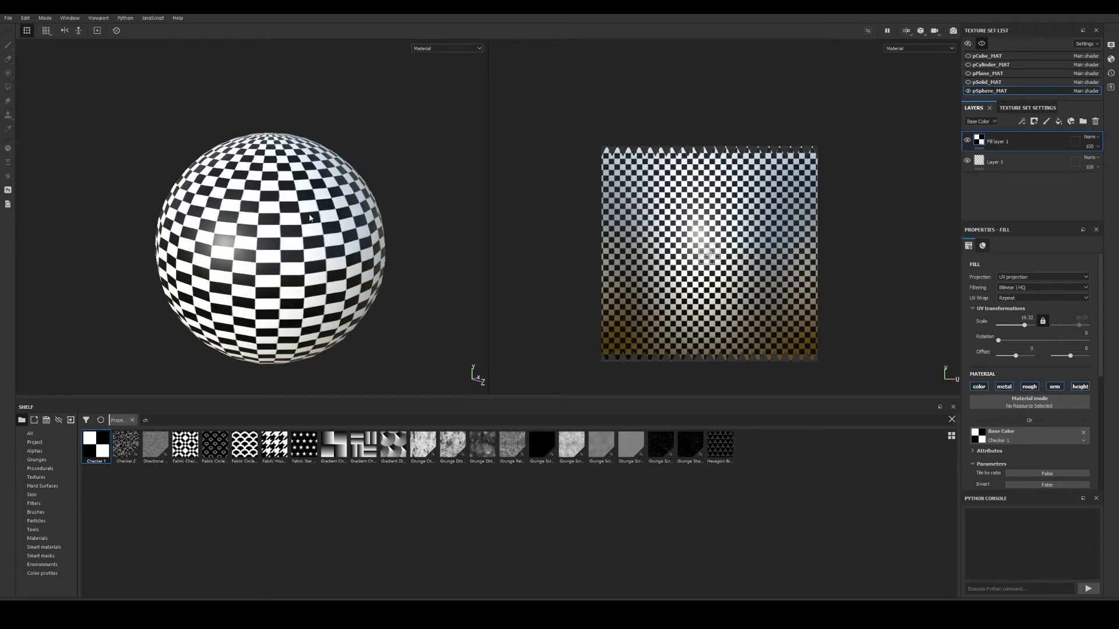
alt+drag(309, 217, 335, 256)
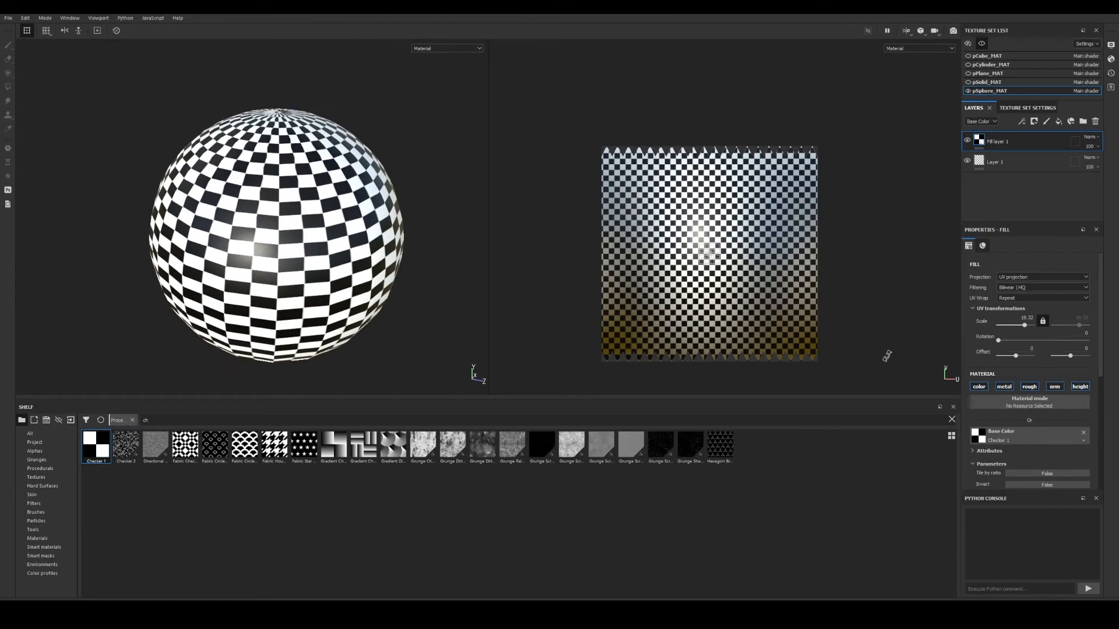
Switch the checker fill to Tri-planar projection and orbit around the sphere.
click(1032, 278)
click(1037, 302)
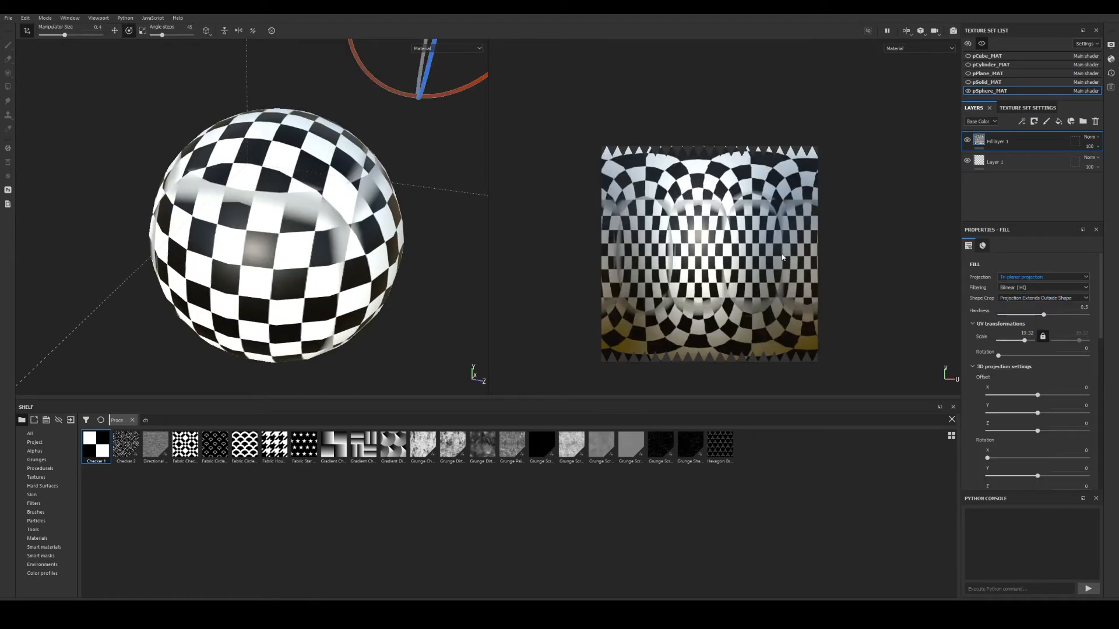
alt+drag(316, 213, 362, 242)
alt+right_drag(362, 242, 122, 224)
alt+drag(122, 225, 155, 217)
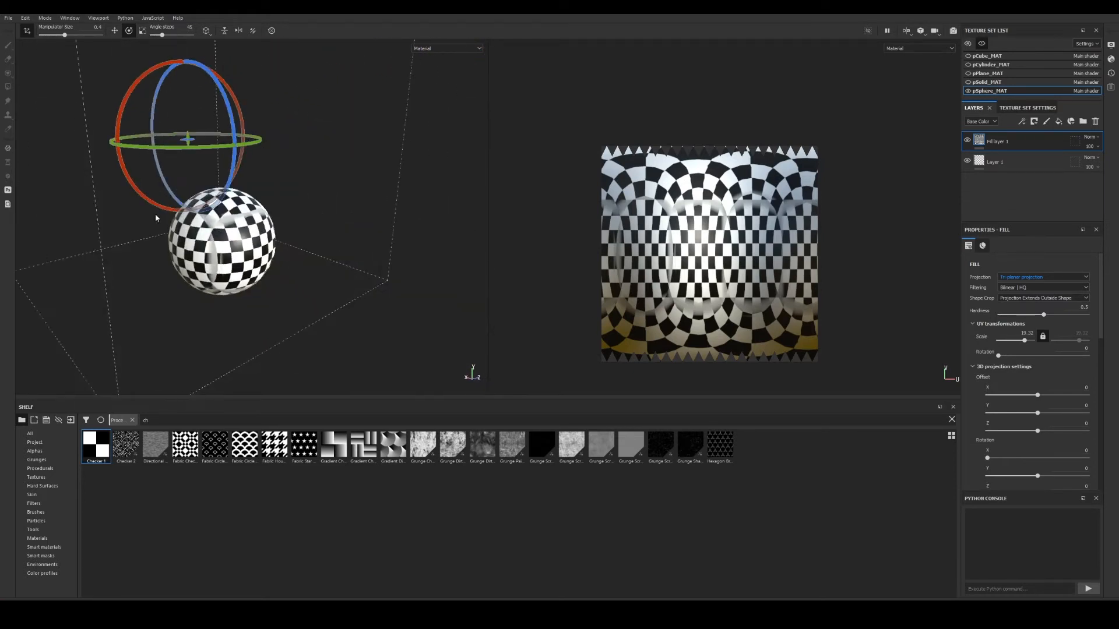
alt+right_drag(155, 217, 645, 342)
alt+drag(208, 260, 357, 166)
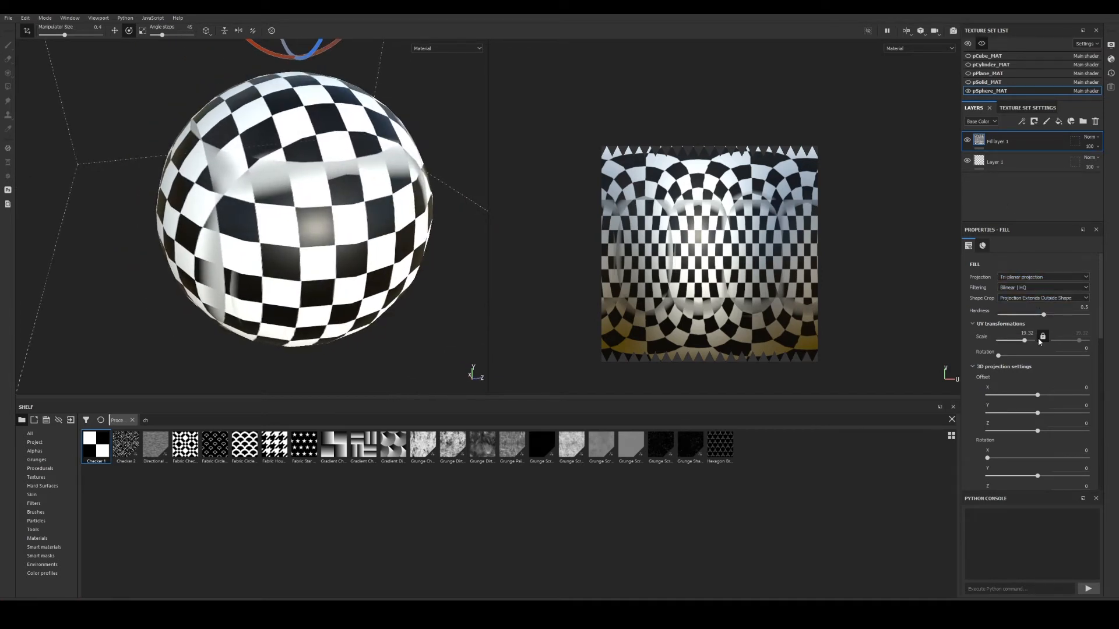
Lower the tri-planar hardness slightly, hide Fill layer 1, and add Fill layer 2 on top.
drag(1043, 315, 1063, 323)
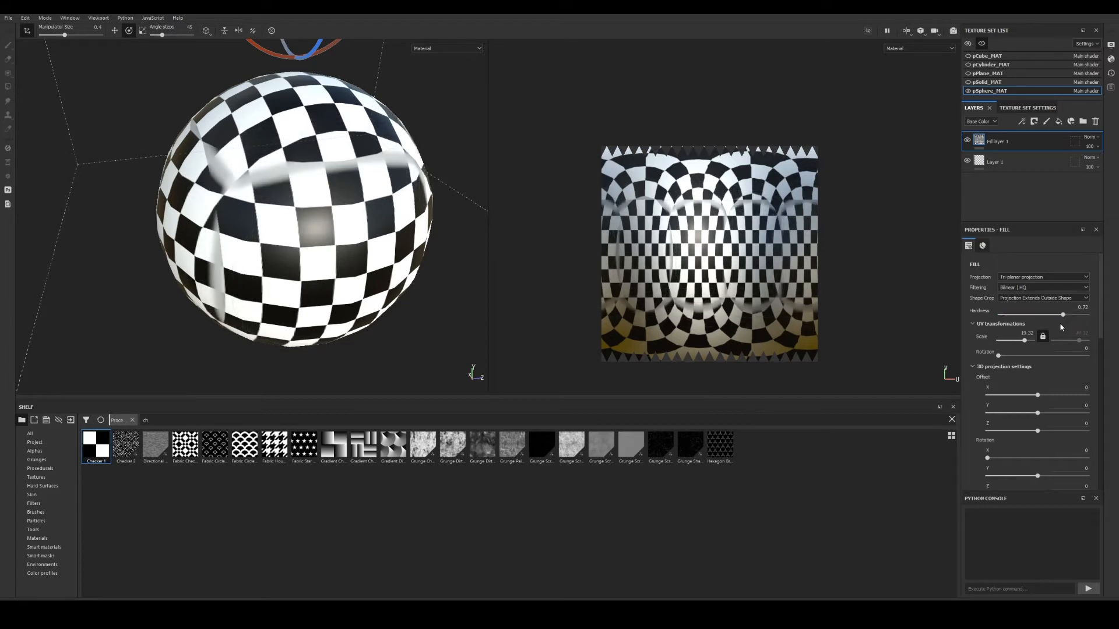
scroll(1027, 356, down, 5)
scroll(1015, 339, up, 4)
scroll(1010, 301, down, 3)
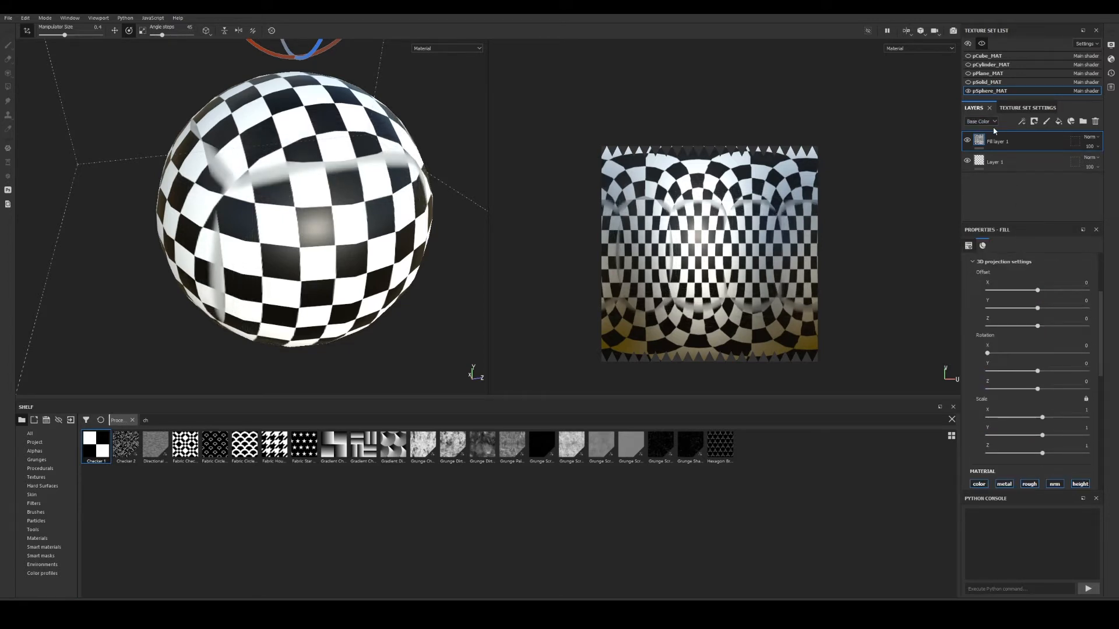
click(968, 141)
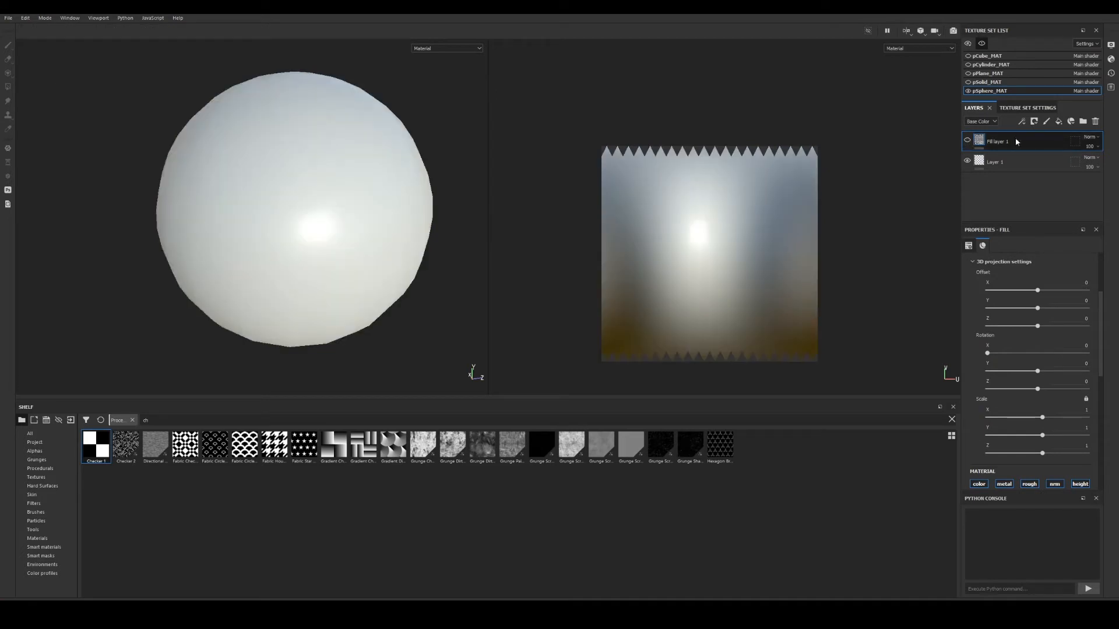
click(1061, 121)
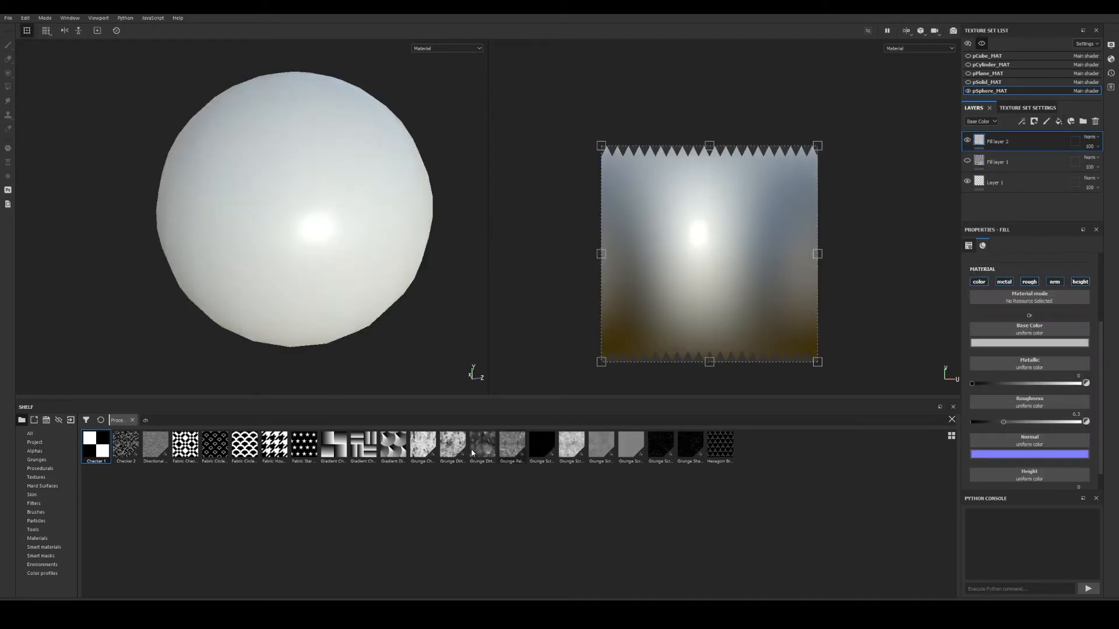
Drag Grunge Dirt Large from the Shelf's Grunges category into Fill layer 2's Base Color.
click(35, 445)
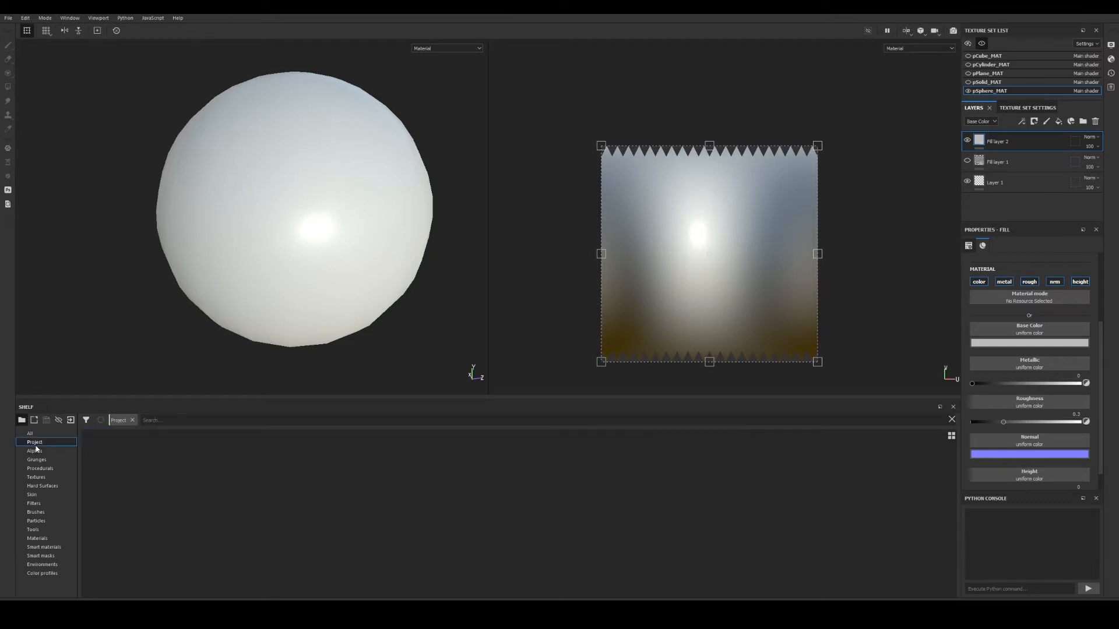
click(35, 451)
click(35, 469)
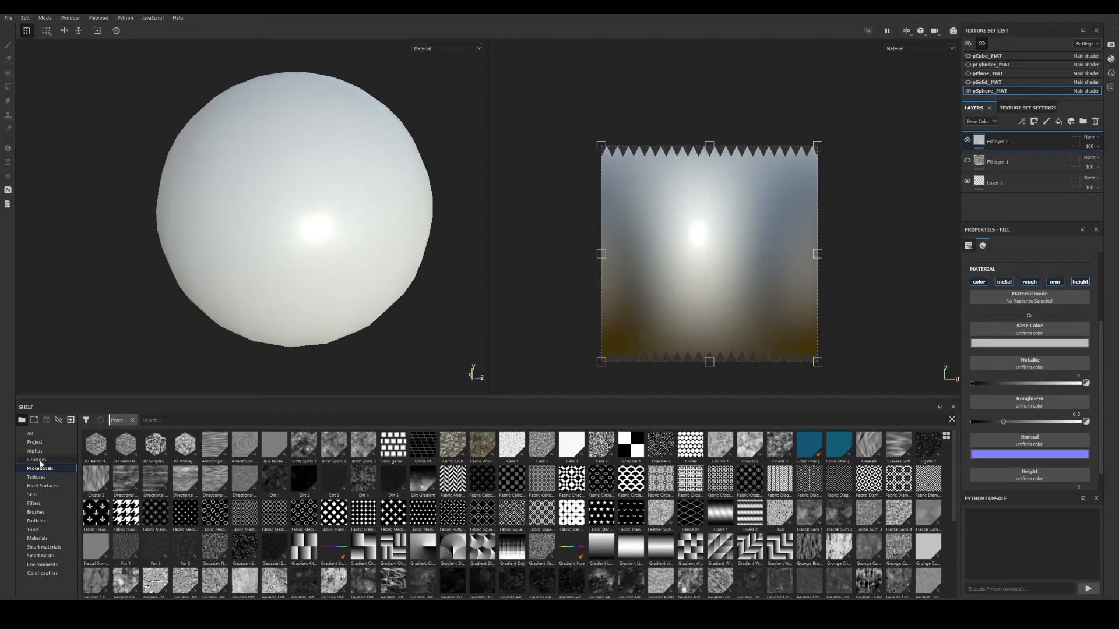
click(37, 460)
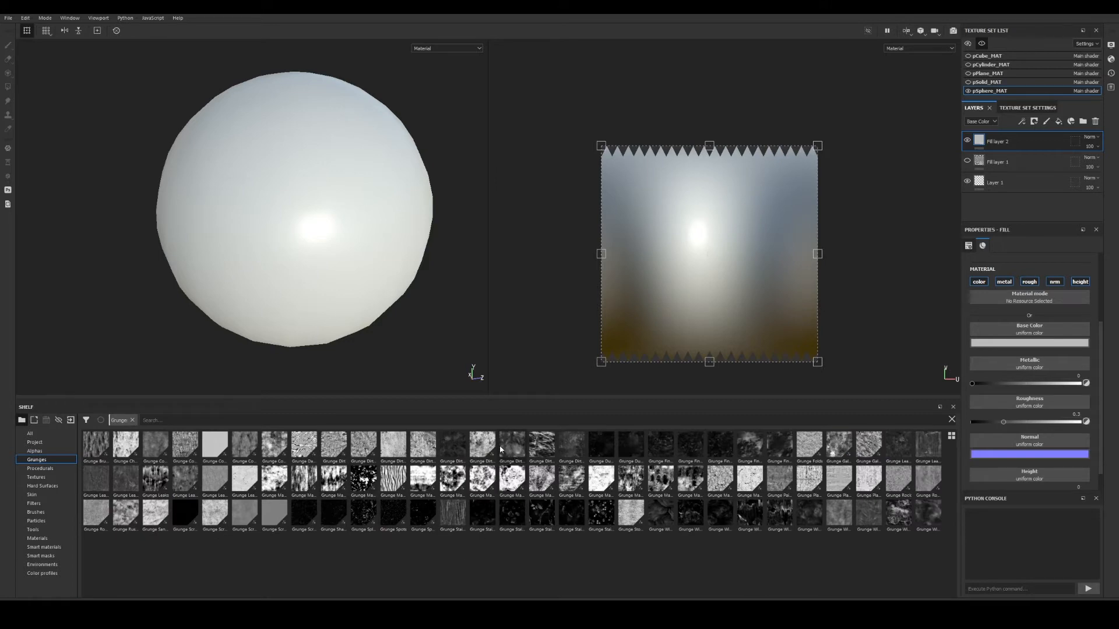
drag(423, 455, 1027, 334)
alt+drag(347, 235, 361, 225)
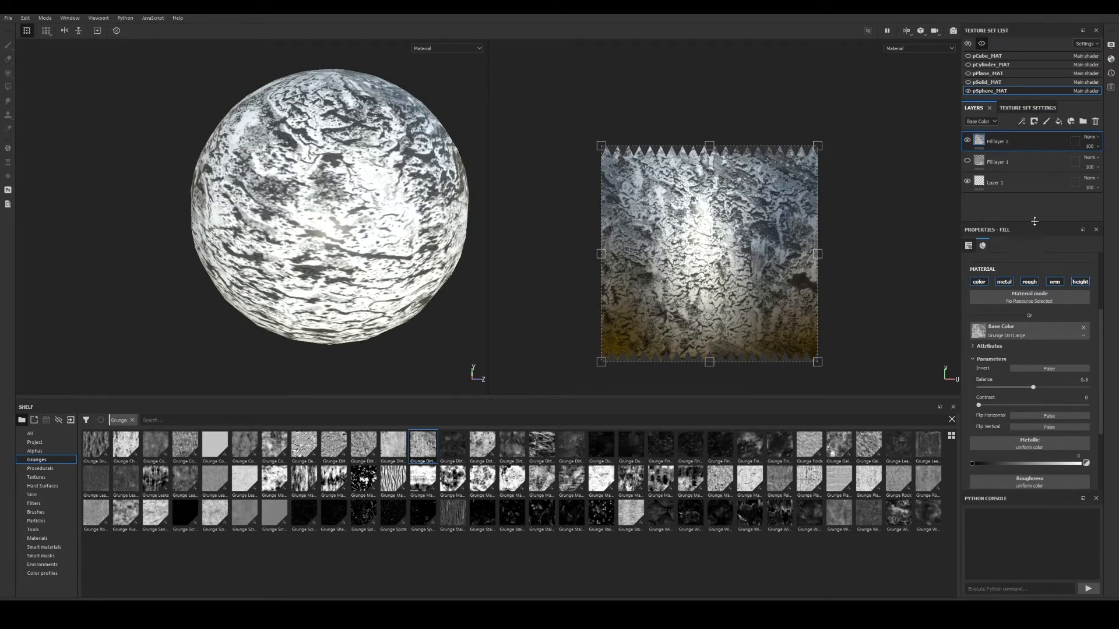
alt+drag(216, 173, 269, 203)
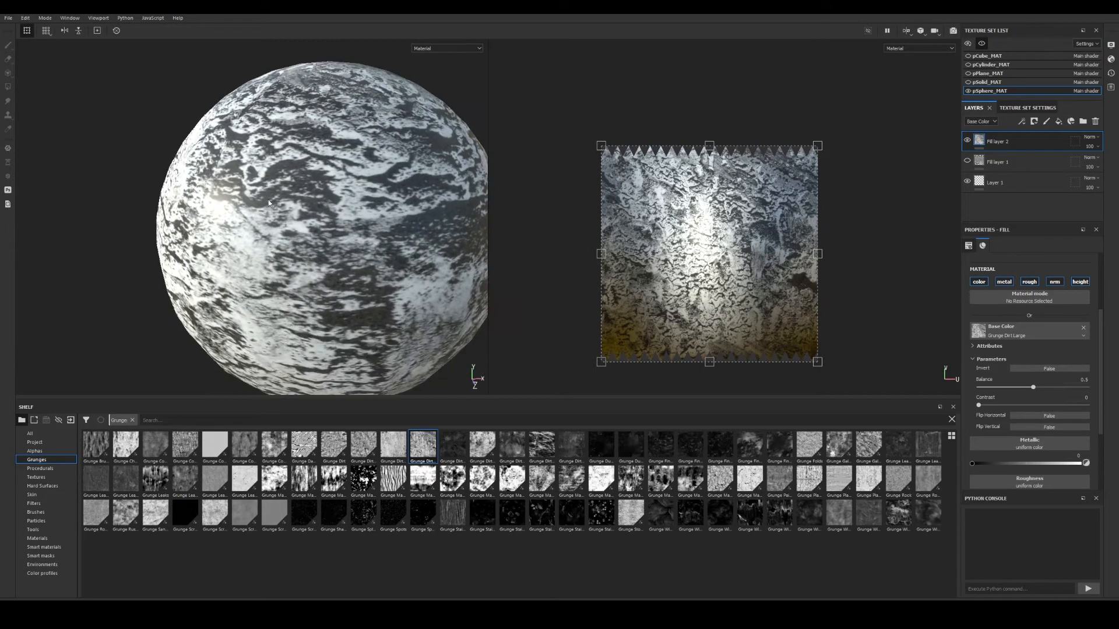
scroll(985, 274, up, 4)
click(1028, 277)
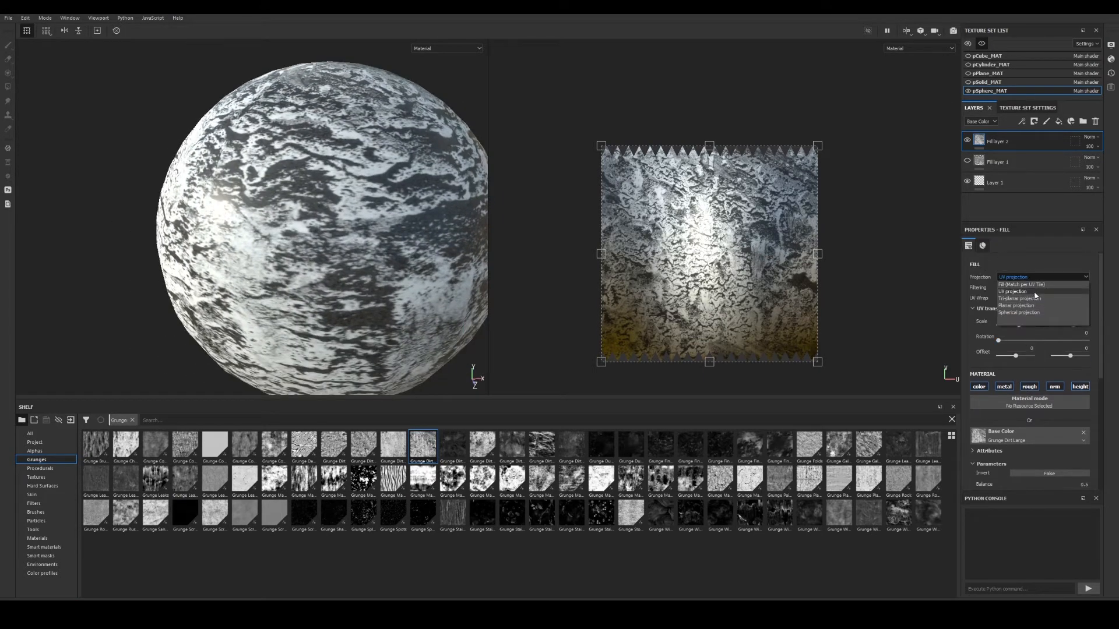
Set the grunge fill to Tri-planar with hardness 0, then inspect the seams in 3D-only view (F2).
click(1029, 299)
scroll(265, 218, down, 4)
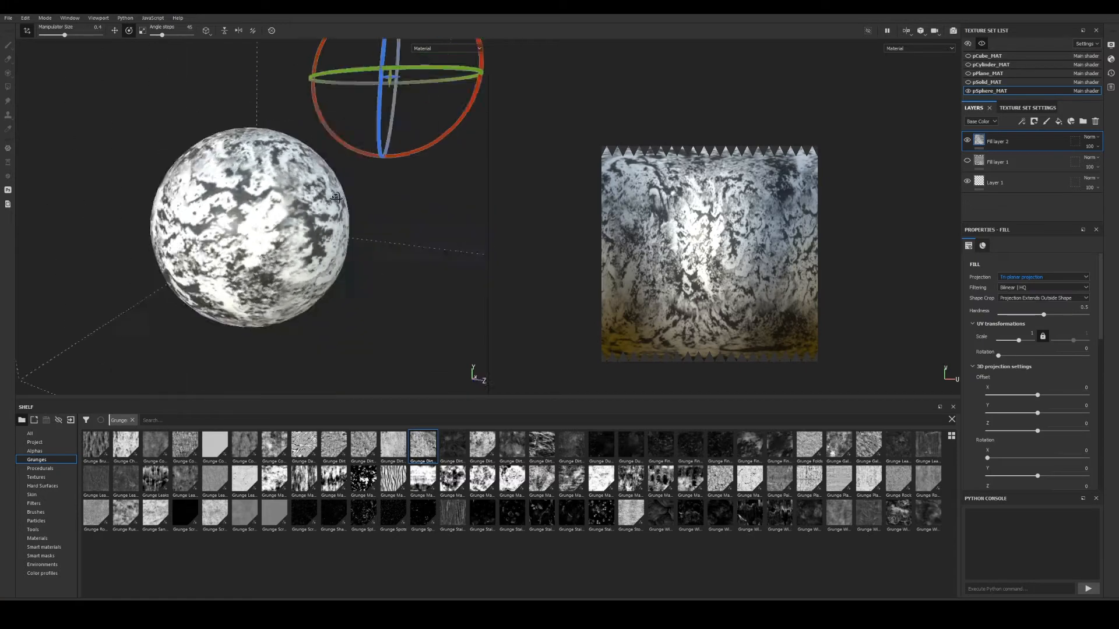
scroll(265, 218, up, 3)
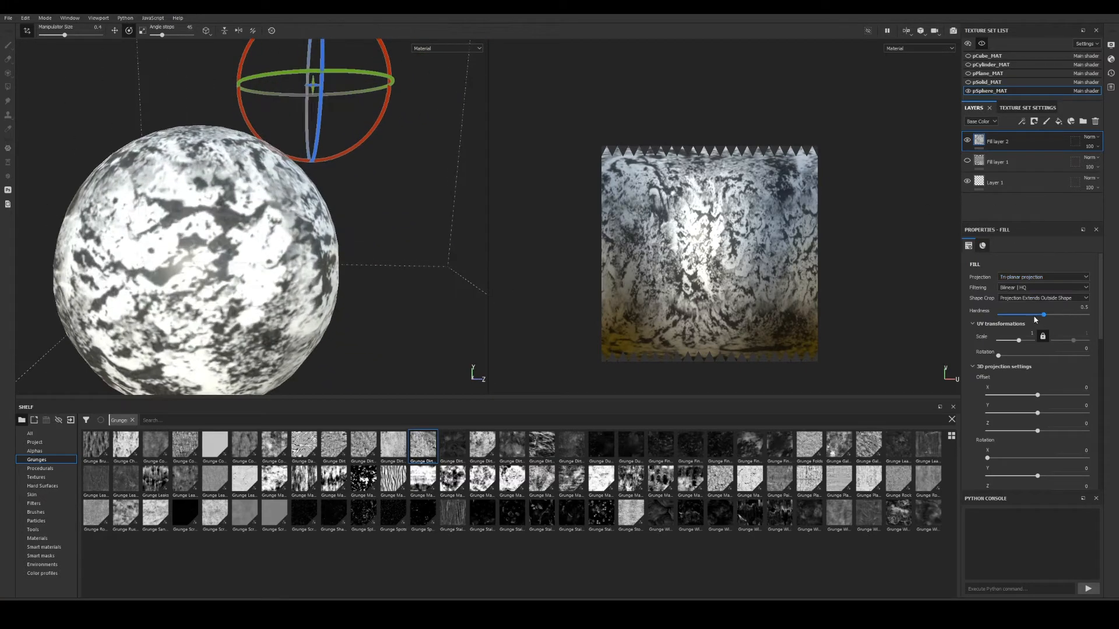
drag(1037, 315, 1114, 328)
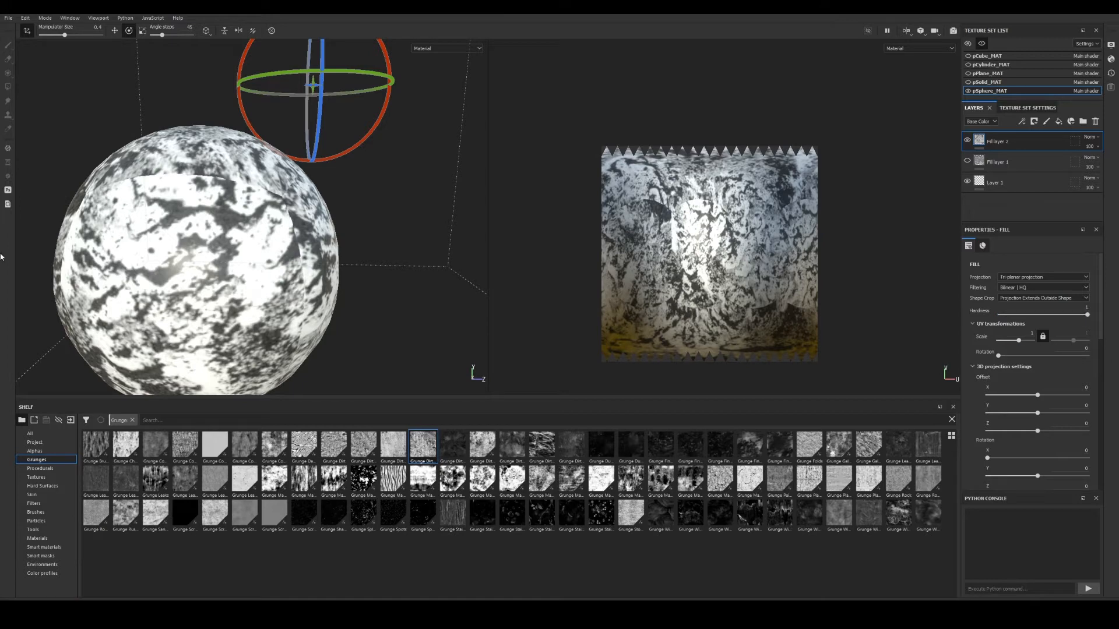
alt+drag(131, 270, 179, 165)
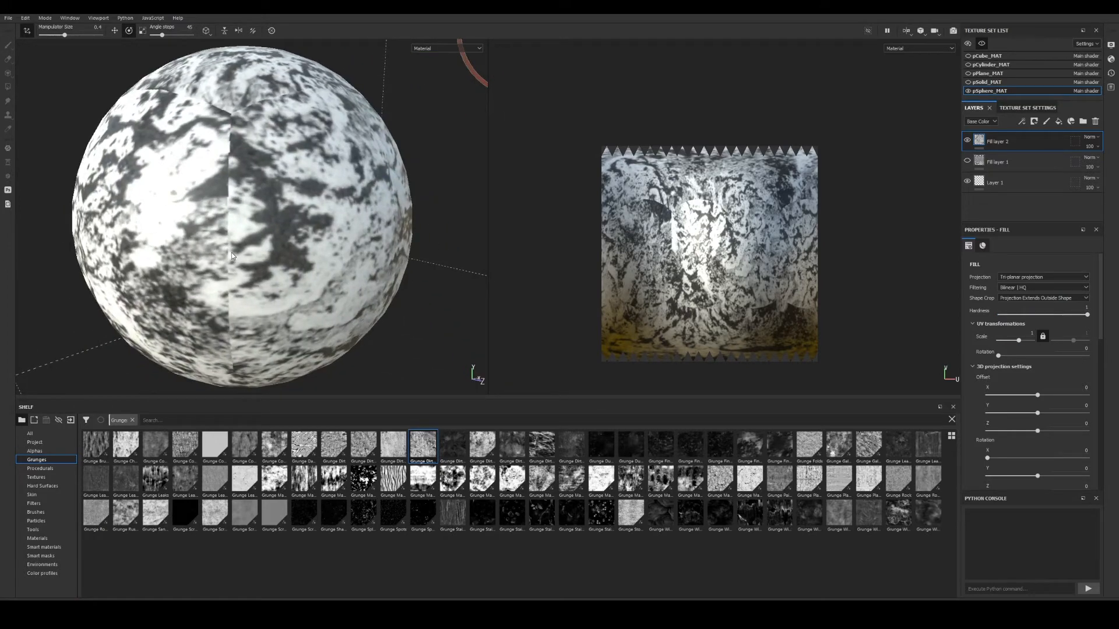
key(F2)
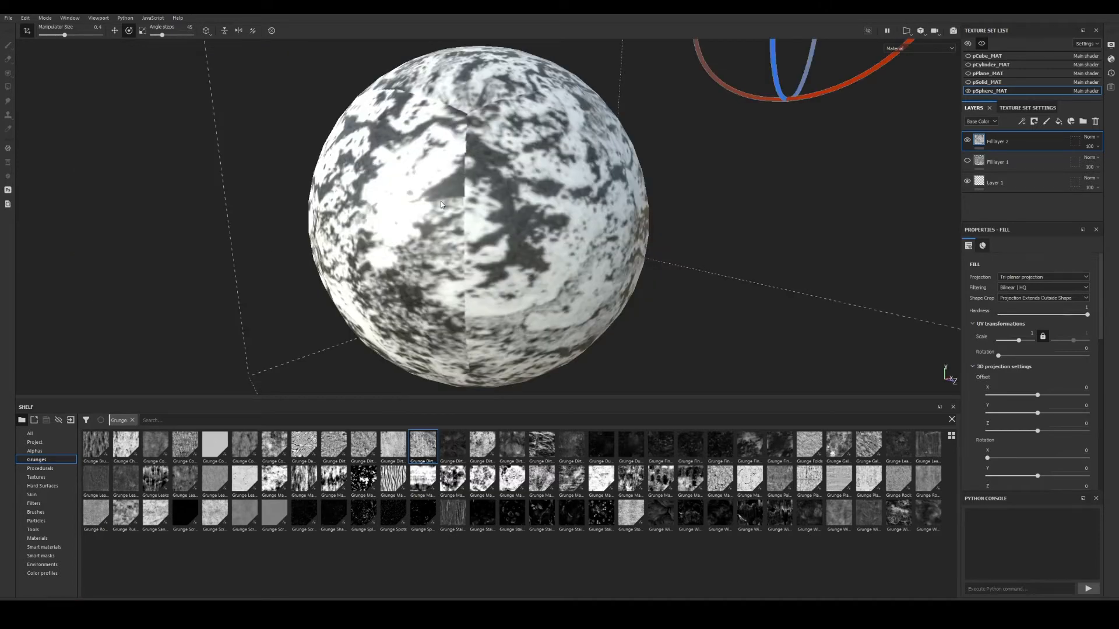
alt+right_drag(440, 204, 445, 140)
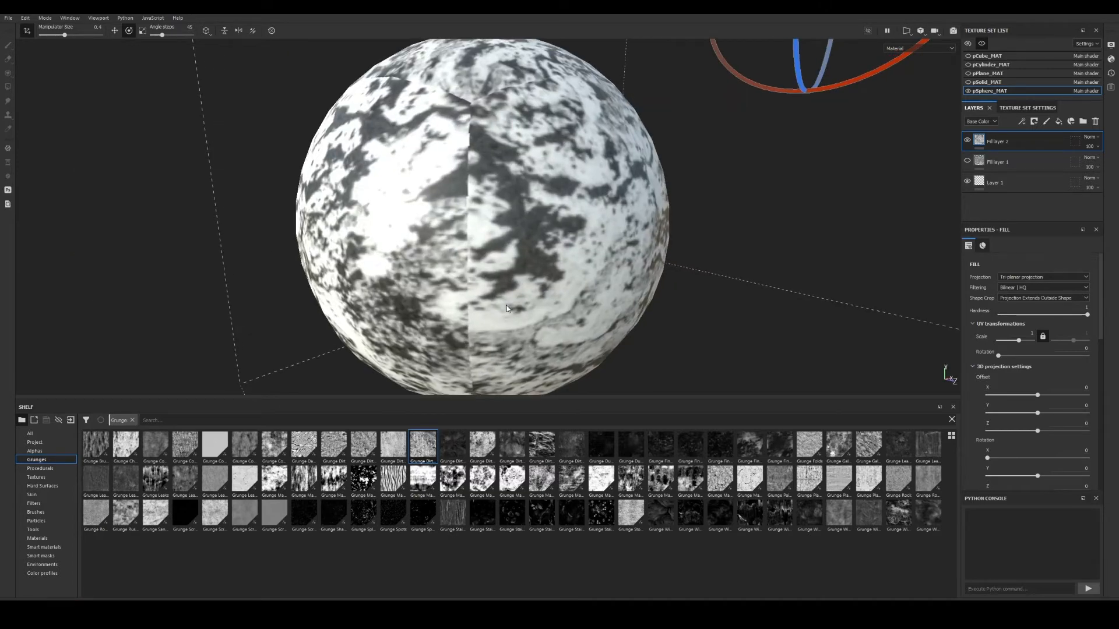
alt+right_drag(506, 309, 152, 190)
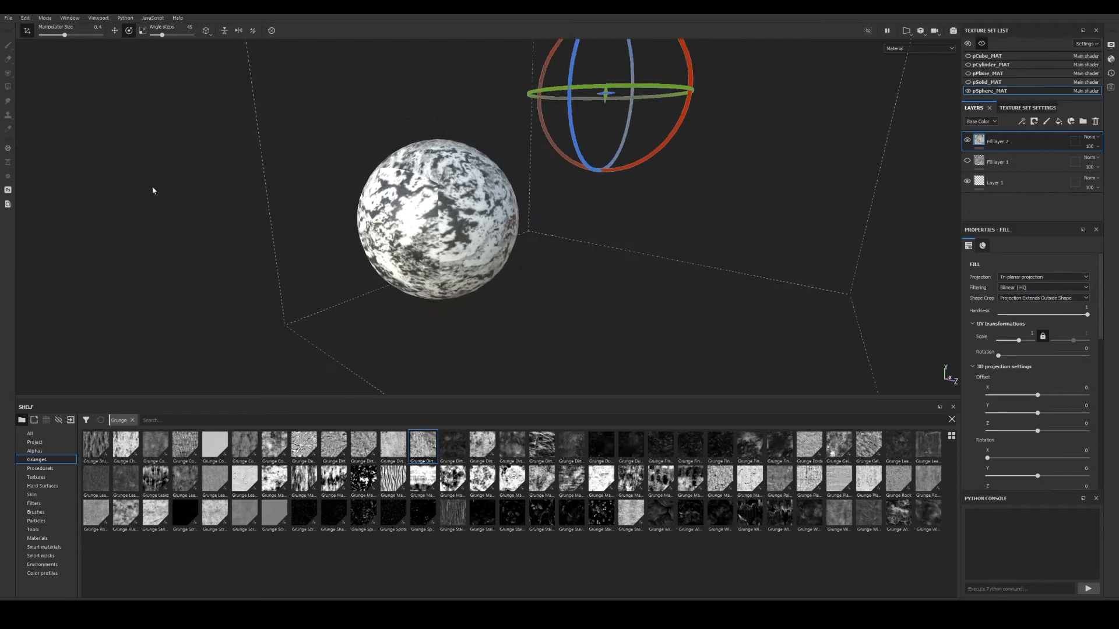
alt+drag(153, 190, 479, 196)
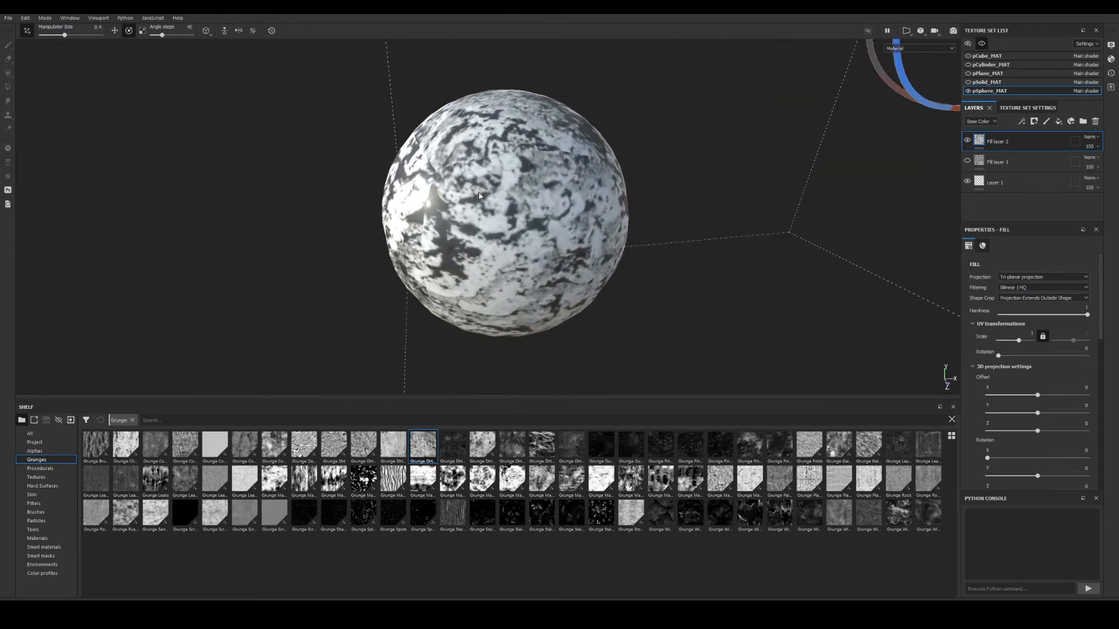
alt+drag(615, 288, 548, 251)
alt+right_drag(547, 251, 455, 212)
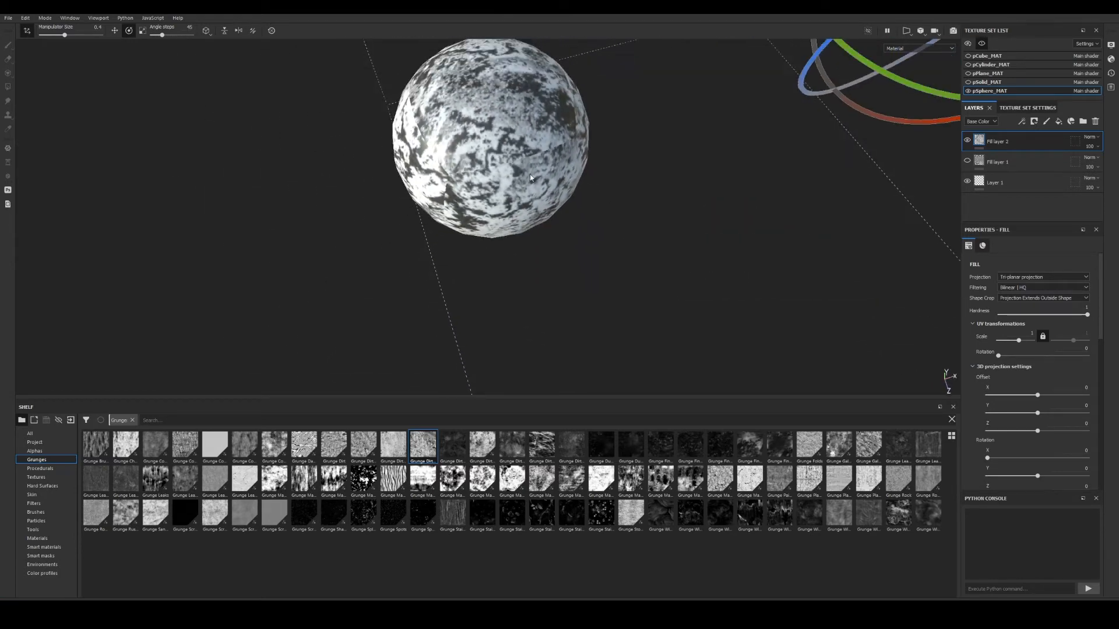
alt+middle_drag(454, 213, 509, 285)
alt+drag(509, 285, 553, 215)
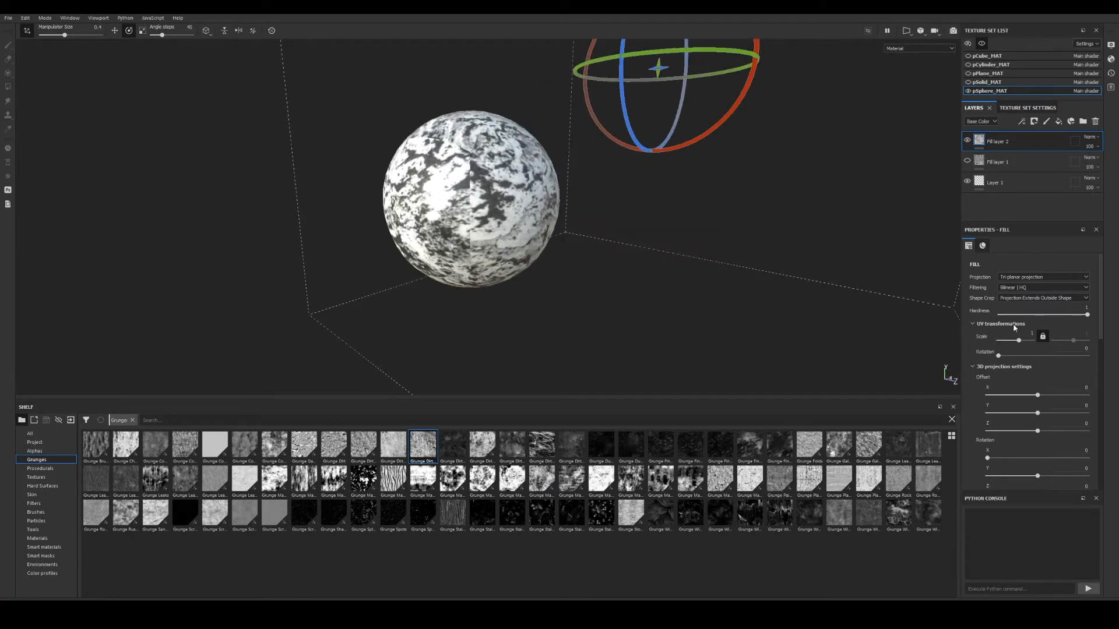
Soften the tri-planar seam by raising the blend hardness to 0.21.
drag(1086, 315, 1017, 324)
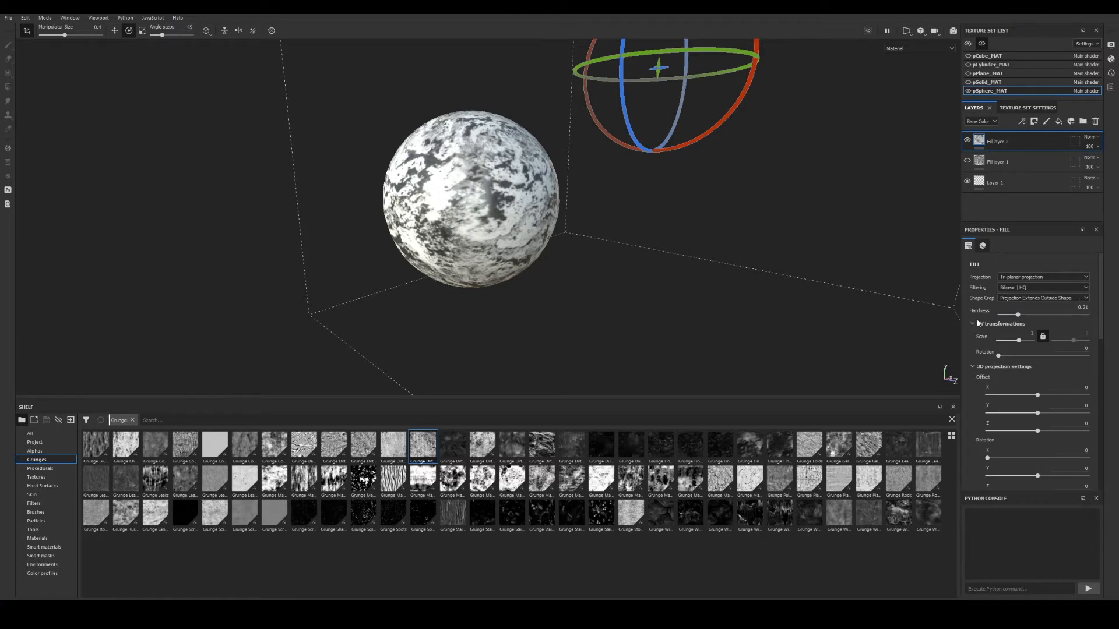
alt+drag(203, 126, 481, 264)
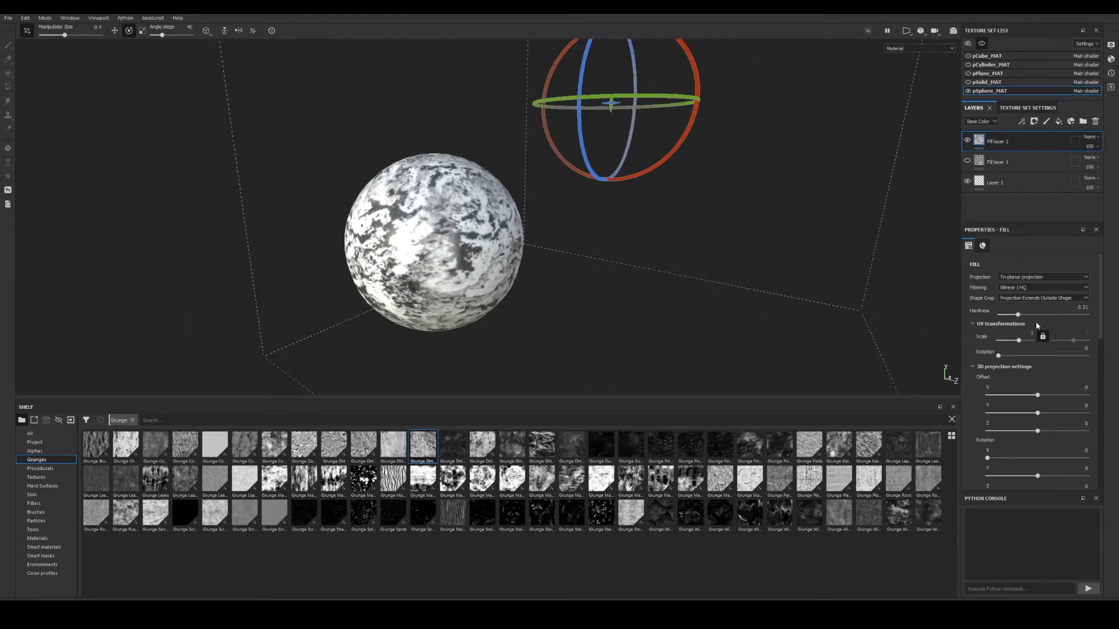
alt+drag(467, 249, 535, 262)
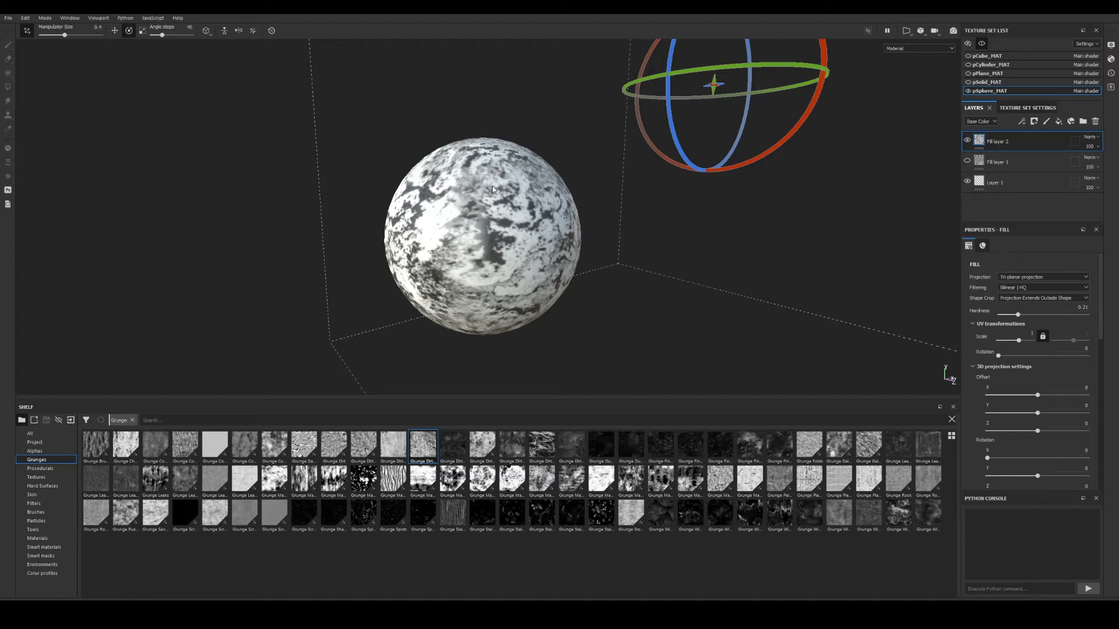
alt+drag(508, 176, 549, 225)
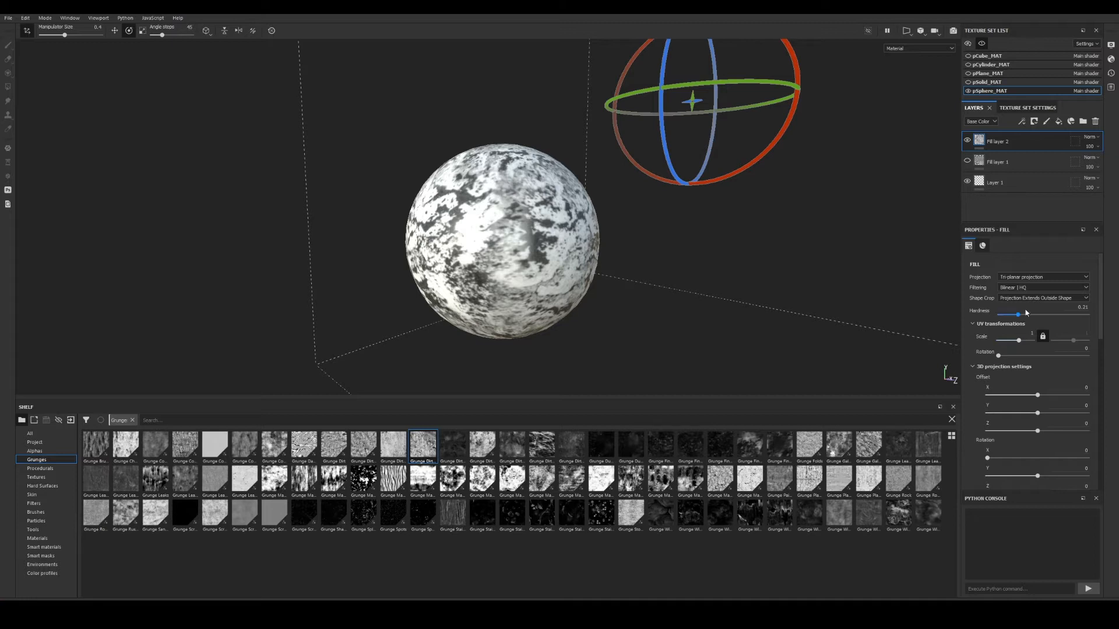
click(1036, 278)
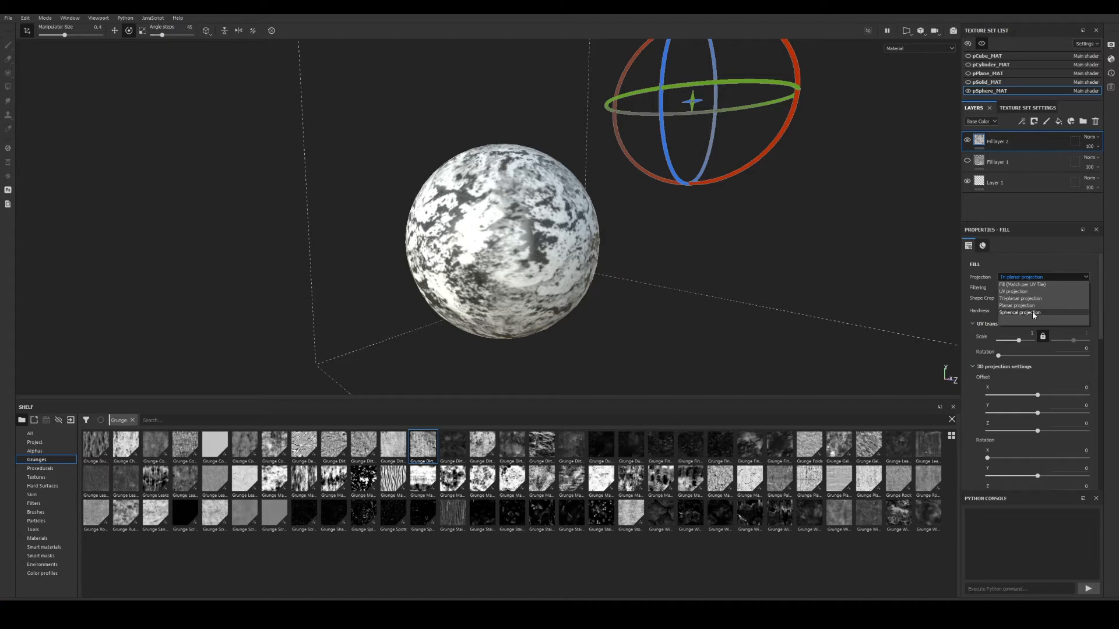
Switch the grunge fill to Spherical projection and frame its gizmo.
click(1033, 315)
alt+right_drag(560, 205, 449, 190)
alt+drag(449, 190, 616, 244)
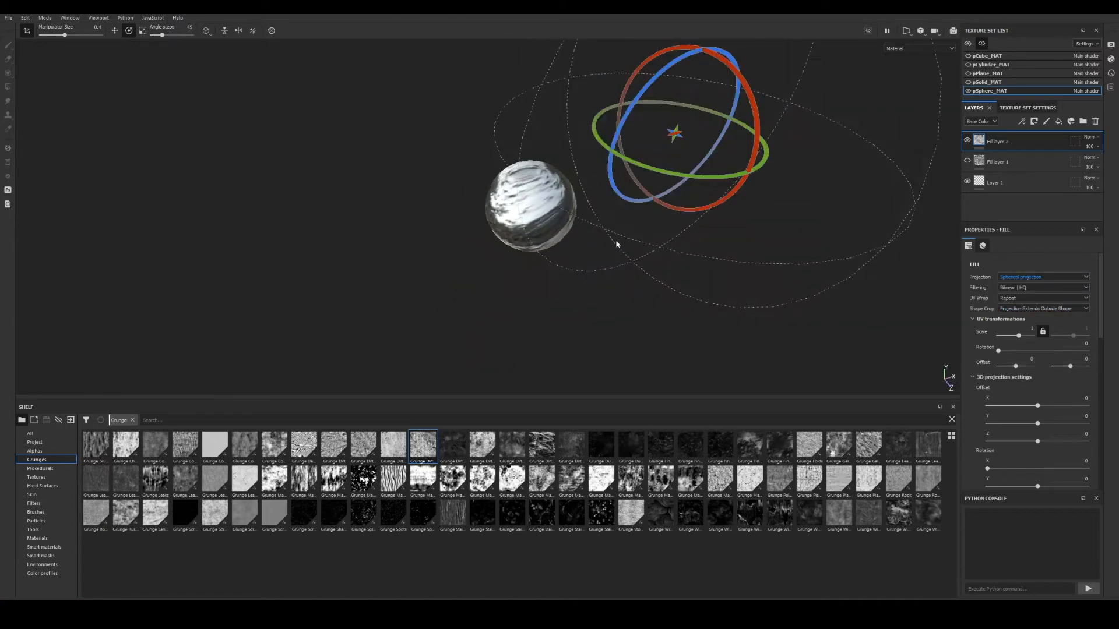
alt+middle_drag(706, 208, 573, 279)
alt+drag(573, 279, 535, 261)
alt+middle_drag(535, 260, 551, 226)
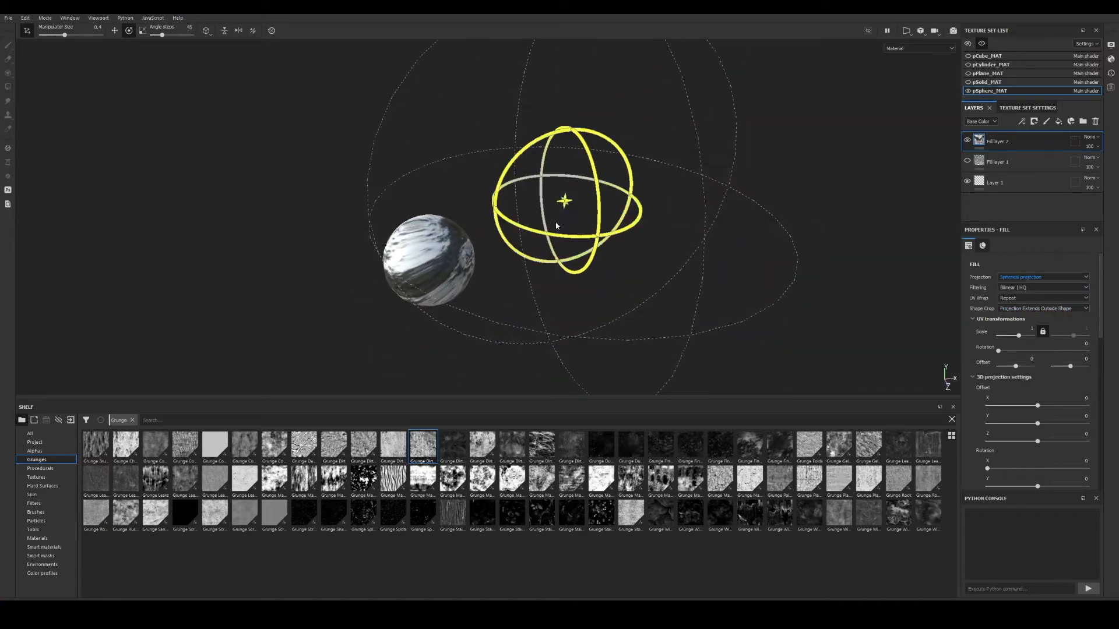
Offset the spherical projection to X -0.738015, Y -0.416947, Z -0.302788 with the move gizmo.
key(w)
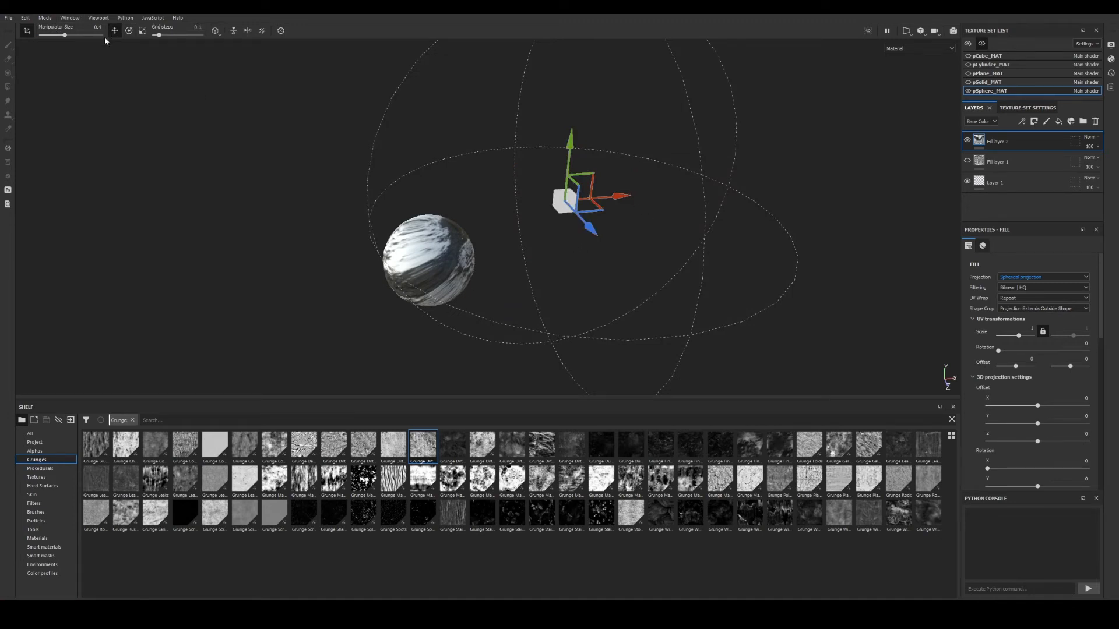
drag(617, 198, 498, 220)
alt+drag(501, 223, 591, 201)
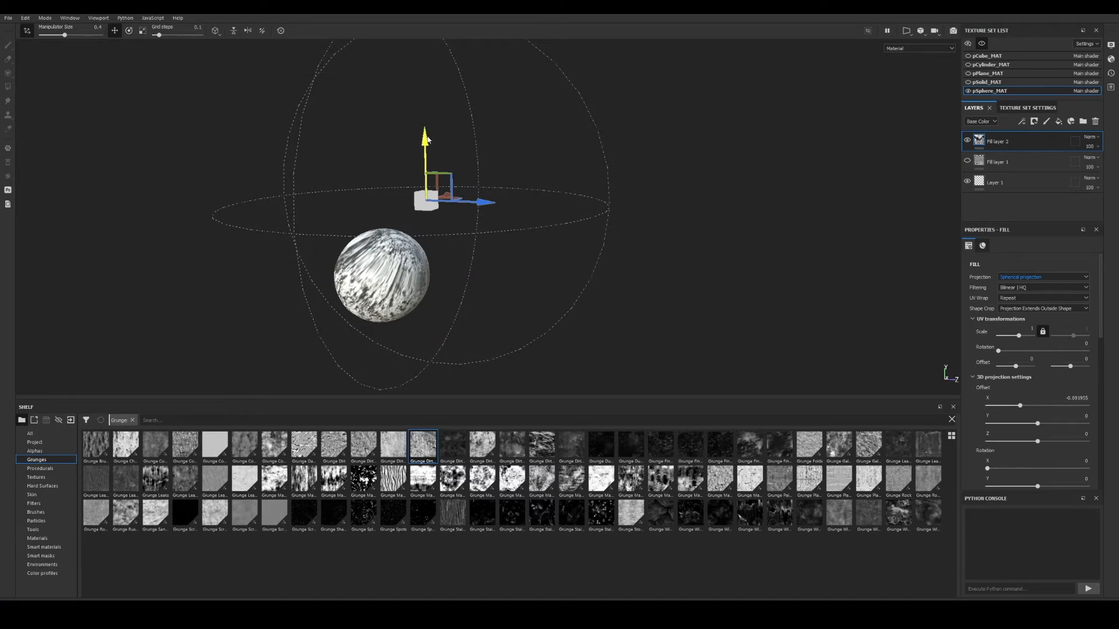
drag(427, 139, 420, 213)
drag(479, 275, 320, 397)
drag(432, 178, 525, 195)
alt+right_drag(751, 262, 909, 350)
alt+drag(583, 175, 443, 219)
Orbit and zoom around the sphere to check the projected grunge.
alt+middle_drag(443, 219, 502, 250)
alt+right_drag(502, 251, 357, 167)
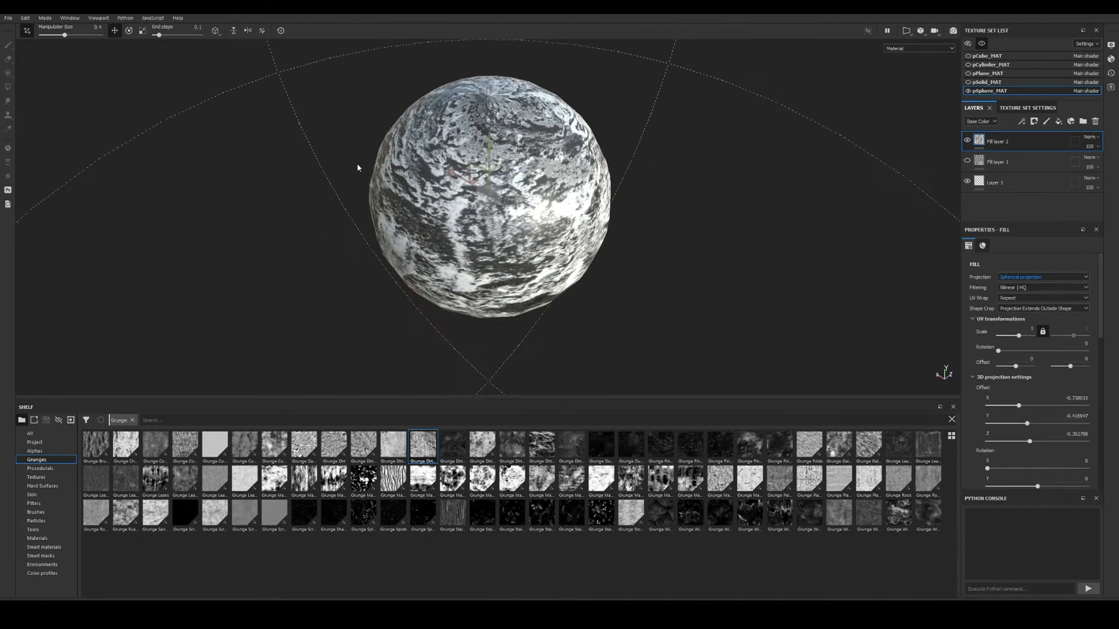
alt+drag(357, 167, 602, 165)
alt+middle_drag(602, 164, 632, 88)
alt+right_drag(554, 140, 348, 197)
alt+drag(348, 197, 623, 194)
alt+middle_drag(624, 194, 507, 221)
alt+right_drag(507, 221, 177, 168)
alt+drag(176, 168, 444, 242)
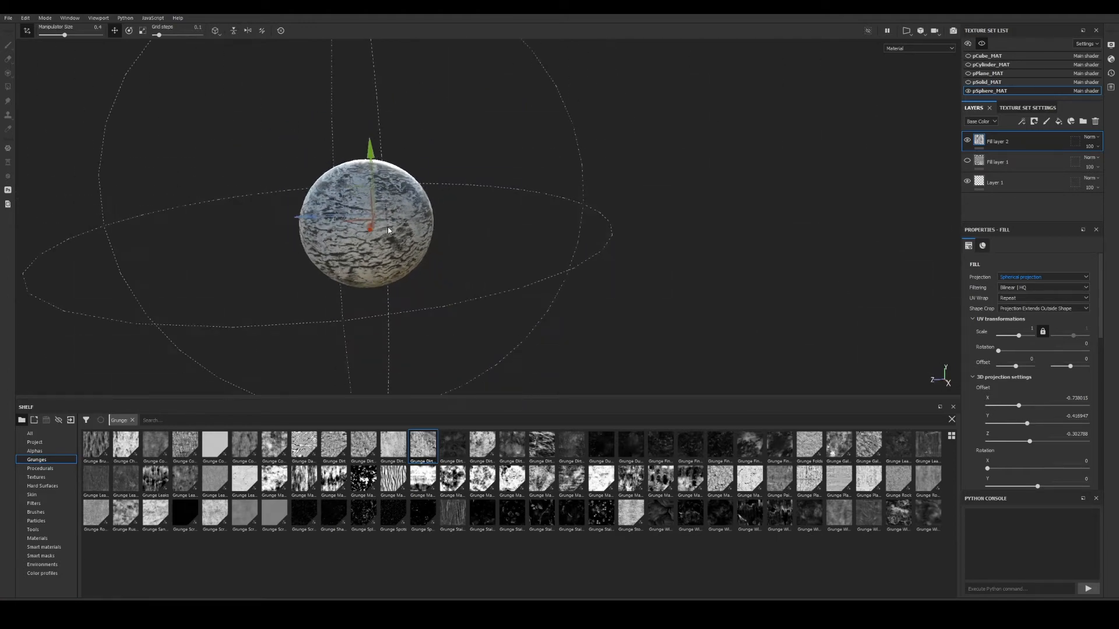
alt+middle_drag(445, 242, 502, 240)
alt+drag(501, 239, 193, 245)
alt+middle_drag(384, 250, 409, 234)
alt+drag(409, 233, 432, 255)
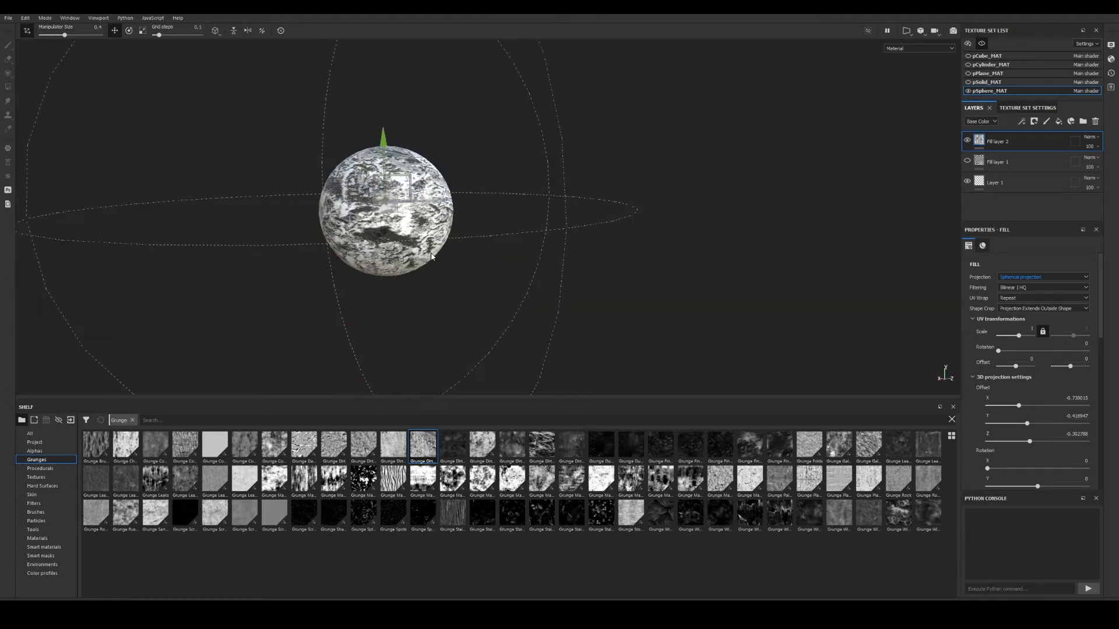
alt+right_drag(432, 255, 591, 279)
alt+middle_drag(471, 228, 516, 251)
alt+drag(517, 252, 716, 272)
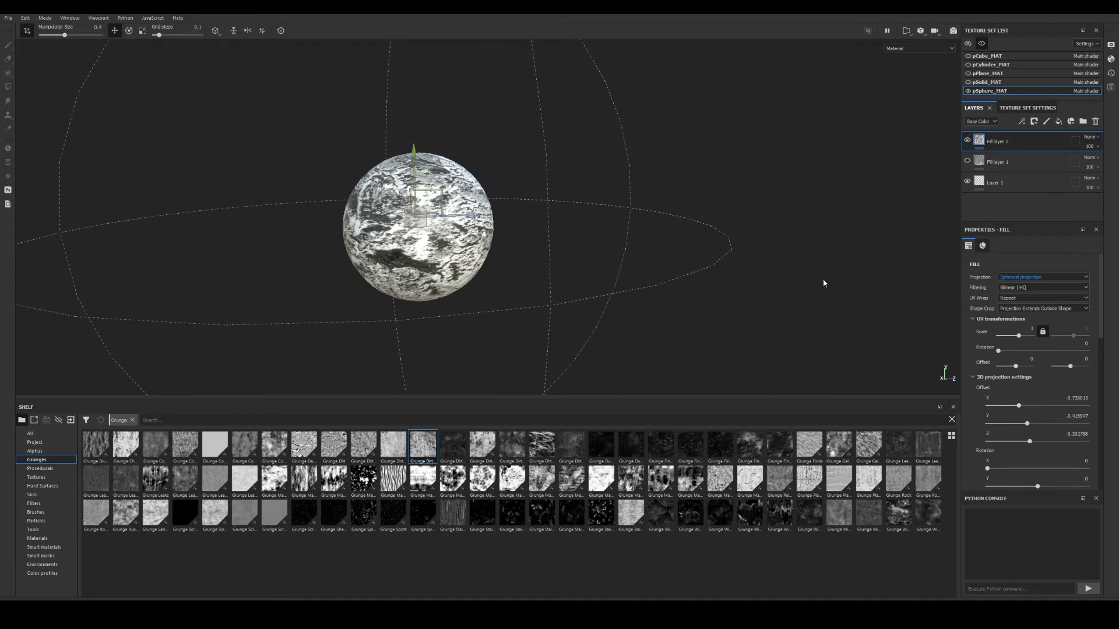
scroll(1041, 333, down, 5)
scroll(1021, 367, up, 1)
alt+right_drag(664, 292, 497, 272)
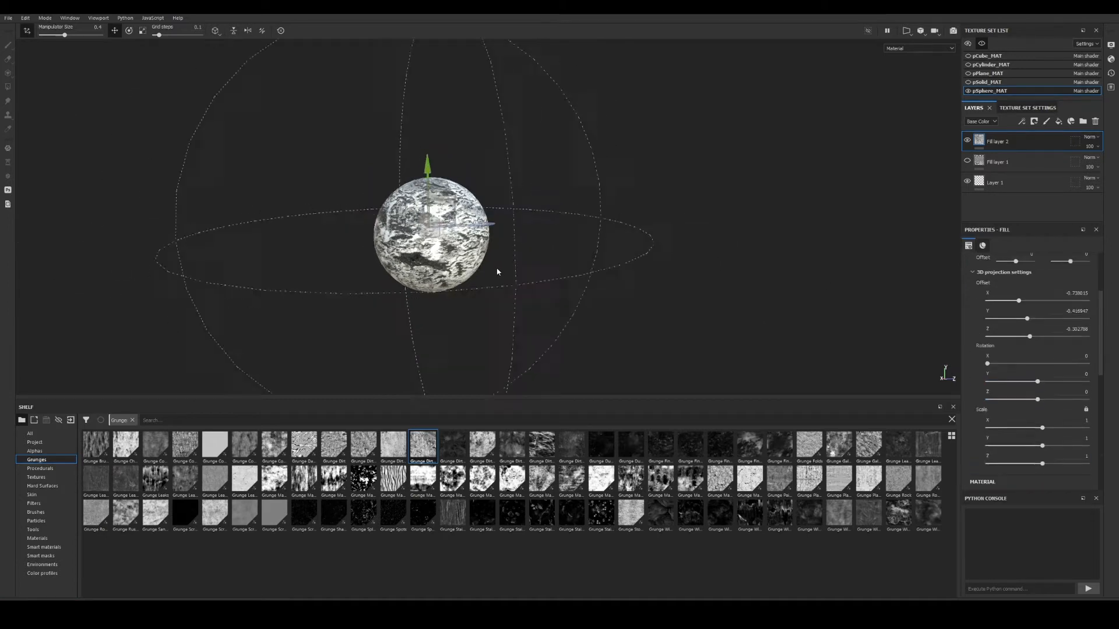
alt+drag(497, 272, 473, 255)
Rotate the spherical projection to about 135.8 on X and enlarge it slightly.
key(e)
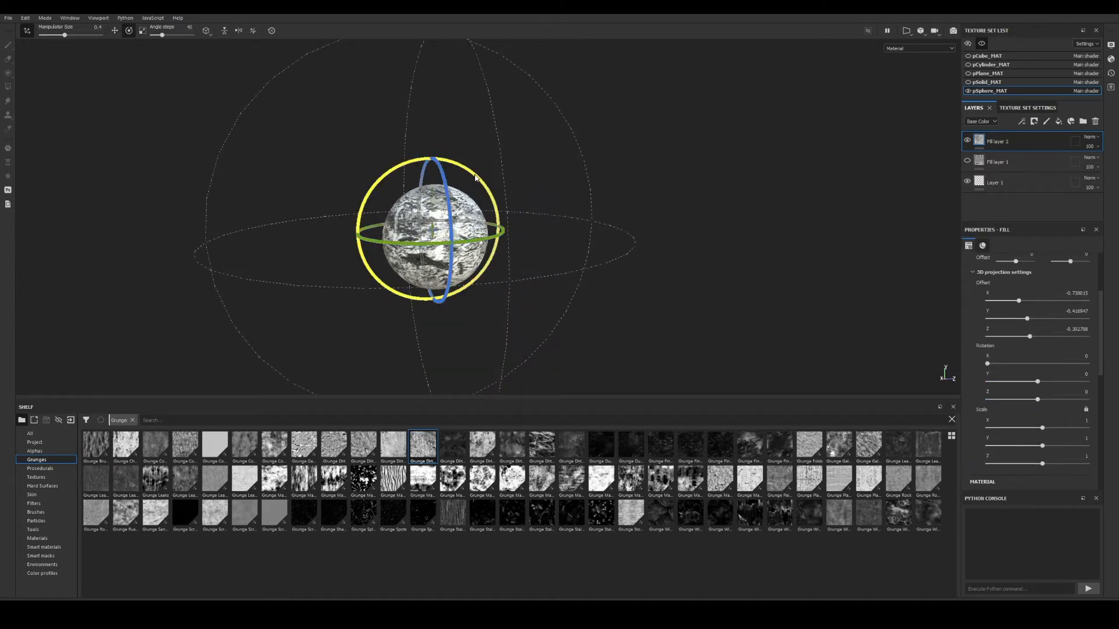
drag(487, 187, 357, 234)
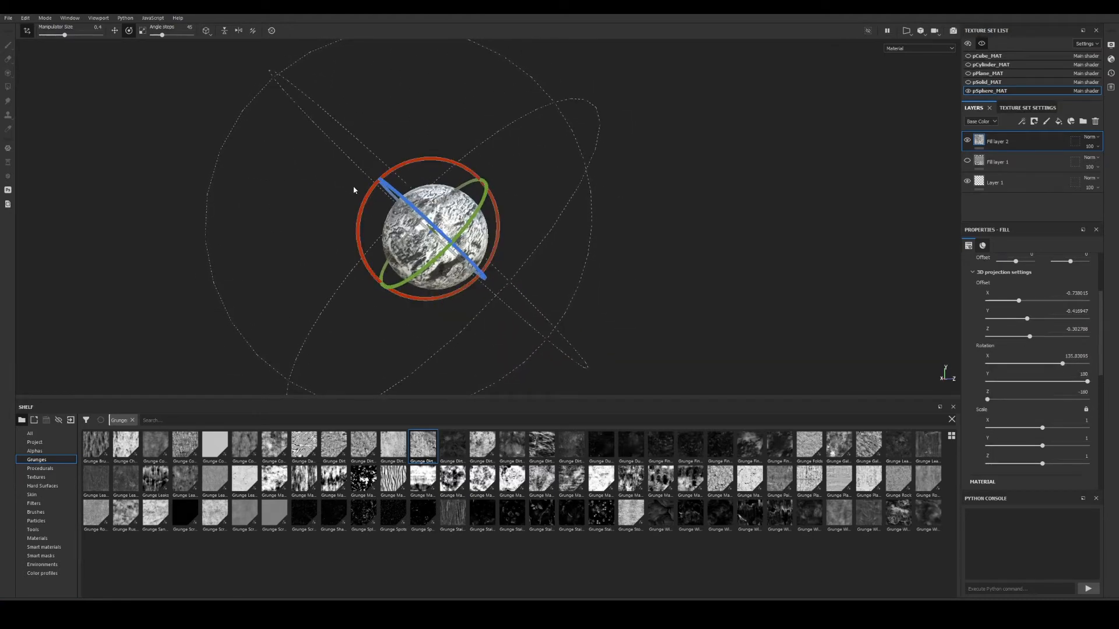
key(r)
drag(436, 235, 582, 280)
Raise the UV transformations Scale to 1.92 so the grunge tiles finer.
scroll(460, 241, up, 3)
scroll(1036, 351, up, 4)
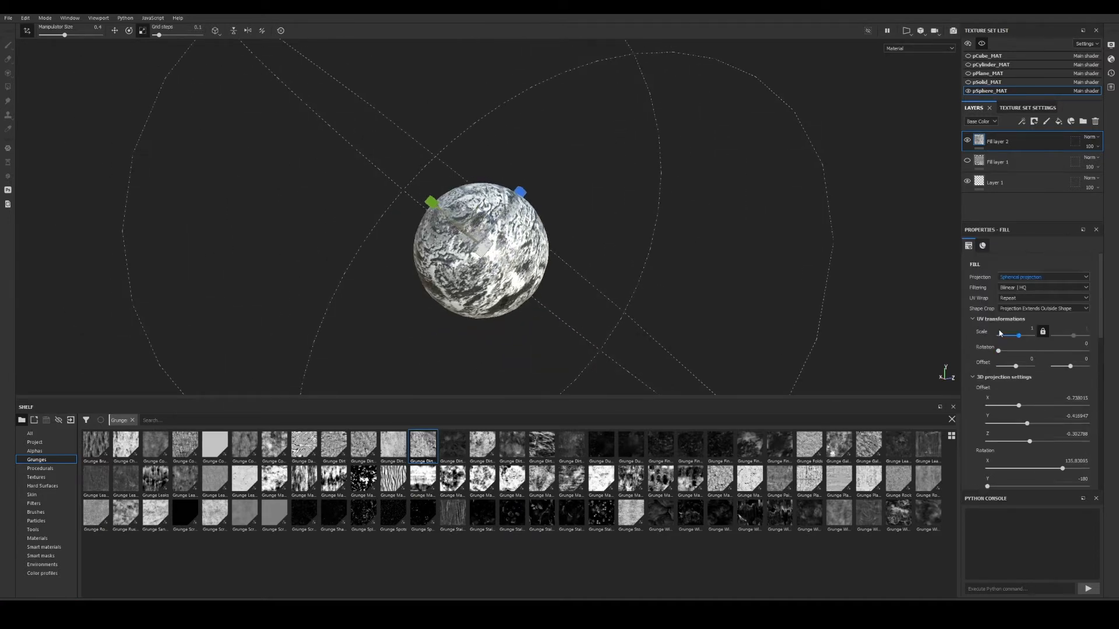
mouse_move(1019, 337)
mouse_down()
mouse_move(1030, 337)
mouse_move(1020, 342)
mouse_up()
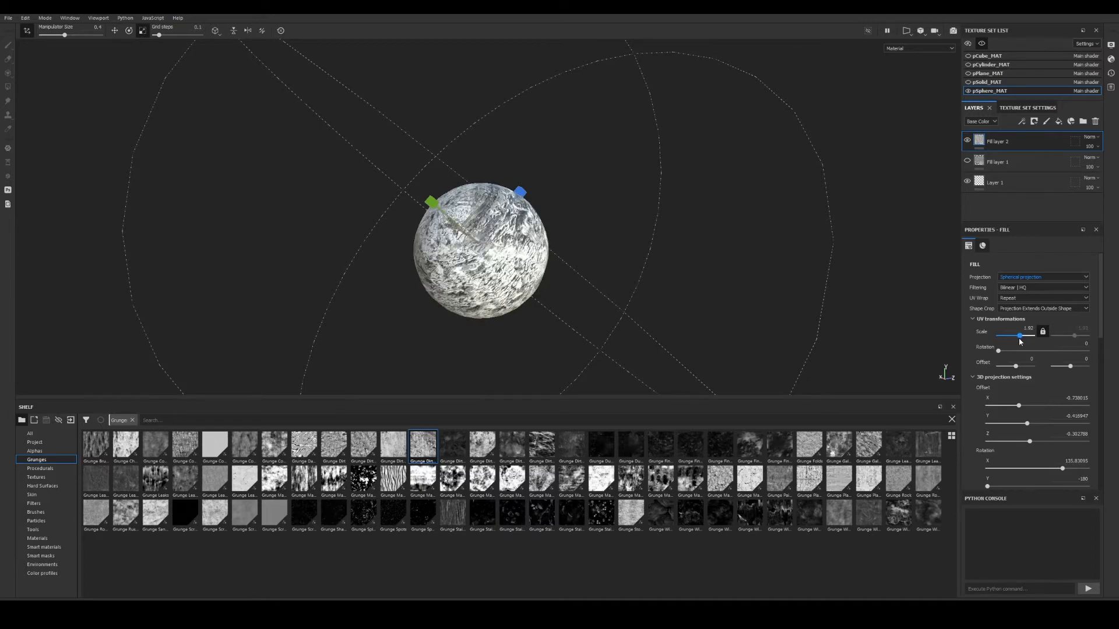
alt+drag(407, 302, 474, 274)
alt+drag(541, 208, 532, 242)
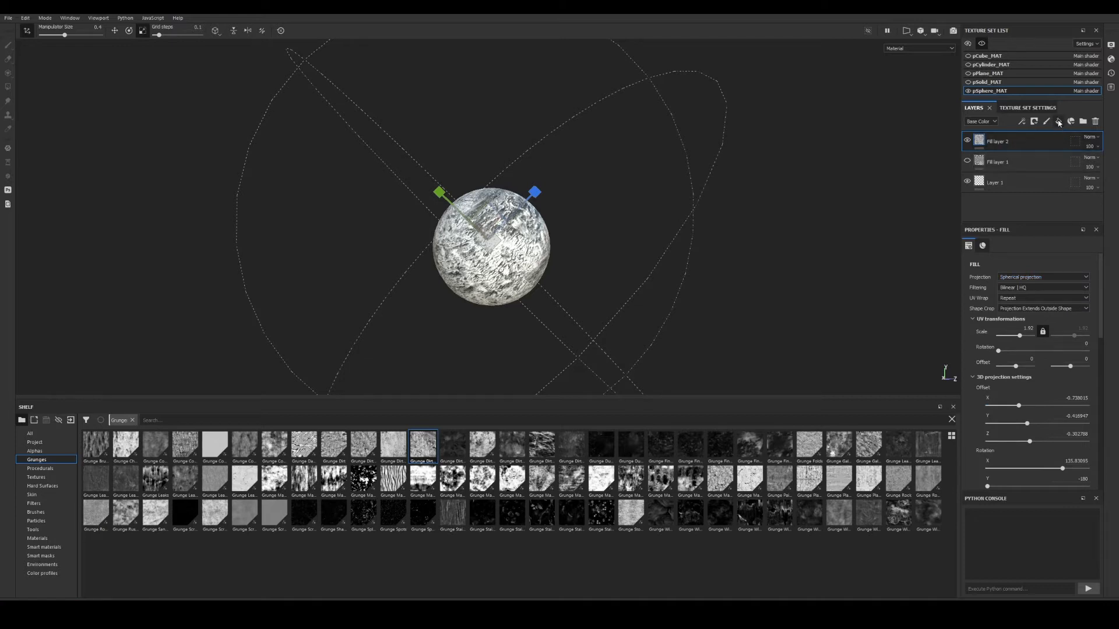
Give Fill layer 2 a black mask containing a fill effect.
right_click(1000, 141)
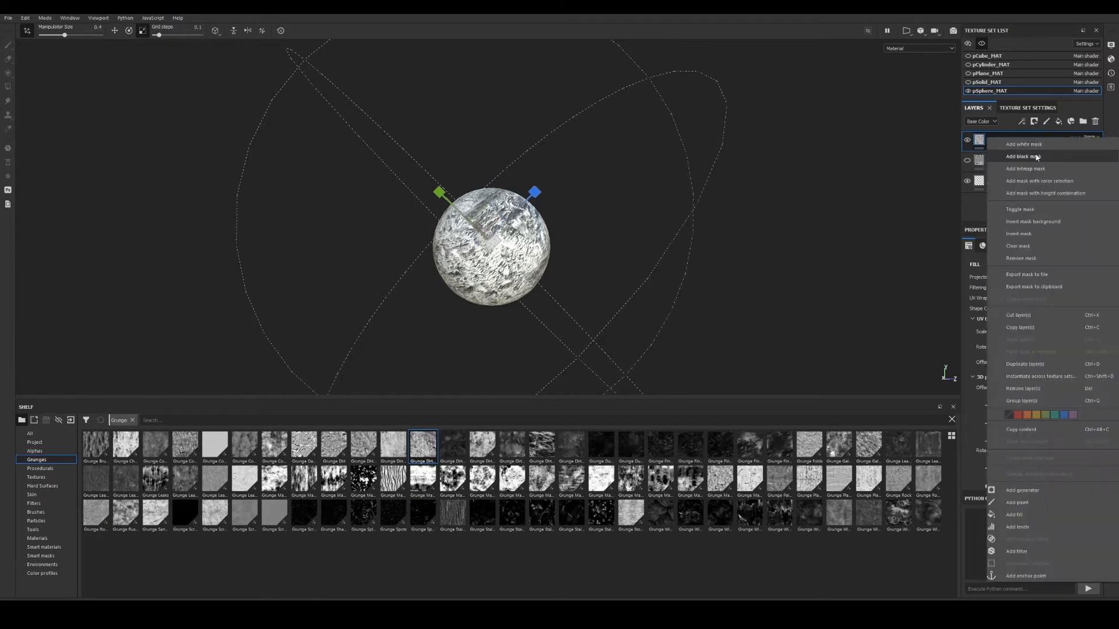
click(1022, 152)
right_click(992, 143)
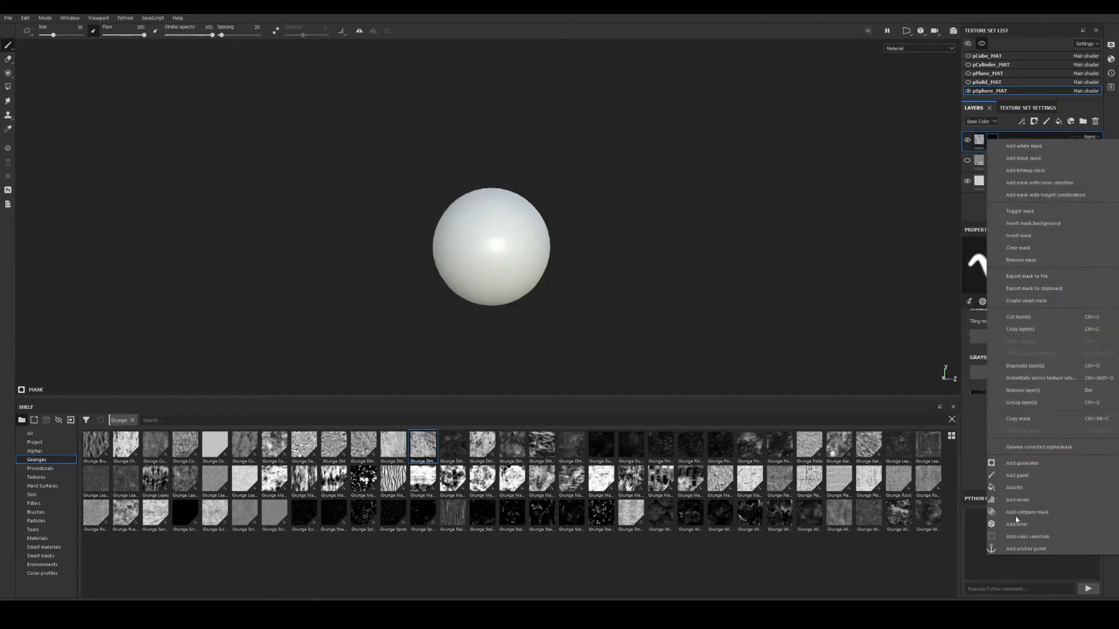
click(1019, 487)
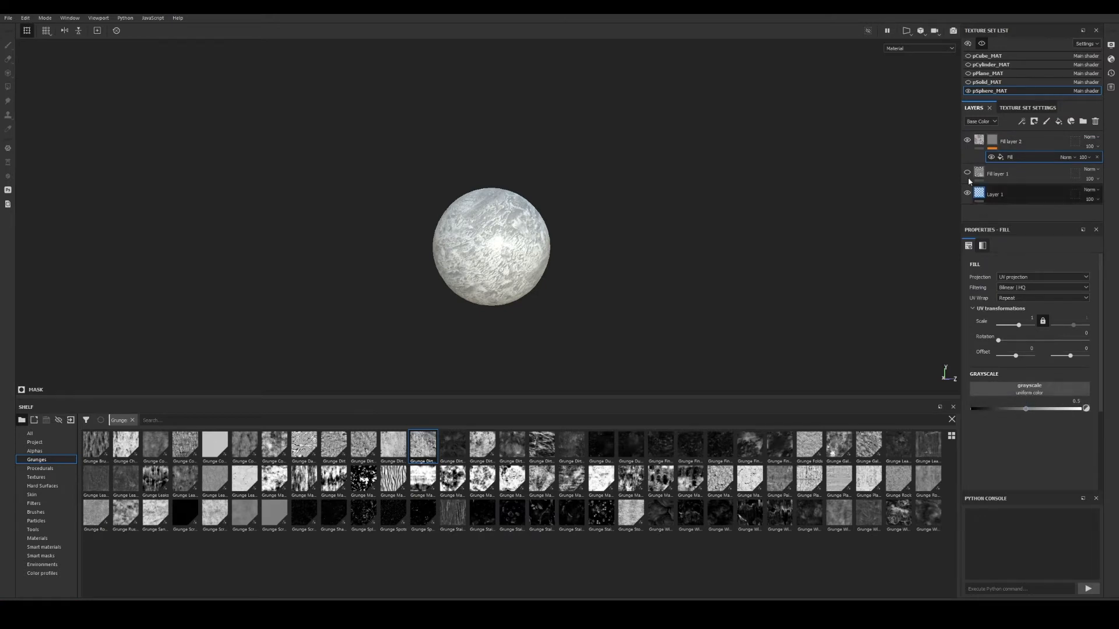
Select Fill layer 2's content and bring all five primitives back into view.
click(979, 141)
scroll(1043, 396, down, 3)
scroll(1057, 422, down, 3)
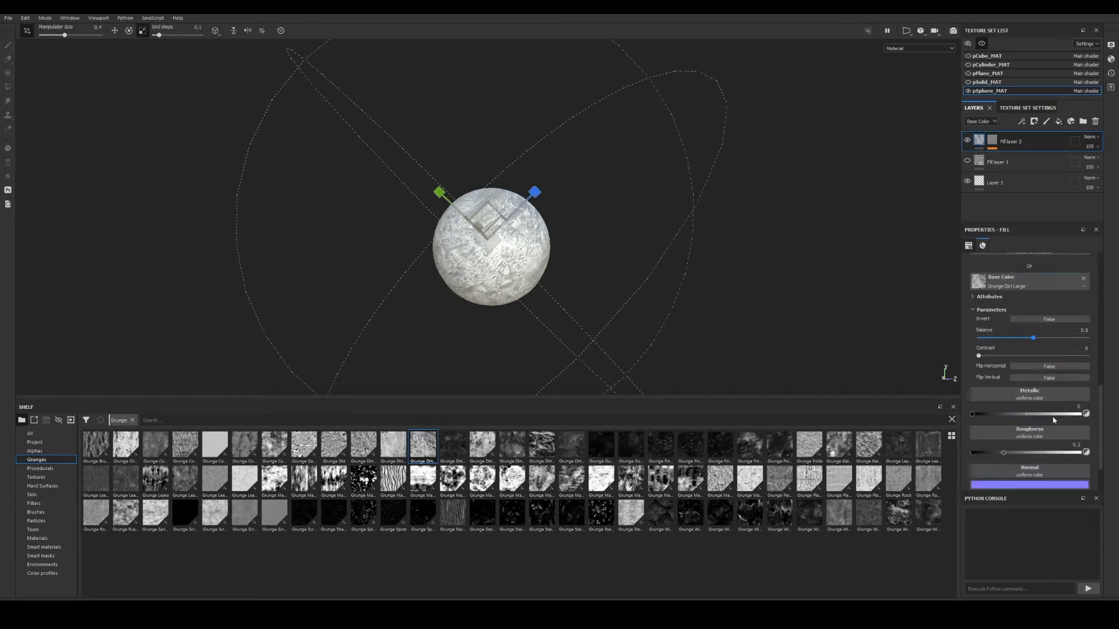
scroll(1025, 372, down, 1)
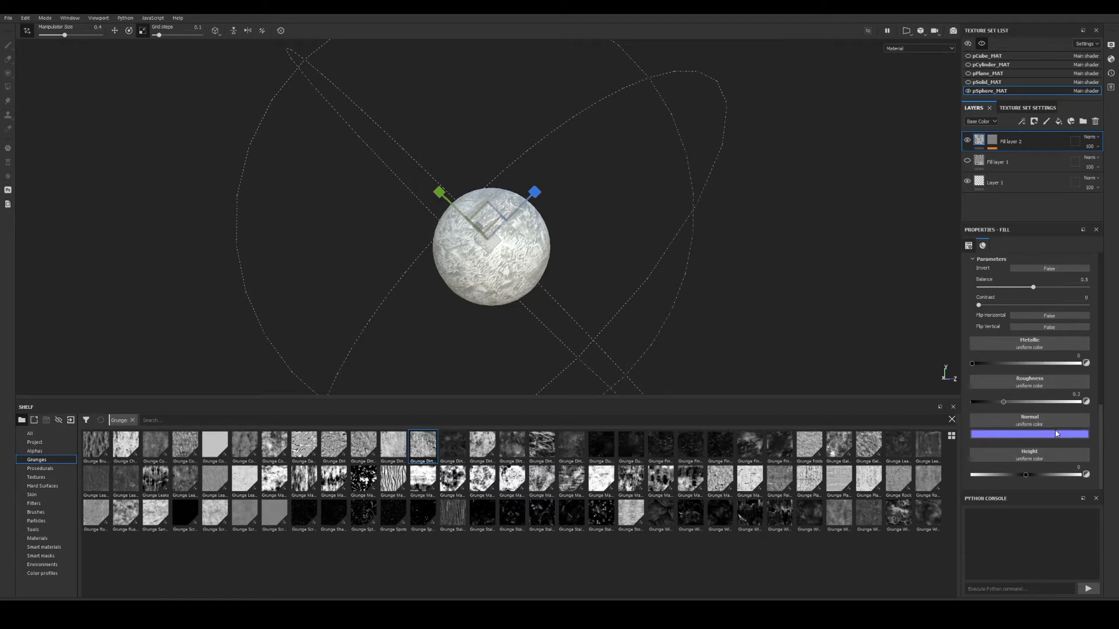
scroll(1042, 397, up, 4)
scroll(1051, 396, up, 2)
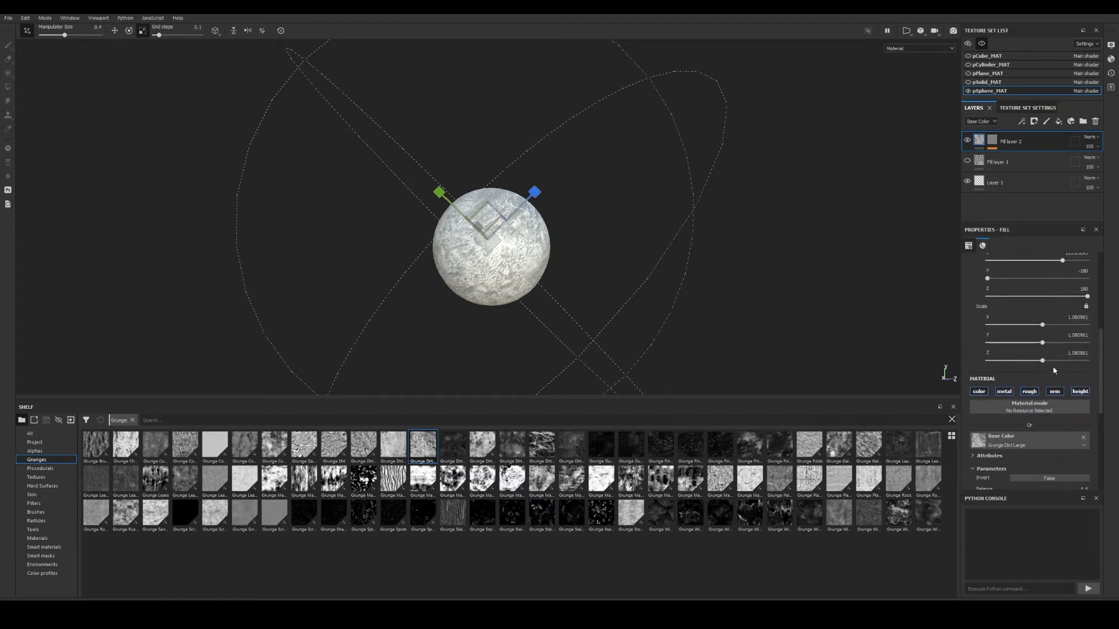
alt+drag(604, 186, 595, 197)
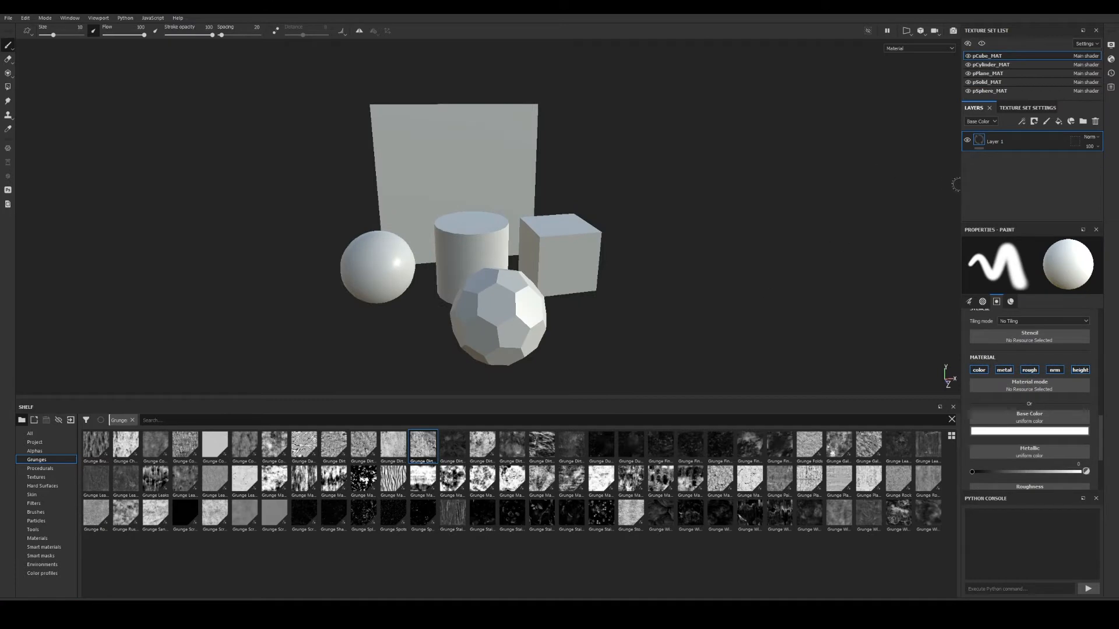
Widen the right-hand panels slightly and orbit over the five plain, unbaked primitives.
drag(960, 187, 943, 185)
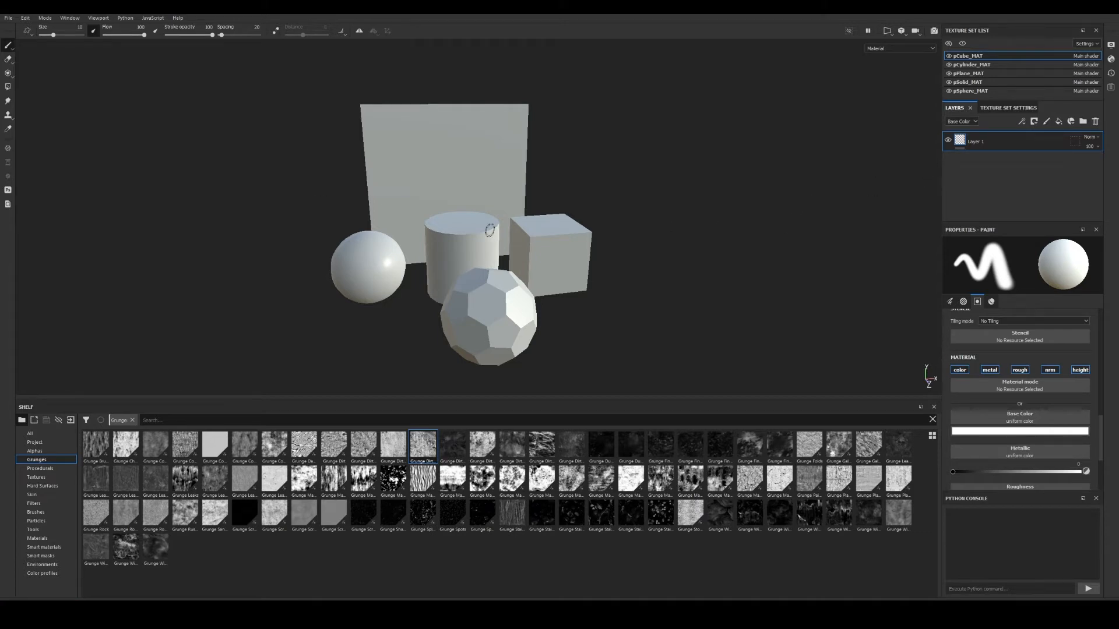
alt+right_drag(485, 232, 513, 238)
alt+drag(513, 238, 585, 251)
alt+middle_drag(583, 285, 571, 237)
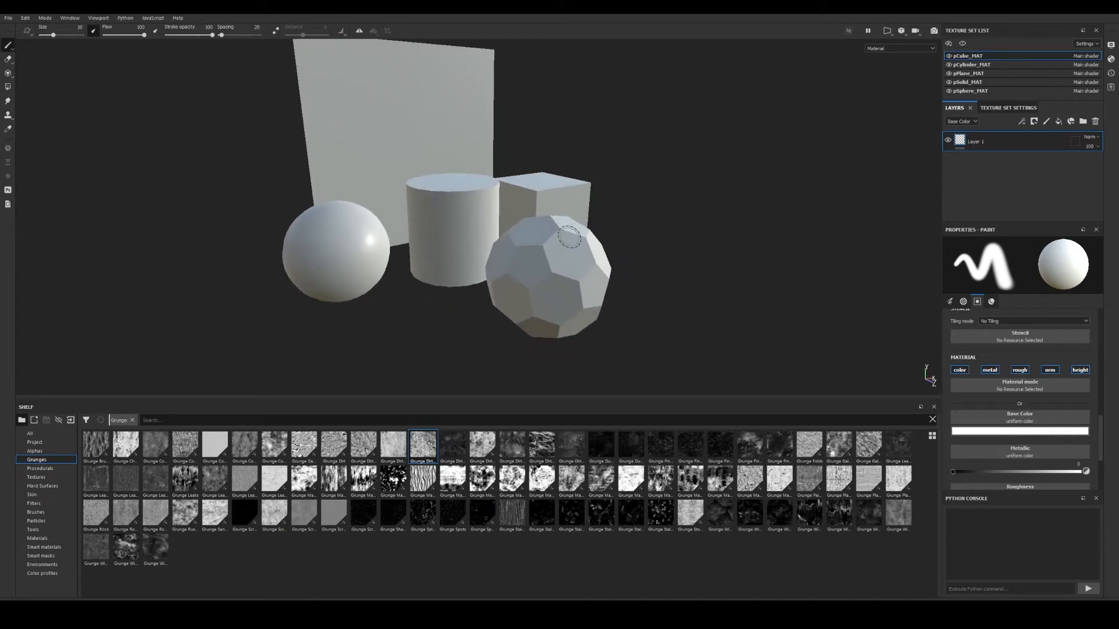
alt+drag(571, 237, 584, 252)
alt+middle_drag(583, 251, 582, 258)
alt+right_drag(582, 258, 567, 269)
alt+drag(566, 270, 544, 258)
alt+middle_drag(544, 257, 551, 270)
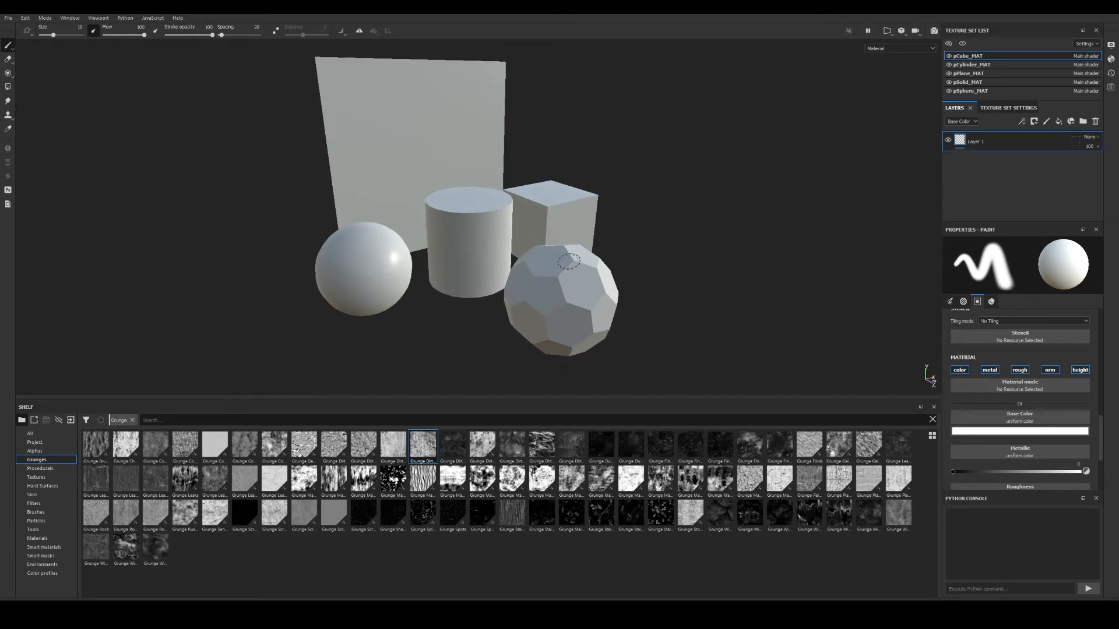
Replace the project mesh with Objects_high through Edit > Project Configuration.
click(25, 17)
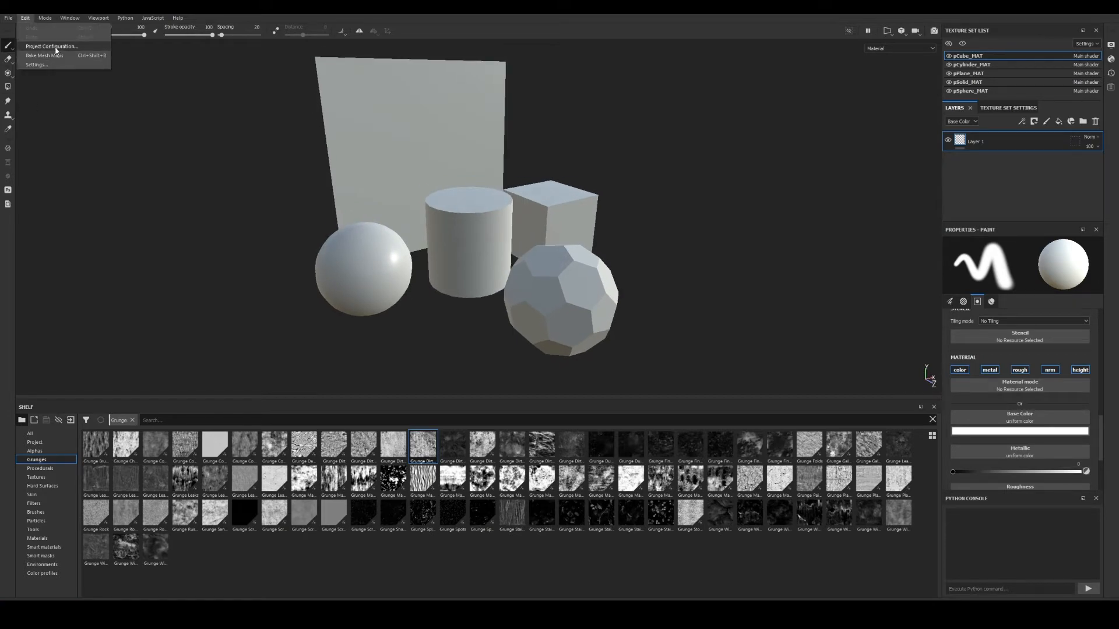
click(54, 47)
click(617, 237)
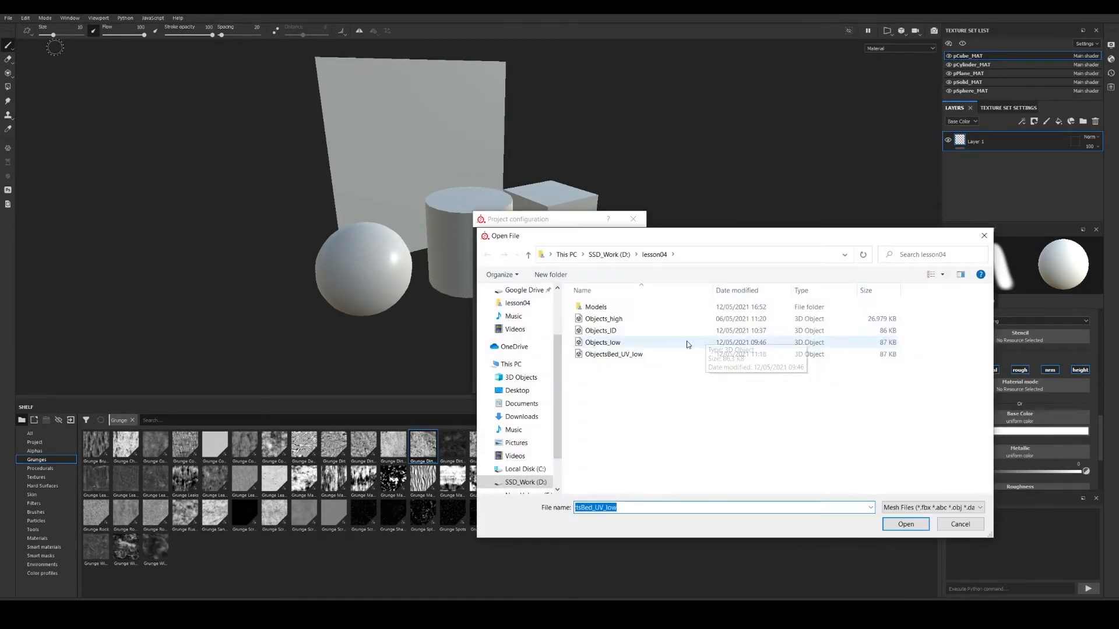
click(603, 319)
click(905, 524)
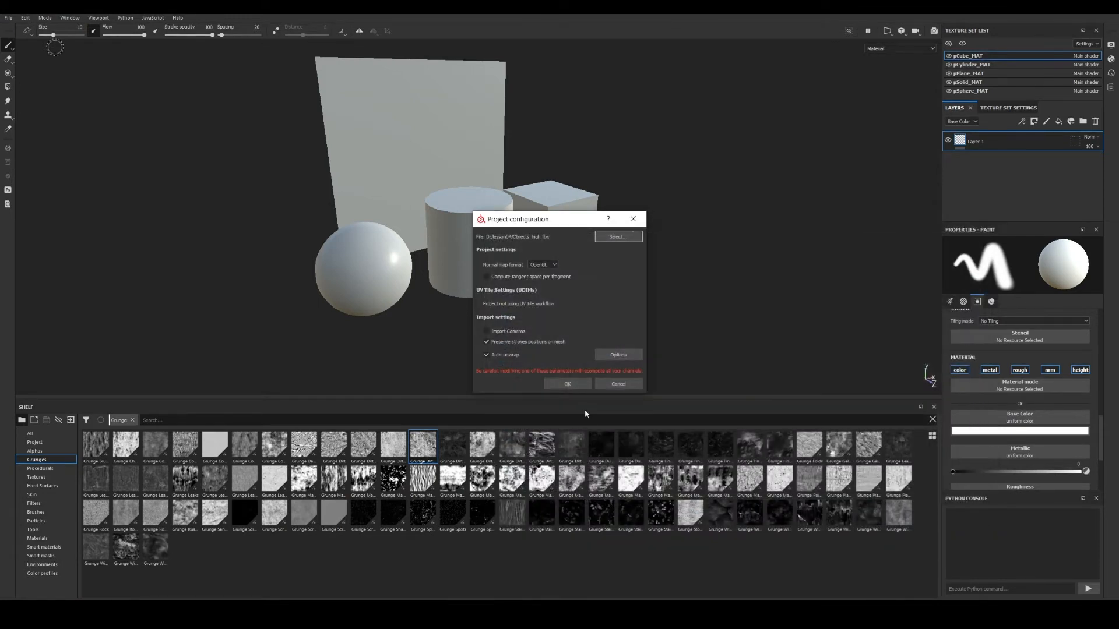
click(566, 381)
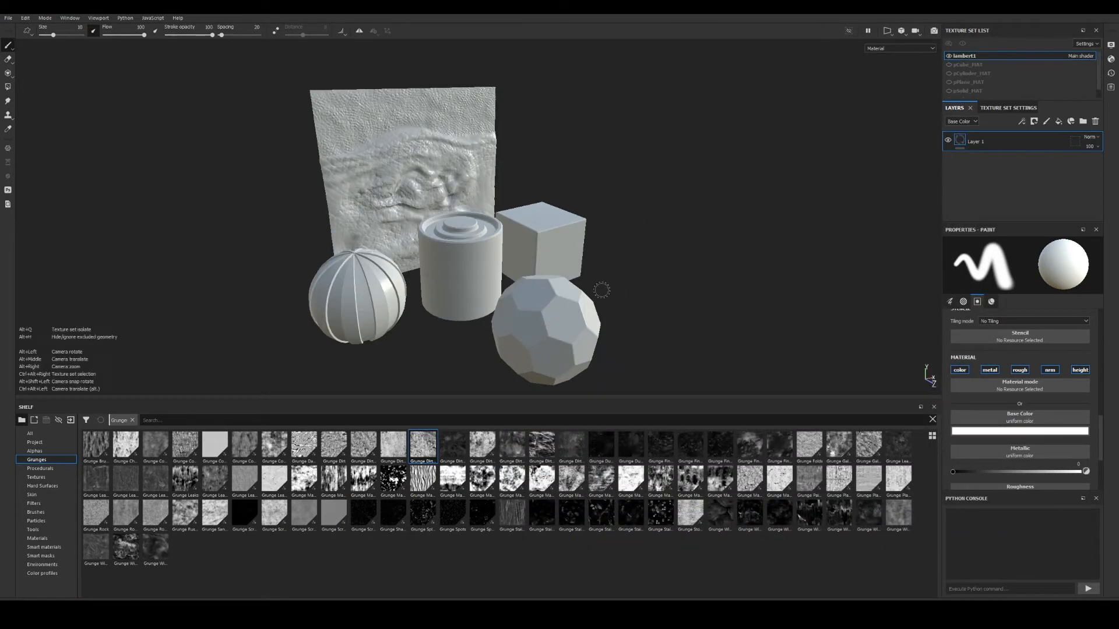
Orbit and zoom around the high-poly plane, ribbed sphere and stepped cylinder to inspect their detail.
alt+drag(600, 287, 500, 284)
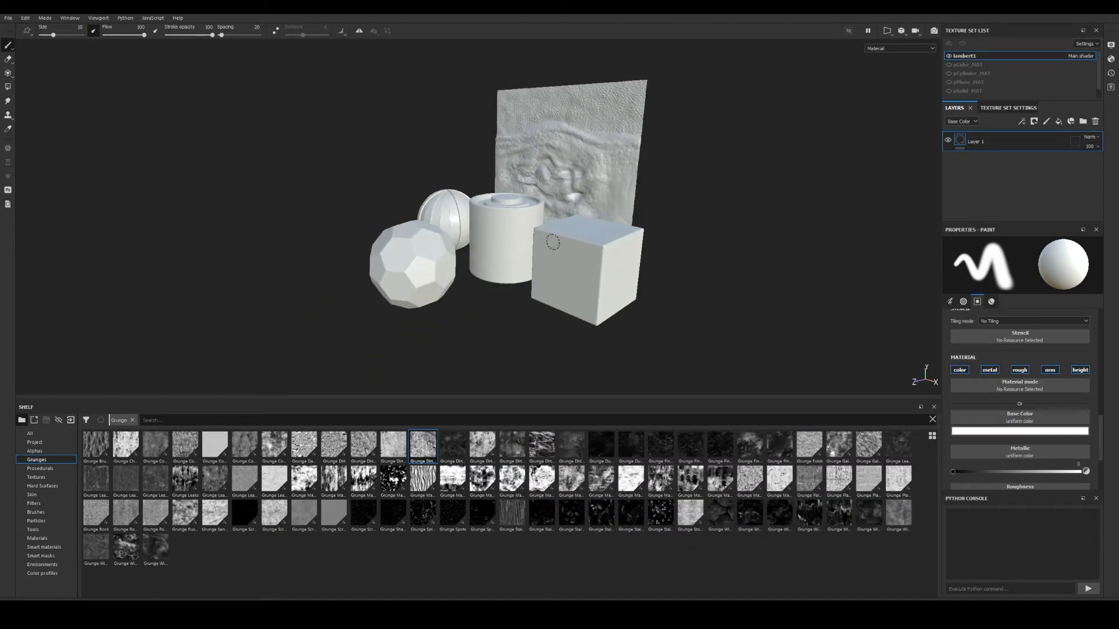
alt+right_drag(552, 243, 704, 201)
alt+drag(559, 213, 624, 251)
alt+right_drag(624, 251, 492, 256)
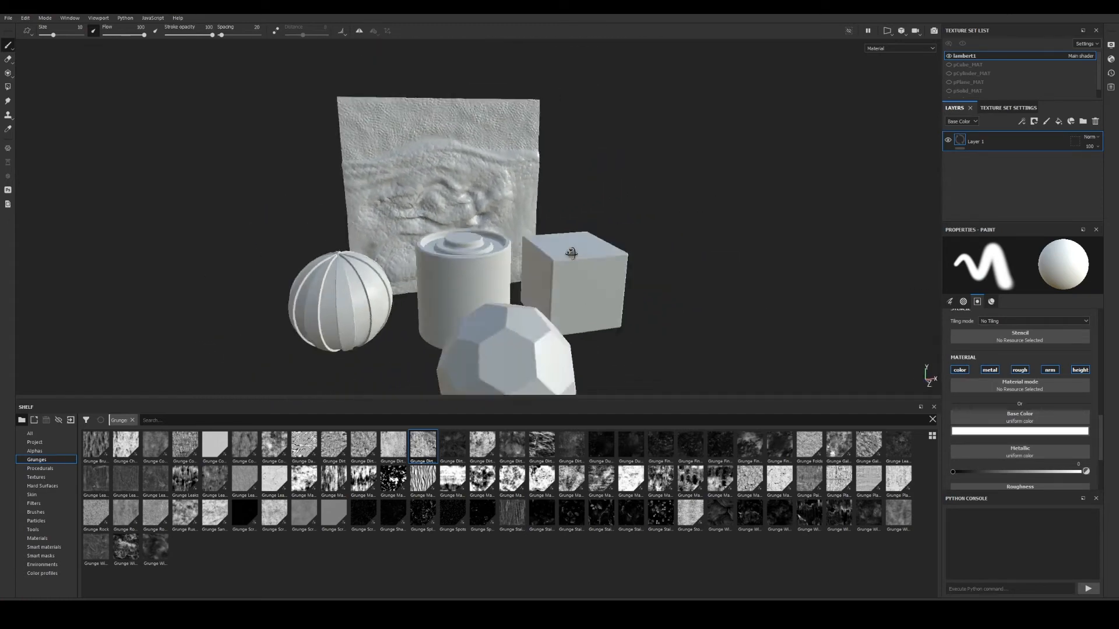
mouse_move(569, 255)
alt+mouse_down()
mouse_move(600, 236)
mouse_move(638, 261)
alt+mouse_up()
alt+right_drag(618, 260, 531, 249)
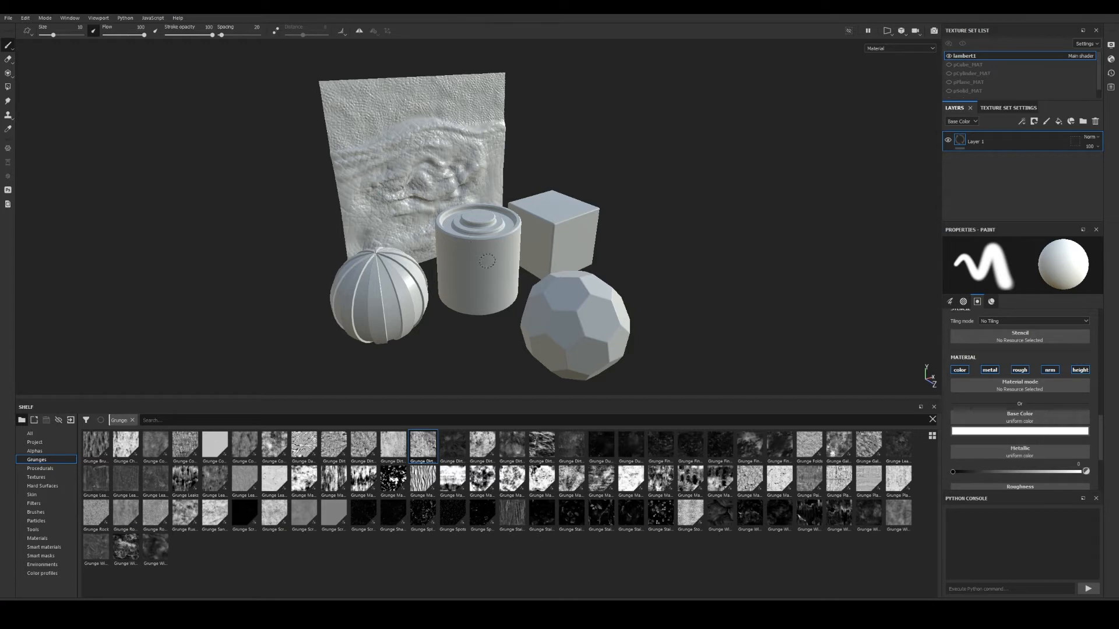
alt+drag(487, 261, 484, 250)
alt+right_drag(484, 250, 585, 264)
alt+middle_drag(585, 264, 595, 238)
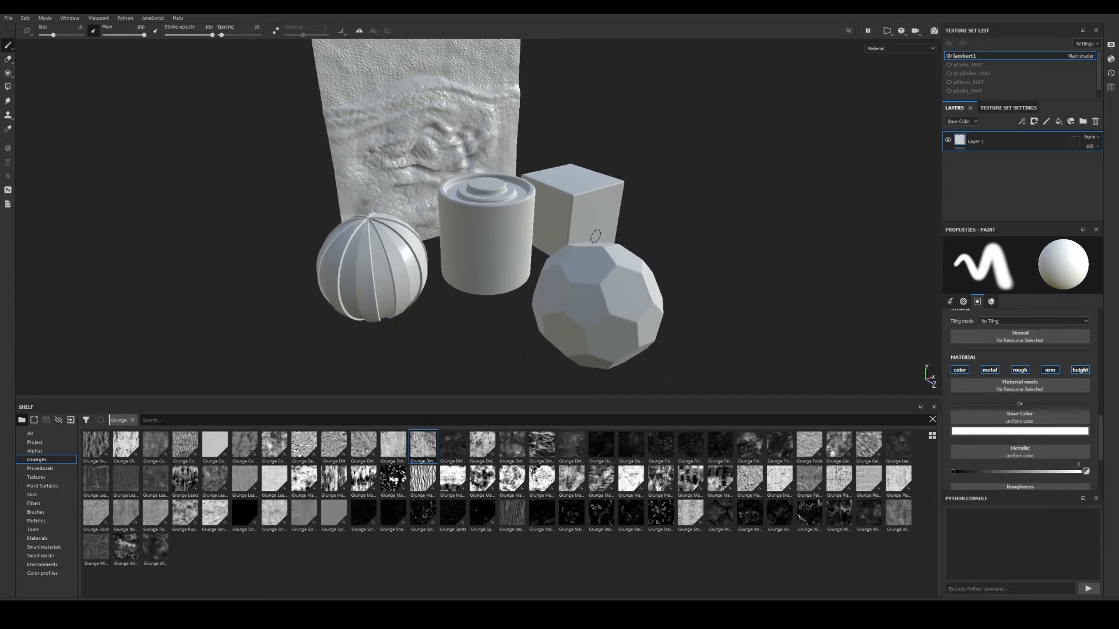
mouse_move(595, 236)
alt+mouse_down()
mouse_move(546, 252)
mouse_move(576, 257)
mouse_move(530, 260)
mouse_move(543, 256)
alt+mouse_up()
alt+right_drag(542, 256, 512, 243)
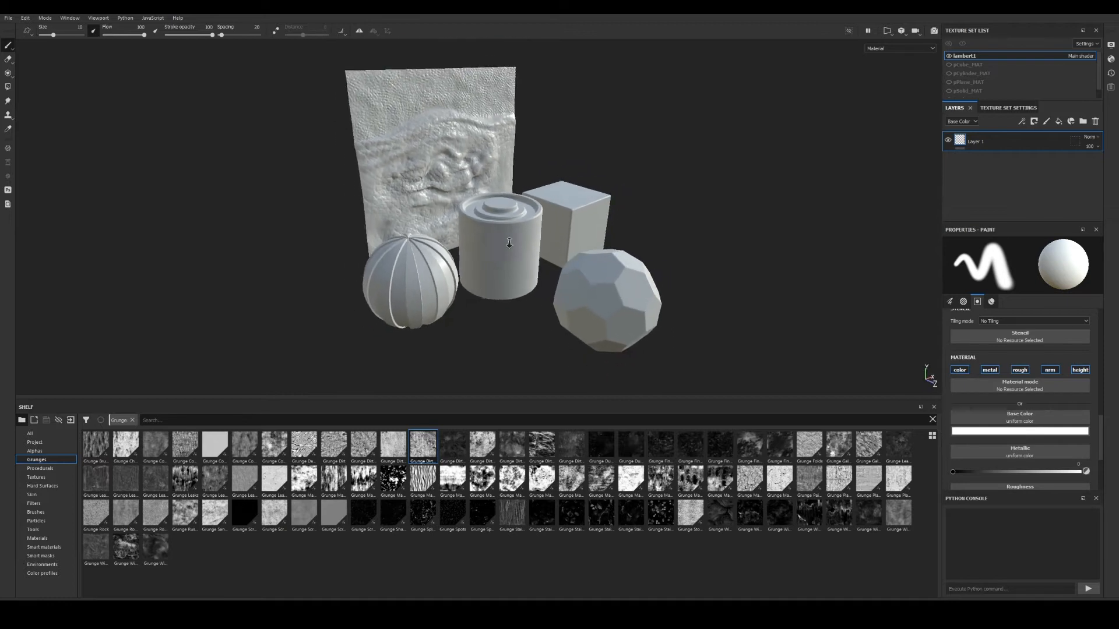
alt+drag(512, 242, 506, 252)
alt+middle_drag(516, 258, 504, 246)
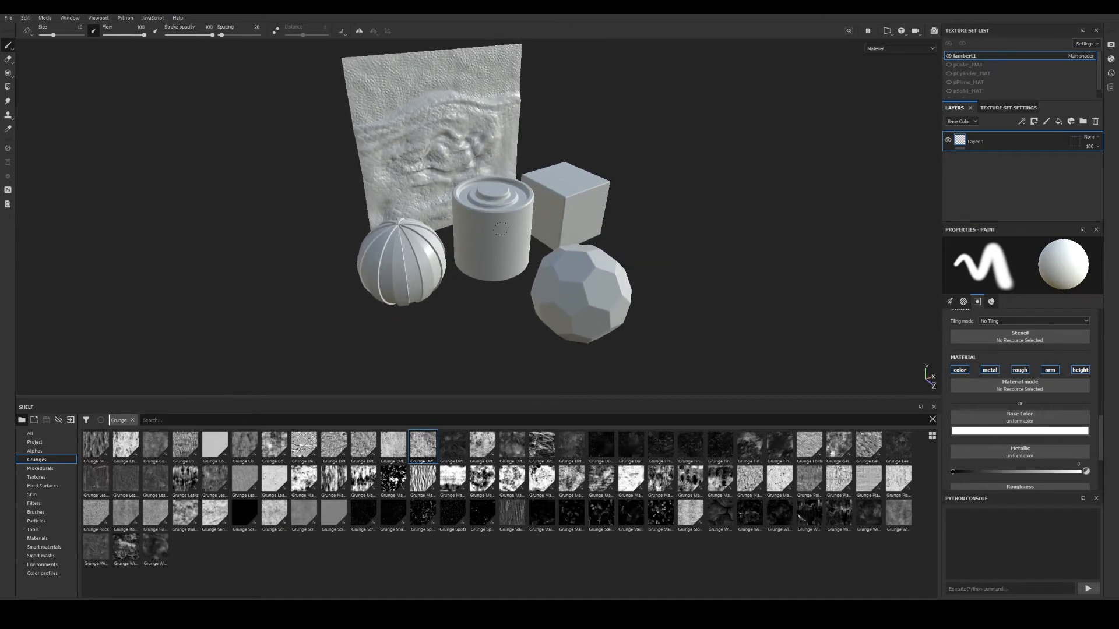
alt+drag(523, 218, 509, 221)
alt+middle_drag(508, 221, 506, 243)
alt+right_drag(505, 243, 627, 260)
alt+drag(627, 260, 574, 260)
alt+middle_drag(574, 260, 561, 237)
alt+drag(561, 236, 445, 250)
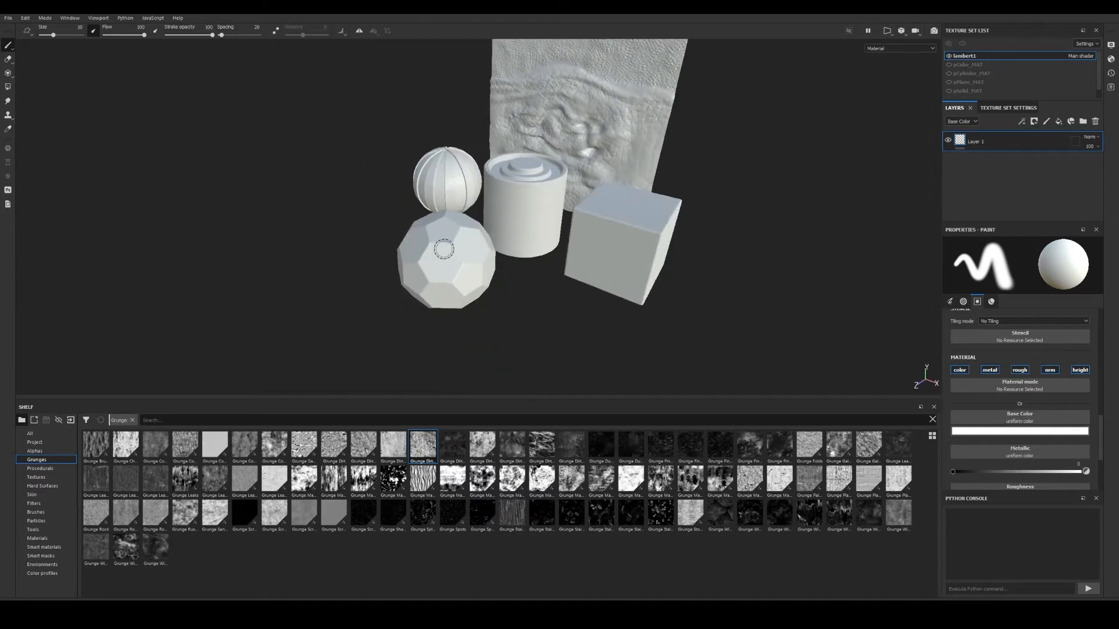
alt+middle_drag(513, 219, 513, 243)
alt+right_drag(513, 243, 605, 253)
alt+middle_drag(606, 253, 604, 274)
alt+drag(604, 273, 639, 252)
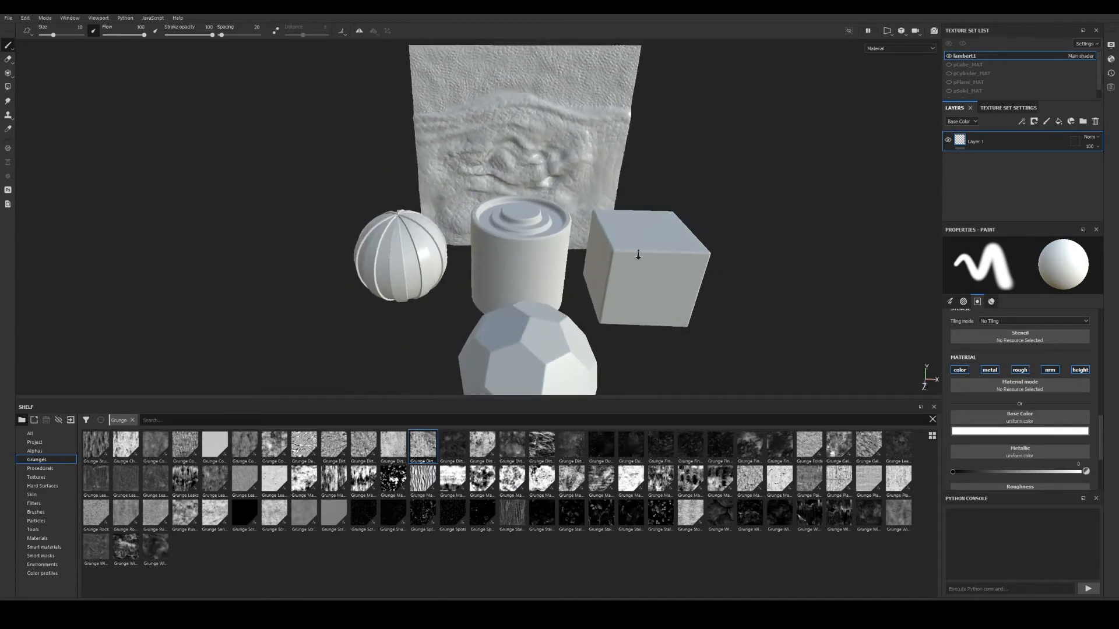
alt+right_drag(639, 252, 596, 248)
alt+drag(596, 248, 645, 254)
alt+middle_drag(644, 254, 635, 247)
alt+drag(636, 247, 555, 253)
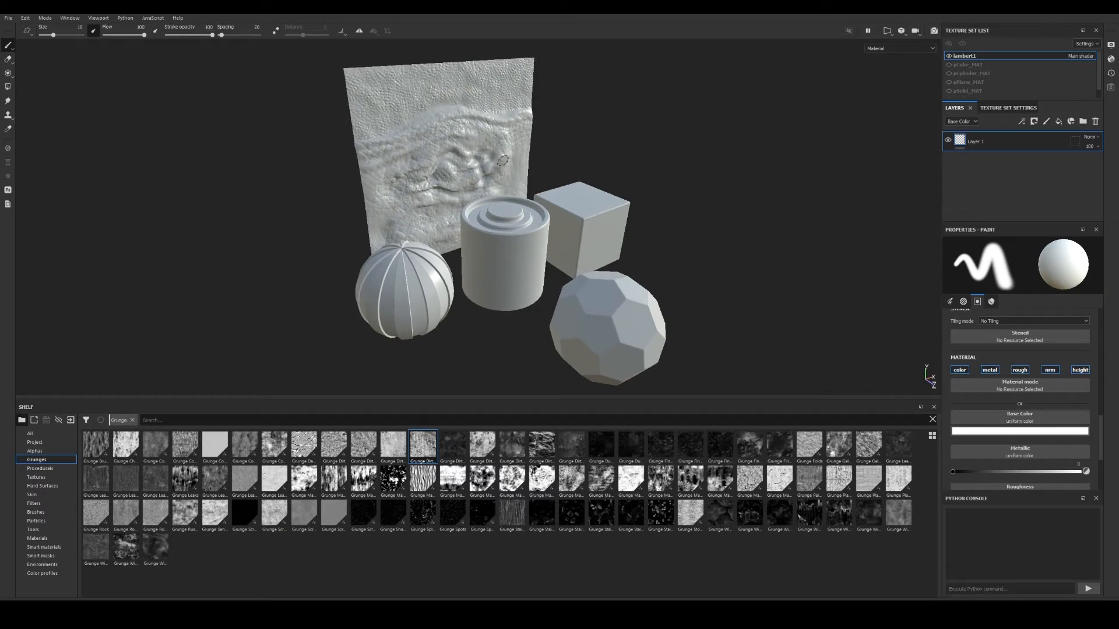
alt+drag(451, 194, 488, 221)
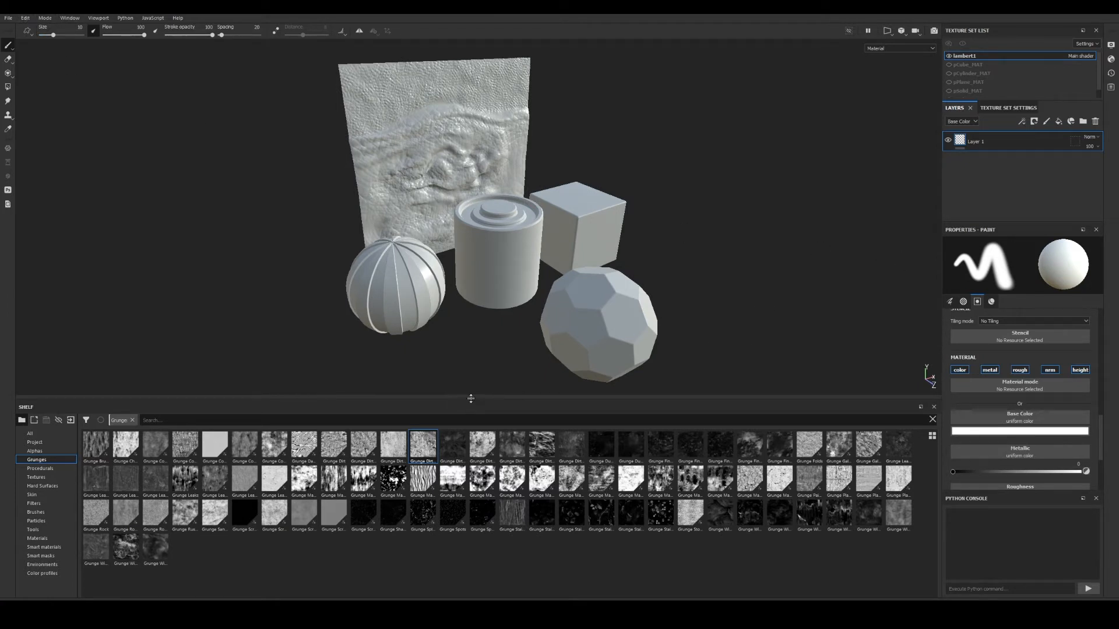
Shrink the asset shelf to enlarge the viewport and reframe the primitives.
drag(470, 399, 471, 497)
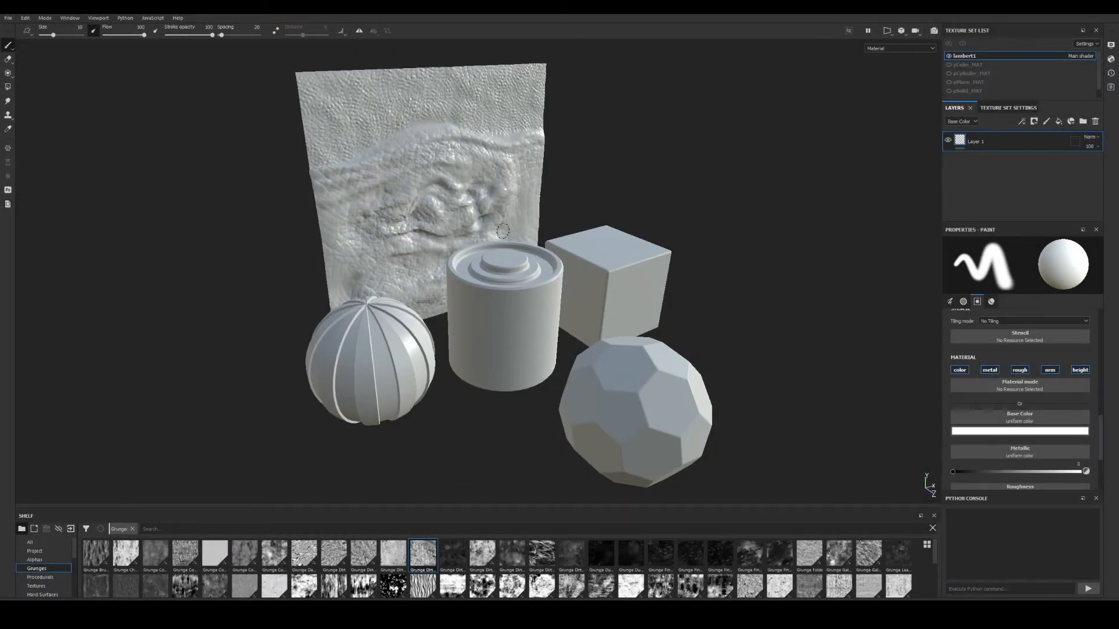
alt+drag(522, 280, 508, 273)
alt+middle_drag(508, 274, 482, 266)
alt+drag(482, 266, 493, 267)
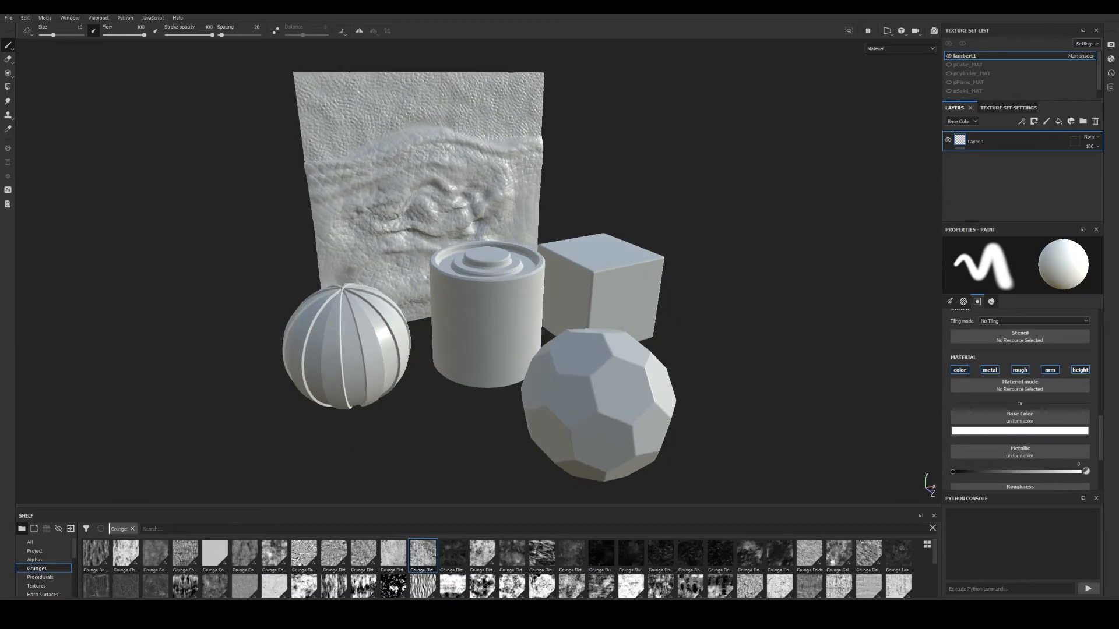
Switch the project mesh back to ObjectsBed_UV_low and orbit the reloaded low-poly primitives.
click(26, 19)
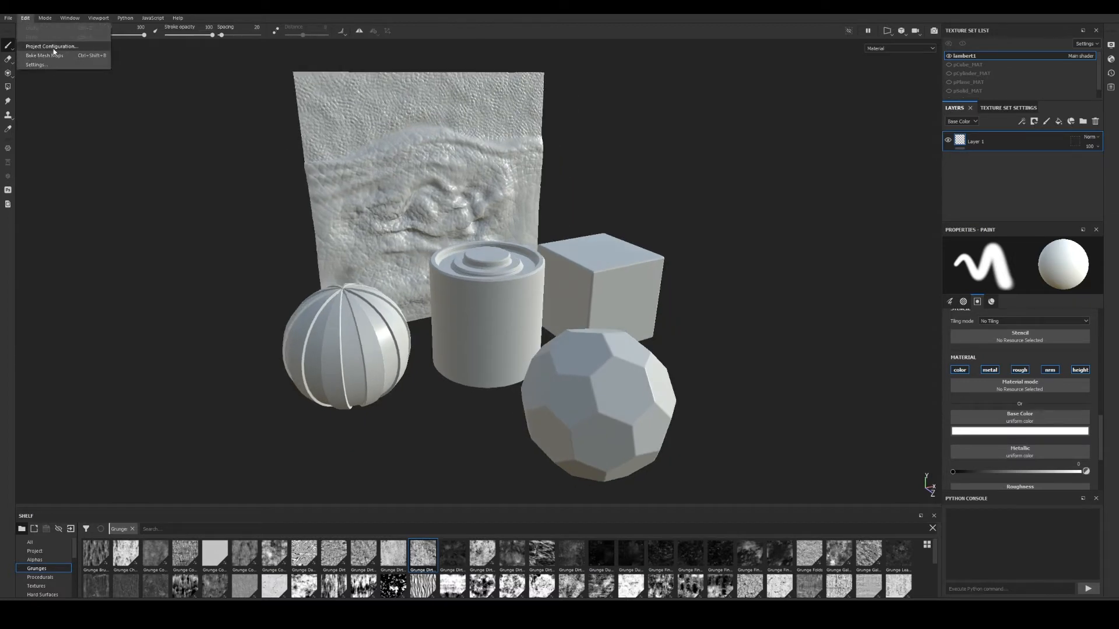
click(52, 48)
click(616, 240)
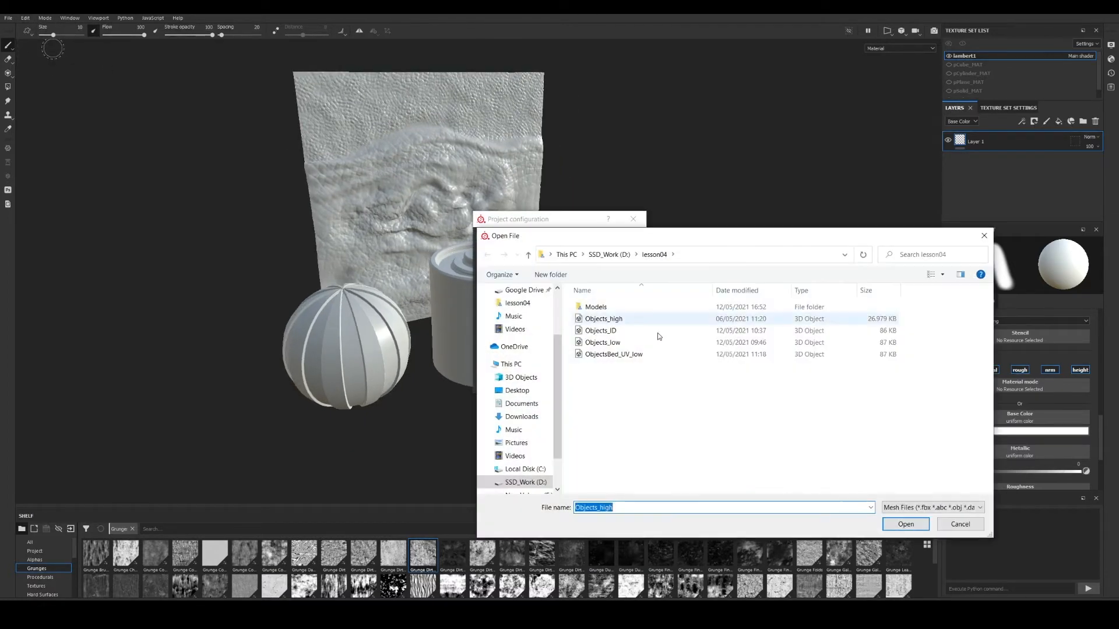
double_click(629, 354)
click(581, 383)
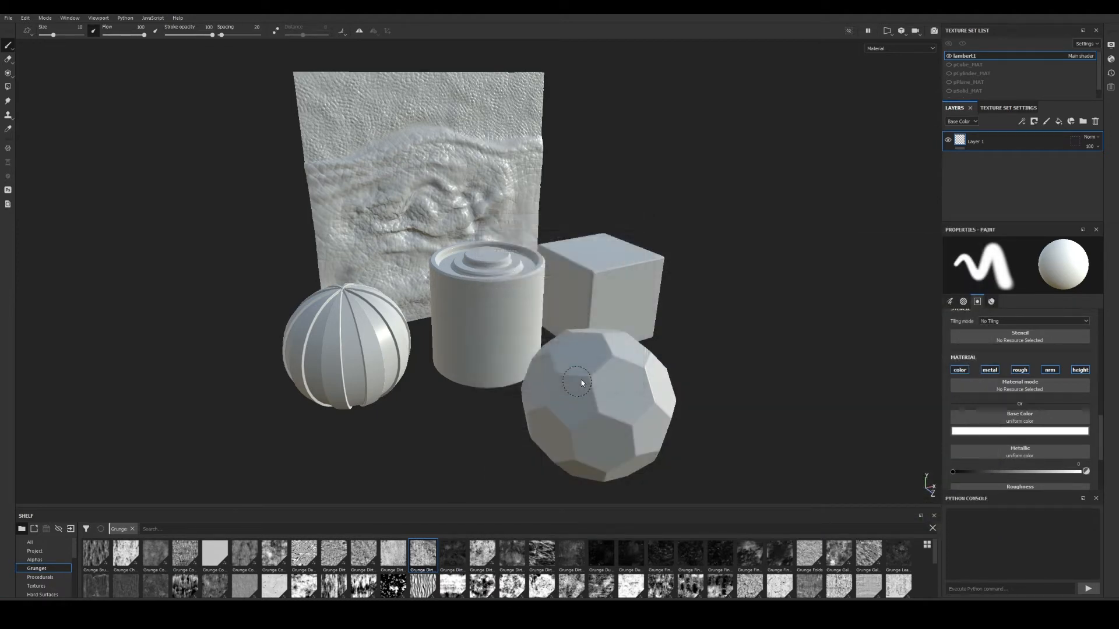
mouse_move(582, 382)
alt+mouse_down()
mouse_move(558, 351)
mouse_move(584, 326)
alt+mouse_up()
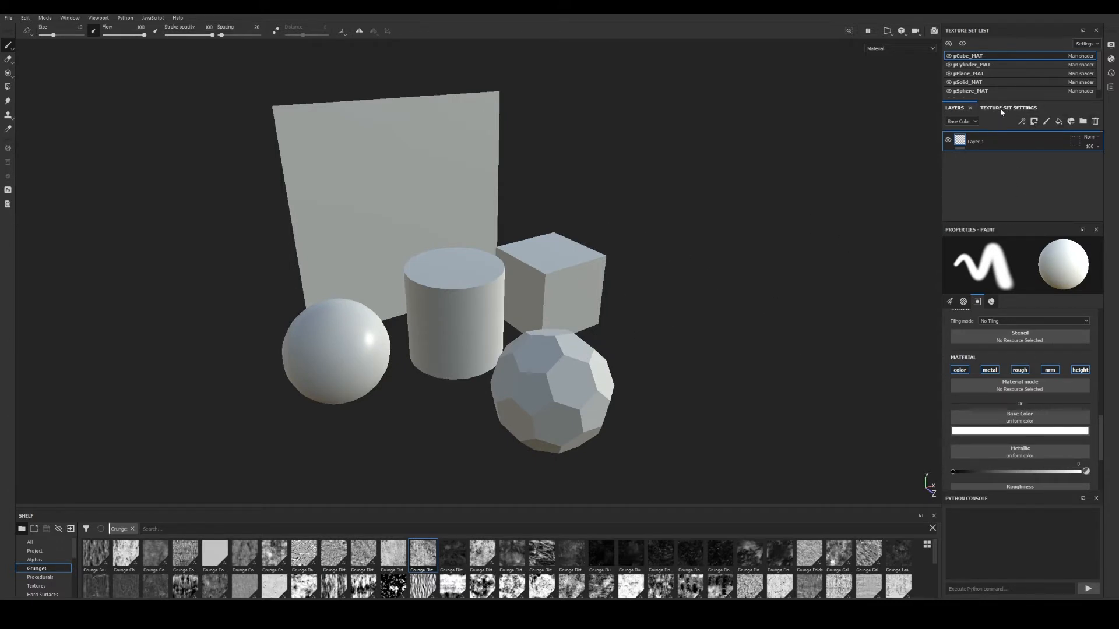
Show pCube_MAT's texture set settings, reveal the Mesh Maps section, and open Bake Mesh Maps.
click(1001, 109)
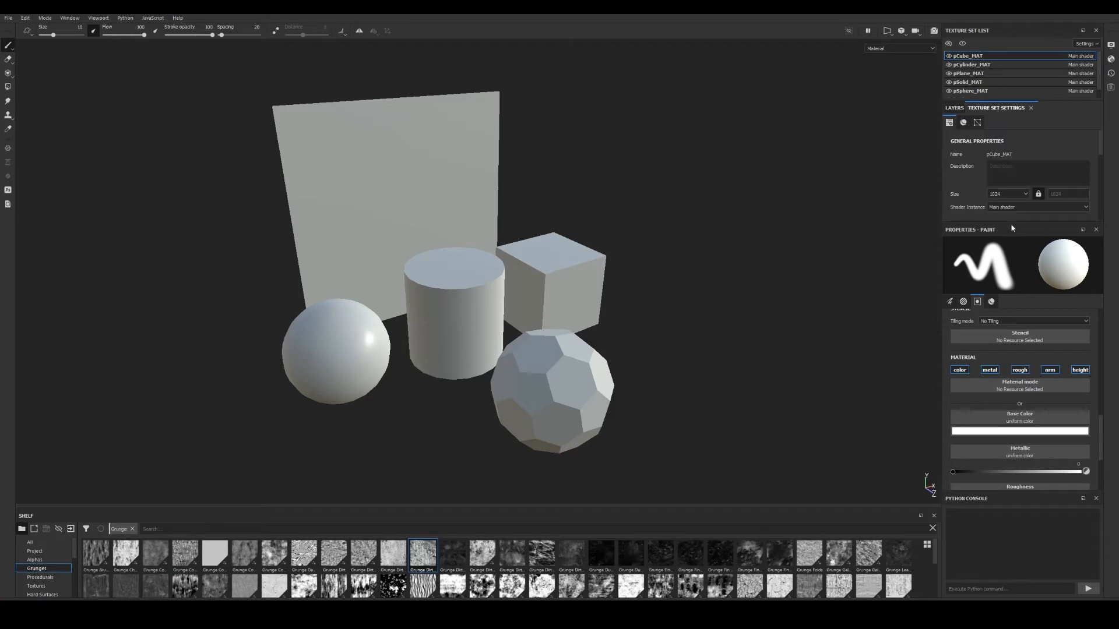
drag(1013, 222, 1023, 438)
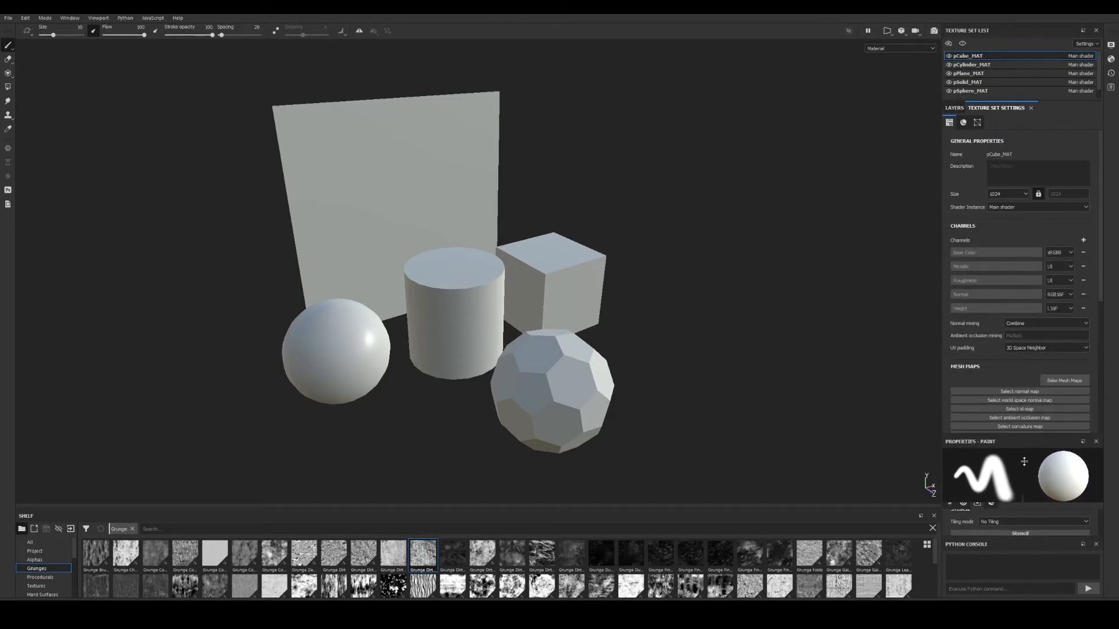
scroll(1044, 278, down, 3)
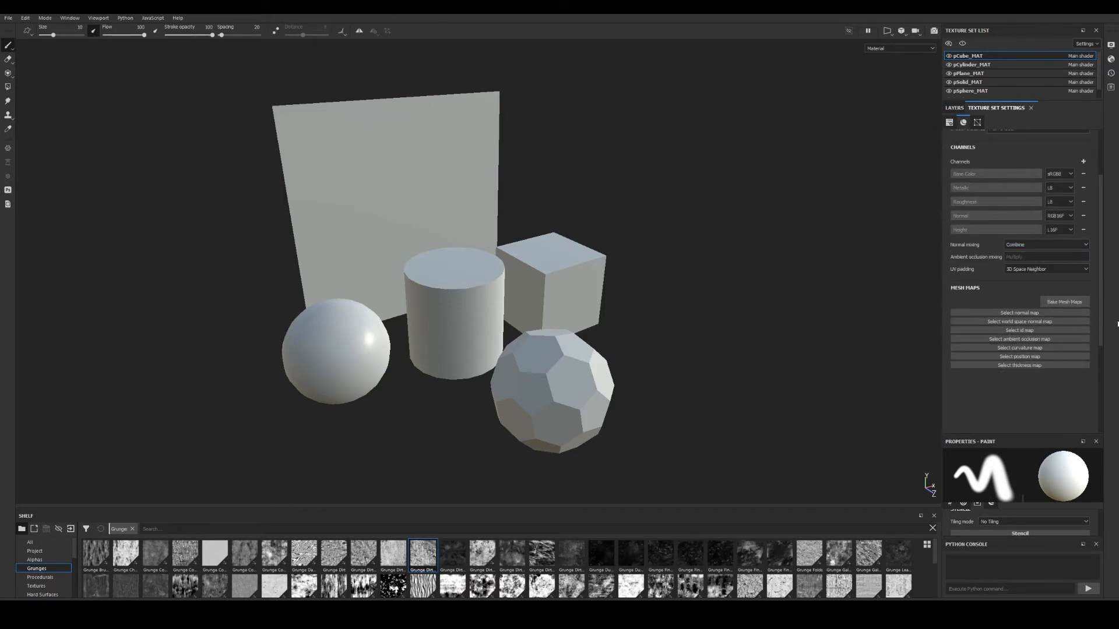
scroll(1095, 246, up, 3)
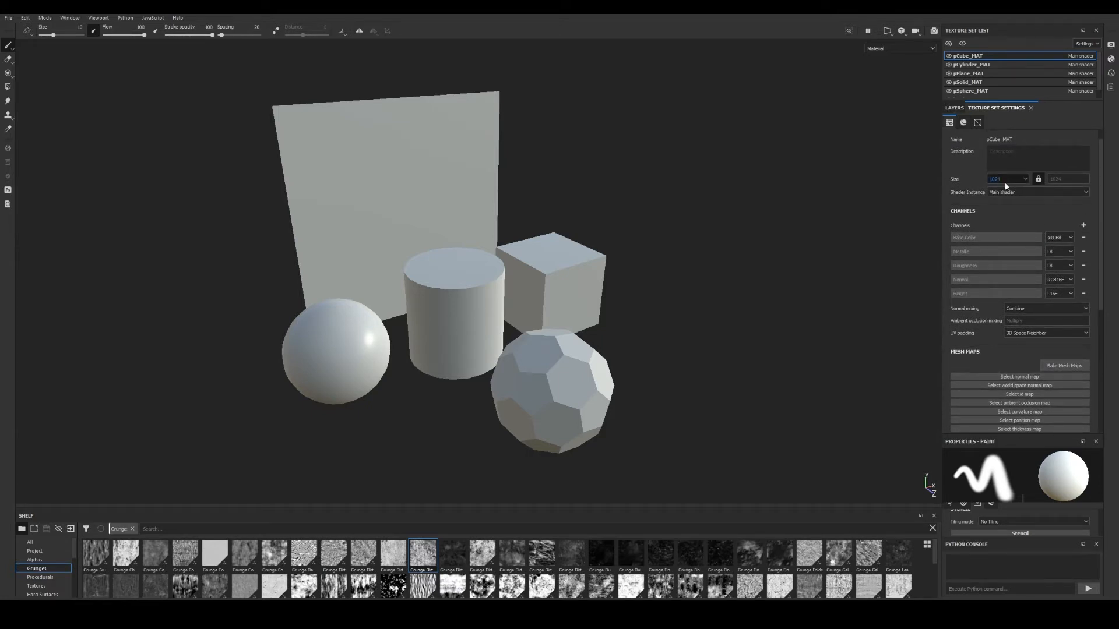
scroll(1001, 179, up, 1)
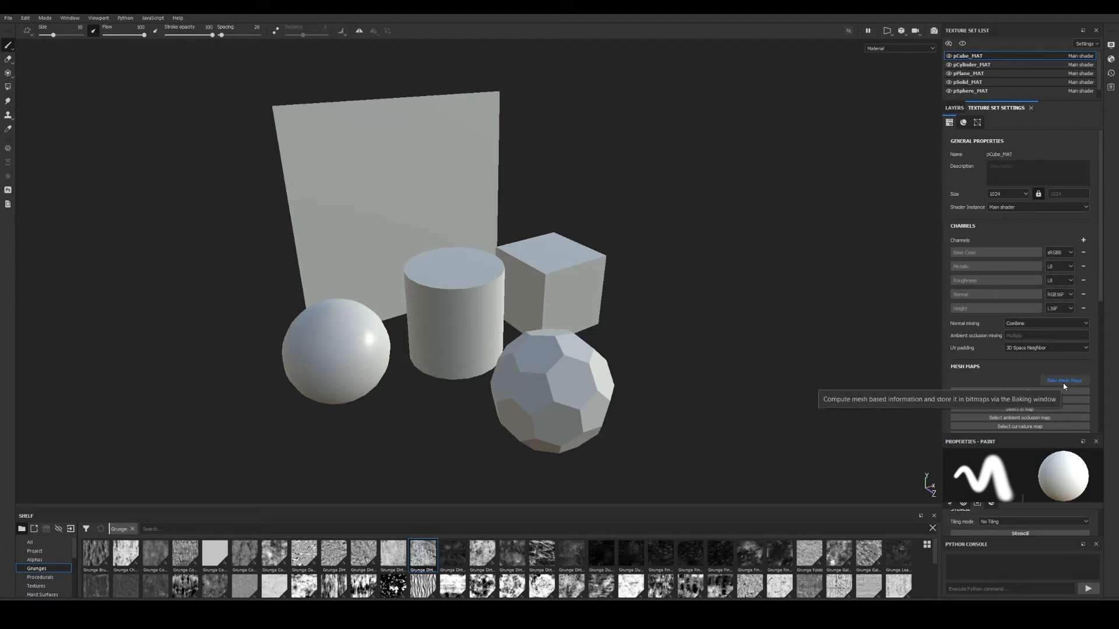
click(1064, 381)
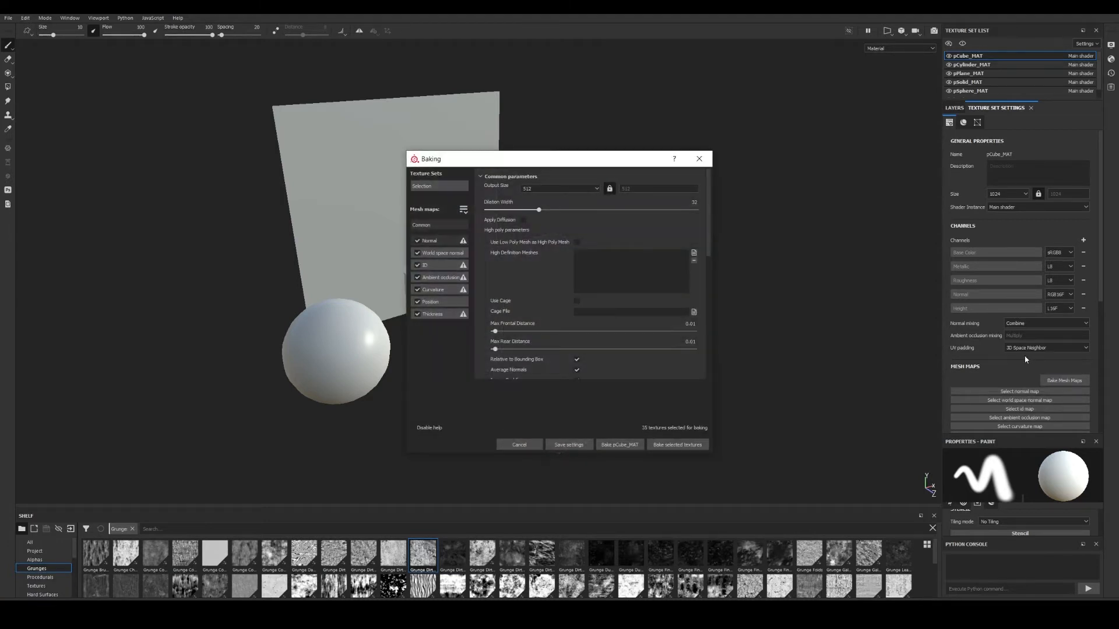
Enlarge the Baking window and uncheck every mesh map except Normal.
drag(576, 151, 574, 115)
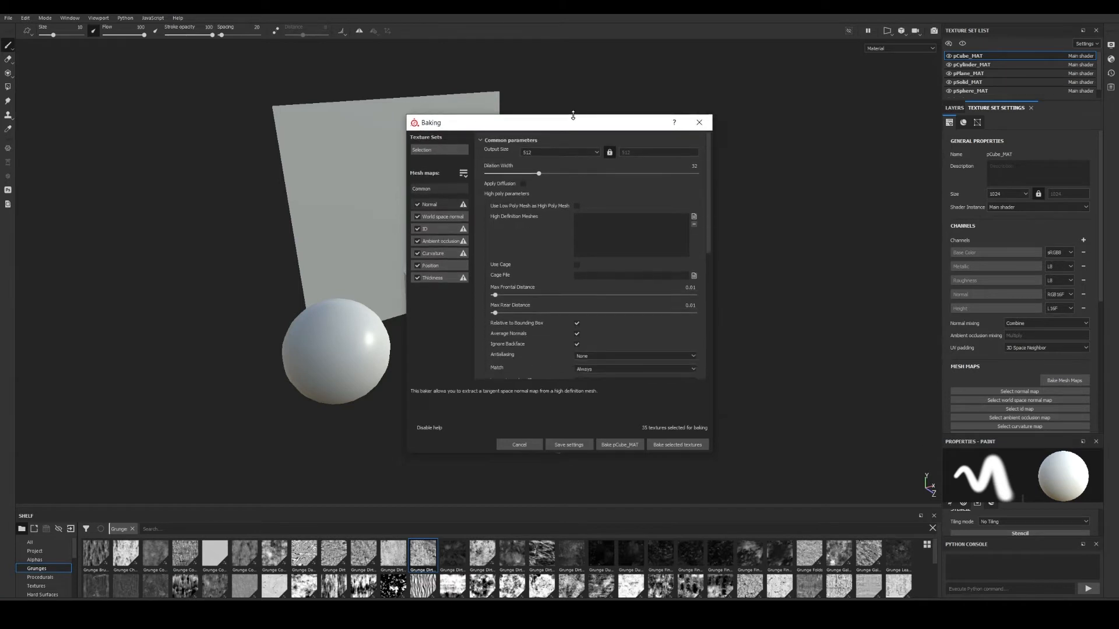
drag(711, 257, 753, 257)
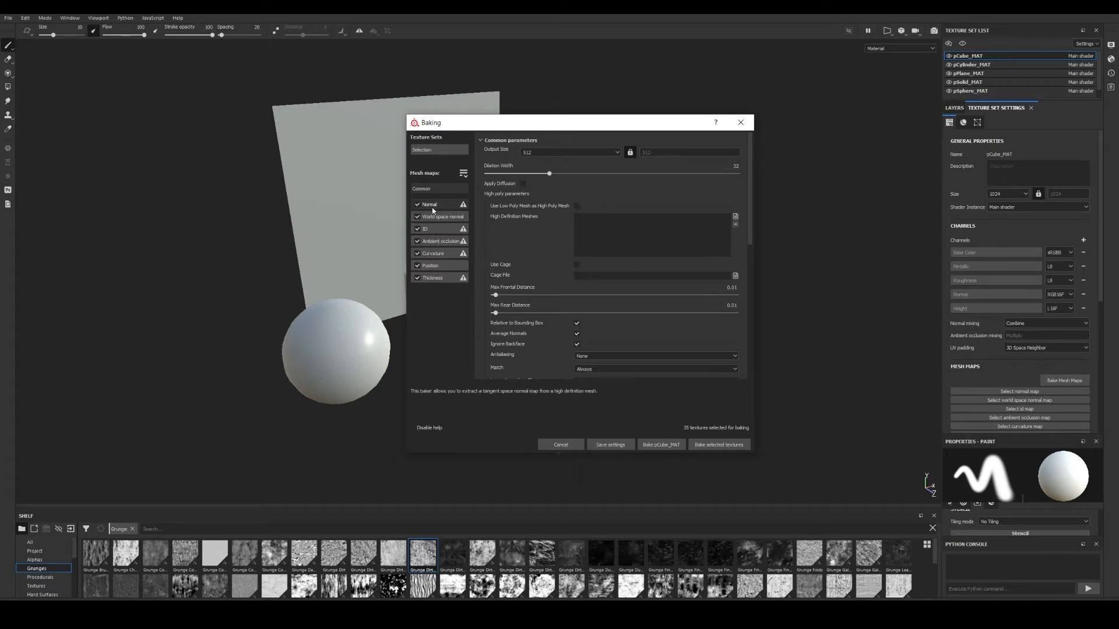
click(417, 217)
click(417, 229)
click(417, 241)
click(417, 253)
click(418, 266)
click(417, 277)
Set the bake output size to 4096 and antialiasing to Subsampling 4x4.
click(539, 152)
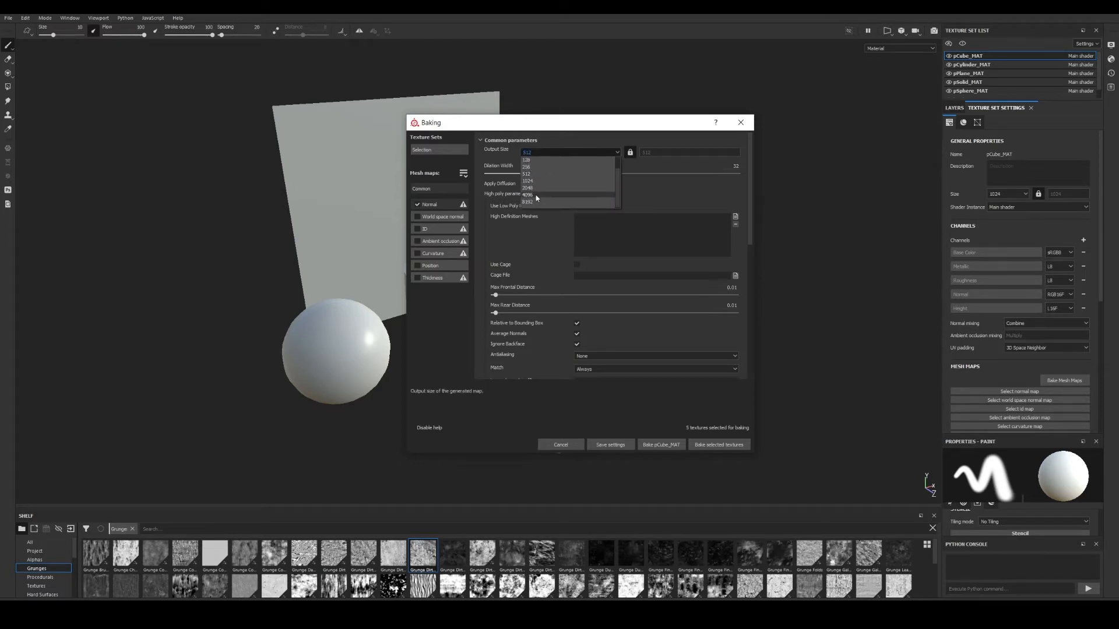
click(554, 195)
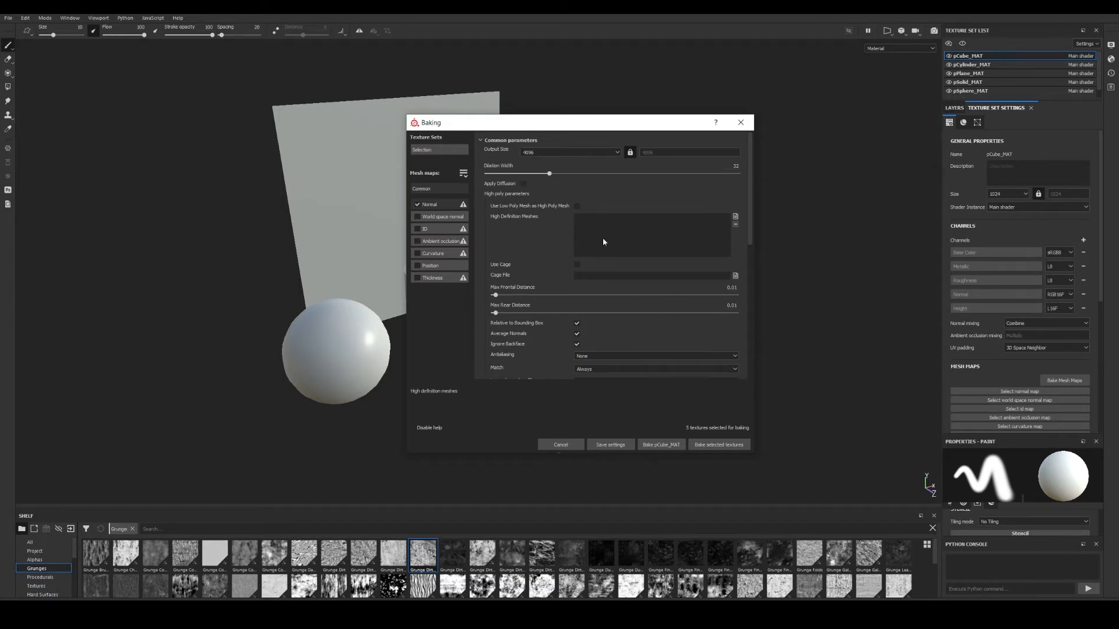
double_click(536, 152)
scroll(598, 228, down, 3)
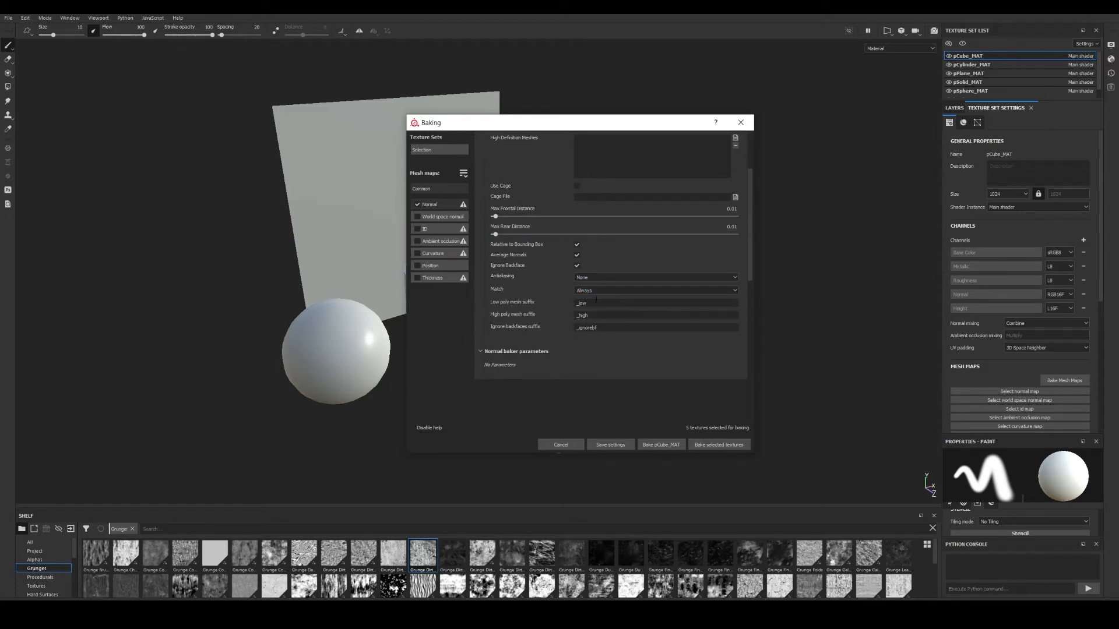
click(603, 279)
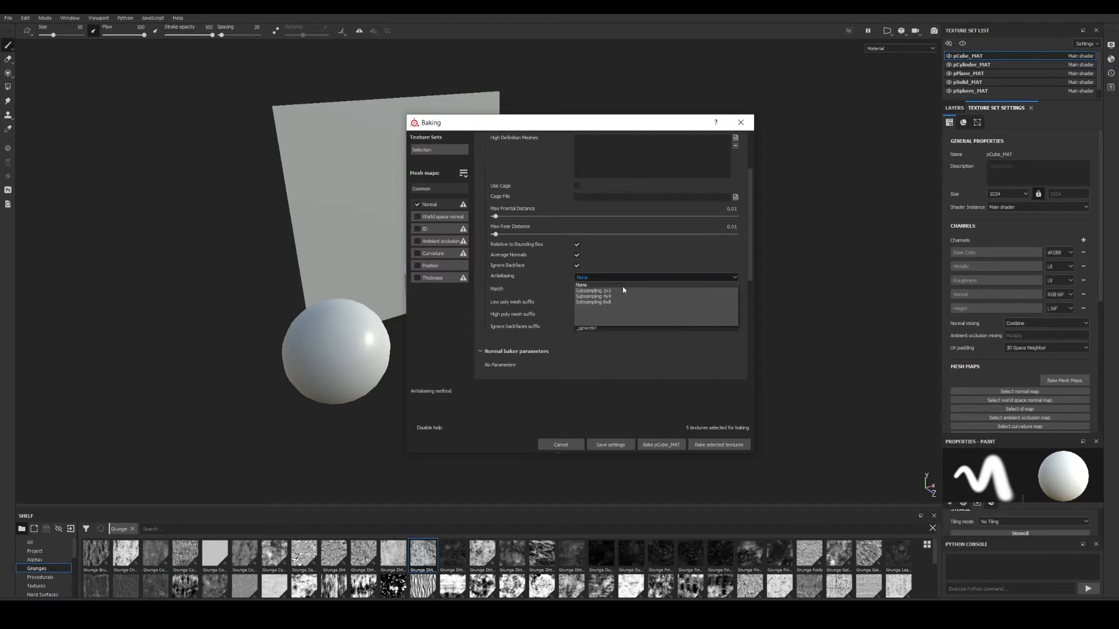
click(615, 296)
scroll(621, 293, up, 1)
scroll(618, 283, up, 1)
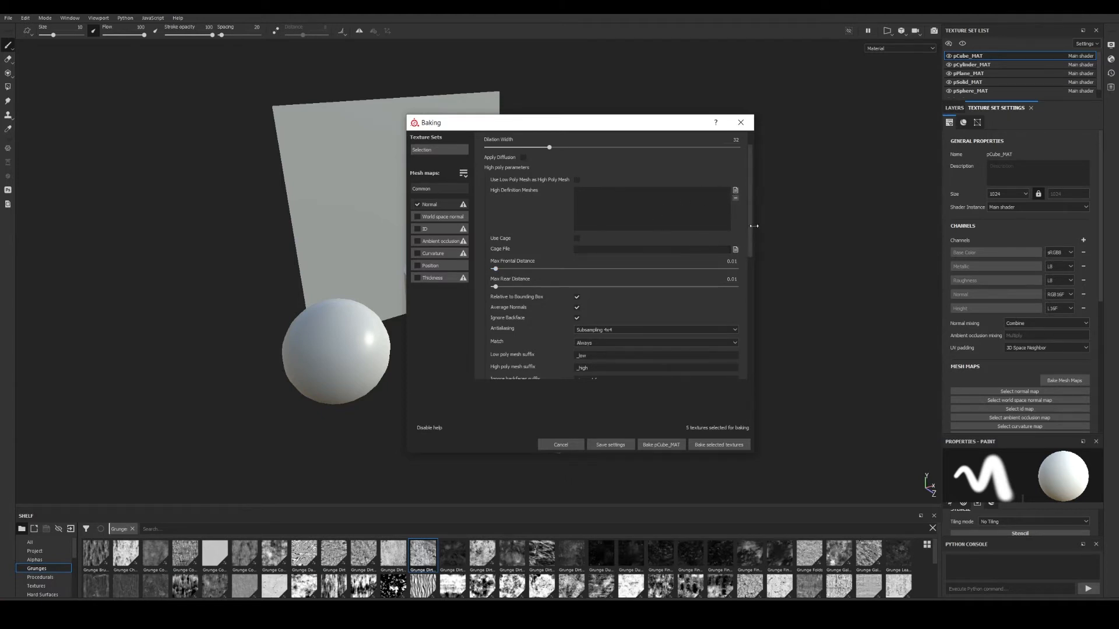
scroll(750, 217, up, 1)
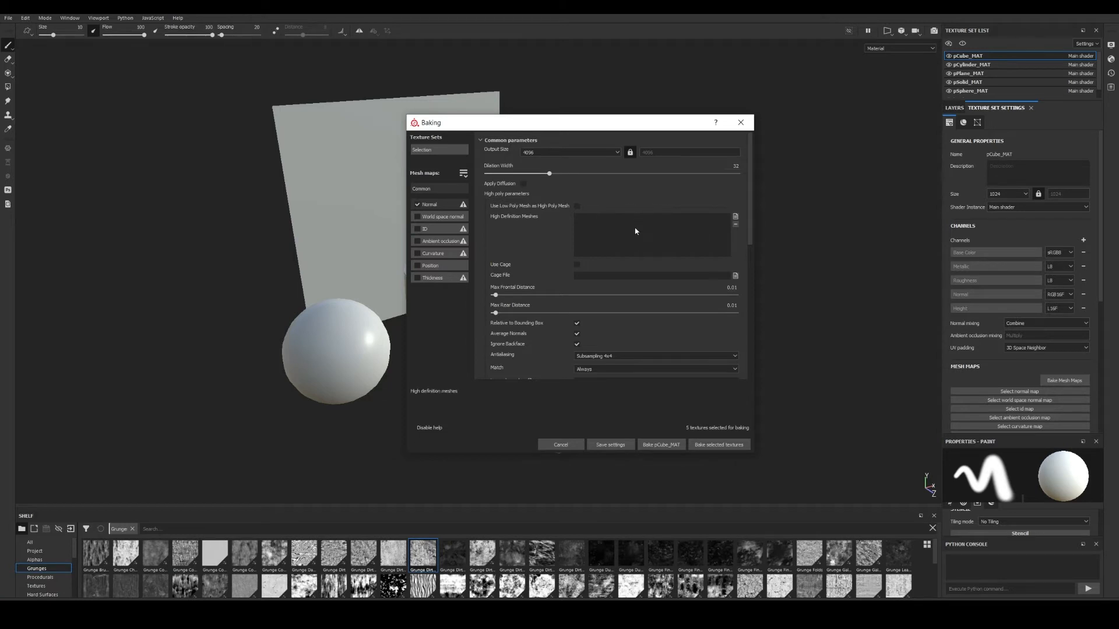
Load Objects_high.fbx as the high definition mesh and start baking all texture sets.
click(736, 218)
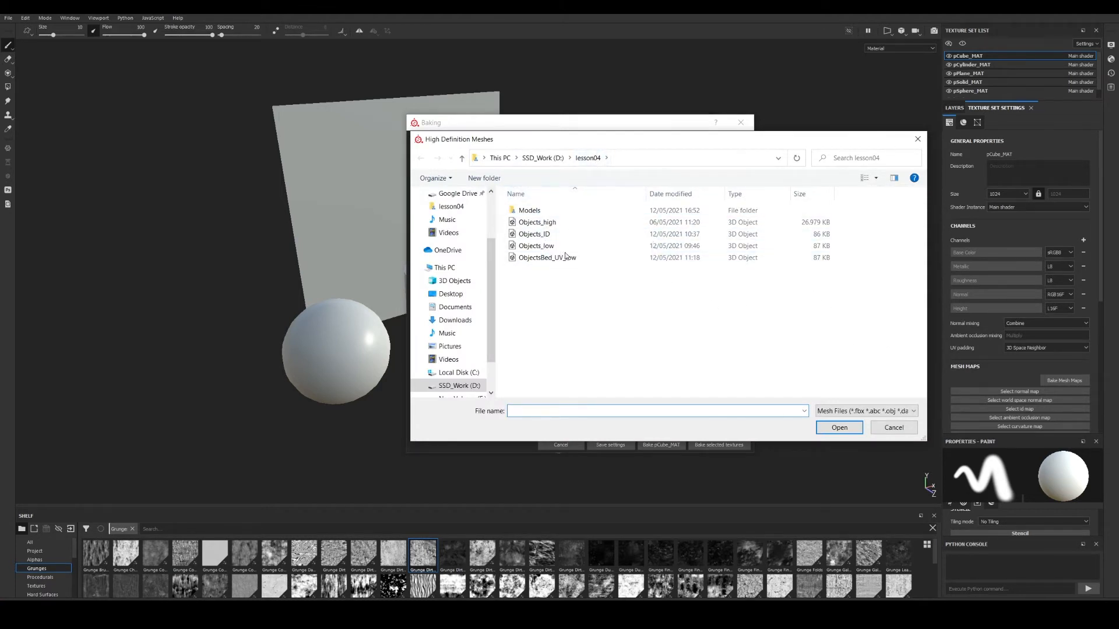
click(557, 224)
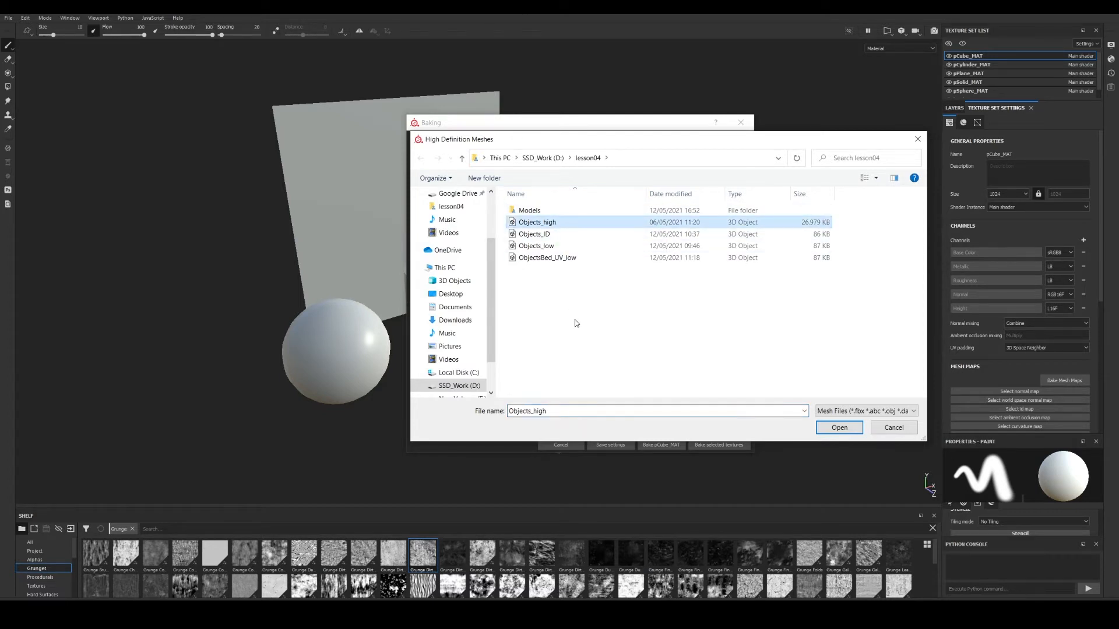
double_click(539, 225)
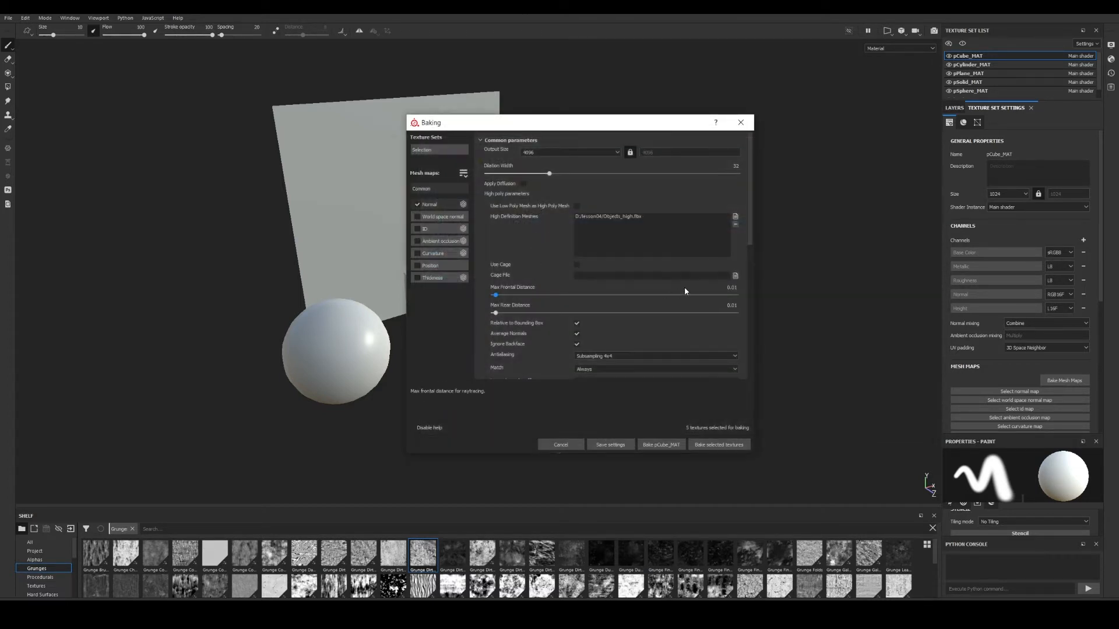
drag(583, 124, 687, 98)
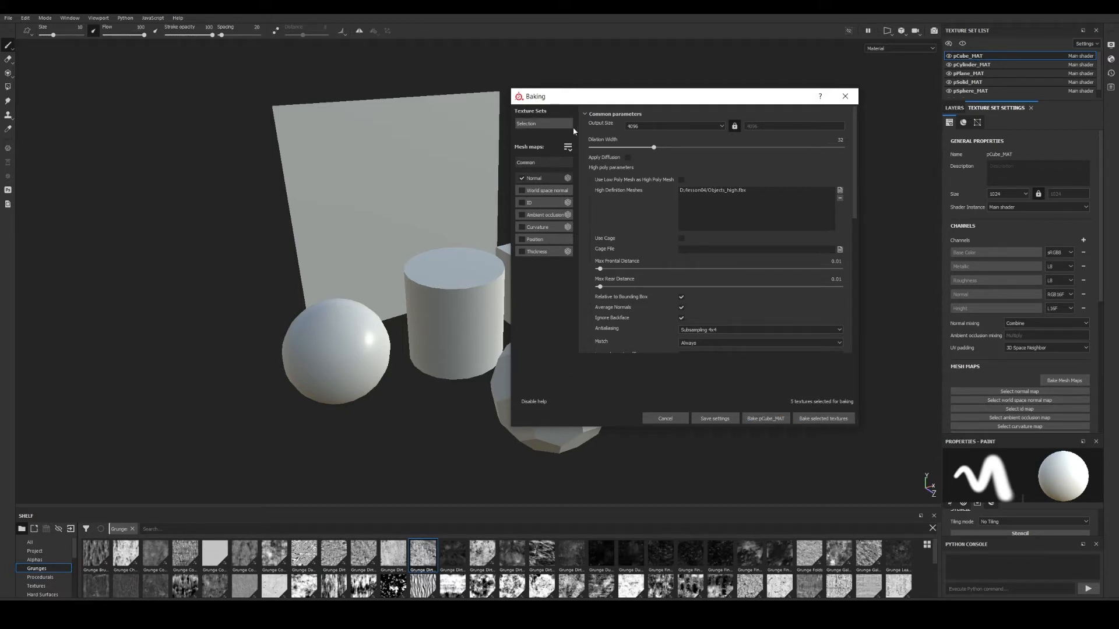
click(832, 419)
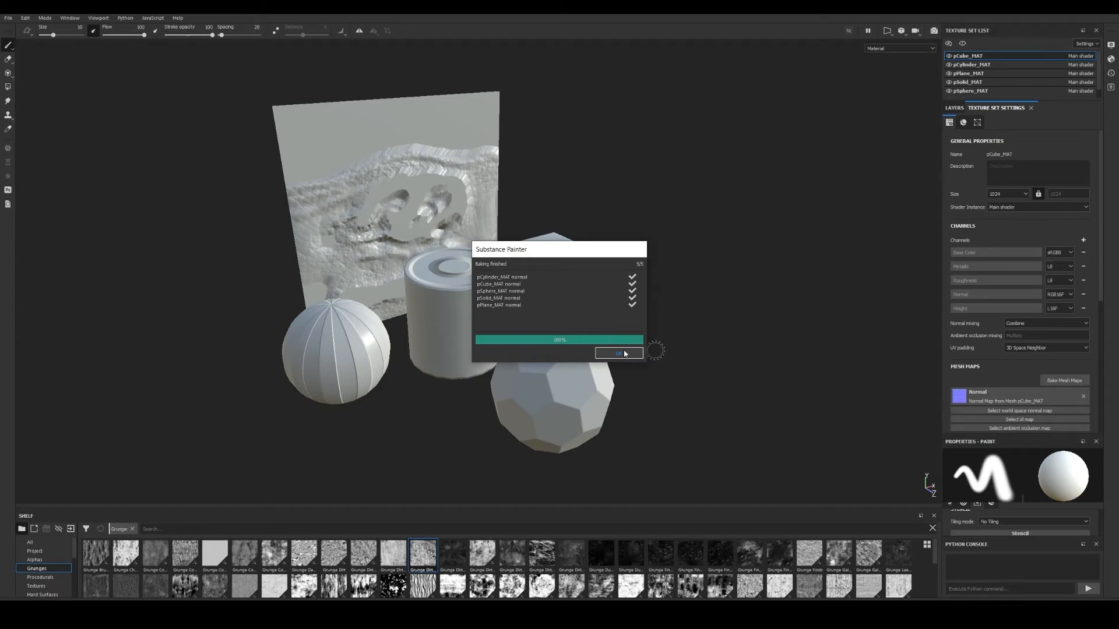
Dismiss the Baking finished report once normal maps are baked for all five sets.
click(625, 354)
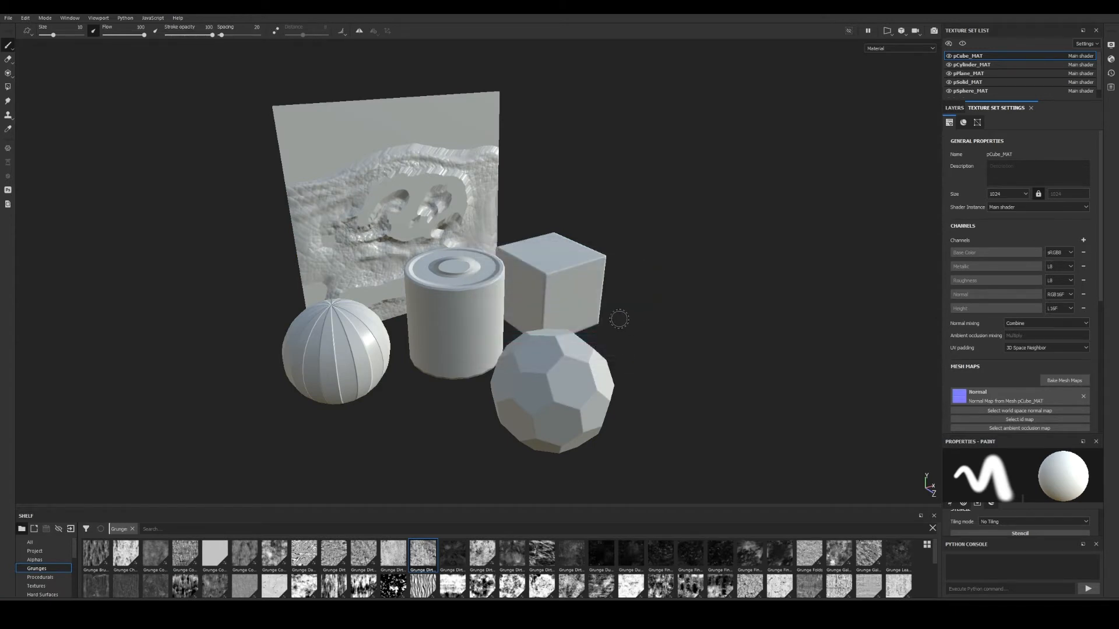
alt+drag(487, 297, 532, 285)
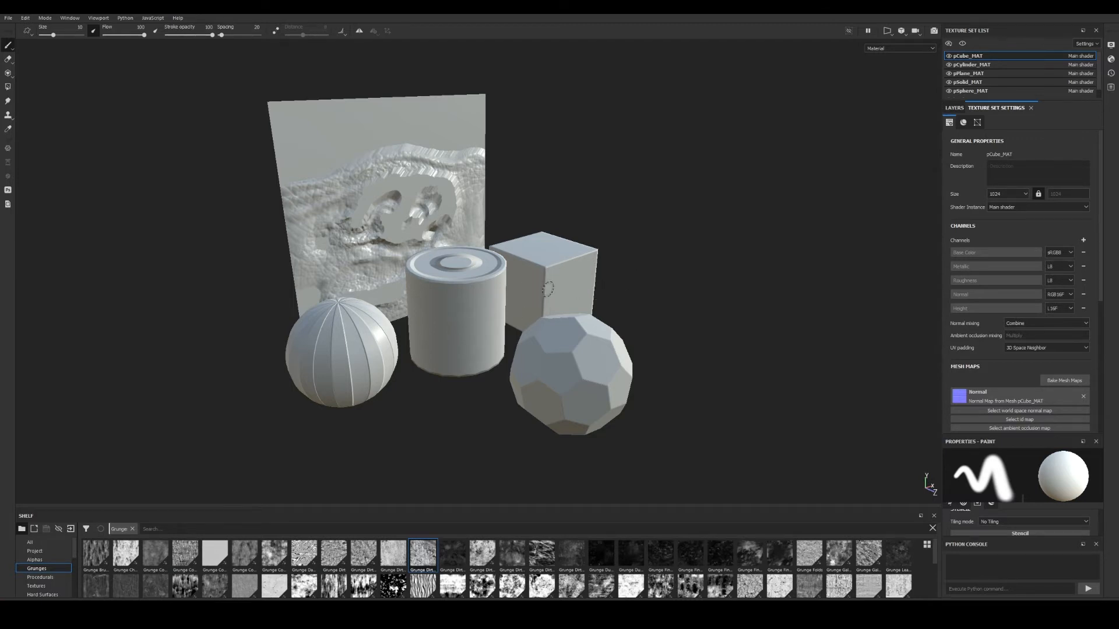
mouse_move(581, 278)
alt+mouse_down()
mouse_move(622, 327)
mouse_move(446, 297)
mouse_move(531, 267)
mouse_move(549, 305)
mouse_move(669, 334)
mouse_move(489, 310)
alt+mouse_up()
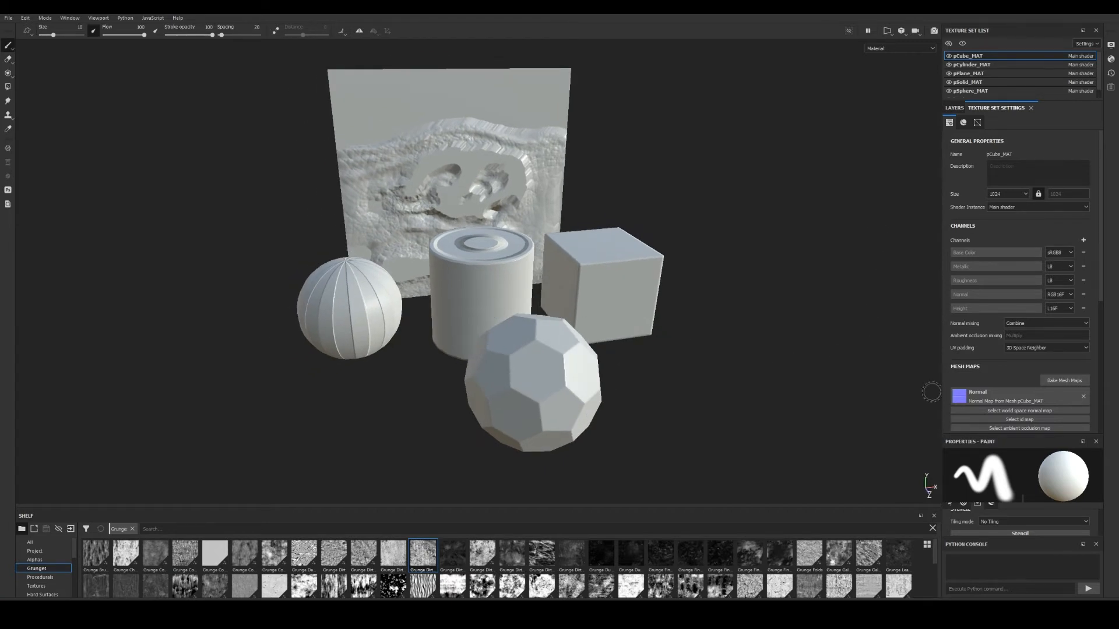
alt+drag(604, 278, 529, 287)
alt+right_drag(529, 287, 574, 300)
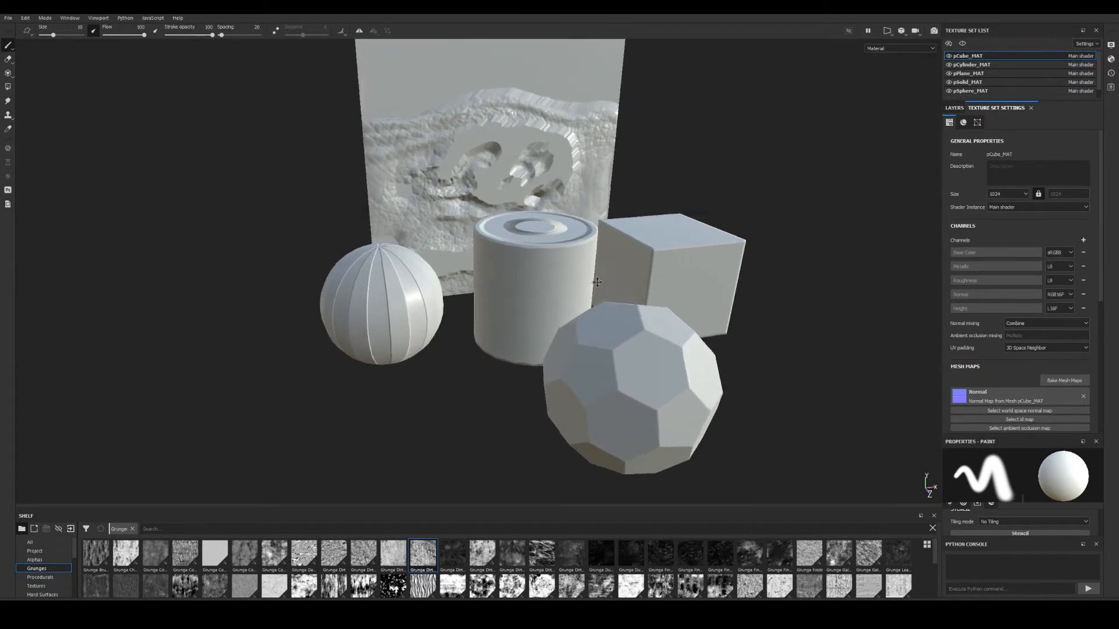
mouse_move(574, 300)
alt+mouse_down()
mouse_move(367, 270)
mouse_move(449, 297)
alt+mouse_up()
alt+middle_drag(741, 354, 621, 307)
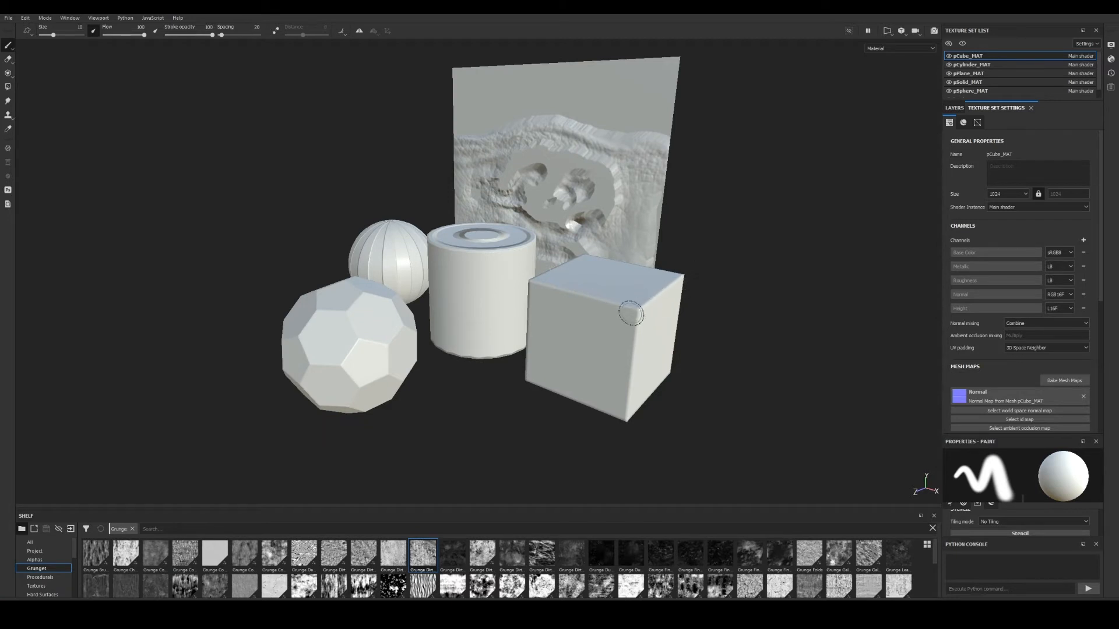
mouse_move(623, 396)
alt+mouse_down()
mouse_move(542, 368)
mouse_move(376, 366)
mouse_move(635, 352)
alt+mouse_up()
alt+right_drag(699, 367, 874, 426)
mouse_move(440, 289)
alt+mouse_down()
mouse_move(478, 274)
mouse_move(504, 239)
alt+mouse_up()
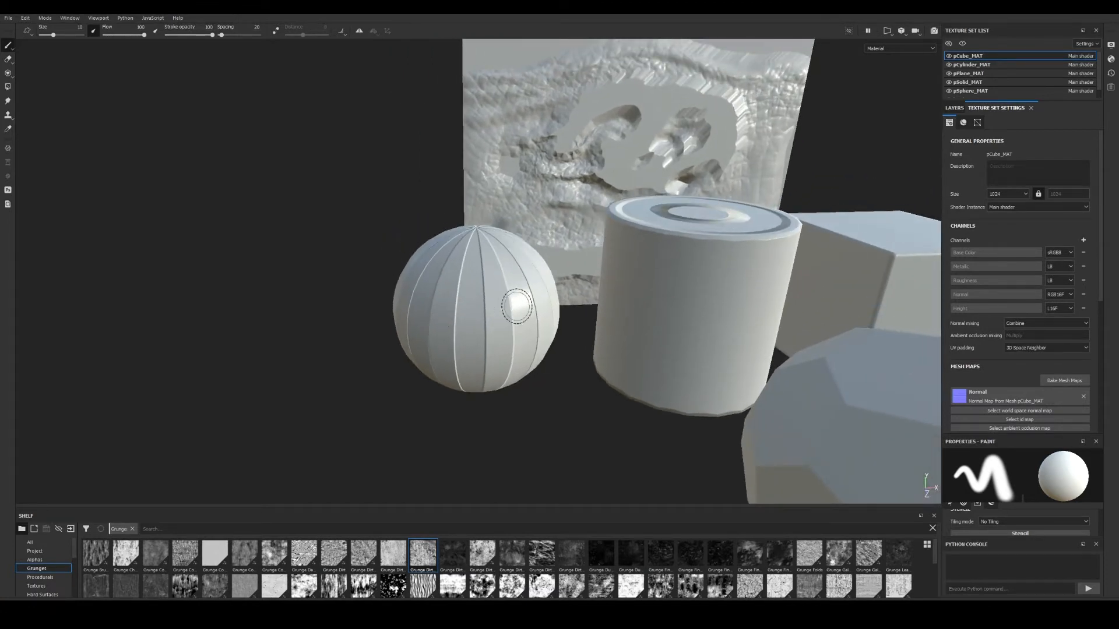
alt+drag(517, 307, 414, 329)
alt+middle_drag(614, 307, 484, 309)
alt+drag(484, 309, 319, 309)
alt+middle_drag(373, 319, 395, 327)
mouse_move(436, 341)
alt+mouse_down()
mouse_move(378, 362)
mouse_move(500, 284)
alt+mouse_up()
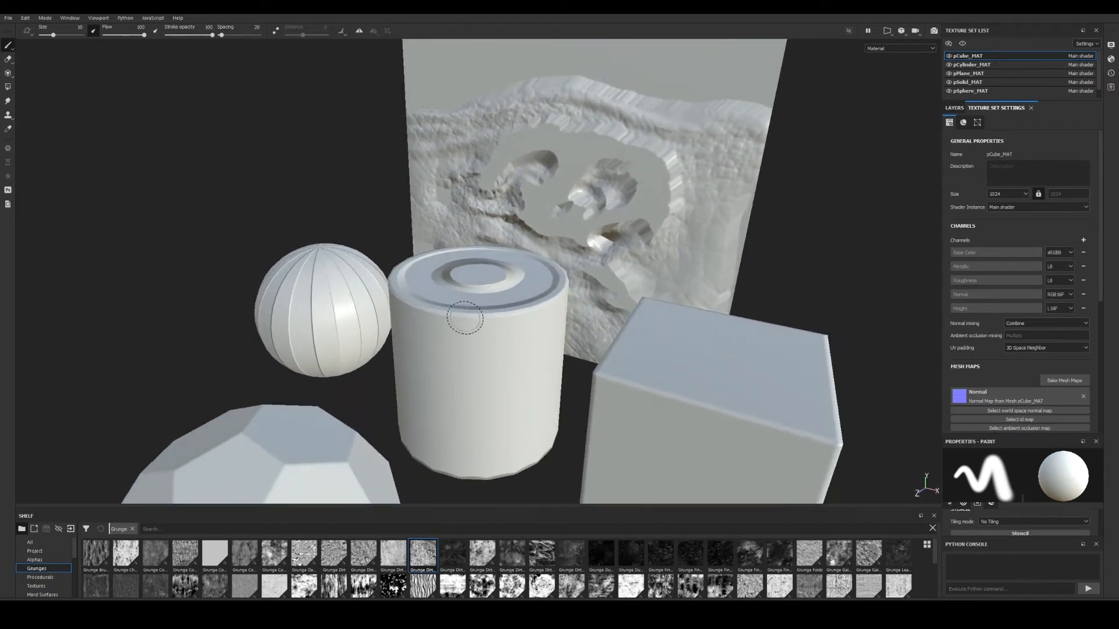
mouse_move(464, 318)
alt+mouse_down()
mouse_move(470, 302)
mouse_move(511, 319)
alt+mouse_up()
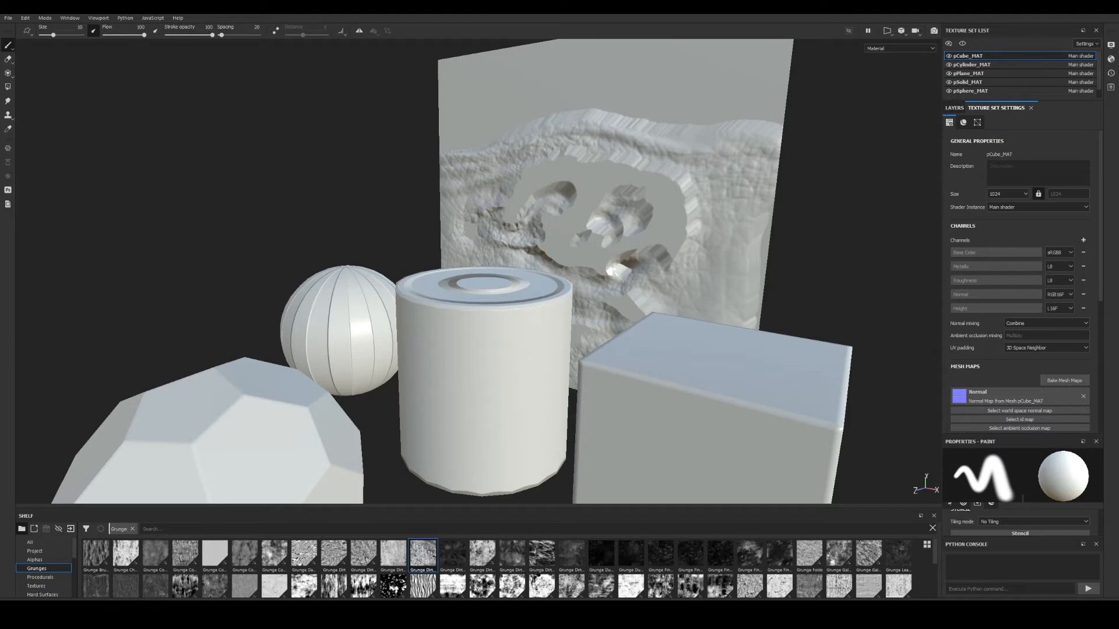
mouse_move(470, 334)
alt+mouse_down()
mouse_move(522, 362)
mouse_move(475, 332)
mouse_move(295, 312)
mouse_move(424, 338)
mouse_move(554, 332)
mouse_move(618, 420)
alt+mouse_up()
alt+middle_drag(618, 421, 635, 423)
alt+right_drag(635, 422, 749, 387)
alt+drag(402, 248, 453, 231)
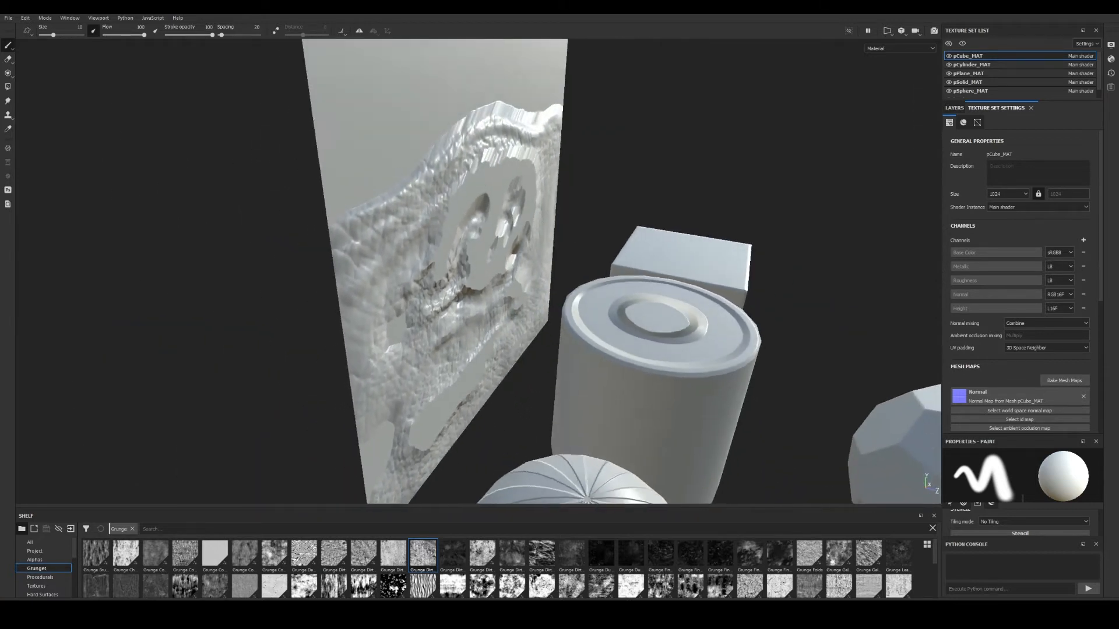
alt+drag(529, 235, 367, 224)
alt+right_drag(367, 225, 277, 274)
alt+middle_drag(611, 382, 620, 306)
mouse_move(620, 306)
alt+right_down()
mouse_move(599, 322)
mouse_move(617, 327)
alt+right_up()
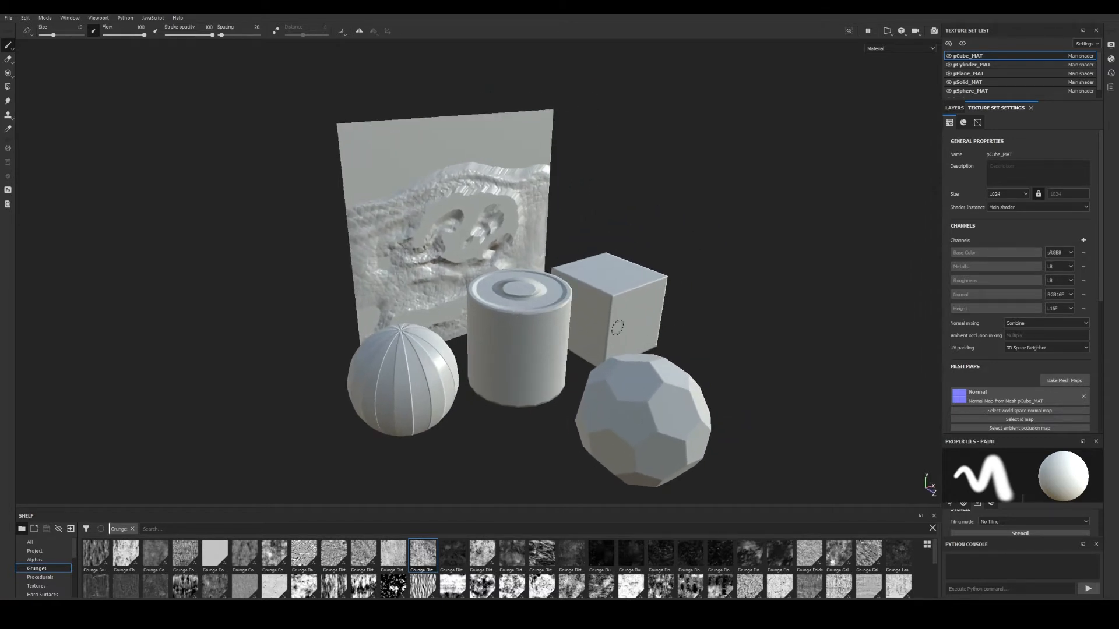
alt+right_drag(530, 311, 505, 274)
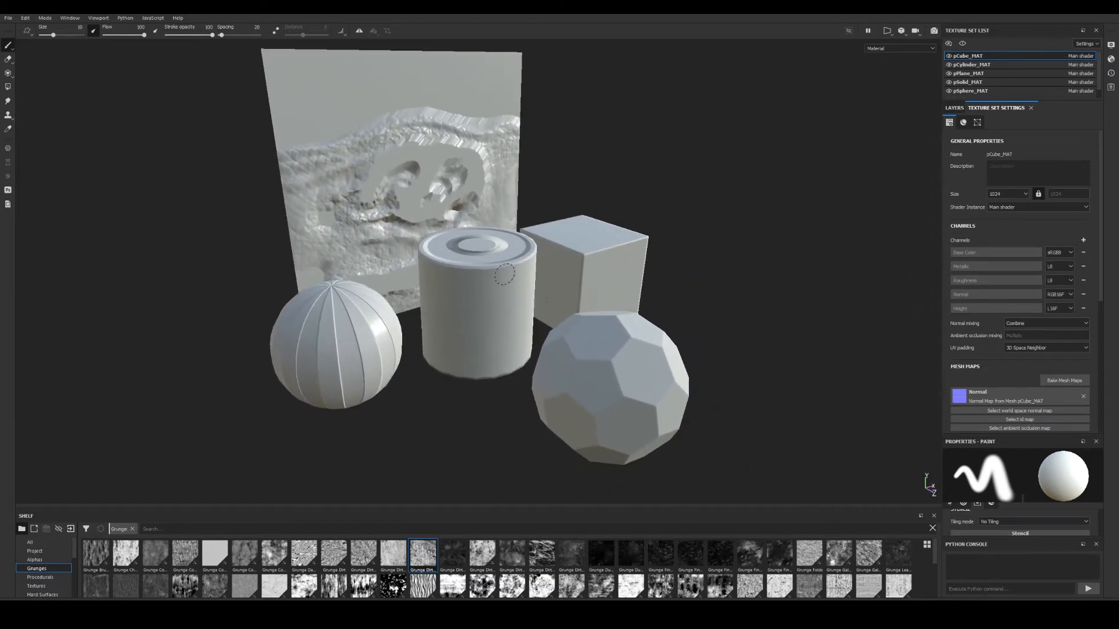
alt+drag(497, 313, 548, 308)
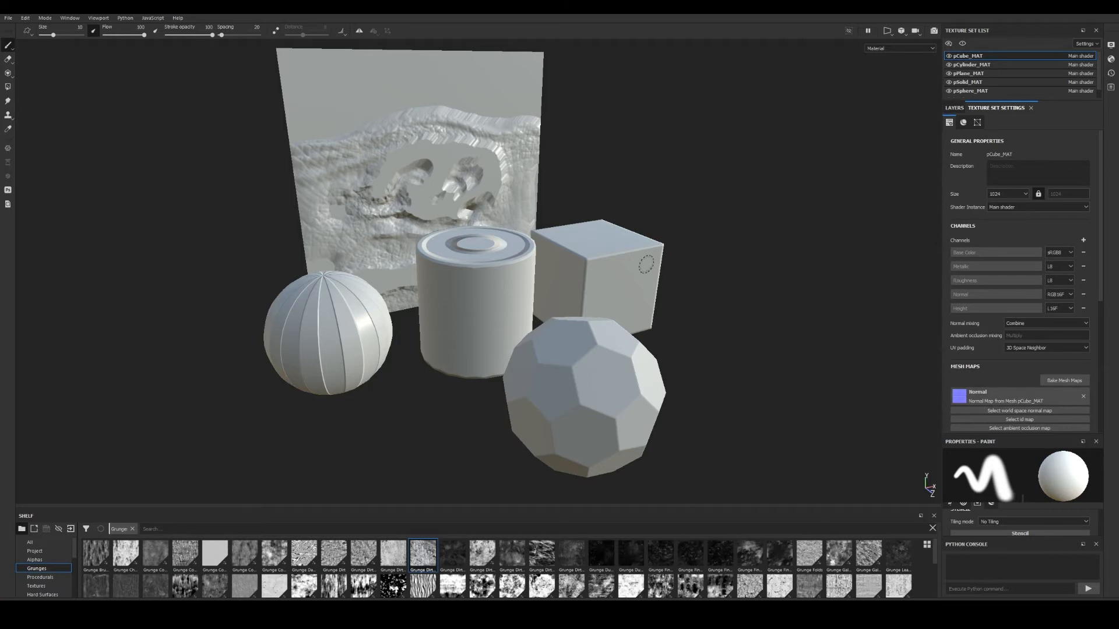
alt+right_drag(646, 264, 682, 335)
alt+drag(681, 334, 746, 315)
alt+right_drag(746, 316, 650, 315)
alt+middle_drag(651, 314, 637, 309)
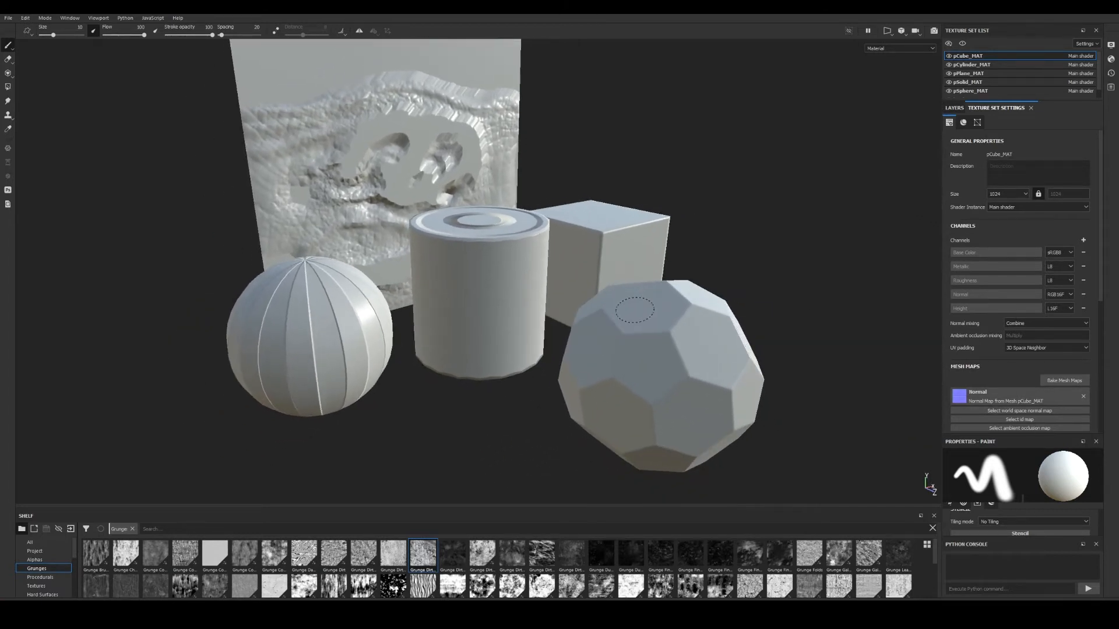
alt+right_drag(638, 310, 560, 306)
mouse_move(559, 306)
alt+mouse_down()
mouse_move(466, 308)
mouse_move(577, 315)
alt+mouse_up()
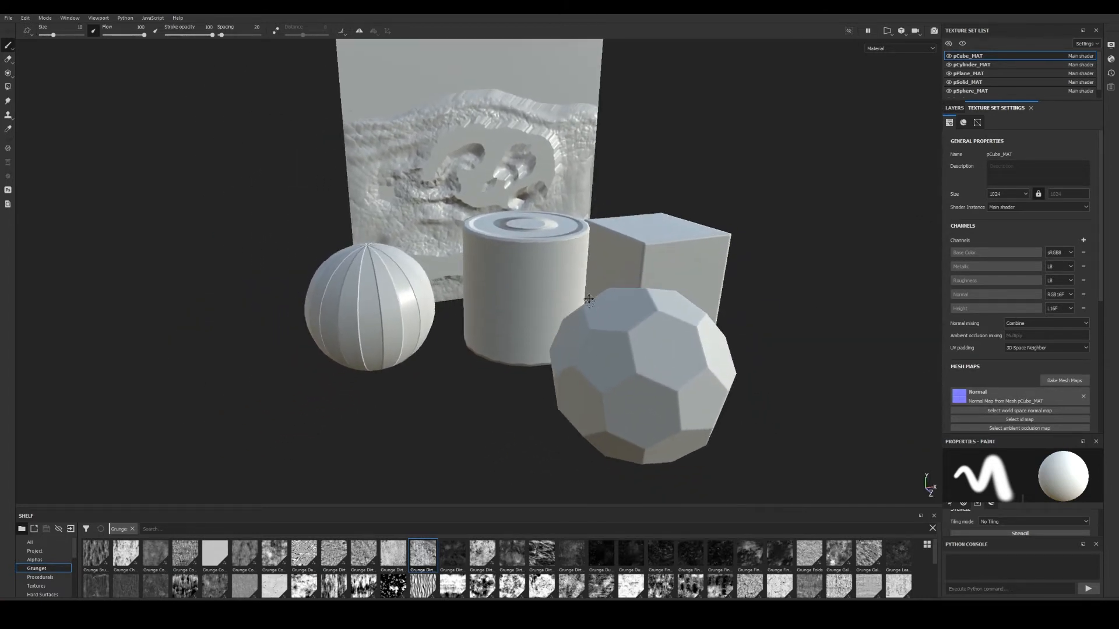
alt+middle_drag(600, 292, 606, 349)
alt+drag(606, 350, 740, 353)
alt+middle_drag(524, 338, 723, 340)
alt+drag(723, 341, 845, 338)
mouse_move(228, 256)
alt+mouse_down()
mouse_move(347, 251)
mouse_move(137, 257)
mouse_move(213, 283)
mouse_move(253, 468)
alt+mouse_up()
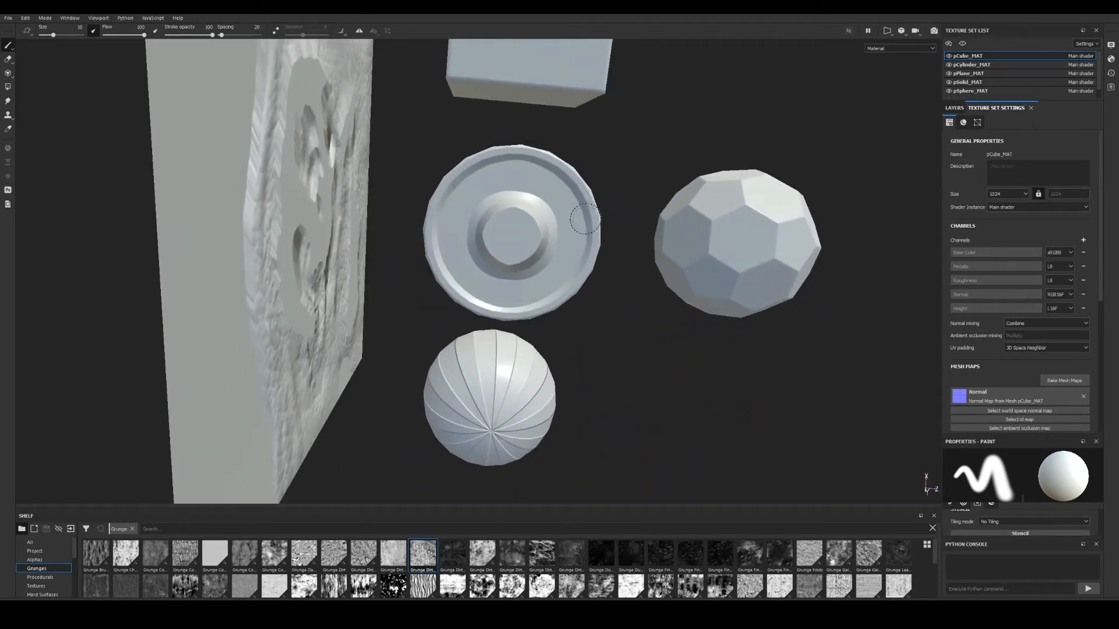
alt+middle_drag(585, 219, 507, 242)
mouse_move(507, 242)
alt+right_down()
mouse_move(552, 272)
mouse_move(477, 269)
alt+right_up()
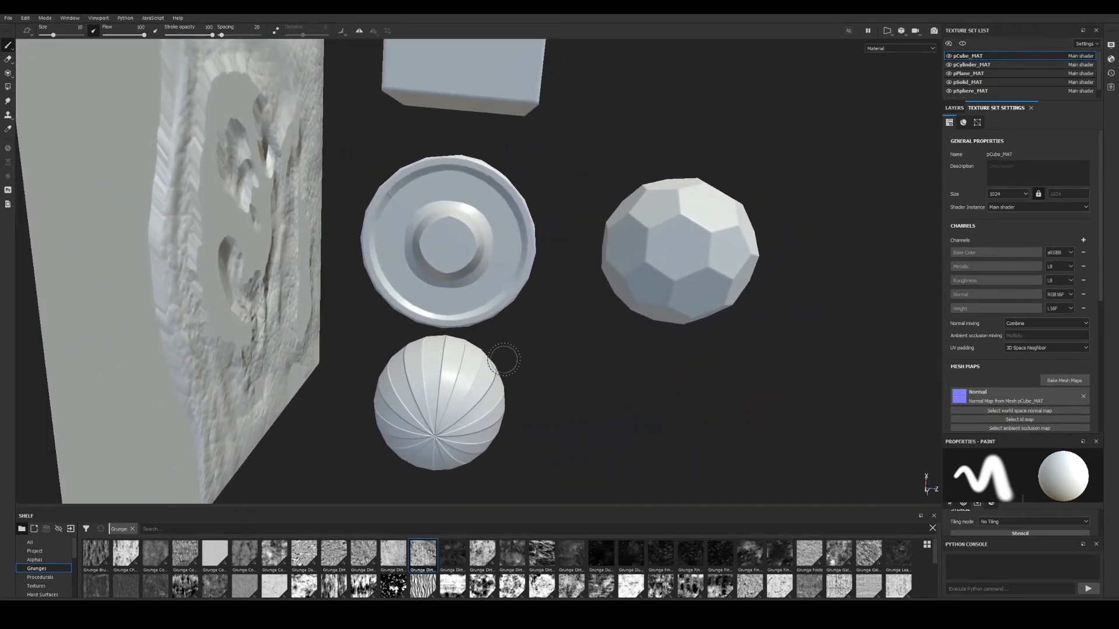
alt+drag(504, 360, 501, 271)
alt+right_drag(501, 271, 480, 265)
alt+middle_drag(481, 265, 489, 201)
alt+drag(489, 201, 507, 111)
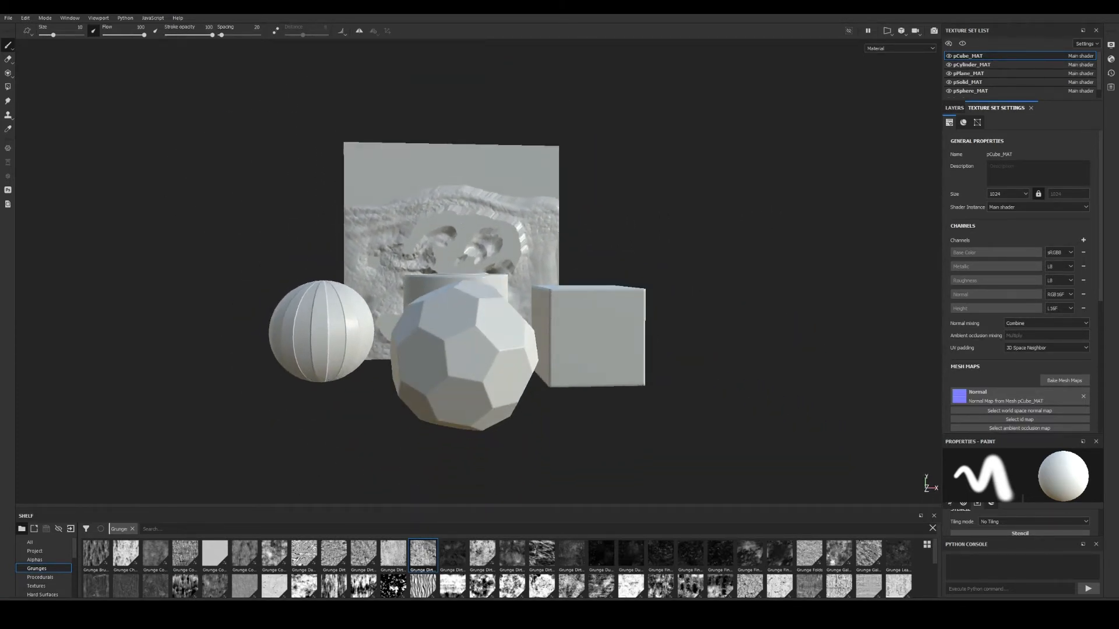
alt+right_drag(559, 309, 620, 347)
alt+drag(619, 347, 637, 270)
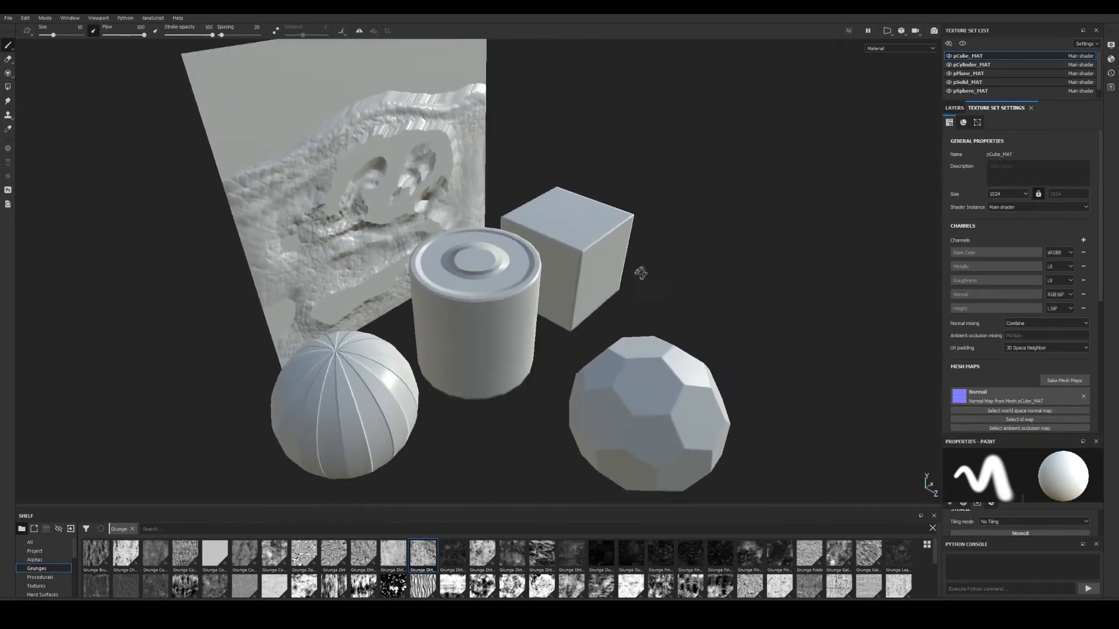
alt+right_drag(637, 270, 639, 352)
alt+drag(640, 351, 658, 309)
alt+middle_drag(635, 306, 627, 262)
alt+drag(627, 262, 524, 277)
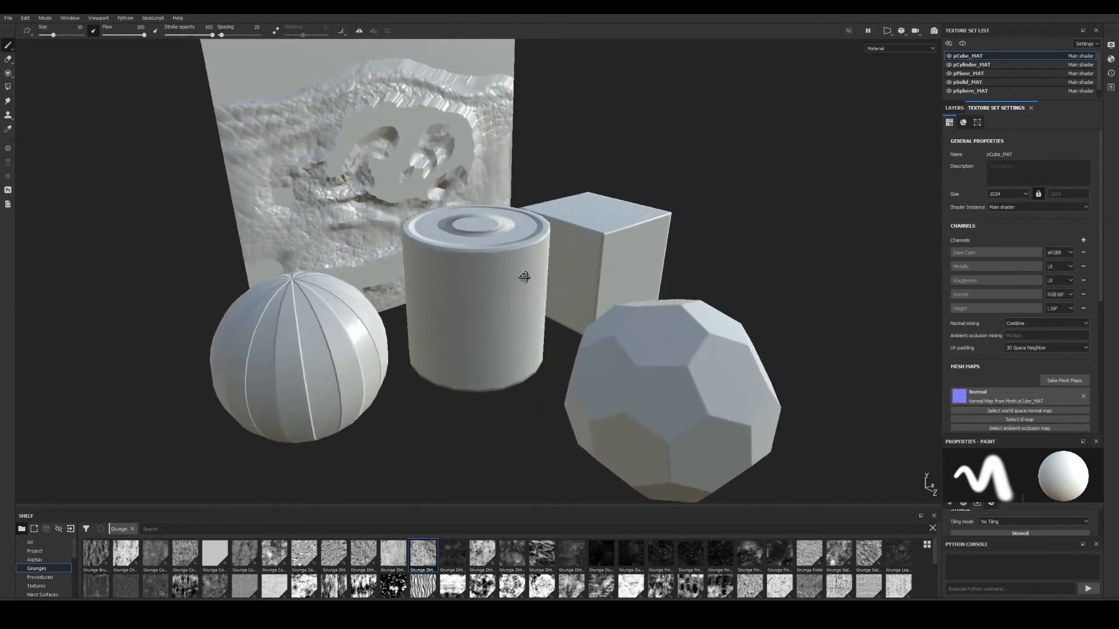
alt+middle_drag(553, 278, 558, 311)
mouse_move(558, 312)
alt+mouse_down()
mouse_move(512, 279)
mouse_move(508, 303)
mouse_move(561, 308)
mouse_move(559, 329)
mouse_move(604, 293)
alt+mouse_up()
alt+right_drag(604, 293, 539, 251)
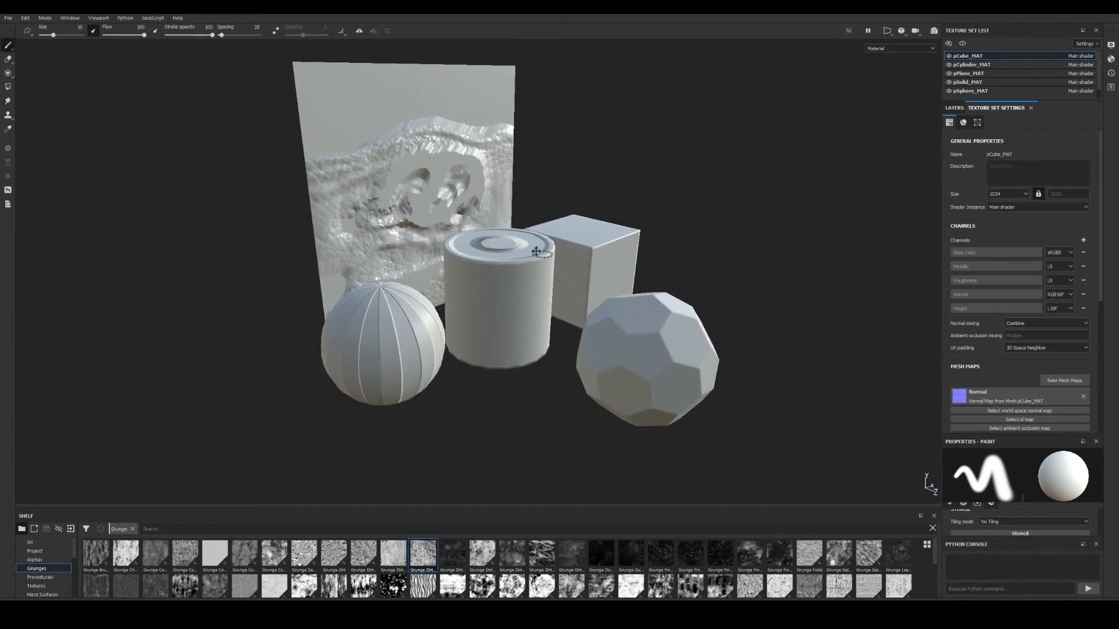
alt+middle_drag(539, 251, 458, 246)
alt+drag(411, 202, 441, 230)
alt+right_drag(441, 231, 478, 248)
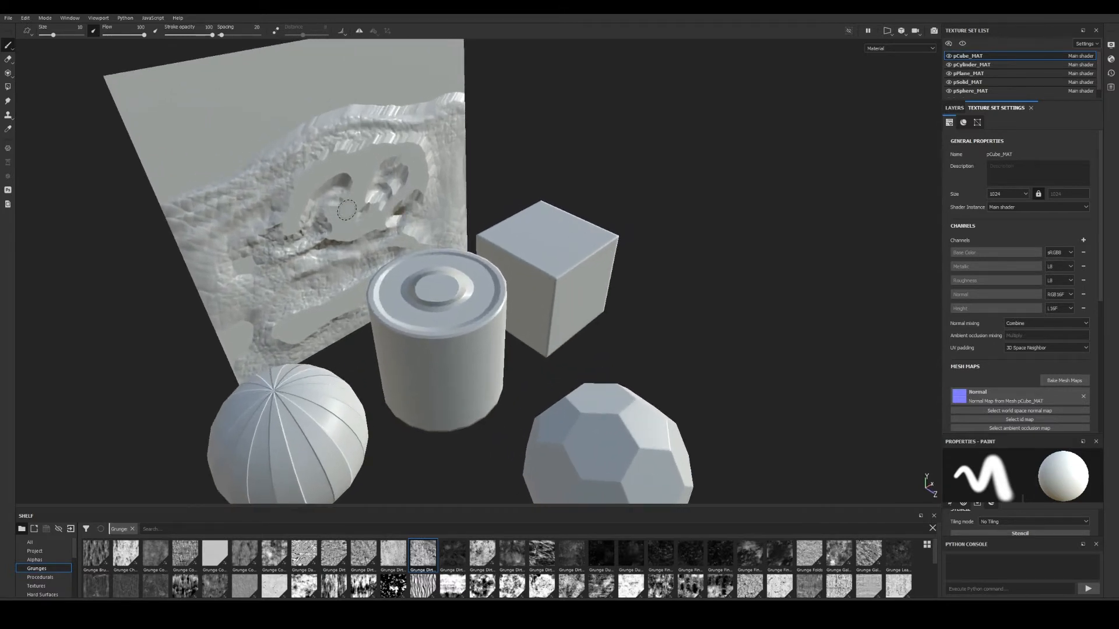
alt+middle_drag(477, 248, 569, 286)
alt+right_drag(570, 285, 605, 295)
alt+drag(605, 295, 523, 264)
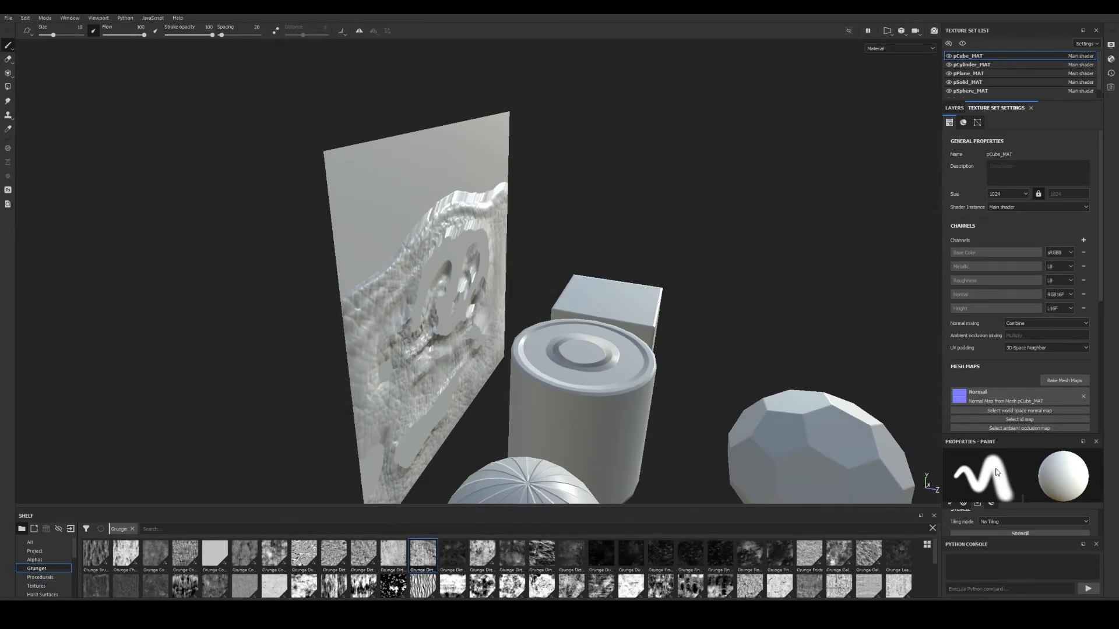
mouse_move(147, 613)
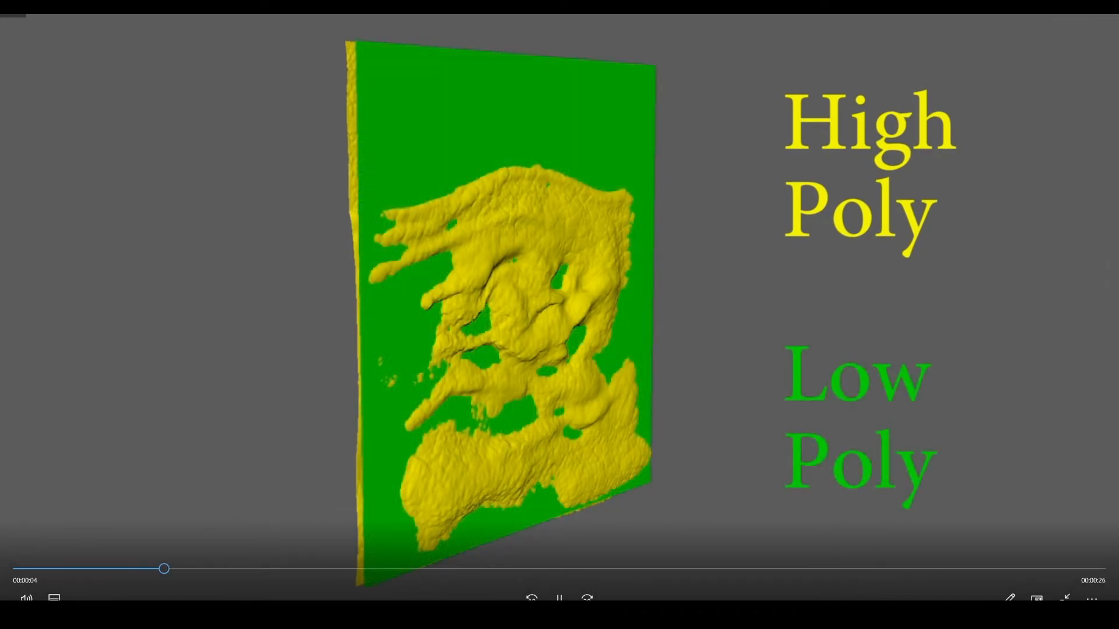
click(559, 599)
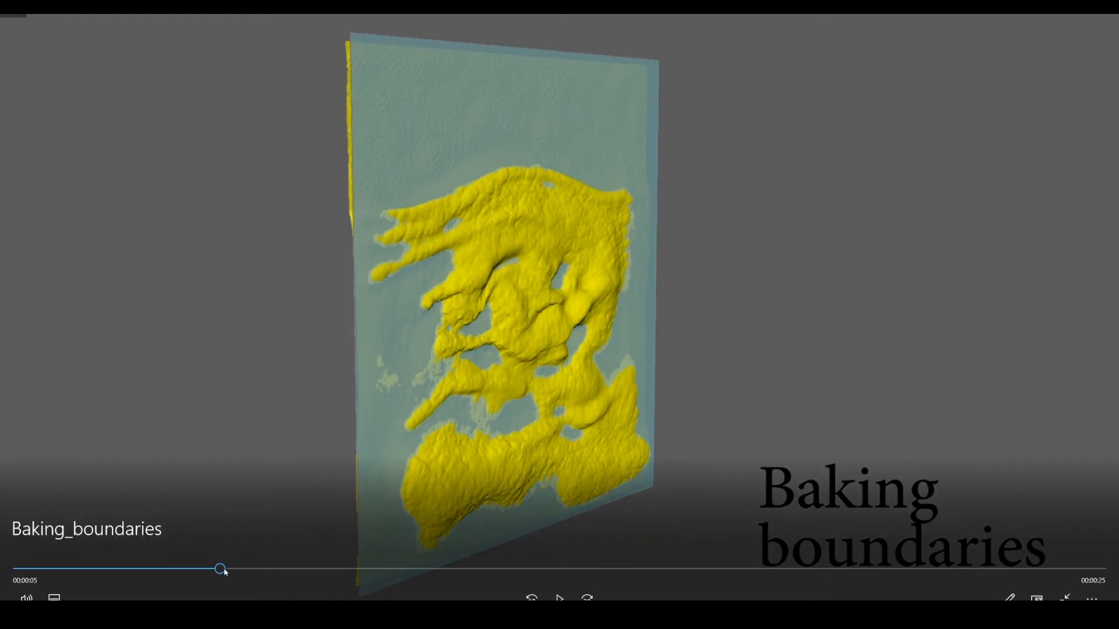
drag(157, 582, 214, 600)
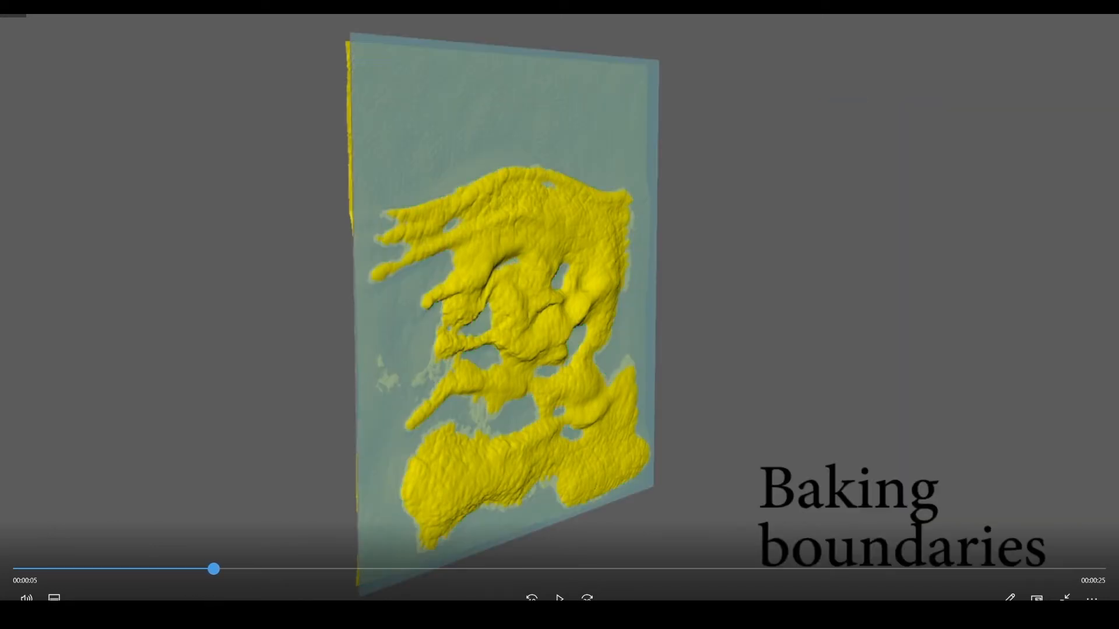
click(559, 599)
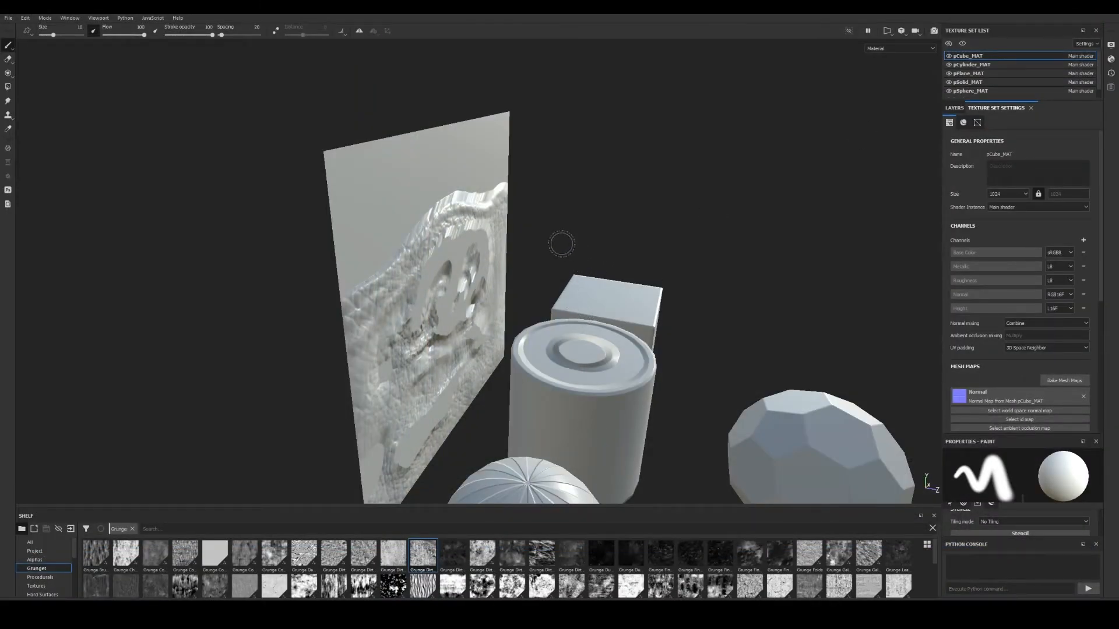
Orbit around the scene to inspect the baked primitives from several angles.
mouse_move(466, 175)
alt+mouse_down()
mouse_move(434, 169)
mouse_move(466, 158)
alt+mouse_up()
alt+drag(440, 340, 499, 303)
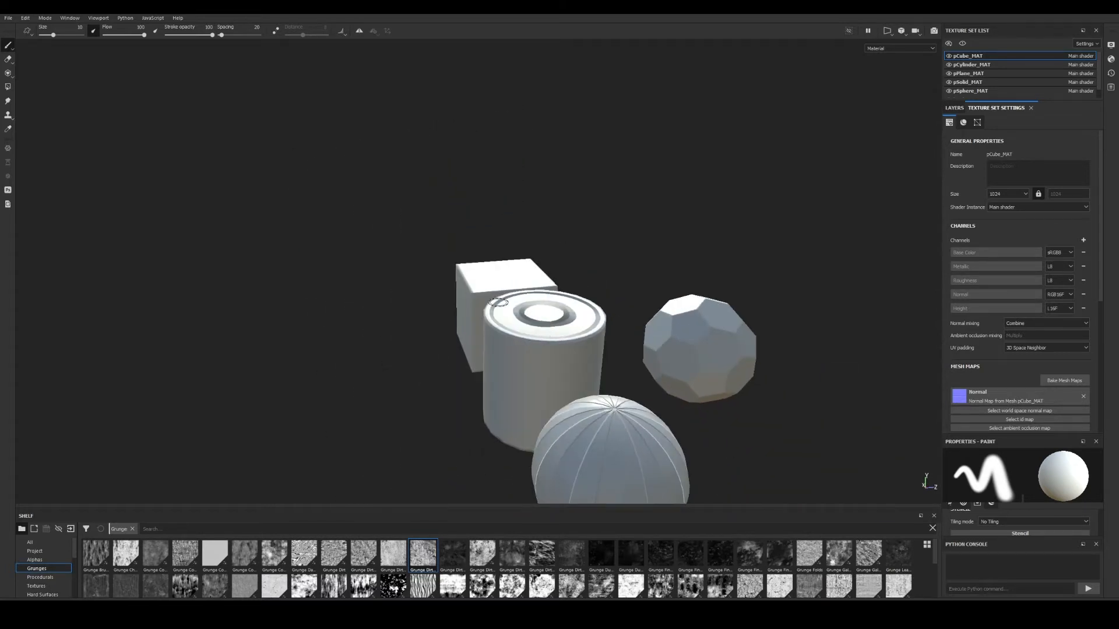
mouse_move(381, 384)
alt+mouse_down()
mouse_move(428, 354)
mouse_move(301, 350)
mouse_move(260, 370)
alt+mouse_up()
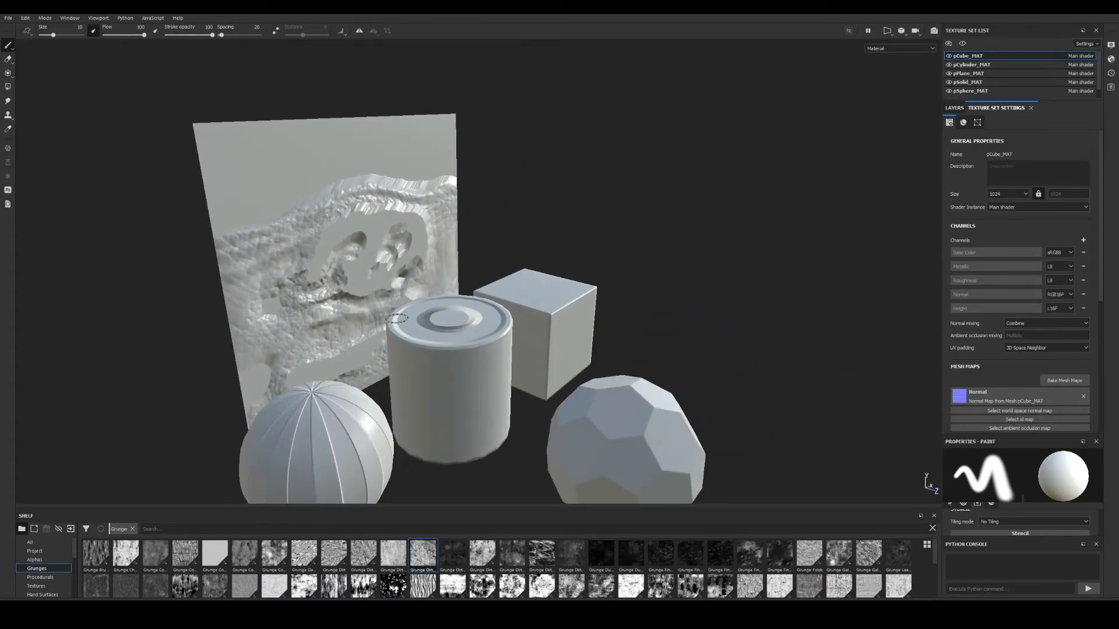
alt+middle_drag(259, 370, 323, 370)
alt+drag(323, 370, 274, 368)
alt+middle_drag(274, 369, 262, 349)
alt+drag(489, 271, 448, 277)
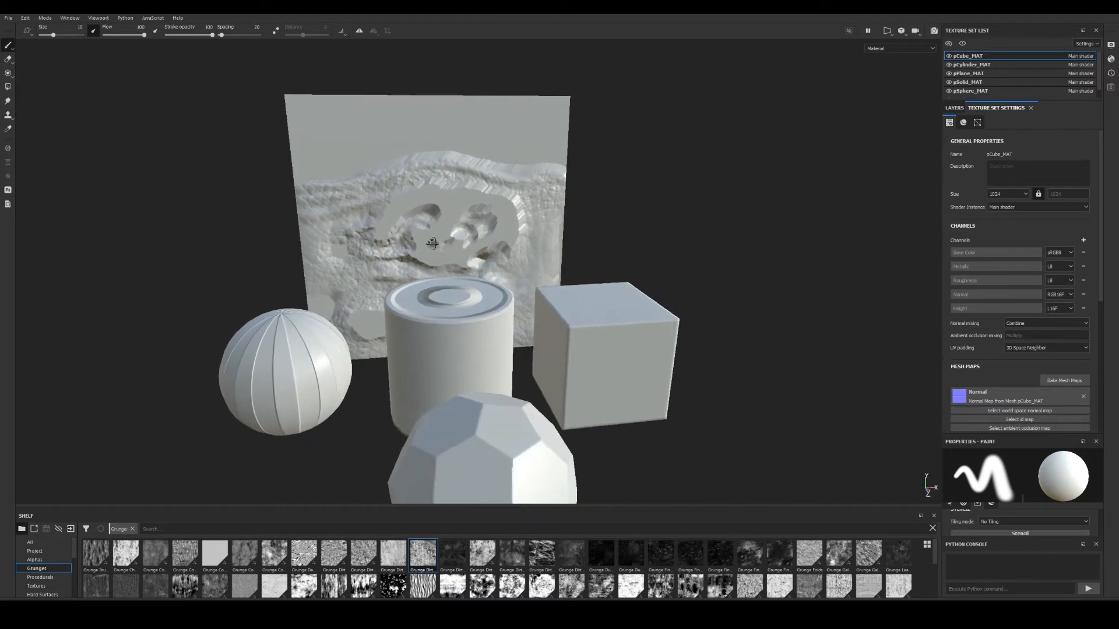
alt+middle_drag(447, 277, 455, 268)
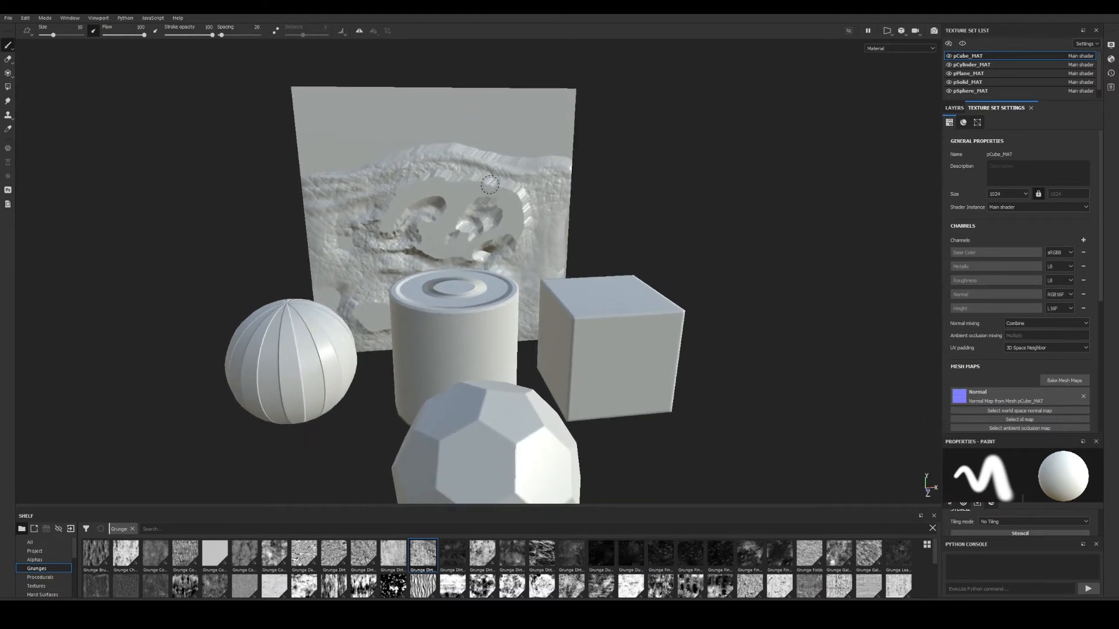
mouse_move(495, 164)
alt+mouse_down()
mouse_move(564, 288)
mouse_move(568, 326)
mouse_move(548, 280)
alt+mouse_up()
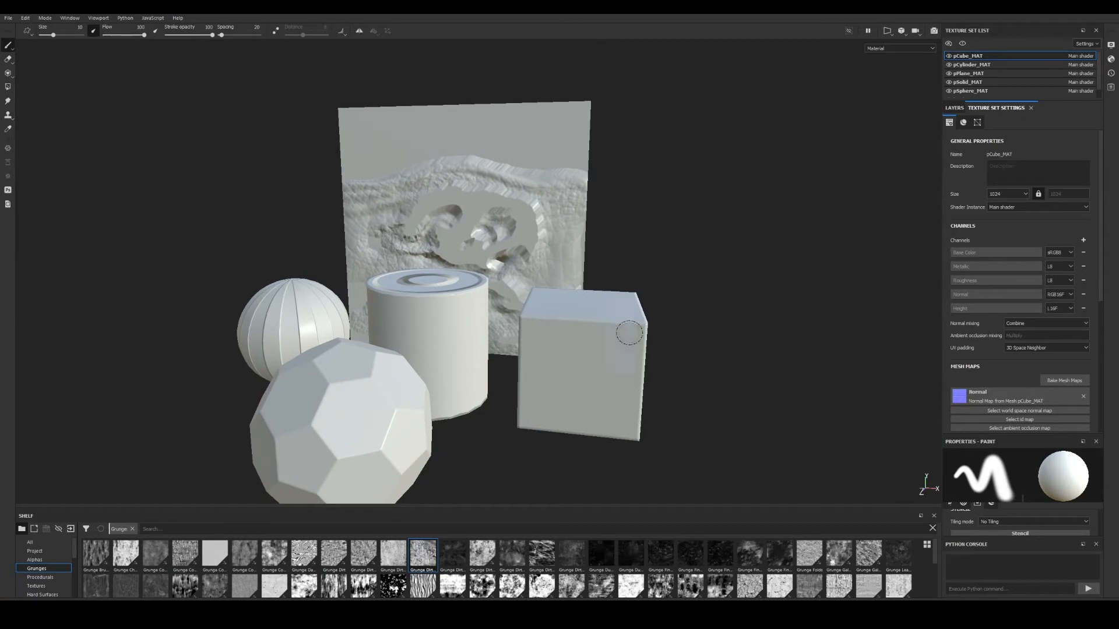
mouse_move(598, 345)
alt+mouse_down()
mouse_move(671, 379)
mouse_move(709, 353)
mouse_move(599, 315)
mouse_move(655, 315)
mouse_move(606, 290)
alt+mouse_up()
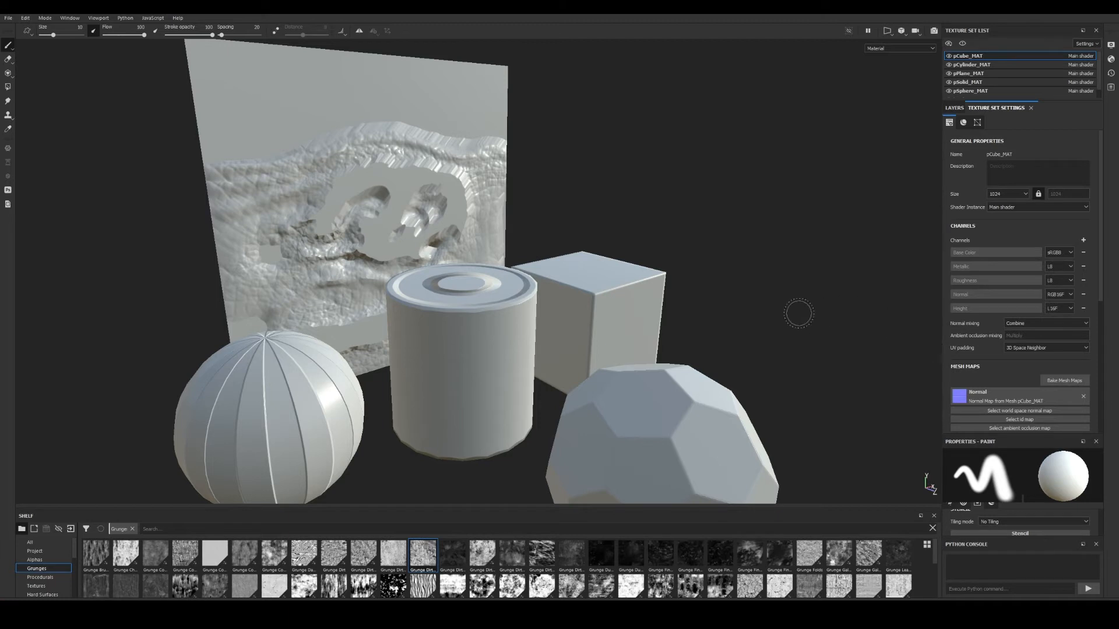
Reframe the view on the plane and cube, then select the pPlane_MAT texture set.
alt+drag(660, 328, 632, 330)
alt+right_drag(632, 329, 600, 326)
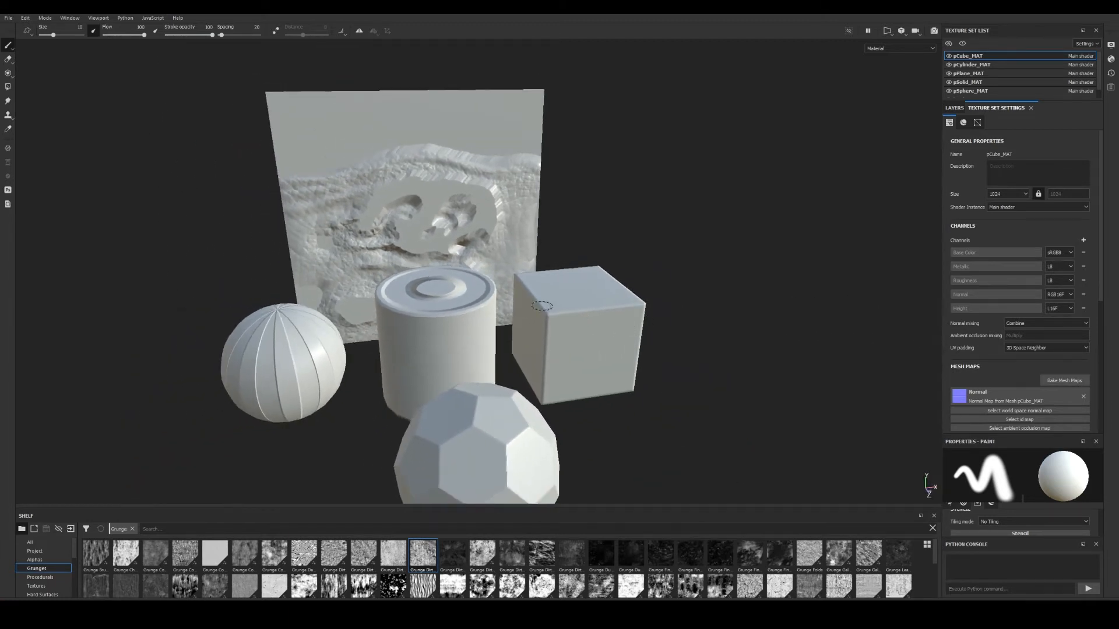
alt+drag(601, 326, 571, 311)
alt+middle_drag(571, 311, 572, 341)
alt+drag(572, 341, 635, 344)
alt+middle_drag(635, 344, 697, 367)
alt+right_drag(664, 353, 701, 347)
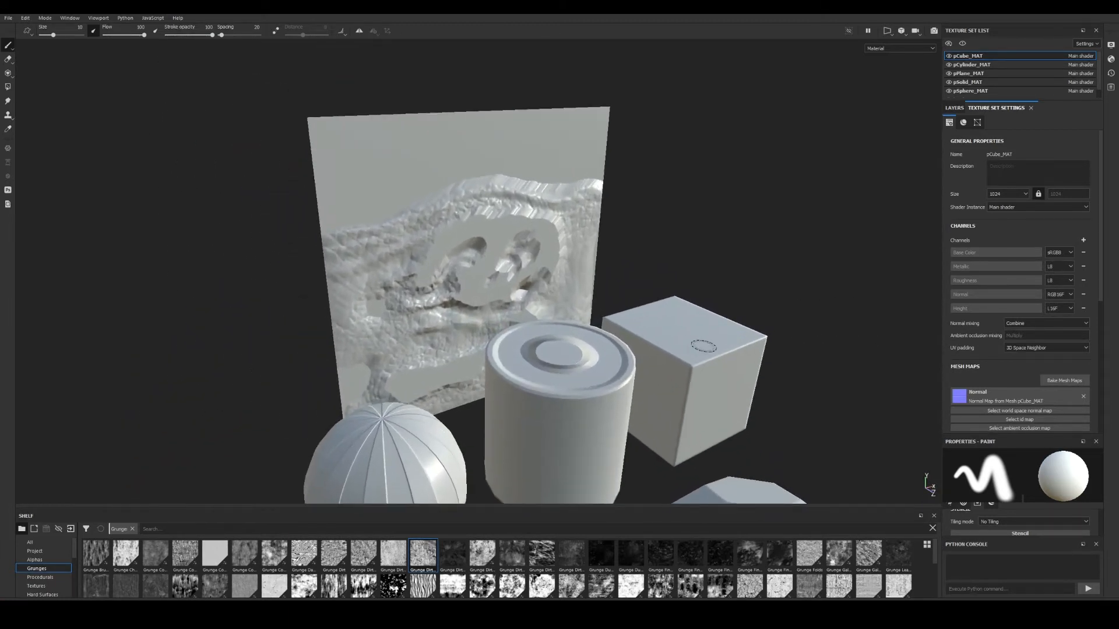
alt+drag(589, 299, 634, 293)
click(978, 74)
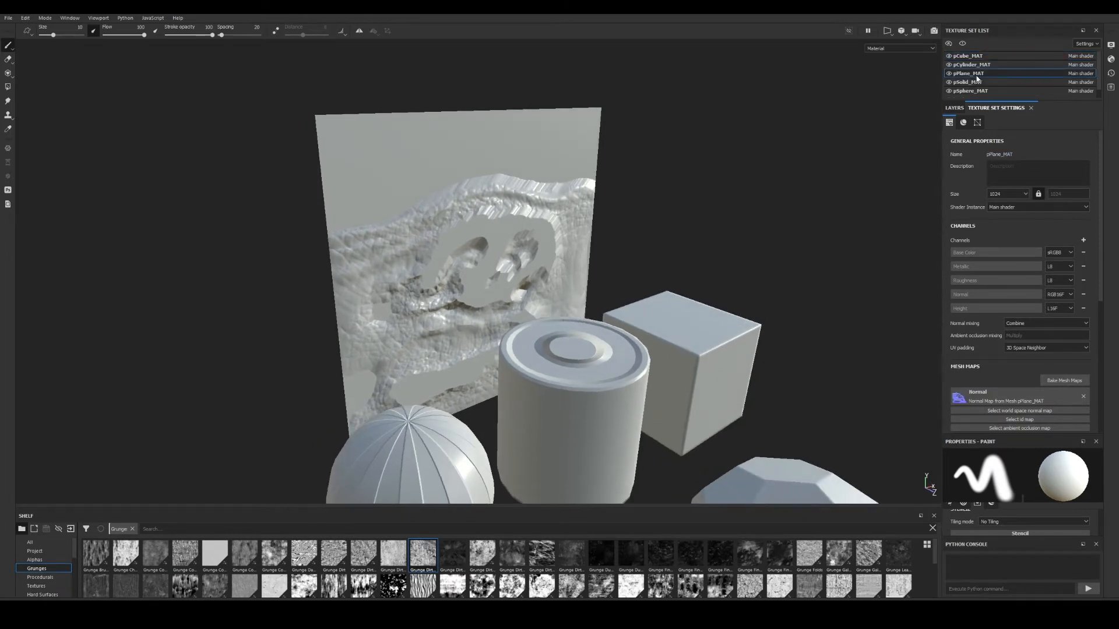
Rebake only pPlane_MAT's normal map with Max Frontal and Max Rear Distance at 0.5.
click(1064, 381)
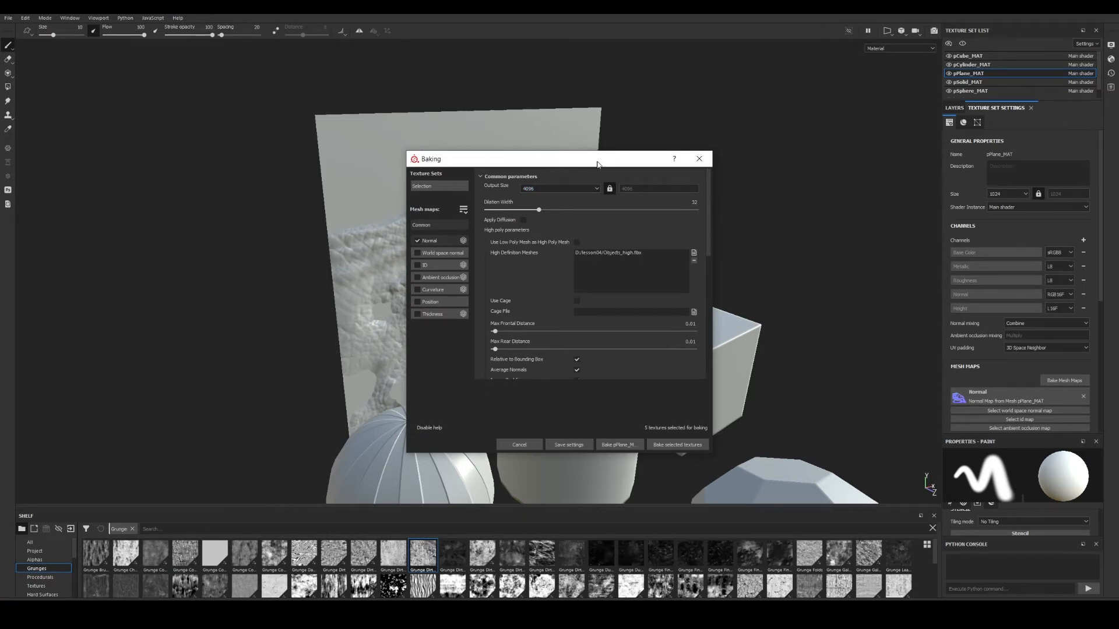
drag(597, 164, 602, 137)
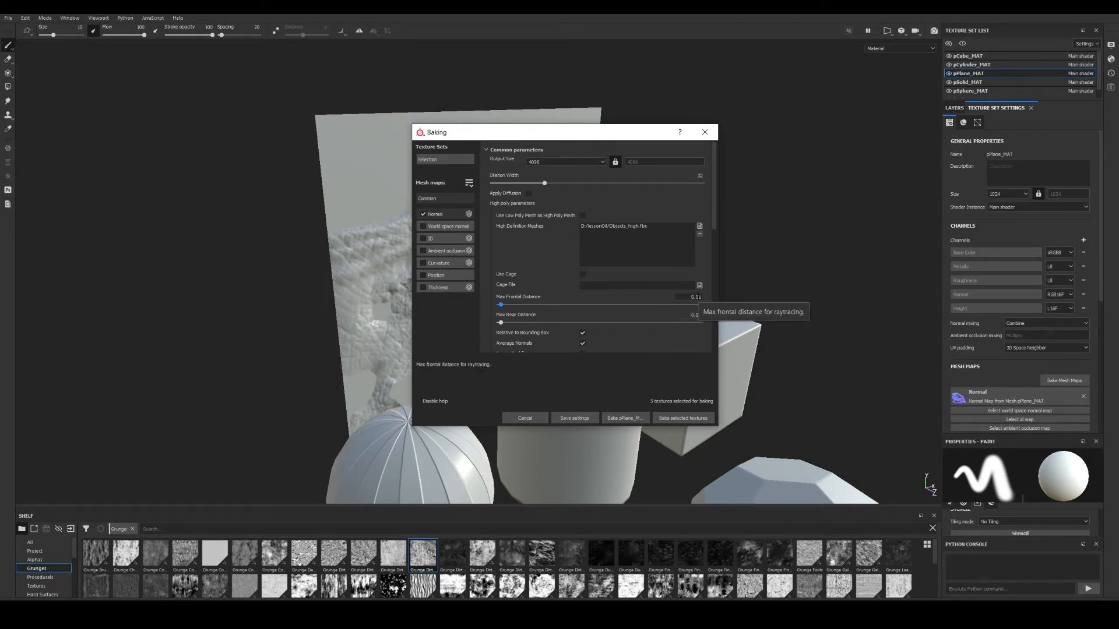
click(696, 297)
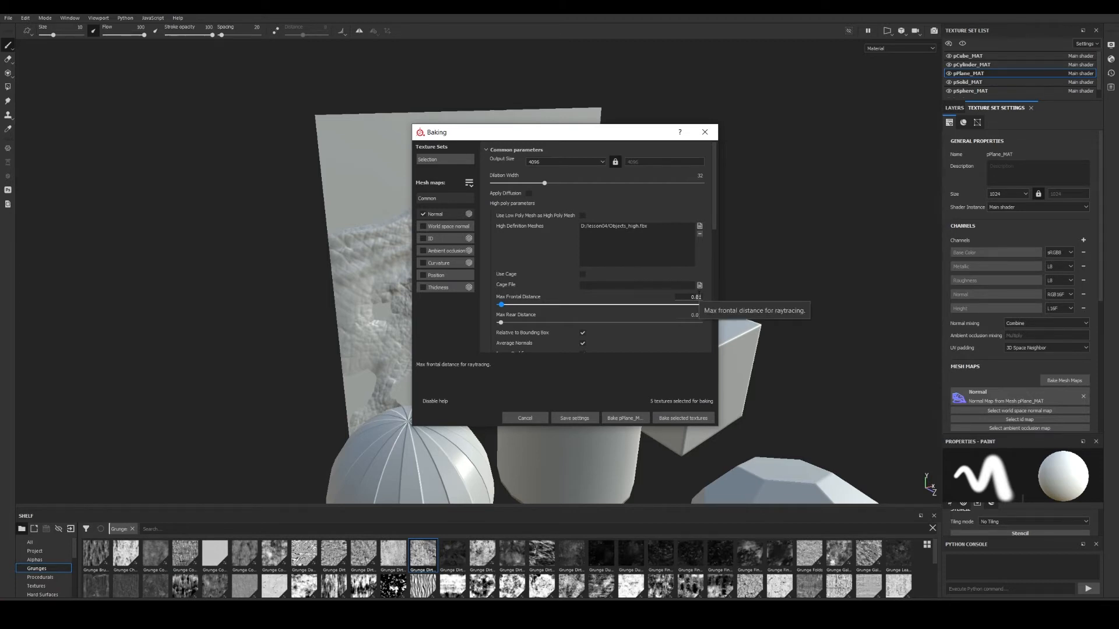
click(695, 315)
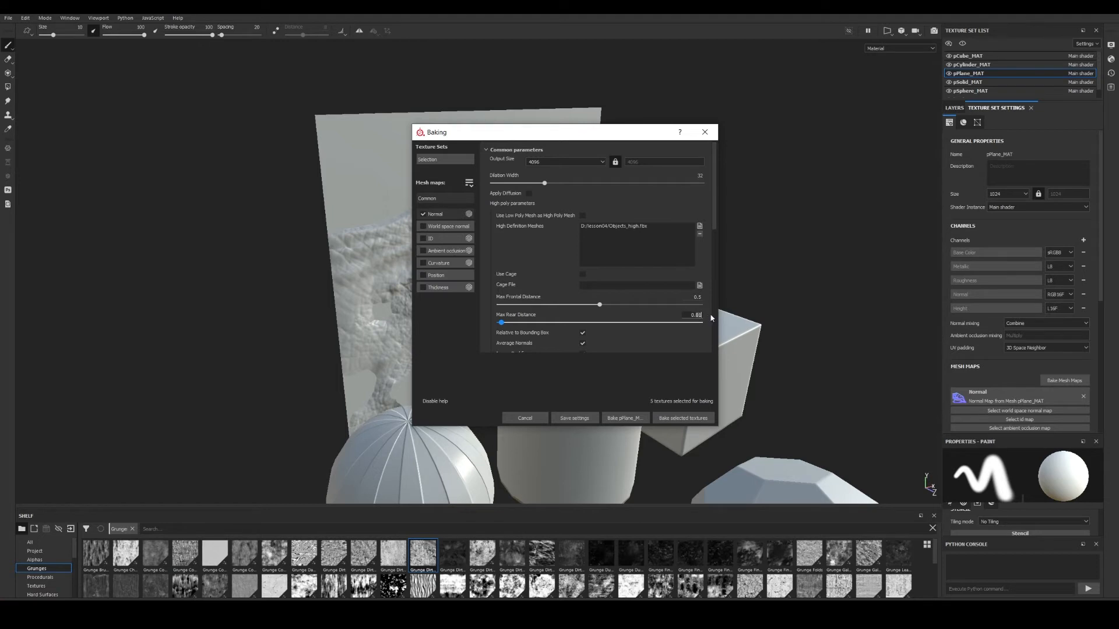
key(Return)
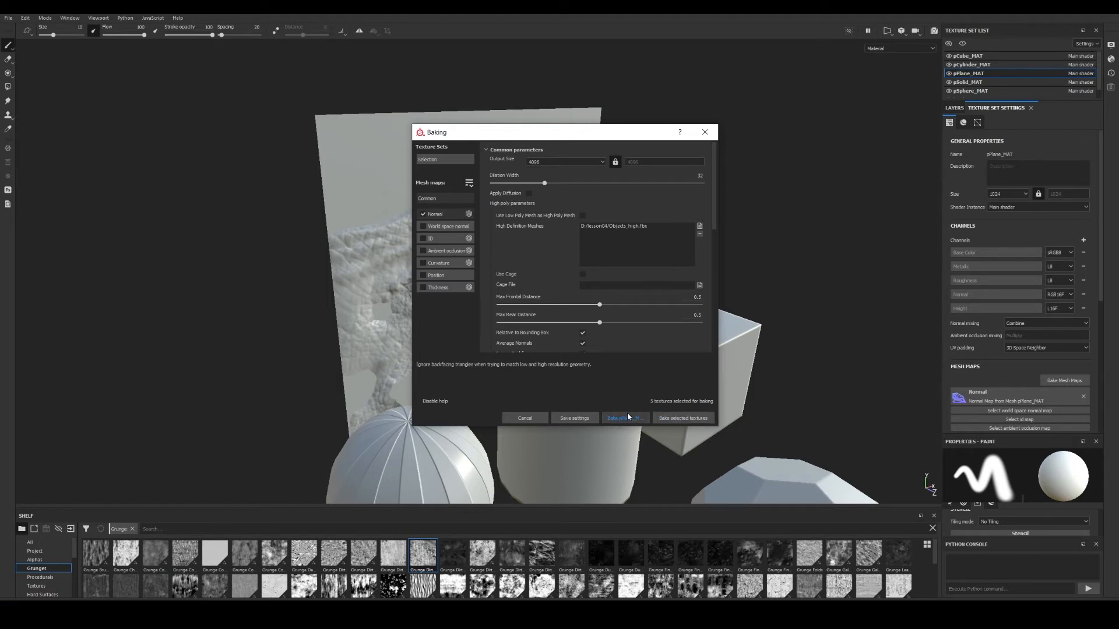
click(623, 422)
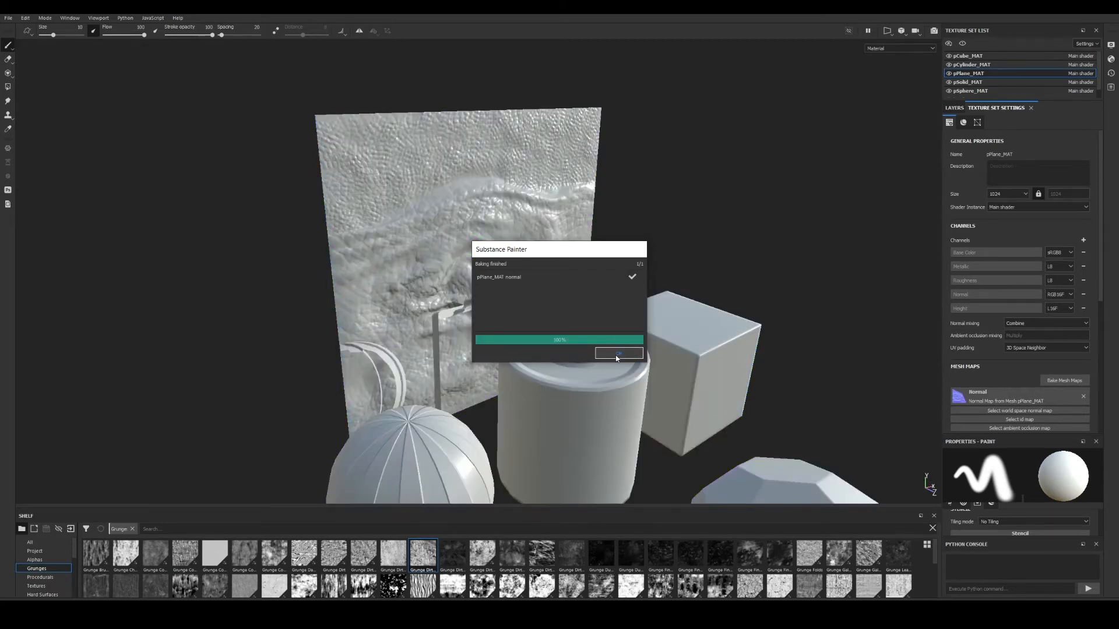
Close the Baking finished notice and orbit closer to examine the plane's re-baked relief.
click(616, 355)
alt+drag(615, 315, 421, 276)
mouse_move(491, 333)
alt+mouse_down()
mouse_move(706, 310)
mouse_move(537, 358)
mouse_move(618, 310)
alt+mouse_up()
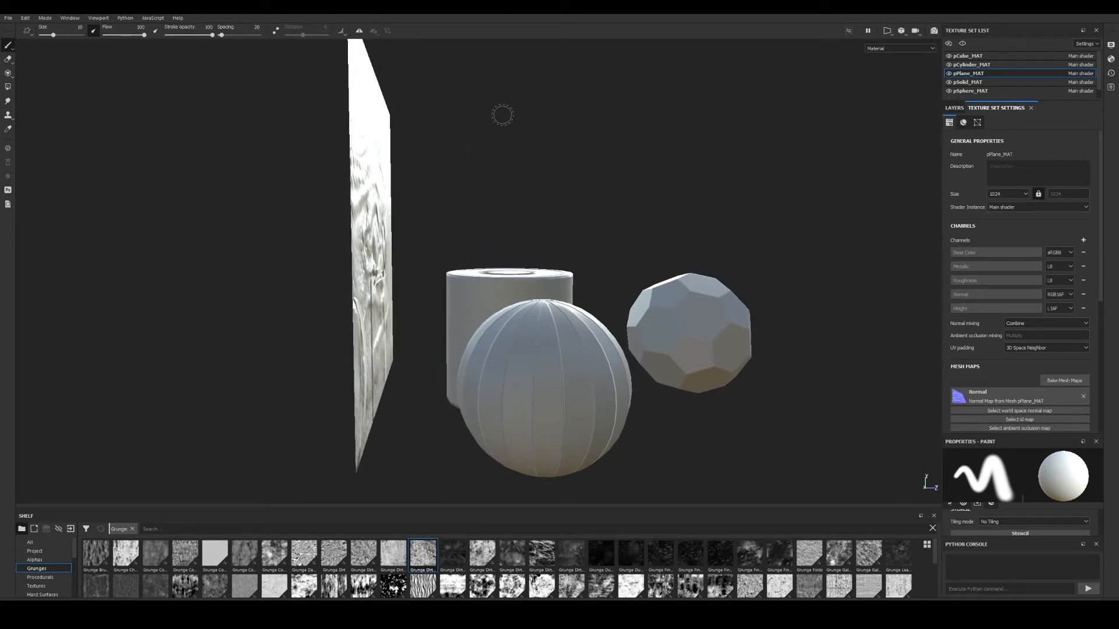
alt+drag(538, 320, 470, 291)
mouse_move(435, 241)
alt+mouse_down()
mouse_move(524, 261)
mouse_move(540, 303)
mouse_move(722, 285)
alt+mouse_up()
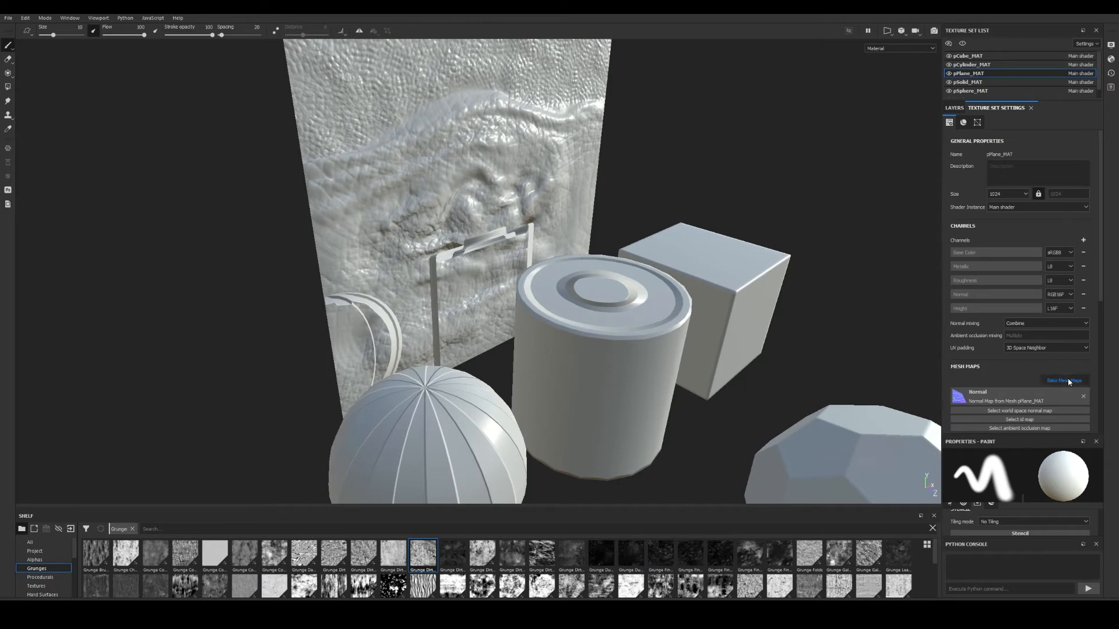
Rebake pPlane_MAT's normal map with Max Frontal and Max Rear Distance at 0.1.
click(1065, 380)
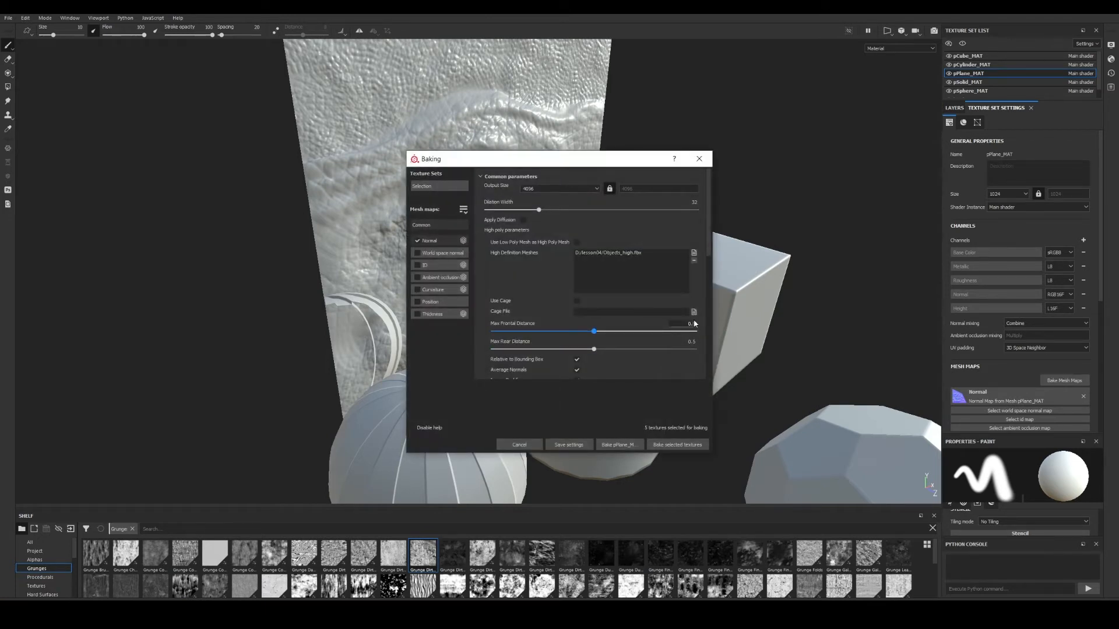
key(Tab)
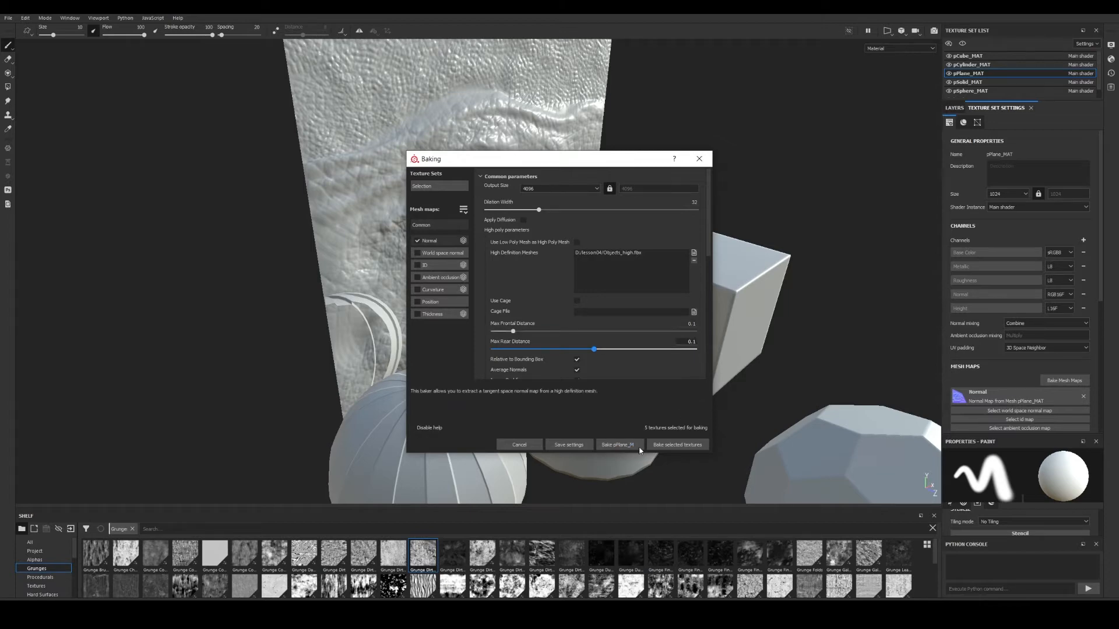
click(662, 445)
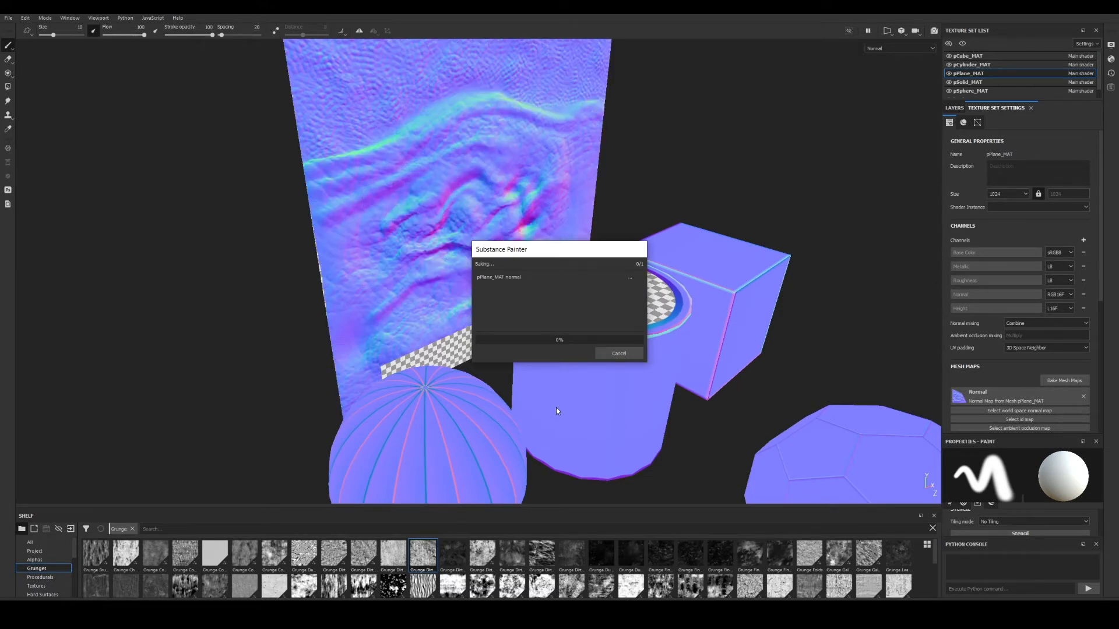
Close the bake notice, inspect the plane's result, and select the pCylinder_MAT texture set.
click(618, 353)
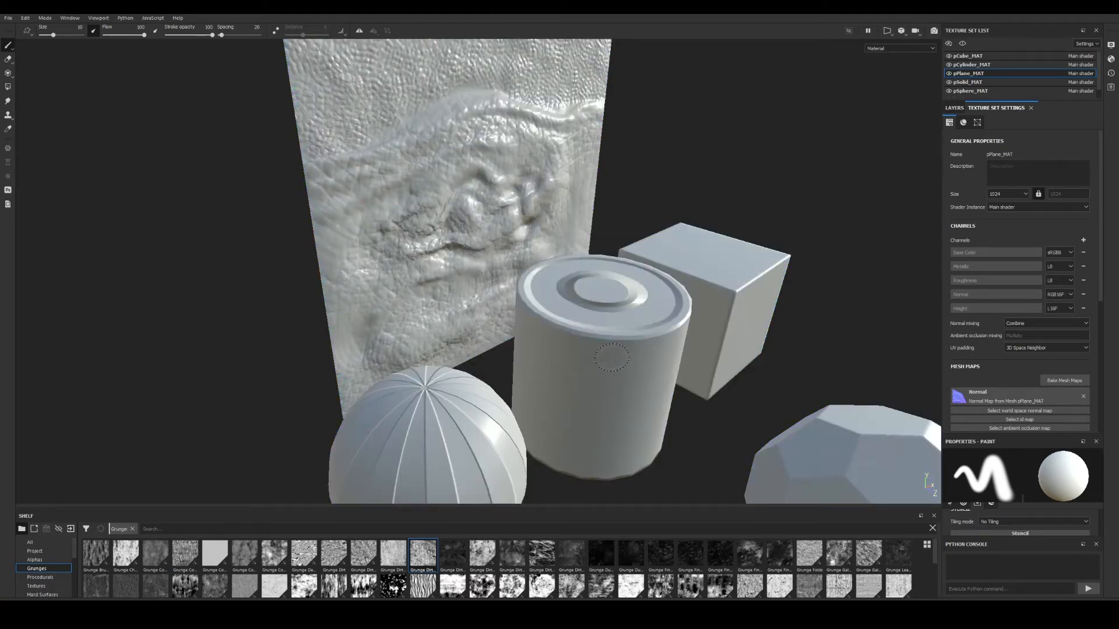
mouse_move(573, 349)
alt+mouse_down()
mouse_move(694, 338)
mouse_move(702, 308)
mouse_move(588, 326)
mouse_move(633, 385)
mouse_move(595, 345)
mouse_move(609, 319)
mouse_move(650, 332)
mouse_move(646, 372)
mouse_move(524, 268)
mouse_move(574, 274)
mouse_move(531, 285)
alt+mouse_up()
scroll(589, 324, up, 3)
scroll(583, 326, up, 2)
alt+middle_drag(635, 365, 626, 292)
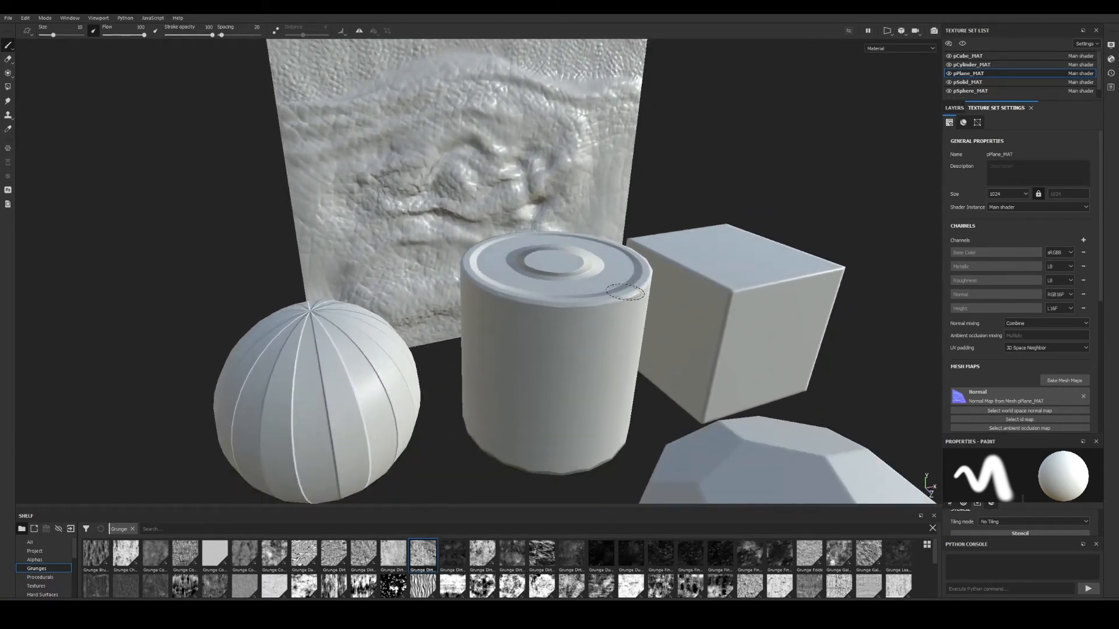
mouse_move(625, 292)
alt+mouse_down()
mouse_move(537, 365)
mouse_move(519, 359)
mouse_move(568, 352)
alt+mouse_up()
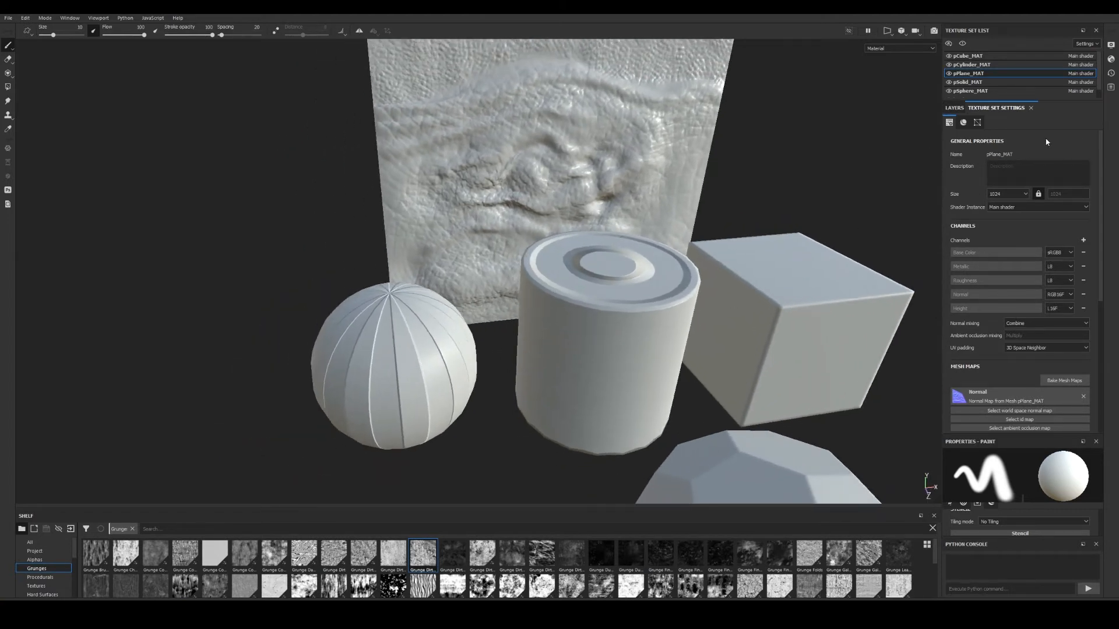
click(976, 65)
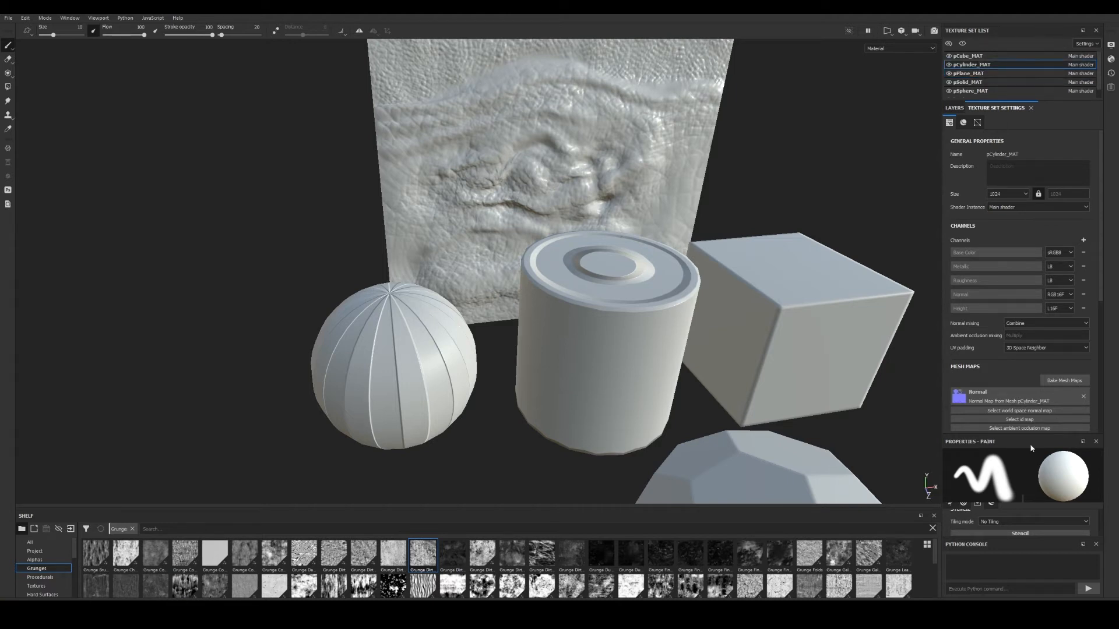
Rebake normal maps for the pCylinder_MAT and pSphere_MAT texture sets and close the bake report.
click(1059, 381)
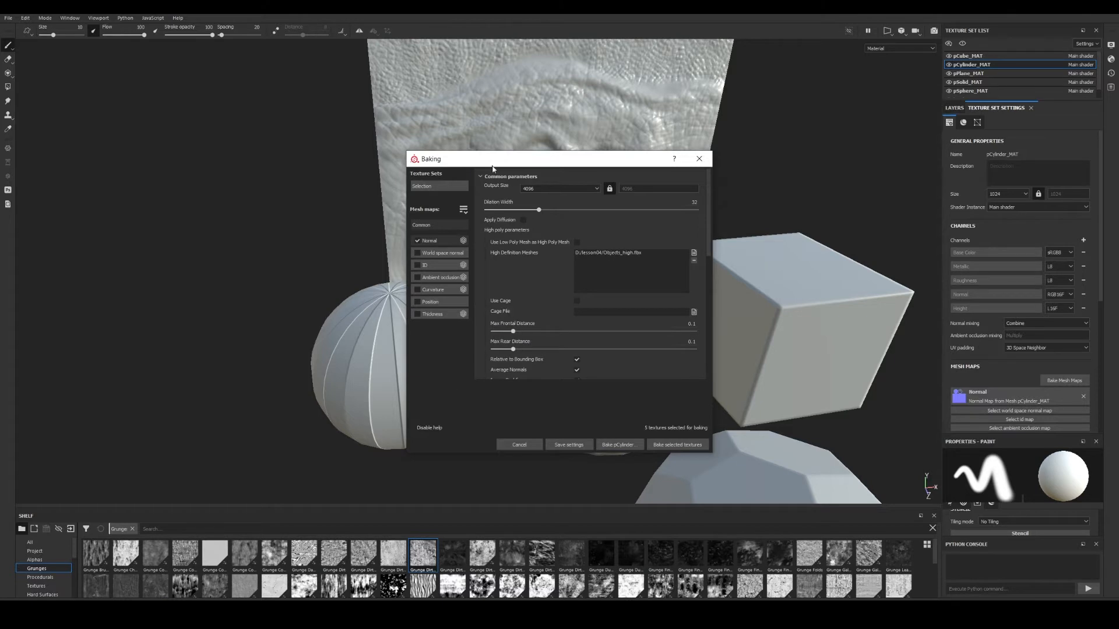
drag(501, 163, 509, 145)
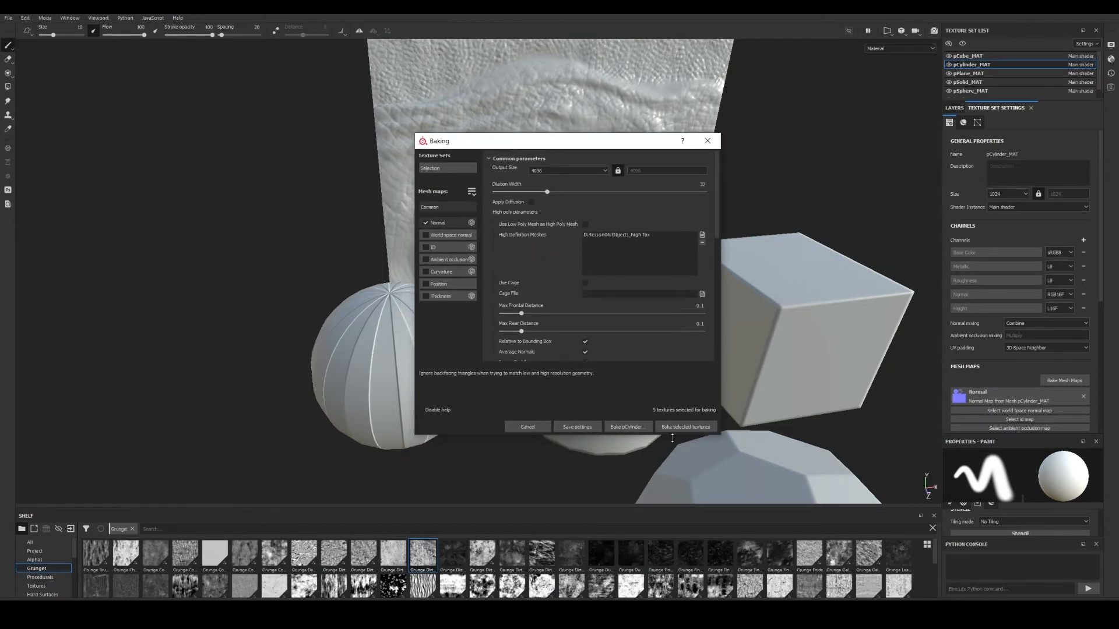
click(471, 192)
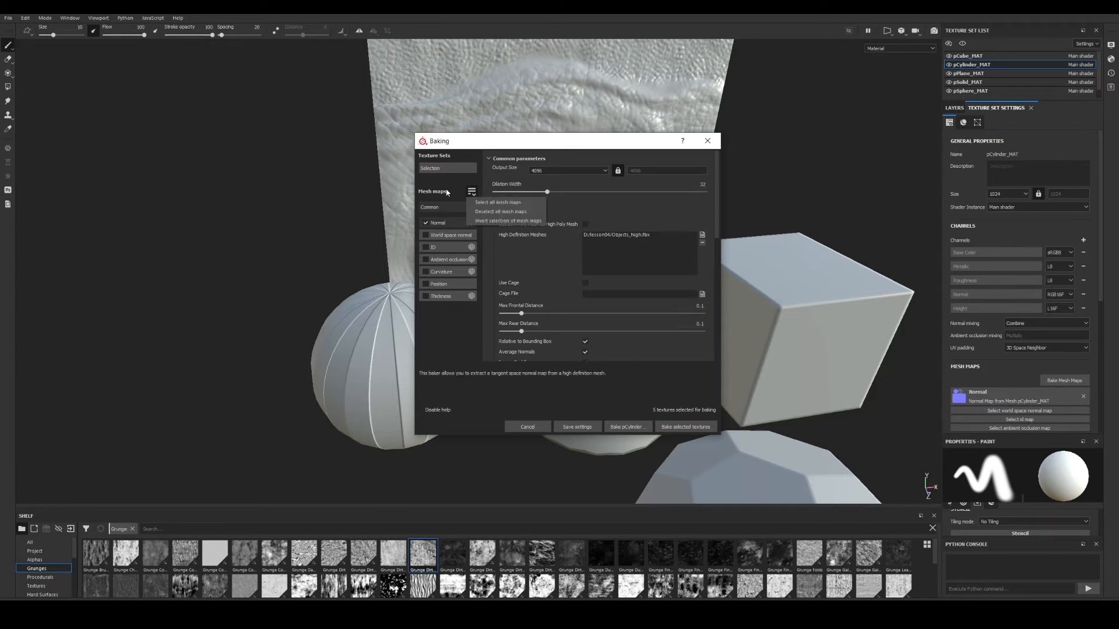
click(445, 168)
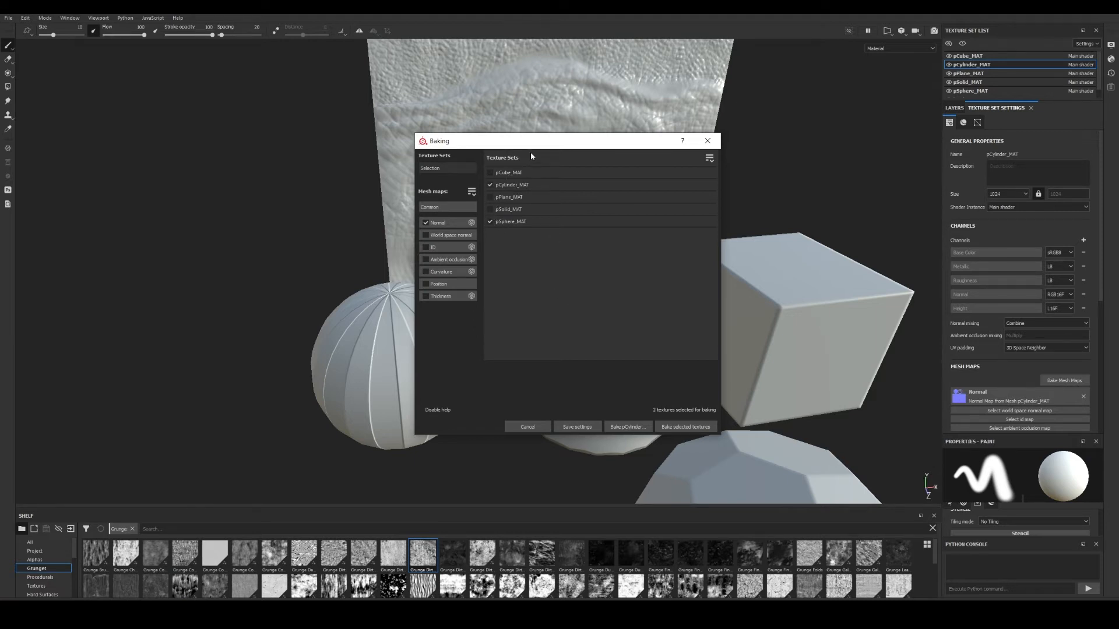
drag(530, 144, 551, 115)
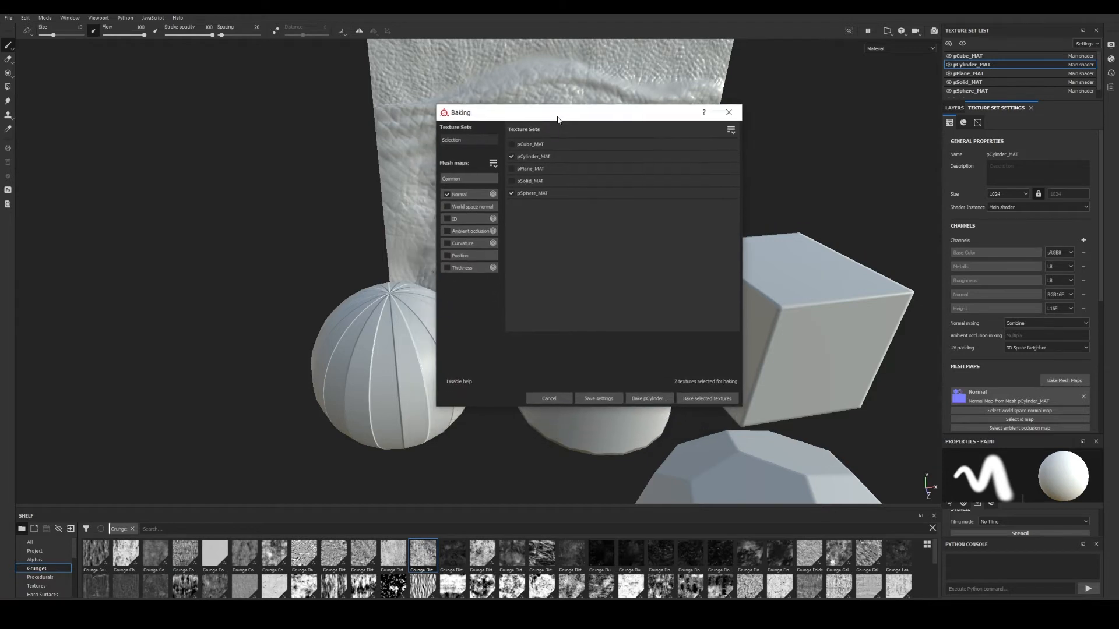
click(708, 400)
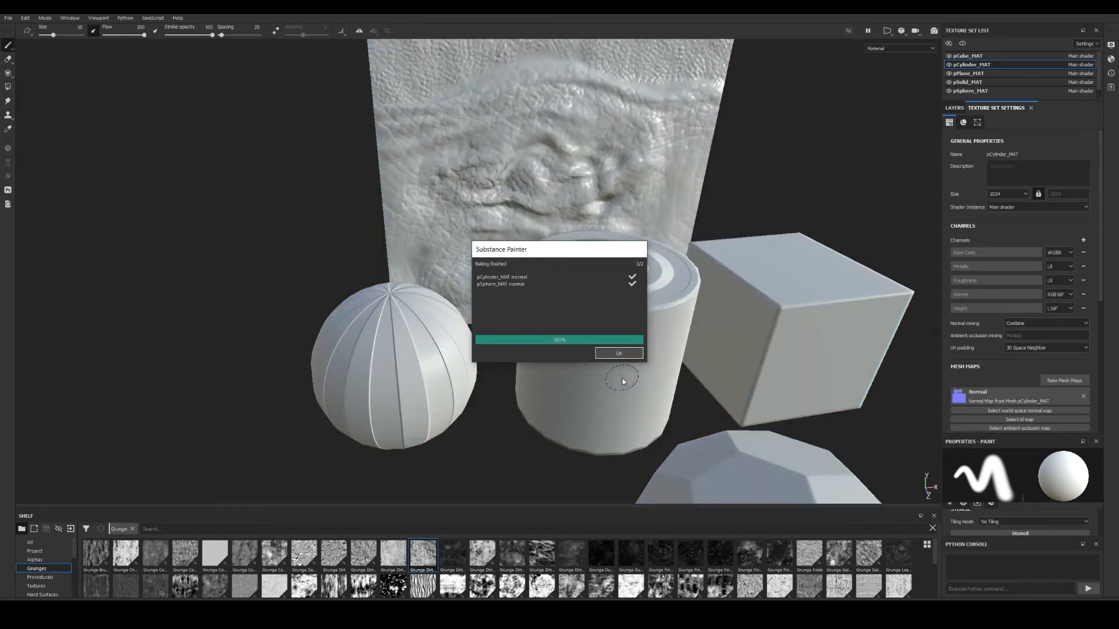
click(616, 353)
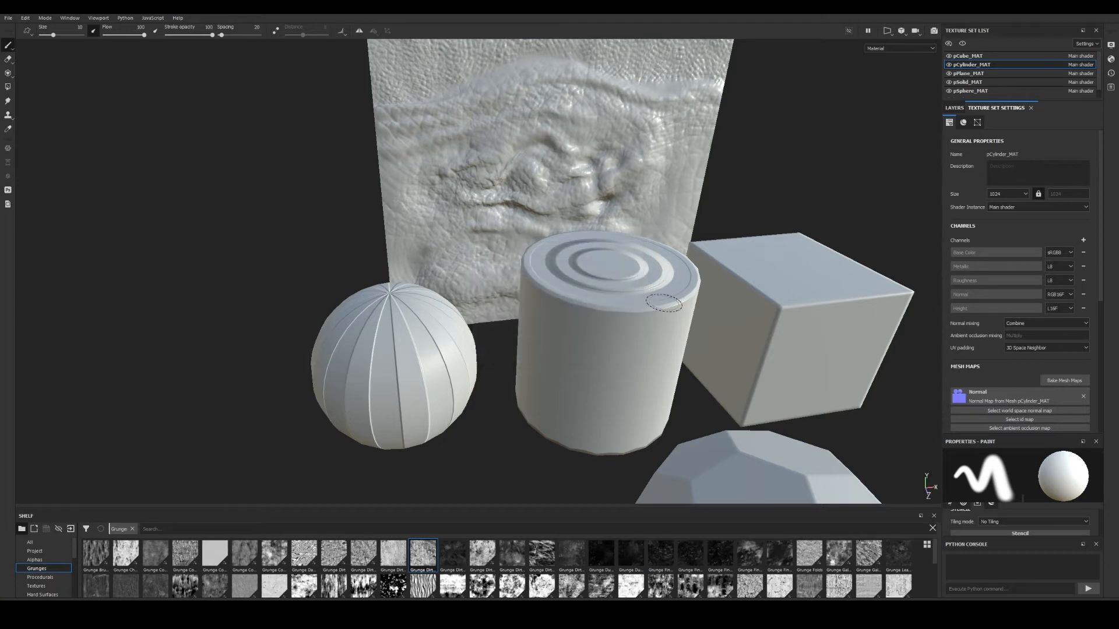
mouse_move(616, 353)
alt+mouse_down()
mouse_move(652, 343)
mouse_move(661, 291)
mouse_move(594, 334)
mouse_move(582, 294)
mouse_move(609, 286)
mouse_move(619, 213)
alt+mouse_up()
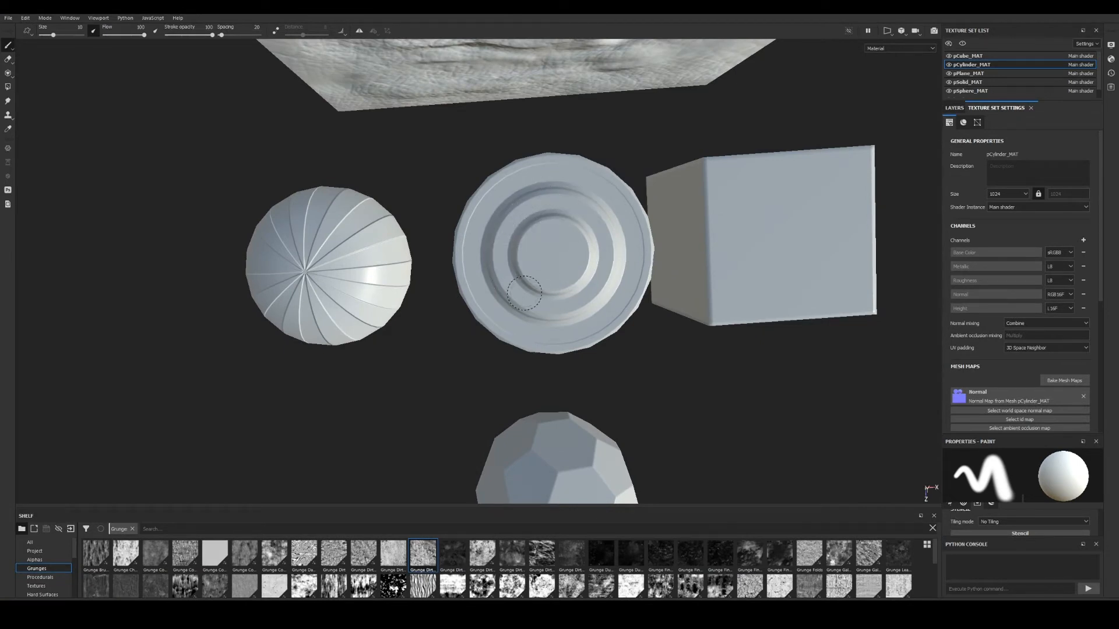
alt+drag(560, 293, 594, 263)
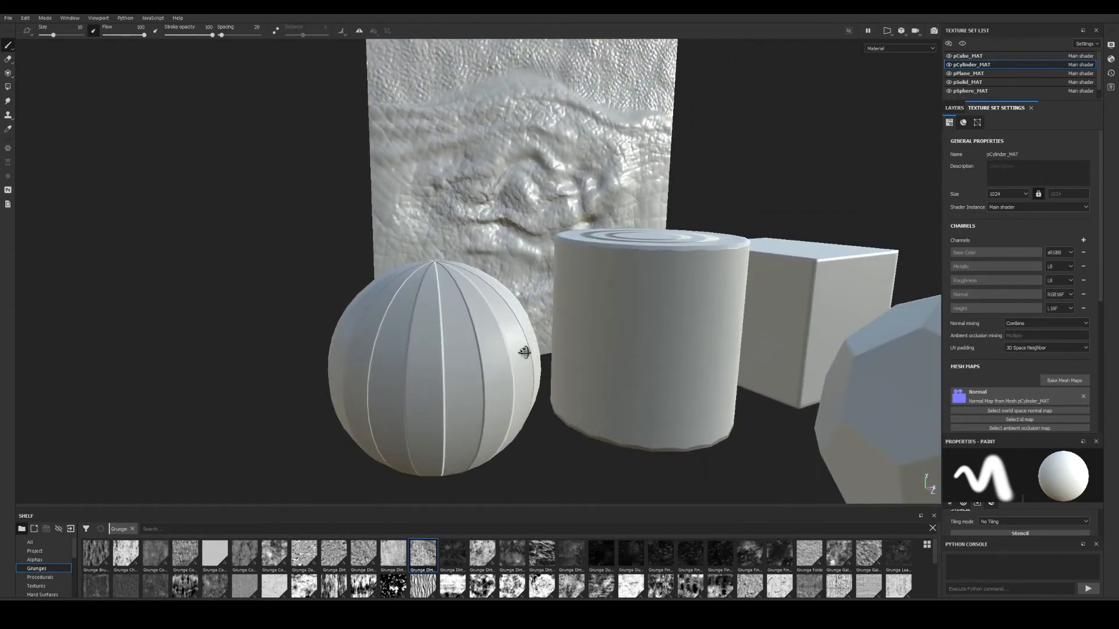
alt+drag(512, 350, 444, 346)
ctrl+alt+middle_drag(443, 346, 382, 304)
alt+drag(451, 302, 468, 333)
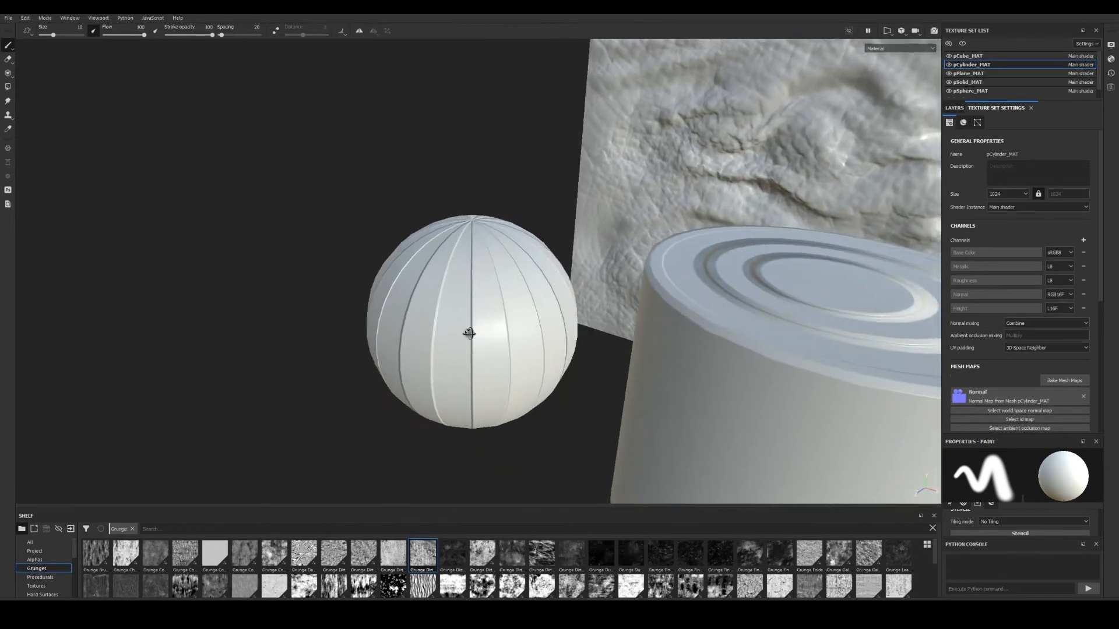
alt+right_drag(467, 333, 370, 273)
alt+middle_drag(590, 341, 504, 331)
alt+drag(504, 331, 564, 314)
alt+right_drag(495, 344, 429, 320)
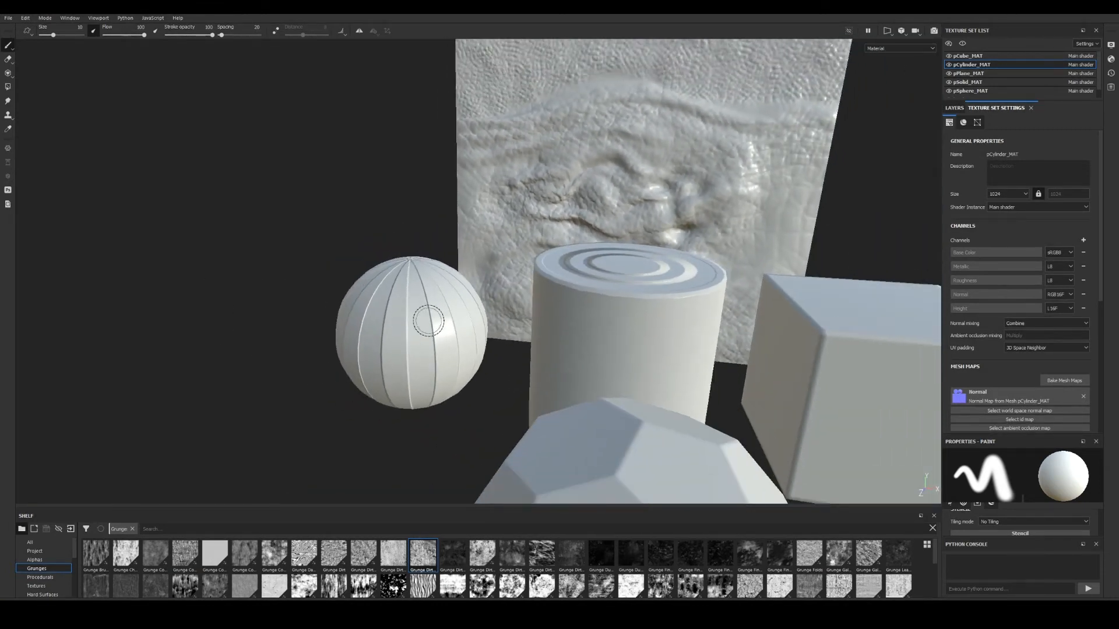
alt+drag(429, 320, 466, 326)
alt+middle_drag(568, 318, 534, 334)
alt+right_drag(534, 334, 495, 312)
alt+drag(512, 318, 524, 354)
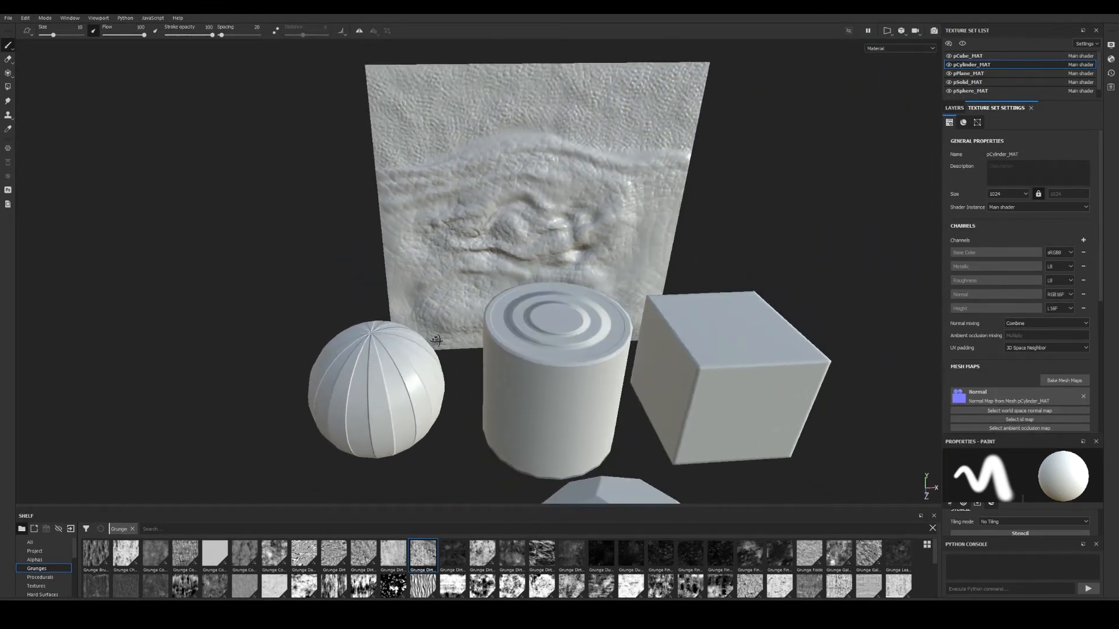
ctrl+alt+middle_drag(530, 361, 494, 342)
alt+drag(494, 349, 558, 317)
alt+middle_drag(559, 318, 596, 300)
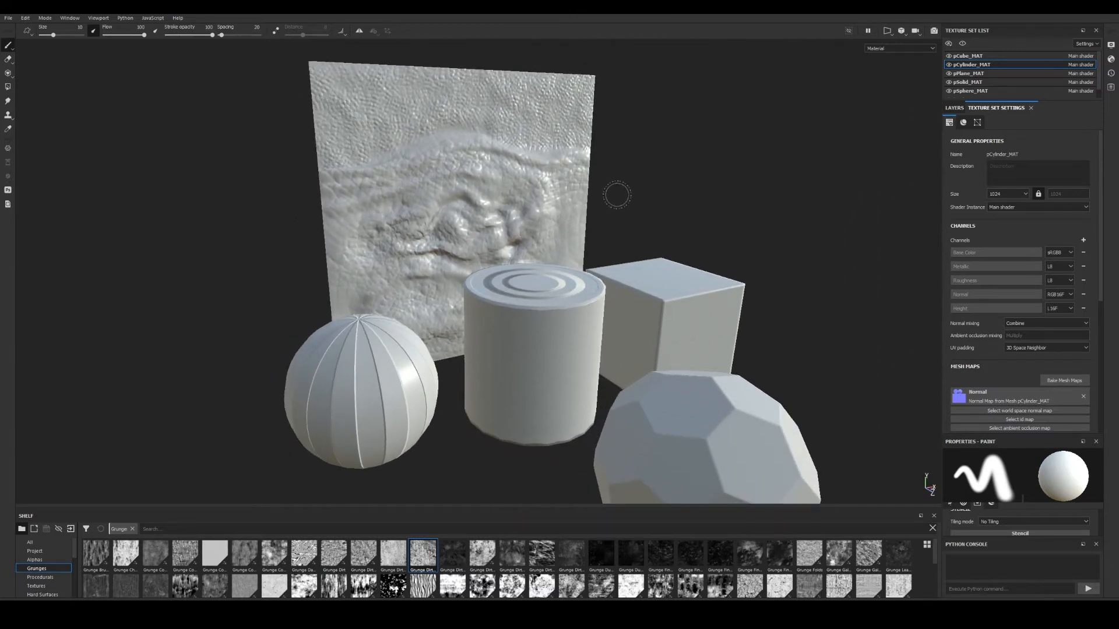
alt+drag(578, 265, 560, 287)
alt+middle_drag(560, 286, 579, 269)
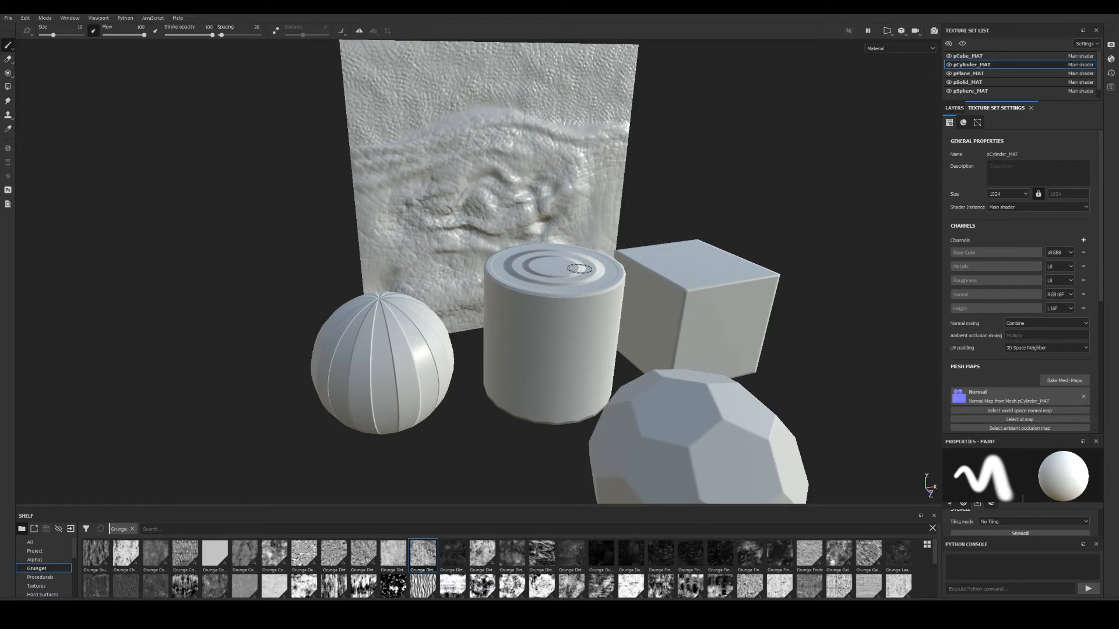
alt+drag(566, 249, 599, 279)
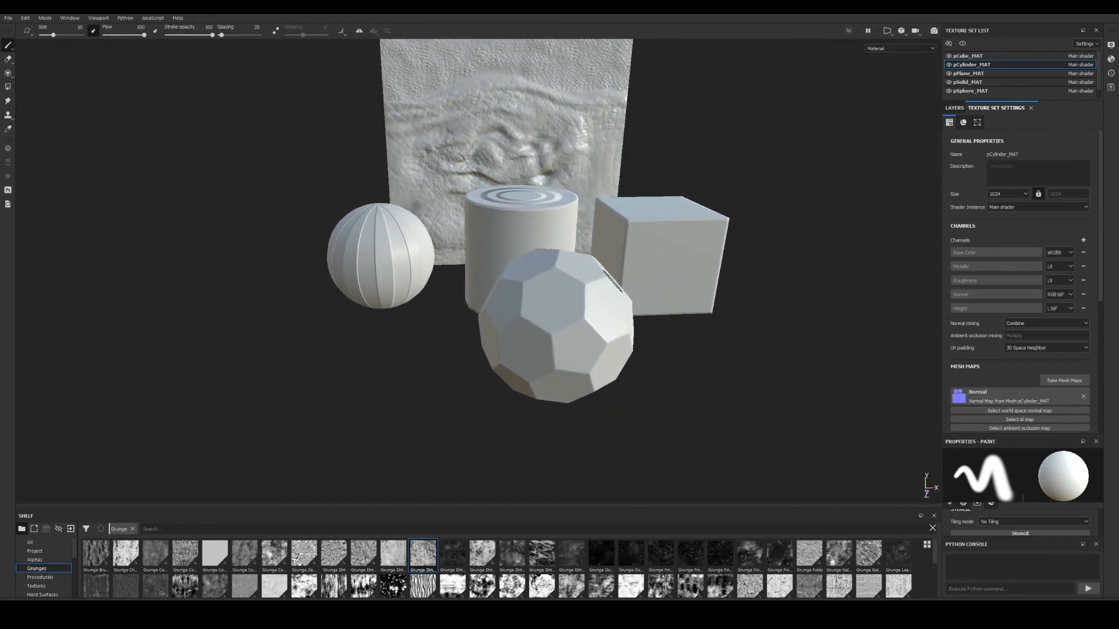
alt+drag(650, 306, 629, 329)
alt+middle_drag(629, 330, 635, 344)
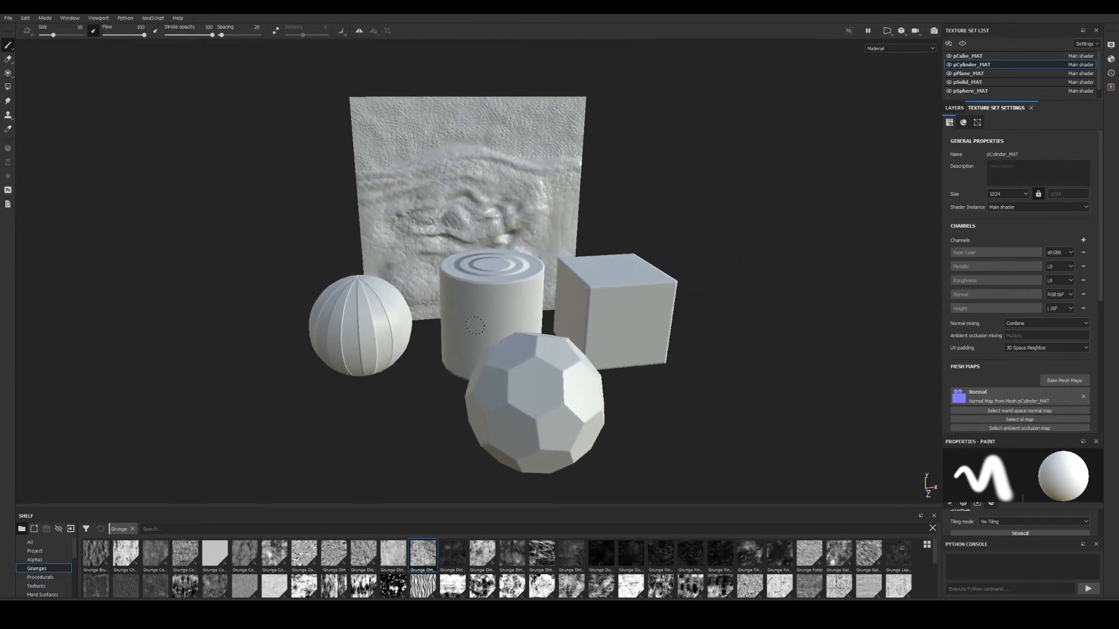
alt+drag(373, 233, 420, 242)
alt+middle_drag(421, 242, 541, 280)
alt+right_drag(541, 281, 573, 326)
alt+drag(708, 312, 679, 309)
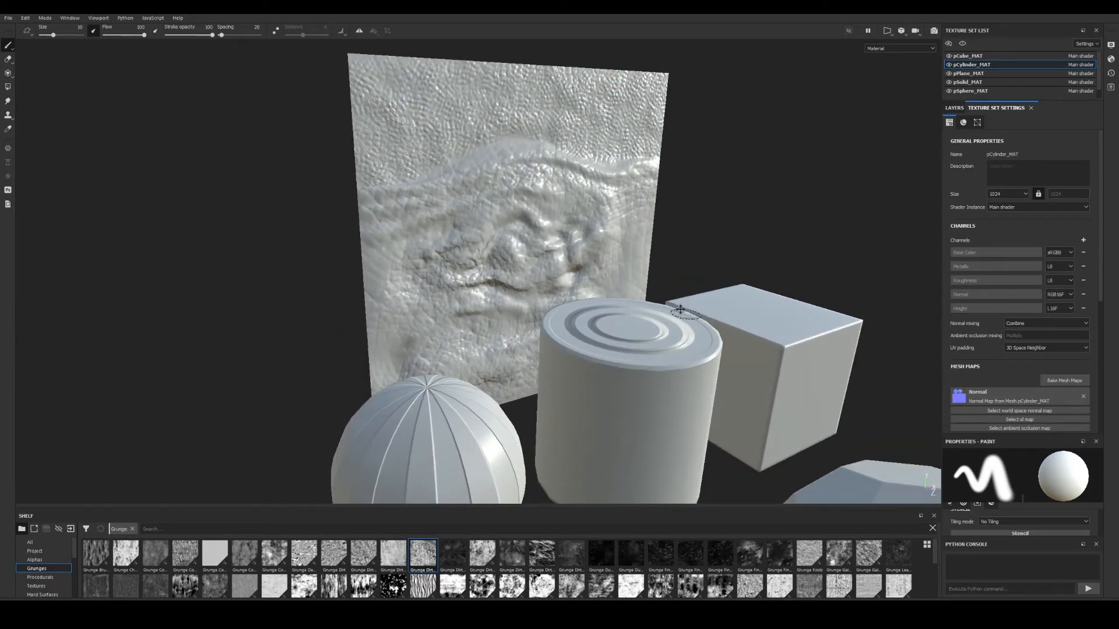
alt+middle_drag(679, 309, 658, 285)
alt+right_drag(658, 284, 641, 273)
alt+middle_drag(606, 318, 578, 300)
alt+right_drag(578, 300, 551, 280)
mouse_move(632, 318)
alt+mouse_down()
mouse_move(592, 314)
mouse_move(577, 294)
alt+mouse_up()
alt+middle_drag(671, 314, 629, 324)
alt+drag(629, 324, 619, 329)
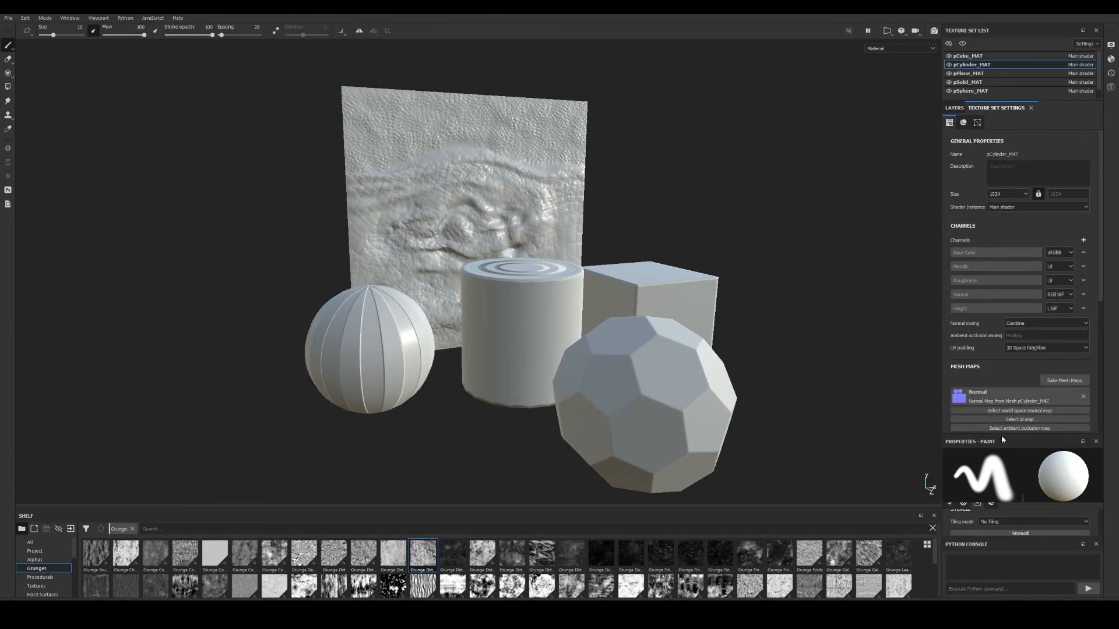
Reopen the mesh map baker and set the output size to 2048.
click(1058, 383)
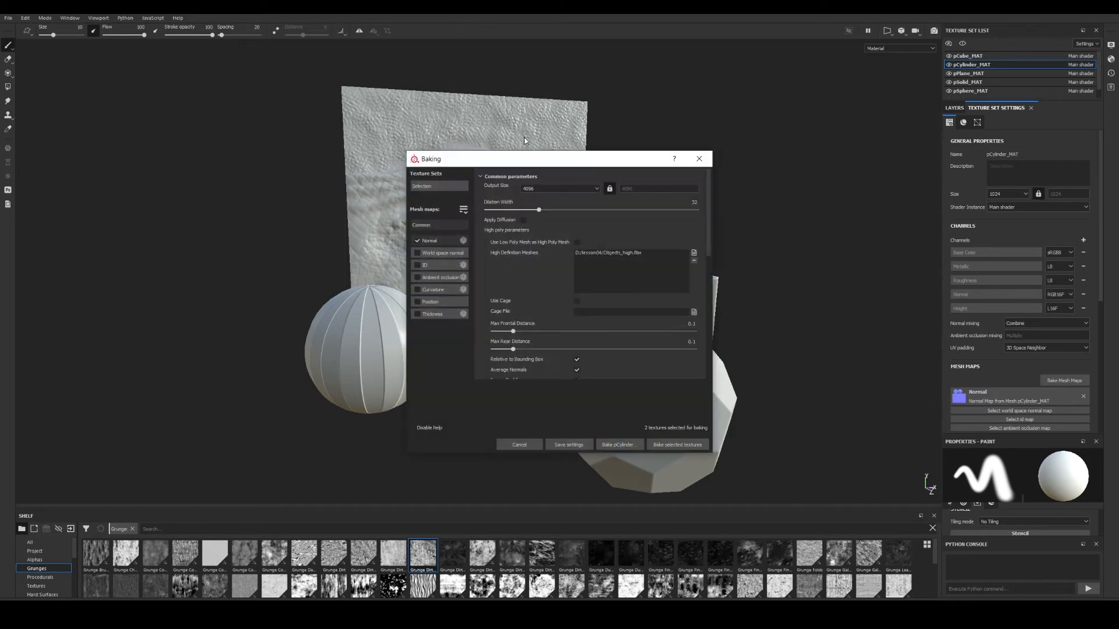
click(568, 189)
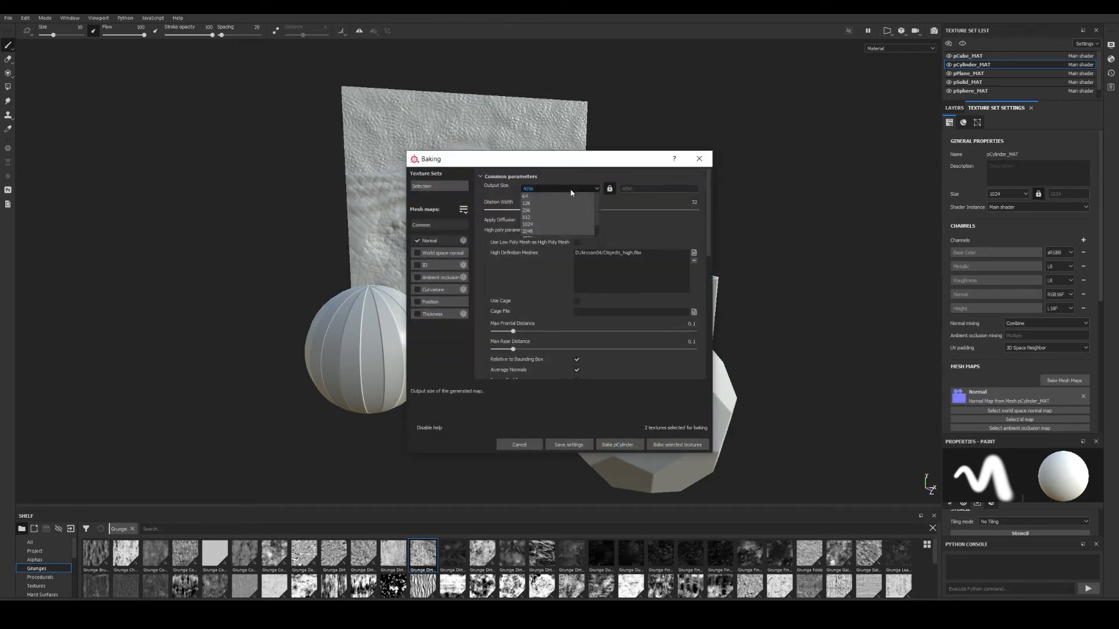
click(543, 229)
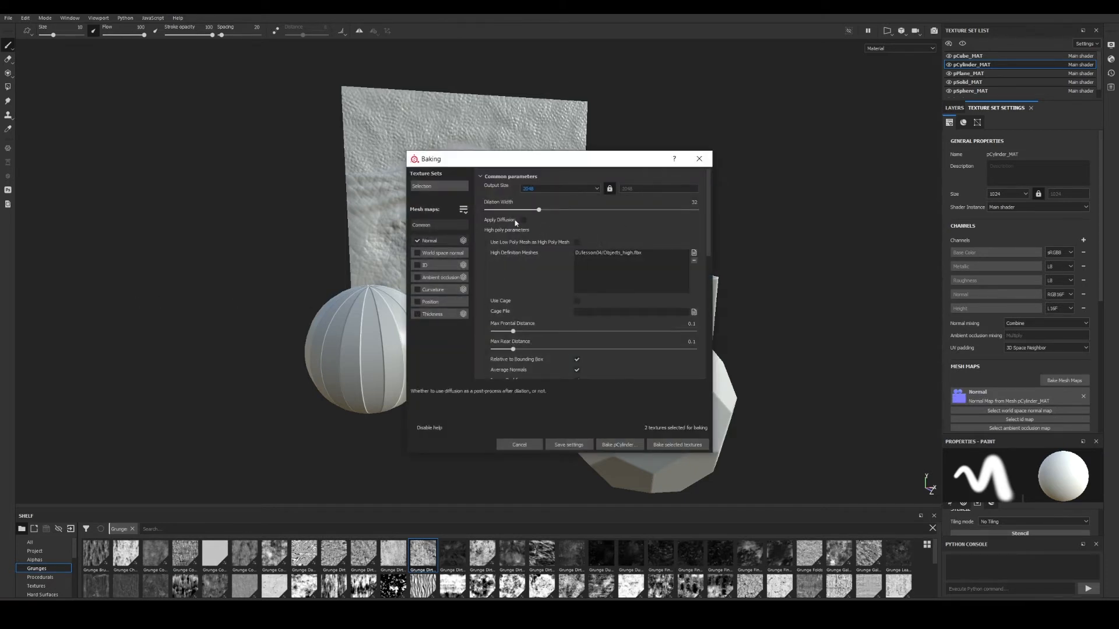
drag(576, 158, 589, 157)
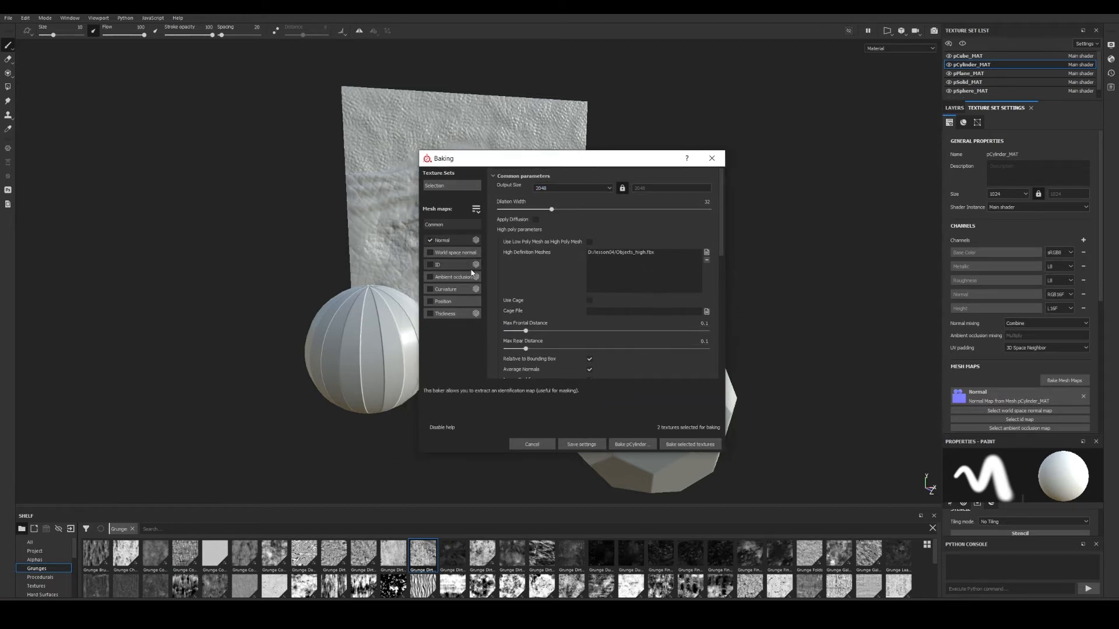
Exclude Normal and include Ambient occlusion, Curvature, Position and Thickness maps.
click(429, 240)
click(429, 276)
click(430, 289)
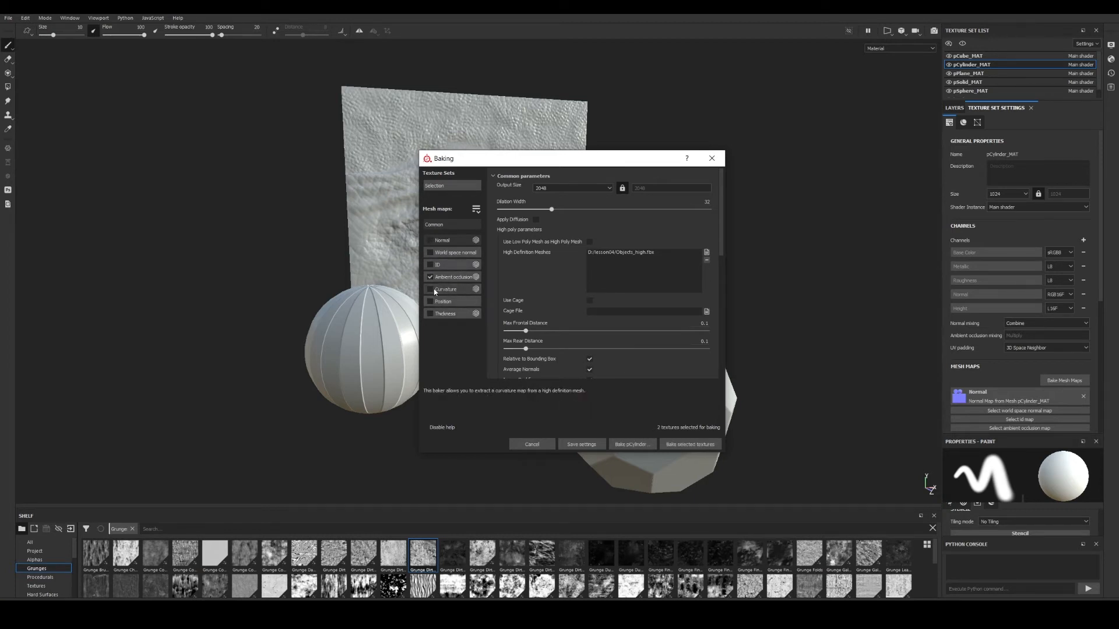
click(430, 301)
click(429, 314)
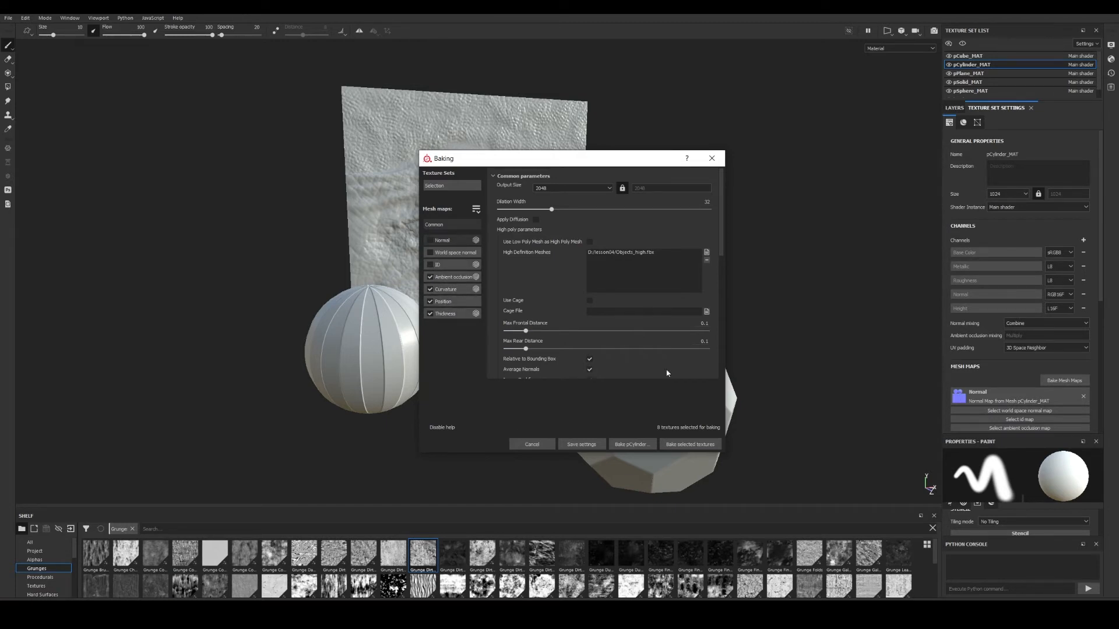
scroll(629, 336, down, 2)
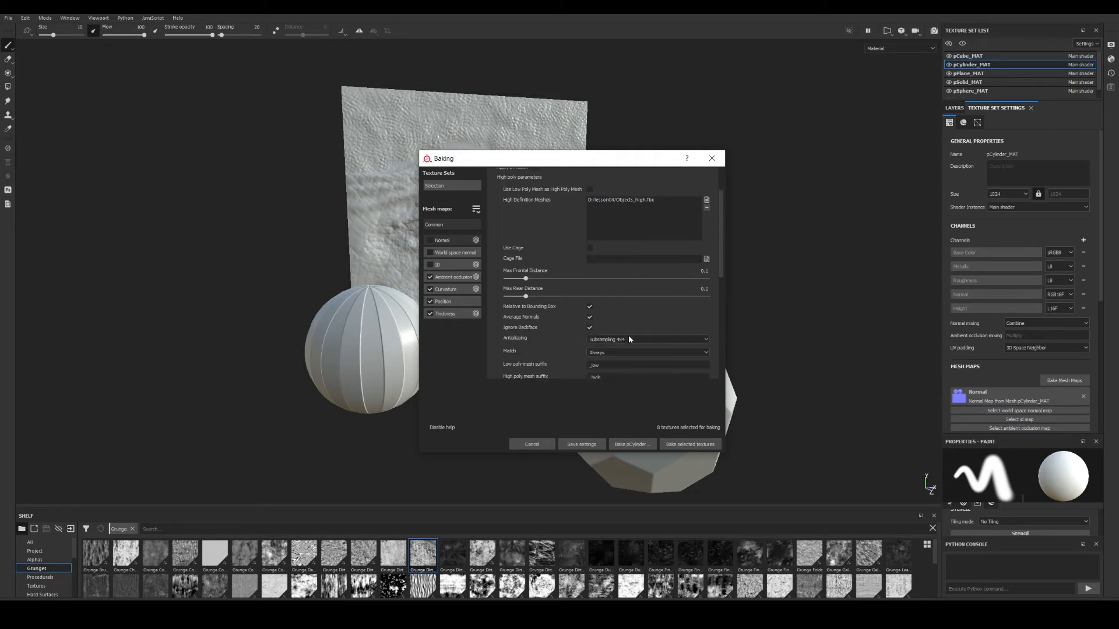
scroll(628, 336, down, 1)
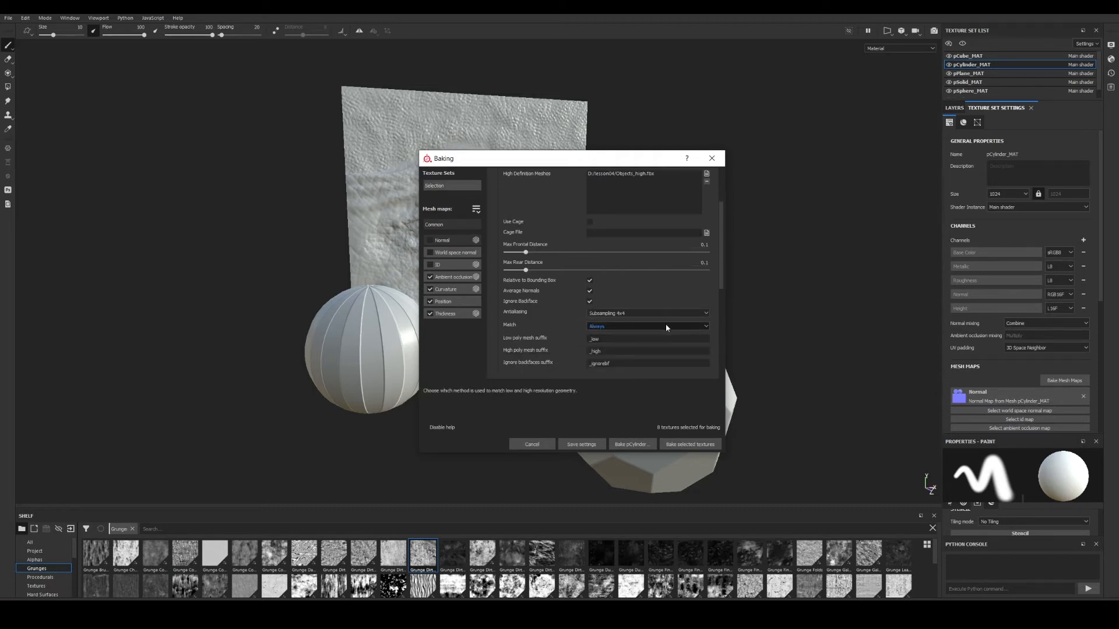
Confirm all five texture sets are selected and start baking the chosen maps.
click(454, 188)
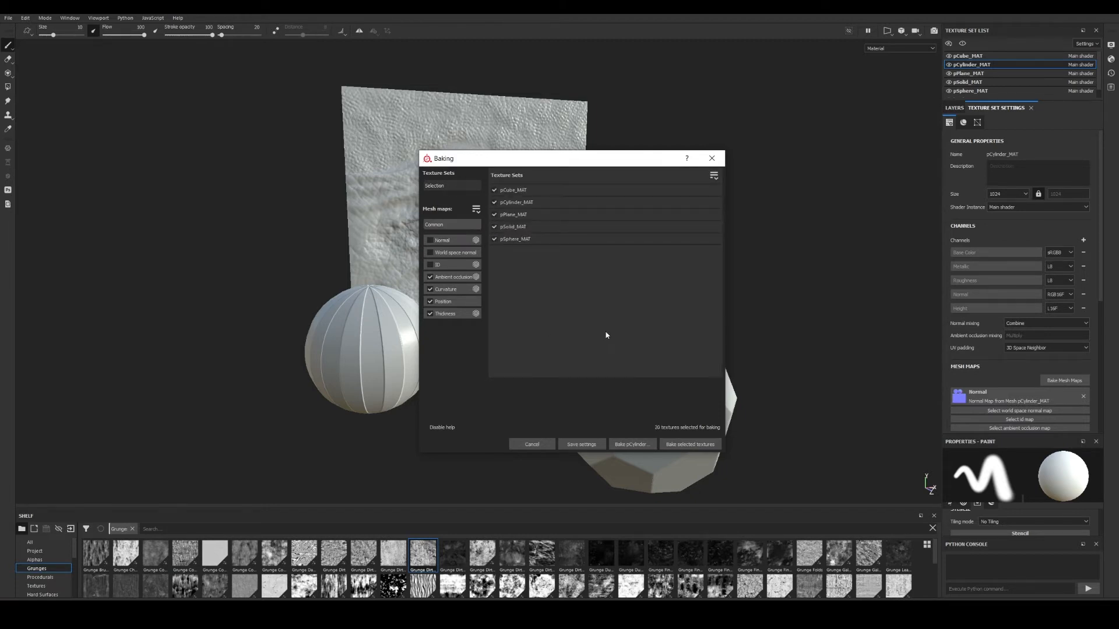
click(453, 224)
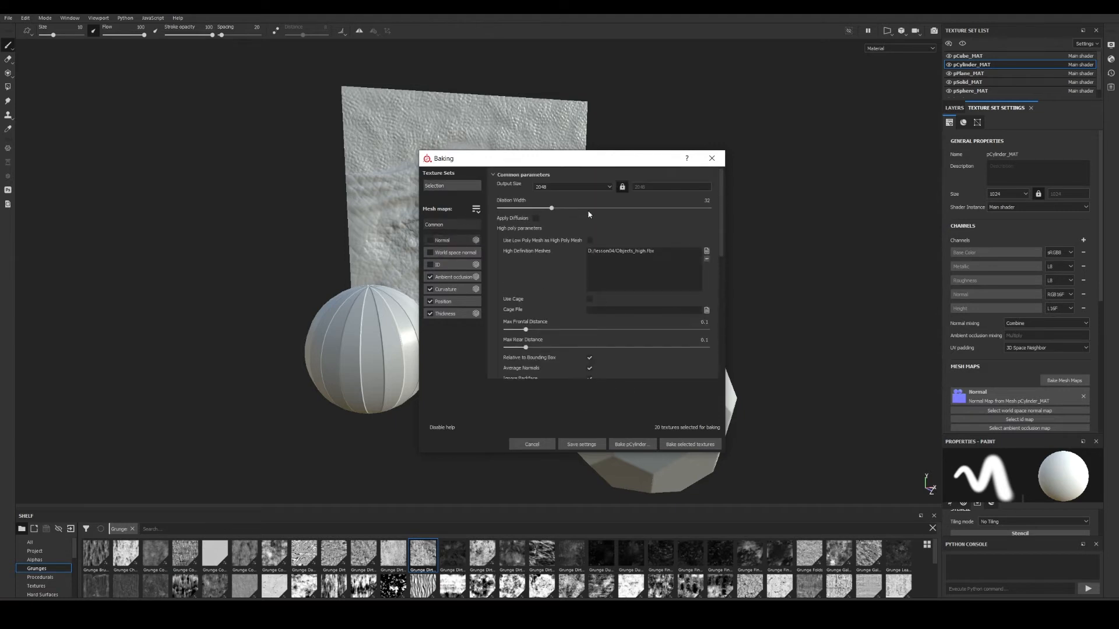
click(693, 445)
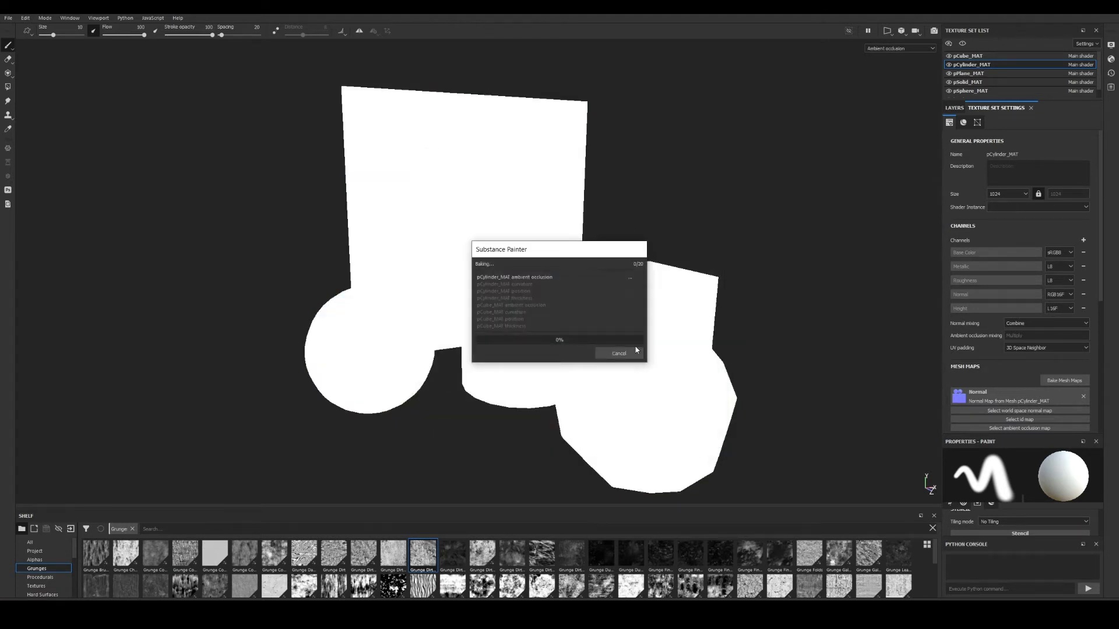
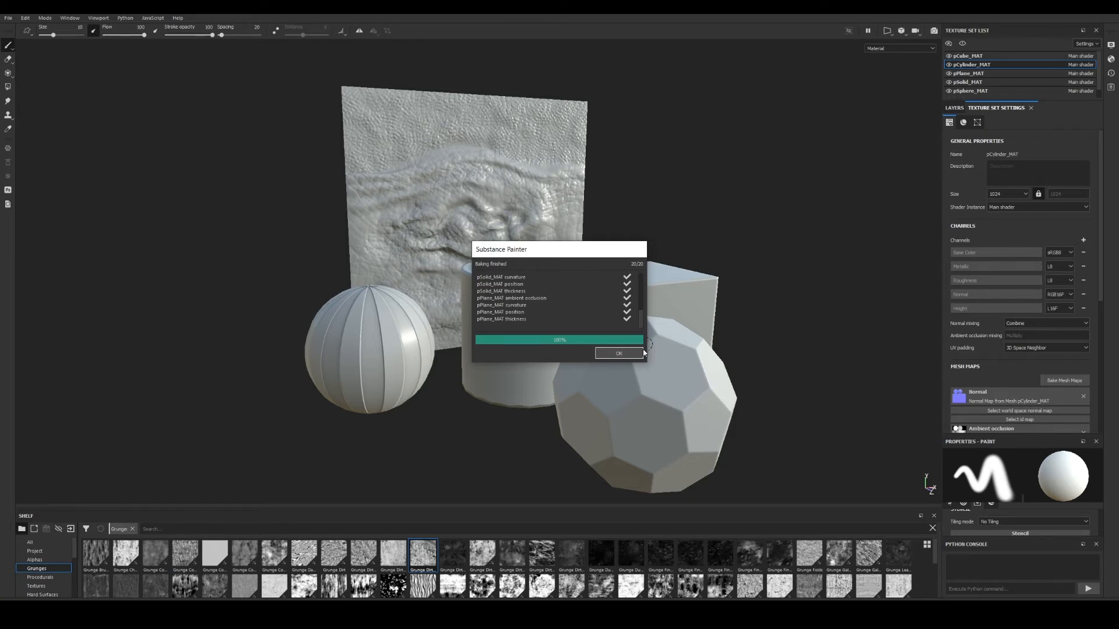
Close the baking report and orbit around the baked plane, sphere, cylinder, cube and solid.
click(638, 354)
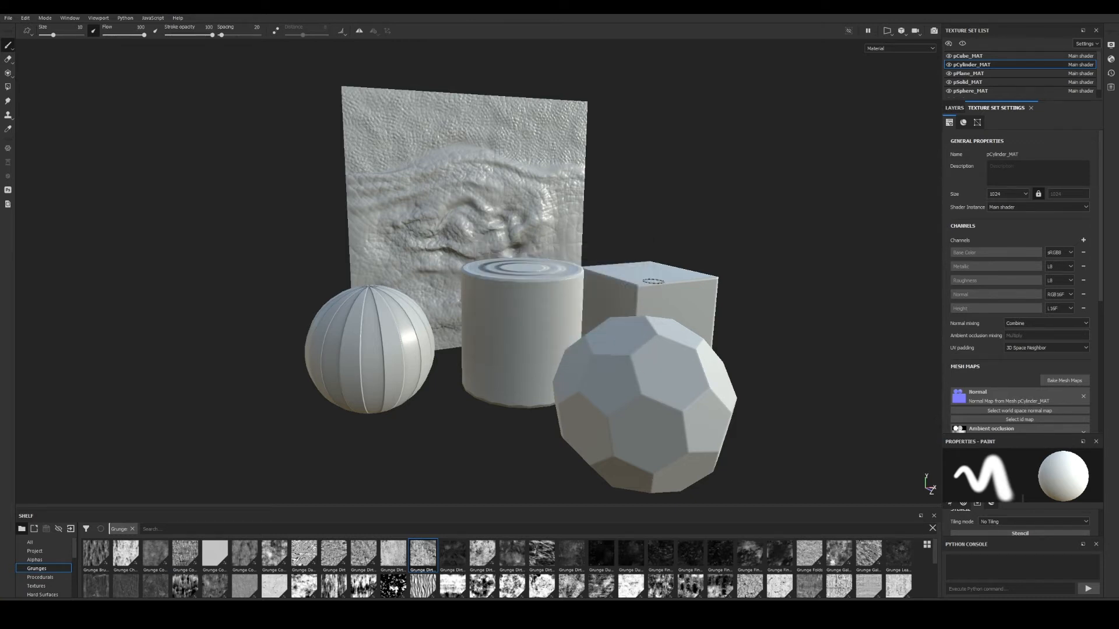
alt+drag(652, 282, 650, 322)
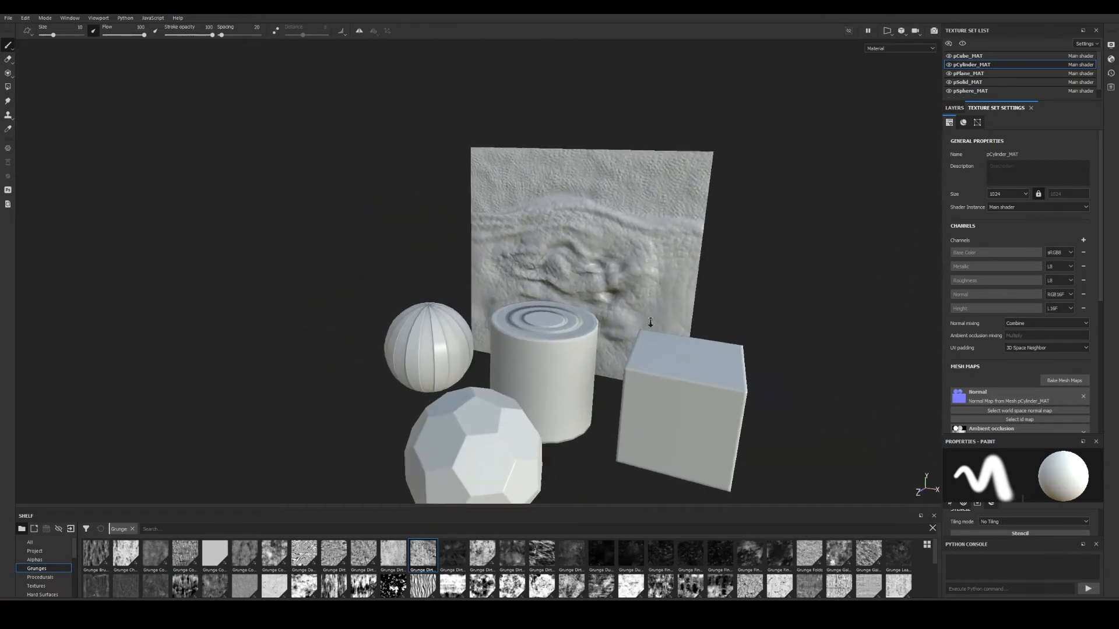
alt+right_drag(650, 323, 655, 338)
alt+drag(655, 338, 723, 316)
scroll(1026, 414, down, 1)
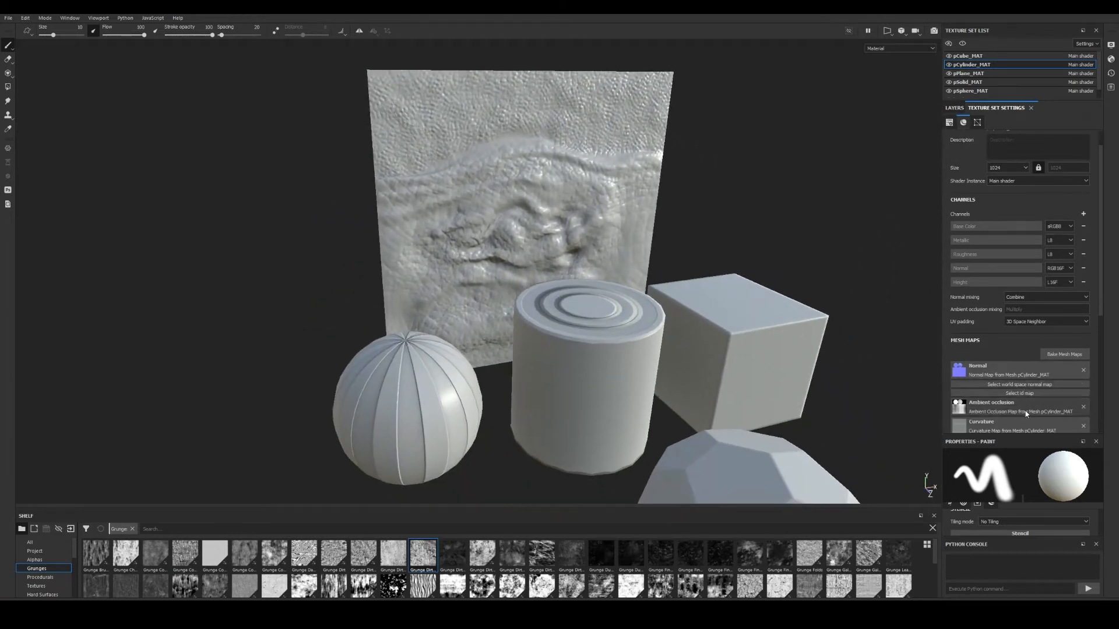
scroll(1026, 414, down, 1)
scroll(635, 301, up, 2)
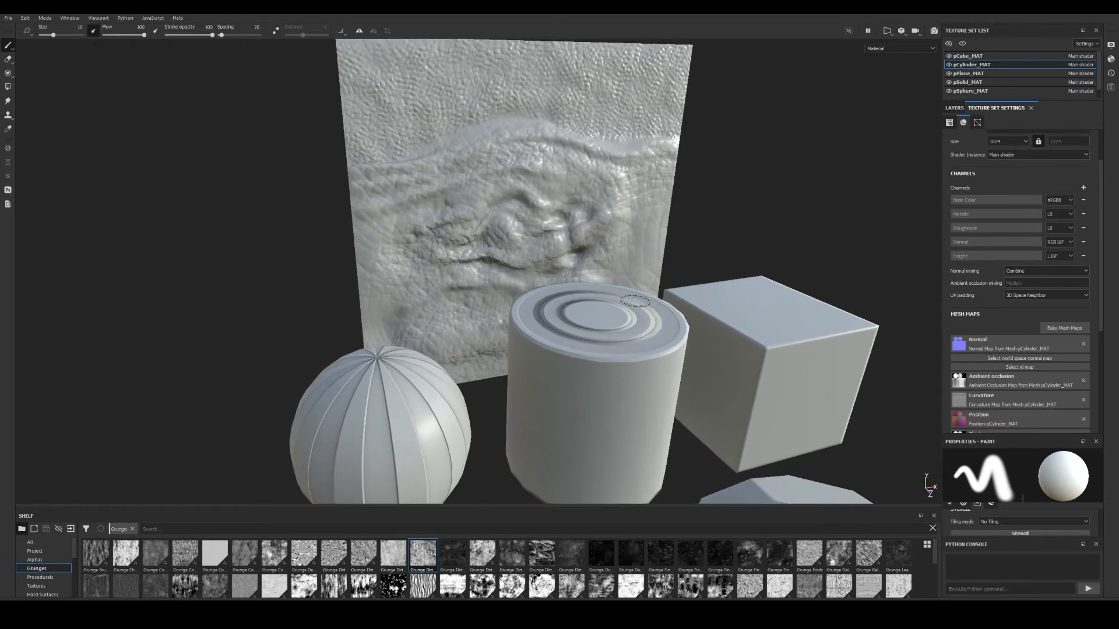
alt+drag(635, 301, 554, 323)
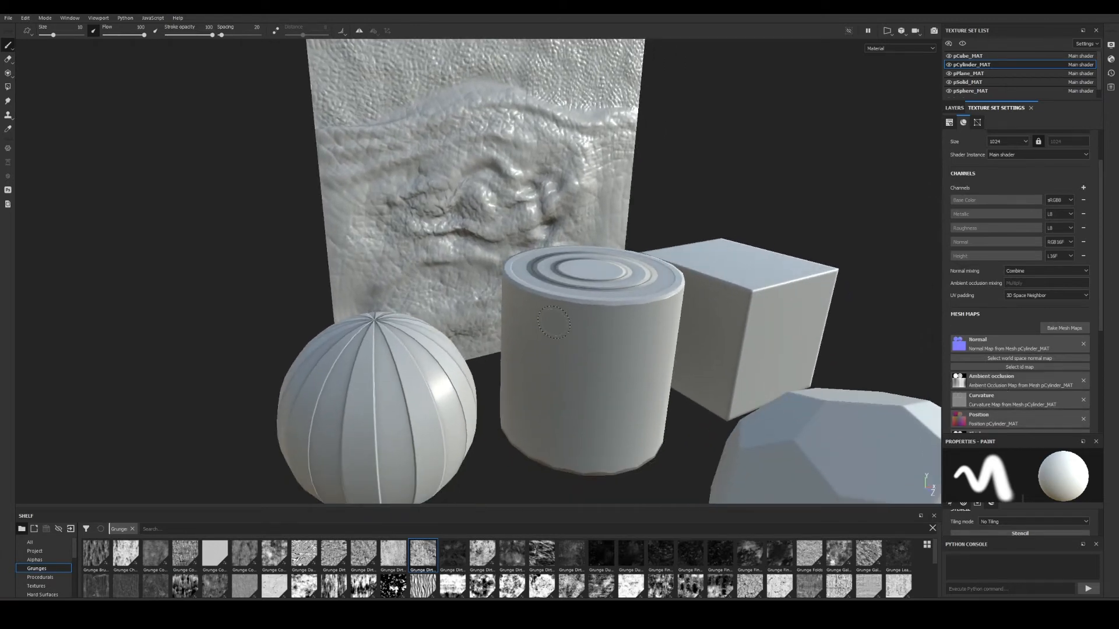
Switch the viewport display from ID to the Ambient occlusion mesh map.
key(b)
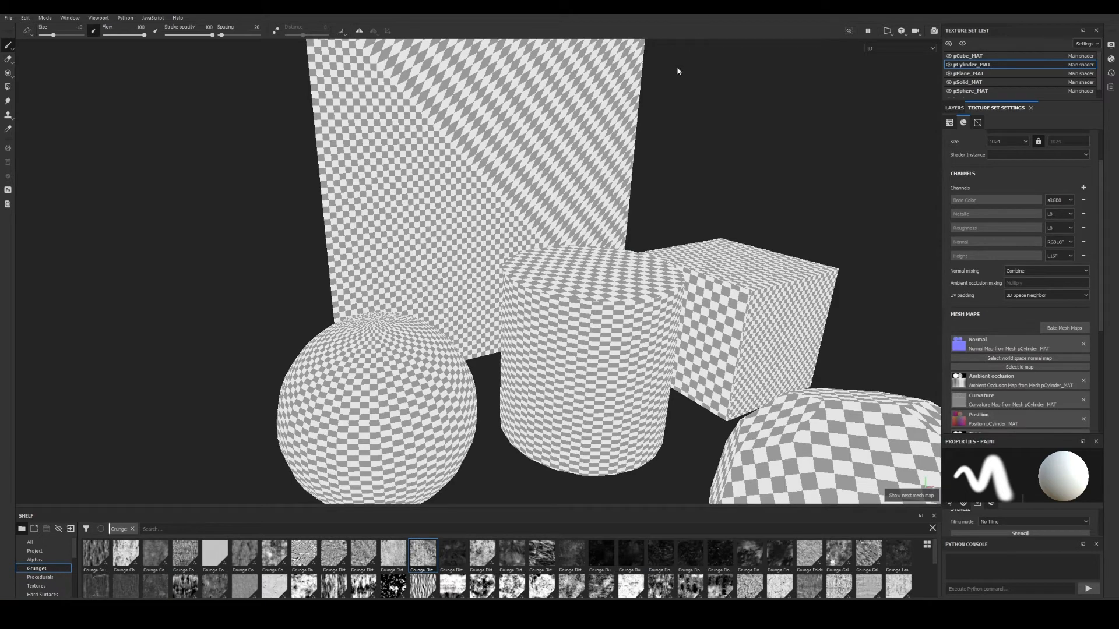
key(b)
alt+drag(627, 232, 637, 323)
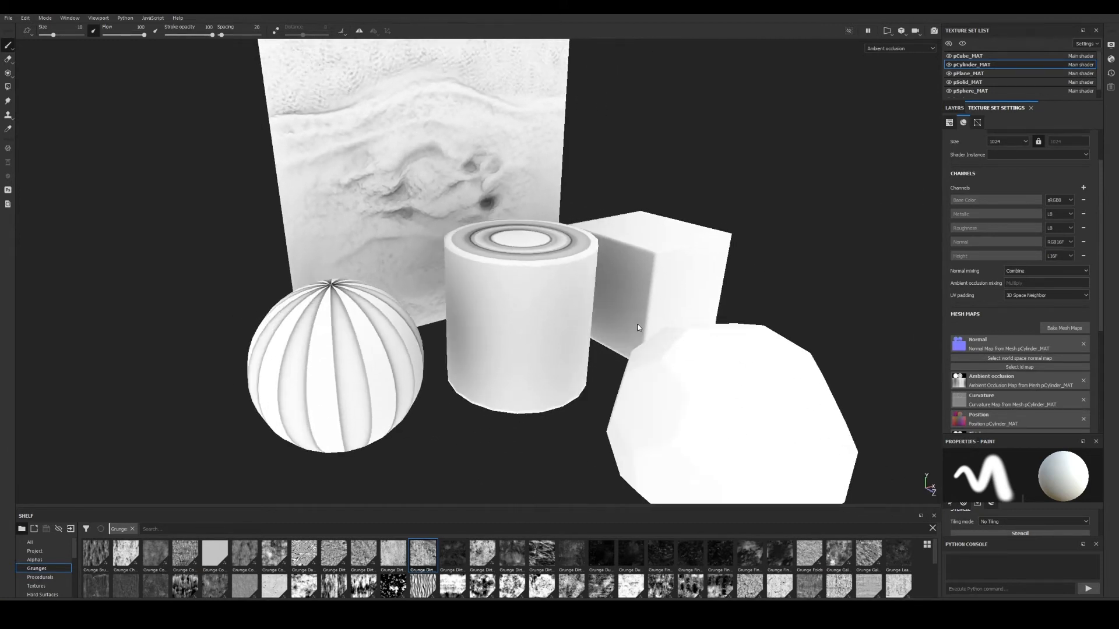
Inspect the occlusion shading on the sphere and the faceted solid, then view the whole scene.
alt+drag(587, 365, 565, 345)
alt+middle_drag(338, 361, 432, 291)
alt+right_drag(432, 291, 685, 345)
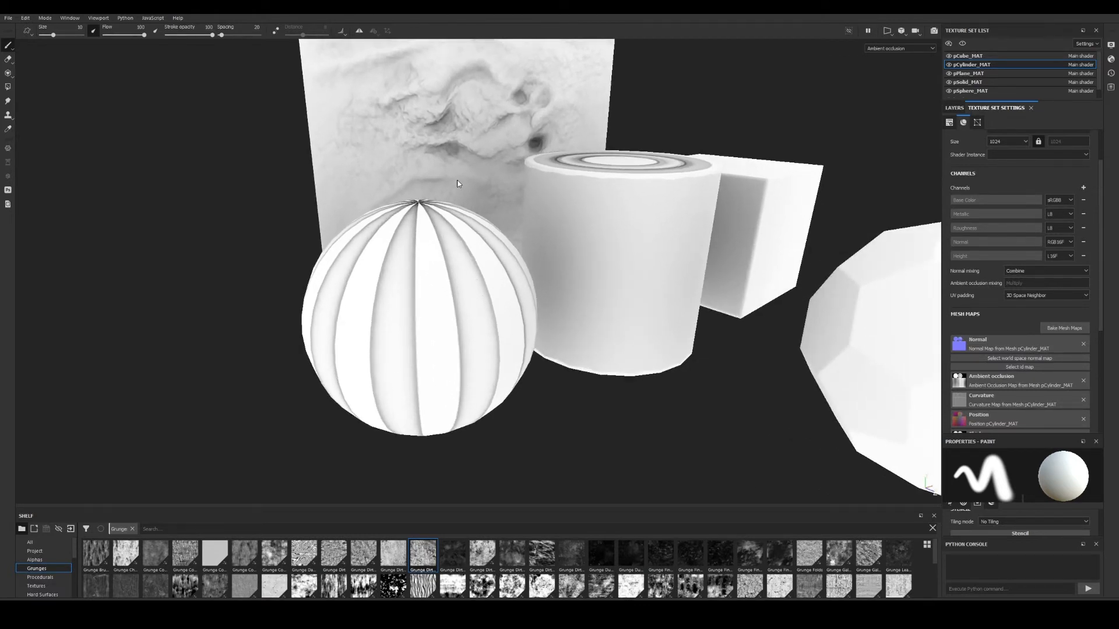
alt+drag(468, 265, 337, 305)
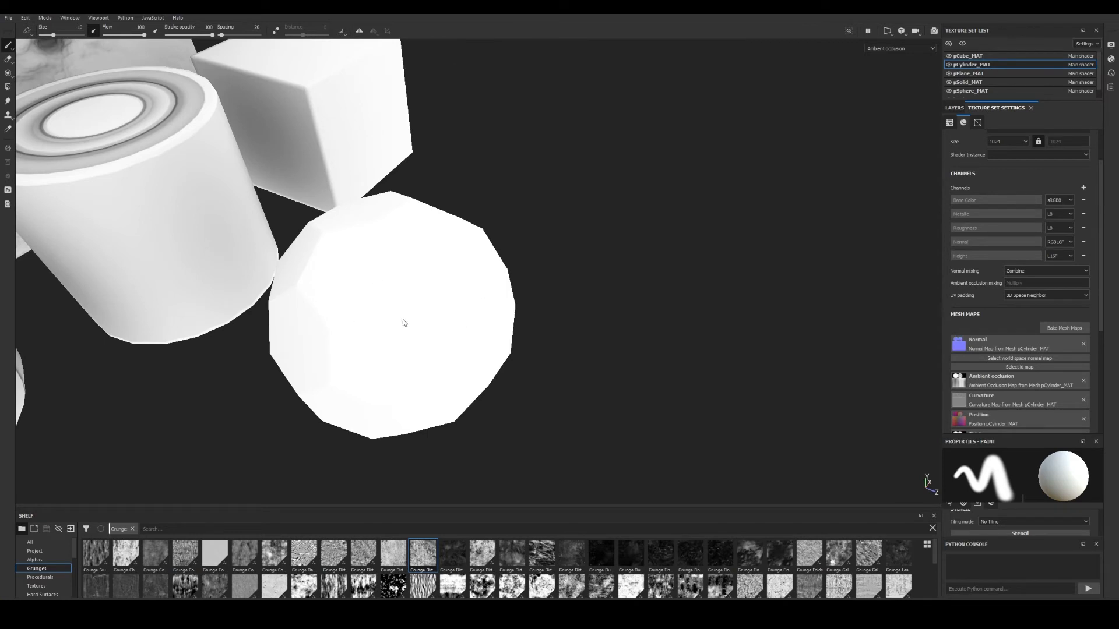
alt+drag(404, 321, 370, 227)
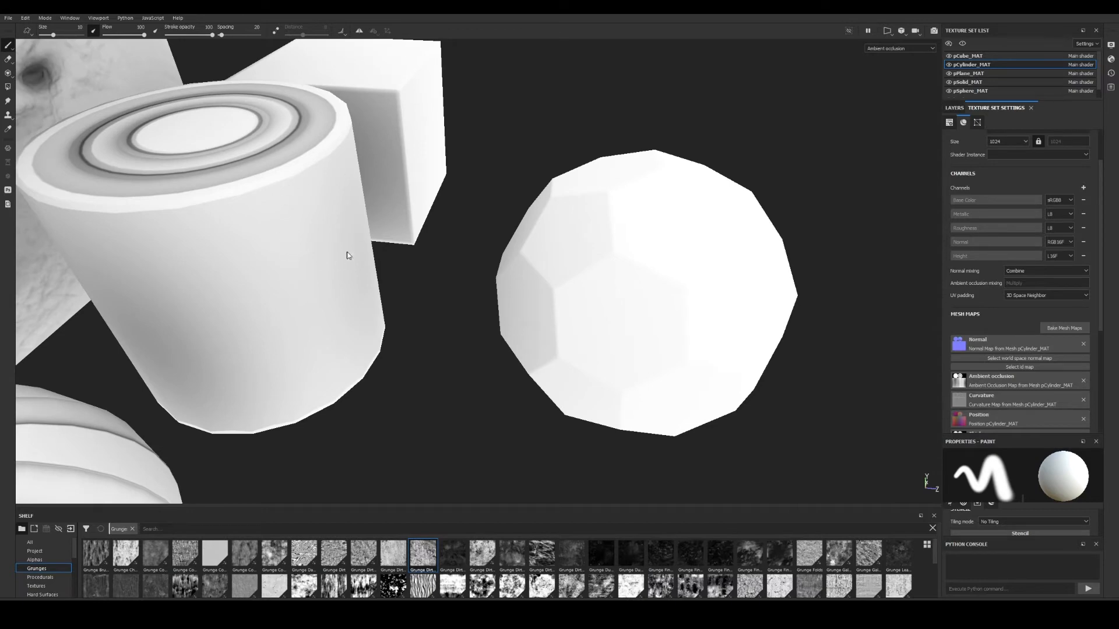
alt+middle_drag(458, 264, 563, 284)
alt+right_drag(562, 284, 287, 232)
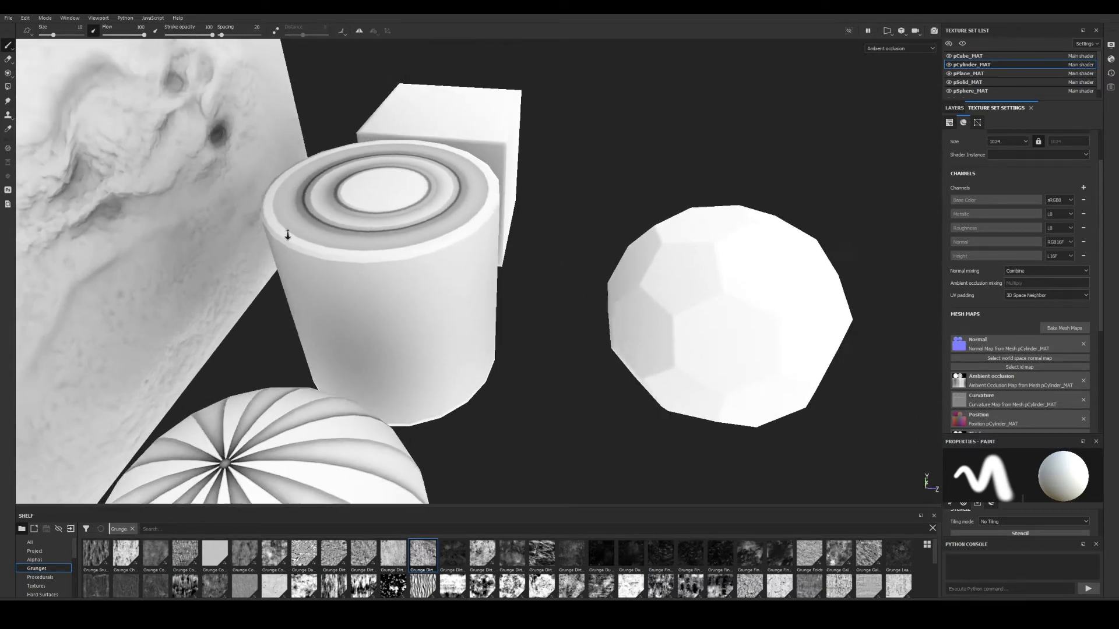
alt+drag(288, 233, 234, 251)
alt+right_drag(685, 337, 528, 321)
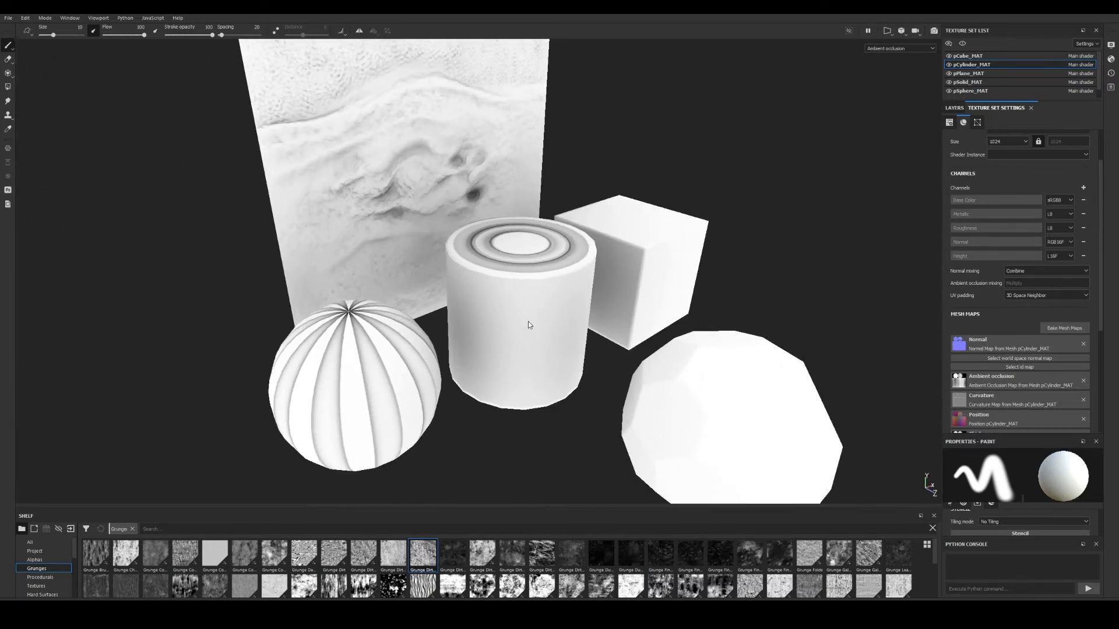
Show the Curvature mesh map and zoom in on the sphere's seam curvature.
alt+middle_drag(528, 321, 547, 284)
key(b)
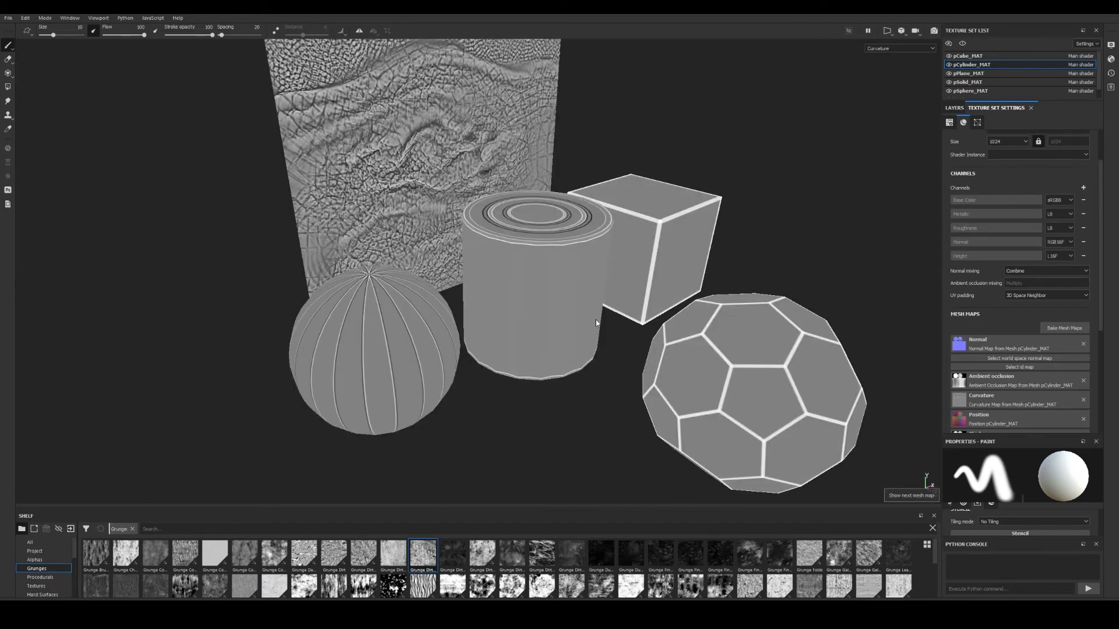
alt+drag(580, 326, 617, 310)
alt+middle_drag(617, 310, 688, 246)
alt+right_drag(561, 280, 680, 326)
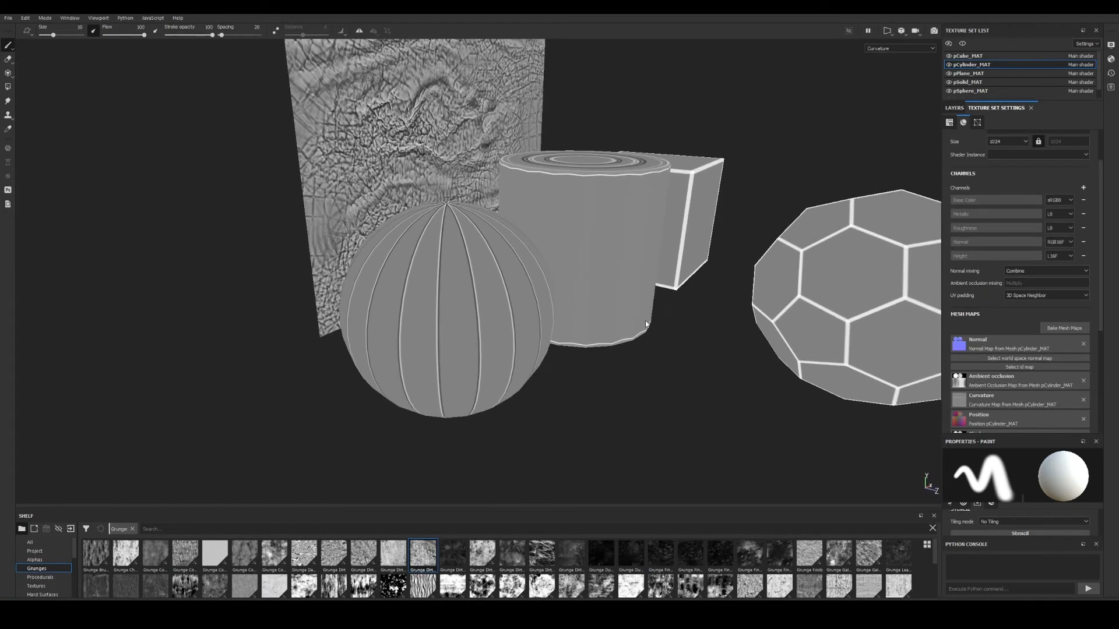
alt+middle_drag(680, 326, 595, 335)
alt+drag(594, 335, 550, 361)
alt+middle_drag(550, 360, 594, 367)
alt+right_drag(594, 367, 611, 368)
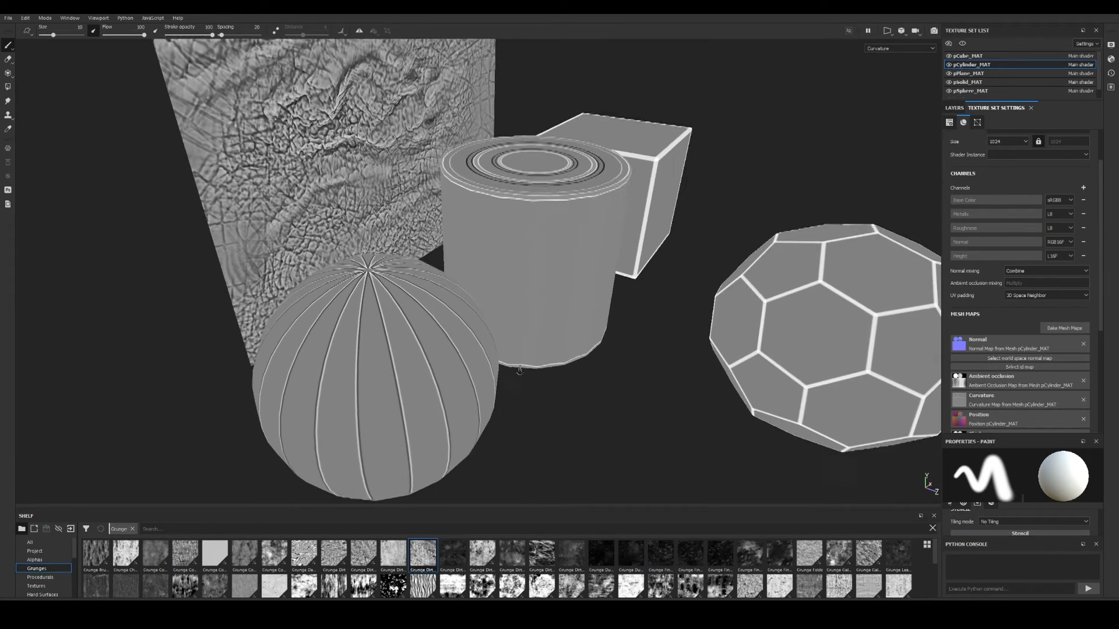
alt+drag(525, 370, 562, 367)
alt+right_drag(394, 320, 474, 295)
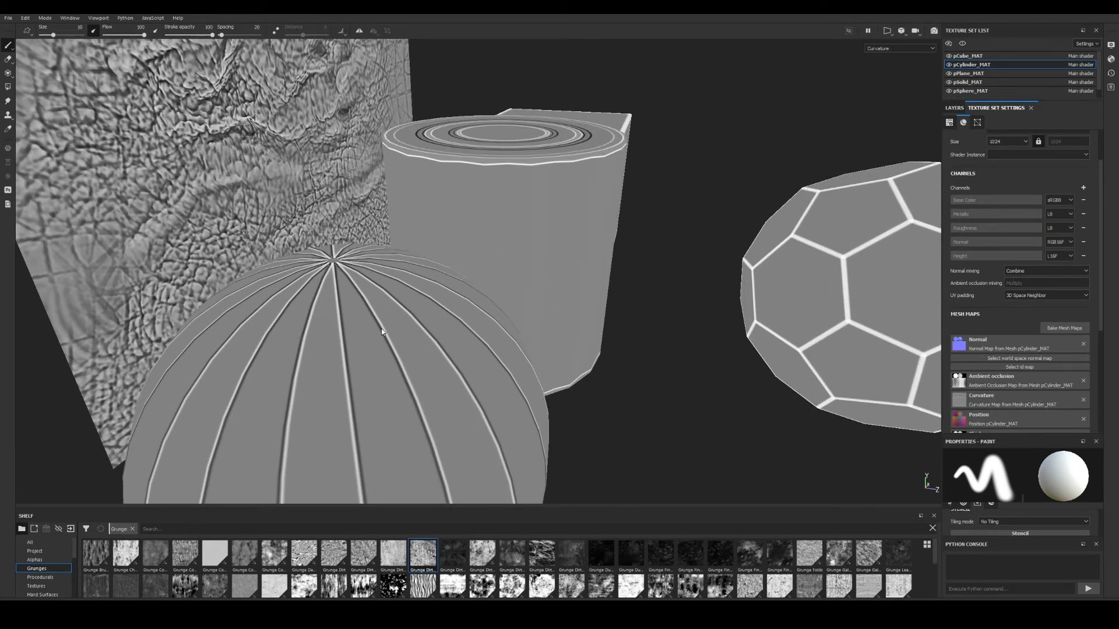
Bring the cube into view and frame all meshes from a higher angle to inspect curvature.
alt+drag(381, 329, 365, 335)
alt+right_drag(365, 335, 272, 342)
alt+middle_drag(414, 348, 327, 331)
alt+right_drag(327, 331, 138, 272)
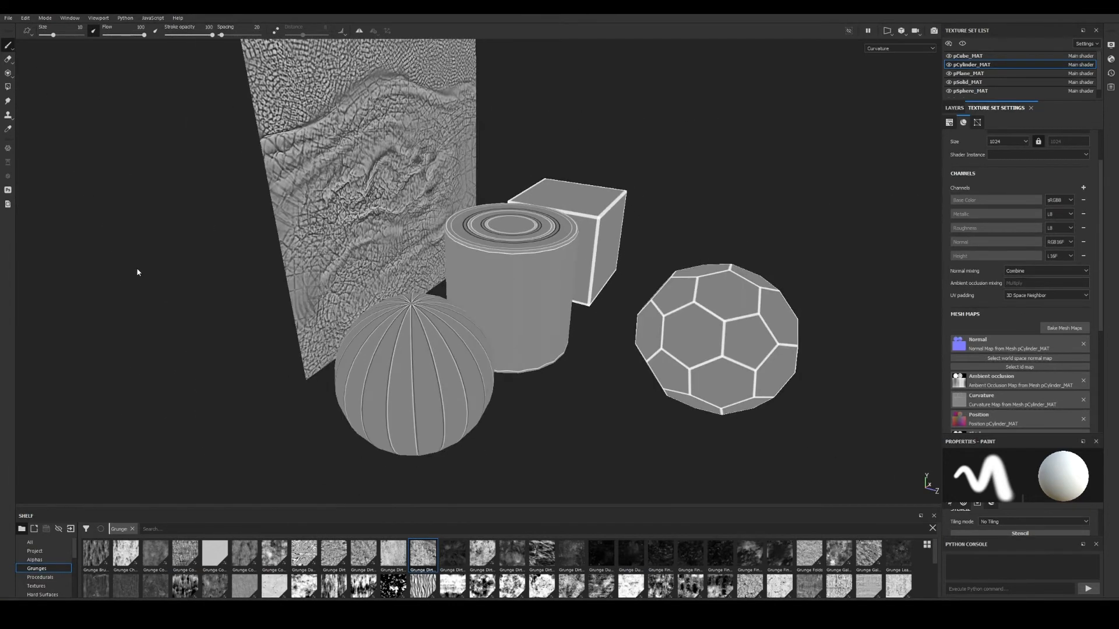
alt+middle_drag(525, 356, 458, 357)
alt+drag(457, 357, 389, 344)
alt+middle_drag(389, 343, 424, 345)
alt+drag(425, 344, 492, 347)
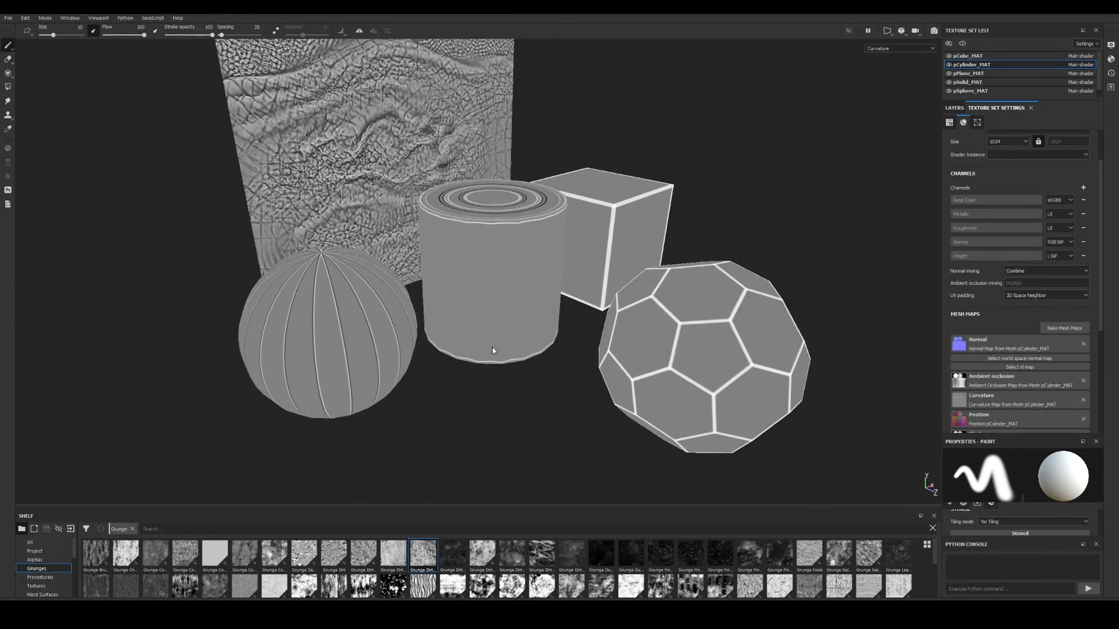
alt+middle_drag(492, 348, 455, 364)
alt+drag(456, 364, 494, 365)
alt+middle_drag(495, 365, 501, 373)
alt+drag(487, 353, 492, 370)
alt+right_drag(491, 370, 433, 334)
alt+middle_drag(433, 334, 443, 339)
Inspect the textured plane's curvature up close, then zoom out to the faceted solid.
alt+middle_drag(367, 207, 445, 344)
alt+drag(446, 344, 472, 373)
alt+right_drag(472, 373, 682, 354)
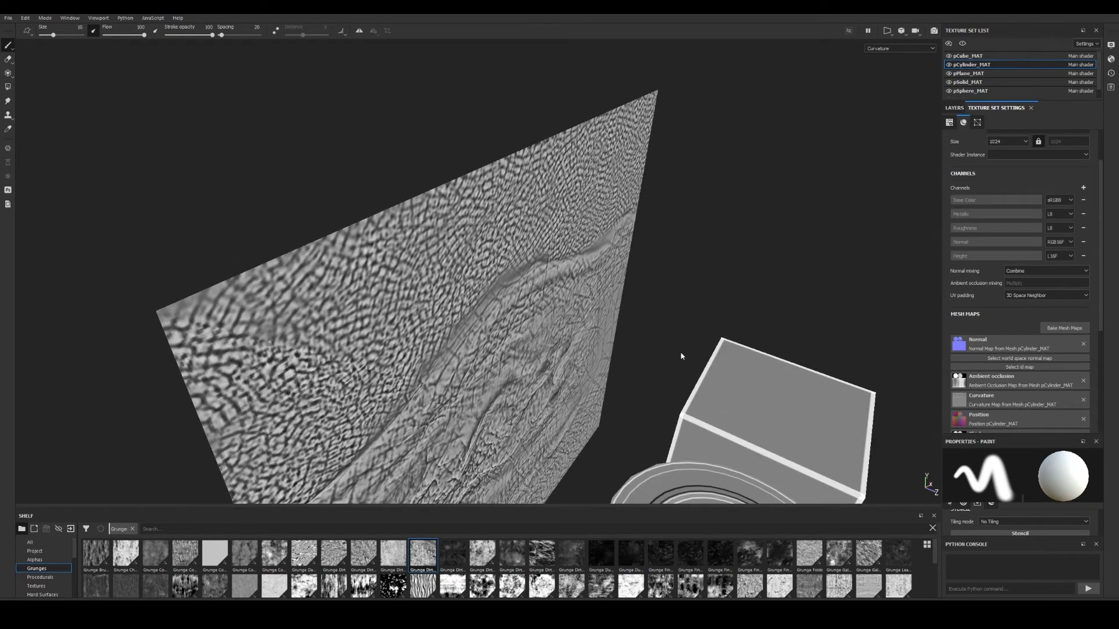
alt+drag(682, 354, 536, 340)
alt+middle_drag(536, 340, 547, 189)
alt+right_drag(547, 189, 495, 277)
alt+drag(496, 277, 574, 259)
alt+right_drag(573, 259, 548, 268)
alt+drag(547, 268, 533, 286)
alt+right_drag(534, 285, 463, 269)
alt+drag(463, 270, 396, 256)
alt+right_drag(396, 257, 462, 229)
Show the Position mesh map and view its colour gradients on the cube and plane.
key(b)
alt+drag(462, 229, 610, 303)
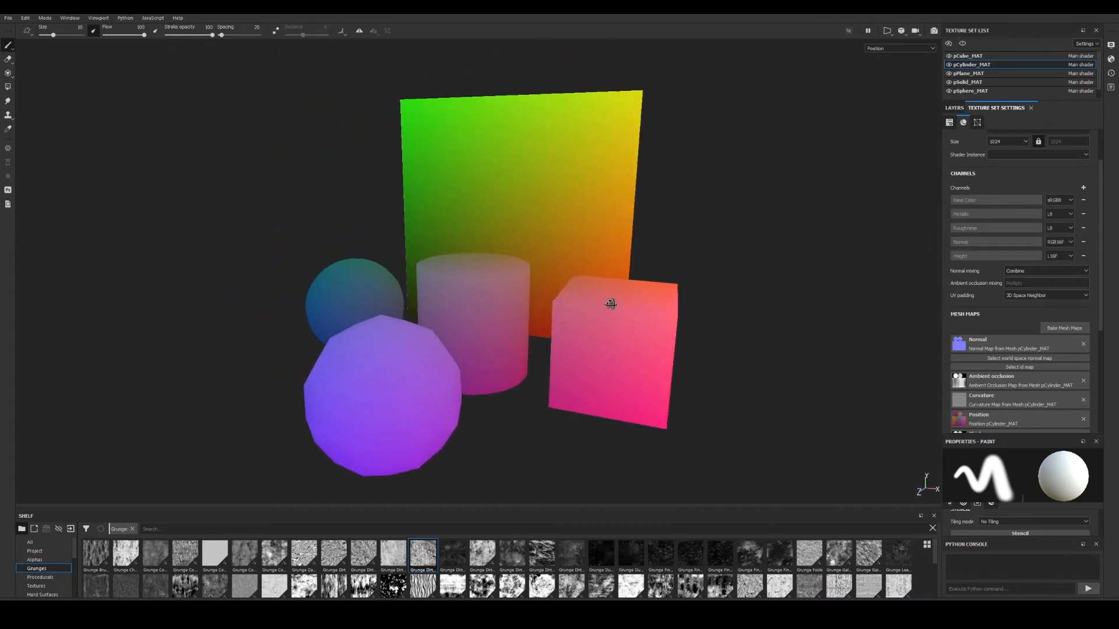
alt+middle_drag(610, 303, 695, 291)
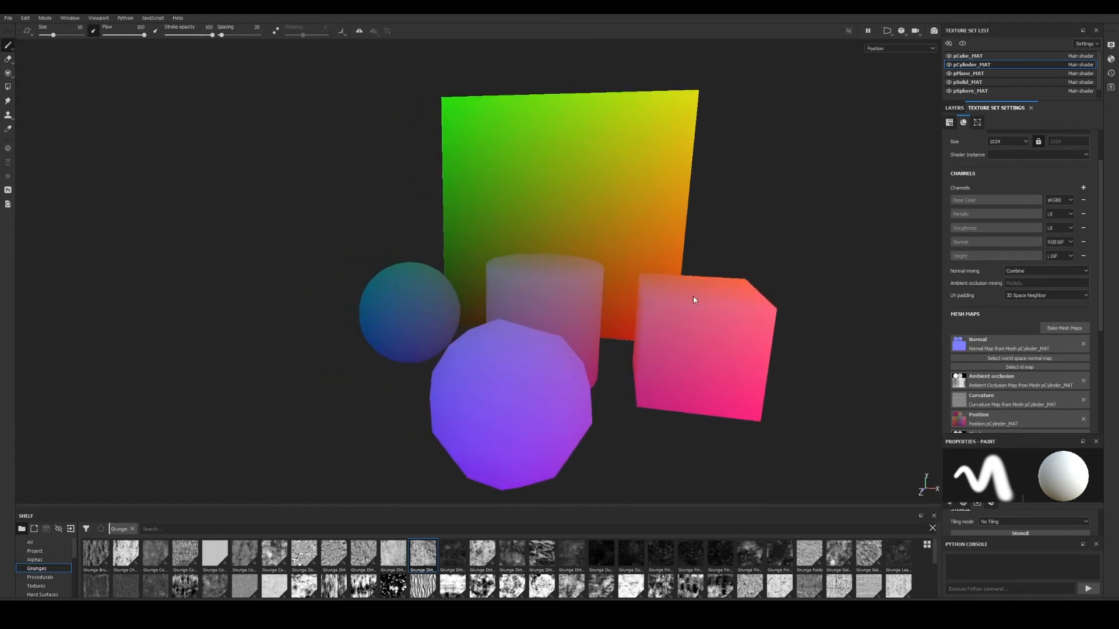
alt+drag(714, 305, 669, 343)
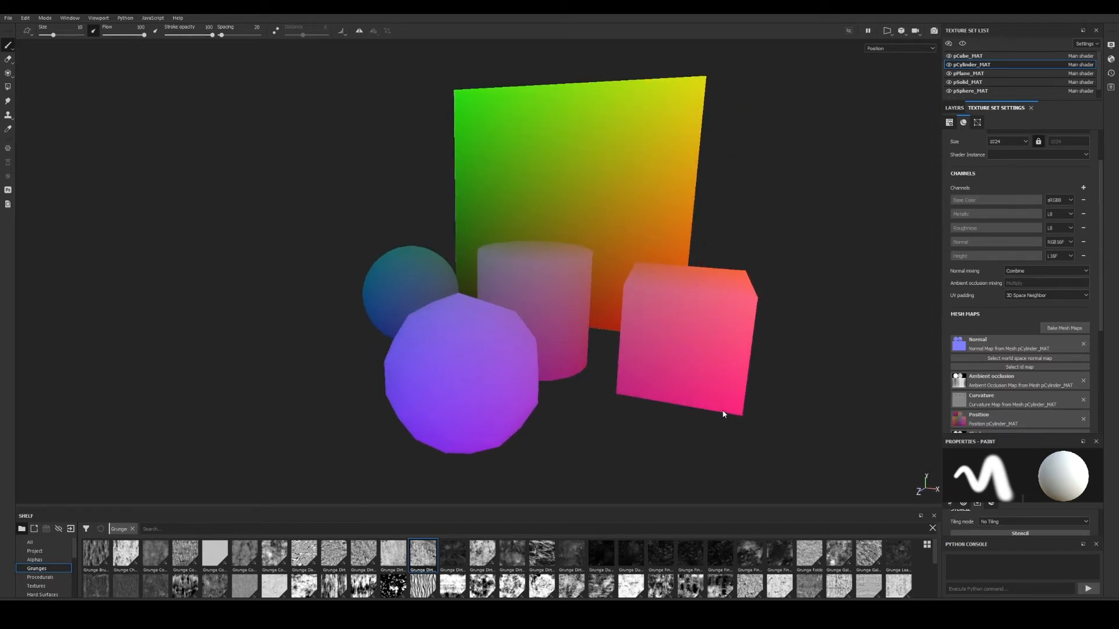
Show the Thickness mesh map and view it from a steeper top-down angle.
key(b)
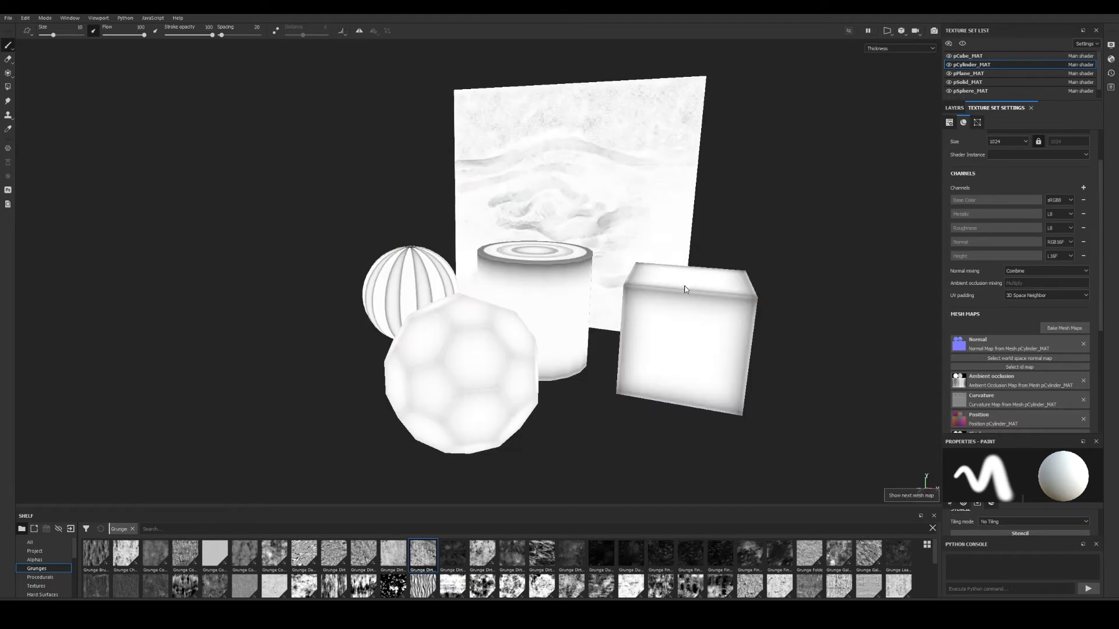
alt+drag(647, 302, 640, 334)
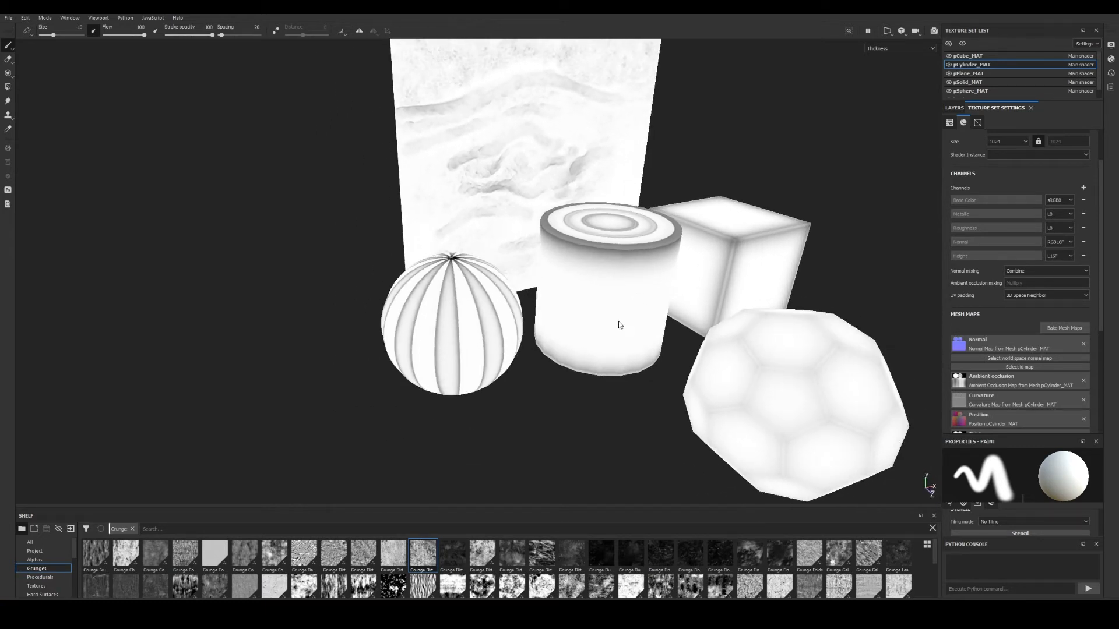
alt+drag(617, 341, 476, 366)
alt+drag(688, 354, 584, 384)
alt+drag(553, 280, 576, 429)
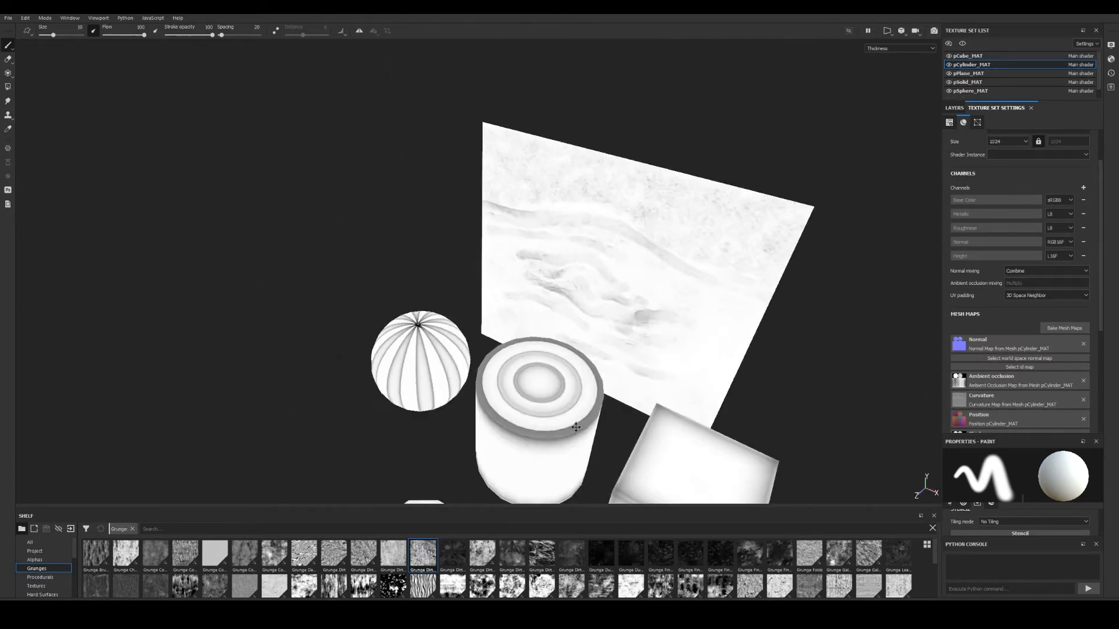
Inspect the plane's thickness up close, then frame the sphere, cylinder and cube.
alt+right_drag(575, 429, 670, 416)
alt+drag(623, 277, 715, 257)
alt+middle_drag(714, 257, 460, 377)
alt+right_drag(460, 377, 317, 217)
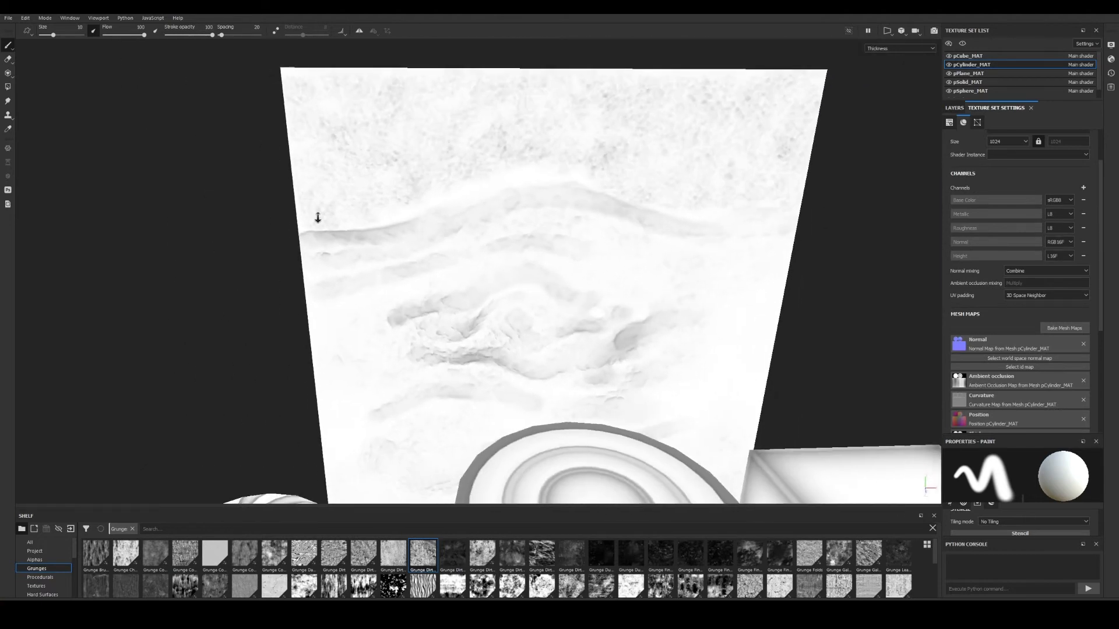
alt+middle_drag(630, 311, 595, 245)
alt+right_drag(595, 244, 530, 282)
alt+middle_drag(530, 282, 513, 228)
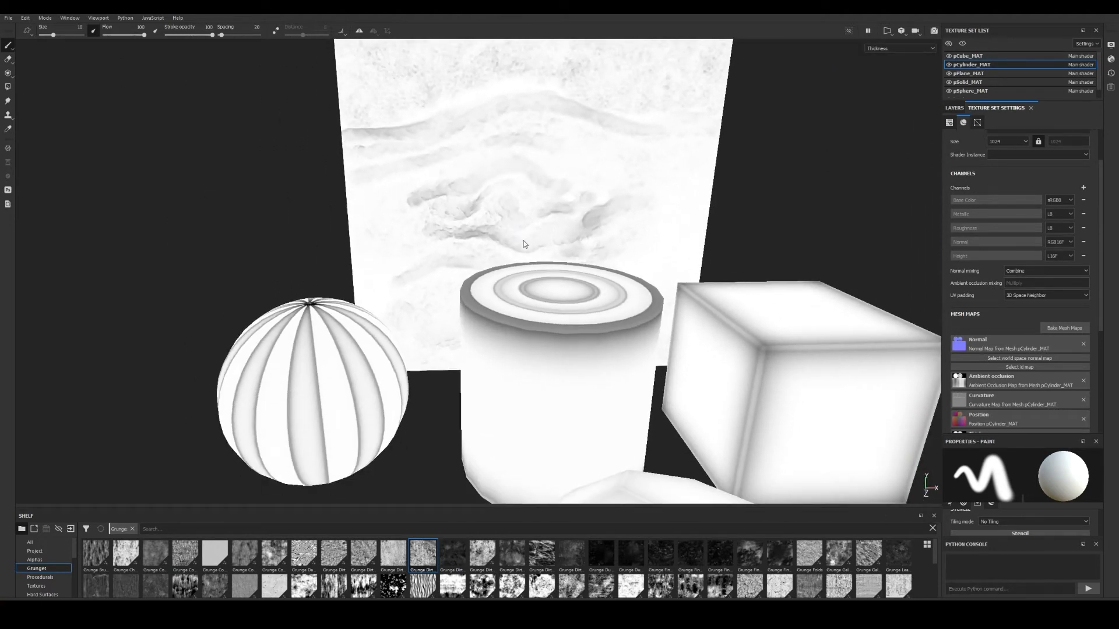
Show the Normal mesh map on the meshes and enlarge the shelf to show more thumbnails.
key(b)
alt+drag(672, 216, 427, 222)
alt+right_drag(428, 223, 540, 278)
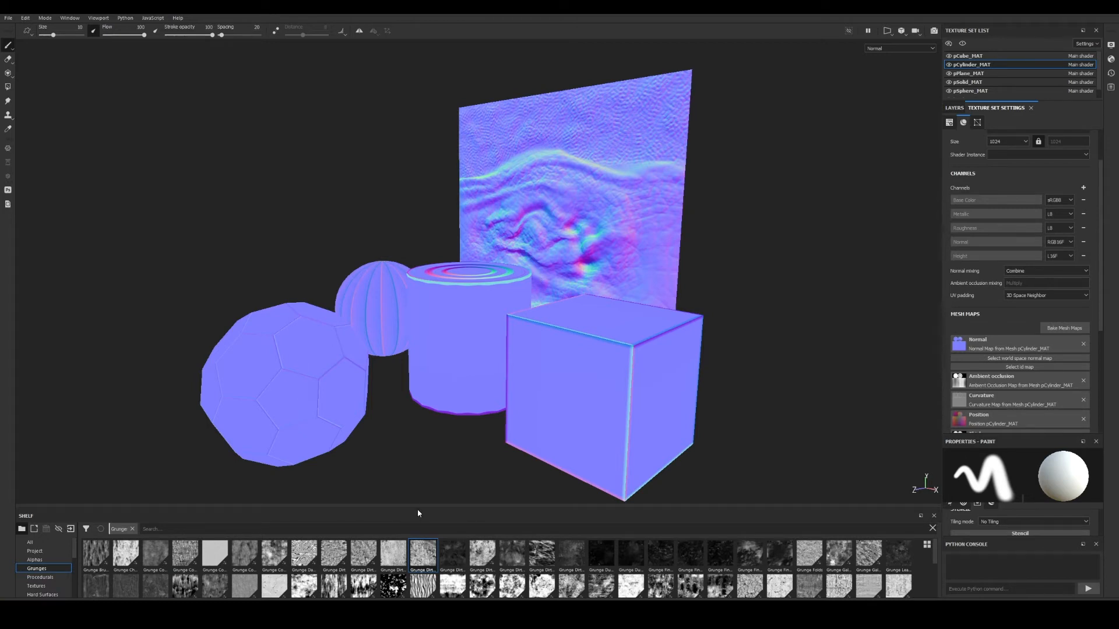
drag(419, 507, 448, 437)
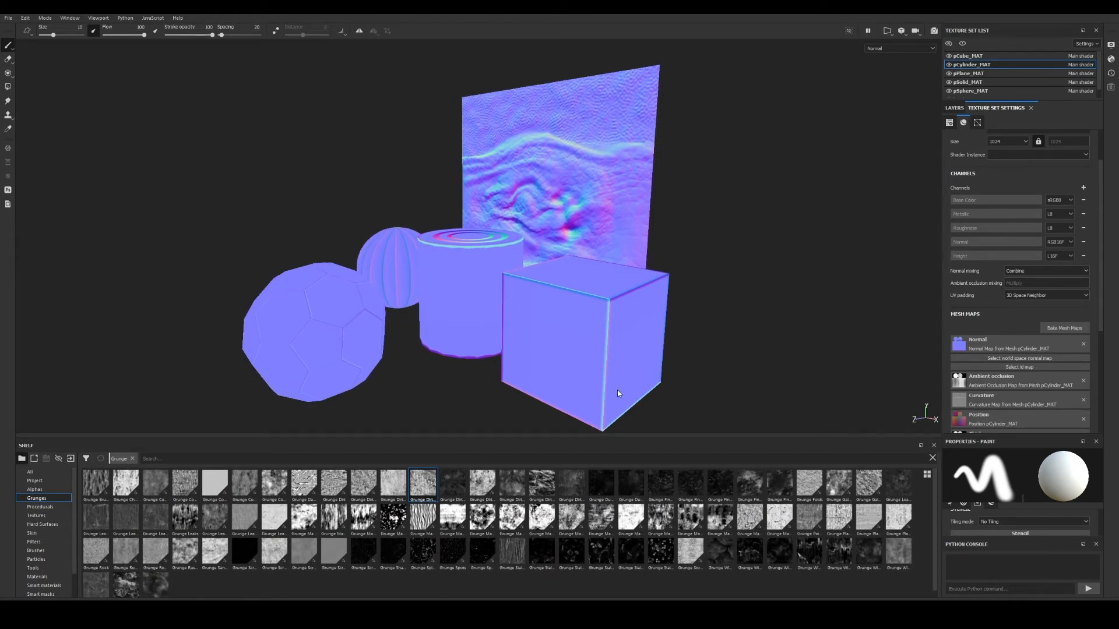
alt+drag(566, 387, 631, 354)
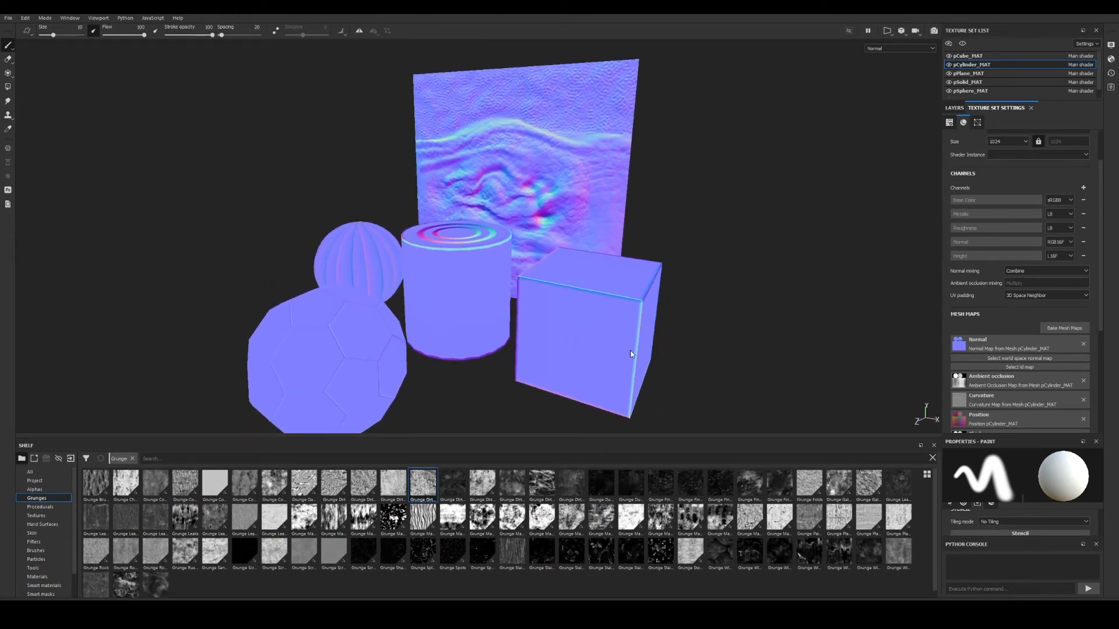
click(1064, 328)
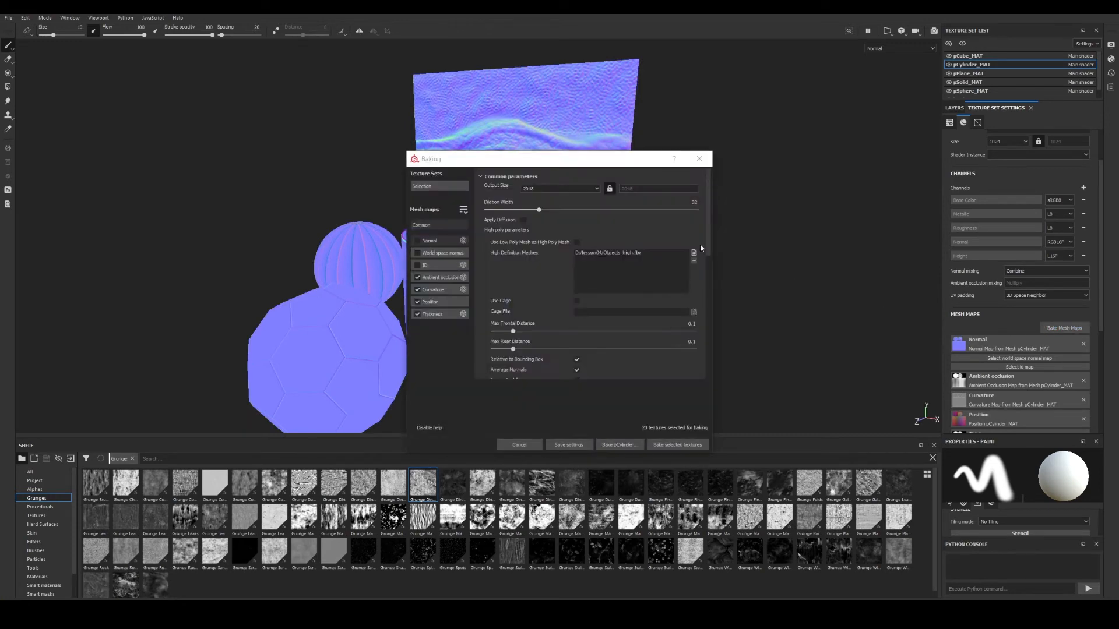
click(542, 189)
scroll(547, 198, down, 2)
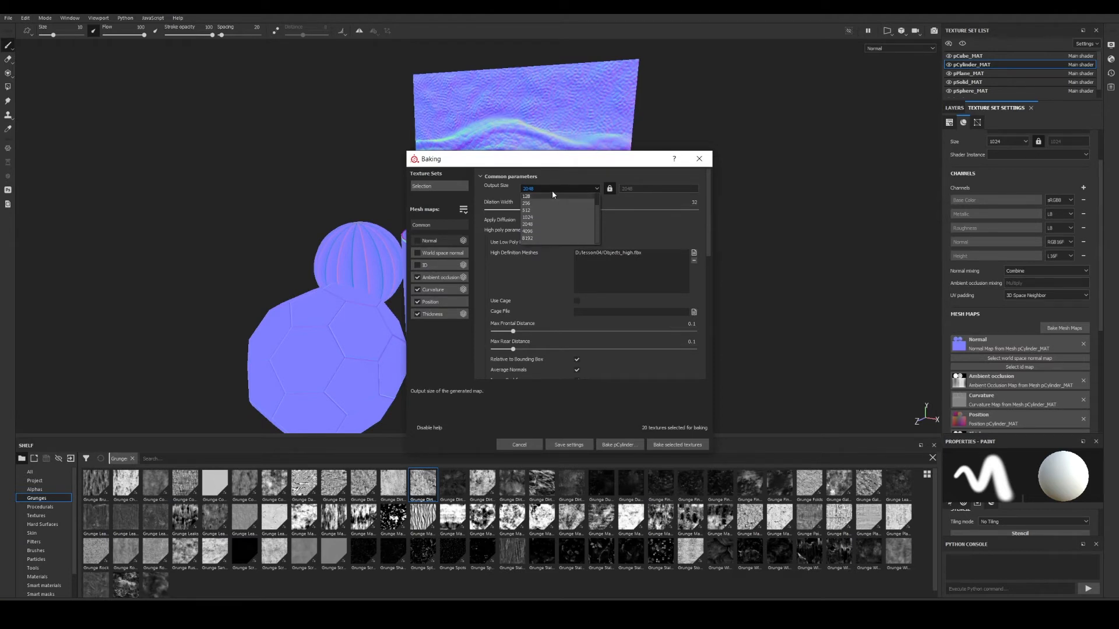
click(551, 191)
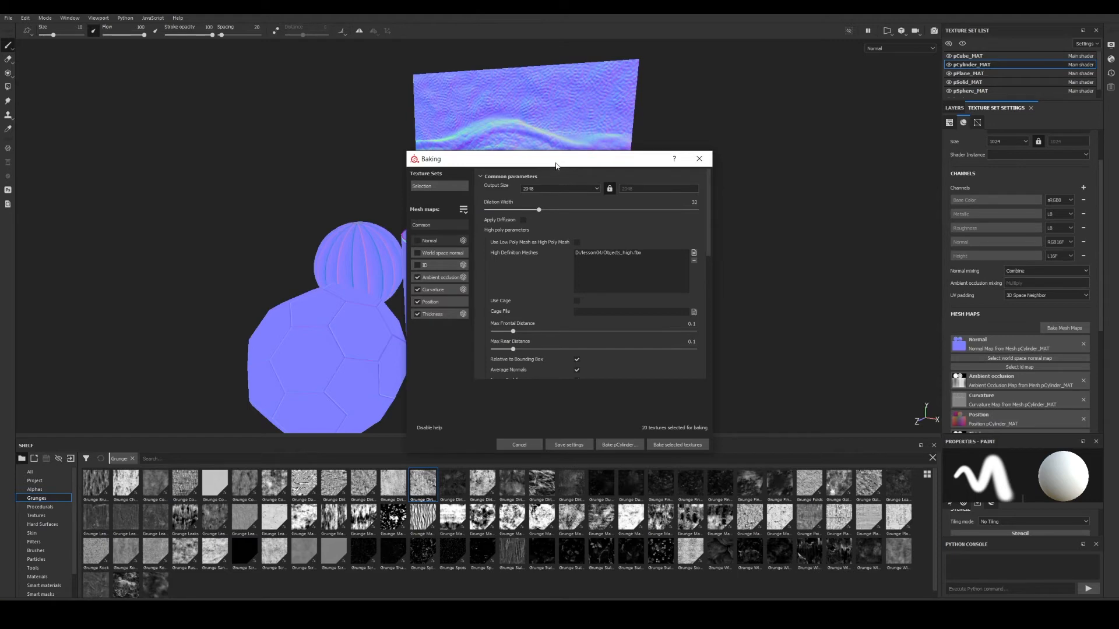
drag(555, 166, 567, 159)
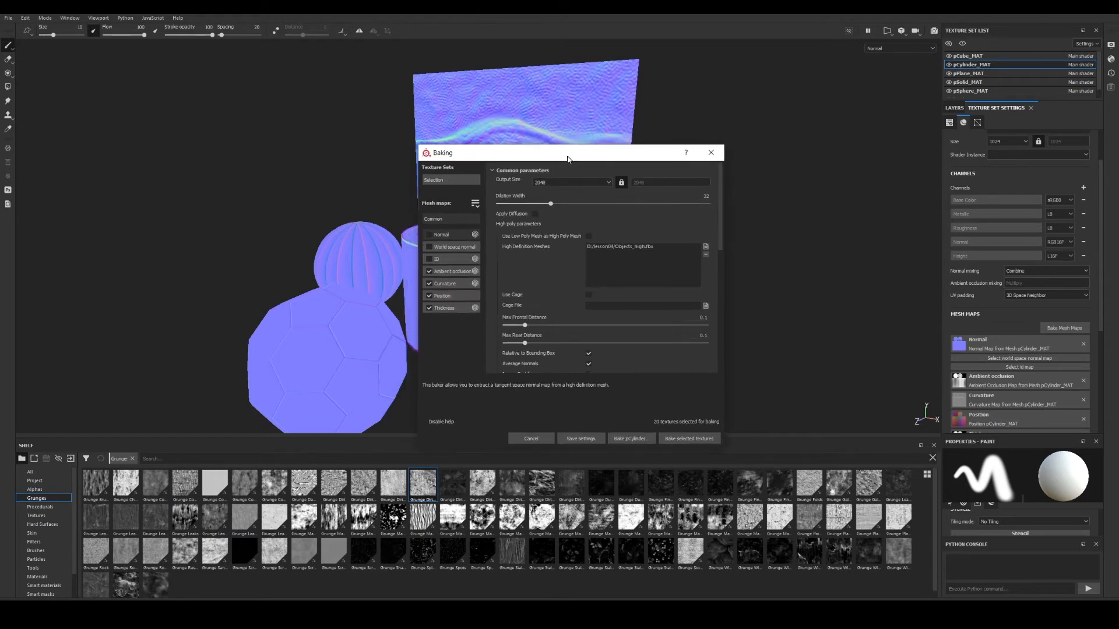
click(711, 162)
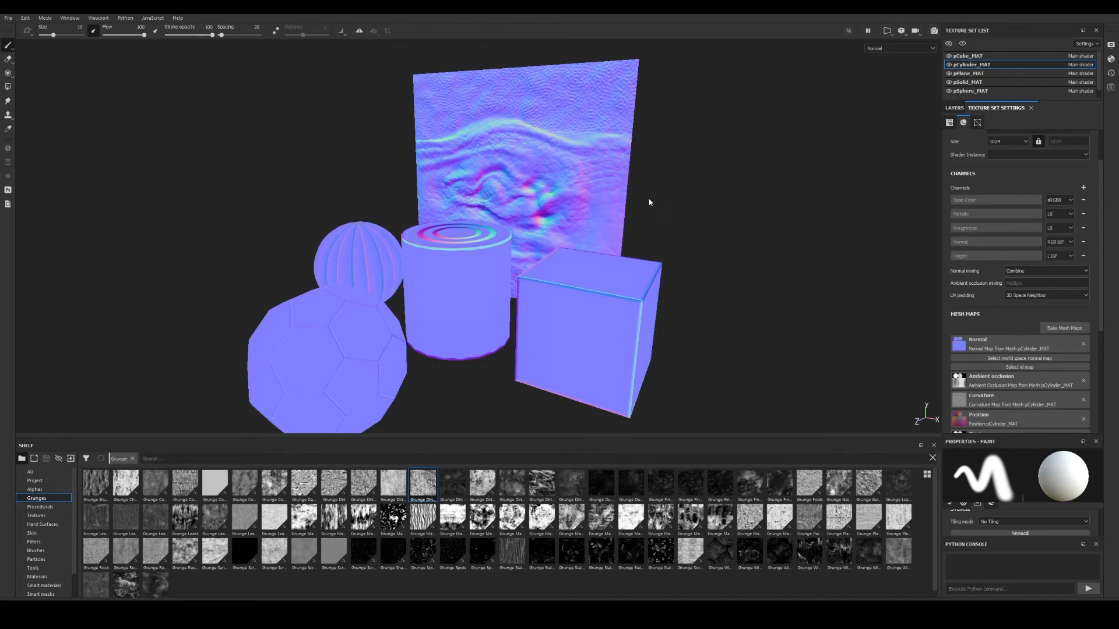
Bake only World space normal, excluding Ambient occlusion, Curvature, Position and Thickness.
click(1064, 328)
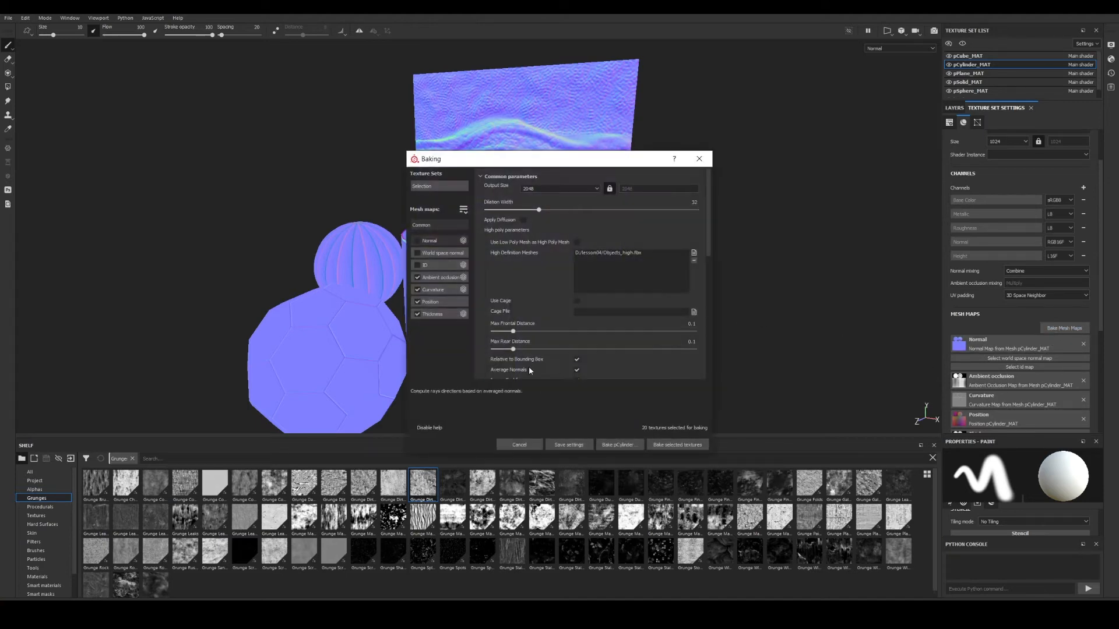
click(417, 252)
click(417, 278)
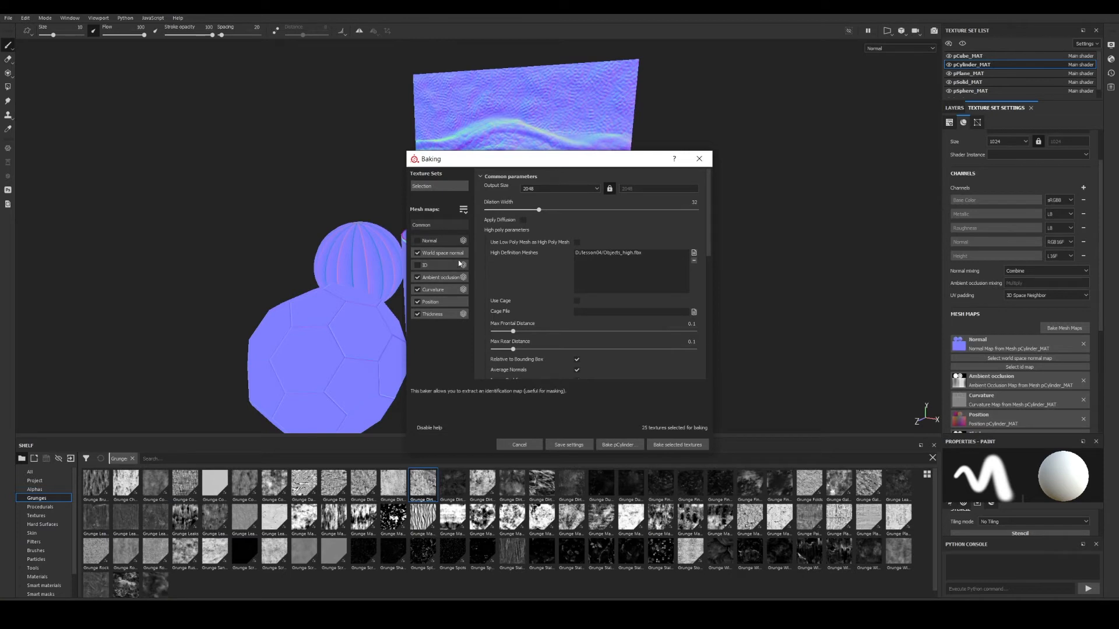
click(417, 289)
click(417, 302)
click(417, 314)
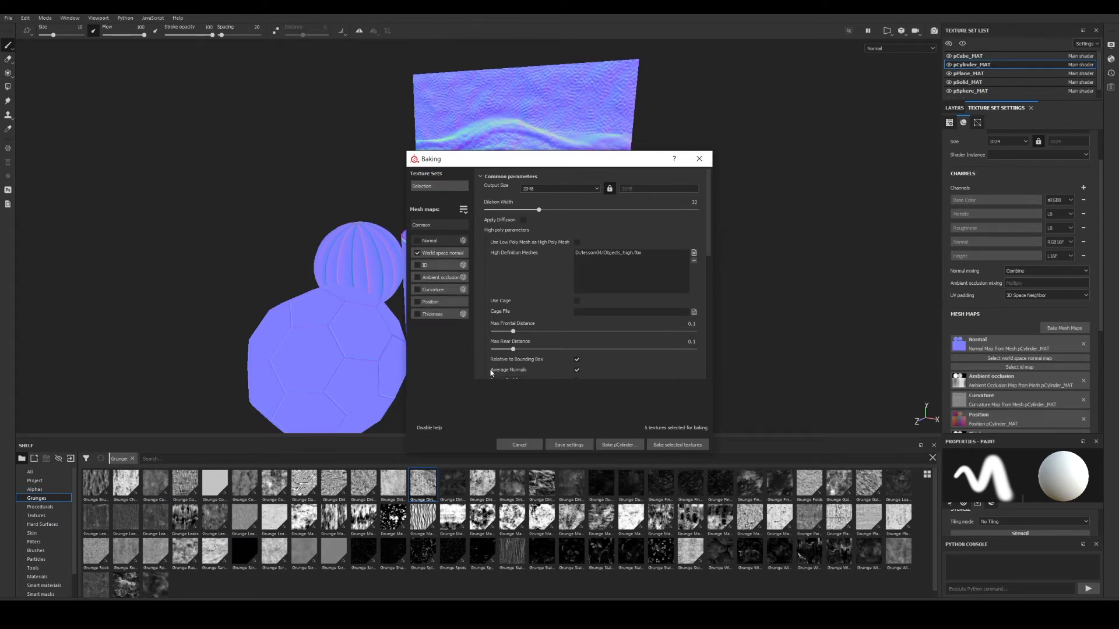
click(678, 445)
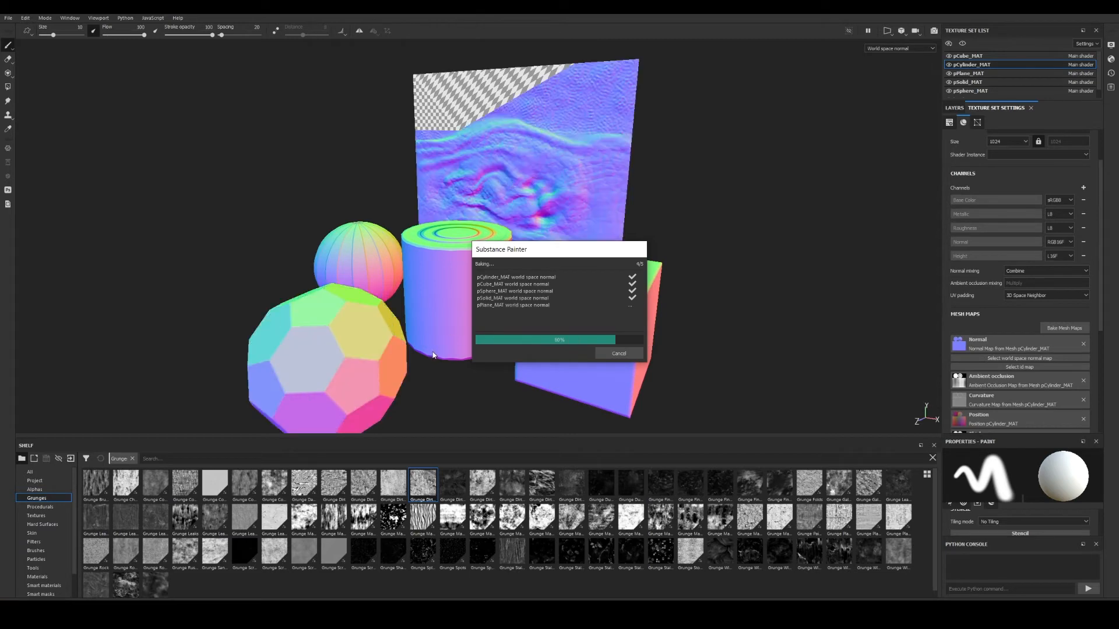
Close the bake report and return the viewport to material shading.
click(617, 353)
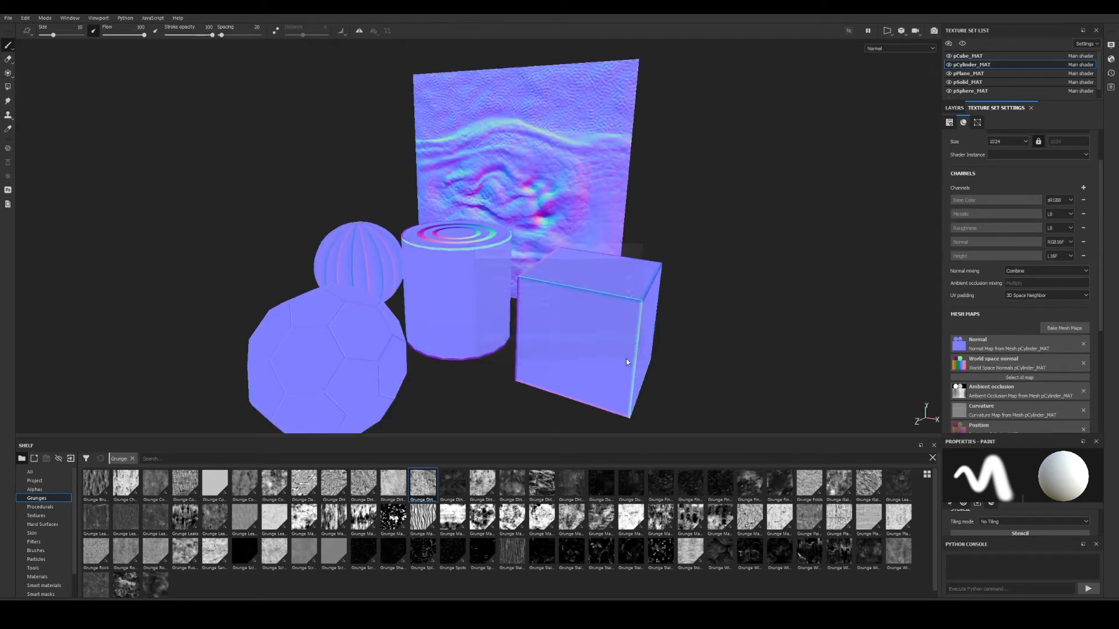
key(m)
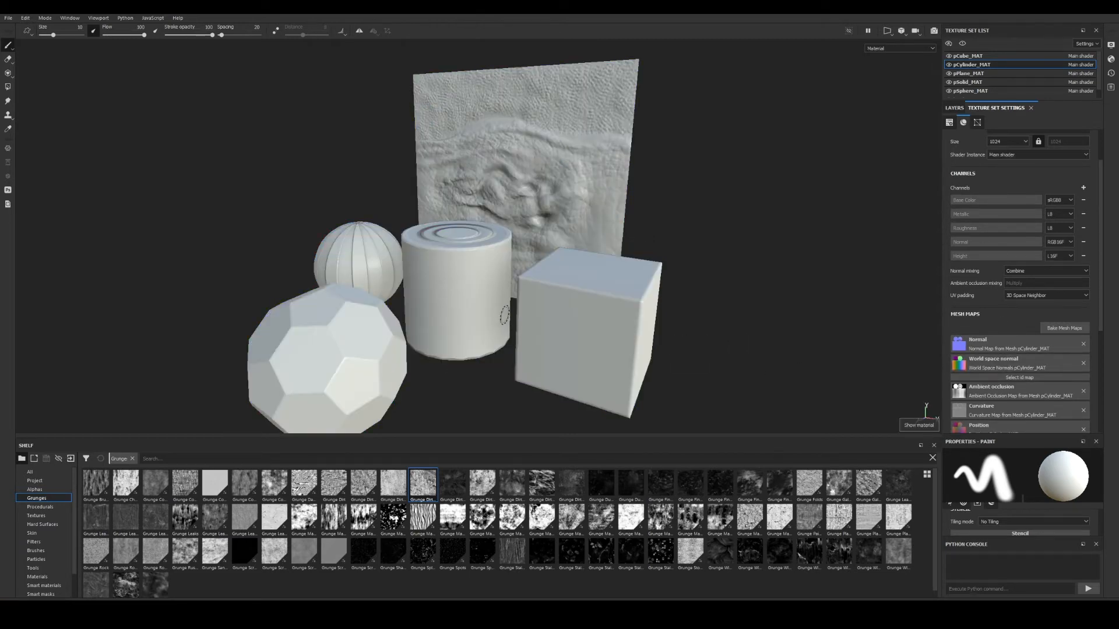
mouse_move(490, 318)
alt+middle_down()
mouse_move(668, 325)
mouse_move(546, 303)
alt+middle_up()
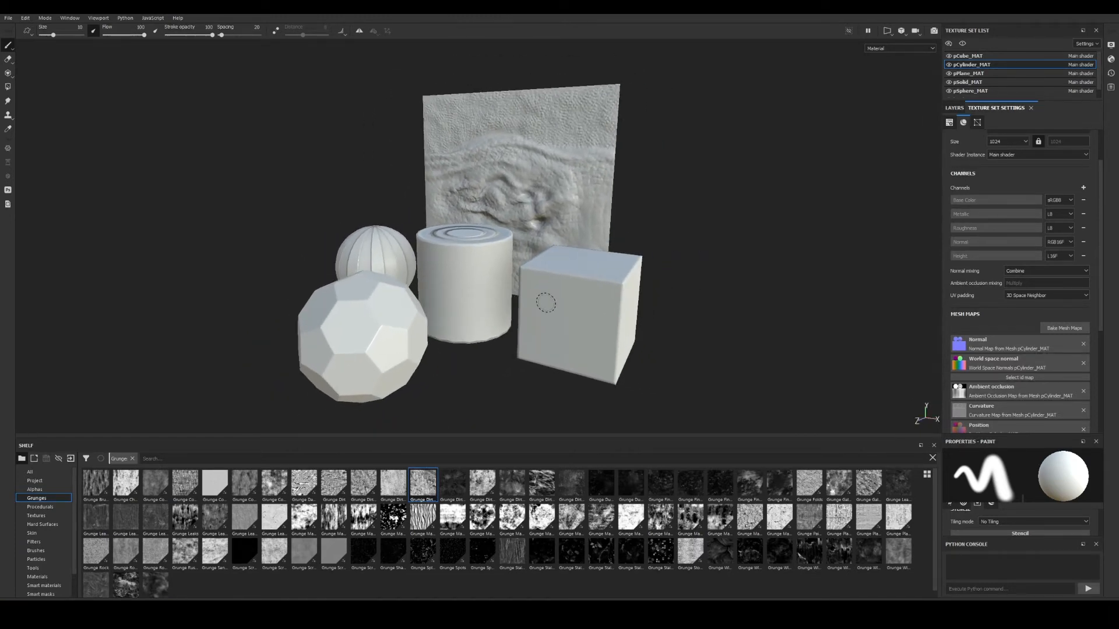
Cycle through texture channels and enlarge the paint properties panel to show material settings.
key(c)
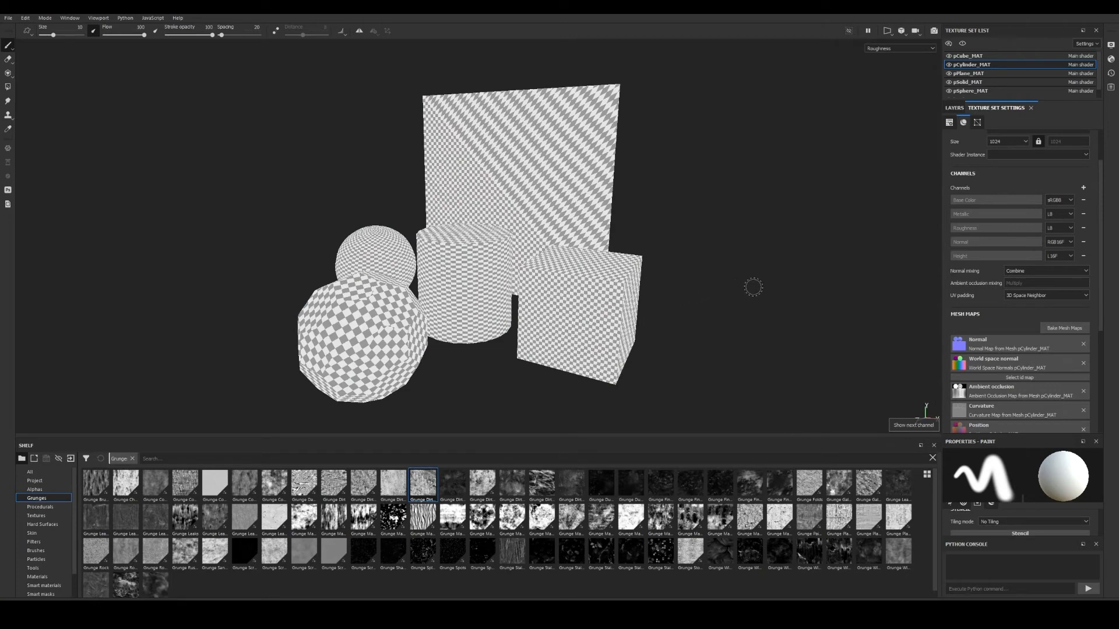
key(c)
key(c)
key(c)
key(c)
scroll(991, 291, down, 3)
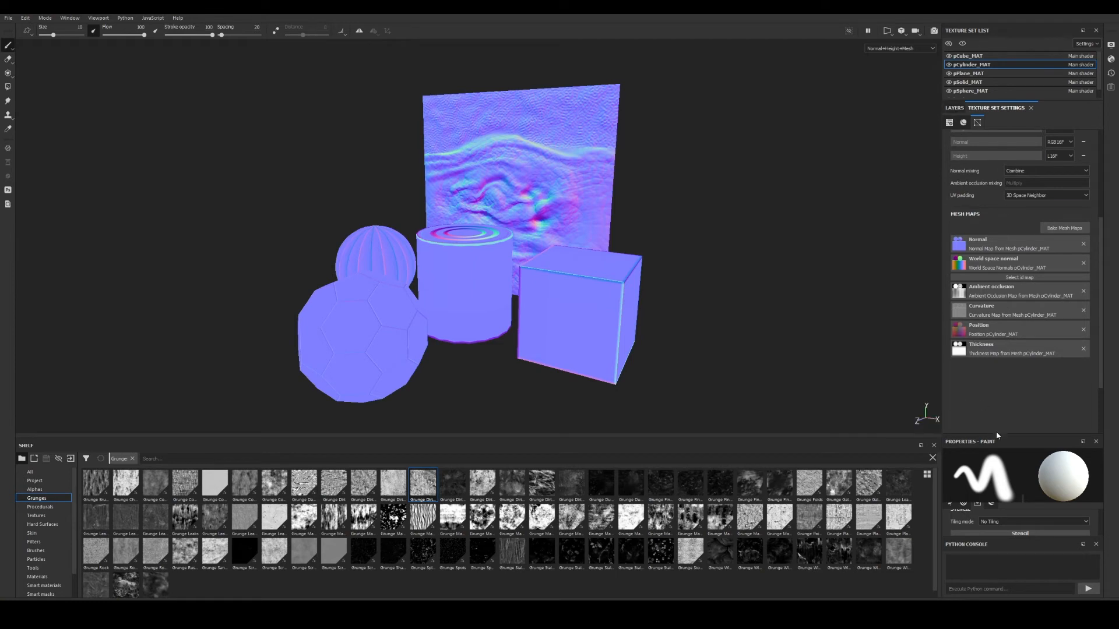
drag(995, 434, 1008, 296)
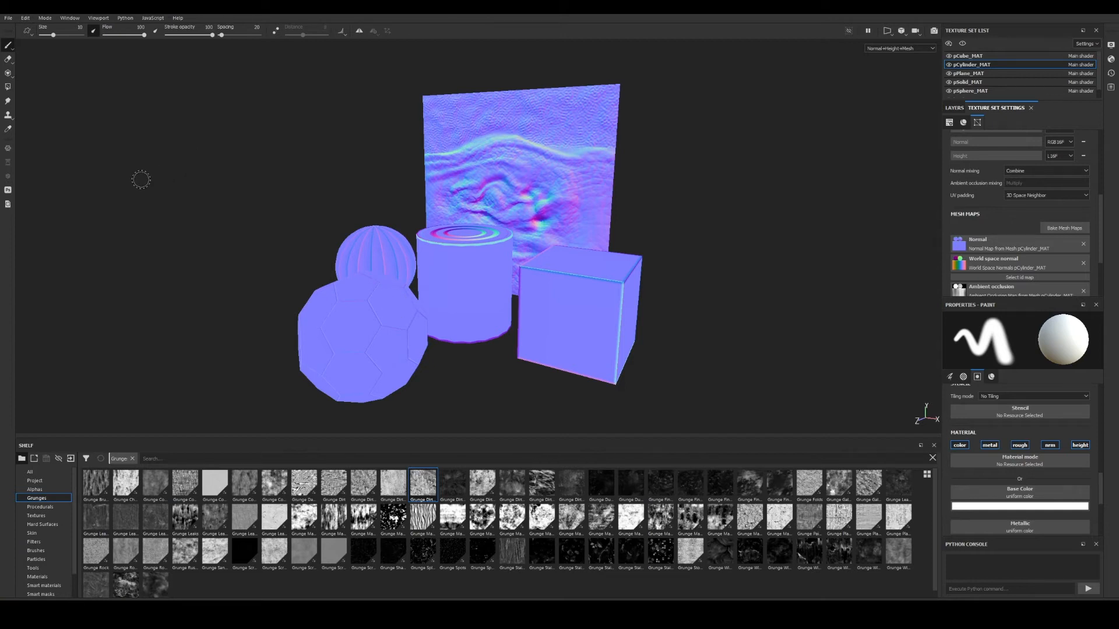
Cycle the viewport through Normal, World space normal, ID, Ambient occlusion and Curvature maps.
key(b)
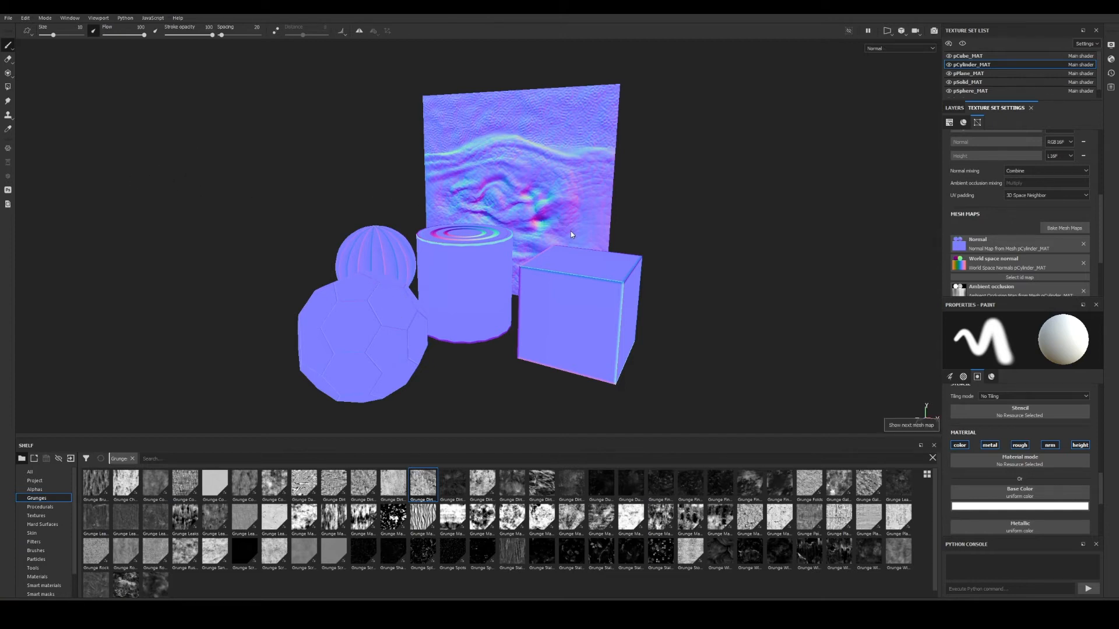
key(b)
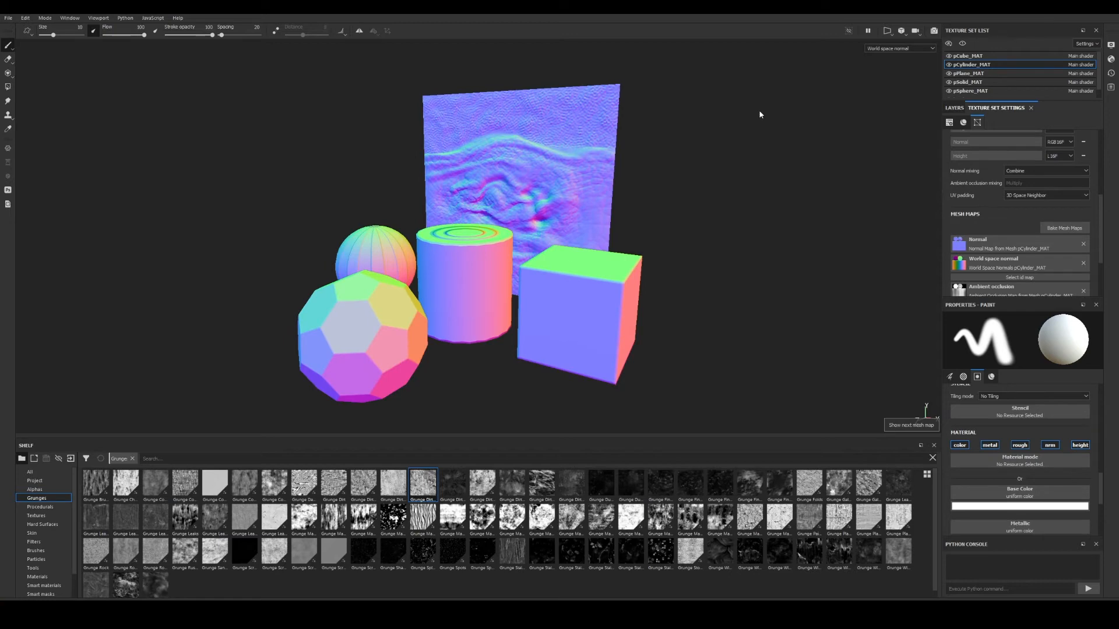
key(b)
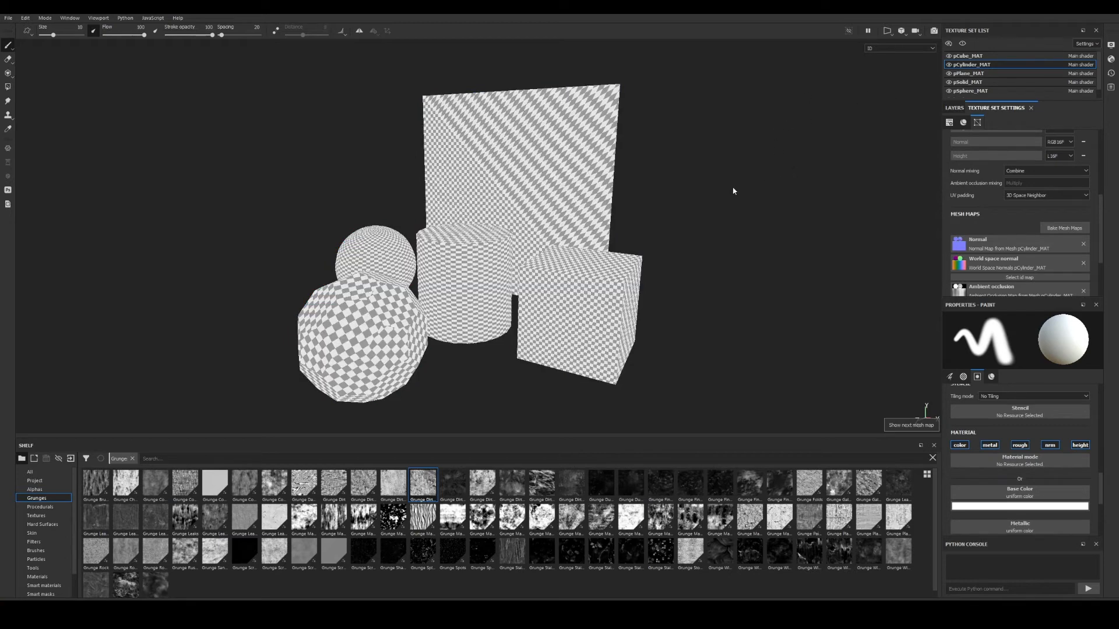
key(b)
key(b)
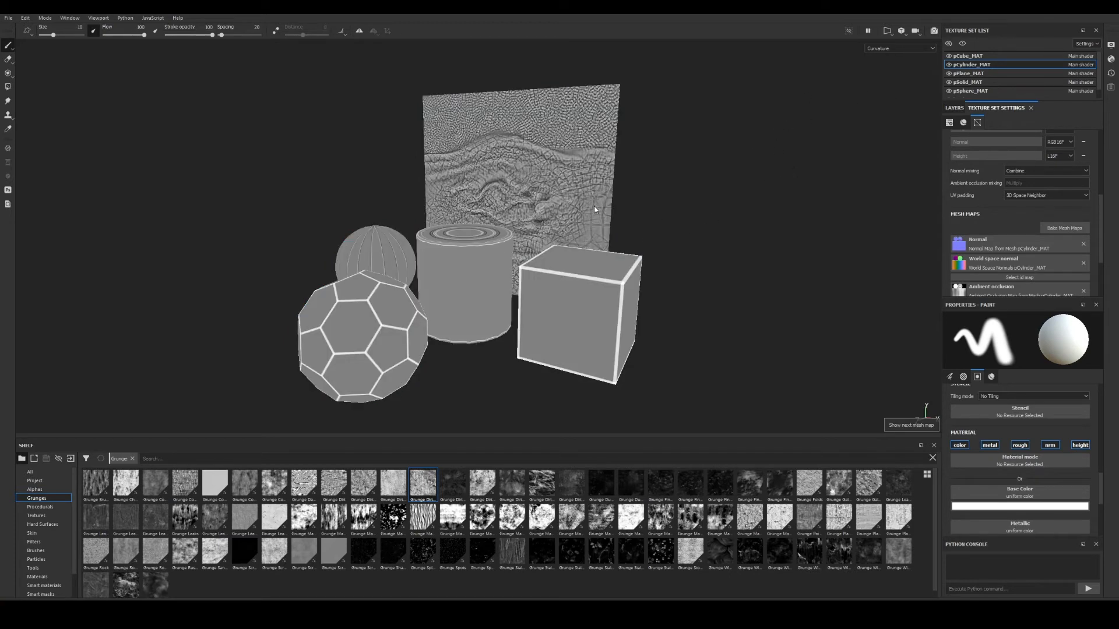
key(b)
key(b)
key(b)
key(b)
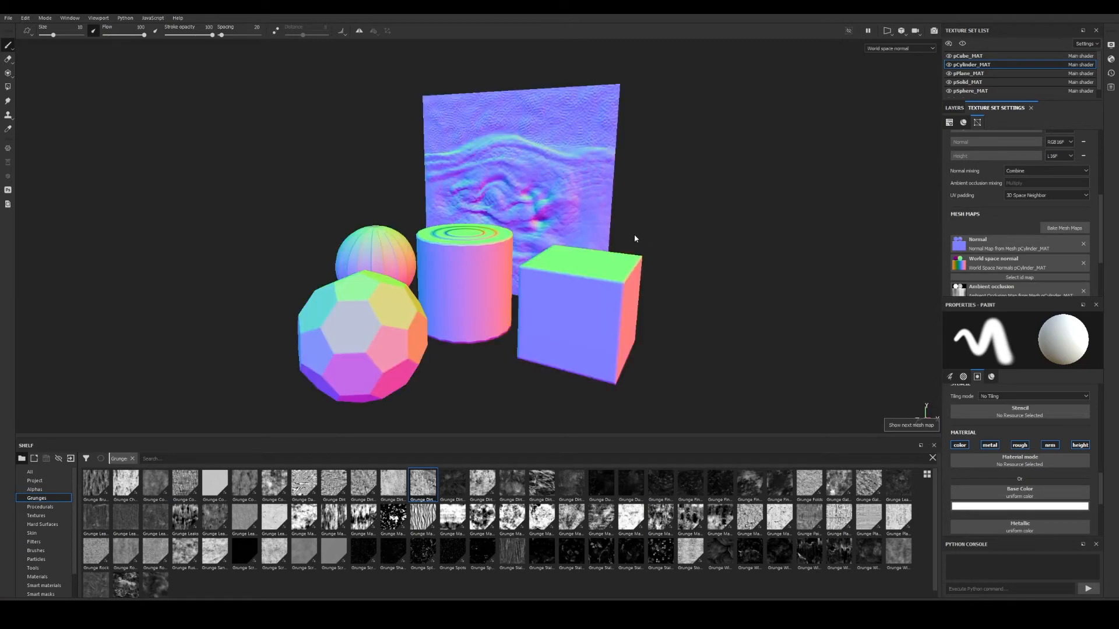
key(b)
key(b)
key(b)
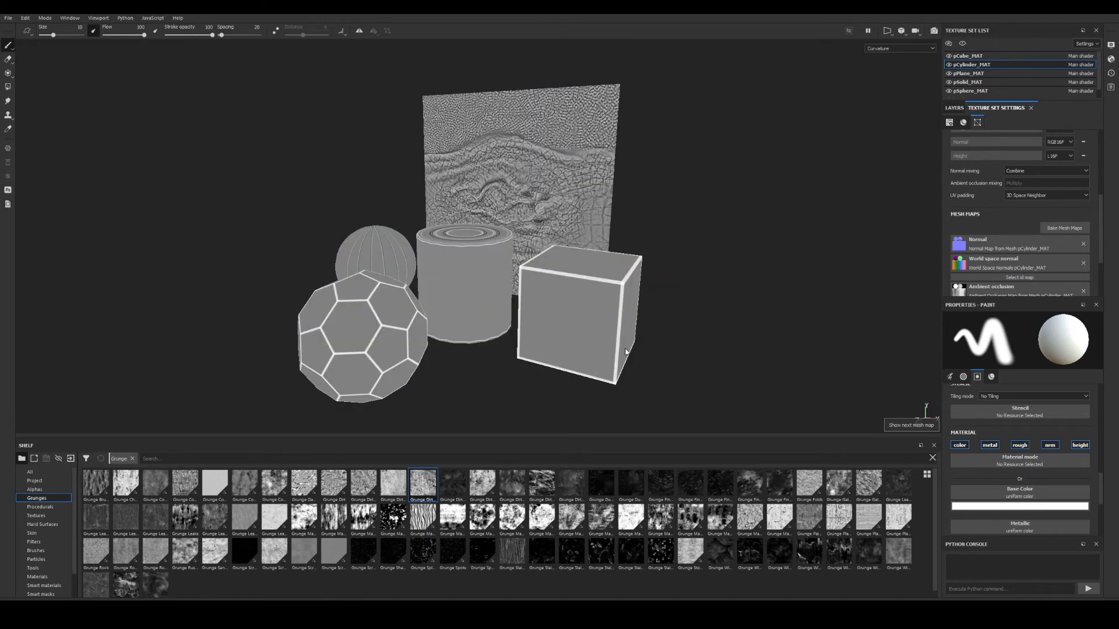
Return to material shading and orbit the camera closer to the objects.
key(m)
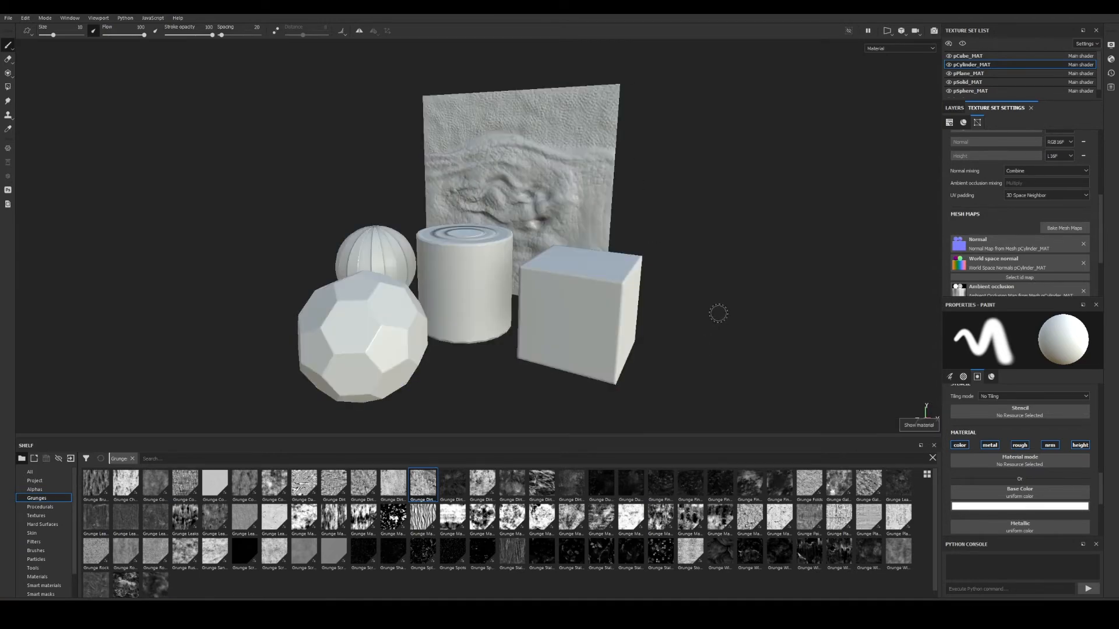
alt+drag(531, 313, 606, 299)
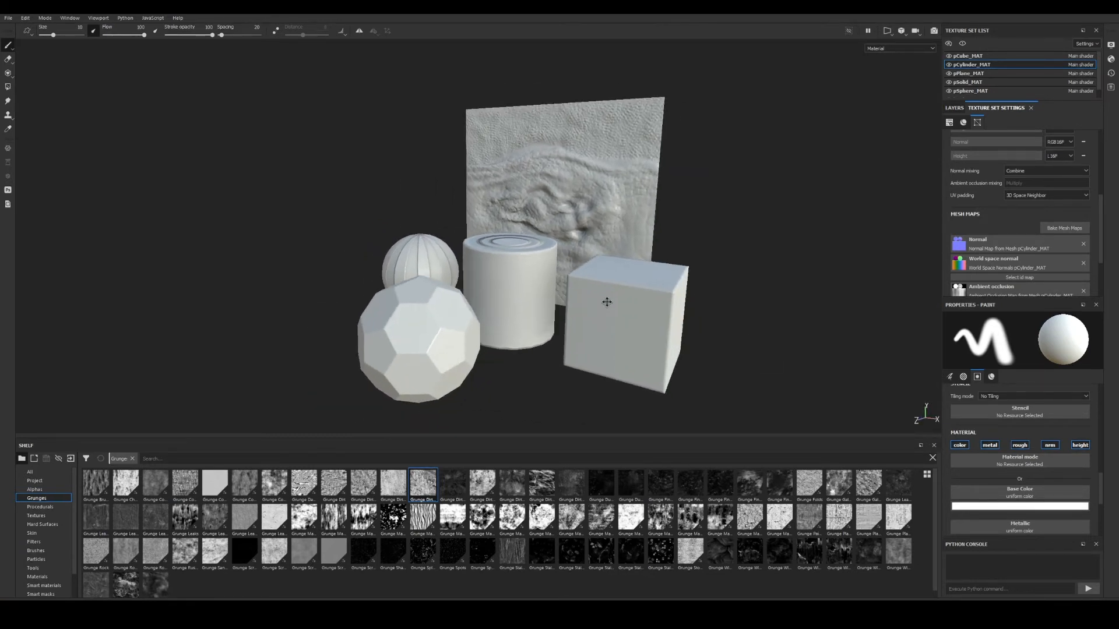
click(917, 49)
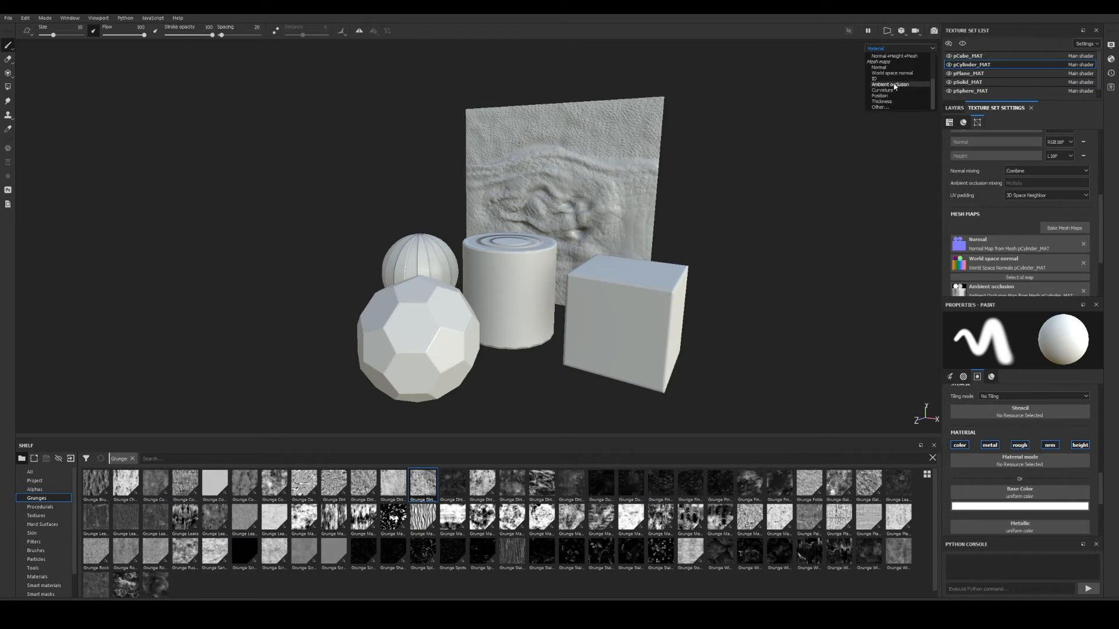
scroll(891, 96, up, 3)
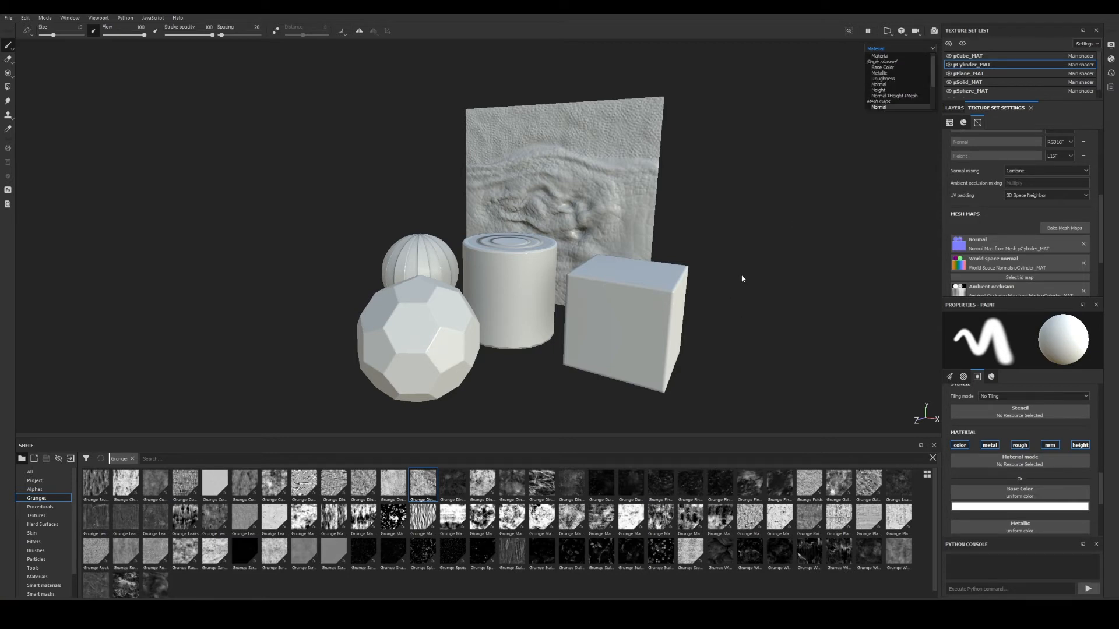
alt+drag(742, 279, 582, 259)
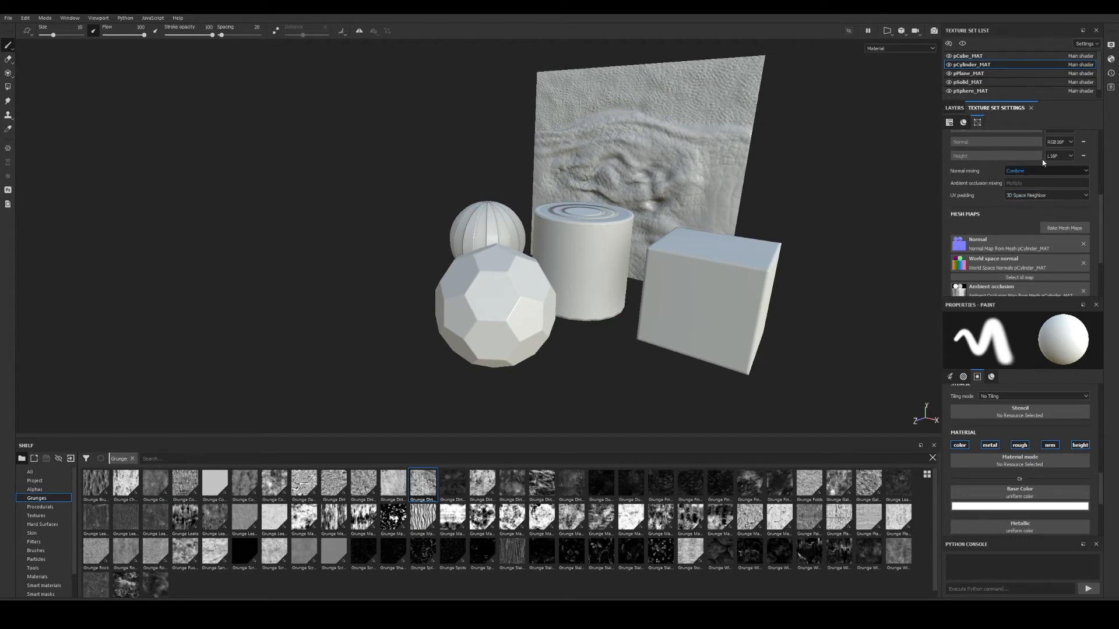
Isolate the pSolid_MAT texture set and add a fill layer above Layer 1.
click(968, 82)
click(962, 44)
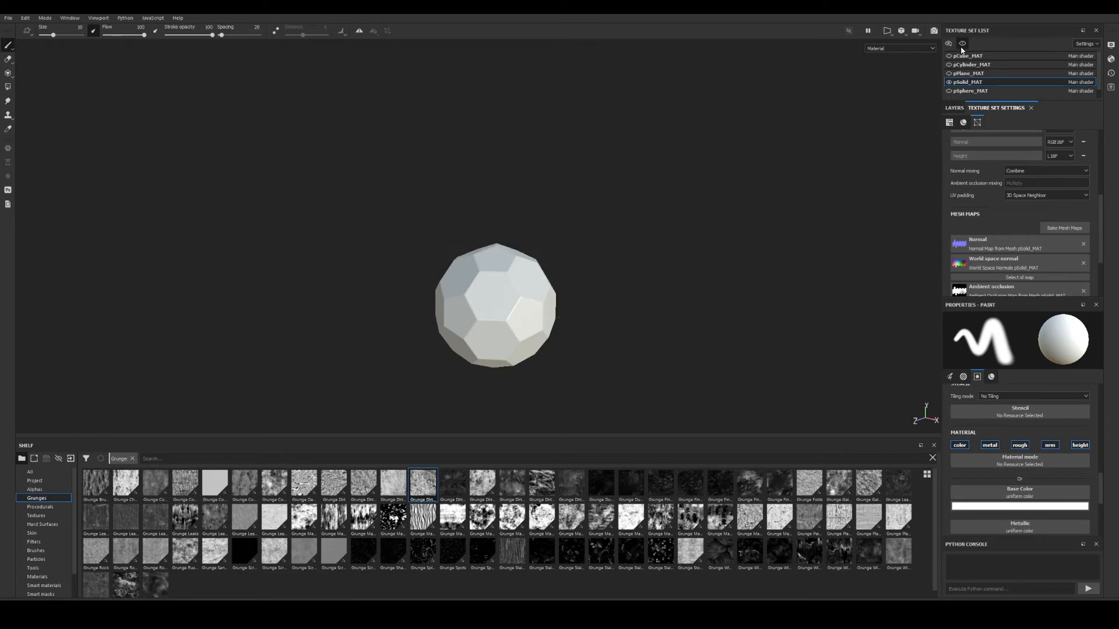
alt+right_drag(535, 279, 782, 392)
alt+middle_drag(544, 338, 617, 244)
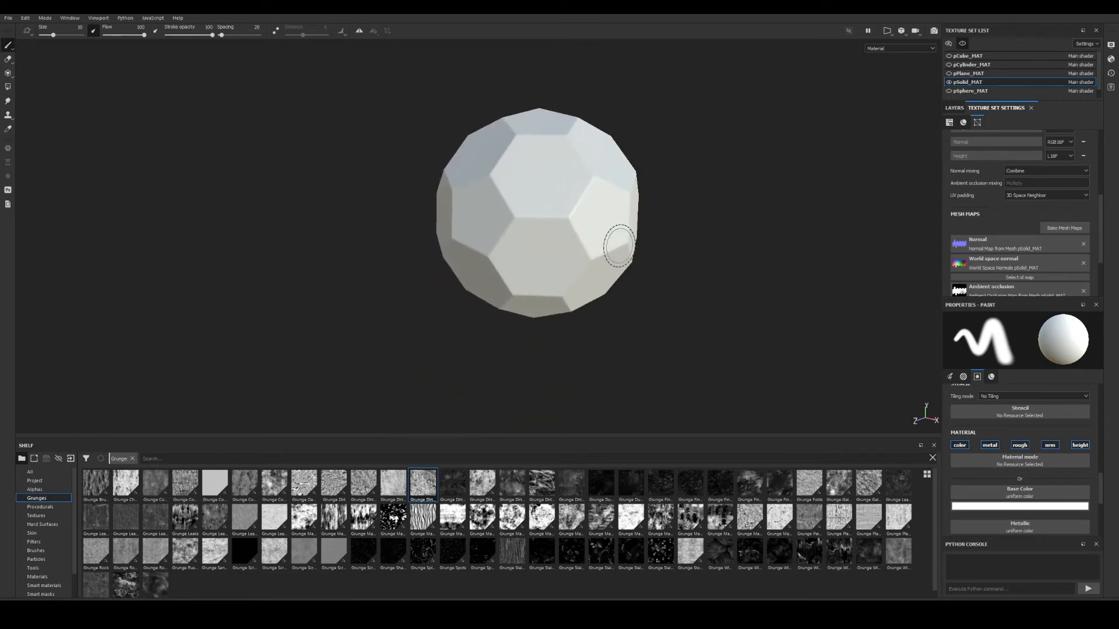
alt+drag(632, 242, 571, 245)
click(953, 108)
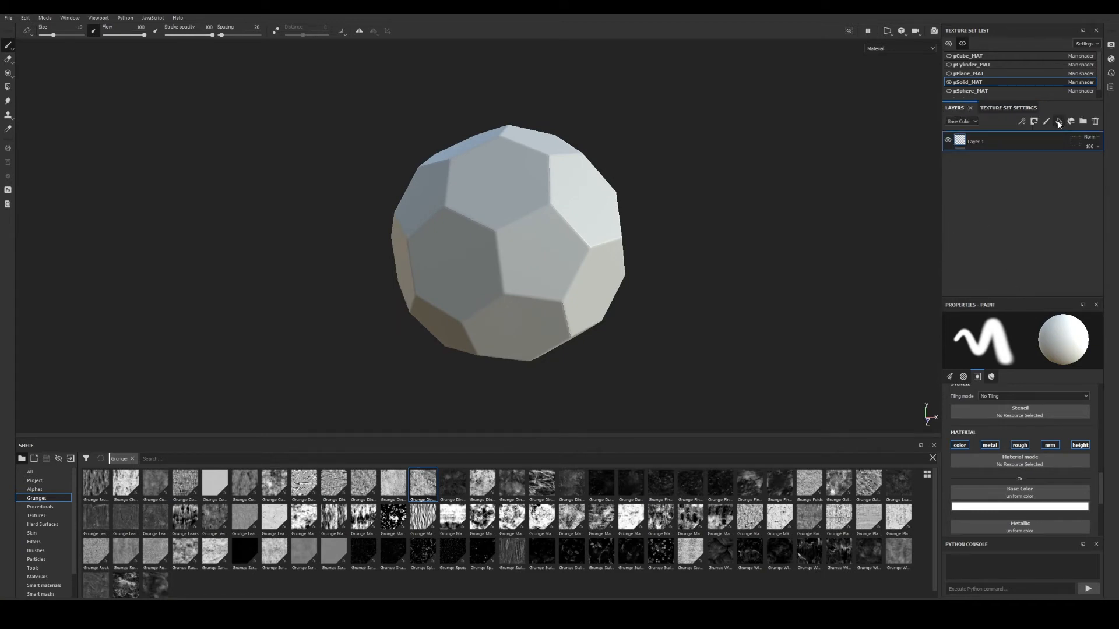
click(1059, 122)
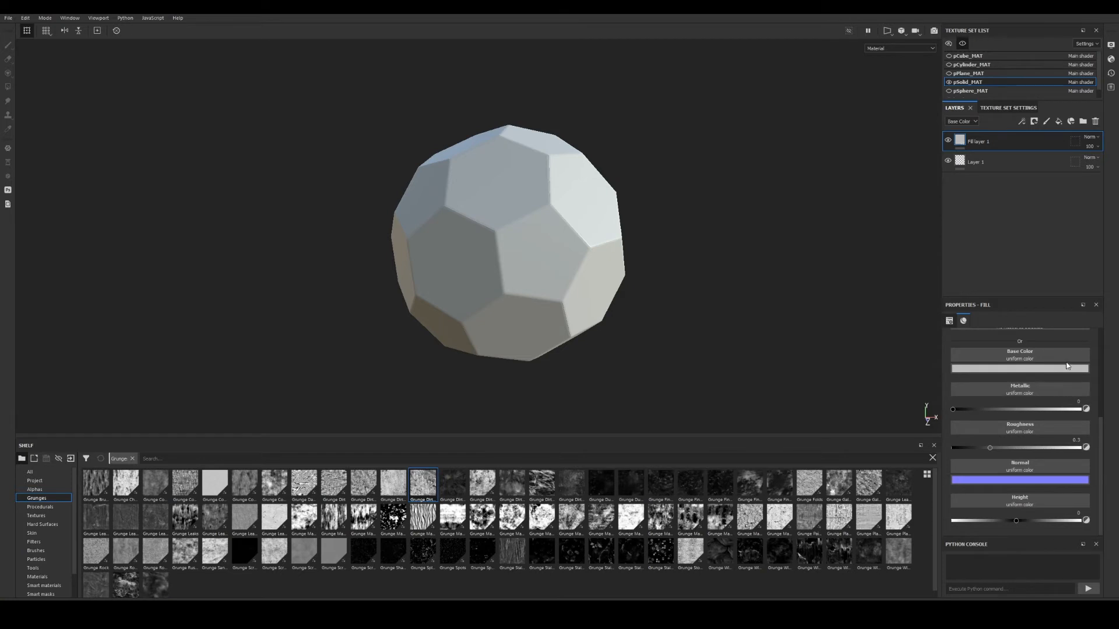
scroll(1067, 365, up, 3)
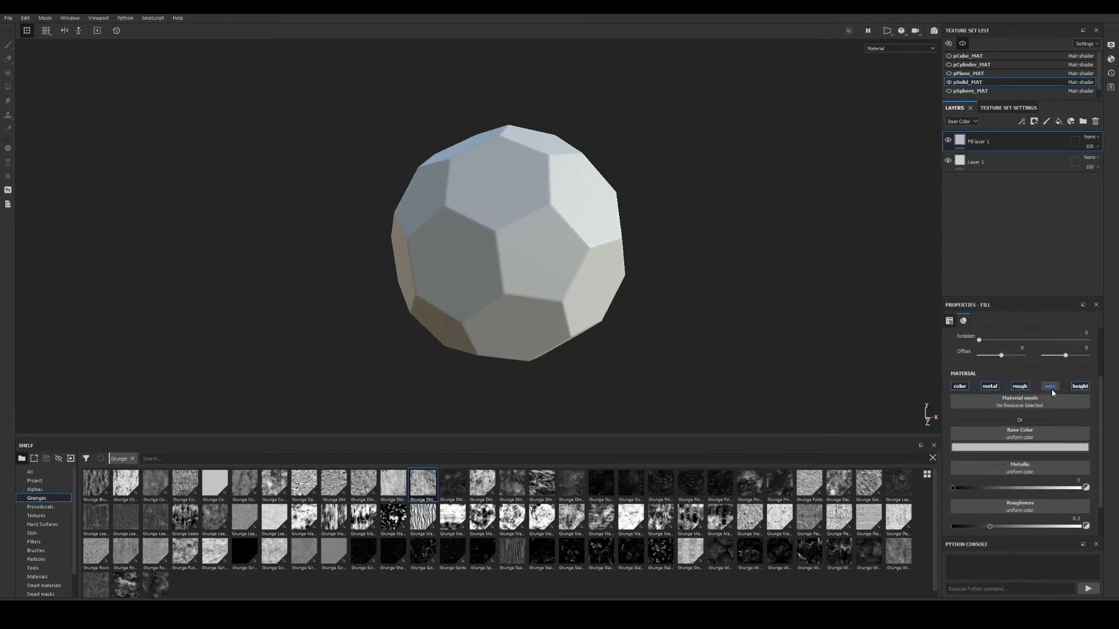
Turn off the fill's height channel and set its base colour to yellow.
click(1078, 389)
drag(1100, 399, 1106, 420)
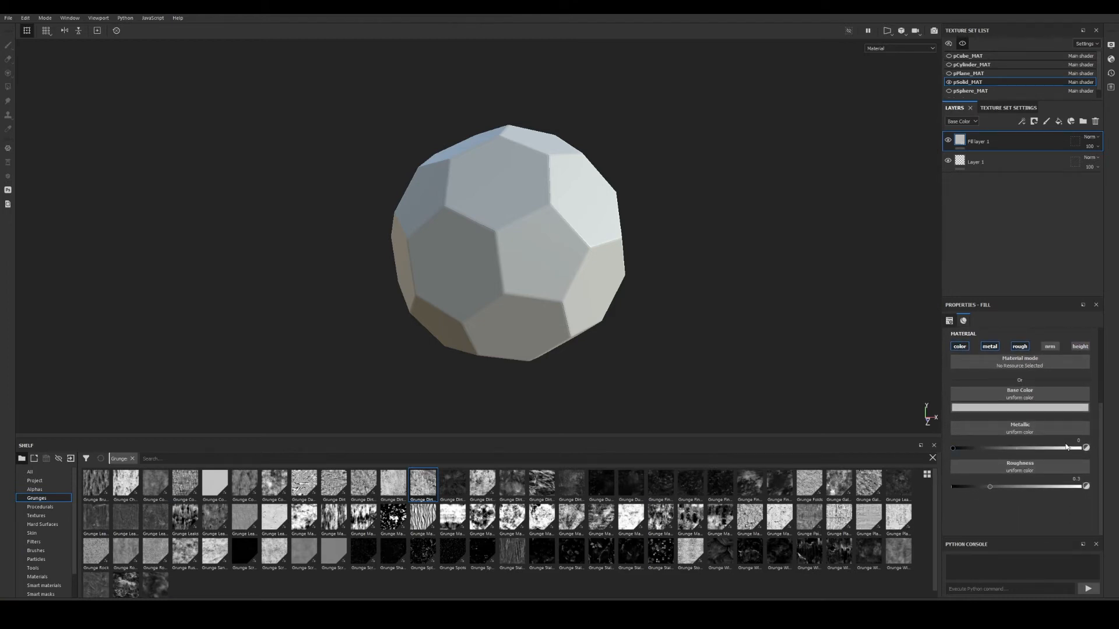
click(996, 408)
click(1090, 461)
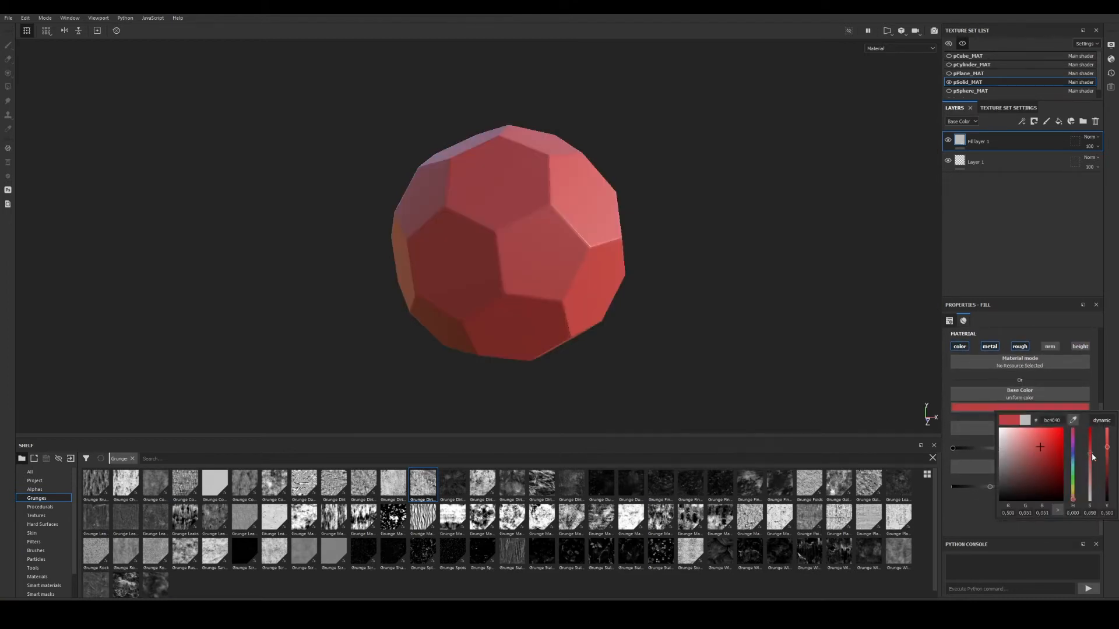
drag(1078, 493, 1074, 495)
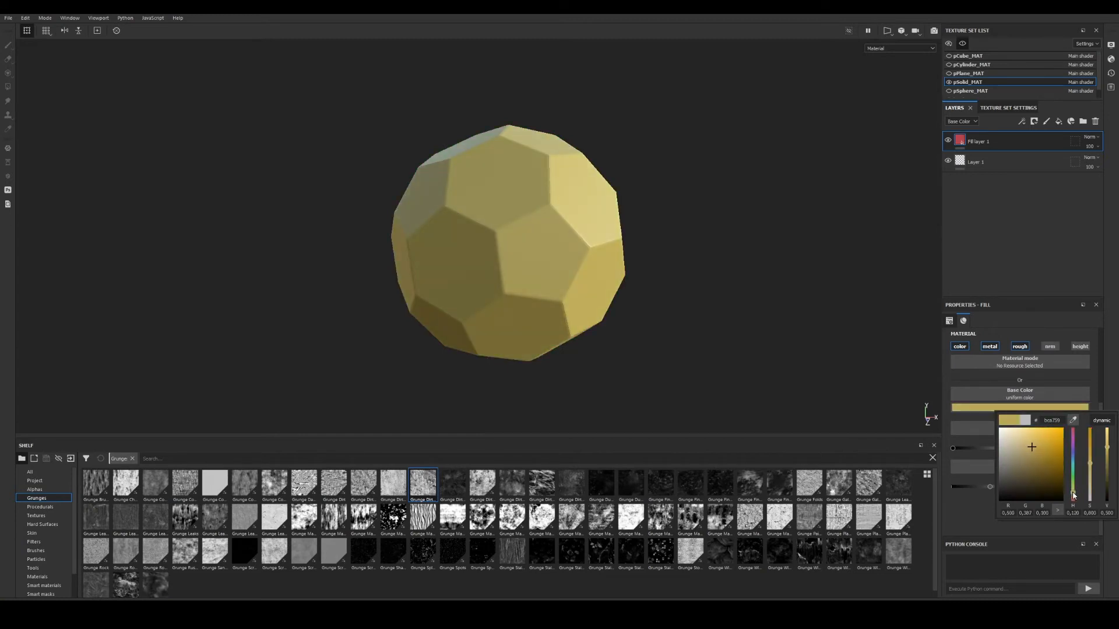
click(971, 511)
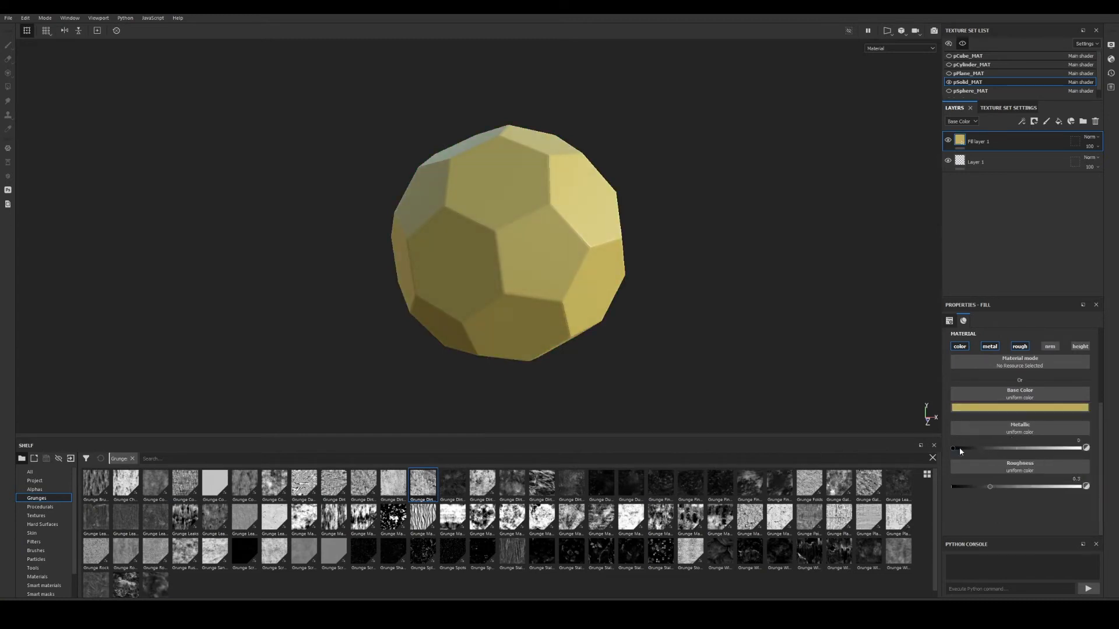
Set Metallic to 1 and Roughness to about 0.11 for polished gold.
drag(964, 448, 1078, 449)
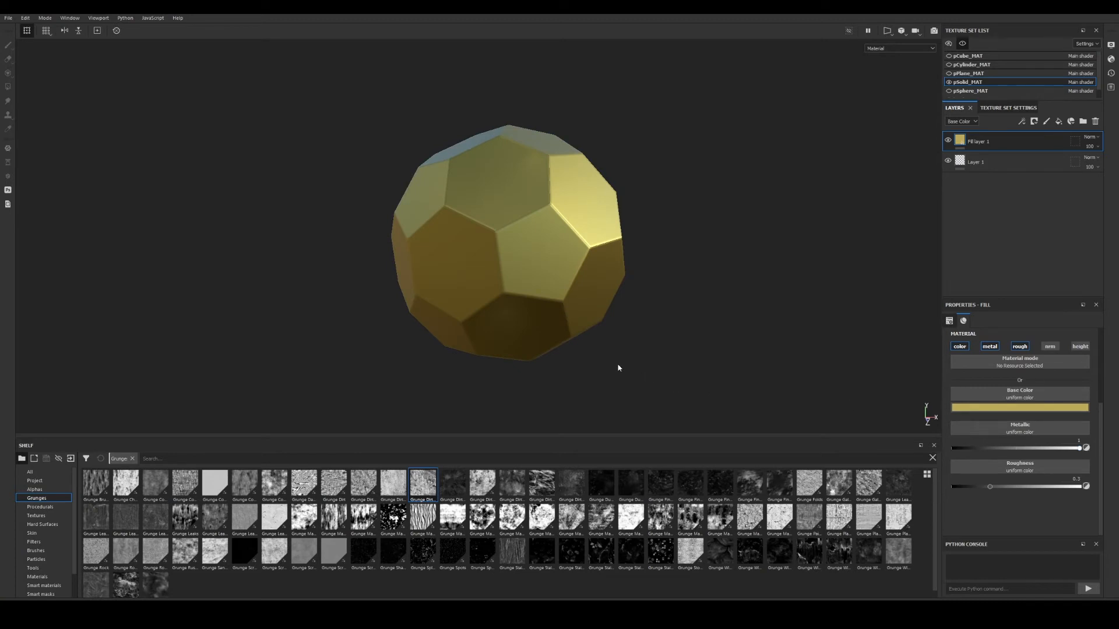
alt+drag(618, 367, 670, 288)
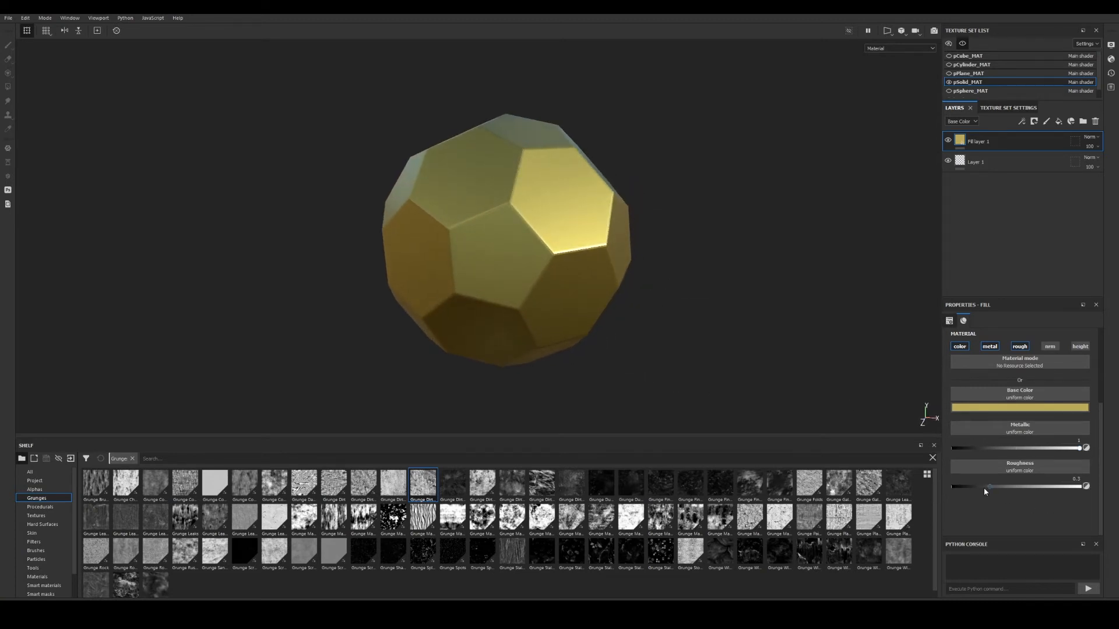
drag(991, 488, 966, 488)
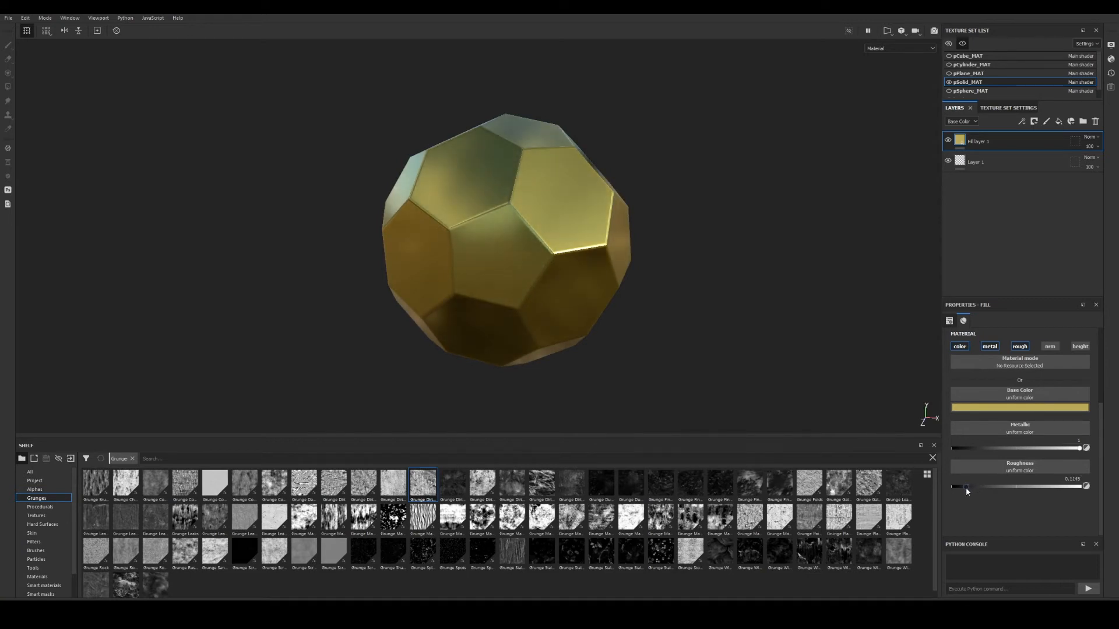
alt+drag(628, 287, 452, 233)
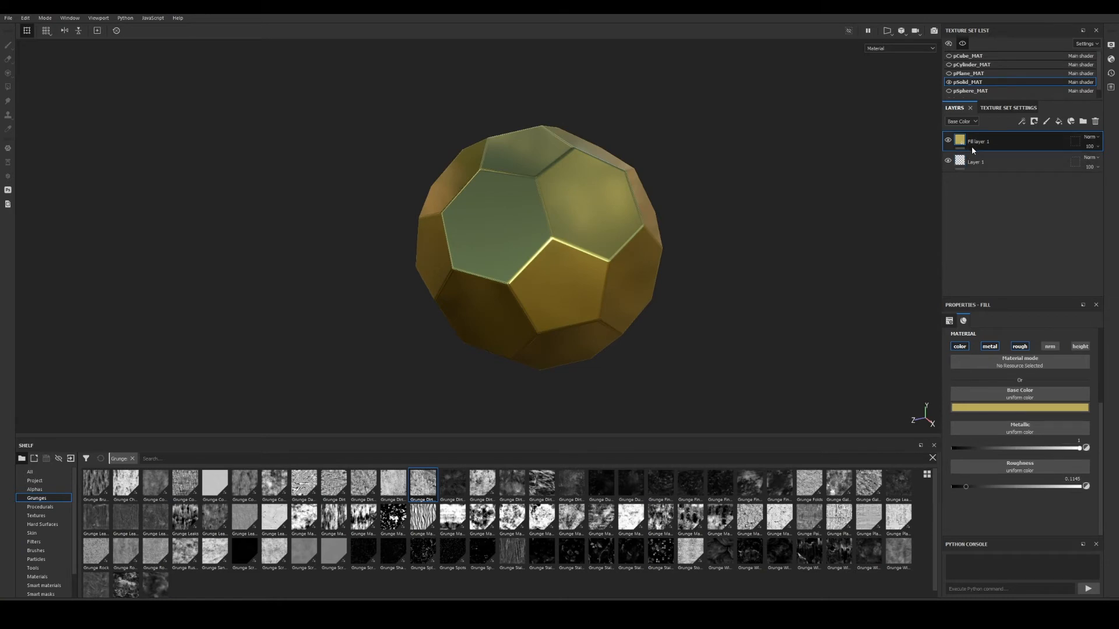
Add Fill layer 2 on top with its normal, height and metallic channels disabled.
click(1060, 121)
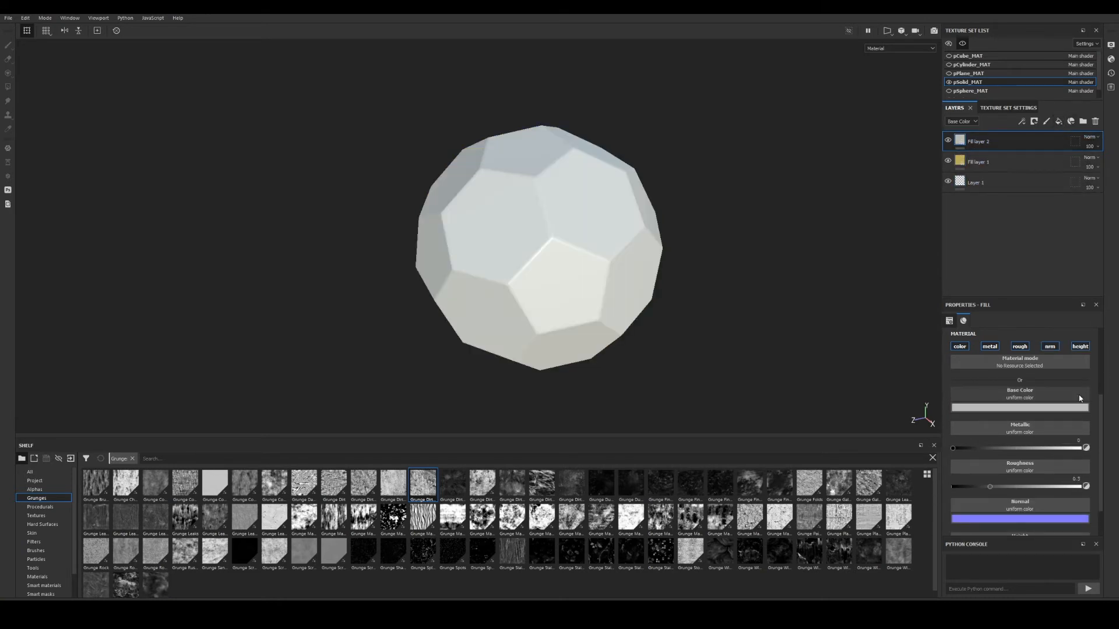
alt+right_drag(635, 261, 656, 285)
alt+drag(609, 273, 625, 274)
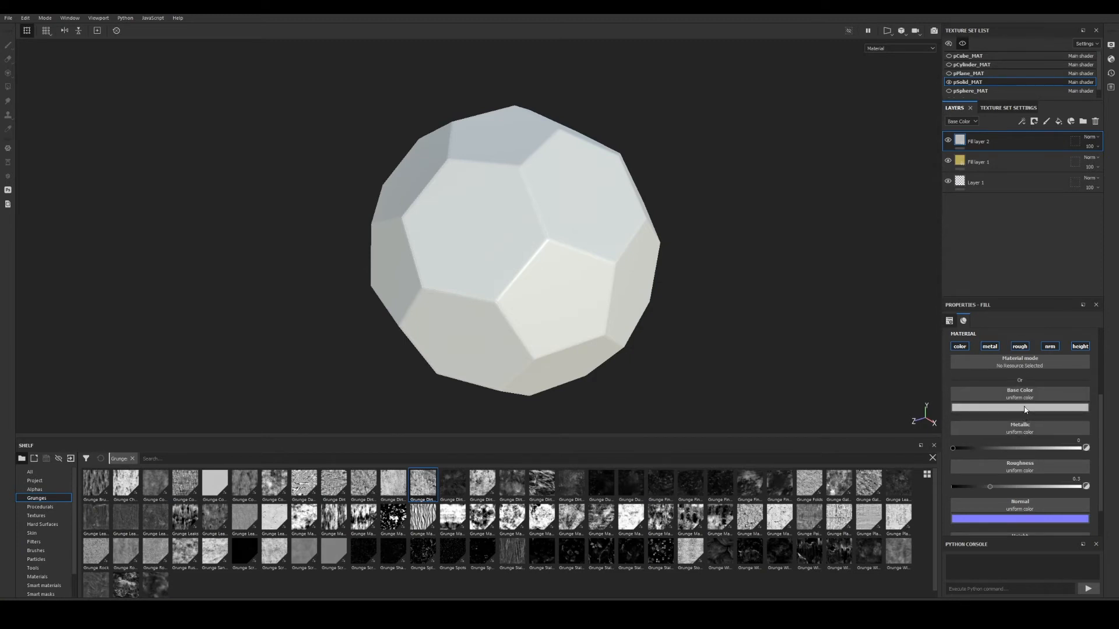
click(1049, 346)
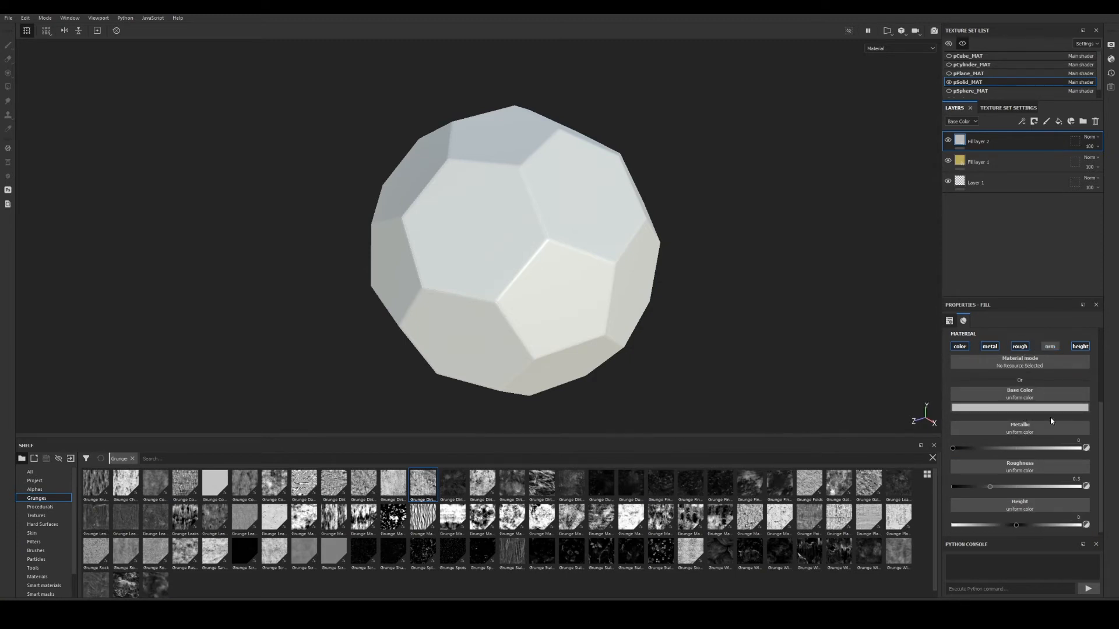
click(1080, 347)
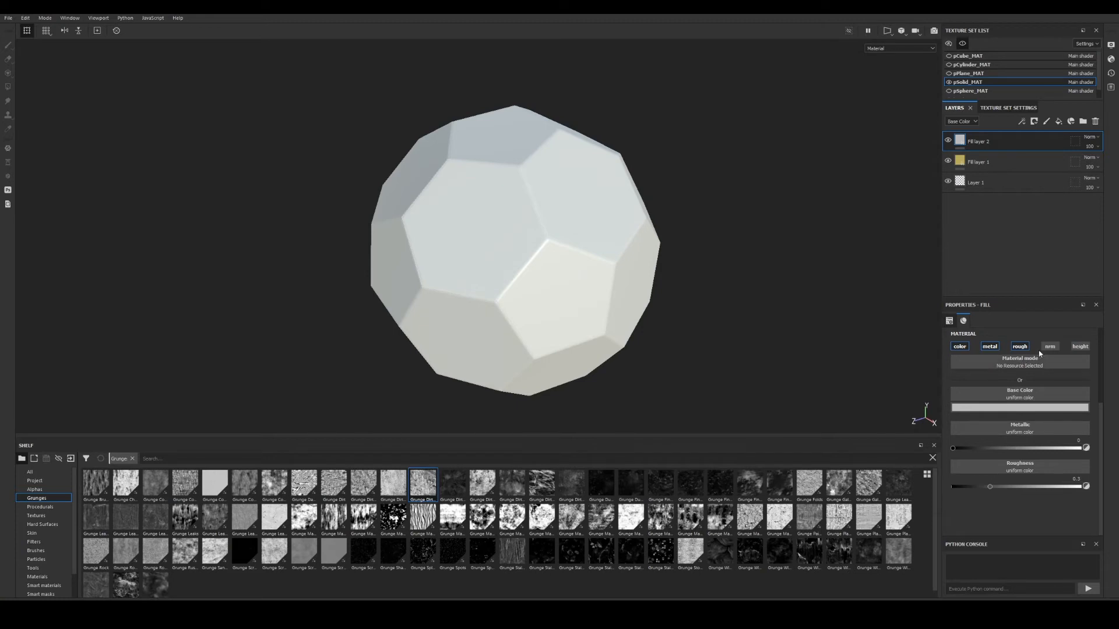
click(989, 348)
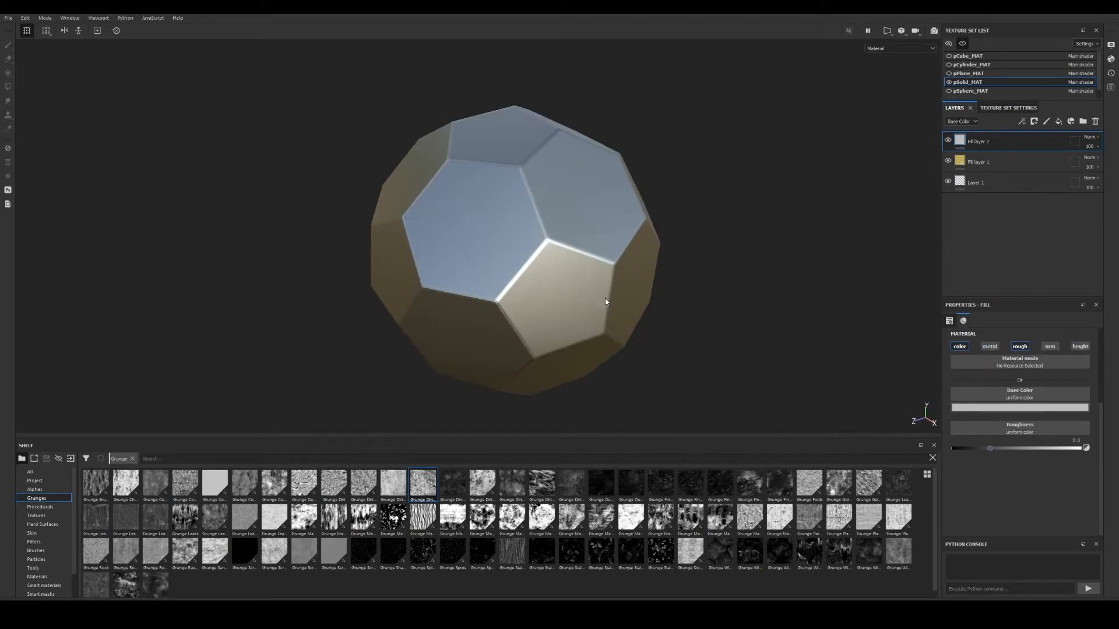
scroll(659, 282, up, 1)
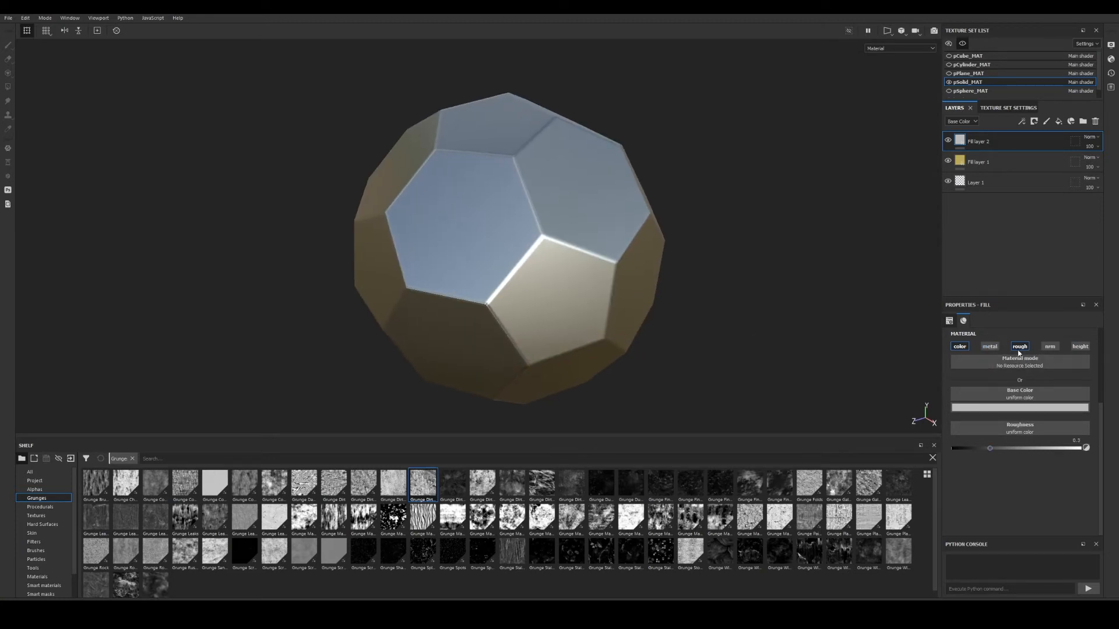
alt+drag(732, 311, 718, 307)
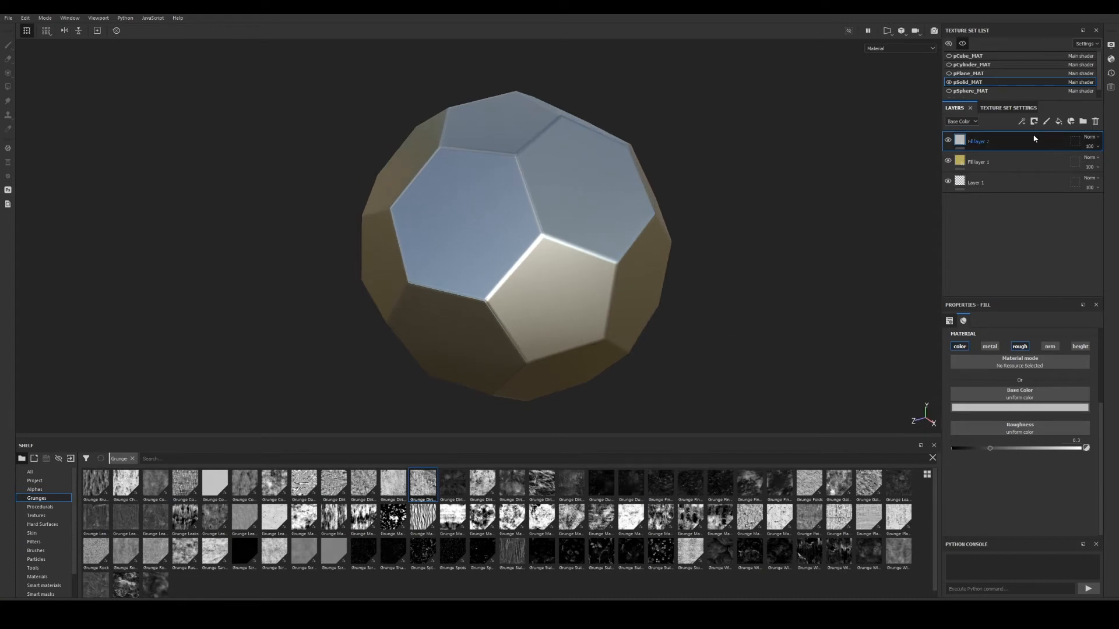
Try a black mask with a generator on Fill layer 2, then undo it and remove the mask.
right_click(962, 138)
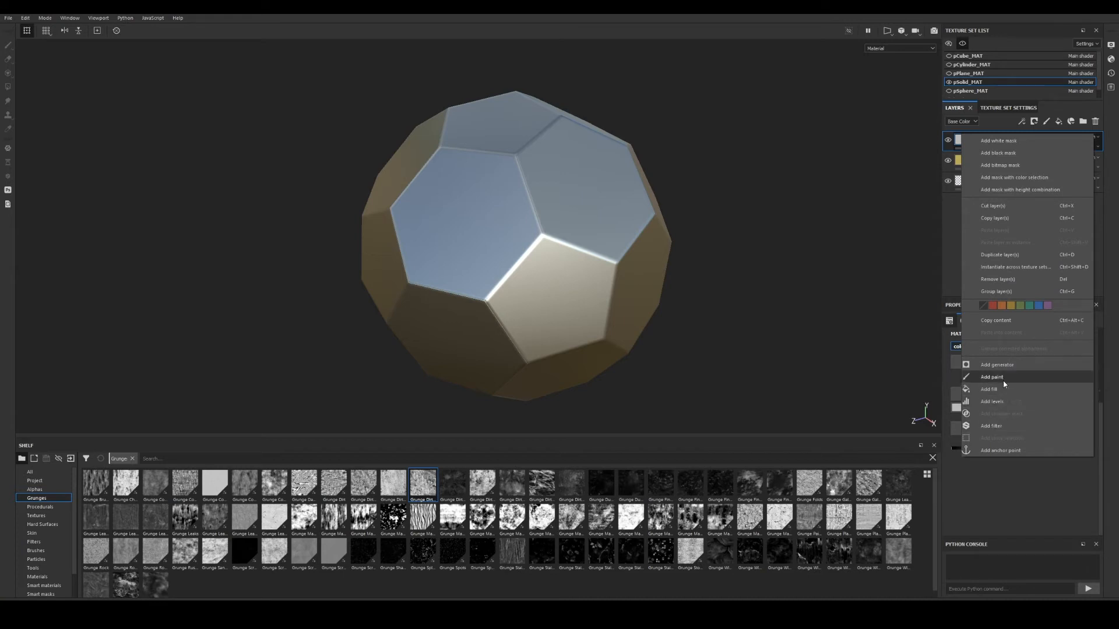
click(1011, 153)
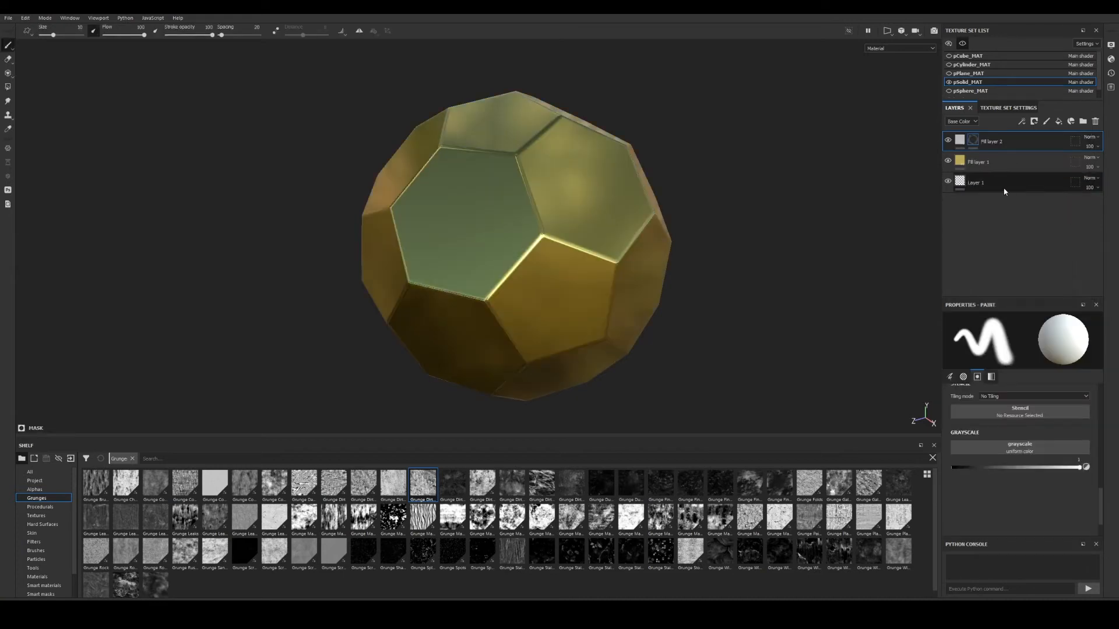
right_click(973, 140)
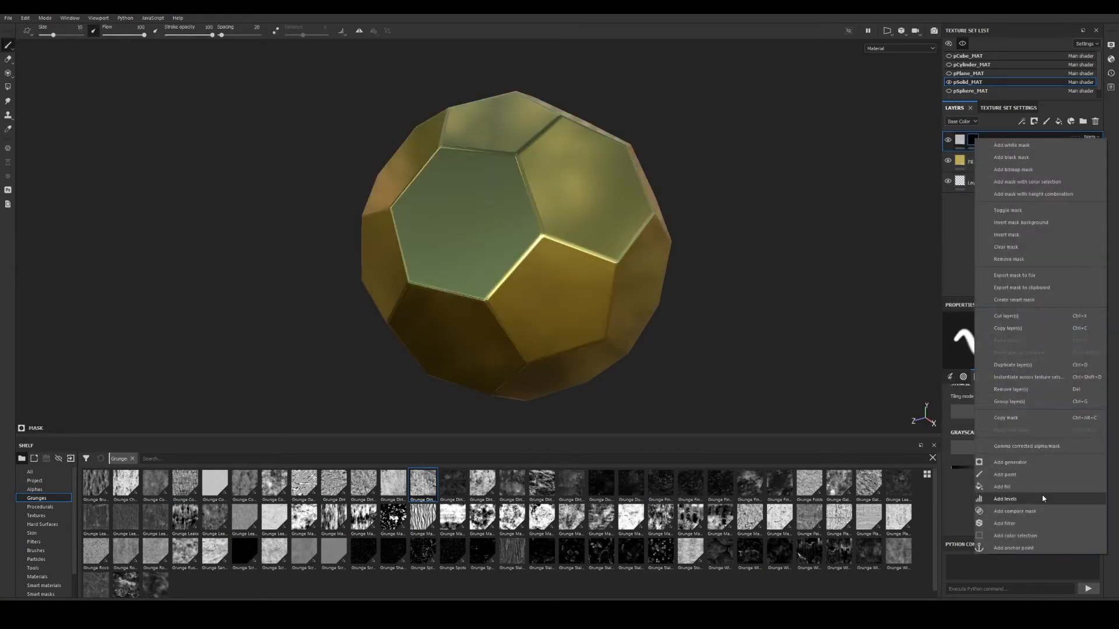
click(1022, 463)
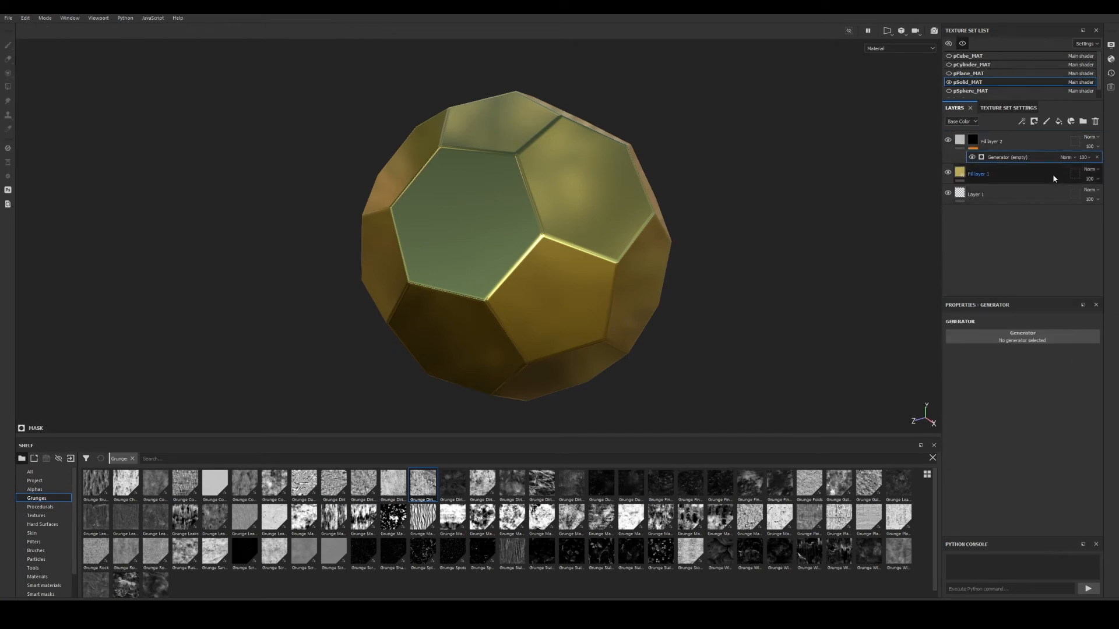
click(1096, 157)
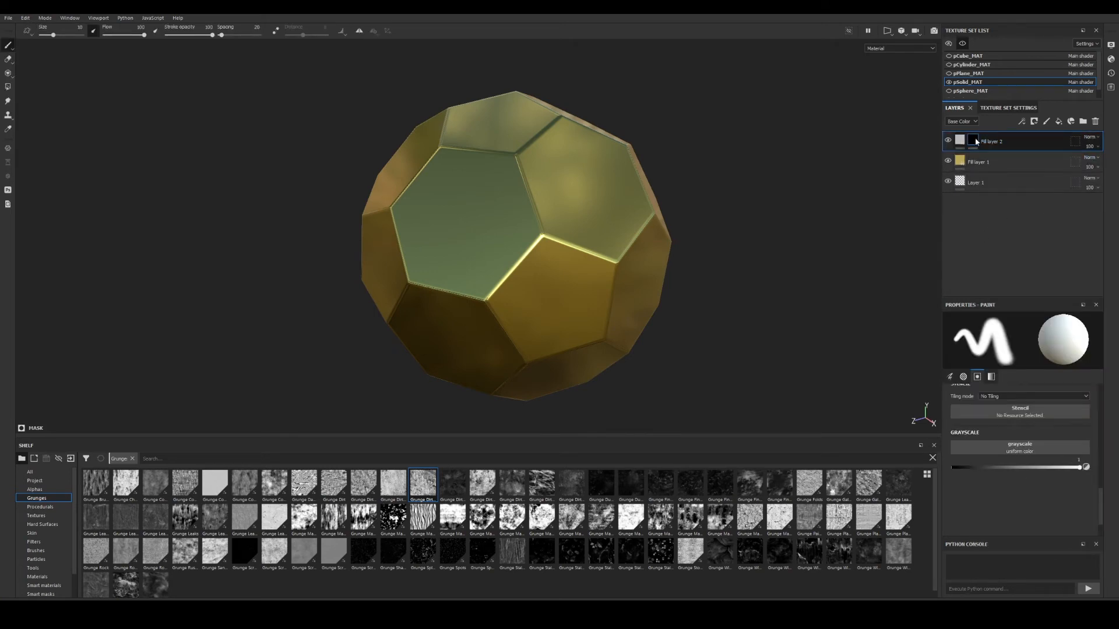
right_click(973, 140)
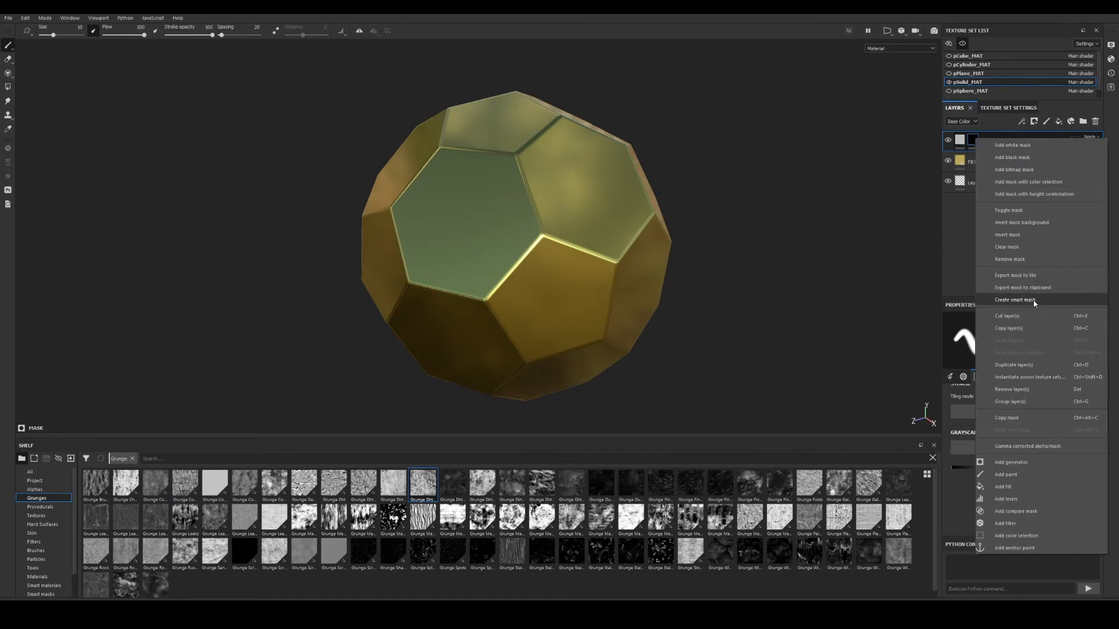
click(1009, 259)
Re-add a black mask holding an empty generator to Fill layer 2 and list the generator choices.
right_click(969, 143)
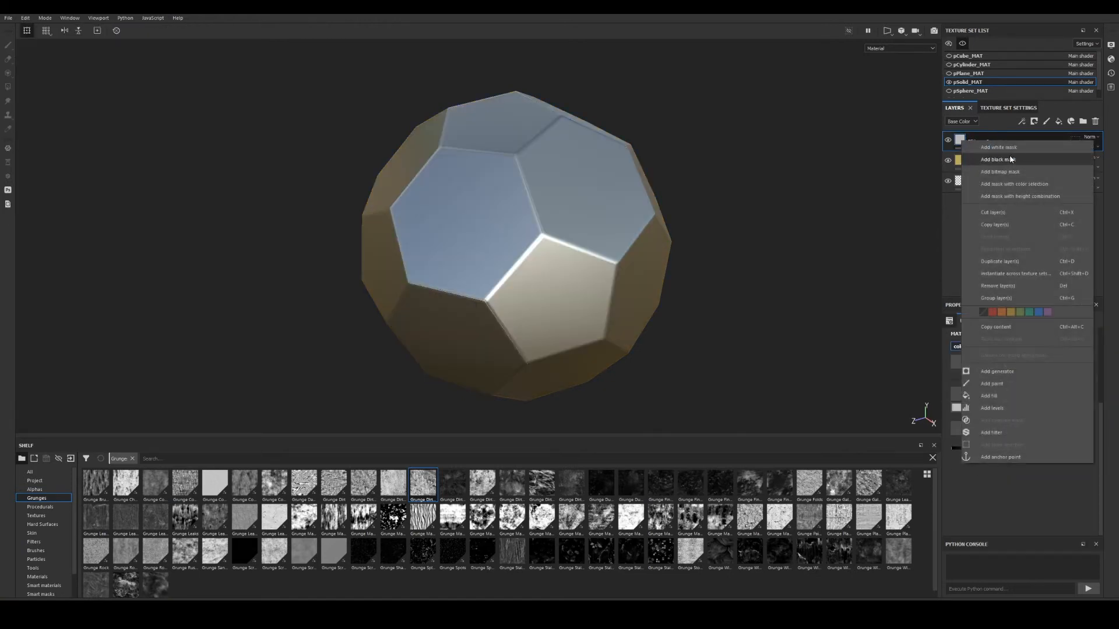
click(998, 159)
right_click(978, 142)
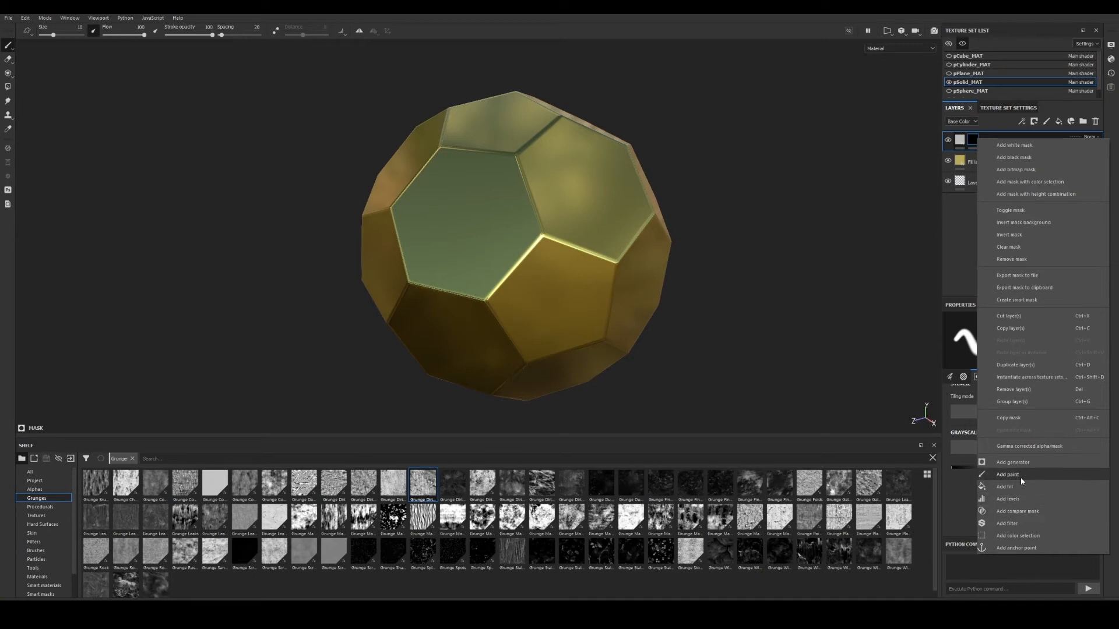
click(1022, 463)
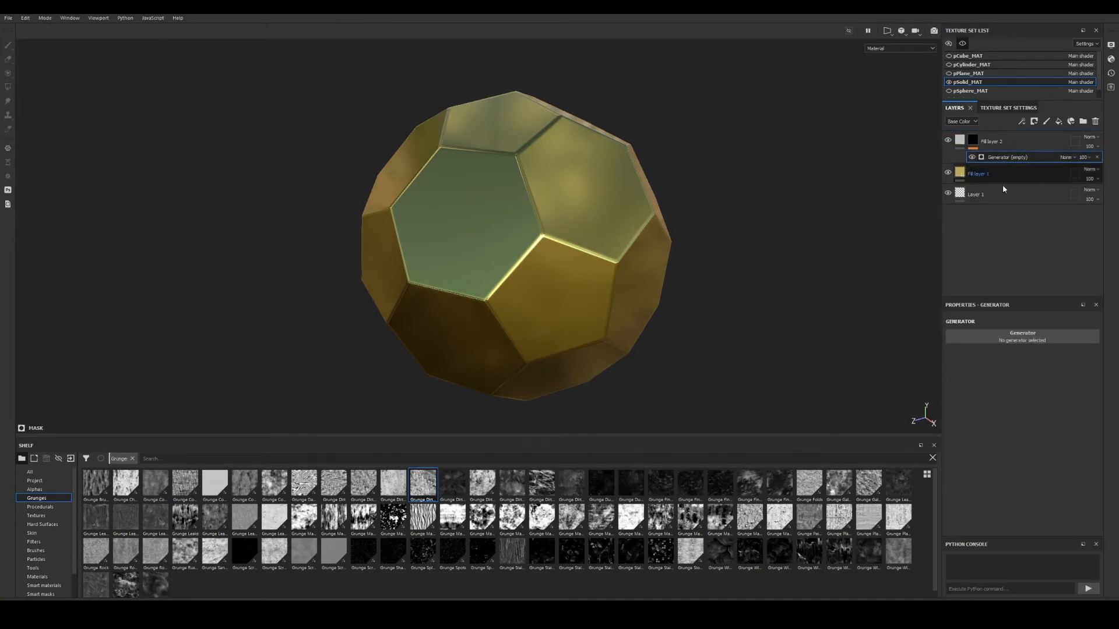
click(1015, 337)
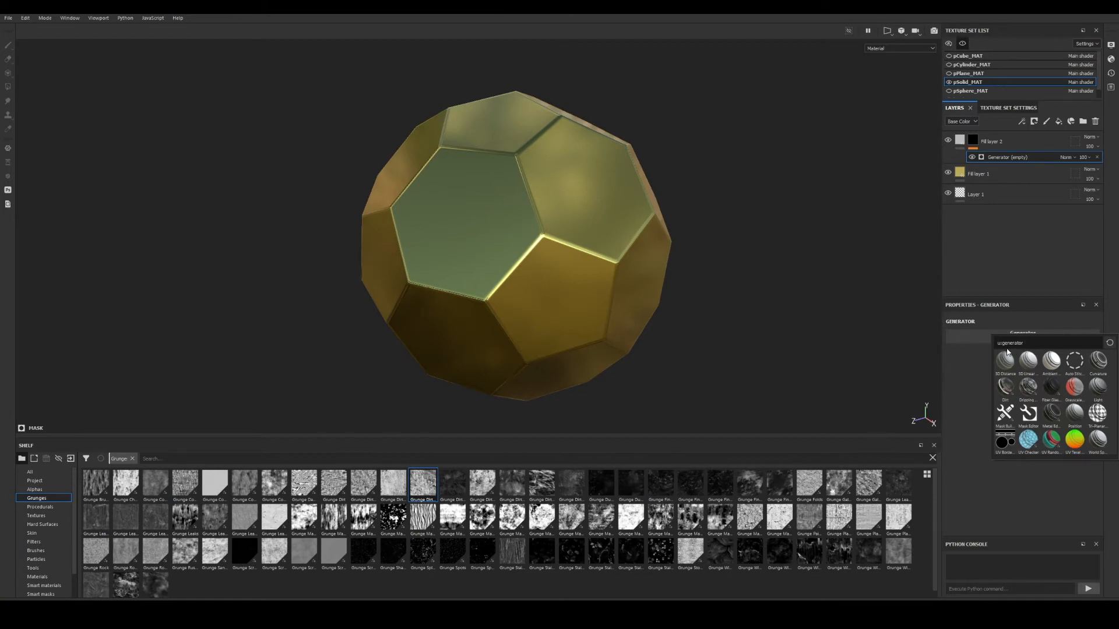
Apply the Metal Edge Wear generator to Fill layer 2's mask and inspect the wear.
text(d)
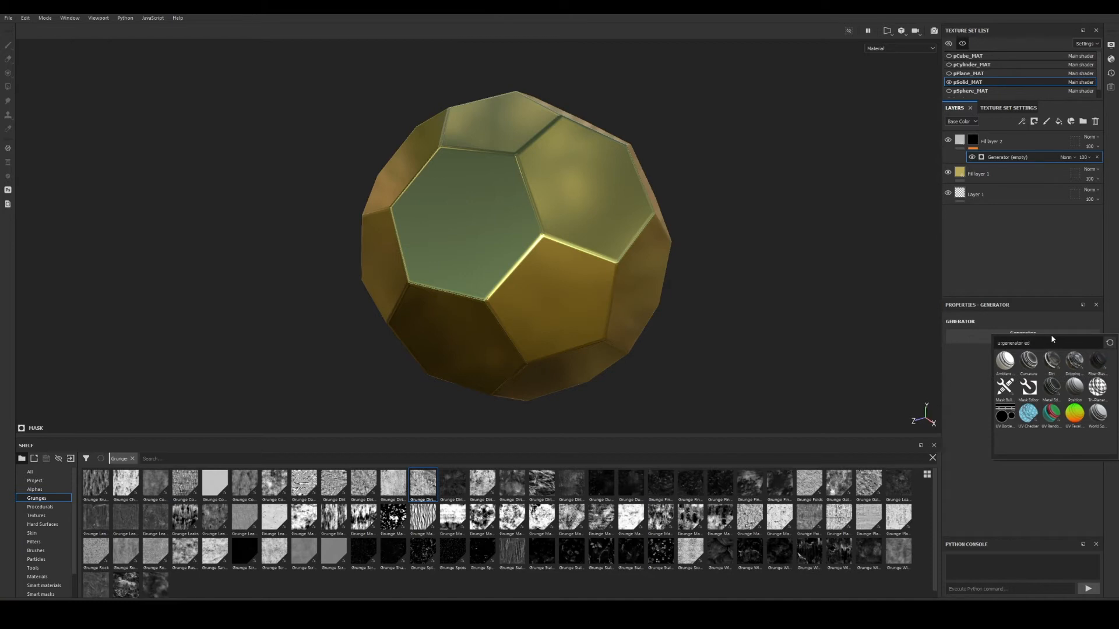
text(g)
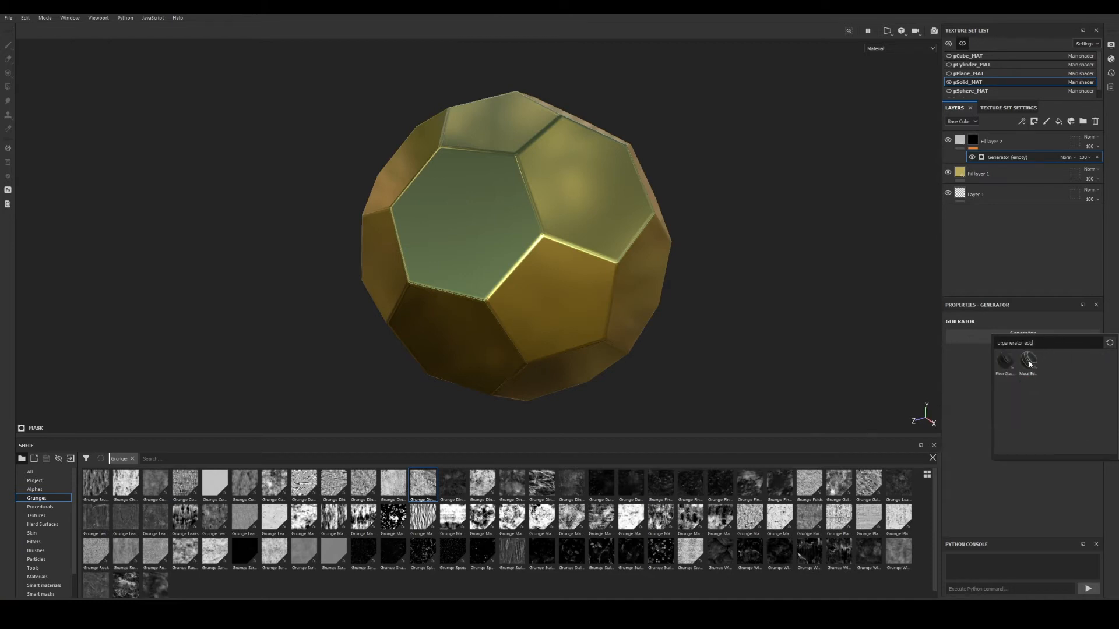
mouse_move(1029, 364)
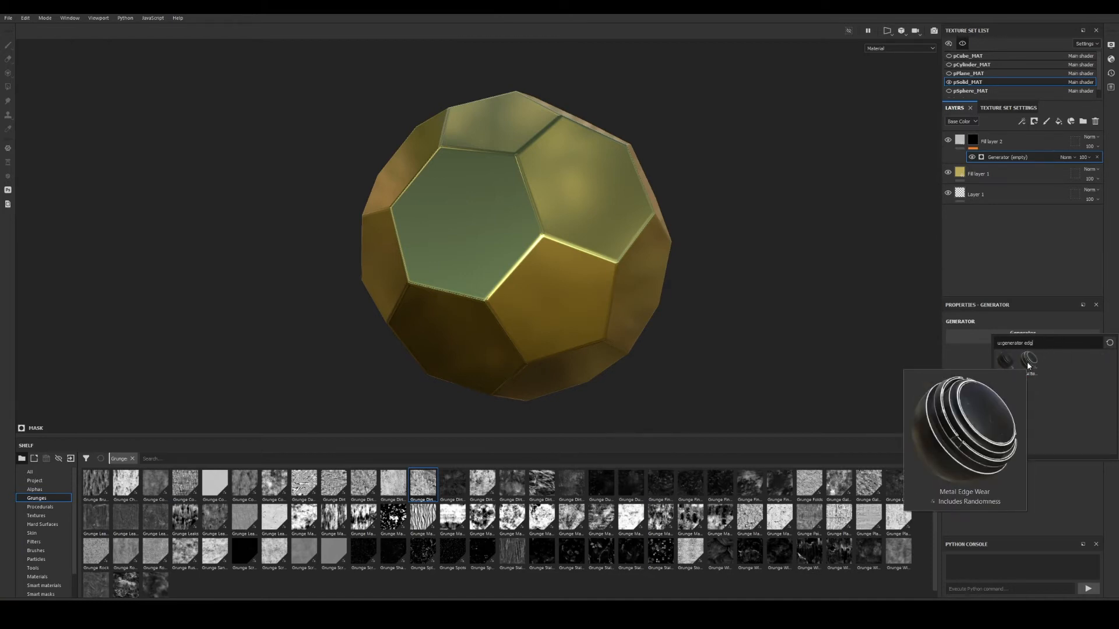
click(1029, 362)
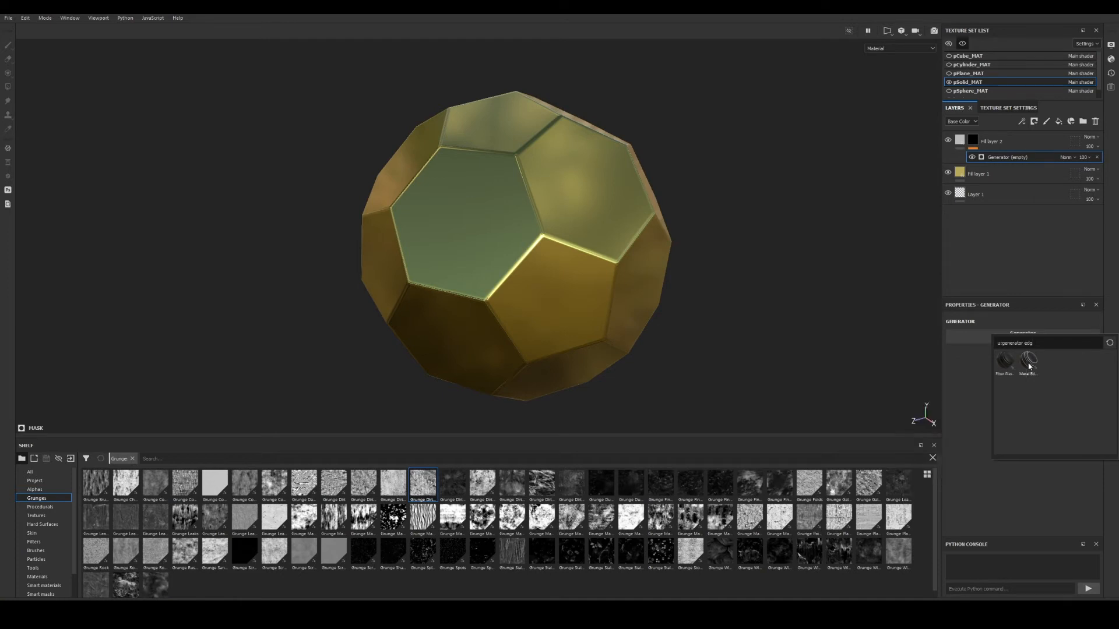
alt+drag(529, 177, 632, 253)
alt+middle_drag(576, 217, 572, 228)
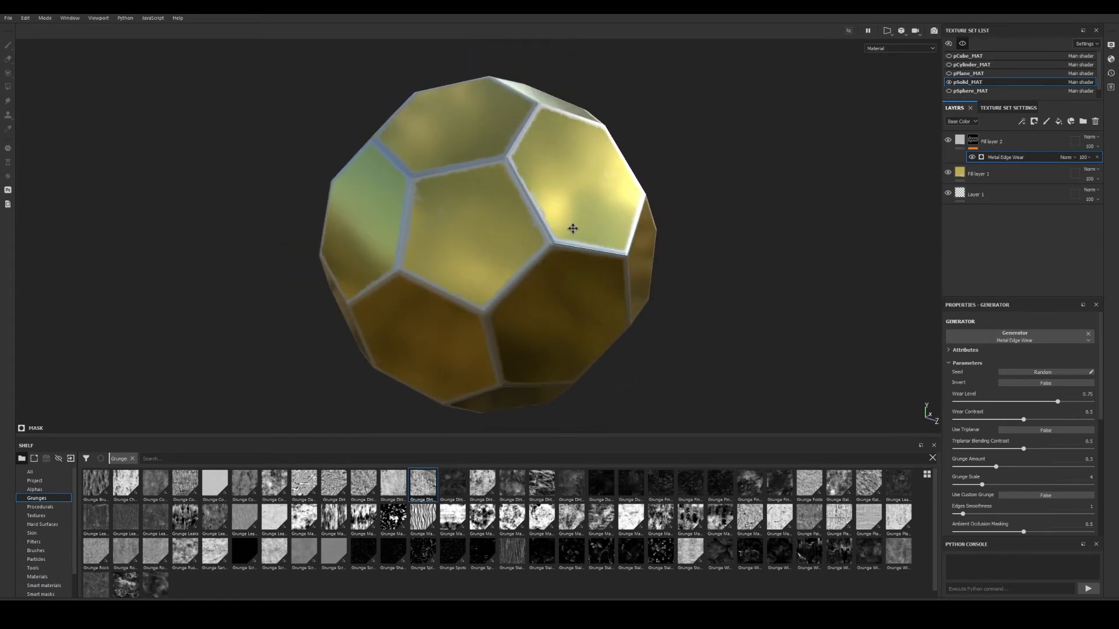
scroll(1047, 414, down, 8)
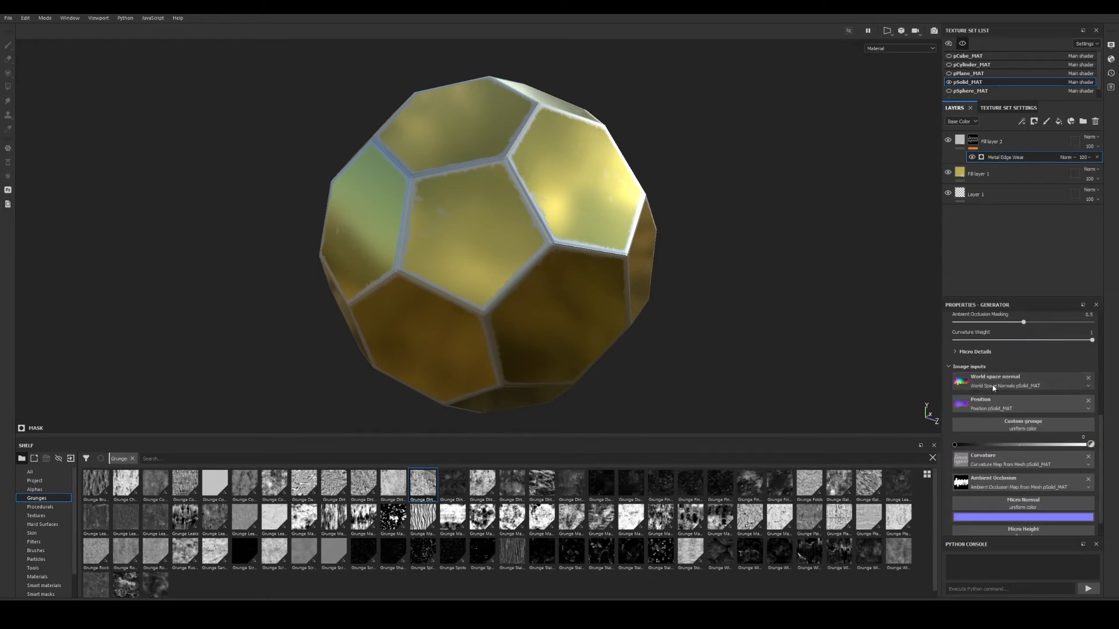
scroll(999, 408, down, 1)
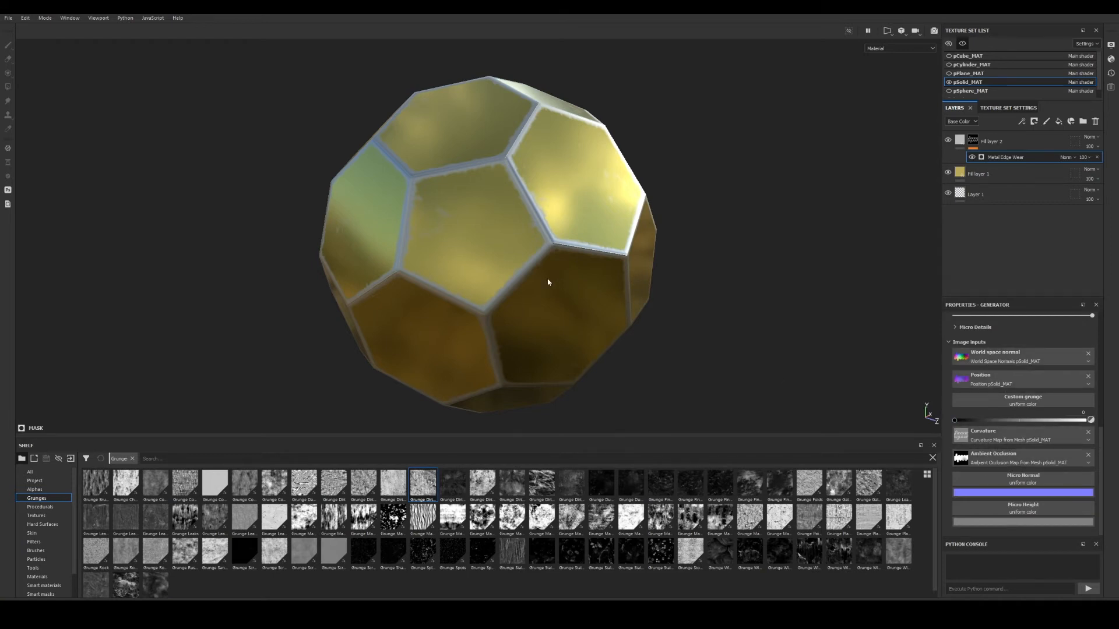
alt+drag(550, 281, 568, 222)
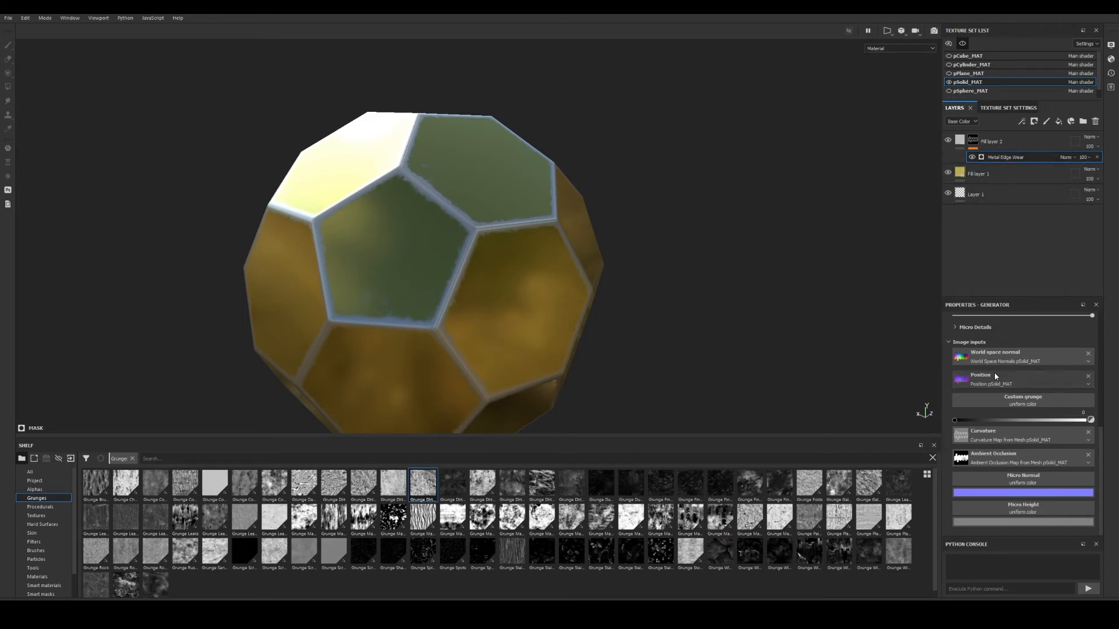
scroll(1003, 376, up, 10)
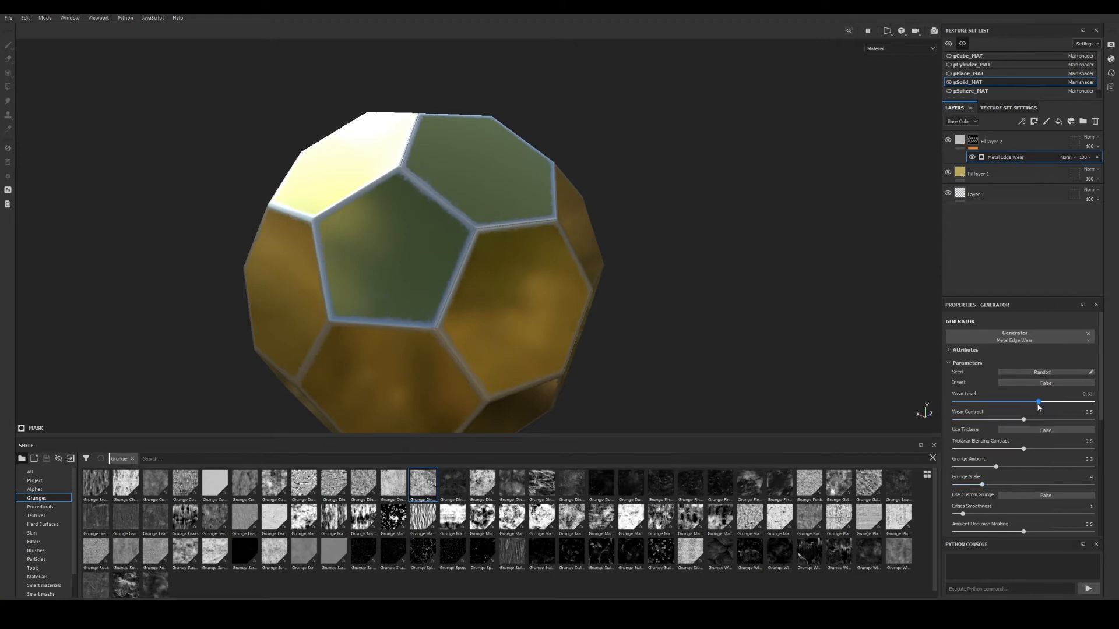
Set Wear Level 0.87, Grunge Amount 0.38 and Edges Smoothness 2.15 on the generator.
drag(1044, 406, 1000, 423)
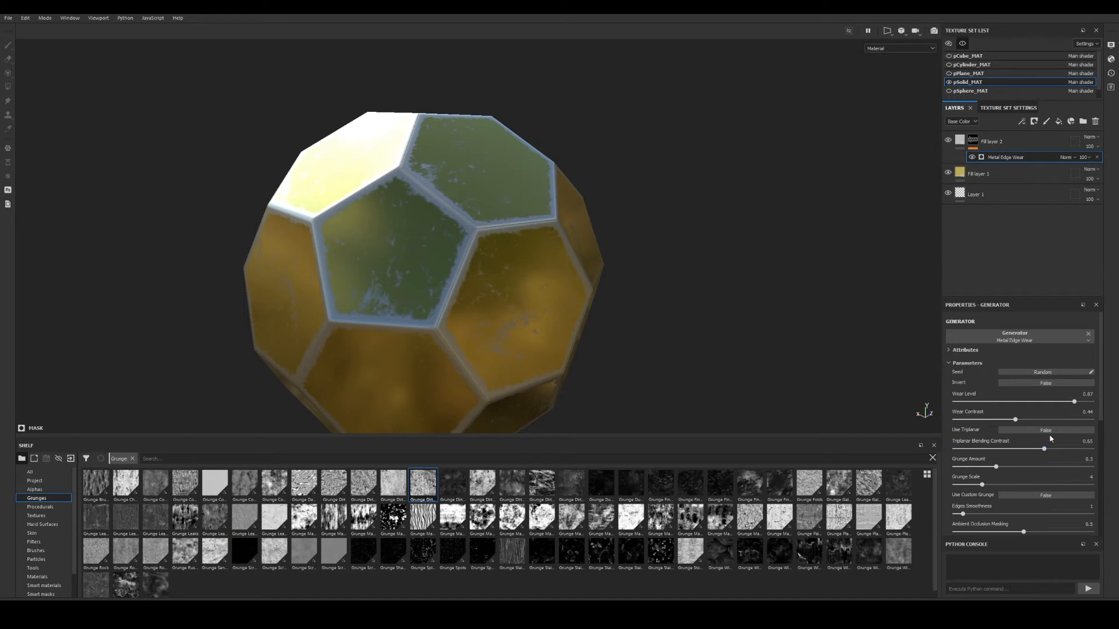
scroll(1031, 448, down, 1)
drag(994, 441, 1010, 459)
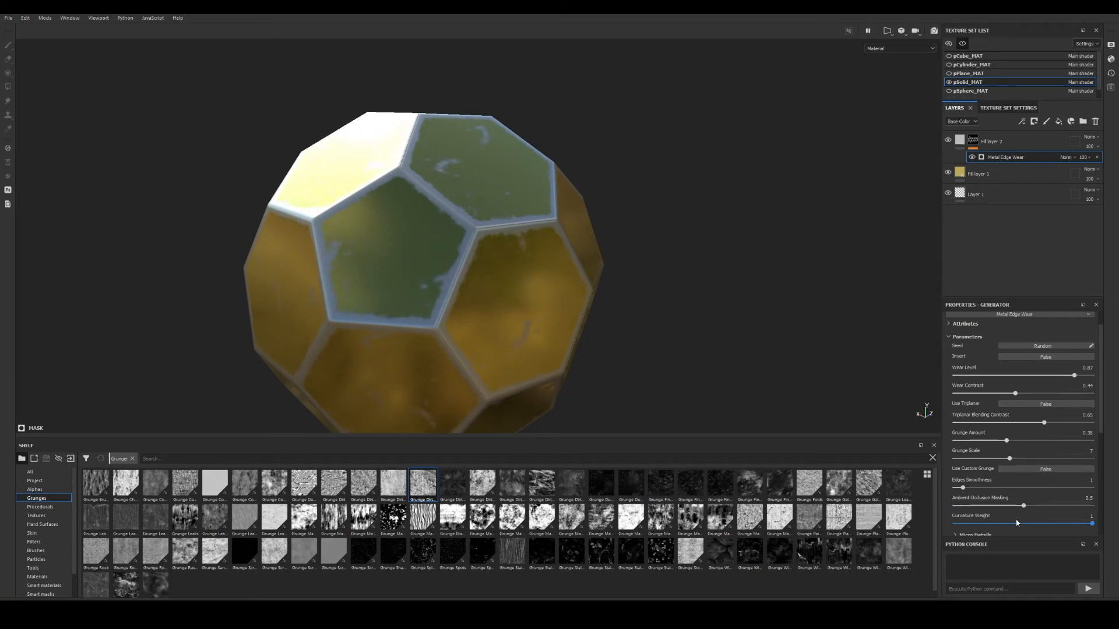
mouse_move(959, 487)
mouse_down()
mouse_move(985, 488)
mouse_move(974, 491)
mouse_up()
alt+drag(422, 225, 618, 211)
alt+middle_drag(381, 254, 439, 256)
alt+drag(439, 256, 487, 326)
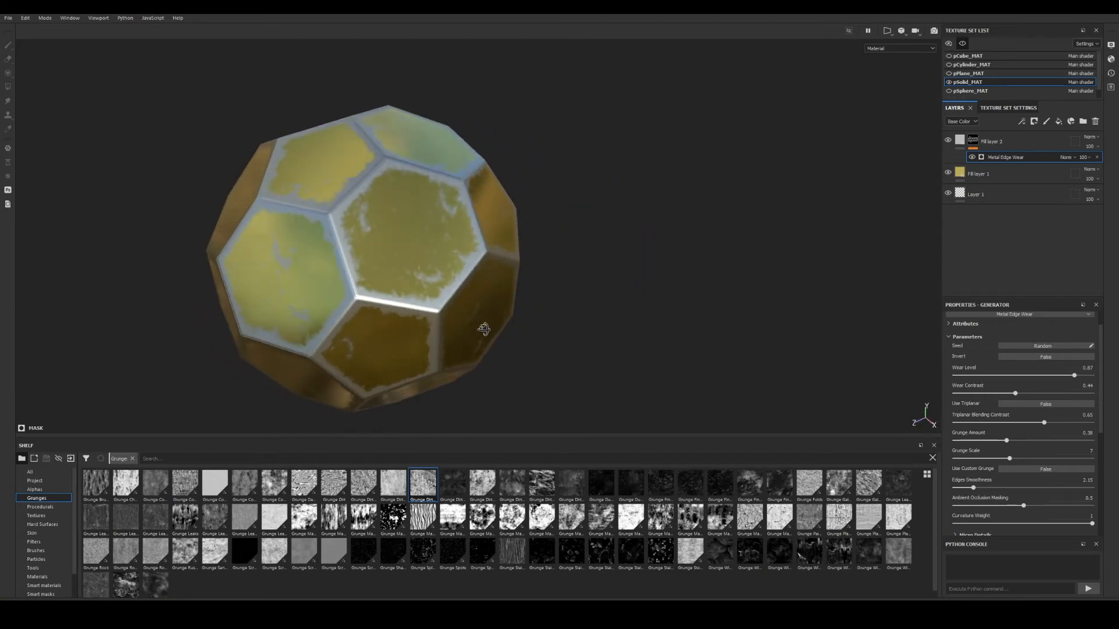
alt+right_drag(431, 320, 586, 309)
alt+drag(586, 309, 582, 286)
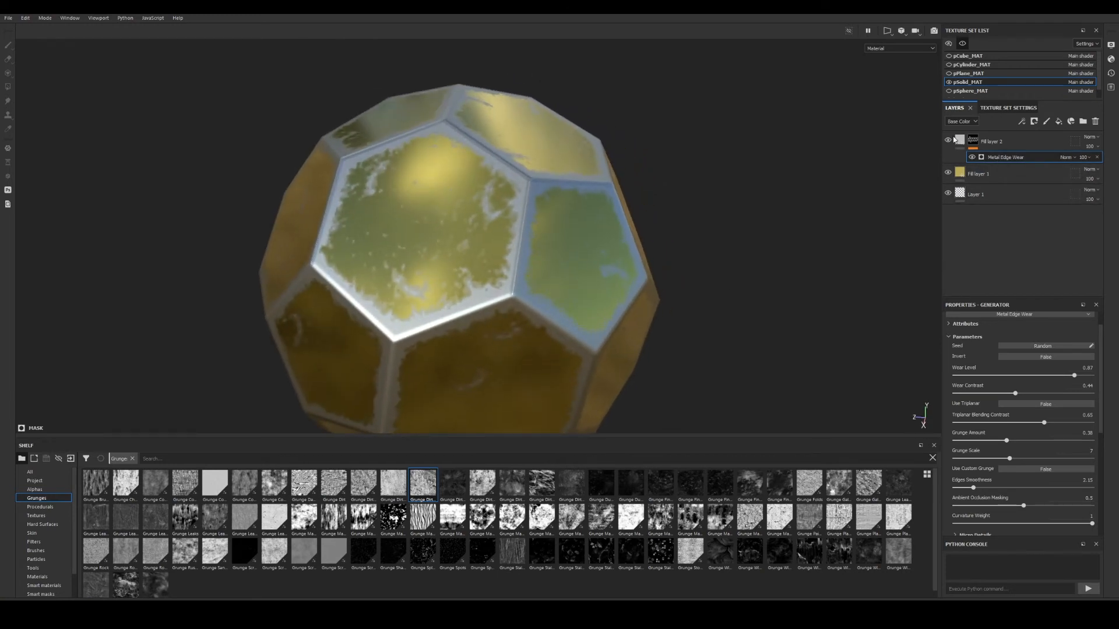
Set Fill layer 2's blend mode to Screen.
click(958, 142)
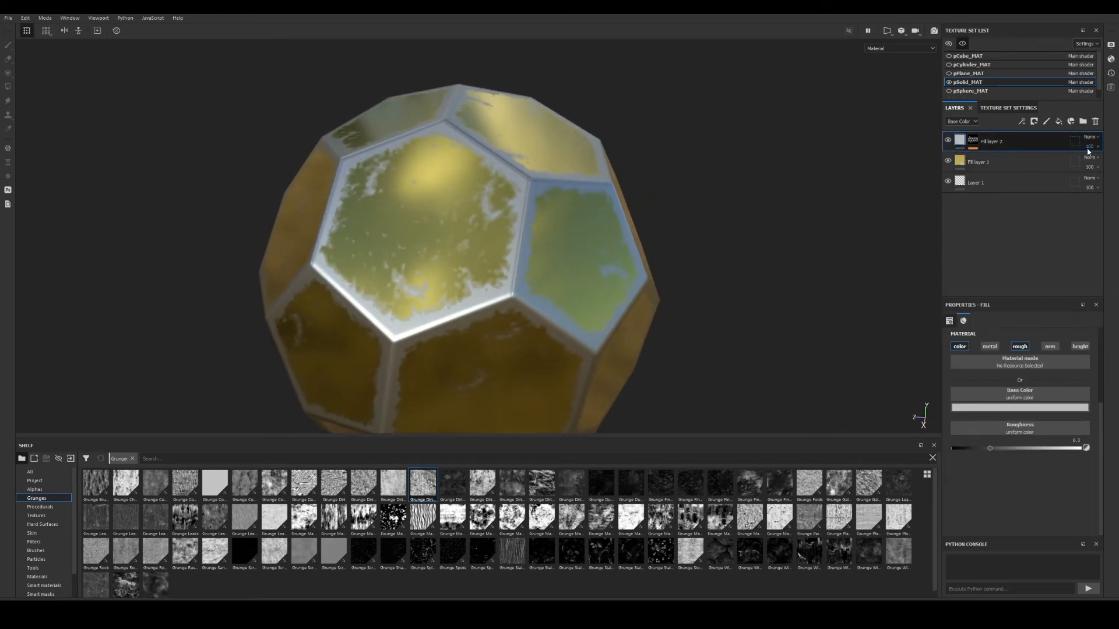
click(948, 141)
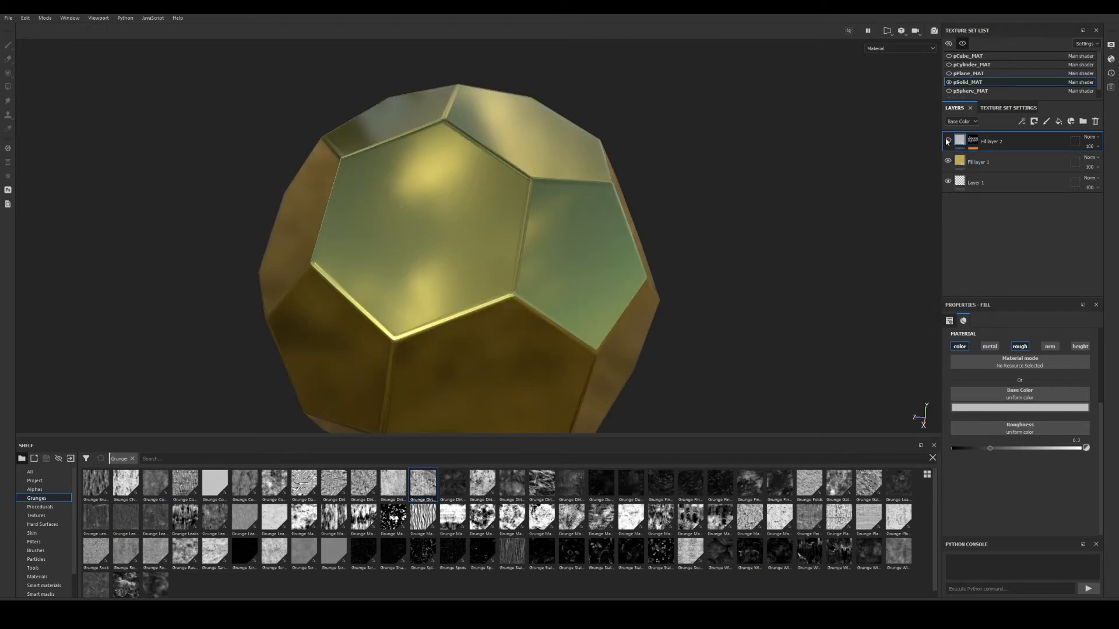
click(948, 140)
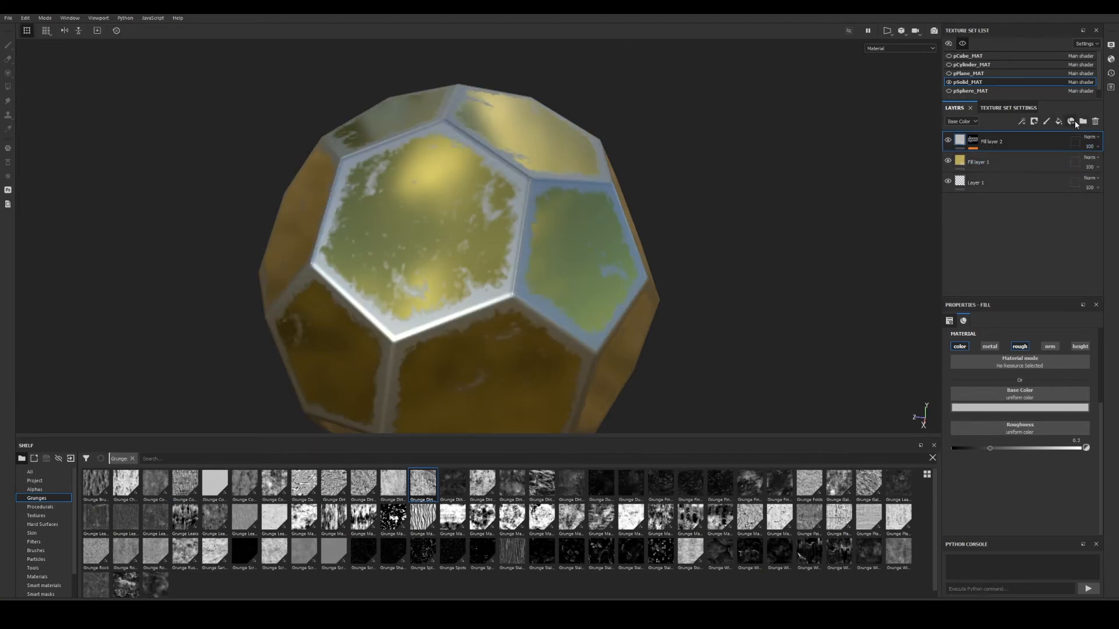
click(1090, 137)
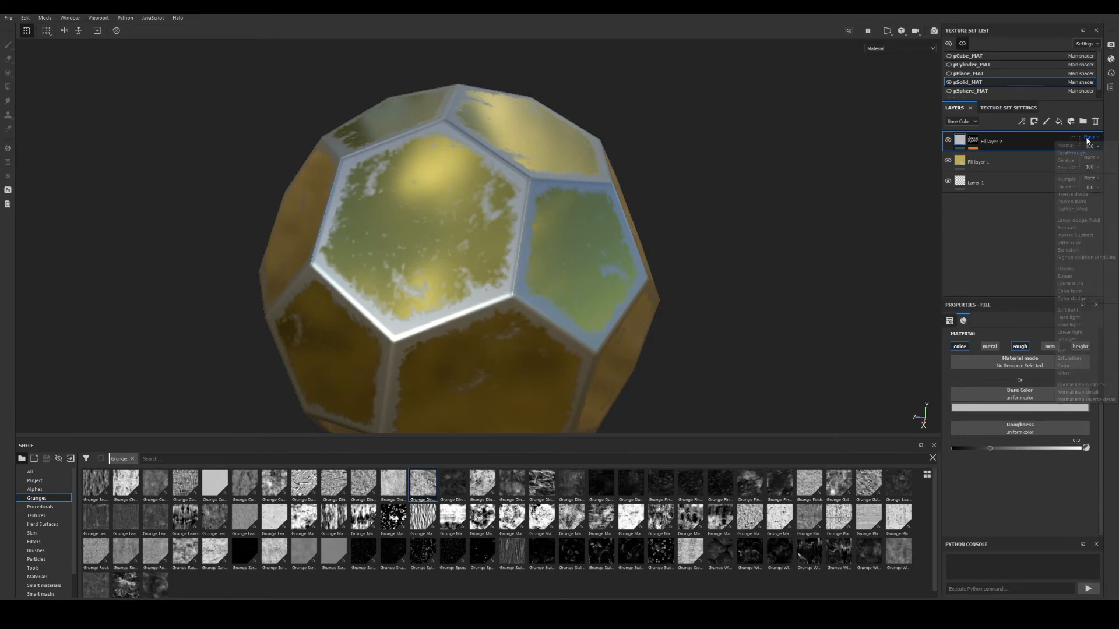
click(1075, 276)
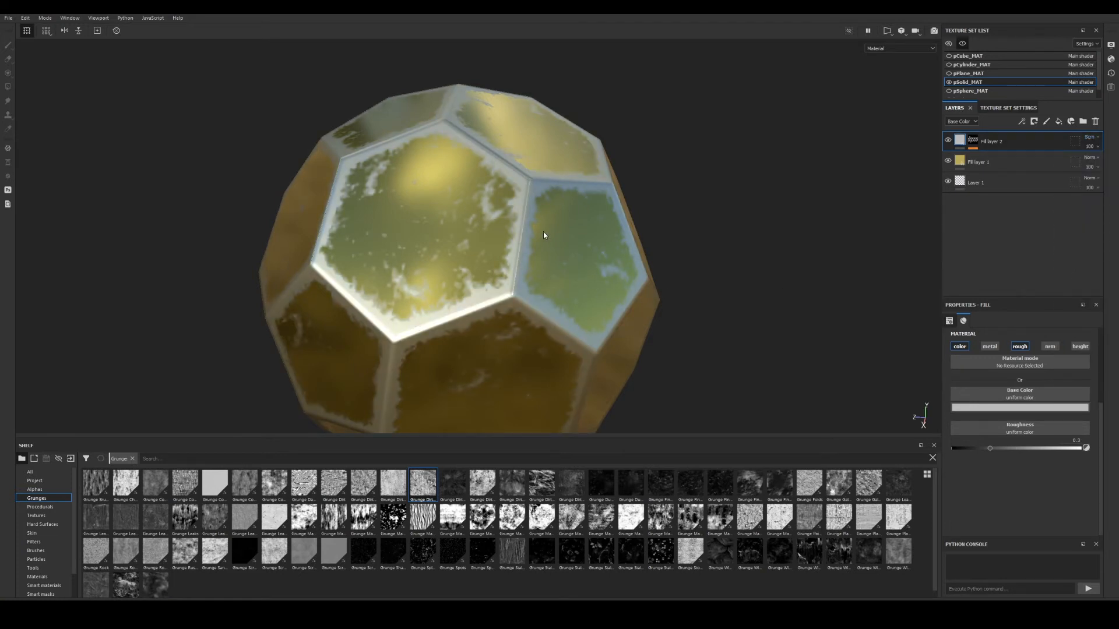
alt+drag(543, 235, 590, 263)
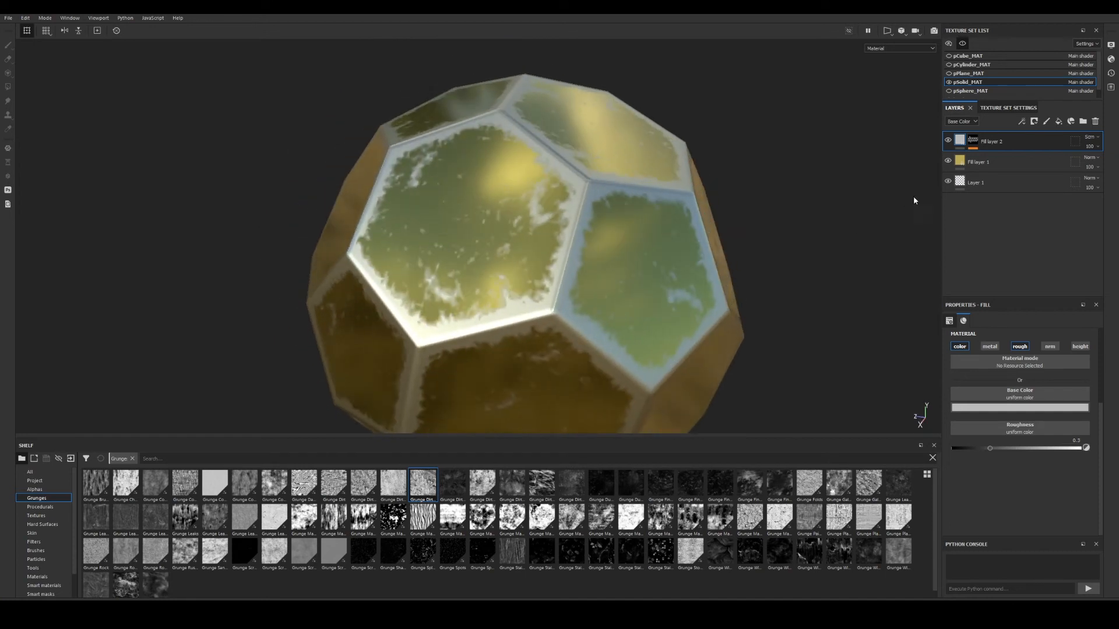
Eyedrop a yellow Base Color from the model and make it brighter and paler.
click(1035, 408)
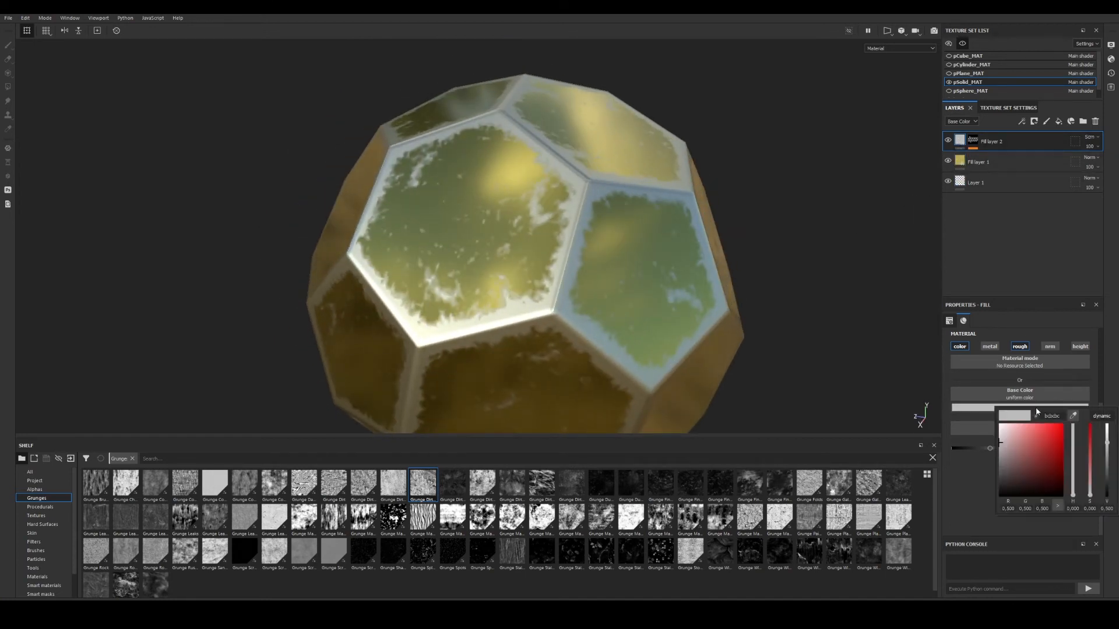
click(1074, 415)
click(668, 272)
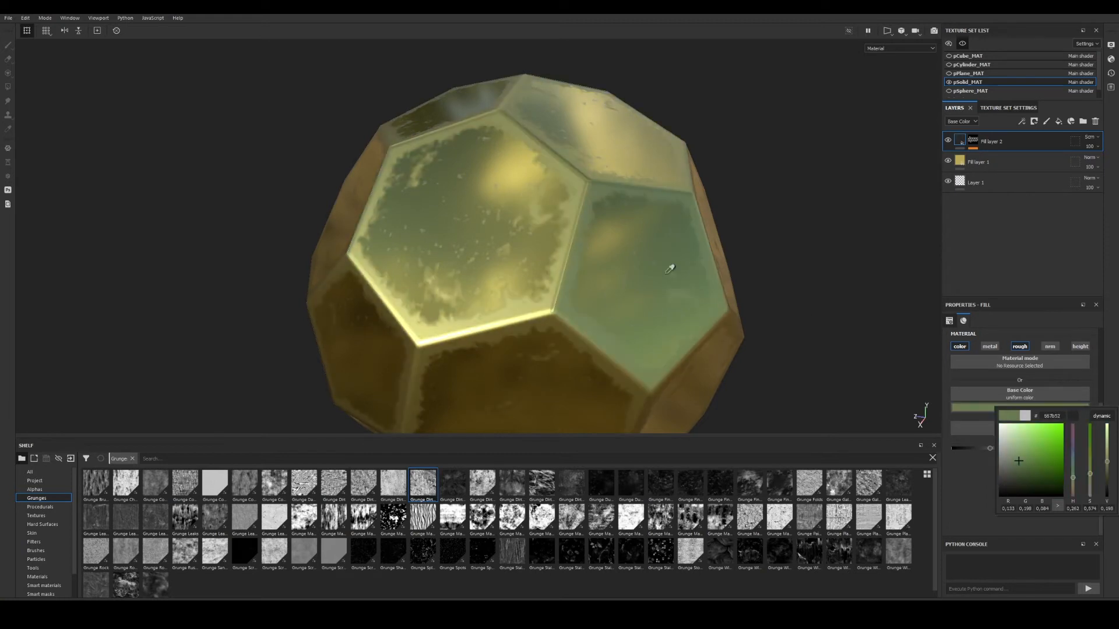
drag(666, 273, 576, 181)
drag(1105, 455, 1112, 431)
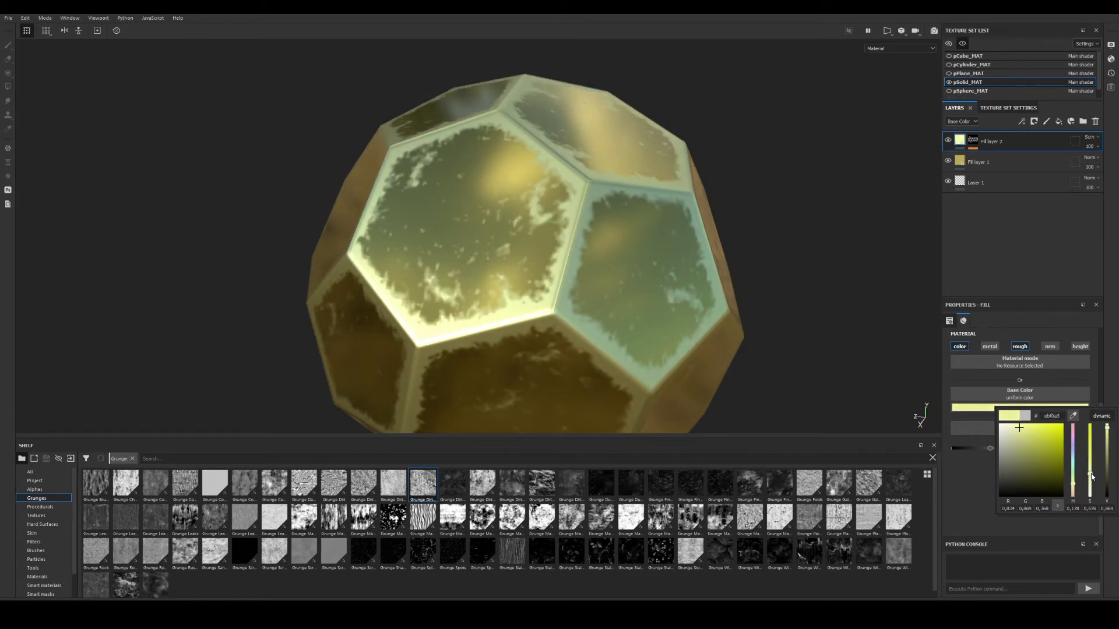
drag(1091, 477, 1094, 483)
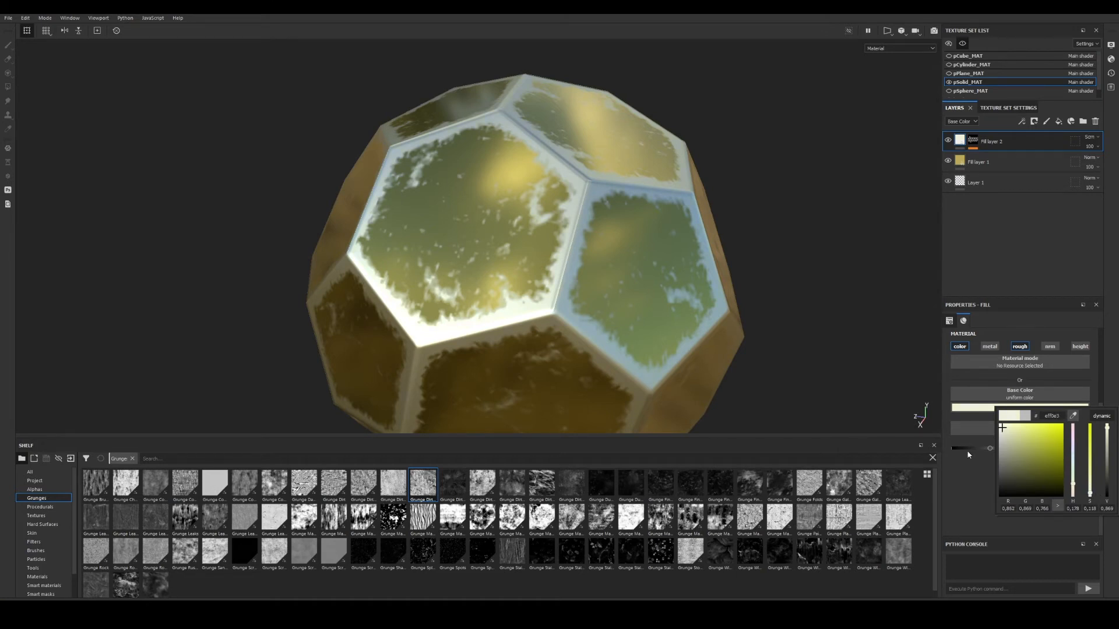
mouse_move(635, 292)
alt+mouse_down()
mouse_move(659, 284)
mouse_move(676, 300)
mouse_move(588, 284)
mouse_move(650, 296)
alt+mouse_up()
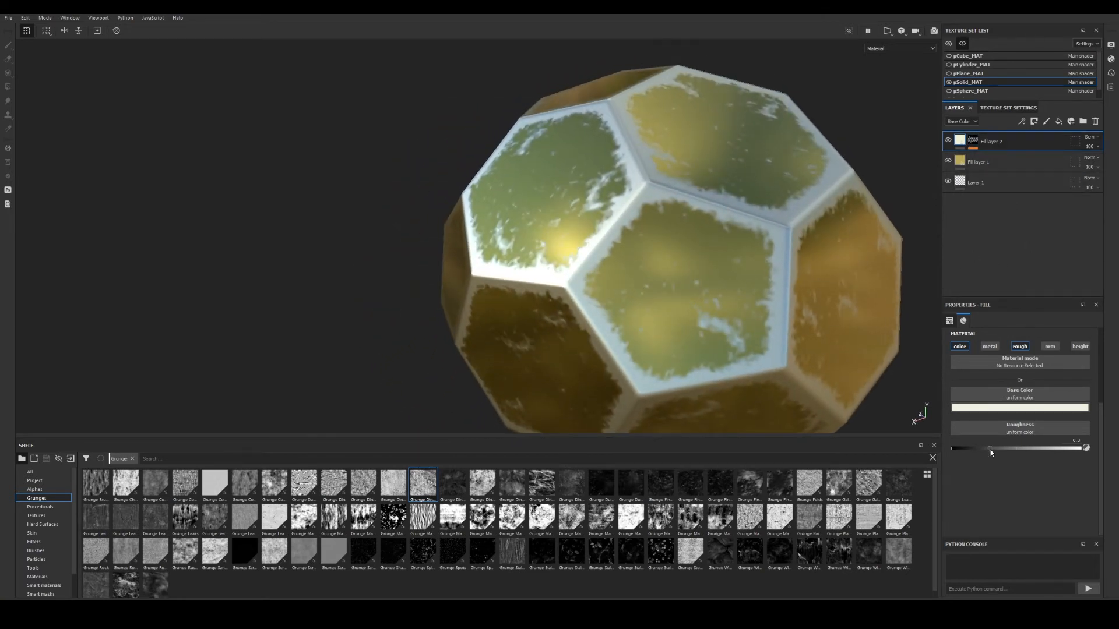
Lower Fill layer 2's roughness to 0.0875 so the worn patches look glossy.
drag(994, 446, 965, 447)
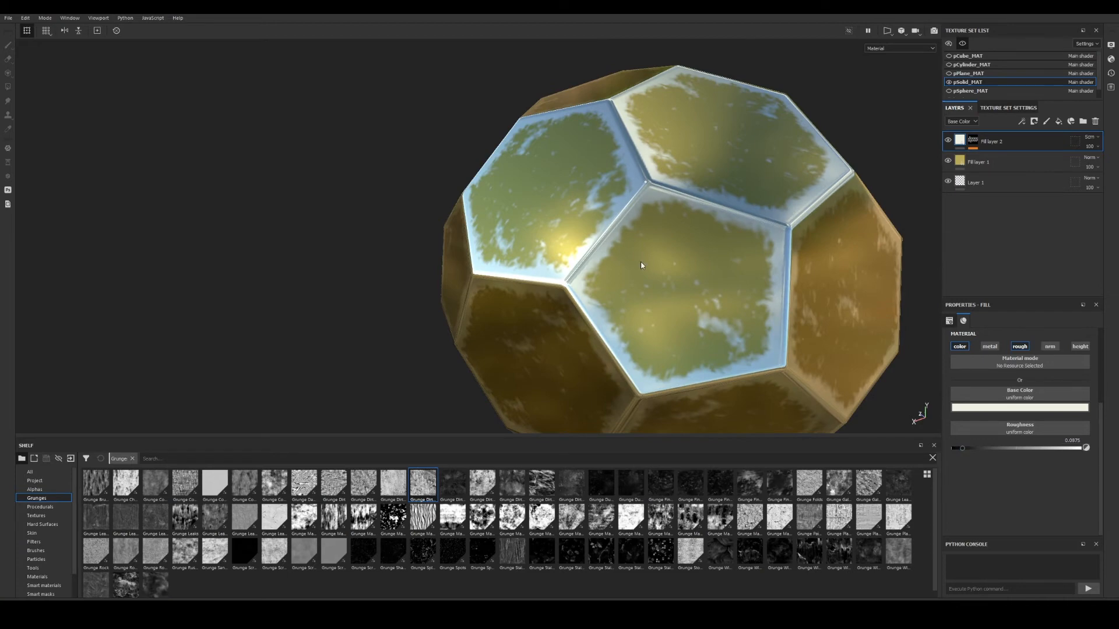
alt+drag(642, 265, 743, 149)
shift+right_drag(743, 149, 713, 170)
alt+drag(727, 191, 560, 233)
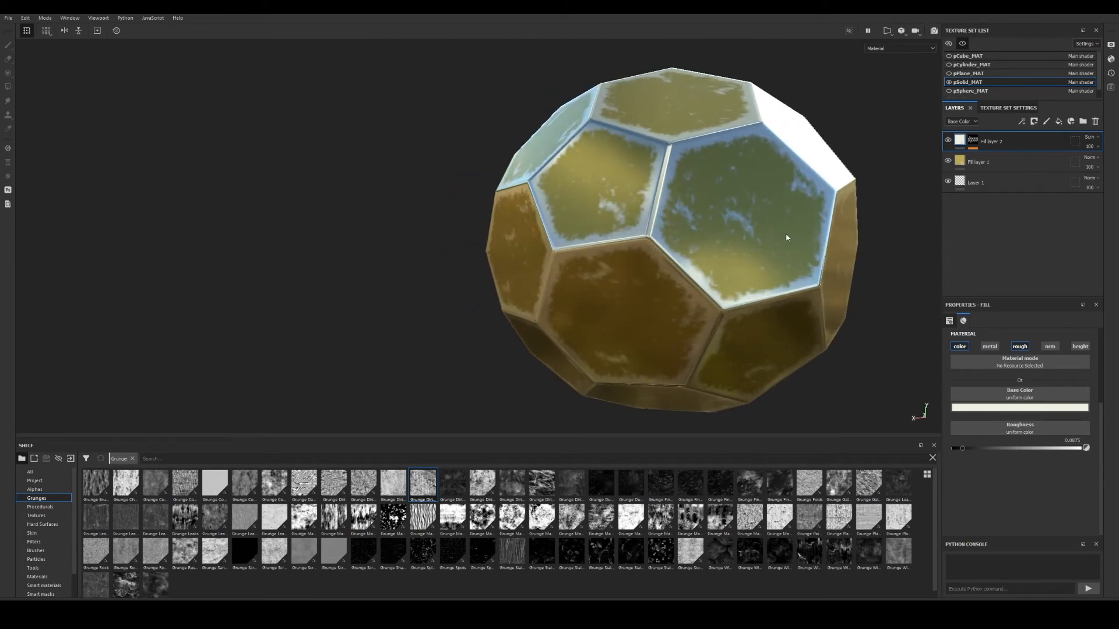
alt+drag(785, 237, 744, 258)
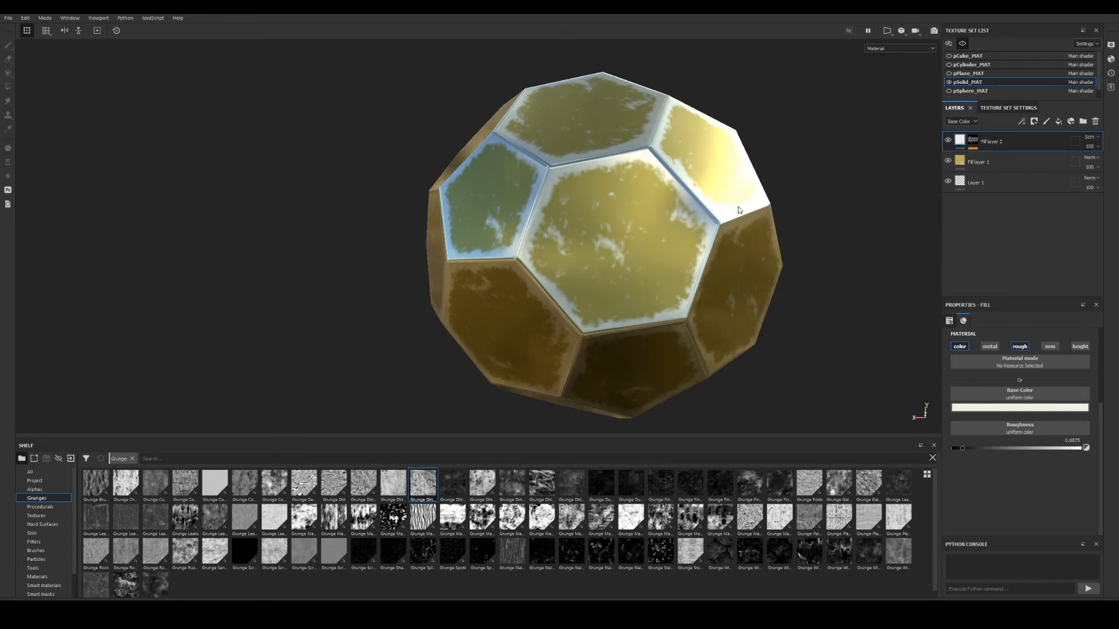
alt+drag(740, 199, 760, 196)
Review the Metal Edge Wear generator settings on Fill layer 2's mask.
click(972, 141)
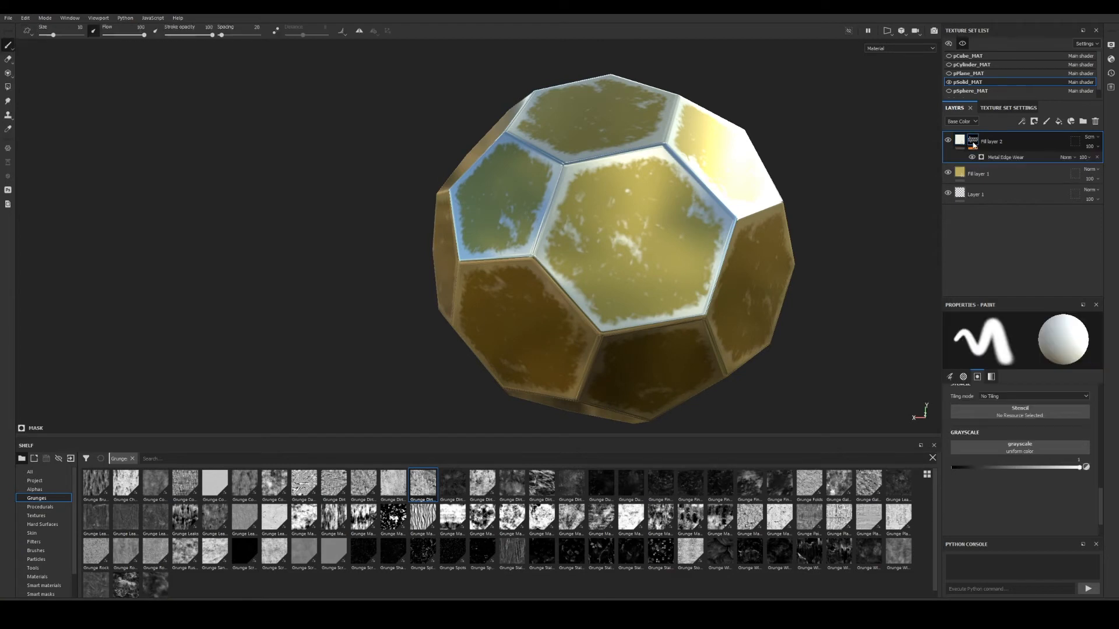
click(1005, 158)
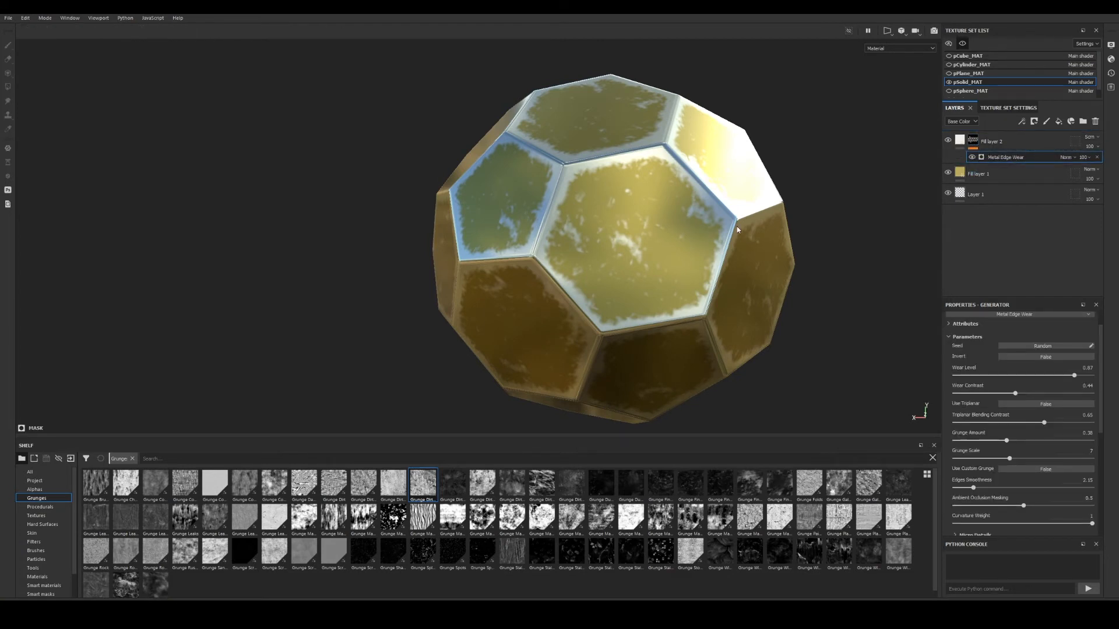
alt+drag(653, 233, 755, 149)
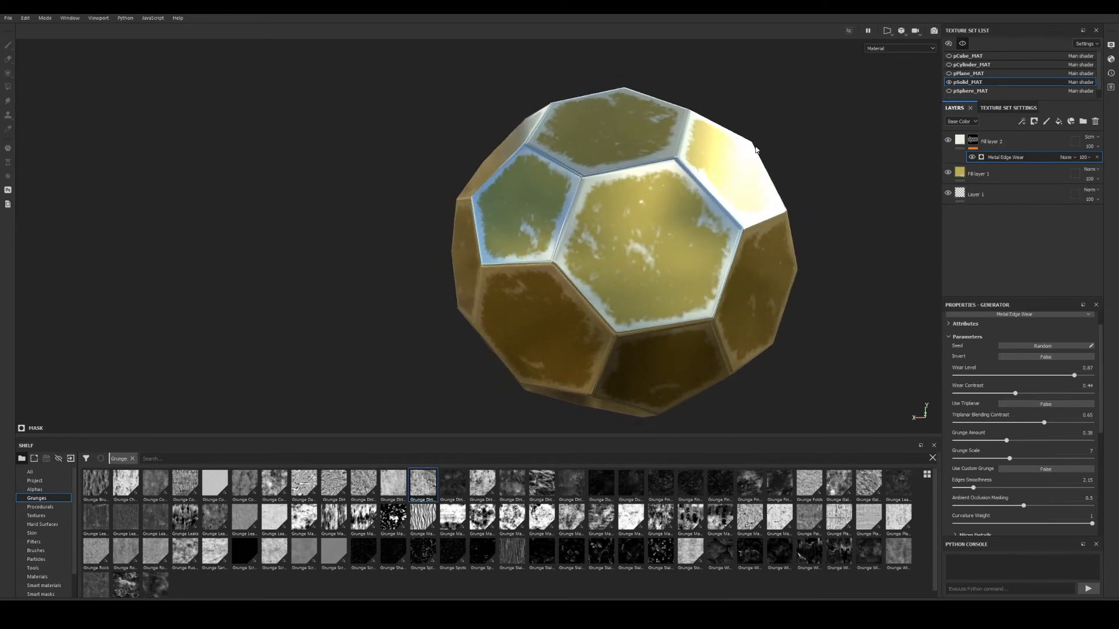
alt+drag(662, 228, 924, 113)
Select Fill layer 1 and Fill layer 2 together and group them into a folder.
click(990, 142)
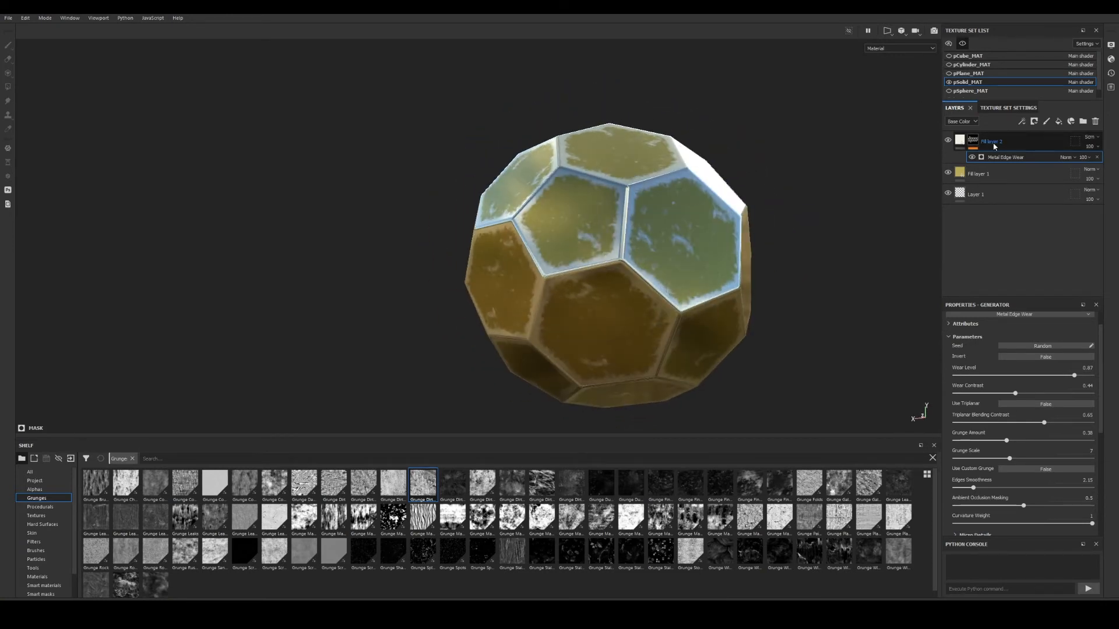
click(995, 172)
ctrl+click(1004, 148)
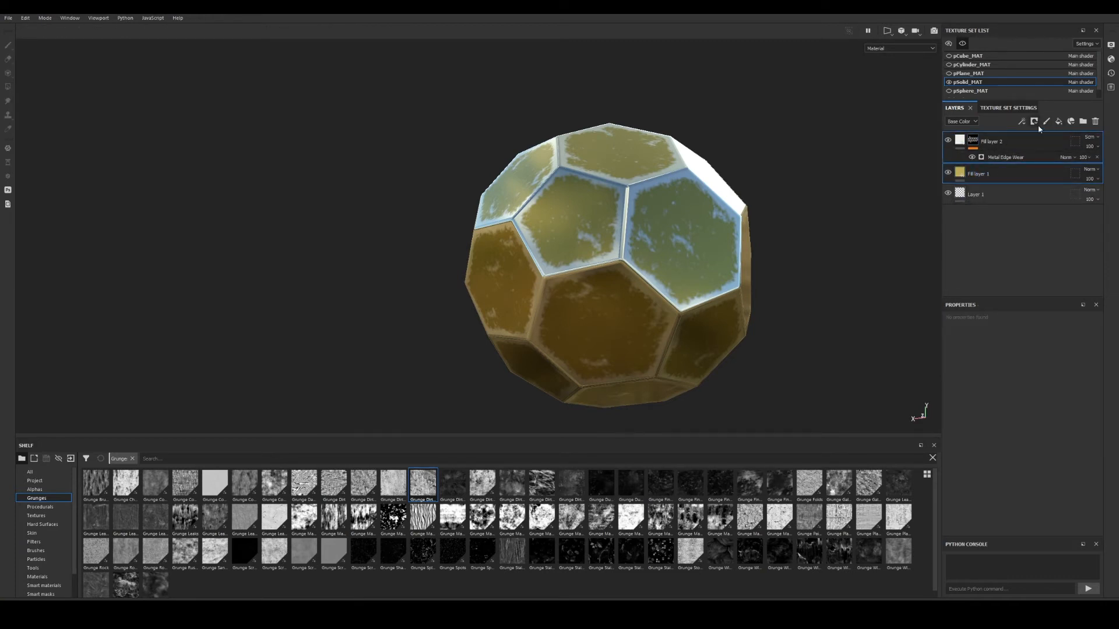
click(1083, 122)
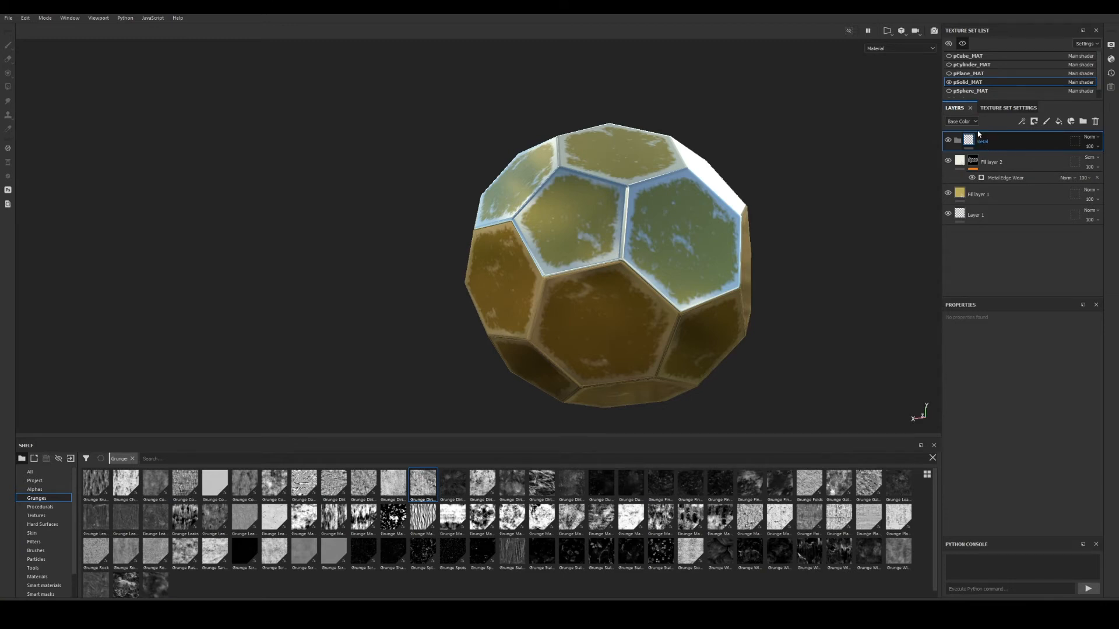
alt+drag(787, 246, 723, 276)
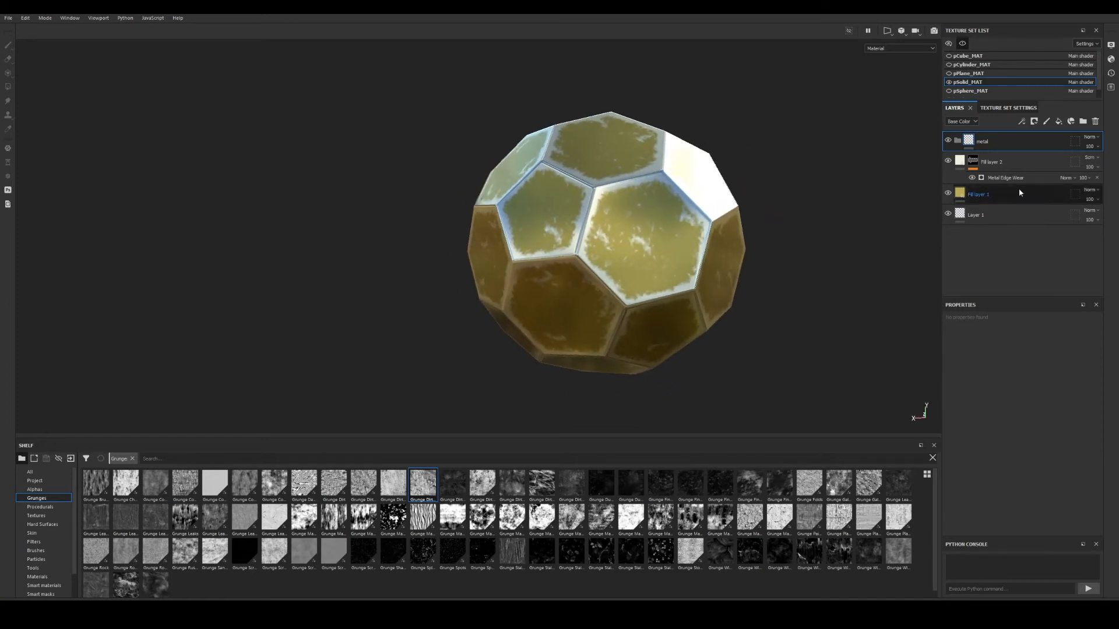
Show the metal folder, move Fill layer 2 above it, then undo the move.
click(948, 141)
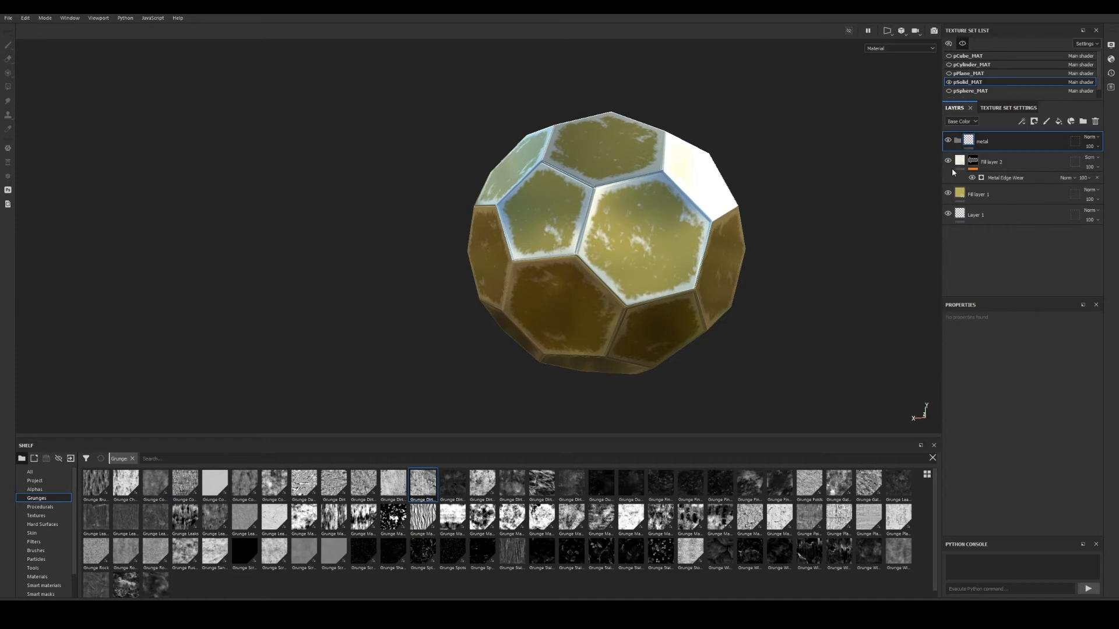
click(960, 163)
click(961, 182)
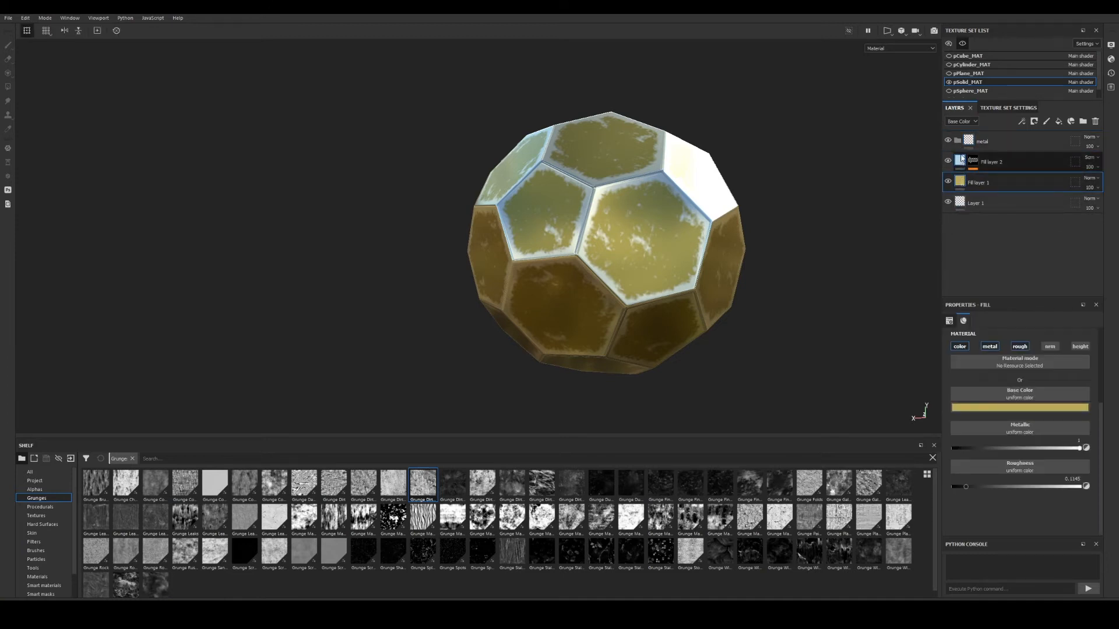
mouse_move(962, 158)
mouse_down()
mouse_move(956, 134)
mouse_move(965, 163)
mouse_up()
click(961, 182)
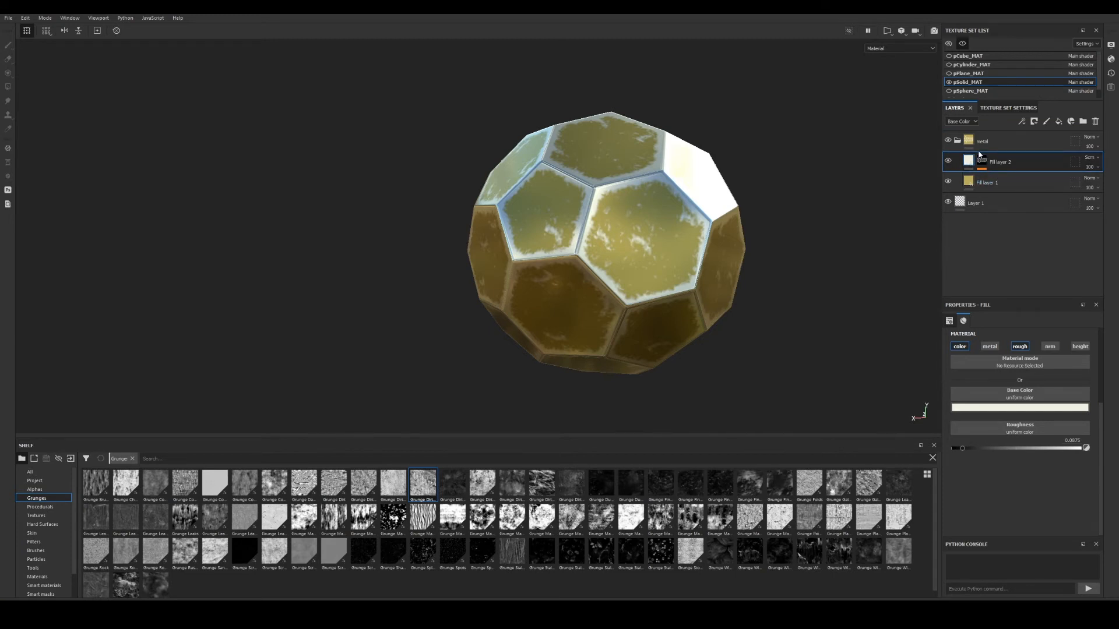
key(ctrl+z)
key(ctrl+z)
key(ctrl+z)
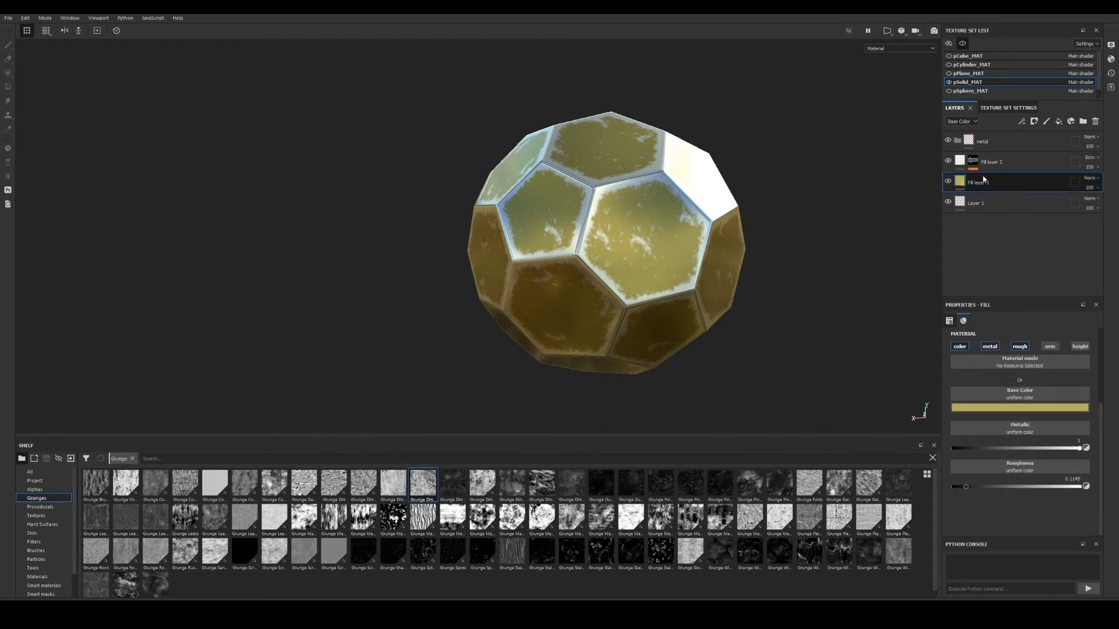
Group Fill layer 2 with Fill layer 1 via Ctrl+G and delete the empty metal folder.
shift+click(994, 167)
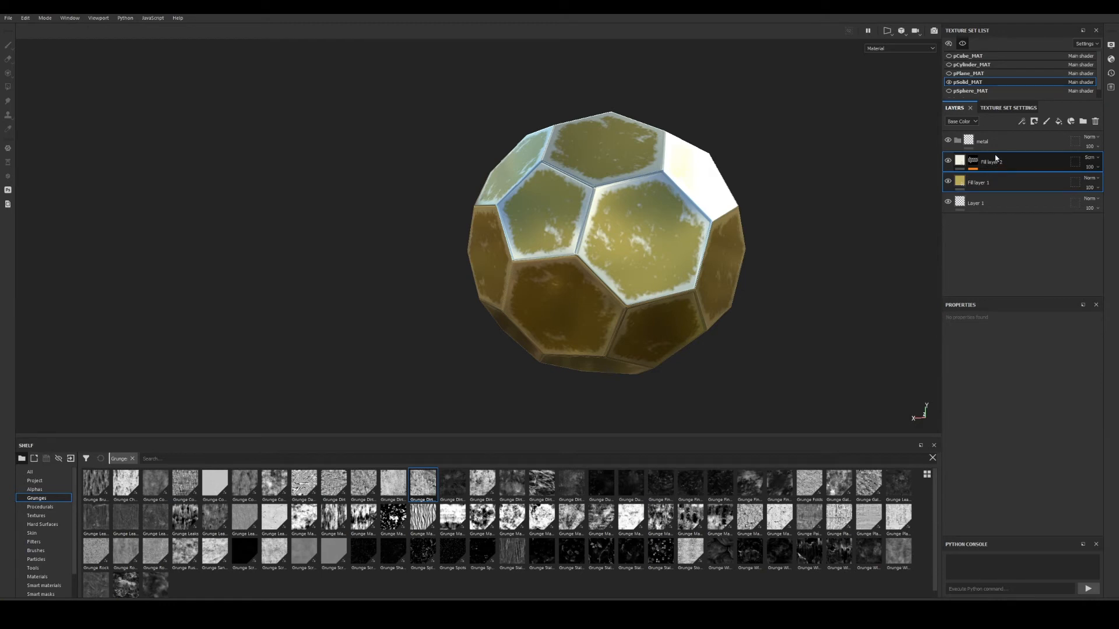
key(ctrl+g)
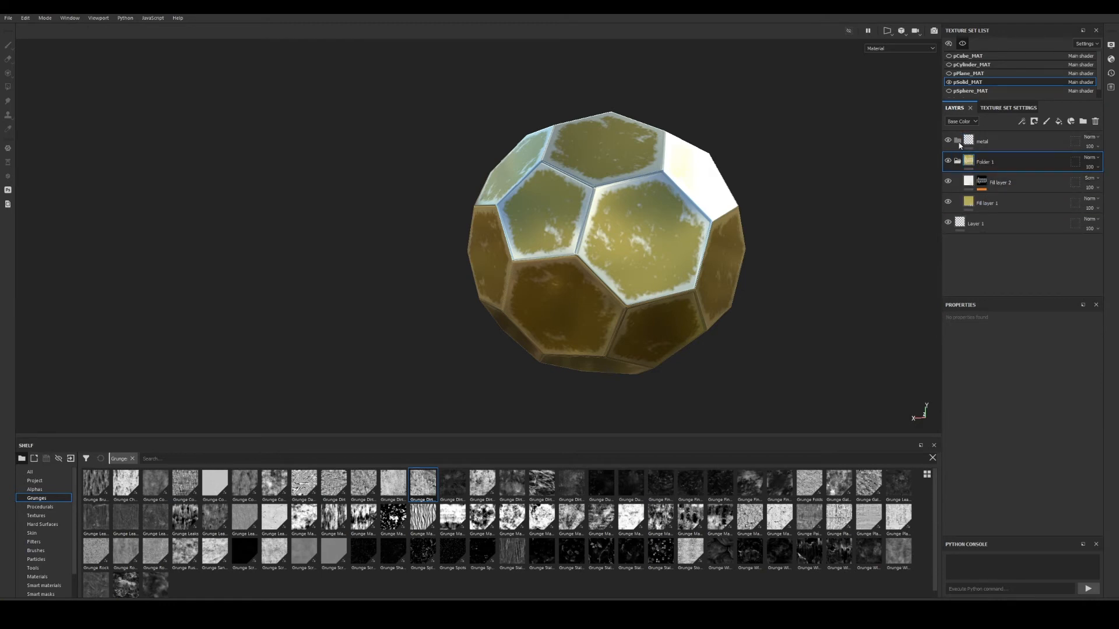
click(1043, 144)
click(1095, 121)
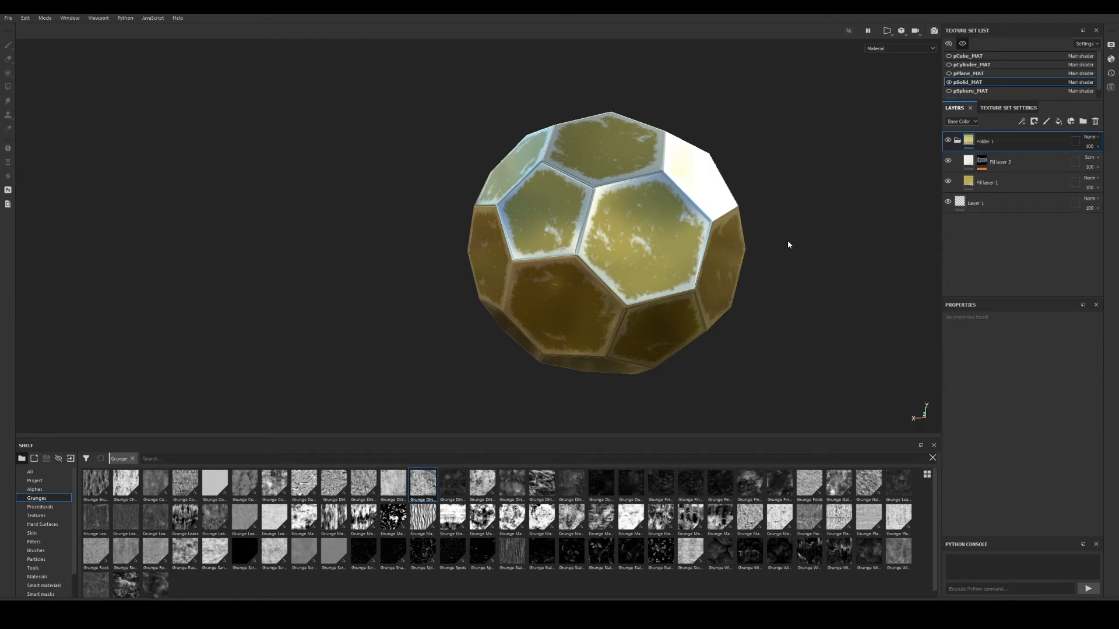
mouse_move(784, 242)
alt+mouse_down()
mouse_move(744, 242)
mouse_move(765, 242)
alt+mouse_up()
Collapse Folder 1 and hide it so the solid shows plain white.
alt+middle_drag(765, 241, 774, 245)
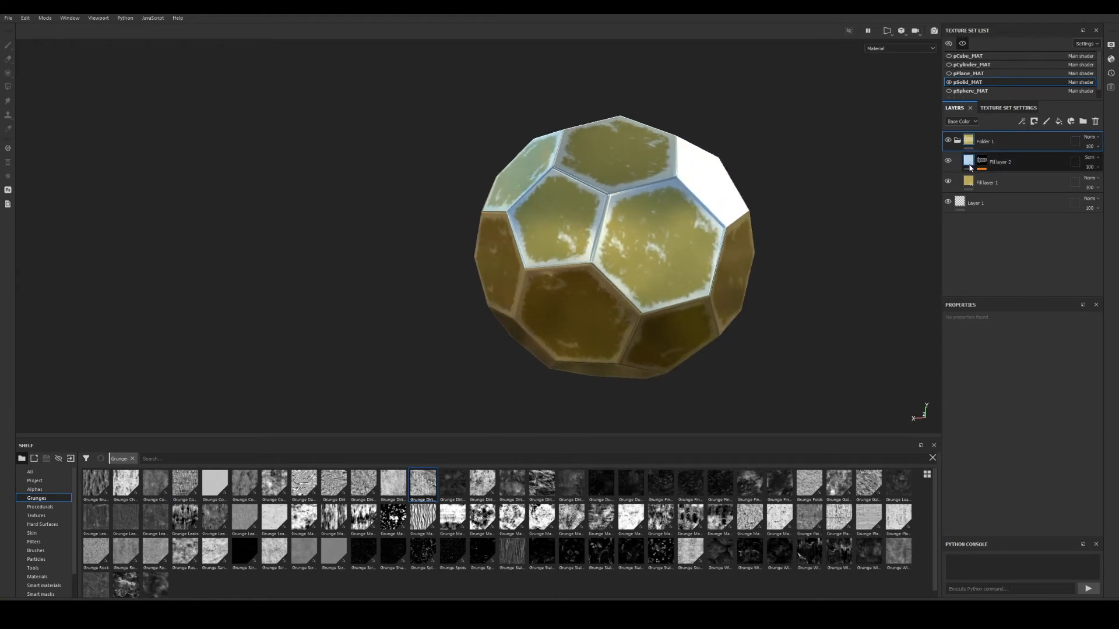
click(957, 141)
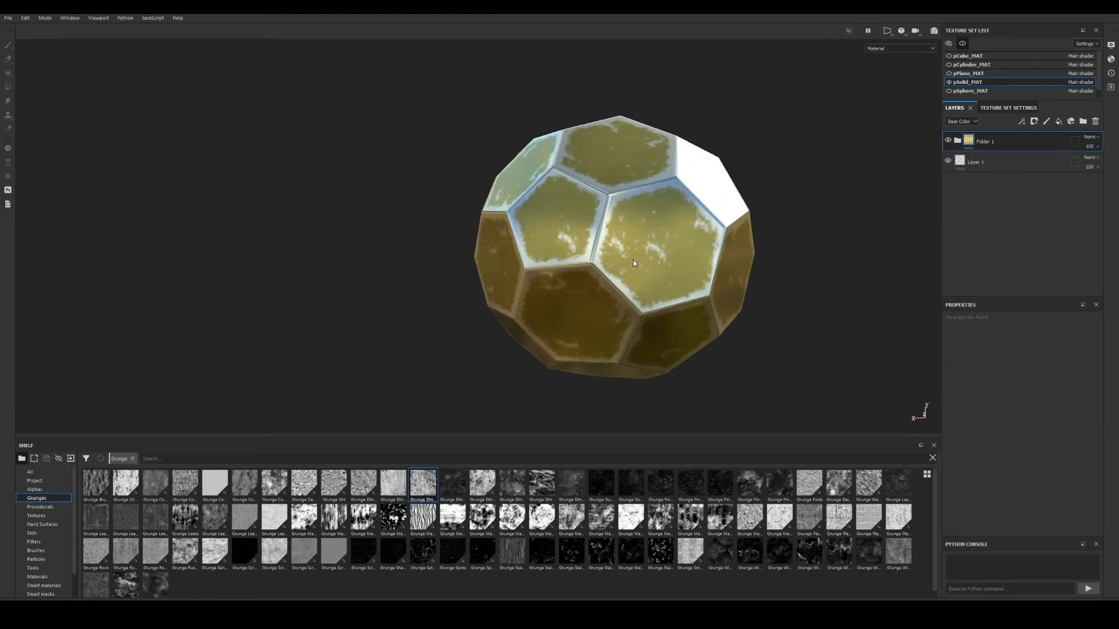
scroll(633, 260, up, 1)
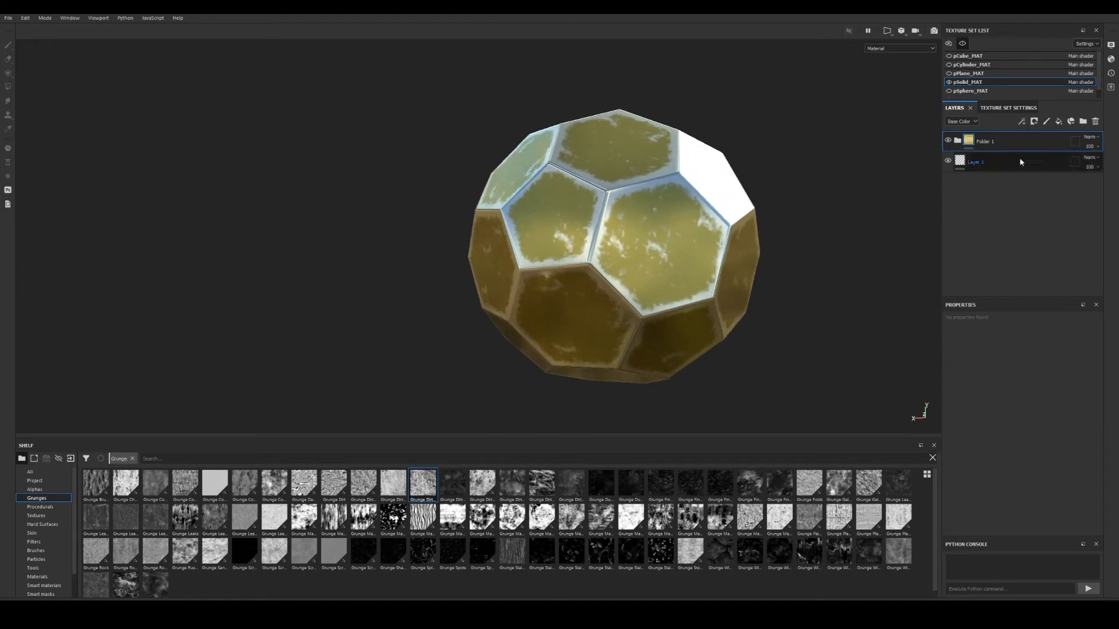
click(948, 141)
alt+middle_drag(673, 245, 637, 242)
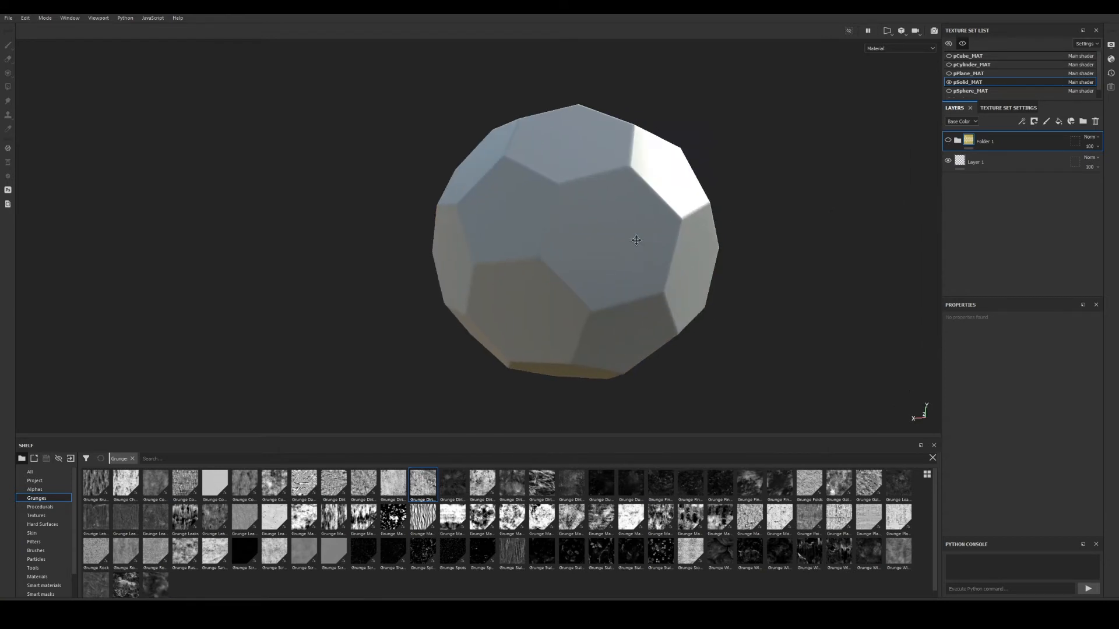
alt+drag(637, 243, 572, 229)
alt+middle_drag(680, 210, 567, 210)
alt+drag(567, 210, 607, 185)
alt+middle_drag(640, 214, 612, 190)
alt+right_drag(612, 191, 519, 222)
alt+middle_drag(636, 245, 597, 236)
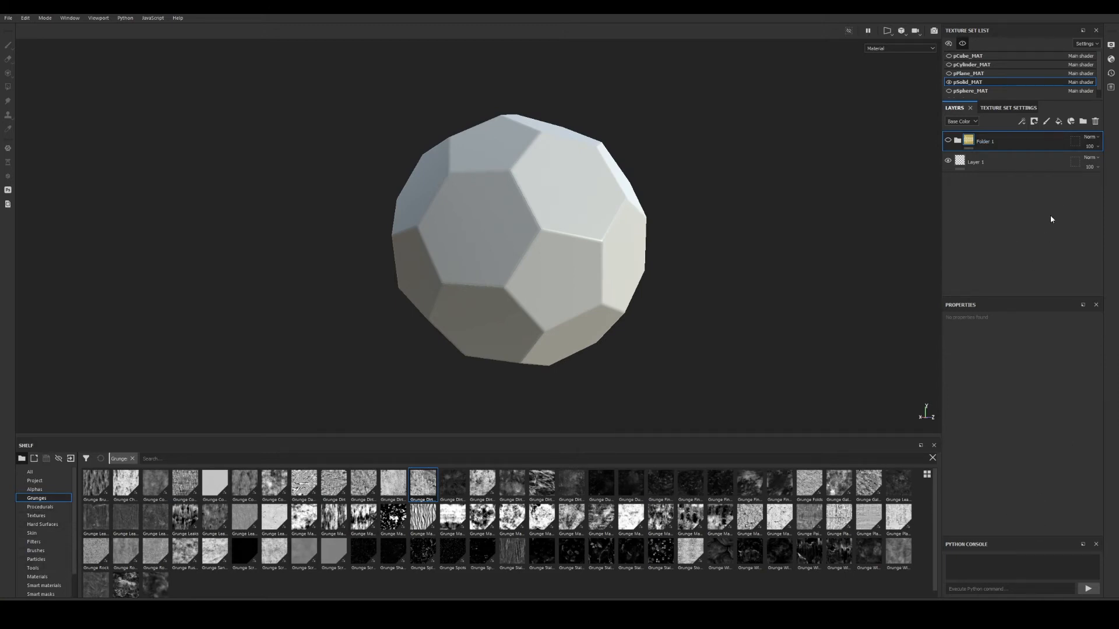
Switch the shelf from Smart Materials to Materials.
click(51, 586)
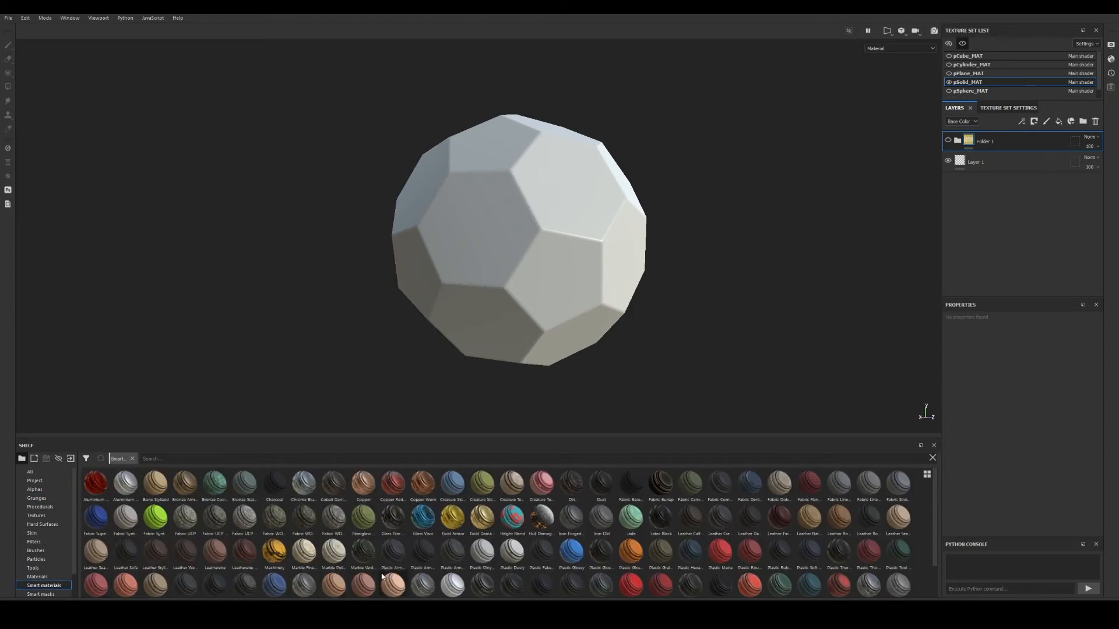
click(45, 579)
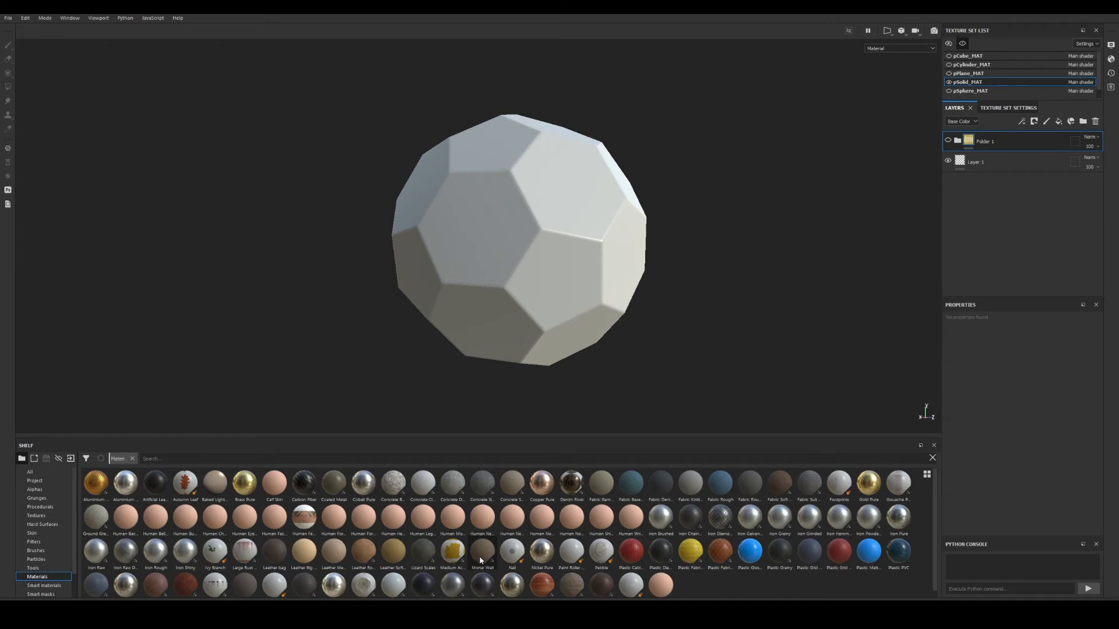
alt+drag(562, 408, 691, 183)
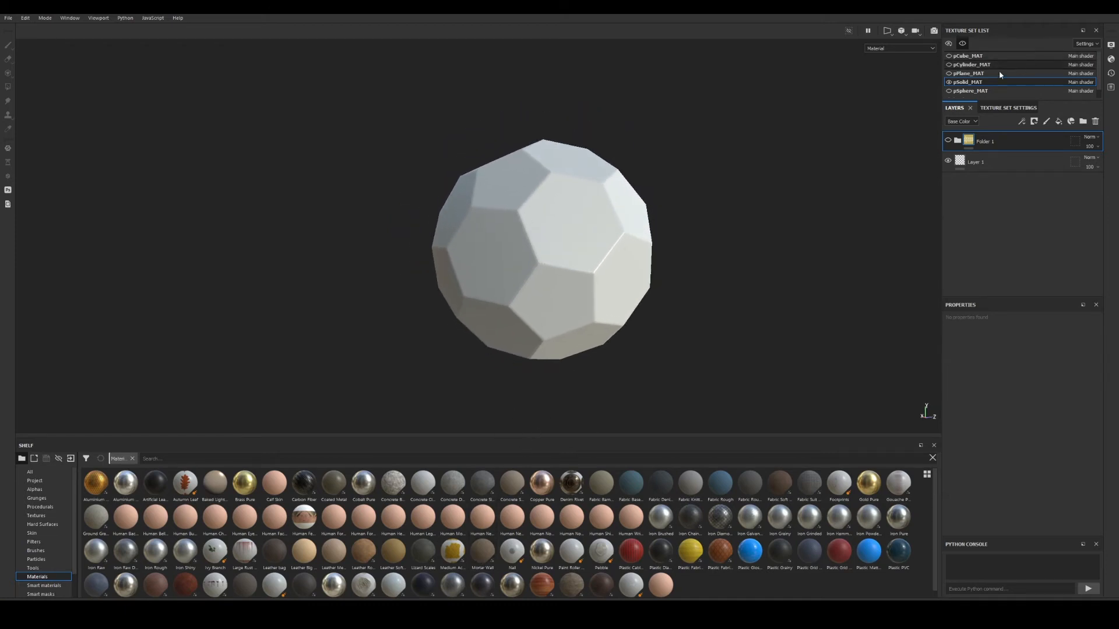
Show all texture sets and frame the striped sphere in the viewport.
click(948, 43)
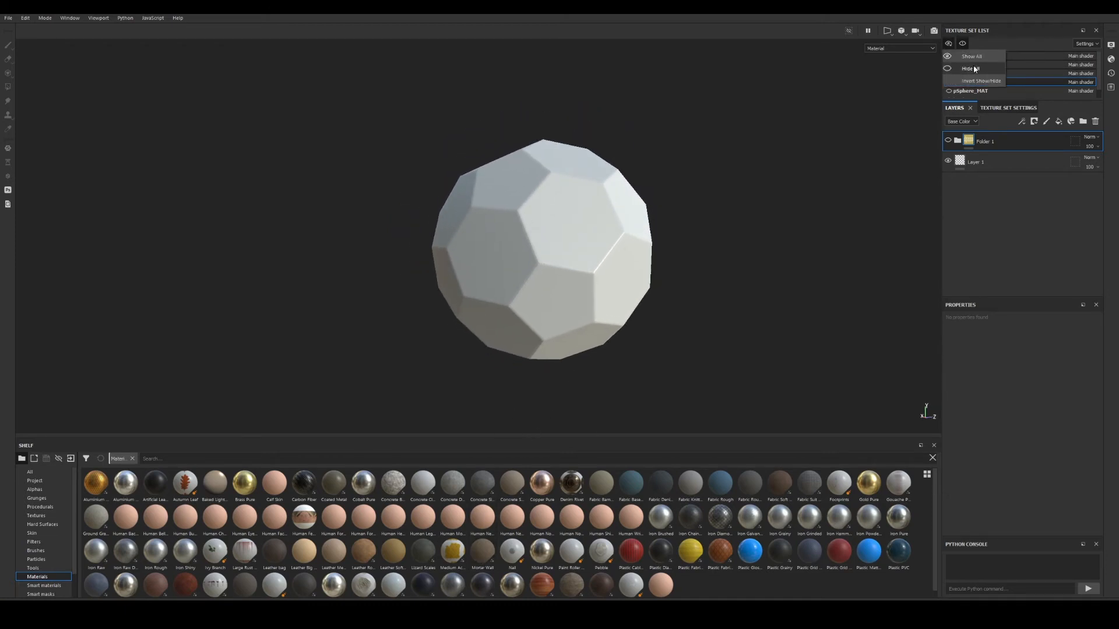
click(972, 57)
alt+right_drag(192, 152, 219, 212)
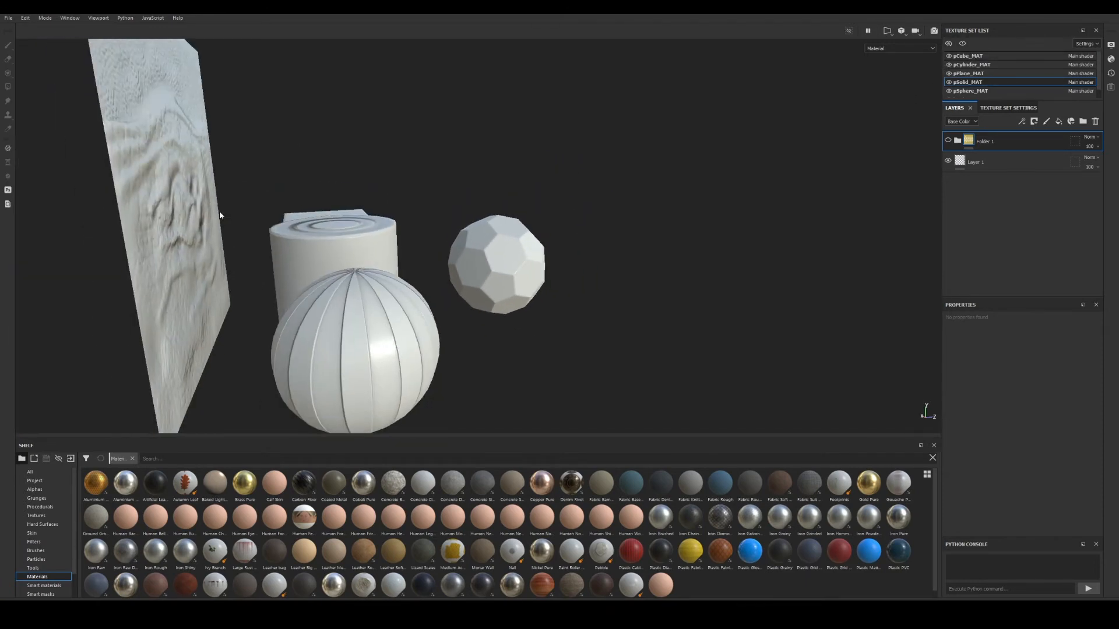
alt+drag(219, 213, 177, 224)
alt+middle_drag(178, 223, 296, 199)
alt+drag(296, 200, 303, 233)
alt+middle_drag(303, 233, 474, 247)
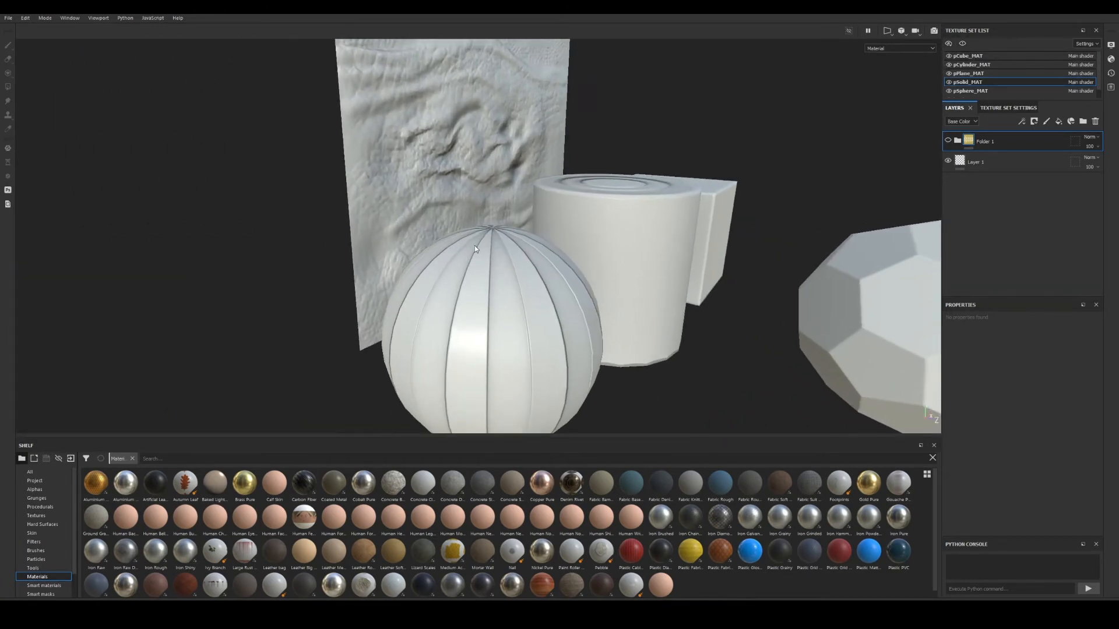
alt+drag(474, 247, 511, 276)
alt+middle_drag(510, 276, 492, 245)
alt+drag(492, 245, 475, 297)
alt+right_drag(475, 298, 632, 300)
alt+middle_drag(632, 300, 685, 276)
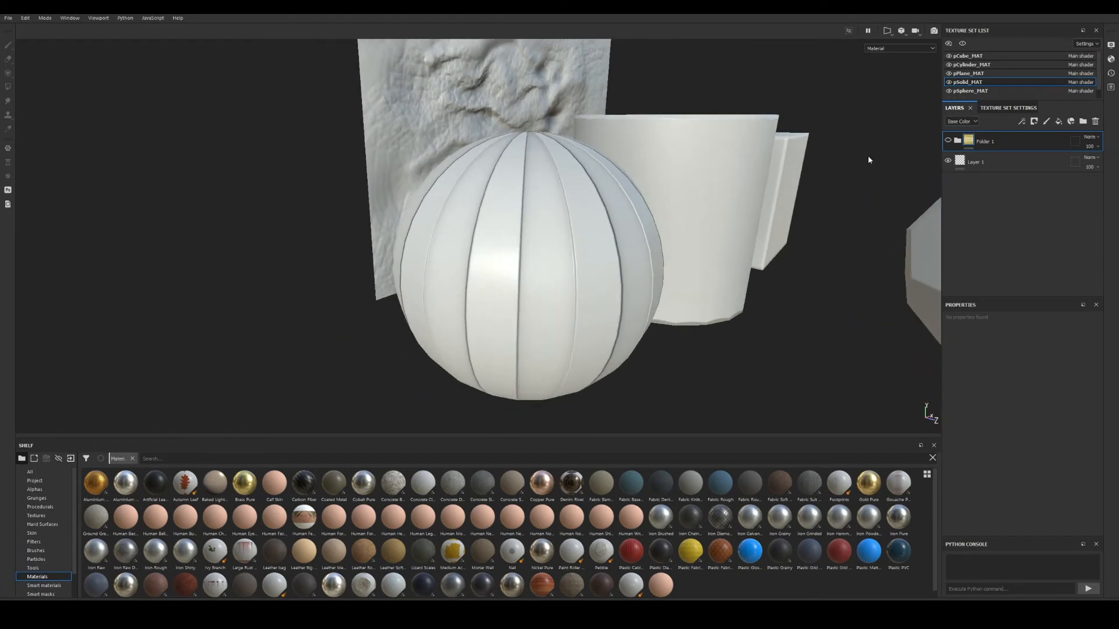
Select the pSphere_MAT texture set and hide all other objects.
click(972, 91)
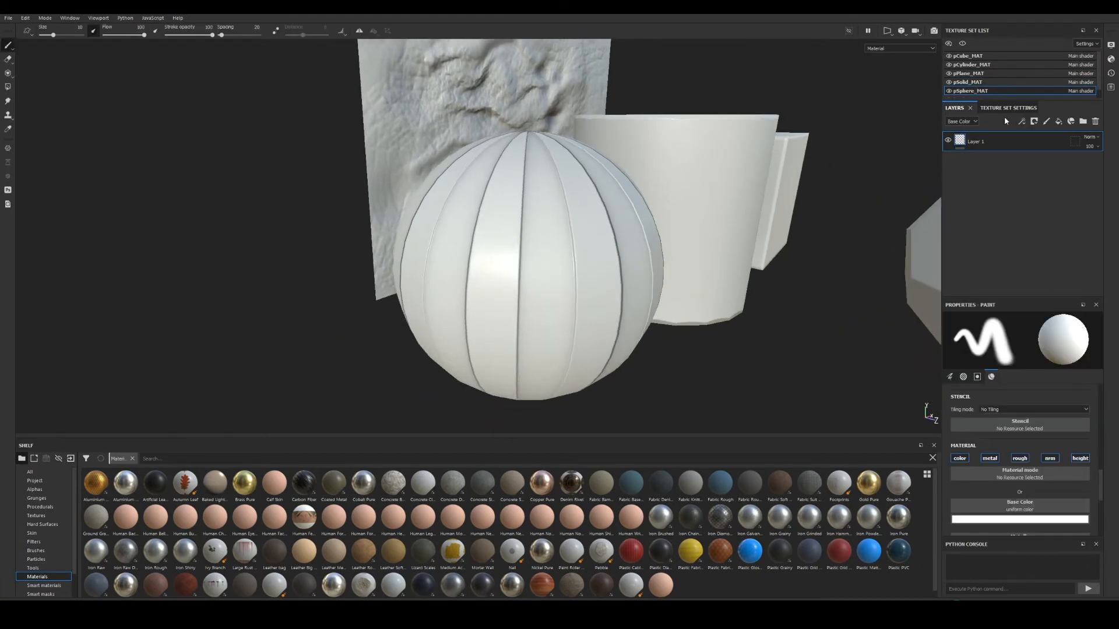
click(962, 43)
alt+drag(561, 275, 513, 248)
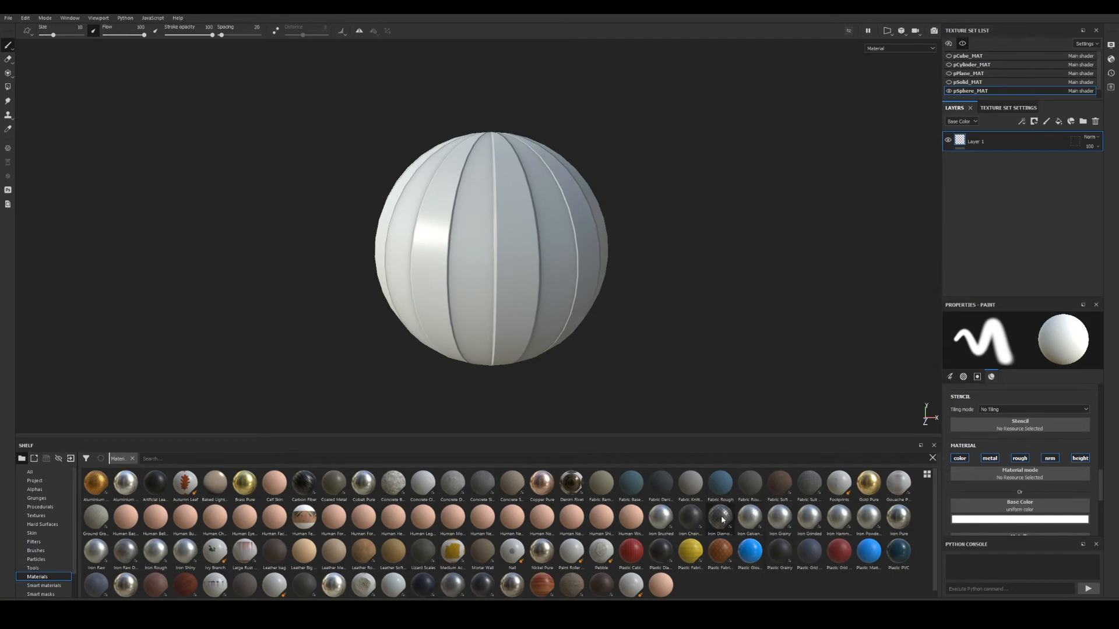
Drop Iron Diamond Armor onto the sphere, inspect it, then delete that layer.
drag(722, 519, 740, 509)
drag(787, 416, 511, 234)
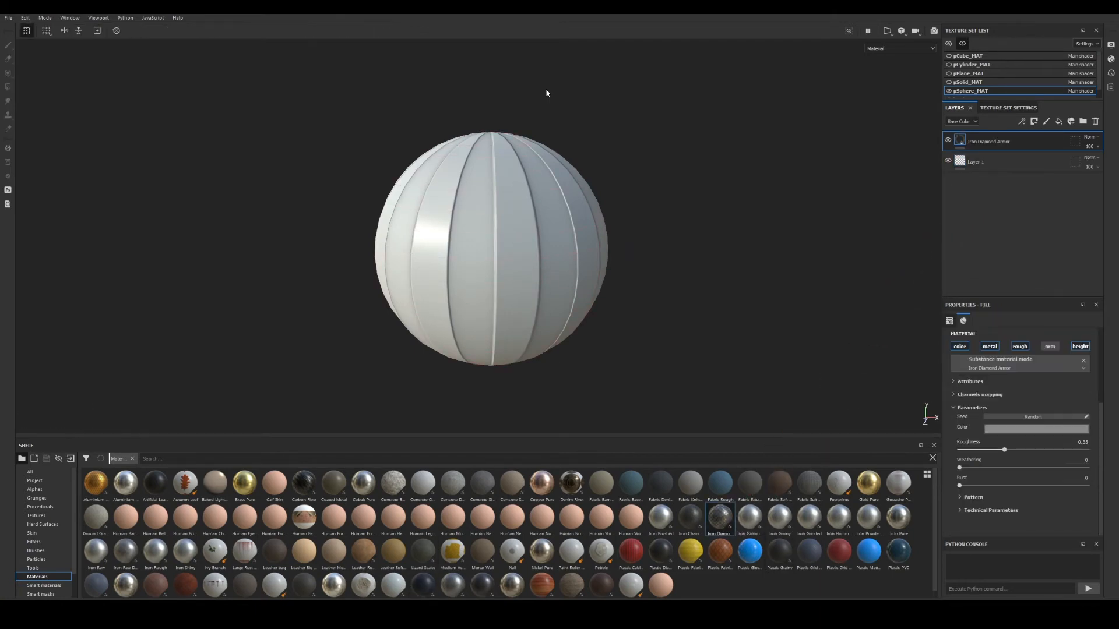
mouse_move(552, 199)
alt+mouse_down()
mouse_move(407, 202)
mouse_move(545, 213)
alt+mouse_up()
alt+middle_drag(545, 214, 548, 237)
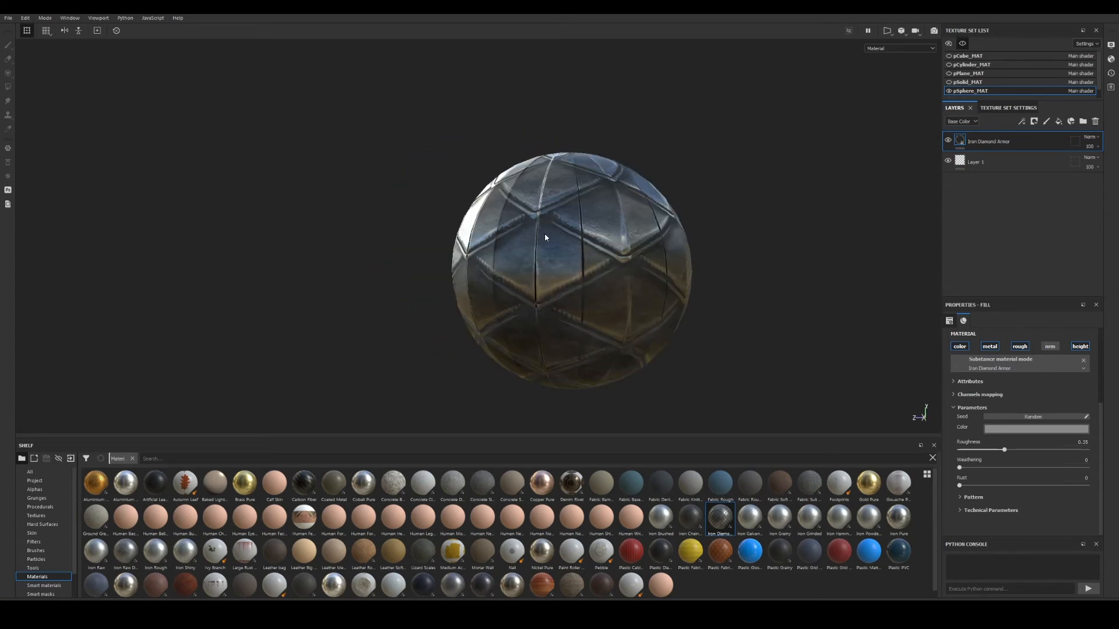
alt+right_drag(547, 237, 746, 277)
alt+middle_drag(746, 277, 725, 297)
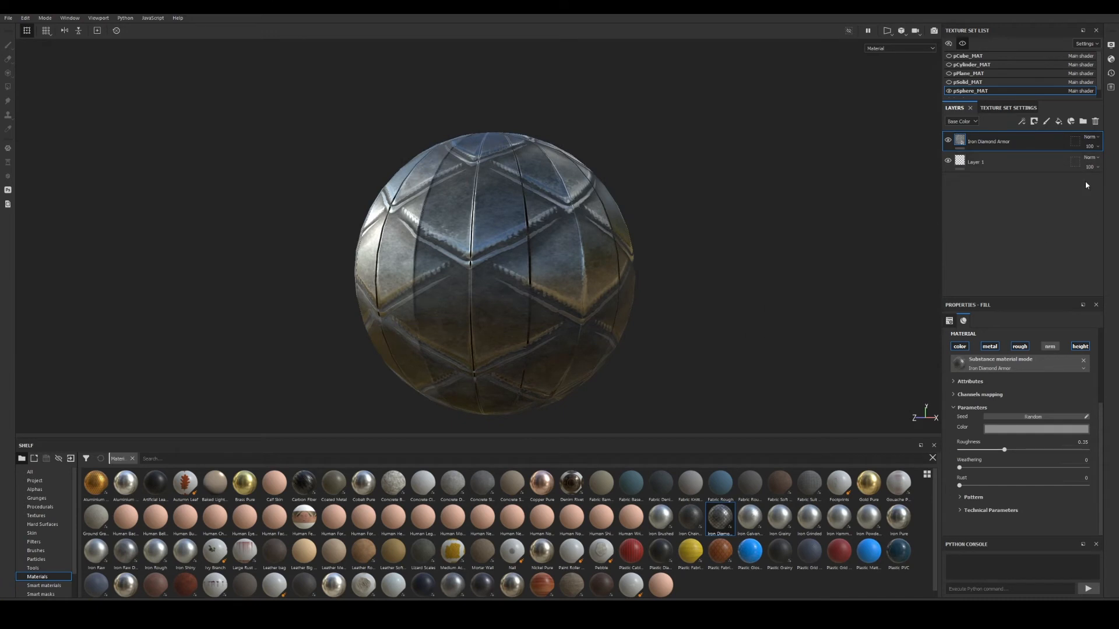
click(1094, 121)
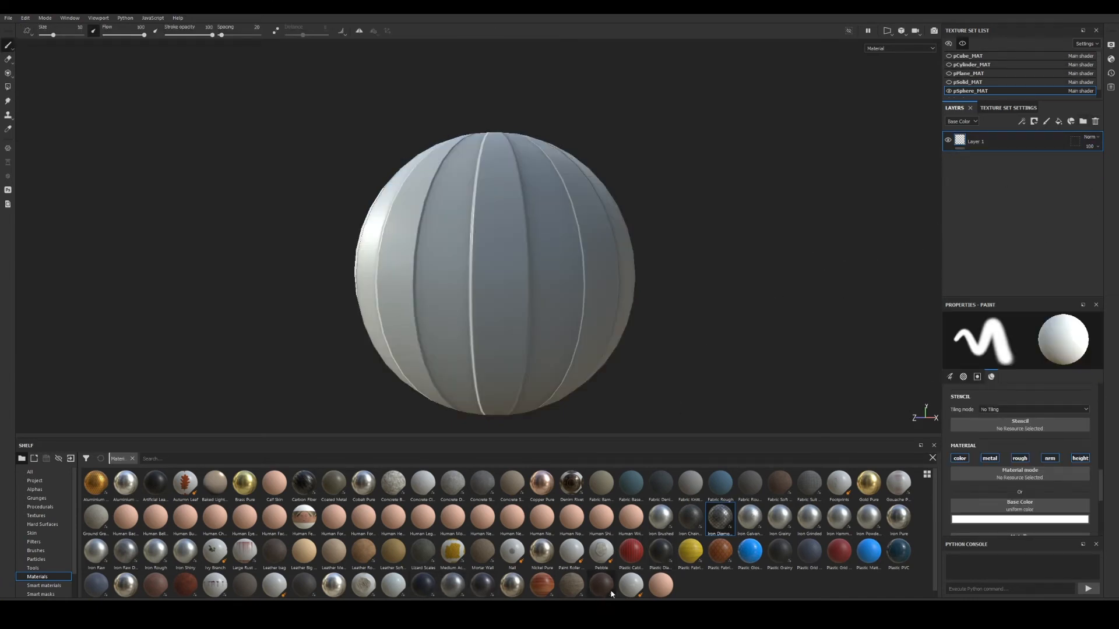
Apply Wood American Cherry to the pSphere_MAT sphere.
drag(536, 591, 422, 264)
alt+drag(588, 256, 532, 247)
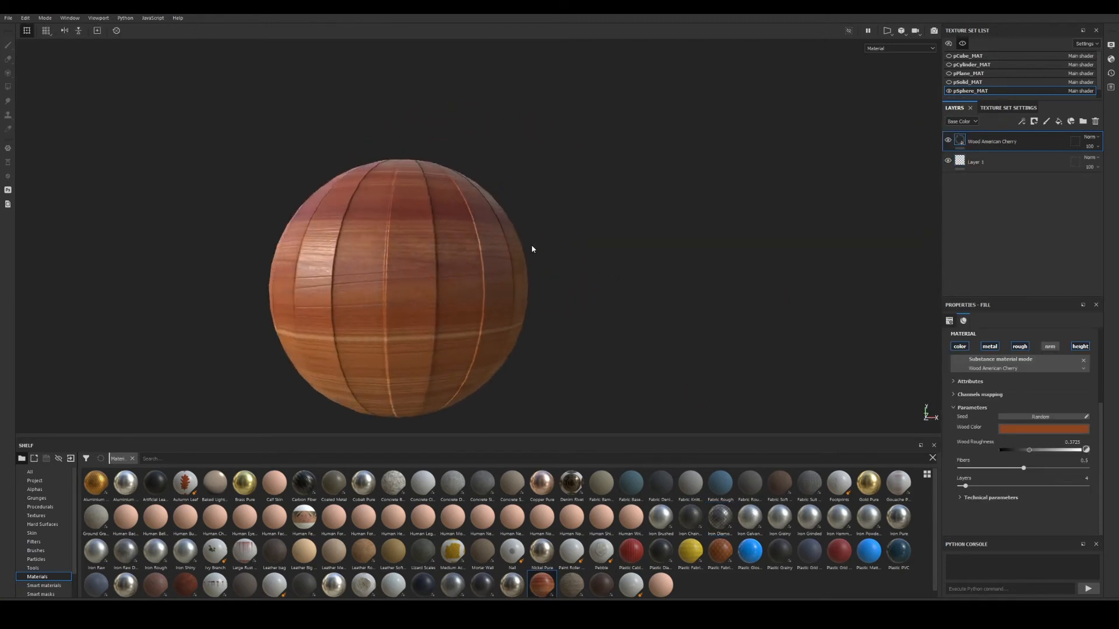
alt+middle_drag(532, 247, 561, 260)
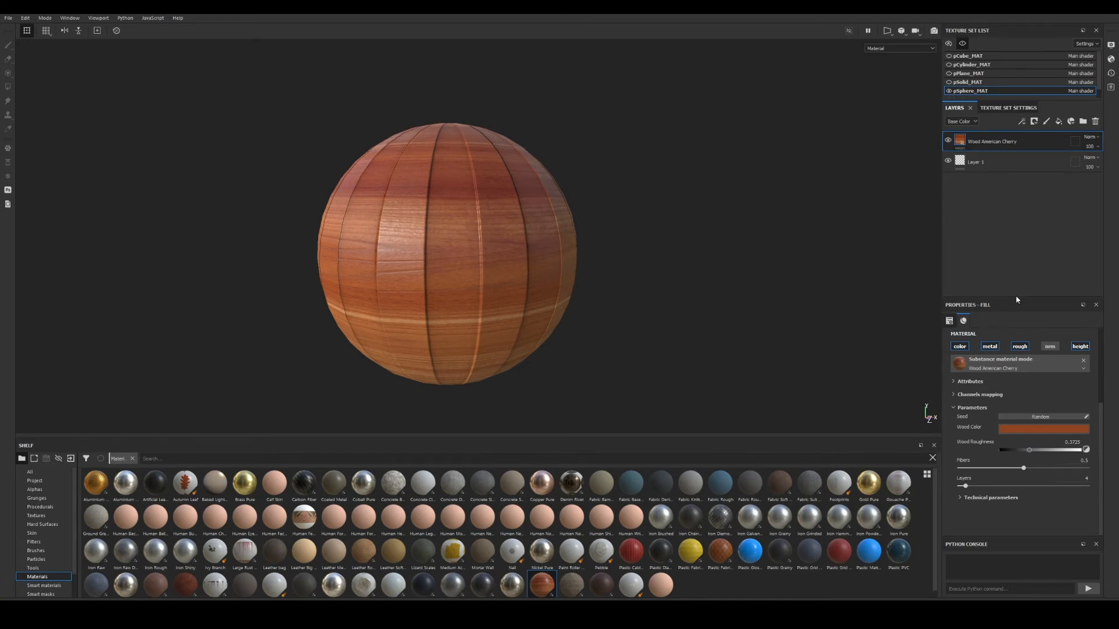
Raise the wood's Luminosity slightly and shift its hue to 0.04 for a golden tone.
drag(1016, 299, 1016, 250)
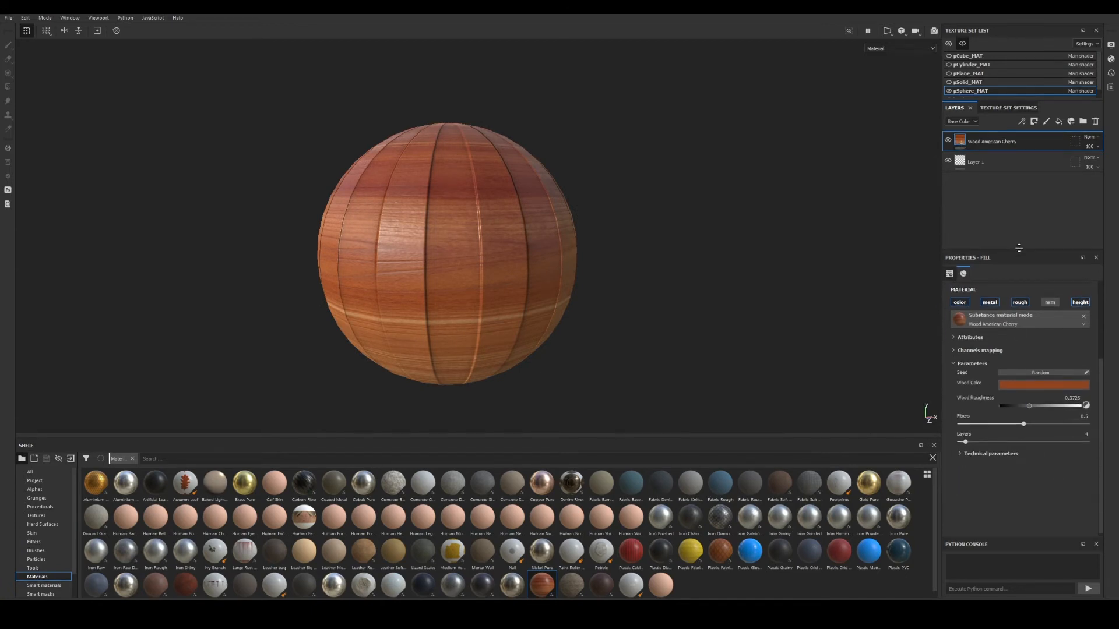
click(959, 453)
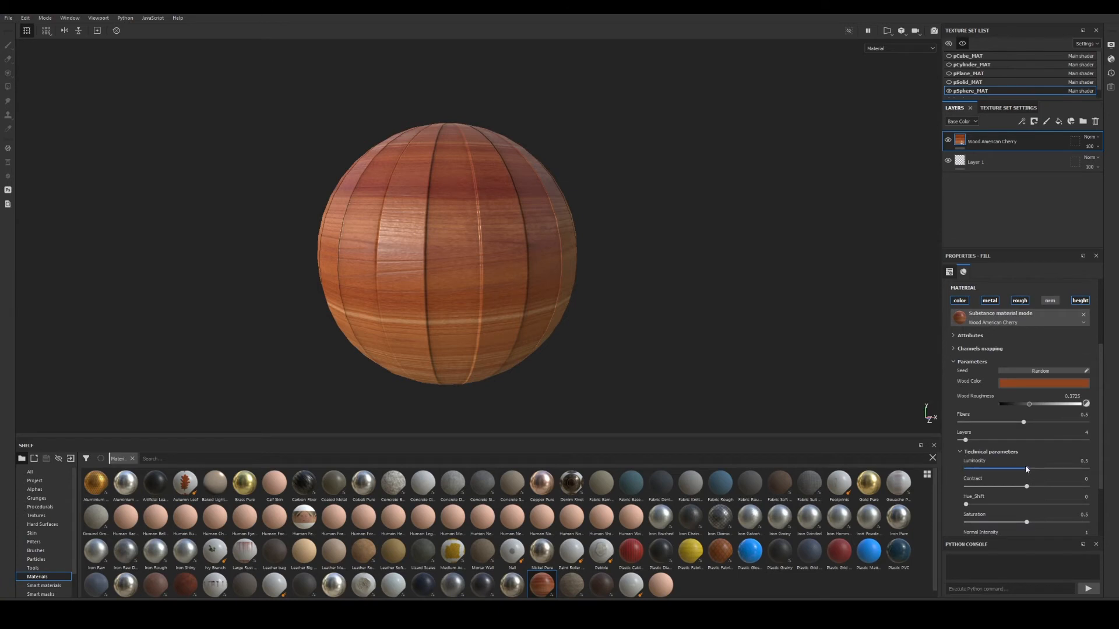
drag(1025, 467, 1031, 471)
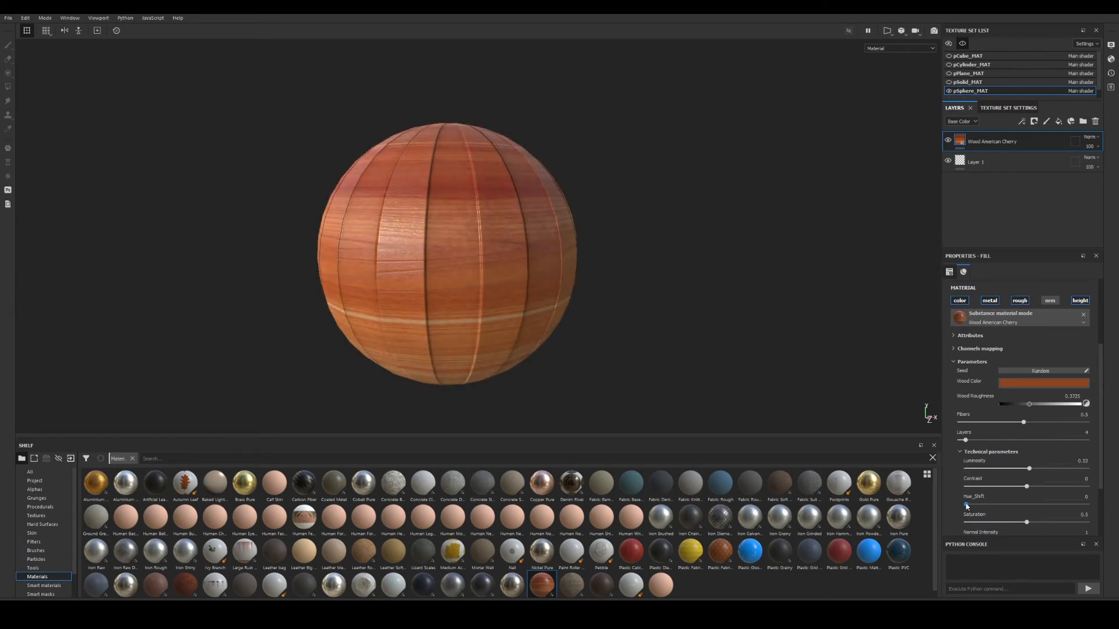
drag(966, 506, 971, 508)
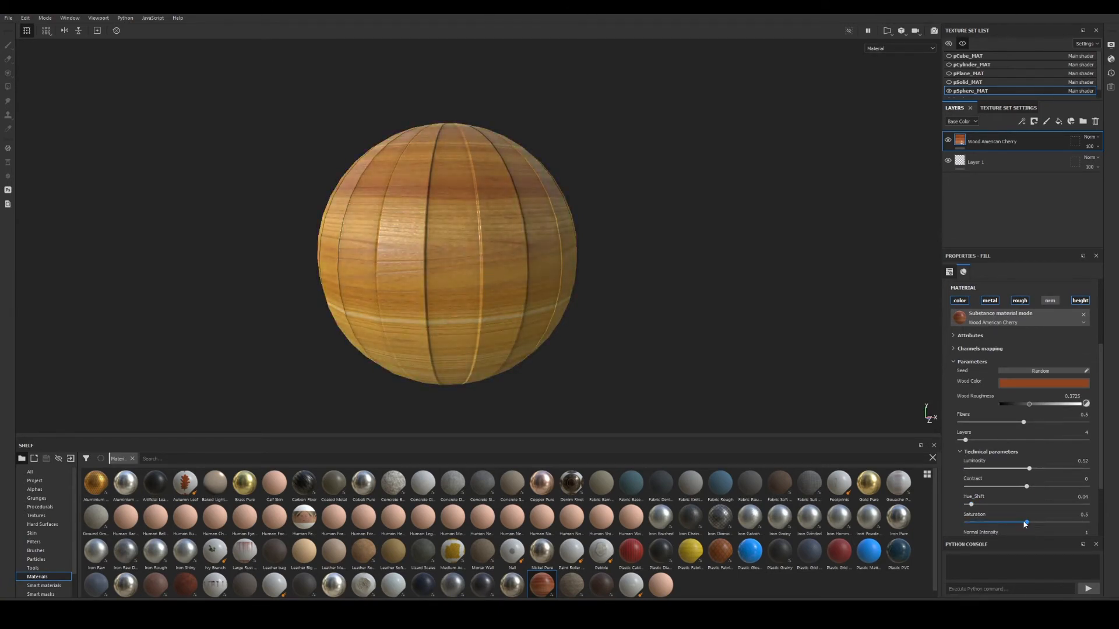
scroll(1029, 400, up, 4)
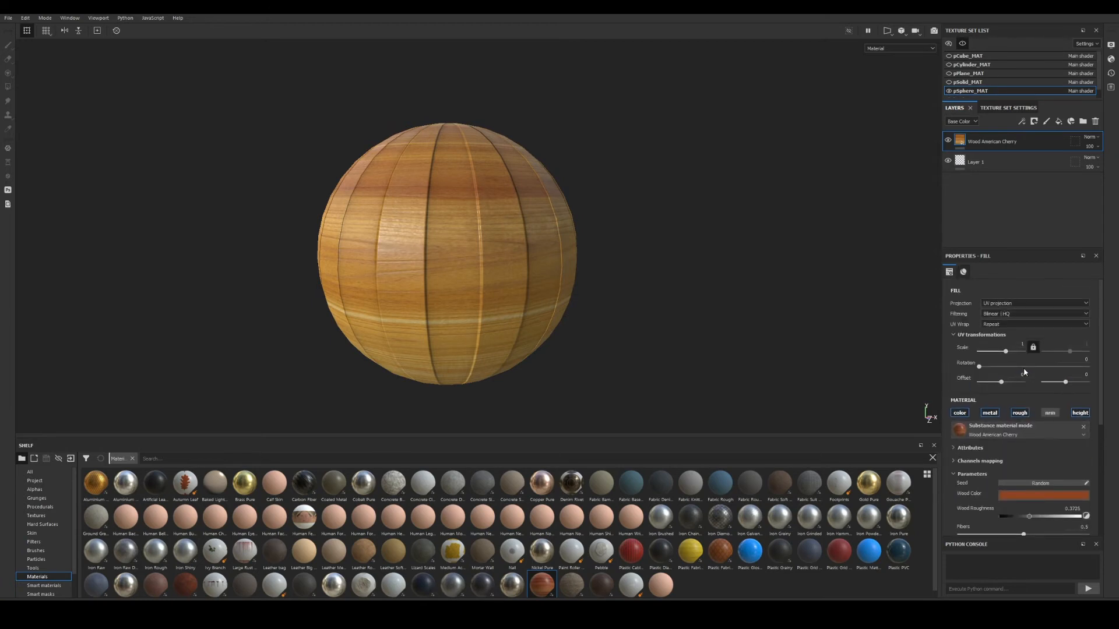
Switch the Wood American Cherry fill to Spherical projection.
click(1005, 305)
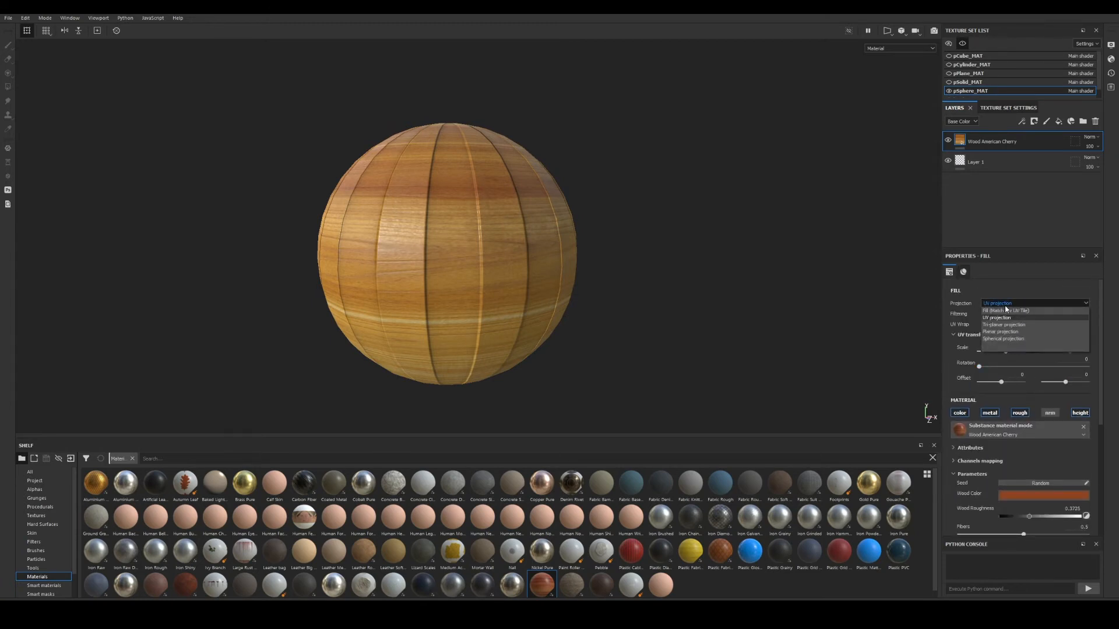
click(1002, 339)
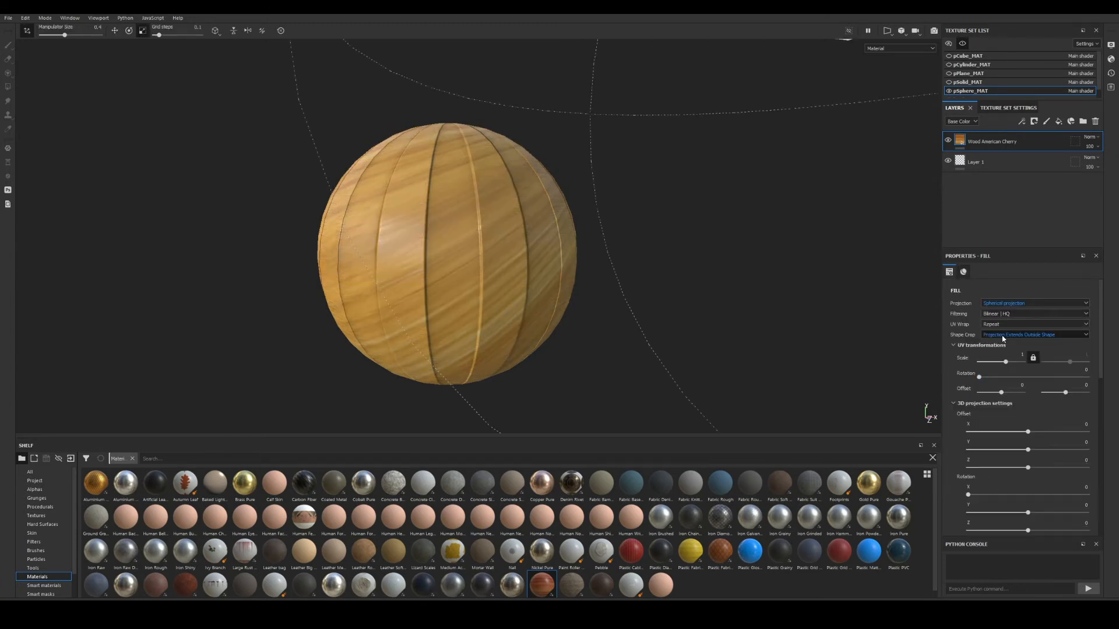
alt+right_drag(586, 264, 425, 229)
alt+drag(425, 229, 486, 248)
Offset the wood projection to about X -0.73, Y -0.49, Z -0.27.
key(w)
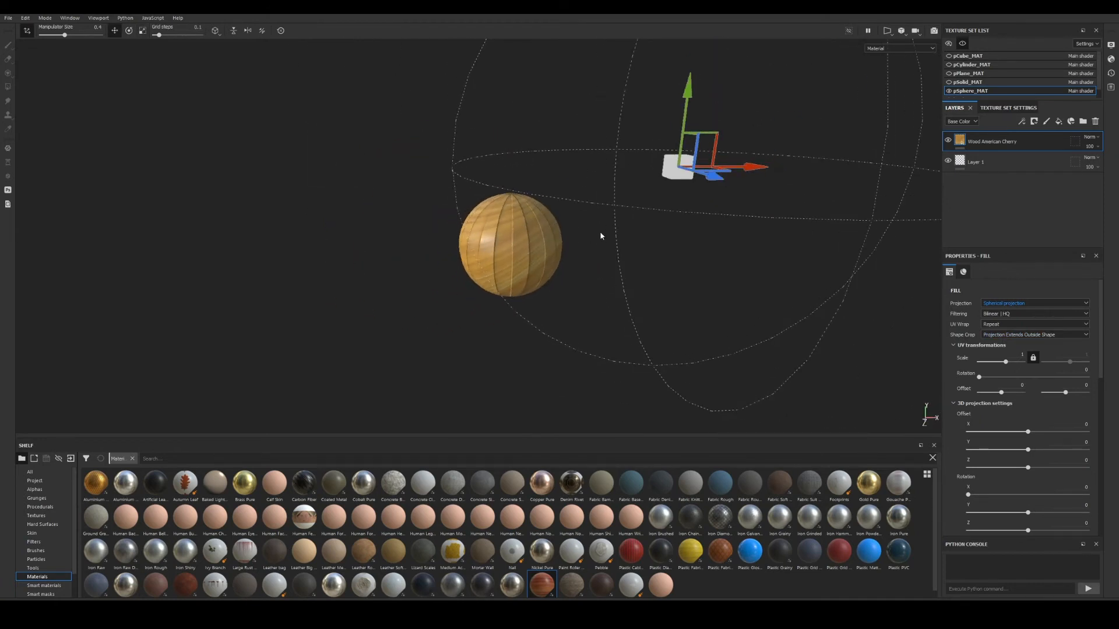
alt+drag(602, 236, 645, 251)
drag(757, 244, 580, 287)
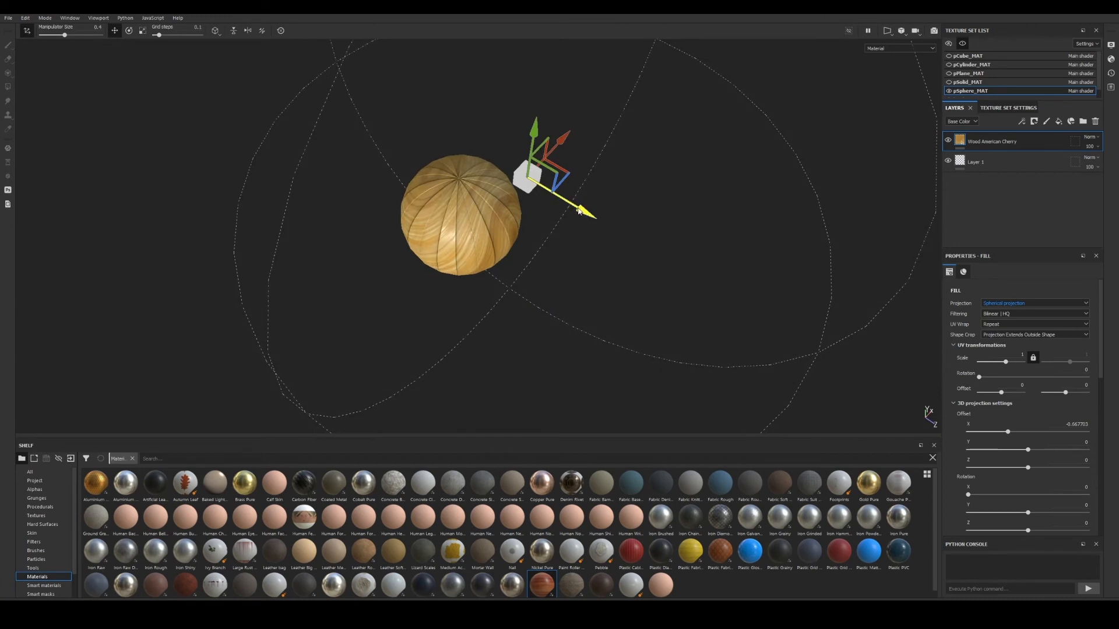
drag(580, 210, 500, 204)
mouse_move(512, 103)
mouse_down()
mouse_move(460, 136)
mouse_move(460, 179)
mouse_move(524, 110)
mouse_up()
alt+right_drag(542, 140, 668, 303)
drag(454, 185, 455, 225)
Orbit and zoom around the sphere to inspect the offset wood grain.
alt+drag(463, 233, 452, 274)
alt+right_drag(452, 274, 422, 241)
alt+drag(422, 241, 344, 85)
alt+right_drag(471, 243, 559, 291)
alt+drag(664, 296, 561, 265)
alt+right_drag(562, 265, 455, 203)
alt+drag(455, 203, 471, 223)
alt+middle_drag(471, 224, 483, 272)
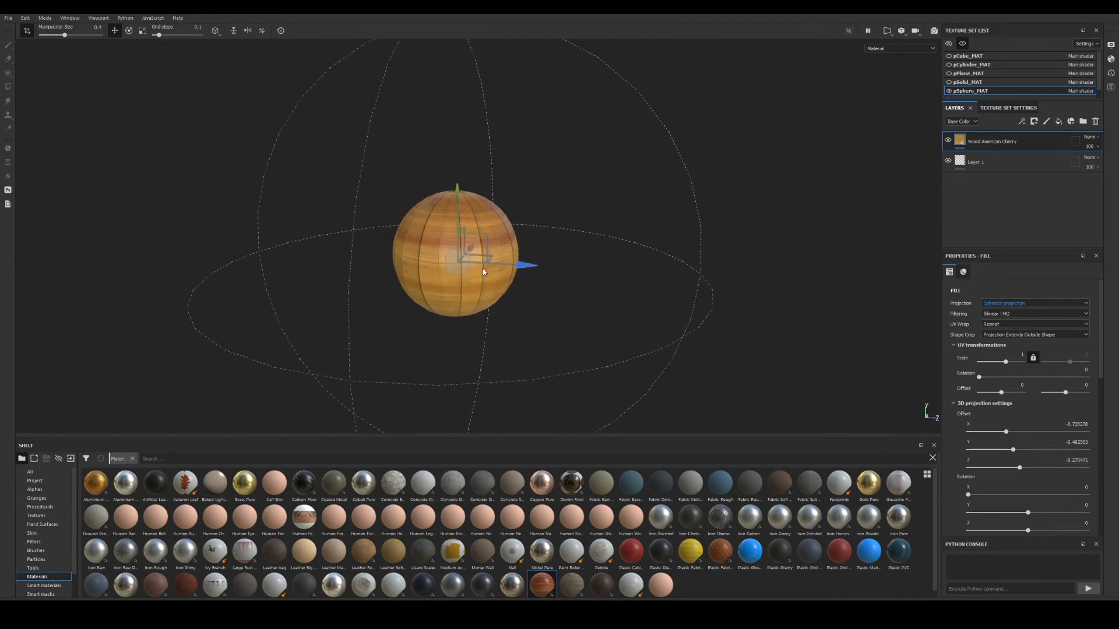
Try rotating the projection about 87 degrees on X, then undo back to zero rotation.
click(130, 31)
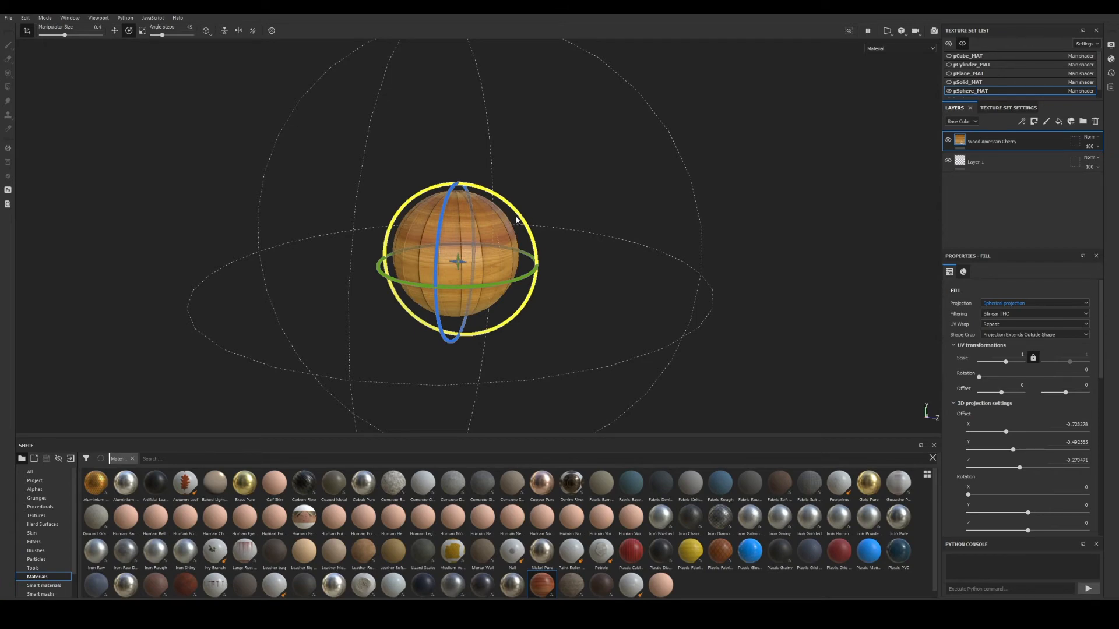
drag(521, 219, 387, 155)
alt+drag(387, 155, 531, 282)
key(ctrl+z)
alt+right_drag(531, 282, 517, 256)
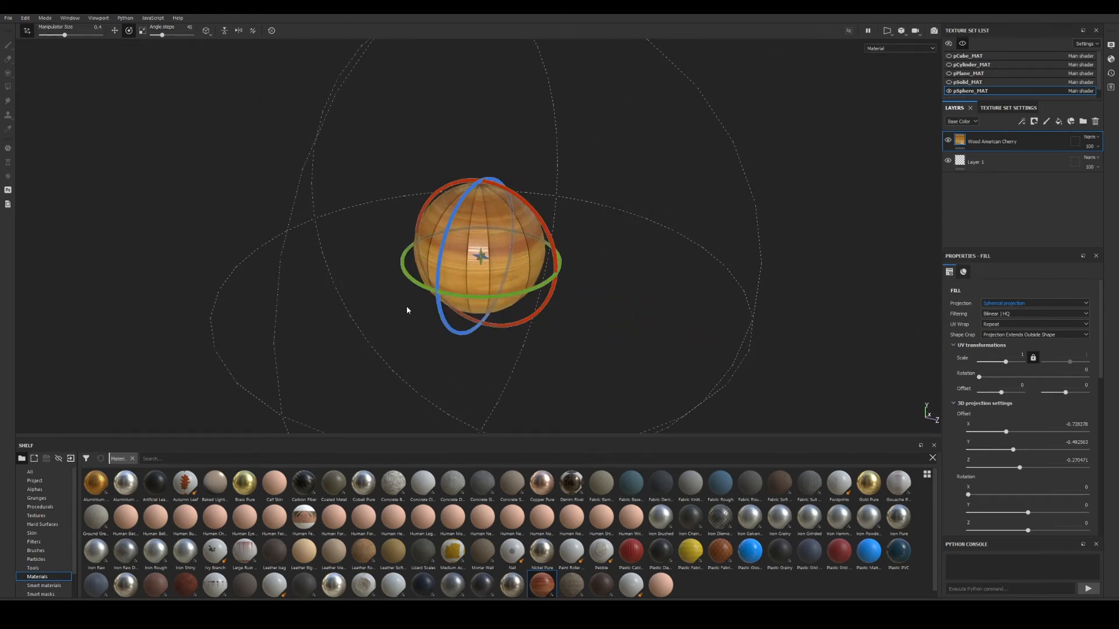
alt+right_drag(533, 298, 553, 326)
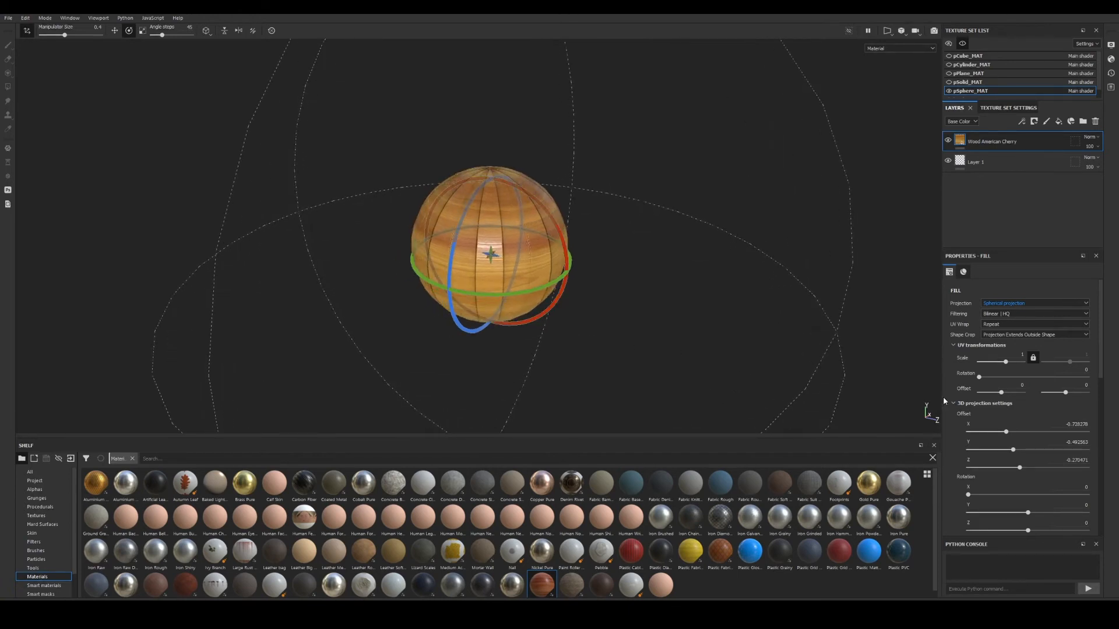
Reselect the Wood American Cherry layer after briefly selecting Layer 1.
click(971, 161)
click(970, 144)
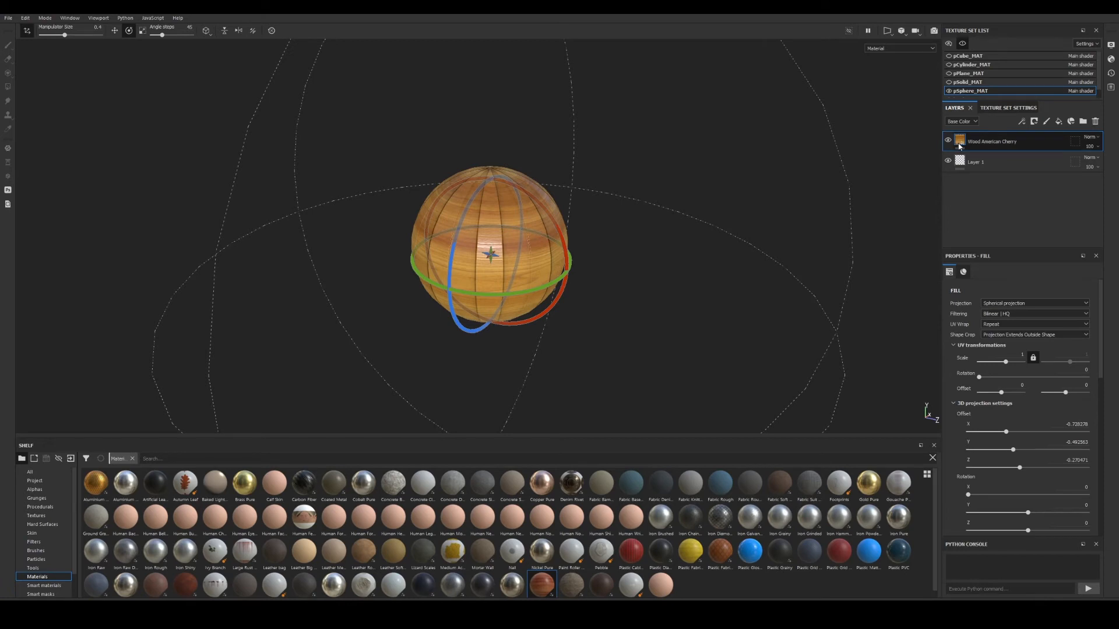
scroll(637, 309, up, 3)
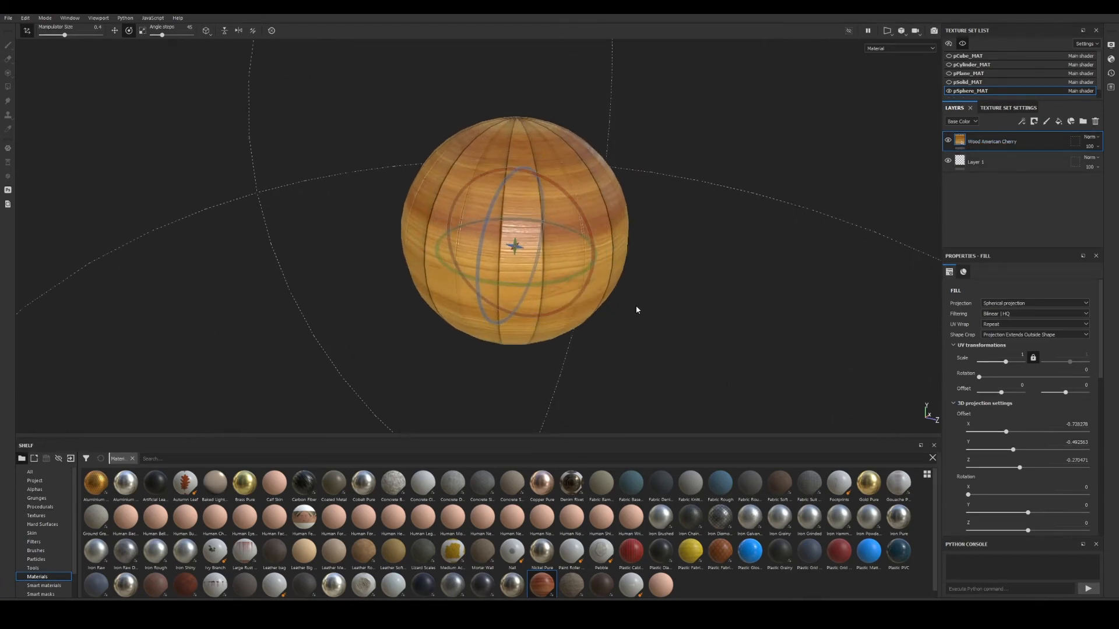
scroll(636, 310, up, 3)
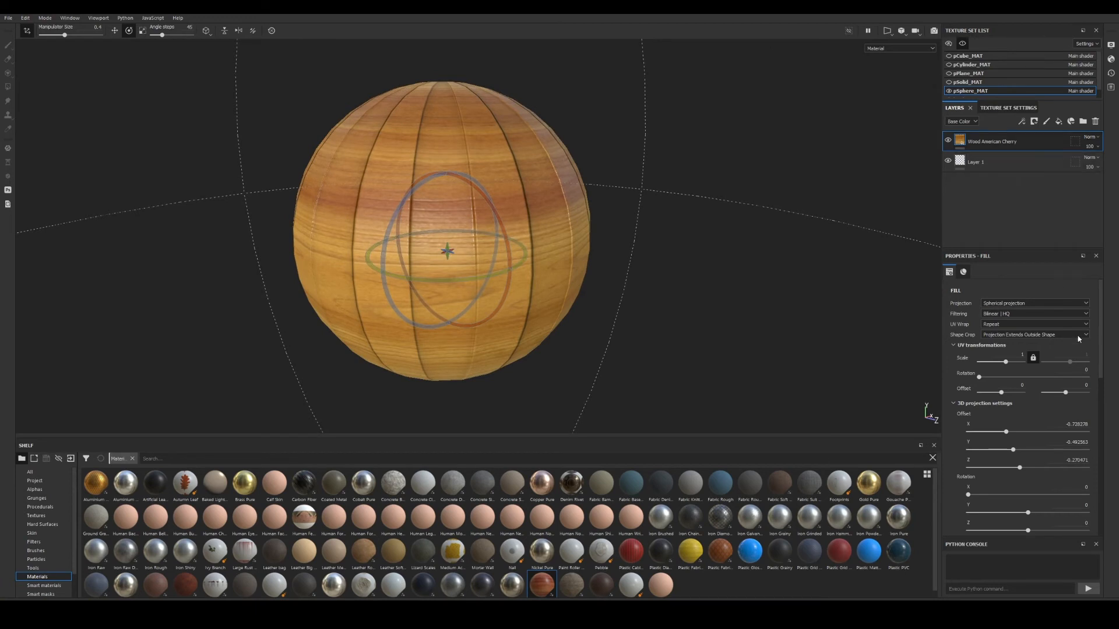
Add Fill layer 1 above the wood with its metallic and height channels disabled.
click(1061, 122)
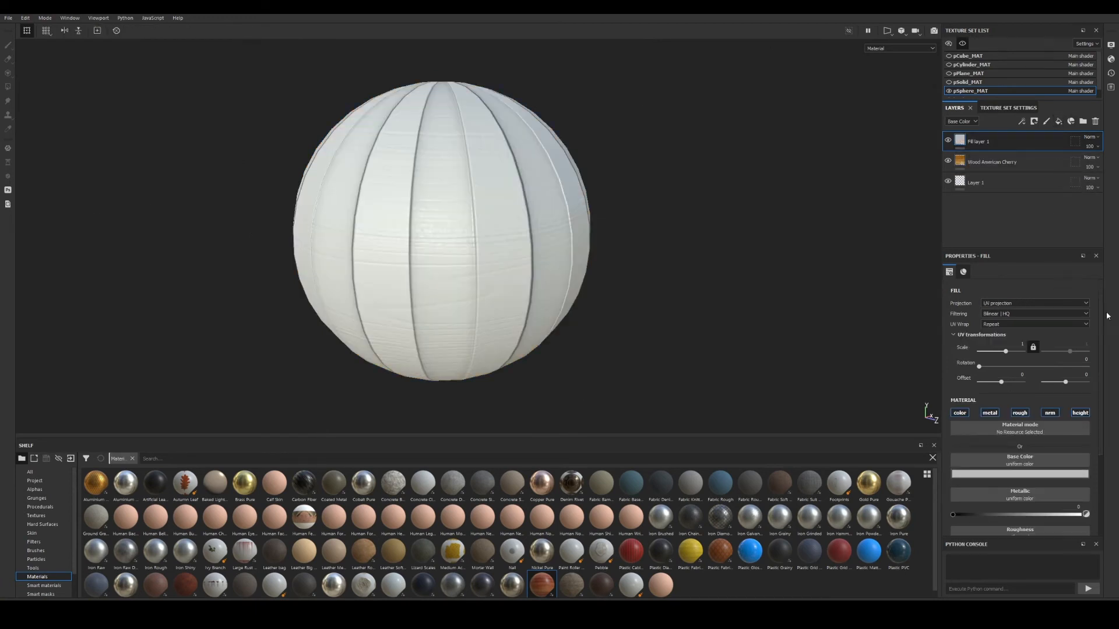
click(989, 413)
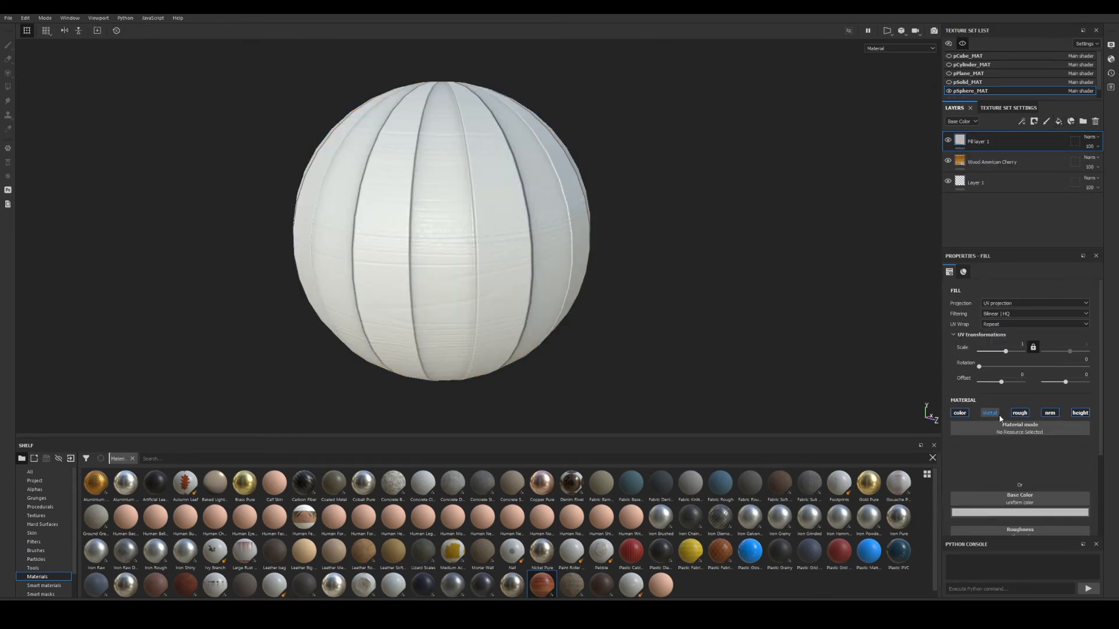
click(1081, 413)
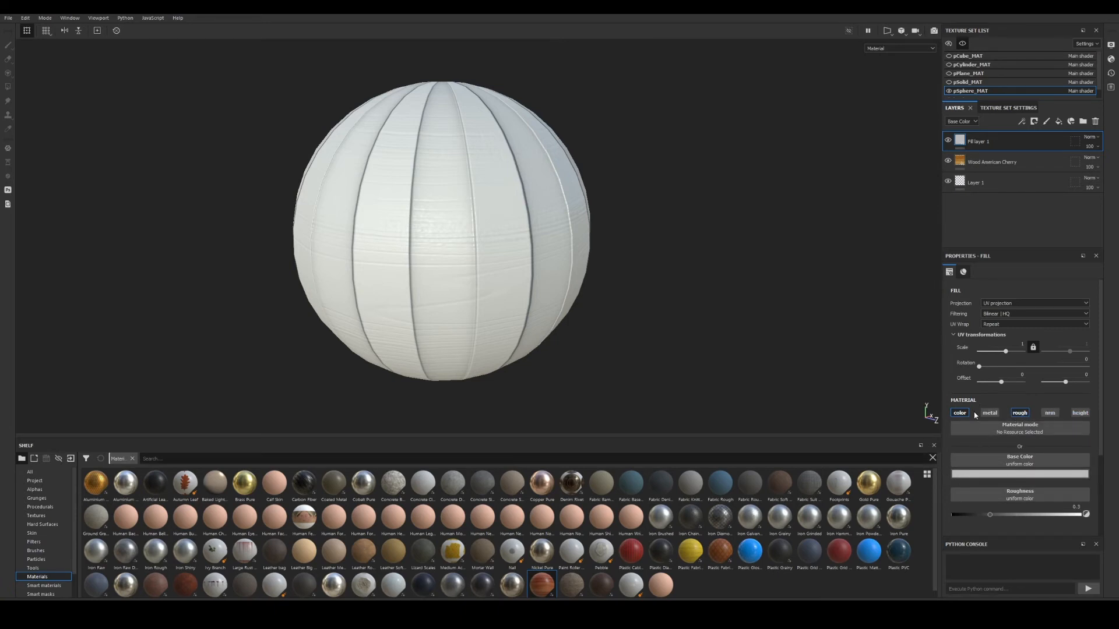
Give Fill layer 1 a black mask containing a Metal Edge Wear generator.
right_click(976, 143)
click(1012, 164)
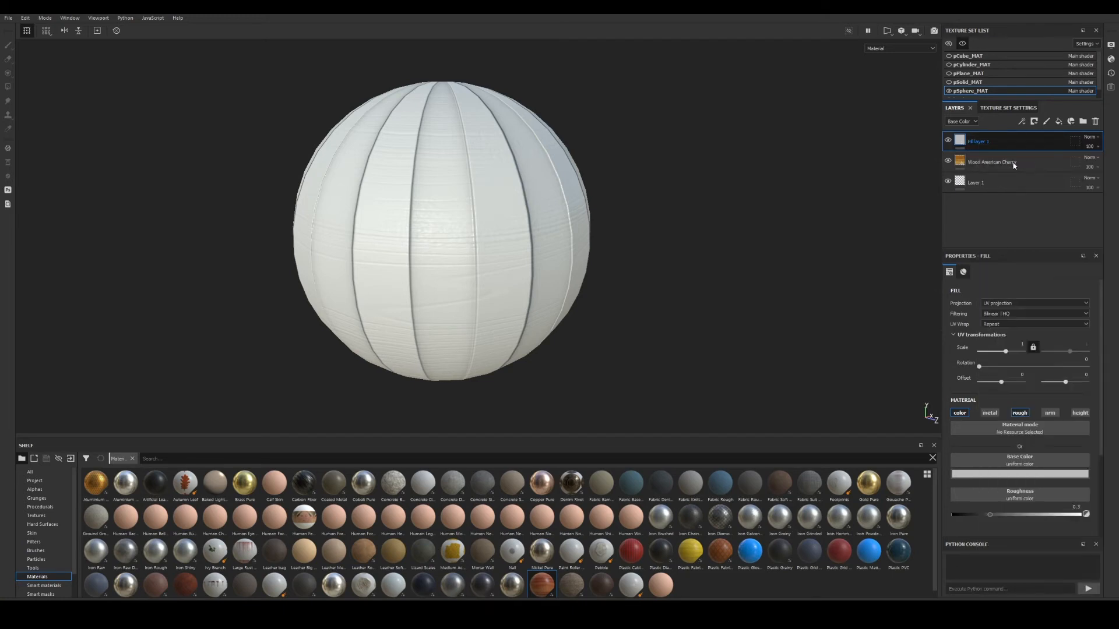
right_click(975, 141)
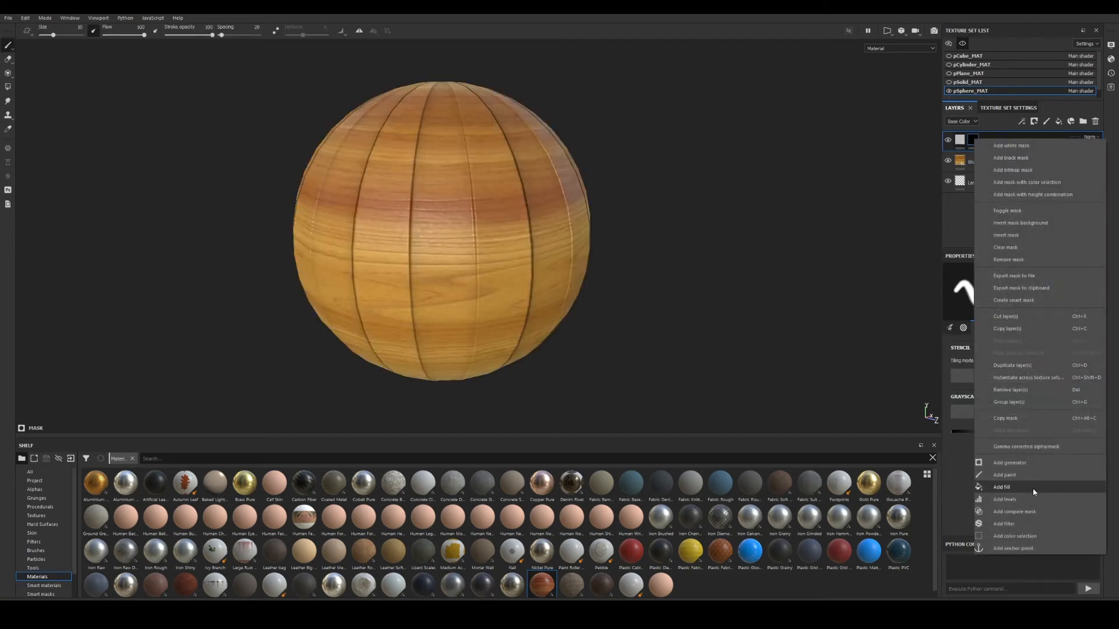
click(1010, 463)
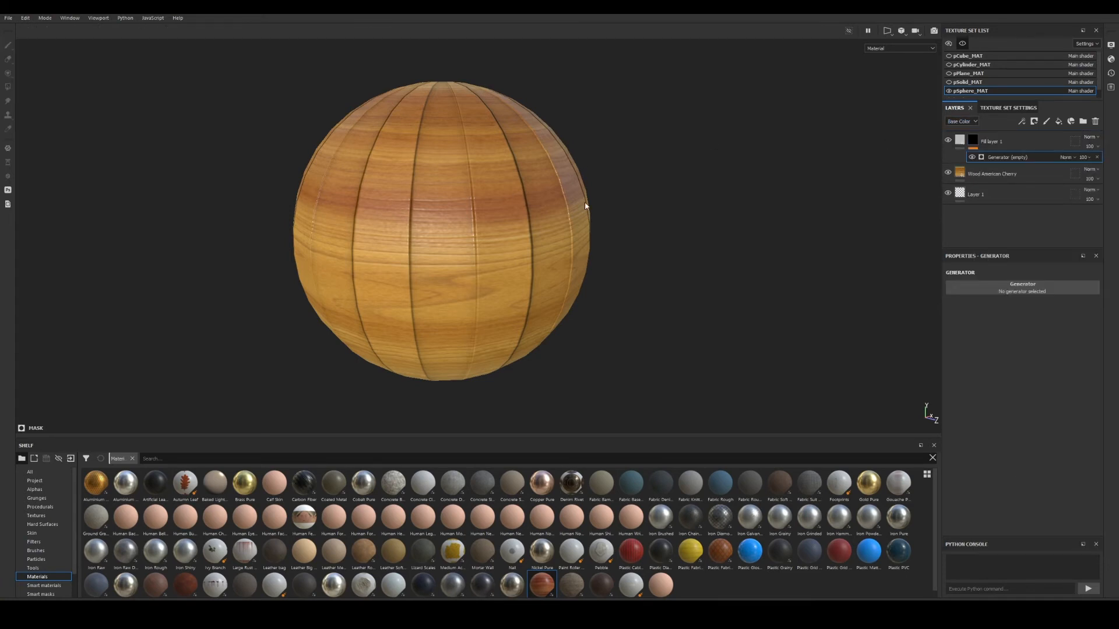
click(1013, 292)
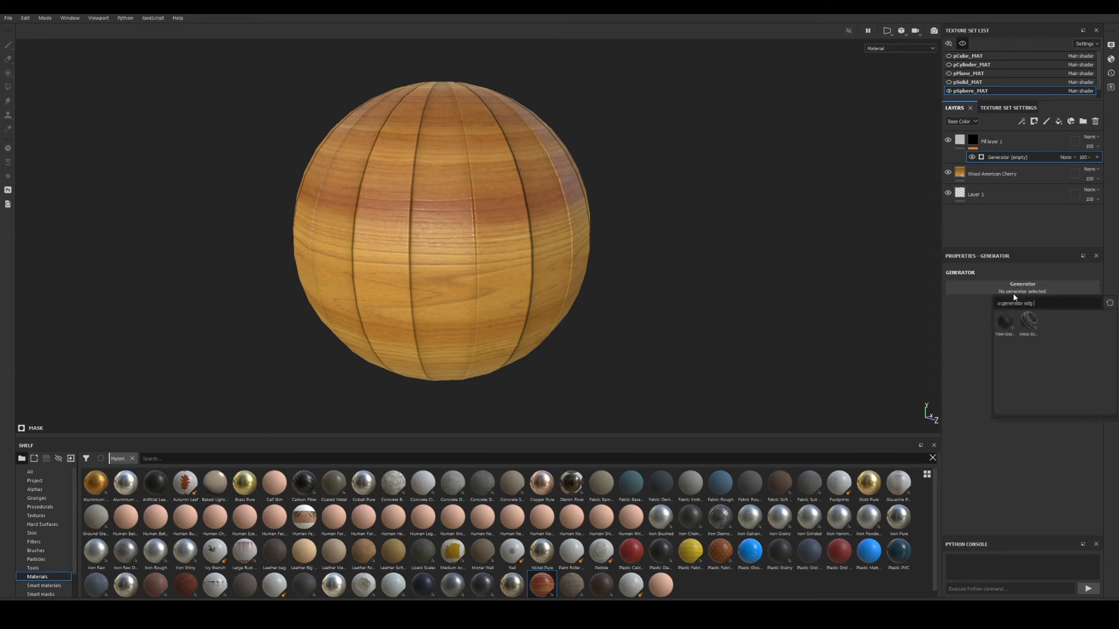
click(1028, 324)
scroll(599, 280, up, 3)
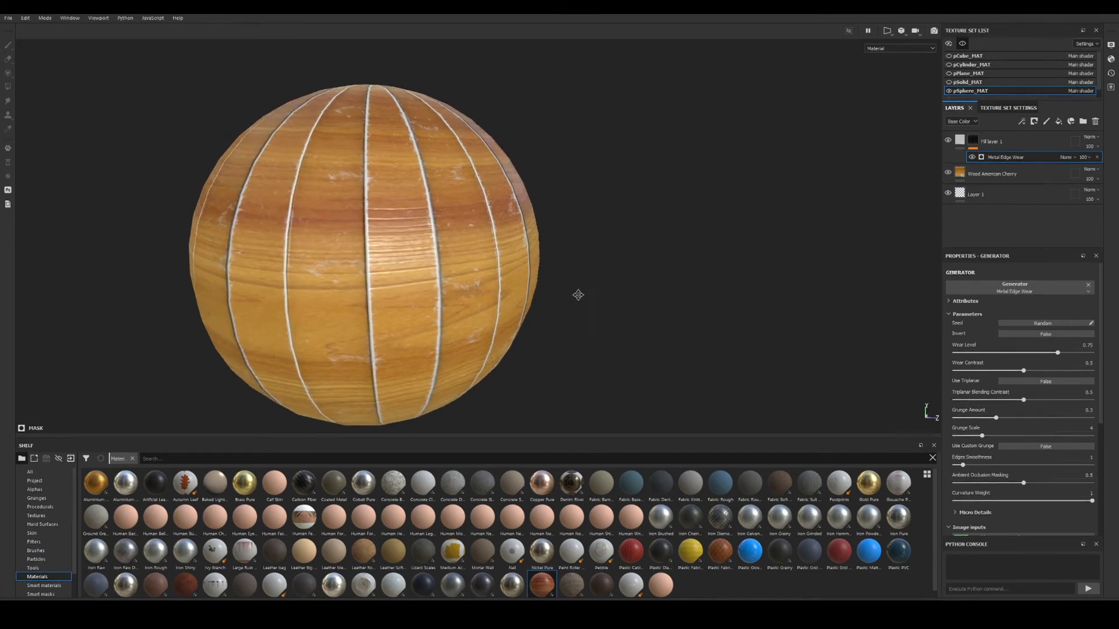
Set Fill layer 1's blend mode to Screen after trying Overlay.
alt+middle_drag(577, 295, 638, 294)
alt+drag(638, 294, 574, 292)
alt+middle_drag(574, 292, 626, 303)
alt+drag(627, 303, 551, 308)
mouse_move(550, 308)
alt+right_down()
mouse_move(536, 309)
mouse_move(560, 310)
alt+right_up()
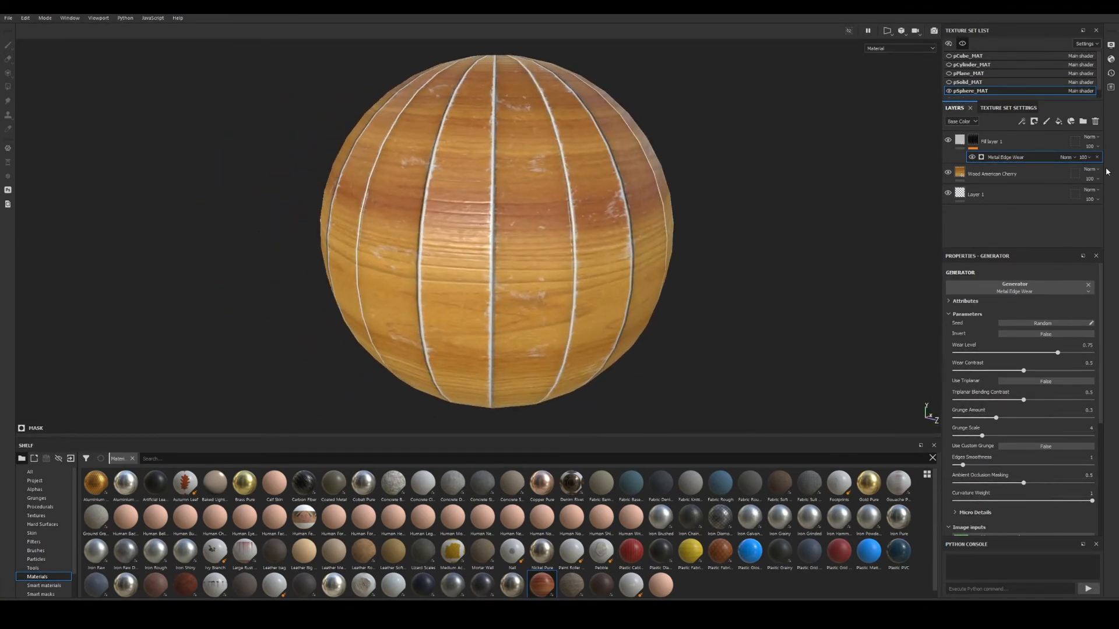
click(1090, 138)
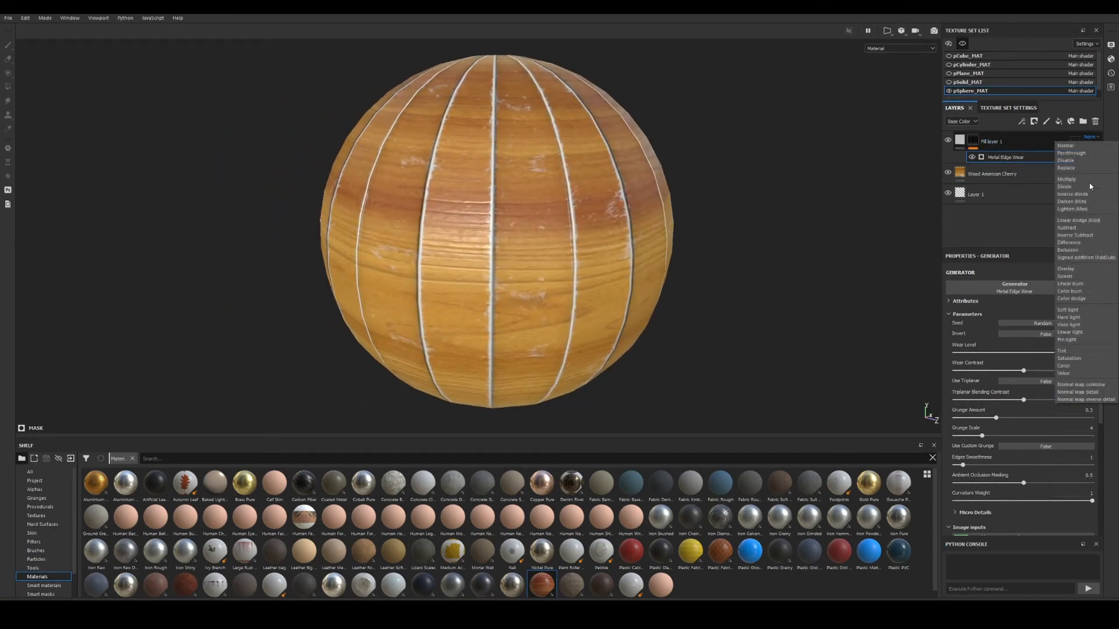
click(1078, 270)
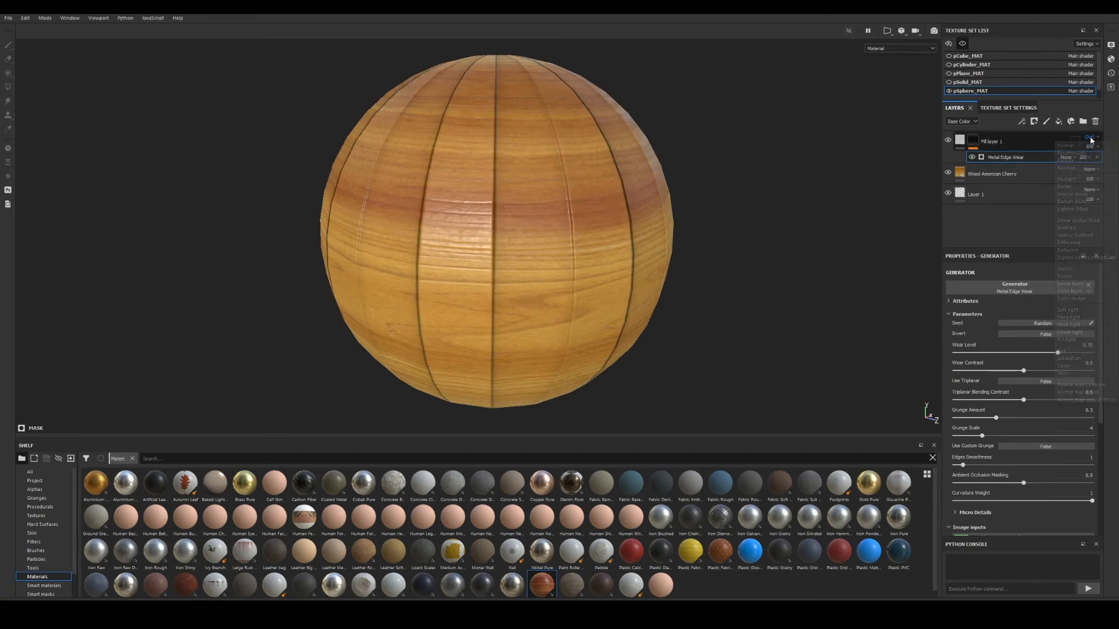
click(1089, 137)
click(1076, 277)
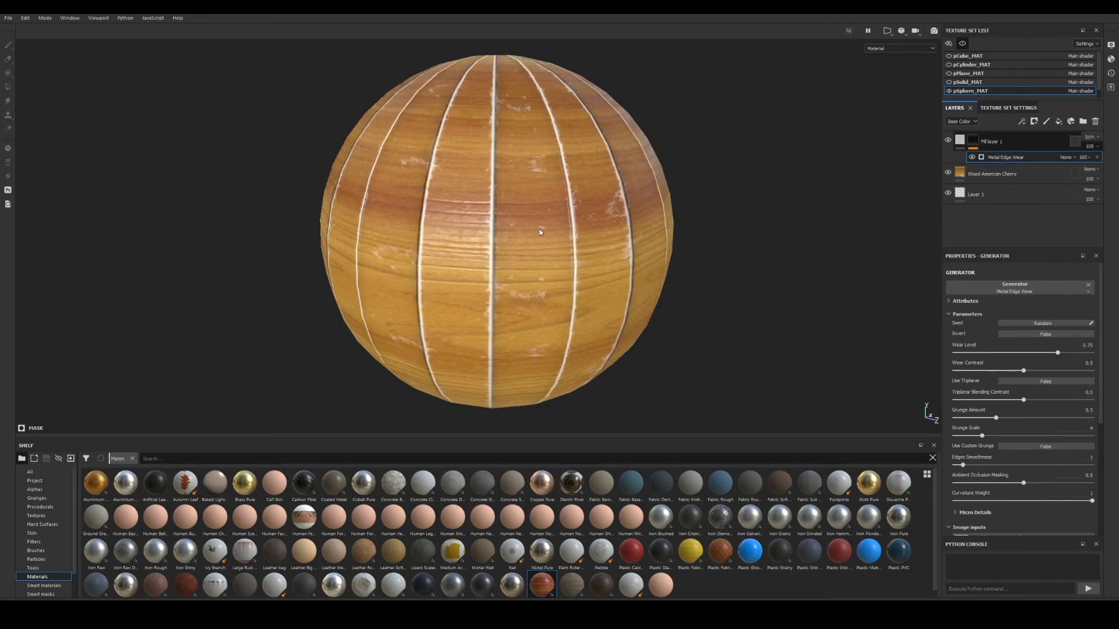
Lower Fill layer 1's opacity to about 47 and inspect the worn seams.
alt+middle_drag(540, 232, 613, 254)
alt+drag(614, 255, 536, 248)
alt+middle_drag(536, 248, 545, 226)
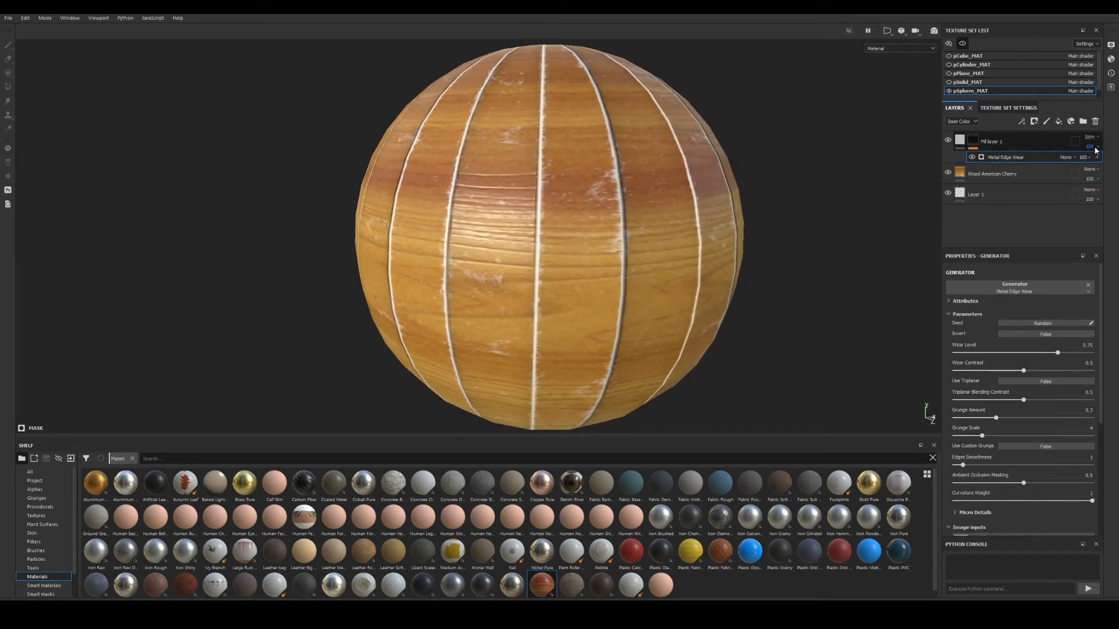
drag(1114, 164, 1095, 162)
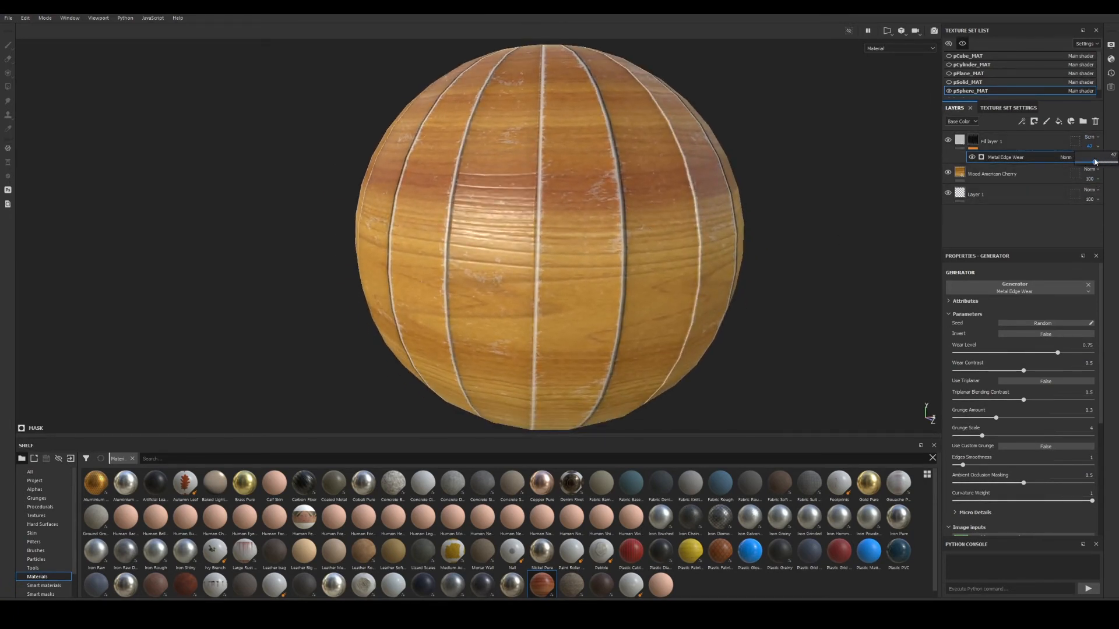
alt+drag(628, 216, 679, 231)
alt+middle_drag(679, 230, 702, 233)
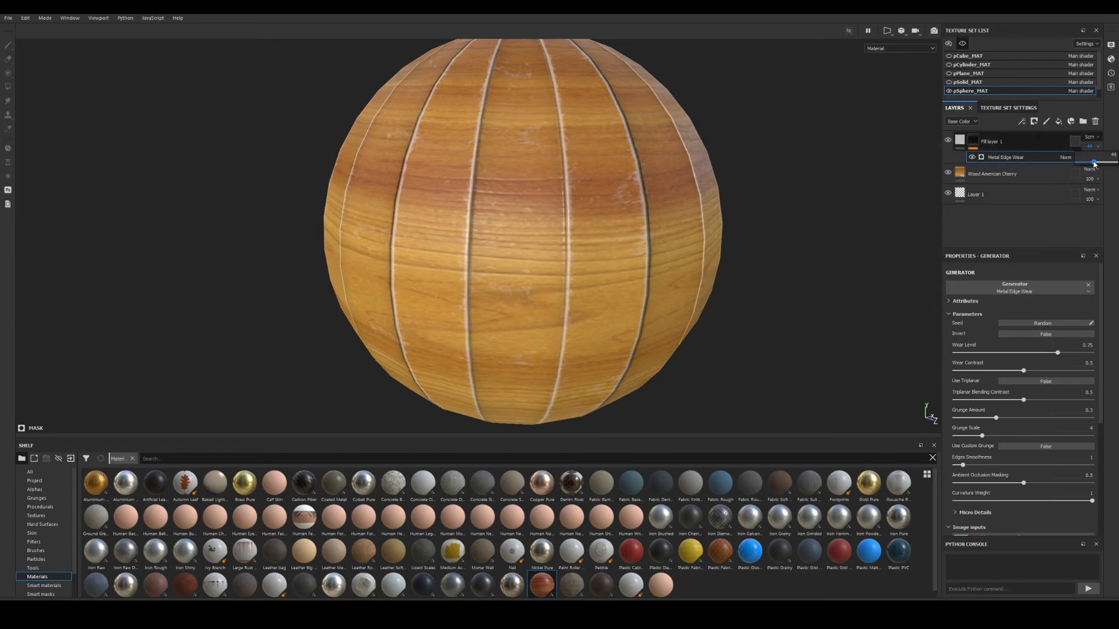
alt+drag(722, 215, 670, 225)
alt+middle_drag(669, 225, 608, 242)
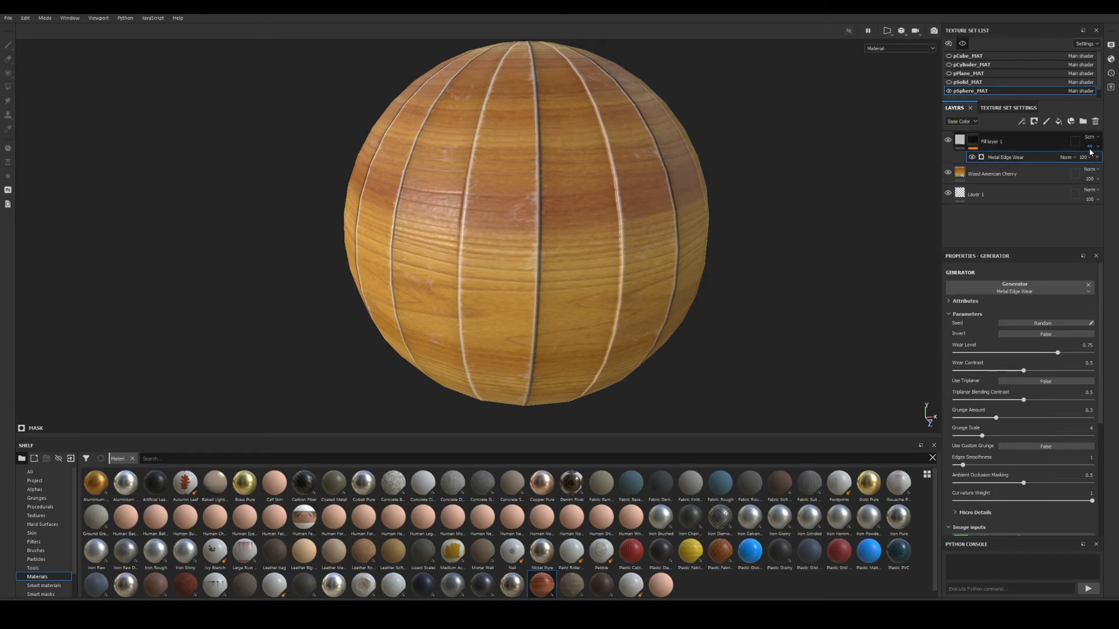
right_click(632, 271)
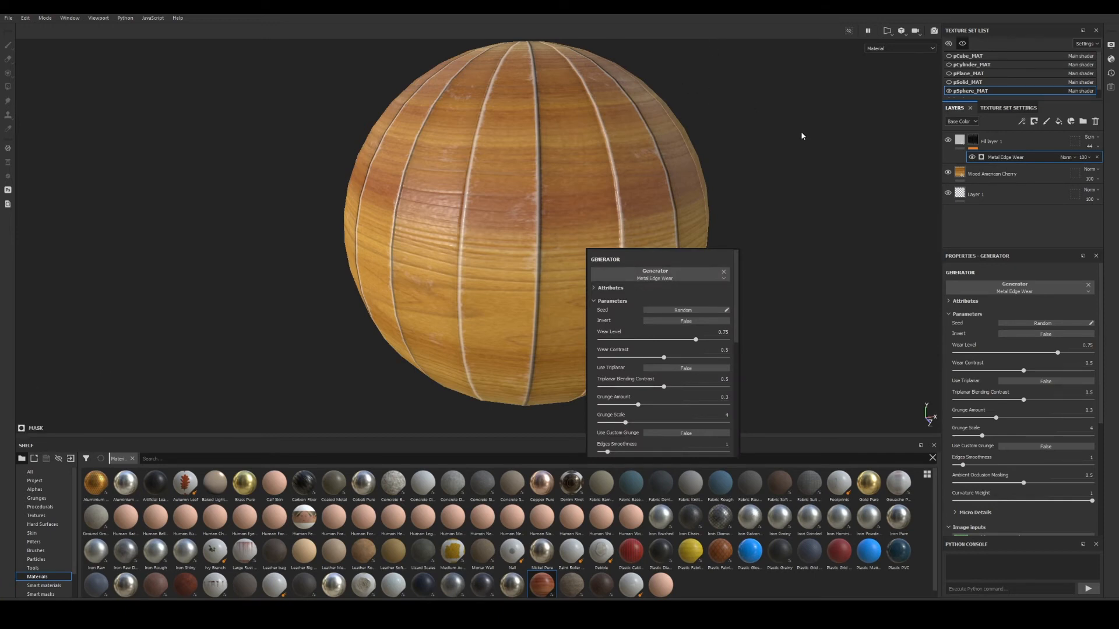
Close the generator popup and orbit and relight the sphere to inspect the worn seams.
click(811, 199)
alt+middle_drag(554, 216, 656, 219)
alt+right_drag(655, 220, 746, 227)
alt+drag(746, 227, 626, 199)
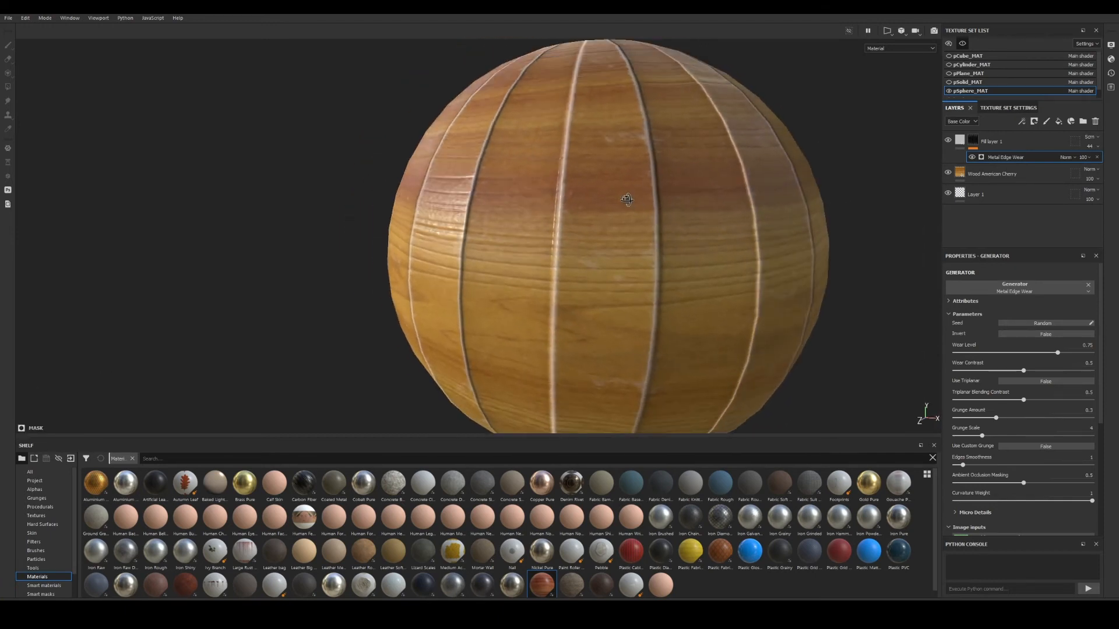
alt+middle_drag(627, 200, 608, 195)
shift+right_drag(726, 240, 694, 255)
alt+drag(694, 255, 737, 274)
alt+right_drag(736, 274, 686, 259)
alt+drag(669, 266, 694, 265)
alt+middle_drag(694, 265, 707, 233)
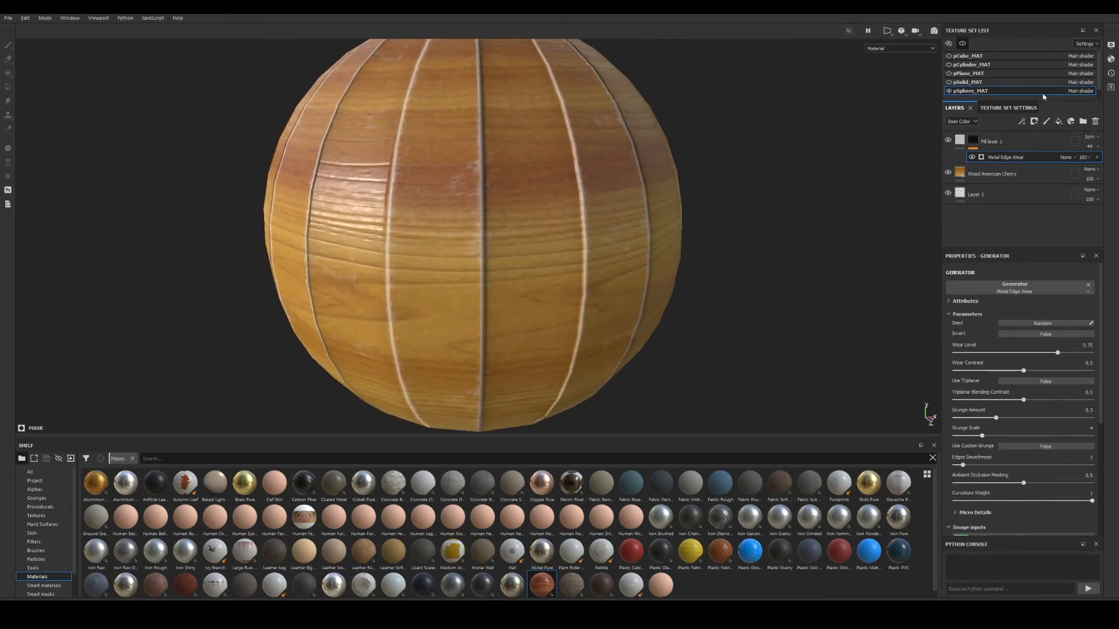
Show Fill layer 1's fill settings and check the edge wear from several angles.
click(959, 140)
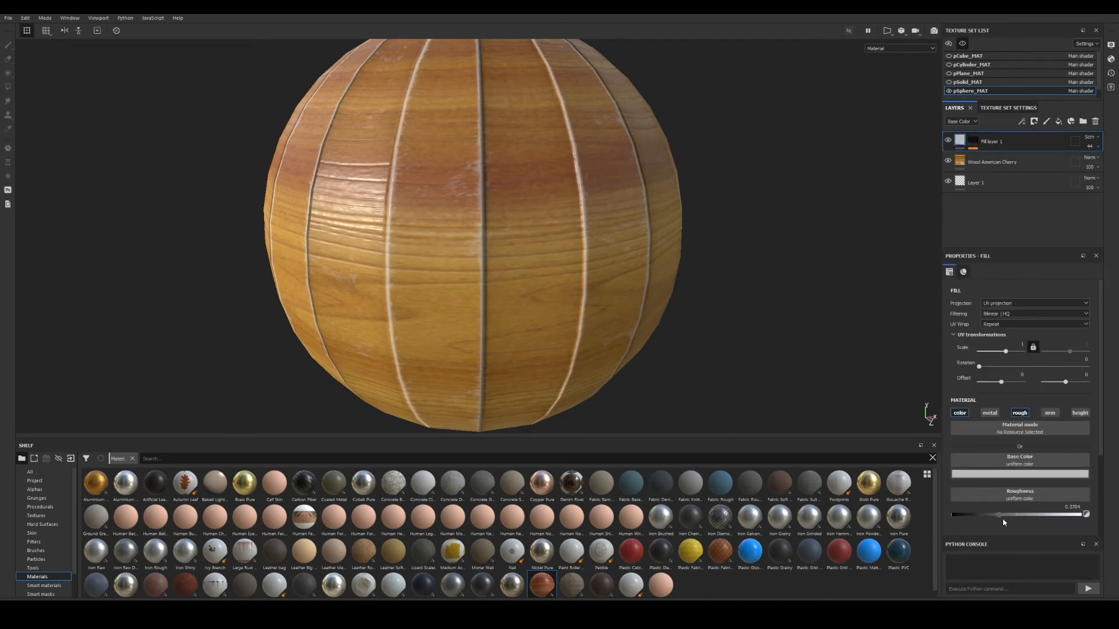
alt+drag(525, 245, 417, 232)
shift+right_drag(664, 263, 504, 240)
alt+drag(505, 240, 640, 254)
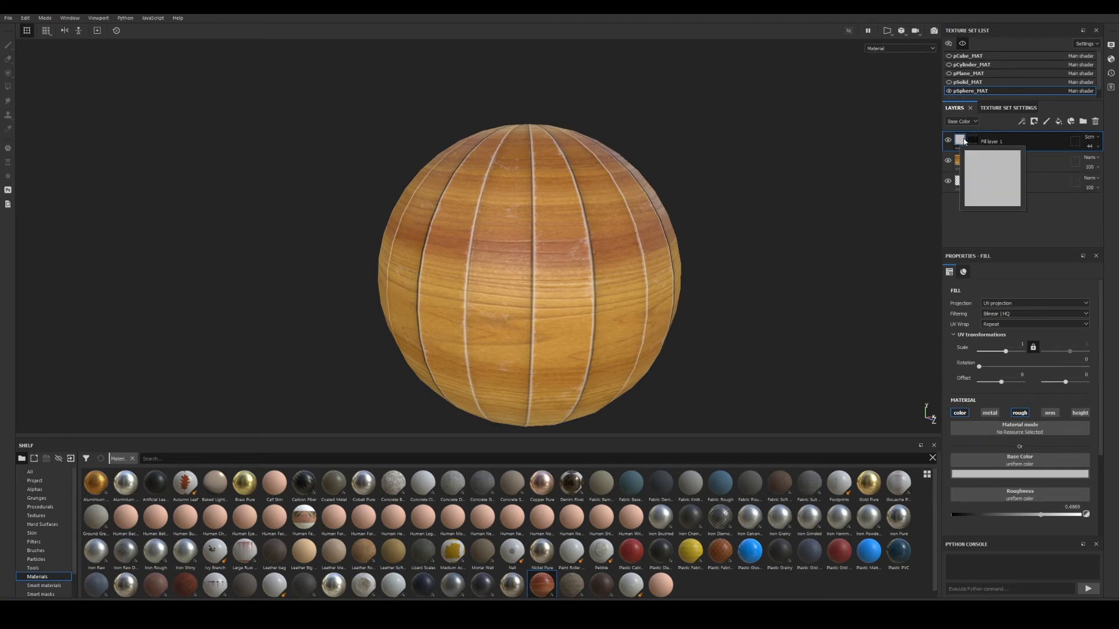
Add Fill layer 2 on top with metallic disabled and Multiply blending.
click(1058, 121)
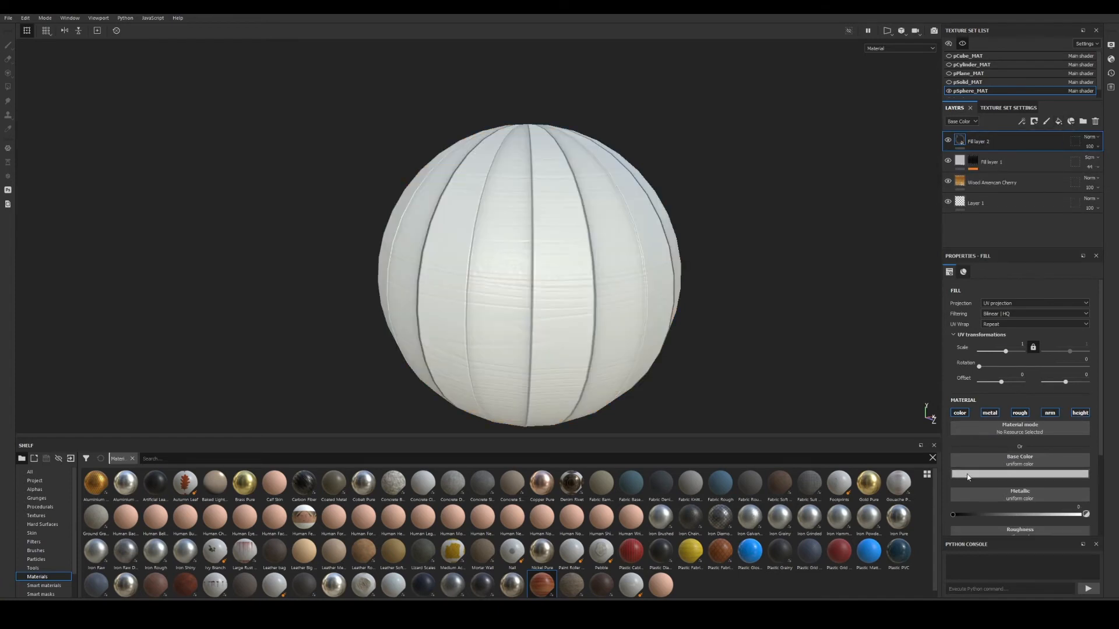
alt+drag(594, 215, 569, 236)
alt+middle_drag(569, 236, 589, 242)
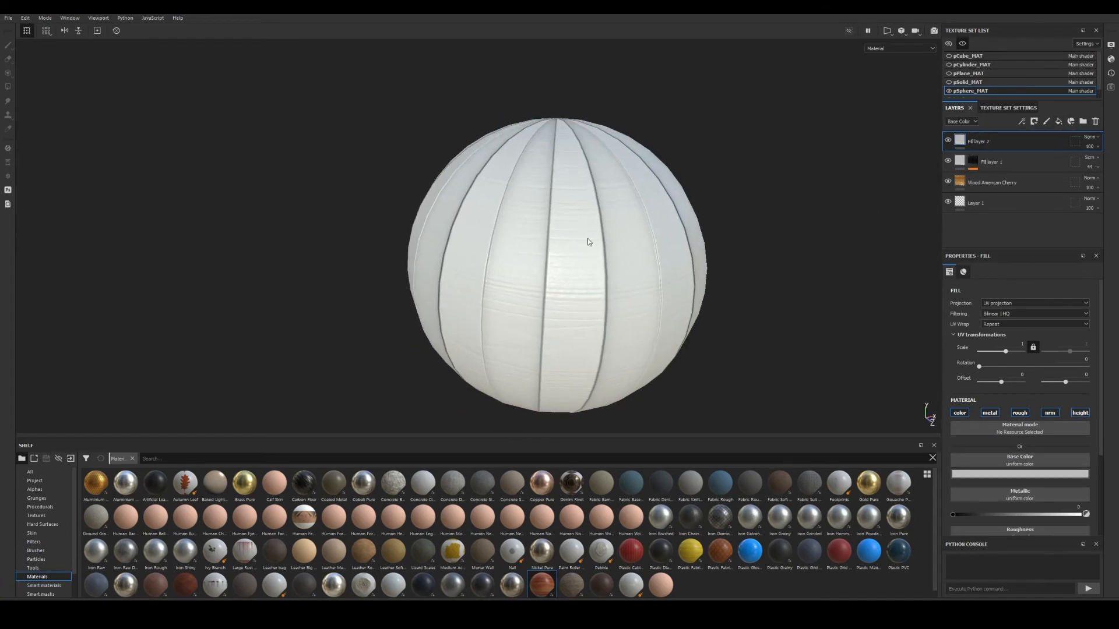
alt+right_drag(589, 243, 736, 256)
alt+drag(664, 231, 596, 215)
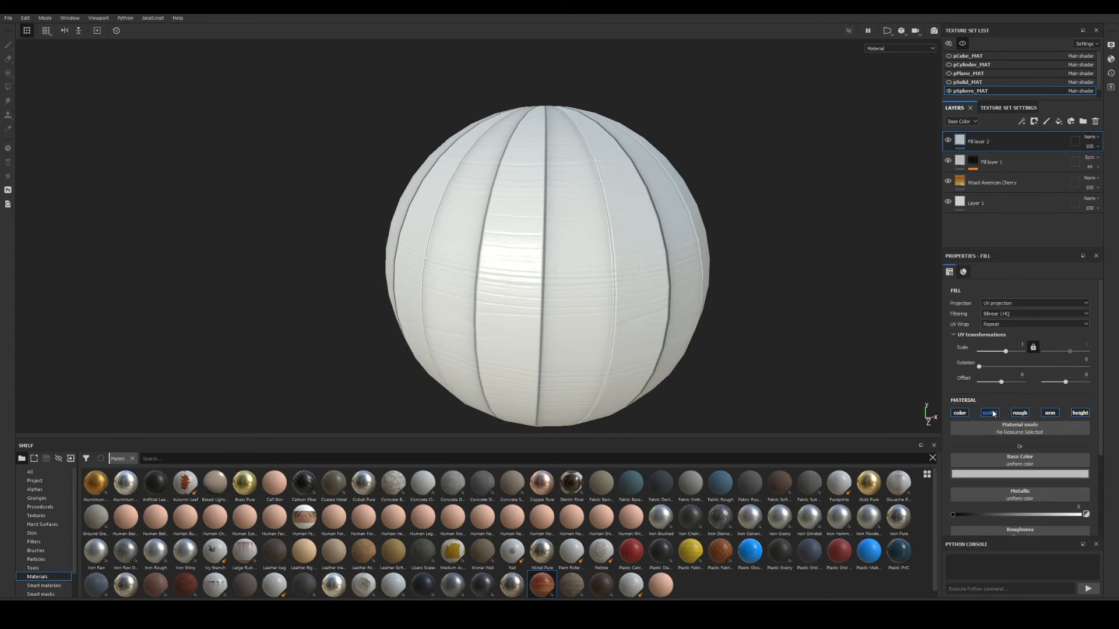
click(1081, 413)
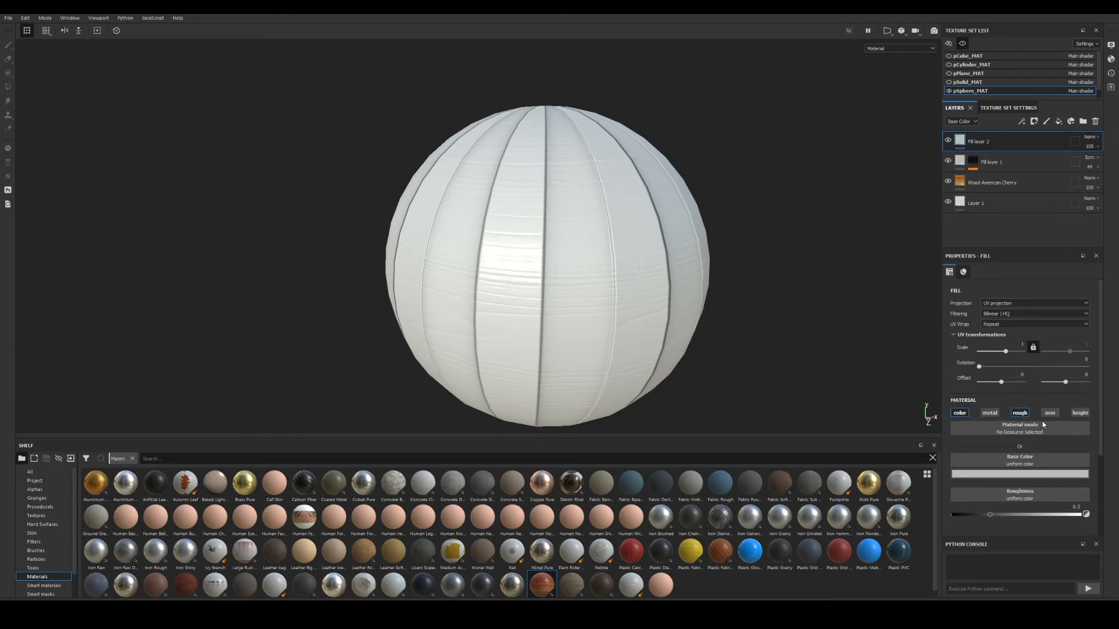
click(1088, 138)
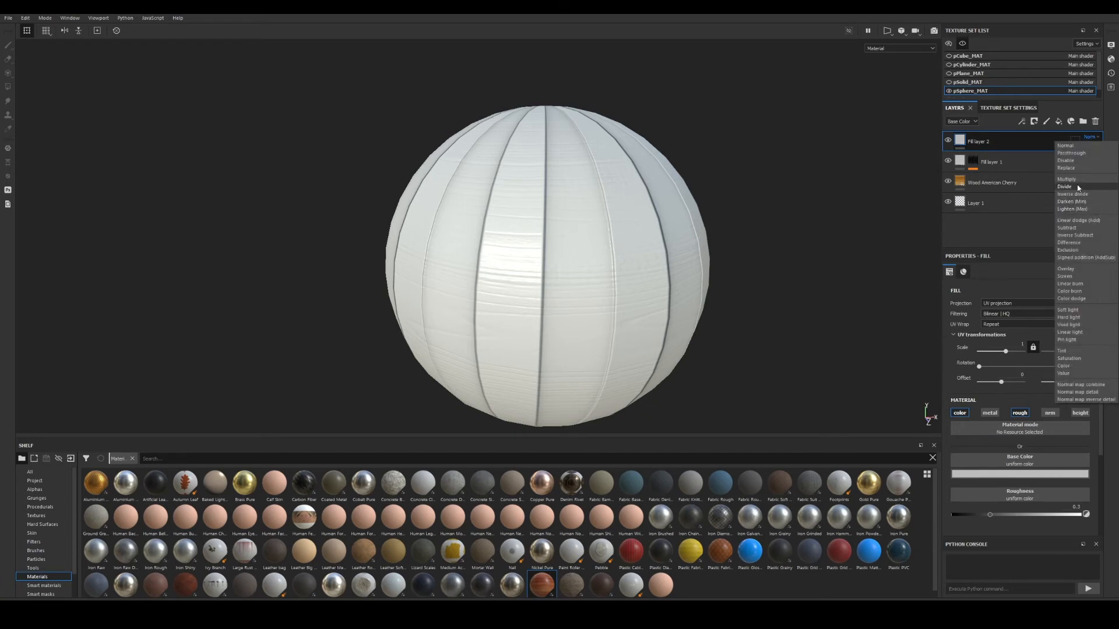
click(1075, 185)
Darken Fill layer 2's base colour and give it a black mask.
alt+right_drag(659, 218, 683, 288)
alt+drag(683, 288, 715, 237)
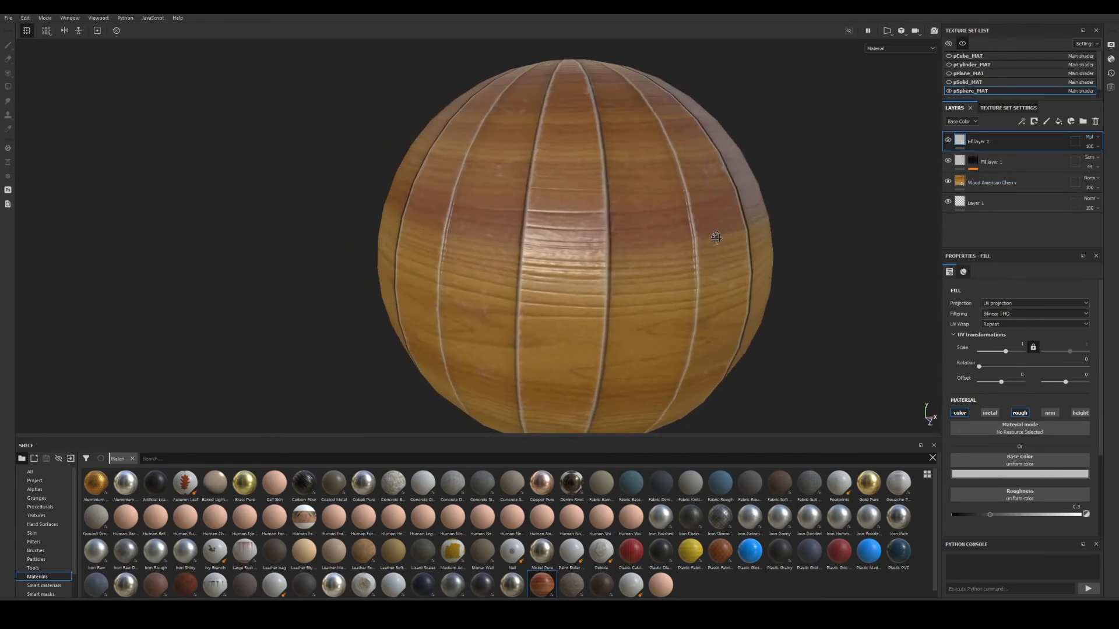
click(1013, 475)
drag(1106, 535, 1106, 531)
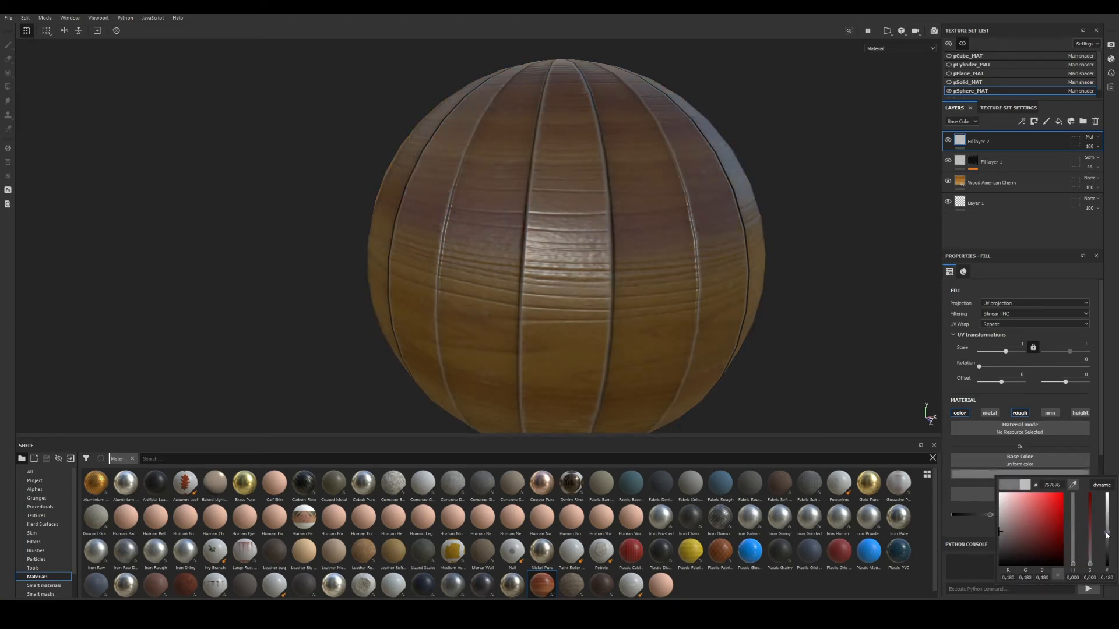
alt+drag(708, 230, 839, 212)
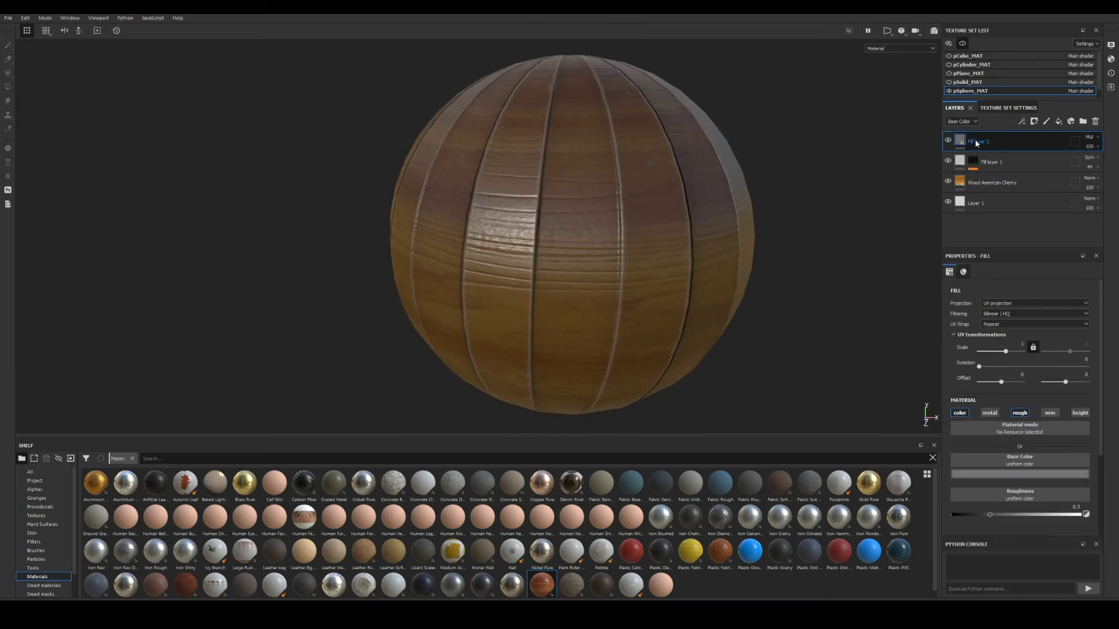
right_click(976, 144)
click(1024, 160)
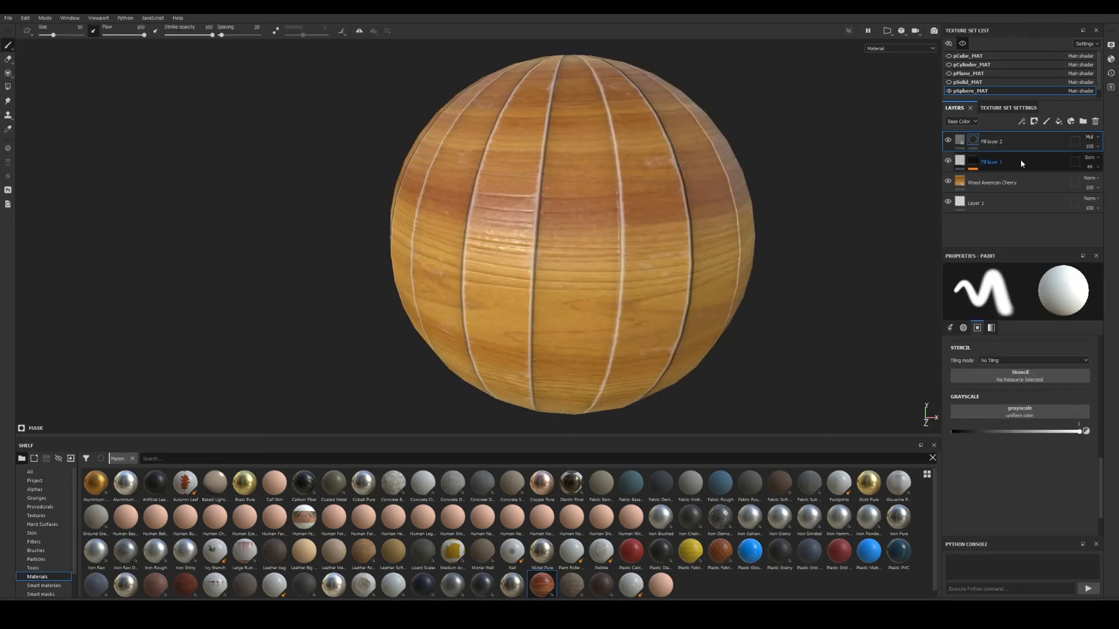
right_click(971, 141)
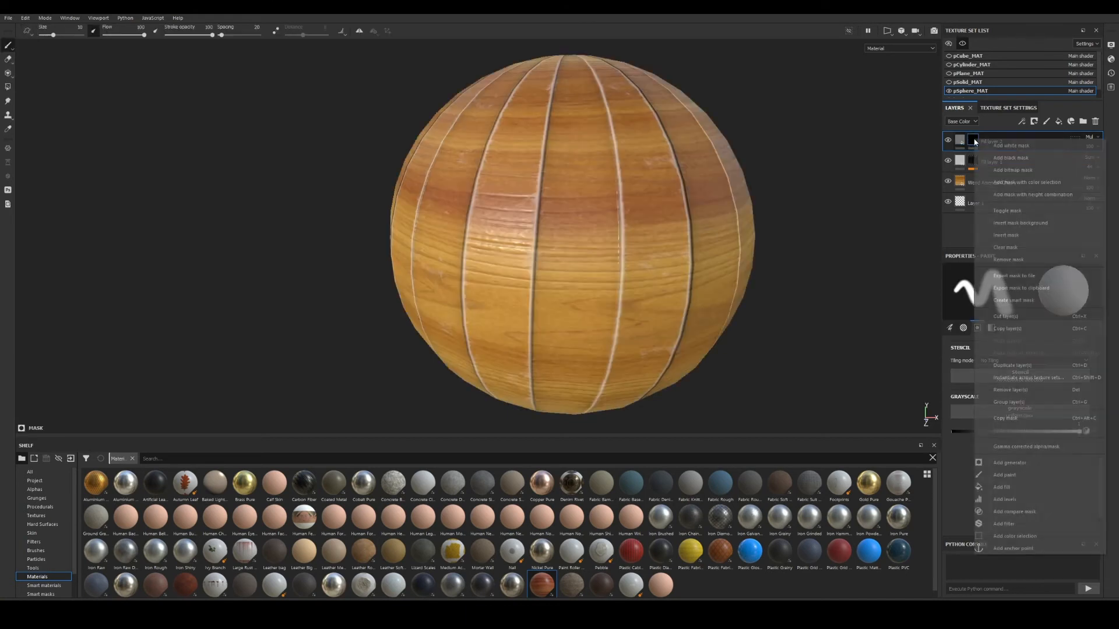
Add a Dirt generator to Fill layer 2's mask and display that mask in the viewport.
click(1025, 463)
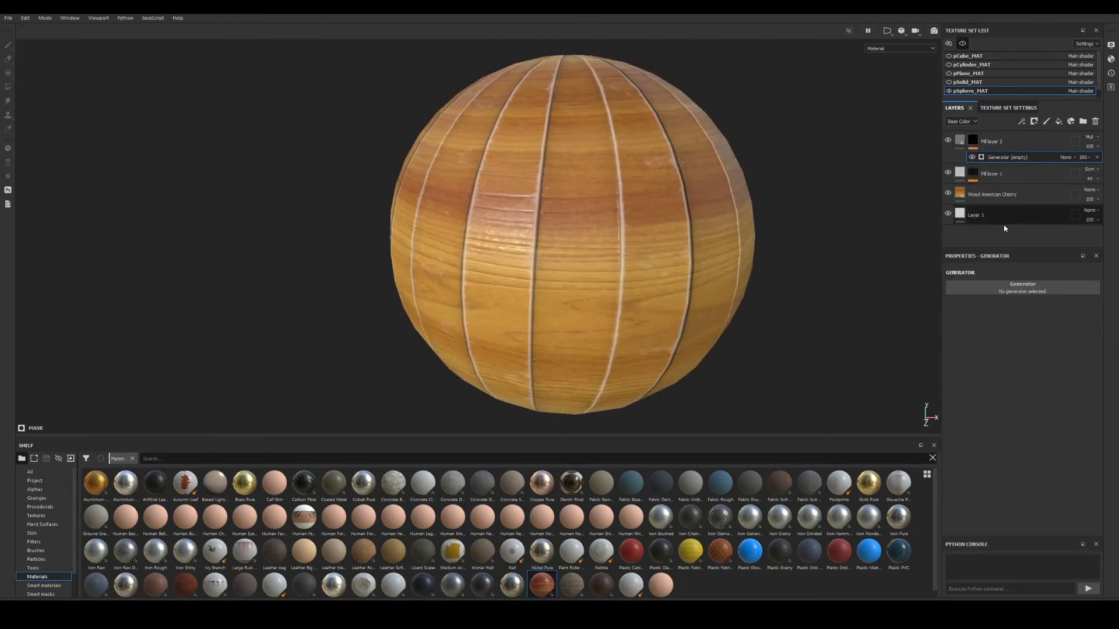
click(1005, 291)
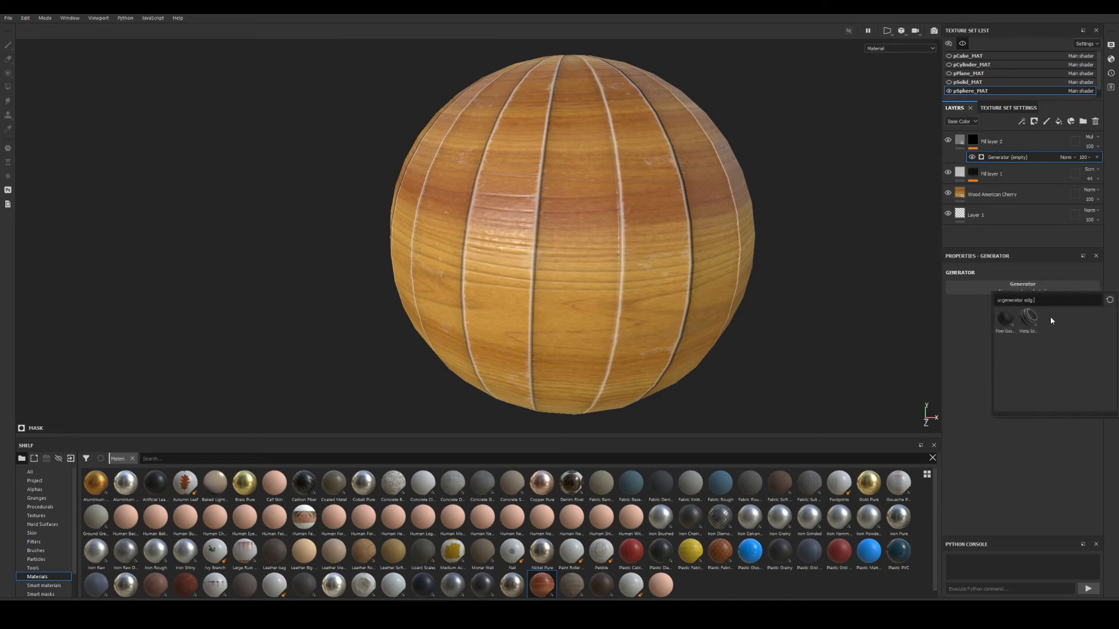
key(BackSpace)
key(BackSpace)
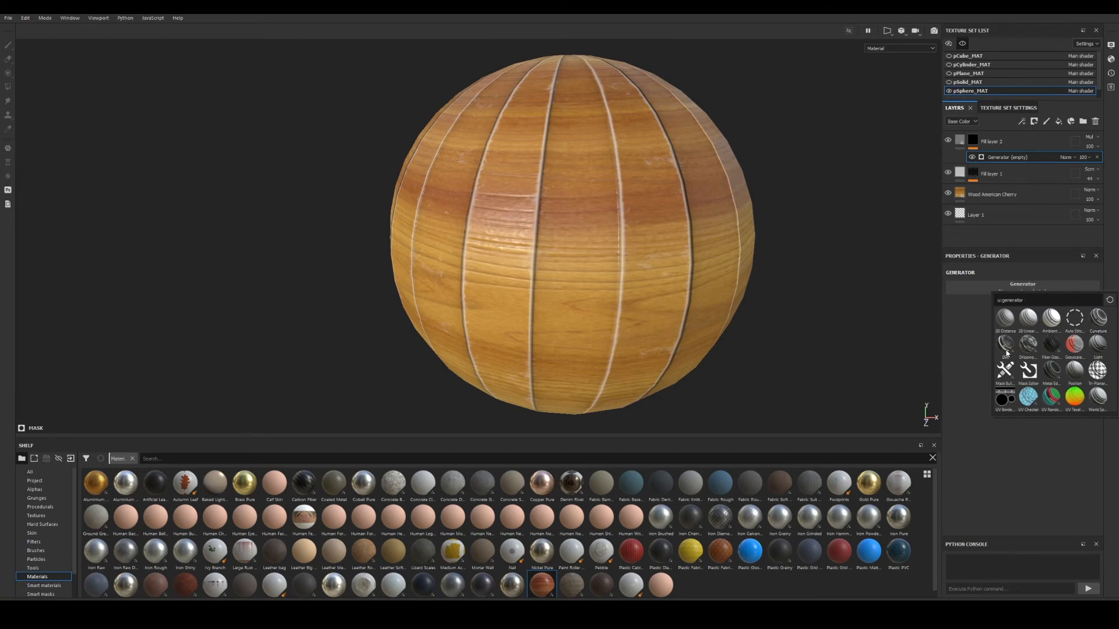
mouse_move(1006, 353)
click(1006, 350)
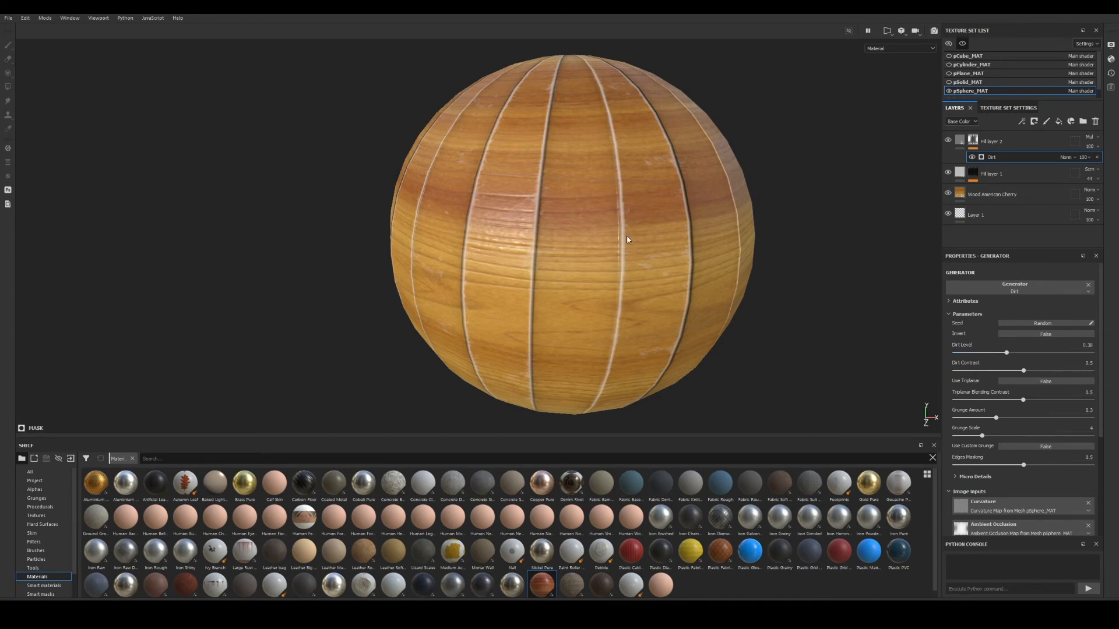
alt+drag(626, 239, 707, 235)
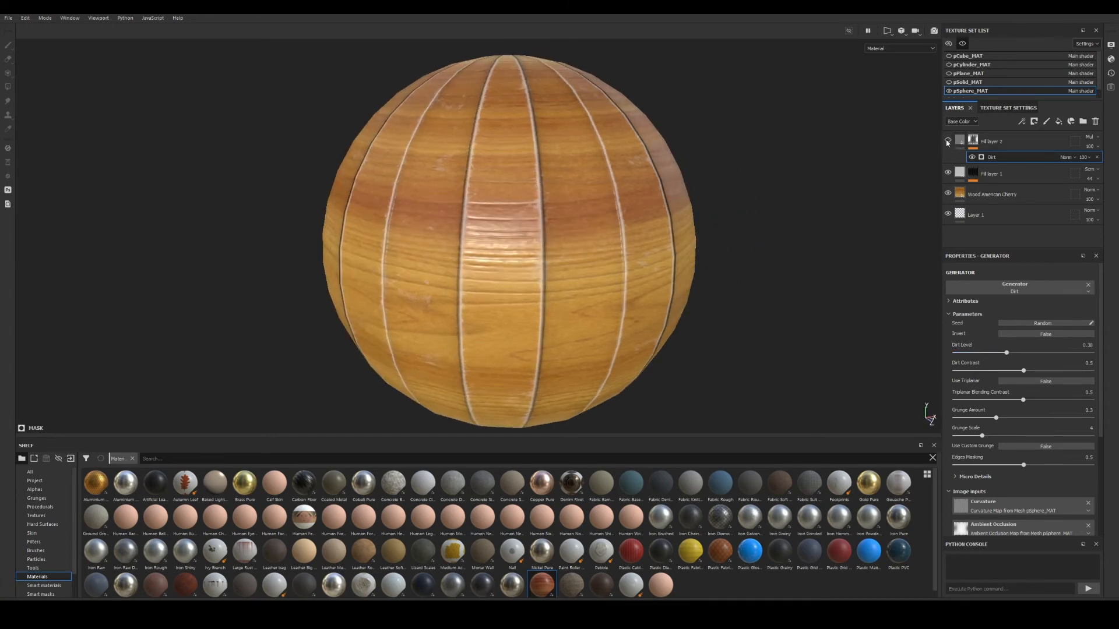
alt+click(974, 142)
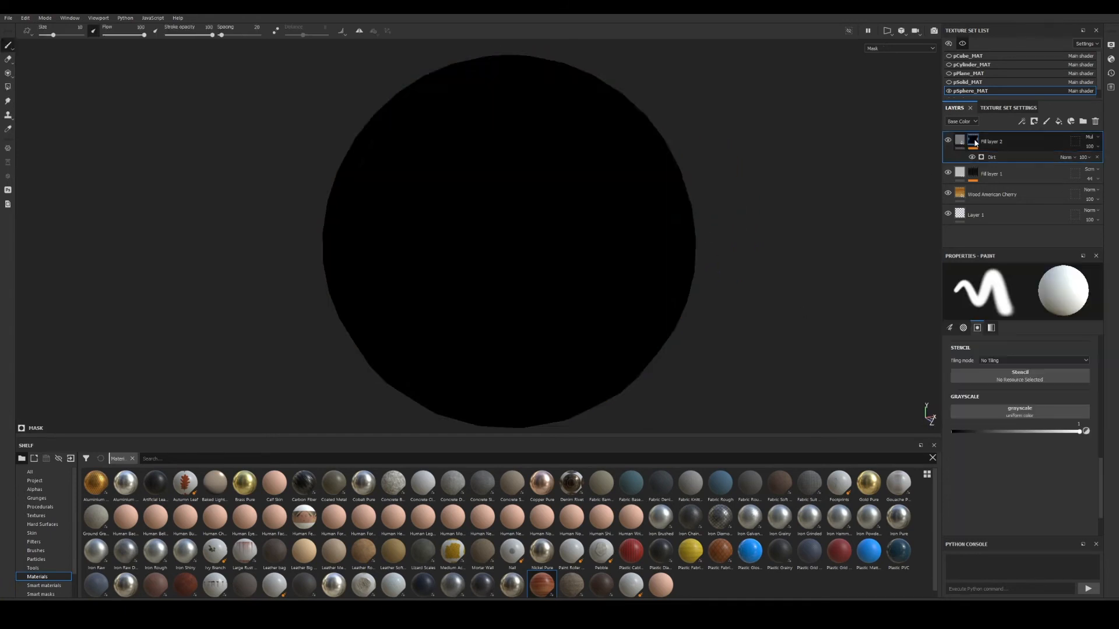
Switch the viewport display from Mask back to Material to see dirt on the seams.
alt+drag(758, 192, 590, 205)
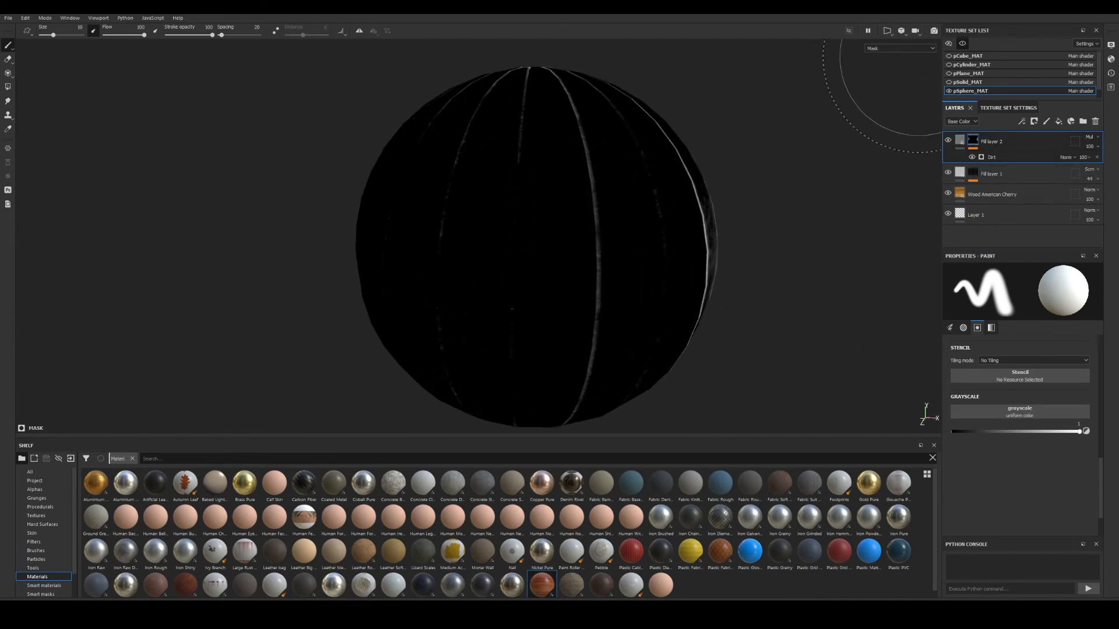
click(900, 48)
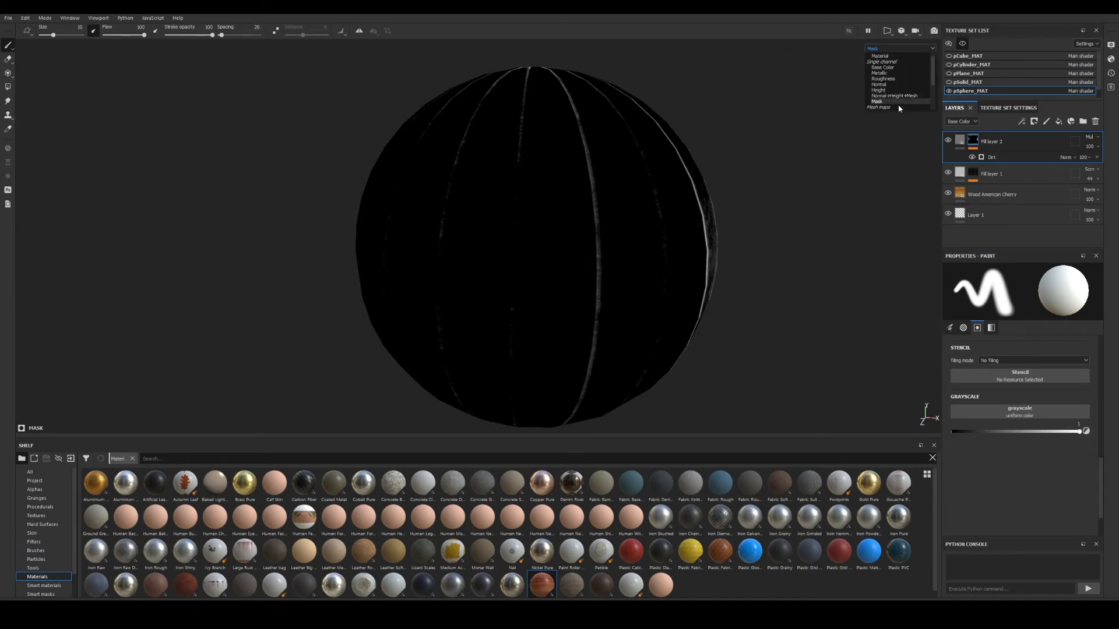
click(880, 56)
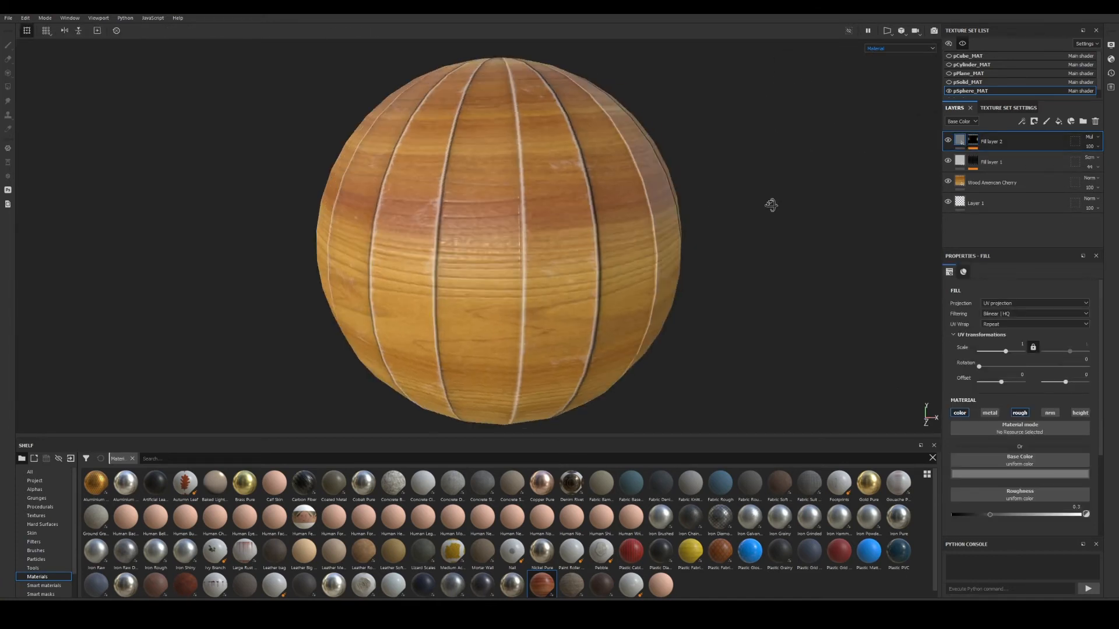
alt+right_drag(771, 205, 687, 197)
alt+middle_drag(687, 198, 715, 203)
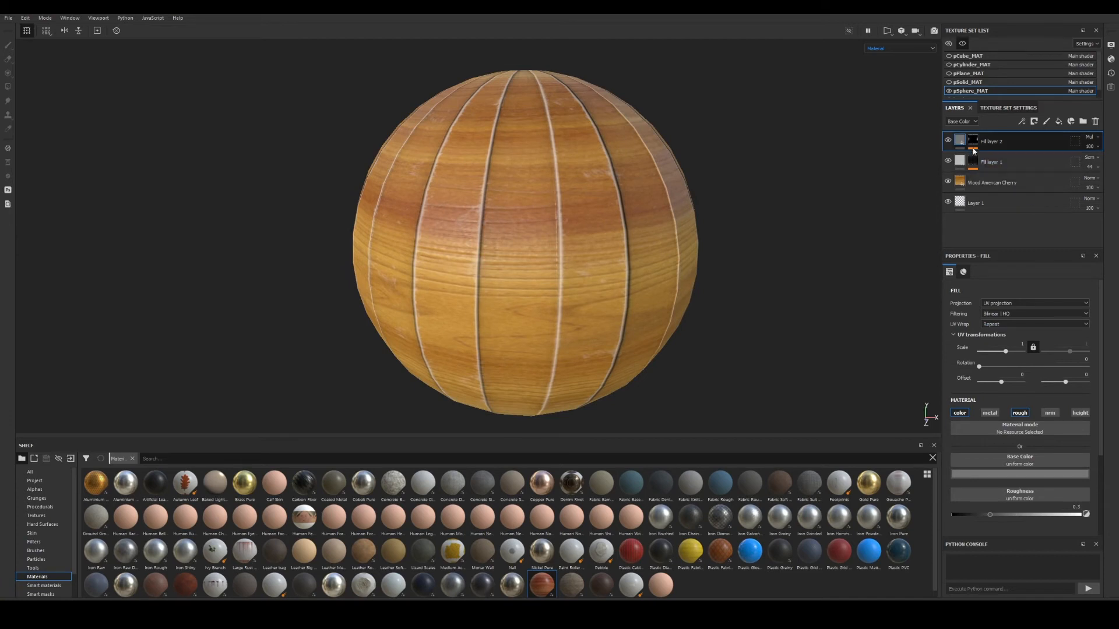
Raise the Dirt generator's Dirt Level to about 0.73 and Dirt Contrast to 0.59.
click(973, 147)
click(994, 158)
alt+right_drag(645, 207, 707, 214)
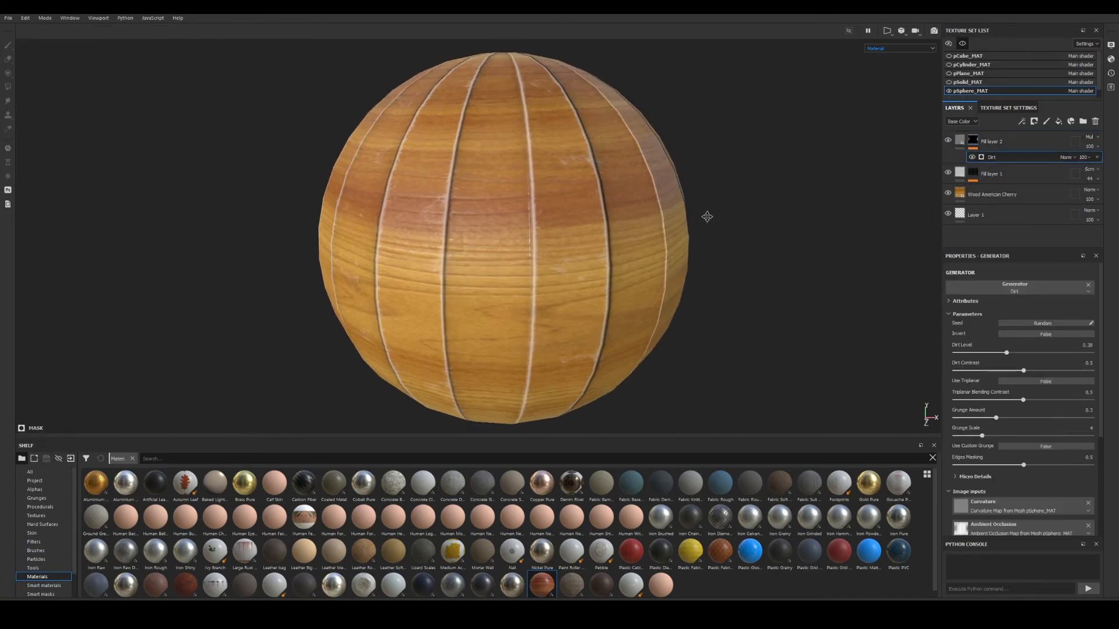
drag(1023, 353, 1055, 353)
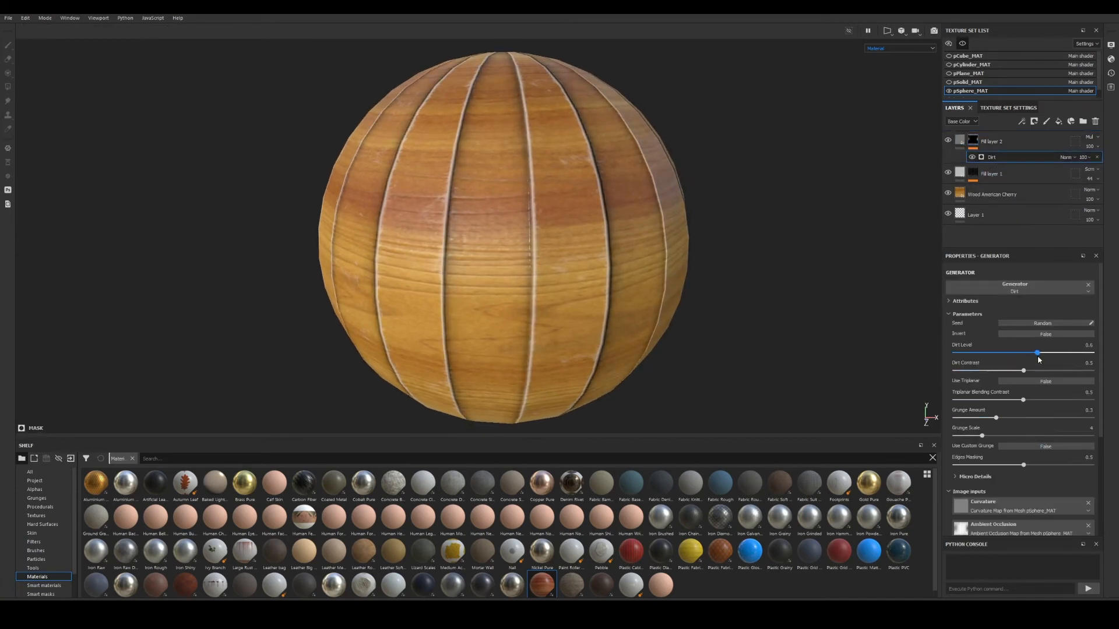
alt+drag(643, 246, 744, 257)
drag(1018, 371, 999, 436)
Orbit the sphere to inspect the grime, then select Fill layer 2 with the wood layers.
scroll(1040, 498, down, 3)
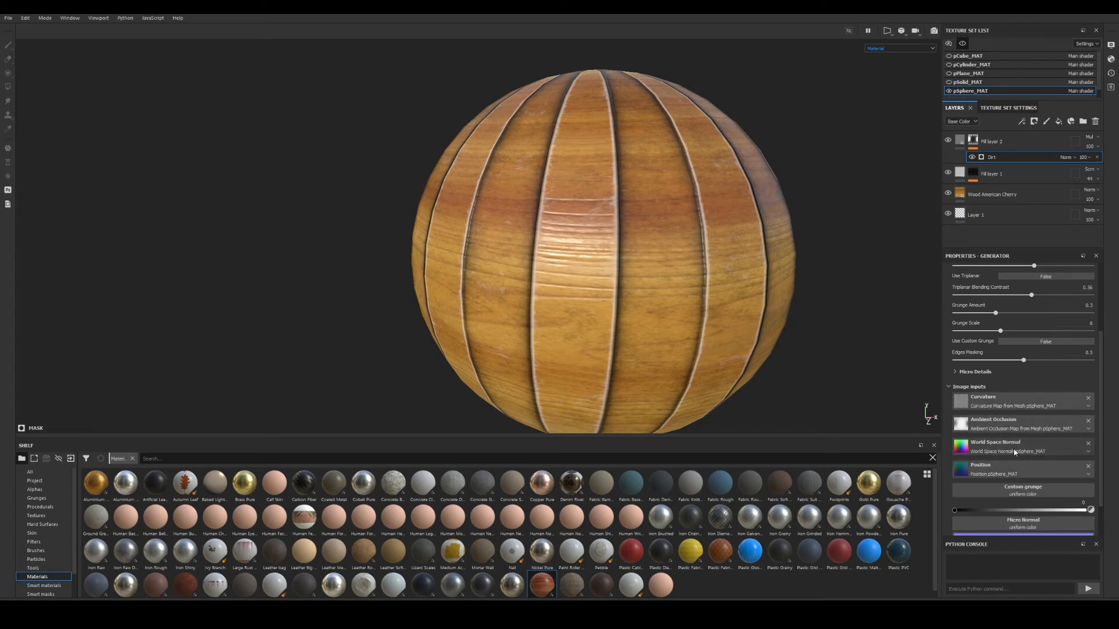
alt+right_drag(697, 308, 630, 257)
alt+middle_drag(630, 257, 554, 252)
alt+drag(554, 252, 552, 306)
alt+middle_drag(552, 306, 569, 370)
alt+drag(570, 370, 577, 236)
alt+middle_drag(577, 236, 574, 255)
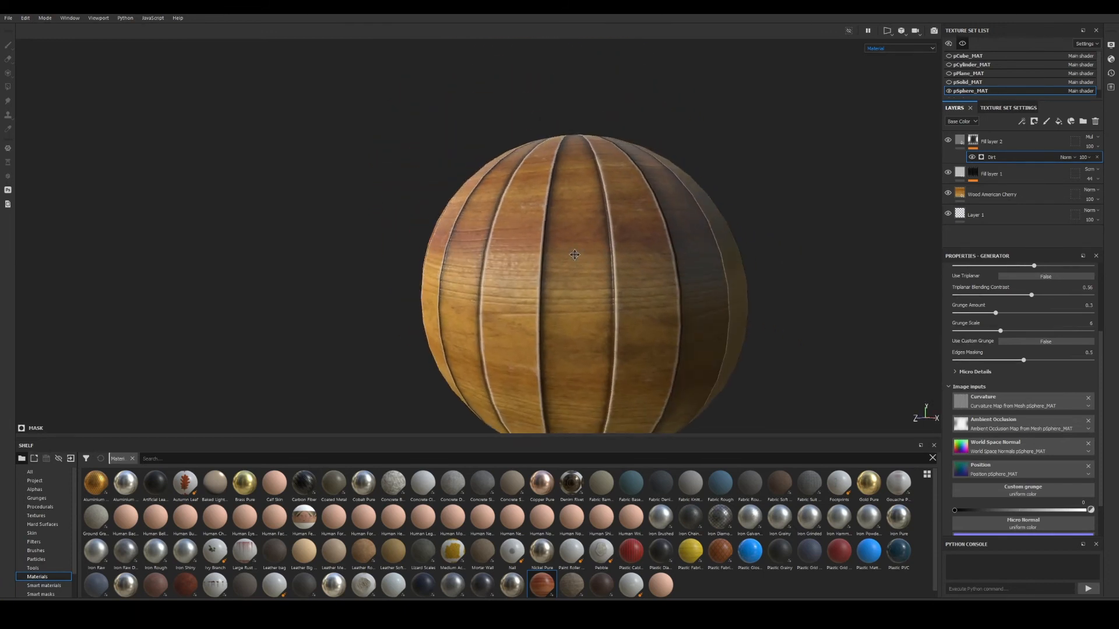
alt+drag(575, 255, 387, 217)
alt+right_drag(387, 217, 757, 287)
alt+drag(756, 287, 599, 279)
alt+middle_drag(599, 279, 585, 267)
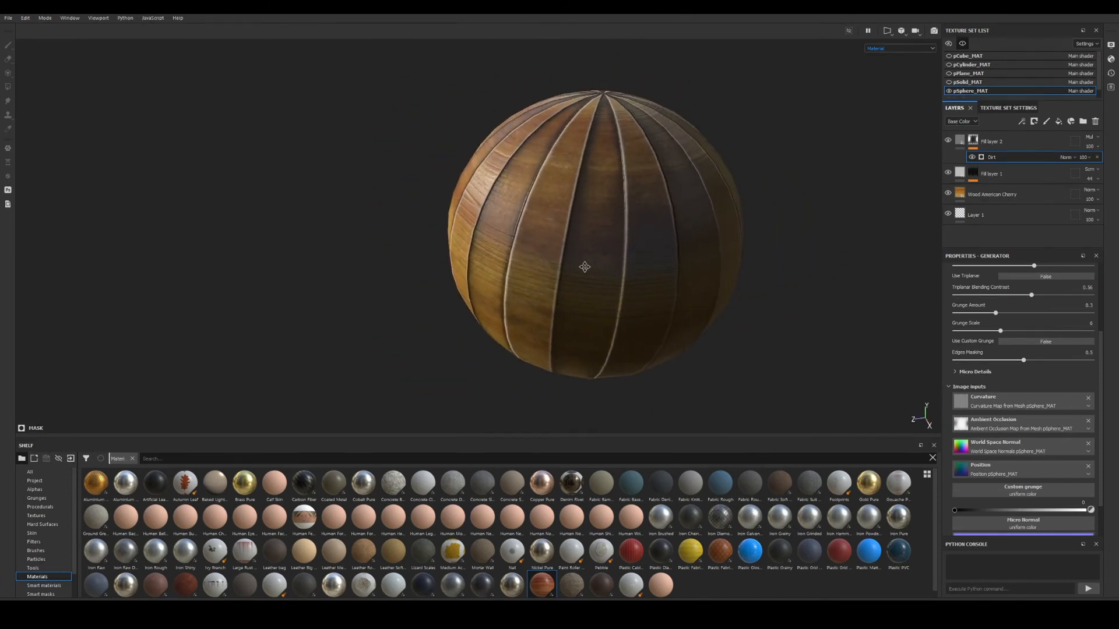
alt+drag(538, 247, 757, 237)
alt+middle_drag(419, 267, 522, 275)
alt+drag(522, 274, 560, 284)
alt+middle_drag(460, 282, 583, 283)
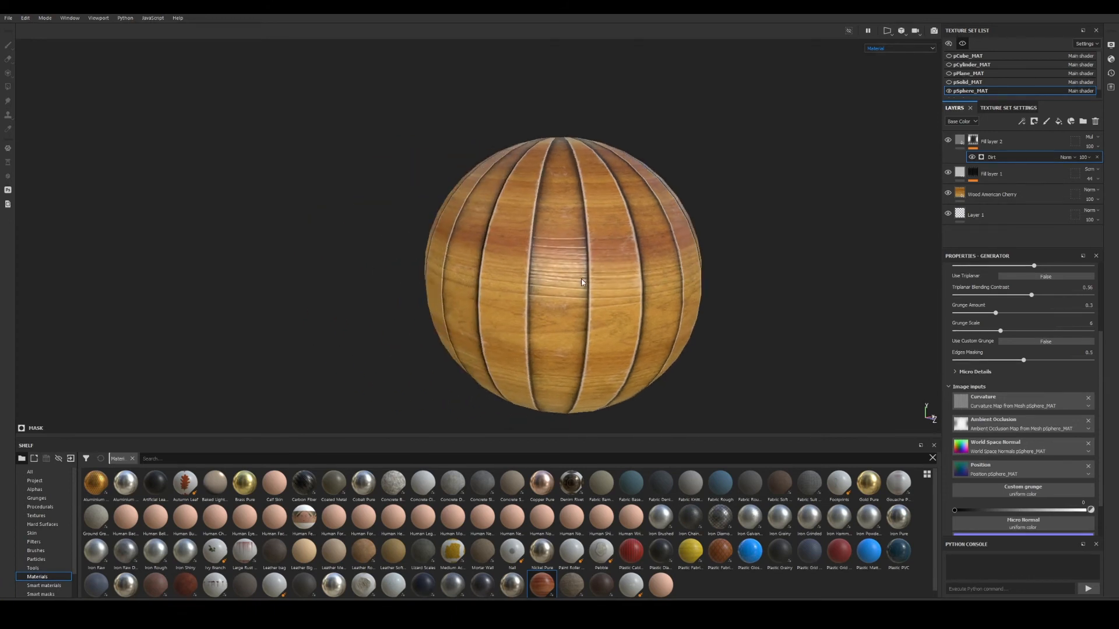
alt+drag(582, 282, 554, 257)
alt+right_drag(554, 257, 767, 310)
alt+drag(527, 268, 598, 299)
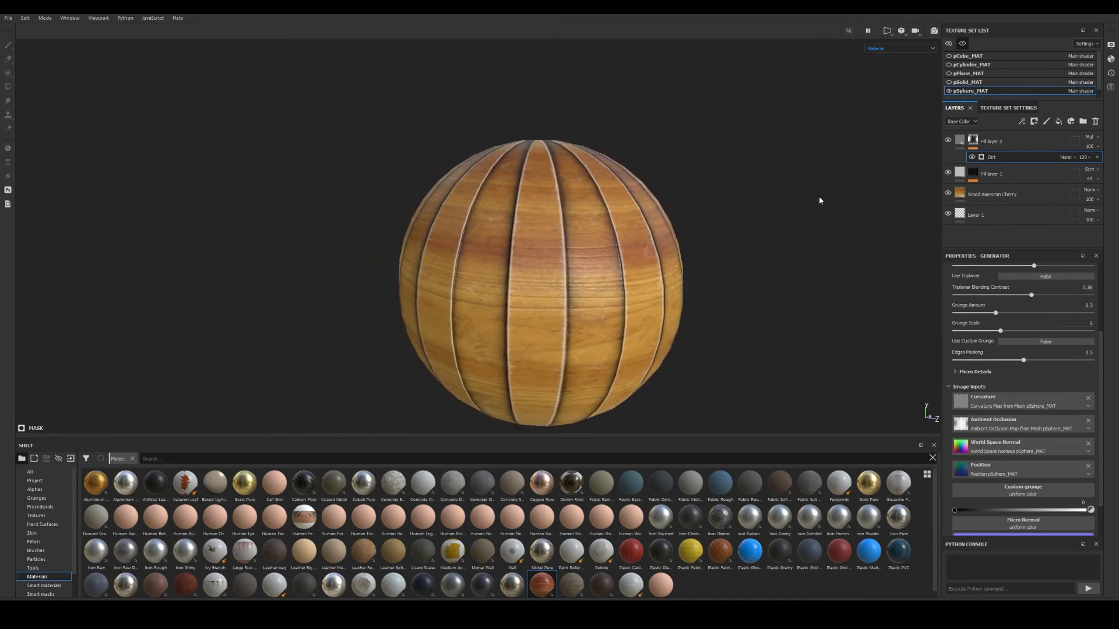
click(1012, 146)
shift+click(1012, 197)
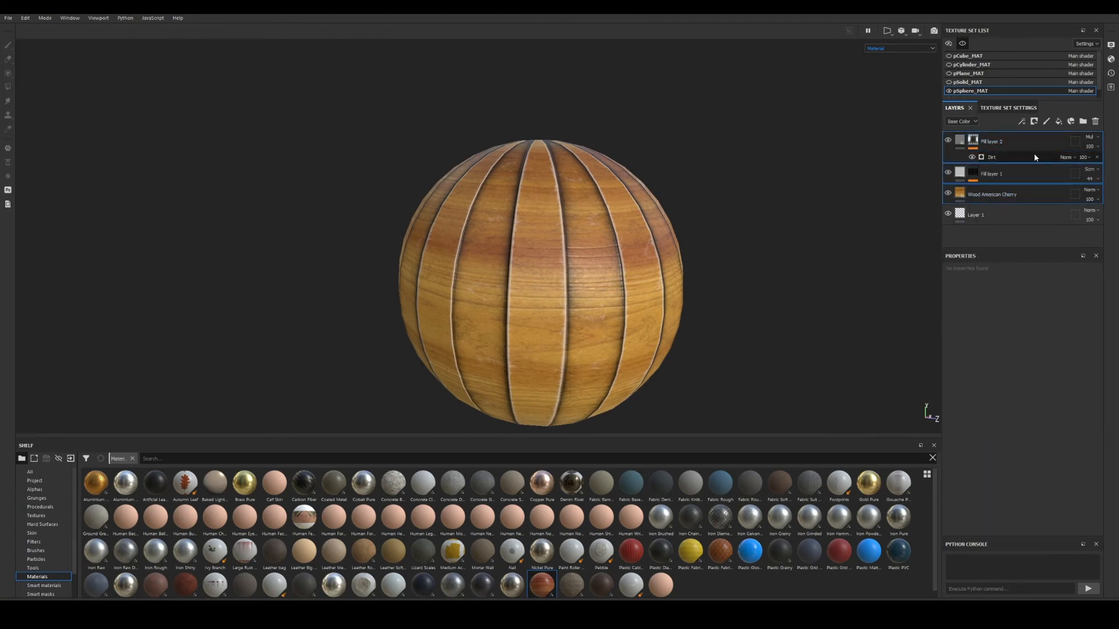
Group Fill layer 2, Fill layer 1 and Wood American Cherry into a folder named Wood.
key(ctrl+g)
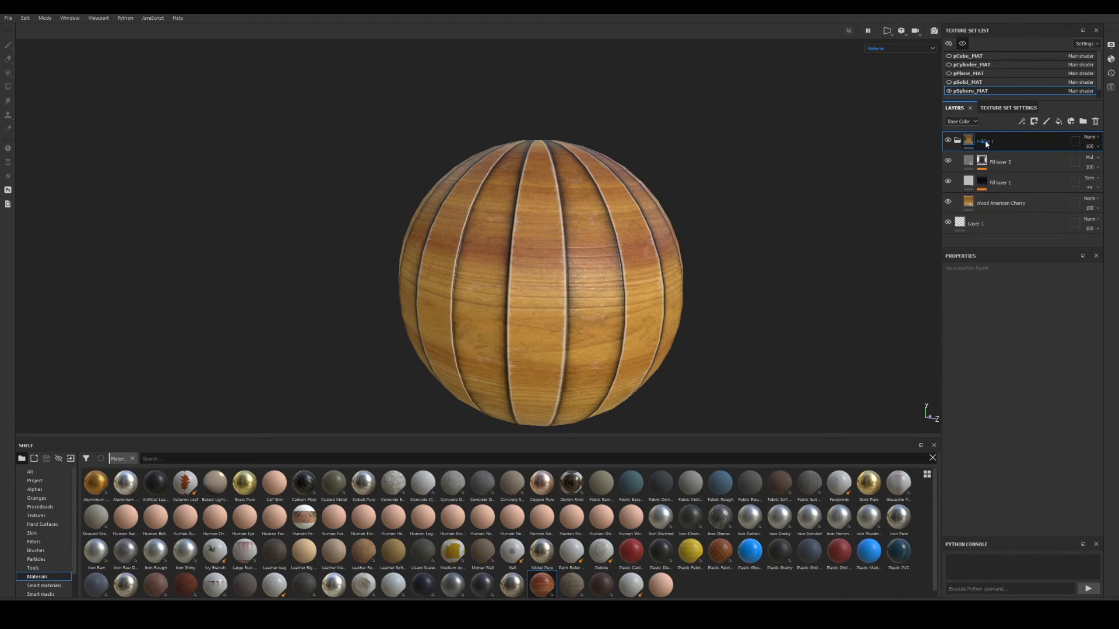
double_click(986, 142)
key(Return)
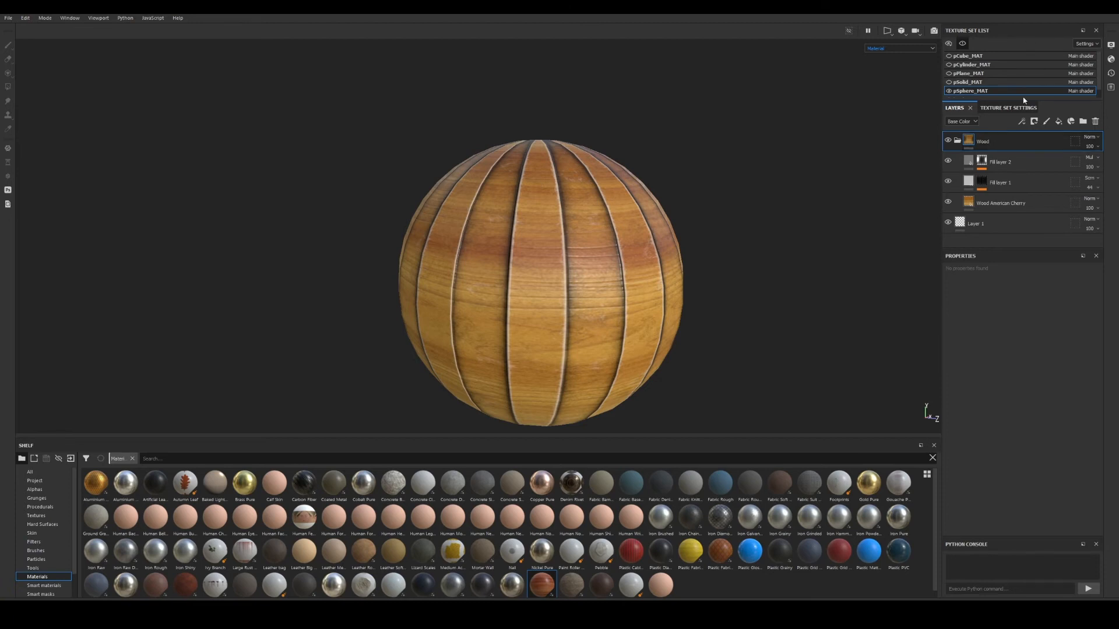
Show the hexagonal solid pSolid_MAT beside the sphere and select its texture set.
click(948, 73)
click(948, 82)
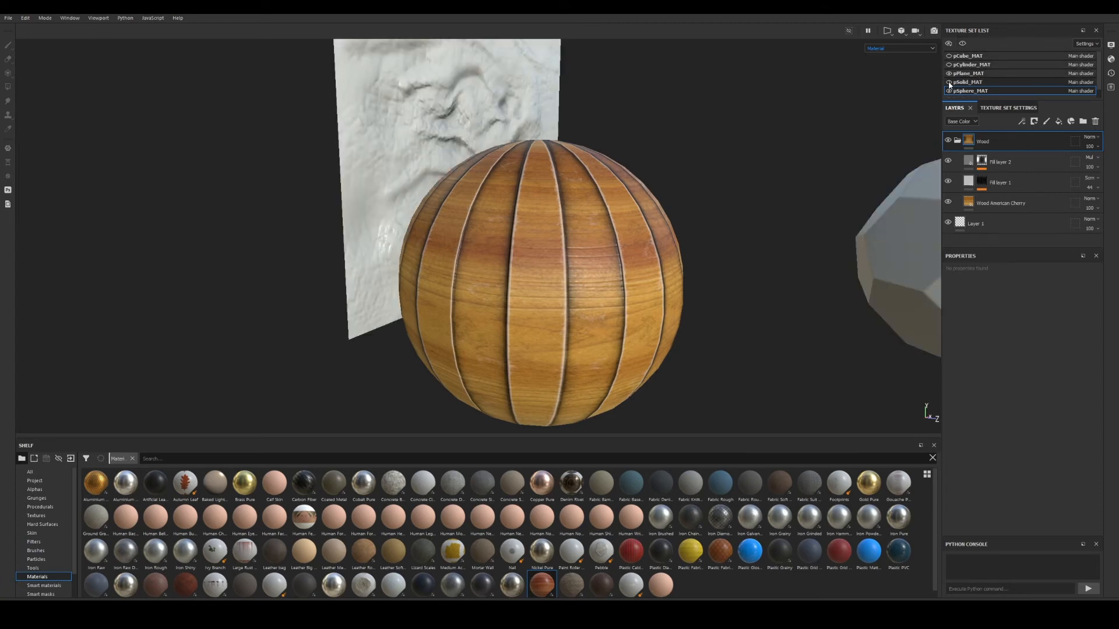
click(948, 74)
alt+drag(847, 198, 879, 236)
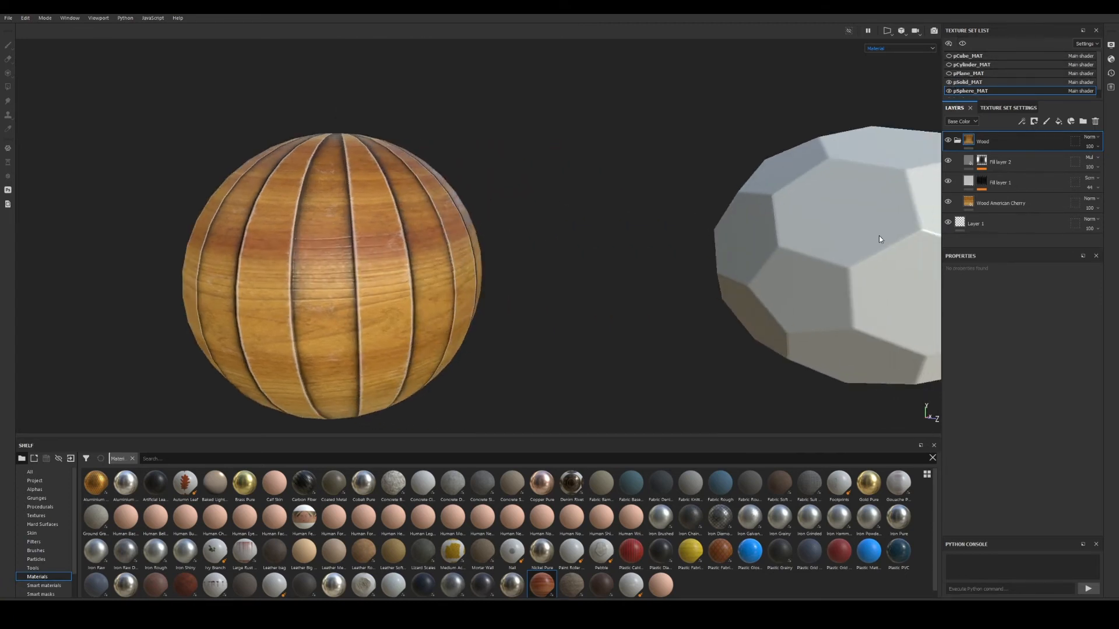
click(970, 82)
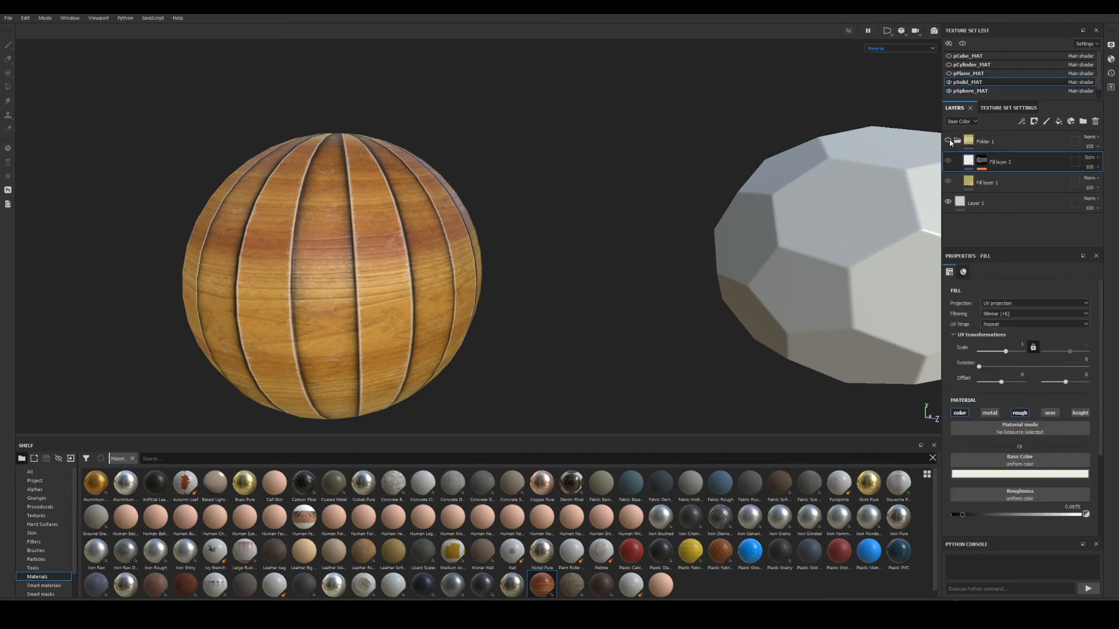
key(f)
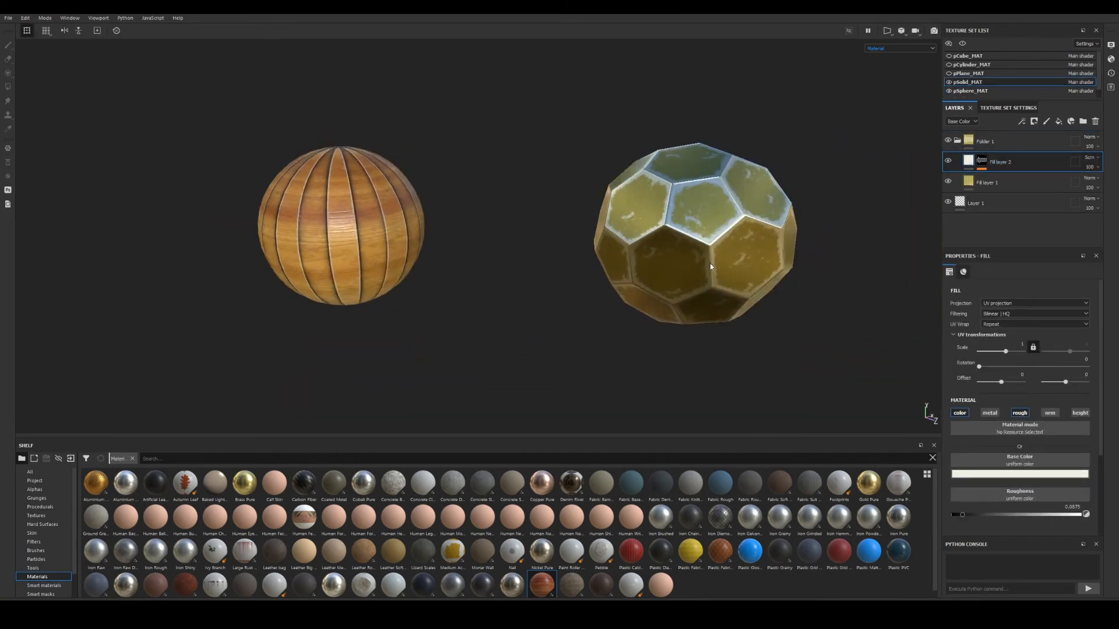
alt+drag(631, 217, 759, 232)
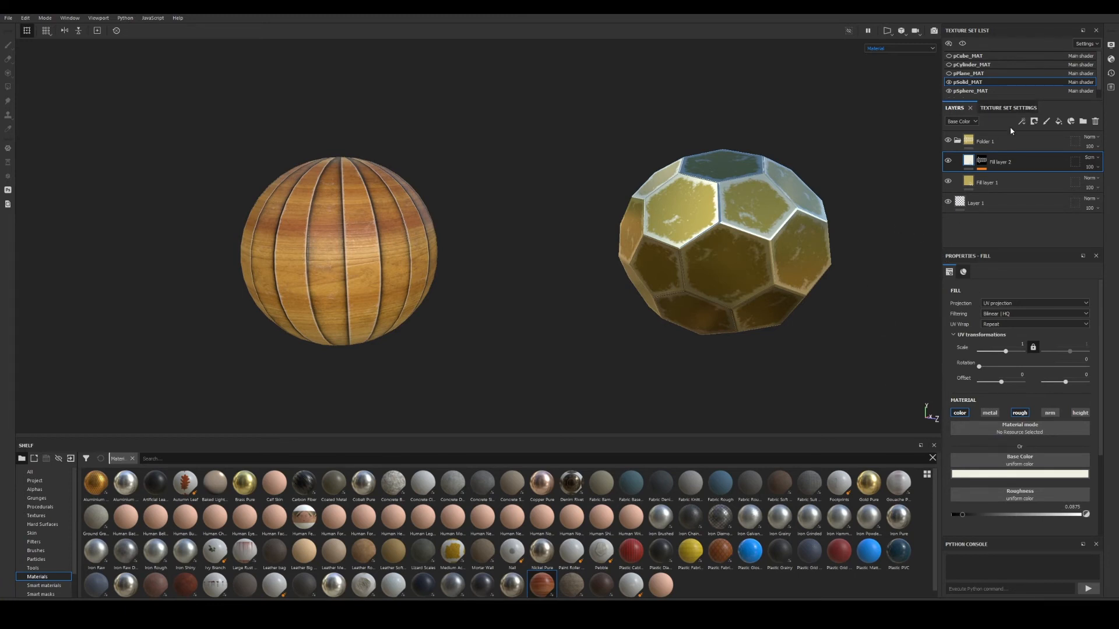
Rename the solid's Folder 1 to 'Metal', copy it, and reselect pSphere_MAT.
double_click(987, 143)
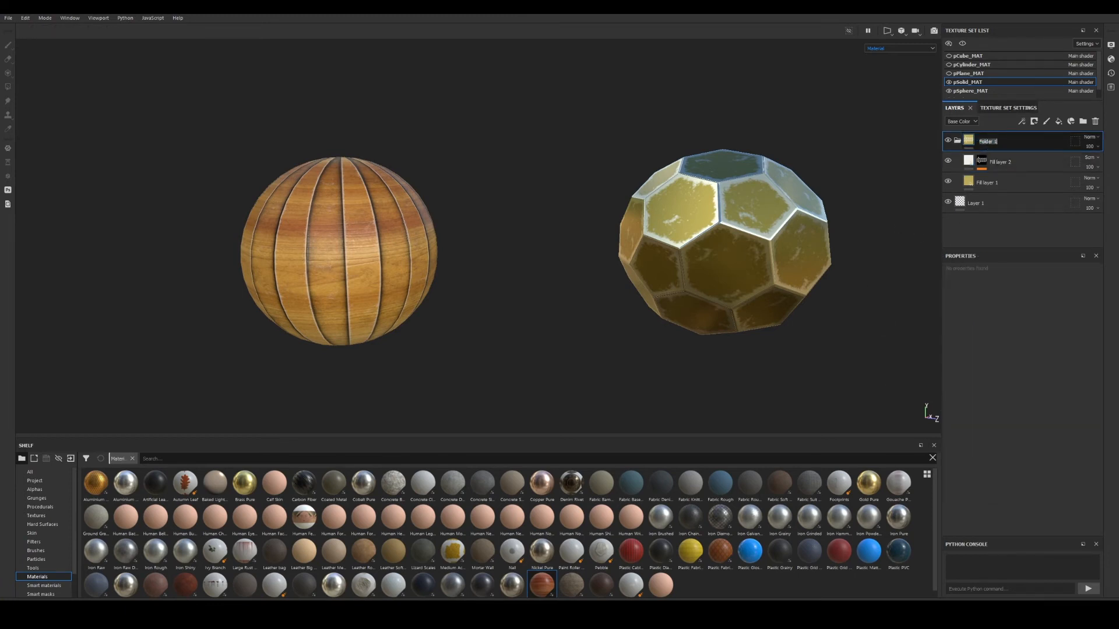
text(Metal)
key(Return)
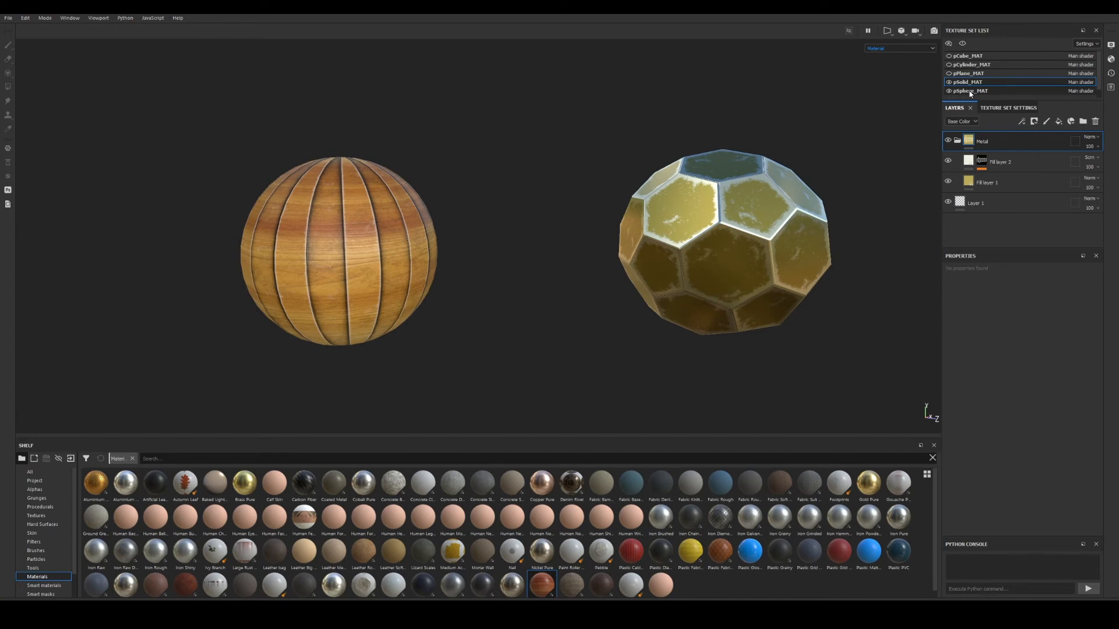
double_click(986, 144)
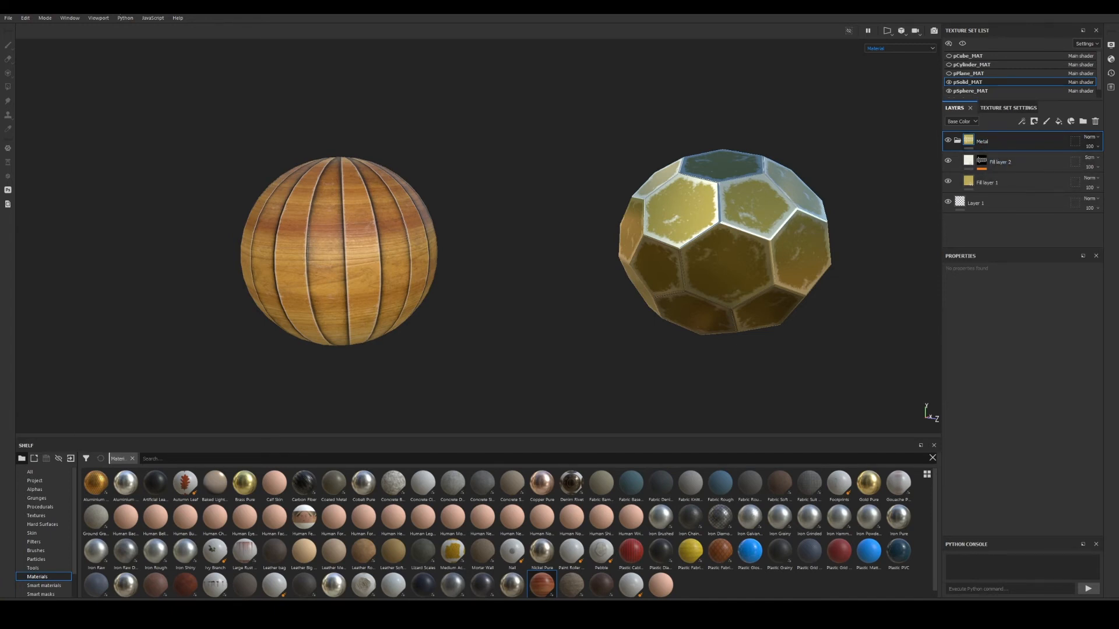
click(24, 18)
mouse_move(5, 19)
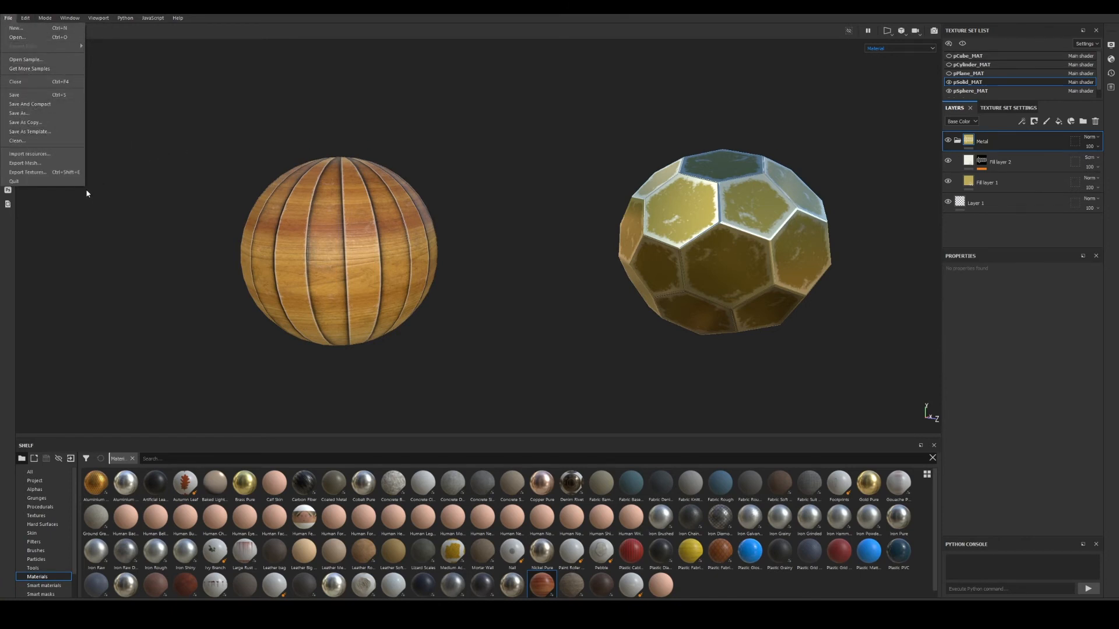
click(967, 149)
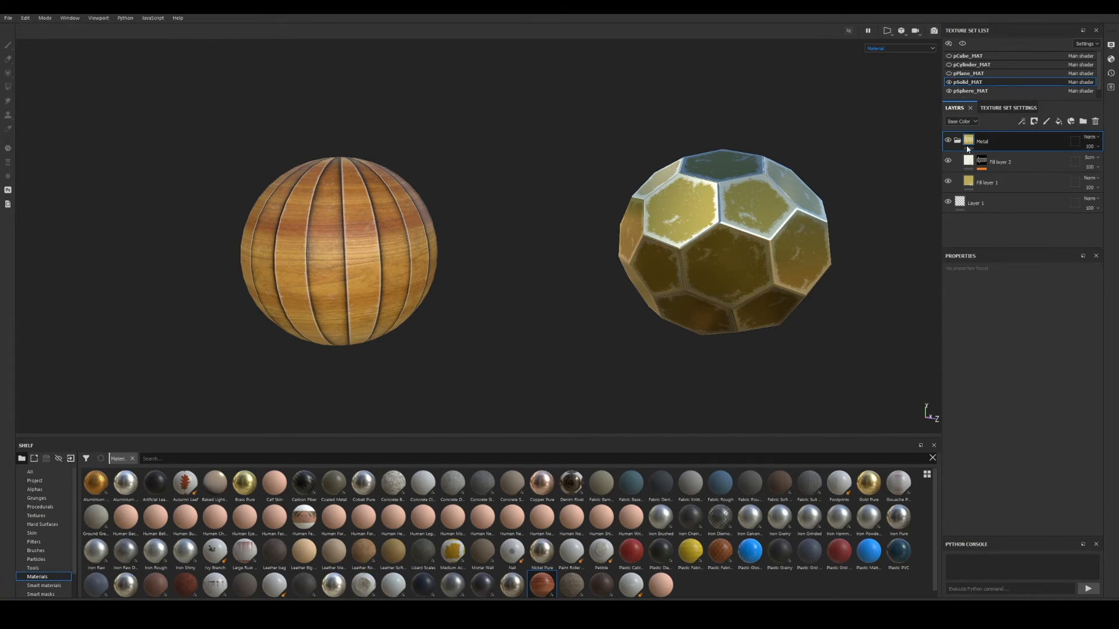
click(978, 92)
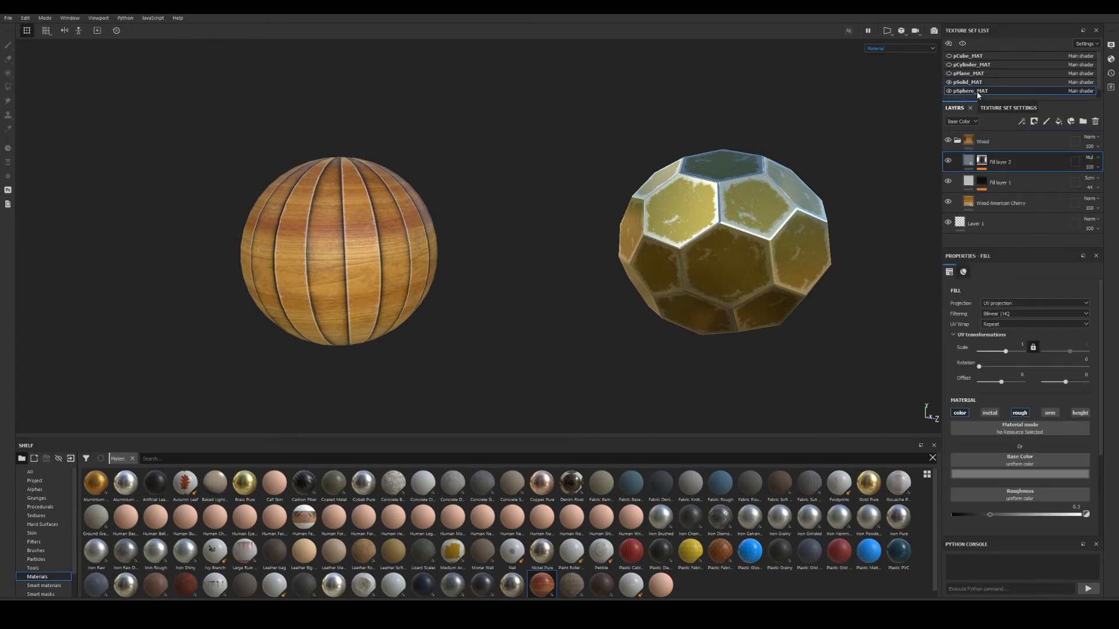
Paste the copied Metal folder above Wood, turning the sphere worn gold.
click(957, 141)
click(1000, 140)
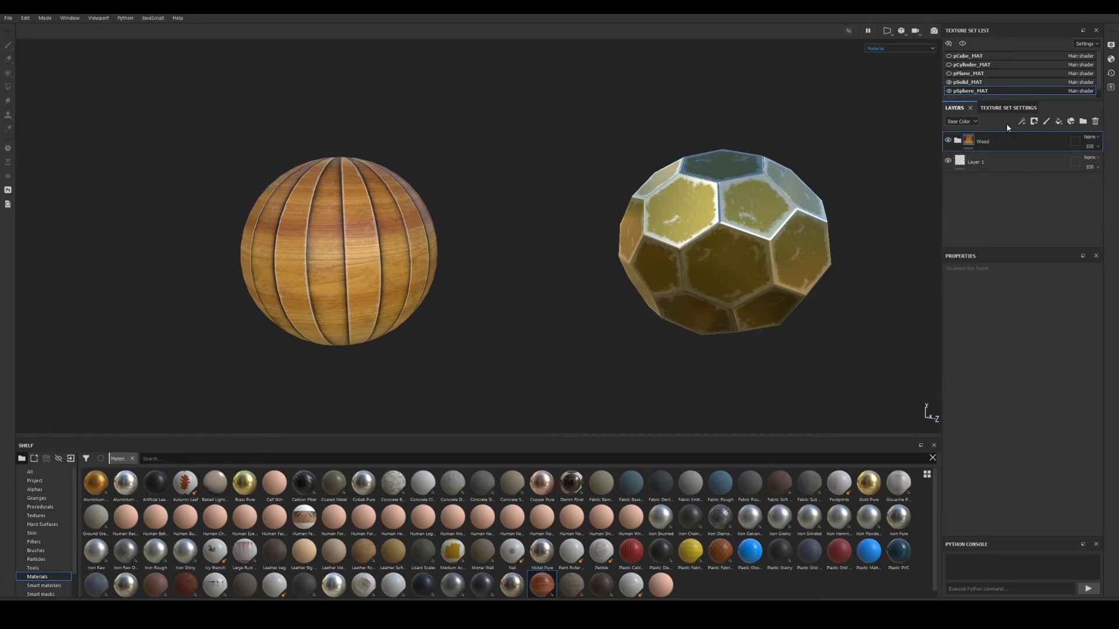
key(ctrl+v)
alt+drag(314, 247, 446, 262)
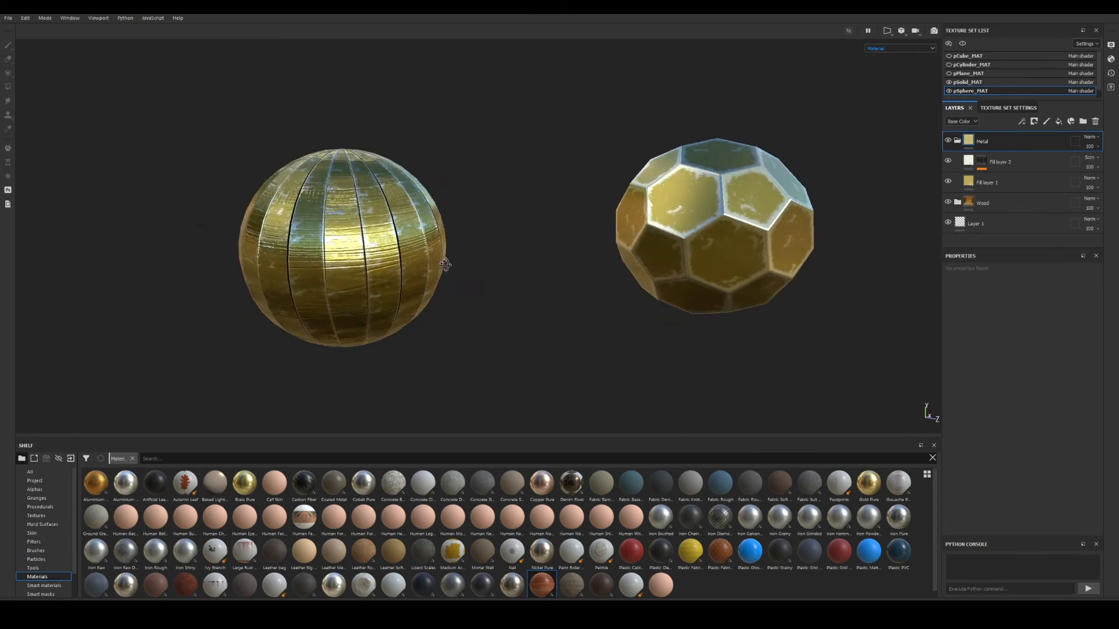
click(948, 141)
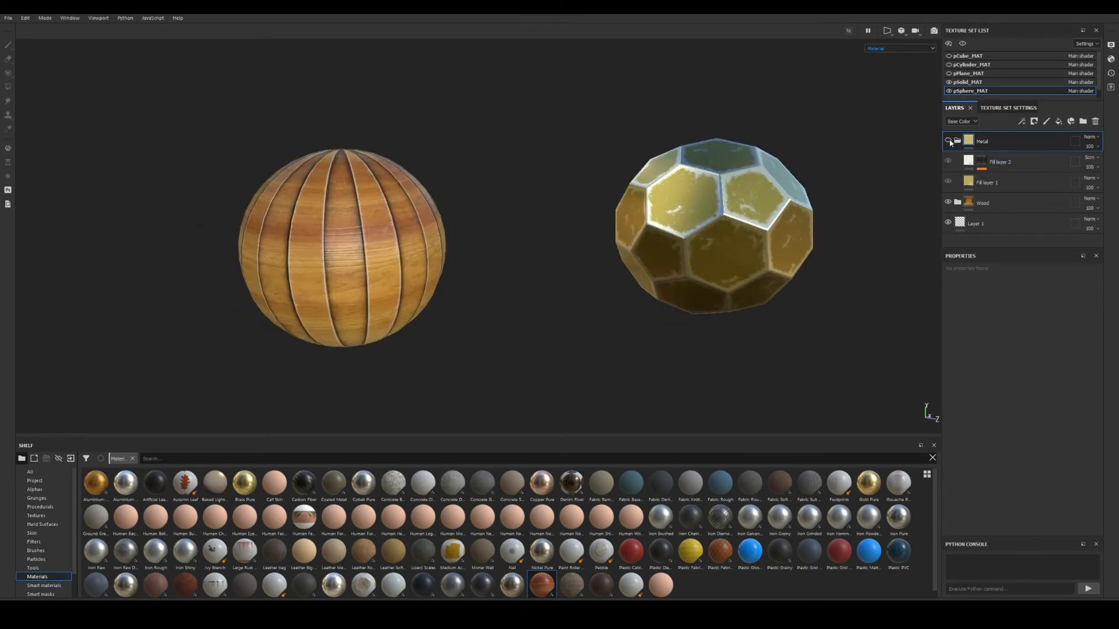
click(948, 141)
click(957, 141)
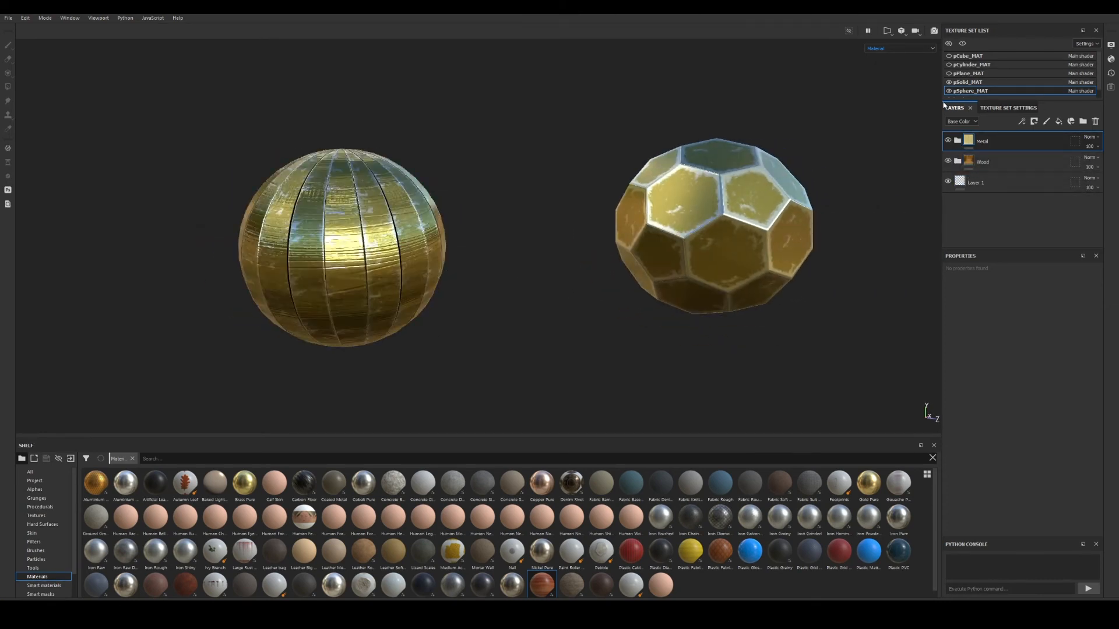
Hide the hexagonal solid and frame the gold sphere in the view.
click(949, 82)
alt+right_drag(640, 217, 663, 219)
key(f)
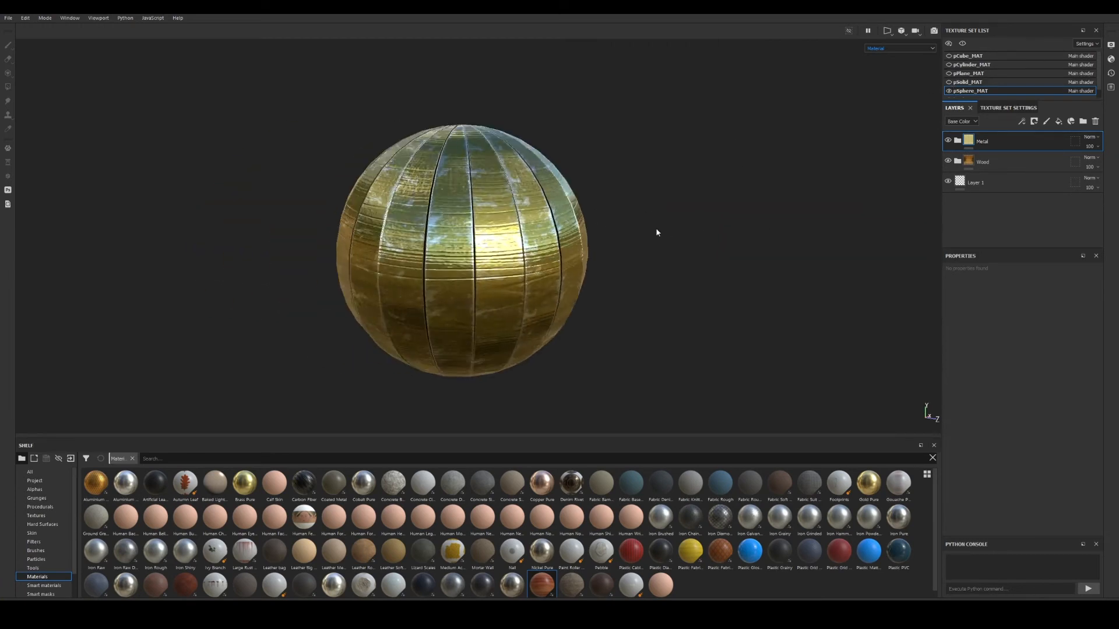
click(948, 140)
click(948, 140)
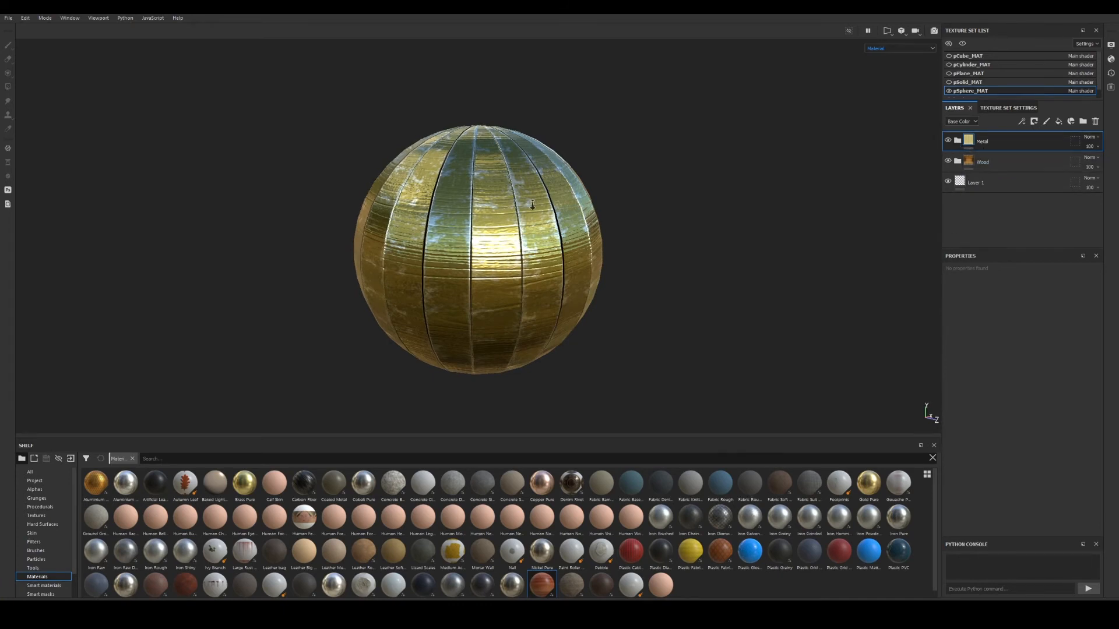
scroll(513, 213, down, 2)
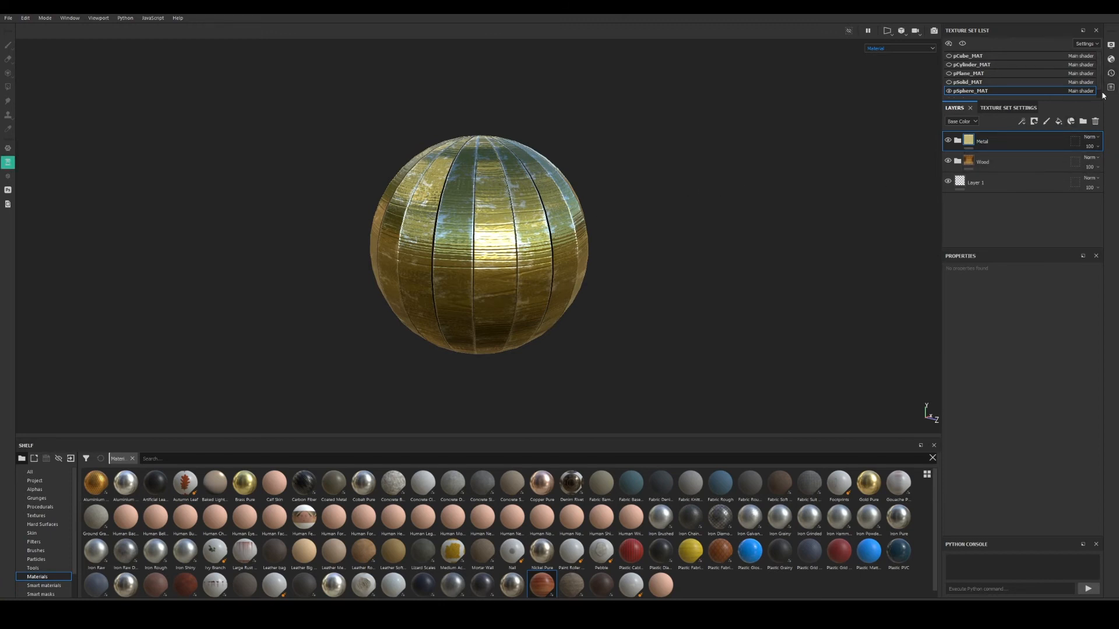
Bake an ID map for pSphere_MAT with World space normal excluded from the bake.
click(1008, 108)
scroll(1048, 197, down, 2)
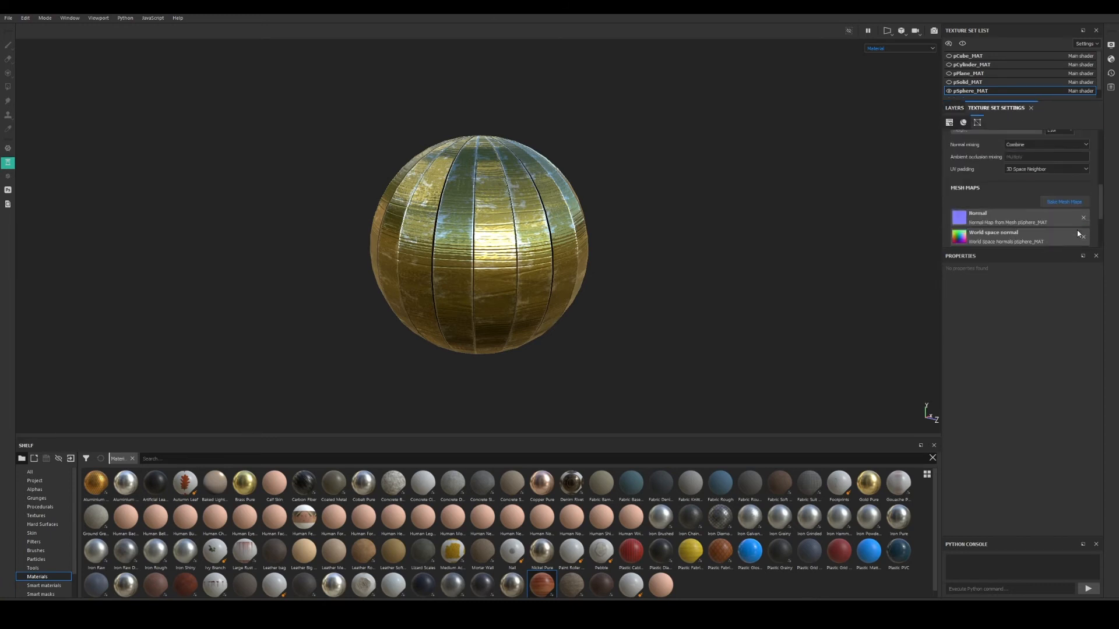
click(1065, 202)
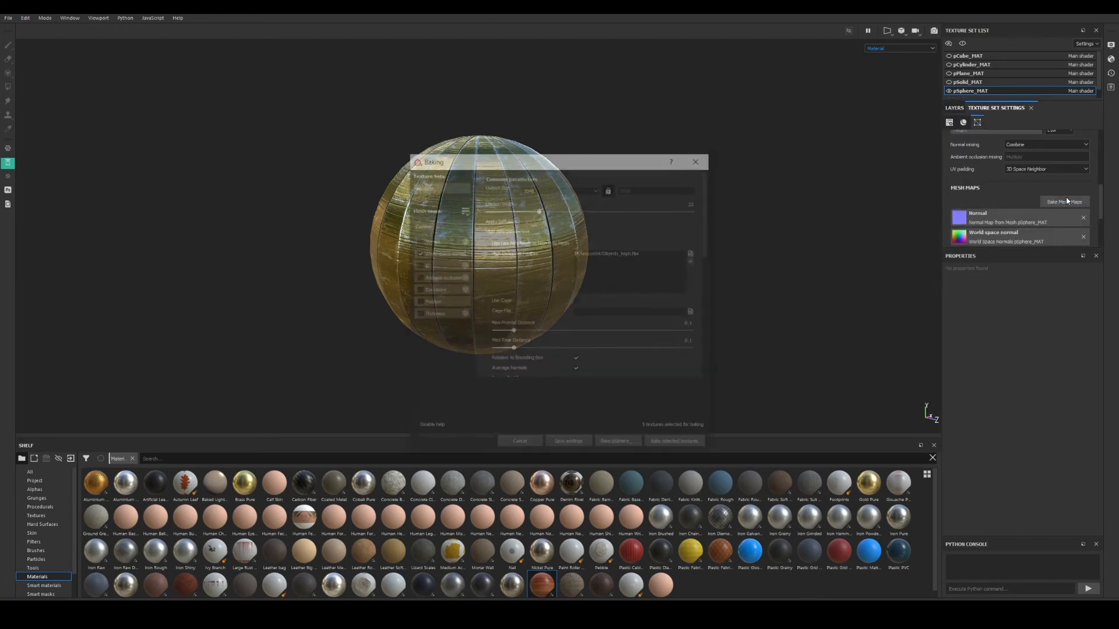
click(417, 253)
click(417, 265)
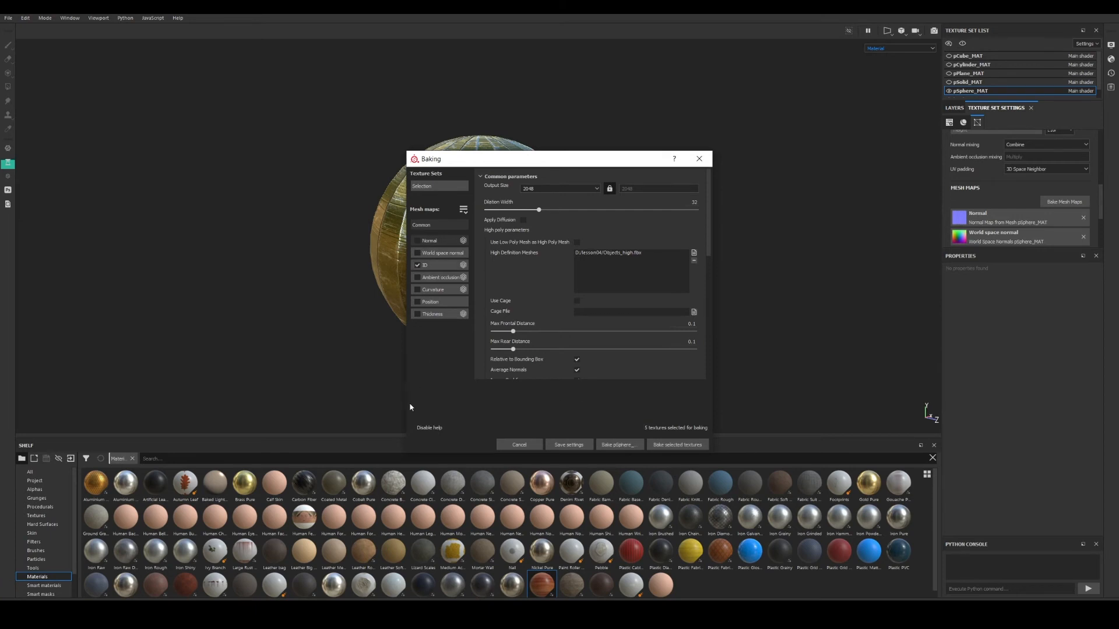
drag(501, 165, 700, 108)
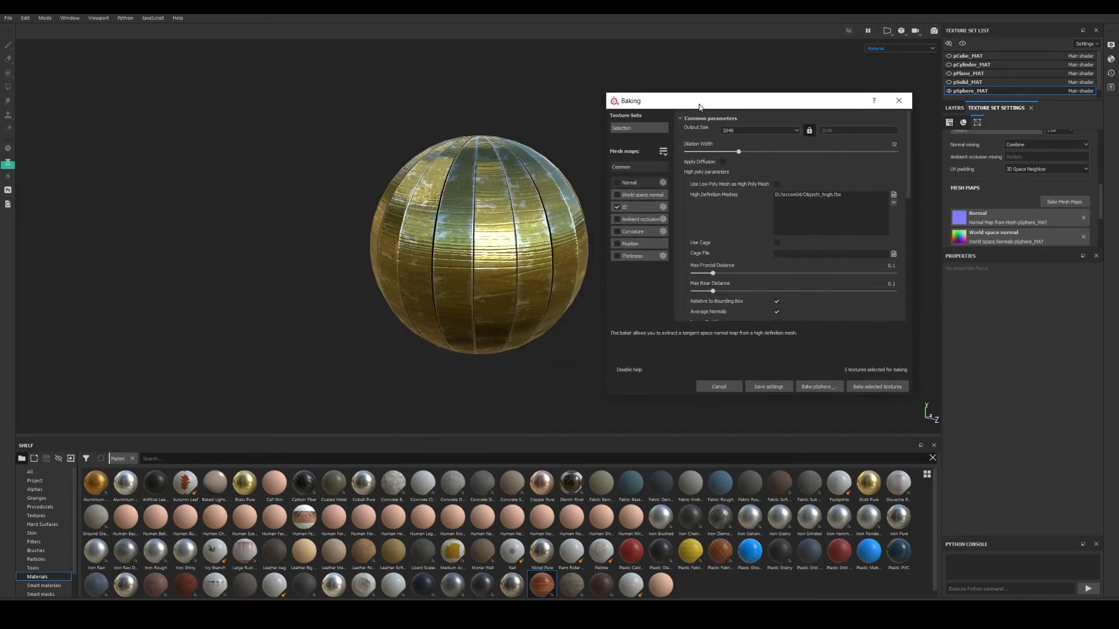
click(817, 389)
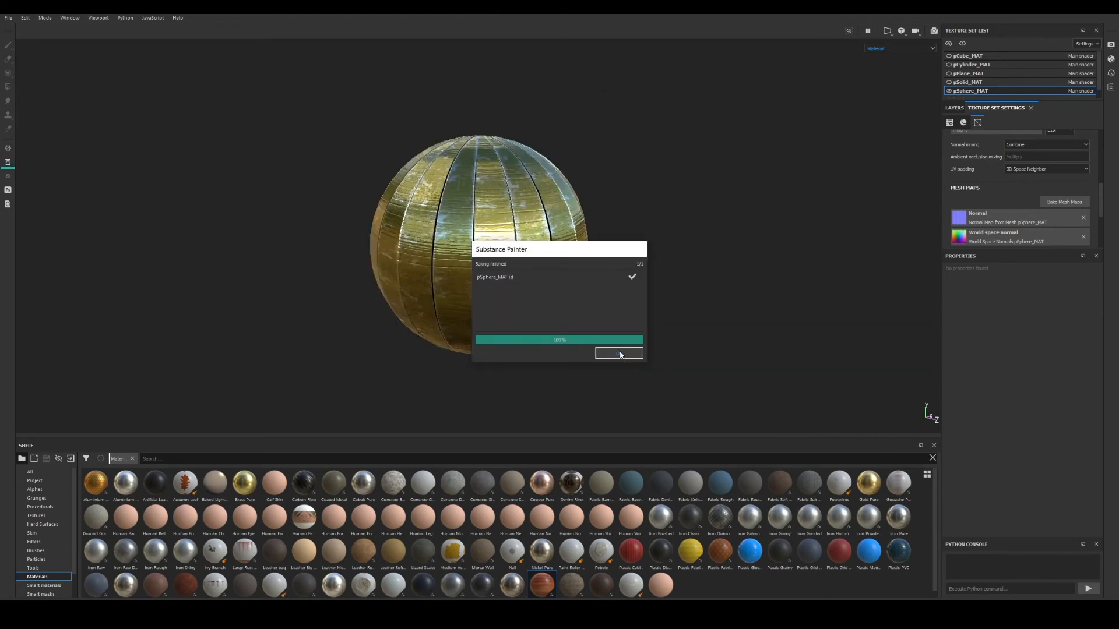
click(620, 354)
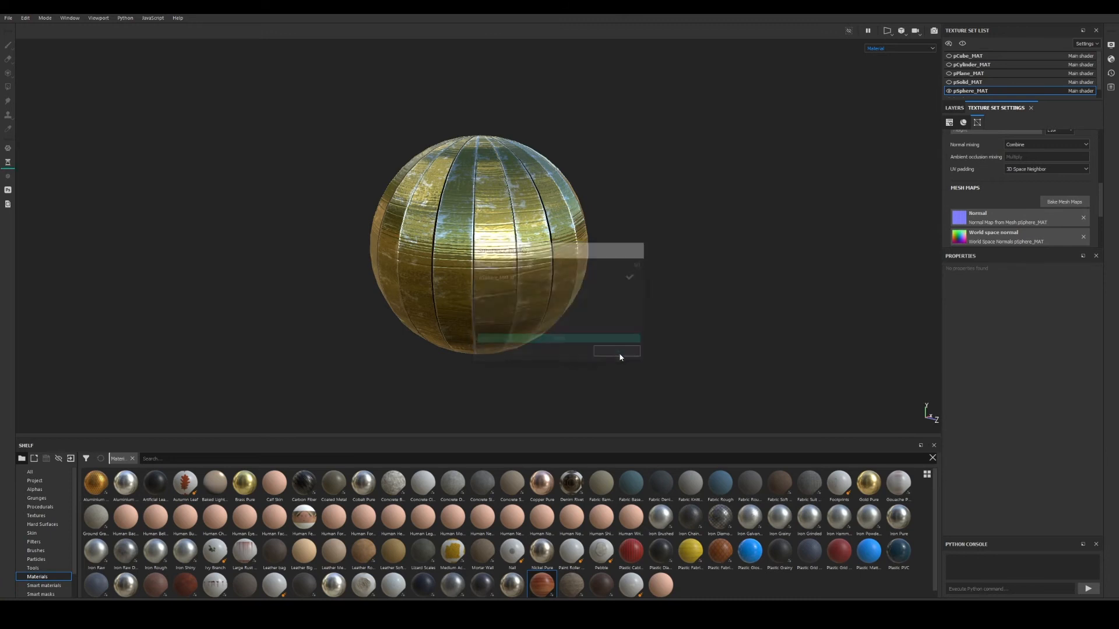
Rebake the sphere's ID map using Objects_ID.fbx as the high-definition mesh.
click(1052, 202)
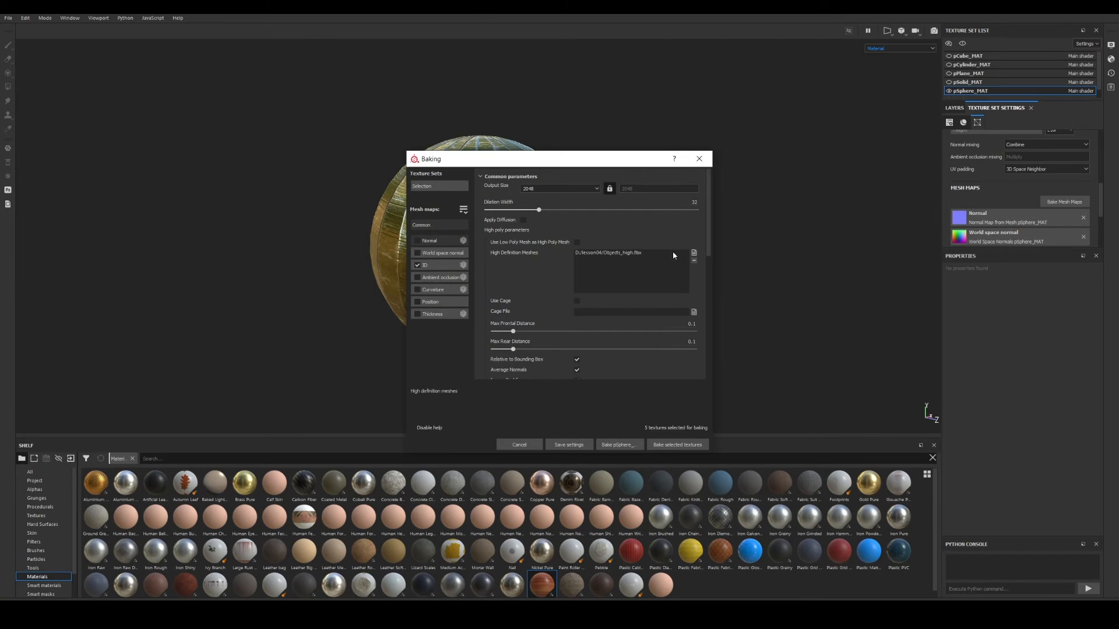
click(620, 254)
click(693, 254)
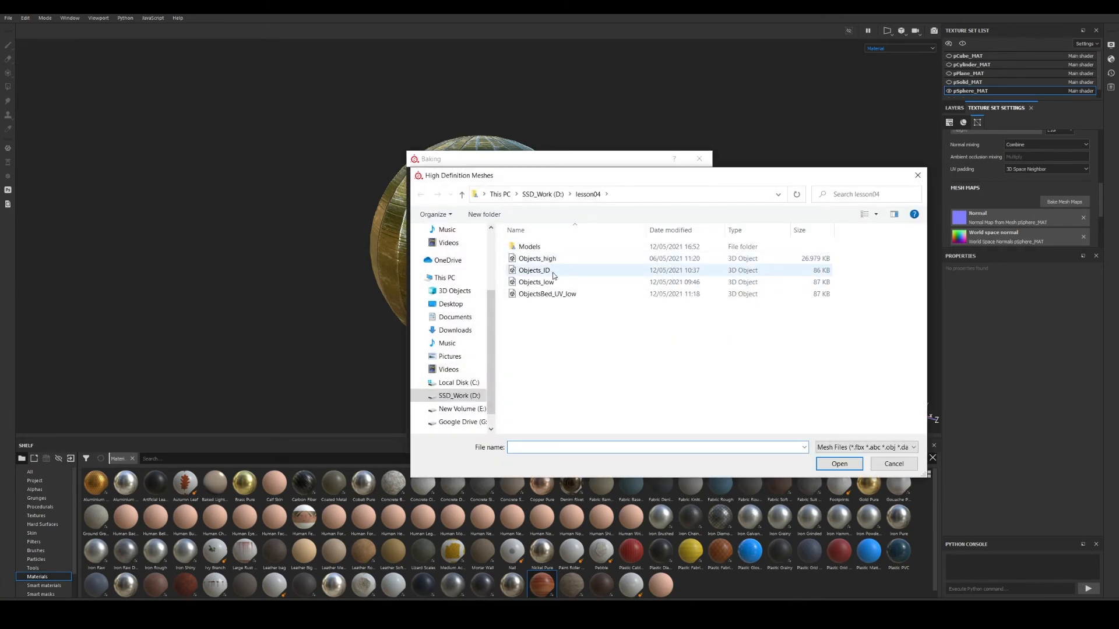
click(568, 271)
click(916, 181)
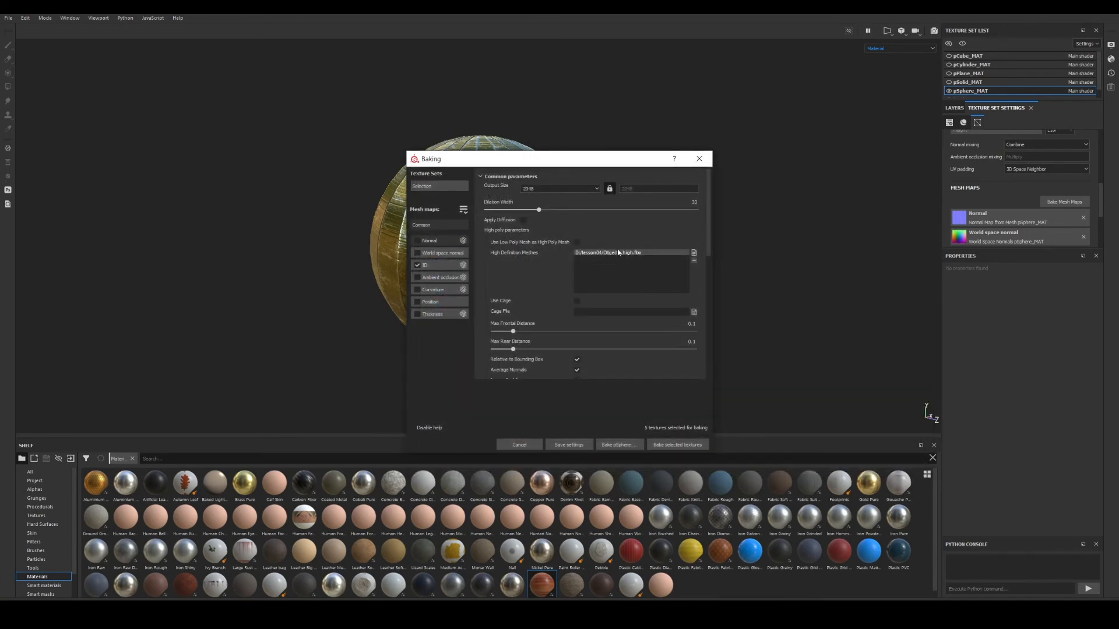
click(692, 253)
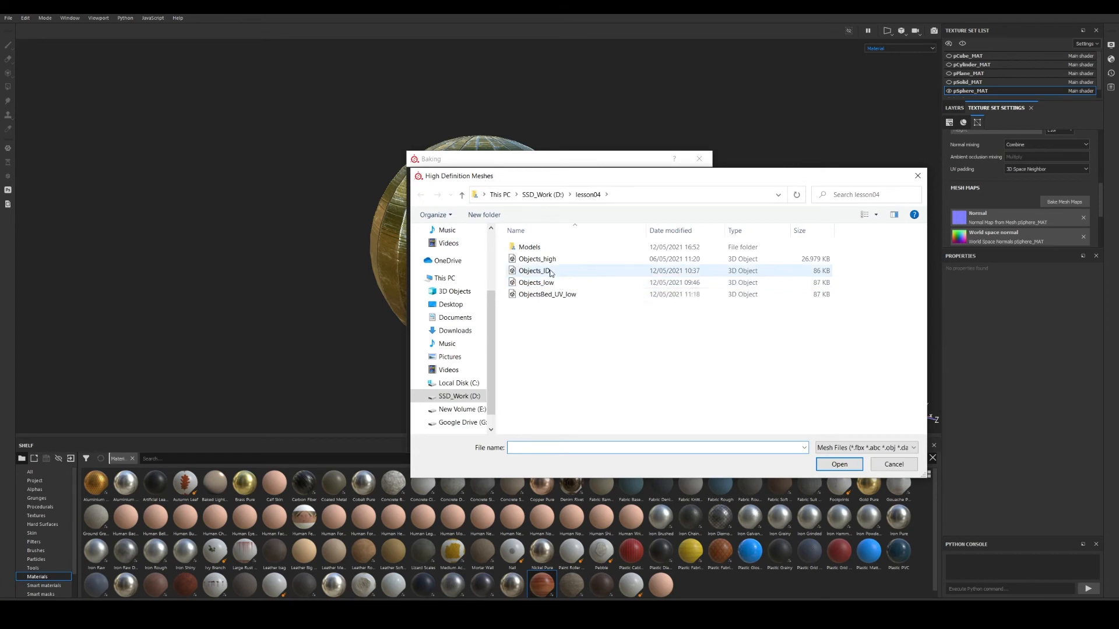
click(547, 271)
double_click(540, 274)
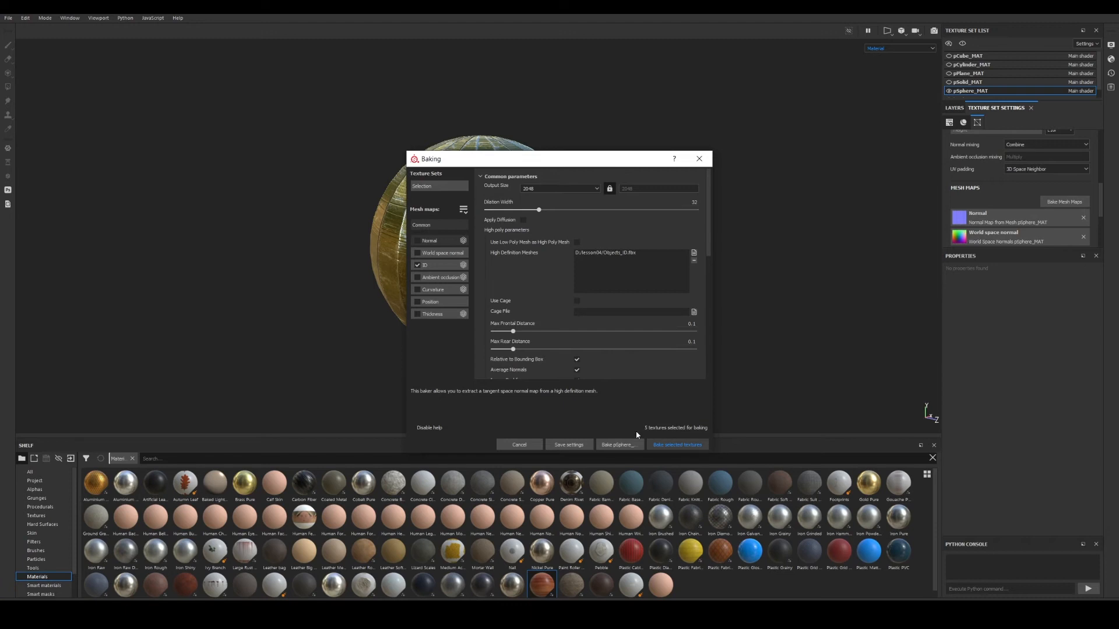
click(617, 444)
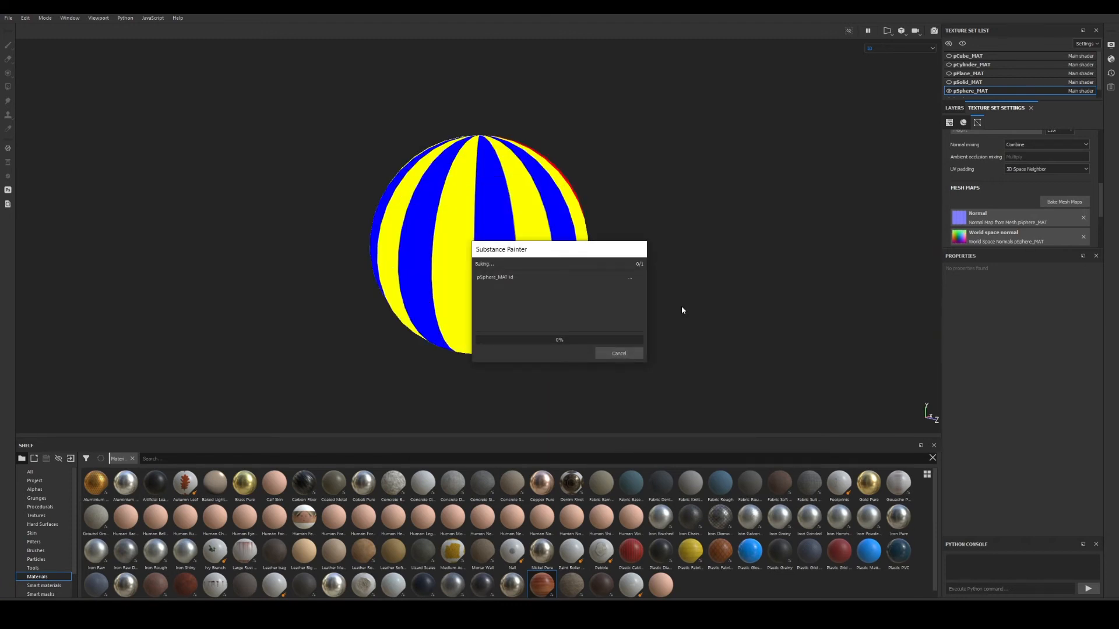
click(630, 353)
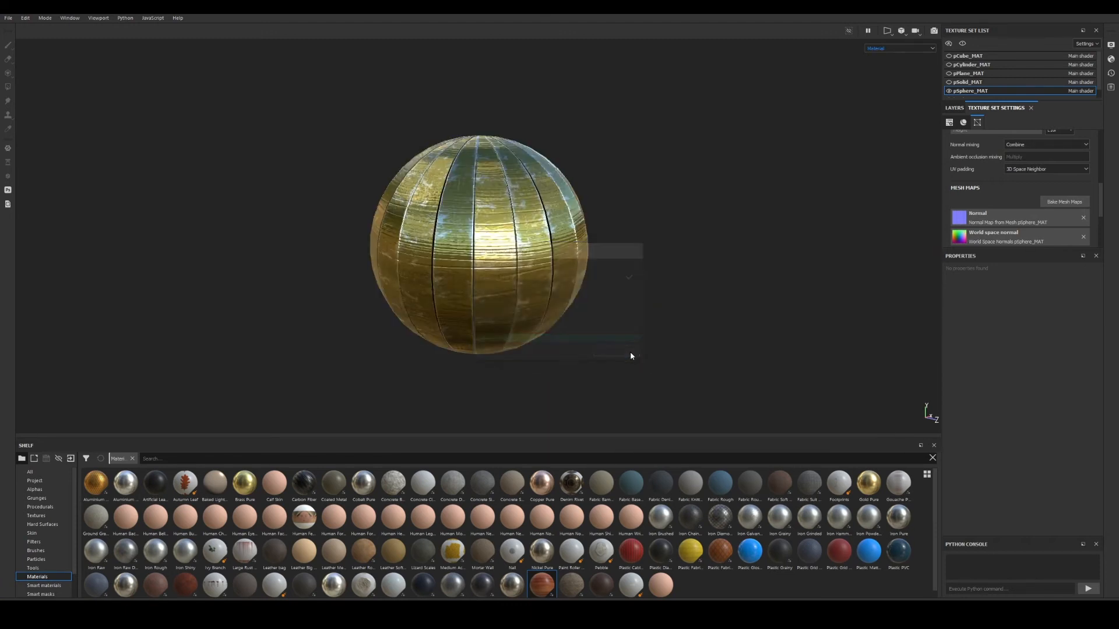
View the baked ID map's yellow, blue and red stripes, then reopen the baking settings.
key(b)
key(b)
key(b)
key(b)
key(b)
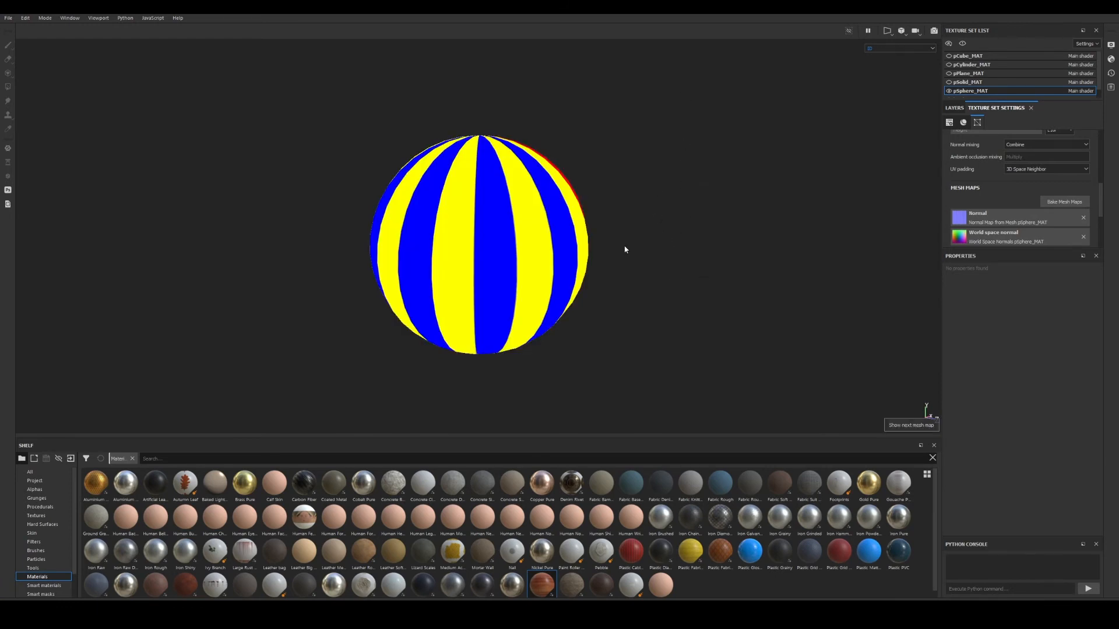
alt+drag(625, 249, 482, 288)
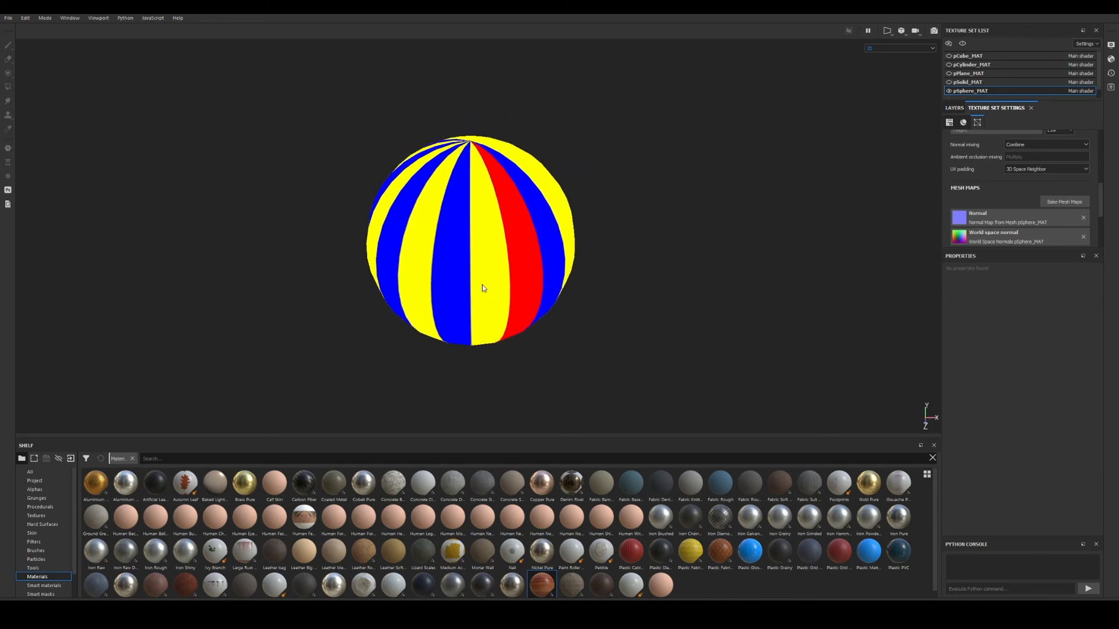
alt+drag(516, 224, 498, 256)
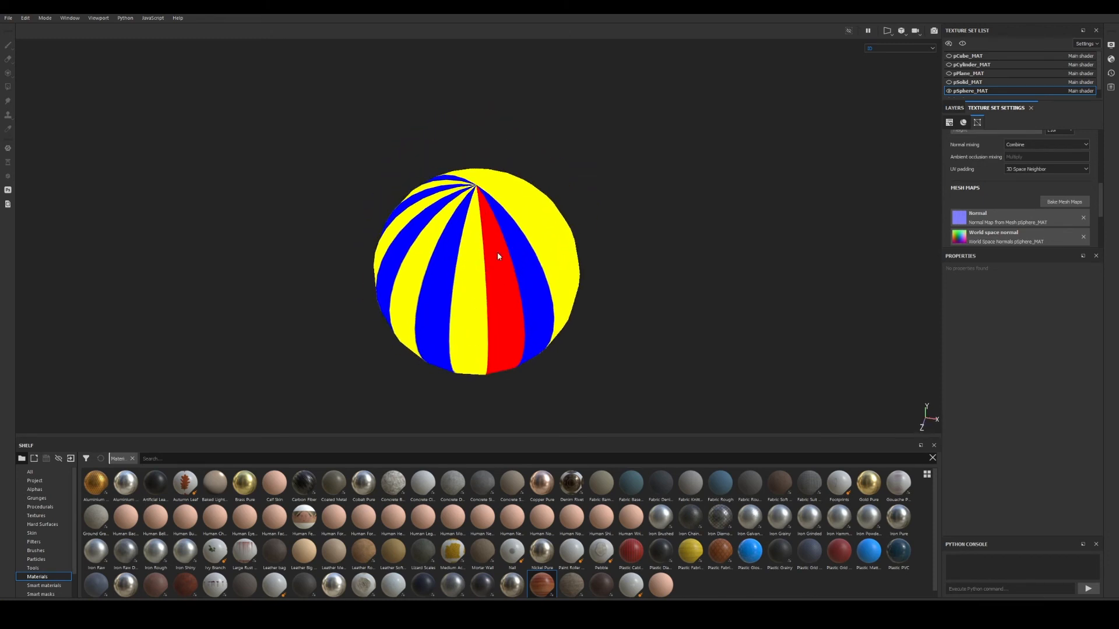
alt+drag(470, 298, 505, 318)
alt+drag(467, 261, 453, 218)
alt+middle_drag(481, 252, 481, 183)
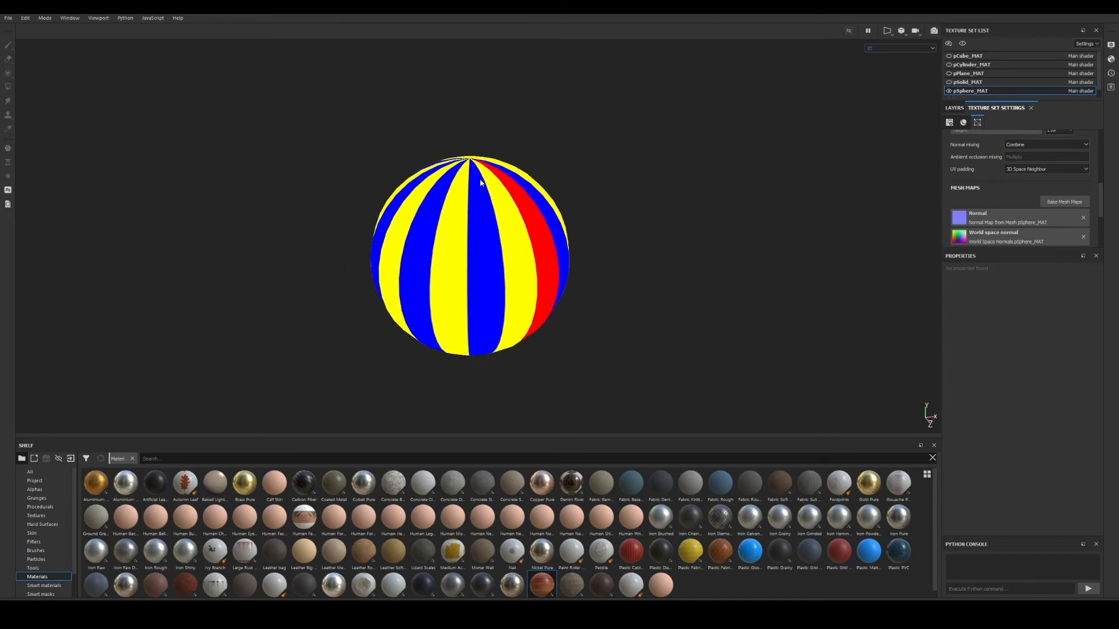
alt+drag(427, 234, 431, 210)
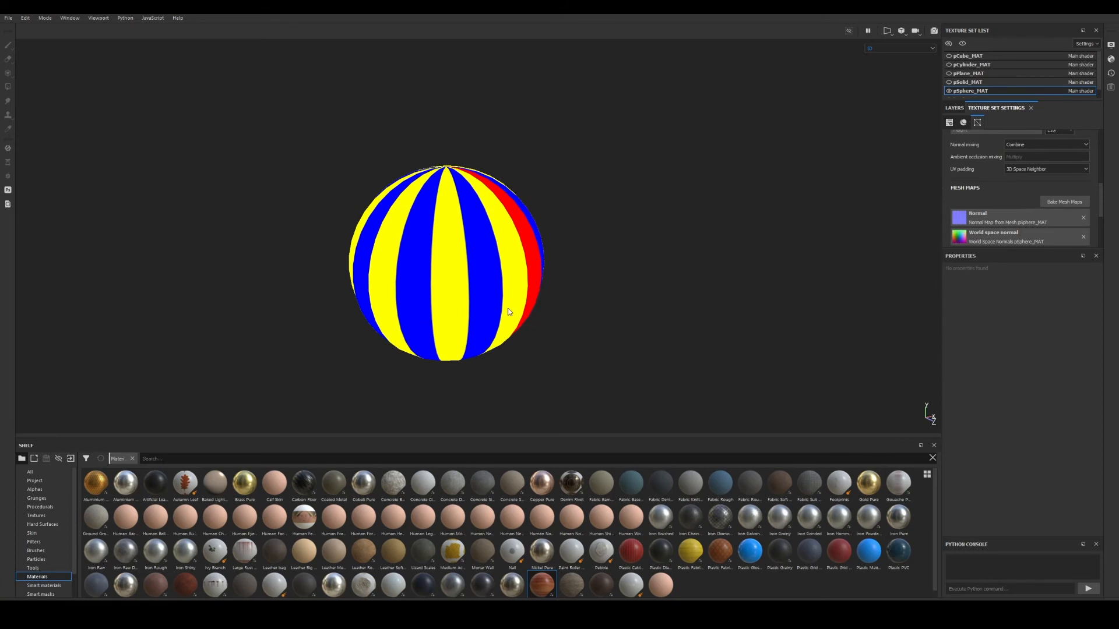
alt+drag(509, 312, 457, 274)
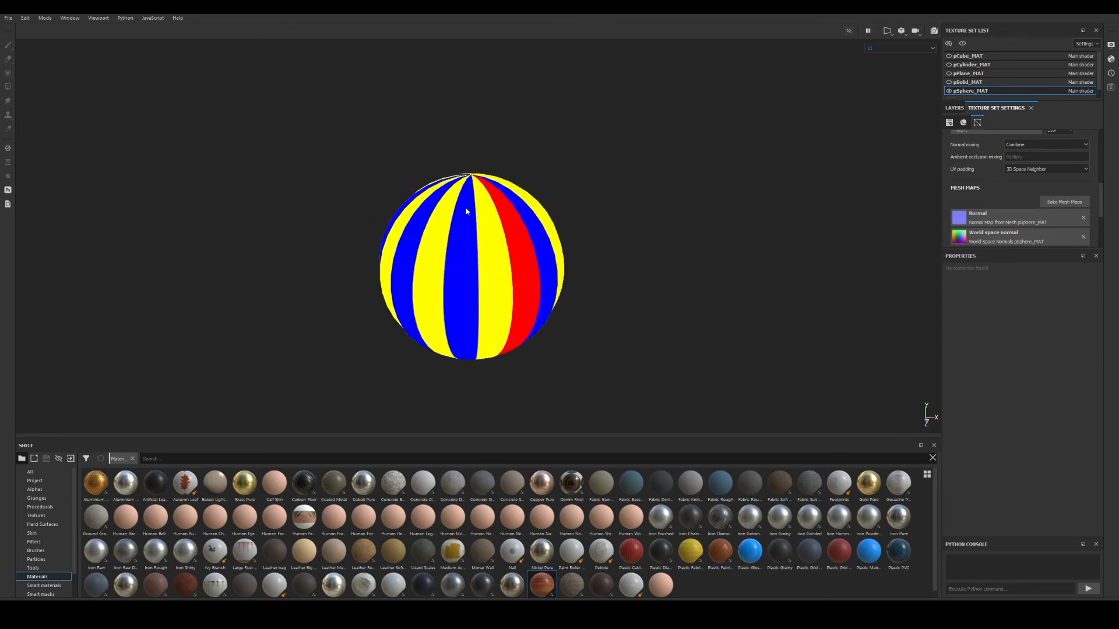
alt+drag(463, 329, 806, 297)
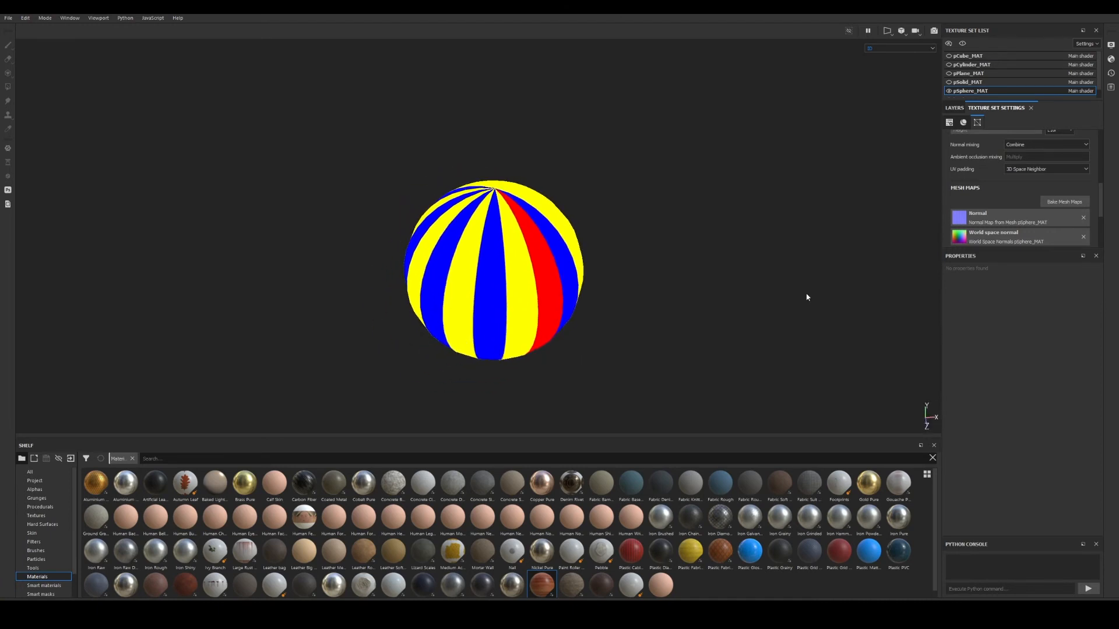
click(1057, 201)
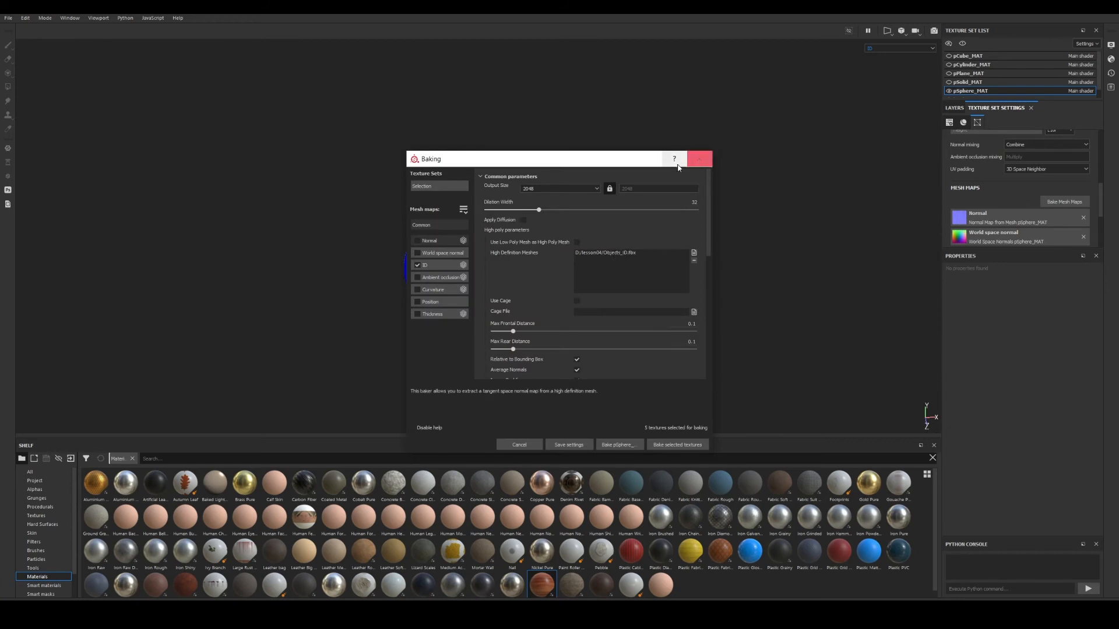
drag(664, 156, 732, 160)
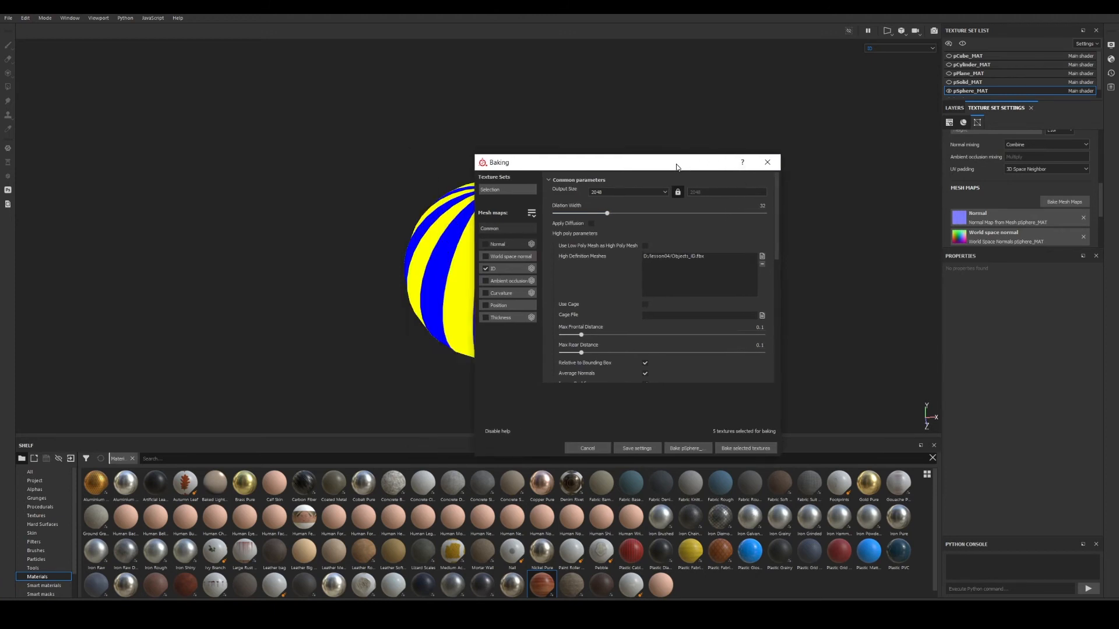
Close the baking settings and return to the layer stack in full material view.
click(768, 162)
middle_drag(504, 258, 539, 266)
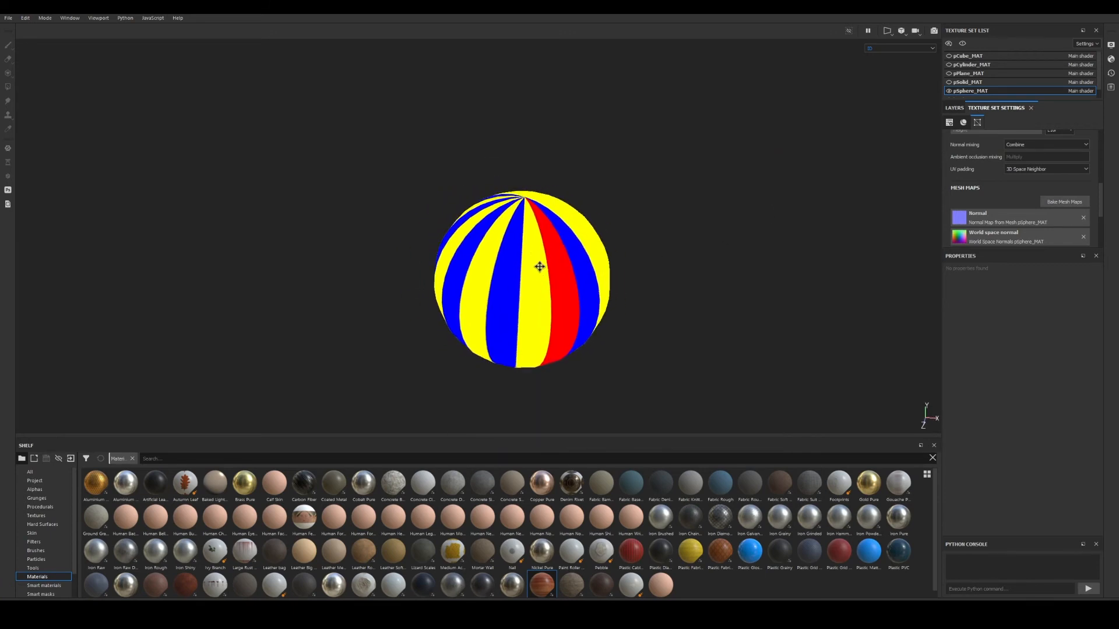
click(954, 108)
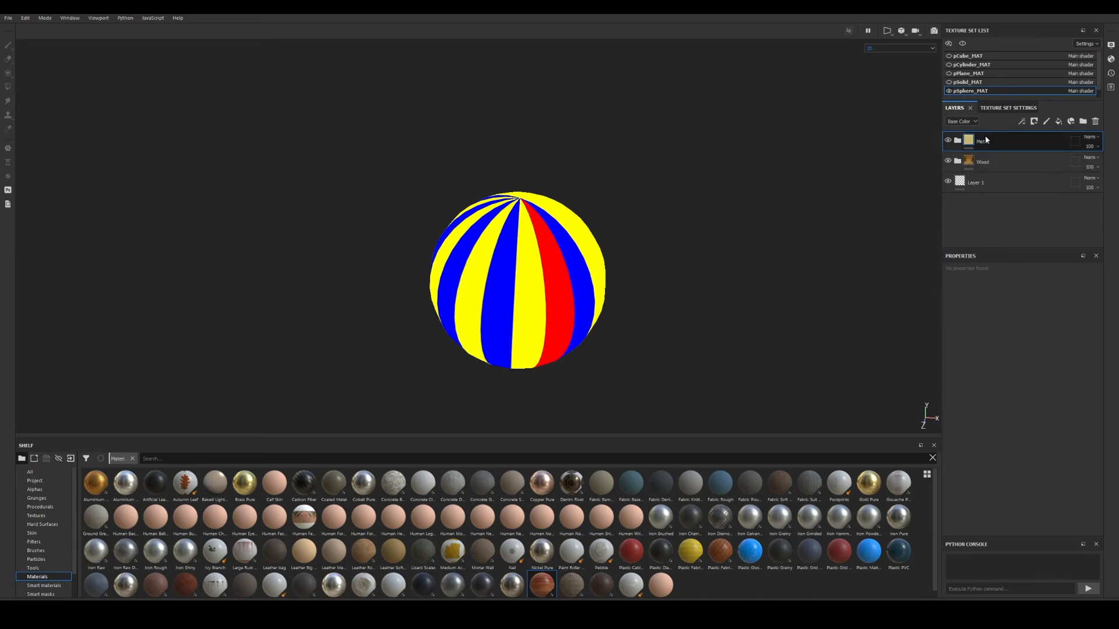
key(m)
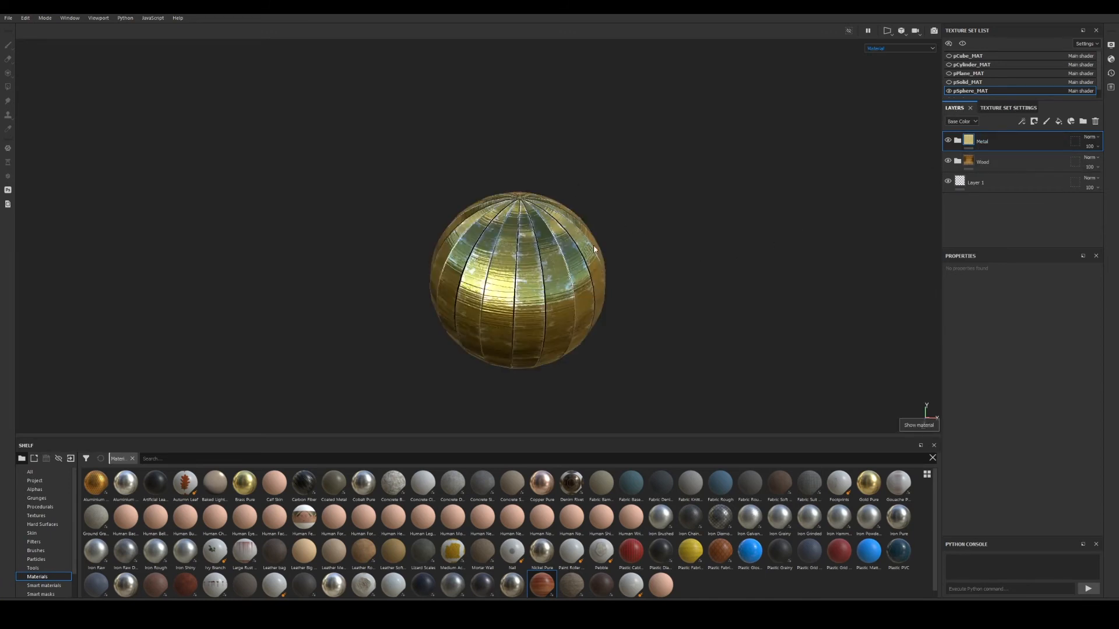
alt+drag(596, 268, 579, 243)
alt+right_drag(579, 243, 746, 318)
alt+middle_drag(641, 303, 629, 241)
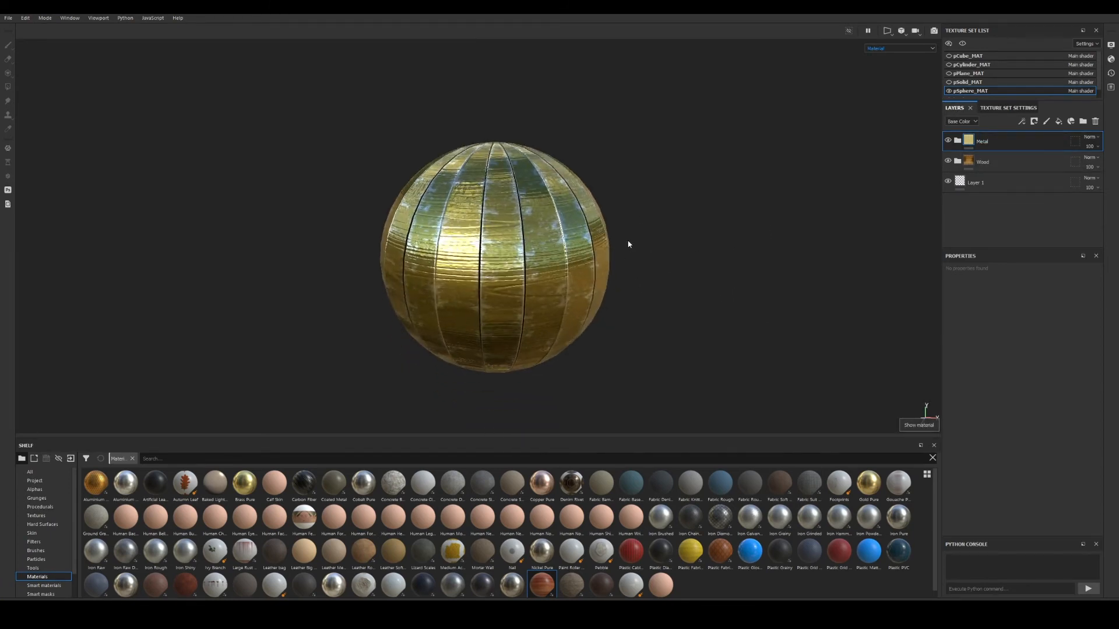
alt+drag(630, 245, 604, 239)
alt+middle_drag(605, 238, 616, 252)
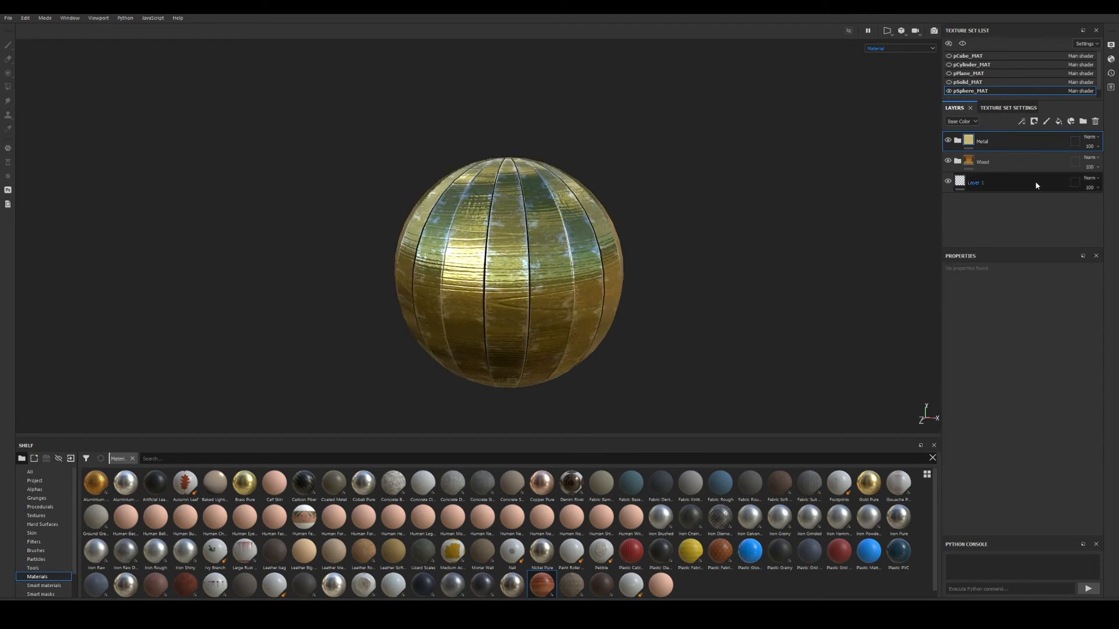
right_click(968, 140)
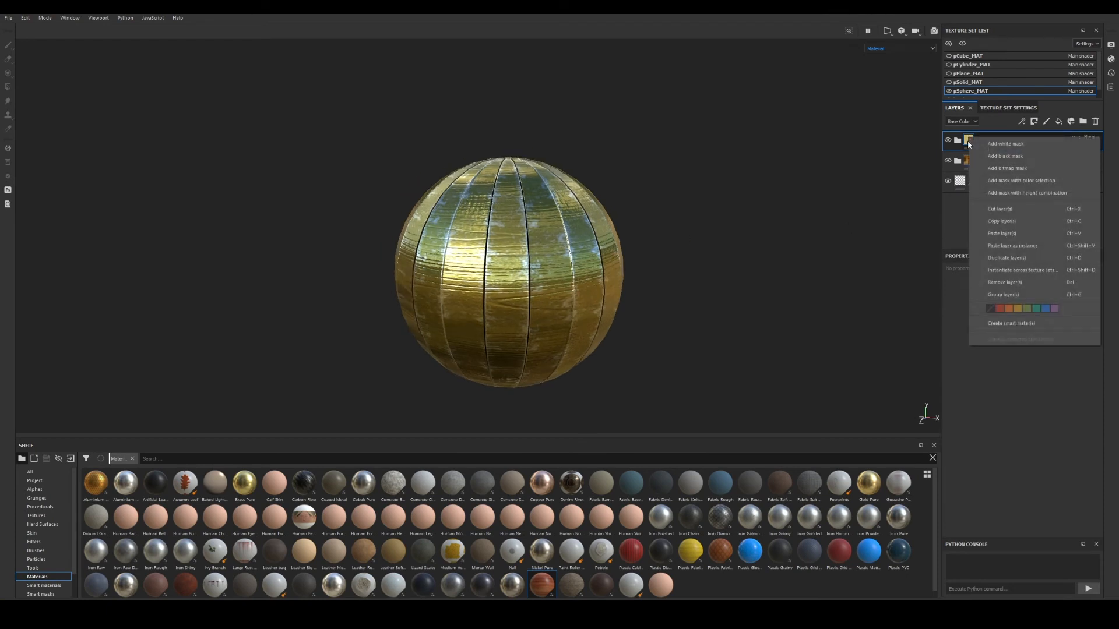
Give the Metal folder a black mask with a Color Selection picking the blue ID stripes.
click(1005, 156)
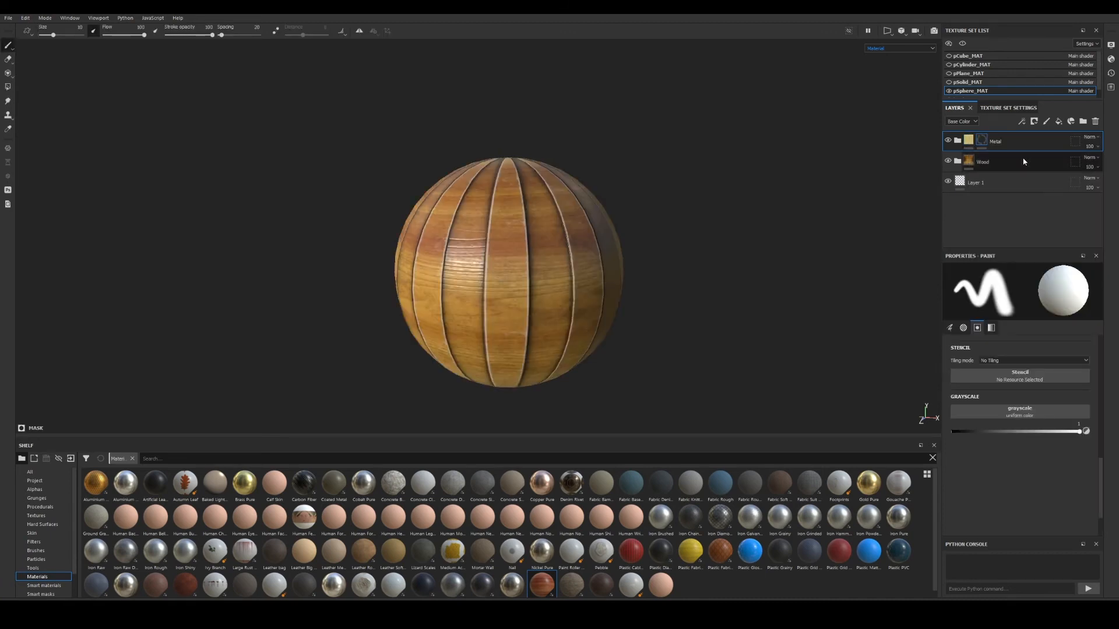
right_click(983, 141)
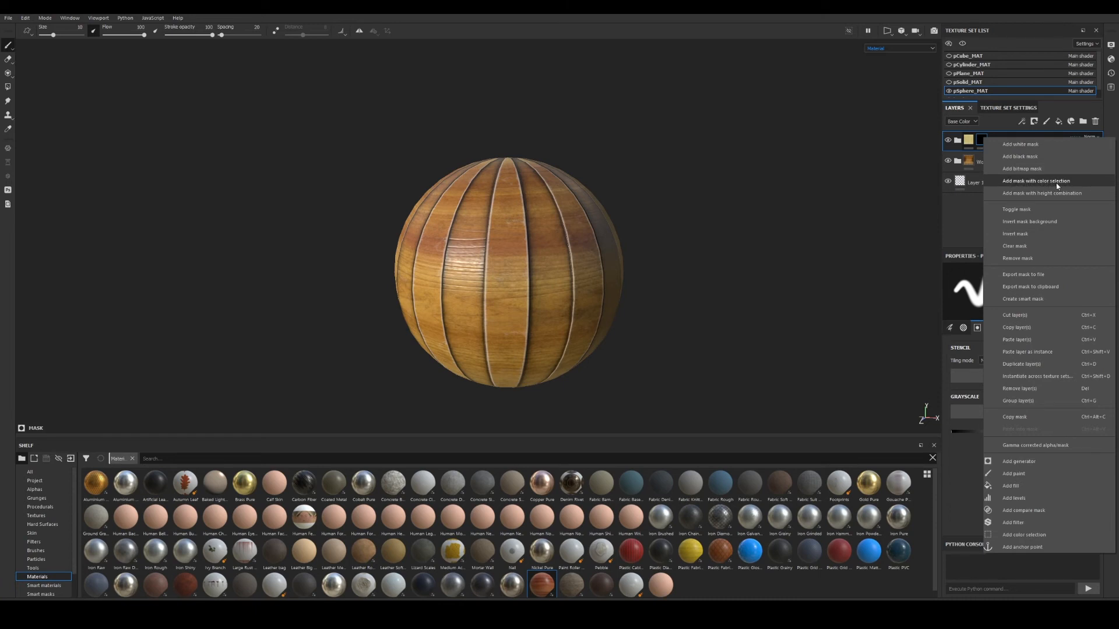
click(1036, 181)
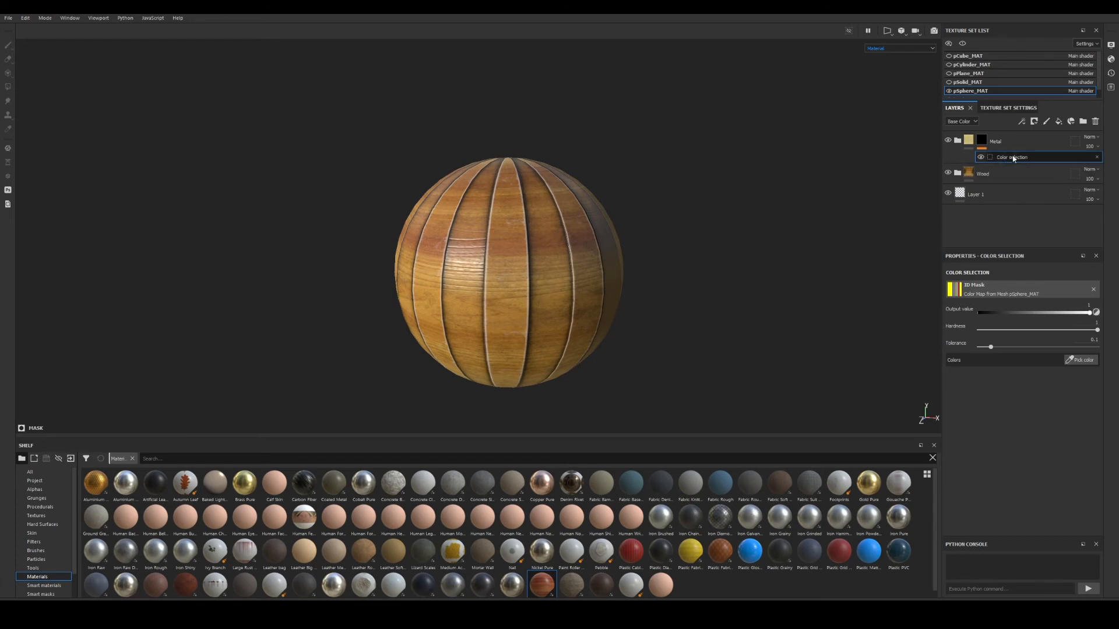
click(1084, 361)
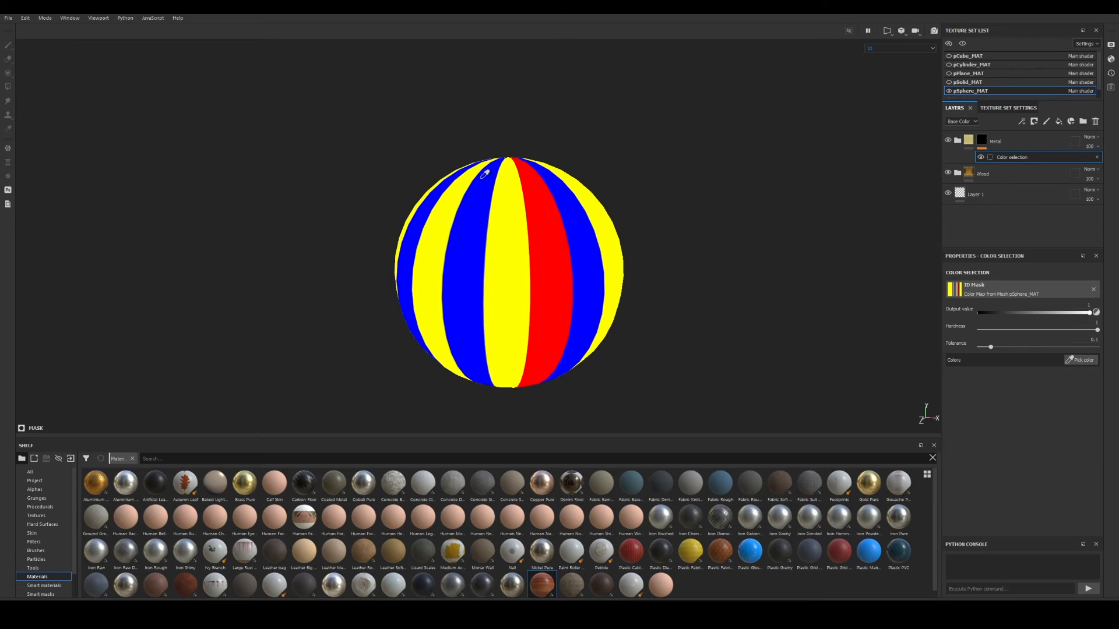
click(473, 227)
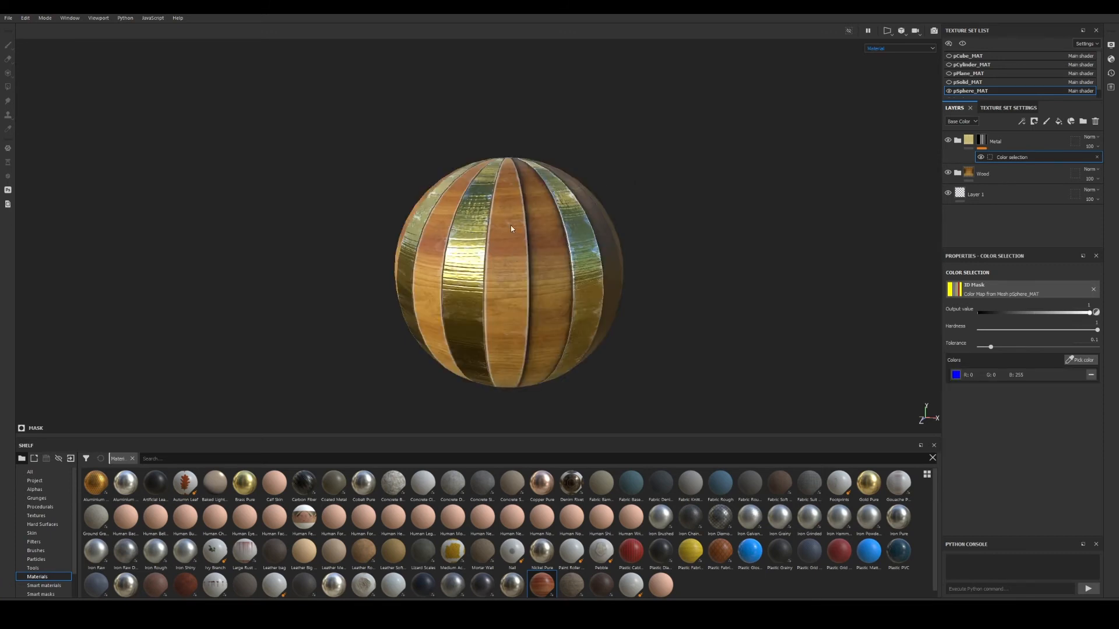
Inspect the alternating gold and wood stripes around the sphere, then select the Wood layer.
alt+drag(510, 228, 493, 269)
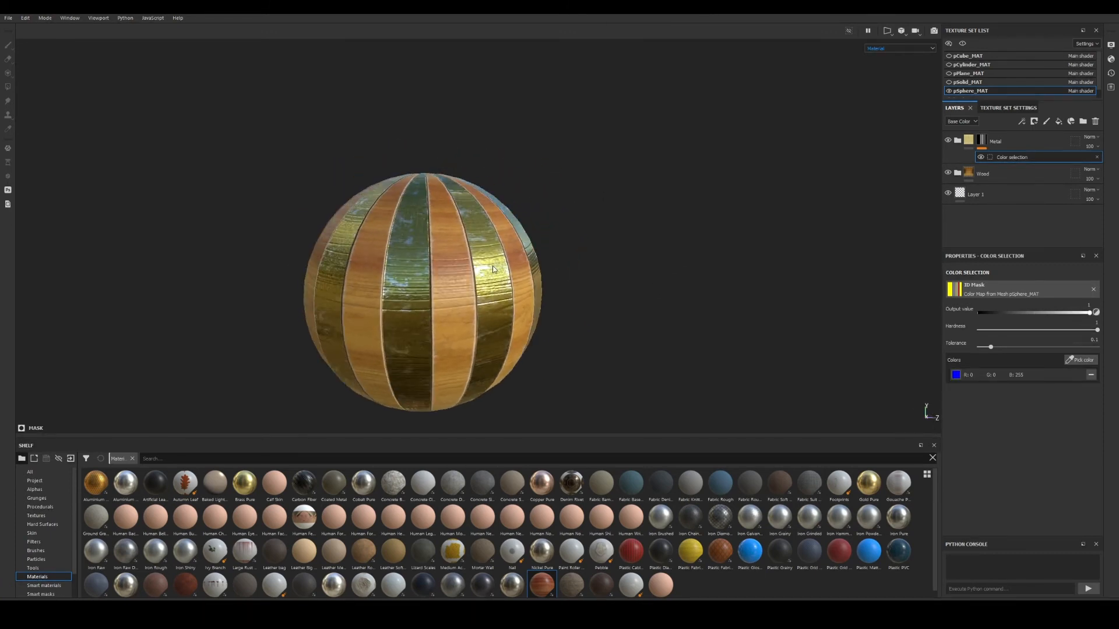
alt+middle_drag(492, 269, 518, 260)
alt+right_drag(518, 260, 614, 324)
alt+drag(614, 324, 539, 313)
alt+middle_drag(539, 313, 518, 270)
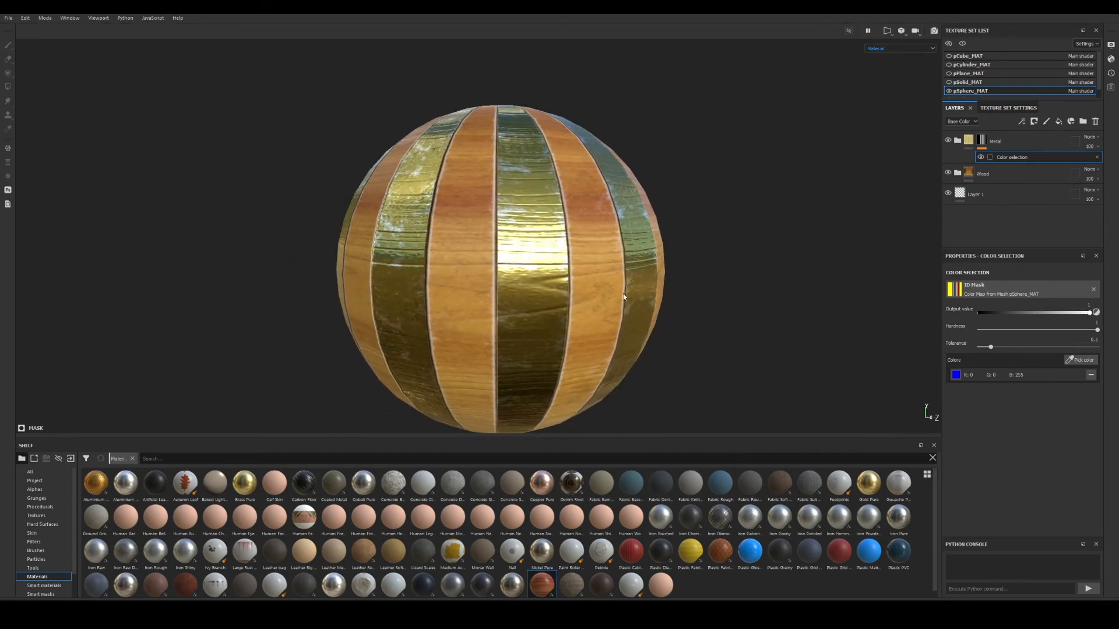
alt+drag(623, 297, 644, 260)
alt+right_drag(643, 260, 600, 259)
alt+drag(600, 259, 603, 293)
alt+middle_drag(603, 293, 540, 305)
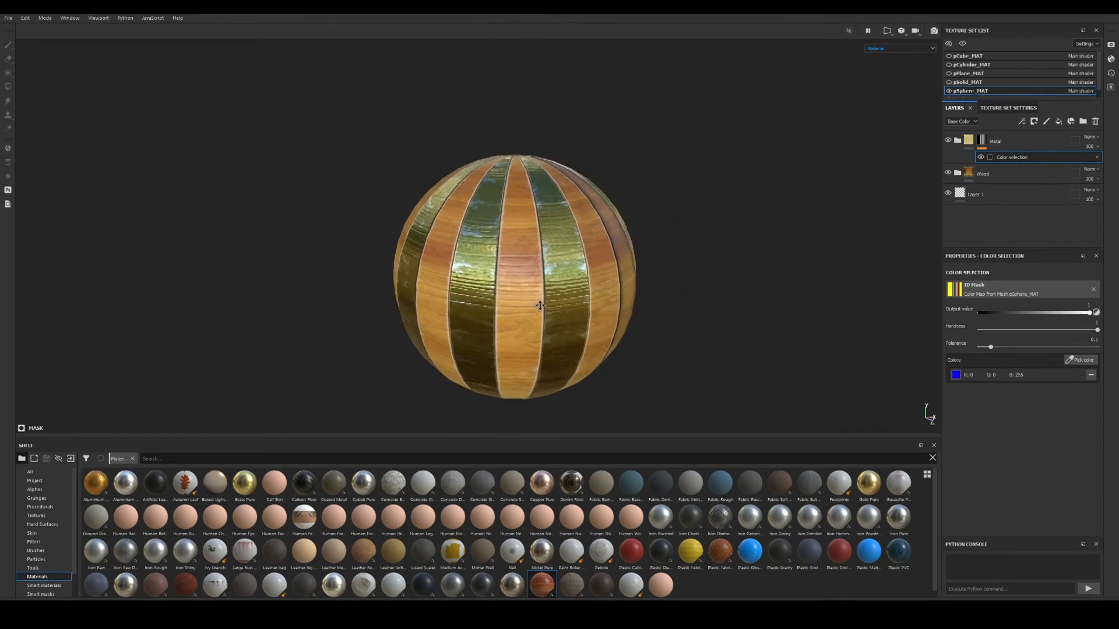
alt+drag(567, 306, 522, 299)
alt+right_drag(522, 299, 1051, 424)
alt+middle_drag(698, 307, 669, 327)
alt+drag(669, 327, 655, 367)
alt+middle_drag(654, 367, 633, 315)
alt+right_drag(634, 314, 688, 326)
alt+drag(547, 286, 594, 278)
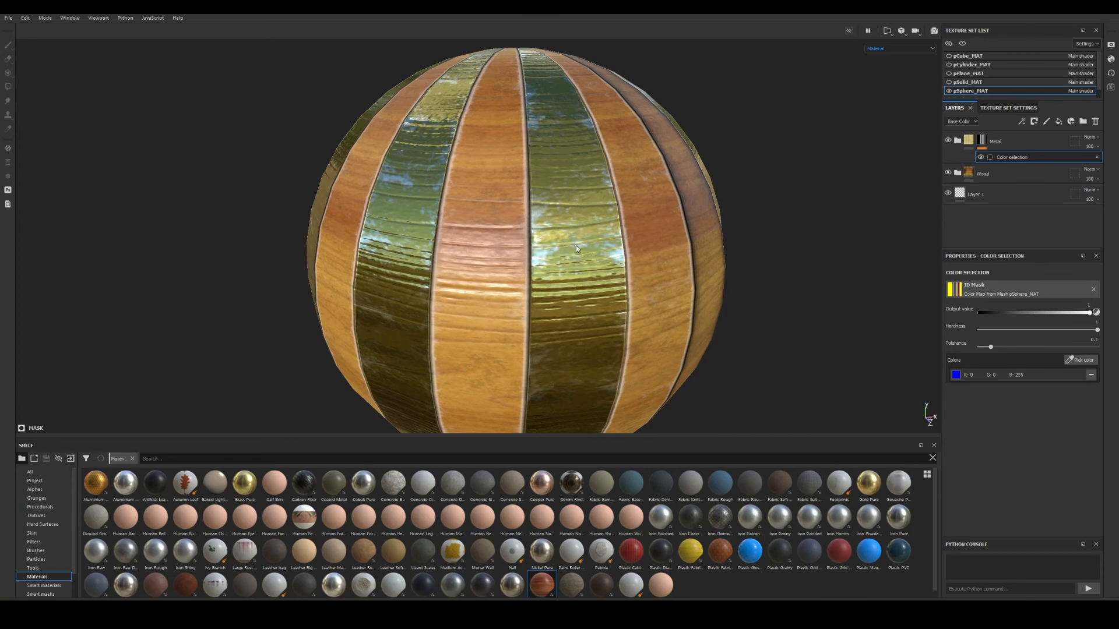
alt+right_drag(574, 312, 405, 257)
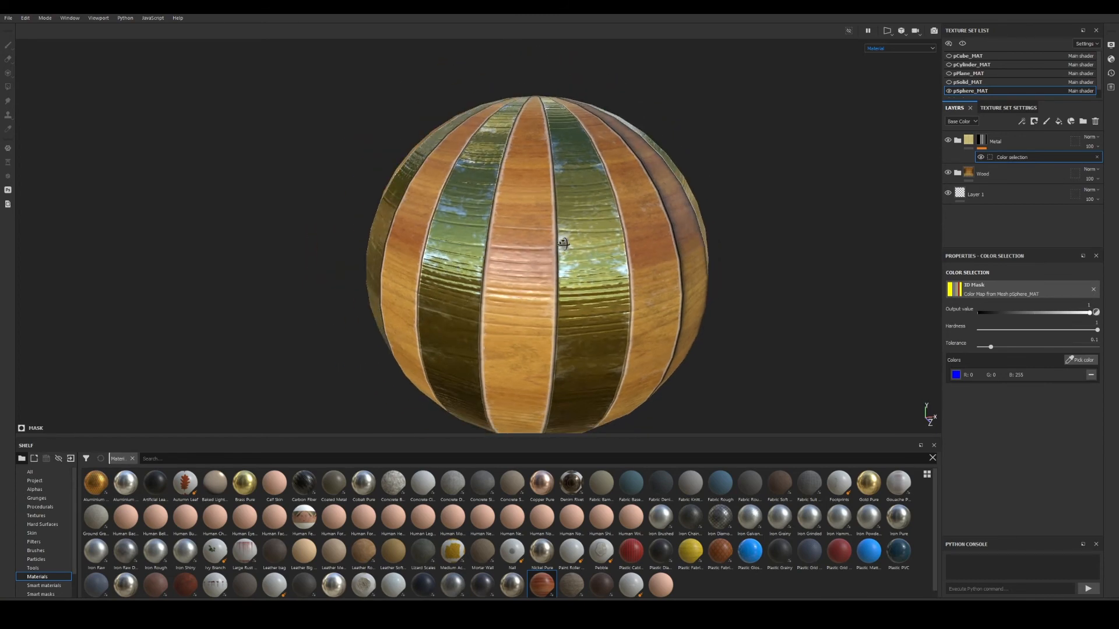
alt+drag(564, 244, 613, 243)
alt+right_drag(643, 290, 621, 282)
alt+drag(621, 282, 580, 271)
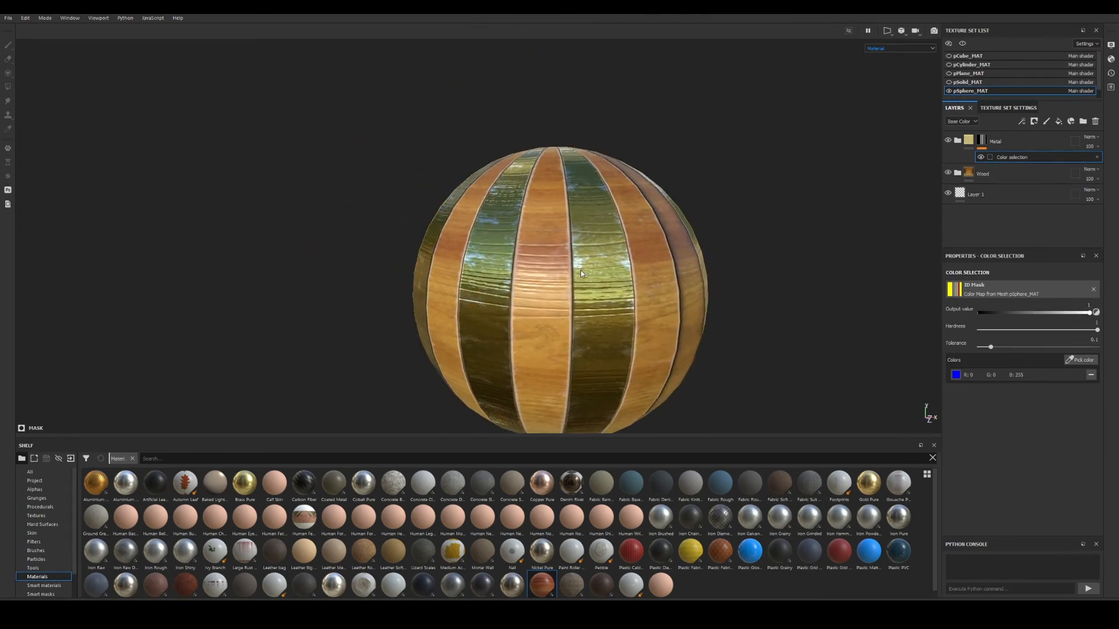
alt+middle_drag(632, 305, 599, 282)
alt+drag(599, 282, 570, 250)
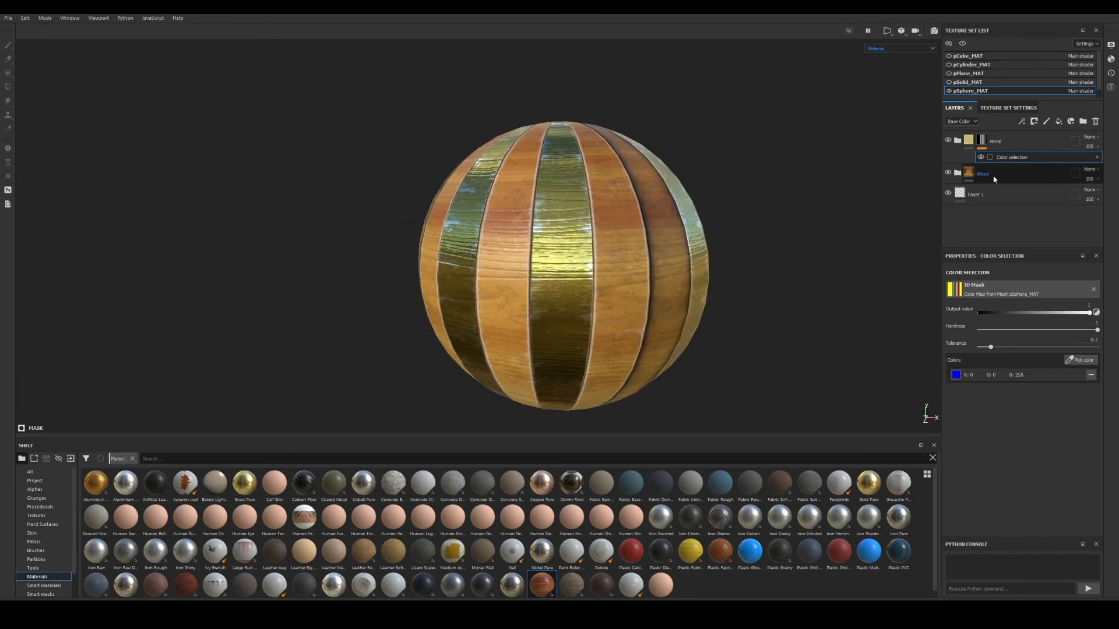
click(970, 175)
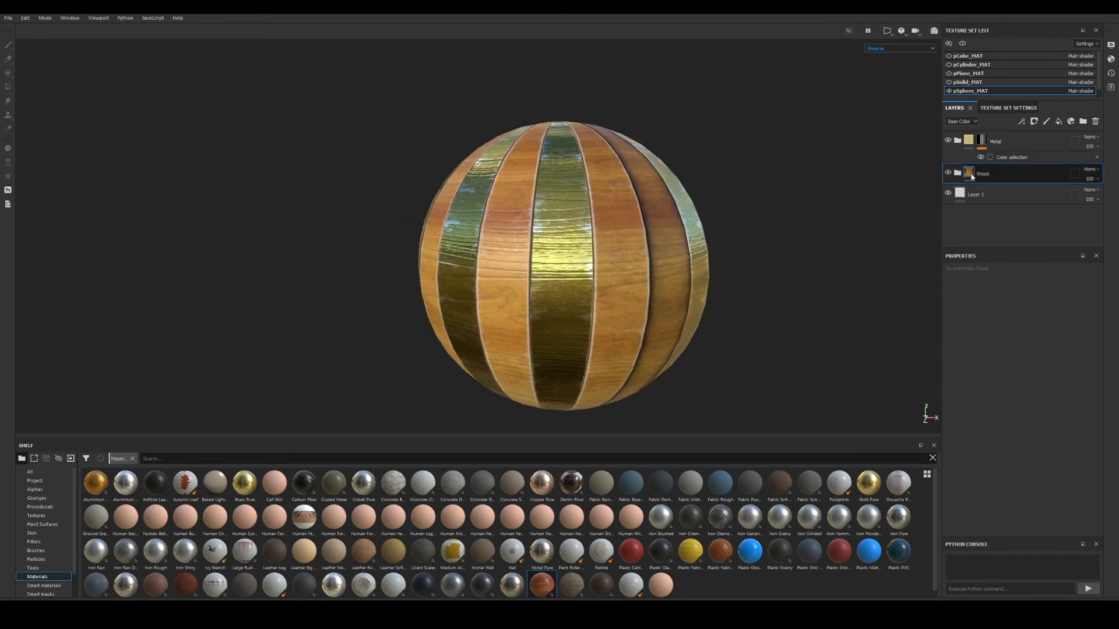
Add a colour-selection mask to Wood picking the yellow ID stripes.
right_click(969, 171)
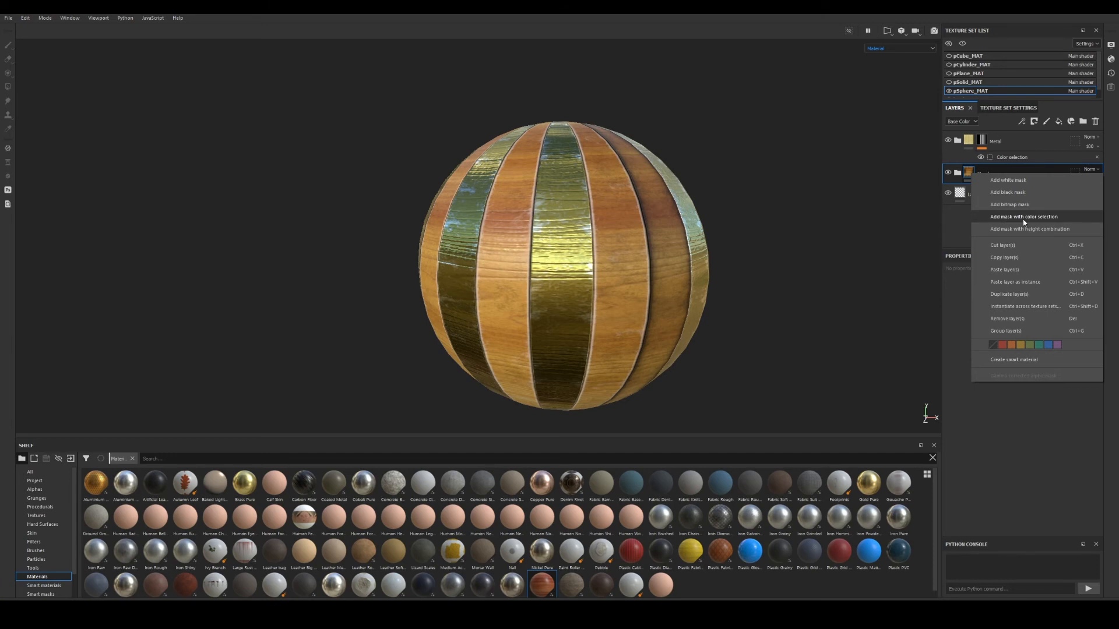
click(1023, 217)
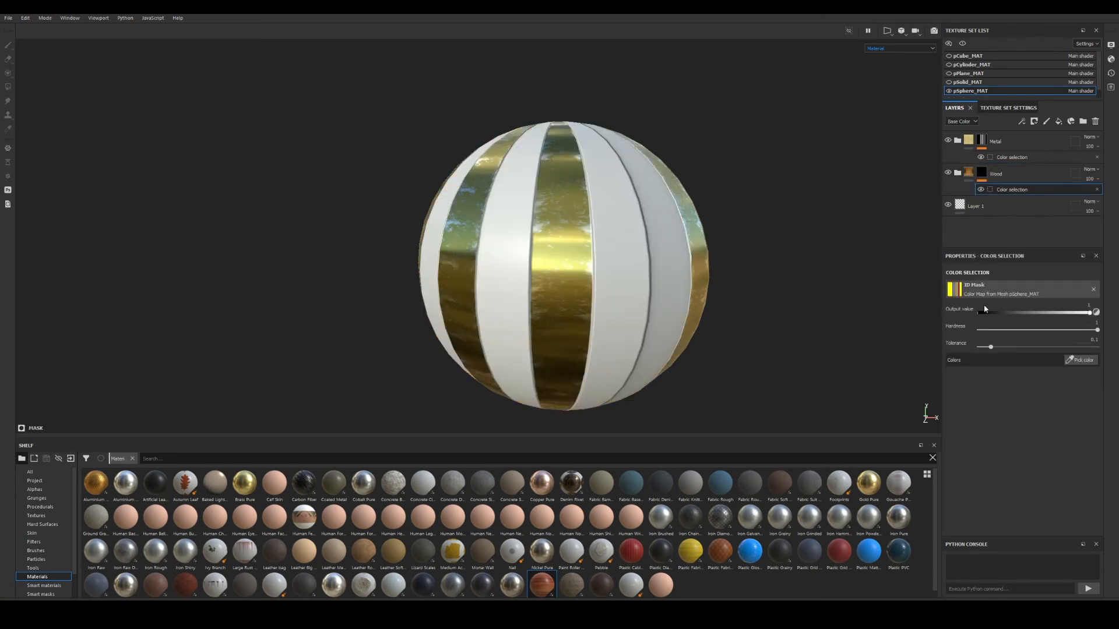
click(1082, 360)
click(625, 257)
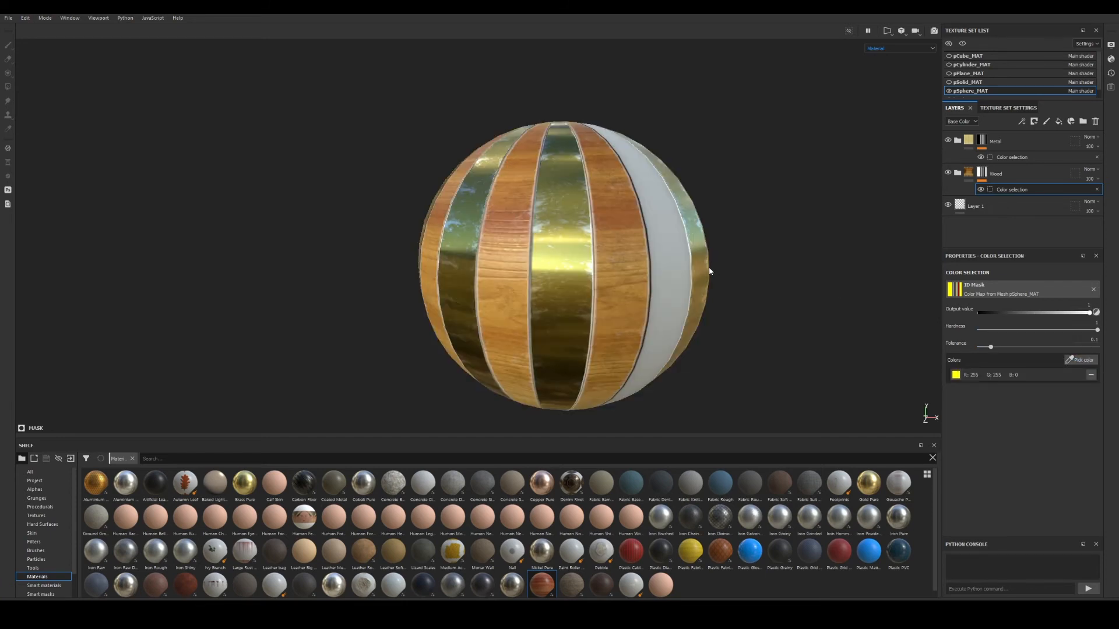
alt+drag(621, 302, 577, 272)
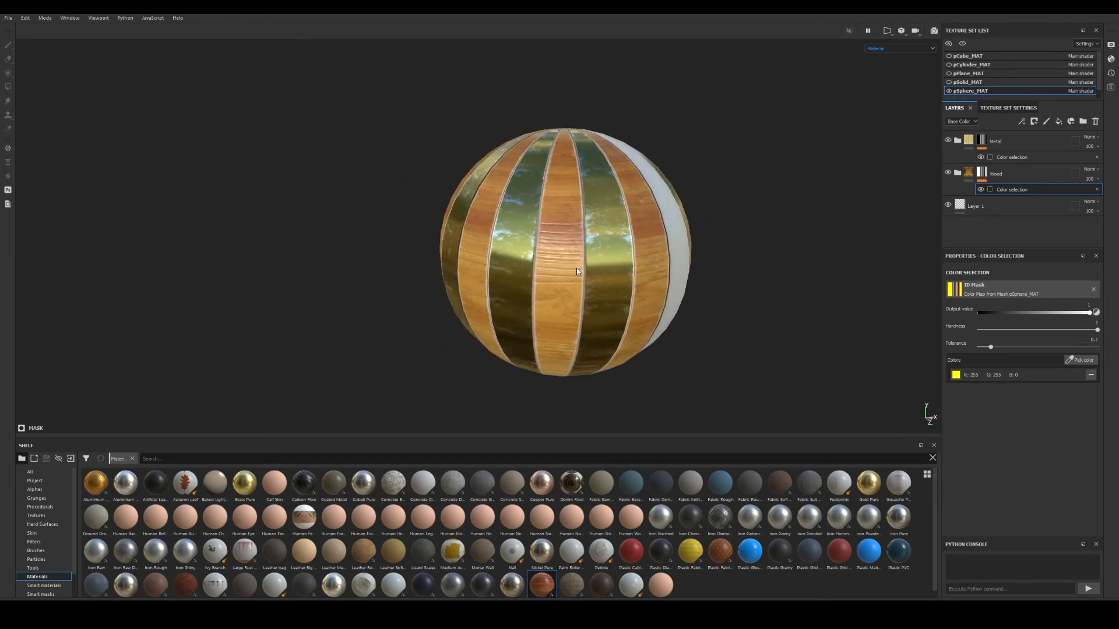
alt+drag(577, 272, 522, 216)
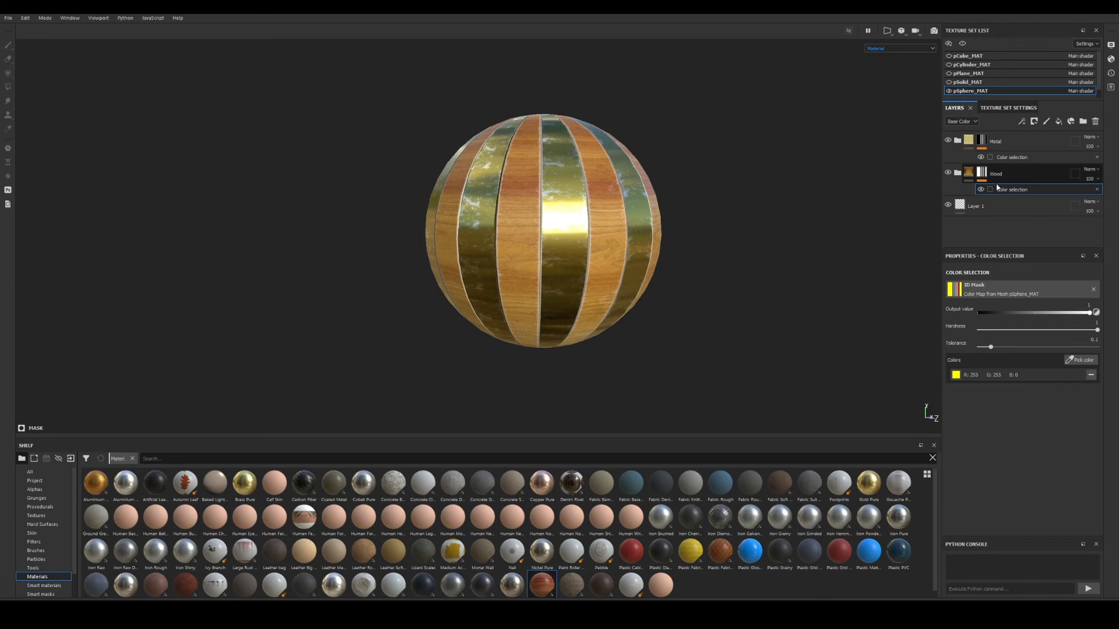
alt+right_drag(578, 202, 642, 165)
alt+middle_drag(641, 164, 555, 223)
alt+drag(555, 223, 565, 230)
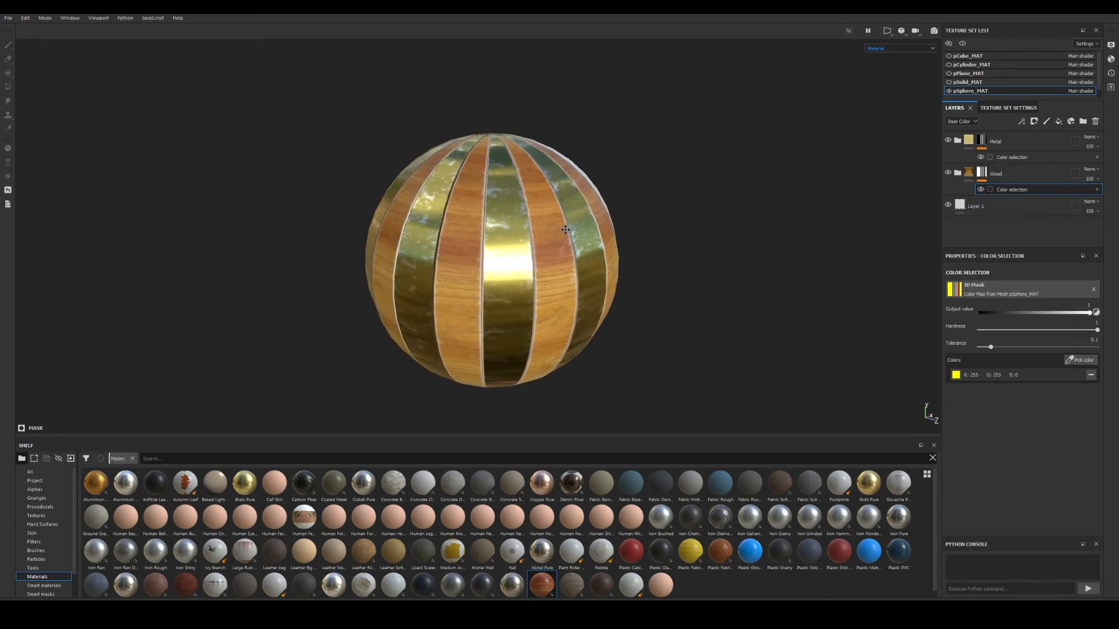
alt+middle_drag(565, 230, 571, 219)
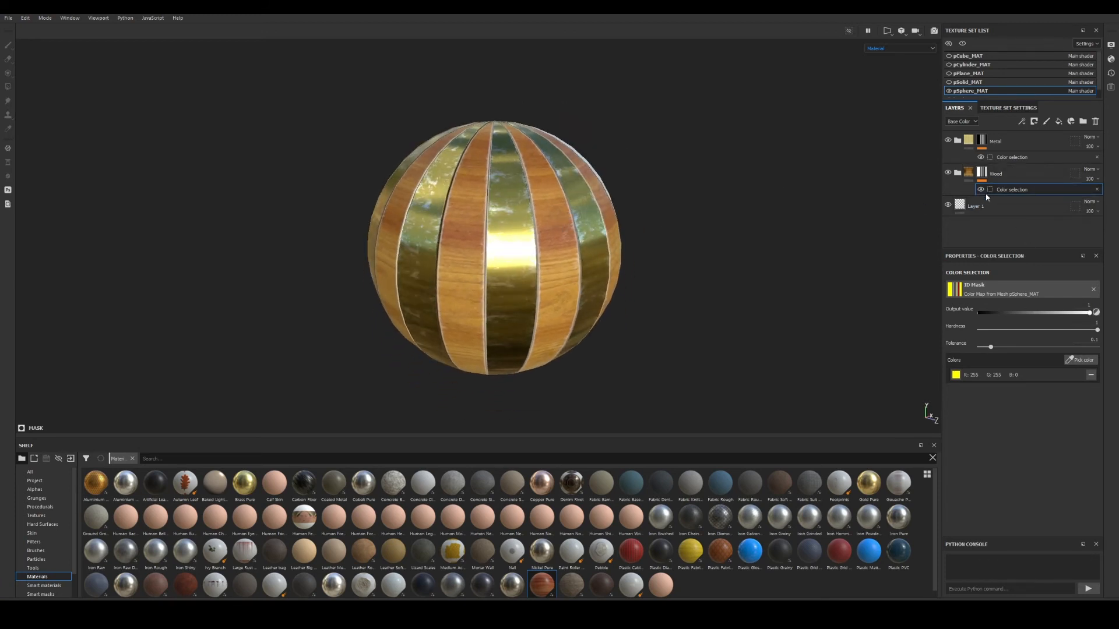
Switch off Metal's colour selection and hide Wood, leaving the sphere white.
click(948, 141)
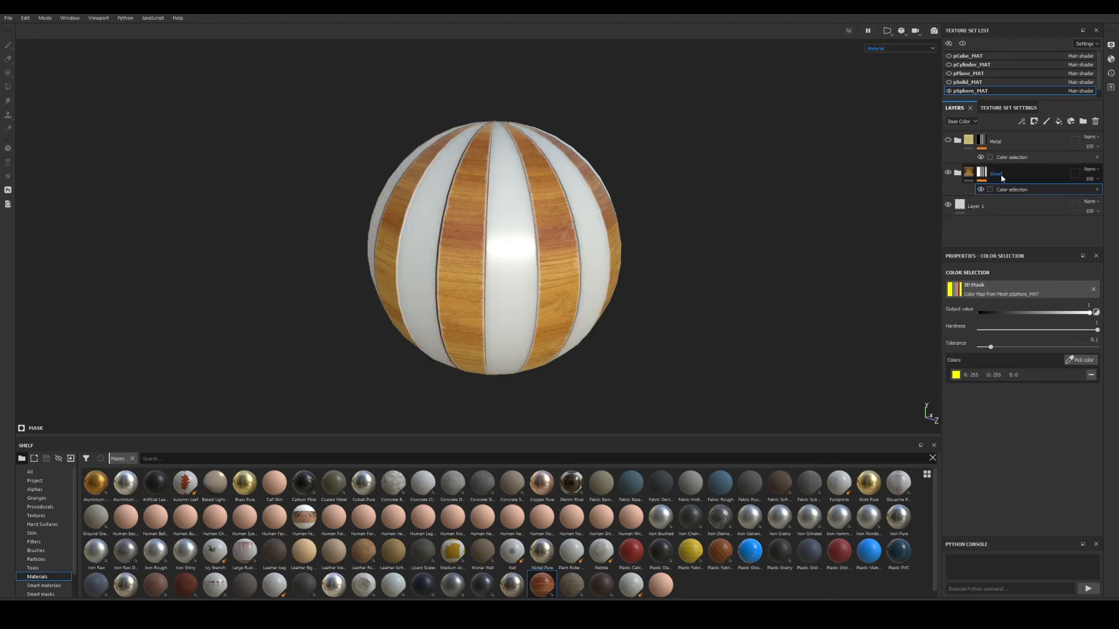
click(948, 142)
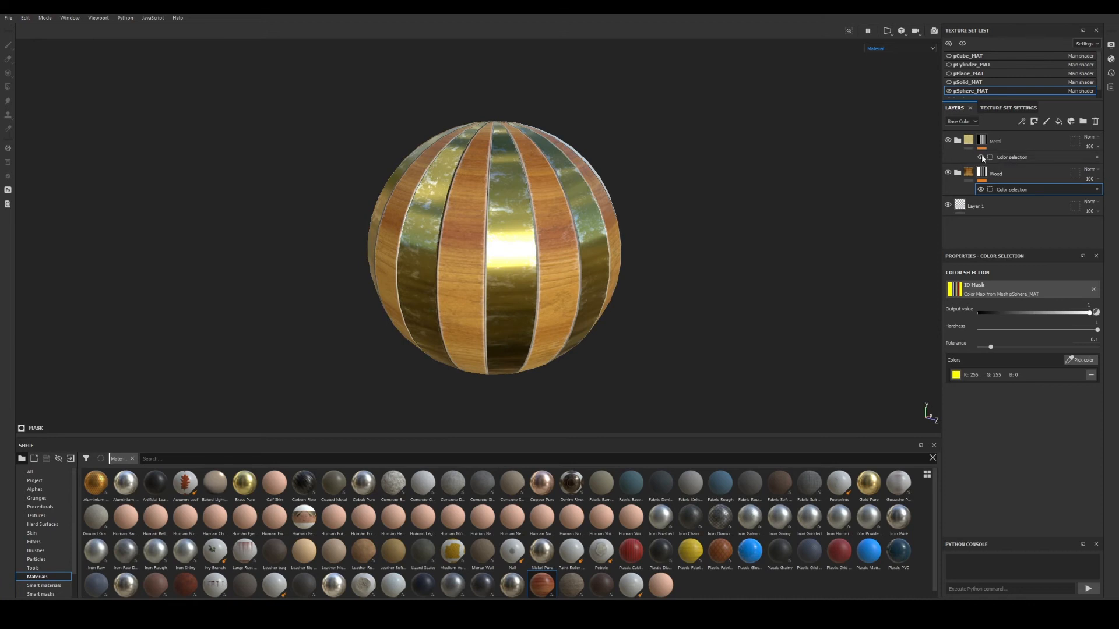
click(981, 156)
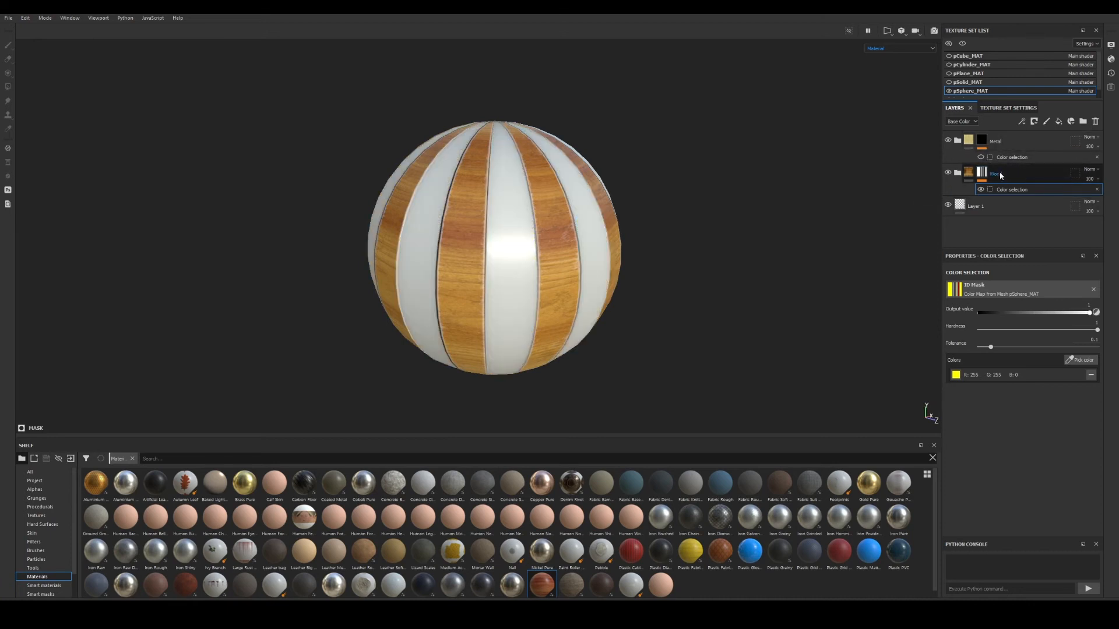
click(948, 173)
alt+right_drag(599, 190, 734, 230)
alt+middle_drag(716, 205, 762, 213)
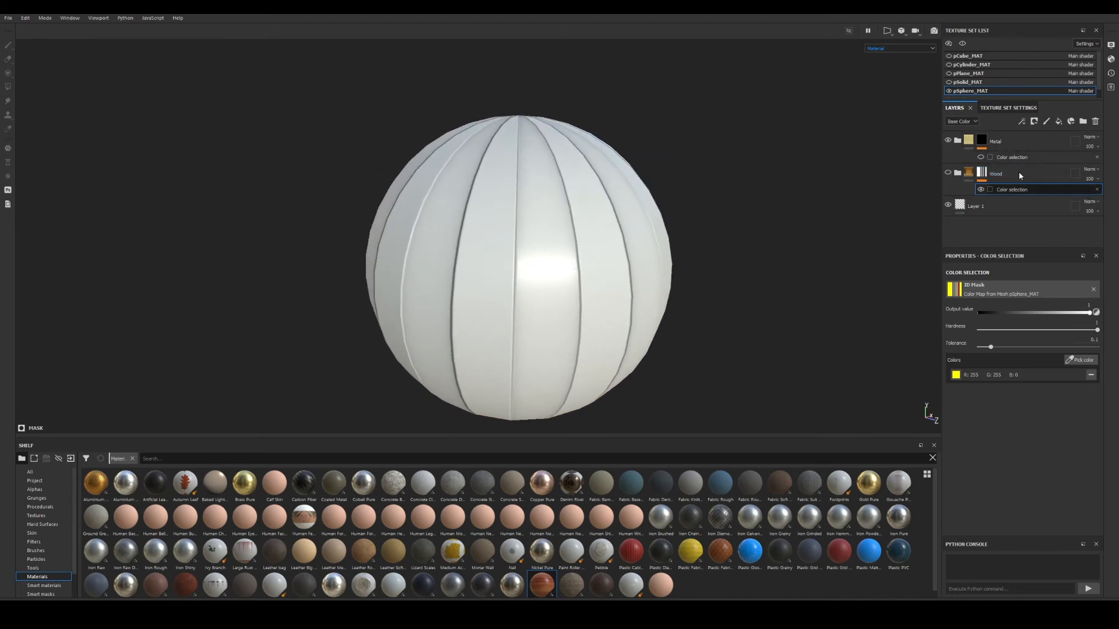
alt+right_drag(652, 155, 640, 159)
alt+drag(649, 150, 639, 148)
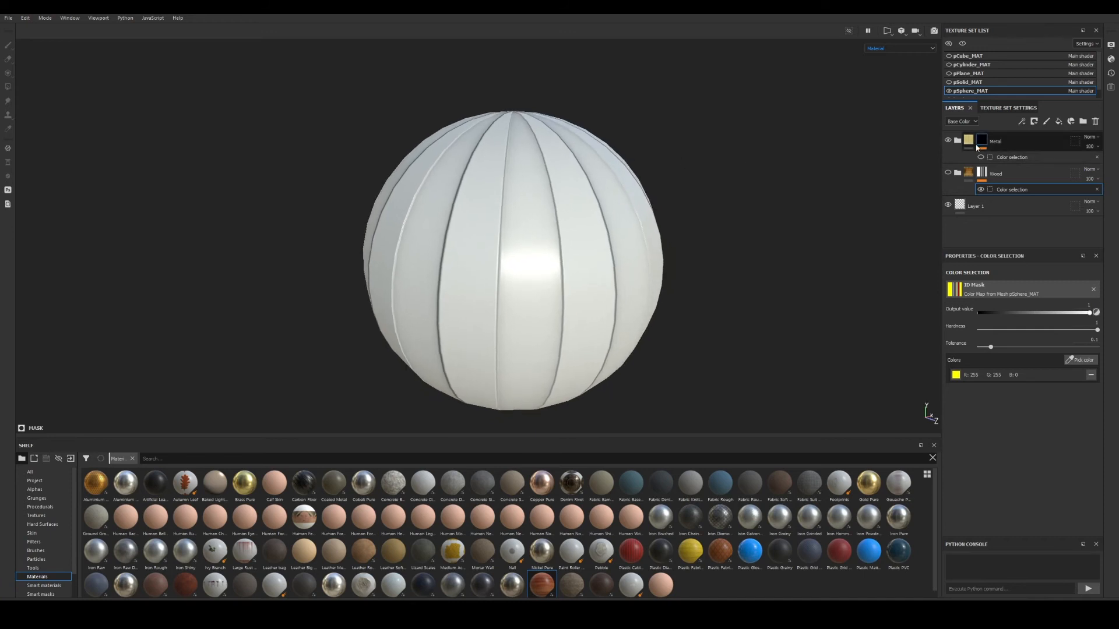
right_click(983, 142)
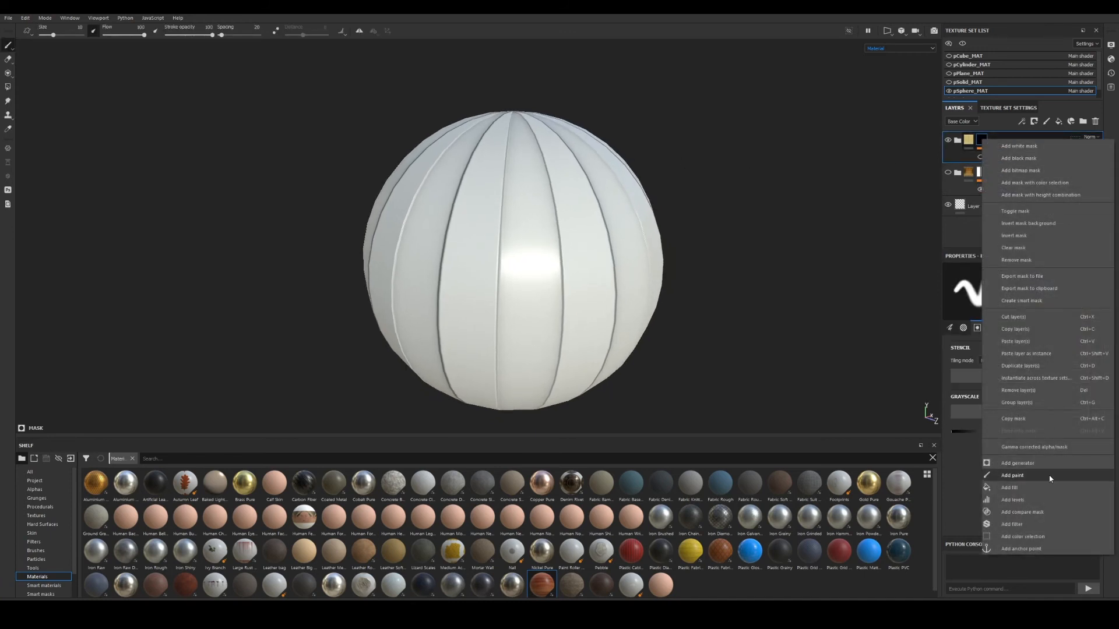
Add a Paint effect to the Metal mask, trying and undoing two test strokes.
click(1018, 478)
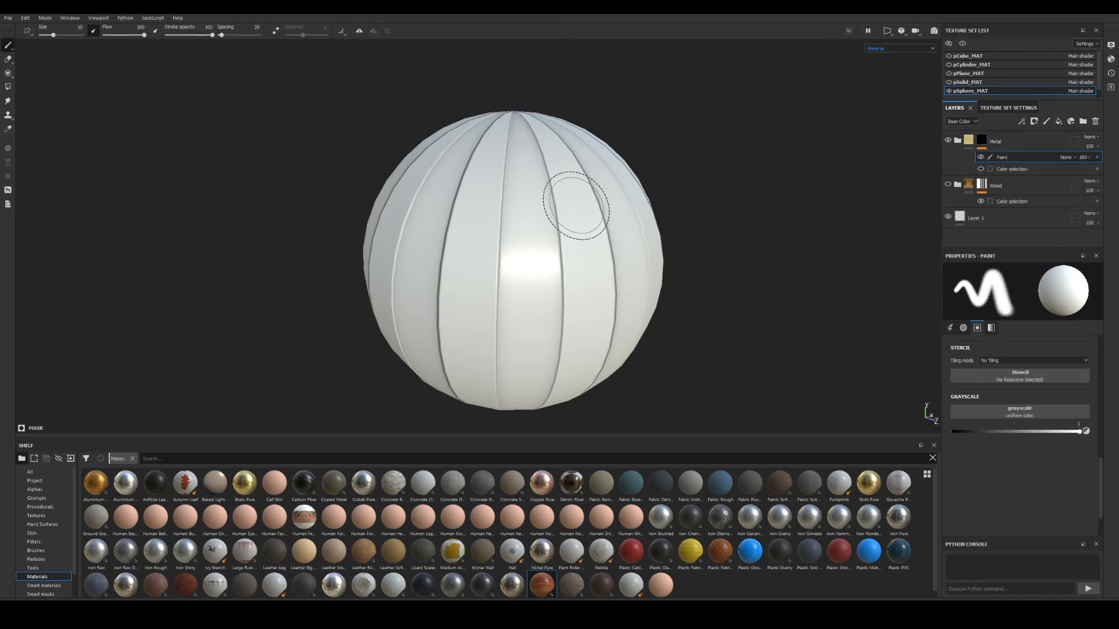
mouse_move(579, 202)
mouse_down()
mouse_move(570, 198)
mouse_move(585, 303)
mouse_move(529, 317)
mouse_up()
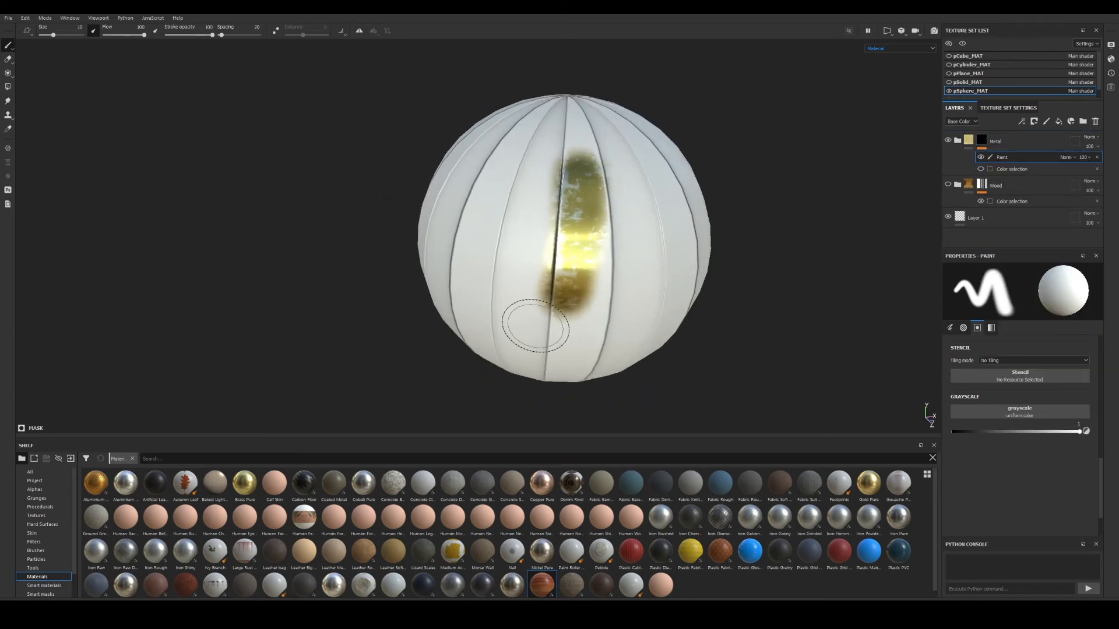
key(ctrl+z)
scroll(554, 313, up, 1)
mouse_move(571, 158)
mouse_down()
mouse_move(585, 201)
mouse_move(575, 327)
mouse_move(589, 110)
mouse_move(607, 227)
mouse_move(621, 224)
mouse_move(483, 227)
mouse_move(542, 223)
mouse_up()
key(ctrl+z)
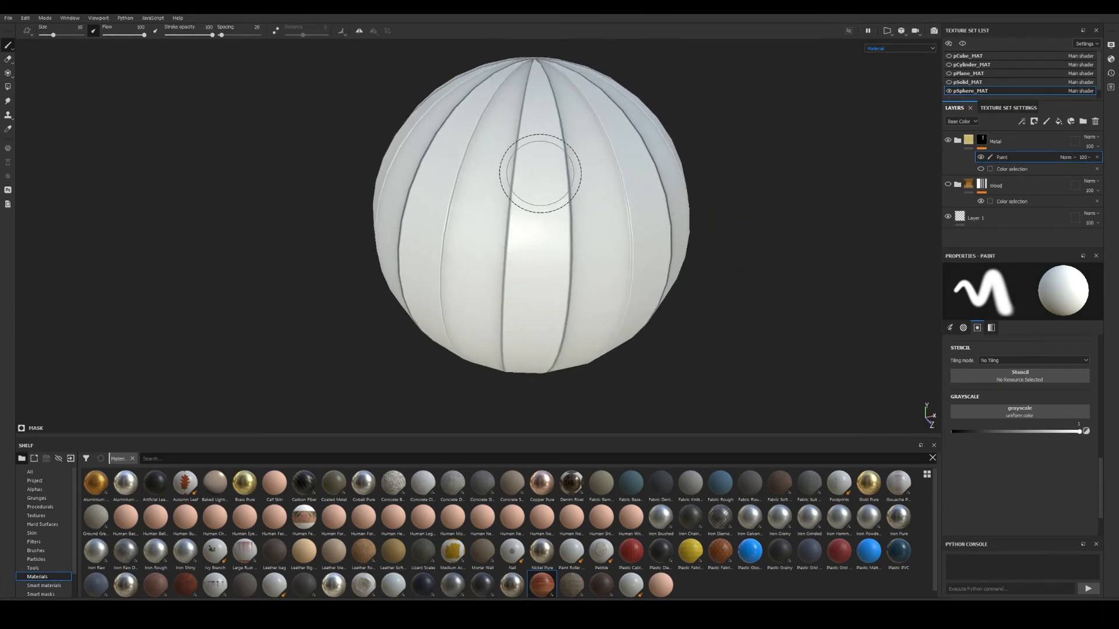
mouse_move(539, 174)
alt+right_down()
mouse_move(567, 193)
mouse_move(532, 199)
alt+right_up()
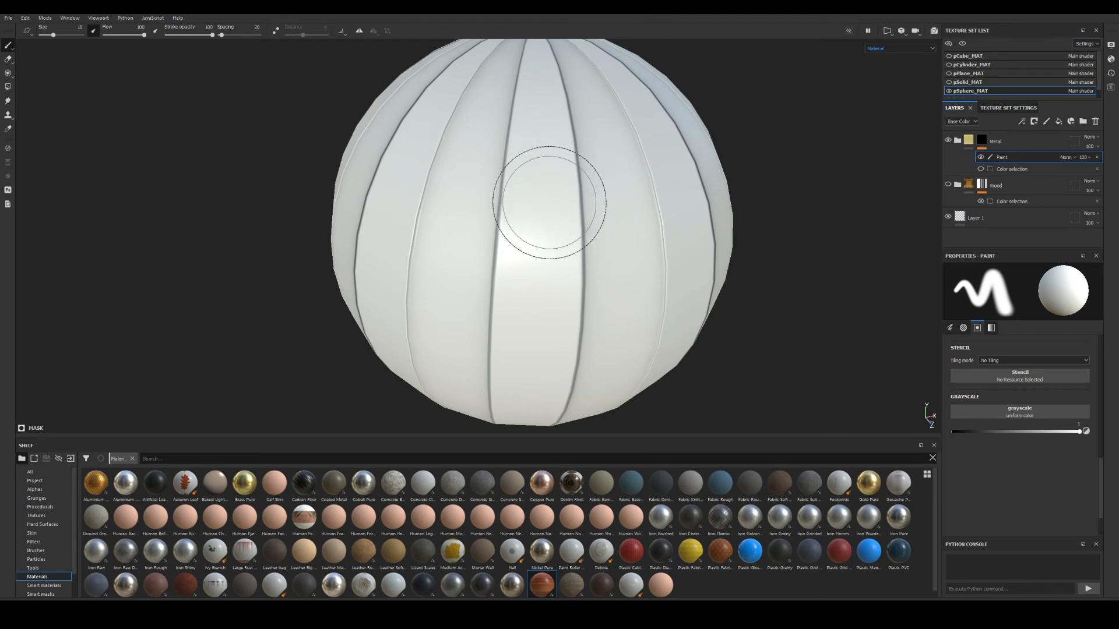
alt+right_drag(589, 231, 551, 234)
alt+middle_drag(552, 235, 524, 208)
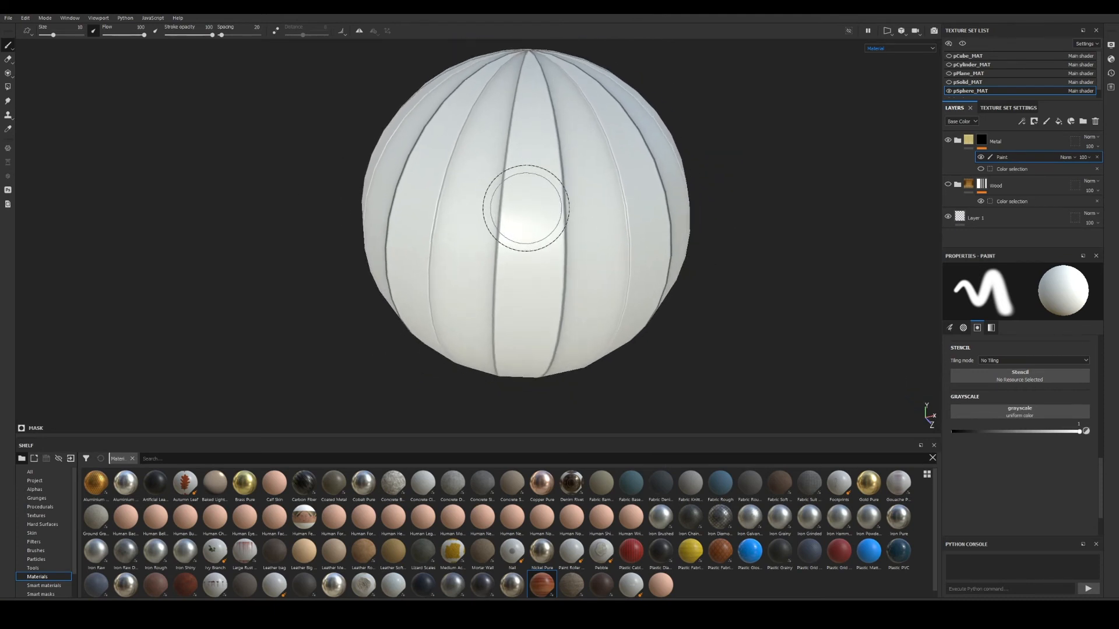
mouse_move(524, 210)
alt+mouse_down()
mouse_move(563, 216)
mouse_move(532, 243)
mouse_move(583, 210)
alt+mouse_up()
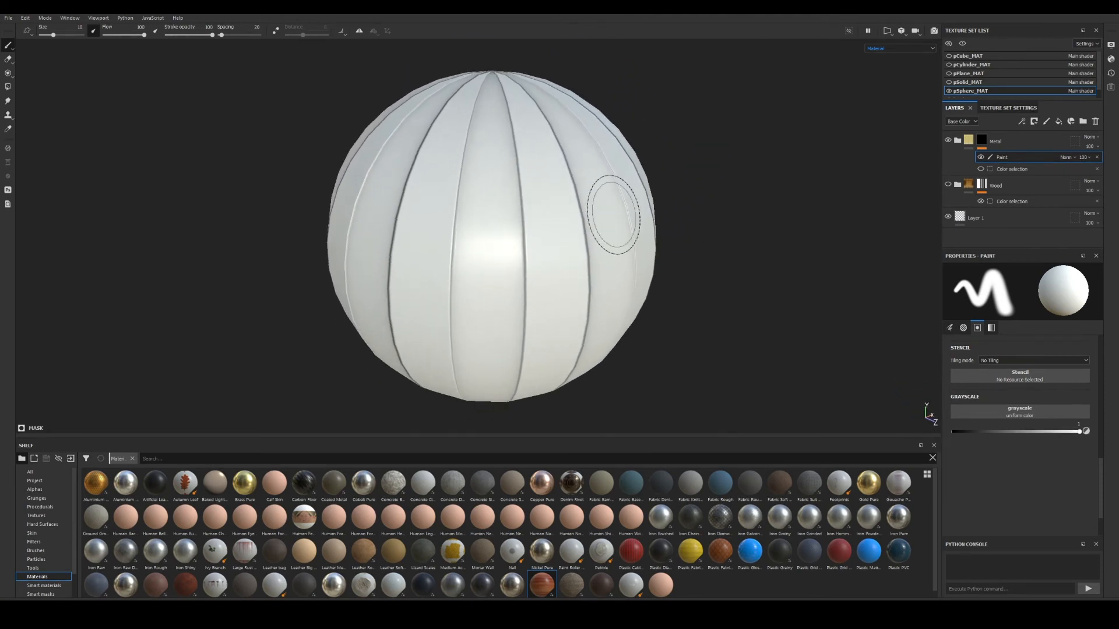
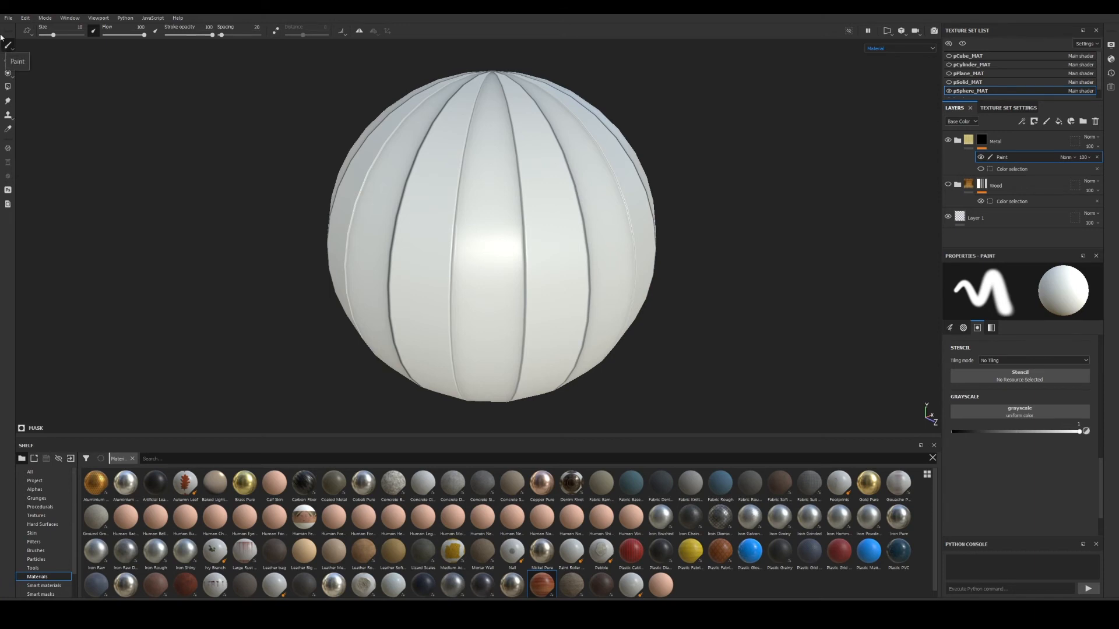
Switch to the Polygon Fill tool in face mode.
click(8, 87)
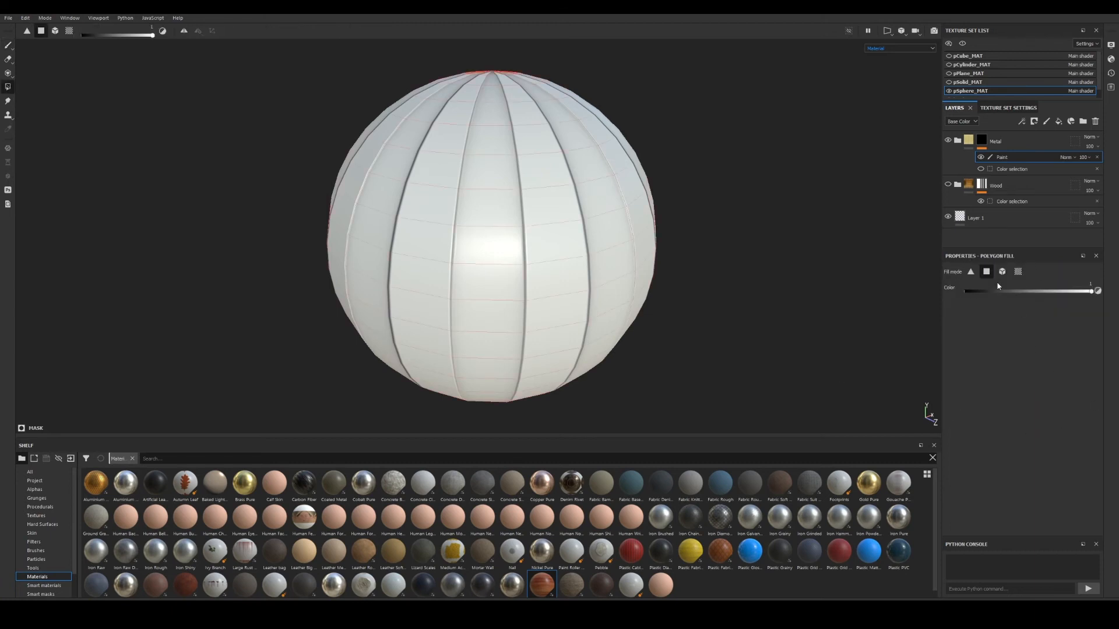
click(970, 272)
click(987, 272)
Fill faces above and below the gold face into a vertical strip, undoing stray fills.
mouse_move(559, 225)
mouse_down()
mouse_move(512, 213)
mouse_move(489, 186)
mouse_move(410, 222)
mouse_move(483, 241)
mouse_up()
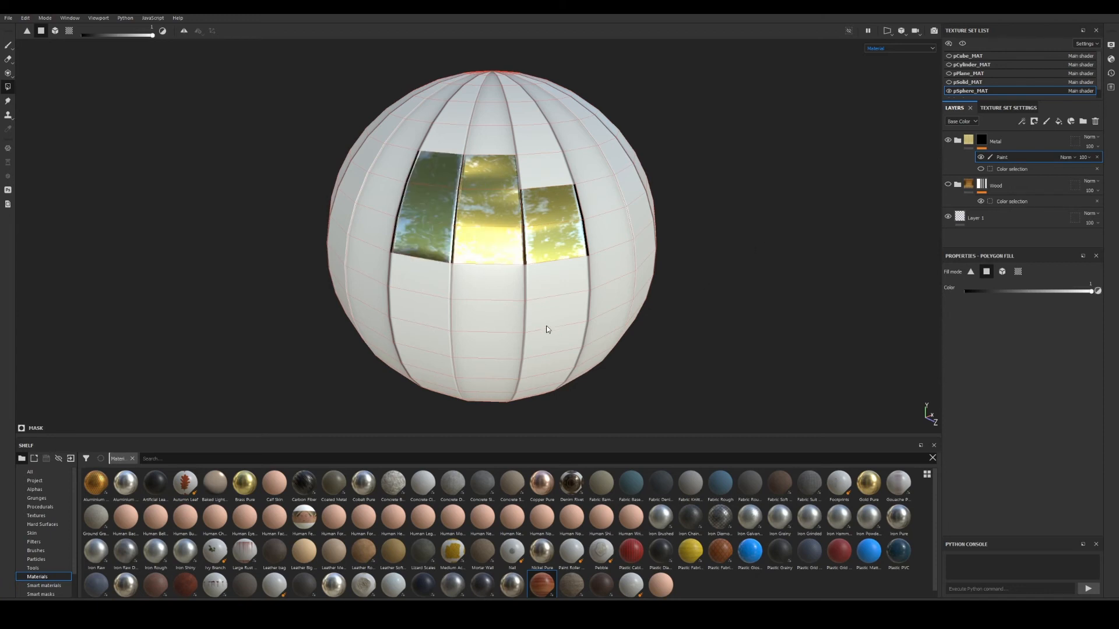
key(ctrl+z)
key(ctrl+z)
key(ctrl+z)
key(ctrl+z)
key(ctrl+z)
key(ctrl+z)
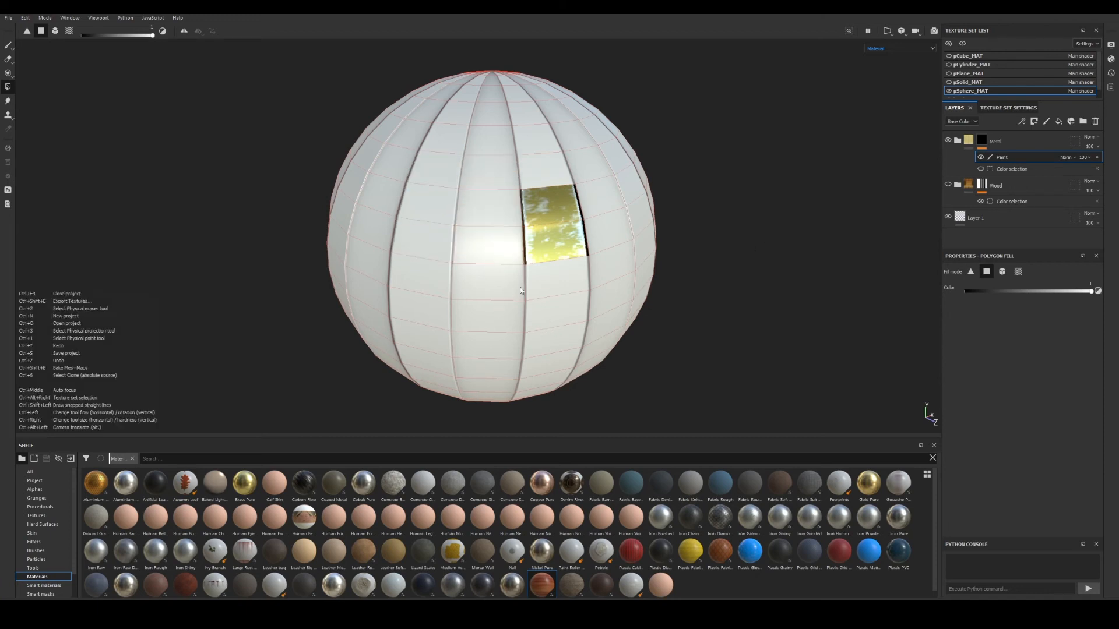
drag(545, 173, 506, 77)
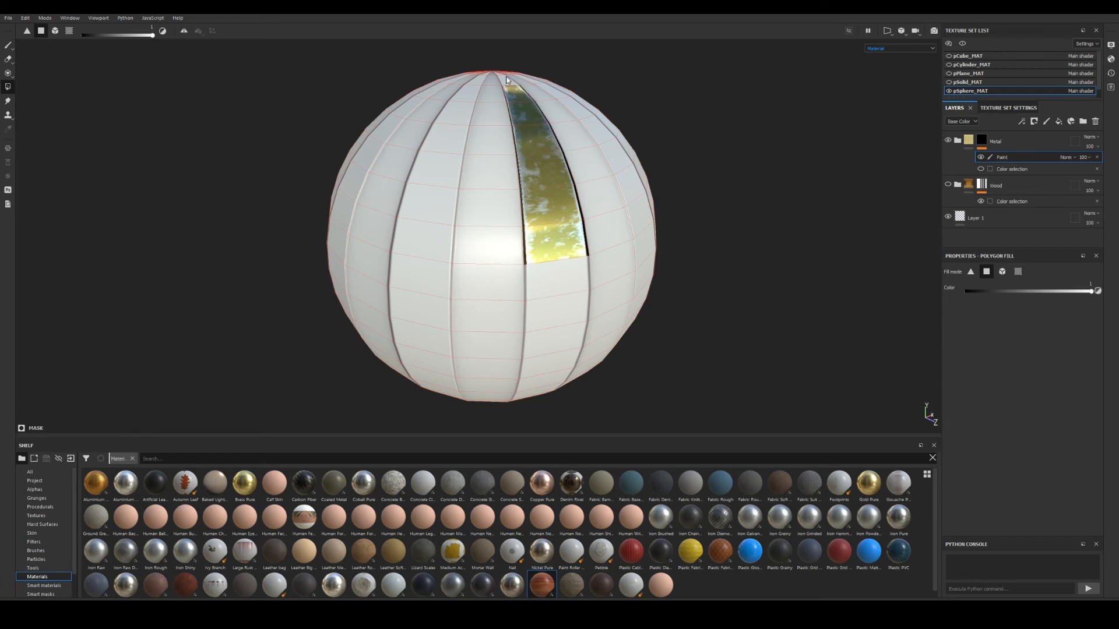
drag(555, 341, 560, 300)
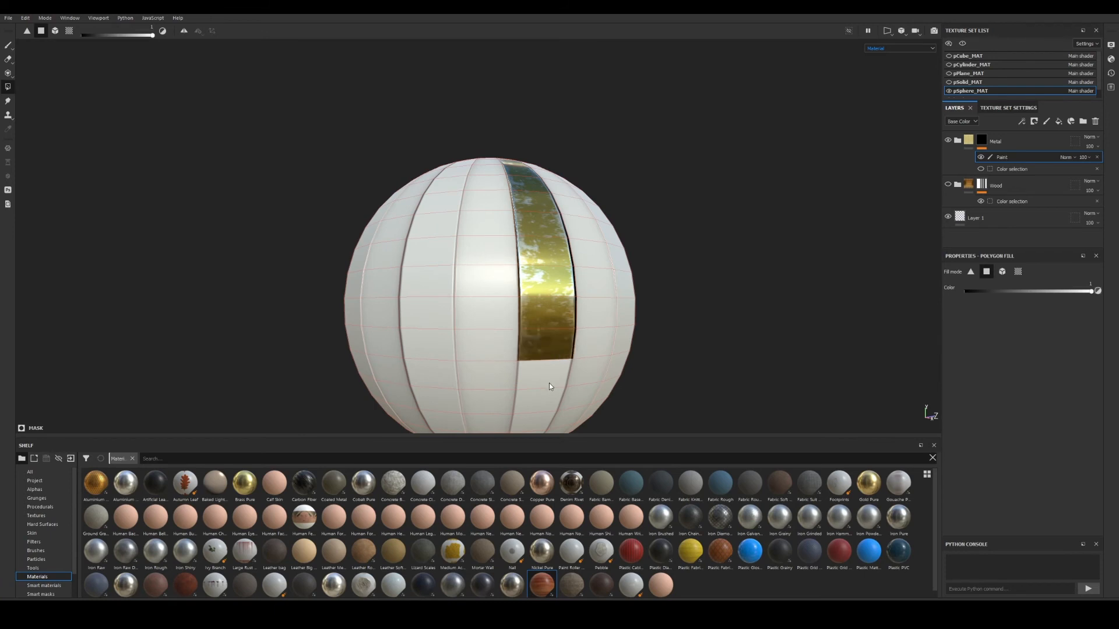
middle_drag(549, 382, 585, 260)
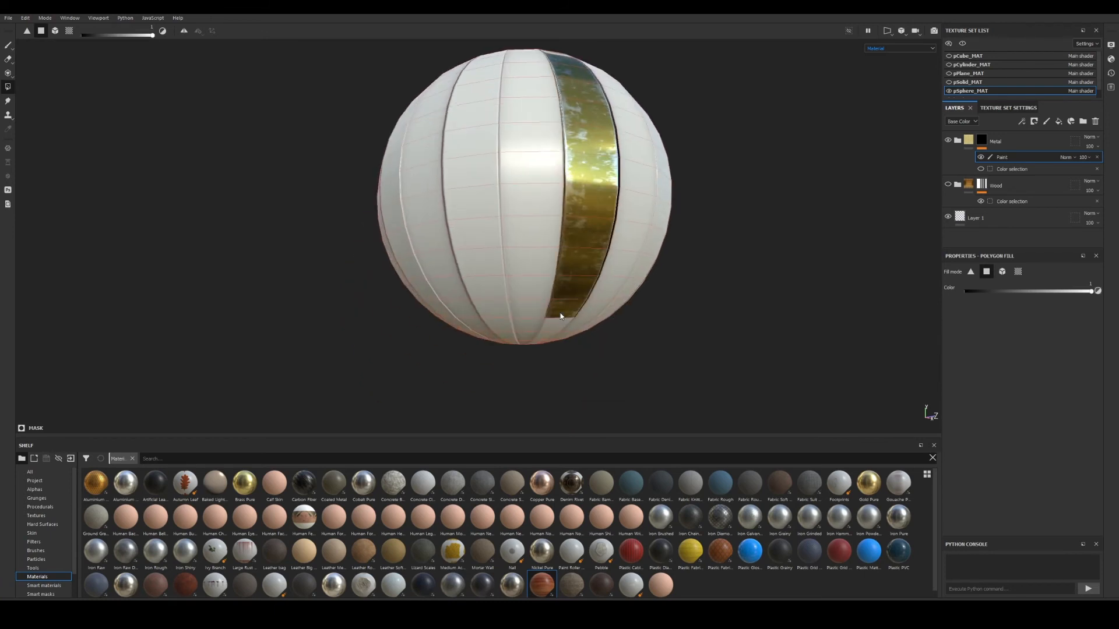
alt+drag(564, 338, 560, 408)
alt+middle_drag(643, 189, 623, 360)
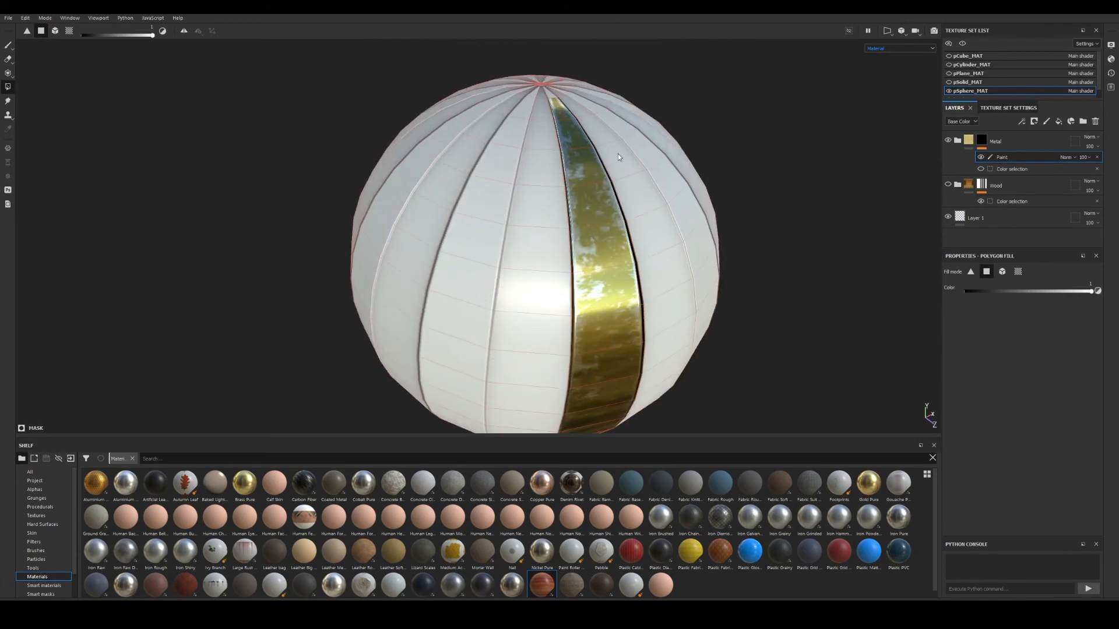
alt+drag(731, 297, 686, 267)
alt+middle_drag(686, 267, 630, 219)
alt+right_drag(630, 219, 609, 257)
alt+drag(608, 256, 745, 331)
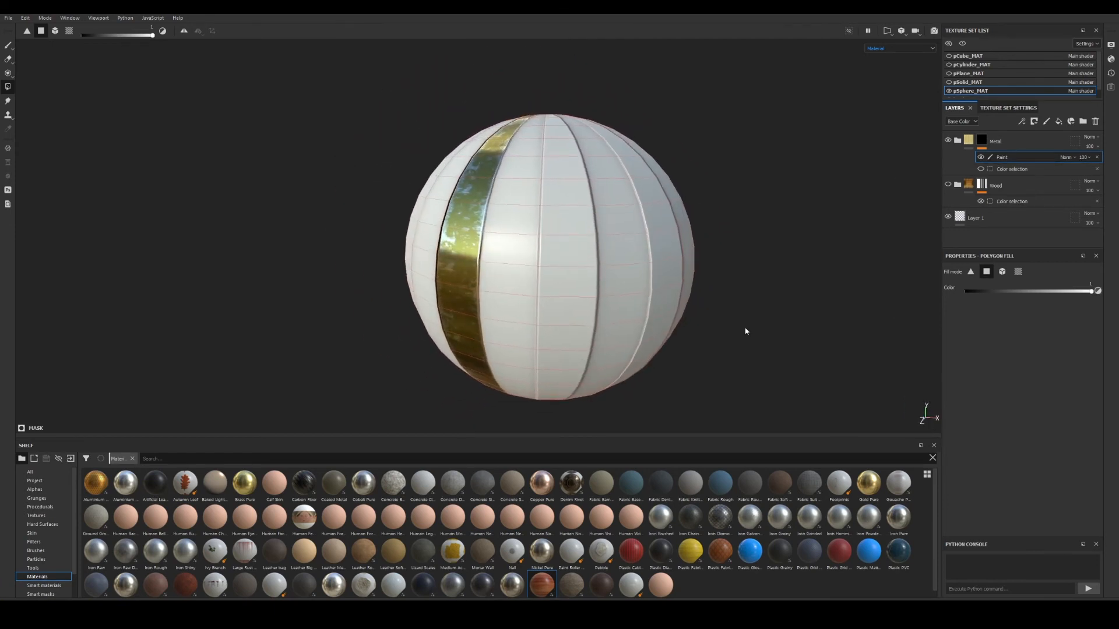
Test the whole-object fill on the sphere, undo it, and reframe the view.
click(1001, 271)
click(618, 246)
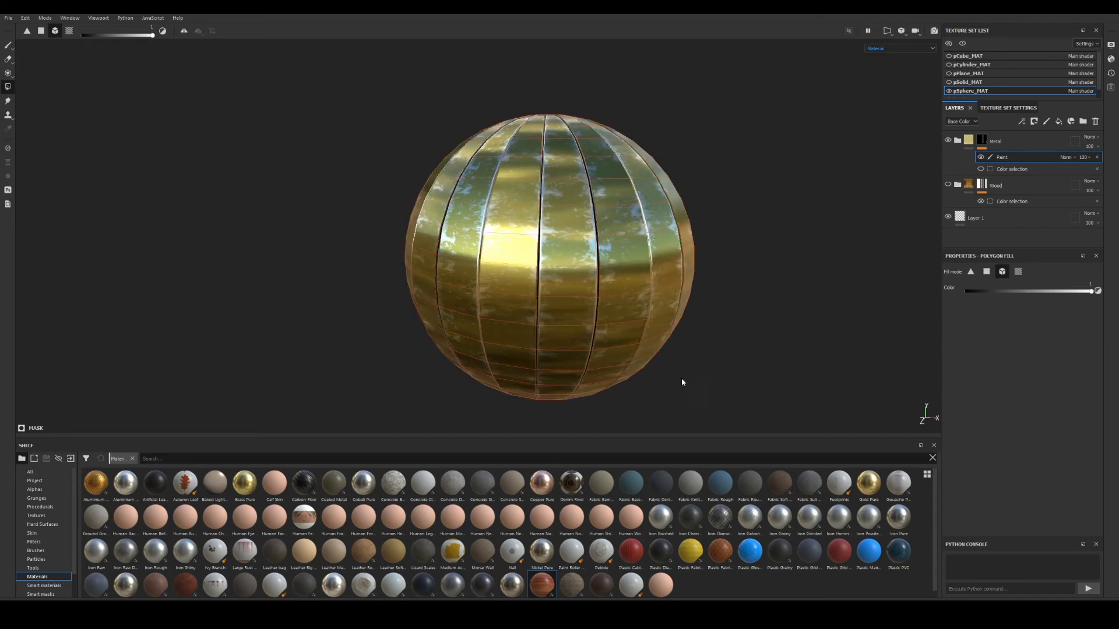
key(ctrl+z)
alt+drag(512, 259, 560, 294)
scroll(505, 231, down, 3)
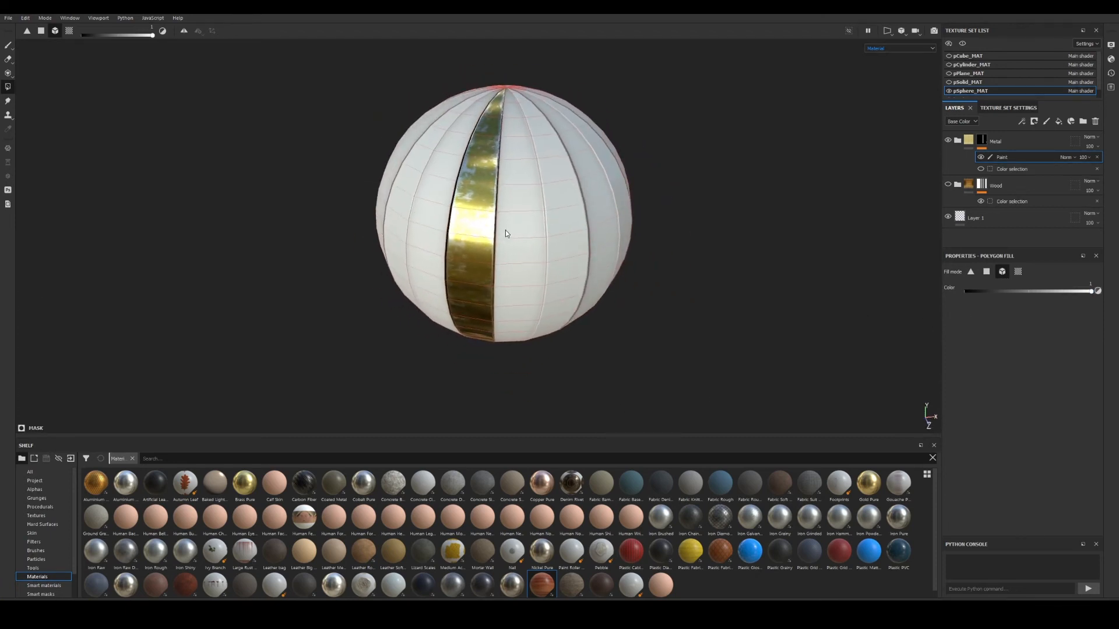
alt+middle_drag(505, 231, 537, 264)
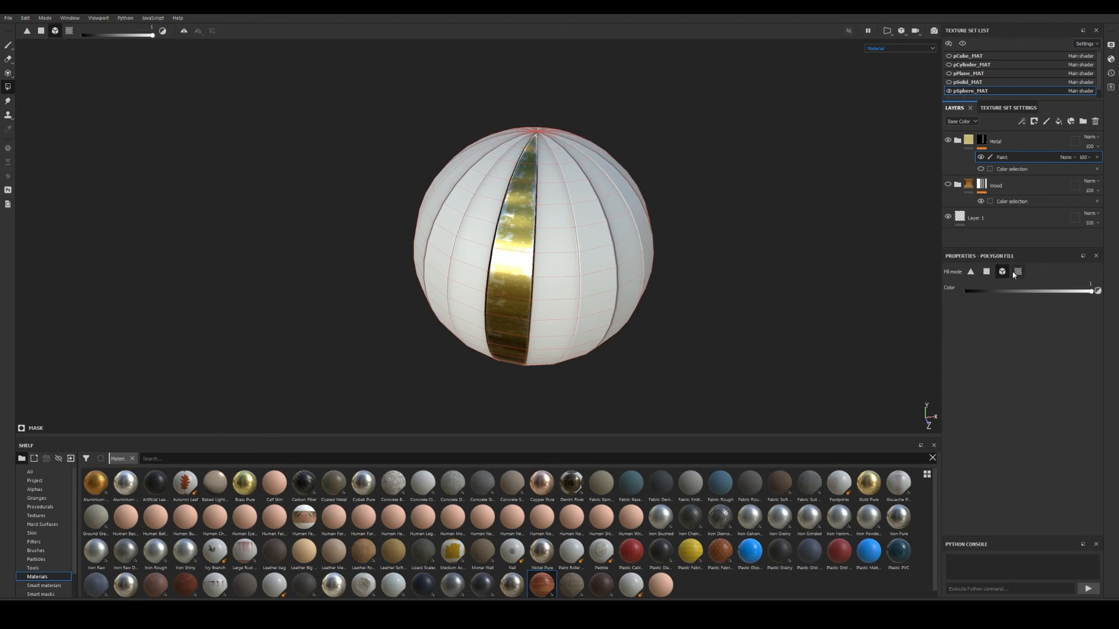
alt+drag(598, 243, 584, 229)
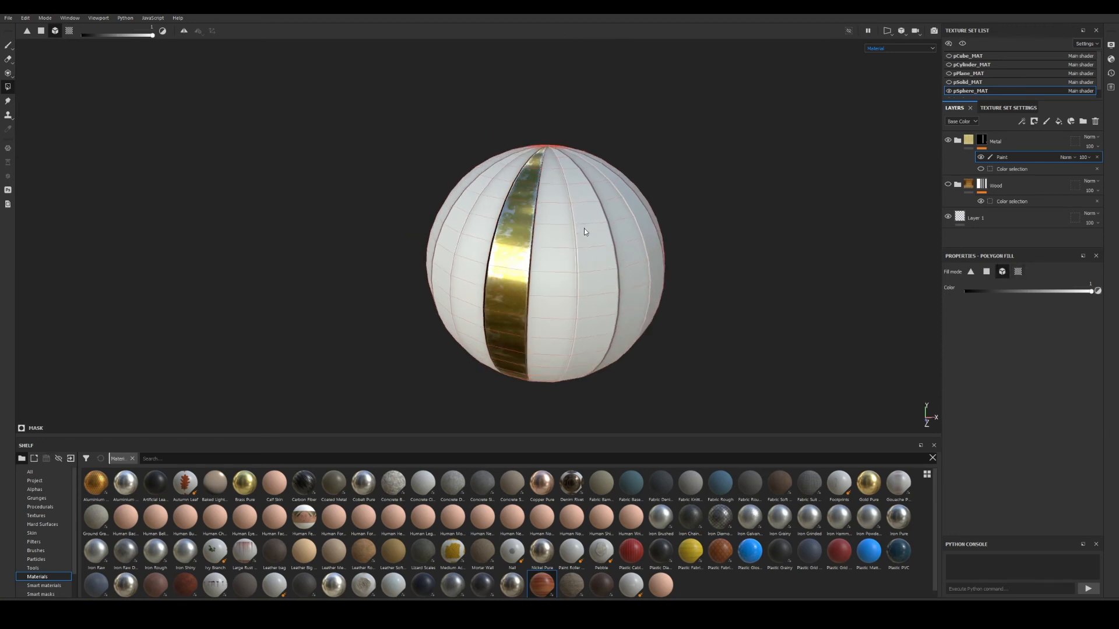
alt+right_drag(584, 229, 994, 306)
alt+middle_drag(505, 260, 526, 252)
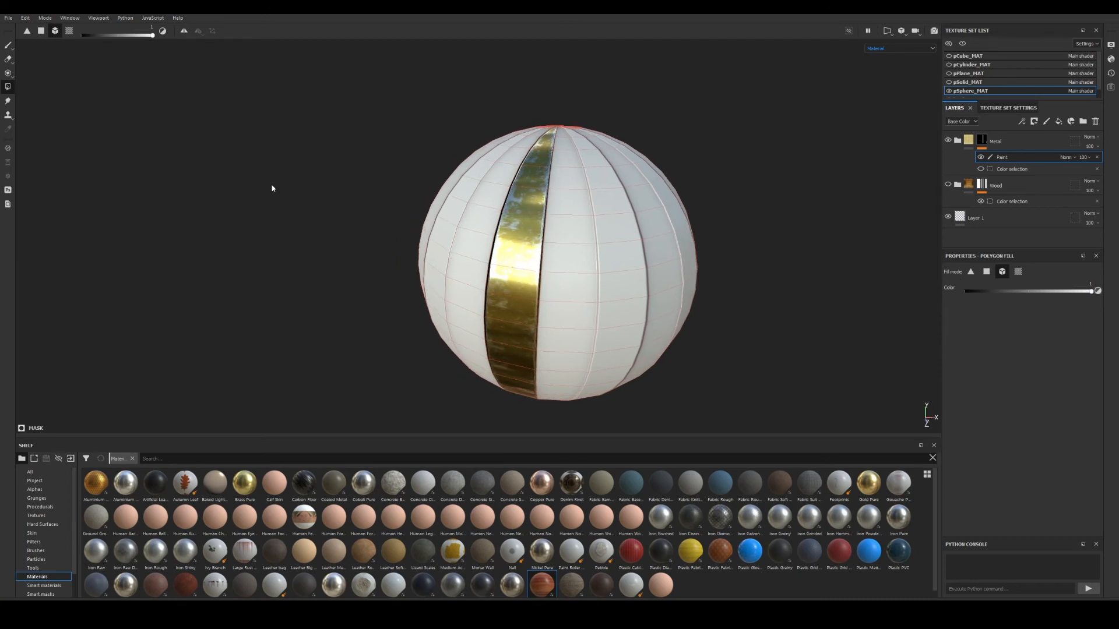
Toggle briefly to the paint brush and back to Polygon Fill, orbiting the sphere.
click(8, 45)
click(8, 88)
alt+drag(456, 297, 515, 293)
alt+right_drag(515, 292, 648, 301)
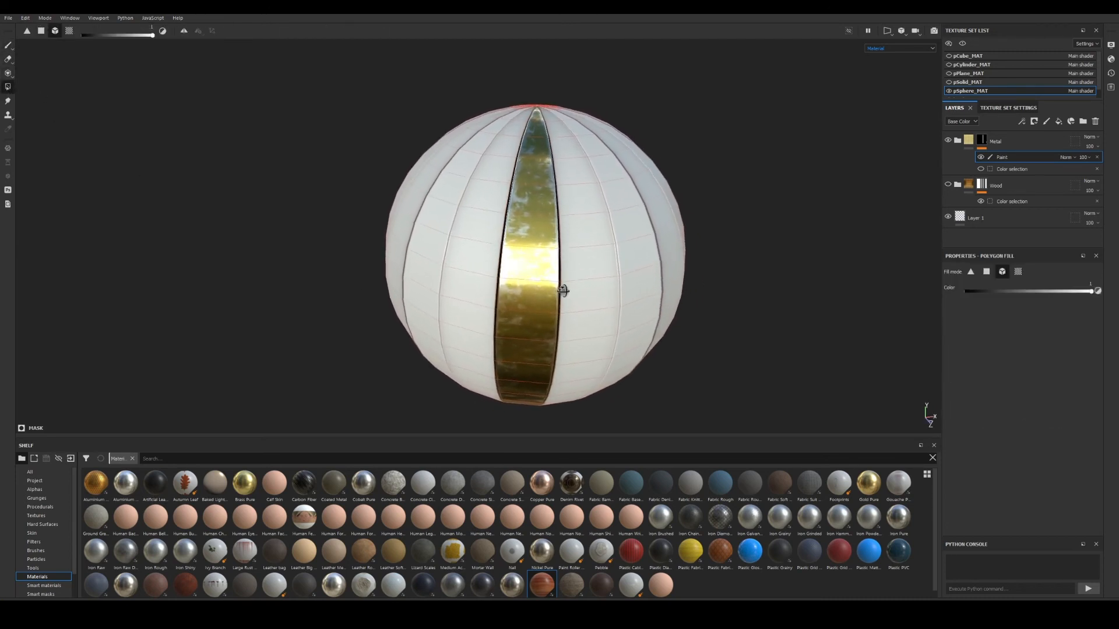
alt+middle_drag(564, 290, 547, 300)
alt+drag(547, 300, 609, 275)
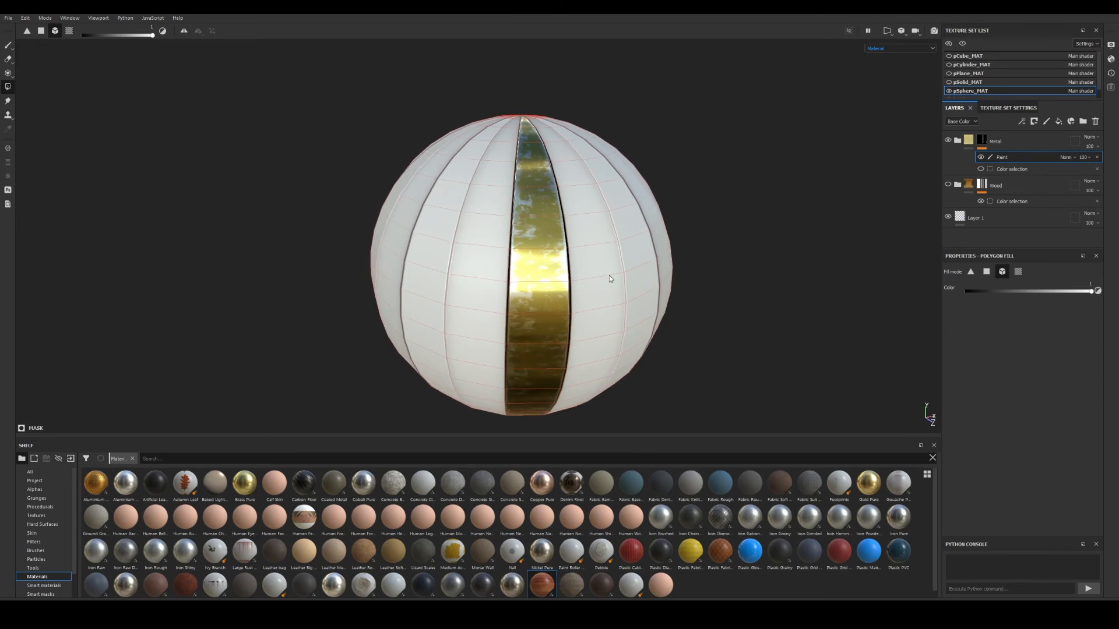
Turn Metal's colour selection back on and hide the hand-filled Paint effect.
click(980, 168)
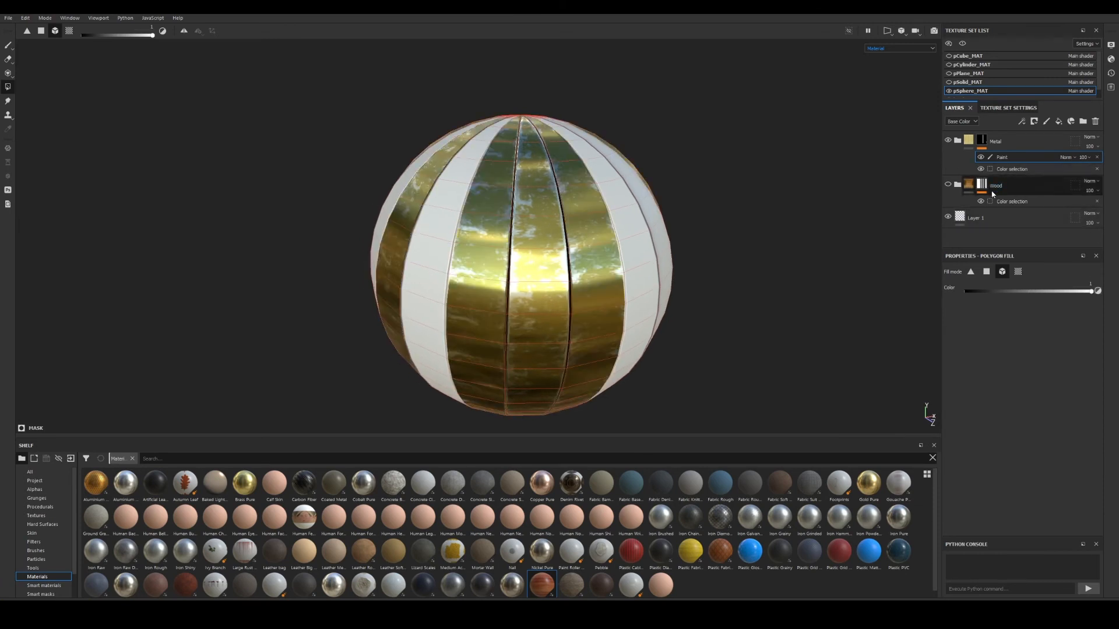
click(981, 158)
alt+right_drag(592, 270, 546, 233)
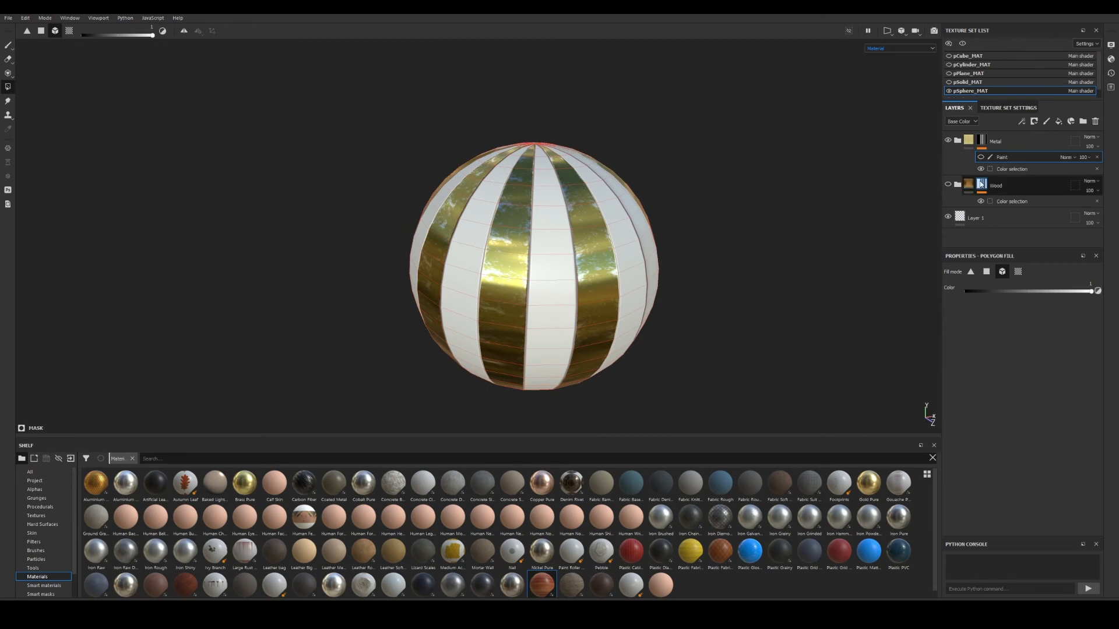
Show the Wood group again and select both the Metal and Wood groups.
click(948, 185)
click(1024, 187)
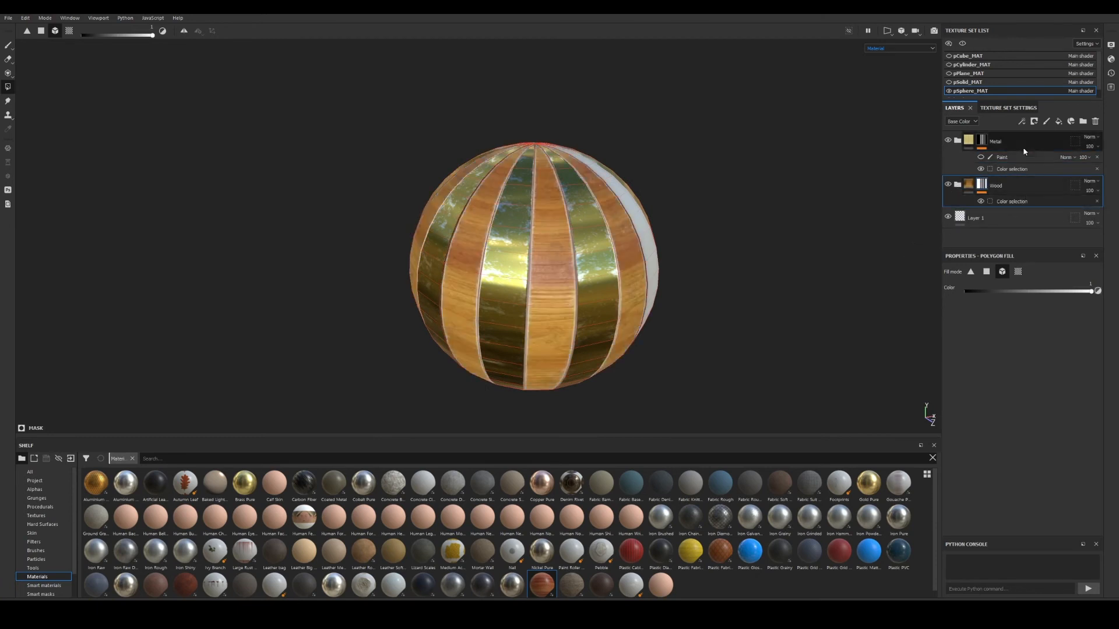
ctrl+click(1023, 146)
alt+right_drag(704, 238, 739, 251)
alt+middle_drag(738, 250, 706, 240)
alt+drag(707, 240, 648, 221)
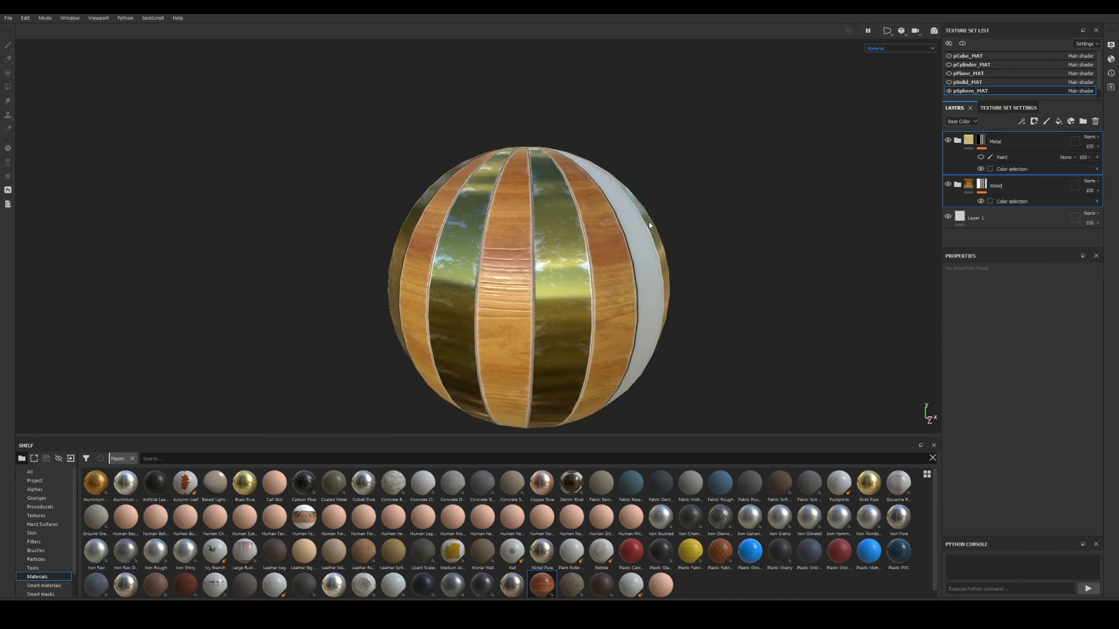
alt+middle_drag(648, 221, 635, 201)
Start renaming the Wood group, then the Metal group.
double_click(996, 186)
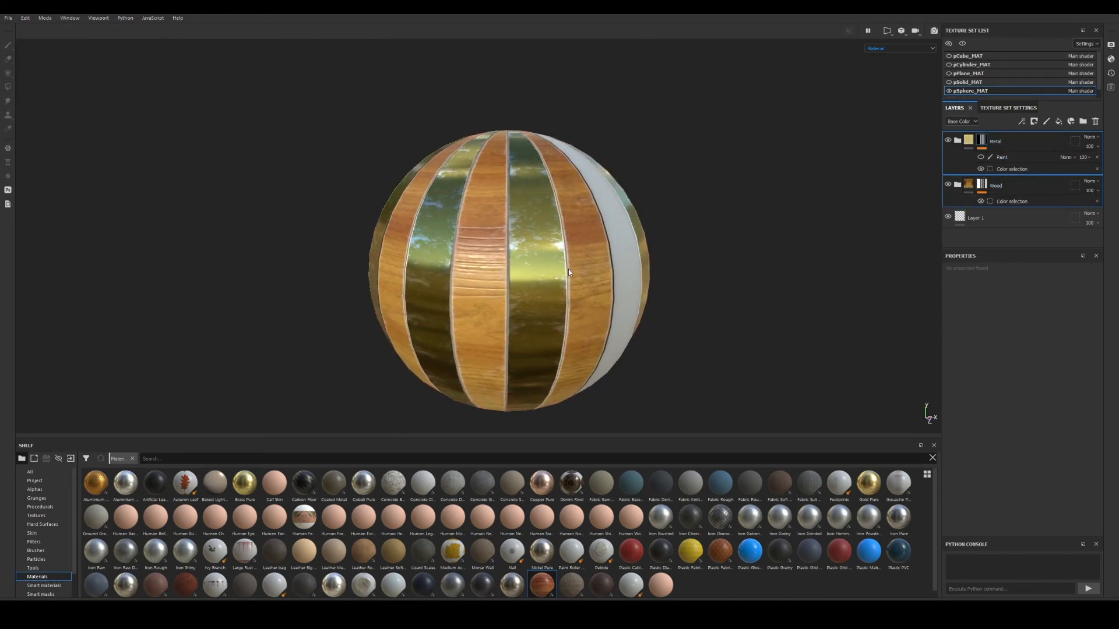
alt+drag(568, 268, 574, 267)
alt+middle_drag(575, 267, 582, 271)
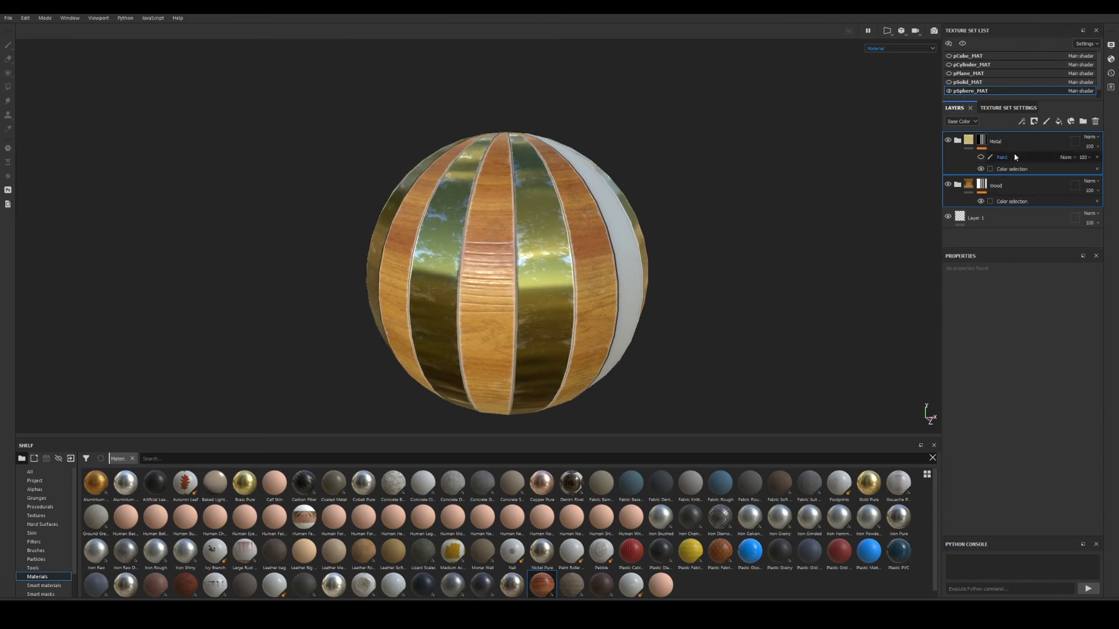
double_click(997, 142)
Group Metal and Wood with Ctrl+G into a folder named Mat1.
key(ctrl+g)
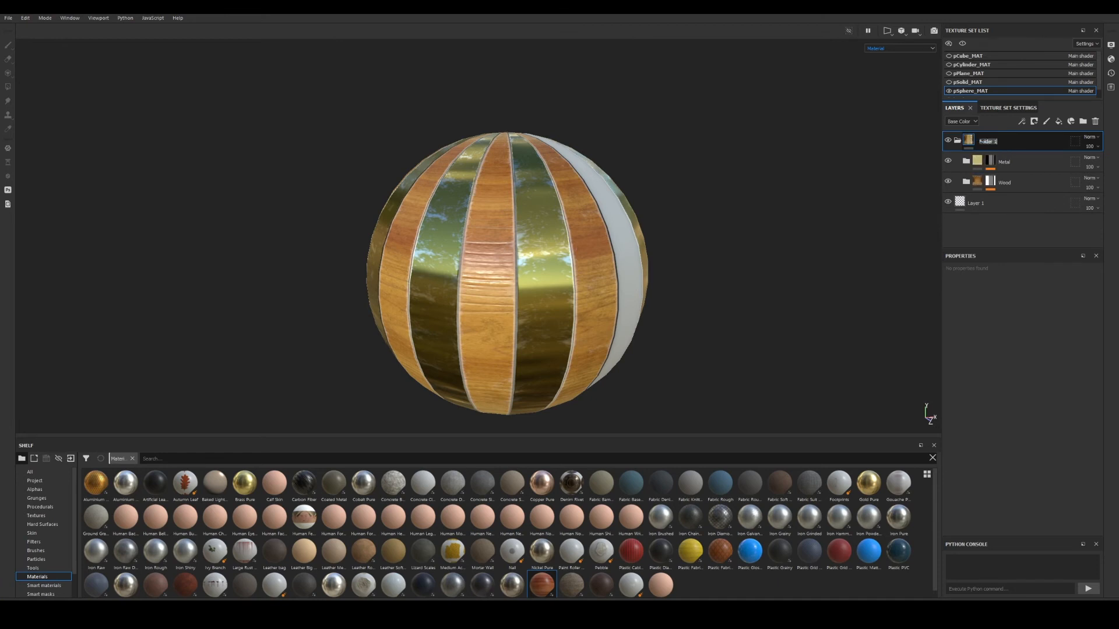
text(Mat1)
click(1033, 160)
click(1071, 140)
Save the collapsed Mat1 folder as a smart material.
right_click(1009, 142)
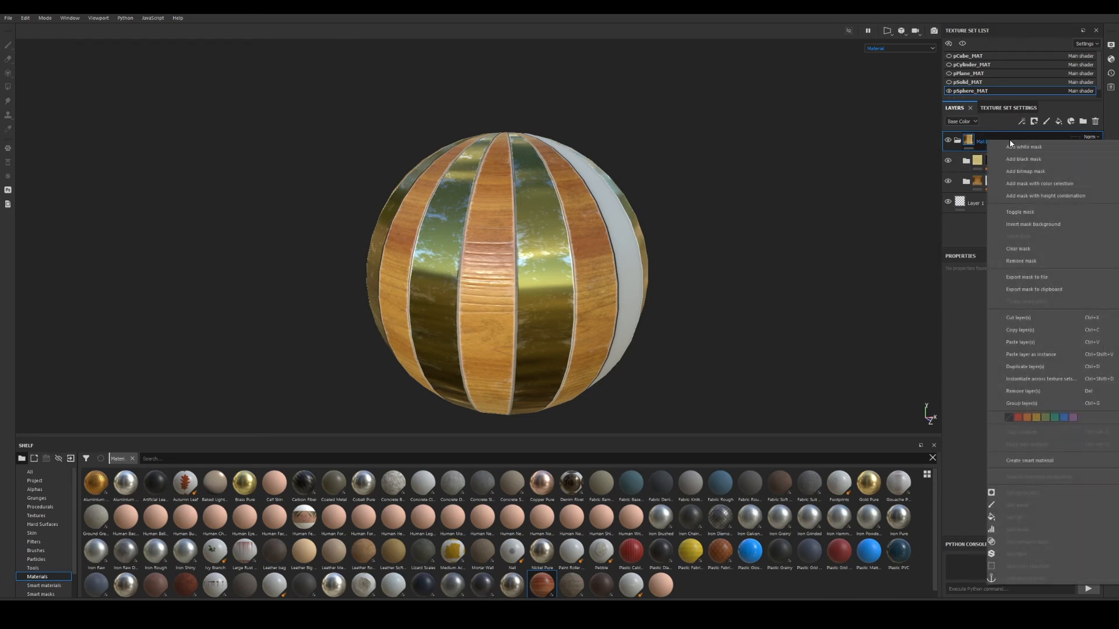
click(961, 143)
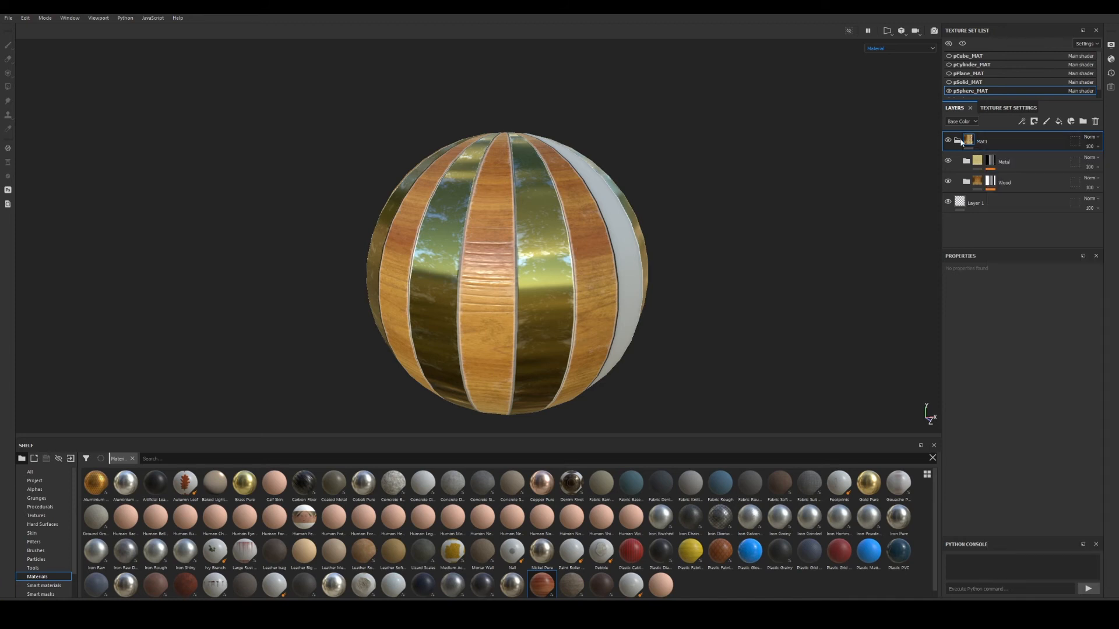
click(960, 142)
right_click(986, 140)
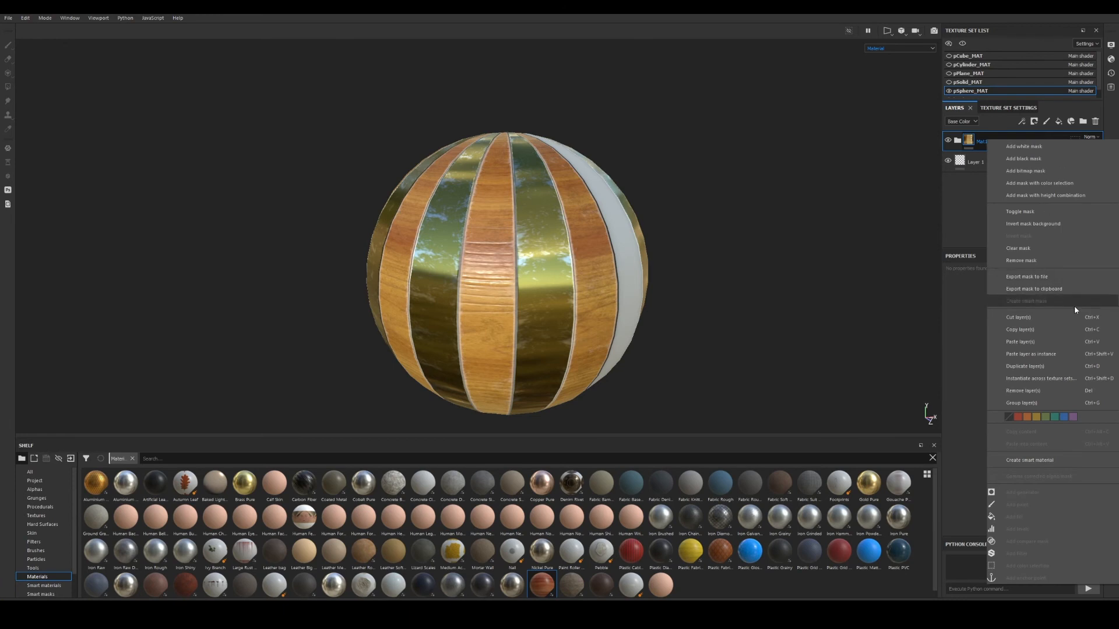
click(1030, 461)
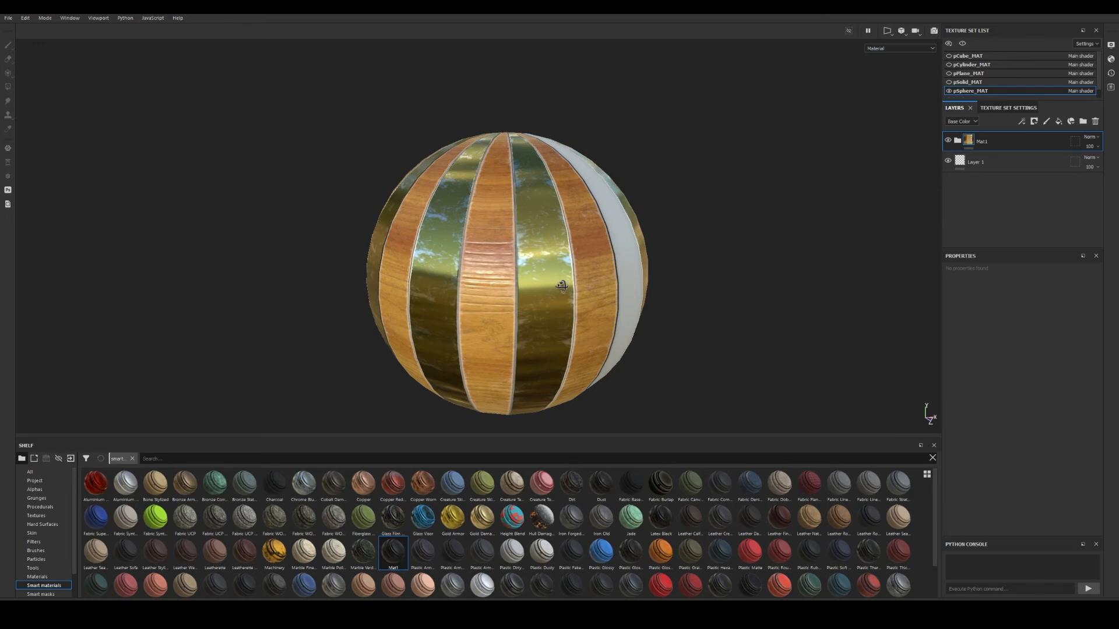
Show the other texture sets' meshes and frame the whole faceted solid.
alt+drag(562, 286, 556, 295)
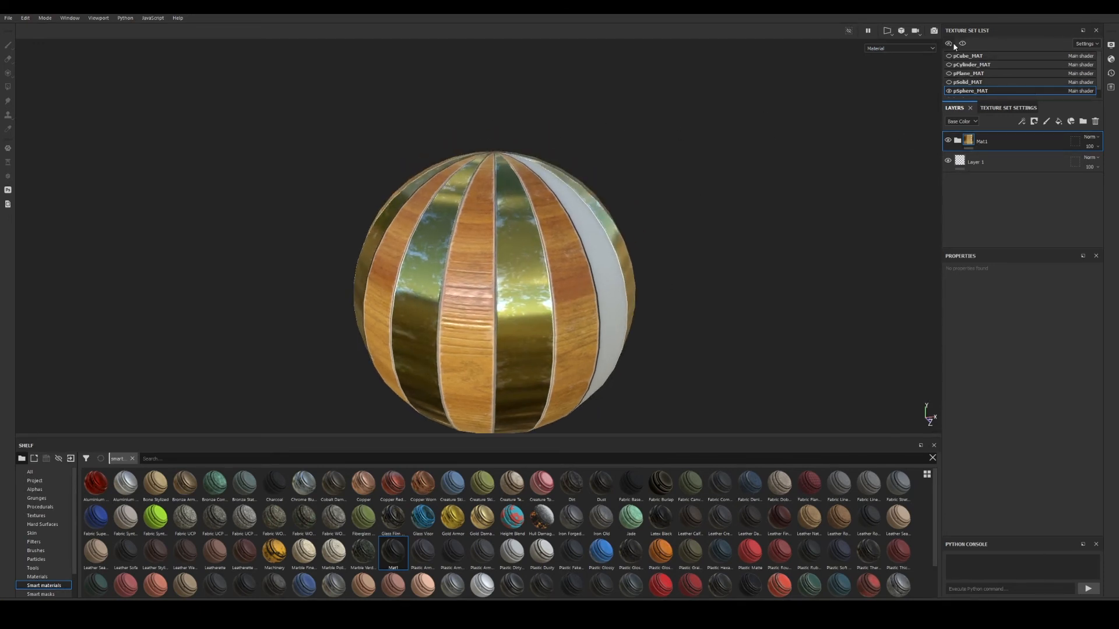
click(948, 44)
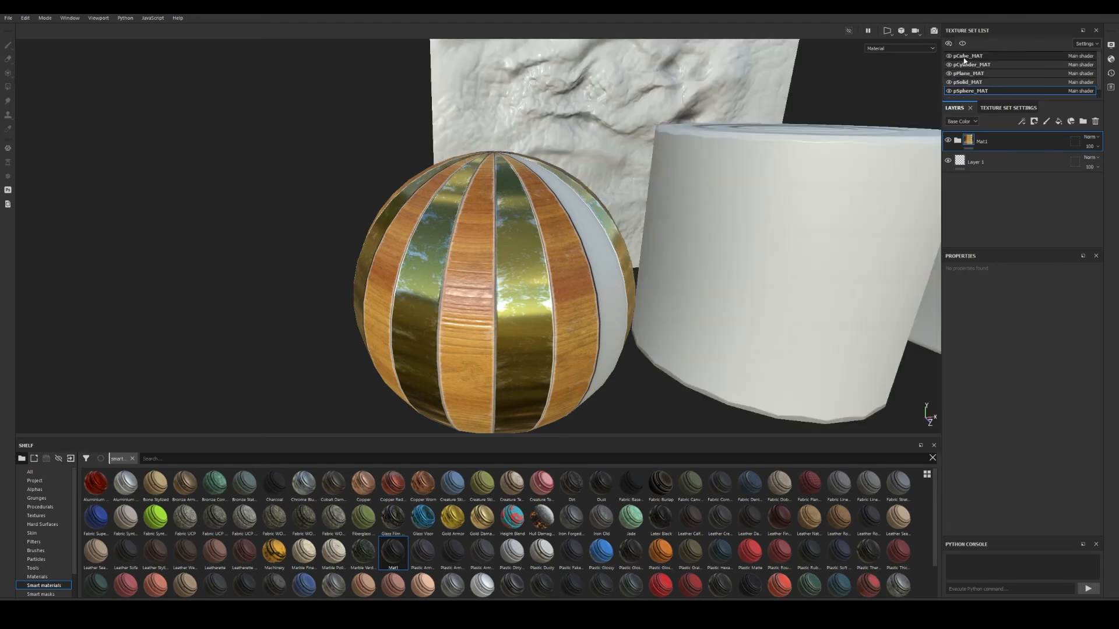
alt+right_drag(589, 224, 342, 192)
alt+drag(700, 229, 657, 256)
alt+middle_drag(751, 268, 618, 233)
alt+right_drag(618, 233, 539, 225)
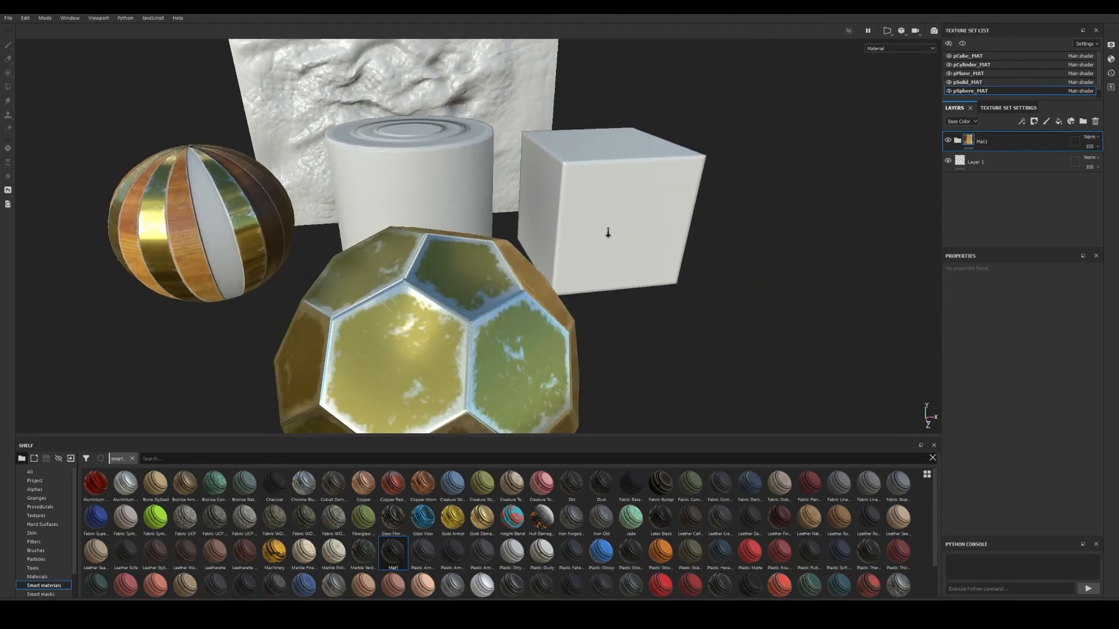
alt+drag(539, 224, 558, 214)
alt+middle_drag(558, 214, 579, 184)
alt+right_drag(579, 183, 548, 196)
alt+drag(547, 196, 664, 244)
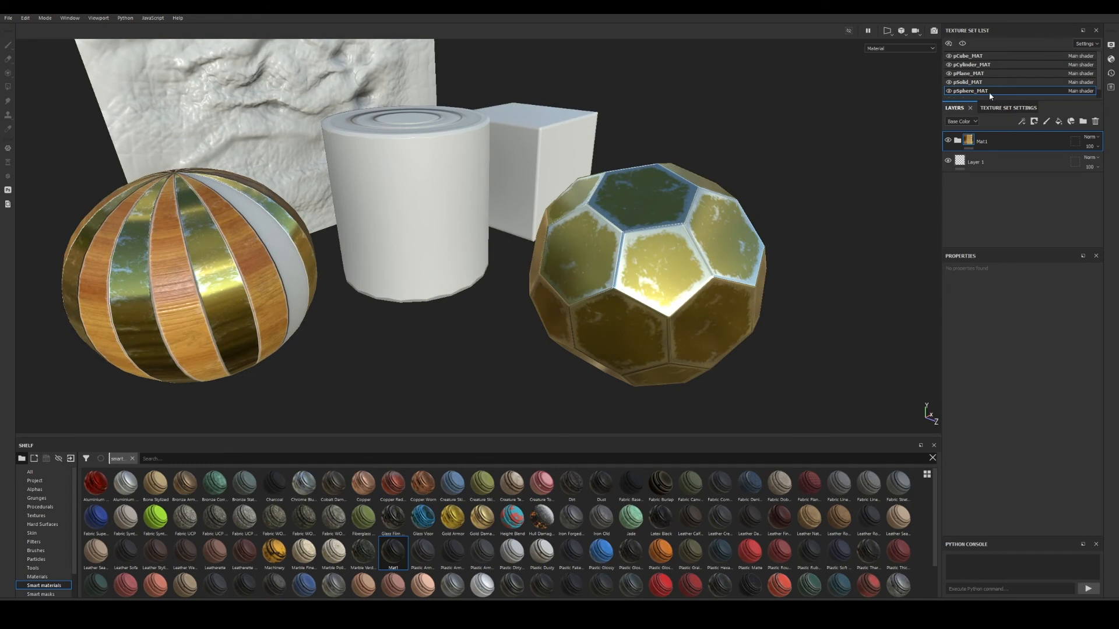
Switch to the pSolid_MAT texture set, then collapse and hide its Metal folder.
click(972, 83)
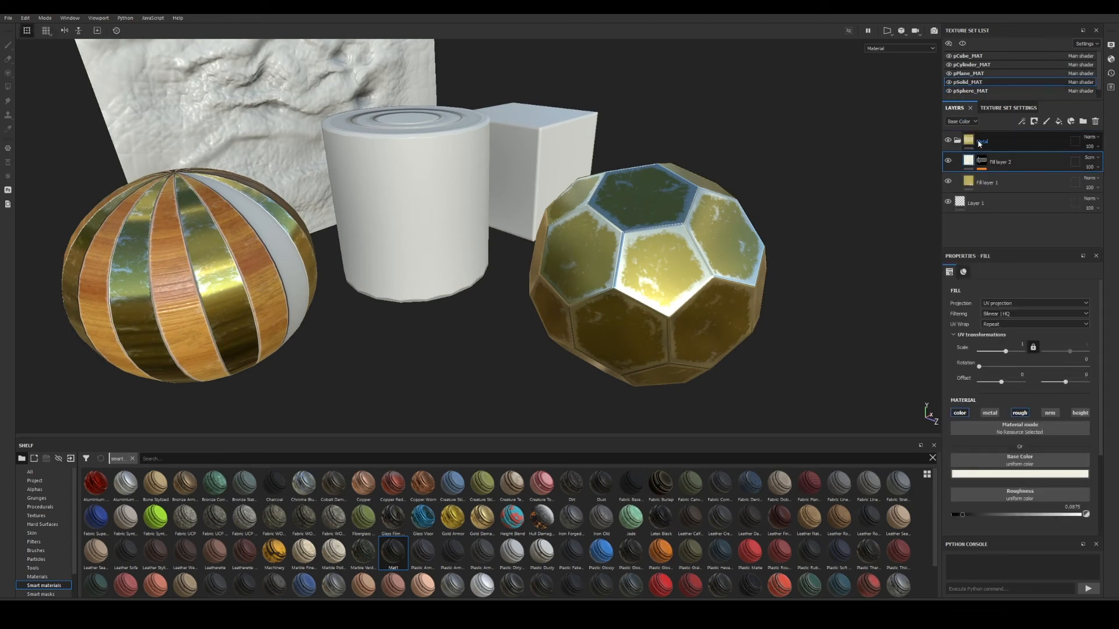
click(957, 141)
click(949, 140)
alt+drag(723, 211, 611, 228)
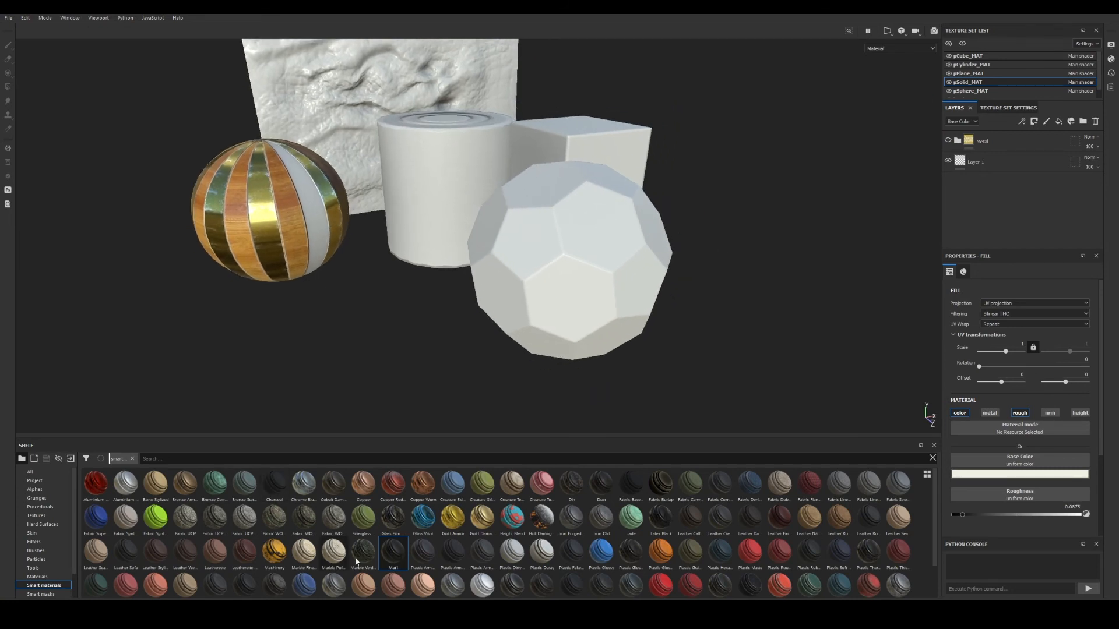
Drop the Mat1 smart material onto the solid and expand its group.
drag(425, 551, 554, 280)
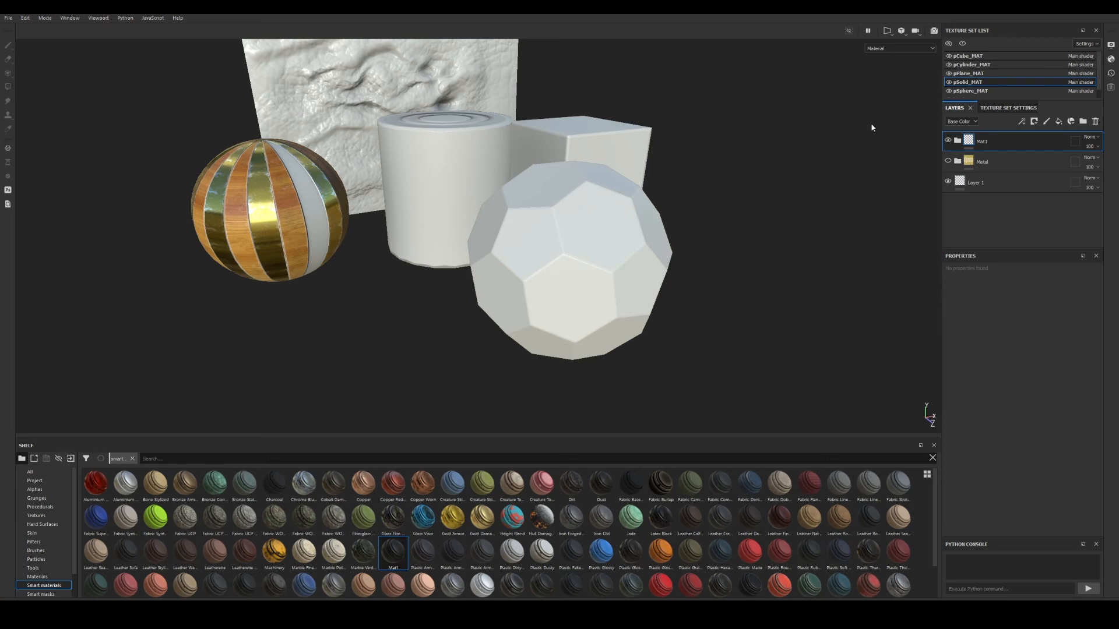
click(957, 141)
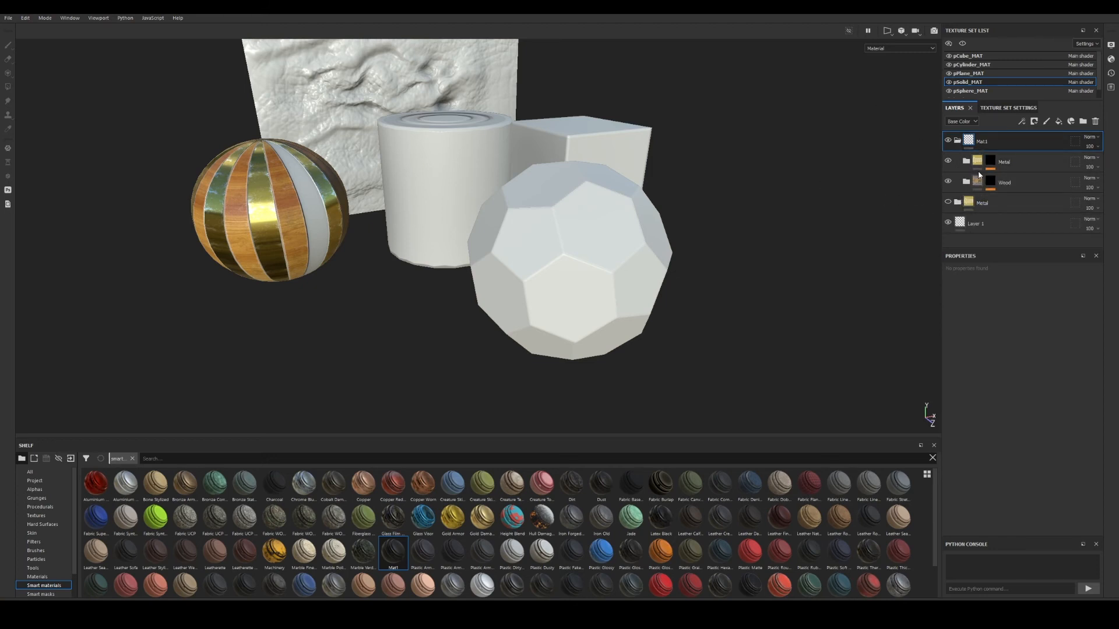
alt+drag(730, 224, 701, 240)
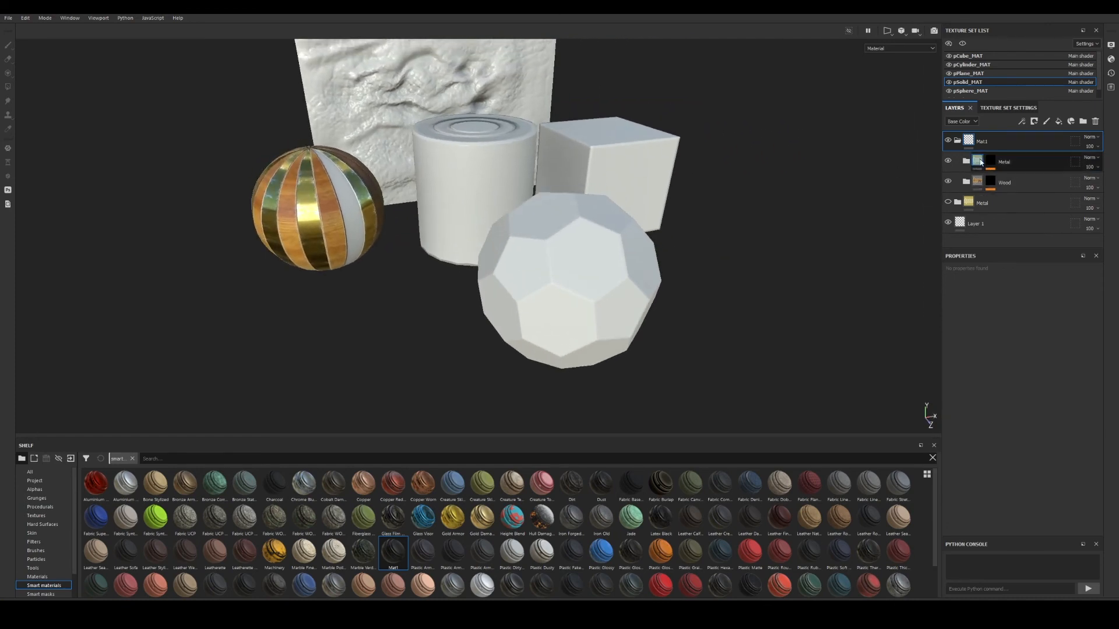
scroll(641, 218, down, 3)
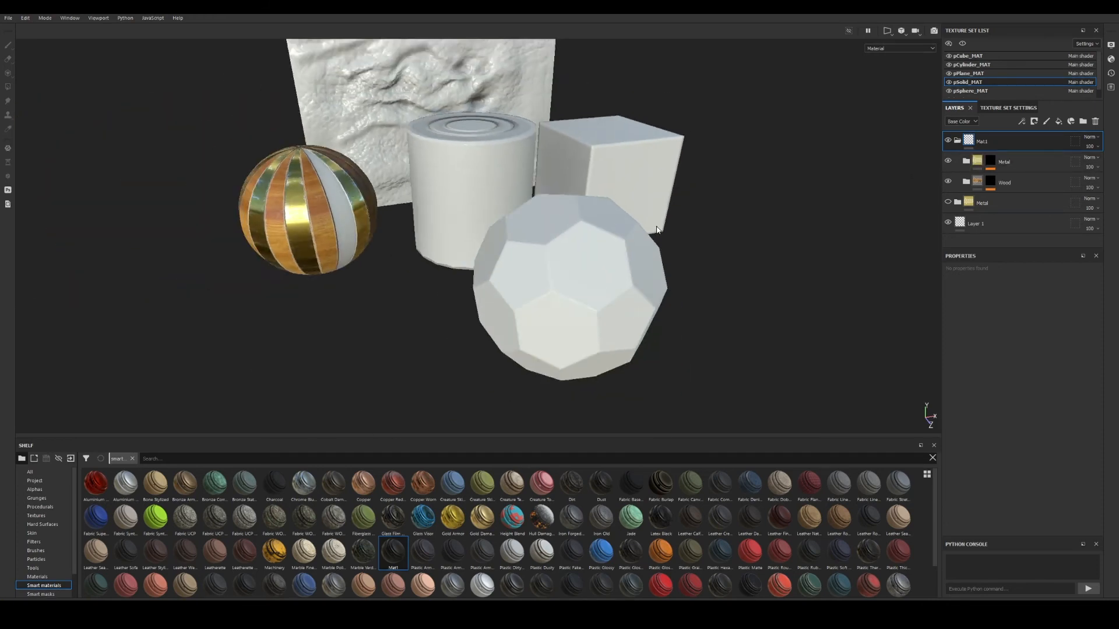
scroll(663, 232, up, 5)
scroll(664, 233, down, 3)
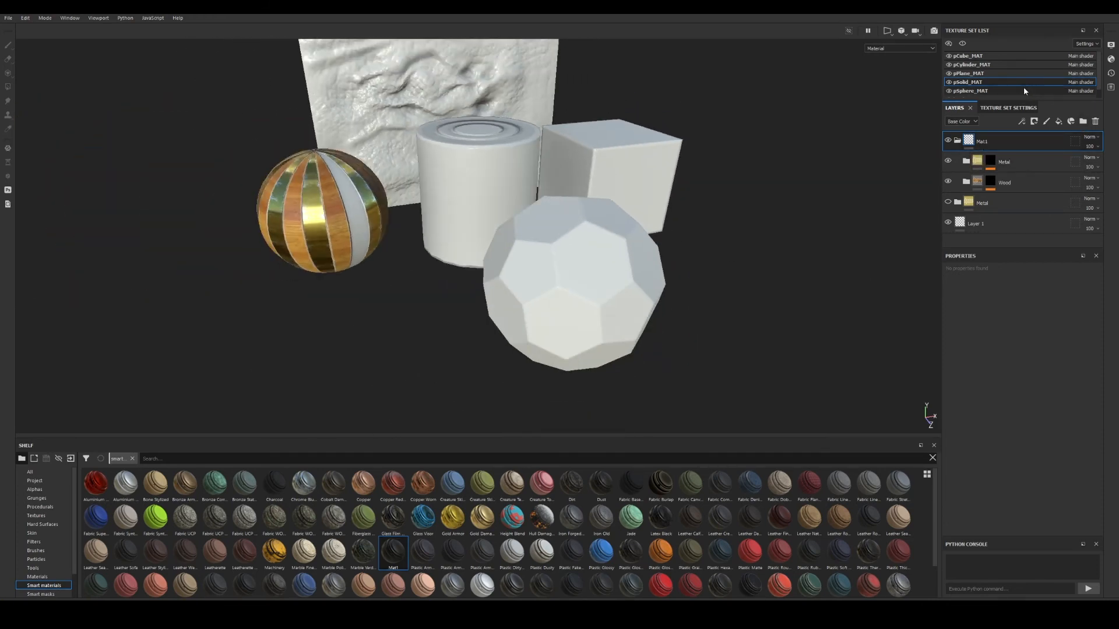
Bake mesh maps for pSolid_MAT only via Texture Set Settings, then dismiss the finished message.
click(1008, 108)
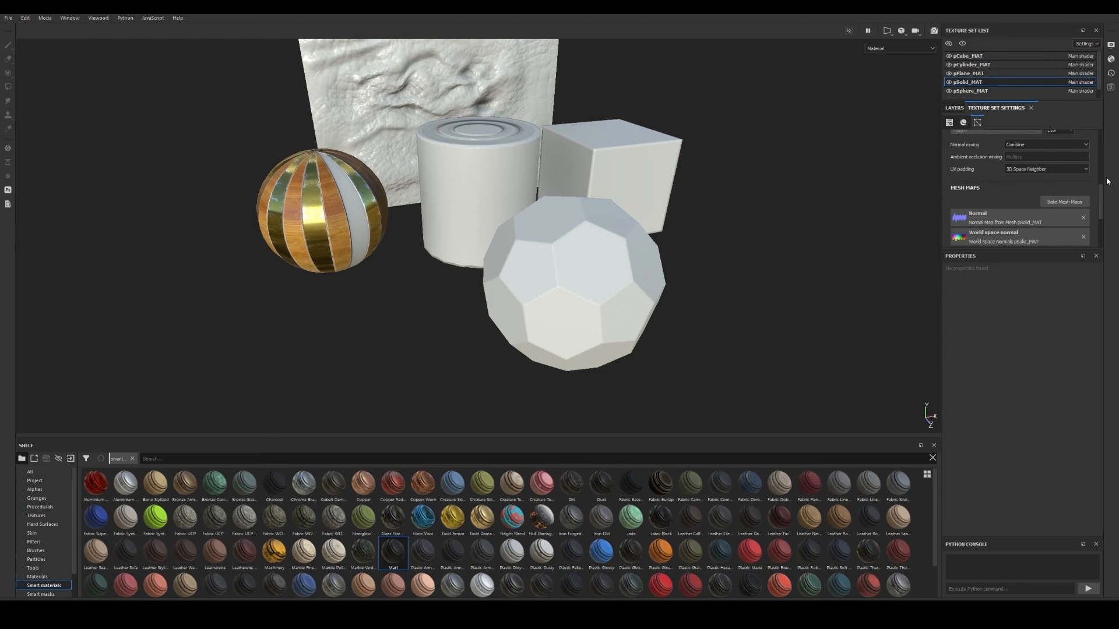
click(1072, 202)
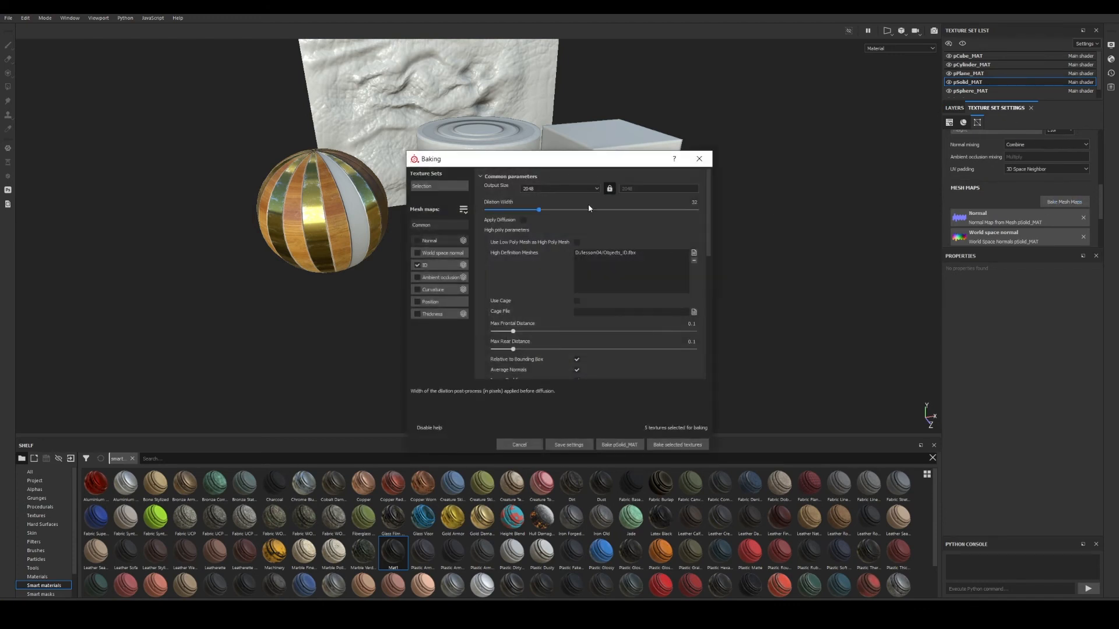
drag(558, 166, 835, 135)
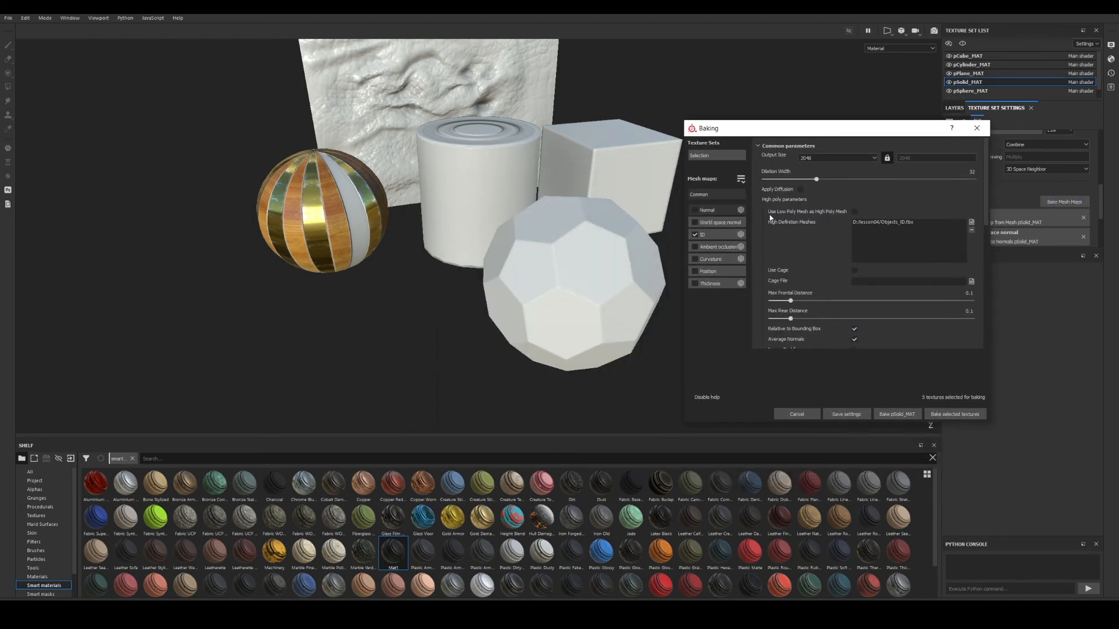
click(893, 414)
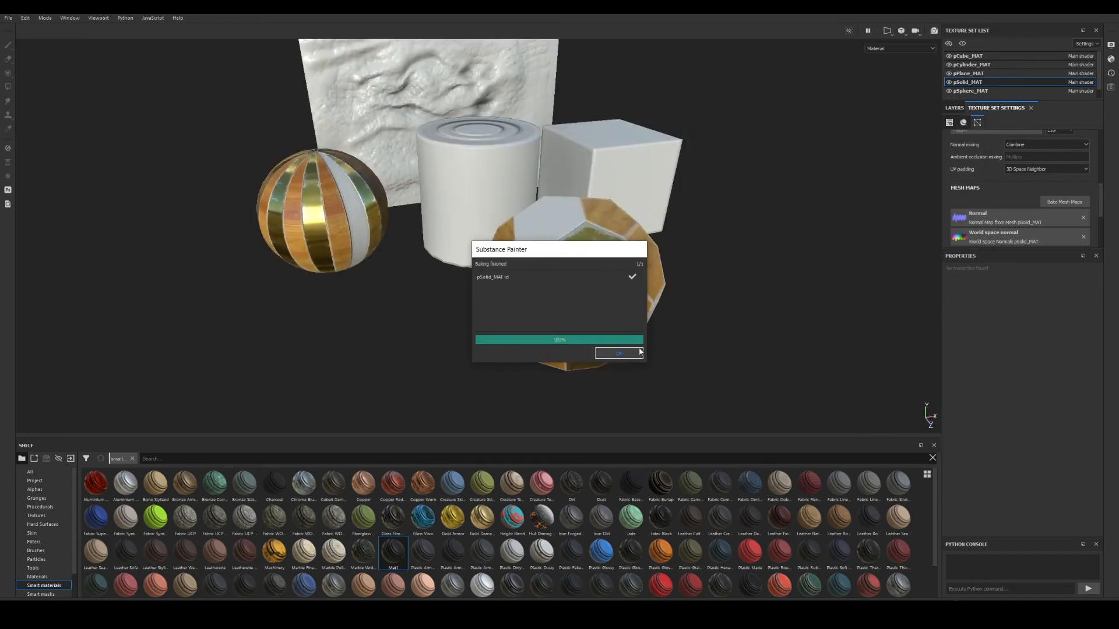
click(619, 353)
alt+drag(630, 354, 649, 291)
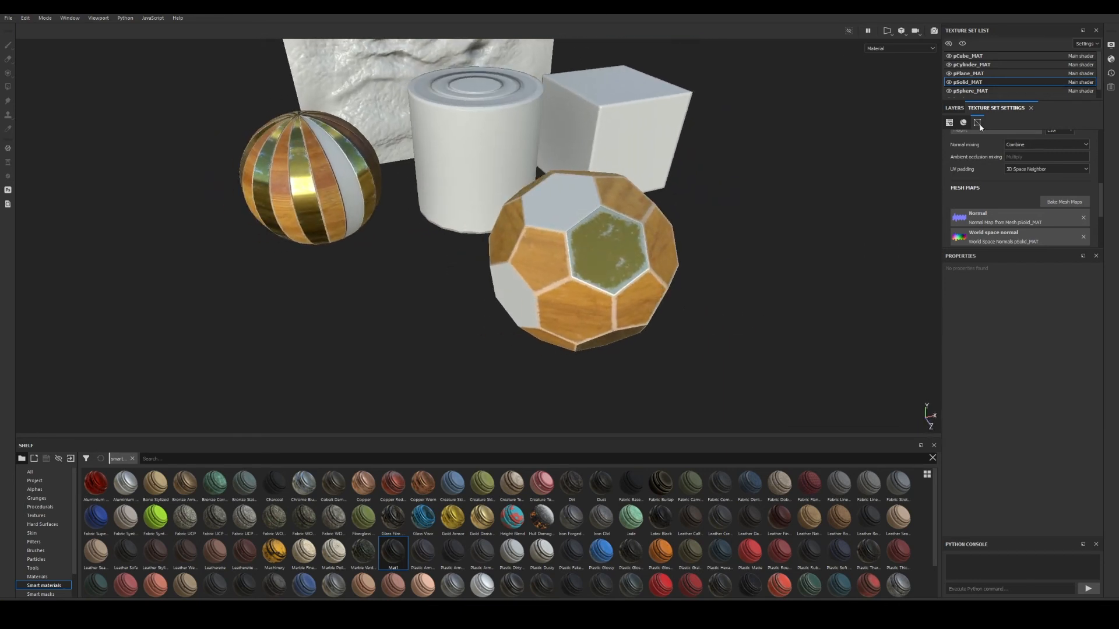
Return to the layer stack, orbit closer, and show the baked ID map with B.
click(954, 107)
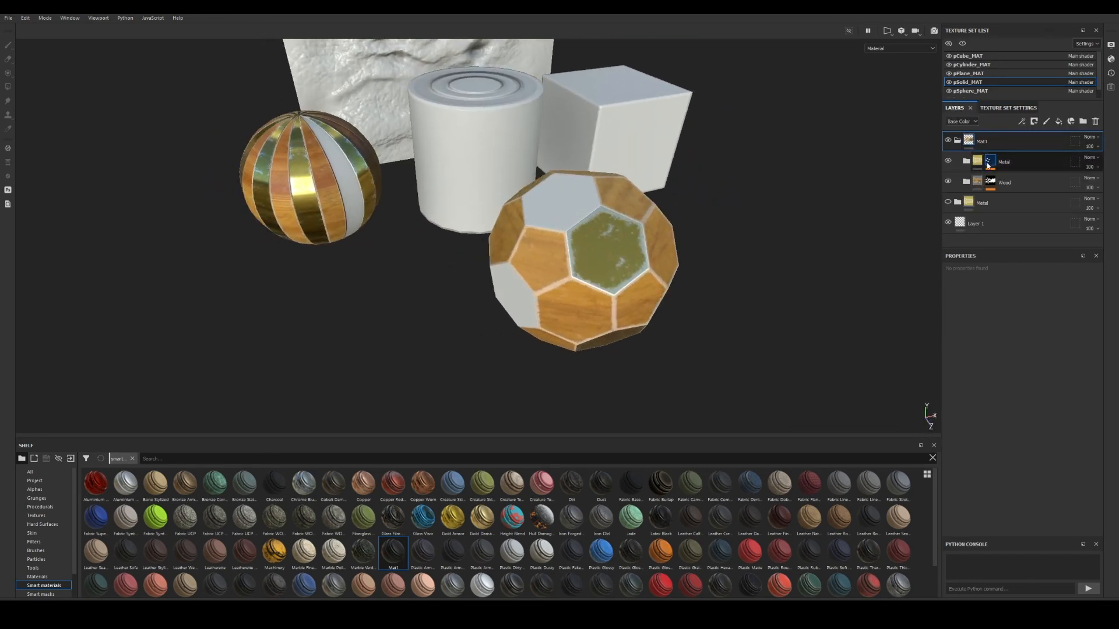
alt+drag(643, 277, 595, 282)
alt+right_drag(595, 285, 753, 296)
alt+drag(754, 296, 694, 258)
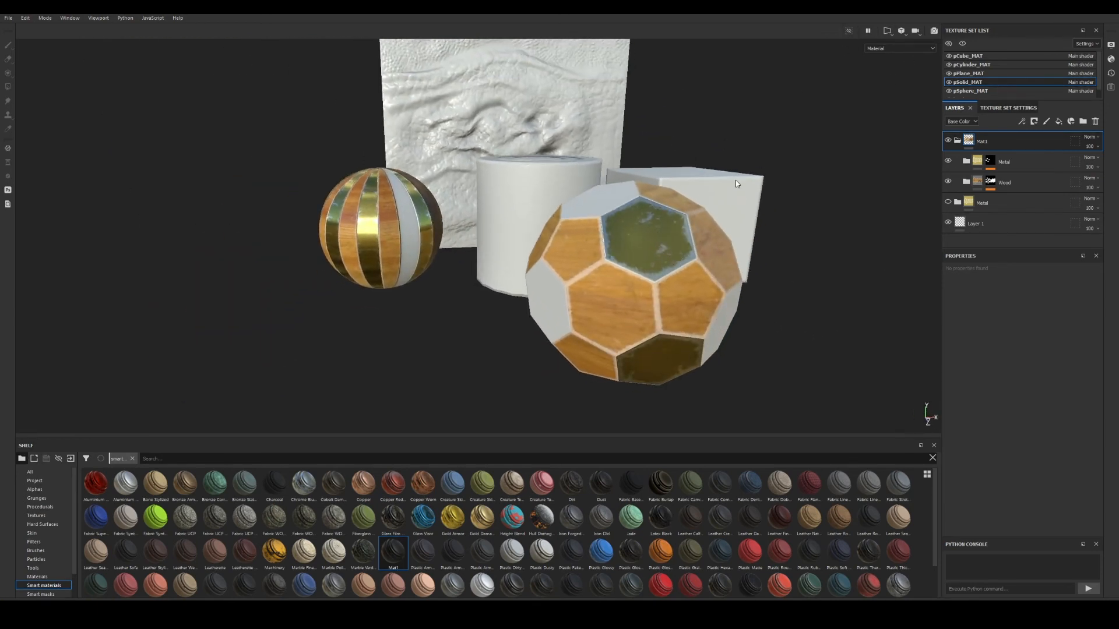
key(b)
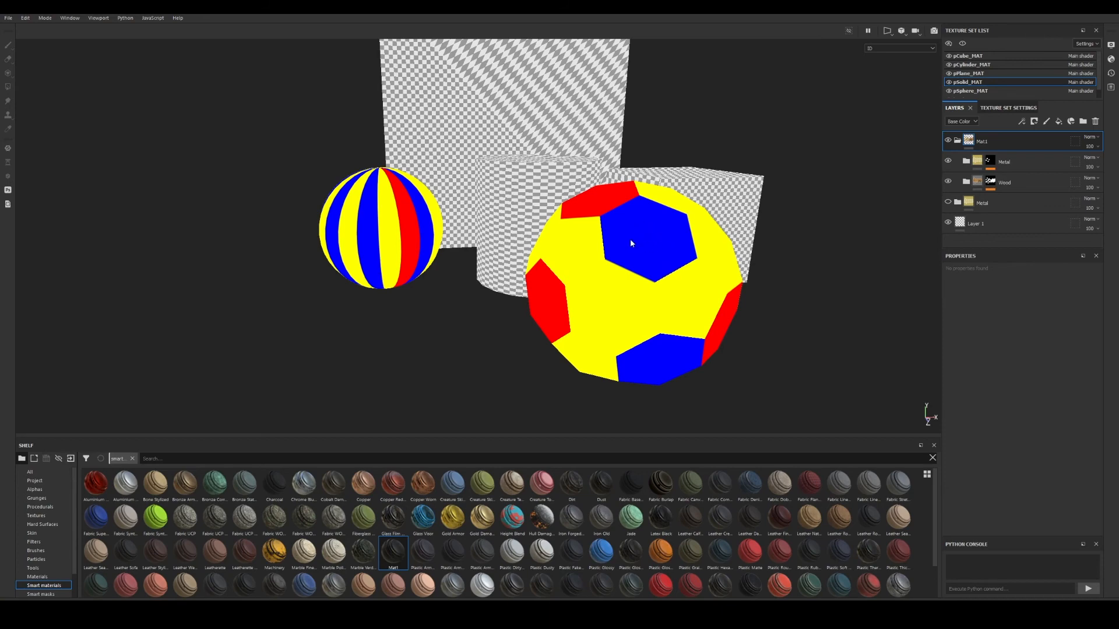
Preview the curvature and other mesh maps with B, then return to the material with M.
key(b)
key(m)
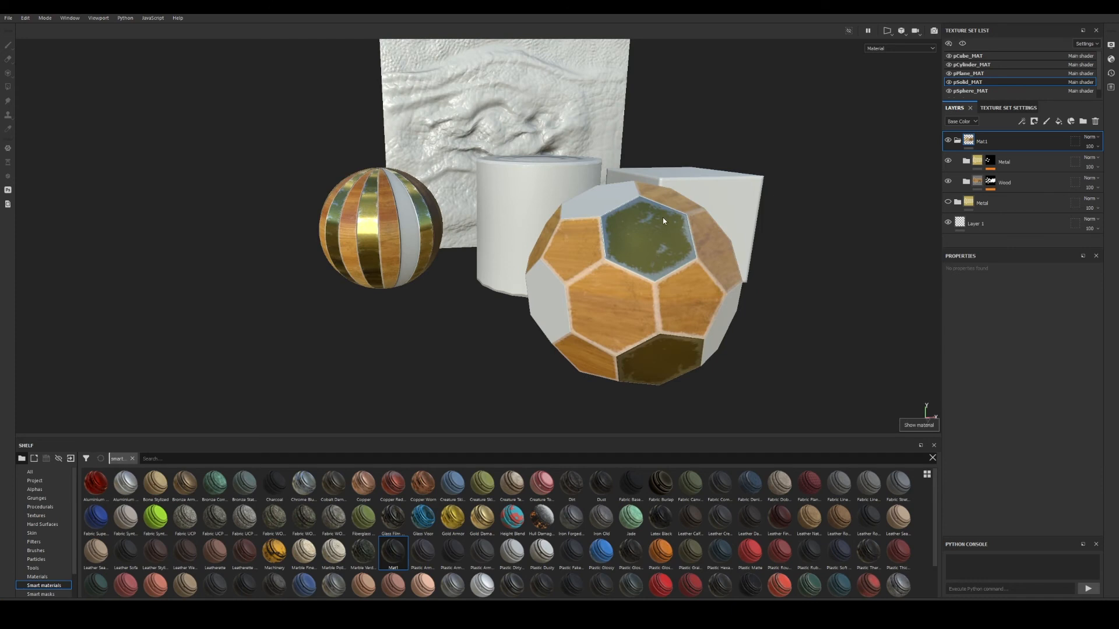
key(b)
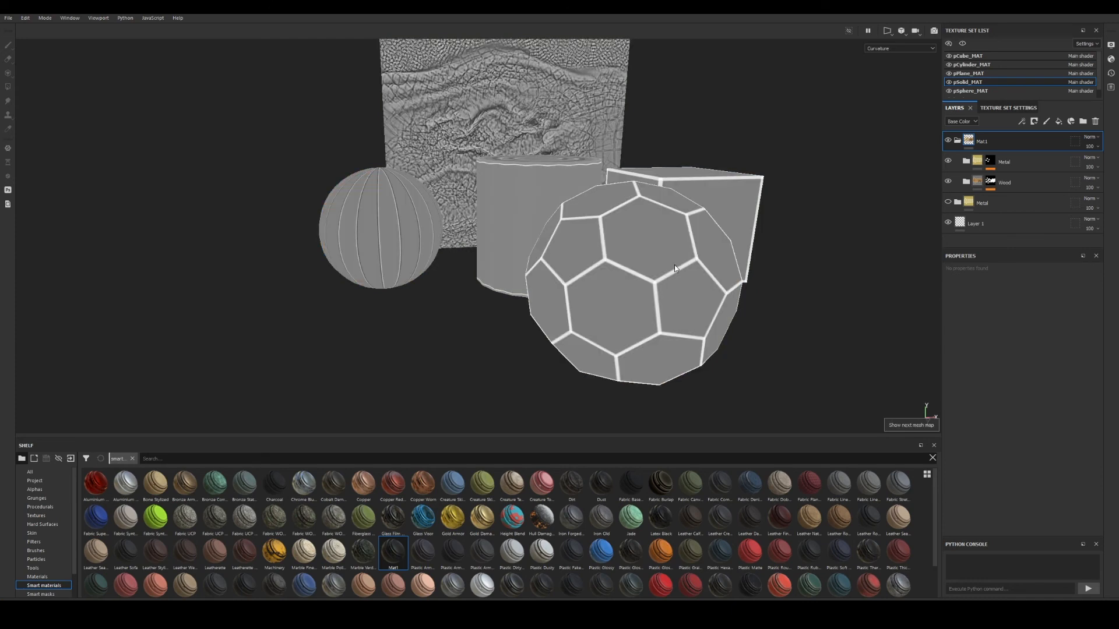
key(m)
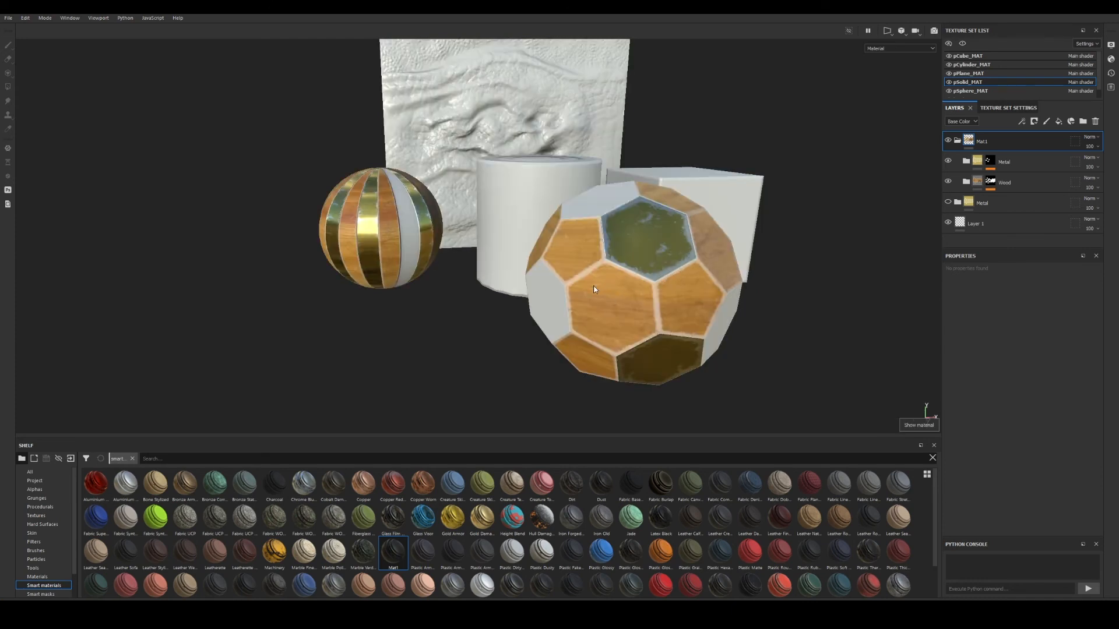
alt+drag(625, 306, 857, 253)
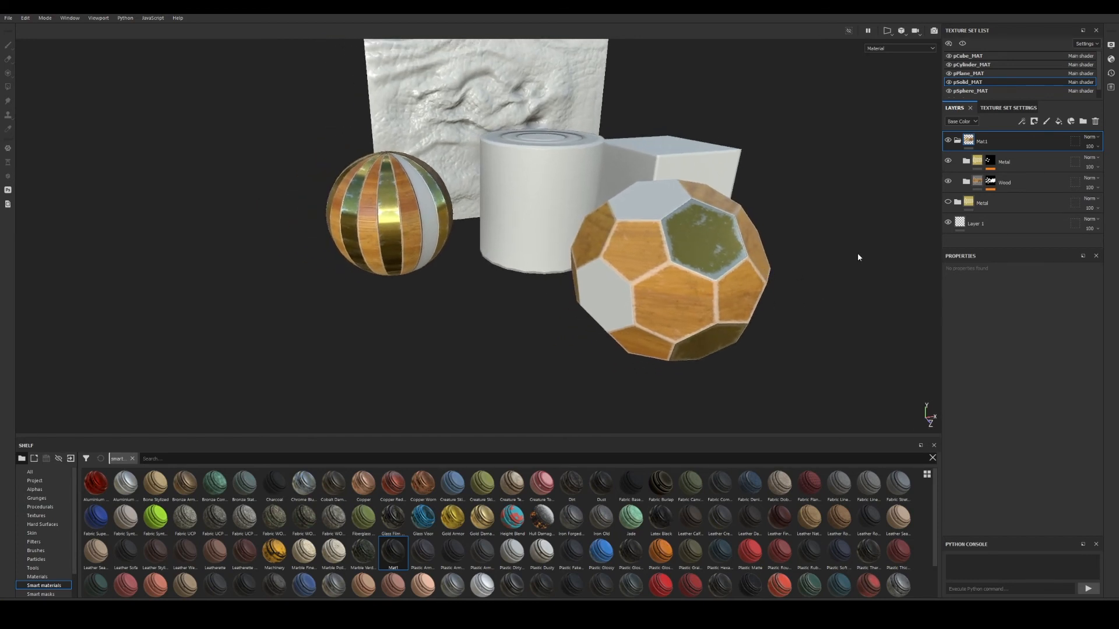
Hide the Color selection effect in the Metal layer's mask.
click(991, 161)
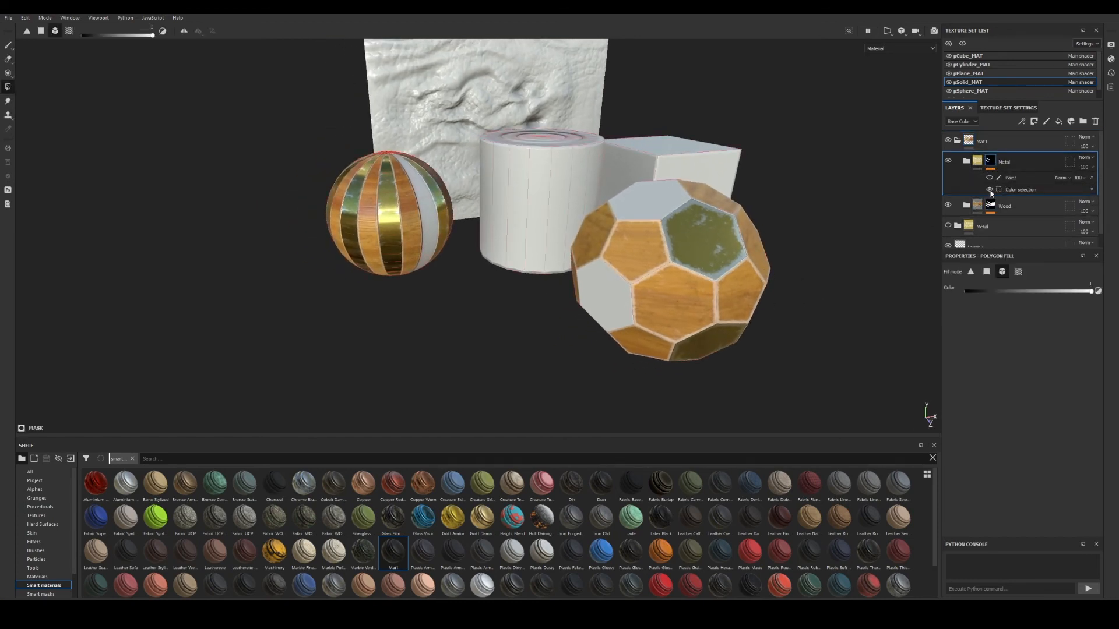
click(990, 189)
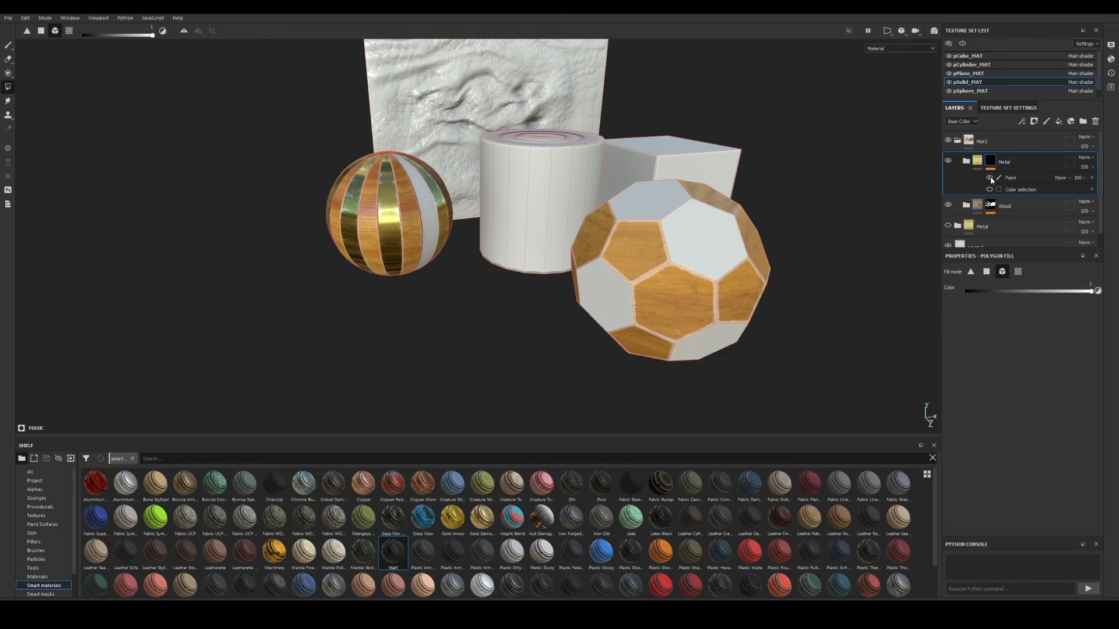
alt+drag(788, 220, 720, 252)
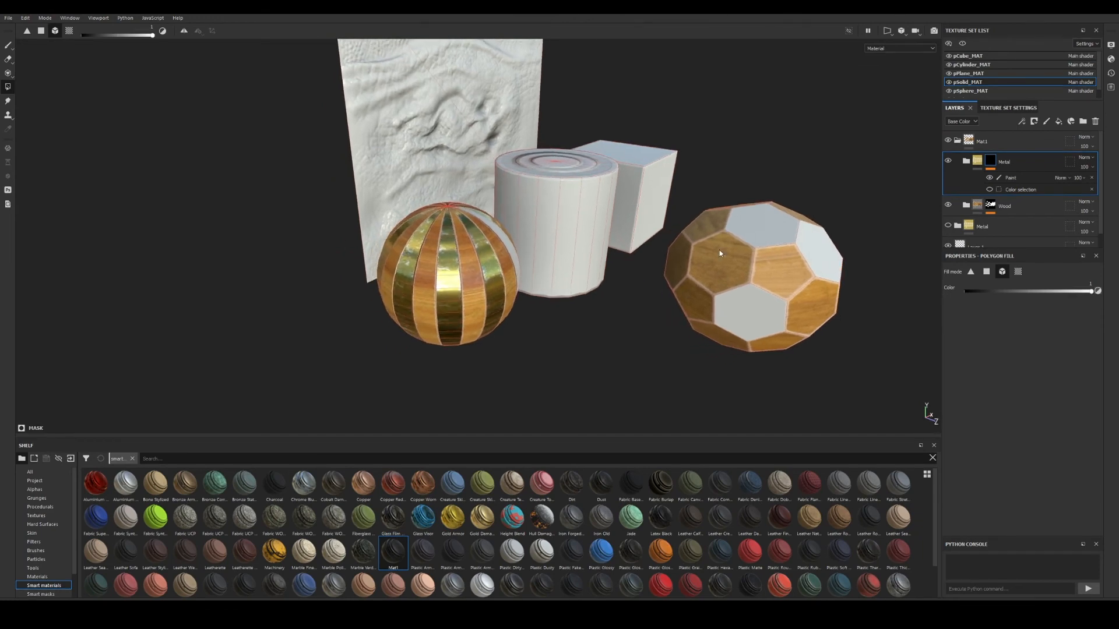
alt+drag(504, 266, 676, 291)
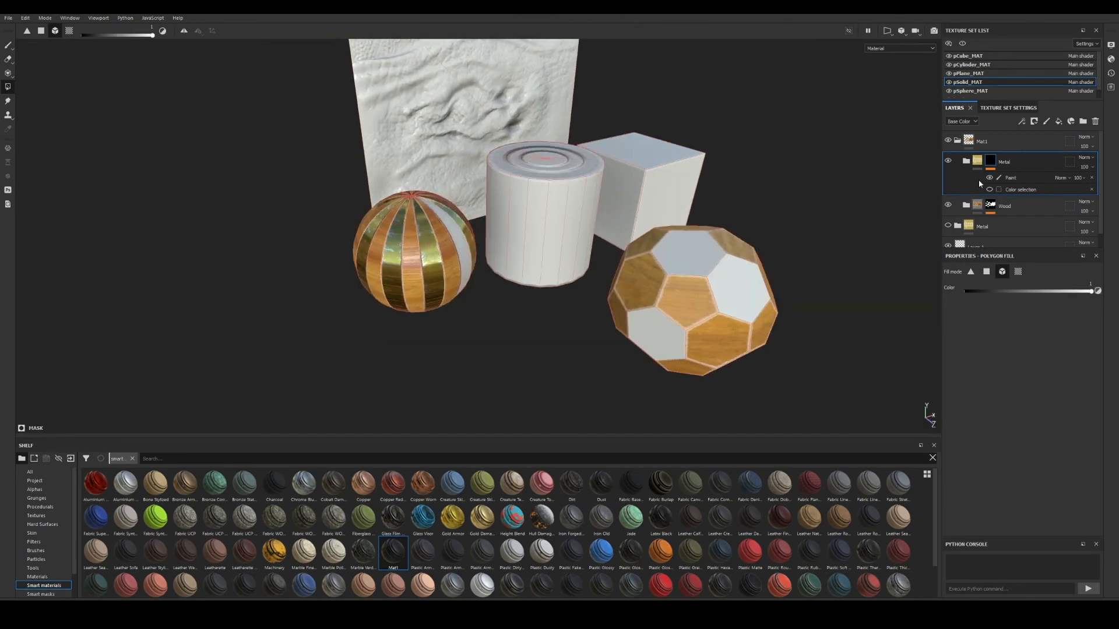
alt+click(990, 161)
alt+drag(751, 274, 447, 205)
Inspect the mask in the F3 UV view, then return to the material and F2 3D view.
key(F3)
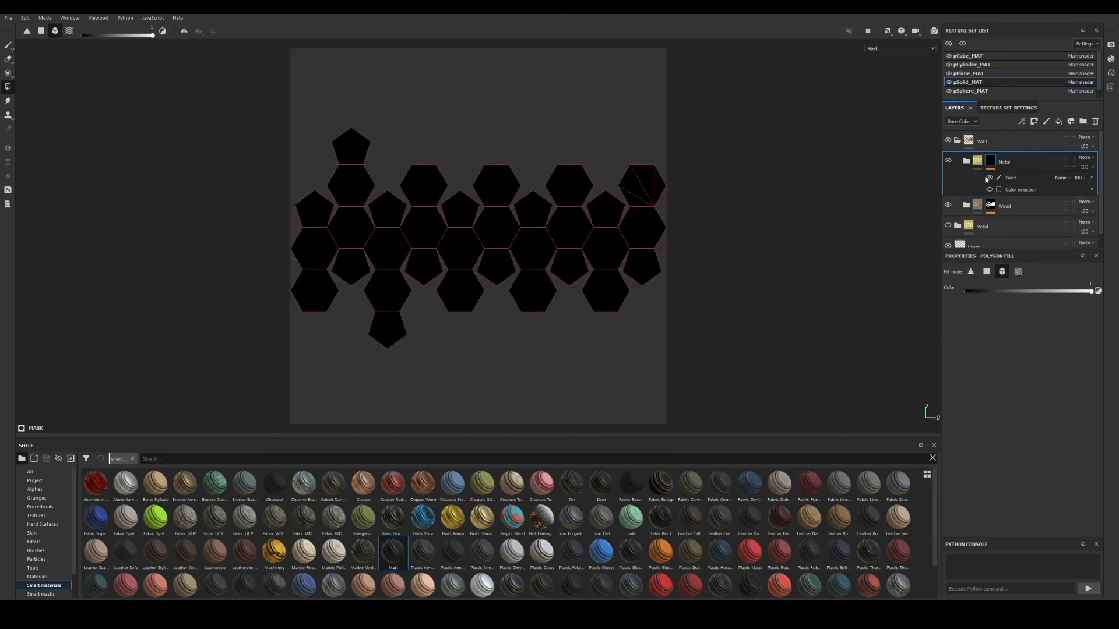
mouse_move(982, 163)
key(m)
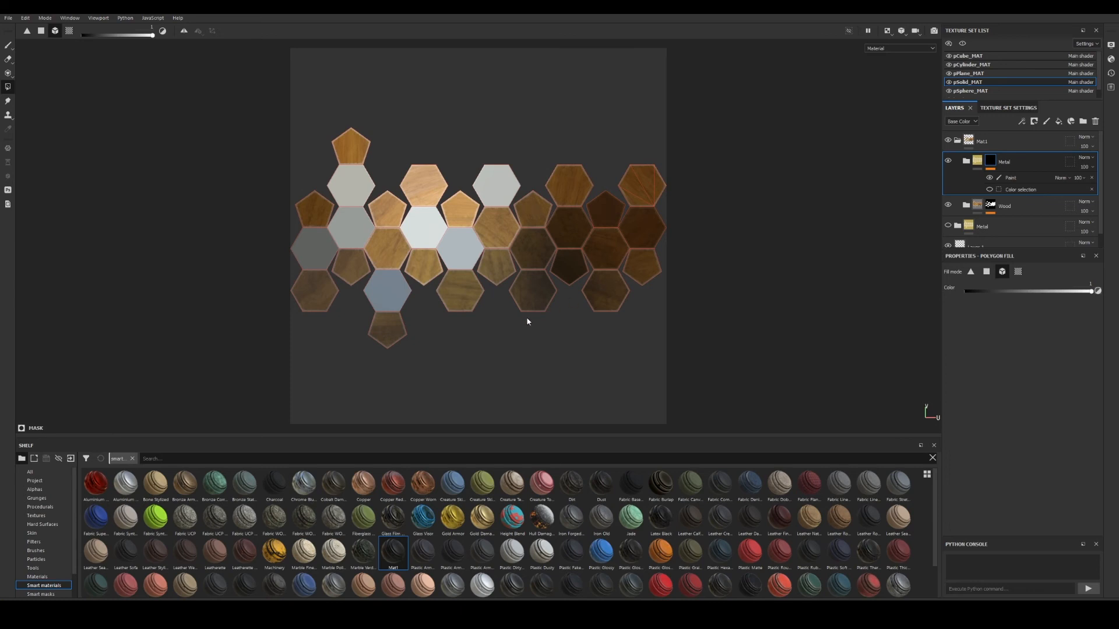
key(3)
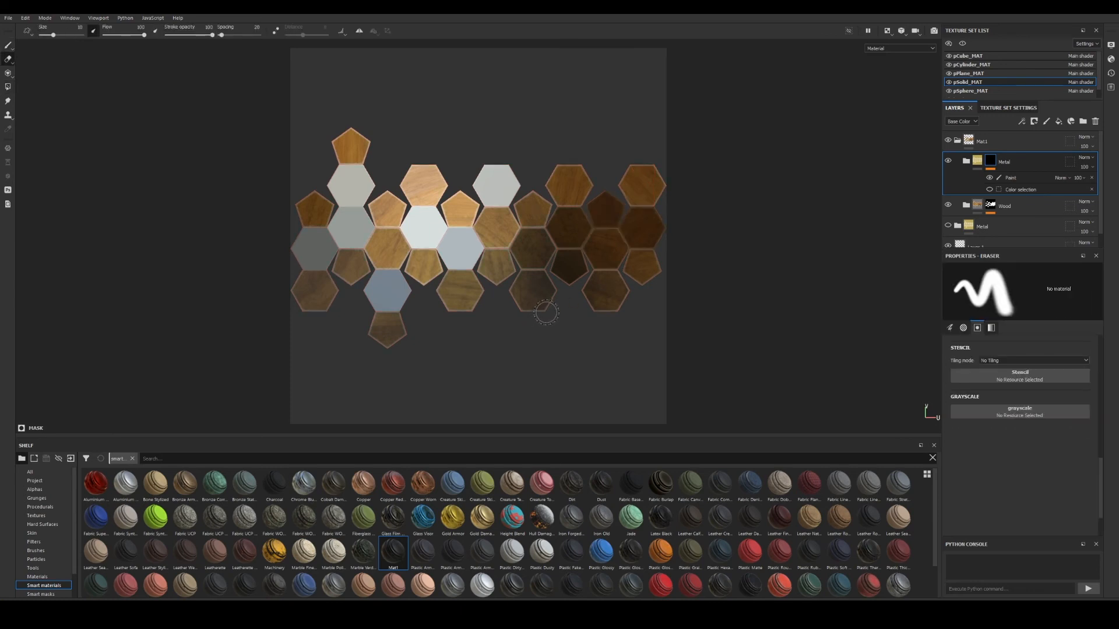
key(4)
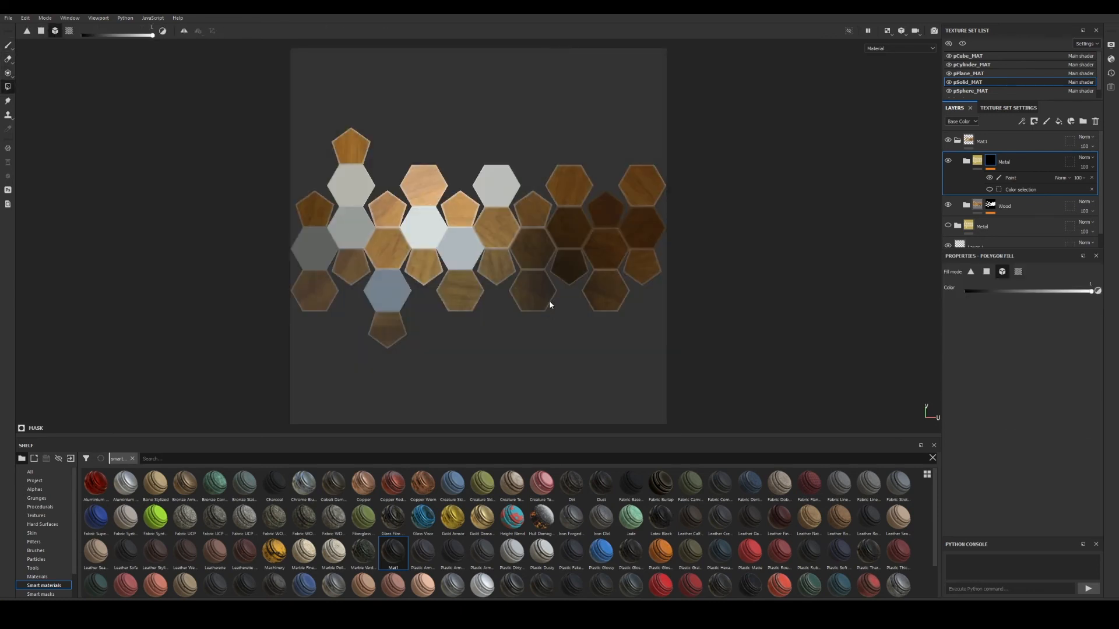
key(F2)
alt+middle_drag(446, 251, 457, 328)
alt+drag(457, 328, 582, 324)
alt+middle_drag(583, 324, 624, 278)
alt+drag(624, 278, 659, 319)
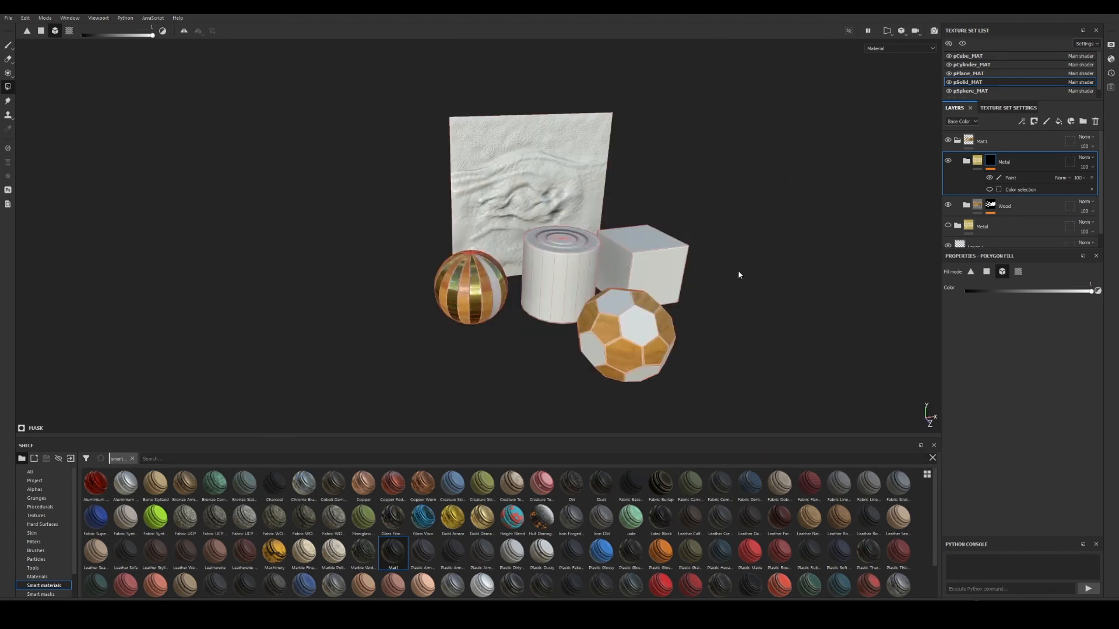
Start a new project and browse into the Models folder for its mesh.
click(8, 17)
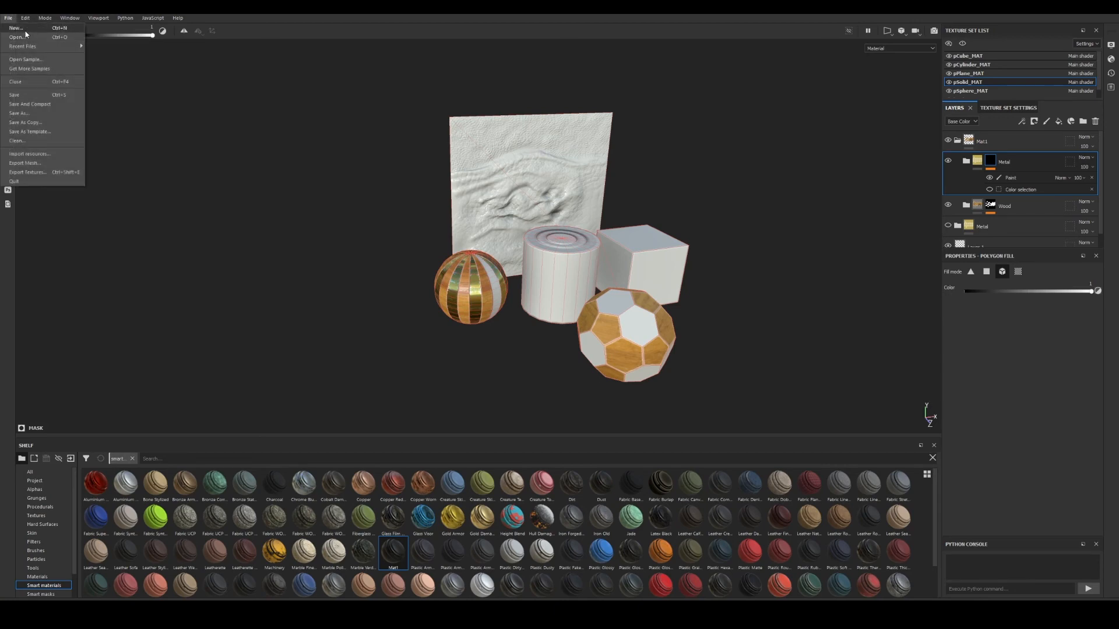
click(44, 36)
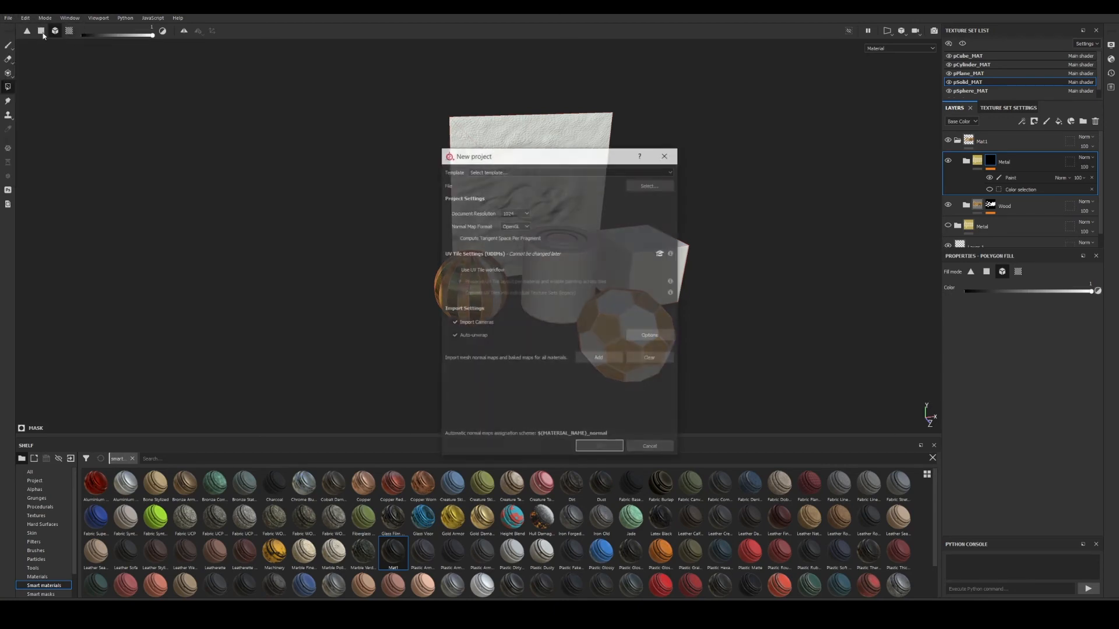
click(652, 185)
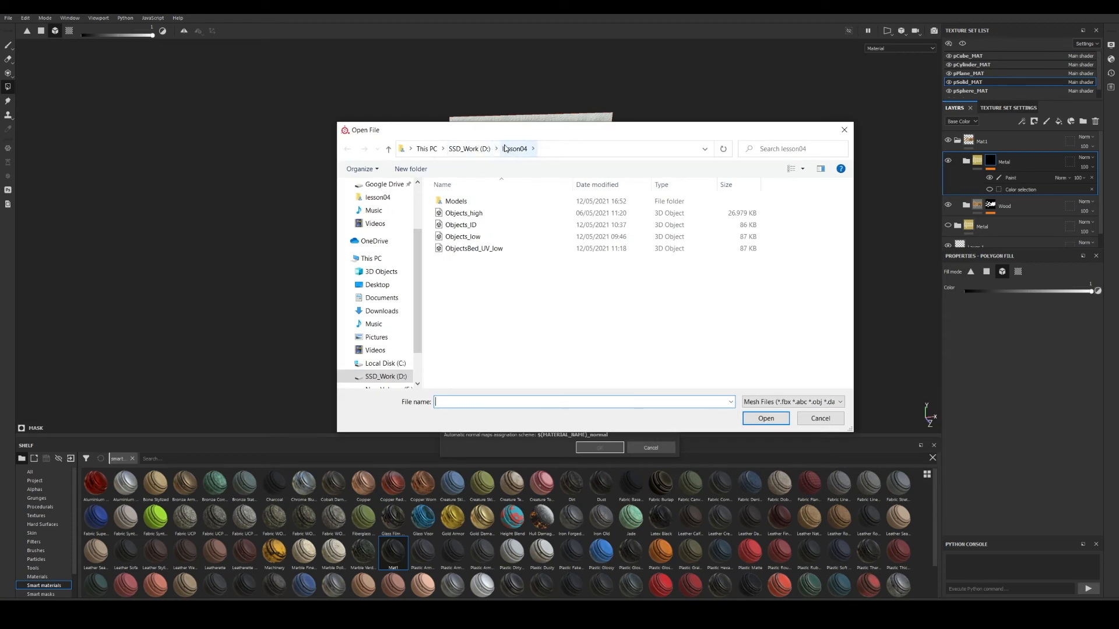
click(455, 203)
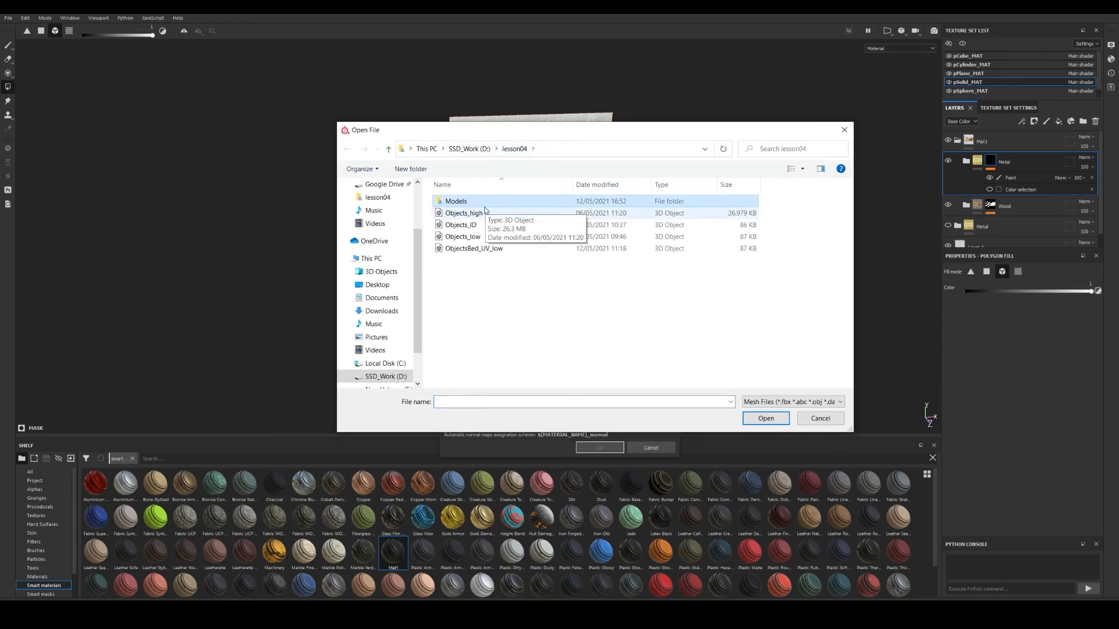
double_click(459, 205)
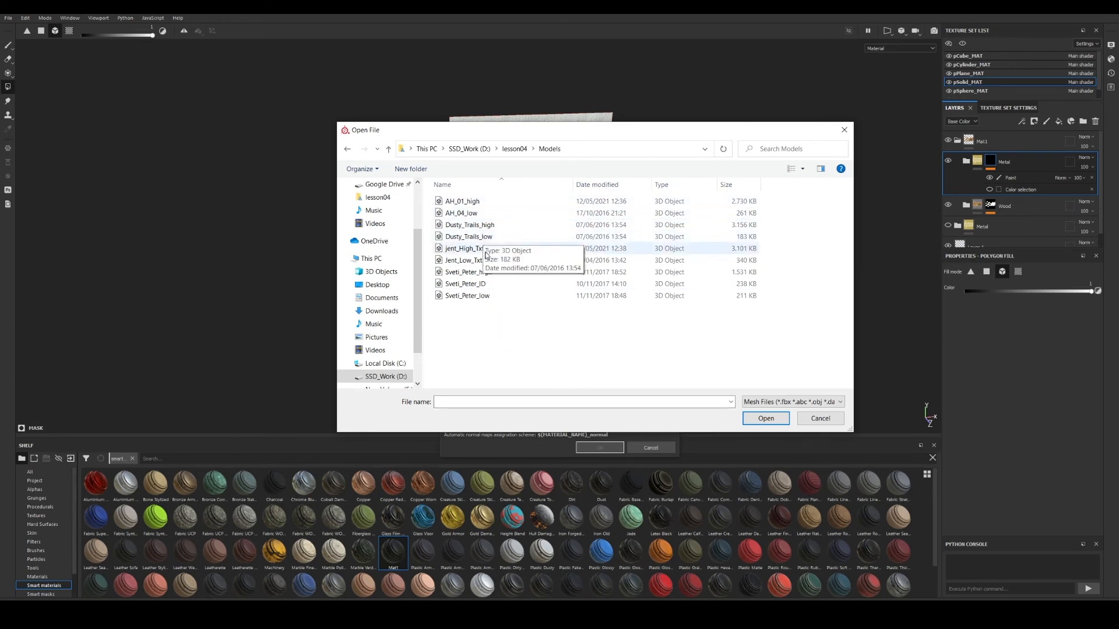
Choose Dusty_Trails_low as the mesh and create the project.
drag(529, 134, 812, 165)
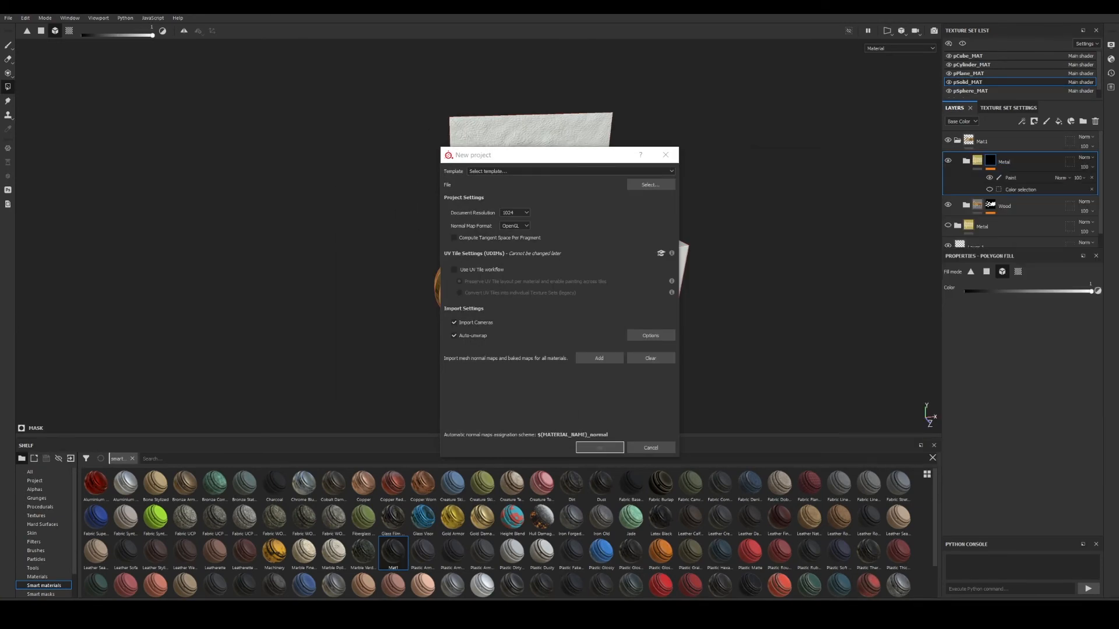
click(649, 185)
drag(644, 160, 602, 155)
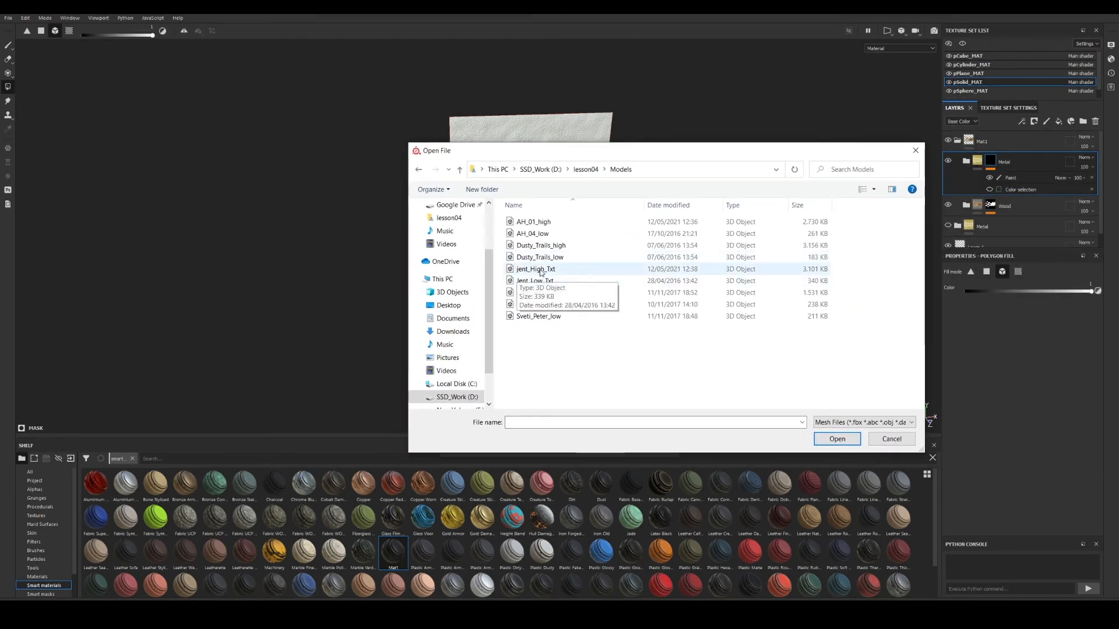
click(540, 245)
click(546, 257)
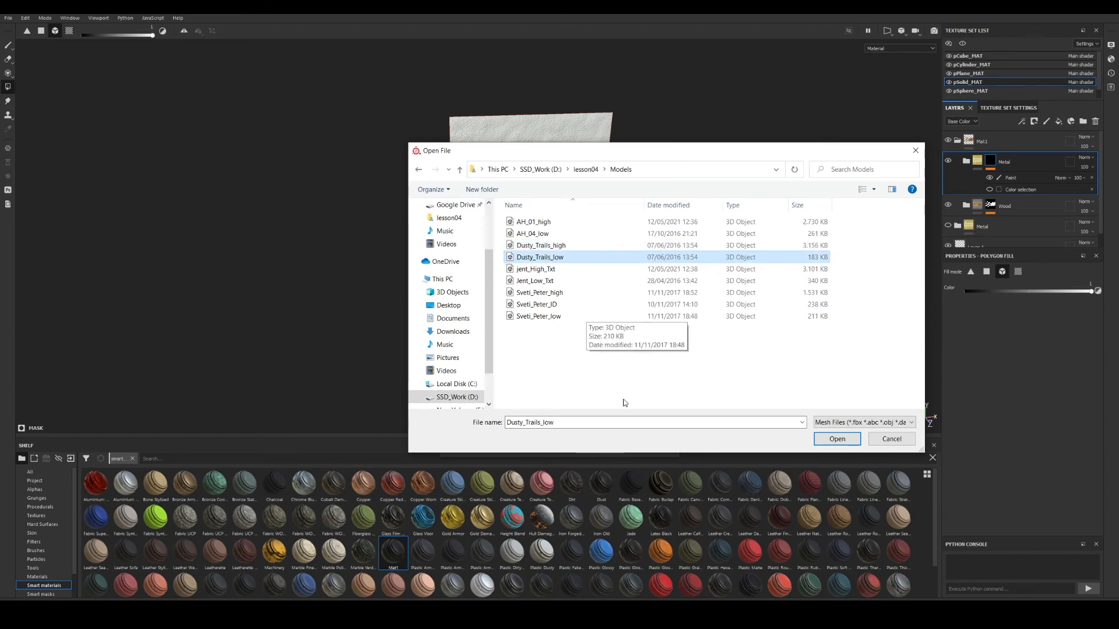
click(836, 440)
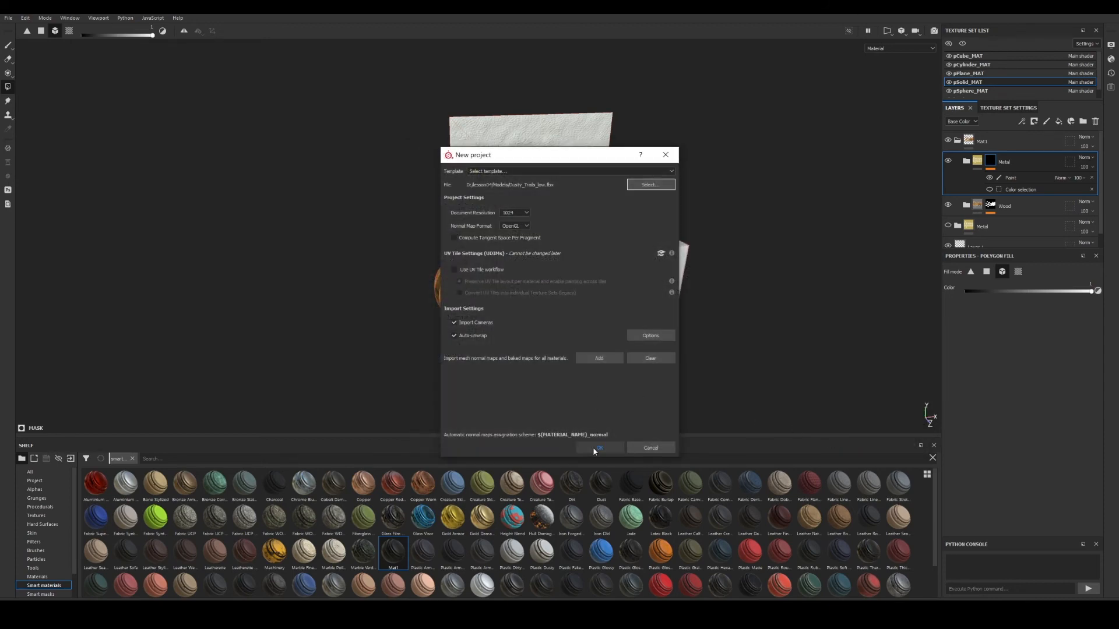
click(595, 448)
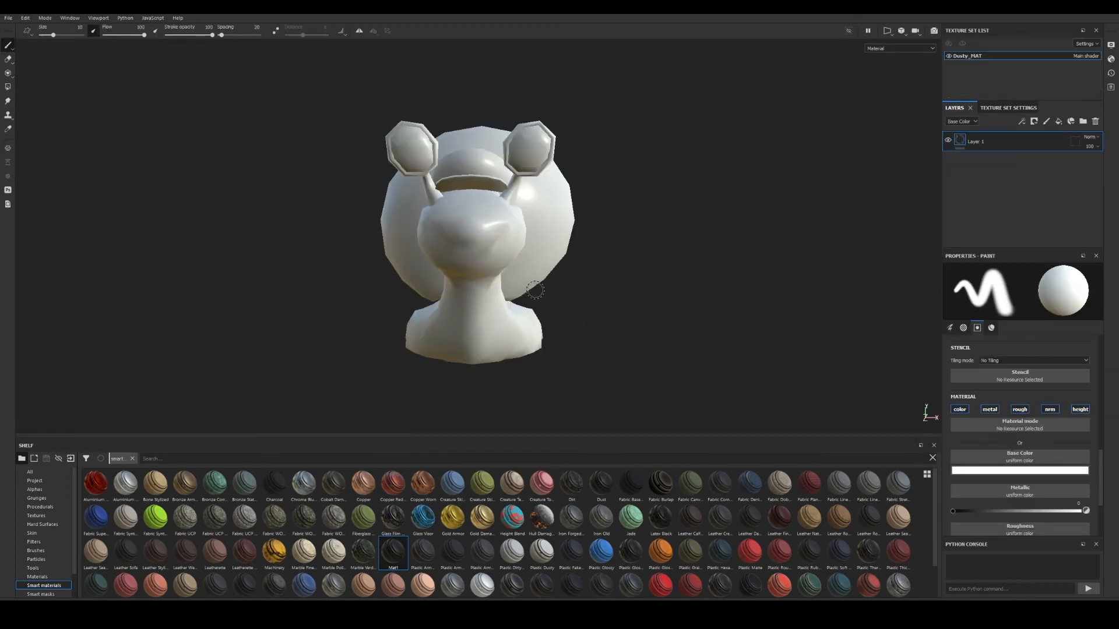
Orbit the snail and its lighting, then expand Dusty_MAT's Texture Set Settings to list every mesh map.
alt+drag(537, 306, 487, 322)
alt+middle_drag(653, 311, 380, 299)
scroll(387, 303, down, 3)
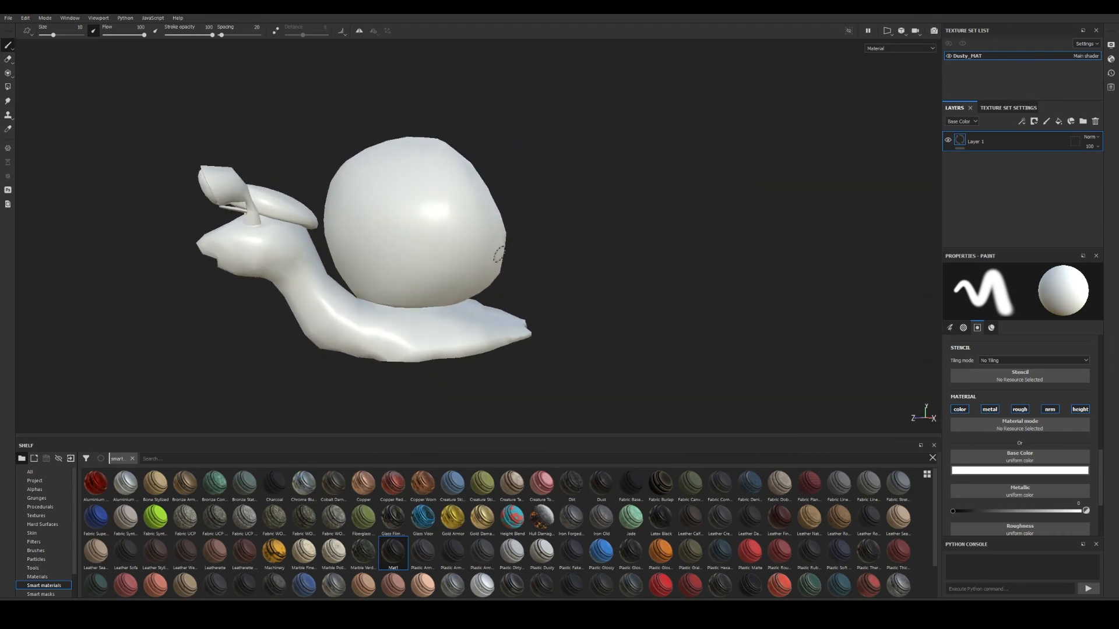
mouse_move(478, 285)
alt+mouse_down()
mouse_move(390, 280)
mouse_move(417, 276)
mouse_move(435, 249)
mouse_move(687, 269)
mouse_move(763, 259)
alt+mouse_up()
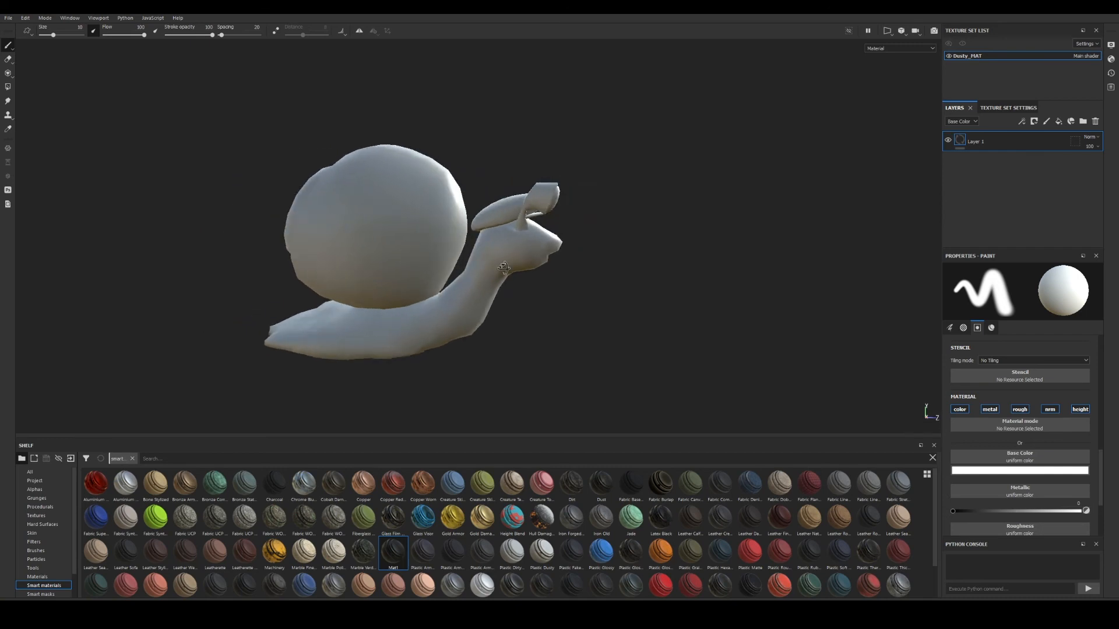
scroll(656, 298, up, 2)
alt+drag(657, 298, 698, 258)
shift+right_drag(698, 258, 658, 282)
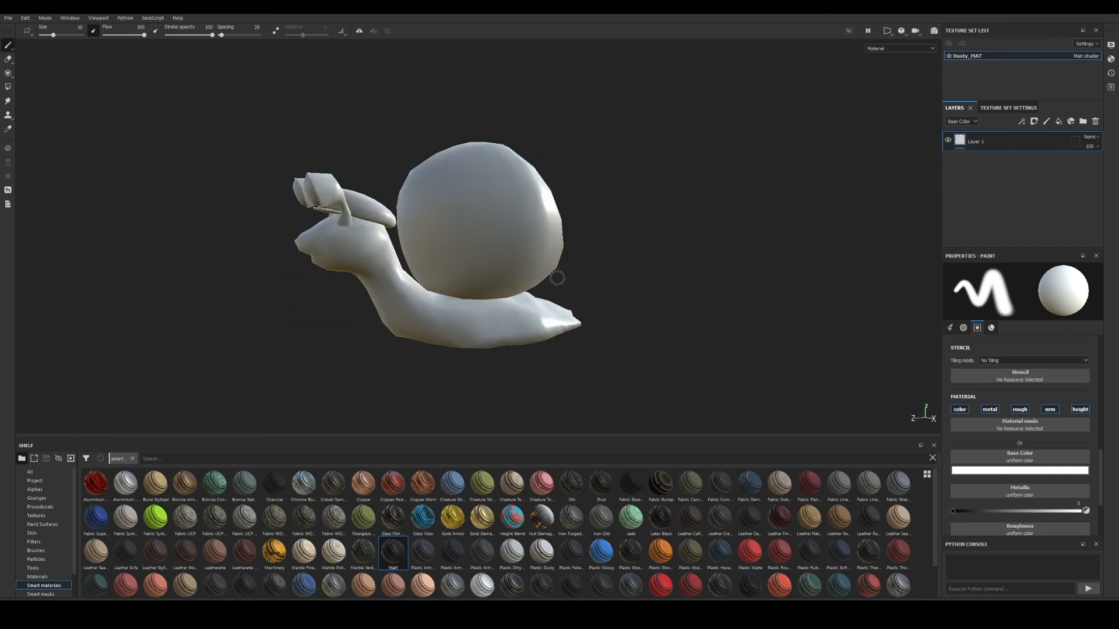
alt+drag(615, 267, 513, 264)
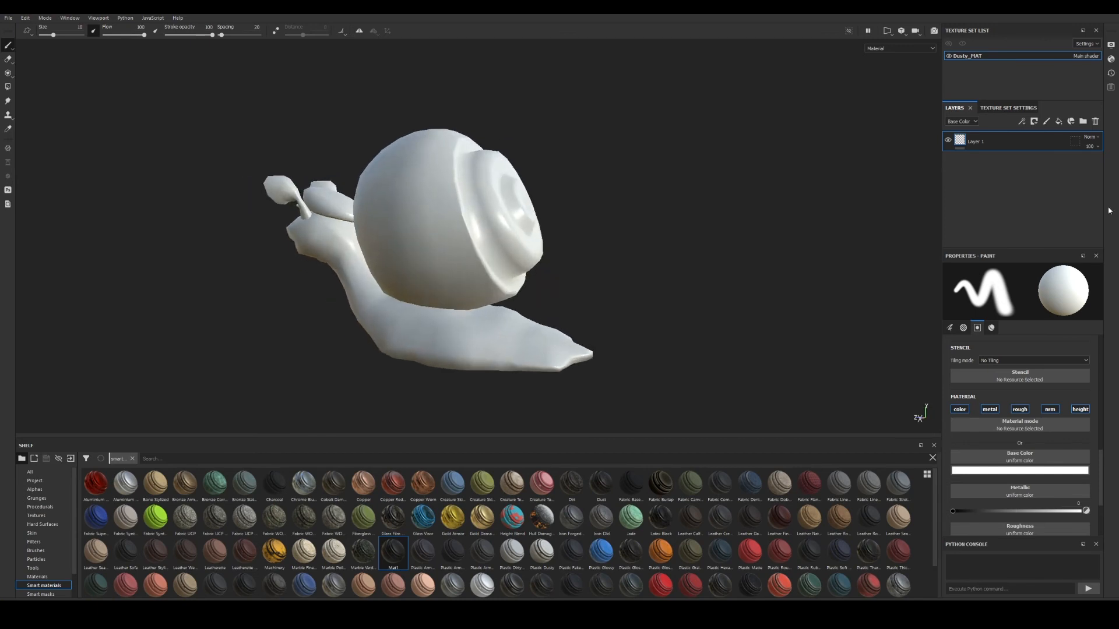
click(994, 111)
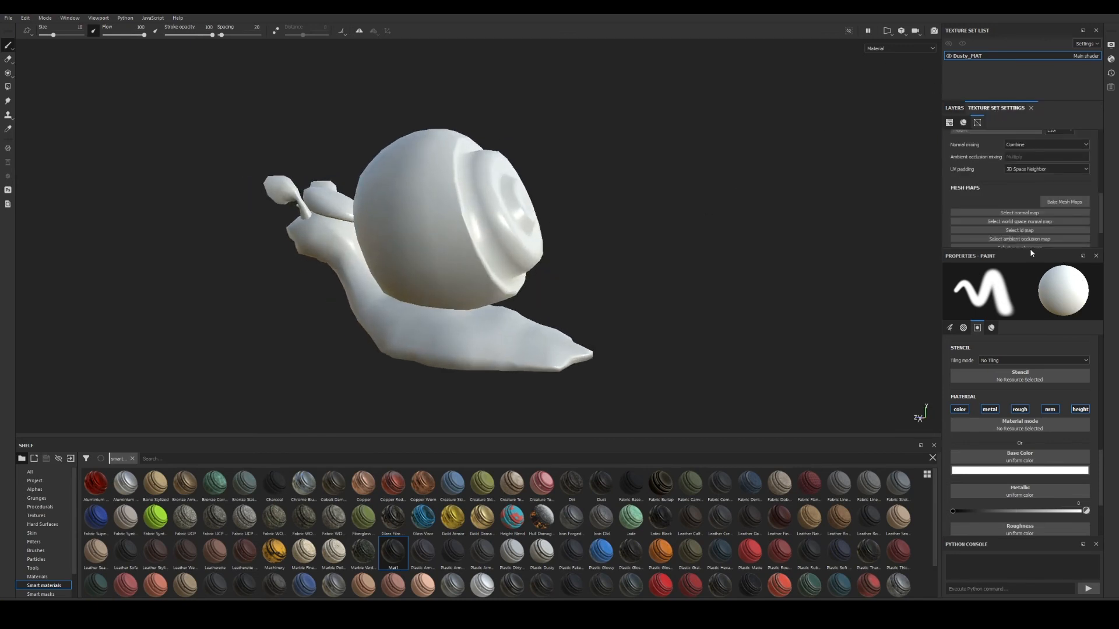
drag(1029, 247, 1029, 350)
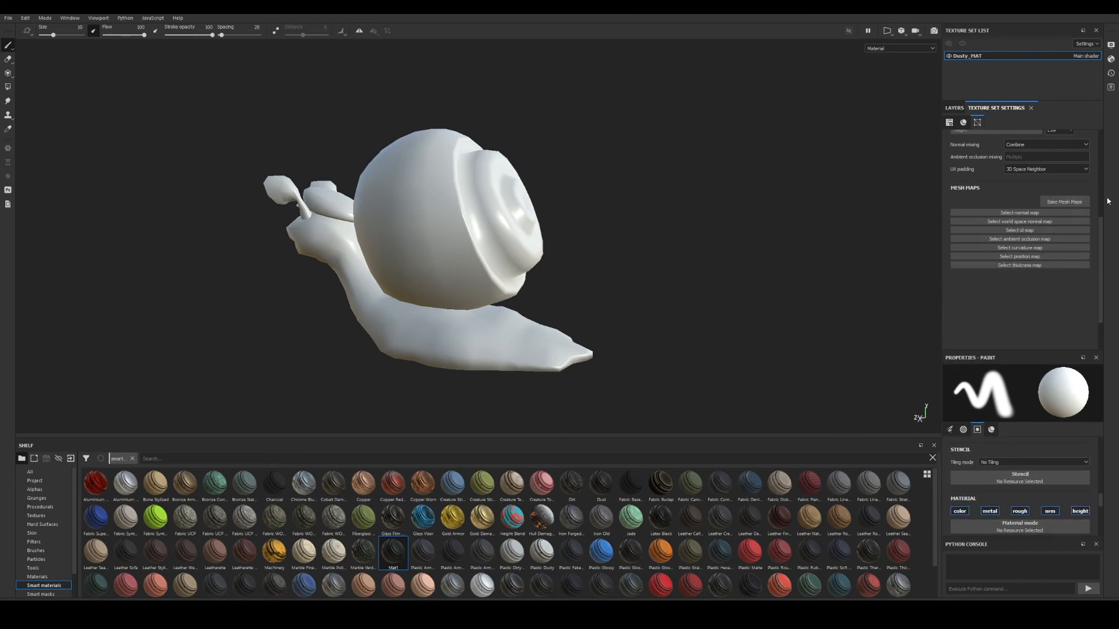
Set the bake output size to 4096 and load Dusty_Trails_high as the high-poly mesh.
click(1062, 203)
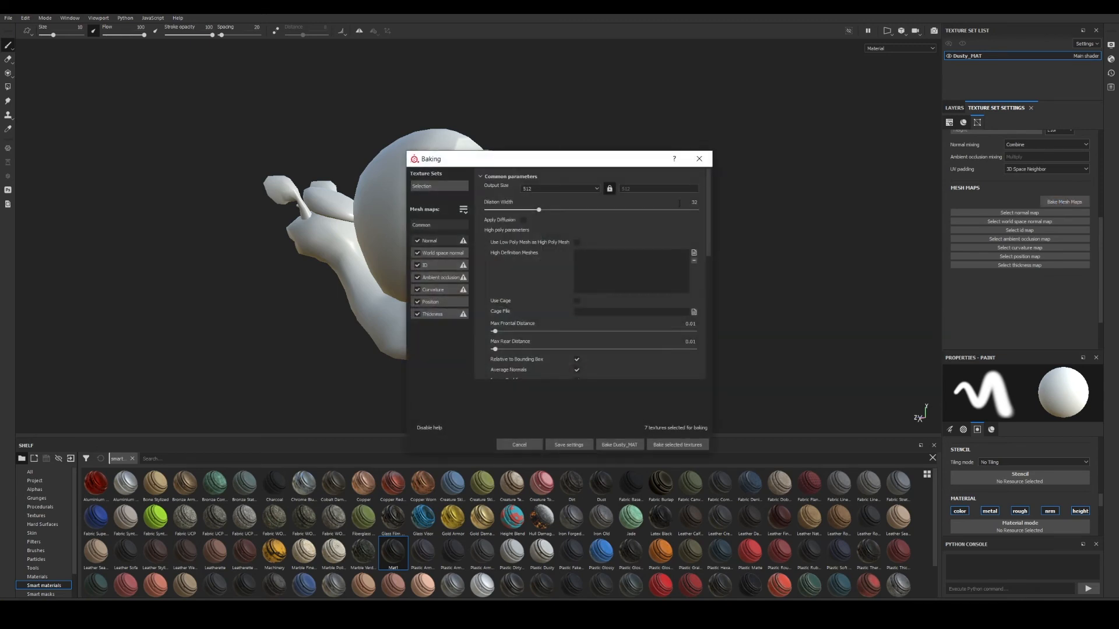
drag(532, 161, 696, 95)
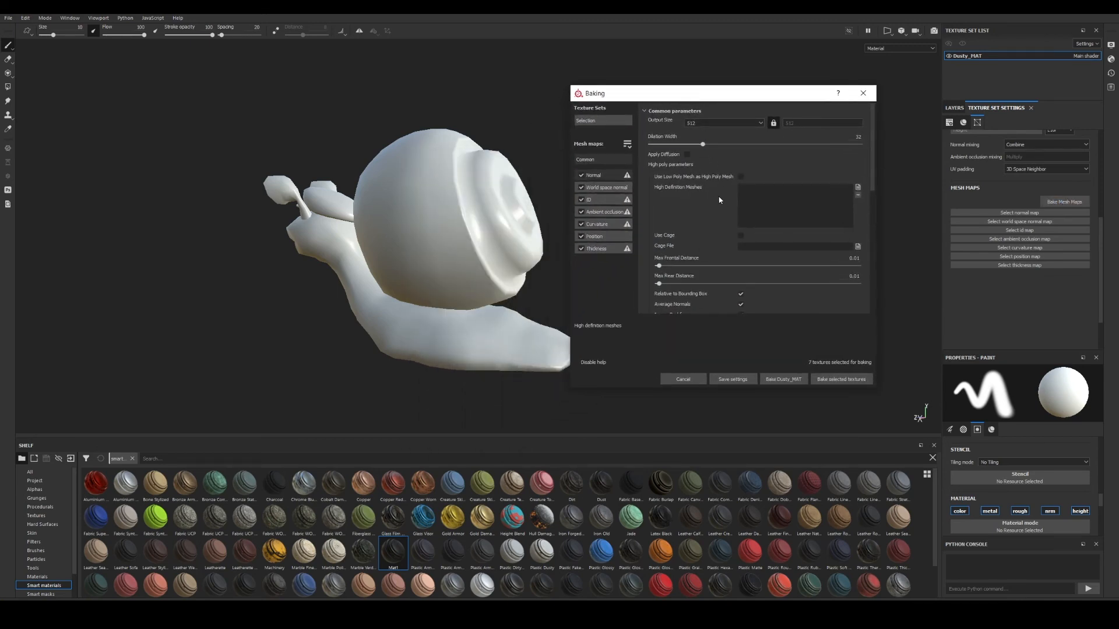
click(746, 123)
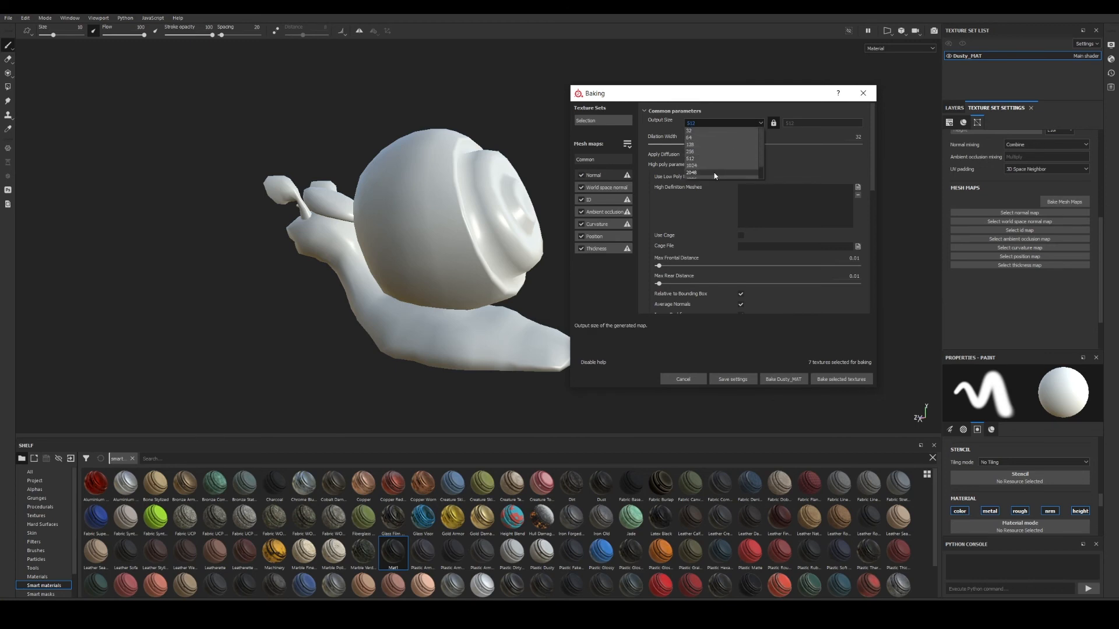
click(712, 166)
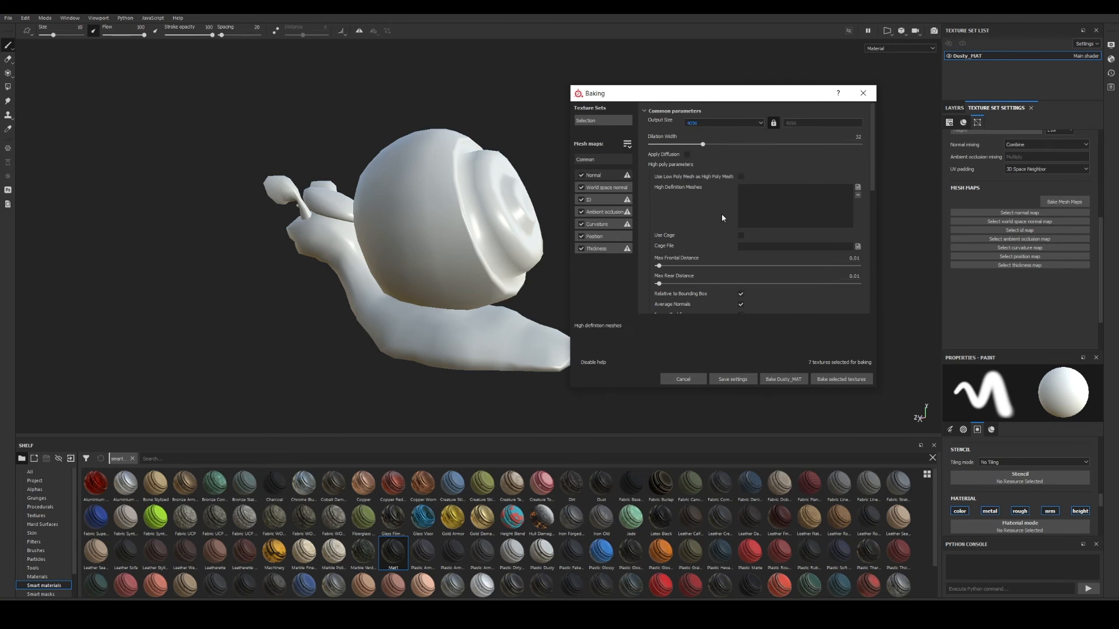
click(857, 188)
drag(726, 117, 626, 110)
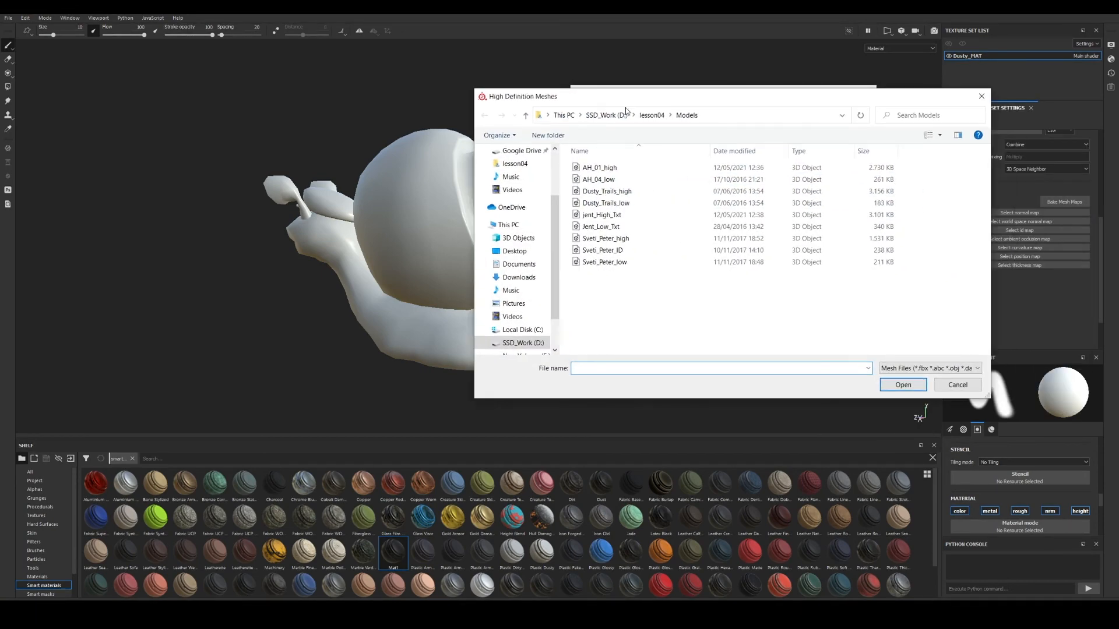
click(619, 194)
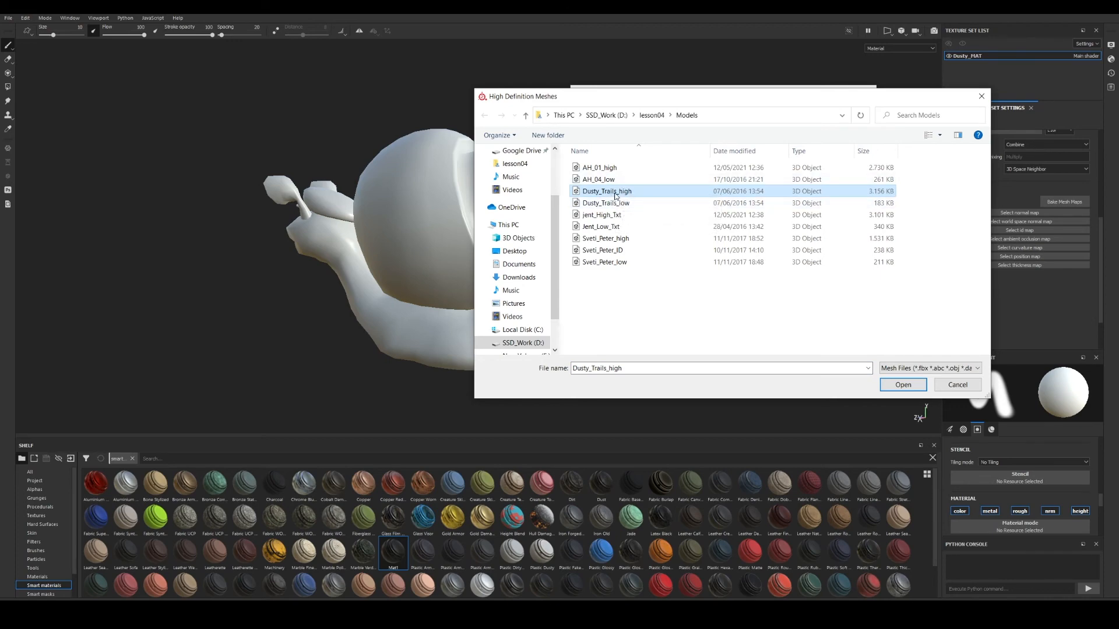
double_click(616, 197)
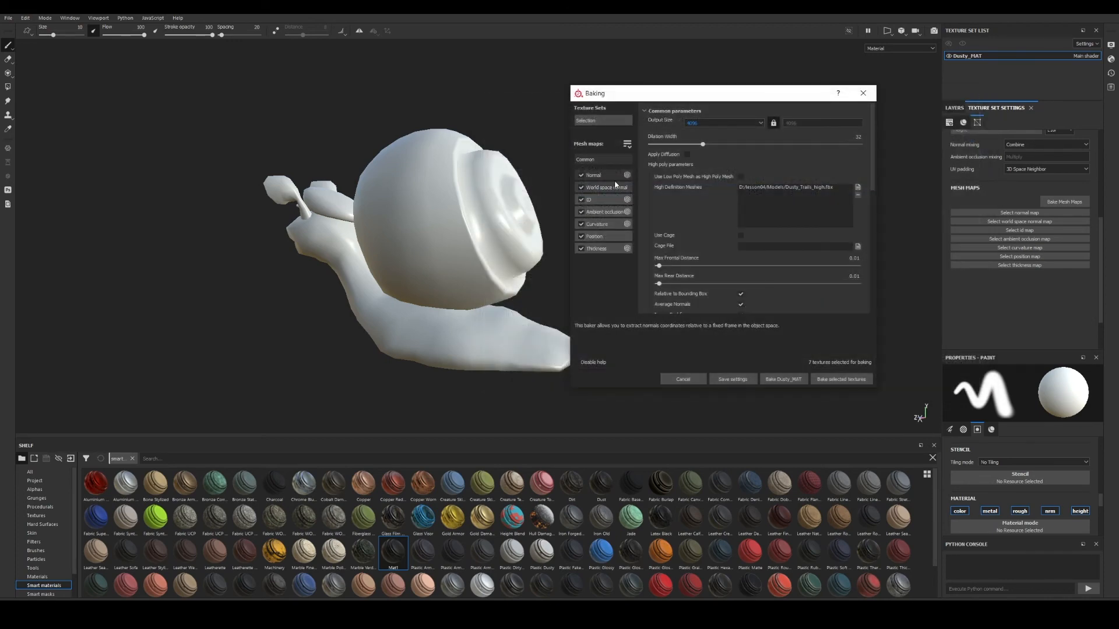
Exclude world space normal, ID, AO, curvature, position and thickness so only Normal bakes.
click(628, 144)
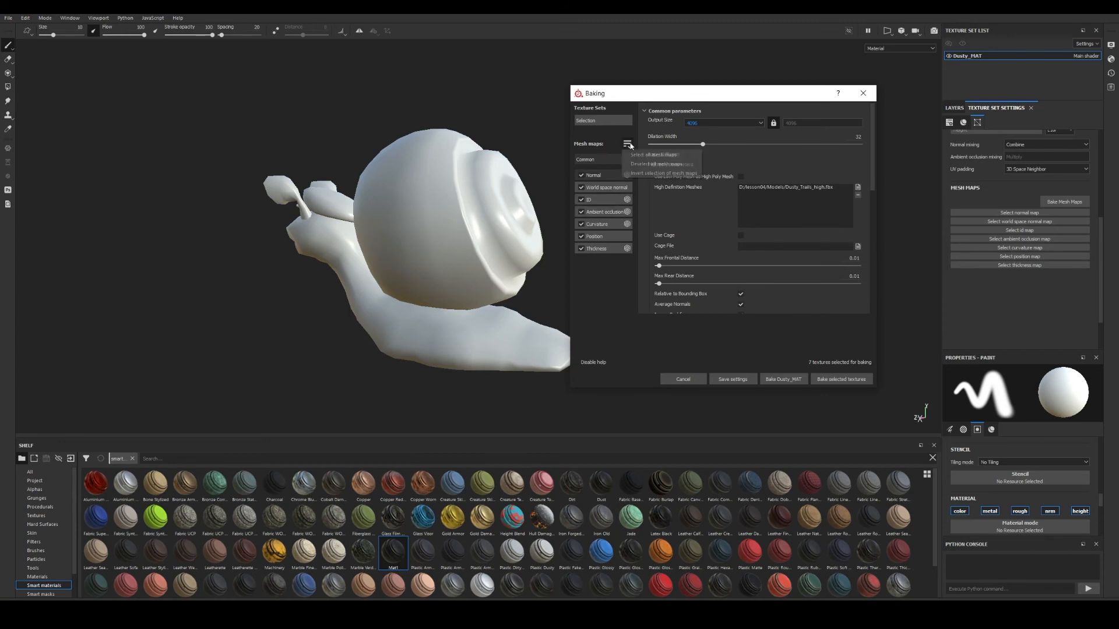
click(580, 188)
click(581, 200)
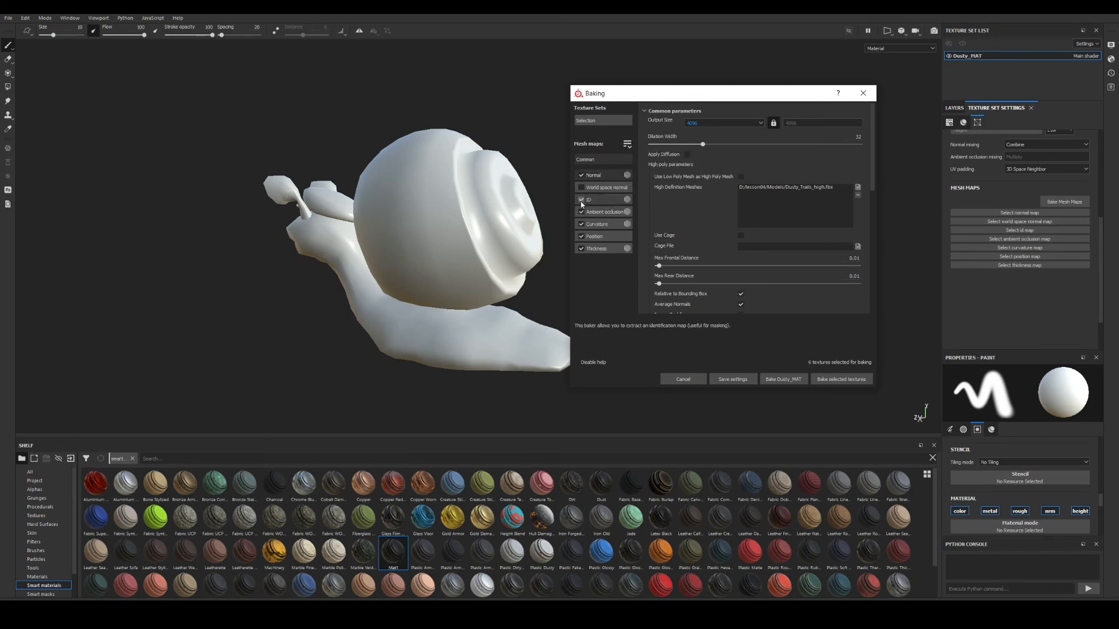
click(581, 212)
click(581, 224)
click(581, 237)
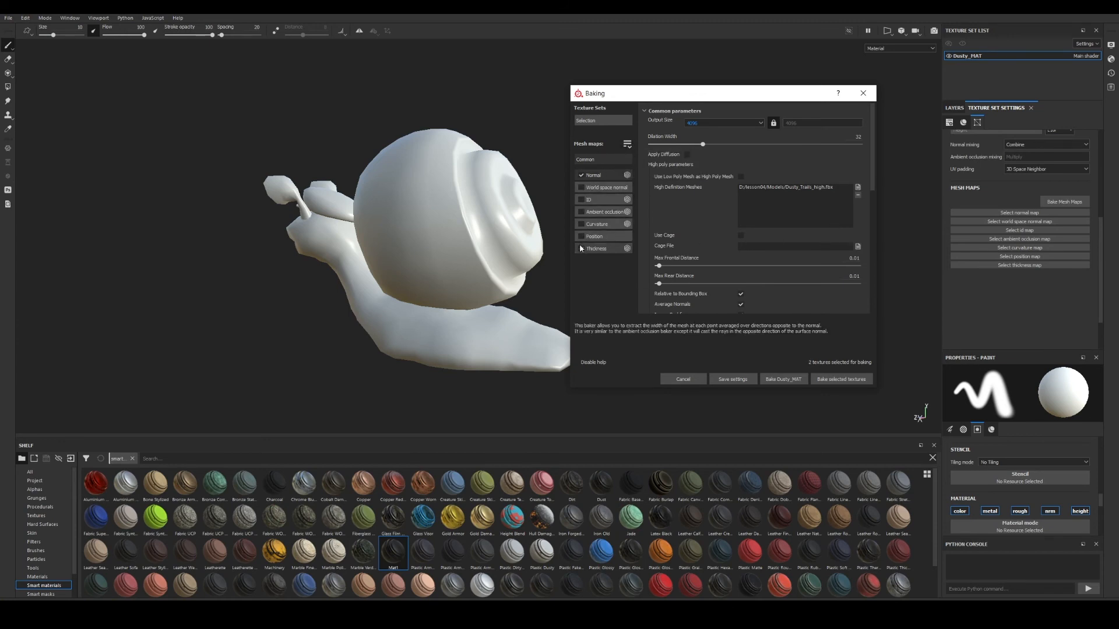
click(586, 249)
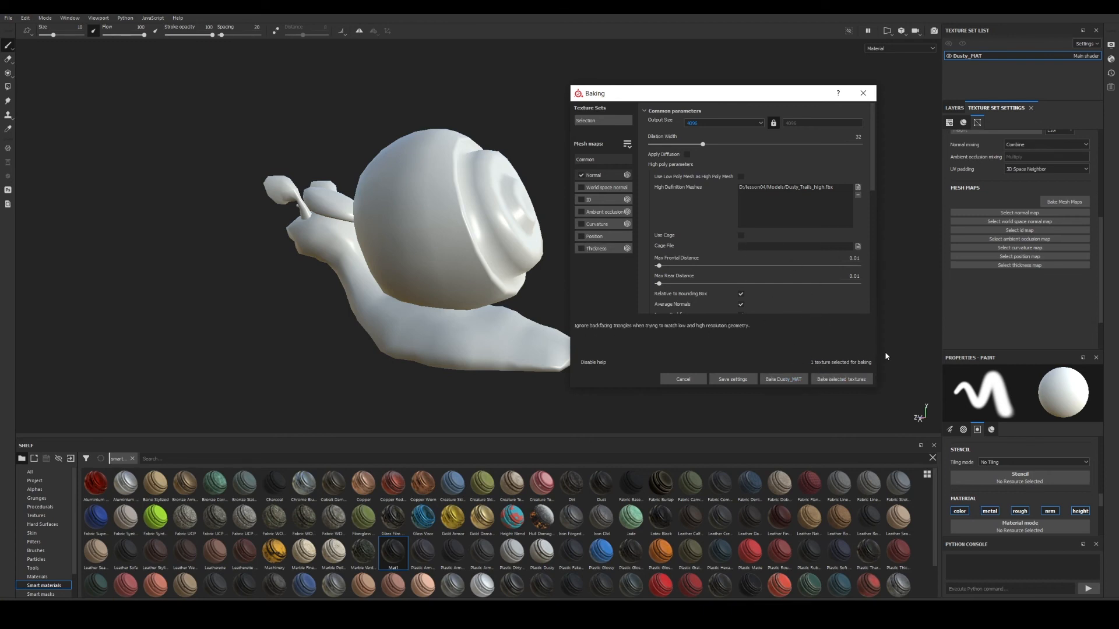
Bake the normal map and inspect the result on the shell spiral.
click(841, 379)
click(835, 380)
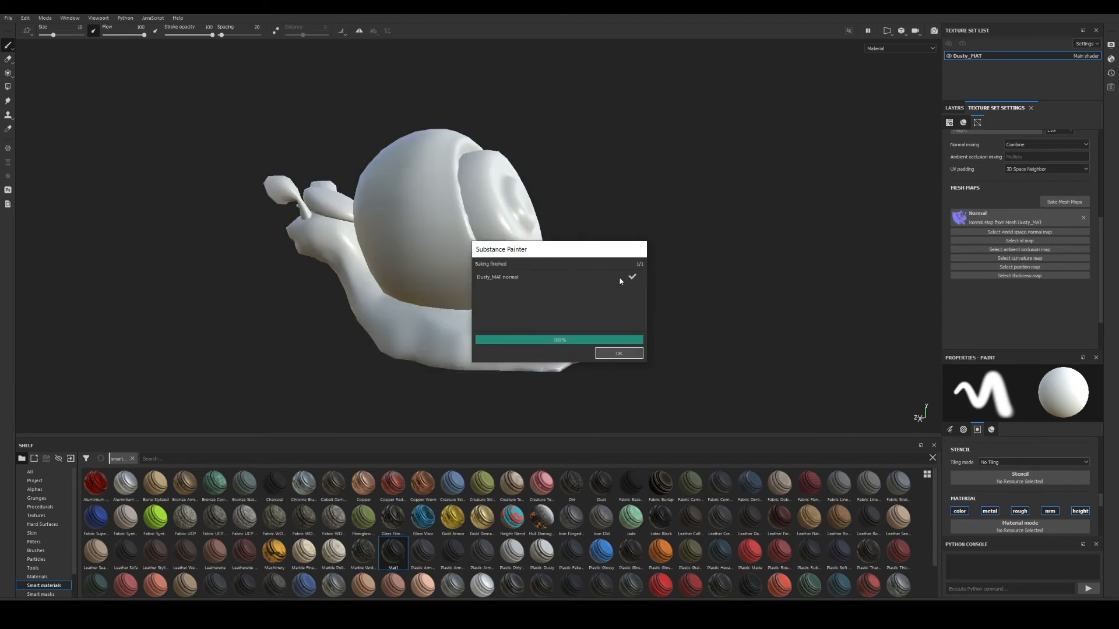
click(607, 356)
alt+drag(385, 298, 606, 307)
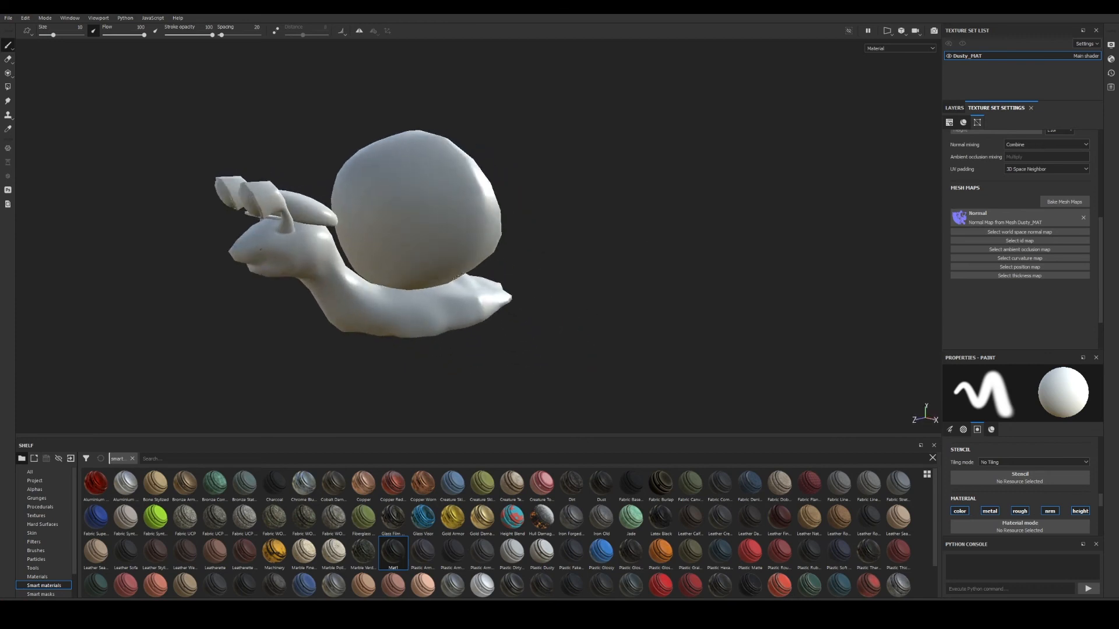
alt+middle_drag(459, 277, 499, 292)
alt+right_drag(500, 292, 663, 294)
alt+drag(546, 270, 233, 278)
alt+middle_drag(665, 236, 617, 258)
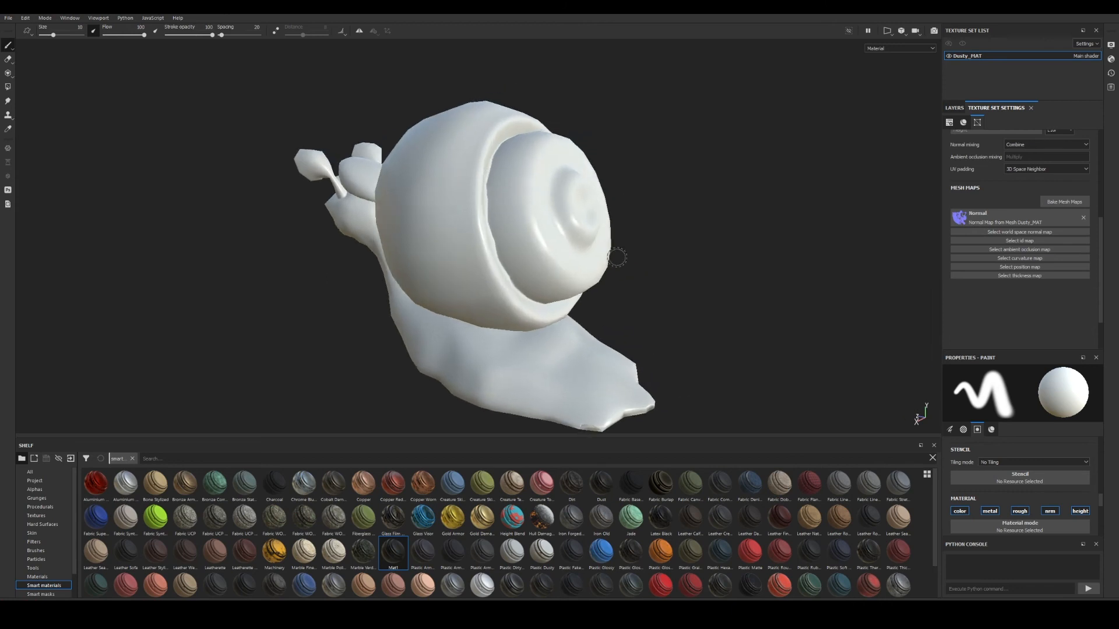
alt+drag(617, 257, 385, 250)
alt+middle_drag(764, 252, 649, 257)
Orbit around the snail to check the baked normal shading on the shell.
alt+drag(649, 257, 477, 247)
alt+right_drag(532, 251, 488, 256)
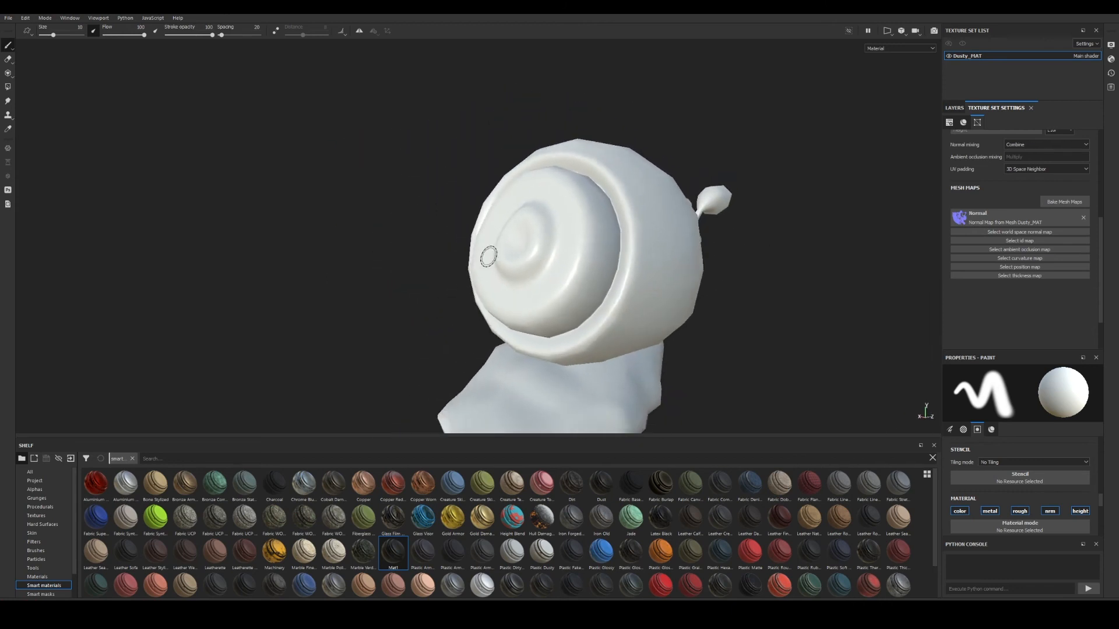
alt+drag(488, 256, 587, 301)
alt+middle_drag(587, 301, 678, 286)
alt+drag(677, 285, 793, 288)
alt+right_drag(463, 263, 427, 268)
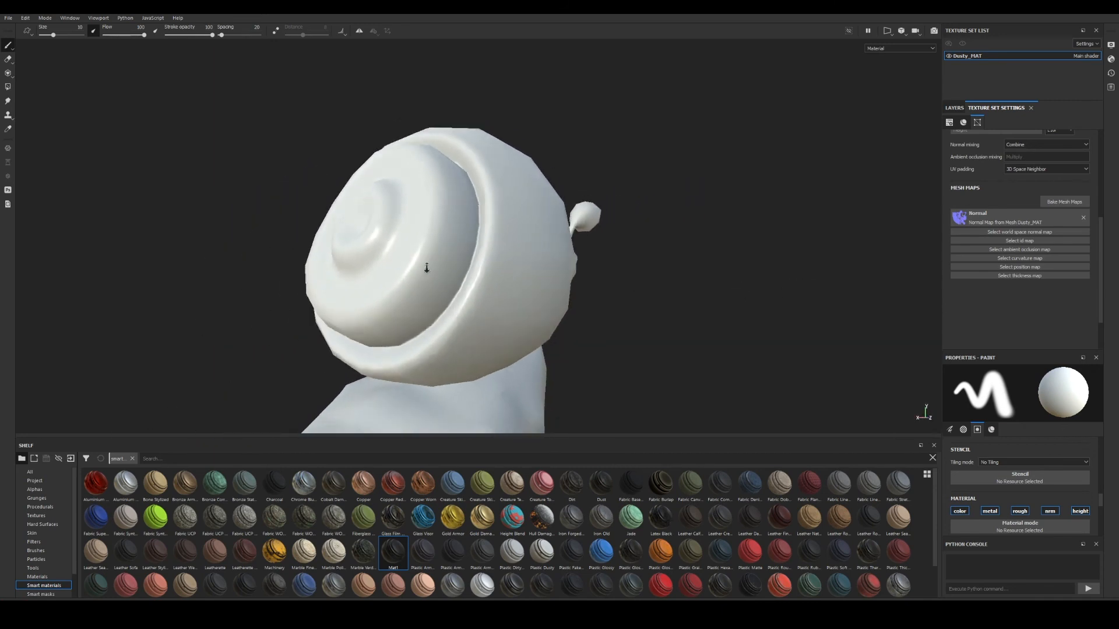
alt+drag(427, 268, 634, 290)
alt+middle_drag(634, 290, 664, 278)
alt+drag(605, 281, 662, 263)
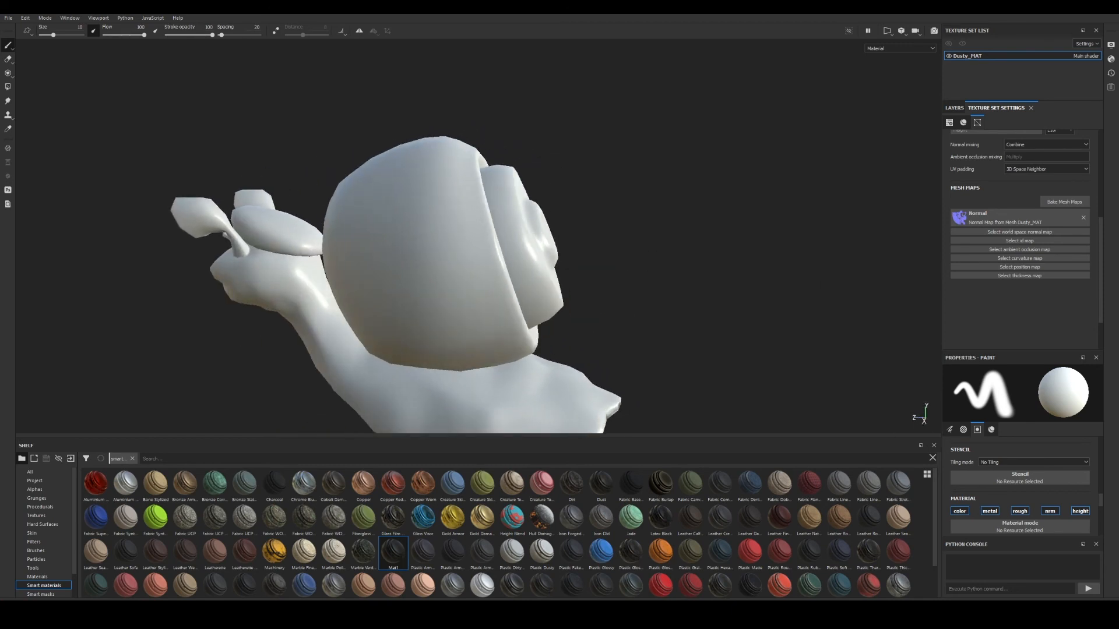
Restore the accidentally removed Normal mesh map and make the shelf taller to show more materials.
click(1083, 218)
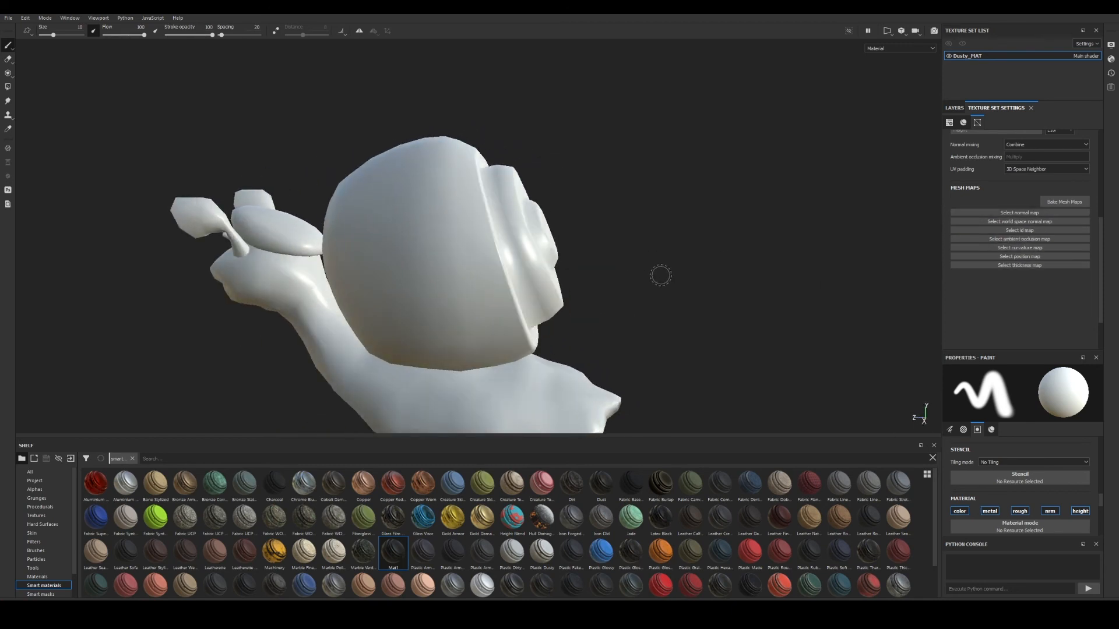
alt+drag(622, 282, 597, 283)
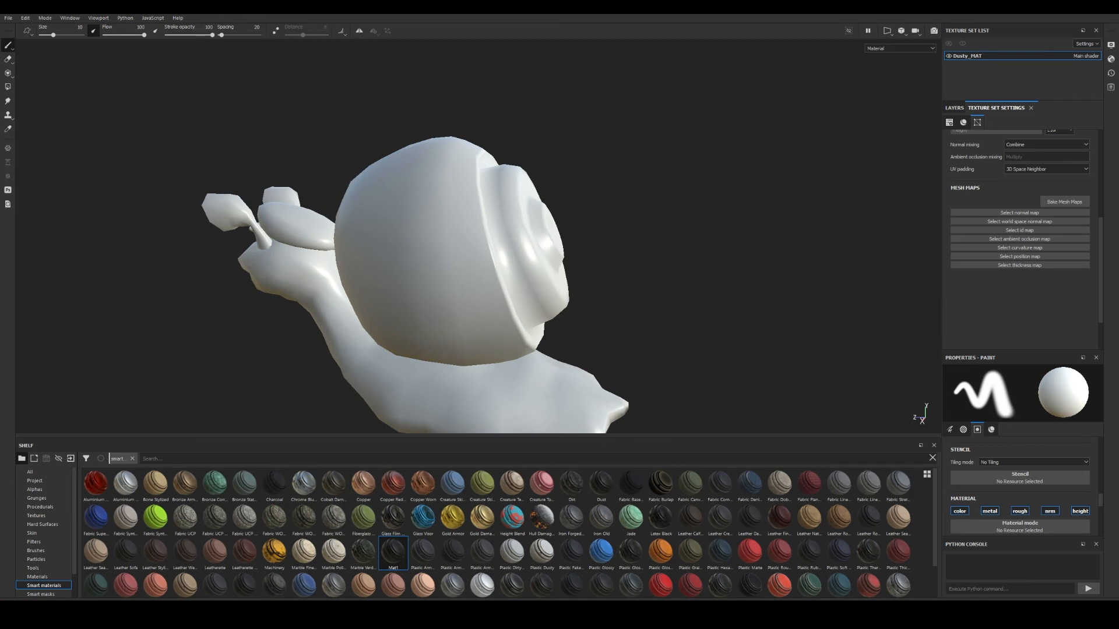
key(ctrl+z)
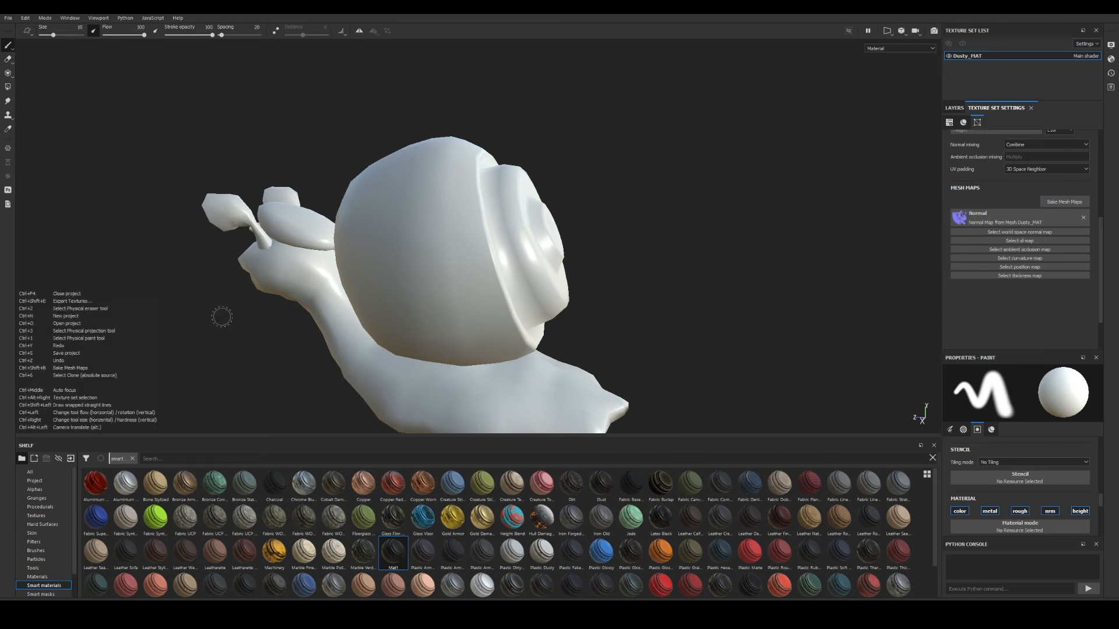
mouse_move(233, 319)
alt+mouse_down()
mouse_move(425, 345)
mouse_move(373, 343)
mouse_move(612, 260)
mouse_move(639, 265)
alt+mouse_up()
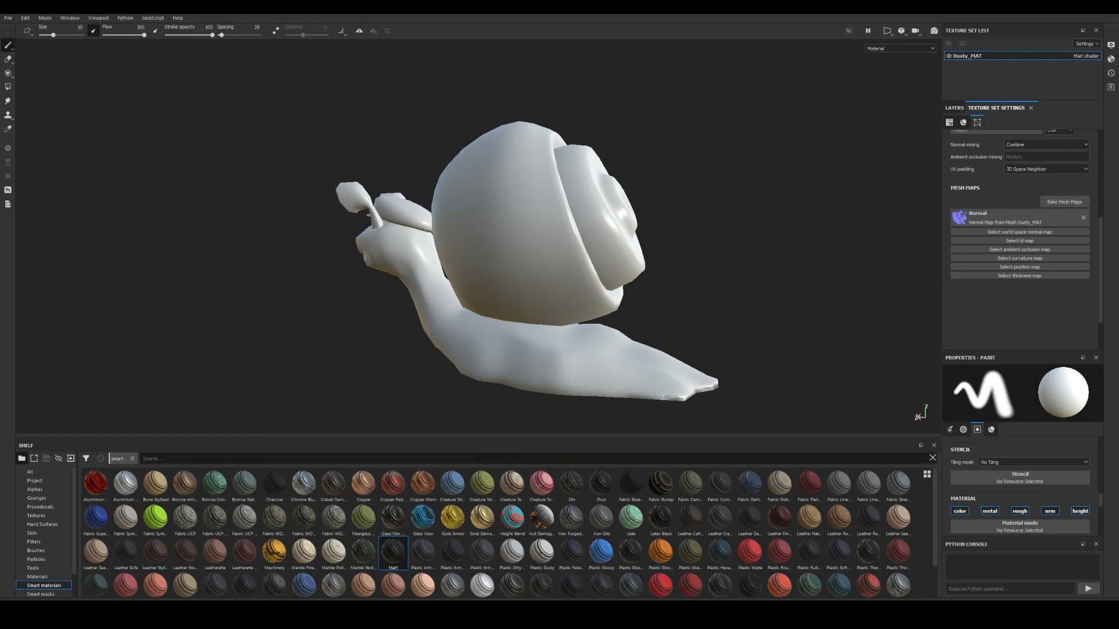
drag(485, 438, 498, 348)
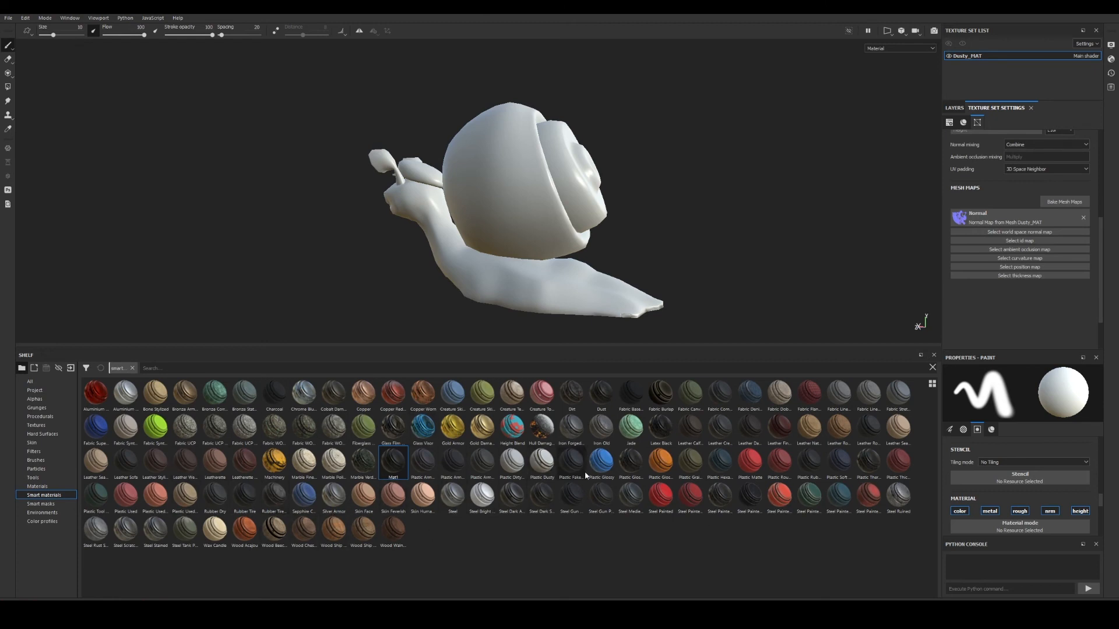
Apply the Cobalt Pure material from the shelf to the snail.
click(36, 487)
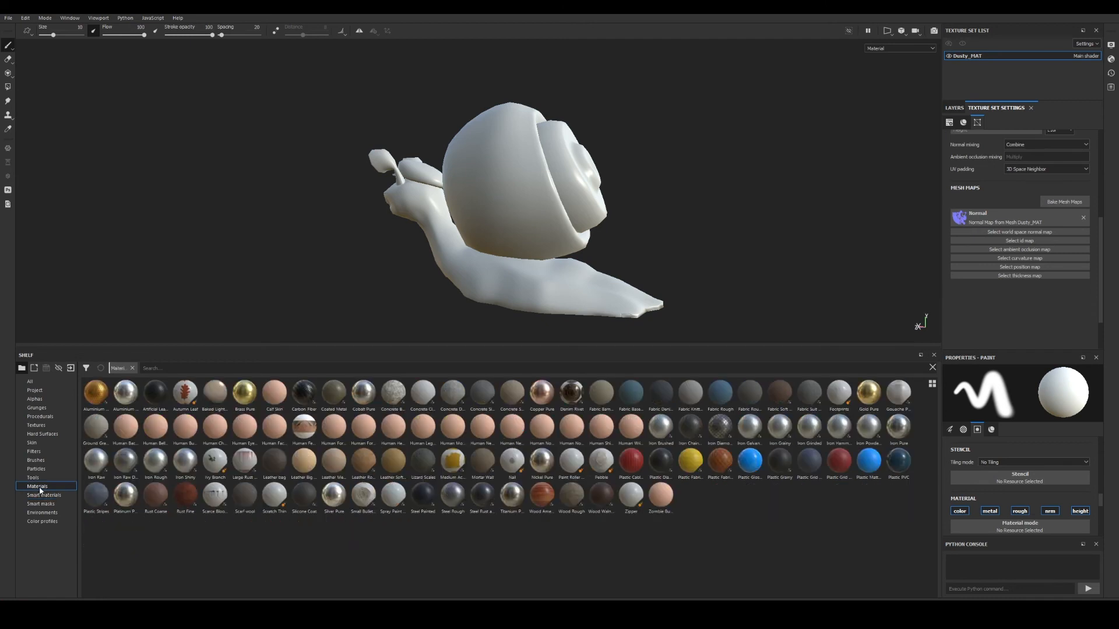
drag(364, 393, 543, 221)
alt+right_drag(542, 222, 680, 257)
alt+middle_drag(679, 257, 701, 266)
alt+drag(691, 250, 536, 228)
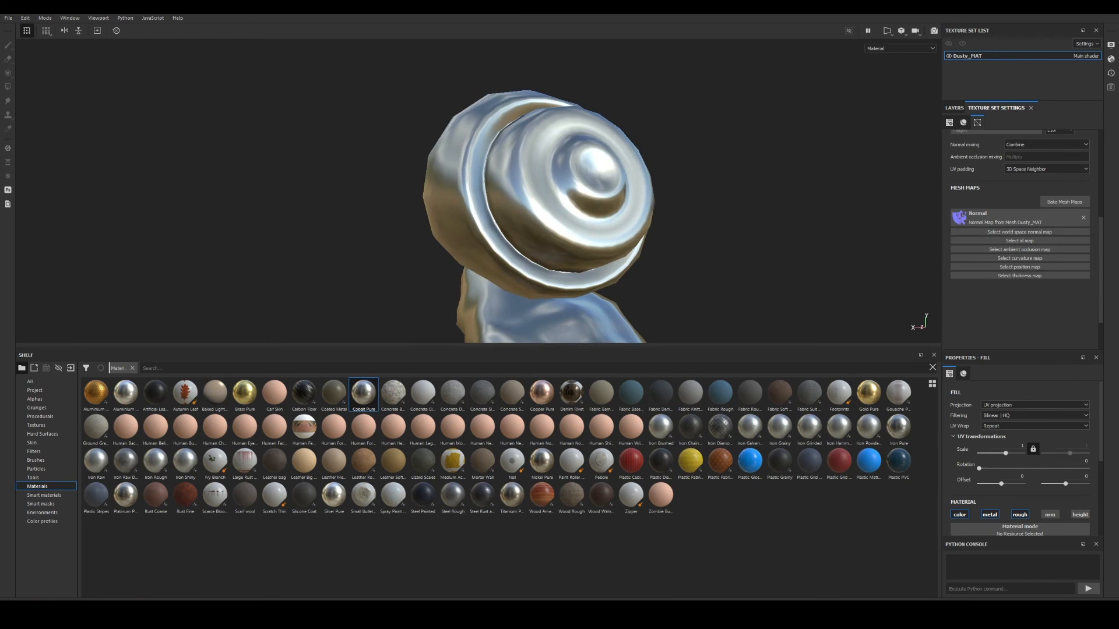
scroll(1069, 259, up, 2)
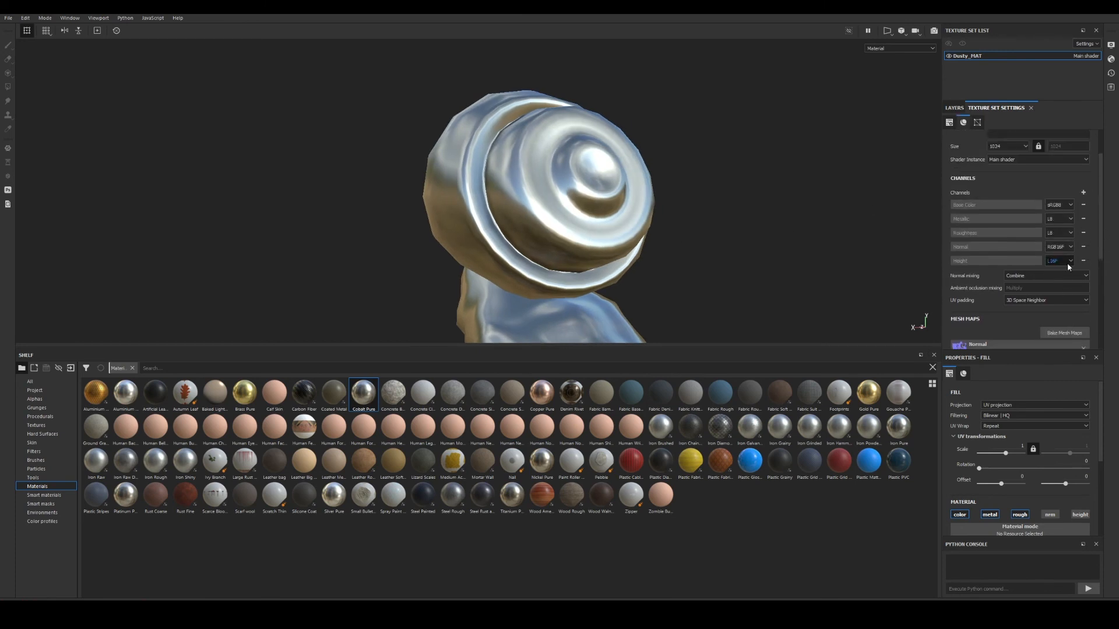
Add Fill layer 1 above Cobalt Pure with metal, normal and height channels disabled.
click(953, 109)
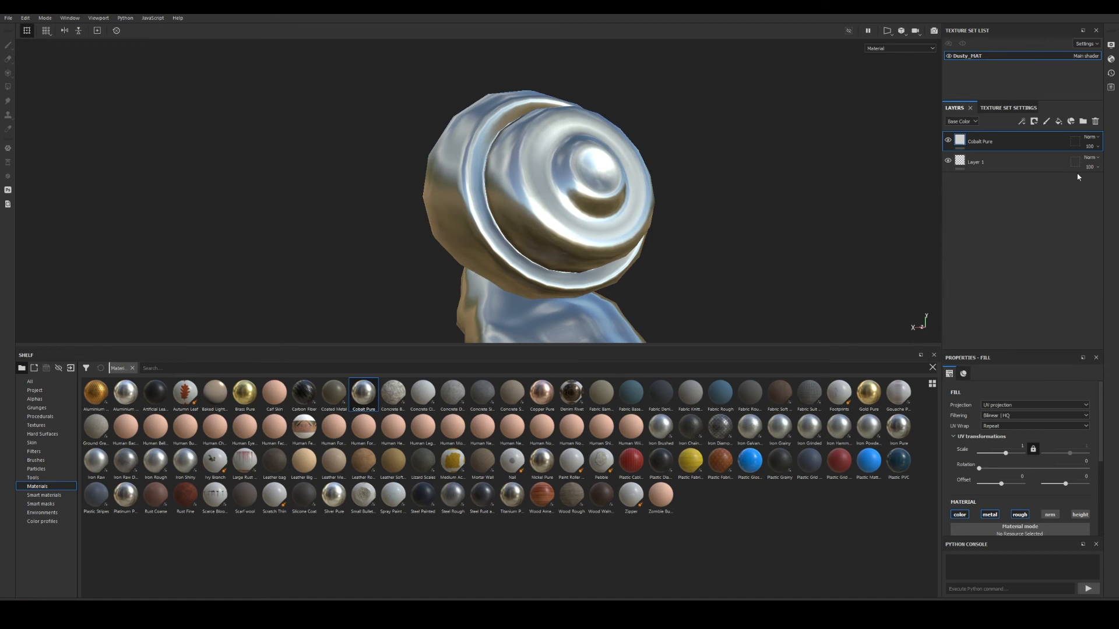
alt+drag(469, 270, 741, 226)
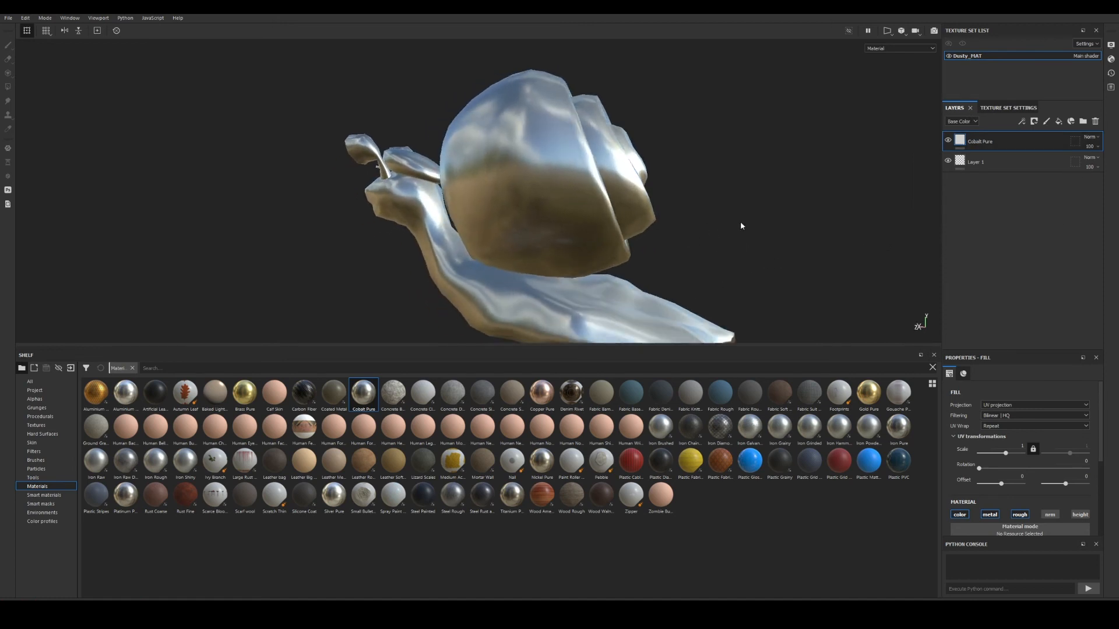
click(1058, 122)
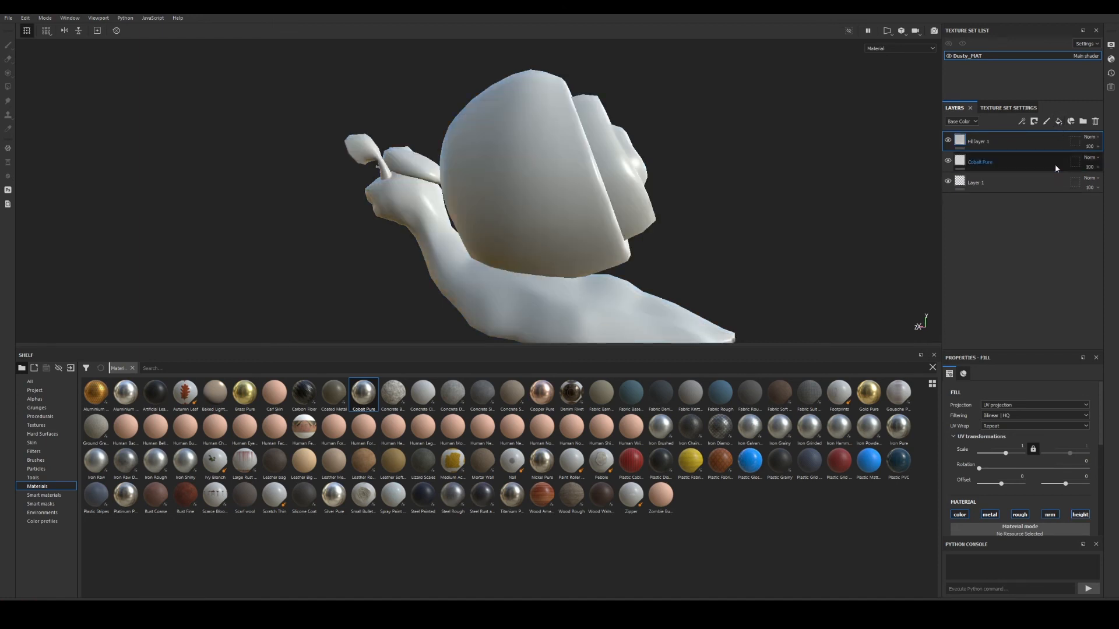
click(989, 514)
click(1019, 514)
click(1021, 519)
click(1050, 516)
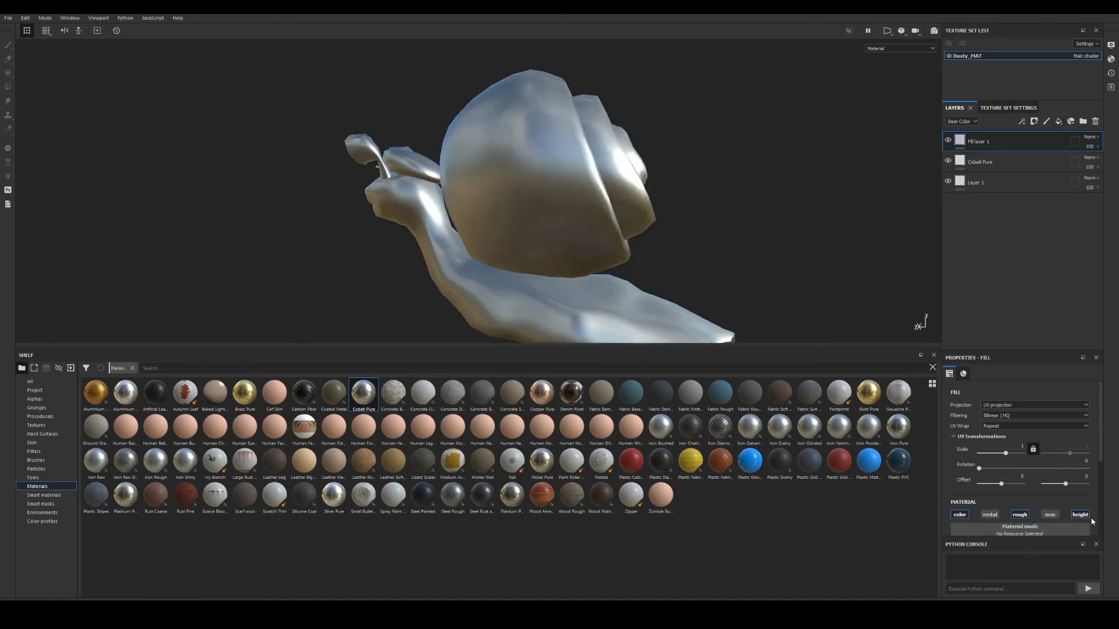
click(1082, 516)
alt+drag(669, 194, 741, 207)
Give Fill layer 1 a black mask driven by the Metal Edge Wear generator.
right_click(968, 143)
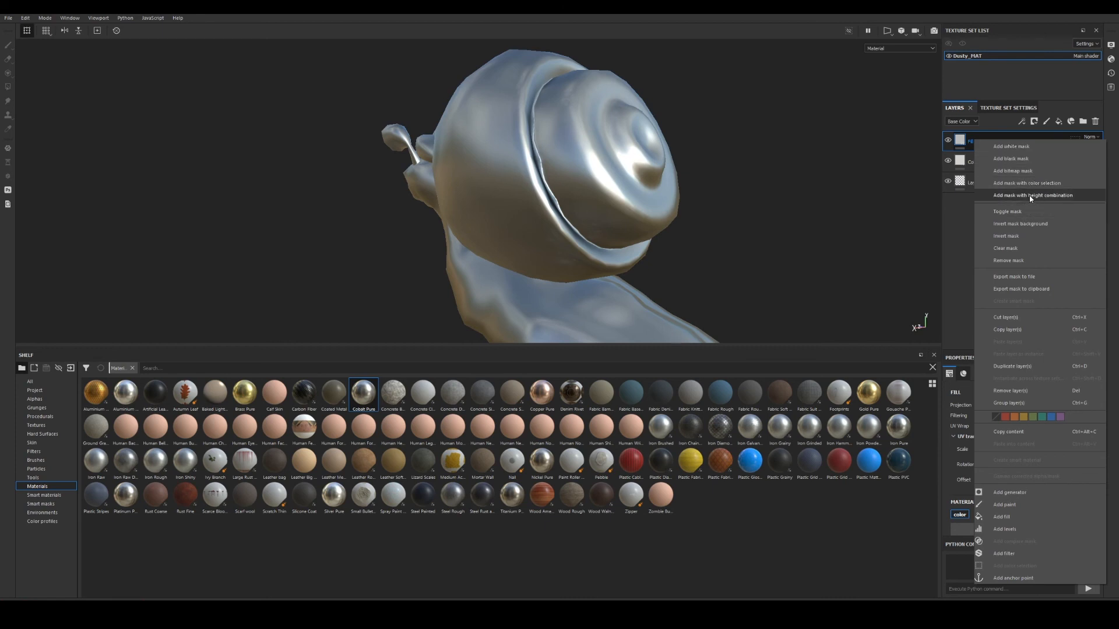
click(1017, 159)
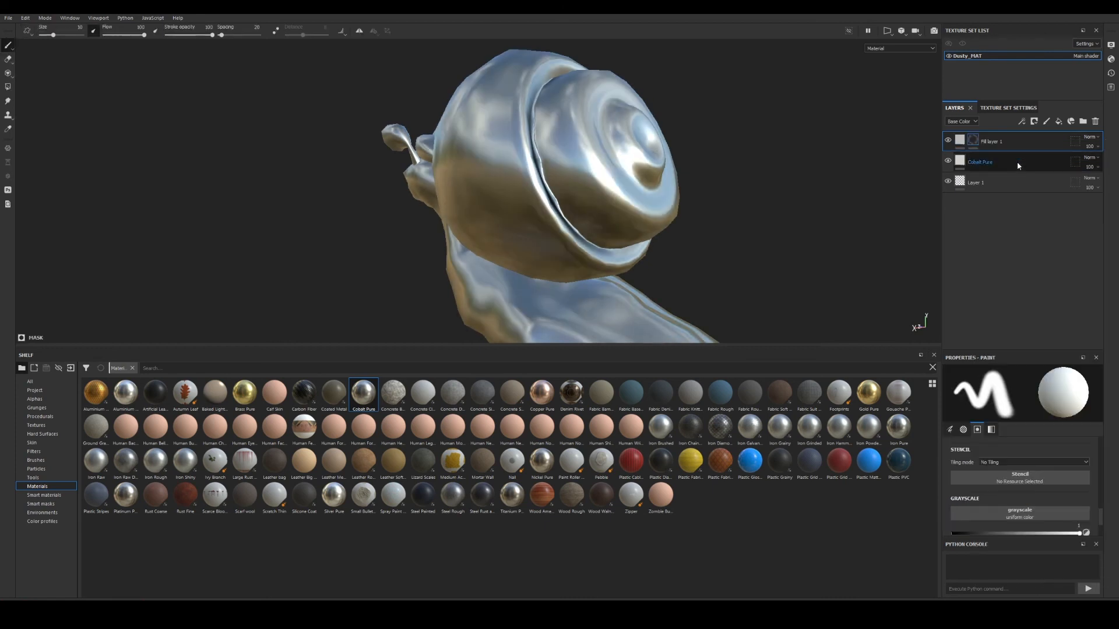
right_click(975, 147)
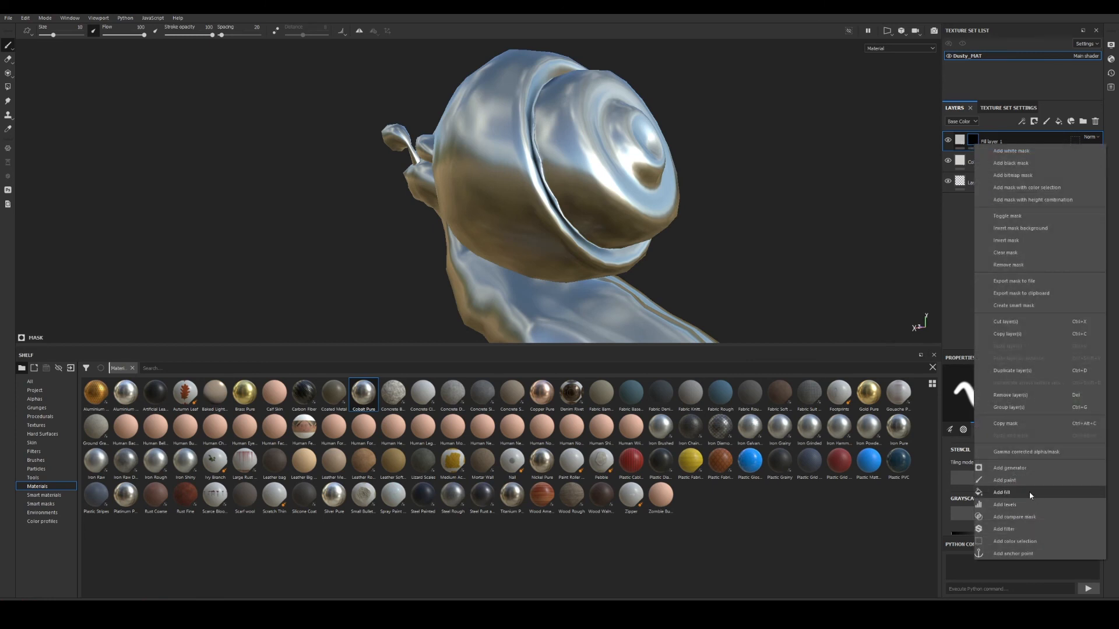
click(1022, 467)
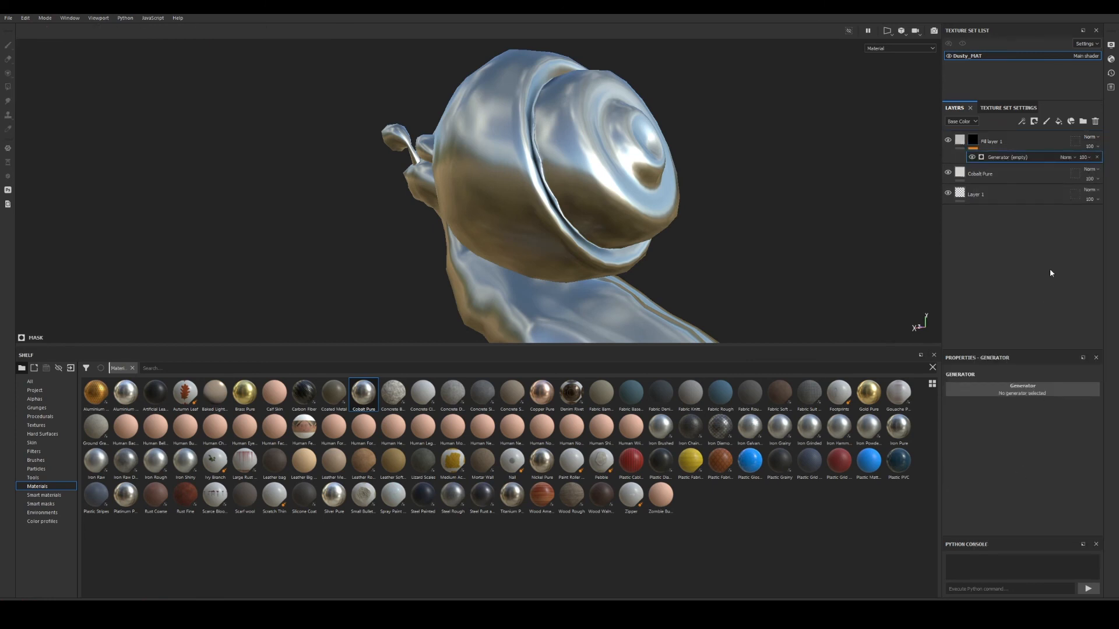
click(1030, 387)
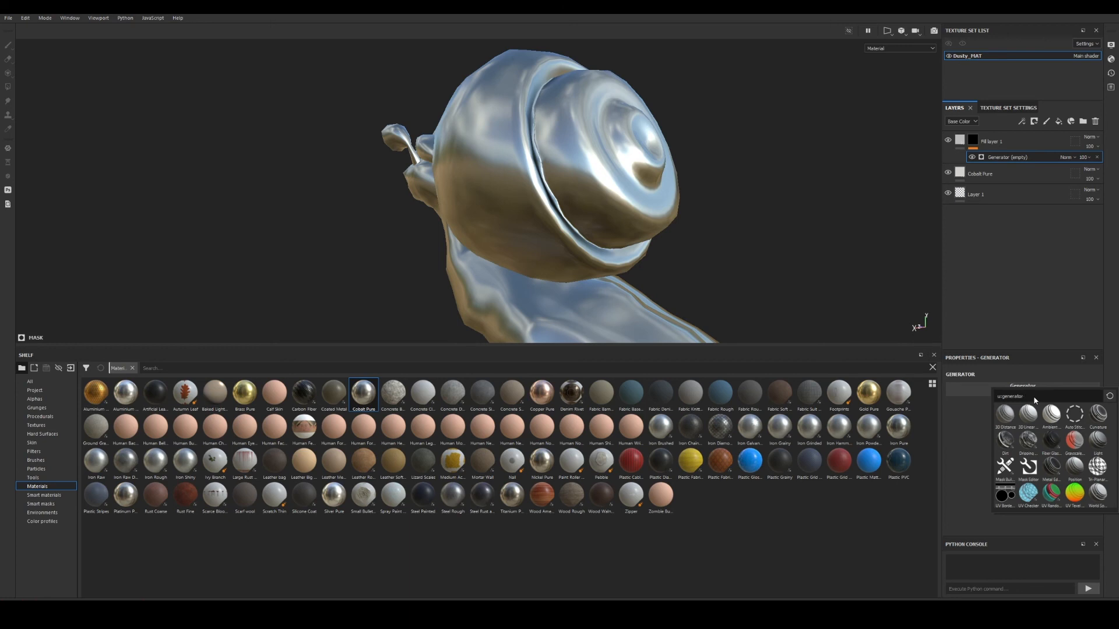
text(ed)
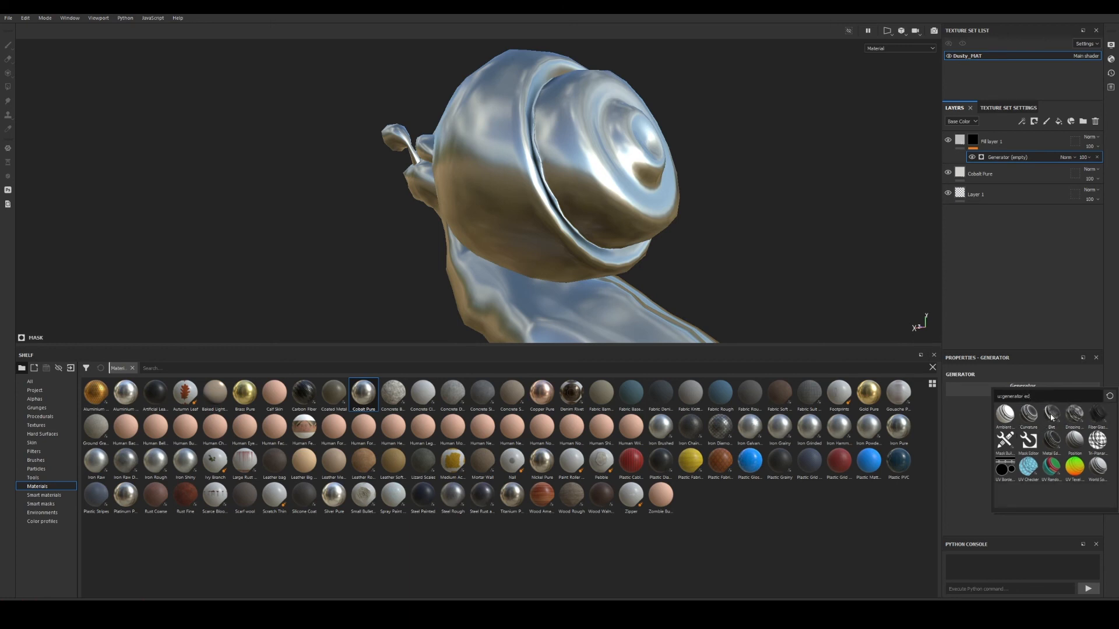
mouse_move(1002, 412)
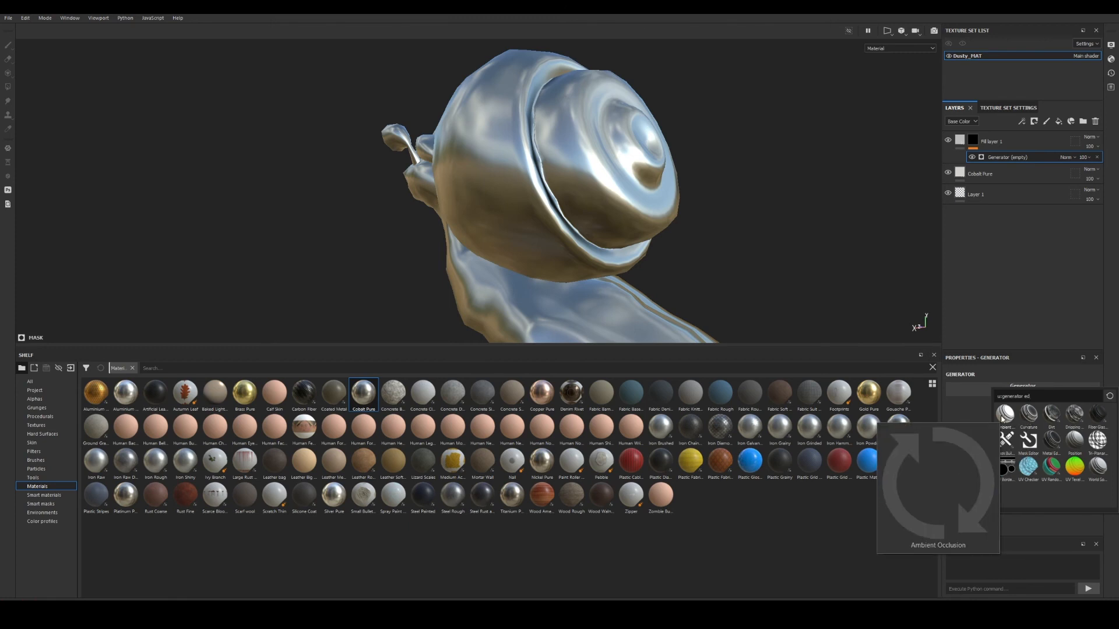
text(g)
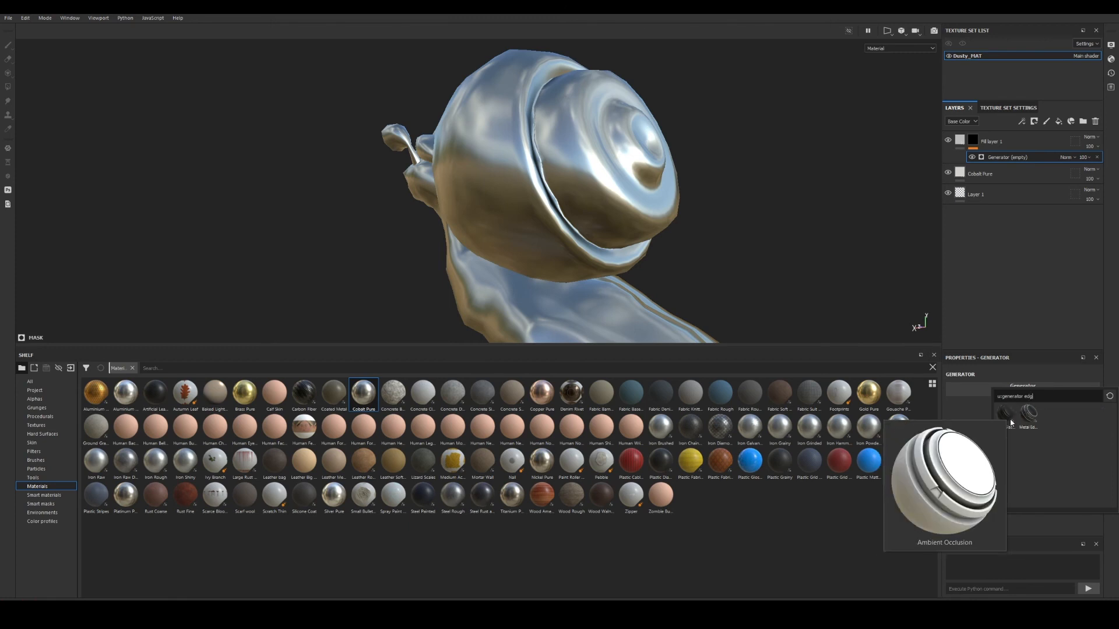
click(1033, 417)
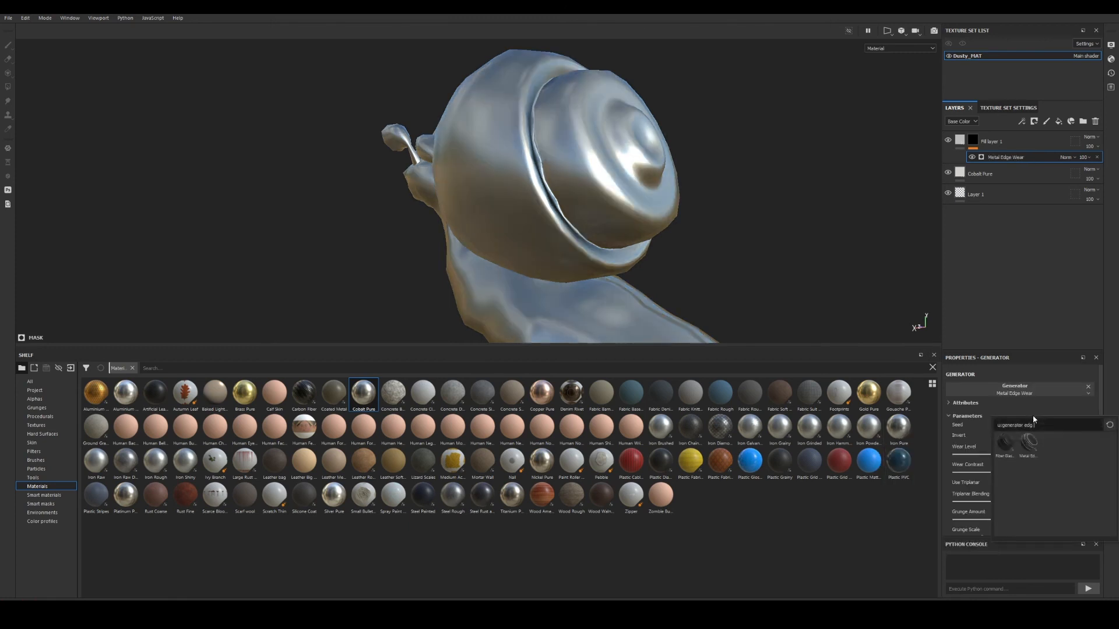
Preview Fill layer 1's edge-wear mask on its own, then return to the shaded snail.
alt+drag(662, 242, 719, 236)
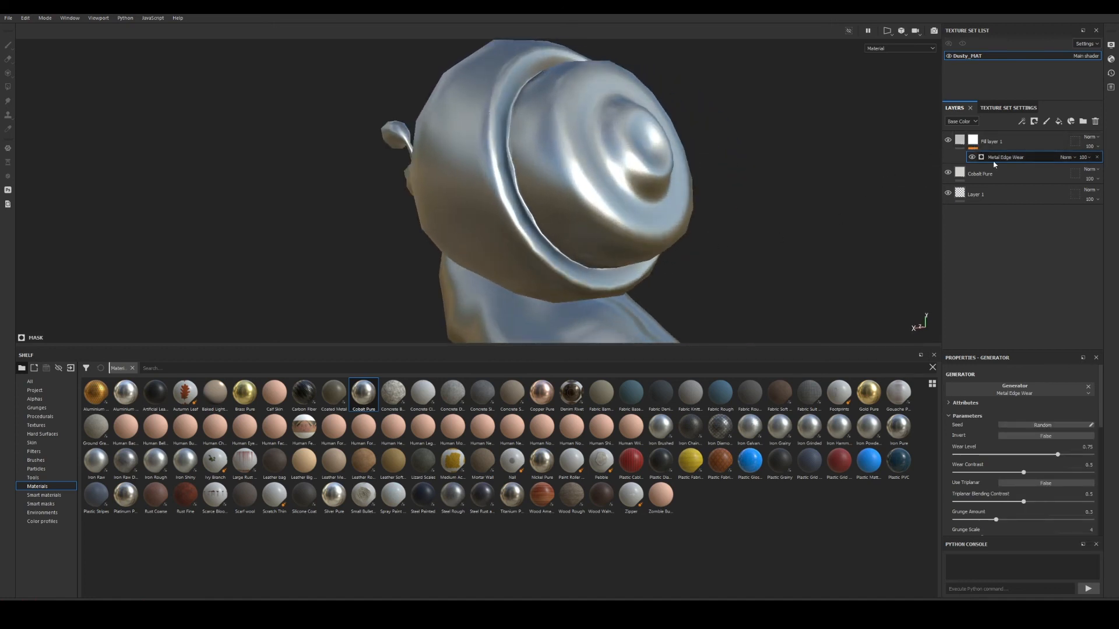
alt+click(972, 141)
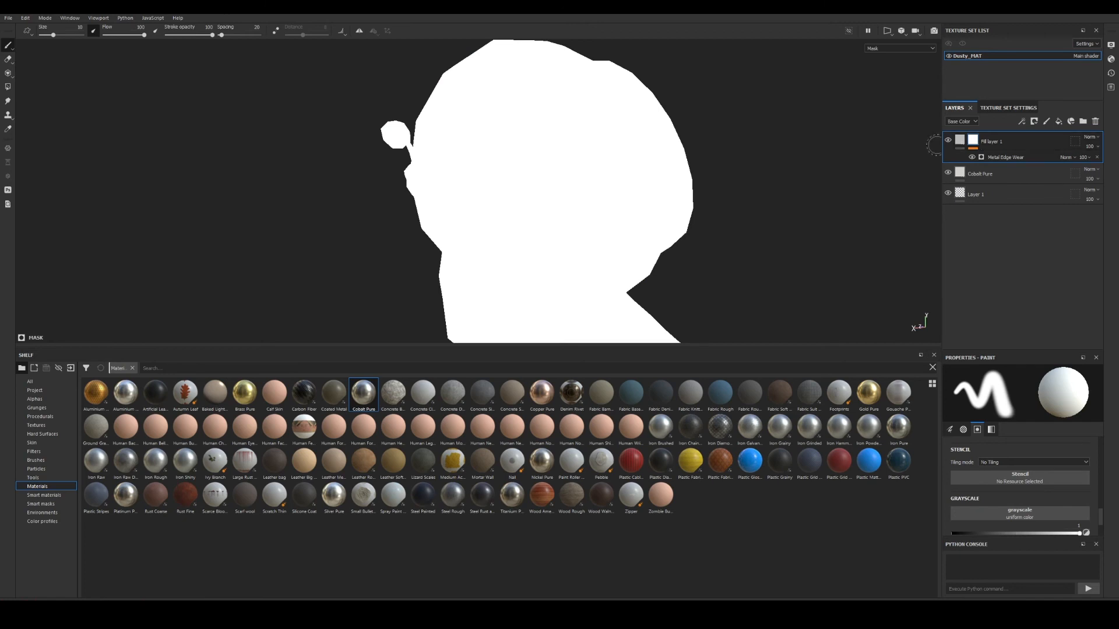
alt+drag(721, 206, 693, 201)
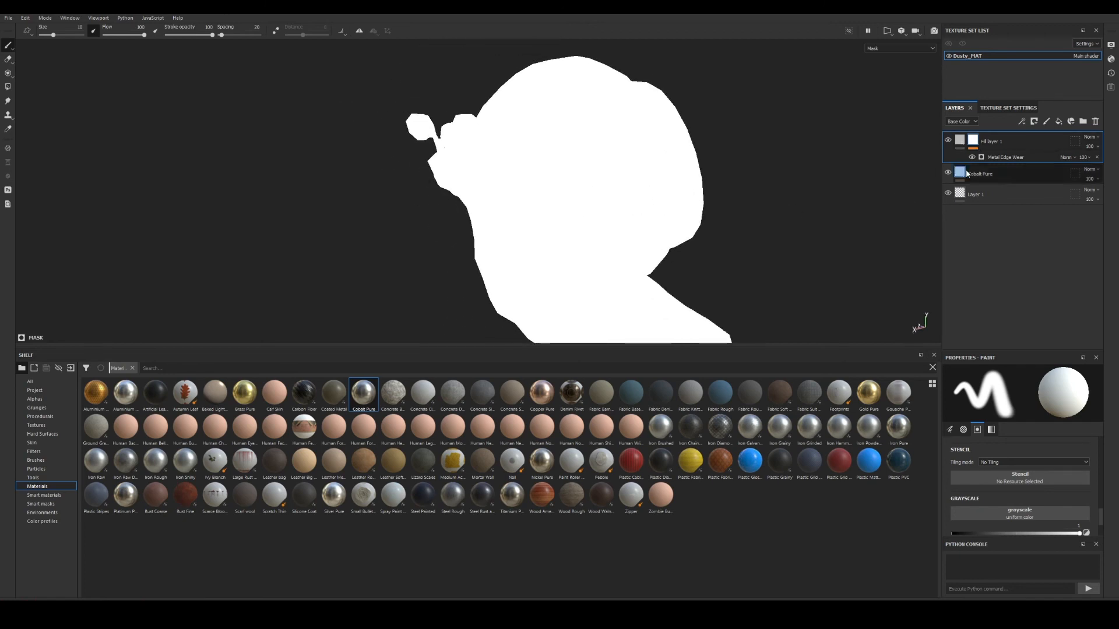
click(960, 140)
mouse_move(383, 340)
alt+mouse_down()
mouse_move(585, 258)
mouse_move(641, 251)
alt+mouse_up()
Bake world space normal, ambient occlusion, curvature, thickness and position maps for Dusty_MAT at 2048.
click(1008, 108)
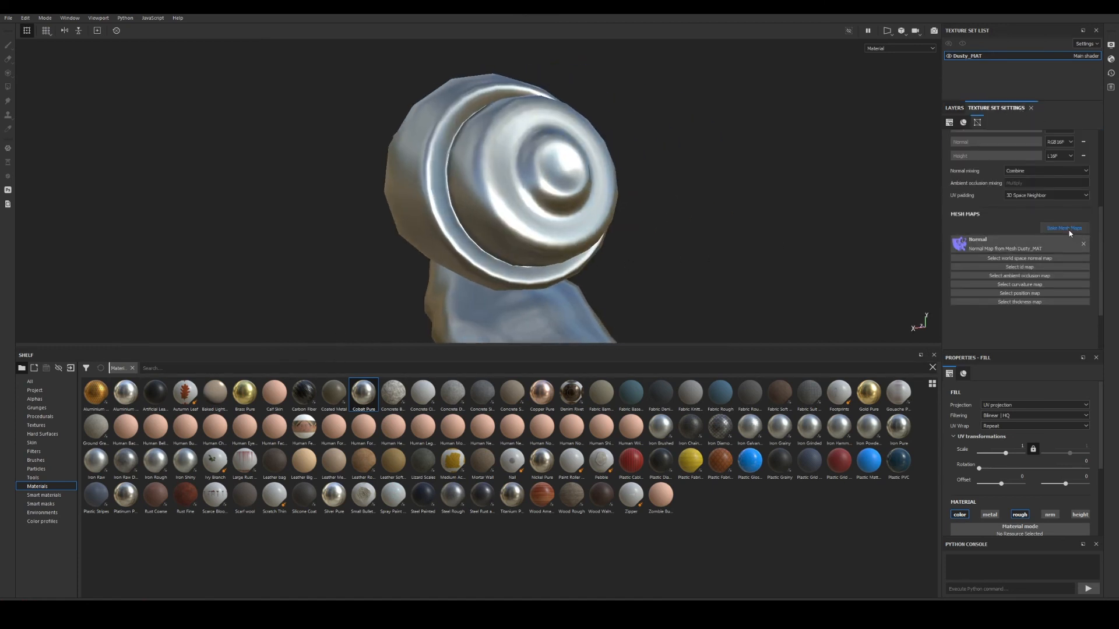
click(1068, 229)
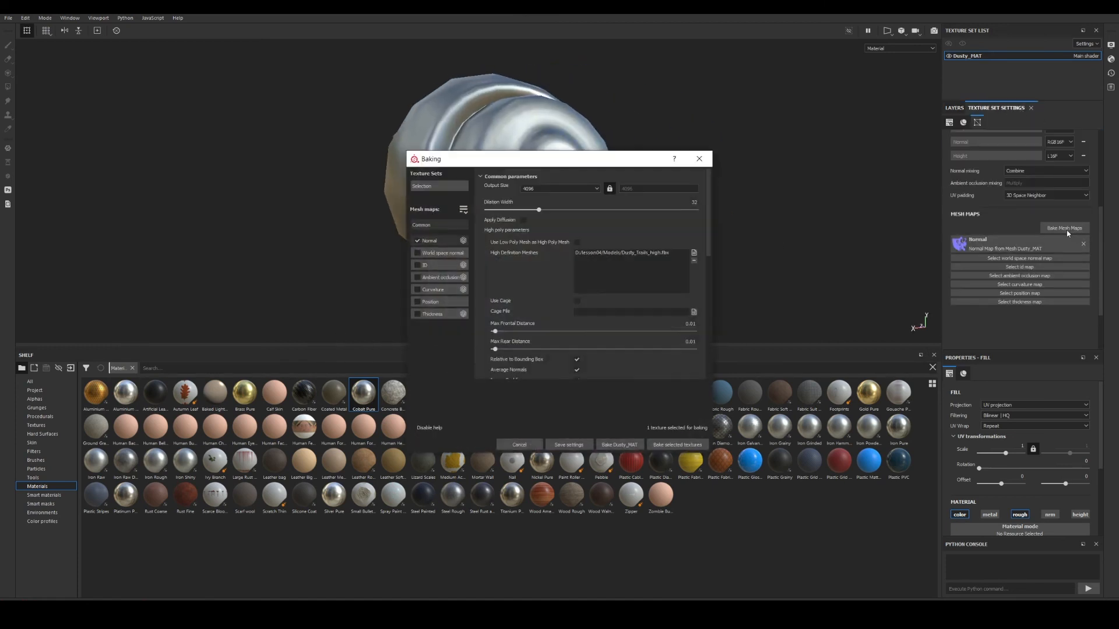
click(416, 254)
click(417, 278)
click(417, 290)
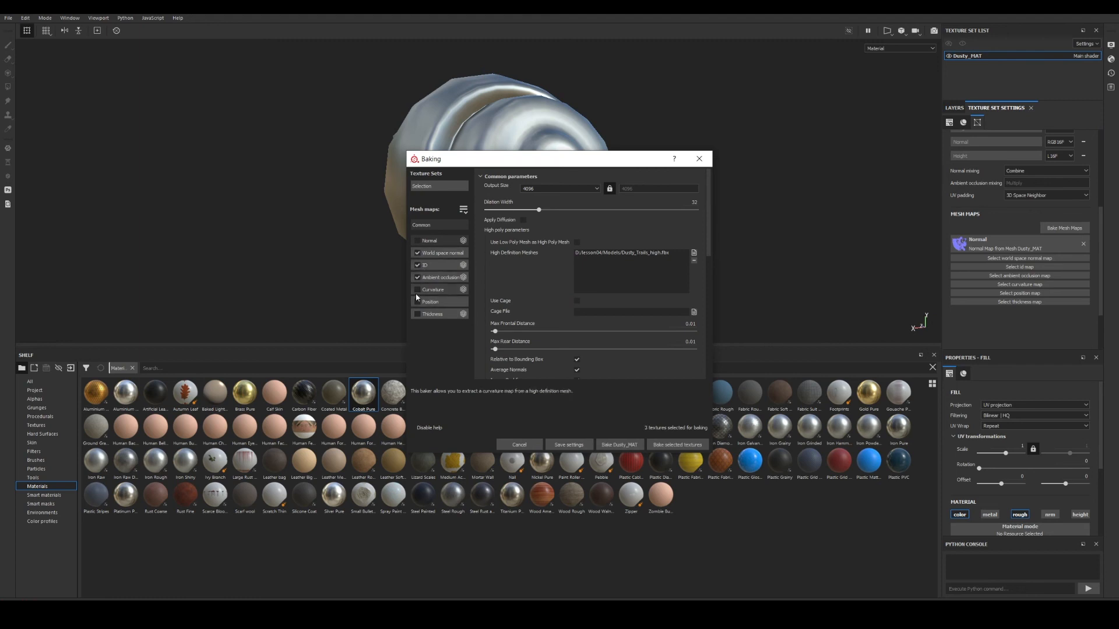
click(416, 314)
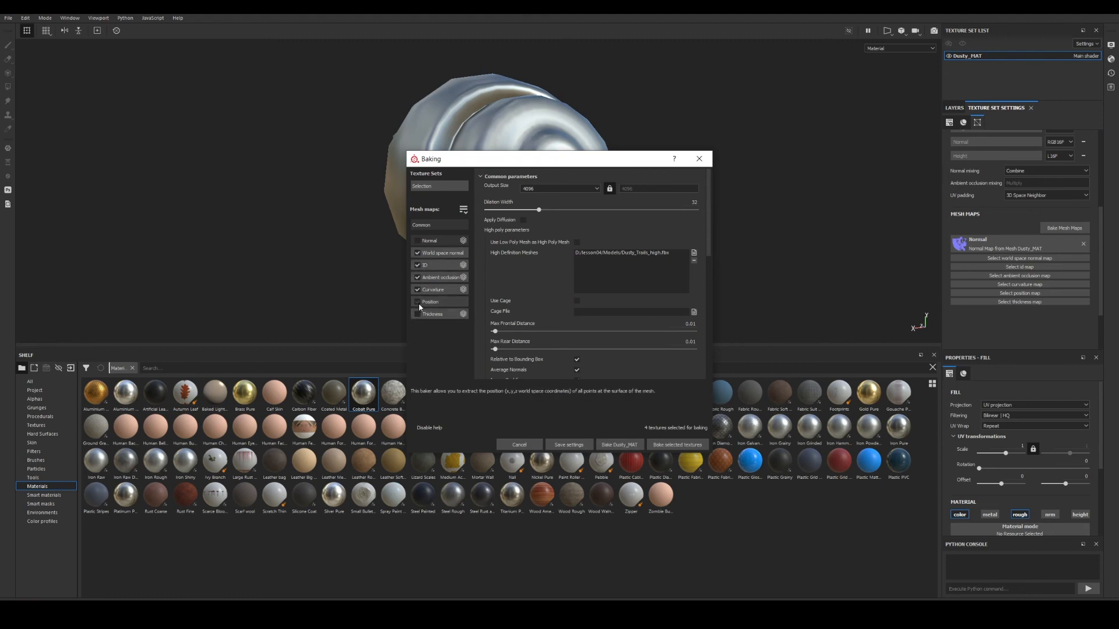
click(417, 302)
click(540, 189)
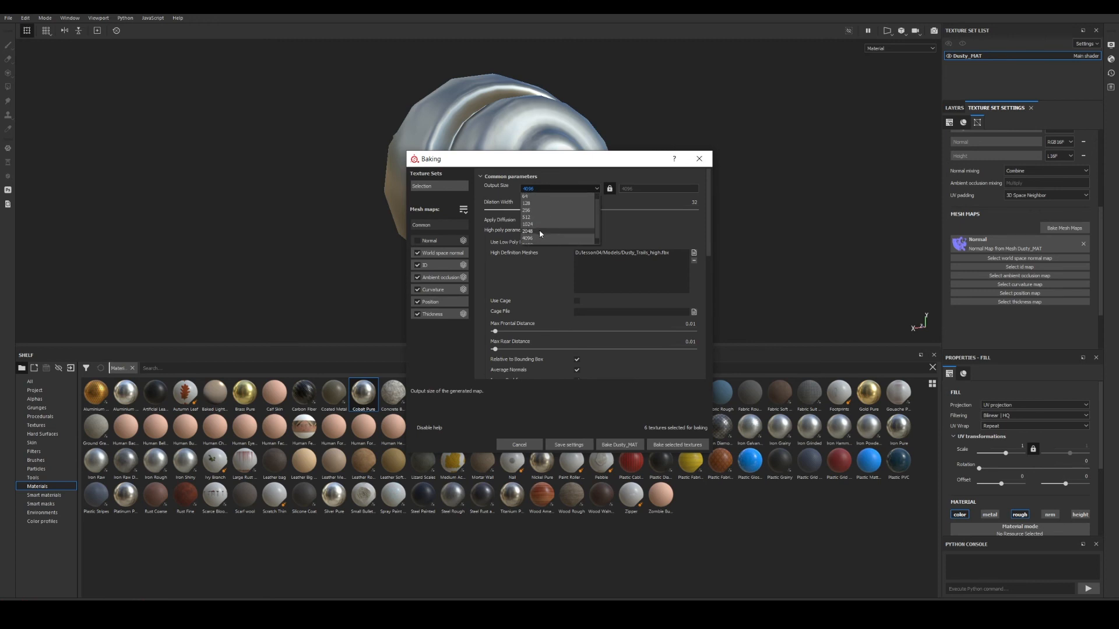
click(539, 230)
click(675, 446)
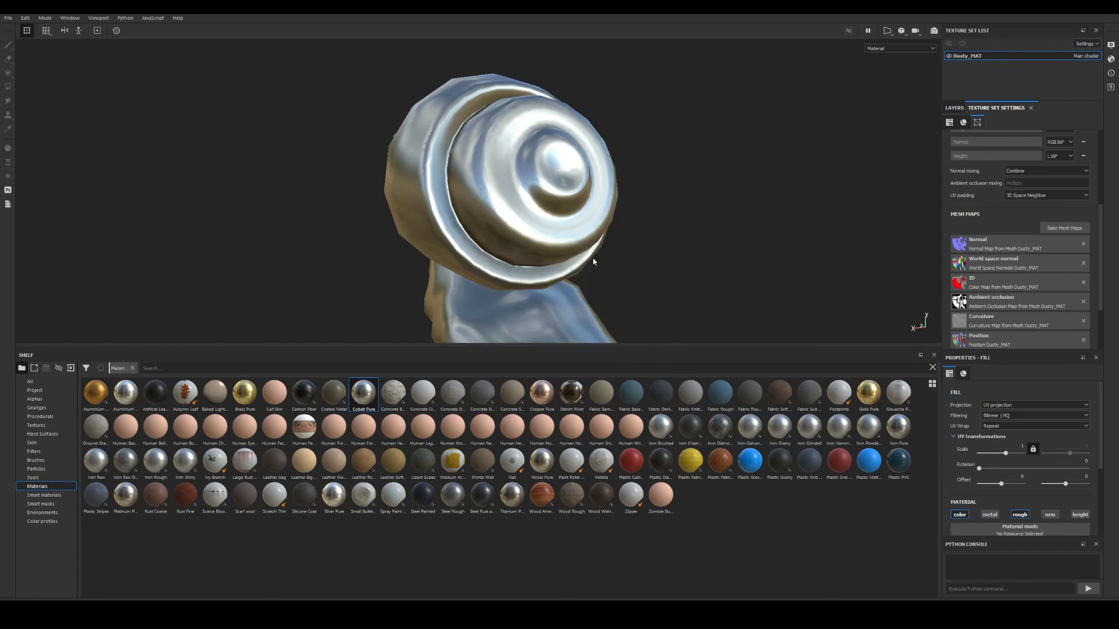
alt+drag(594, 260, 752, 248)
Raise Metal Edge Wear's Wear Level to 0.82 and Grunge Amount to 0.36.
click(957, 109)
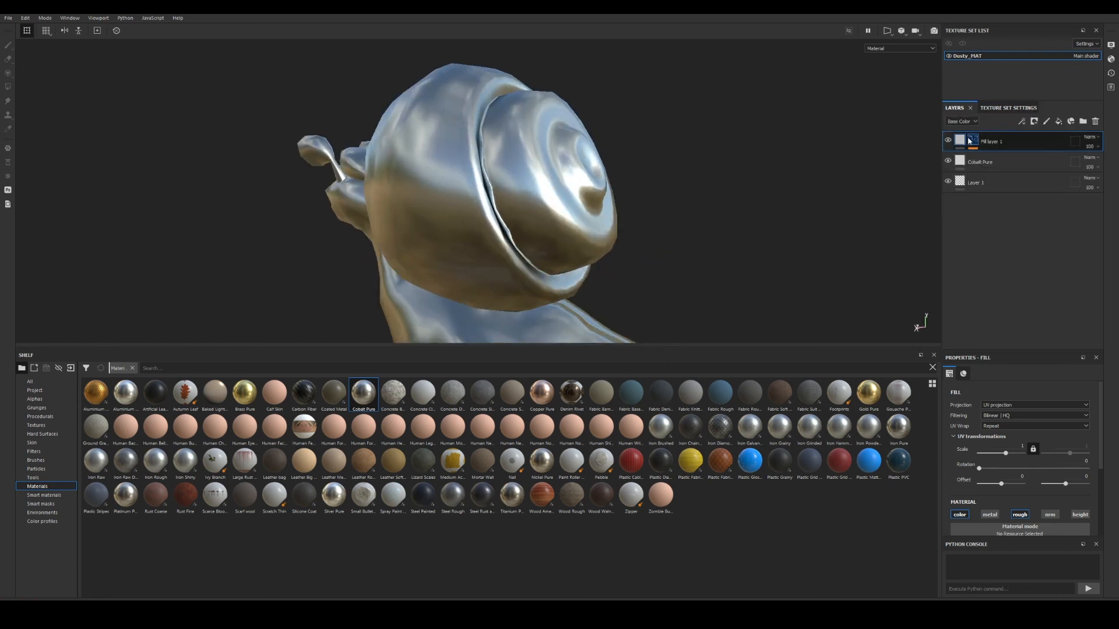
click(972, 140)
click(972, 157)
click(973, 158)
alt+drag(679, 196, 544, 207)
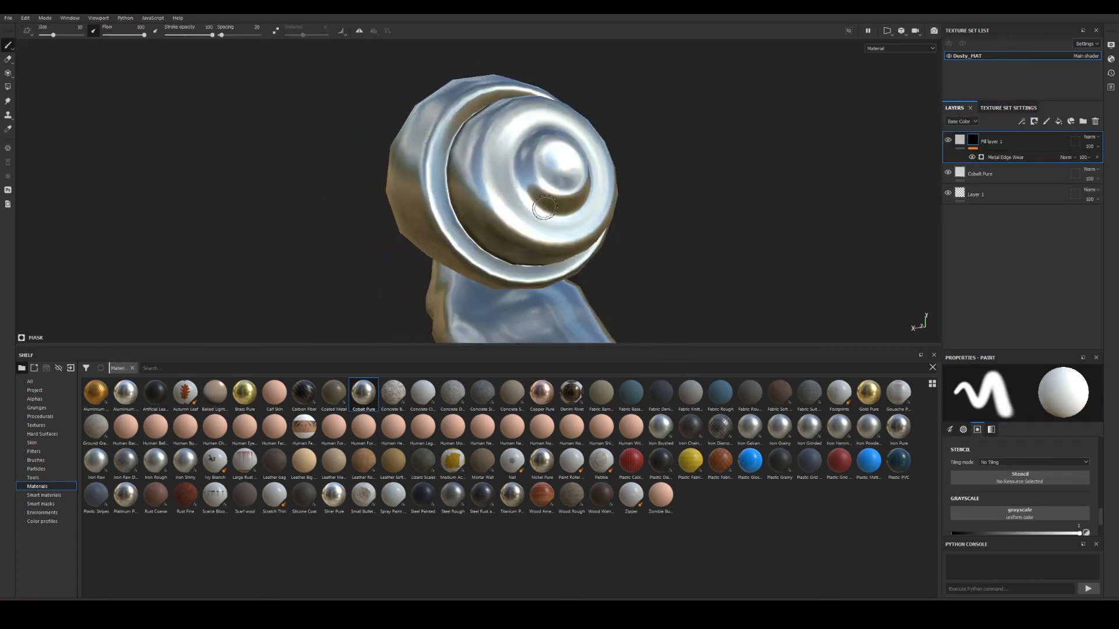
alt+click(972, 140)
scroll(674, 217, up, 5)
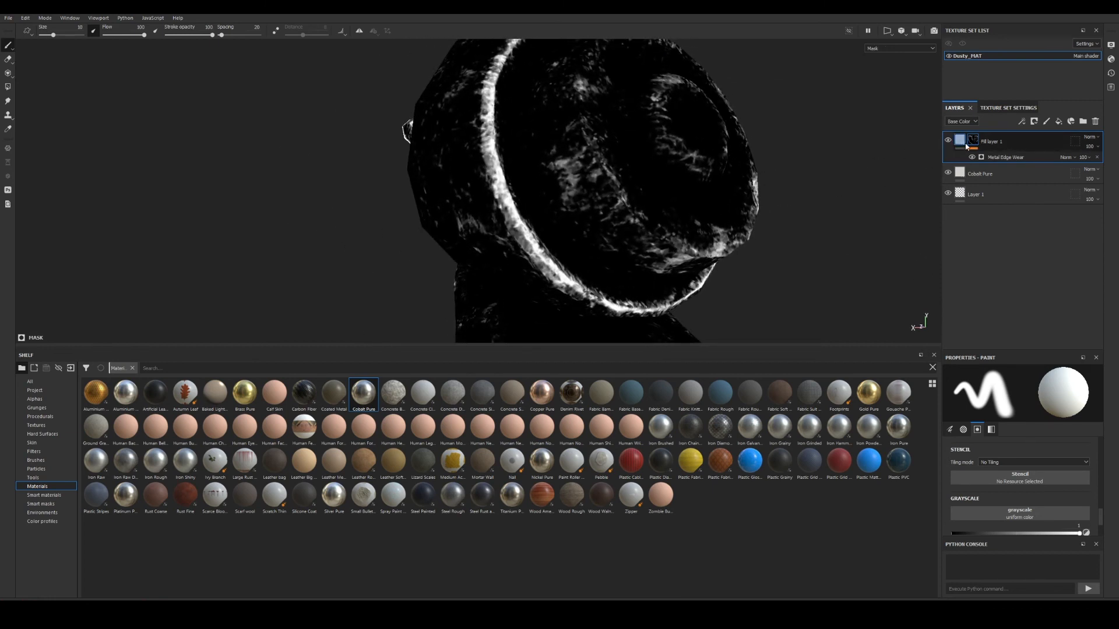
click(1000, 158)
scroll(1013, 450, down, 1)
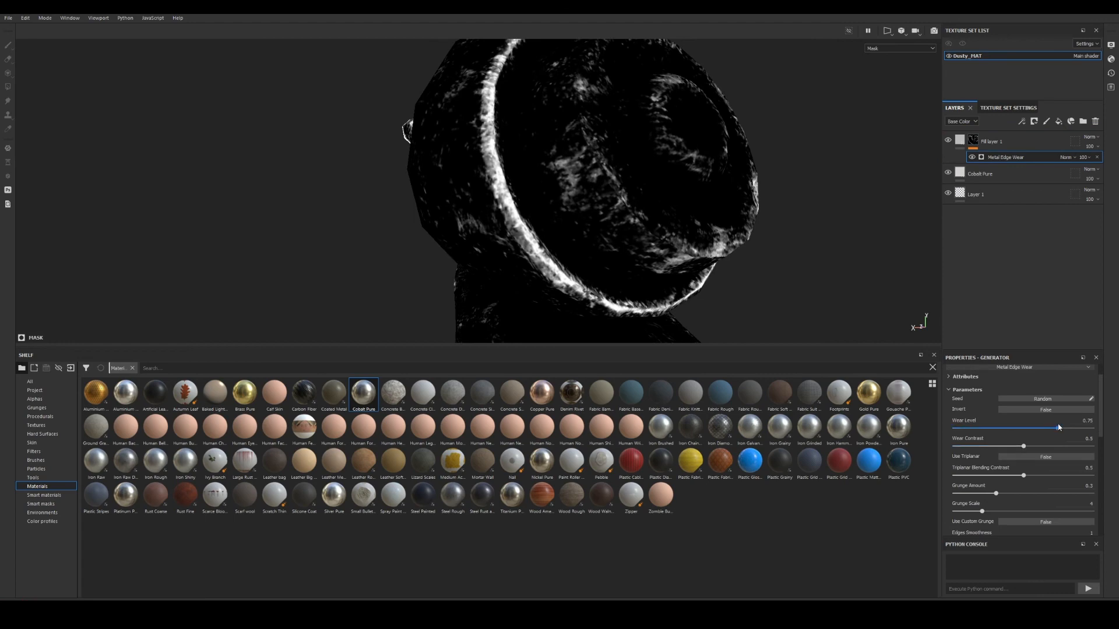
mouse_move(1059, 427)
mouse_down()
mouse_move(1043, 428)
mouse_move(1069, 429)
mouse_up()
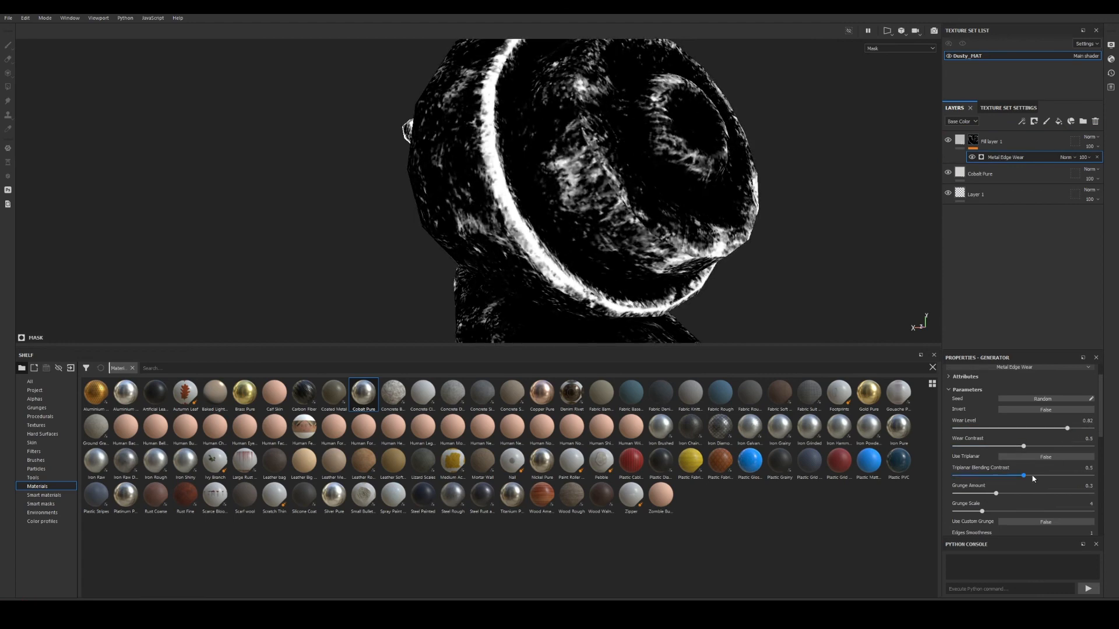
mouse_move(995, 494)
mouse_down()
mouse_move(1025, 493)
mouse_move(1003, 493)
mouse_up()
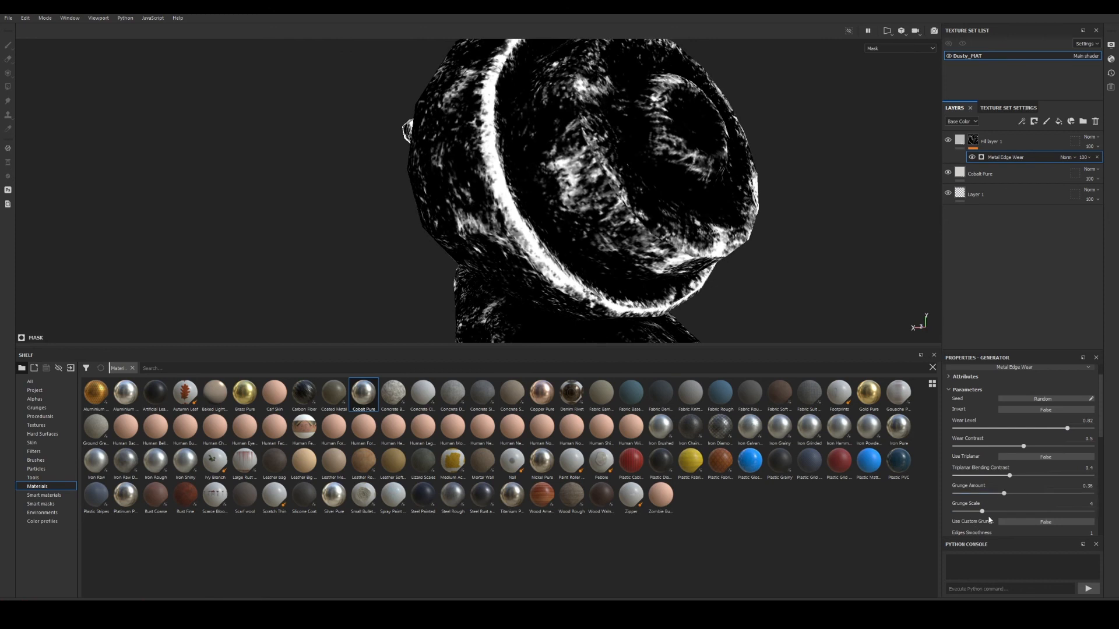
Lower Fill layer 1's roughness to about 0.15 and check the reflections.
click(959, 140)
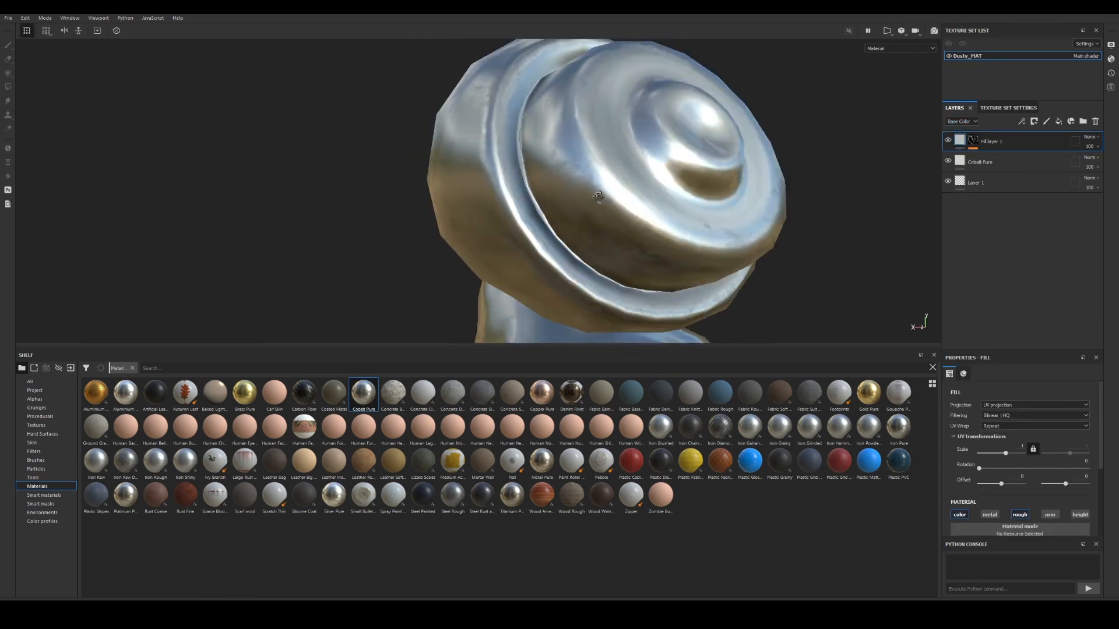
alt+drag(599, 197, 591, 202)
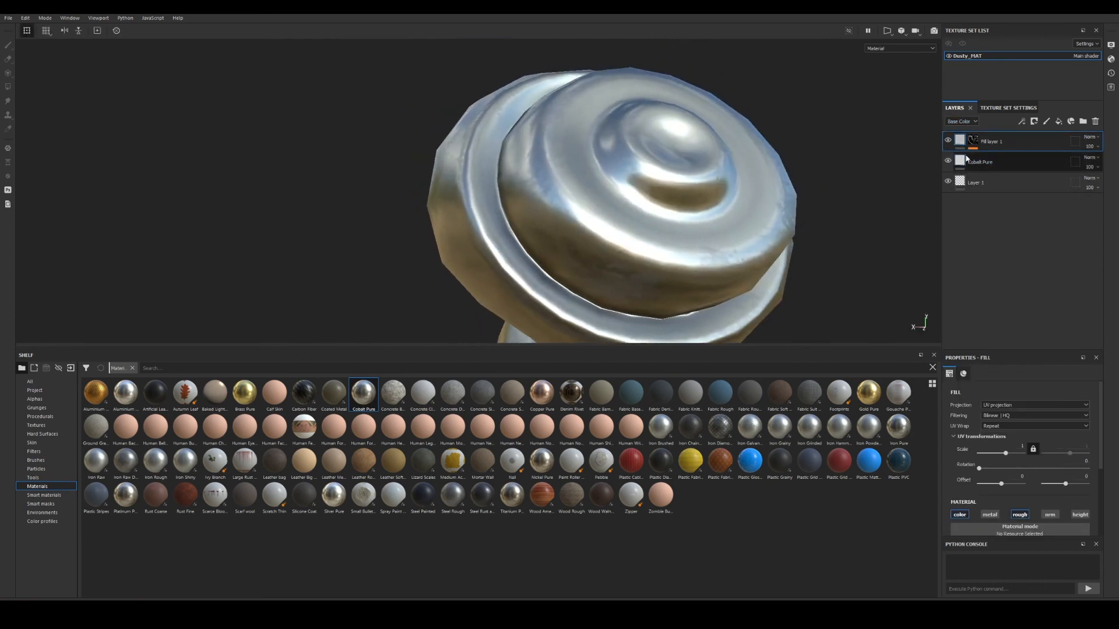
scroll(1009, 467, down, 2)
click(1019, 462)
scroll(985, 500, down, 2)
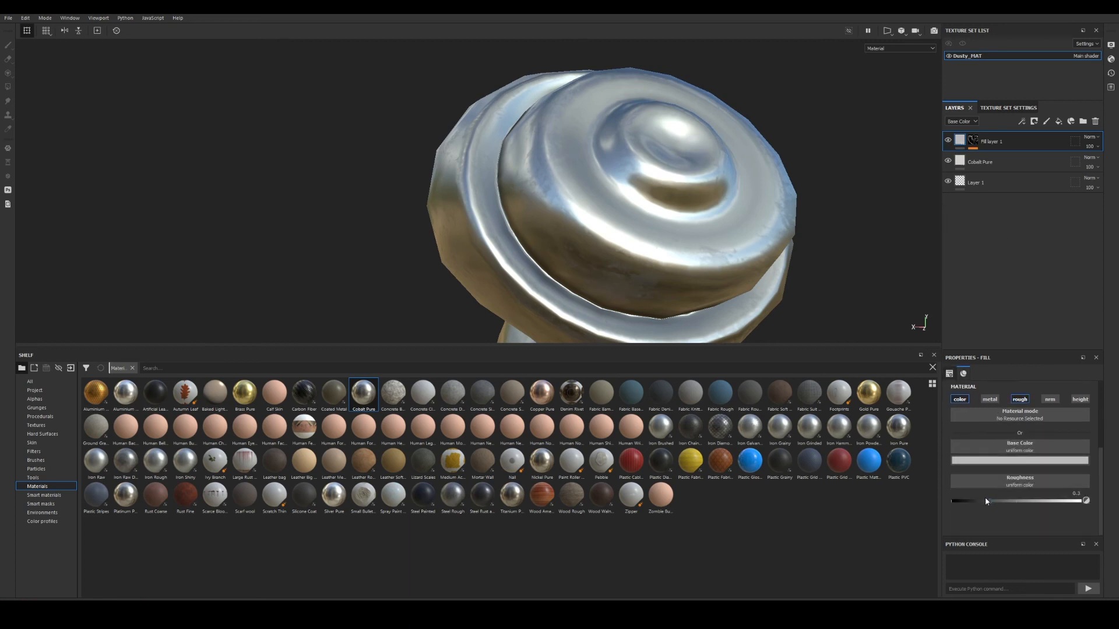
drag(990, 502, 975, 502)
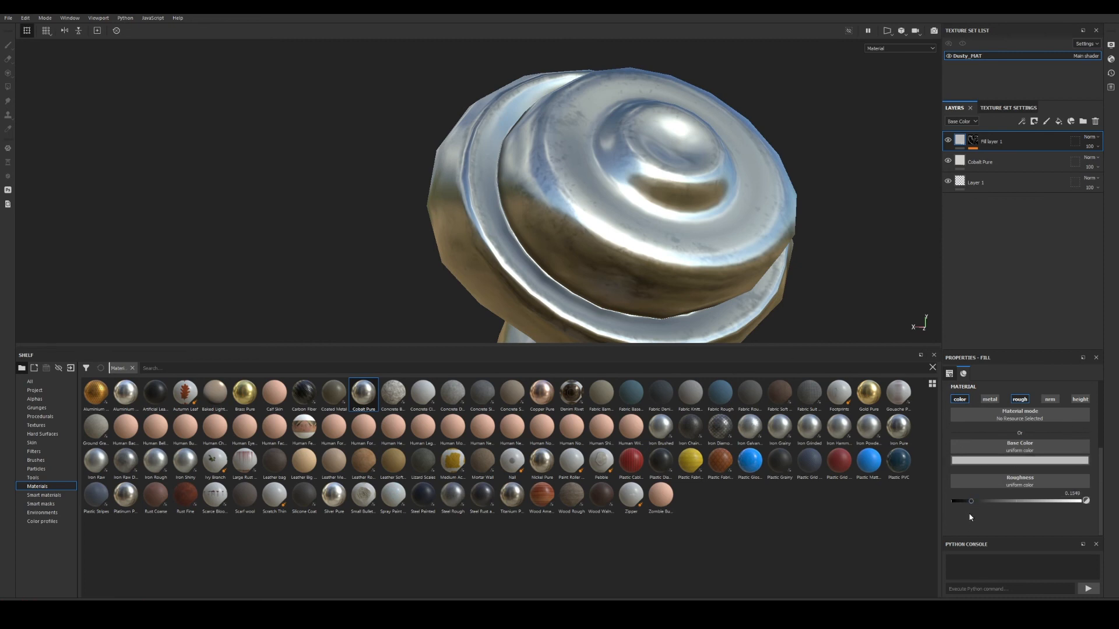
alt+drag(651, 231, 573, 195)
shift+right_drag(574, 195, 666, 197)
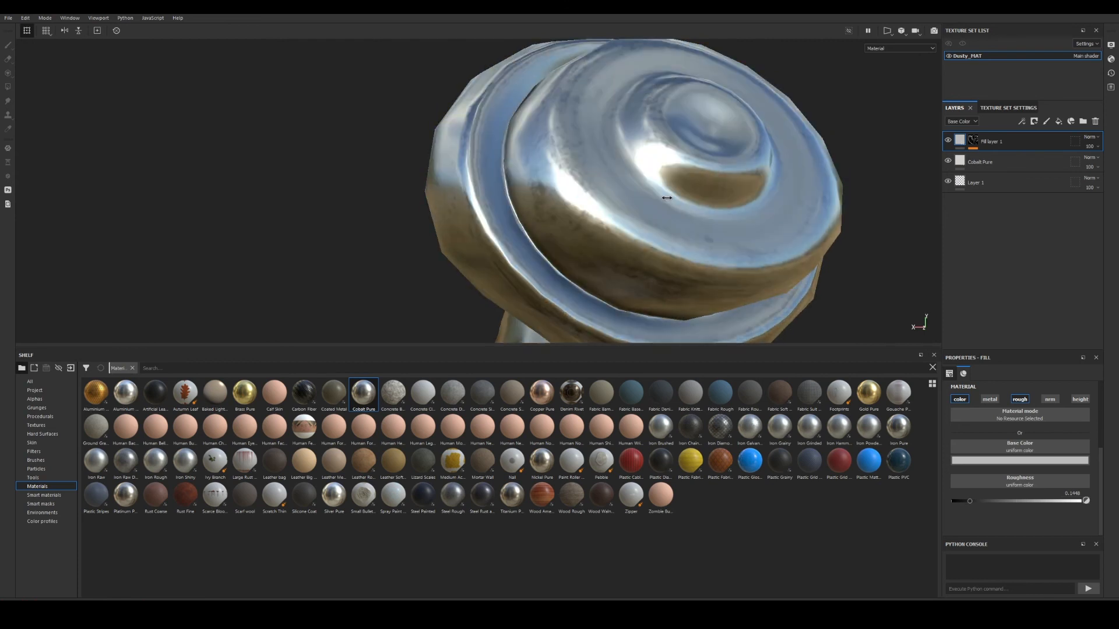
alt+drag(666, 196, 663, 224)
Raise the Cobalt Pure layer's roughness to about 0.39 and review the snail from all sides.
click(983, 163)
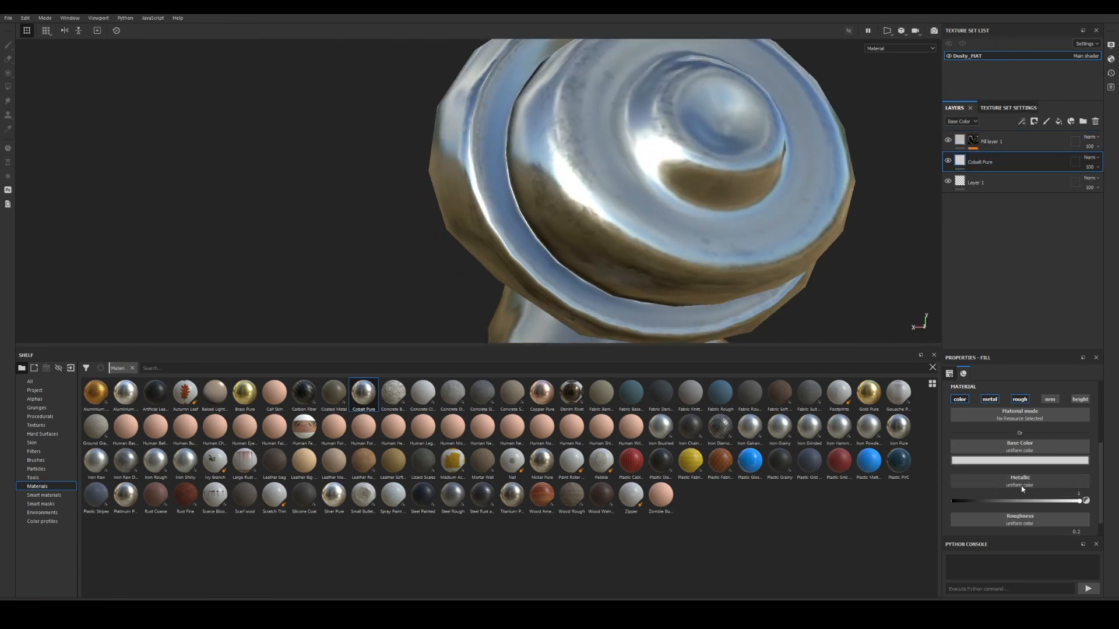
scroll(1039, 495, down, 1)
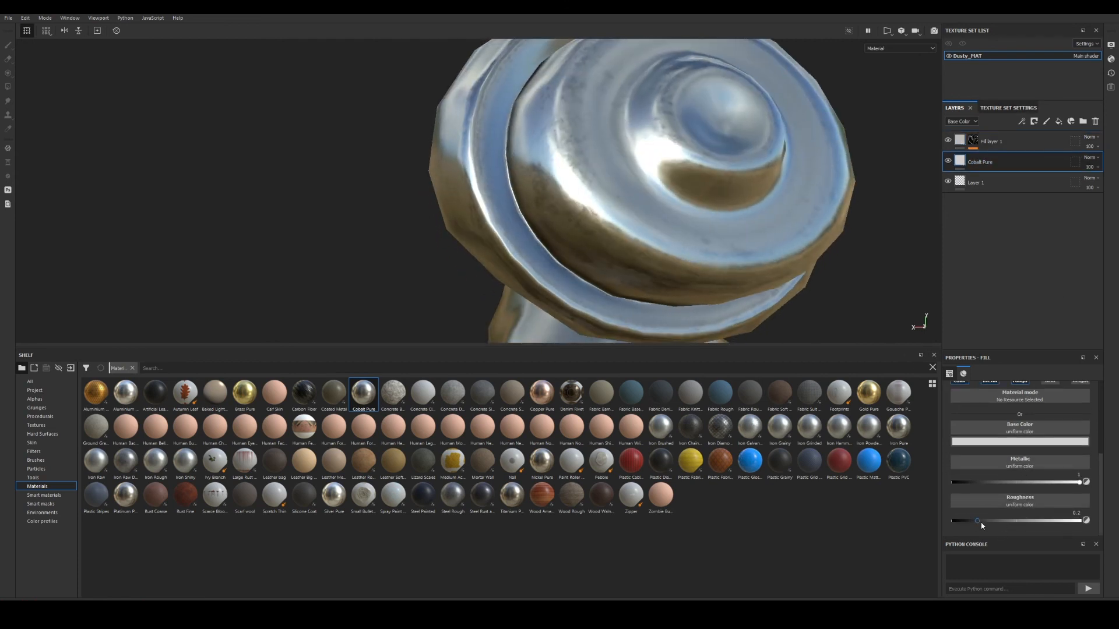
drag(979, 520, 1011, 522)
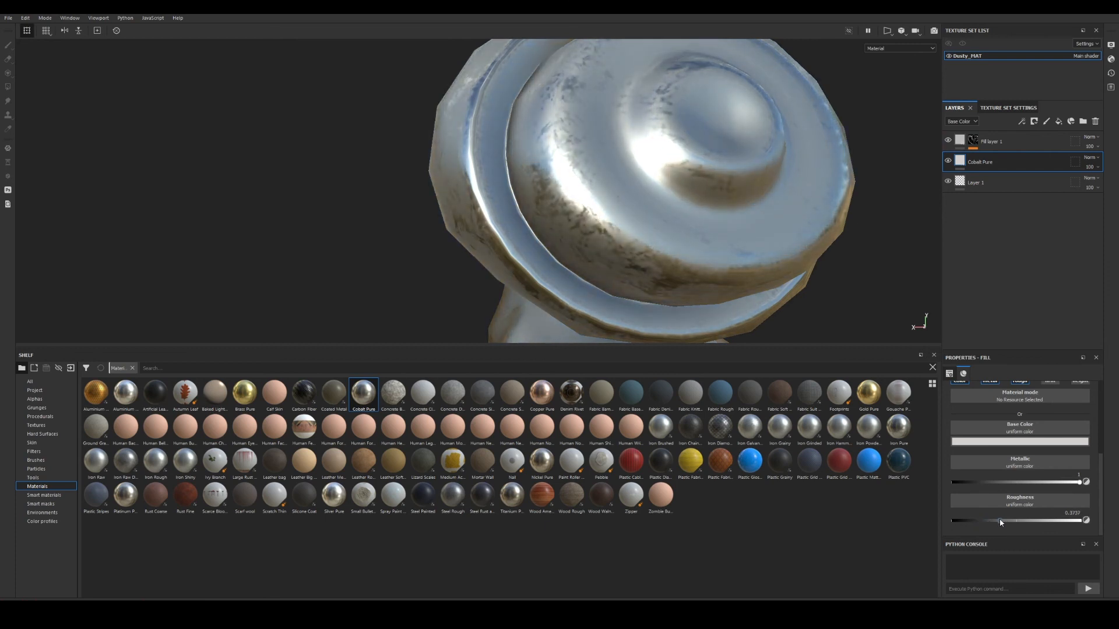
alt+drag(673, 259, 696, 202)
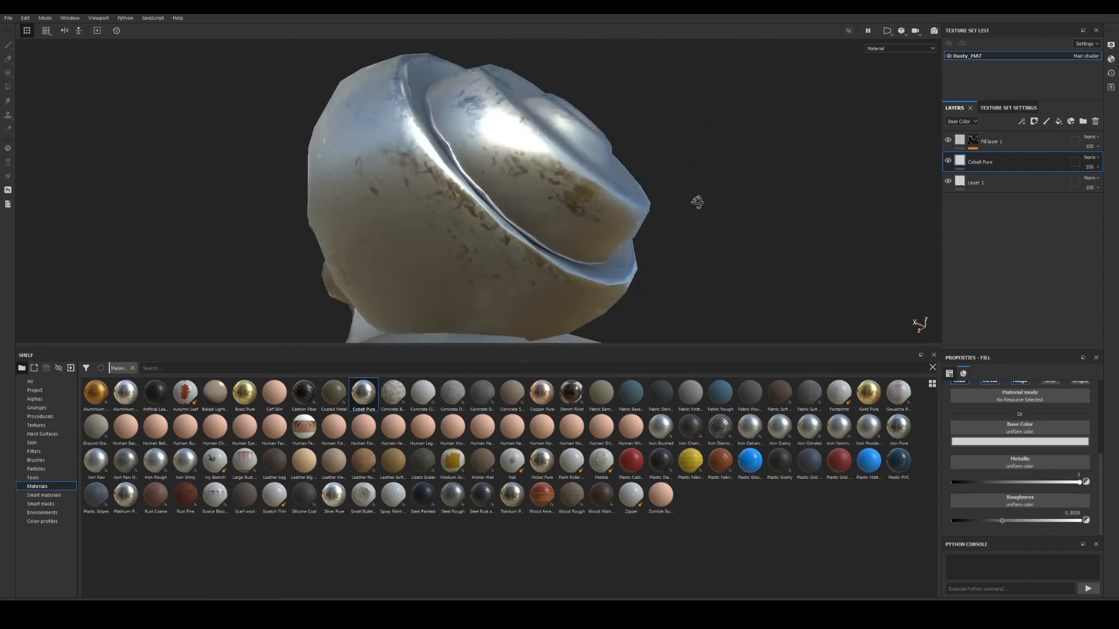
alt+middle_drag(583, 233, 647, 256)
alt+drag(647, 256, 553, 198)
alt+middle_drag(553, 198, 547, 257)
alt+drag(548, 256, 317, 166)
alt+drag(612, 121, 712, 190)
alt+right_drag(711, 190, 583, 169)
alt+drag(583, 169, 523, 160)
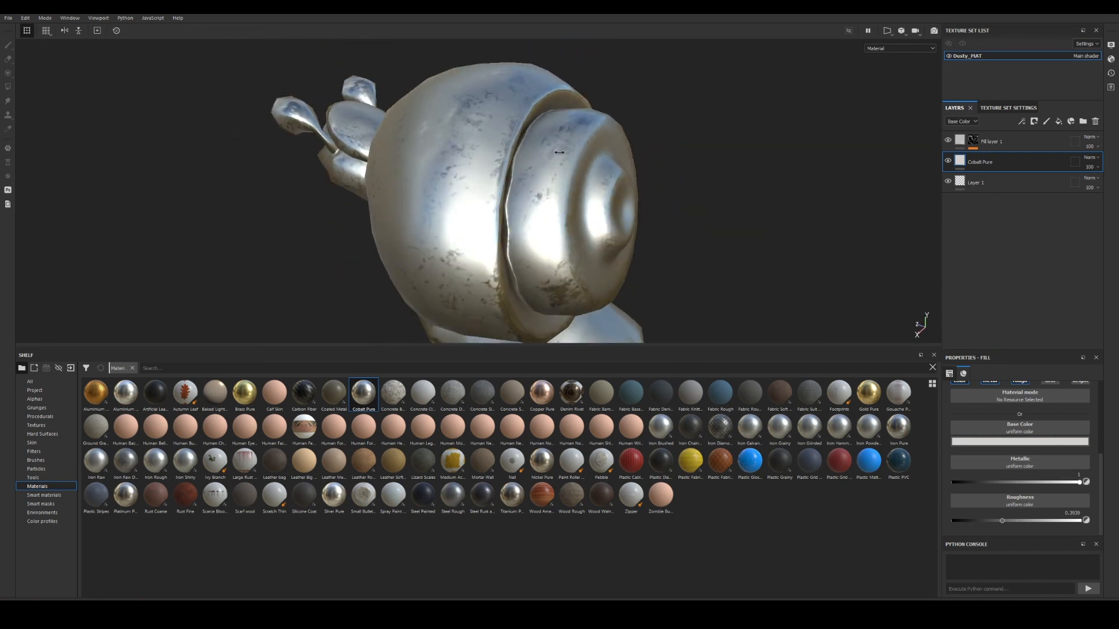
mouse_move(536, 152)
shift+right_down()
mouse_move(556, 153)
mouse_move(537, 168)
shift+right_up()
alt+drag(538, 168, 507, 148)
alt+right_drag(507, 148, 621, 191)
alt+drag(621, 190, 581, 158)
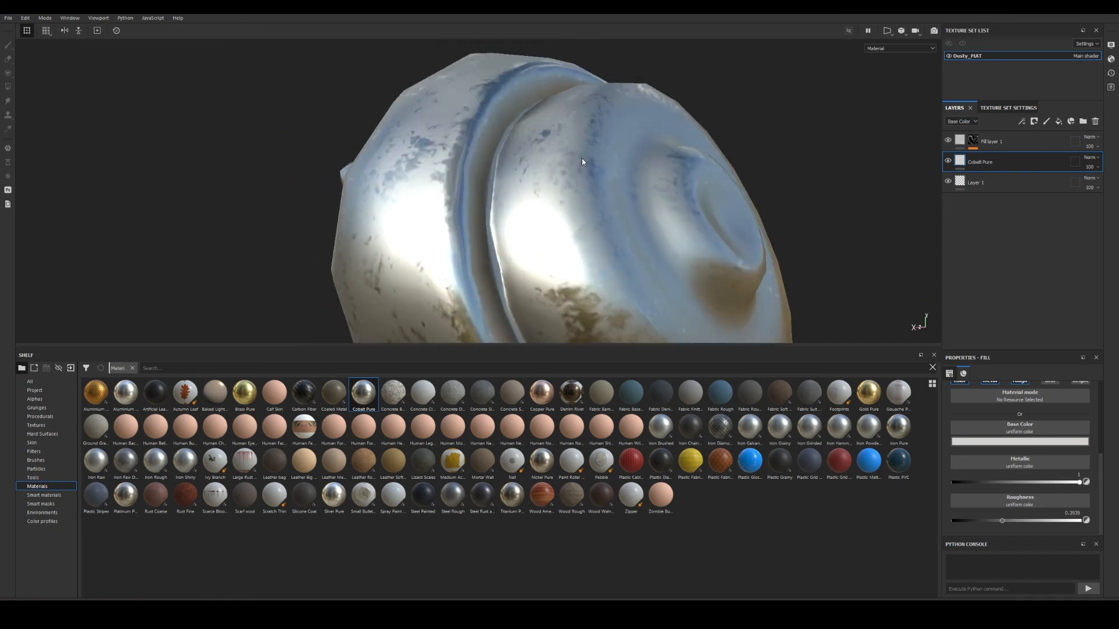
shift+right_drag(582, 159, 557, 162)
alt+right_drag(602, 204, 568, 181)
alt+drag(568, 182, 594, 204)
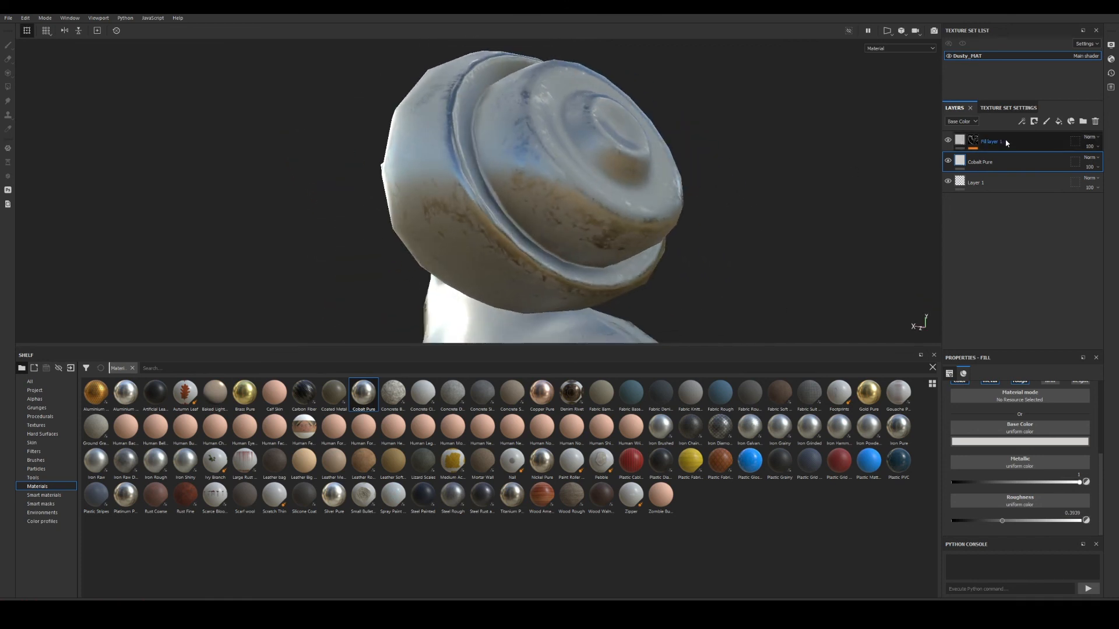
click(1022, 144)
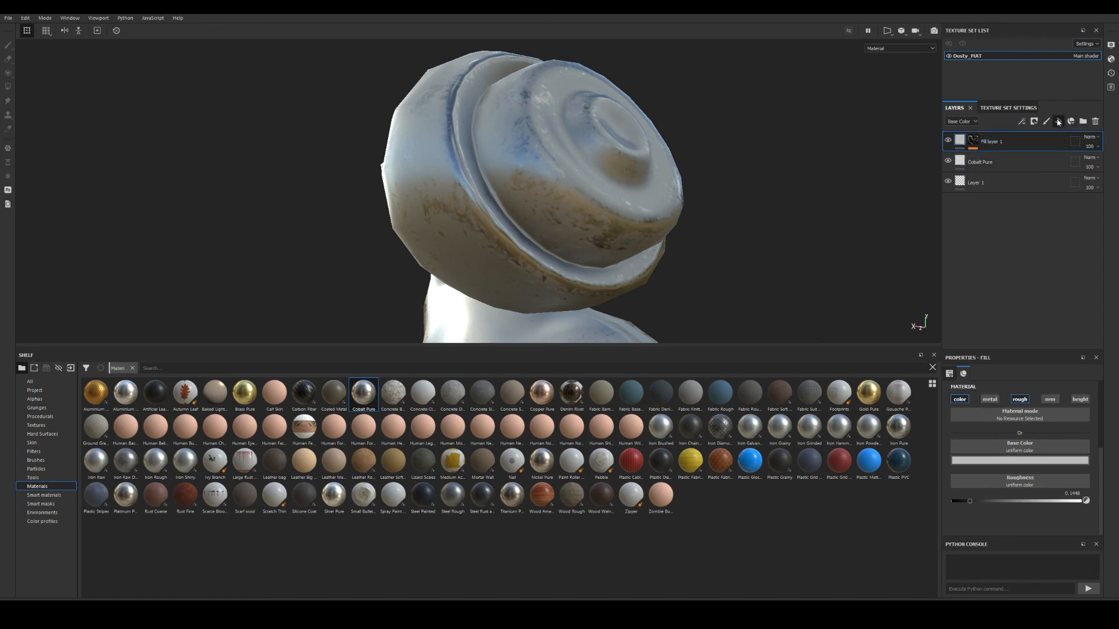
Add Fill layer 2 on top with metal, normal and height channels disabled.
click(1059, 121)
click(997, 401)
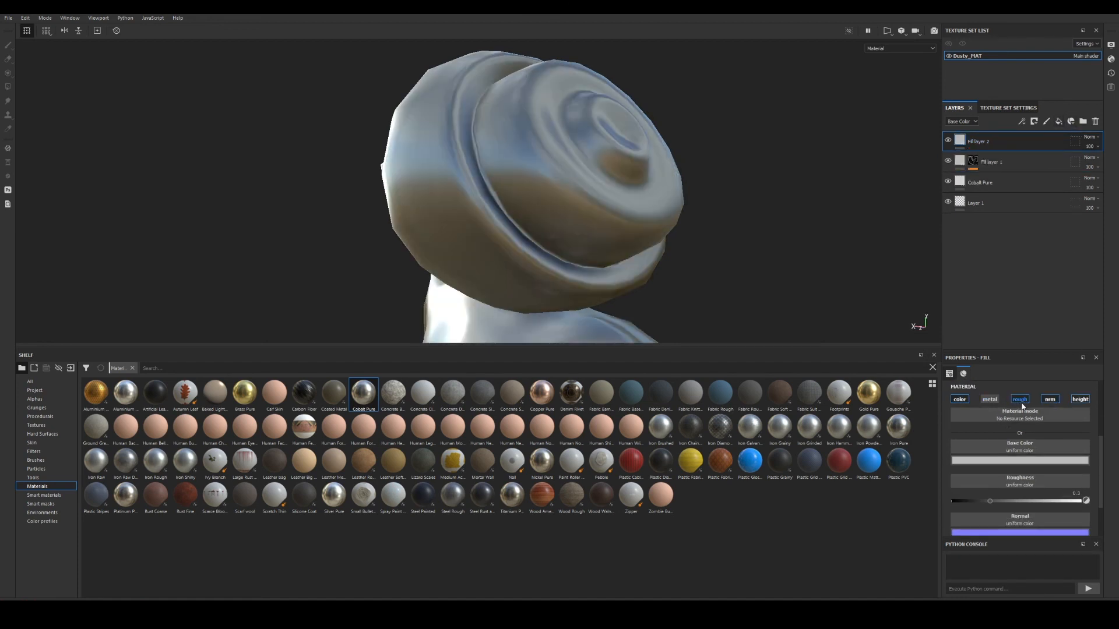
click(1020, 401)
click(1020, 401)
click(1052, 401)
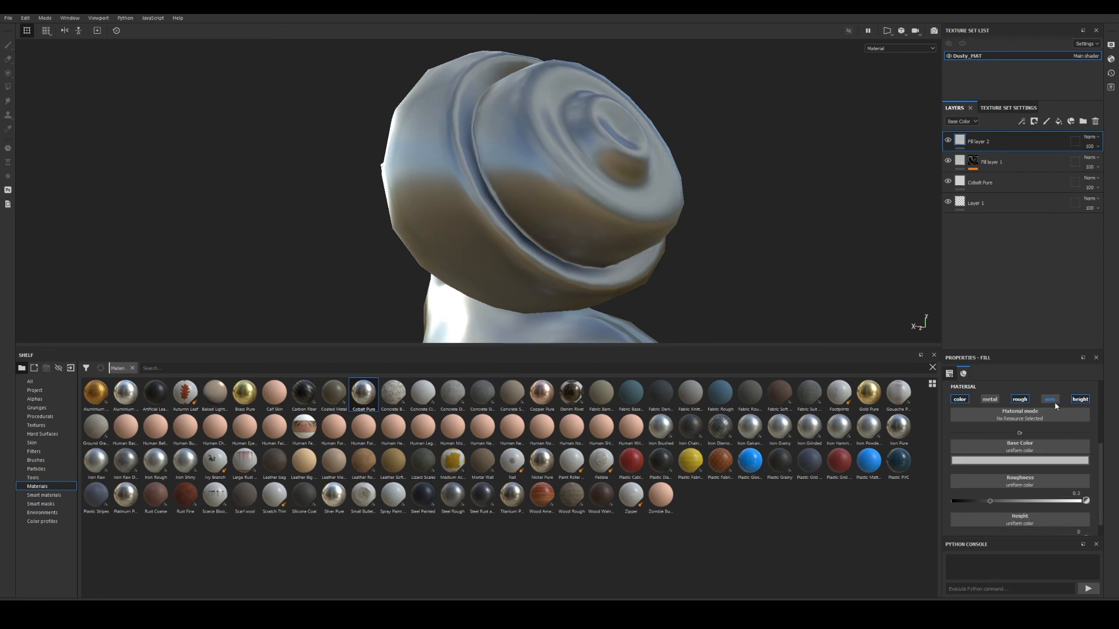
click(1079, 400)
alt+drag(564, 200, 531, 210)
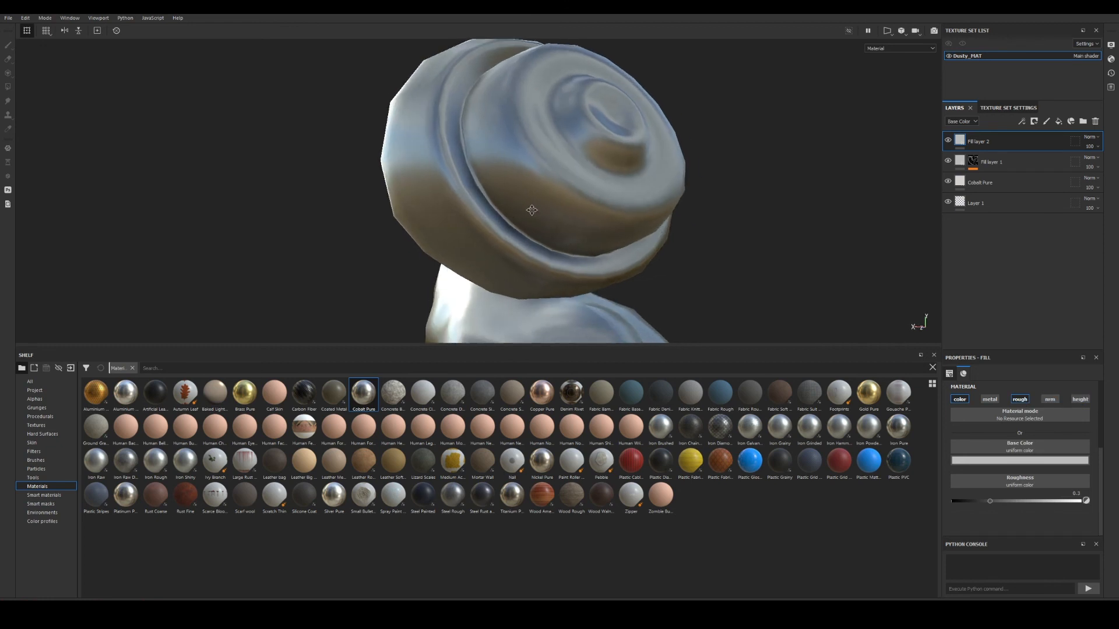
Set Fill layer 2's base colour to olive green 717f03 and hide it with a black mask.
click(1009, 462)
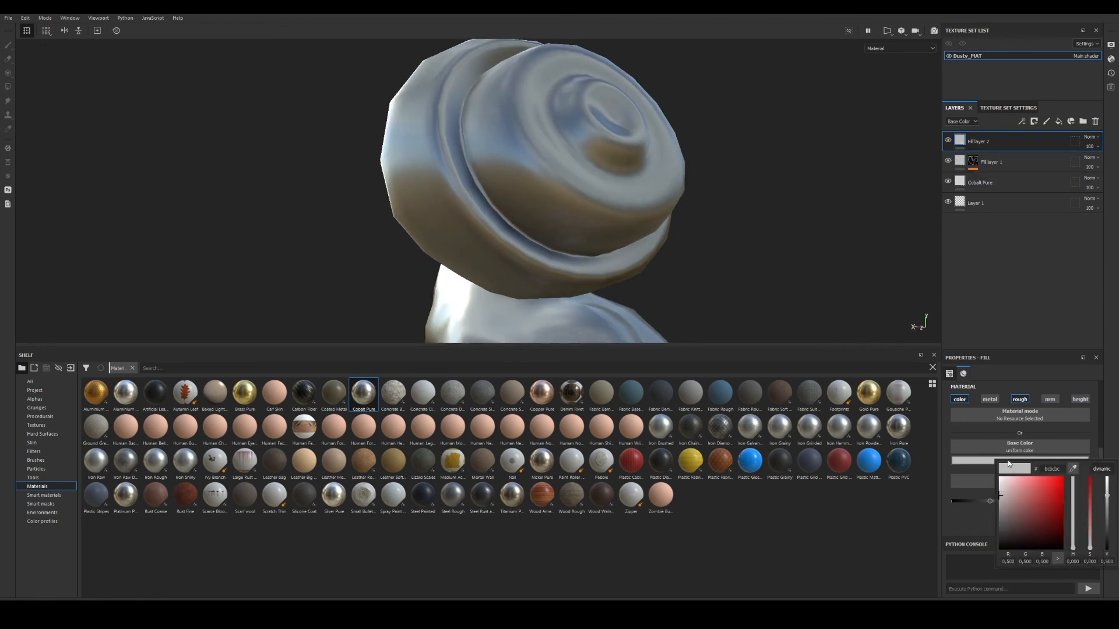
click(1060, 496)
drag(1073, 525, 1072, 535)
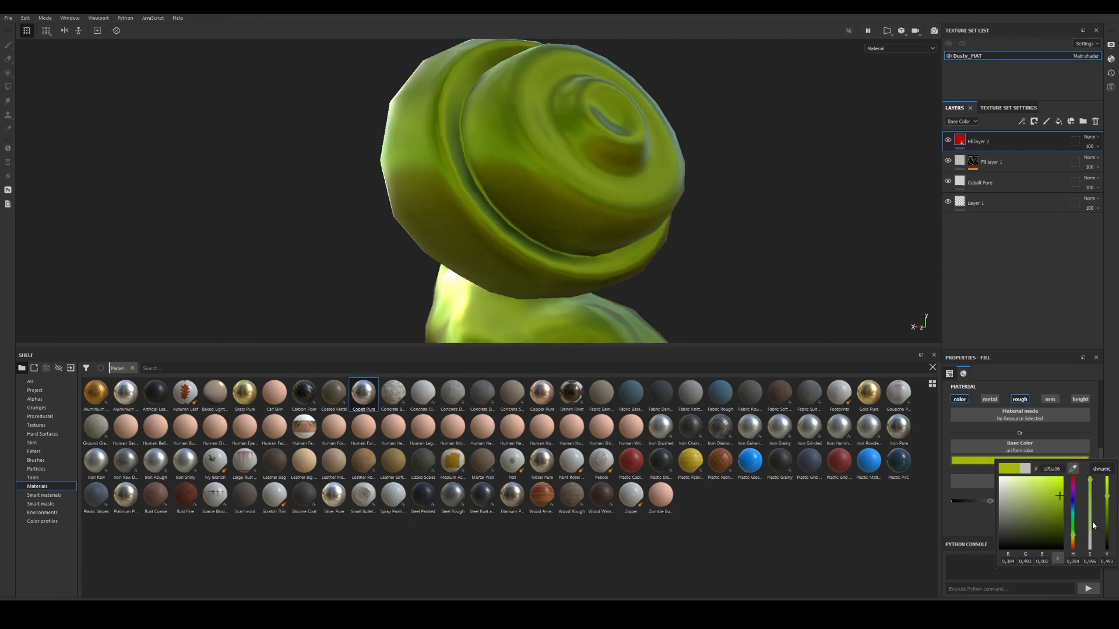
click(1107, 513)
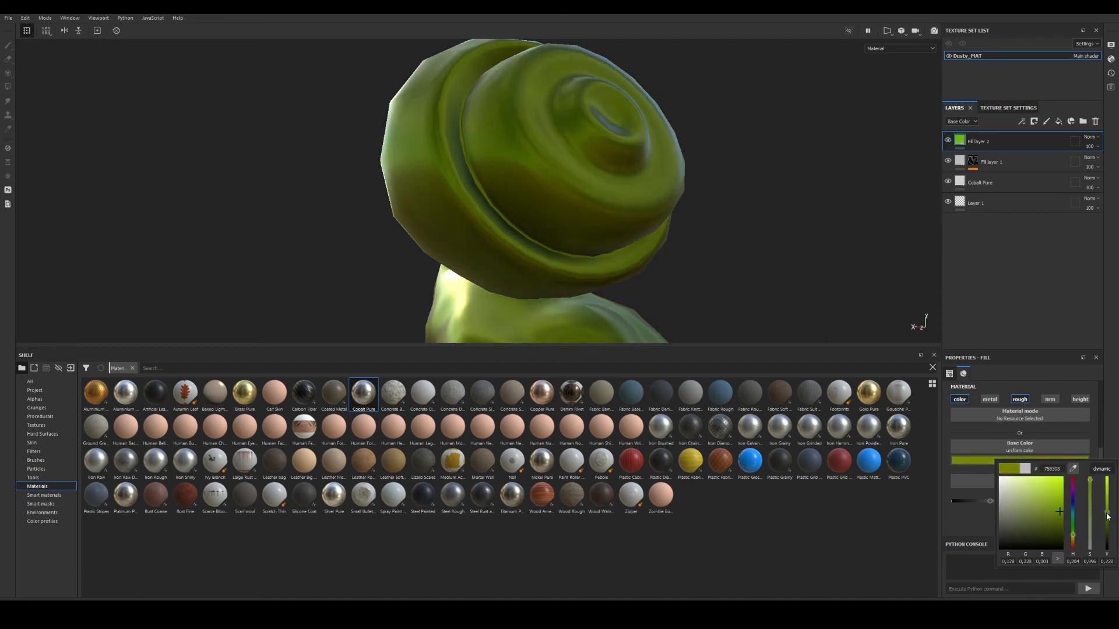
right_click(962, 140)
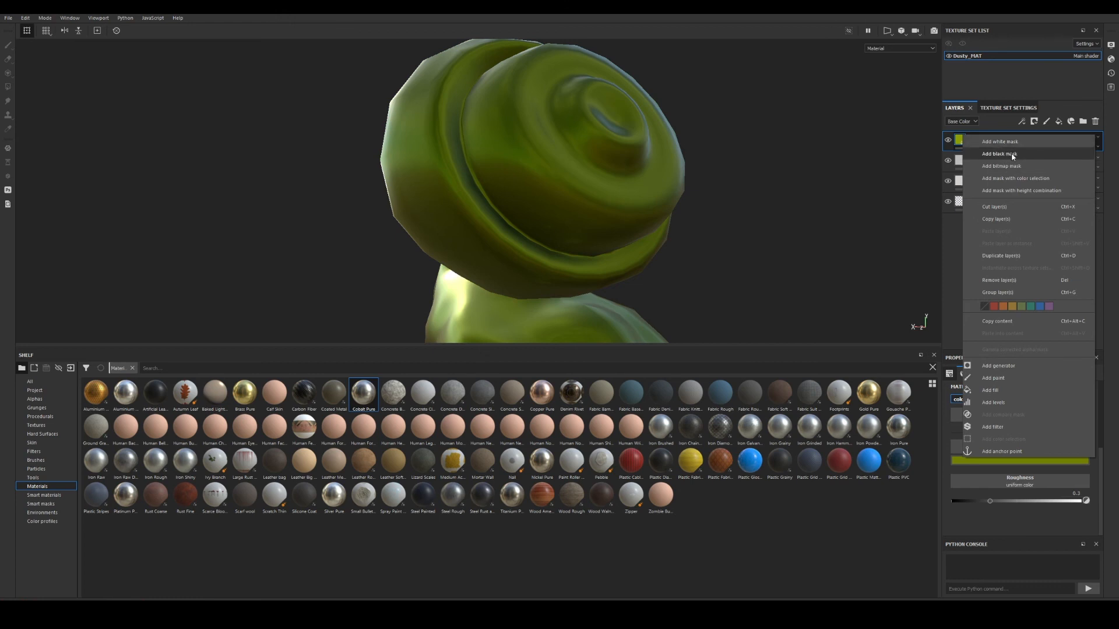
click(1013, 155)
Add a generator to Fill layer 2's mask, trying Curvature before replacing it with Dirt.
right_click(974, 140)
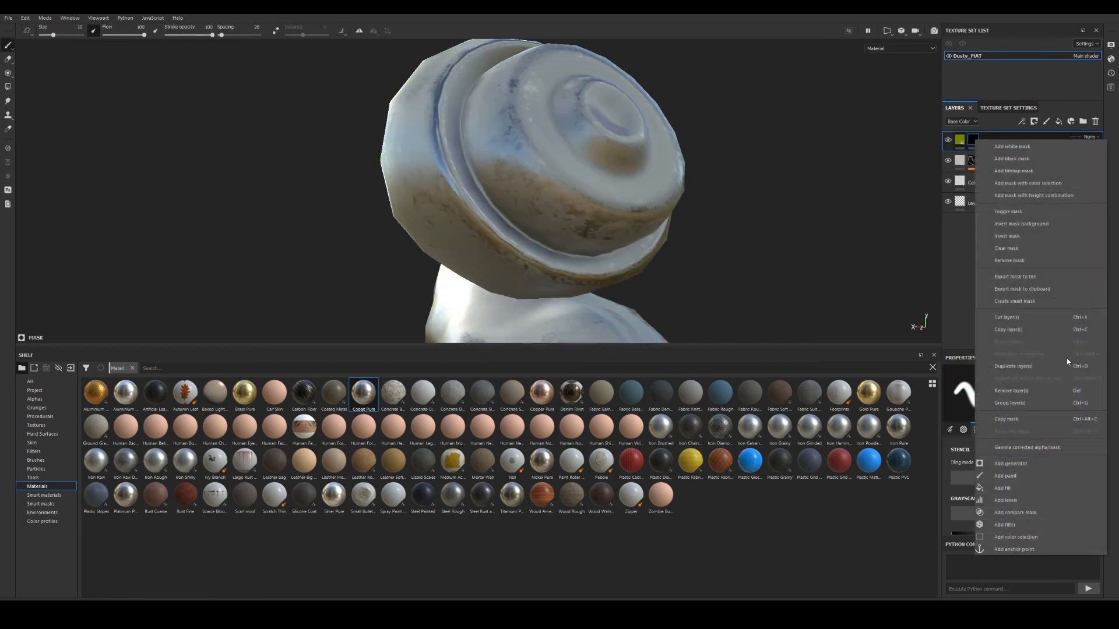
click(1011, 464)
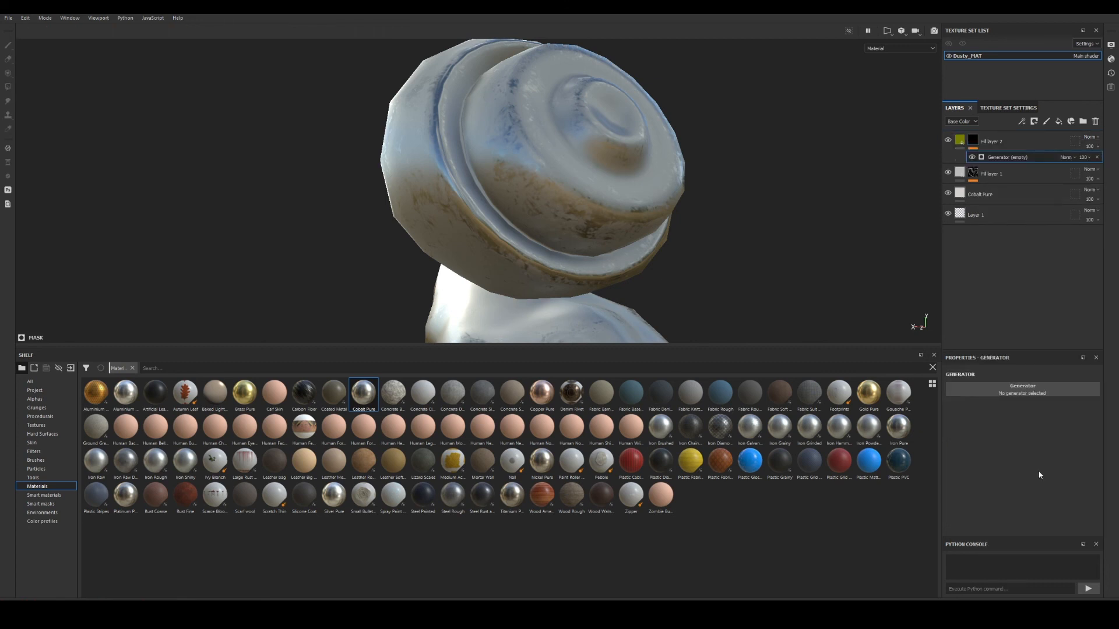
click(1038, 390)
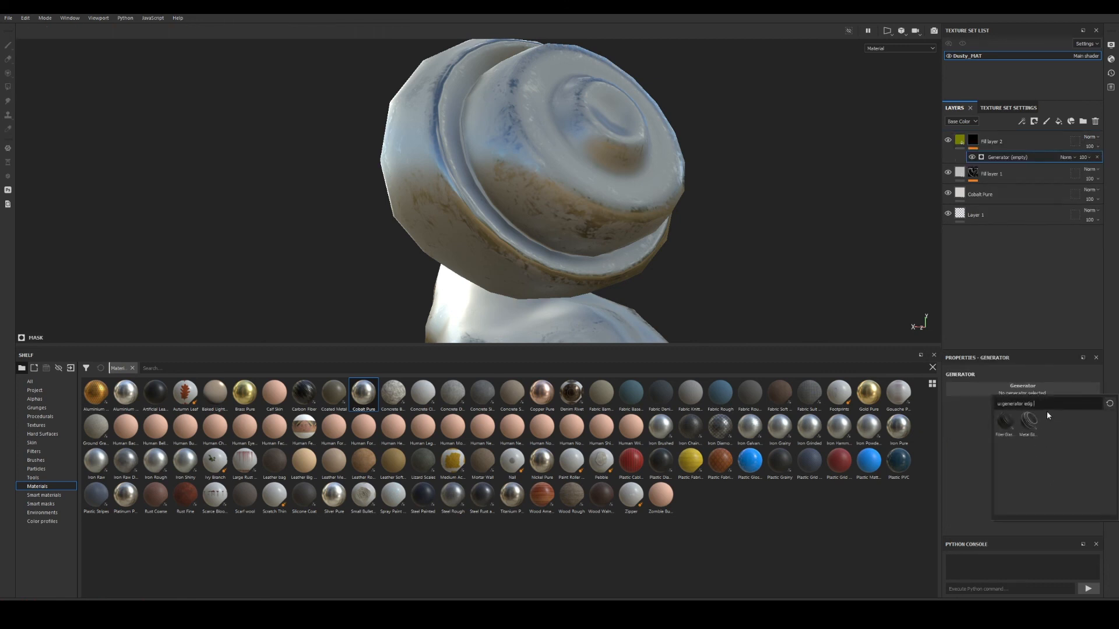
key(BackSpace)
key(BackSpace)
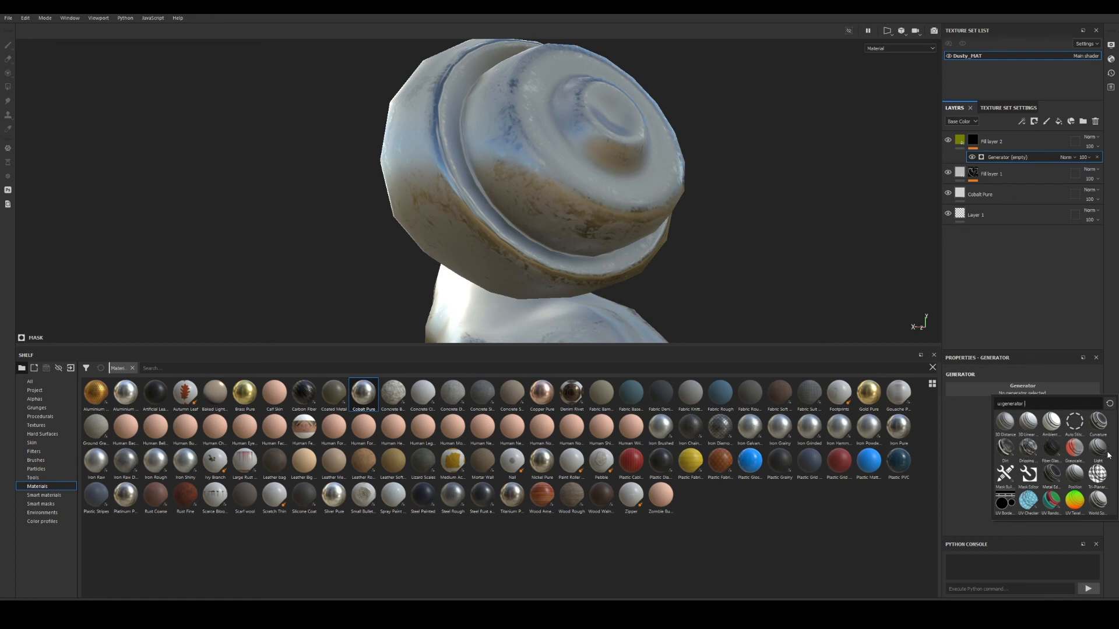
click(1097, 422)
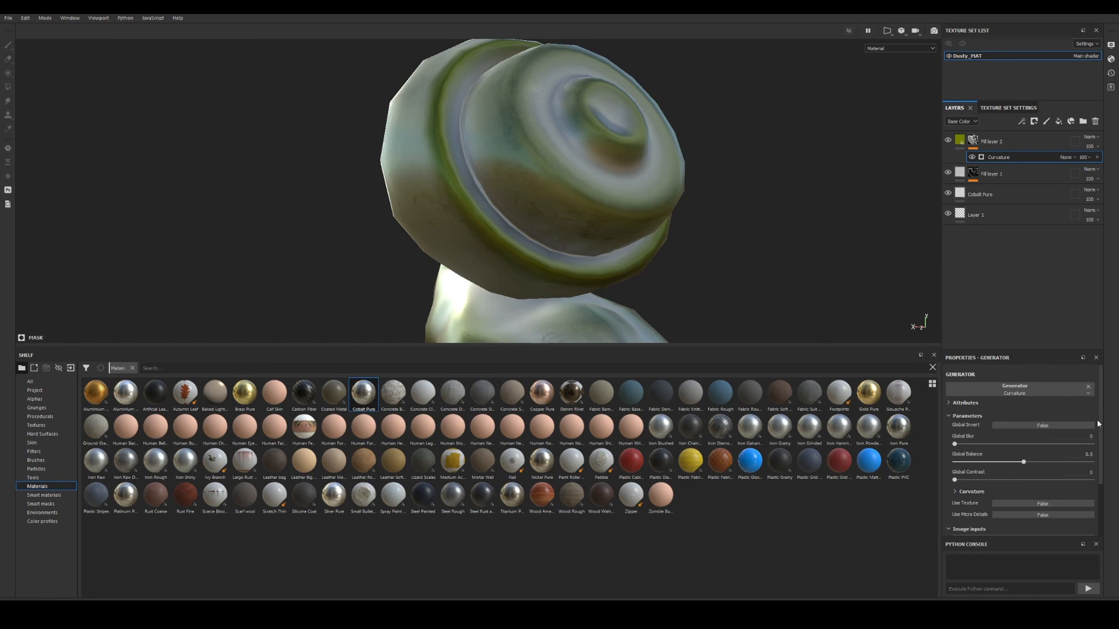
alt+drag(482, 191, 645, 153)
scroll(645, 153, up, 2)
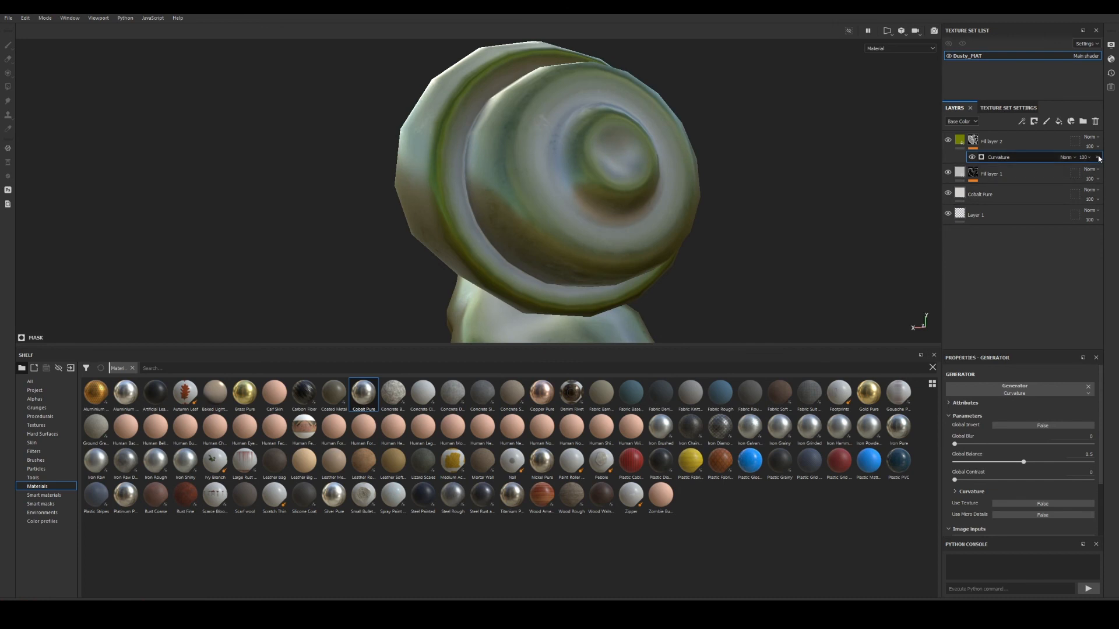
click(1088, 387)
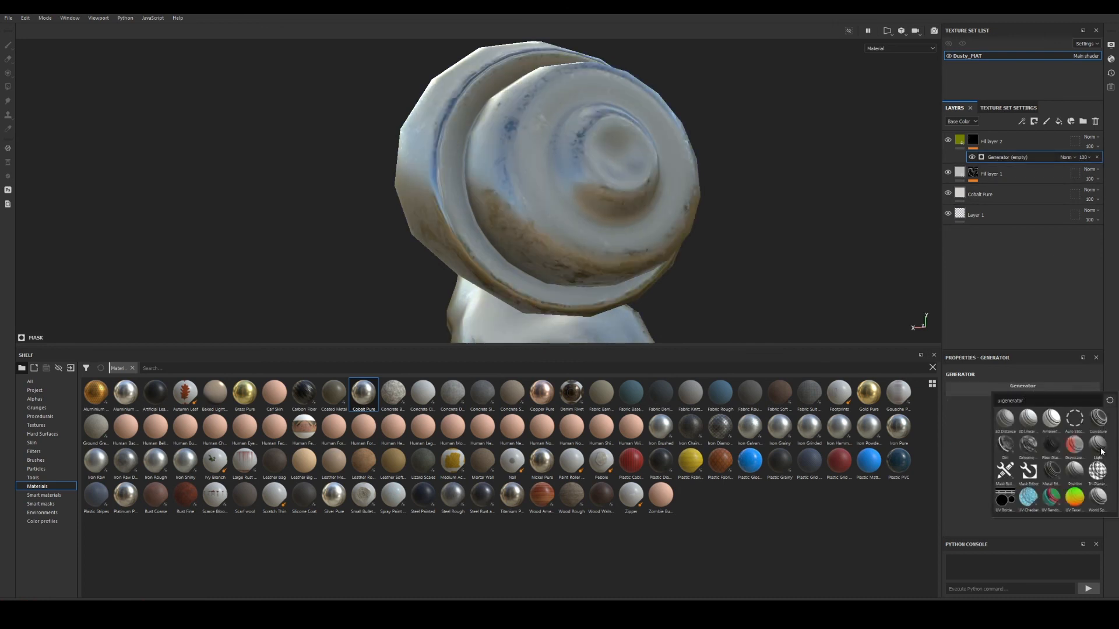
click(1011, 451)
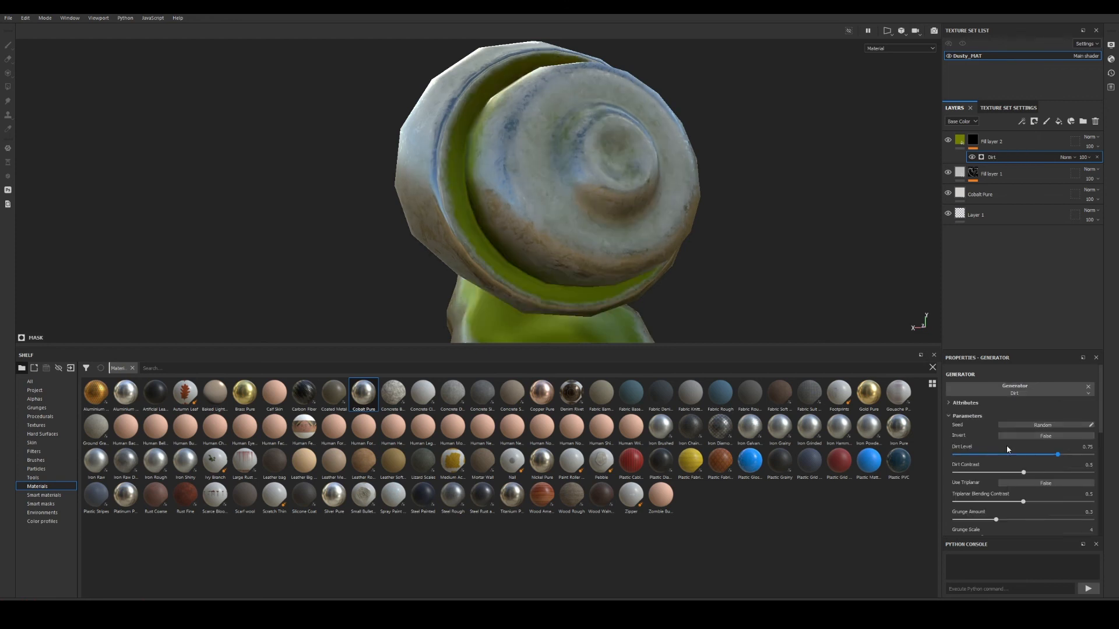
Set Fill layer 2's blend mode to Multiply and Fill layer 1's to Screen.
scroll(446, 235, down, 2)
alt+drag(420, 233, 584, 190)
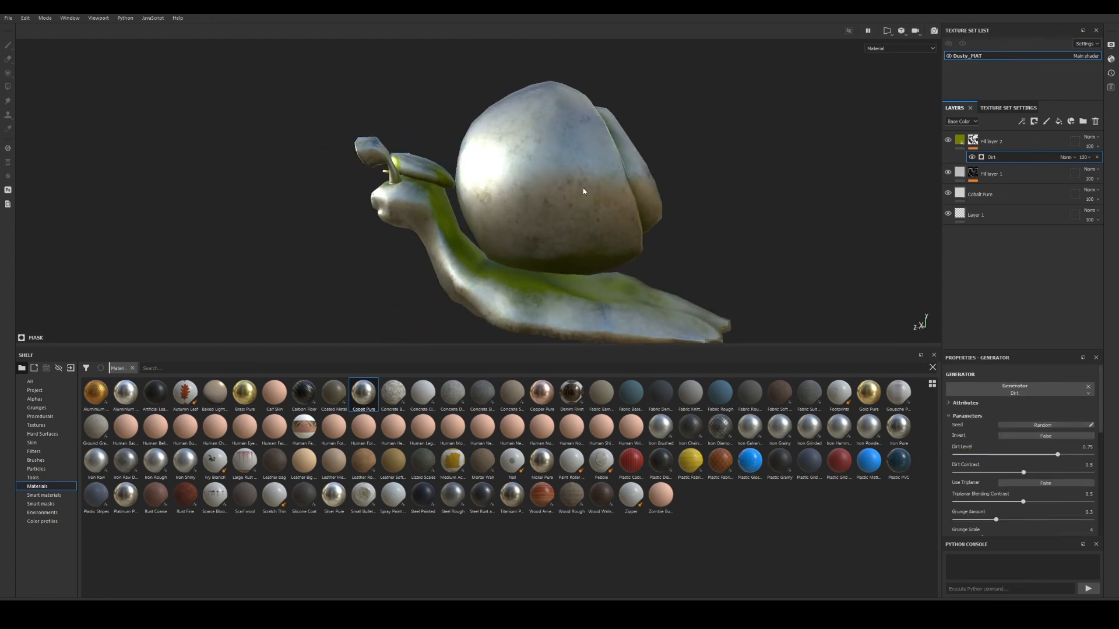
scroll(585, 190, up, 2)
click(1090, 139)
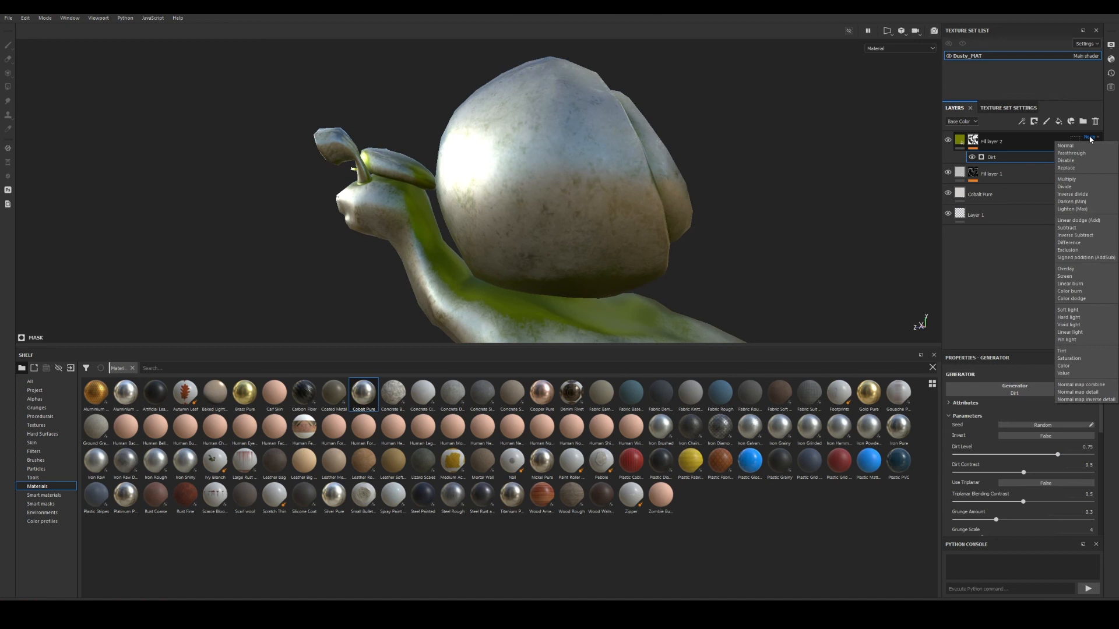
click(1068, 180)
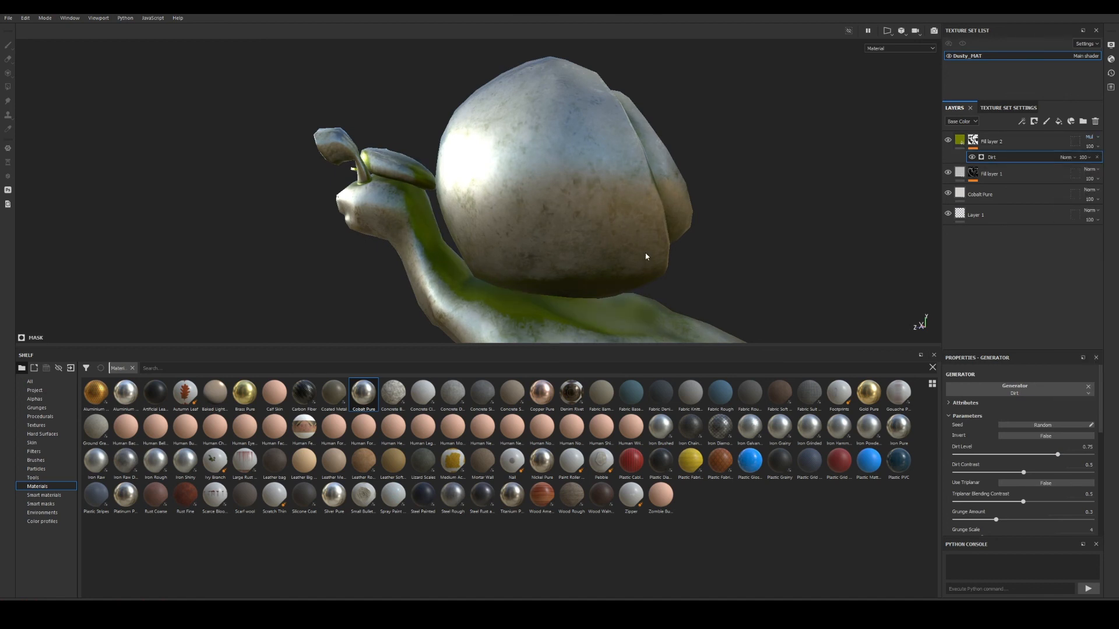
mouse_move(644, 255)
alt+mouse_down()
mouse_move(667, 229)
mouse_move(641, 201)
mouse_move(641, 242)
alt+mouse_up()
click(1090, 175)
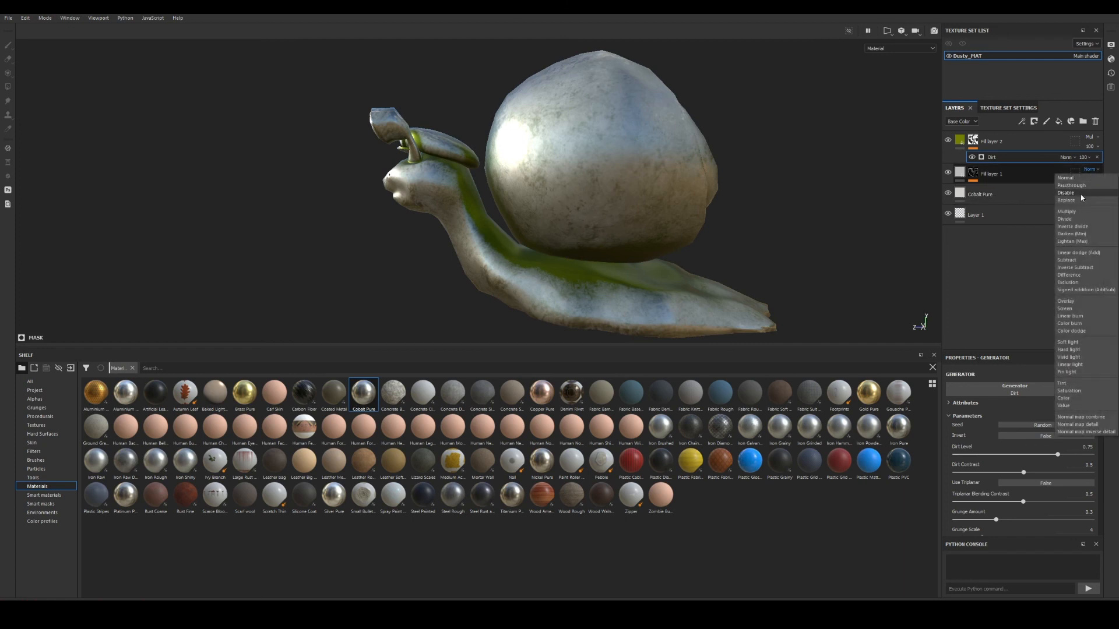
click(1073, 304)
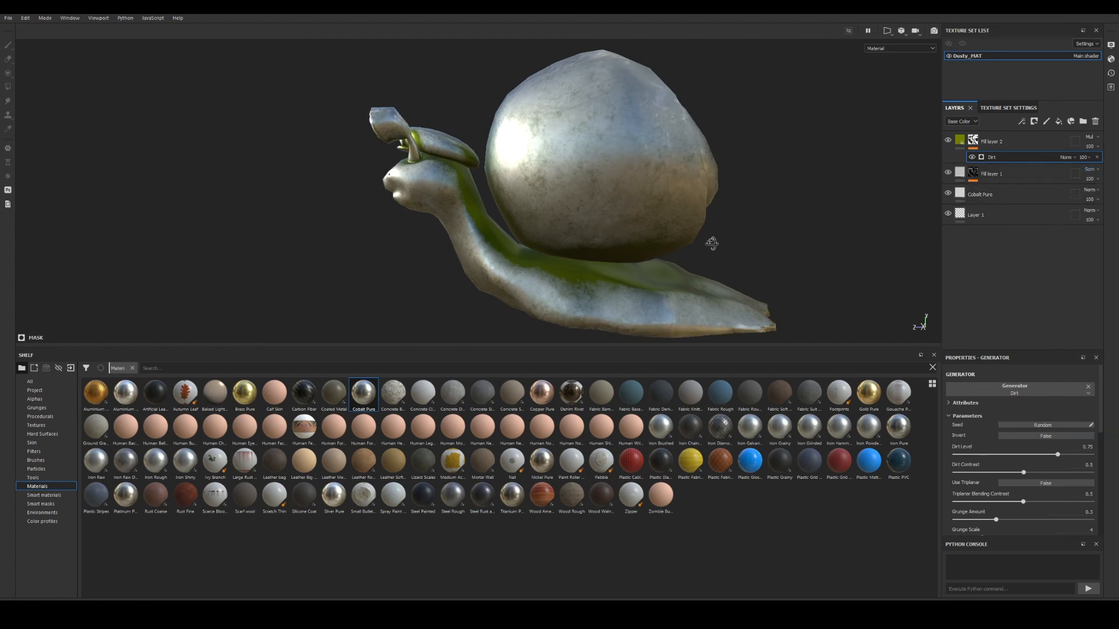
Check Fill layer 2's green base colour and set its roughness to about 0.77.
alt+drag(712, 242, 599, 206)
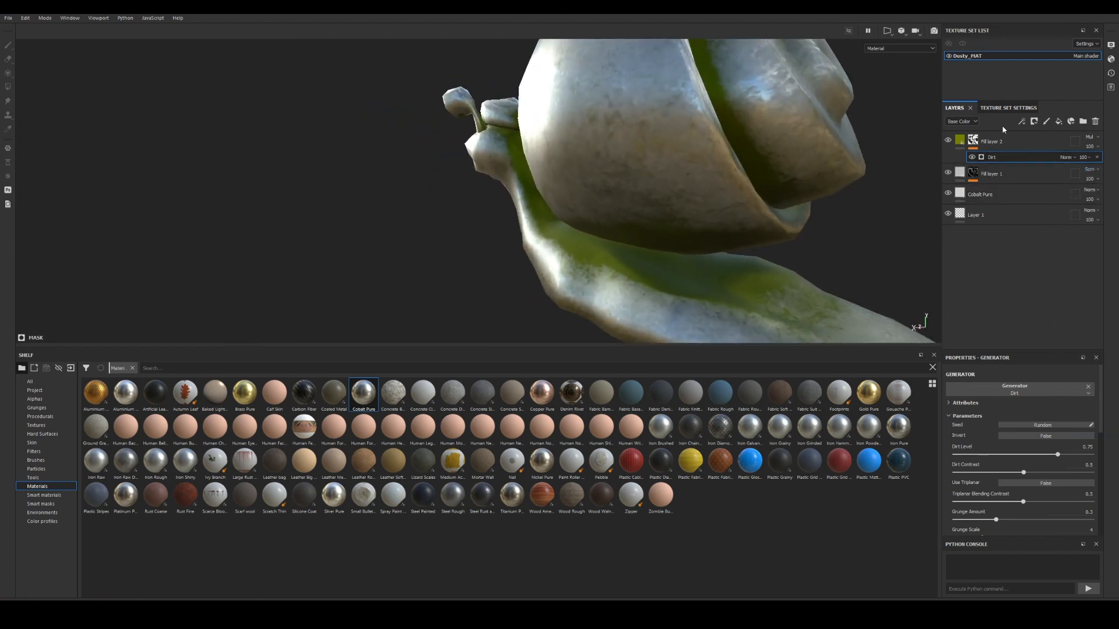
click(990, 141)
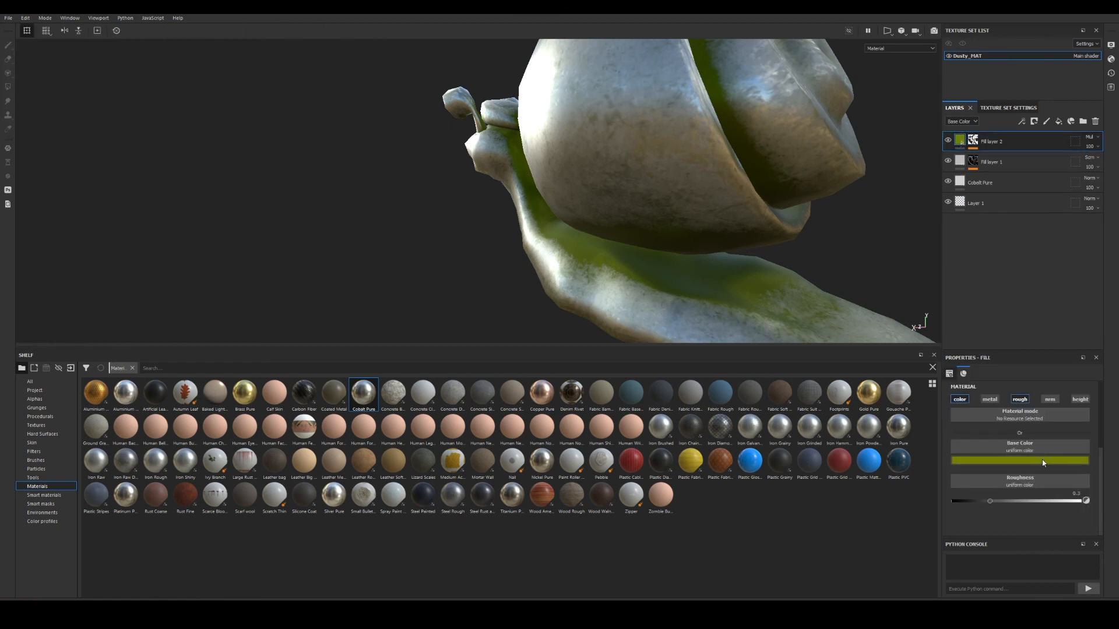
click(1019, 460)
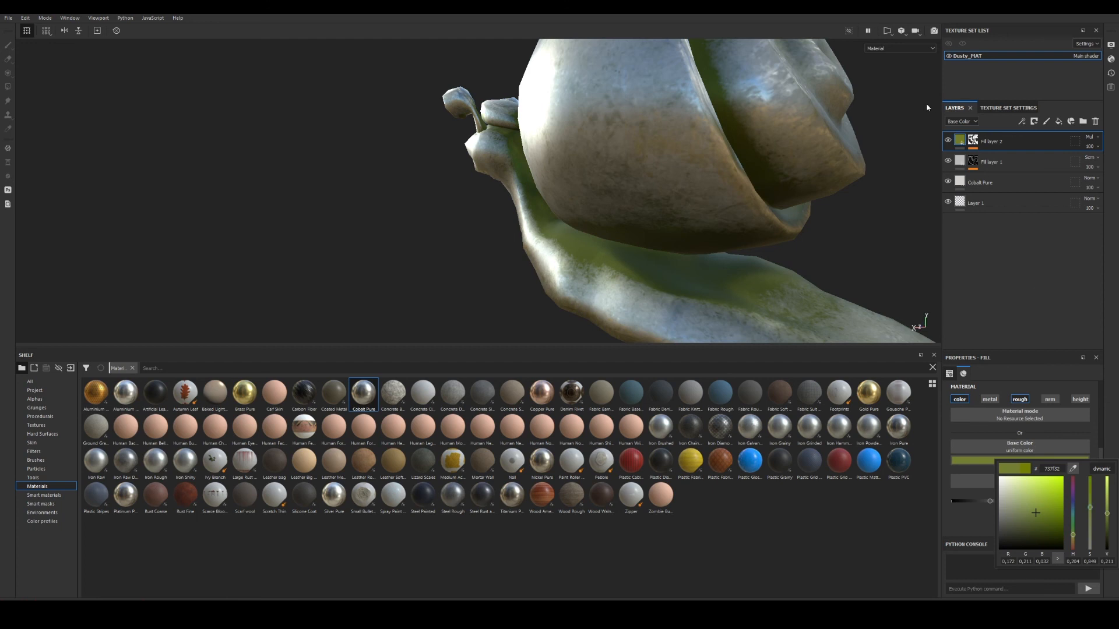
click(983, 147)
drag(988, 502, 1051, 502)
mouse_move(827, 233)
alt+mouse_down()
mouse_move(744, 177)
mouse_move(561, 227)
mouse_move(584, 218)
mouse_move(557, 204)
mouse_move(607, 211)
mouse_move(494, 180)
mouse_move(579, 301)
mouse_move(697, 155)
mouse_move(710, 164)
mouse_move(635, 216)
alt+mouse_up()
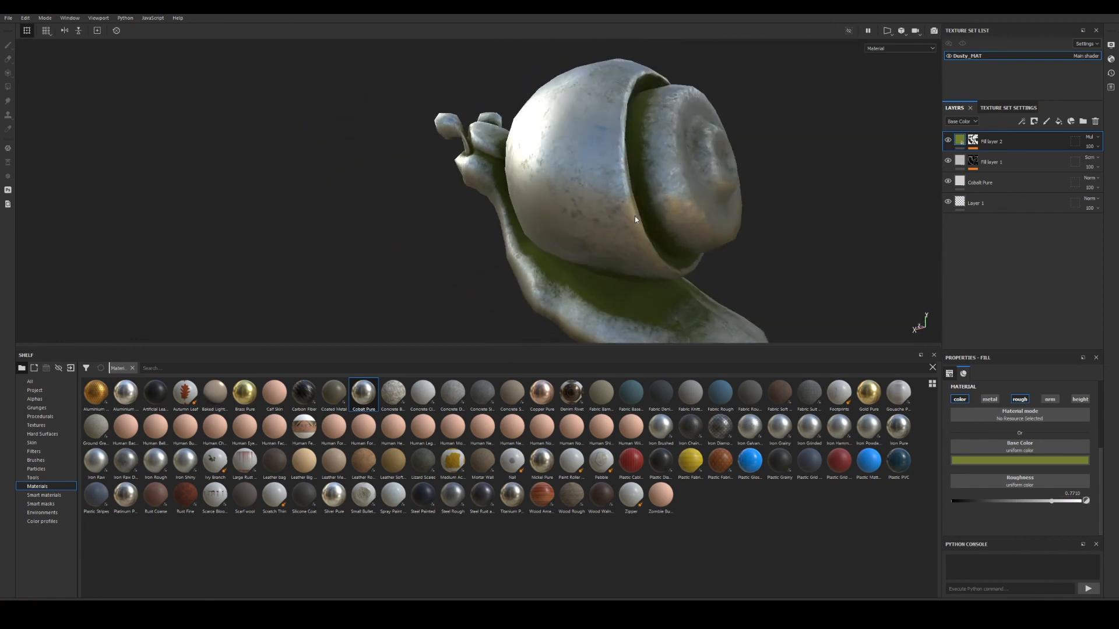
click(977, 147)
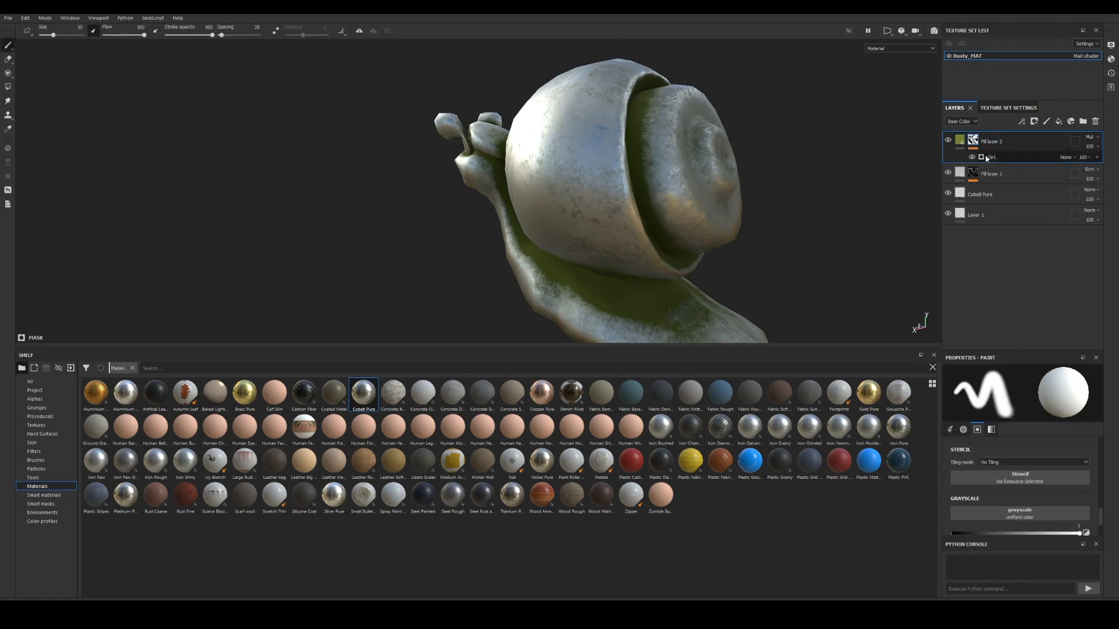
Tune the Dirt generator: Dirt Level 0.6, Triplanar Blending Contrast, and Grunge Scale toward 9.
click(1003, 158)
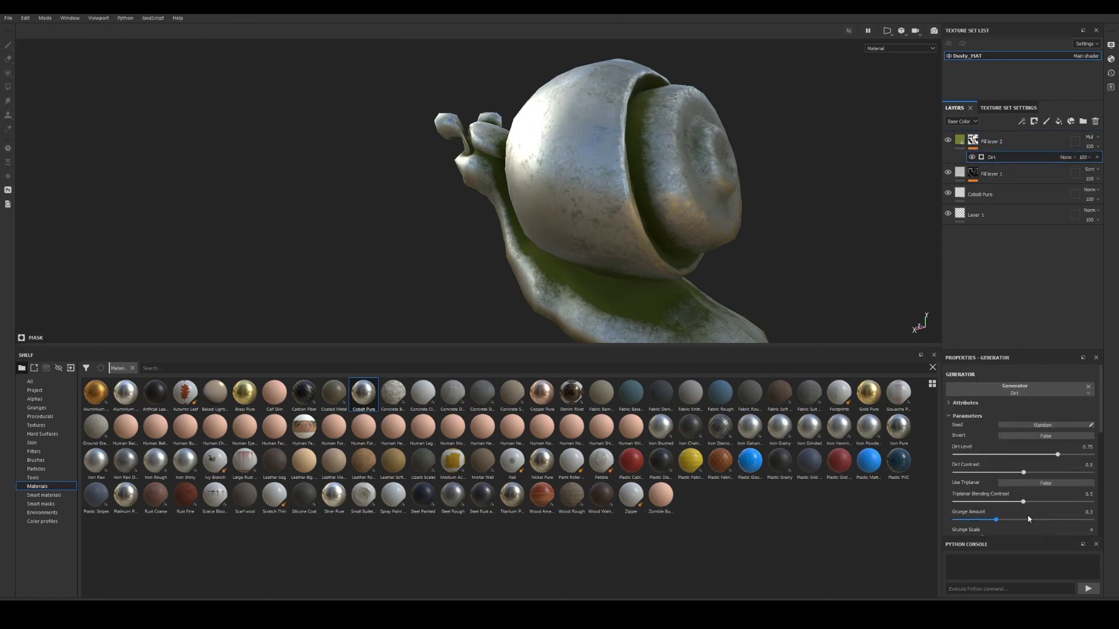
drag(1057, 457, 1037, 457)
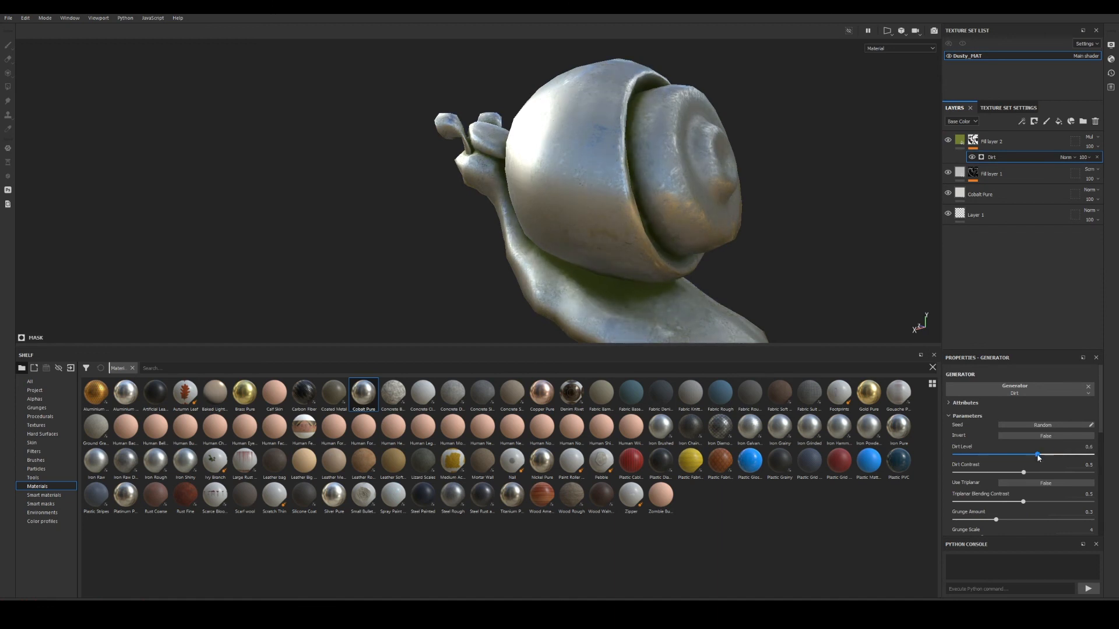
alt+drag(685, 280, 653, 274)
mouse_move(1020, 505)
mouse_down()
mouse_move(981, 504)
mouse_move(974, 520)
mouse_move(1003, 521)
mouse_up()
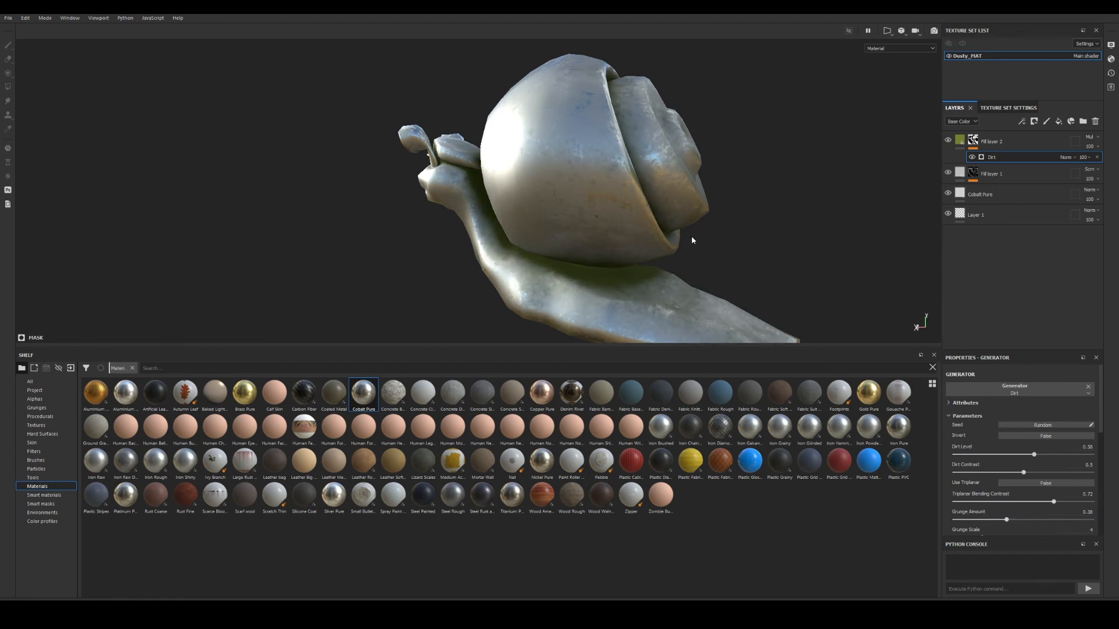
alt+drag(692, 240, 632, 242)
drag(1006, 522, 1011, 520)
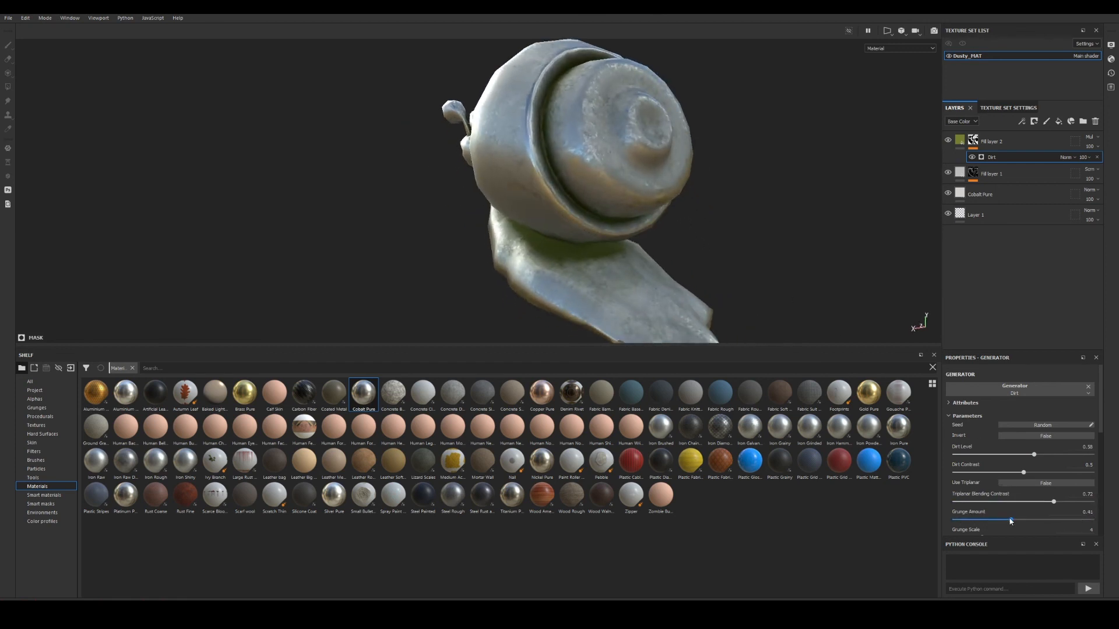
scroll(1009, 518, down, 2)
drag(982, 484, 1027, 484)
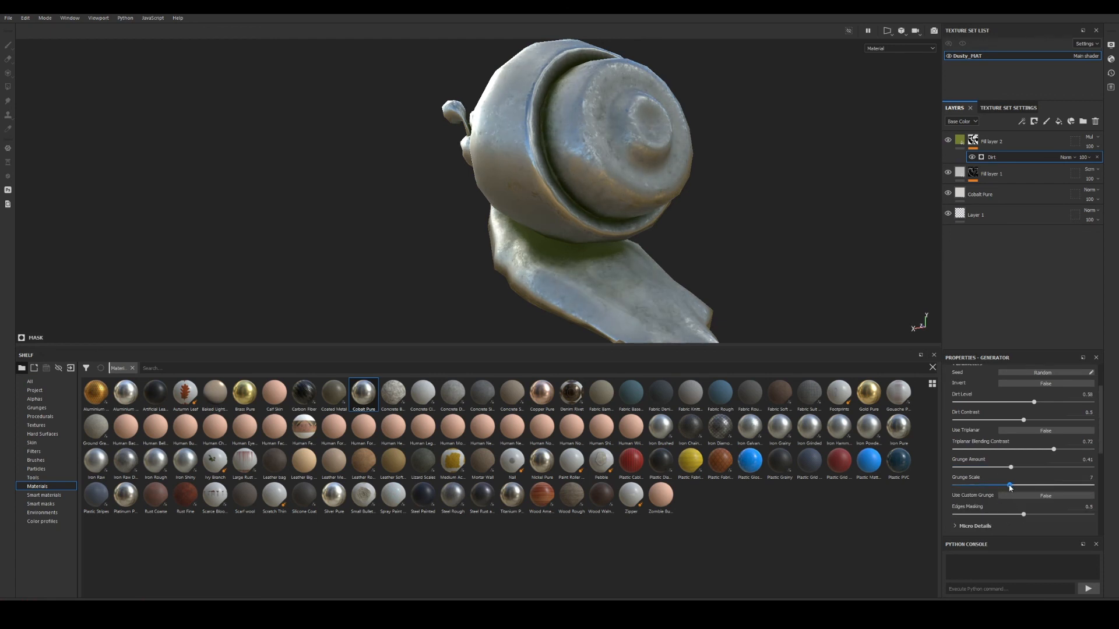
Add a fill effect above the Dirt generator in Fill layer 2's mask.
alt+drag(614, 247, 563, 240)
drag(506, 347, 517, 491)
alt+middle_drag(504, 306, 485, 223)
alt+right_drag(485, 224, 467, 244)
alt+drag(670, 260, 614, 264)
alt+middle_drag(614, 264, 495, 219)
alt+right_drag(496, 219, 452, 227)
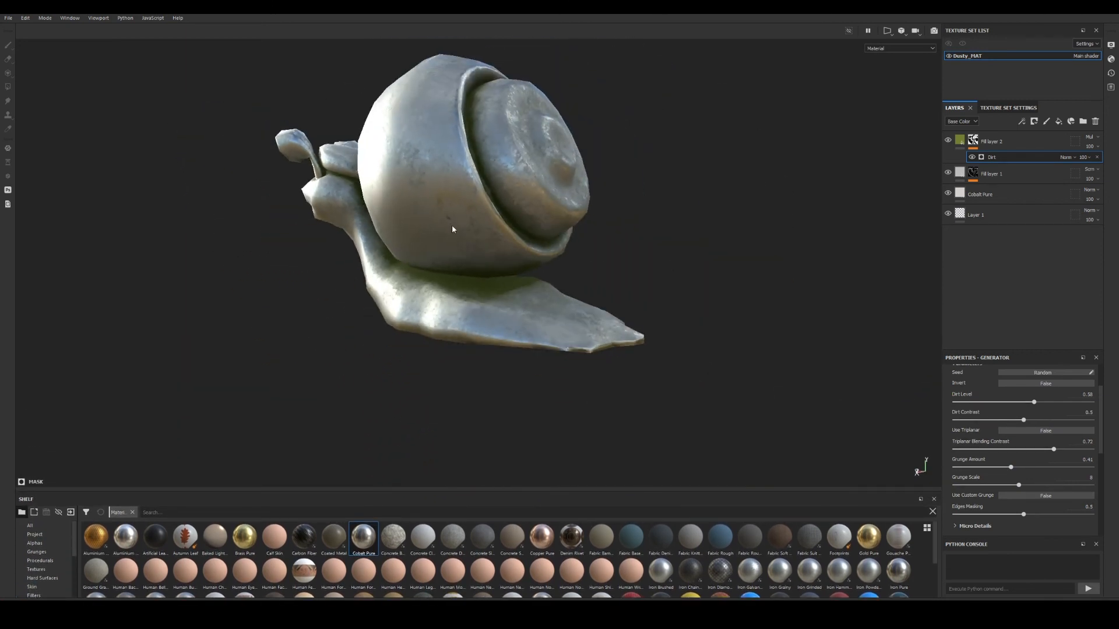
alt+drag(453, 227, 395, 227)
alt+drag(525, 254, 618, 264)
alt+middle_drag(619, 263, 531, 248)
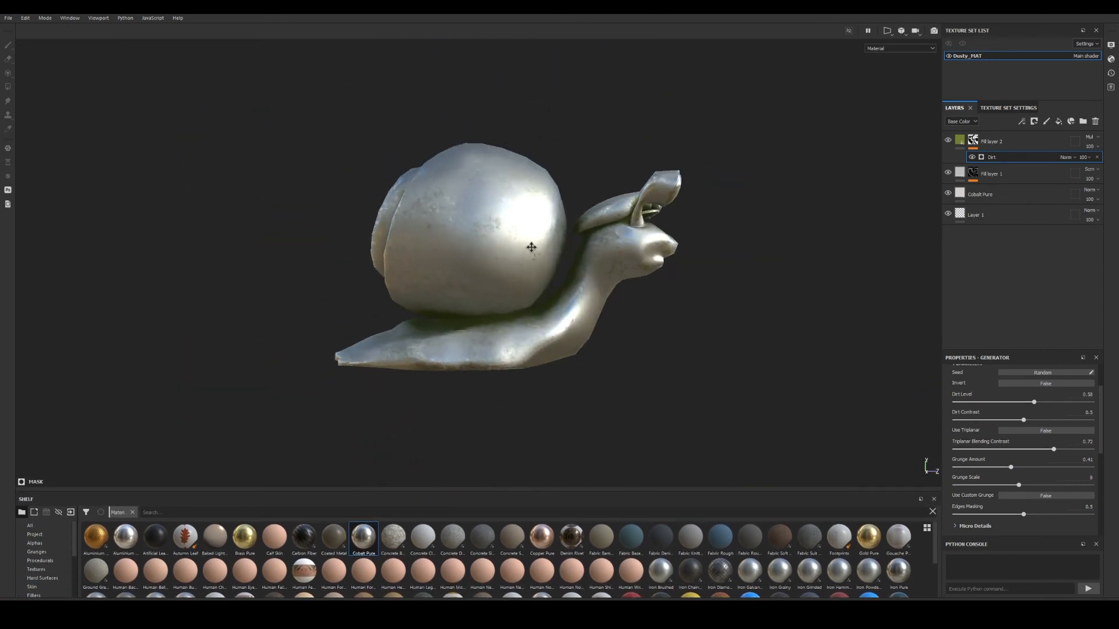
alt+right_drag(531, 247, 684, 265)
alt+middle_drag(684, 265, 655, 293)
alt+drag(655, 293, 626, 312)
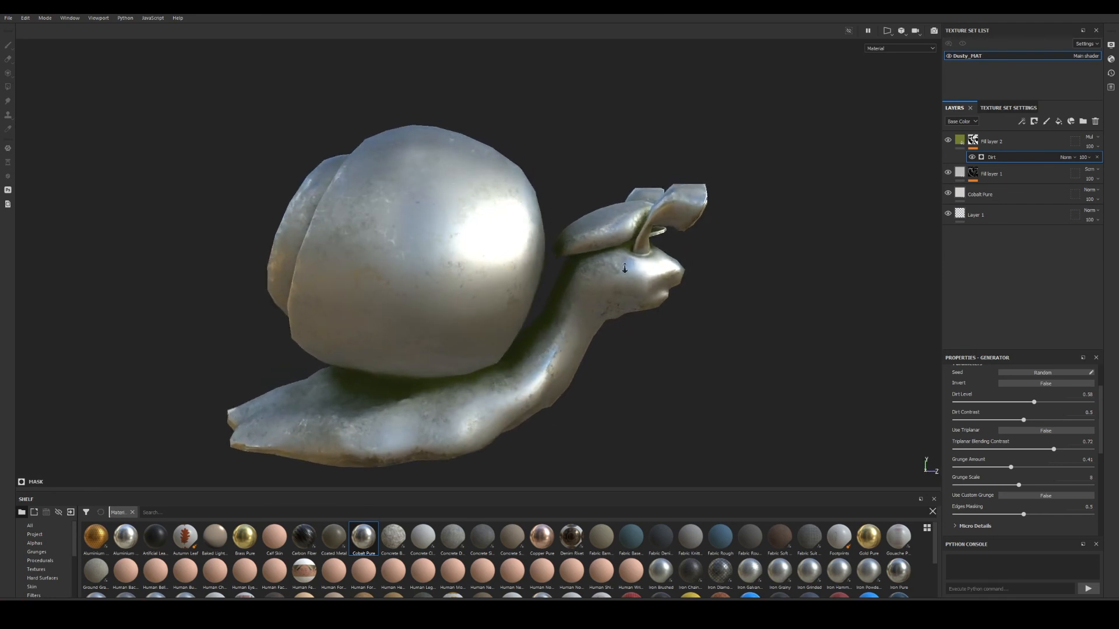
scroll(626, 312, up, 2)
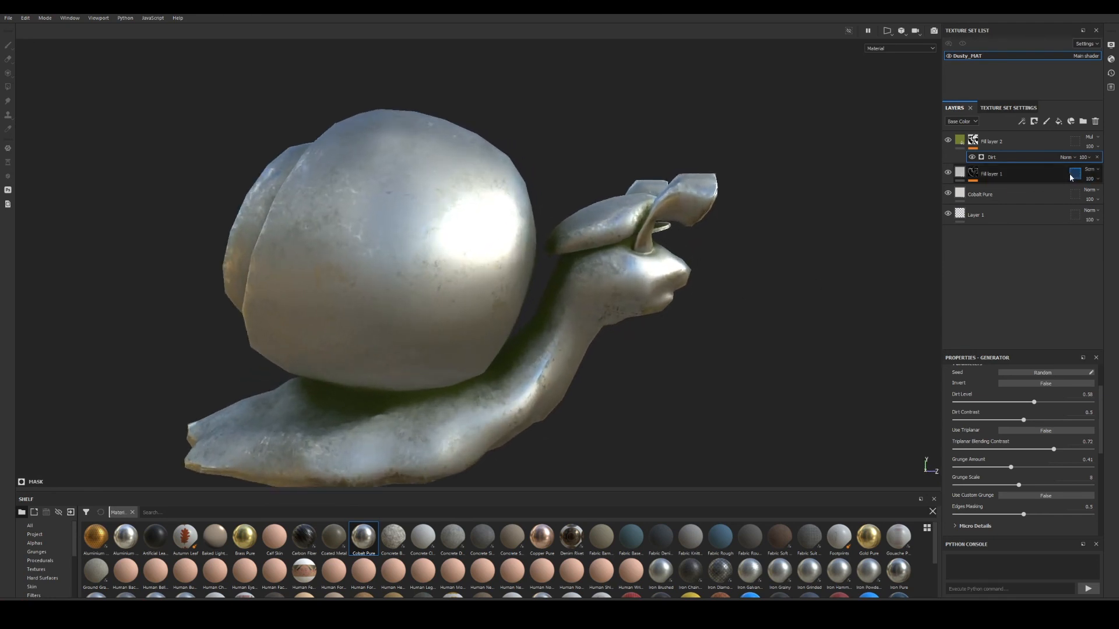
right_click(1004, 160)
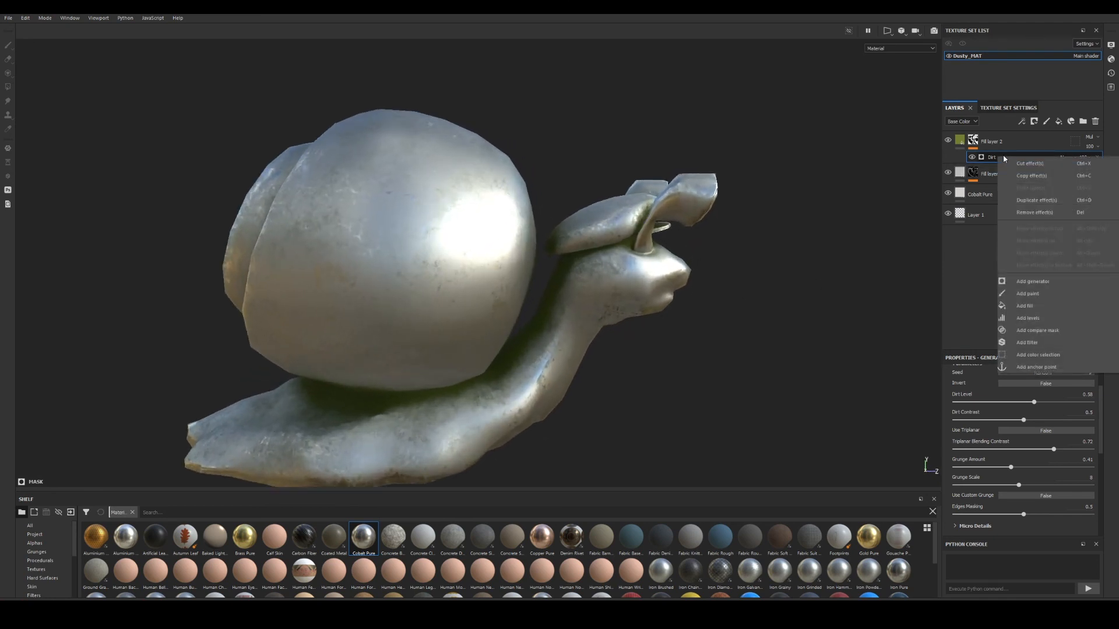
click(1025, 306)
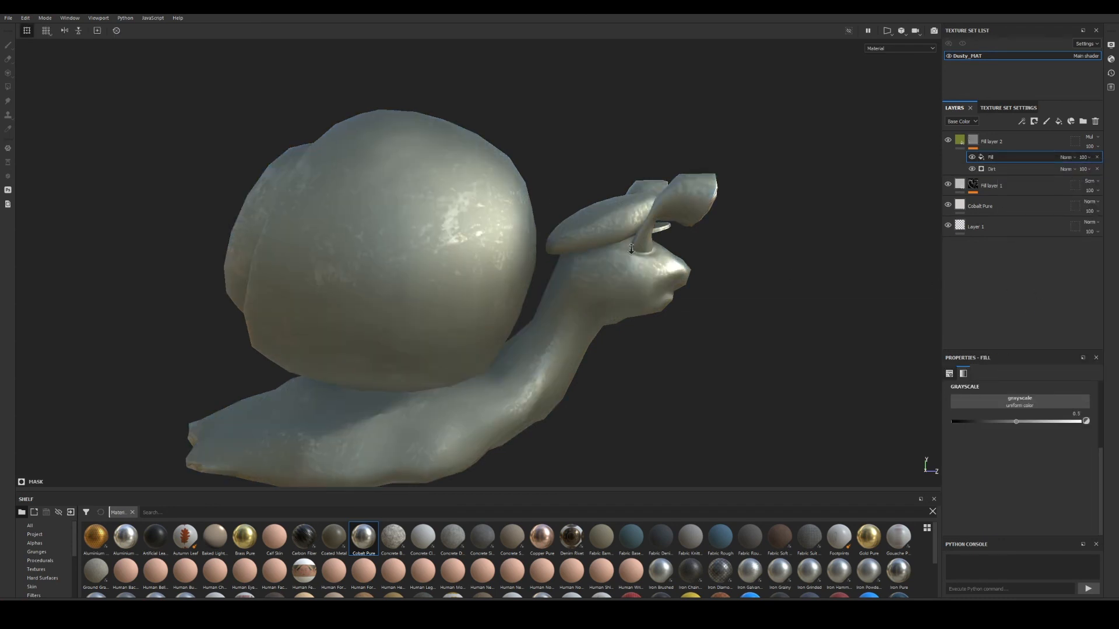
alt+drag(570, 239, 635, 227)
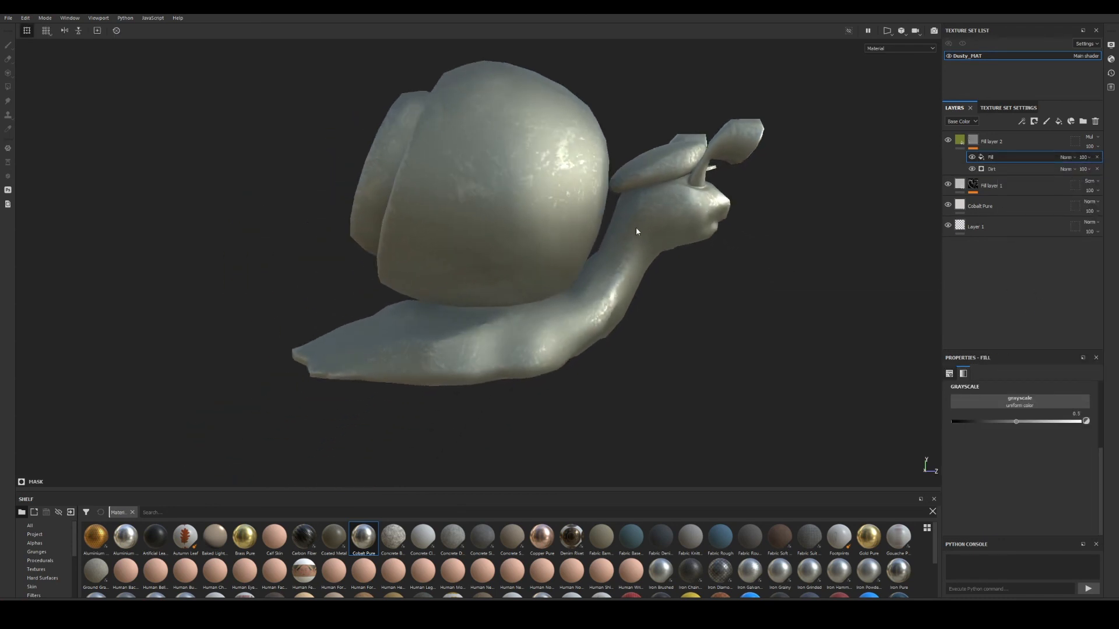
Assign the Grunge Dirt Scratchy texture from the library's grunges to the mask fill.
click(48, 543)
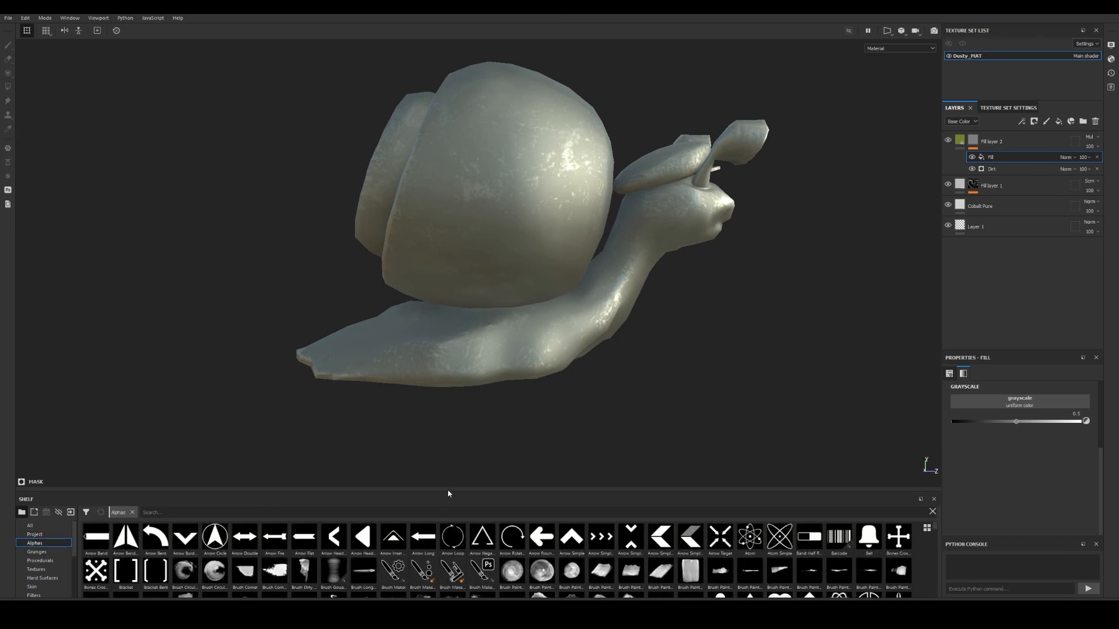
drag(447, 499, 462, 362)
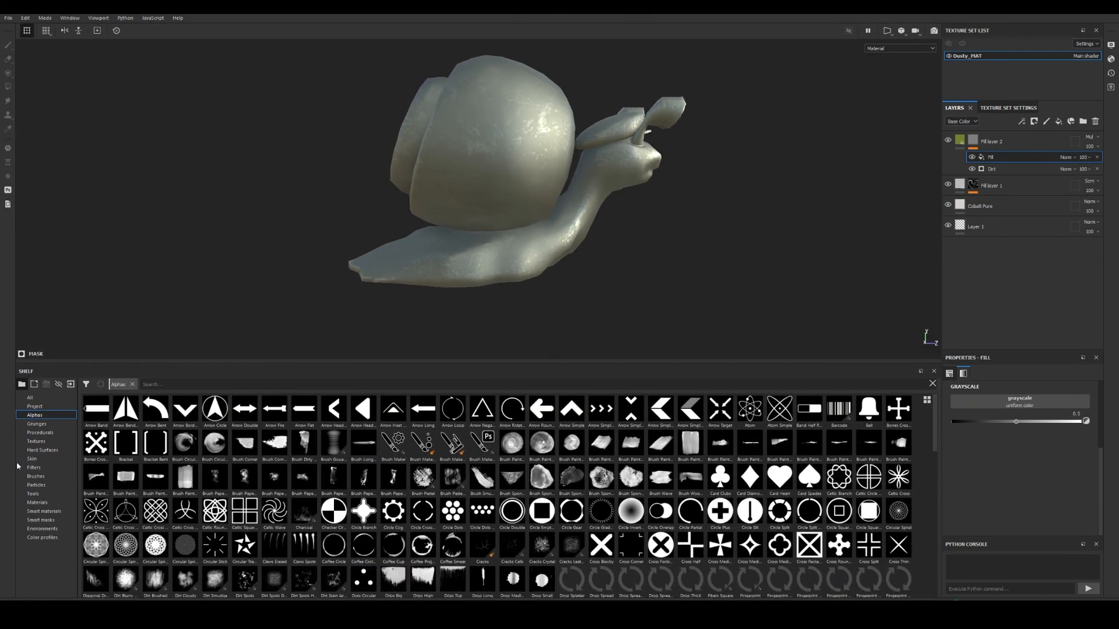
click(37, 424)
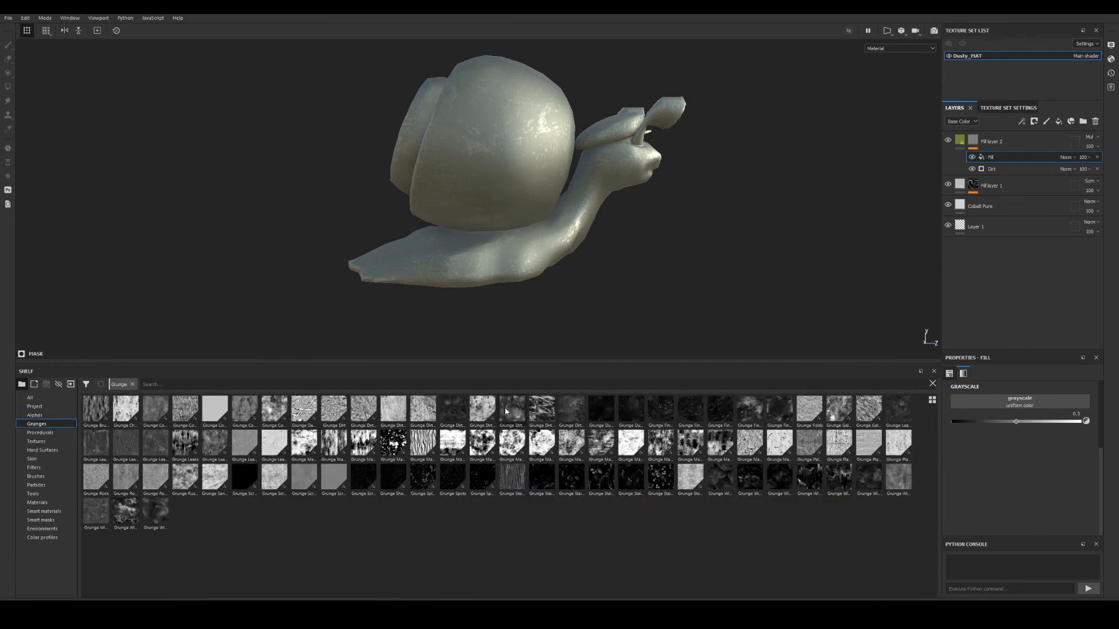
drag(512, 411, 1022, 399)
Toggle the Grunge Dirt Scratchy effect off and on to compare the dirt coverage.
alt+drag(462, 156, 867, 143)
scroll(664, 263, up, 5)
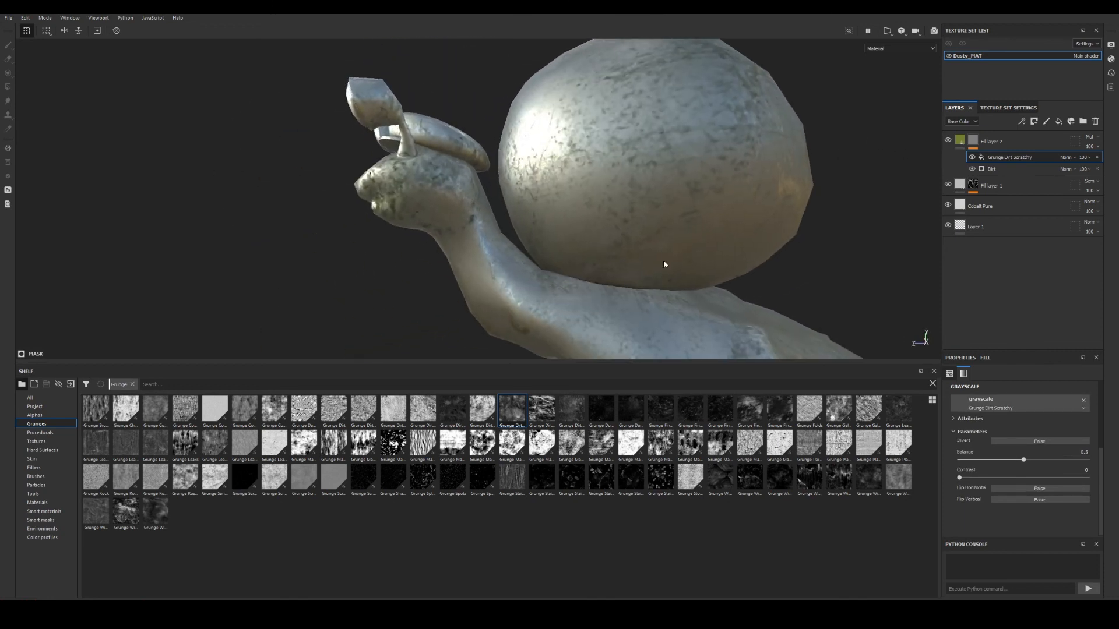
click(972, 157)
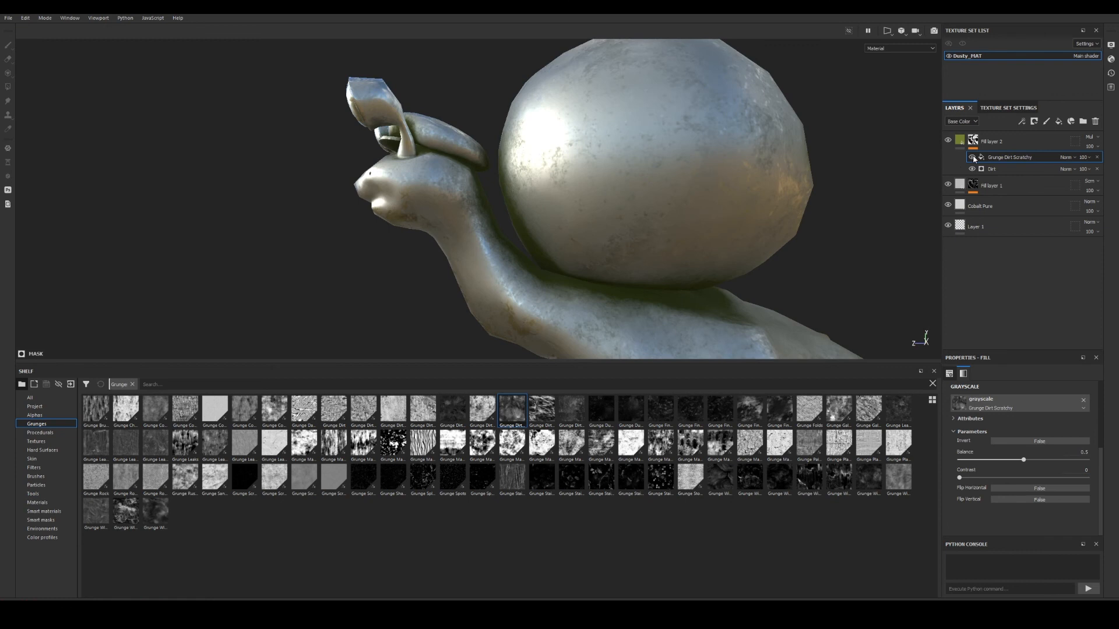
click(971, 157)
click(973, 156)
alt+drag(699, 175, 541, 233)
click(971, 158)
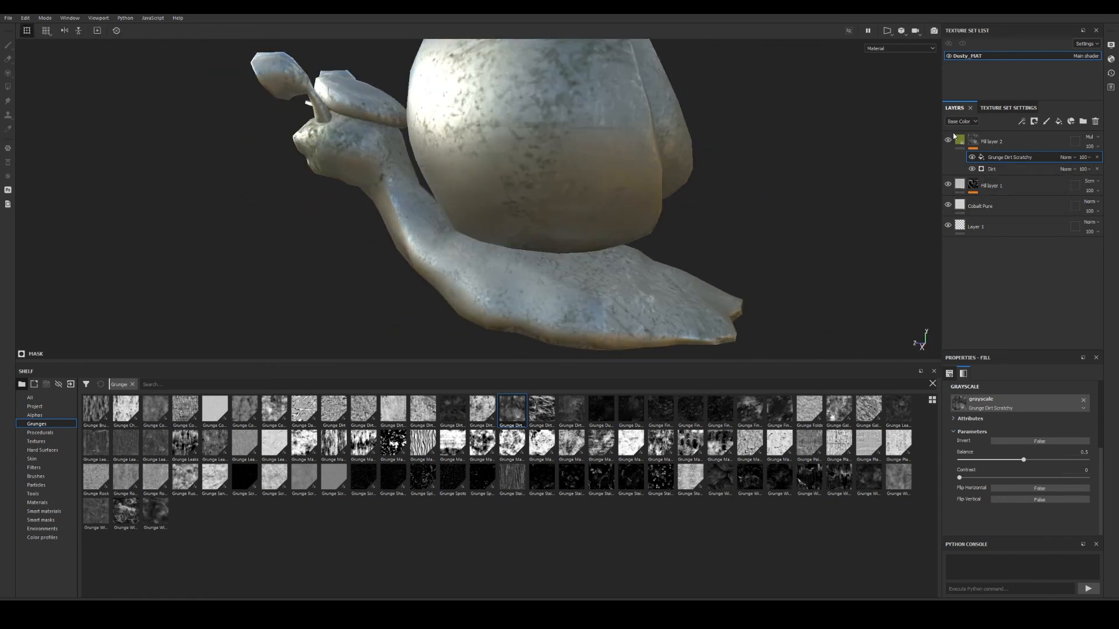
Set the Grunge Dirt Scratchy effect's blend mode to Screen and compare it hidden and shown.
click(973, 140)
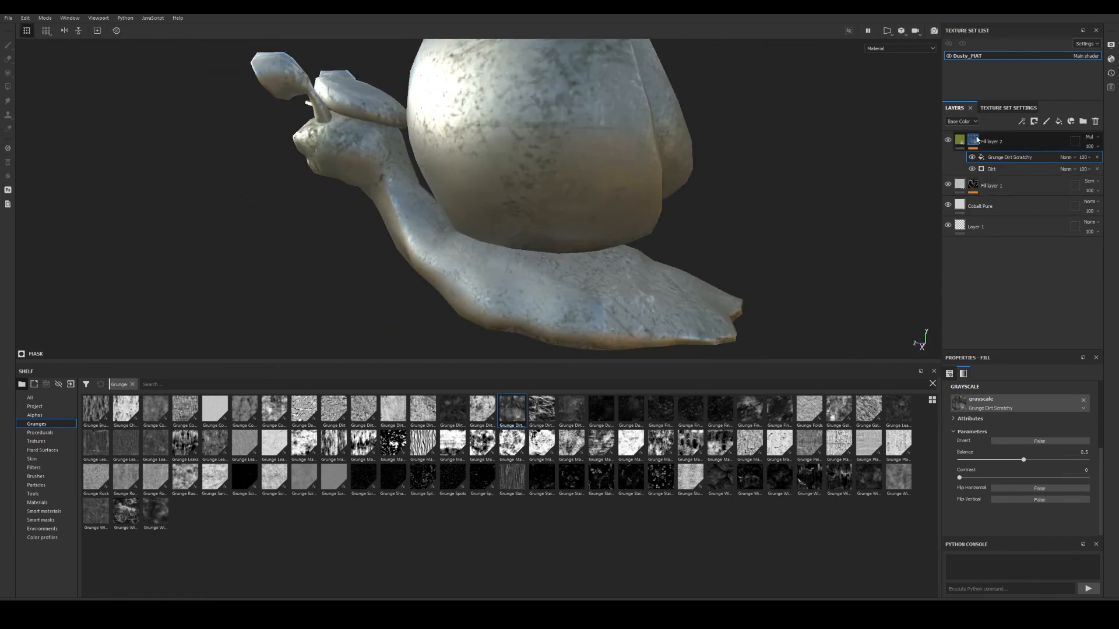
click(1066, 157)
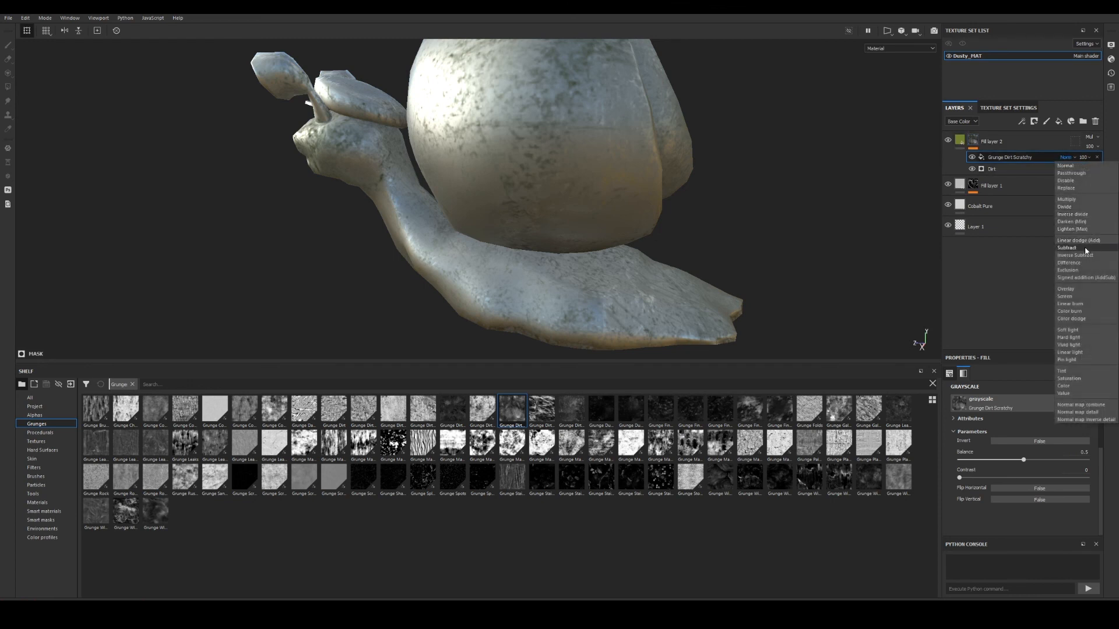
click(1087, 296)
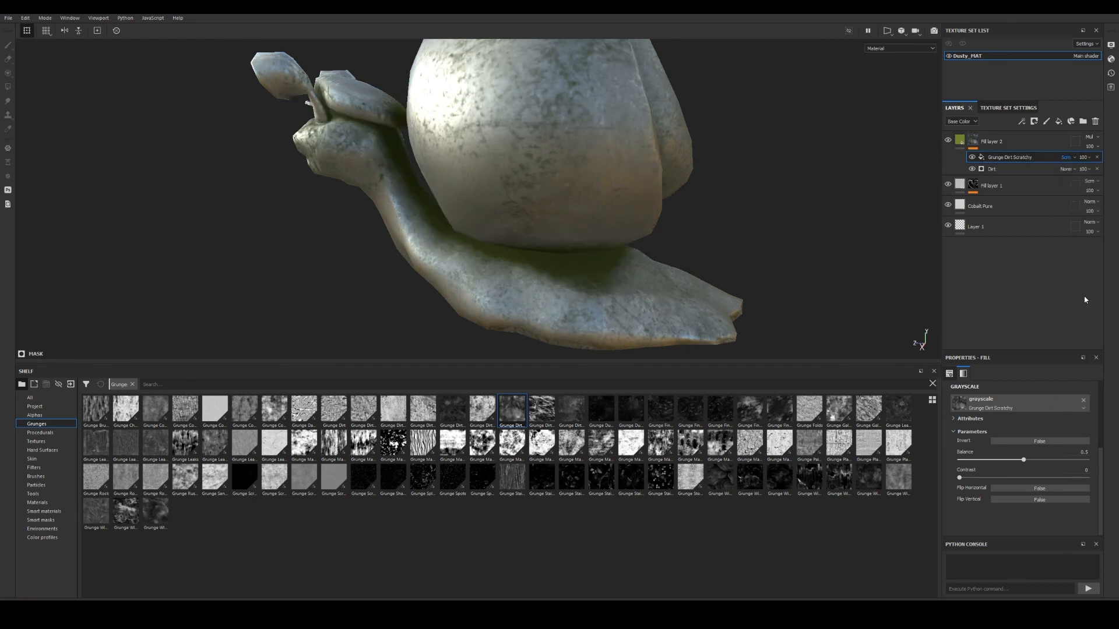
click(971, 156)
alt+right_drag(596, 205, 590, 182)
alt+middle_drag(589, 182, 609, 212)
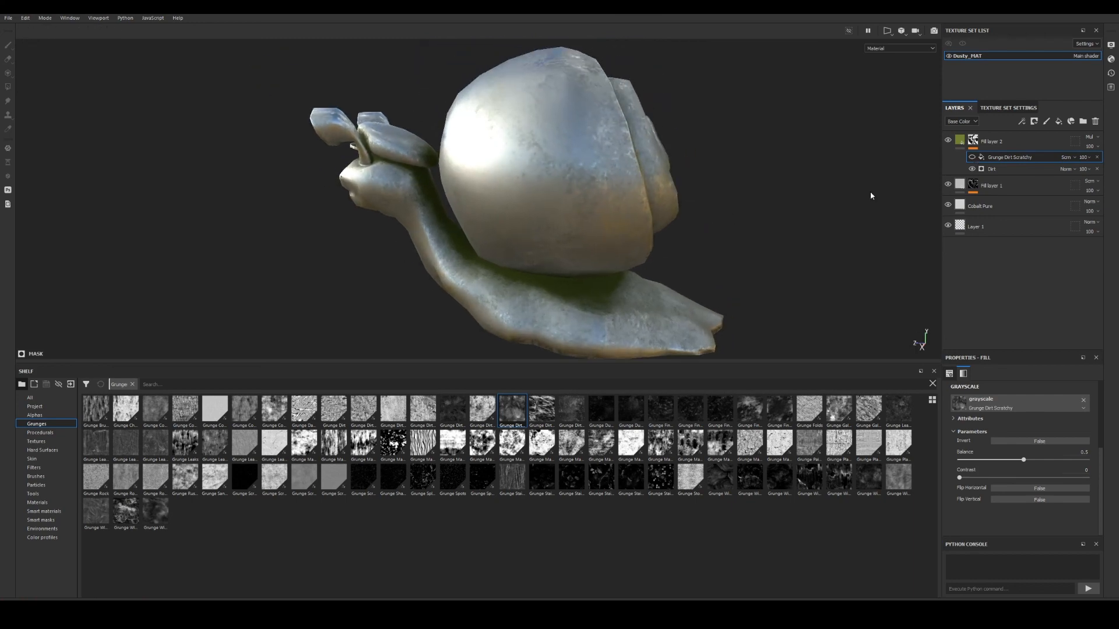
click(971, 158)
alt+drag(638, 224, 586, 201)
alt+middle_drag(586, 202, 585, 229)
Add a Paint effect above Grunge Dirt Scratchy in the dirt mask.
right_click(999, 159)
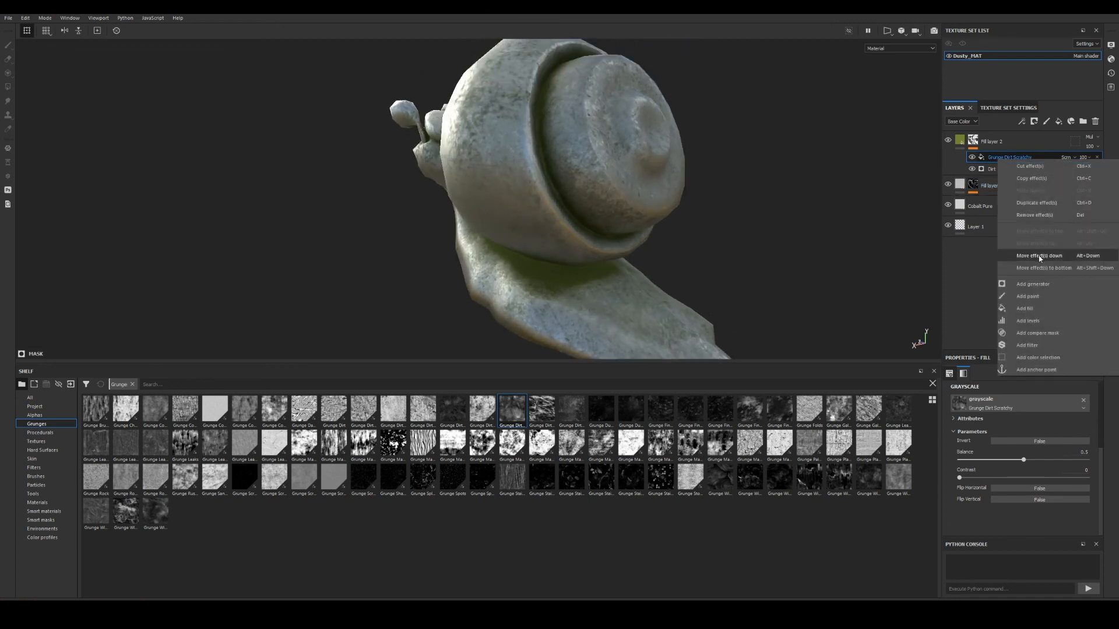
click(1036, 299)
alt+drag(533, 249, 655, 227)
mouse_move(654, 227)
alt+right_down()
mouse_move(670, 275)
mouse_move(565, 264)
alt+right_up()
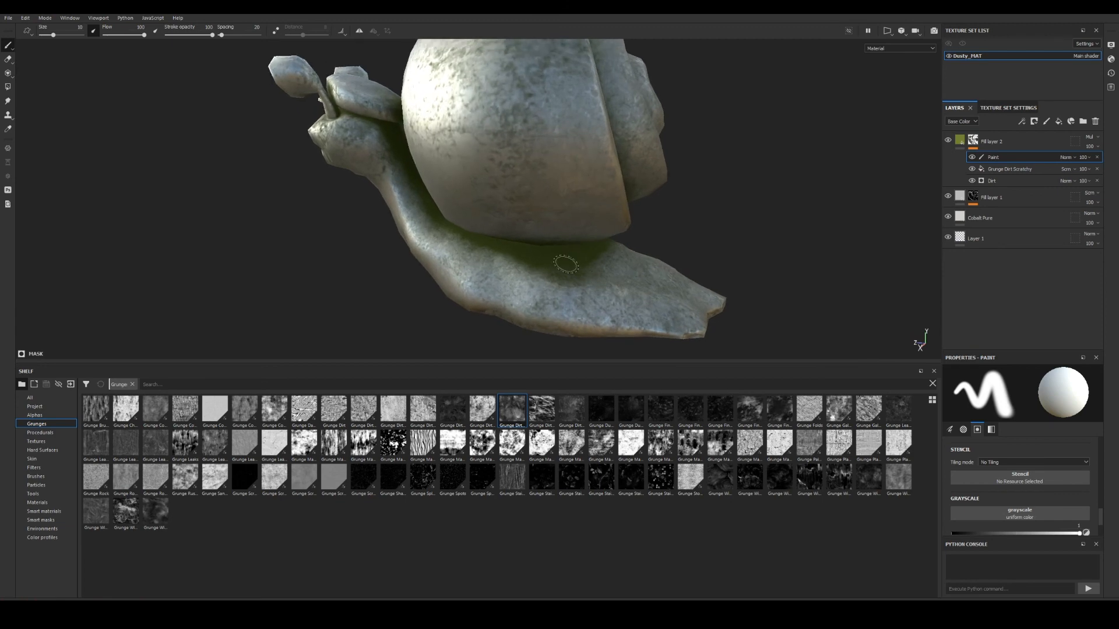
Pick the Dirt 1 brush from the shelf and enlarge it.
key(bracketright)
key(bracketright)
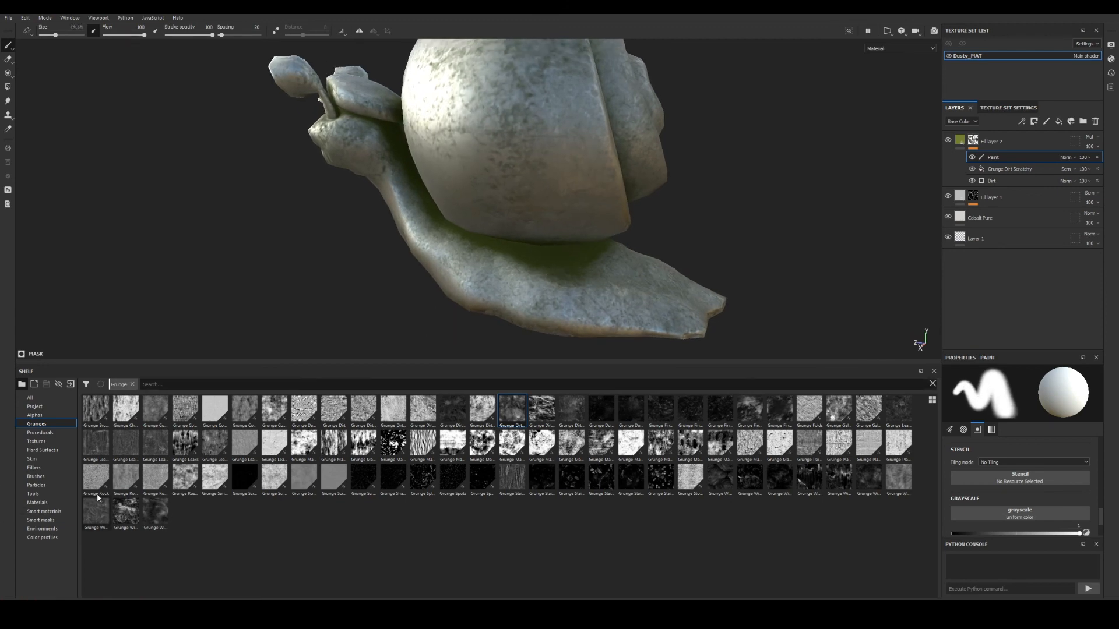
click(35, 476)
click(334, 446)
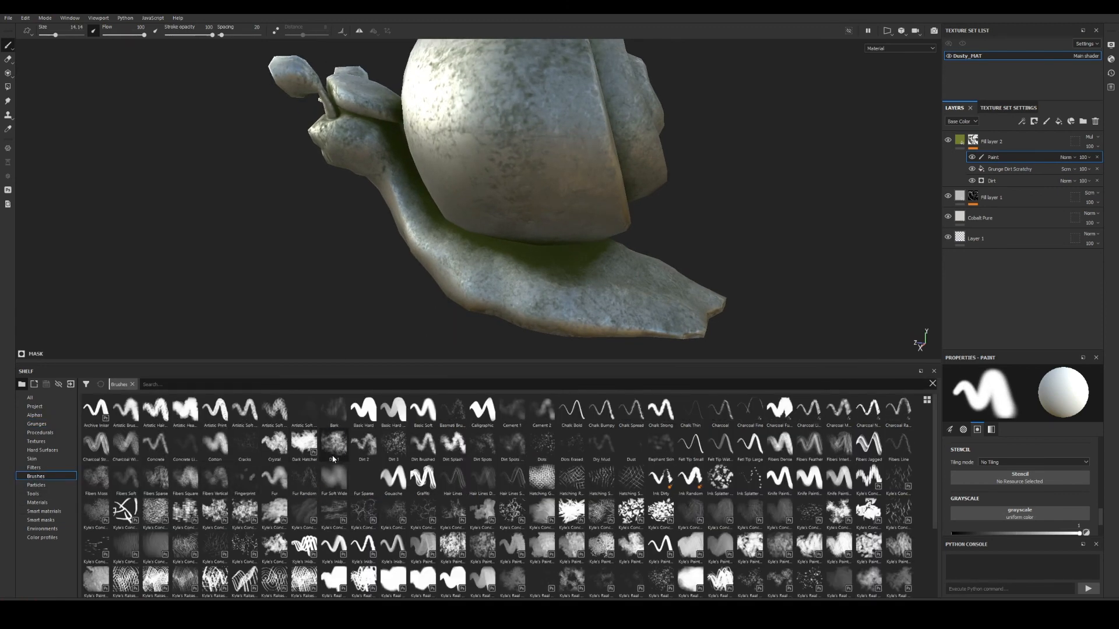
key(bracketright)
key(bracketright)
key(bracketright)
key(bracketright)
key(bracketright)
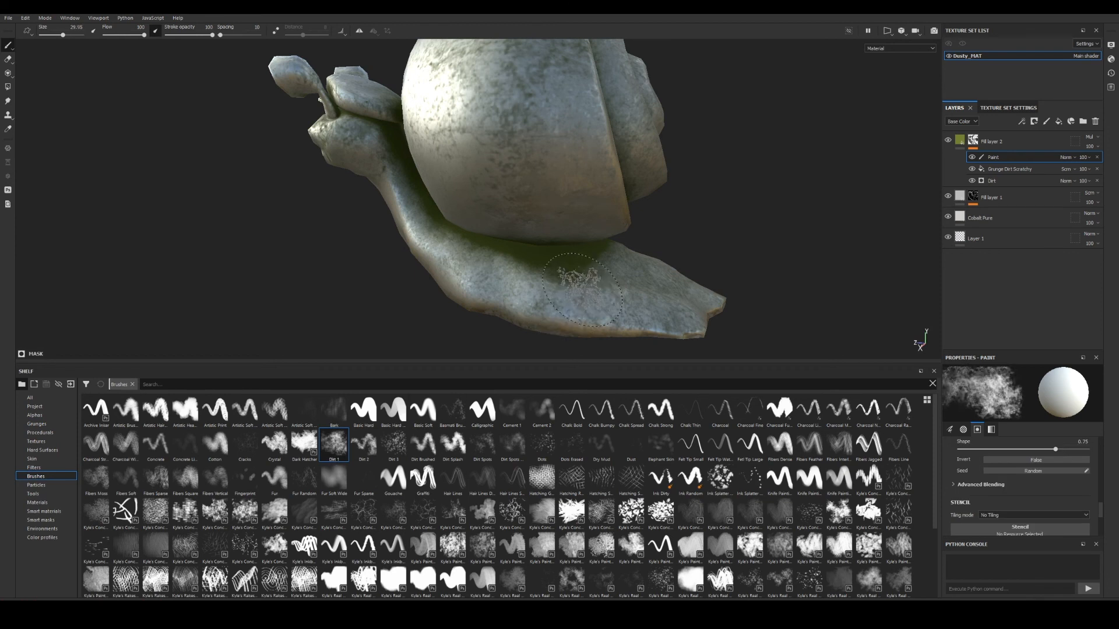
alt+right_drag(708, 298, 565, 272)
alt+drag(566, 272, 583, 248)
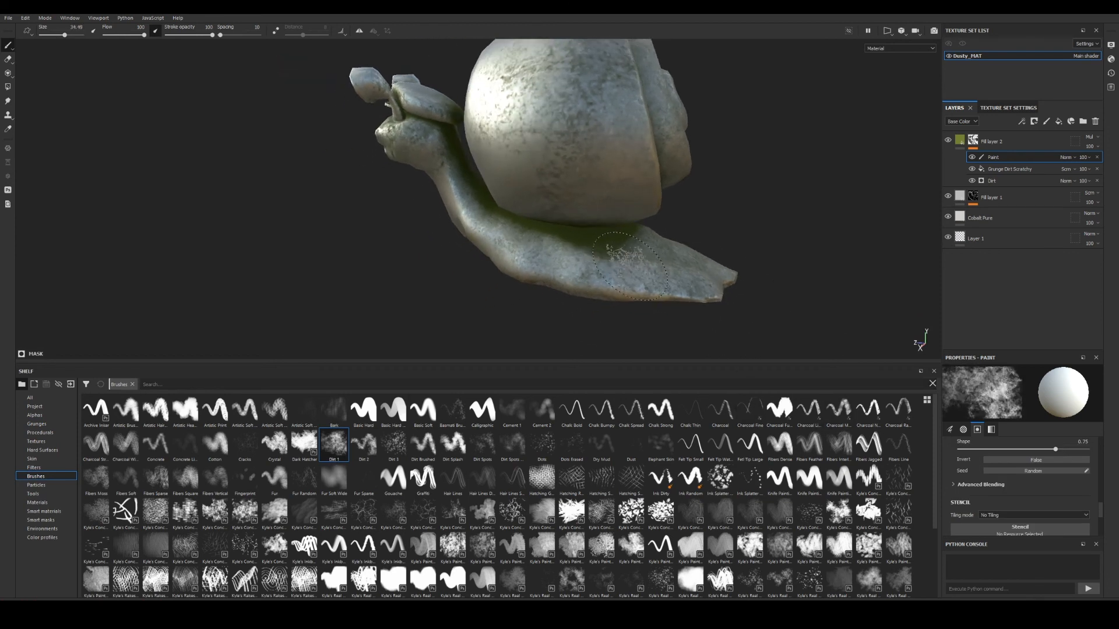
alt+right_drag(583, 248, 617, 256)
alt+drag(617, 256, 571, 251)
Set the paint value to black (0) and paint Dirt 1 strokes across the foot and tail.
scroll(1074, 502, down, 3)
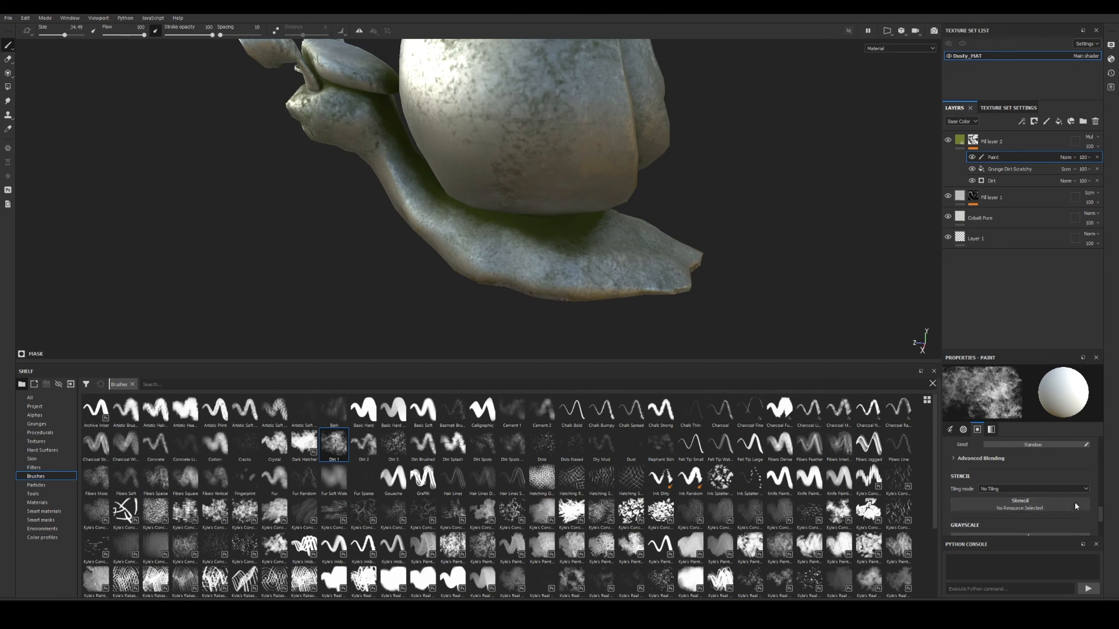
drag(1035, 350, 1035, 270)
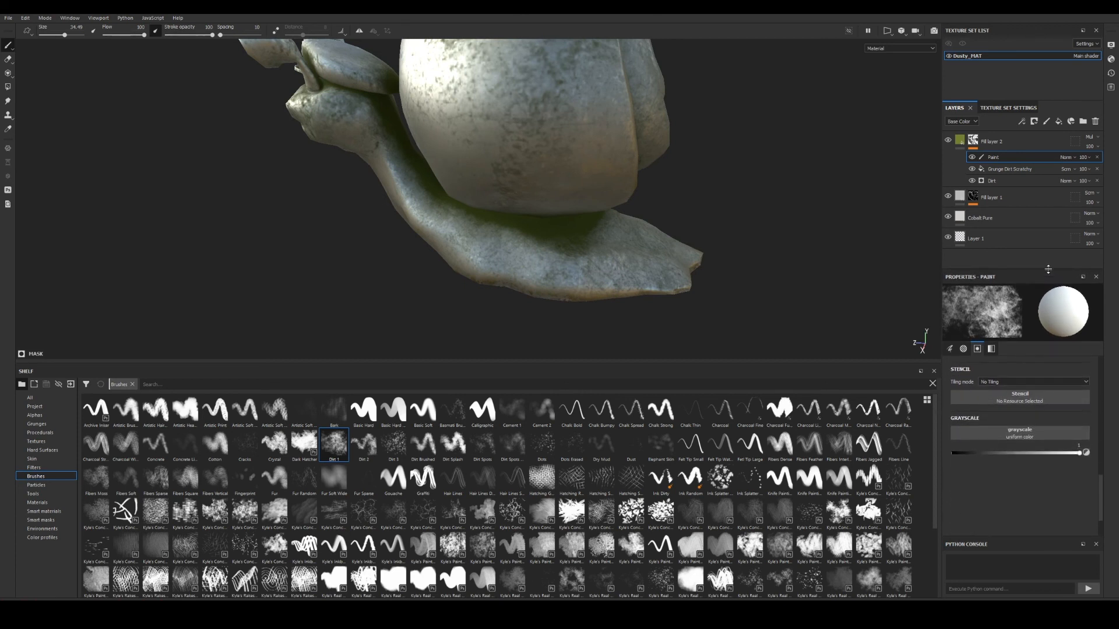
drag(1079, 453, 906, 462)
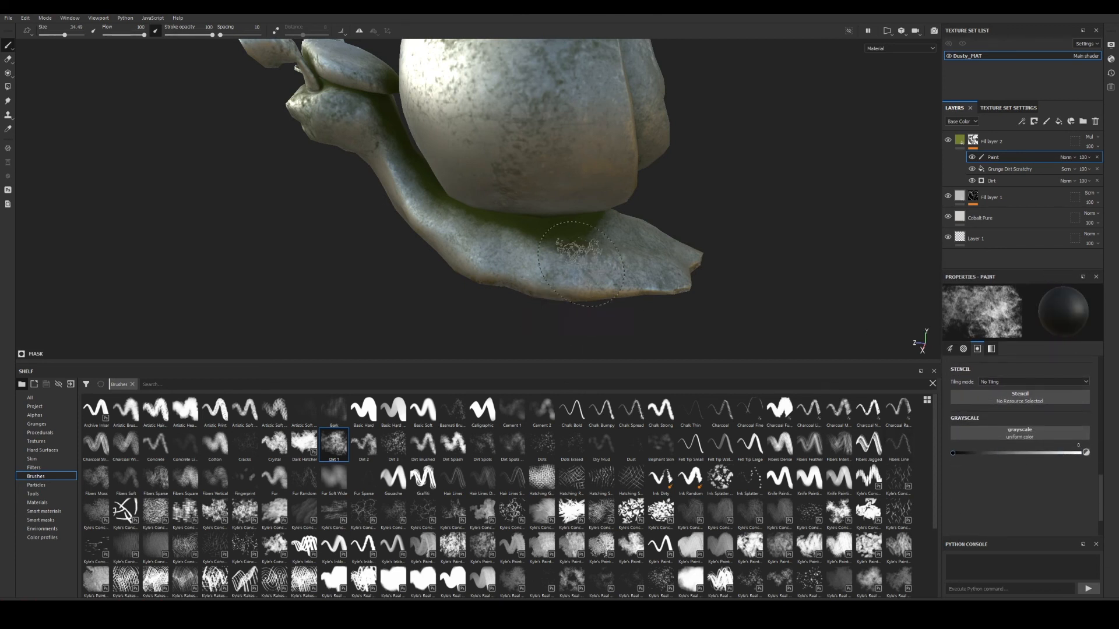
alt+right_drag(579, 251, 619, 265)
mouse_move(619, 265)
alt+mouse_down()
mouse_move(642, 302)
mouse_move(420, 252)
mouse_move(441, 238)
alt+mouse_up()
alt+drag(440, 238, 519, 230)
mouse_move(542, 218)
mouse_down()
mouse_move(562, 224)
mouse_move(559, 233)
mouse_move(471, 254)
mouse_move(525, 233)
mouse_up()
alt+drag(385, 276, 473, 290)
mouse_move(571, 245)
mouse_down()
mouse_move(681, 244)
mouse_move(612, 276)
mouse_up()
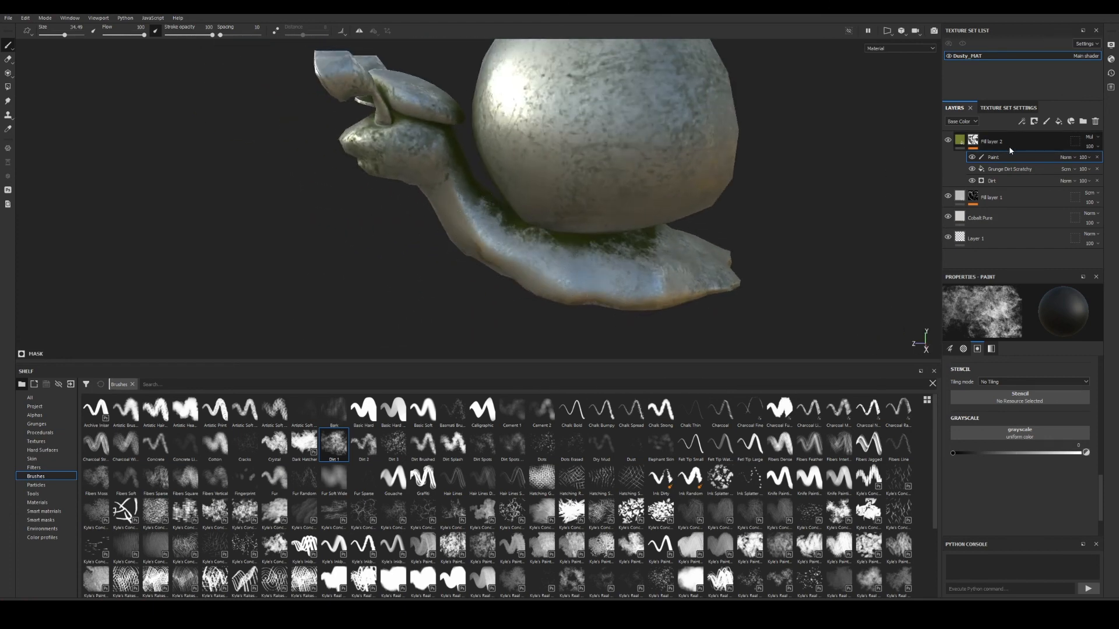
Add a new paint layer, undo it, and reselect Fill layer 2.
click(1047, 123)
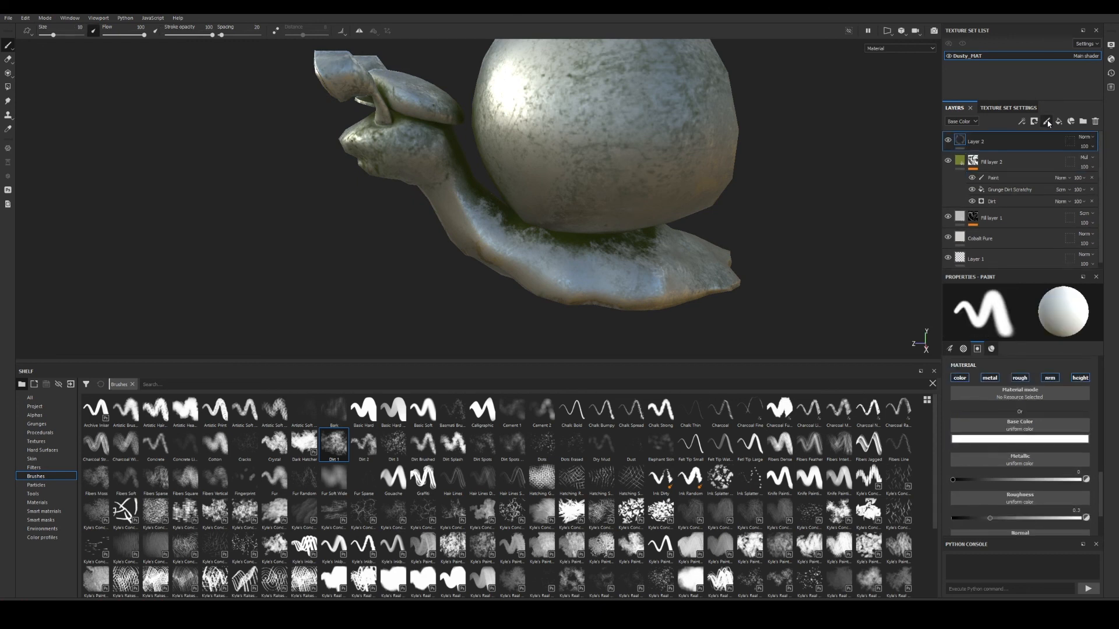
key(ctrl+z)
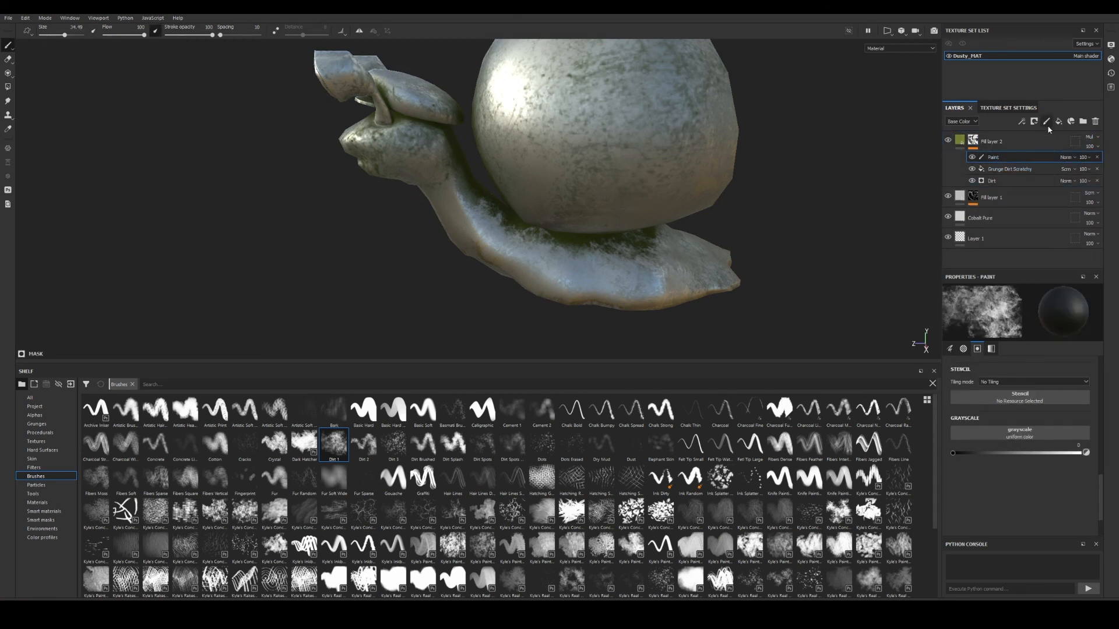
click(973, 146)
Add a second Paint effect set to white and paint dirt across the shell's cap with a smaller brush.
right_click(973, 147)
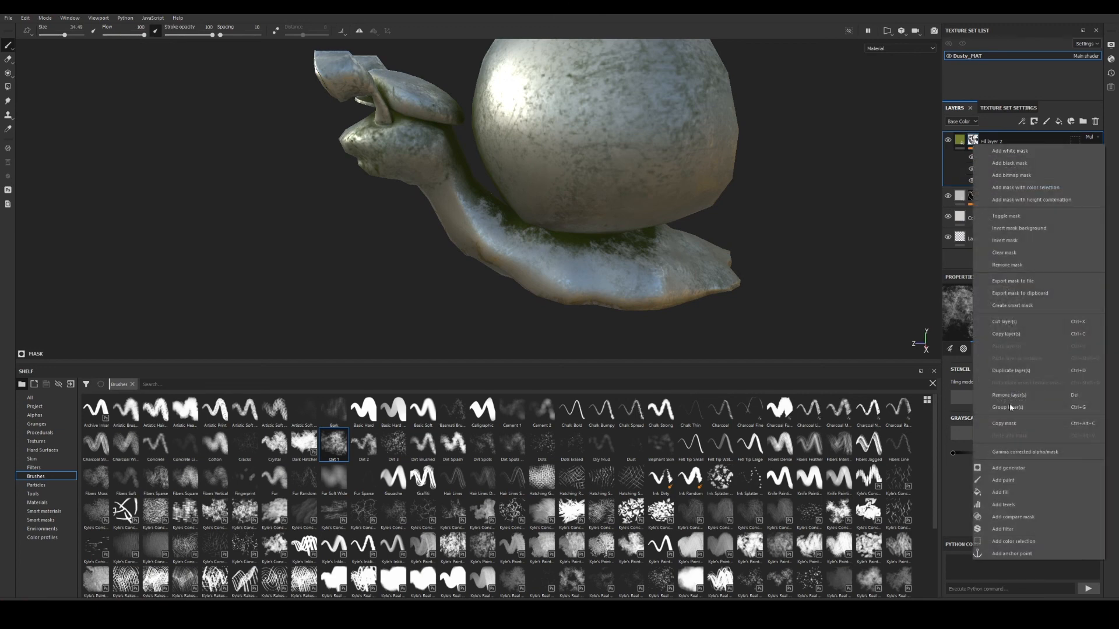
click(1001, 484)
alt+drag(691, 263, 646, 279)
drag(961, 458, 1082, 453)
scroll(813, 273, up, 3)
mouse_move(813, 274)
alt+mouse_down()
mouse_move(404, 225)
mouse_move(324, 95)
mouse_move(306, 171)
mouse_move(583, 193)
alt+mouse_up()
ctrl+right_drag(597, 194, 553, 197)
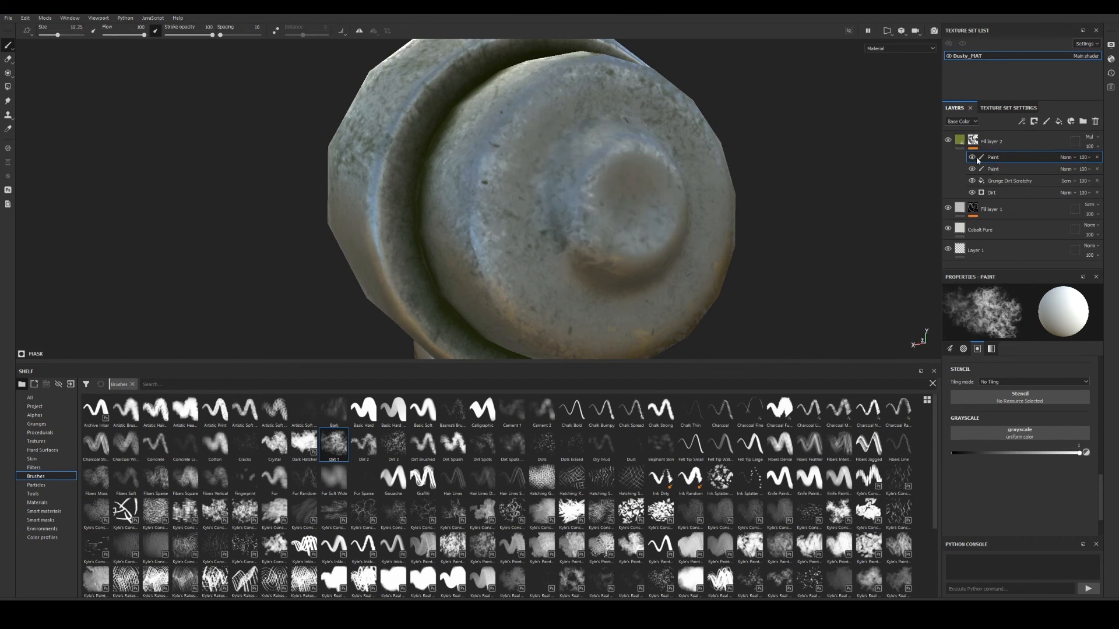
mouse_move(574, 154)
mouse_down()
mouse_move(563, 187)
mouse_move(582, 291)
mouse_move(692, 230)
mouse_move(676, 146)
mouse_move(589, 116)
mouse_move(545, 227)
mouse_move(568, 281)
mouse_move(338, 192)
mouse_up()
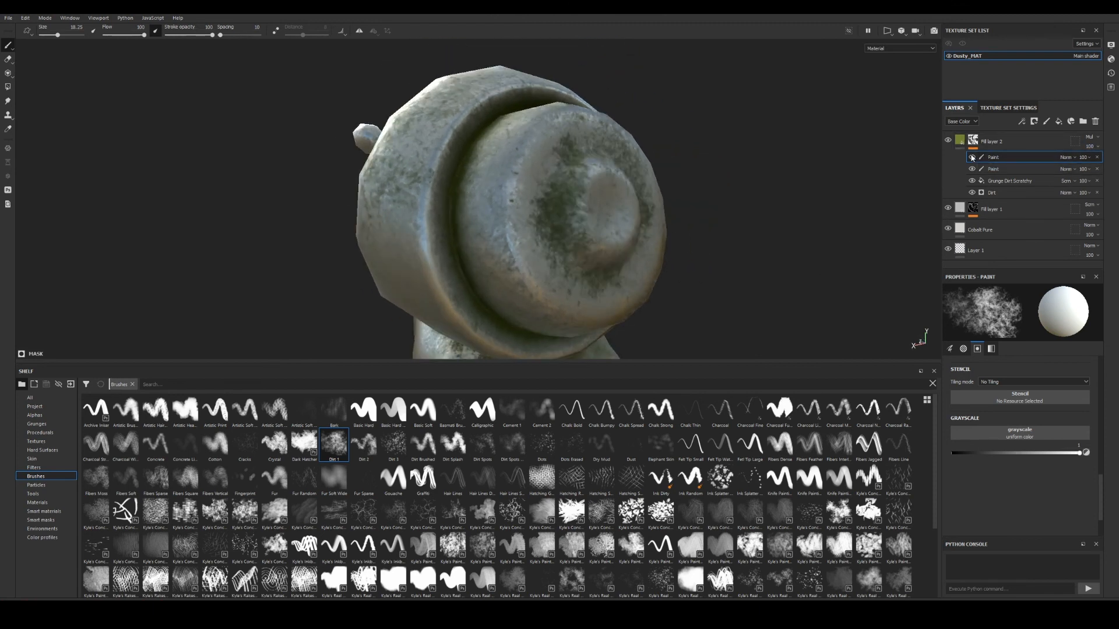
Switch the paint value to black, paint around the shell's central knob, and re-enable the effect.
mouse_move(845, 212)
alt+mouse_down()
mouse_move(727, 145)
mouse_move(734, 200)
mouse_move(719, 191)
mouse_move(806, 206)
alt+mouse_up()
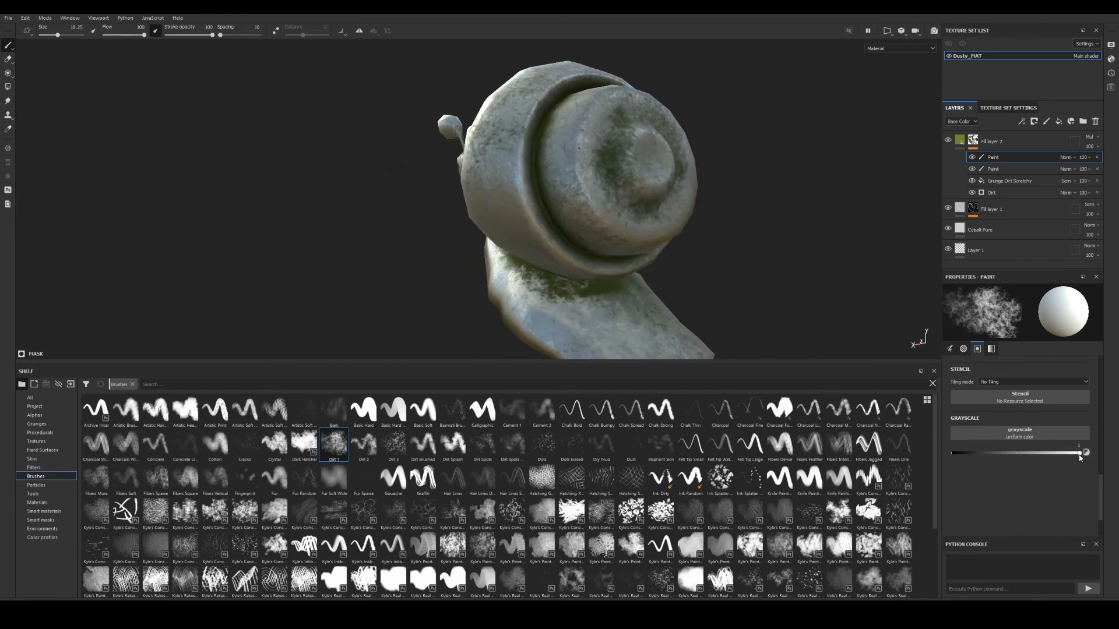
drag(1080, 454, 950, 454)
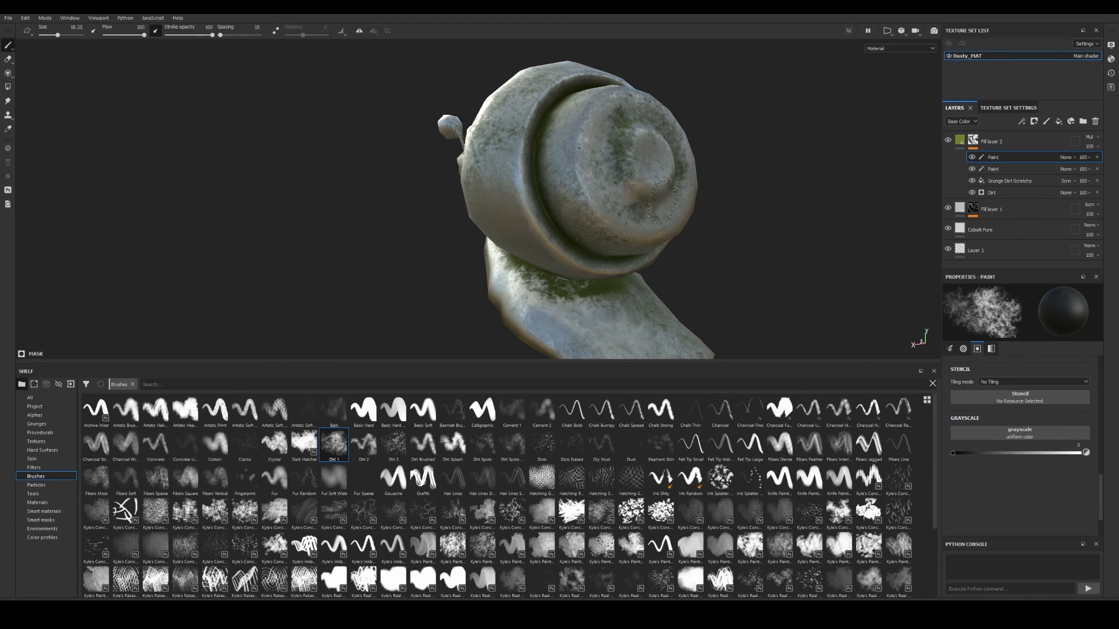
mouse_move(662, 202)
mouse_down()
mouse_move(678, 163)
mouse_move(653, 149)
mouse_up()
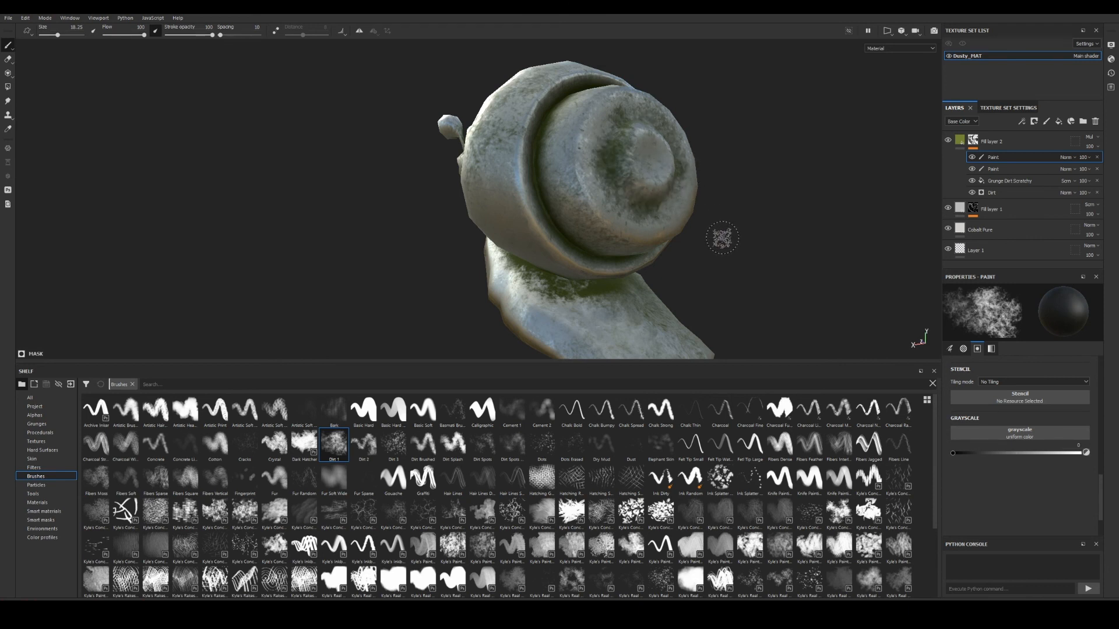
alt+drag(716, 237, 739, 200)
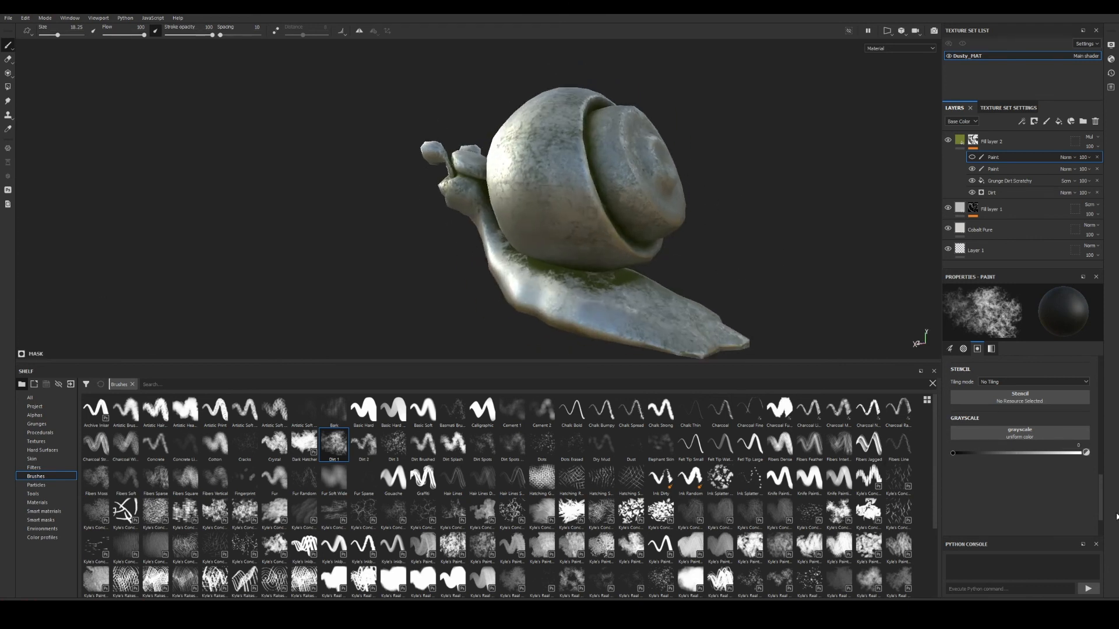
click(971, 158)
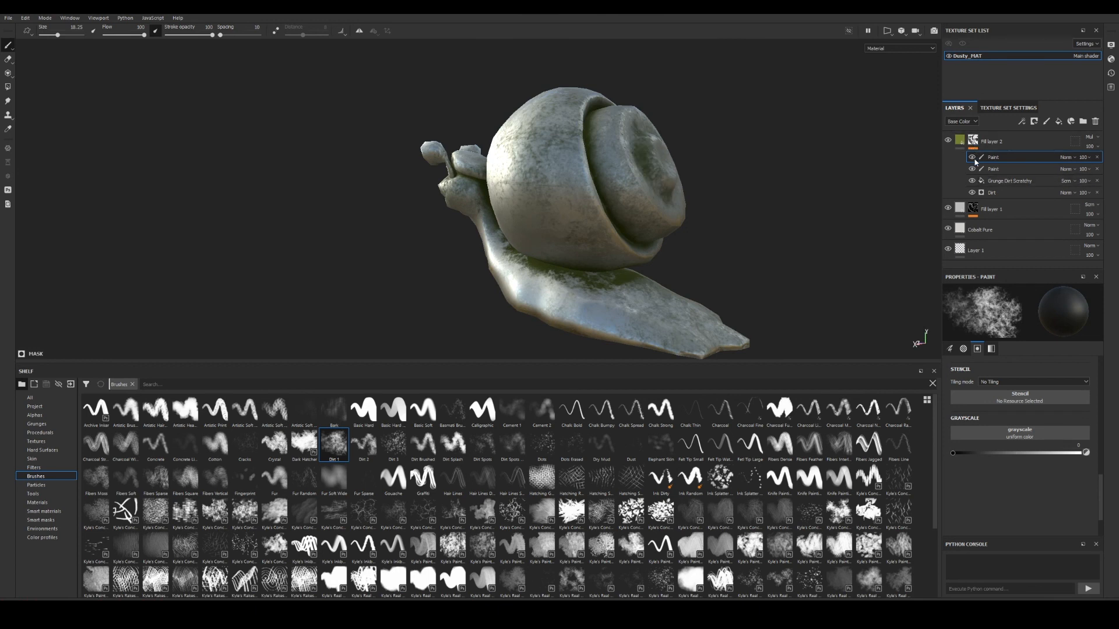
mouse_move(683, 239)
alt+mouse_down()
mouse_move(728, 245)
mouse_move(758, 222)
mouse_move(769, 185)
mouse_move(686, 208)
mouse_move(717, 229)
mouse_move(608, 234)
alt+mouse_up()
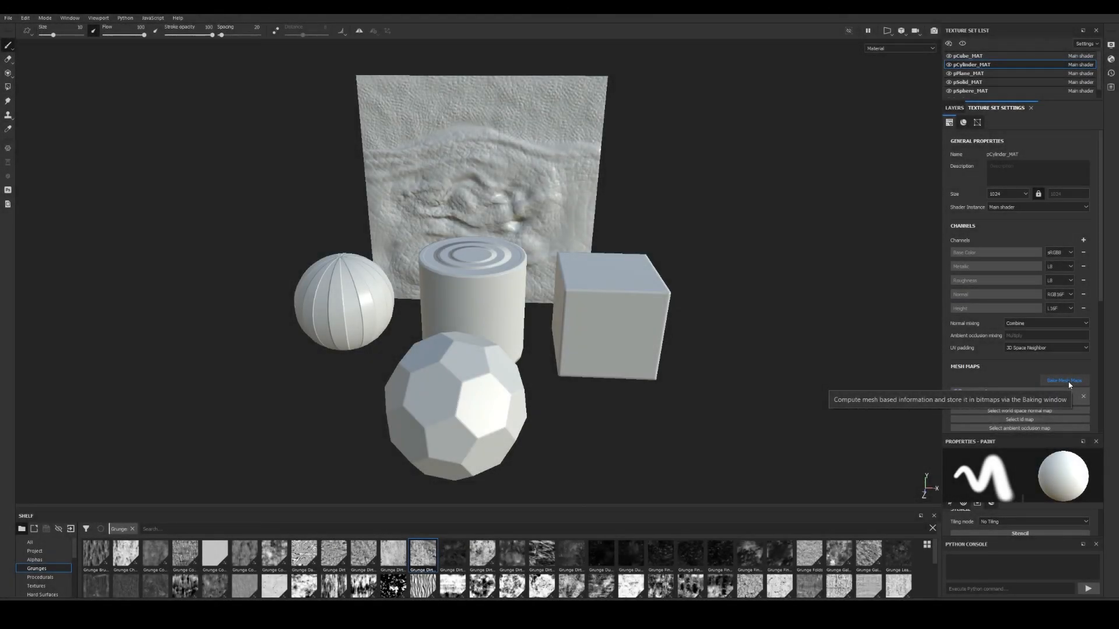
Open the Baking dialog from pCylinder_MAT's Texture Set Settings via Bake Mesh Maps.
click(1067, 381)
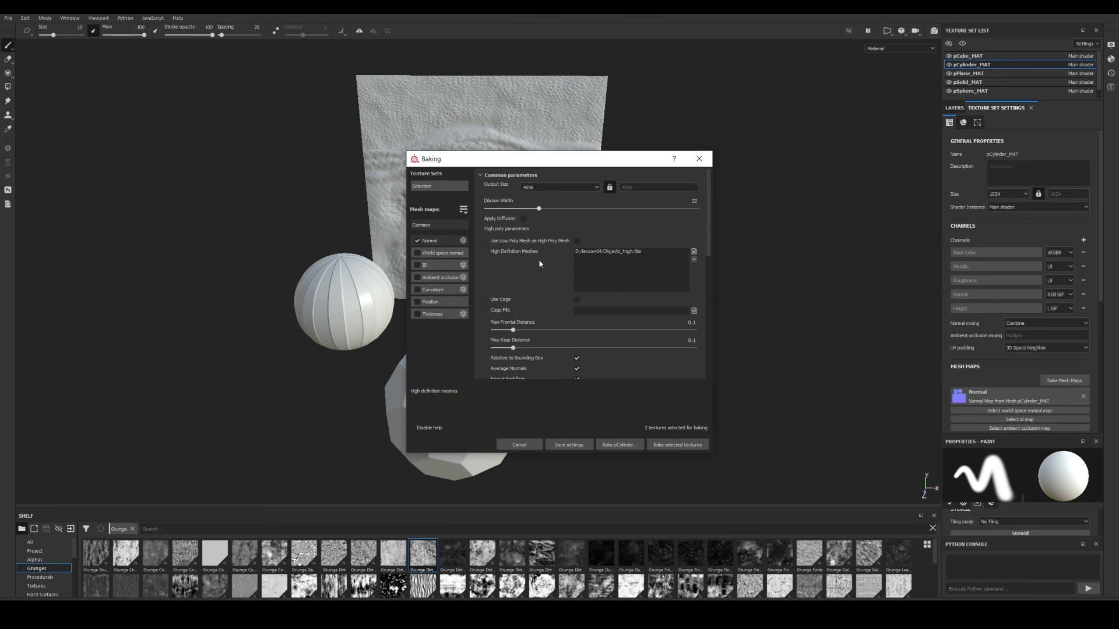
Enlarge the Baking window and show the list of texture sets to bake.
drag(600, 452, 599, 531)
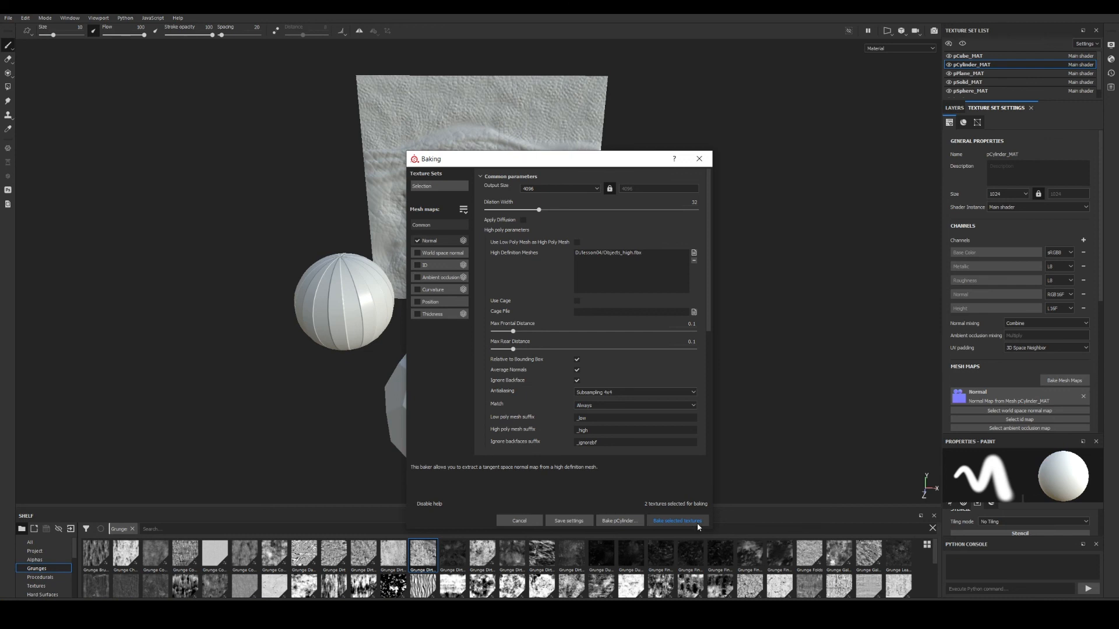
click(429, 186)
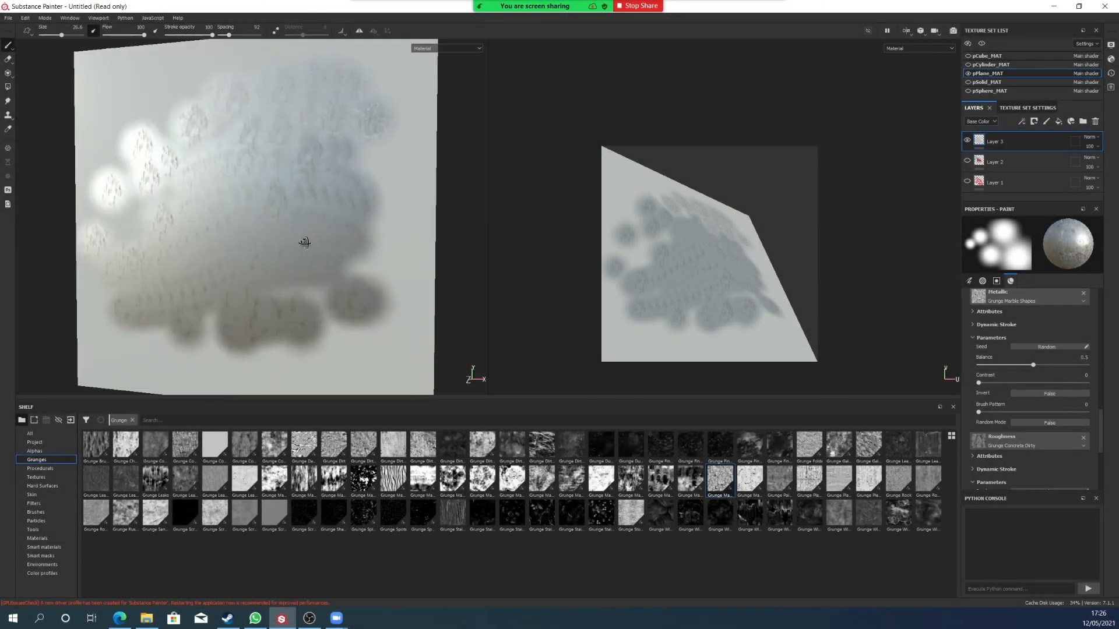
mouse_move(305, 243)
alt+mouse_down()
mouse_move(392, 250)
mouse_move(312, 237)
mouse_move(290, 220)
mouse_move(327, 244)
mouse_move(312, 238)
alt+mouse_up()
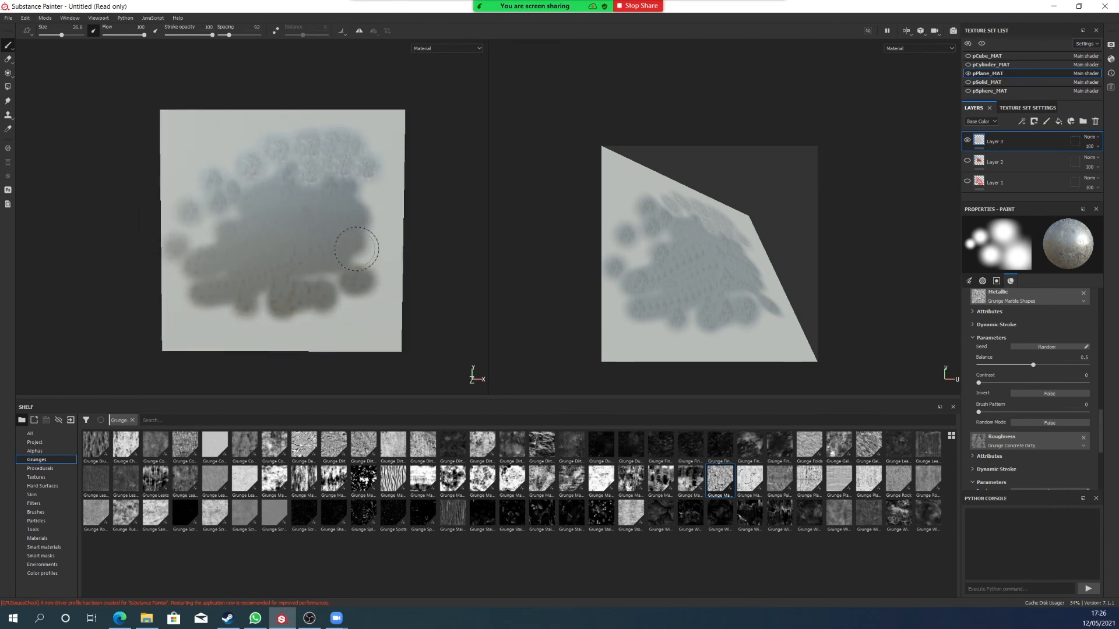
mouse_move(376, 230)
shift+right_down()
mouse_move(215, 242)
mouse_move(645, 292)
mouse_move(384, 303)
shift+right_up()
alt+drag(384, 302, 469, 315)
alt+right_drag(470, 315, 473, 280)
mouse_move(473, 280)
shift+right_down()
mouse_move(397, 274)
mouse_move(420, 262)
mouse_move(437, 279)
mouse_move(390, 274)
shift+right_up()
mouse_move(391, 274)
alt+mouse_down()
mouse_move(387, 282)
mouse_move(411, 279)
alt+mouse_up()
alt+right_drag(411, 278, 379, 229)
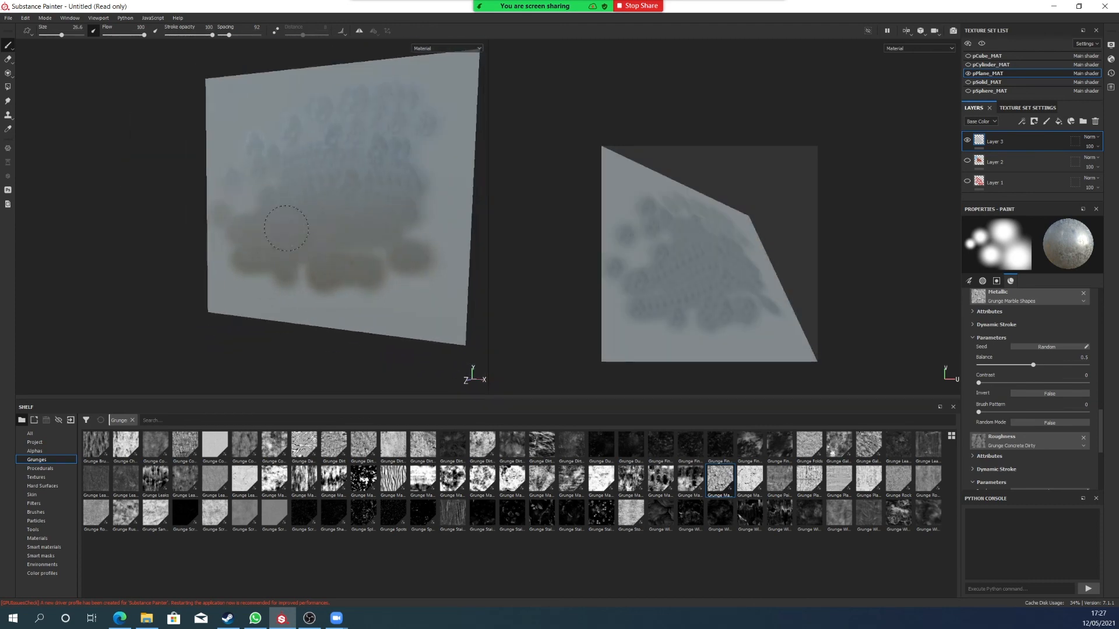
alt+middle_drag(380, 229, 322, 265)
alt+drag(290, 194, 332, 198)
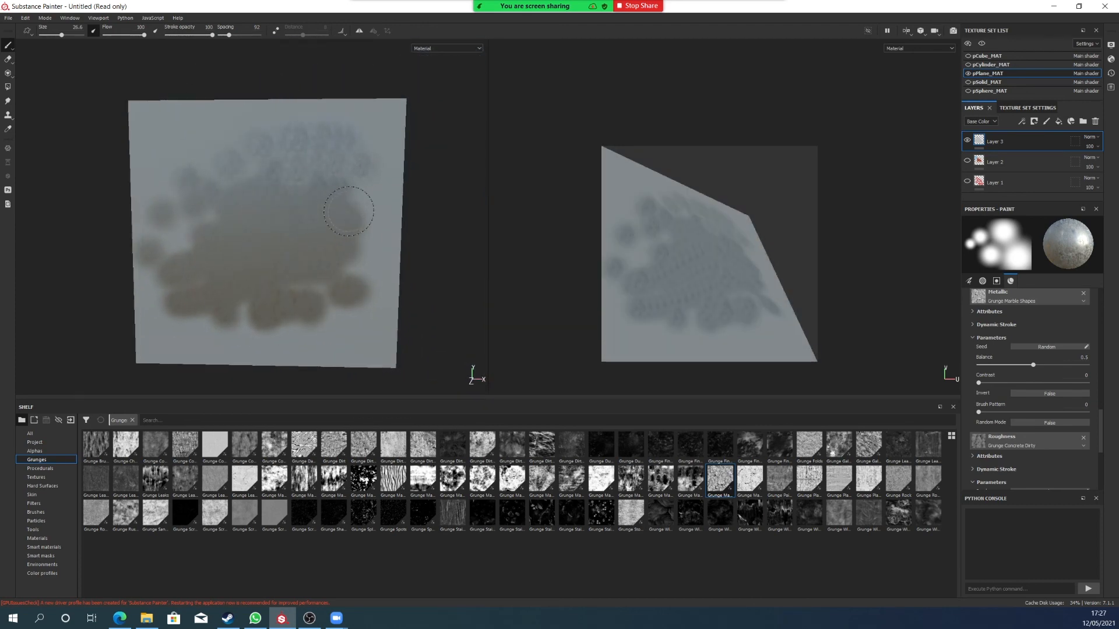
shift+right_drag(349, 211, 449, 225)
alt+drag(449, 224, 402, 230)
alt+right_drag(402, 230, 609, 282)
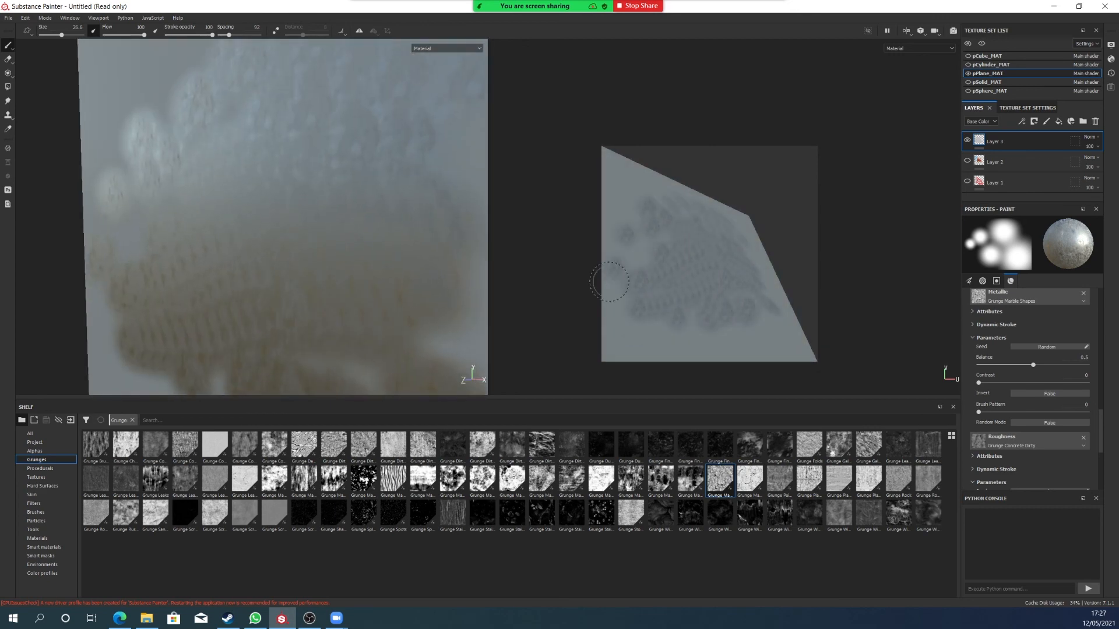
shift+right_drag(466, 257, 326, 244)
alt+right_drag(326, 245, 205, 215)
mouse_move(205, 215)
alt+mouse_down()
mouse_move(313, 244)
mouse_move(285, 233)
alt+mouse_up()
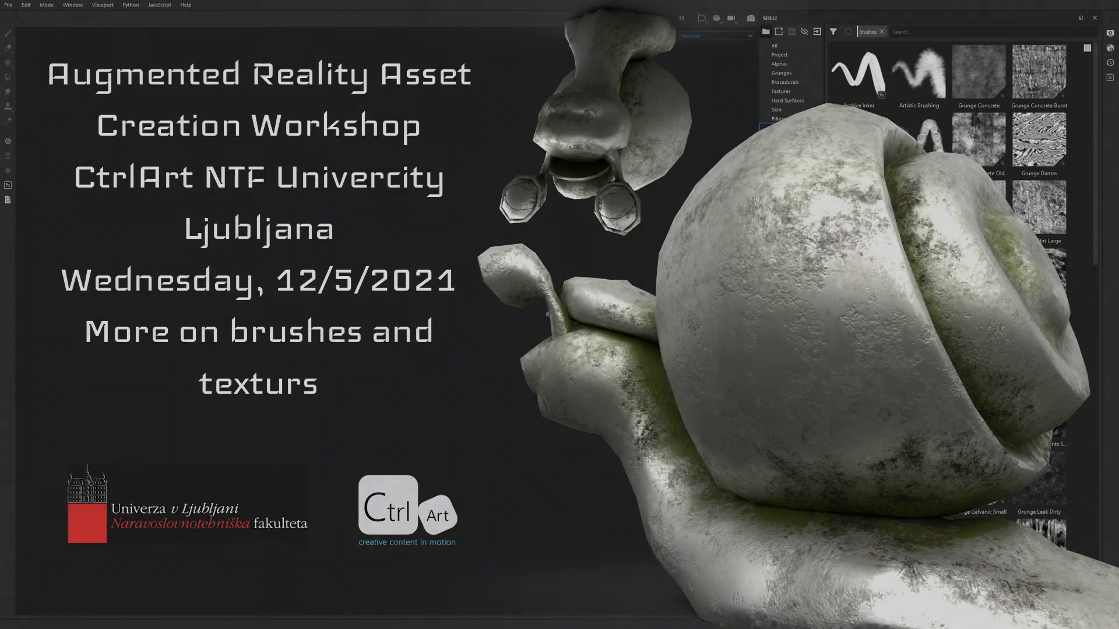